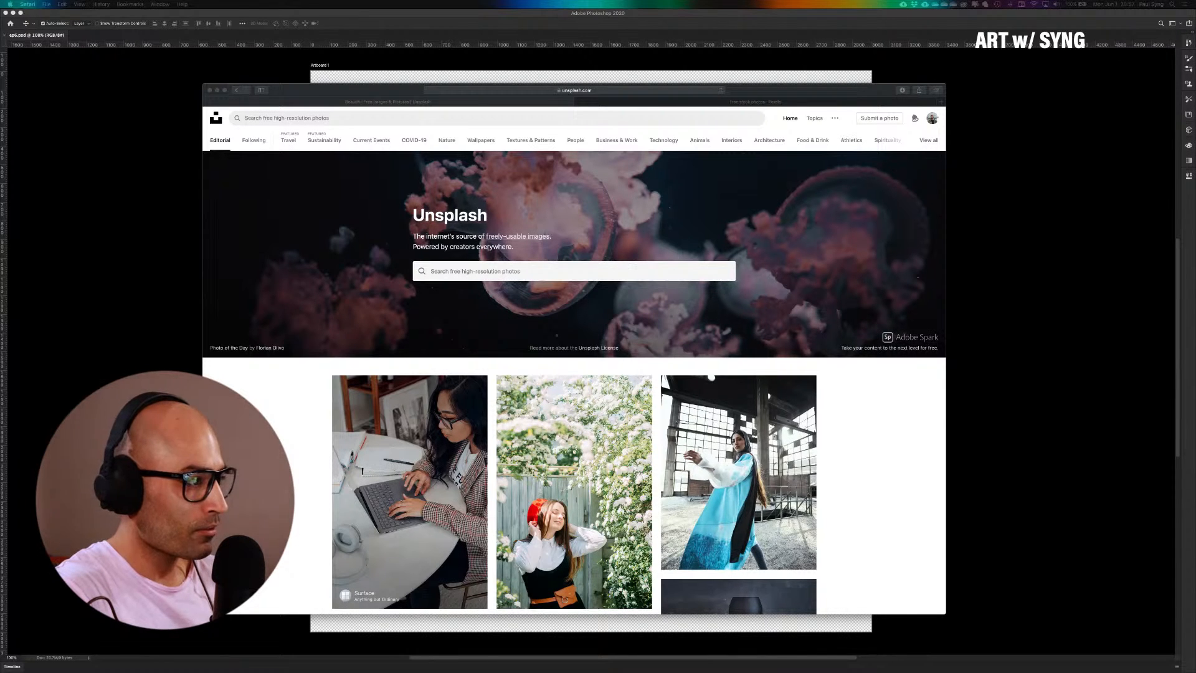
Browse the Unsplash editorial feed for photos that could serve as source images for the artwork
scroll(574, 382, down, 15)
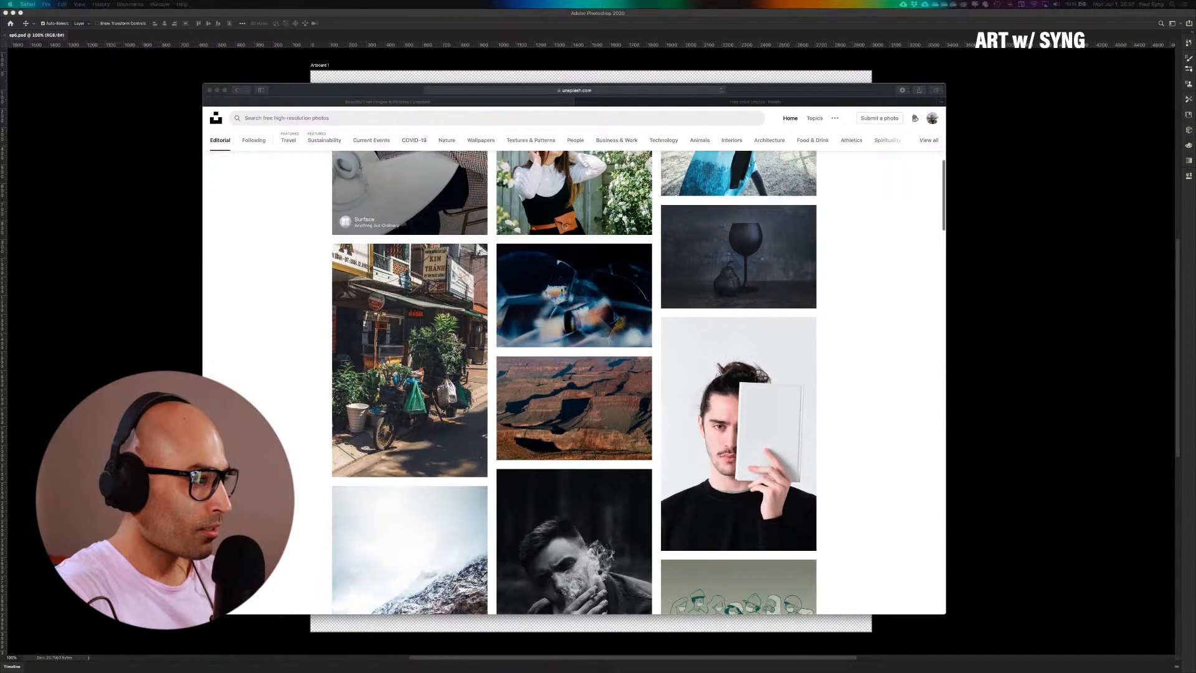
scroll(574, 382, up, 4)
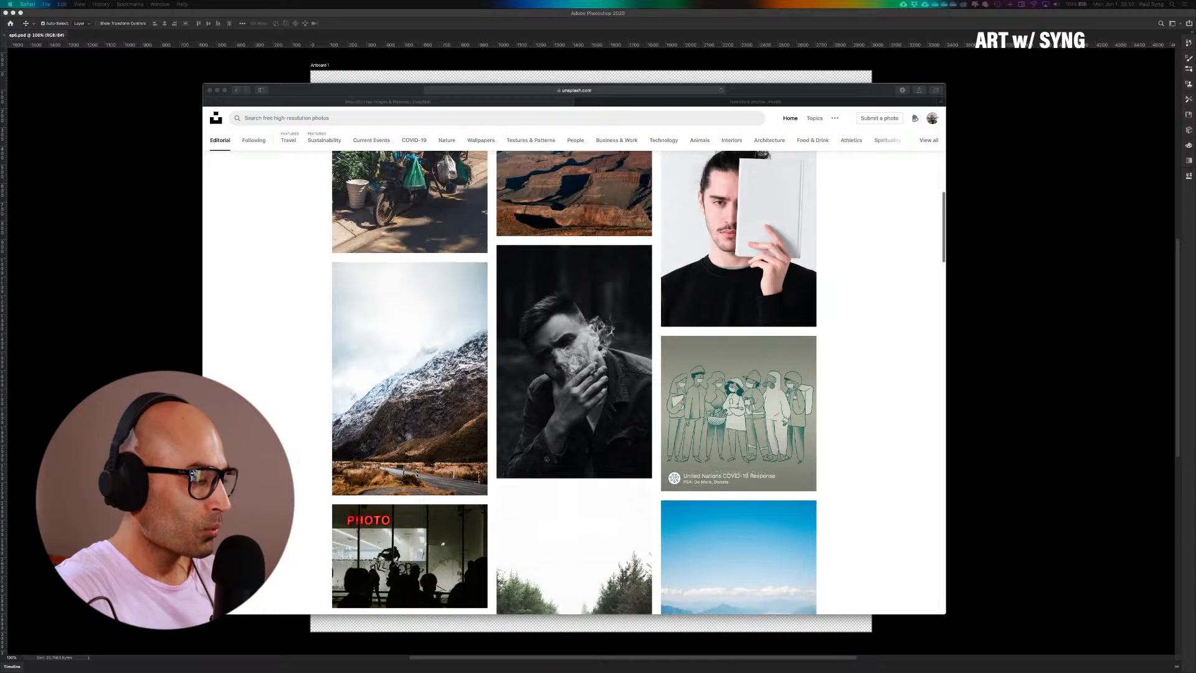
scroll(574, 382, down, 4)
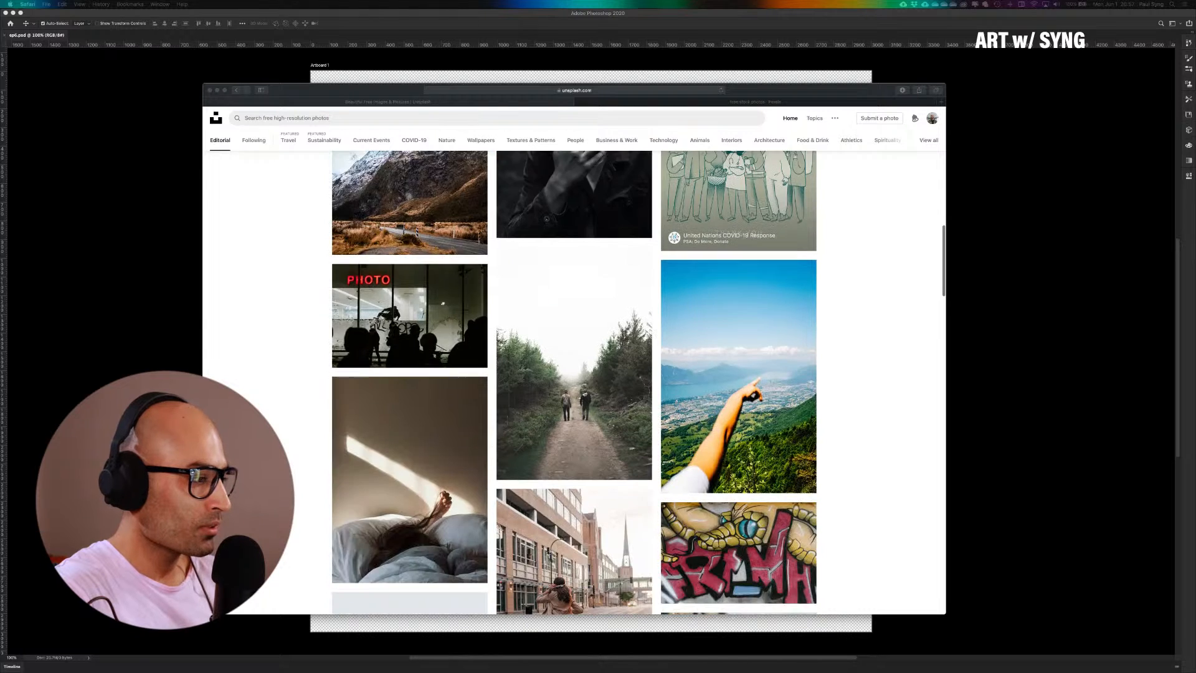
scroll(574, 381, down, 8)
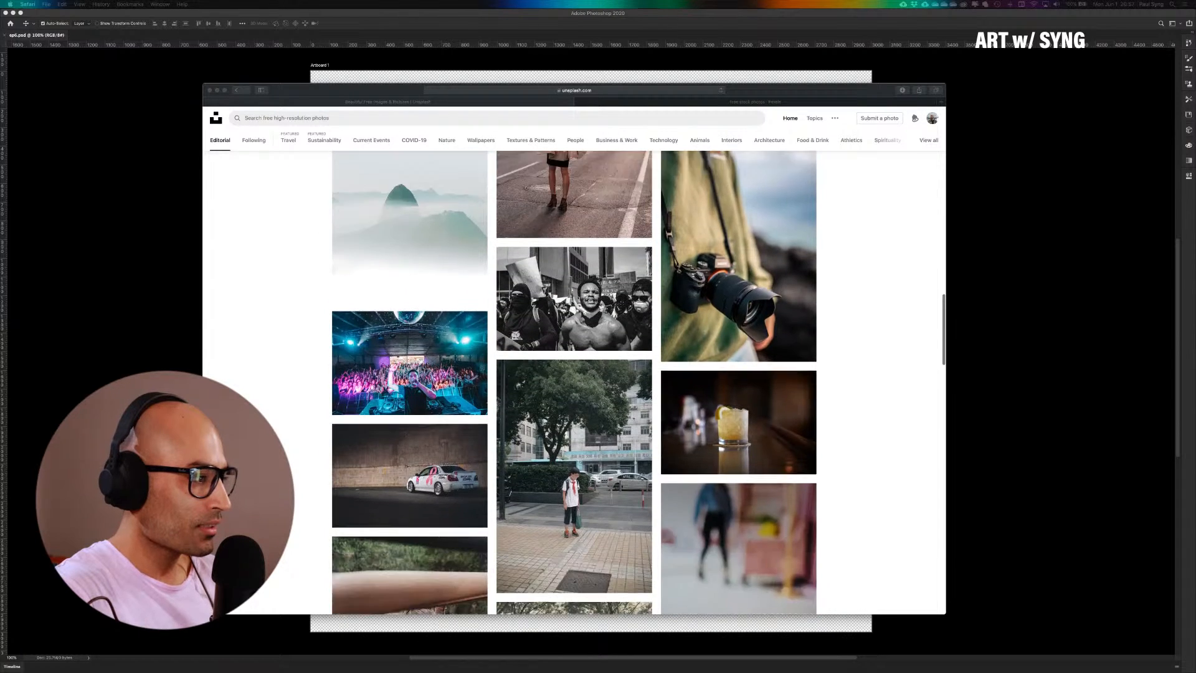
scroll(574, 381, down, 9)
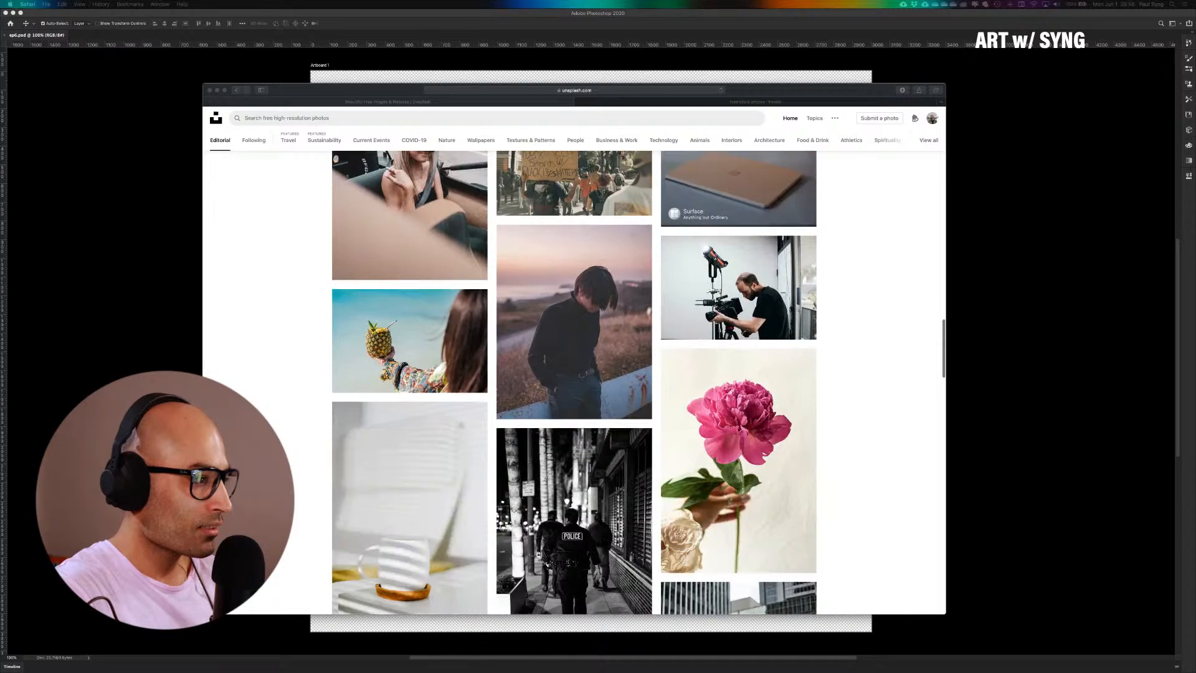
scroll(573, 382, down, 9)
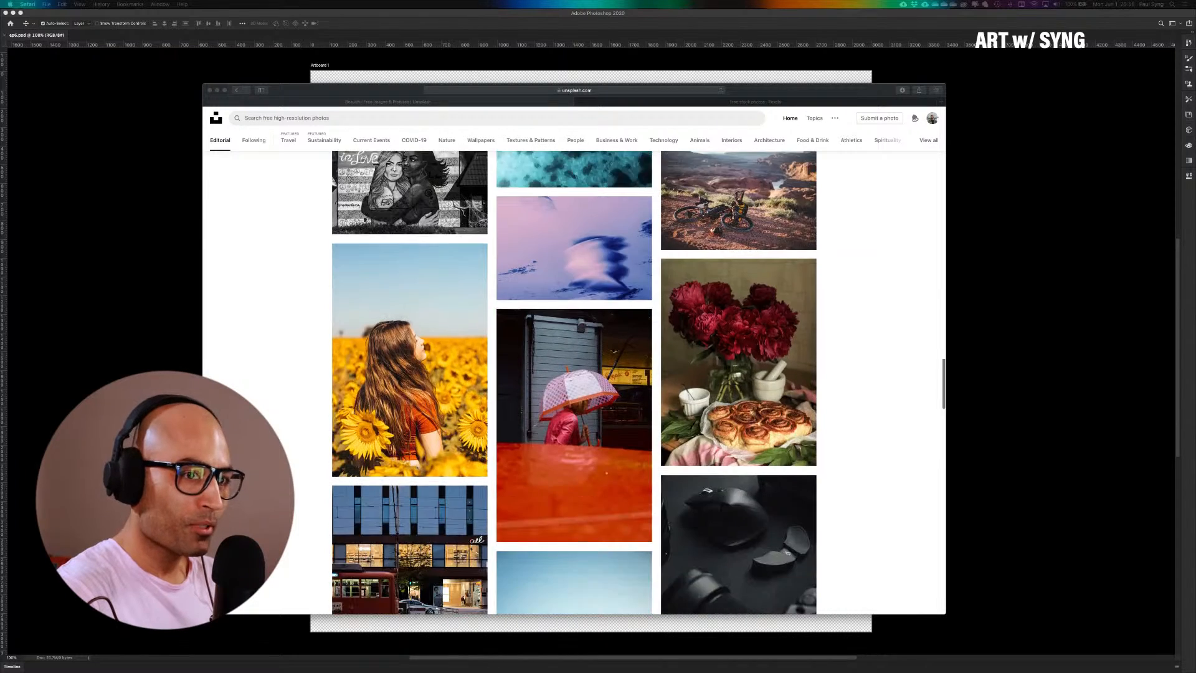
scroll(573, 381, down, 2)
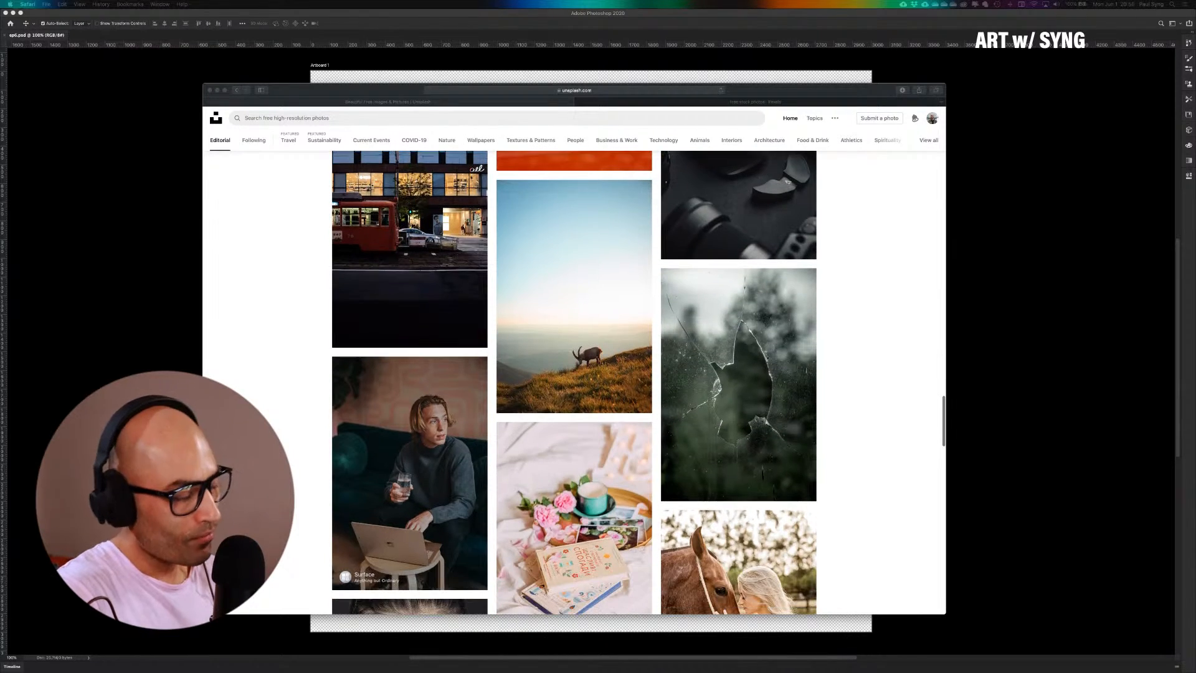
scroll(573, 382, down, 7)
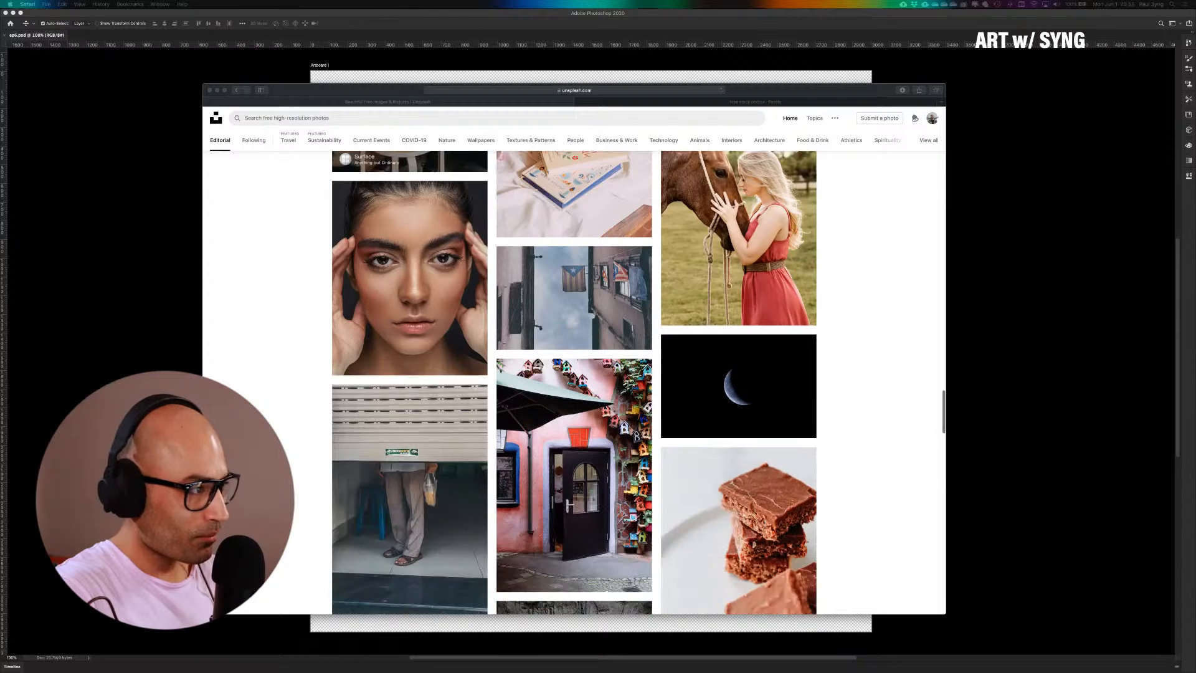
scroll(574, 382, down, 2)
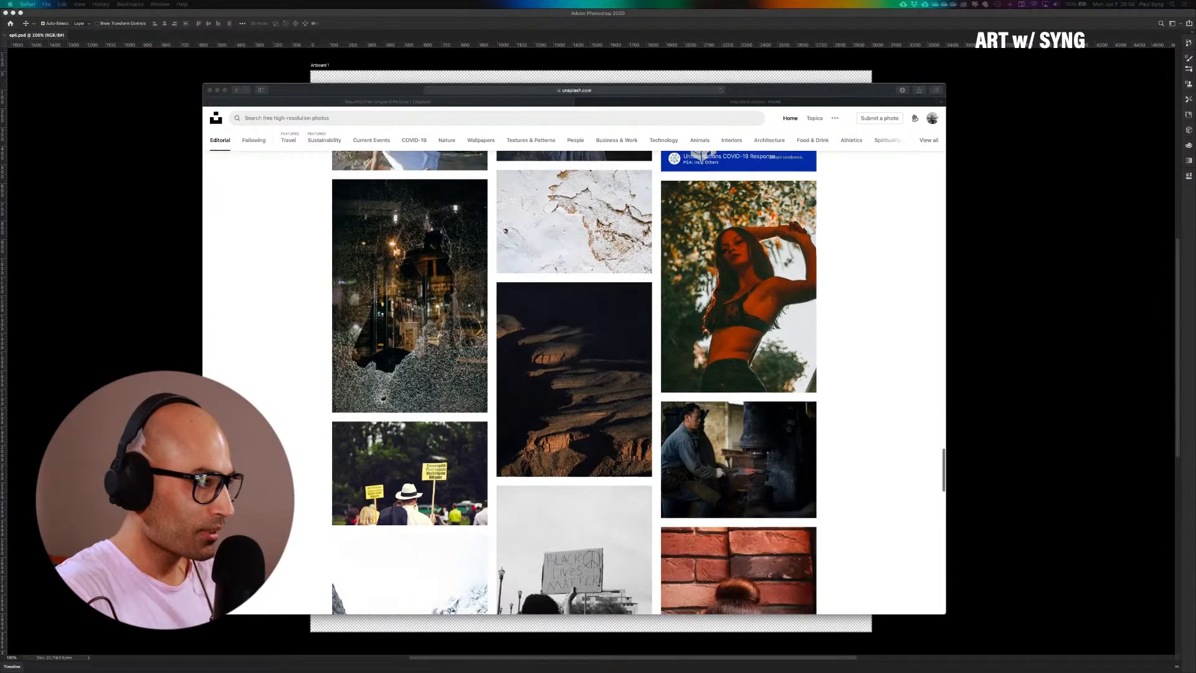
scroll(573, 381, down, 3)
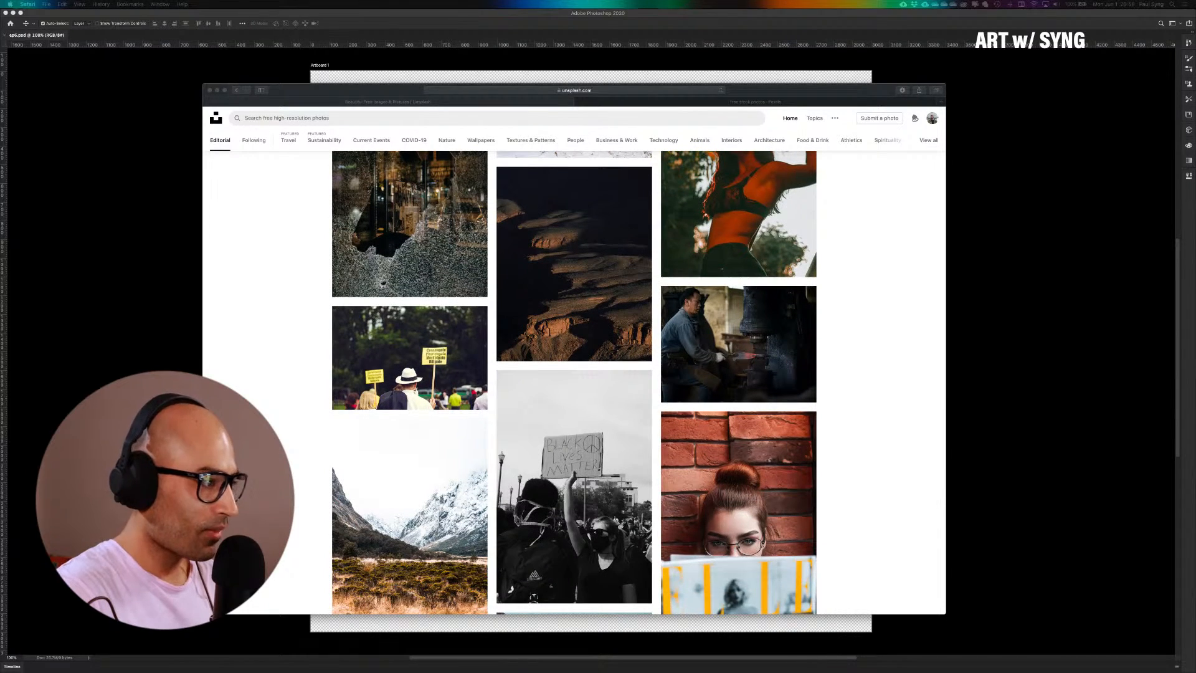
scroll(573, 382, down, 3)
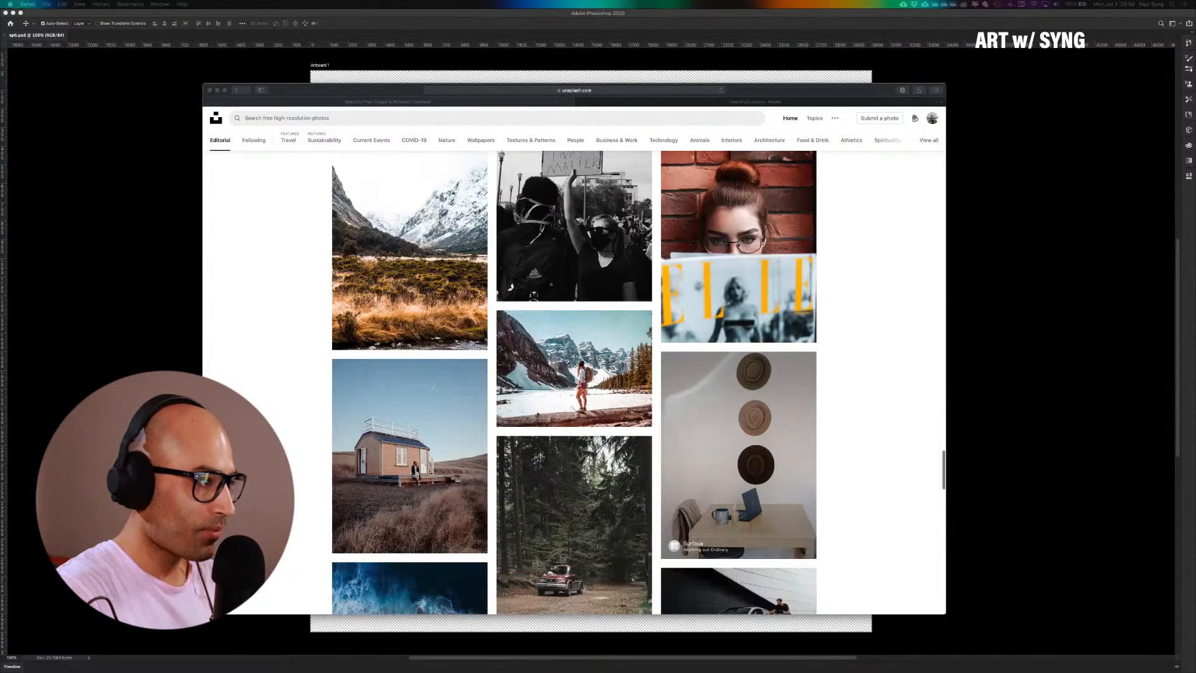
scroll(573, 381, down, 1)
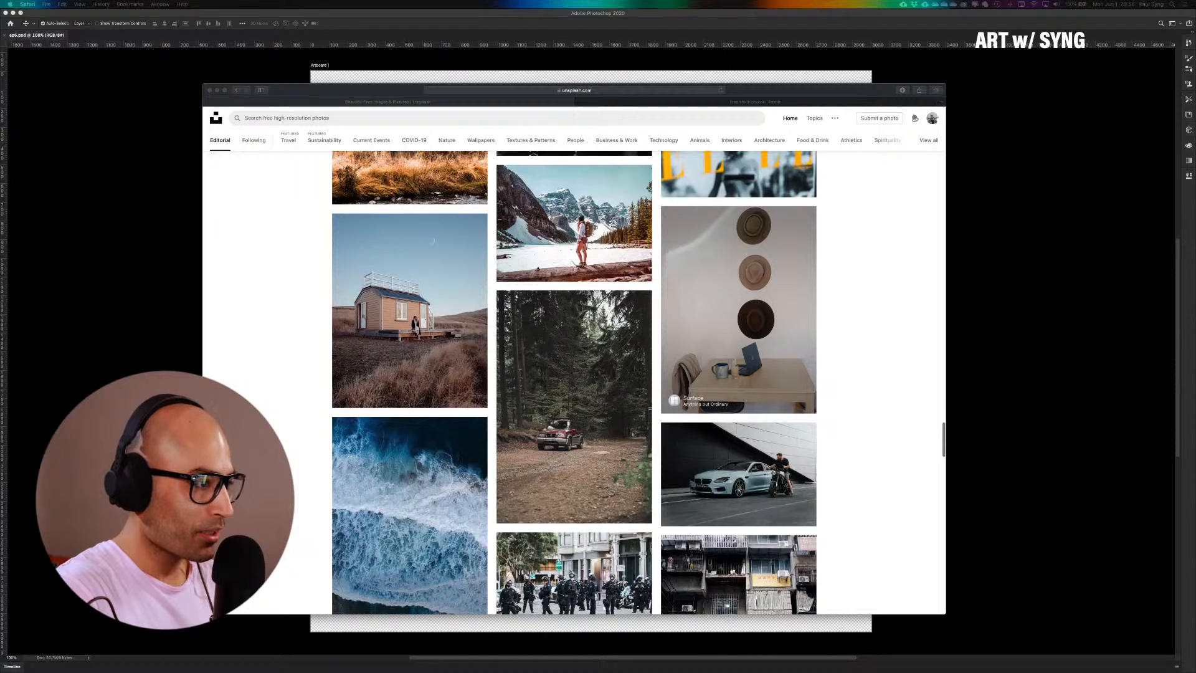
scroll(573, 382, down, 10)
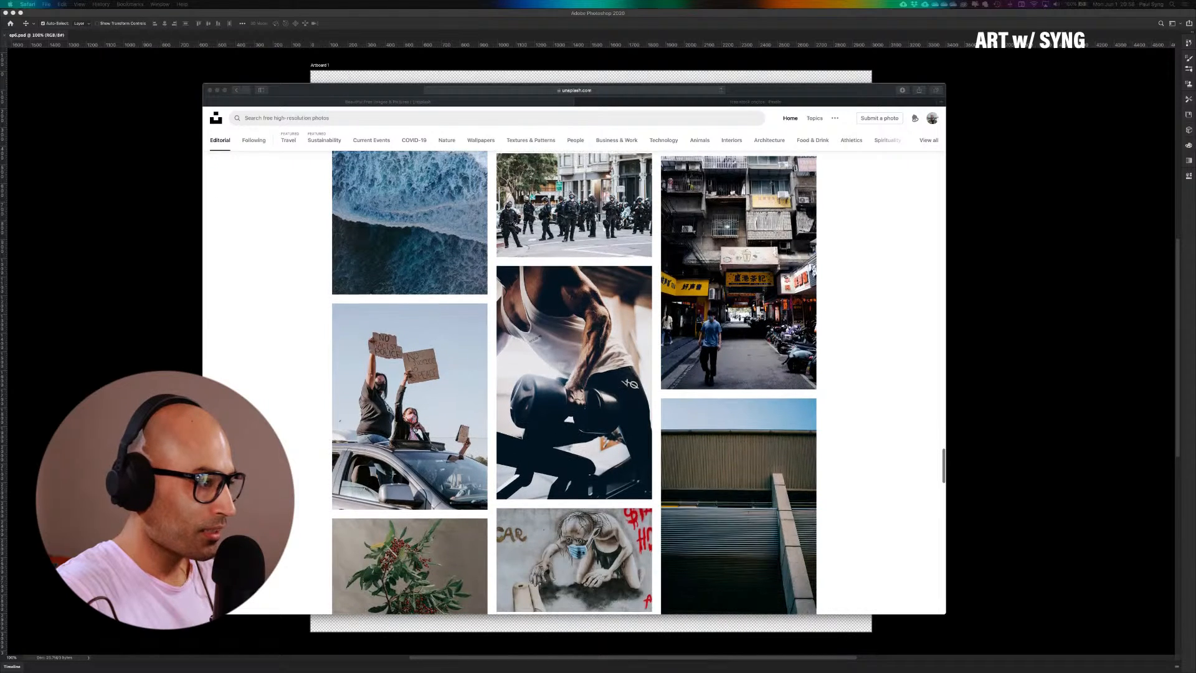
scroll(574, 382, down, 6)
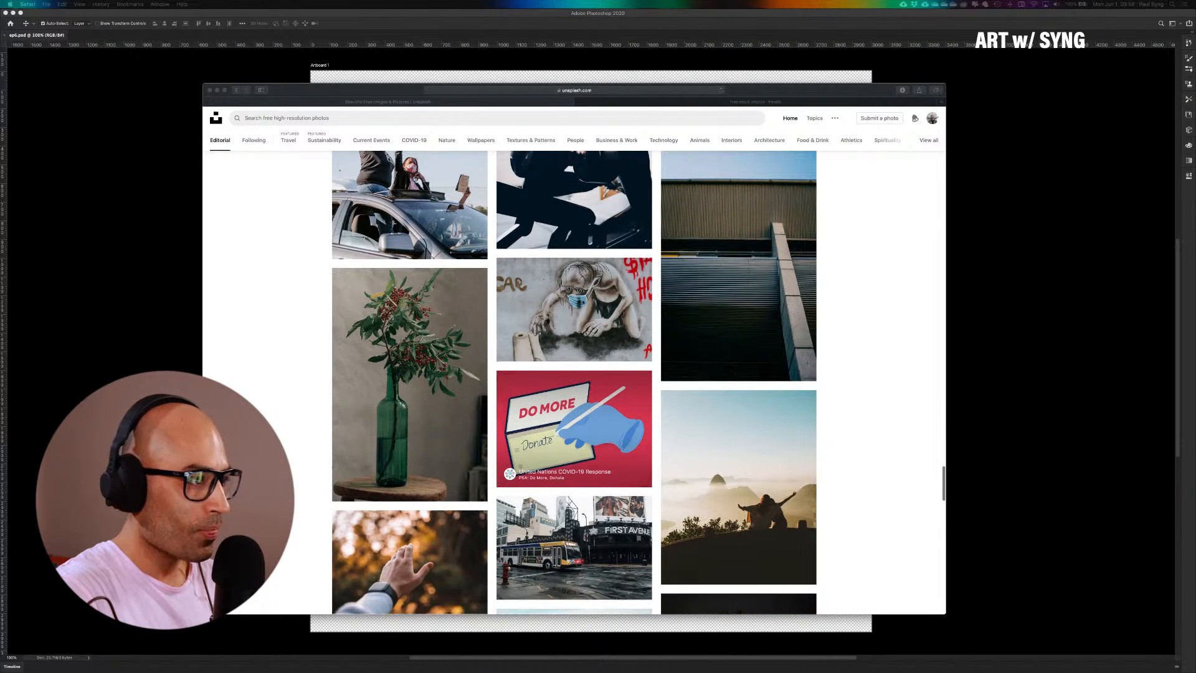
scroll(574, 382, up, 1)
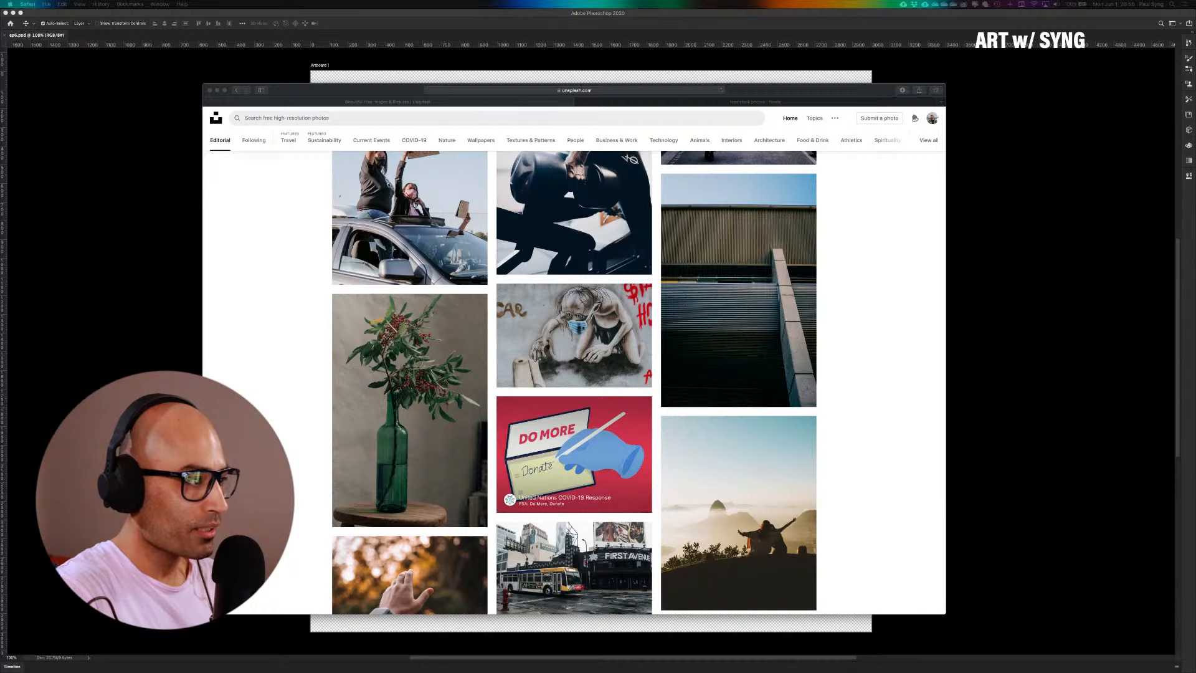
Download the dark corrugated building photo with the diagonal concrete stair, choosing SYNG 500 > 01_SYNG TV > Art w/ SYNG > 06.01 S1 EP6 as destination
mouse_move(754, 314)
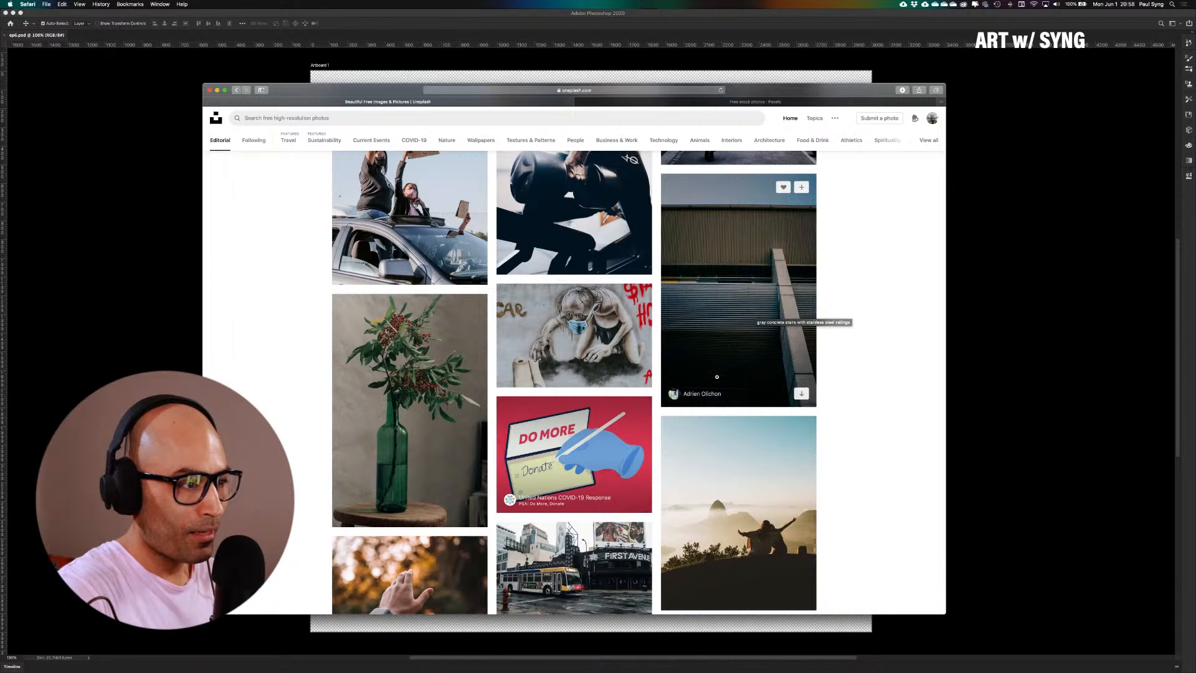
click(801, 393)
click(801, 394)
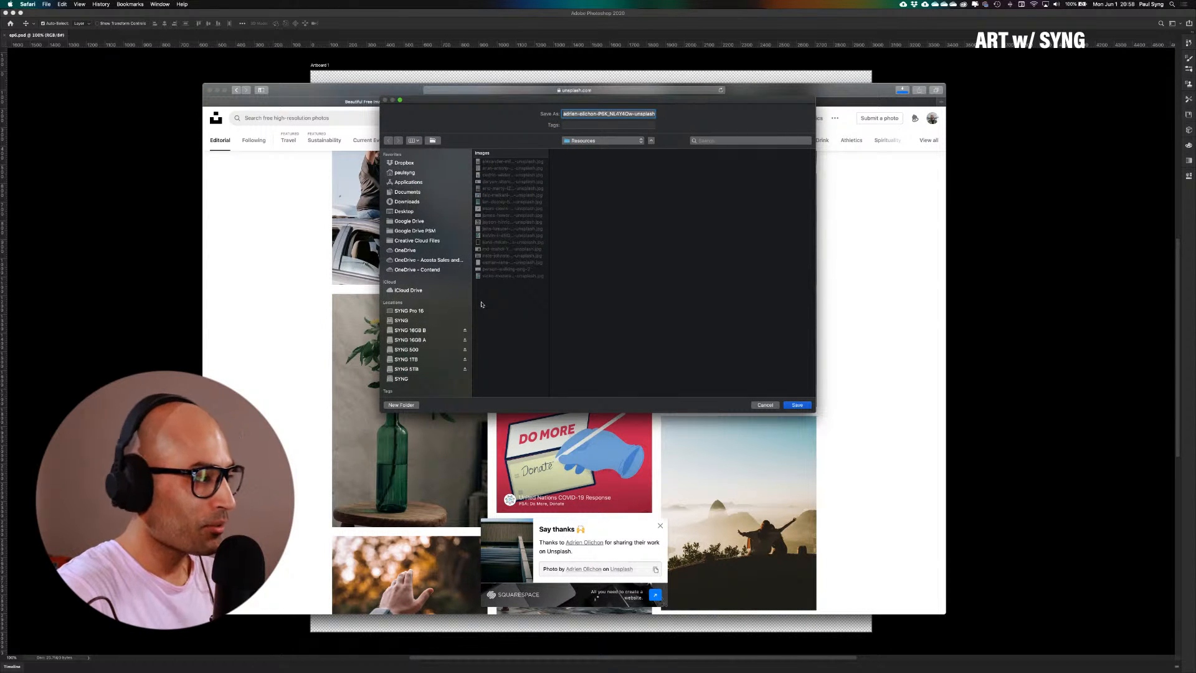
click(428, 350)
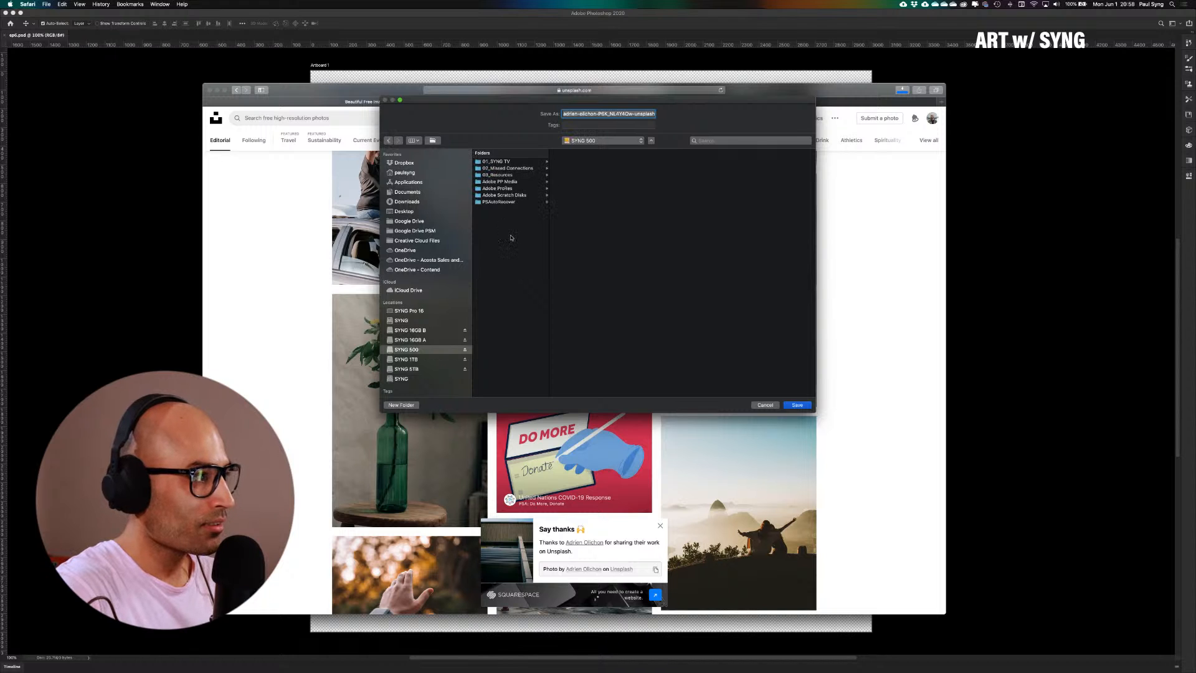
click(506, 161)
click(582, 162)
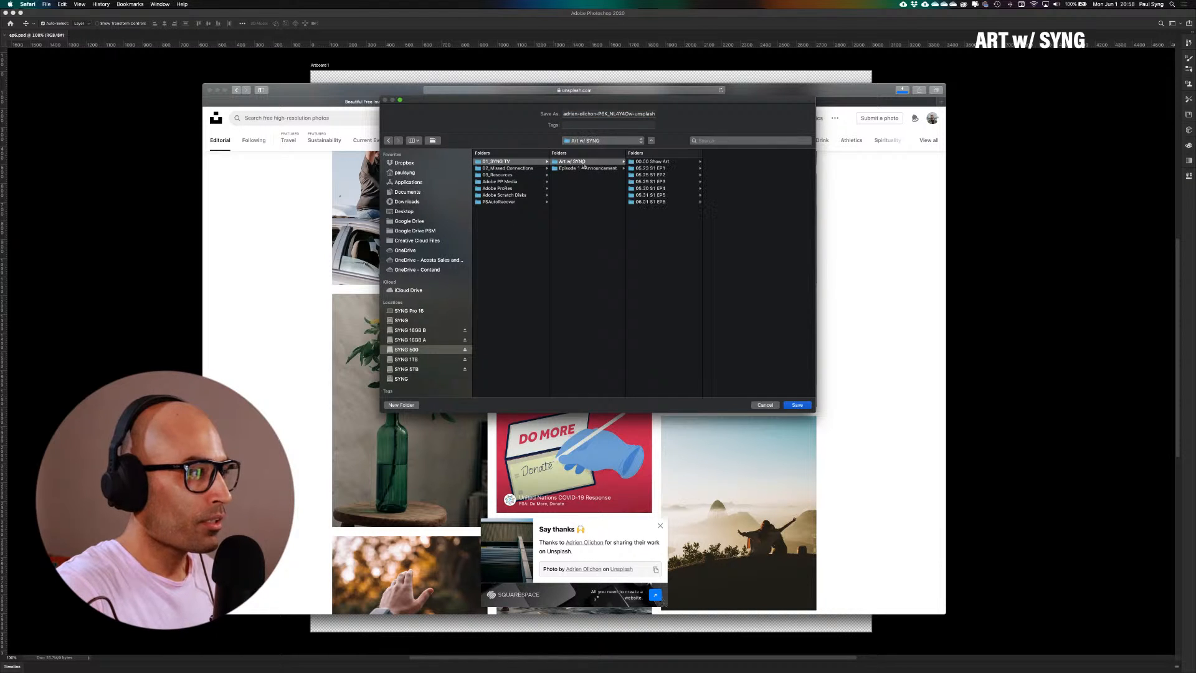
click(648, 202)
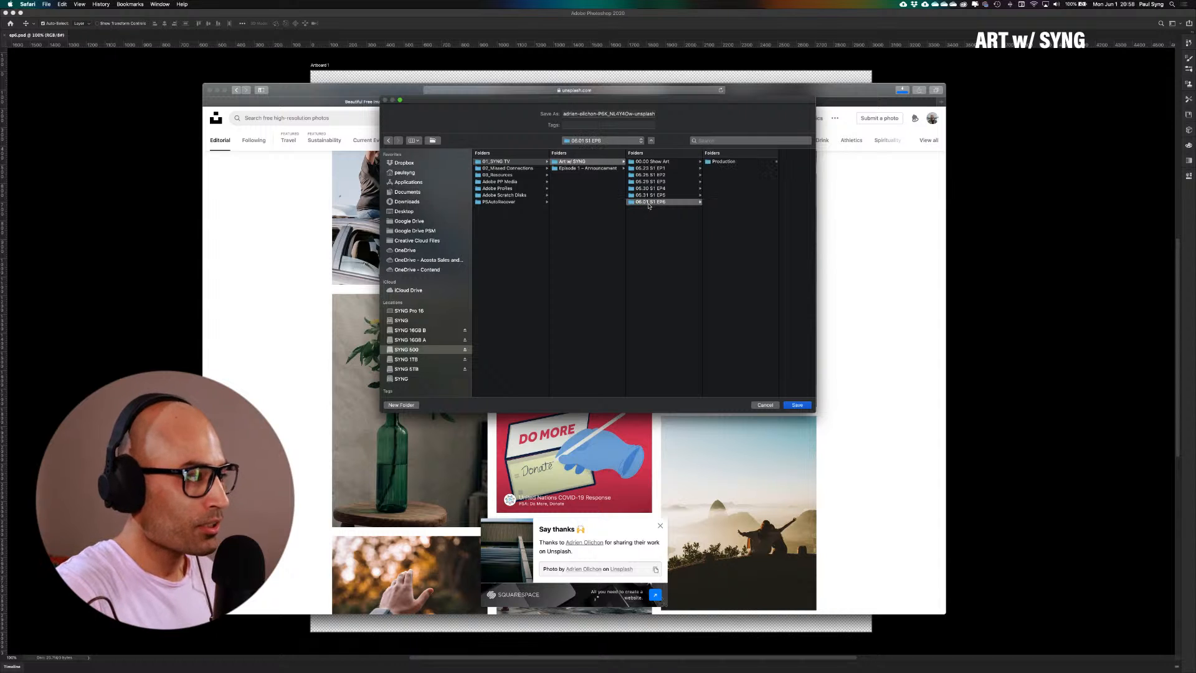
Create a folder named Resources inside 06.01 S1 EP6 and save the photo in it
click(401, 405)
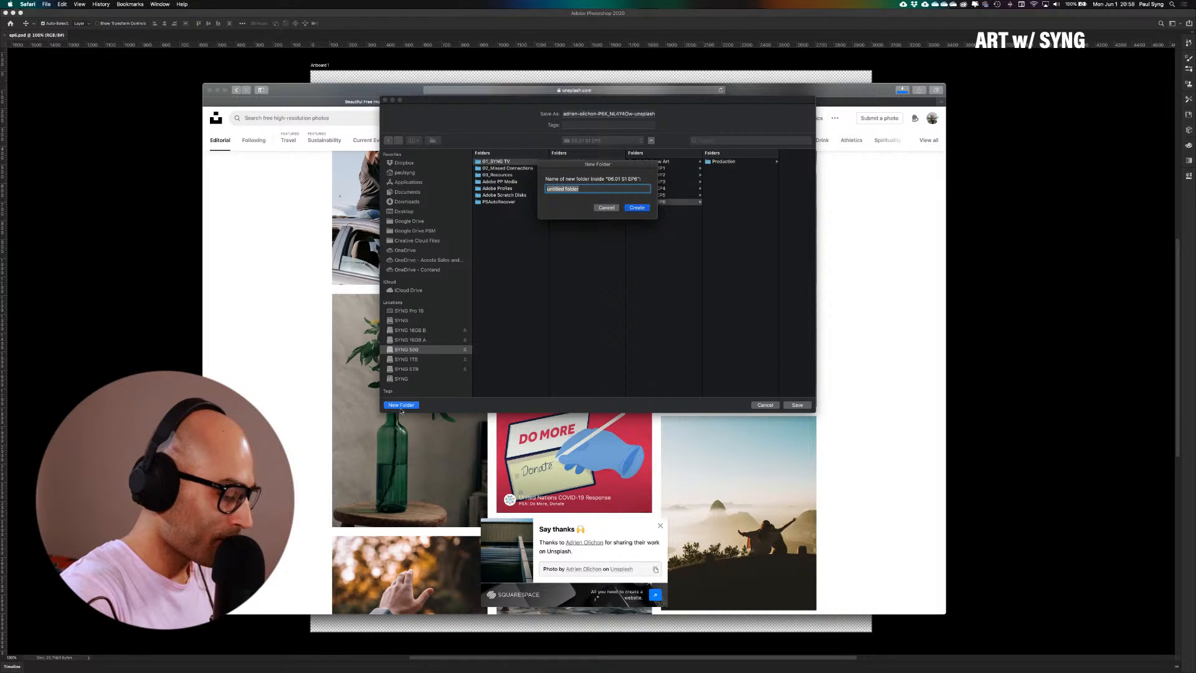
text(Resources)
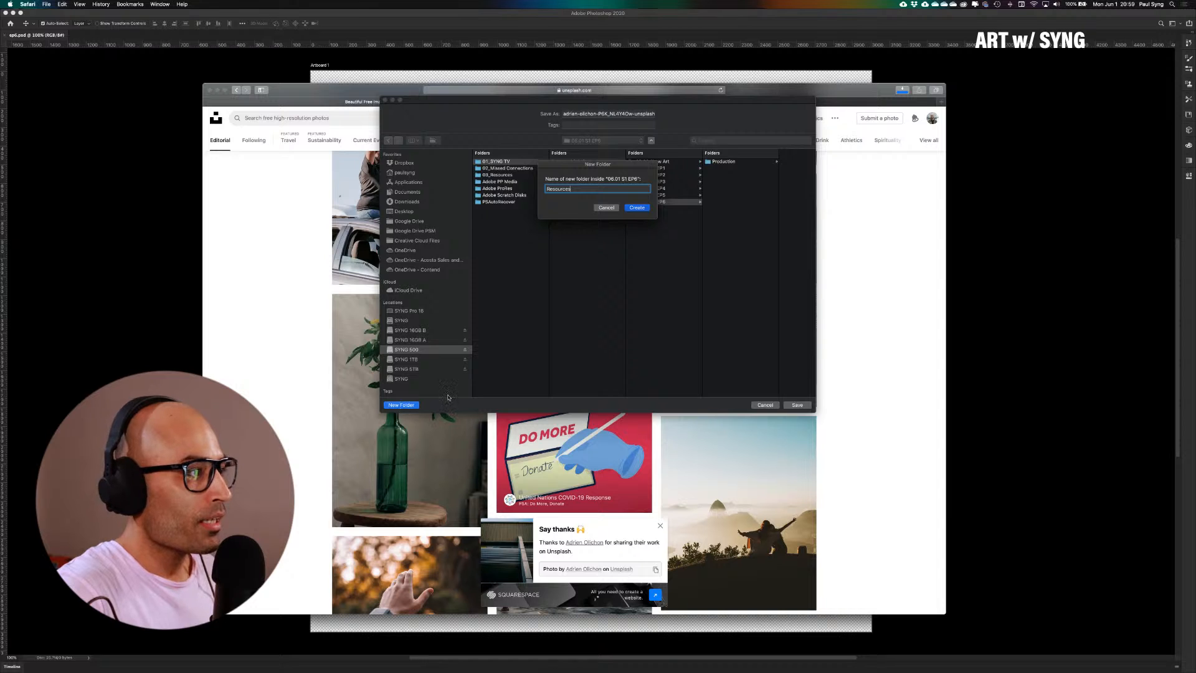
click(634, 207)
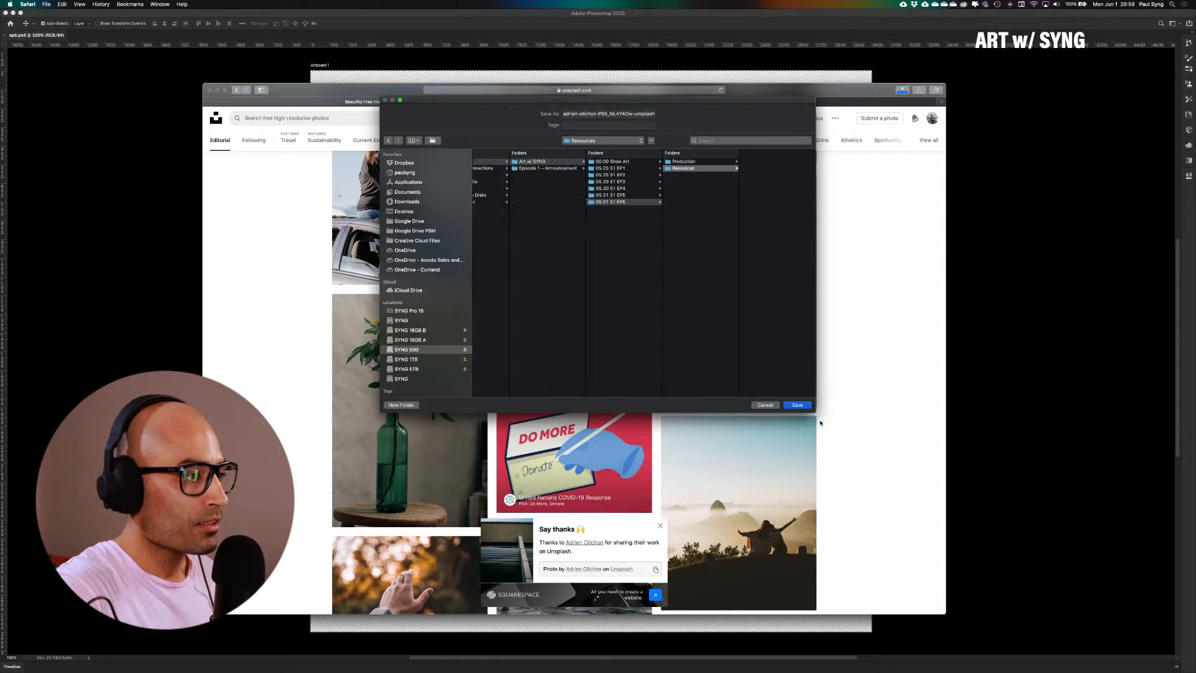
click(799, 406)
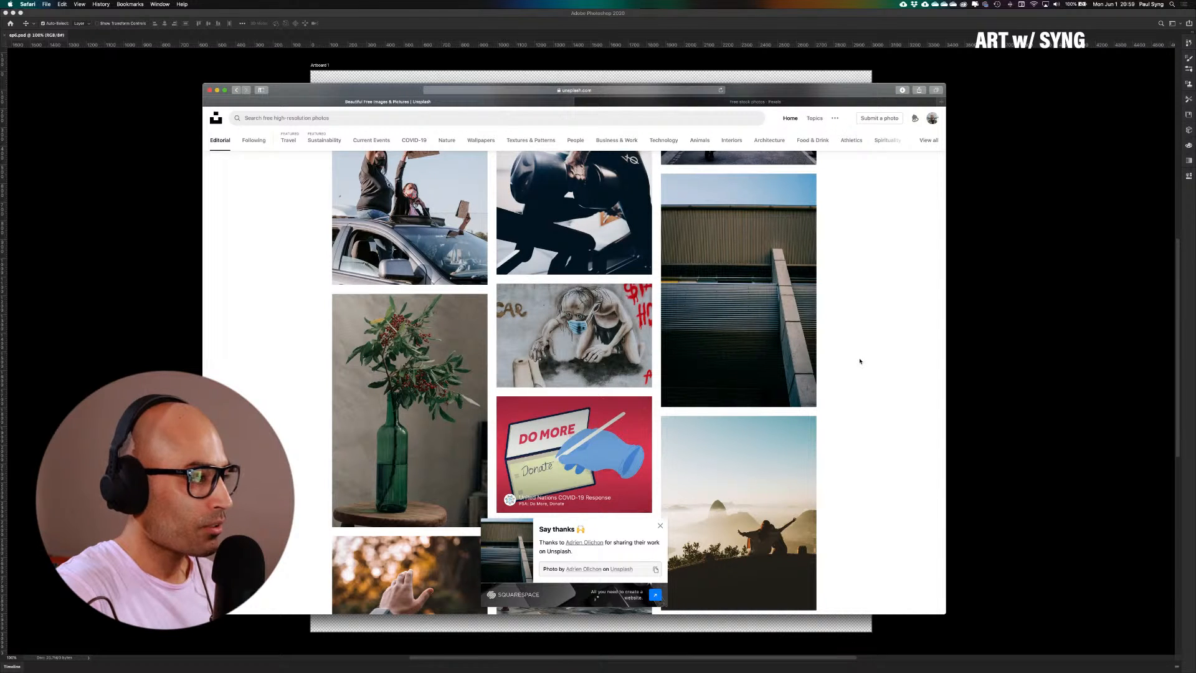
Look through further photos in the Unsplash editorial feed for usable artwork source images
scroll(860, 354, down, 5)
scroll(860, 361, down, 2)
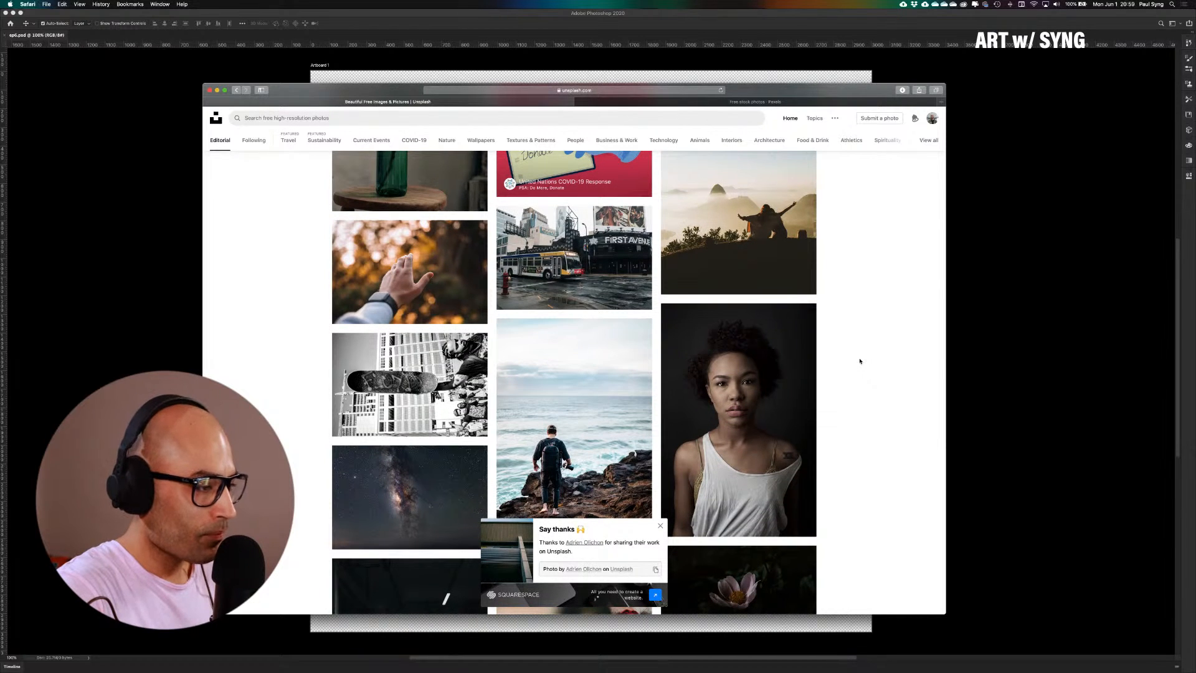
scroll(860, 361, down, 4)
scroll(860, 360, down, 2)
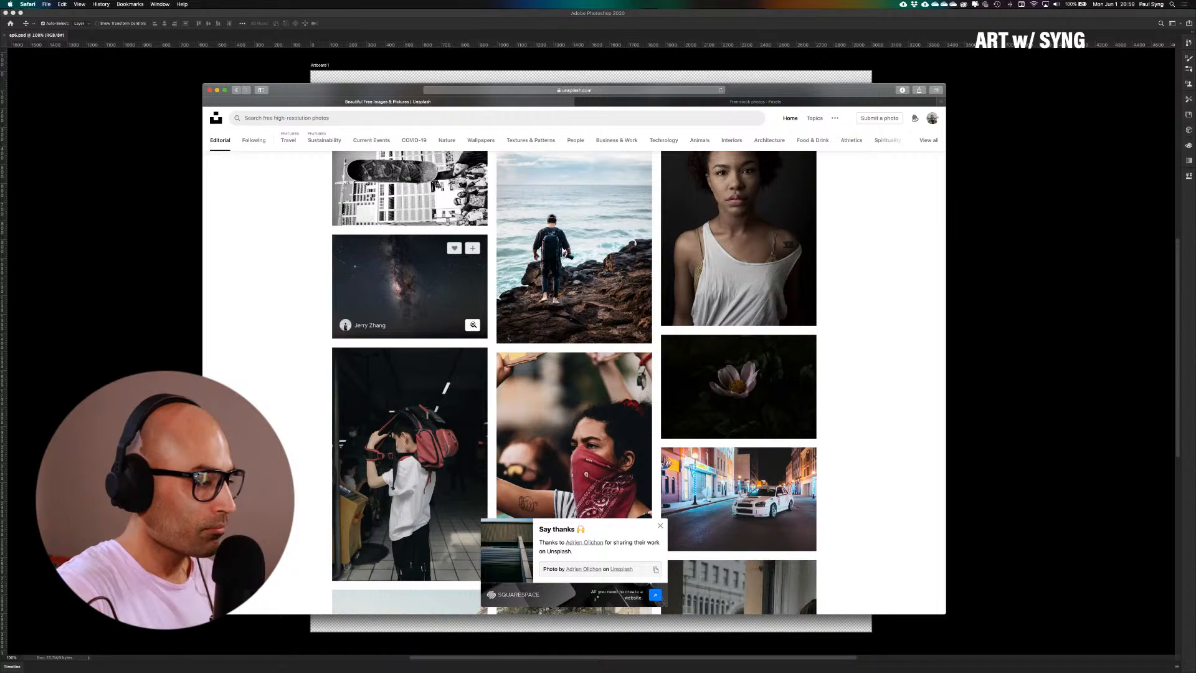
scroll(848, 429, down, 5)
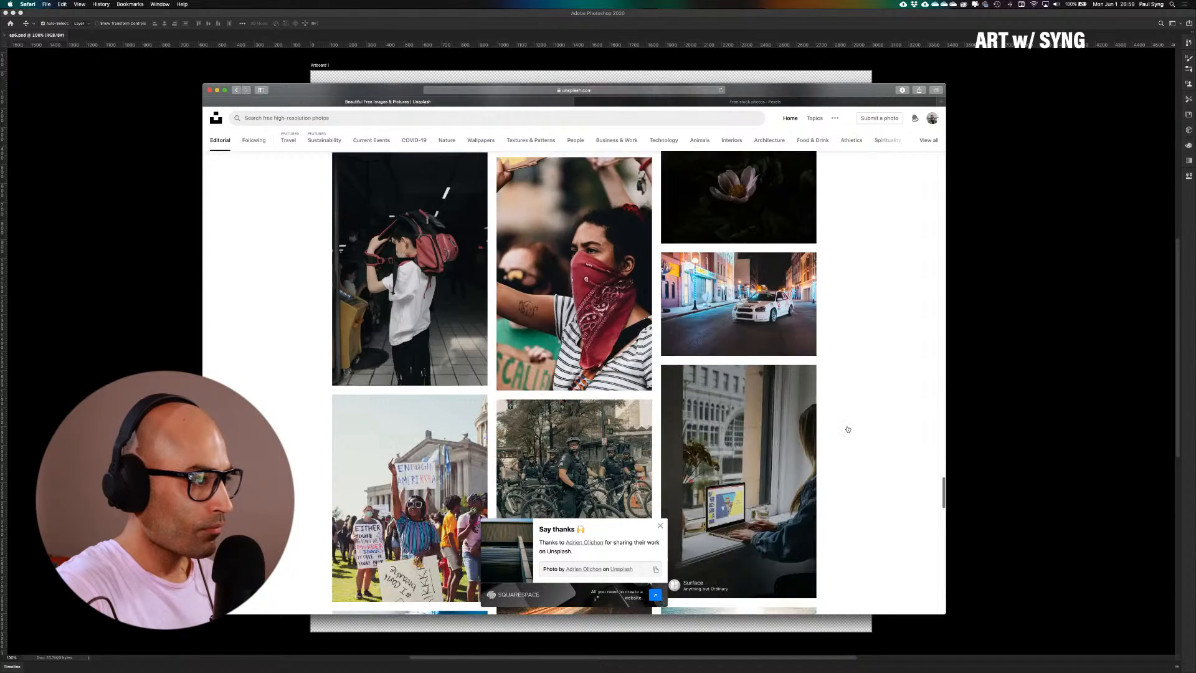
scroll(848, 429, down, 8)
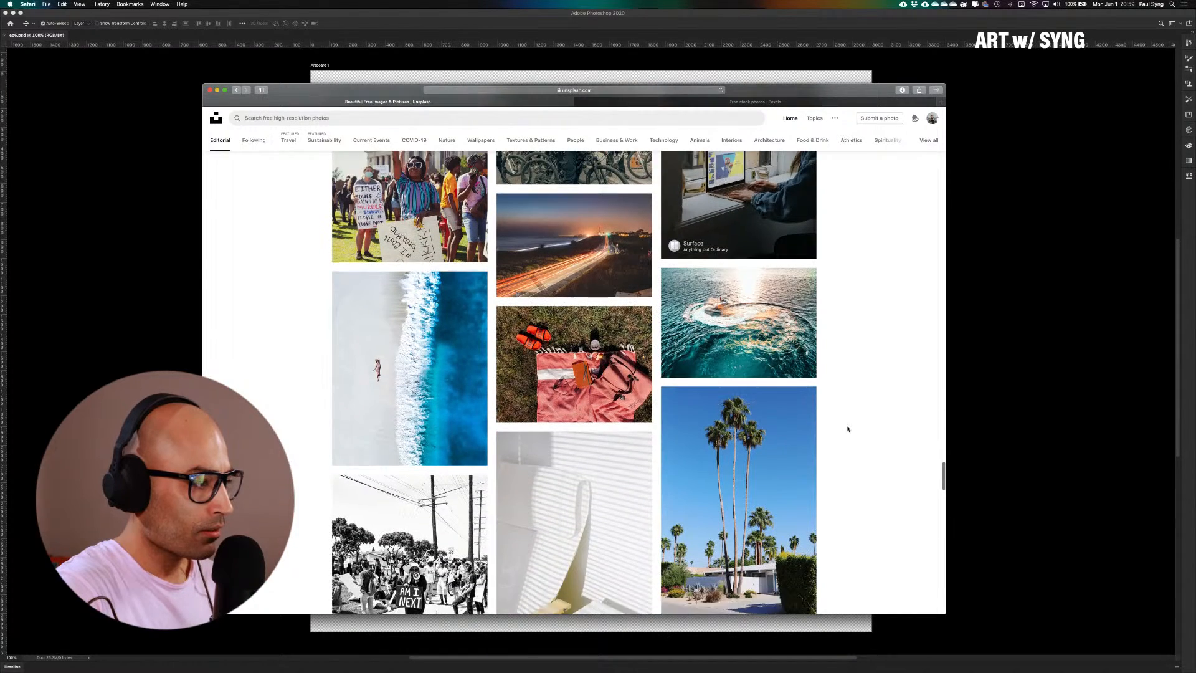
scroll(847, 429, down, 8)
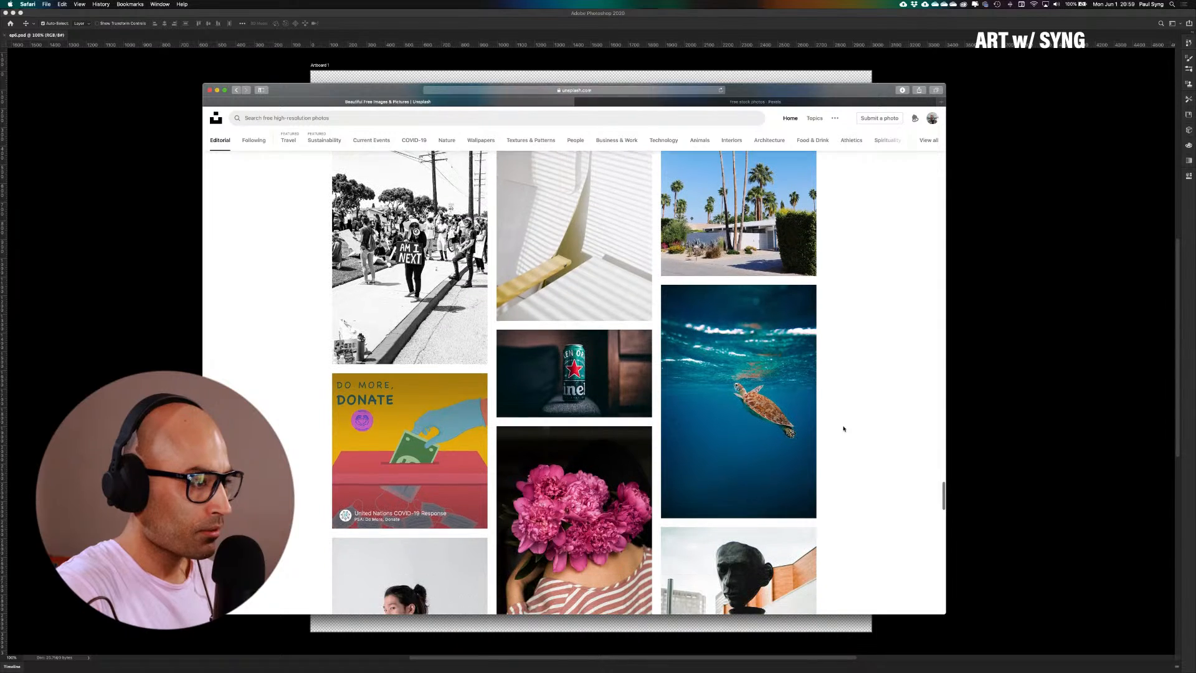
scroll(844, 429, down, 9)
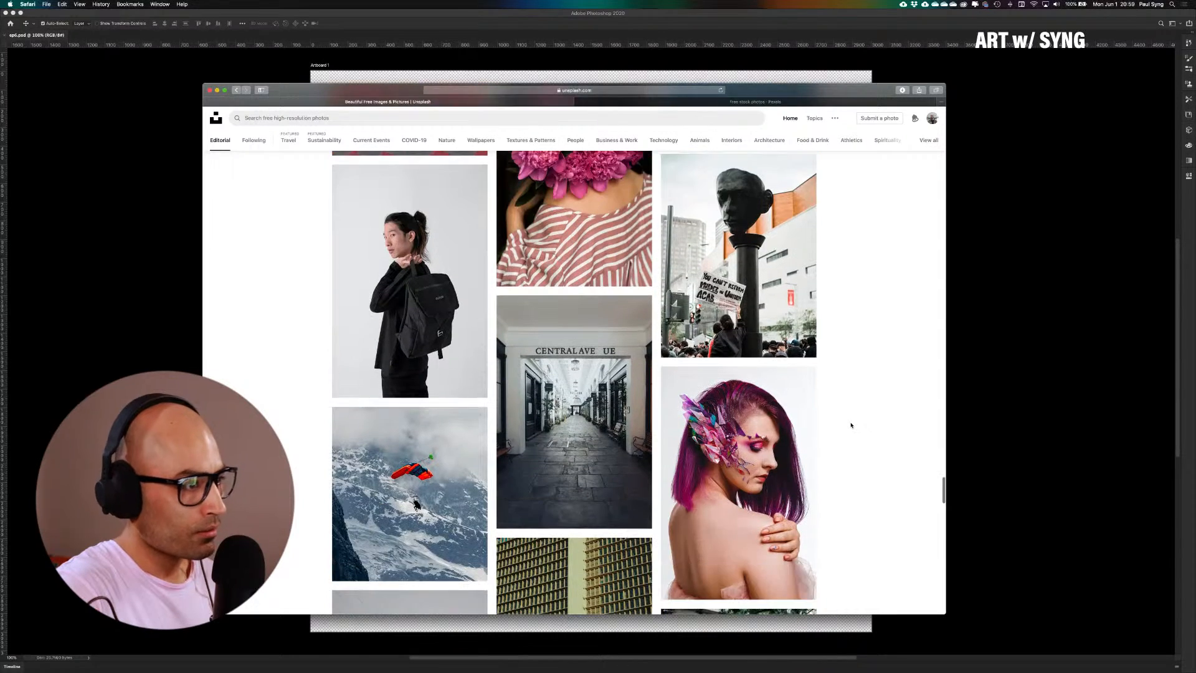
scroll(851, 425, down, 4)
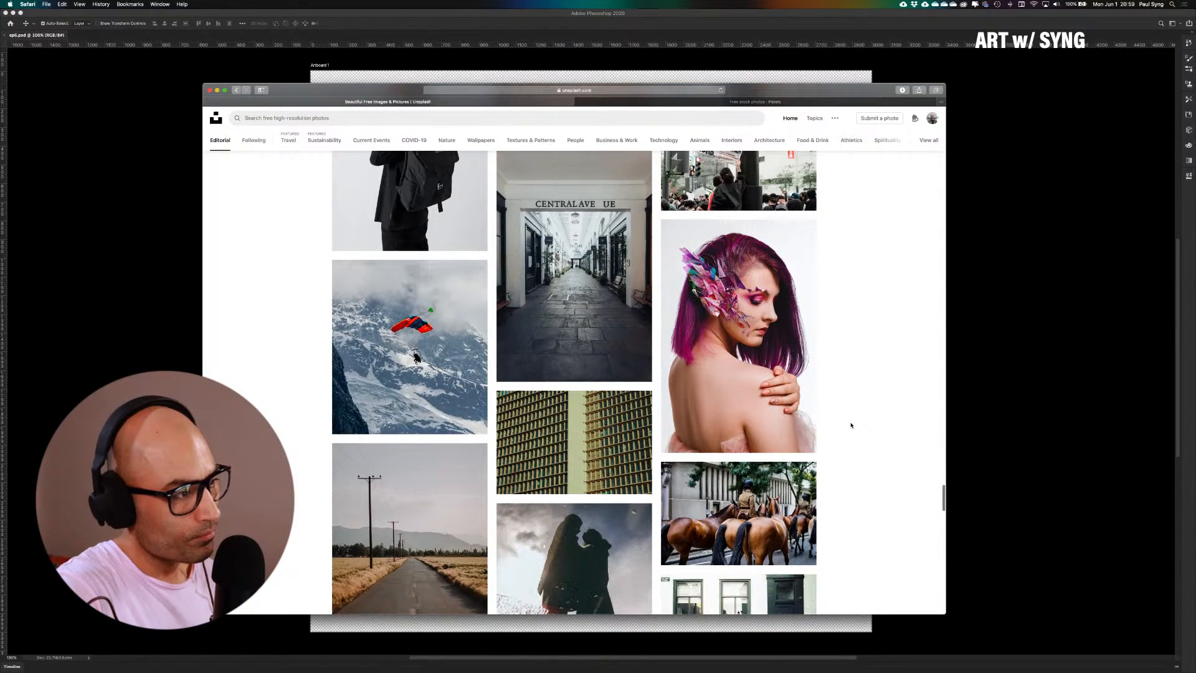
scroll(851, 425, down, 4)
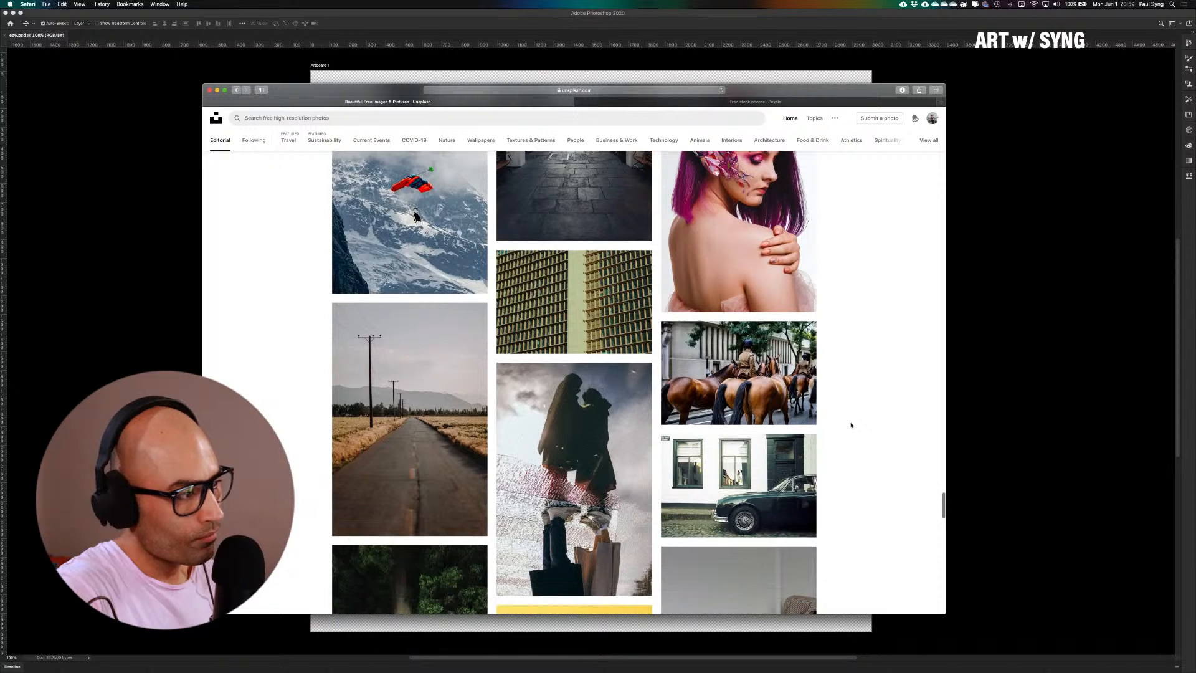
scroll(850, 425, down, 1)
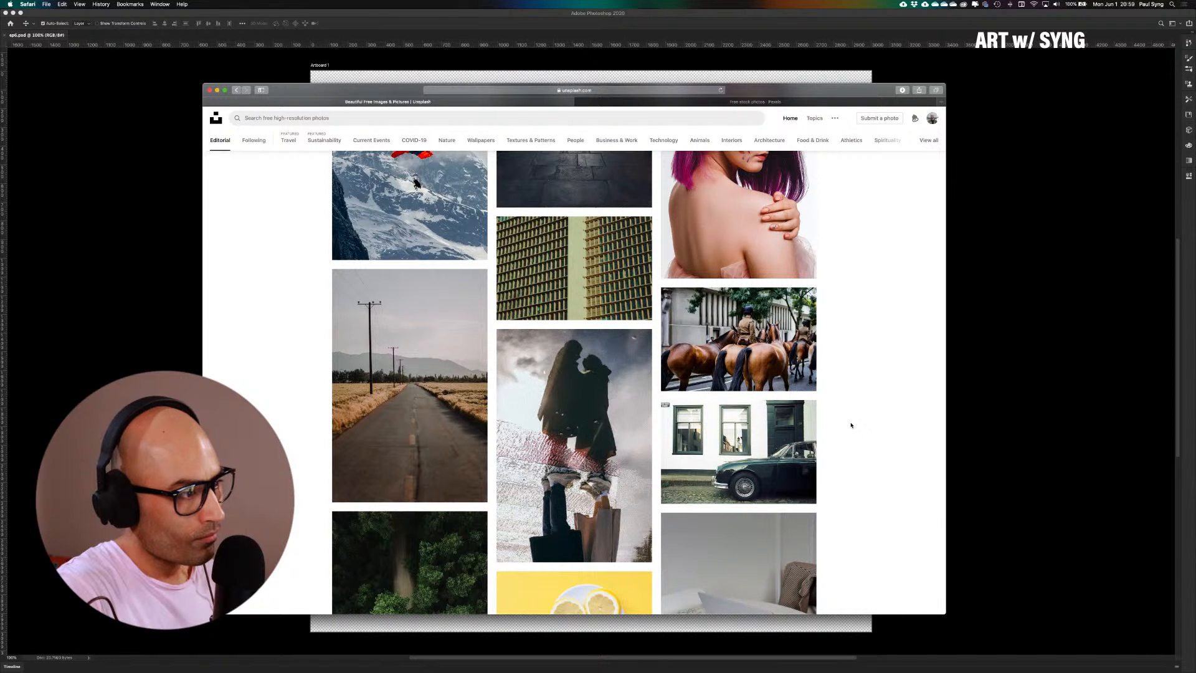
scroll(851, 425, down, 4)
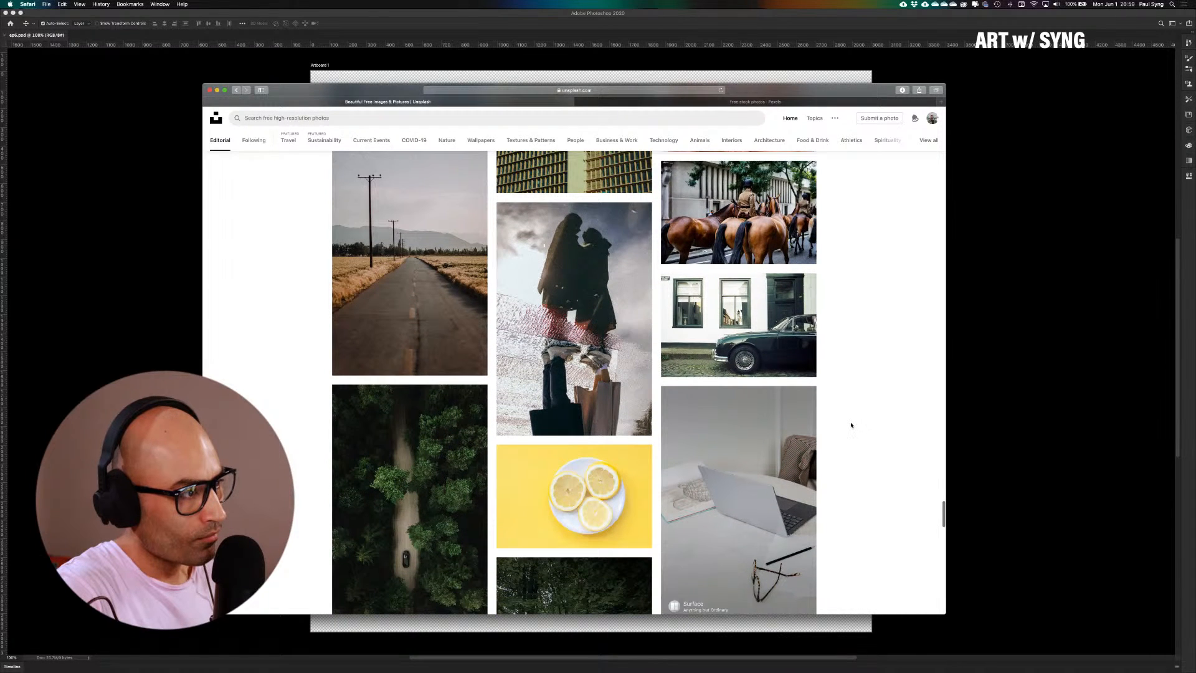
scroll(850, 425, down, 5)
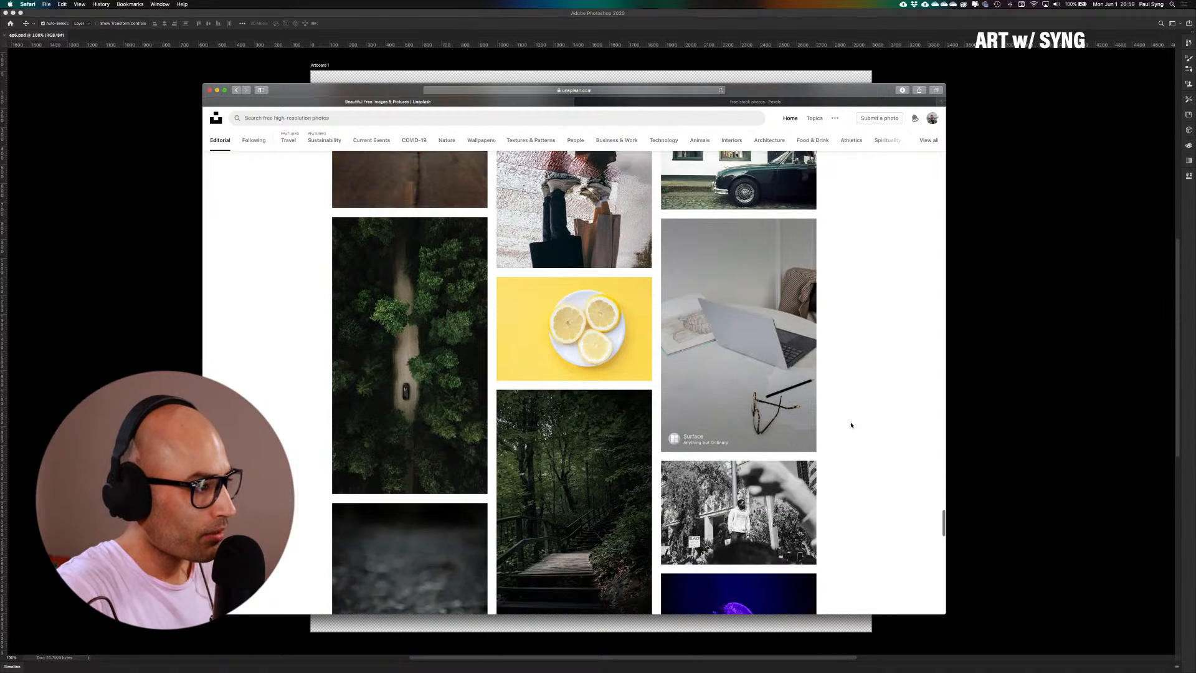
scroll(850, 425, down, 2)
View the photo of the couple reflected in a puddle at larger size, and return to the editorial feed
scroll(851, 425, up, 6)
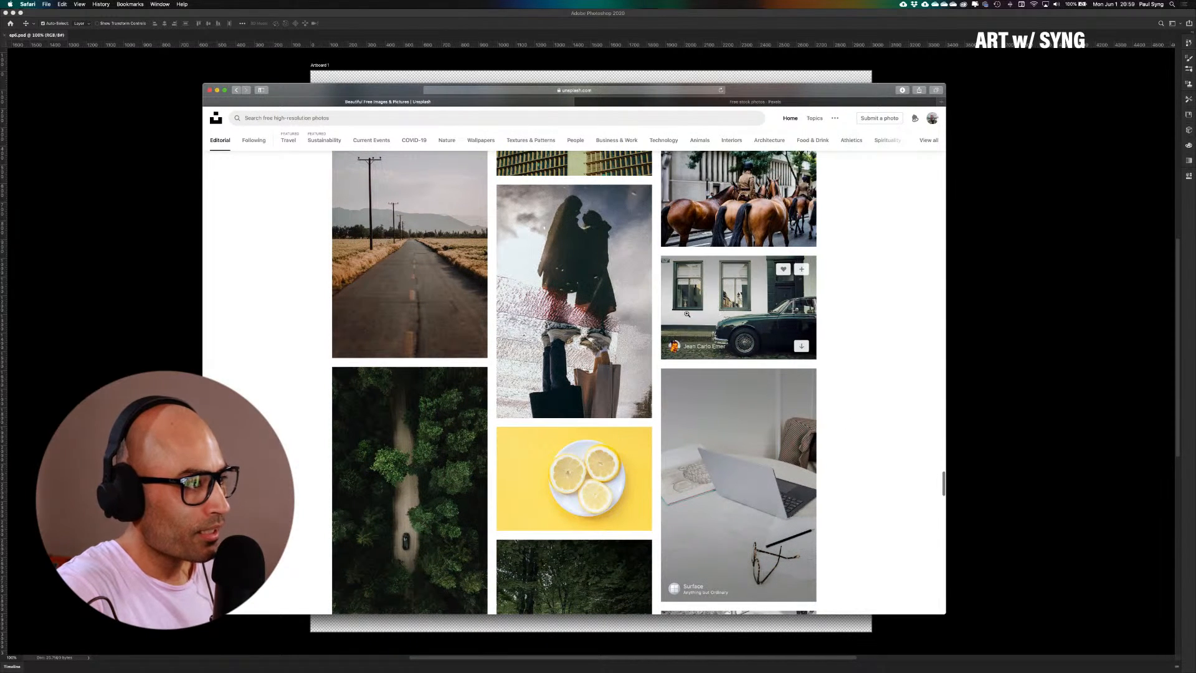
click(605, 308)
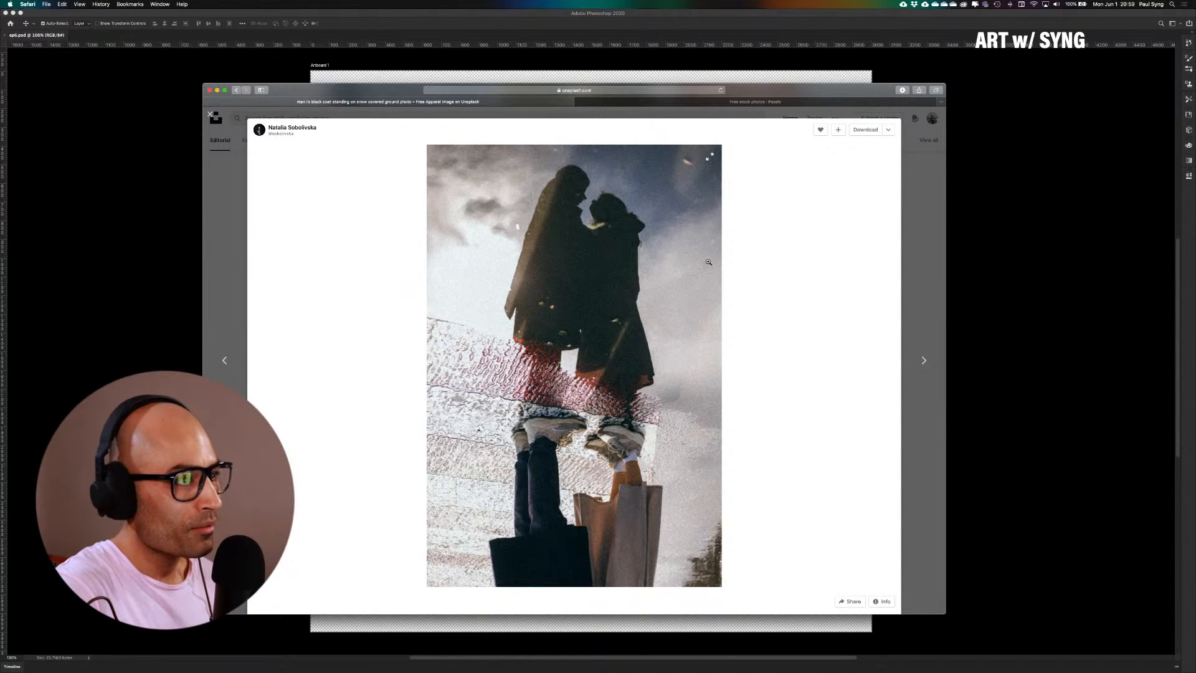
click(212, 194)
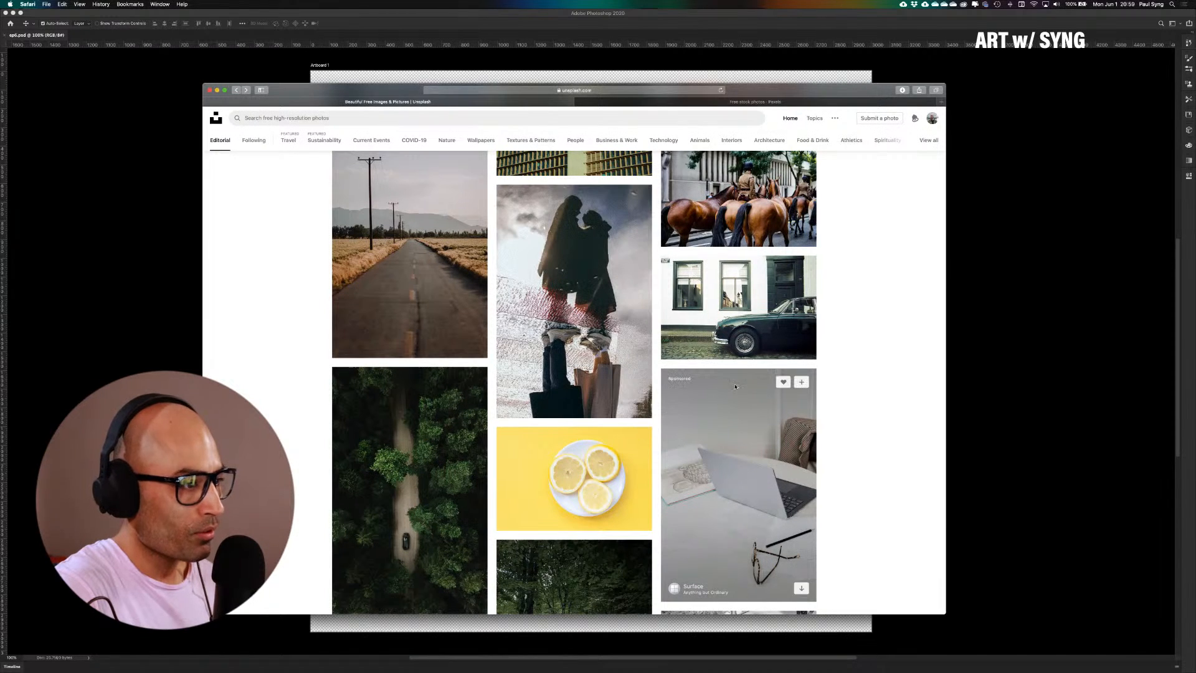
Find the photo of the terraced modern building under a pale blue cloudy sky, save it in the Resources folder, and dismiss the thank-you message
scroll(735, 386, down, 10)
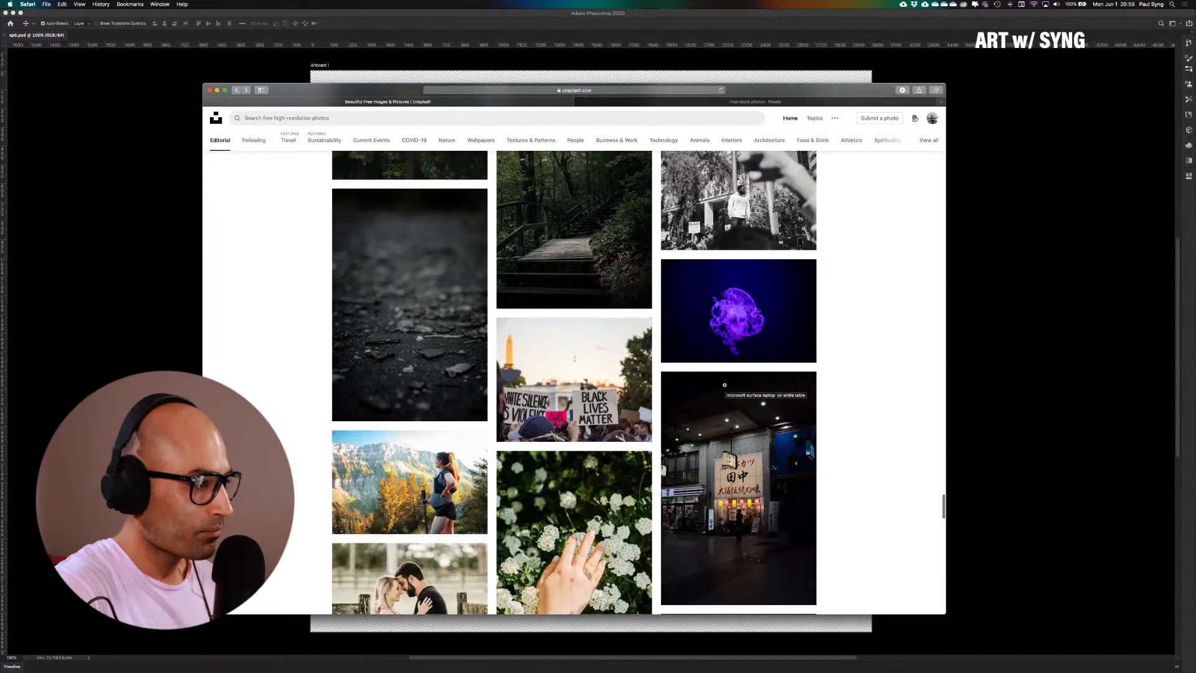
scroll(724, 384, down, 10)
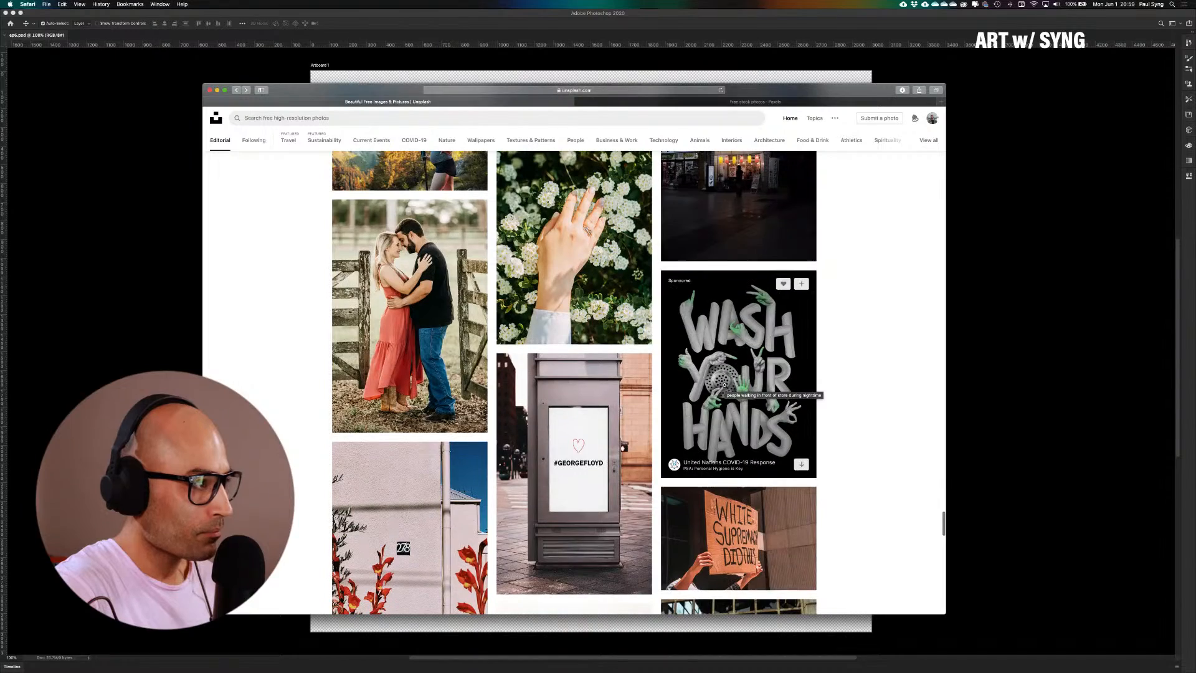
scroll(724, 385, up, 3)
scroll(725, 385, down, 7)
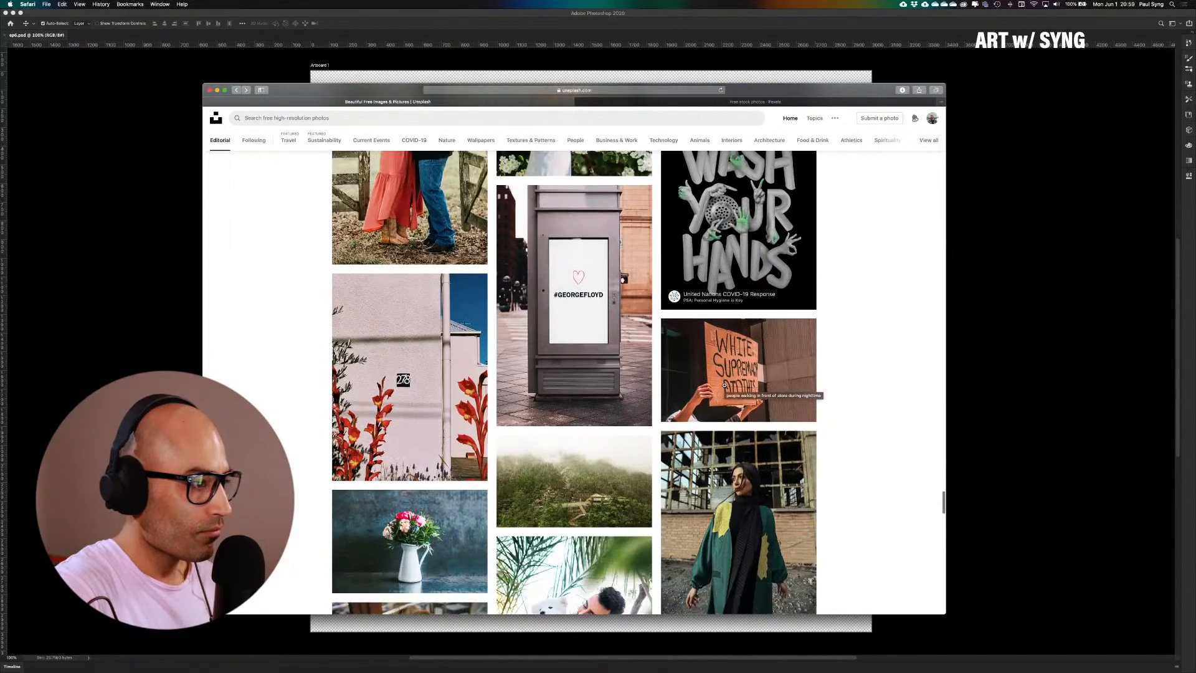
scroll(724, 385, down, 10)
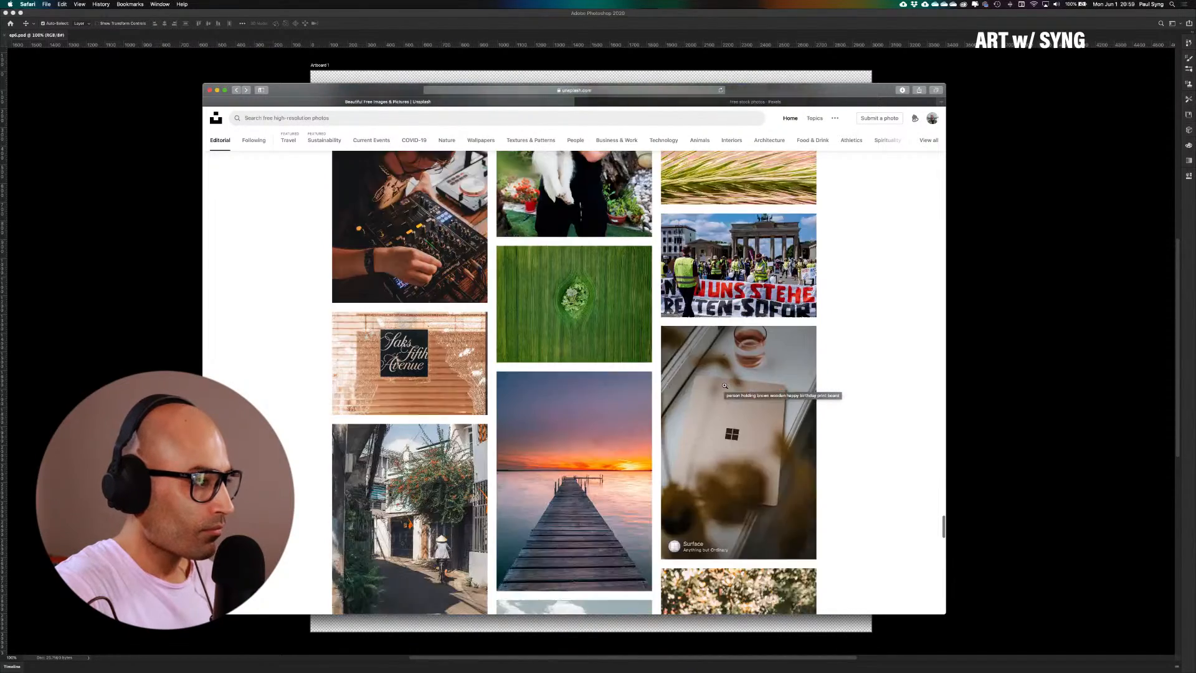
scroll(725, 385, down, 10)
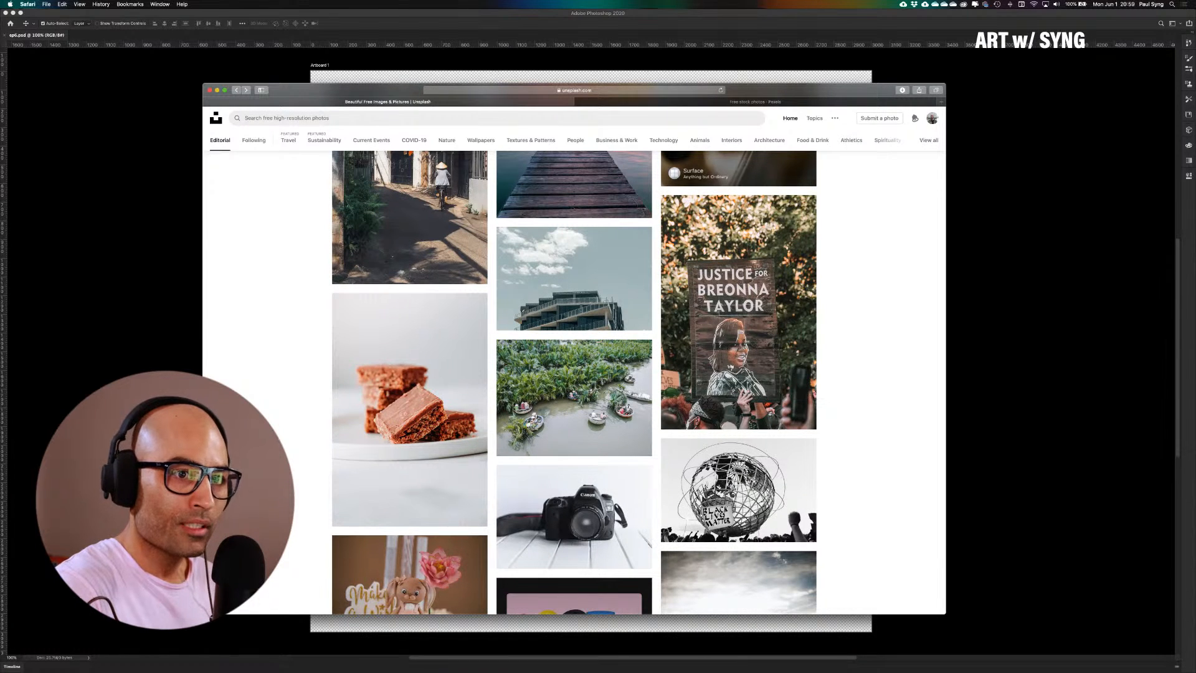
mouse_move(795, 273)
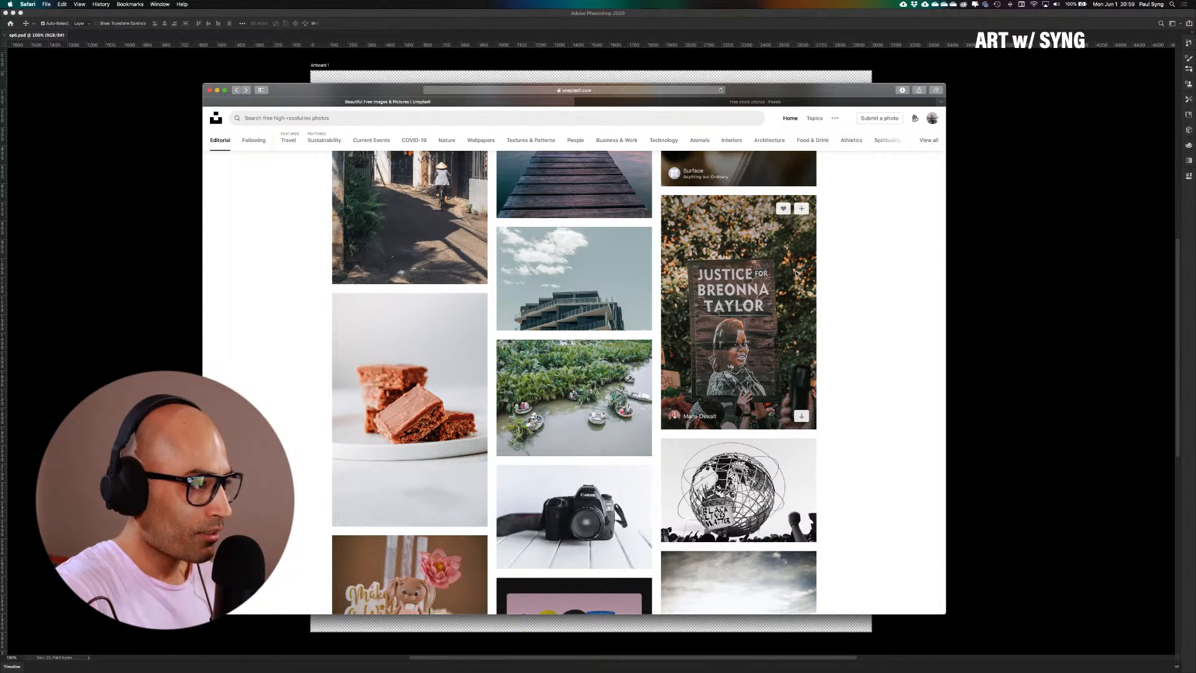
click(635, 316)
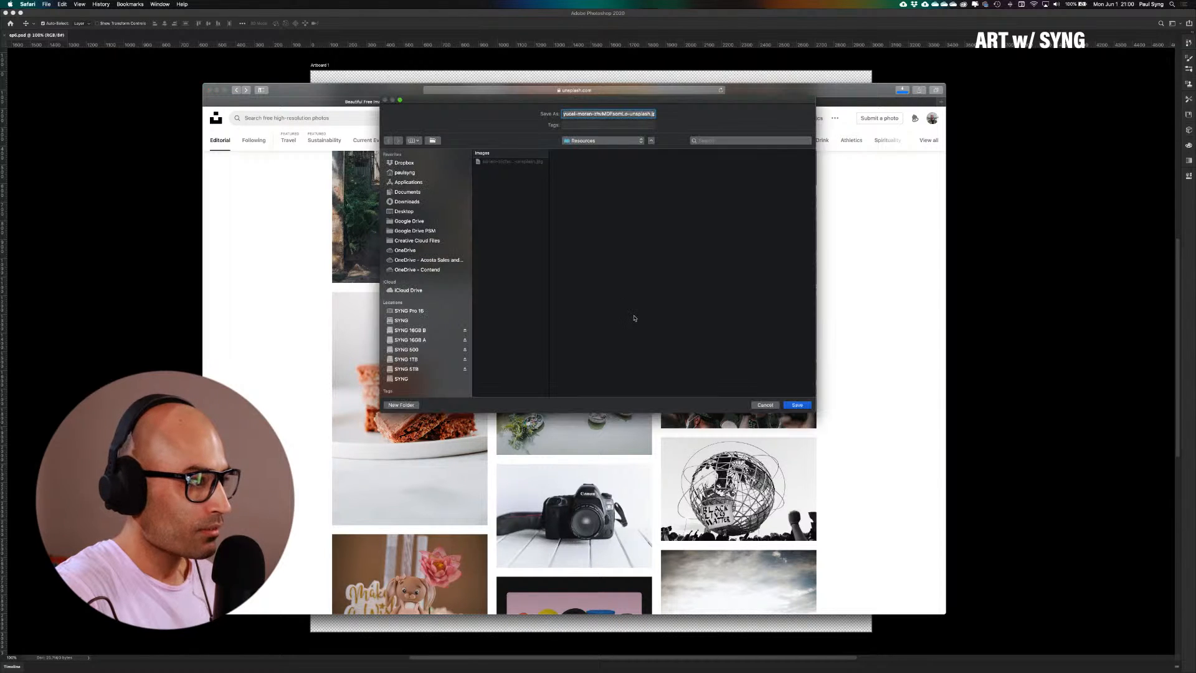
click(797, 404)
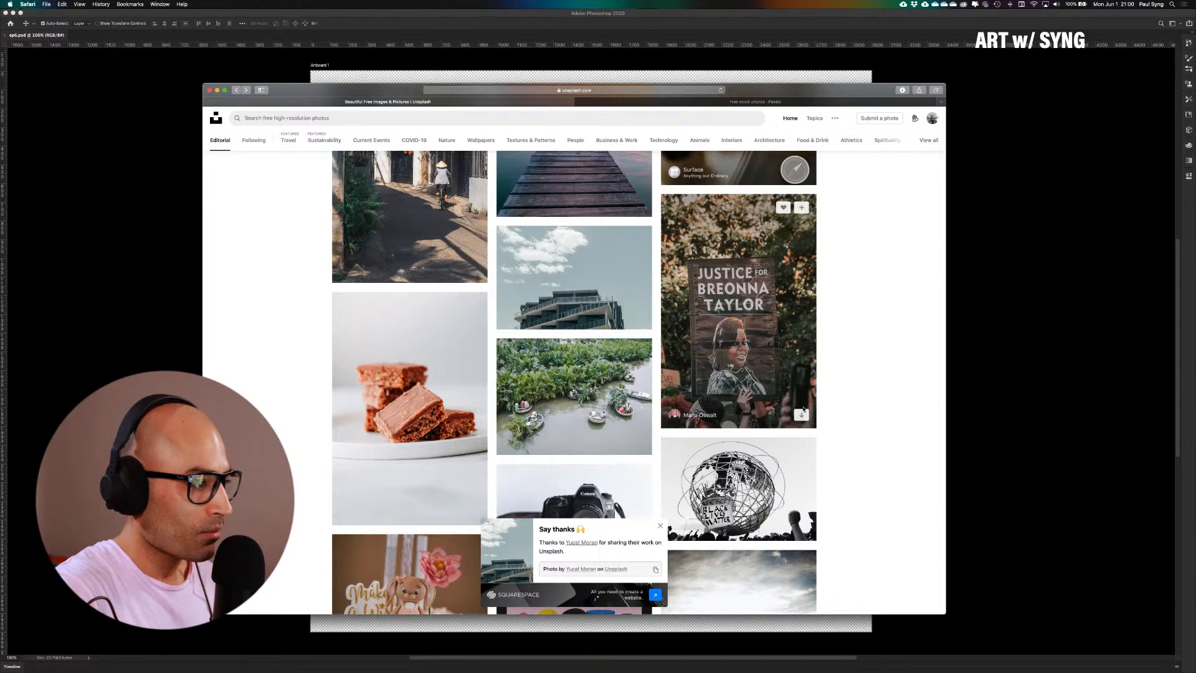
click(660, 527)
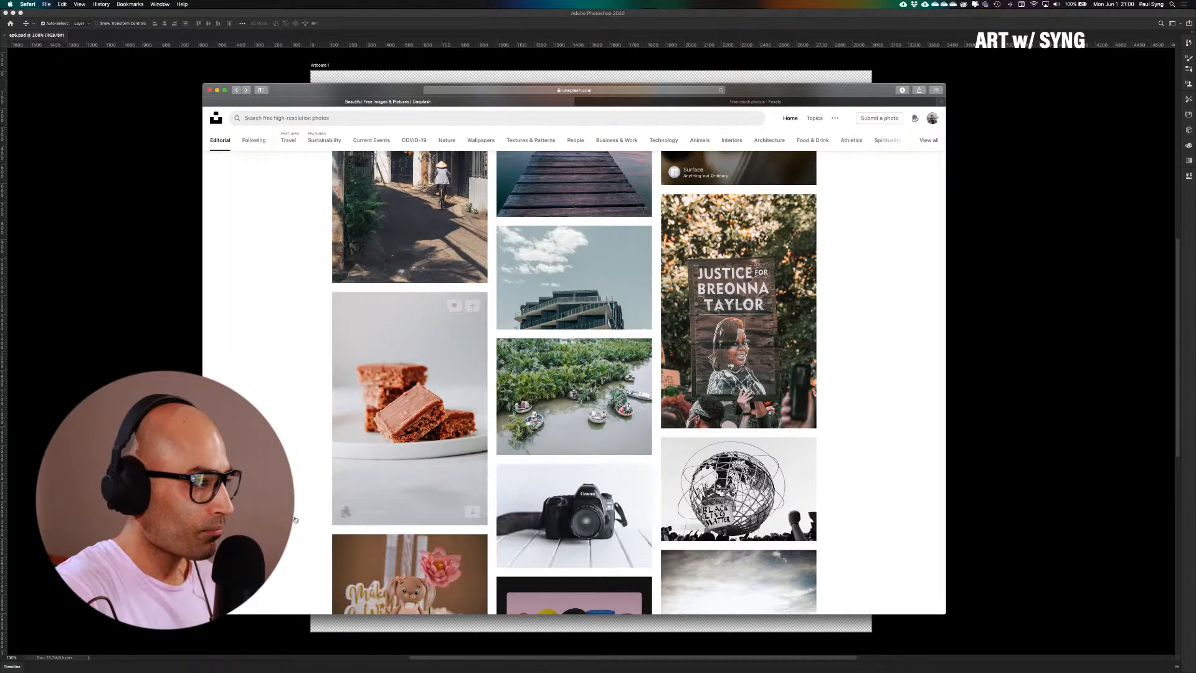
Save the photo of the rocket launching against a dark blue sky in the Resources folder and dismiss the thank-you message
scroll(319, 520, down, 10)
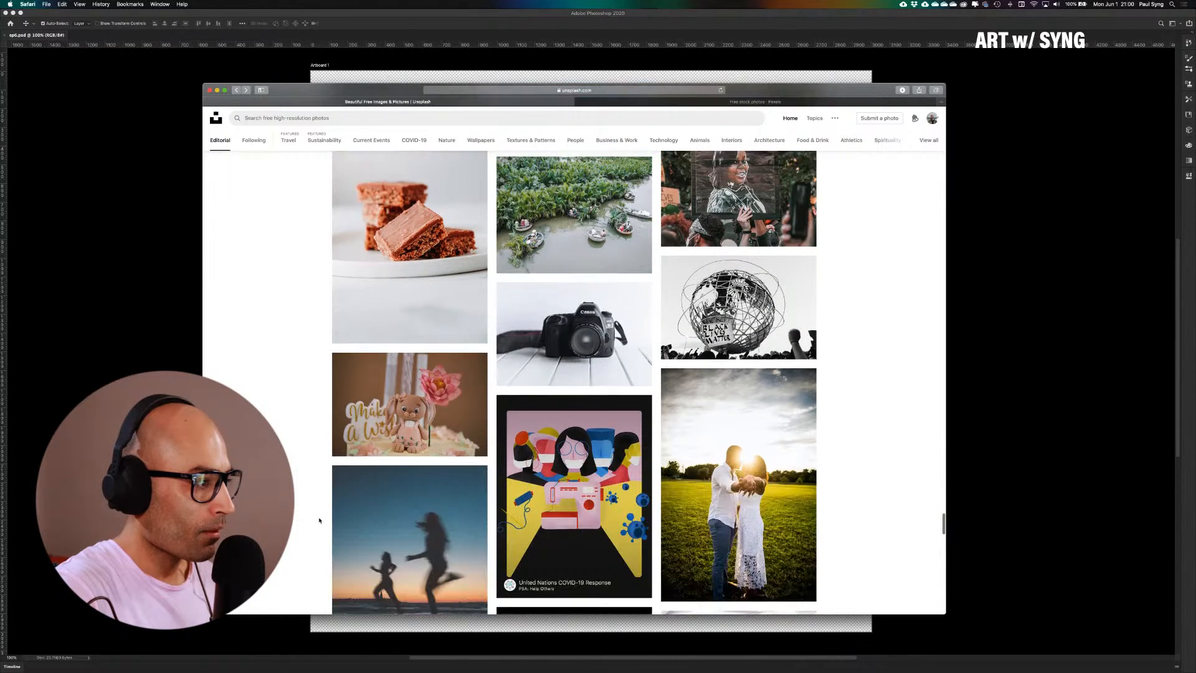
scroll(319, 520, down, 5)
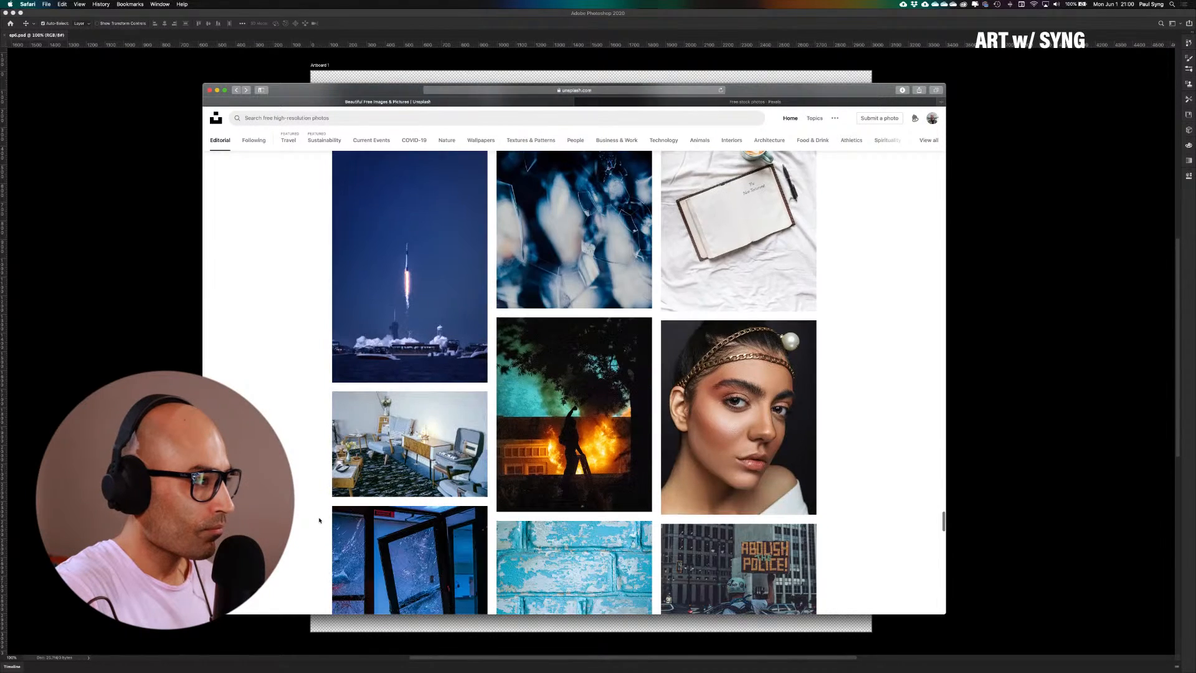
scroll(319, 520, up, 1)
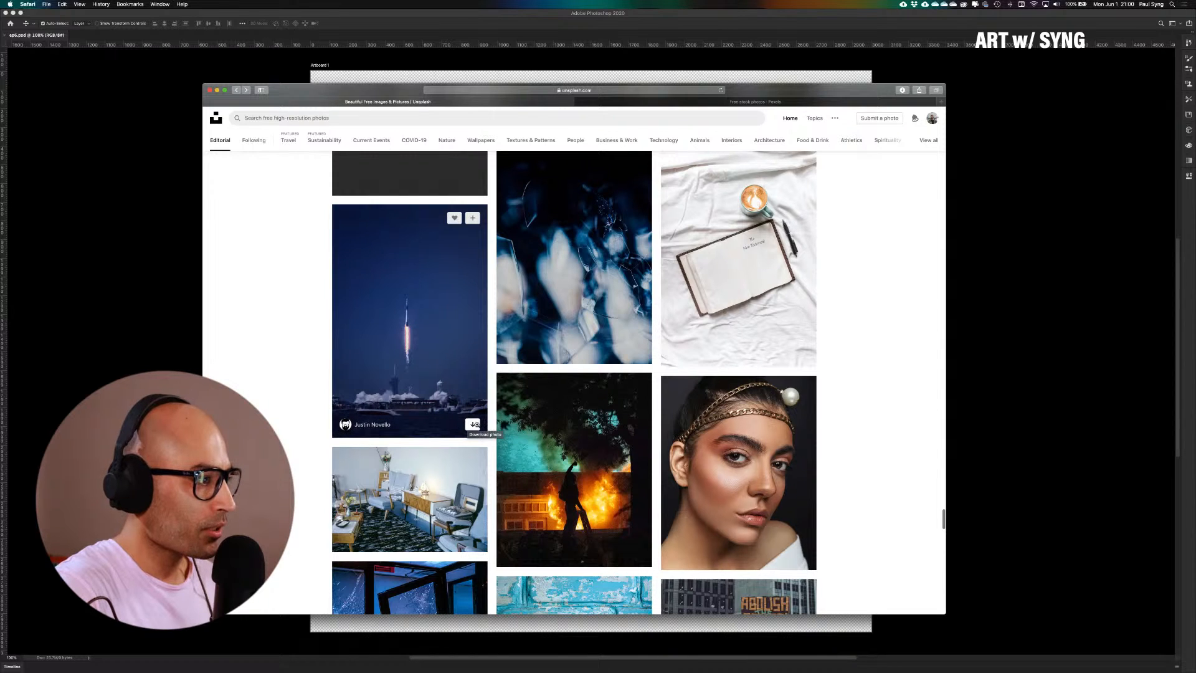
click(473, 425)
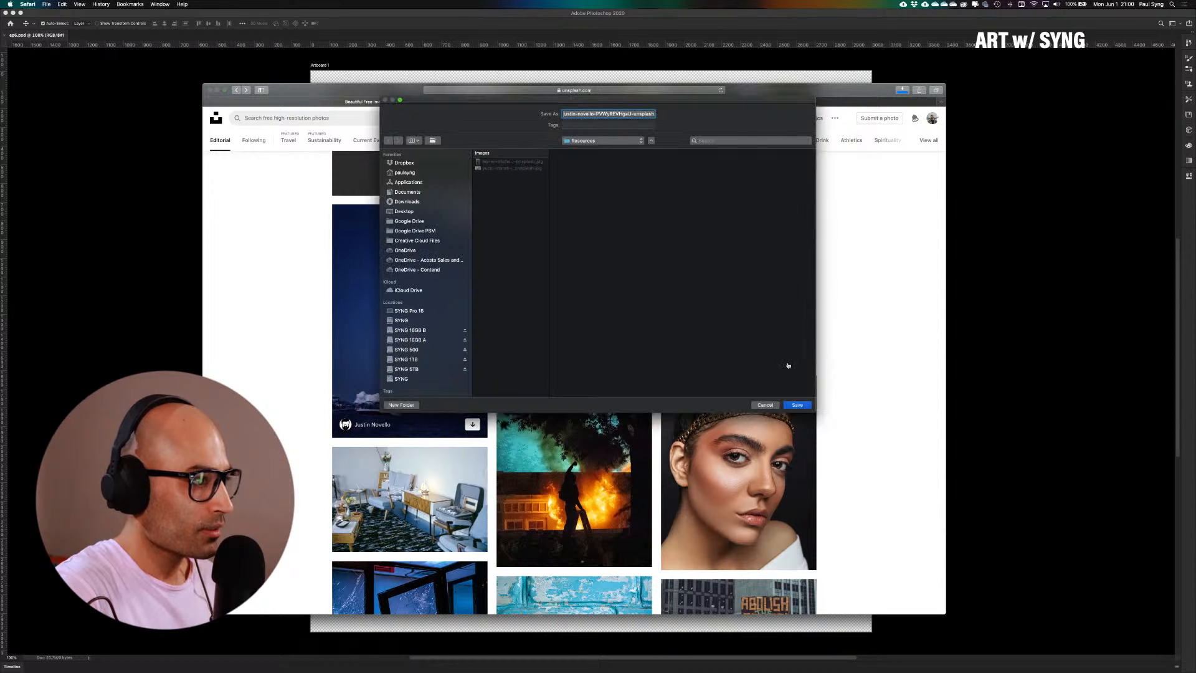
click(794, 404)
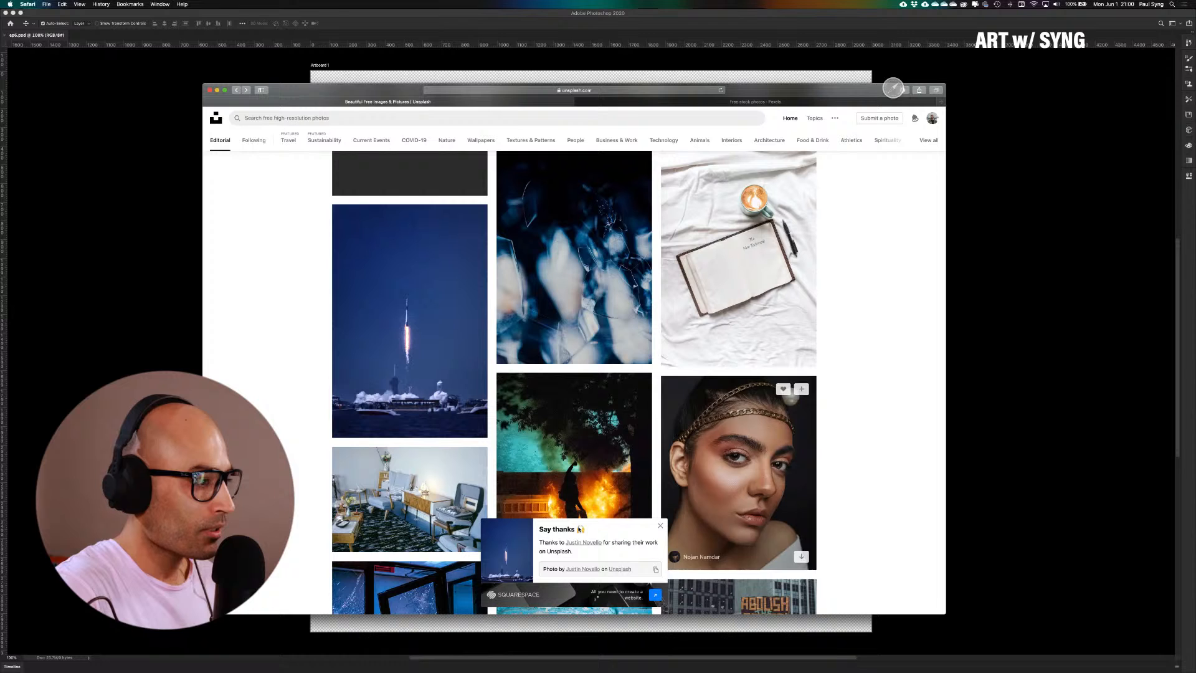
click(661, 525)
Examine more editorial photos beyond the rocket launch image for additional source material
scroll(852, 499, down, 6)
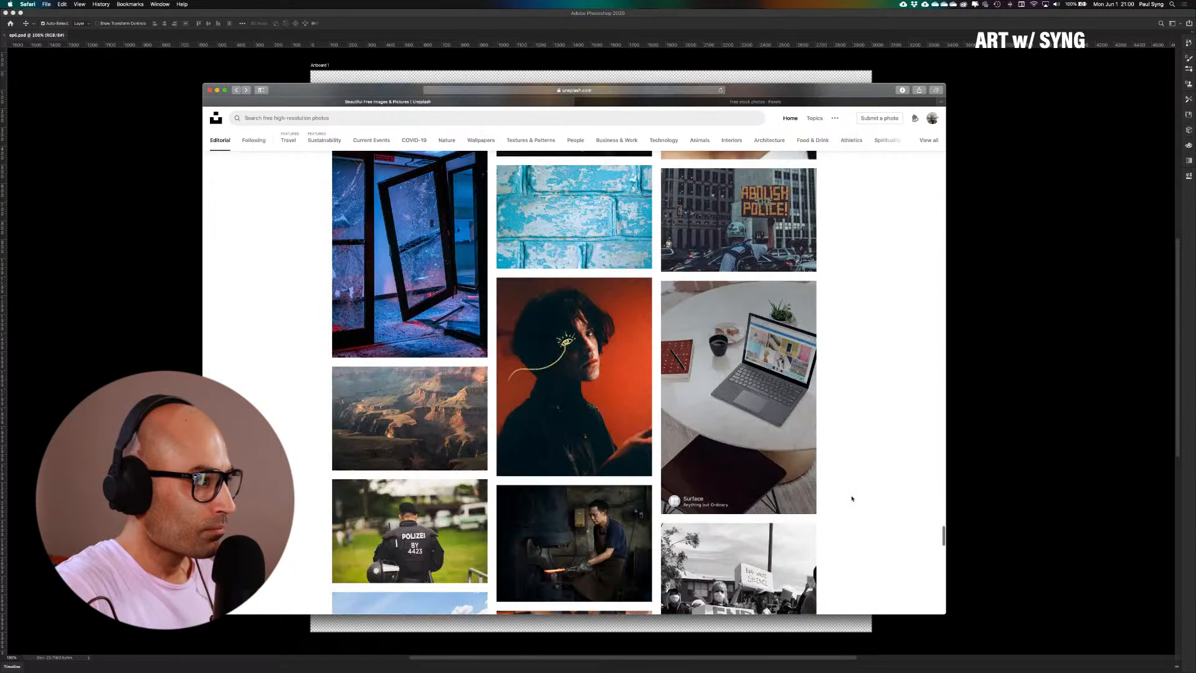
scroll(852, 498, up, 1)
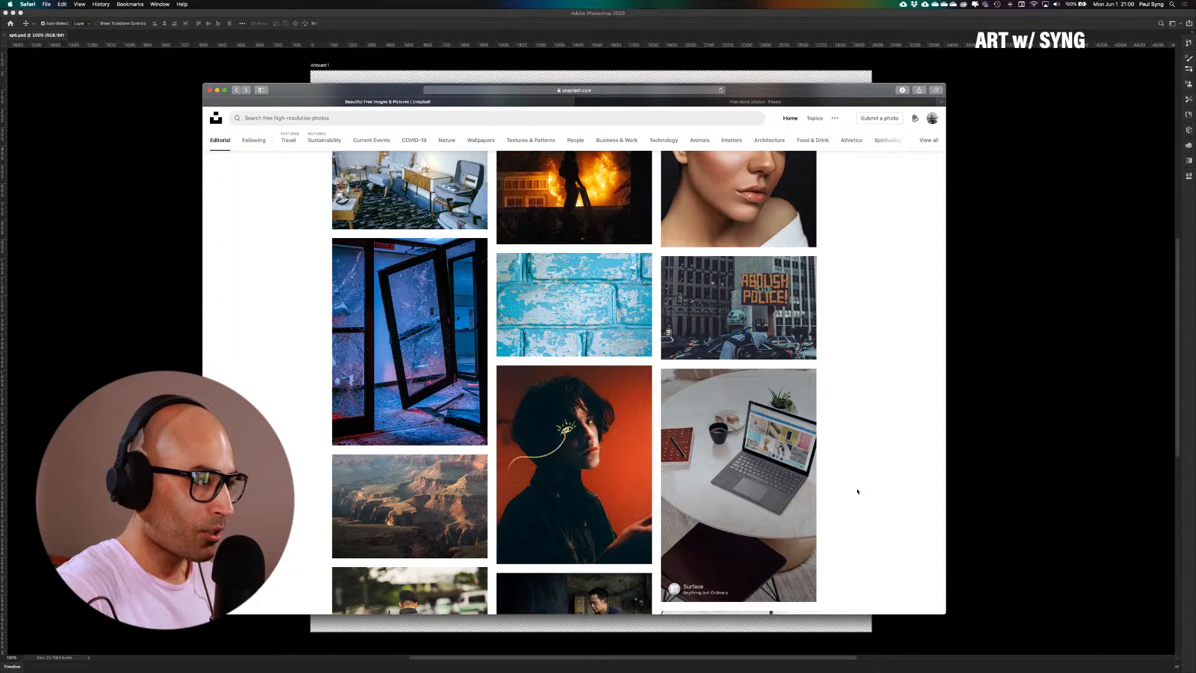
scroll(857, 493, down, 6)
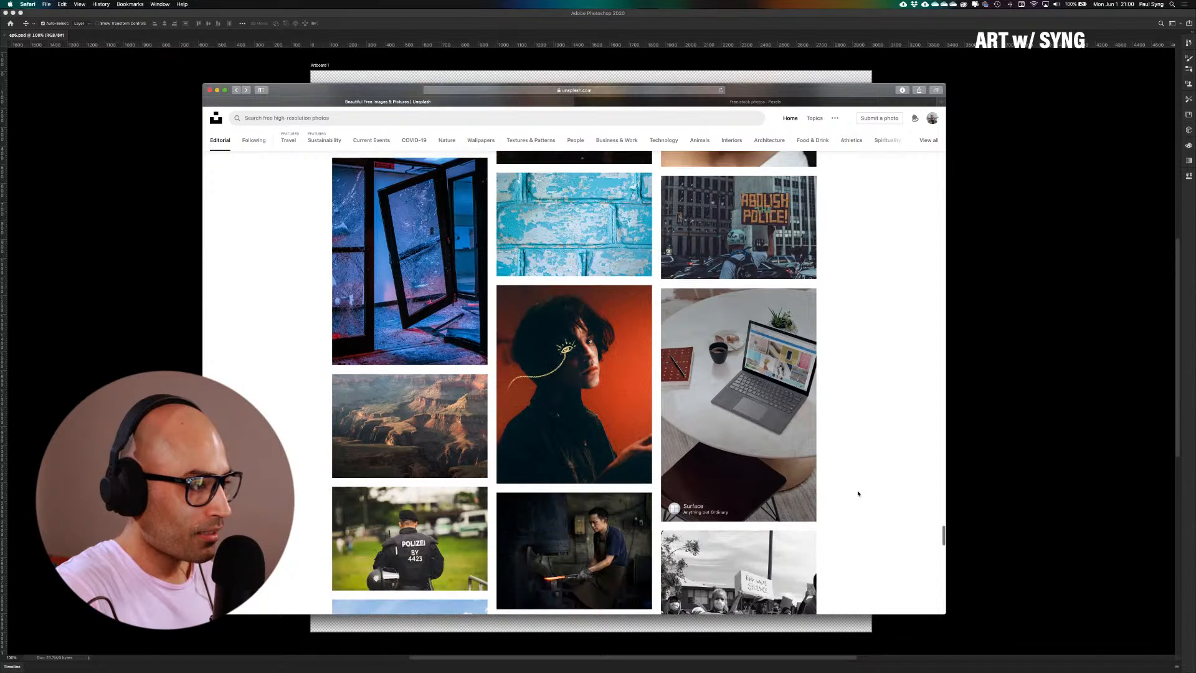
scroll(857, 493, down, 3)
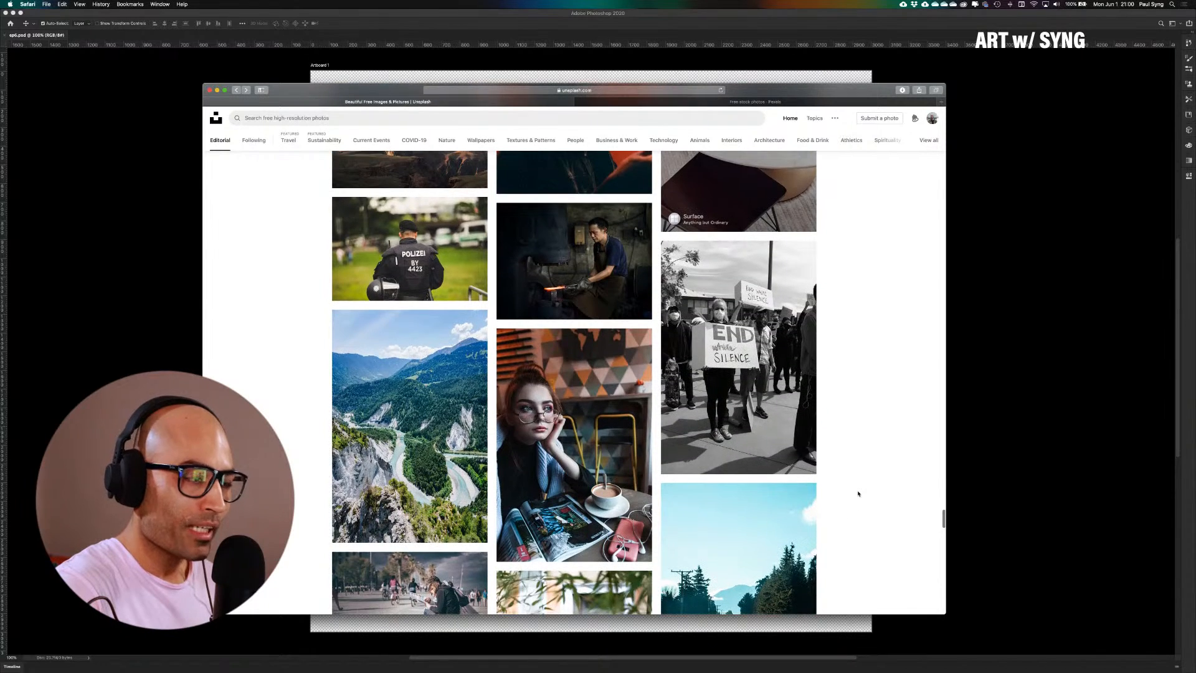
scroll(858, 493, down, 6)
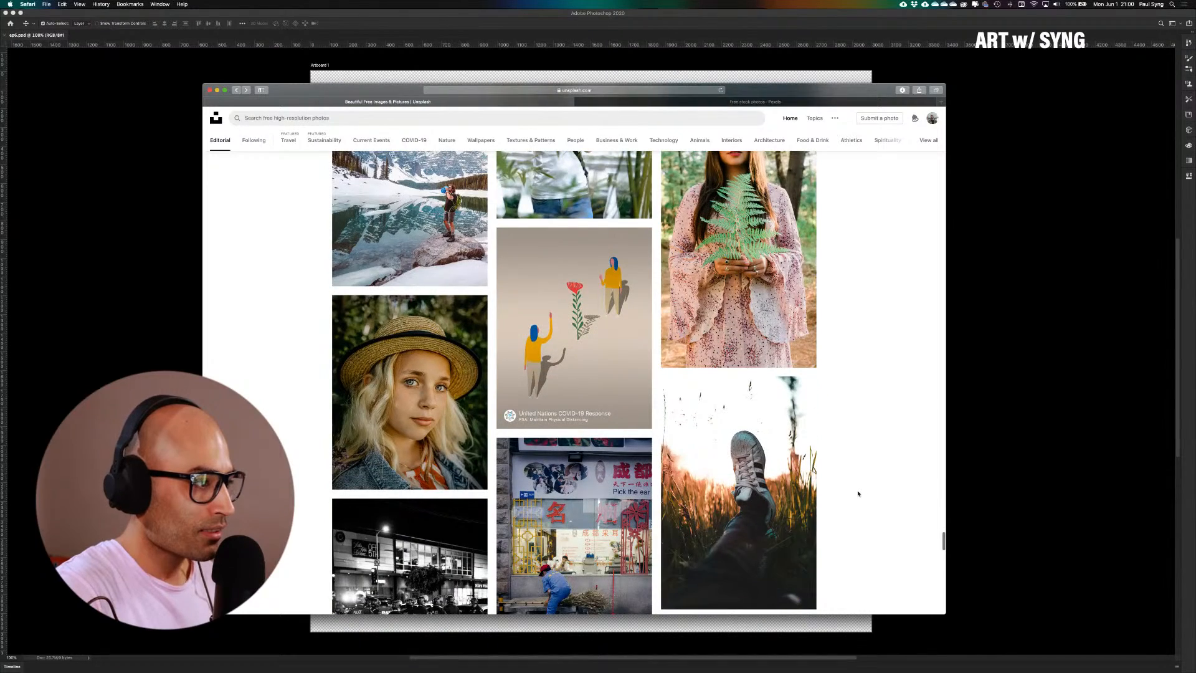
scroll(857, 493, down, 5)
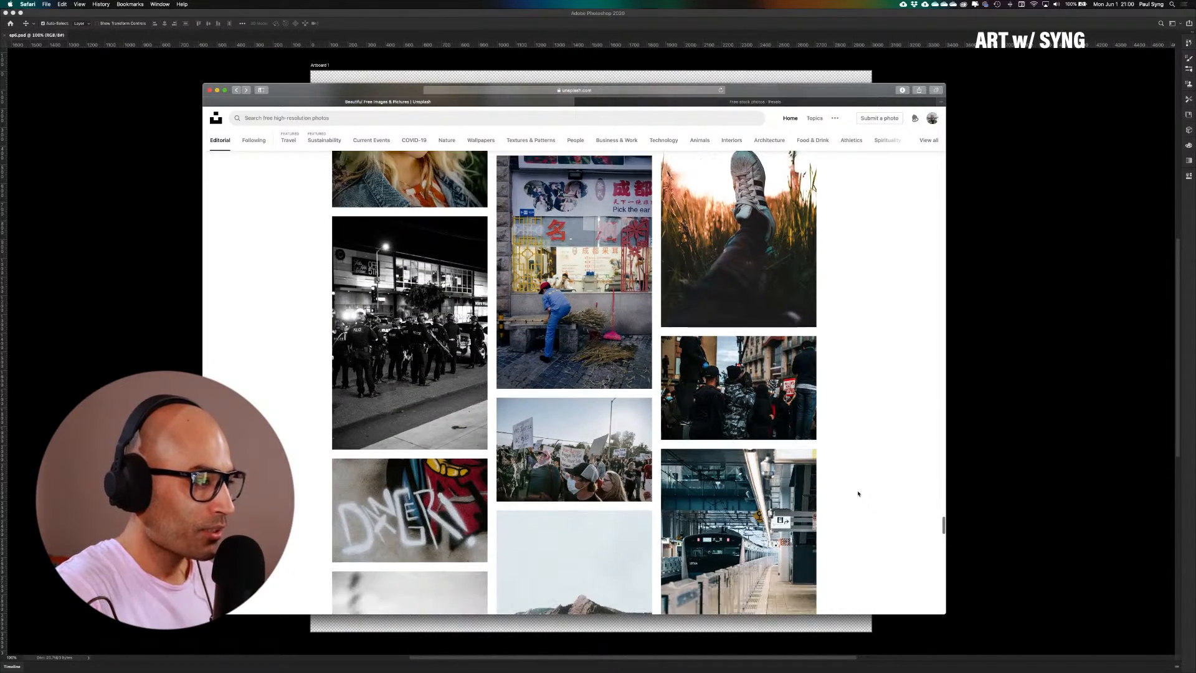
scroll(857, 493, down, 2)
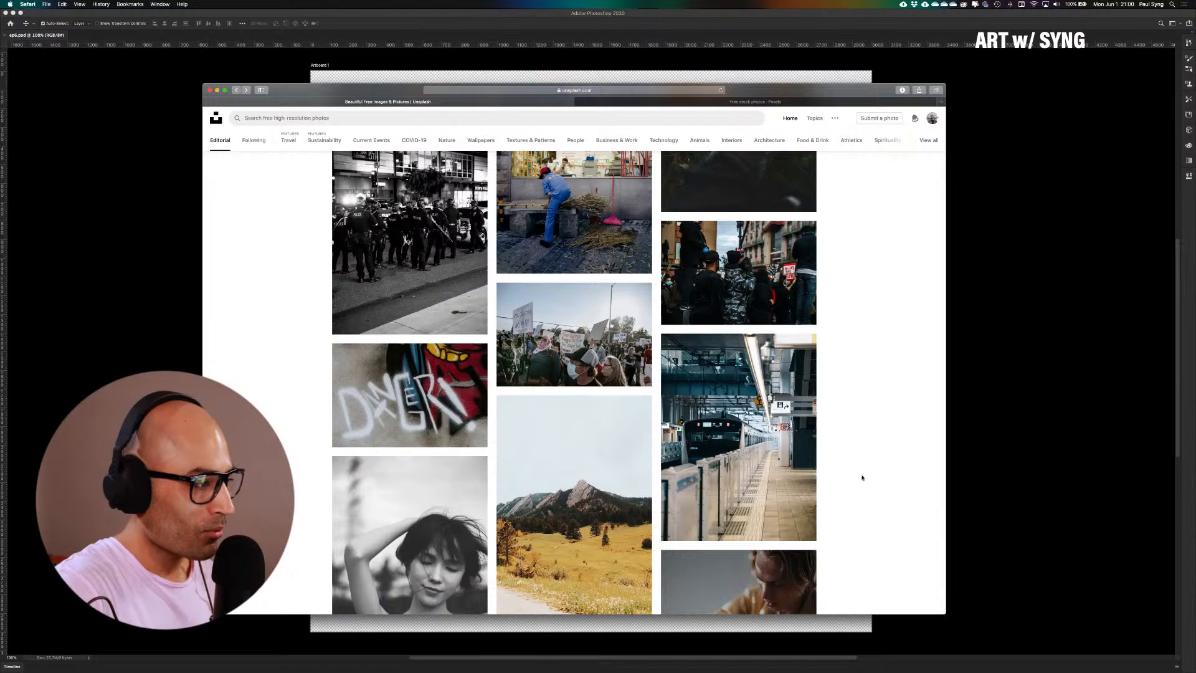
Look further through the editorial feed for buildings, landscapes and other photos usable as source images
scroll(861, 477, down, 3)
scroll(862, 477, down, 5)
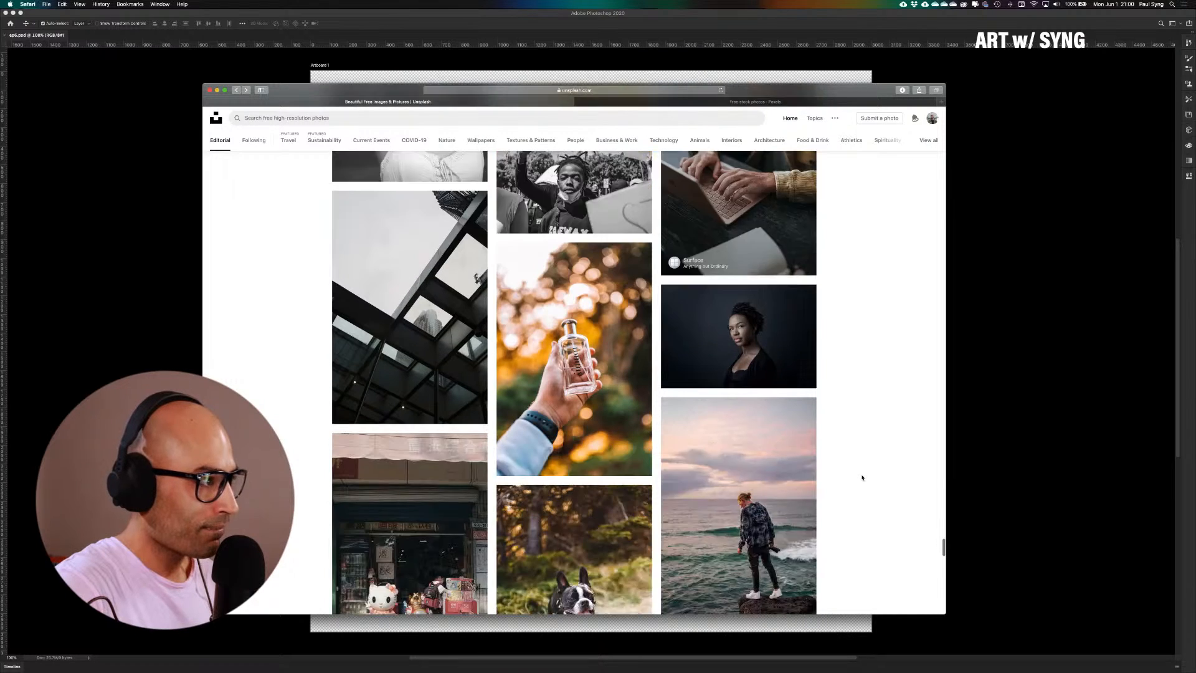
scroll(862, 477, down, 7)
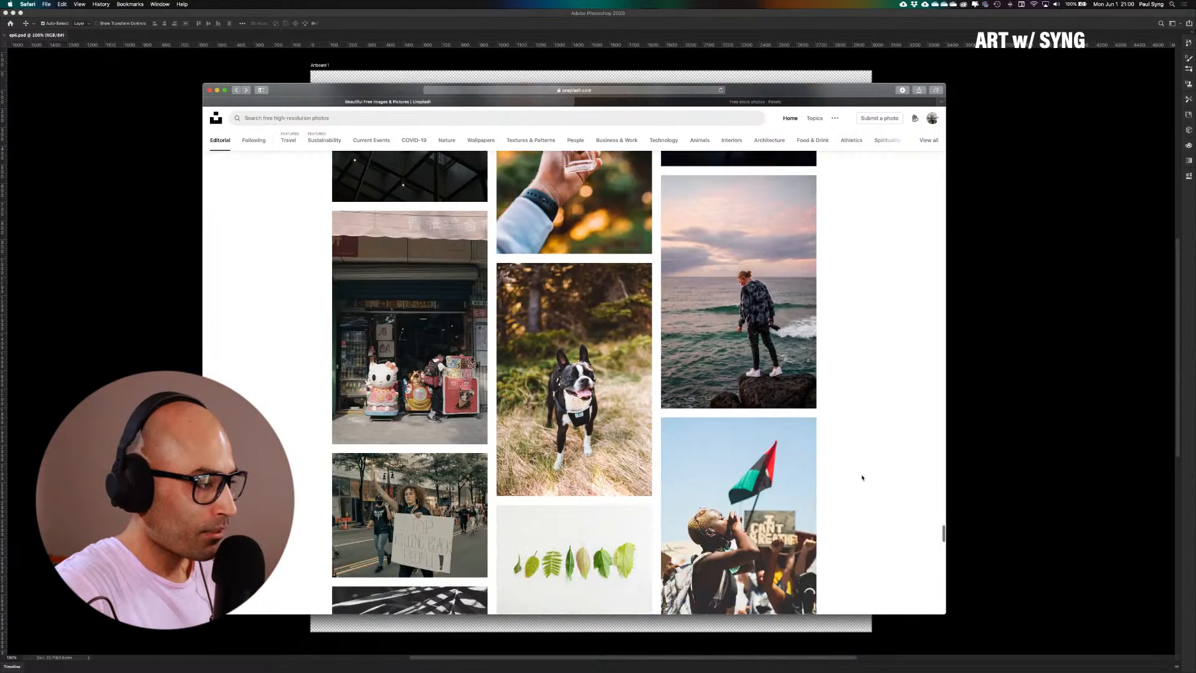
scroll(862, 477, down, 3)
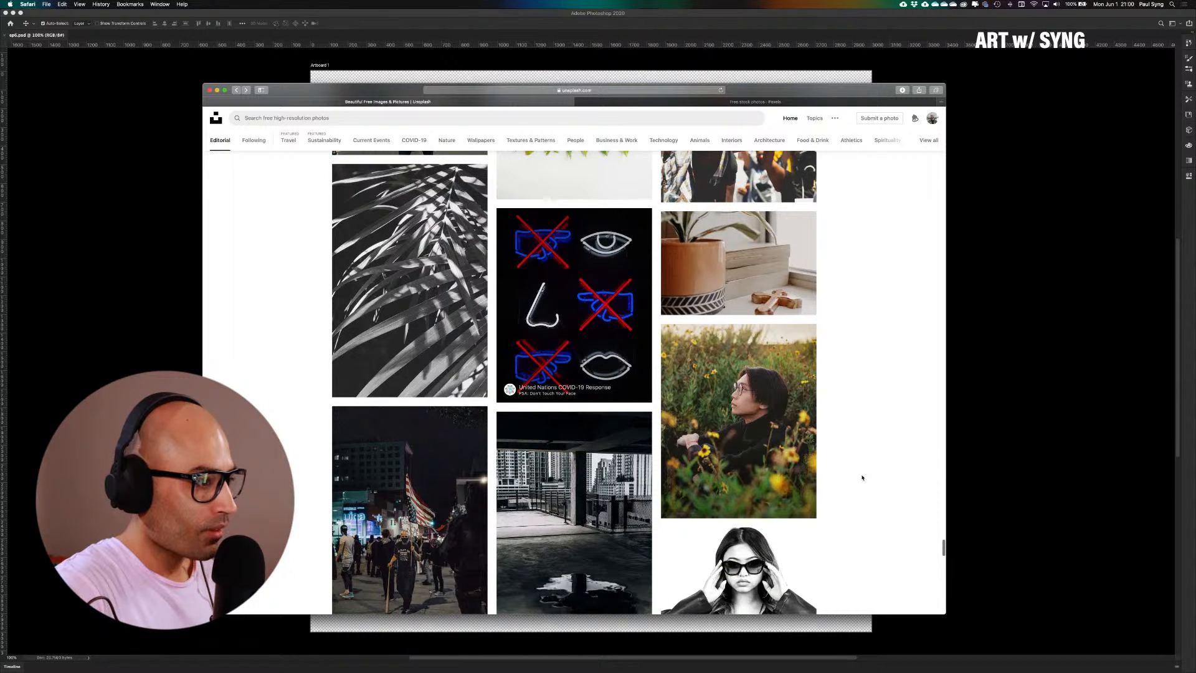
scroll(862, 477, down, 3)
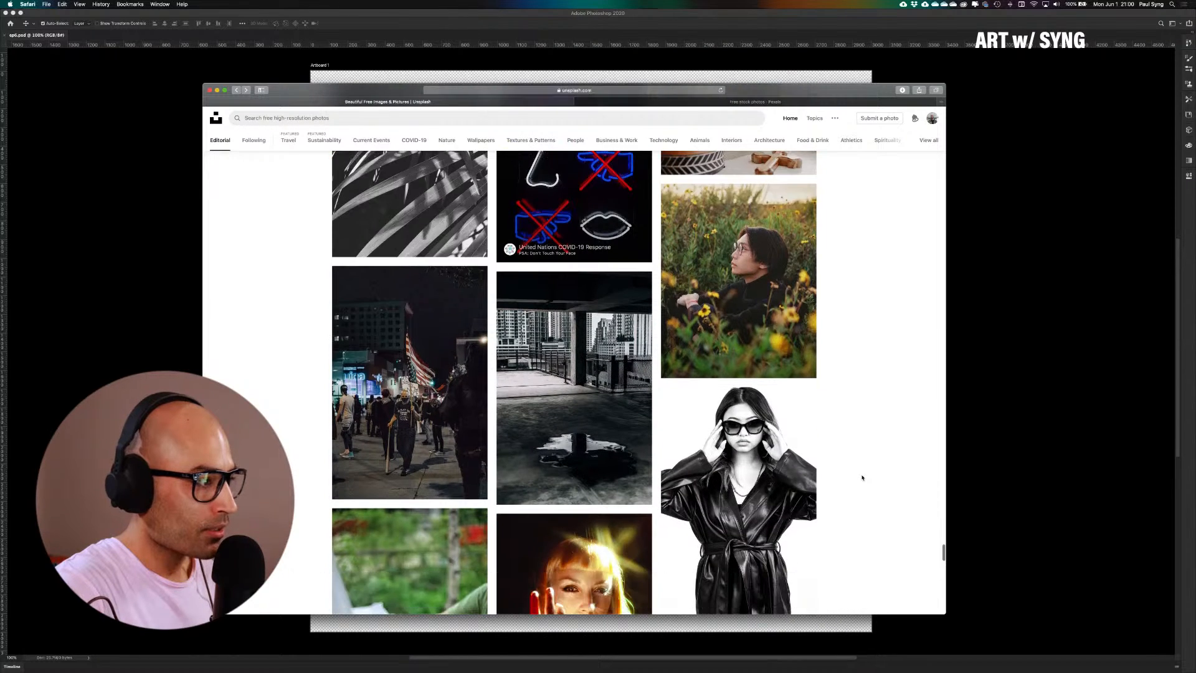
scroll(862, 477, down, 6)
scroll(861, 477, down, 1)
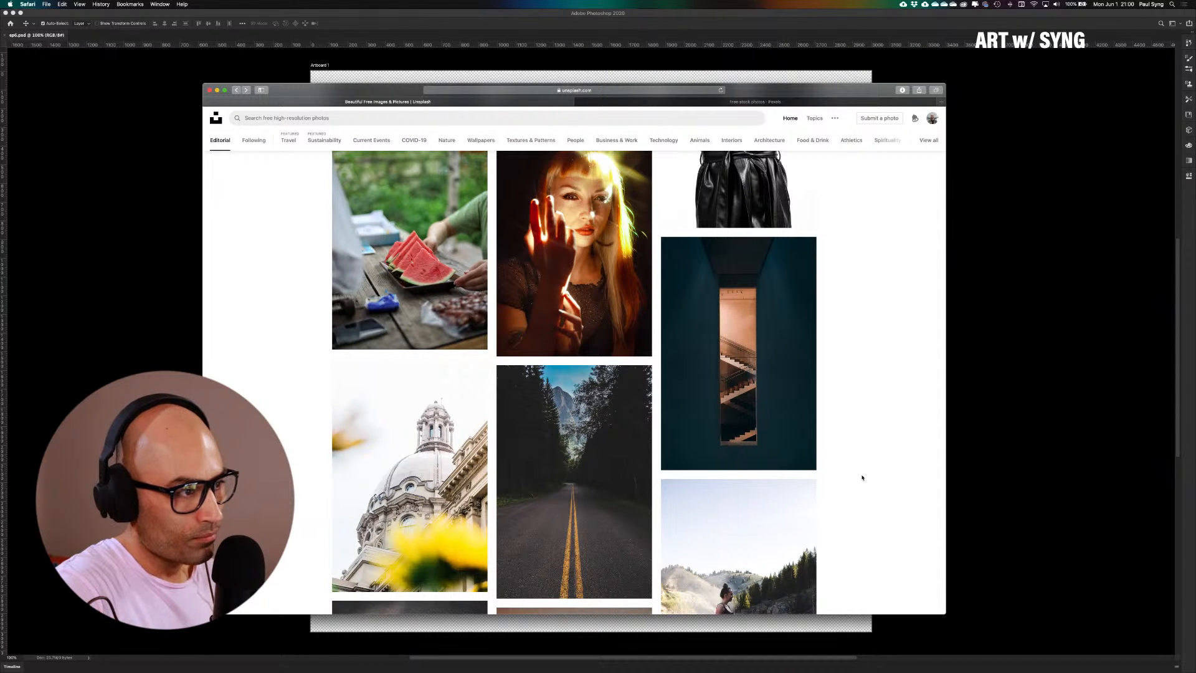
scroll(862, 477, down, 3)
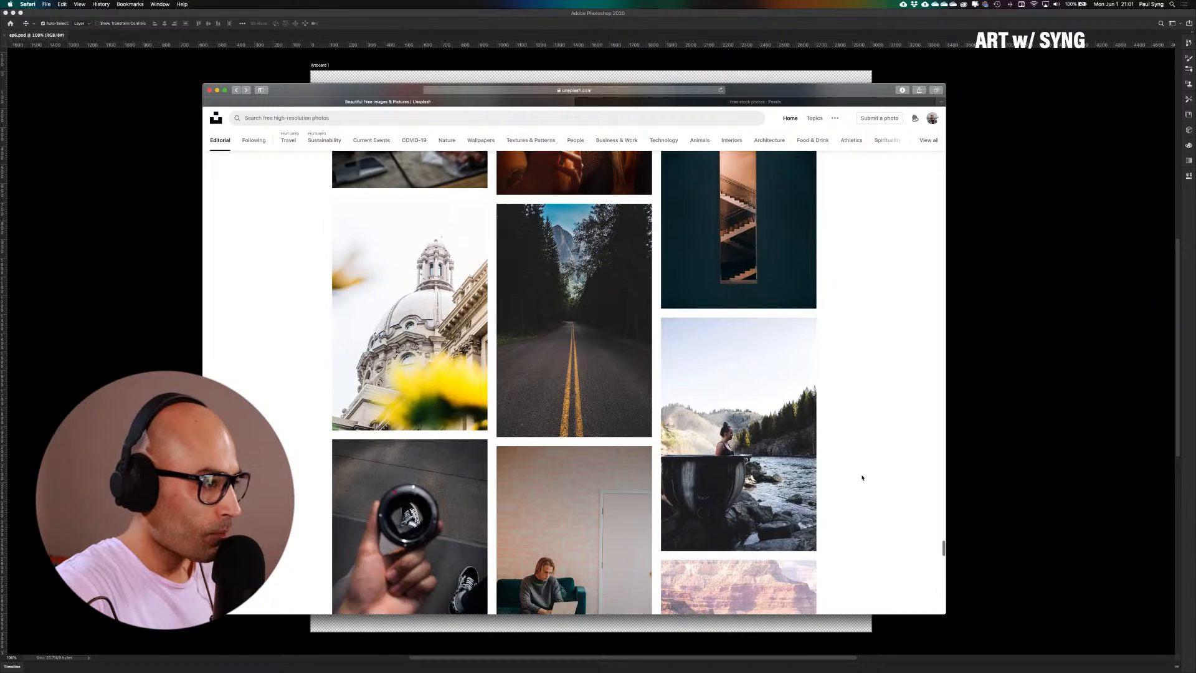
scroll(861, 477, down, 8)
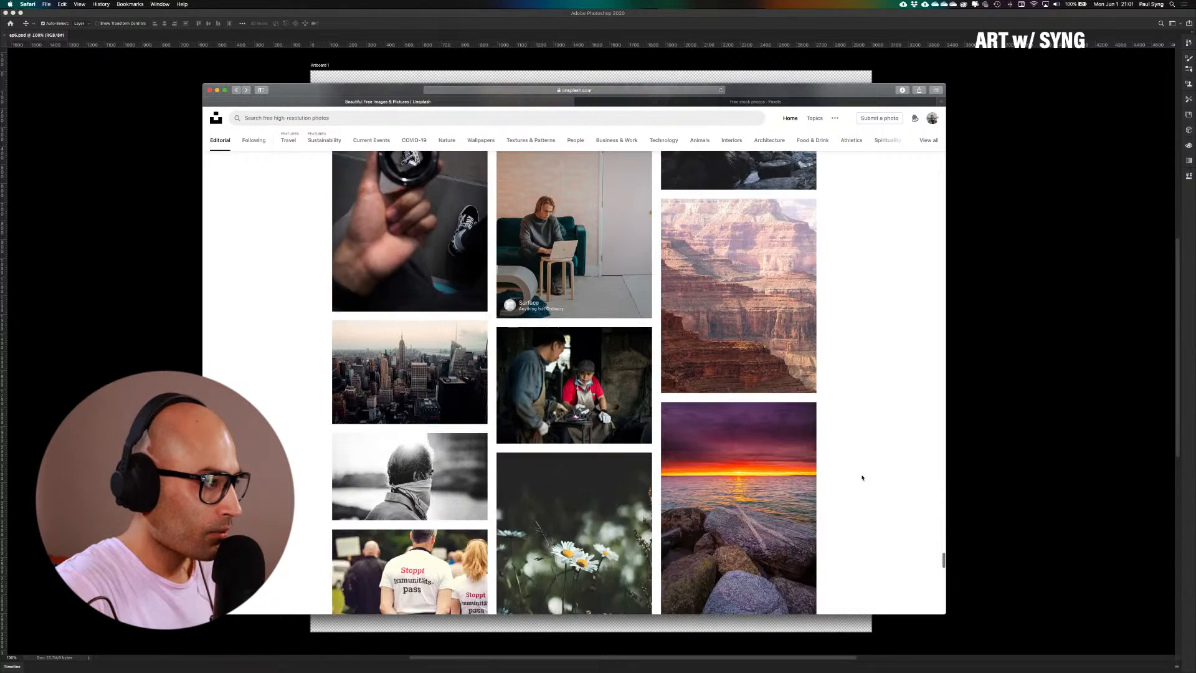
scroll(861, 477, down, 8)
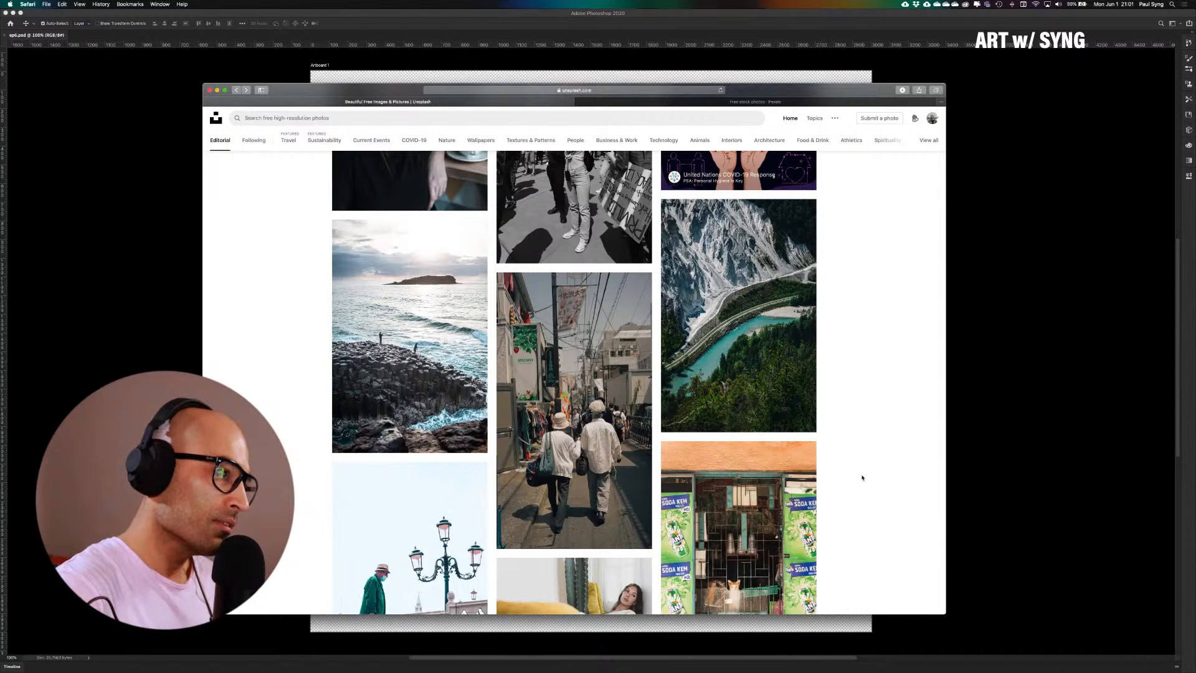
scroll(854, 479, down, 10)
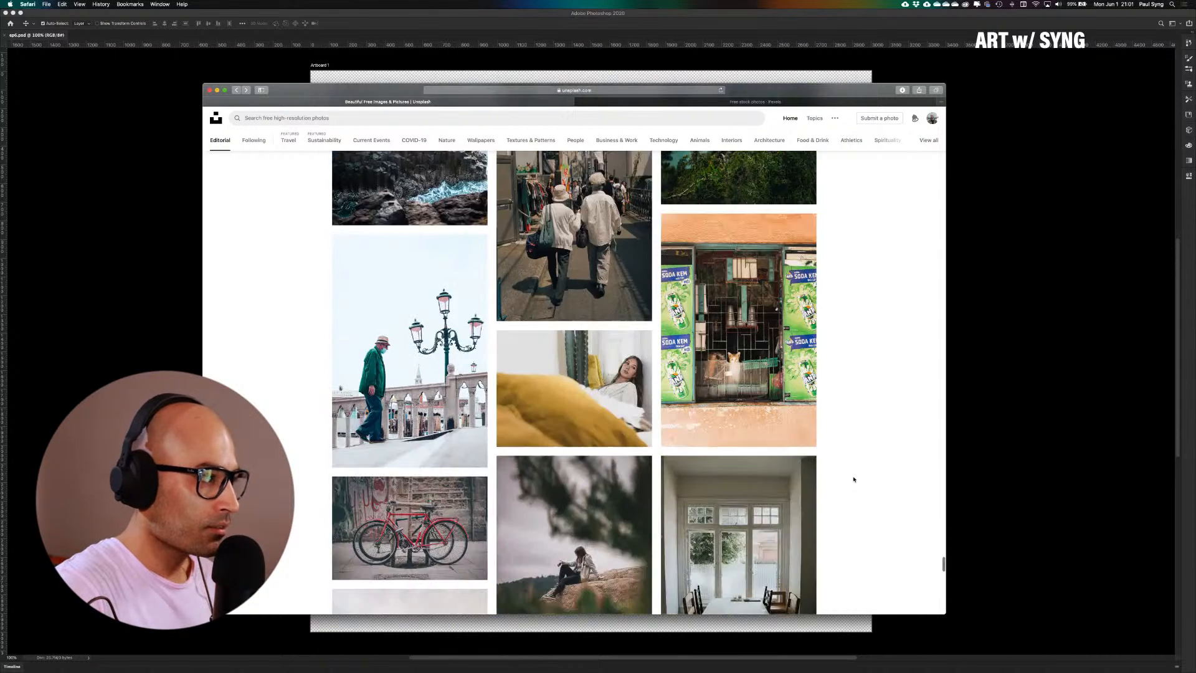
scroll(854, 479, down, 6)
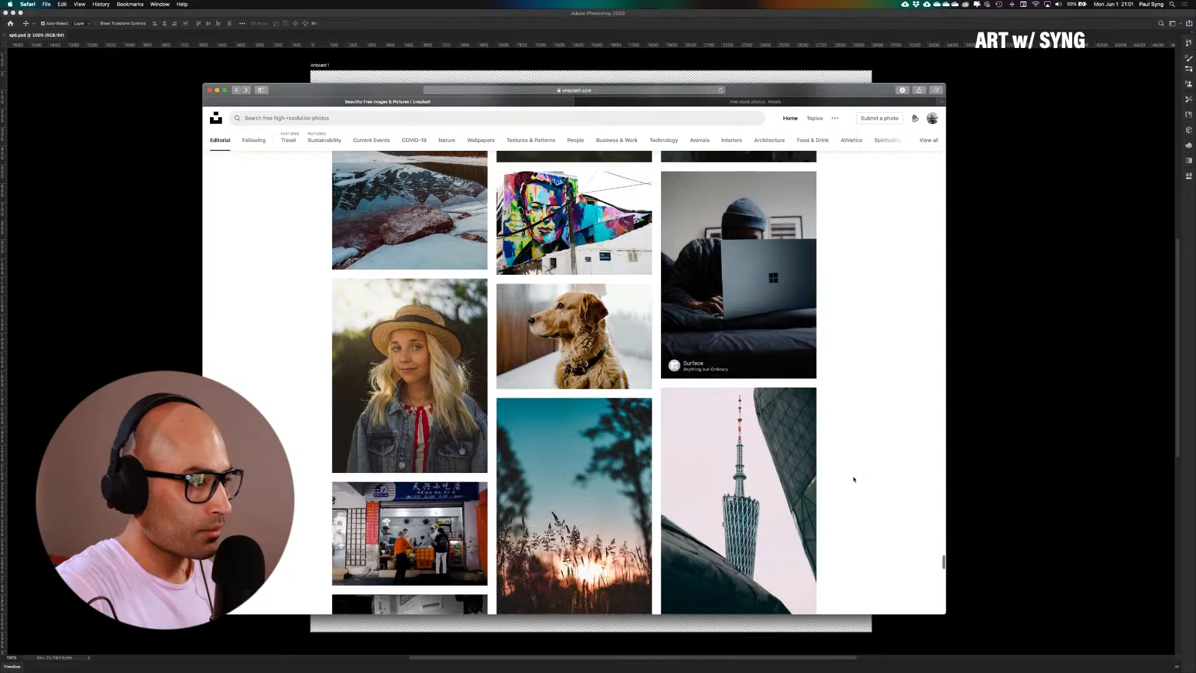
scroll(853, 479, down, 7)
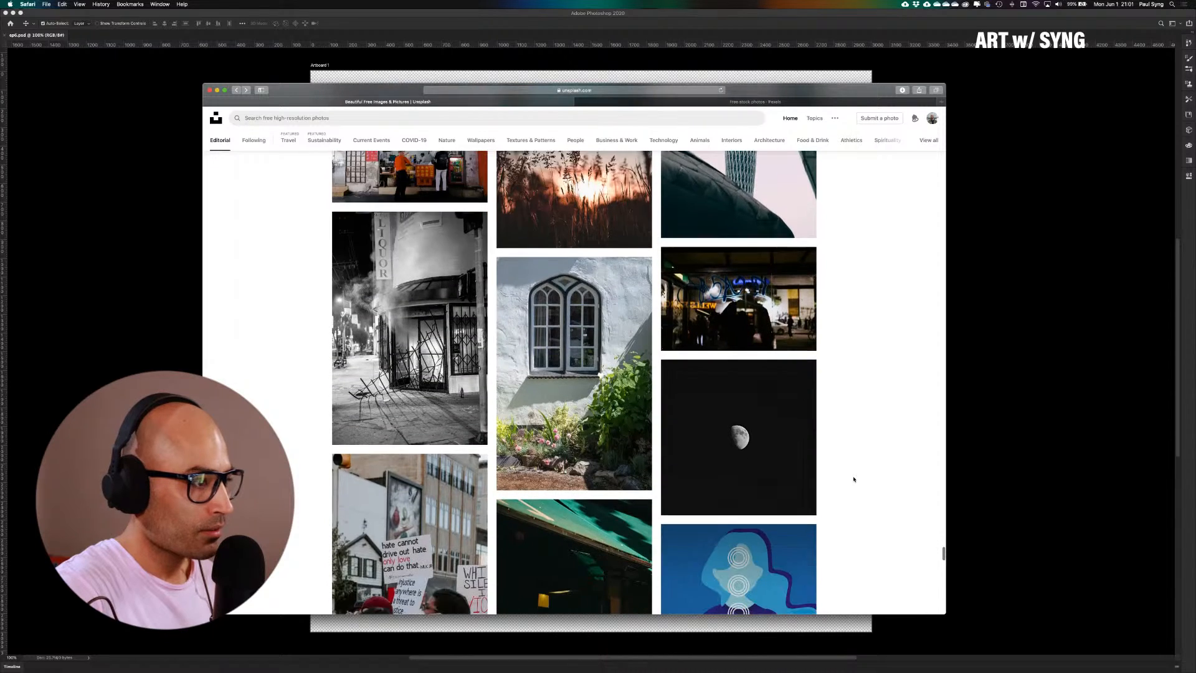
scroll(854, 479, up, 14)
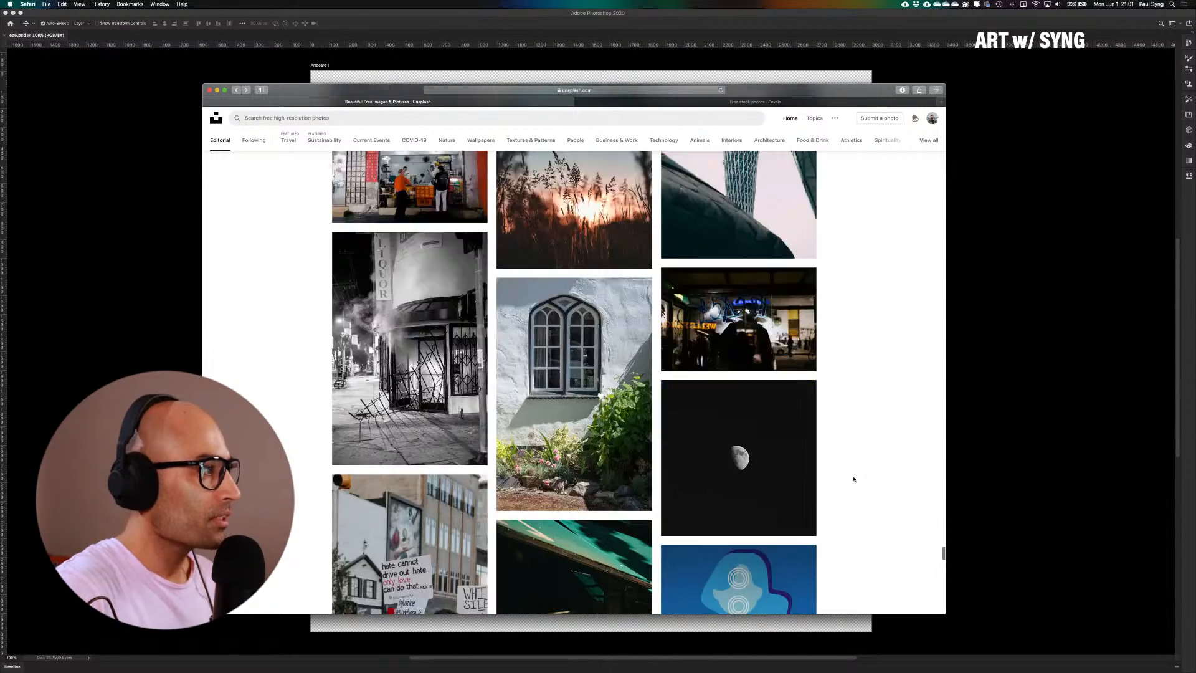
scroll(457, 187, up, 15)
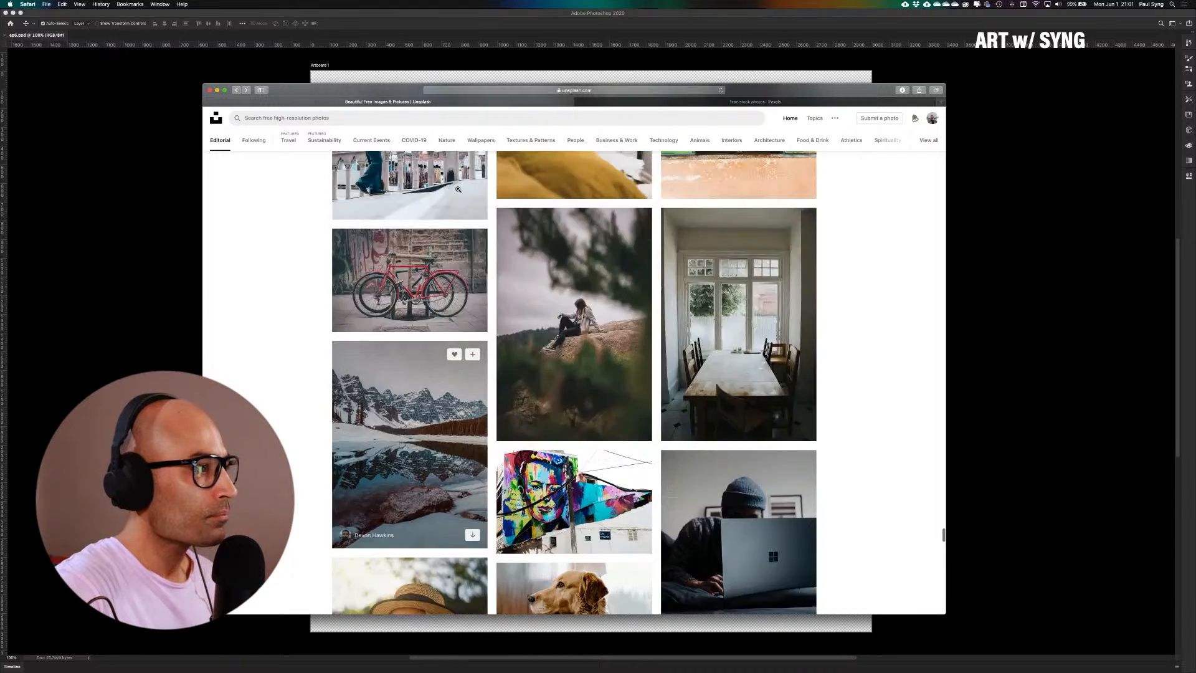
scroll(457, 188, up, 5)
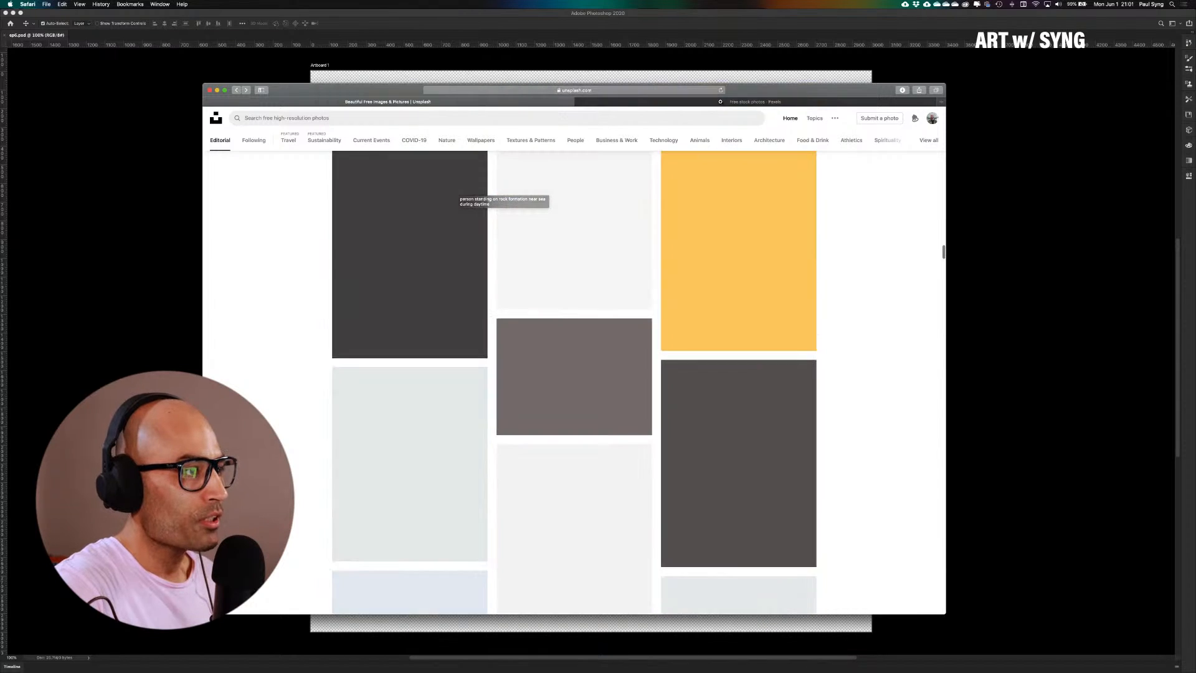
Open the Architecture topic and save the photo of the blue corrugated building above a concrete wall in the Resources folder
click(775, 144)
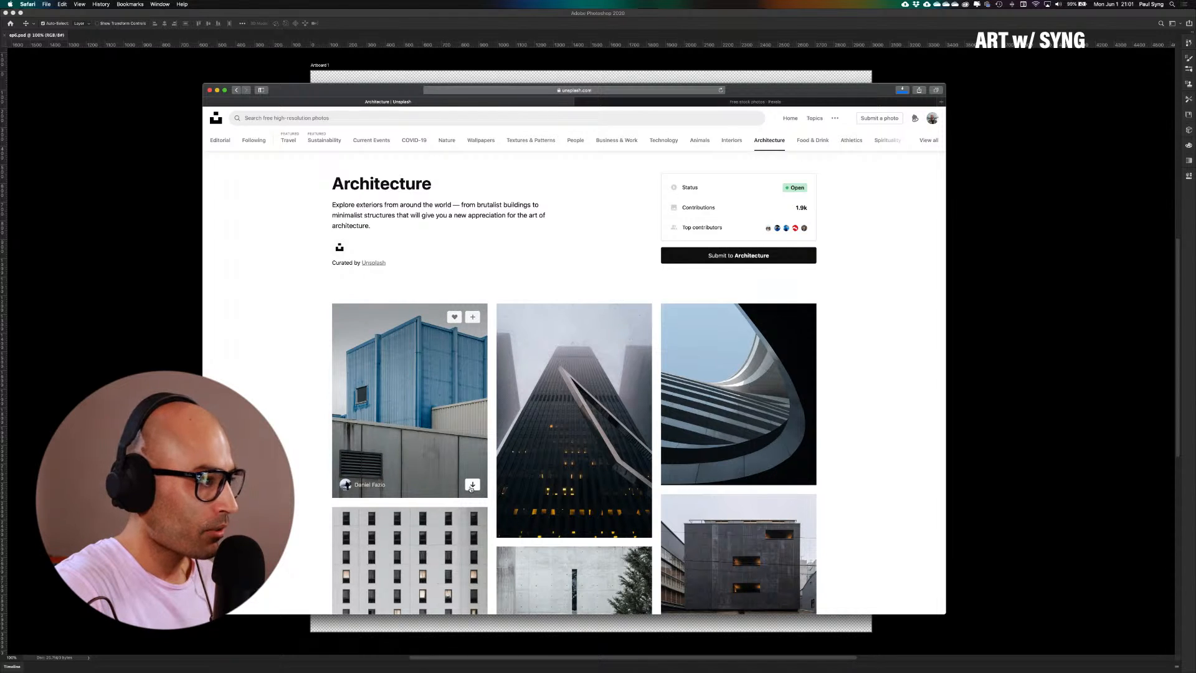
click(471, 485)
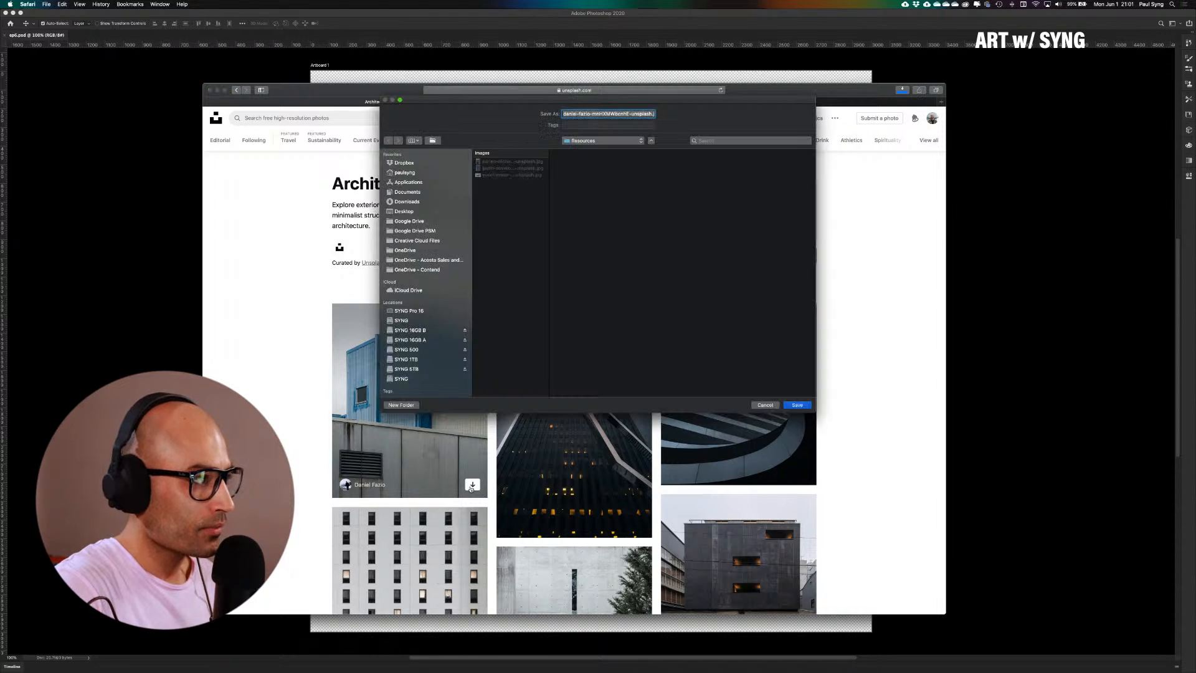
click(794, 406)
Find the photo of the curved white-banded building against a blue sky and save it in the Resources folder
scroll(926, 402, down, 5)
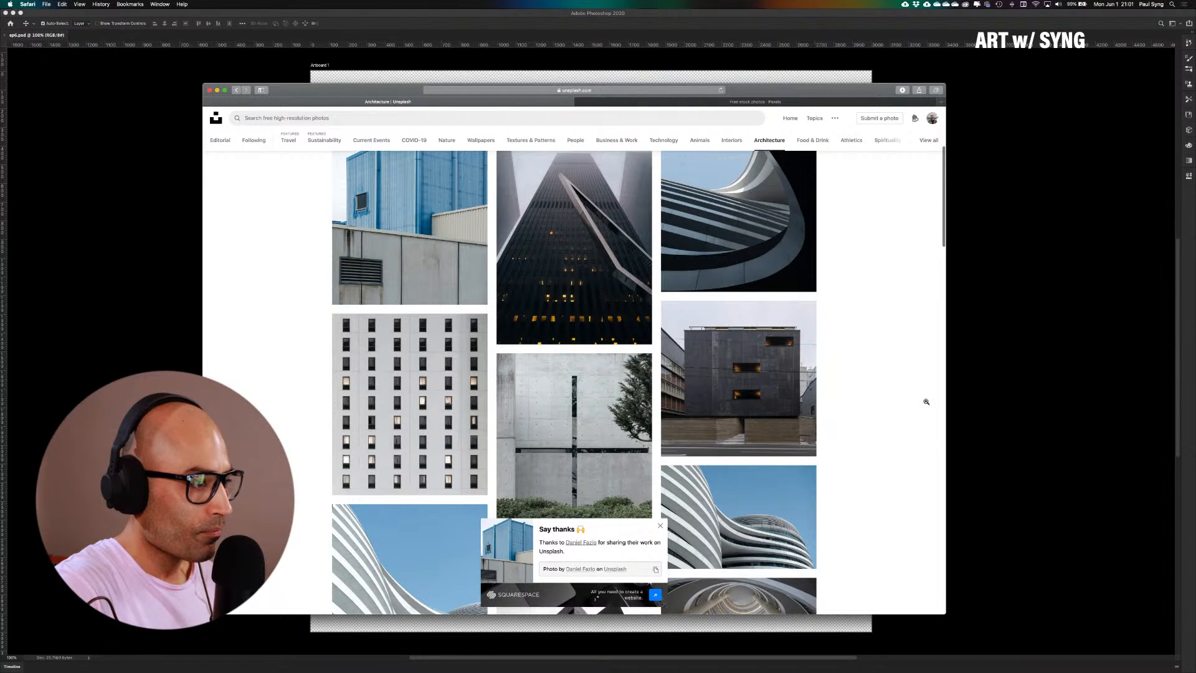
scroll(913, 402, down, 5)
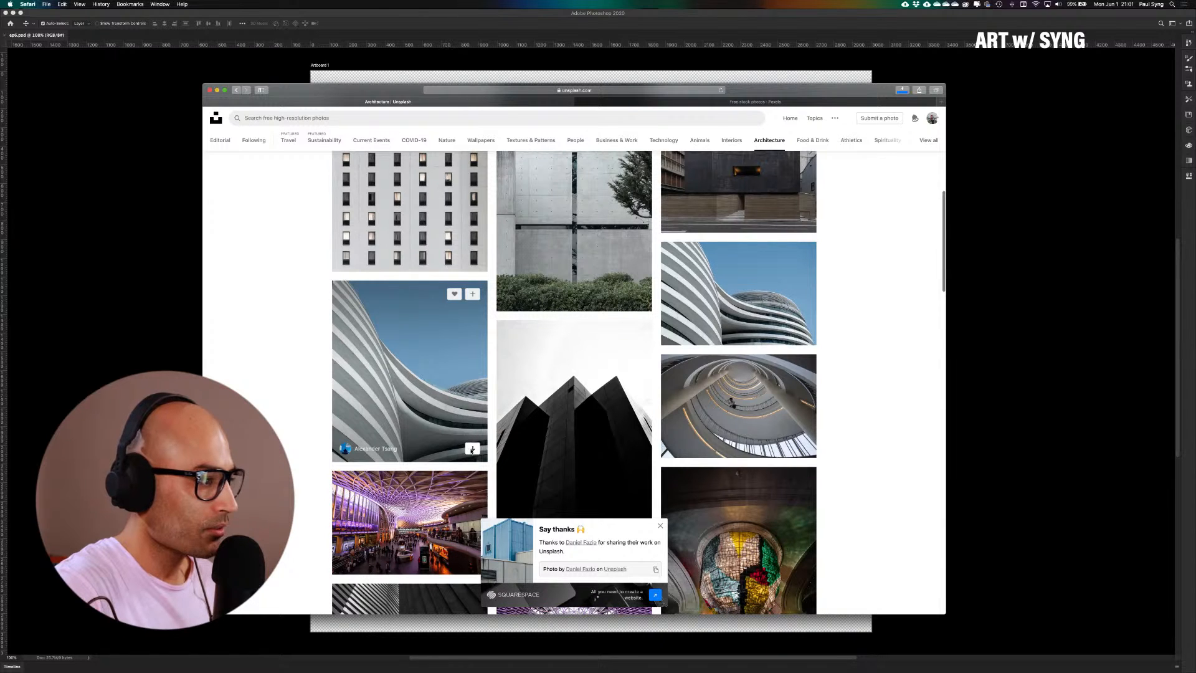
click(472, 449)
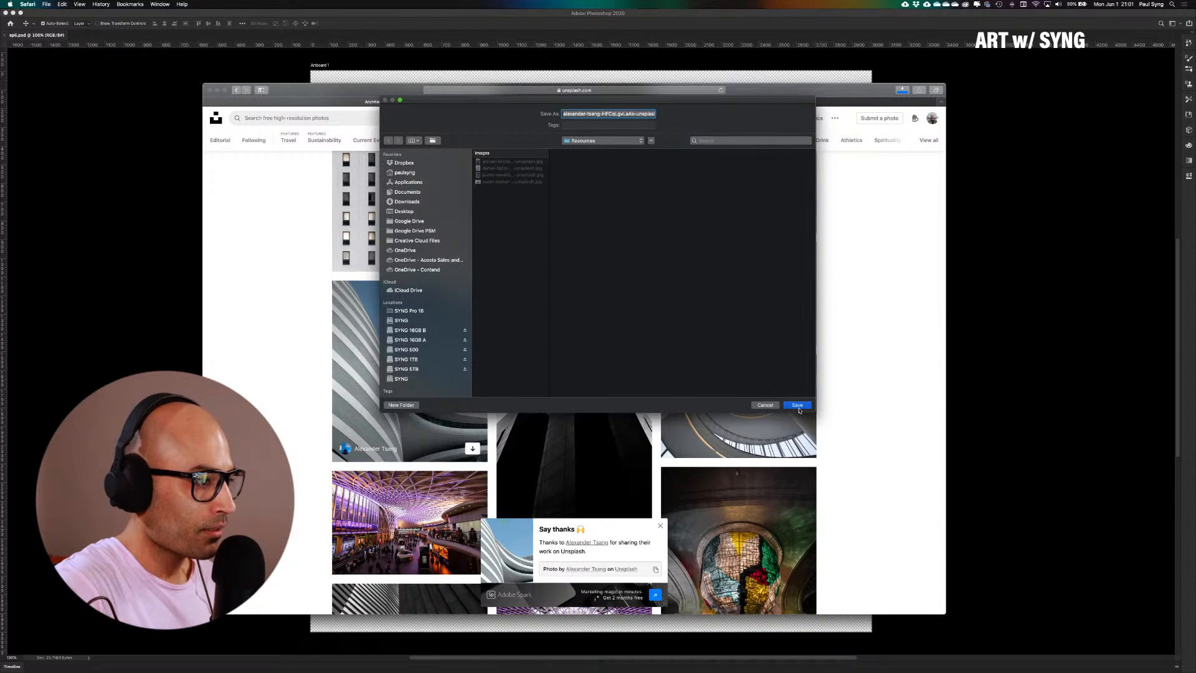
click(798, 406)
Examine the Architecture photos below the saved curved building for more towers, facades and structures to use
scroll(895, 381, down, 15)
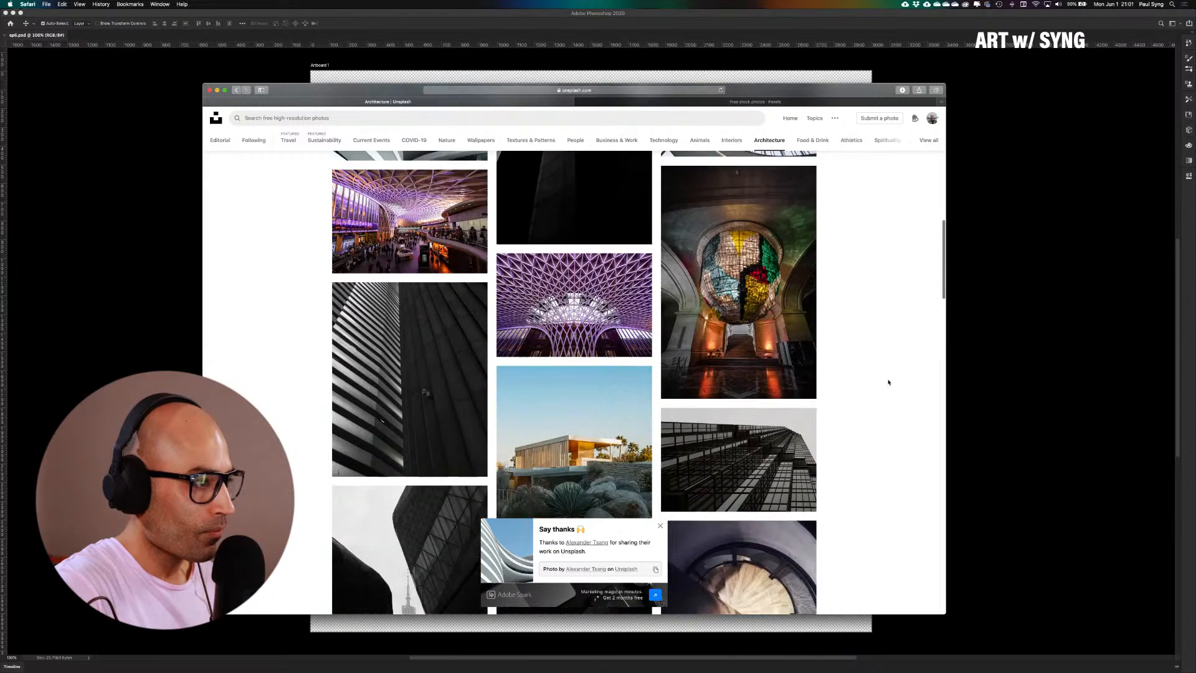
scroll(881, 383, down, 2)
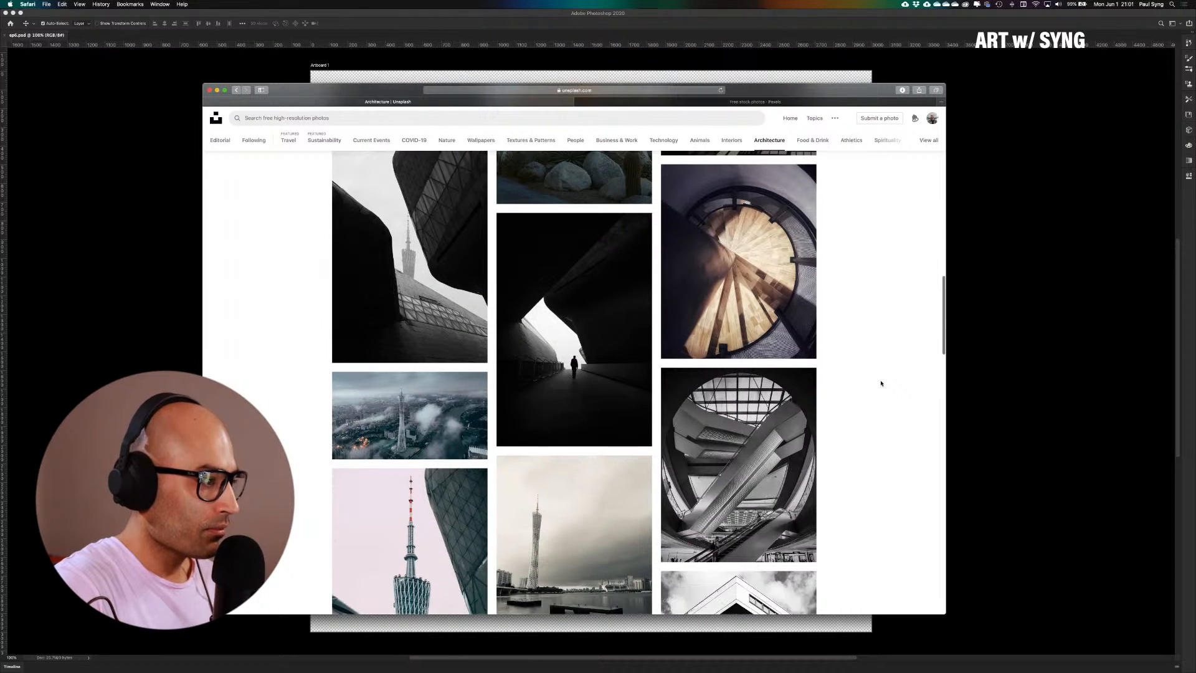
scroll(880, 383, down, 2)
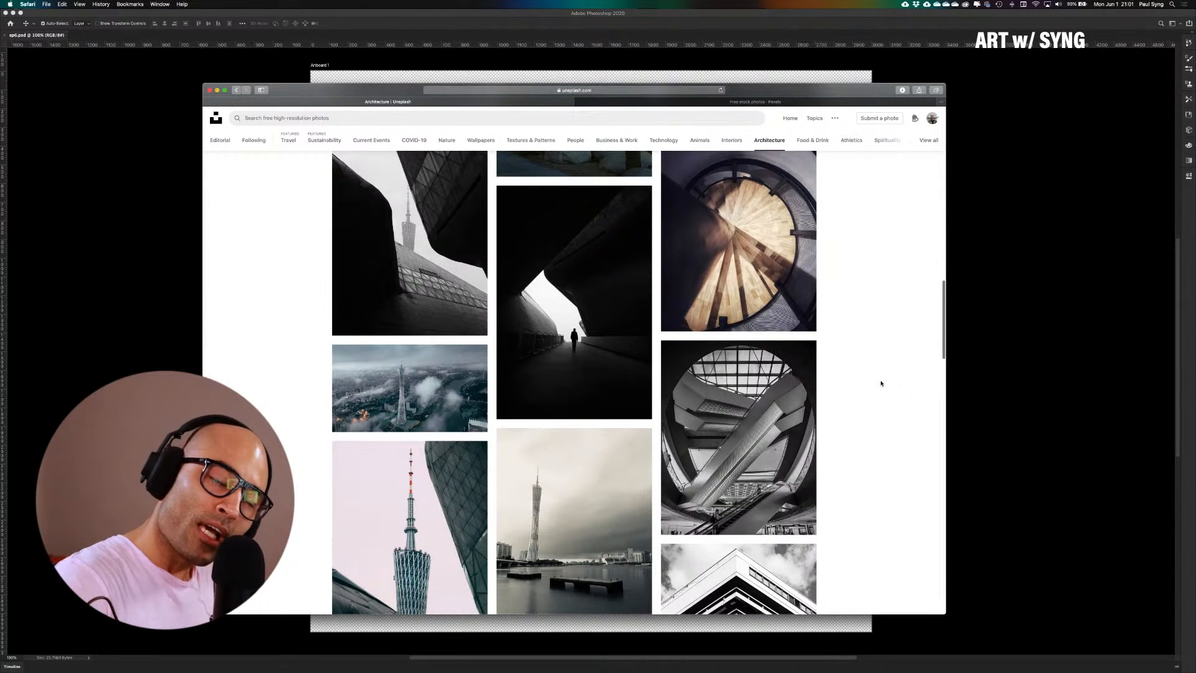
scroll(863, 379, down, 5)
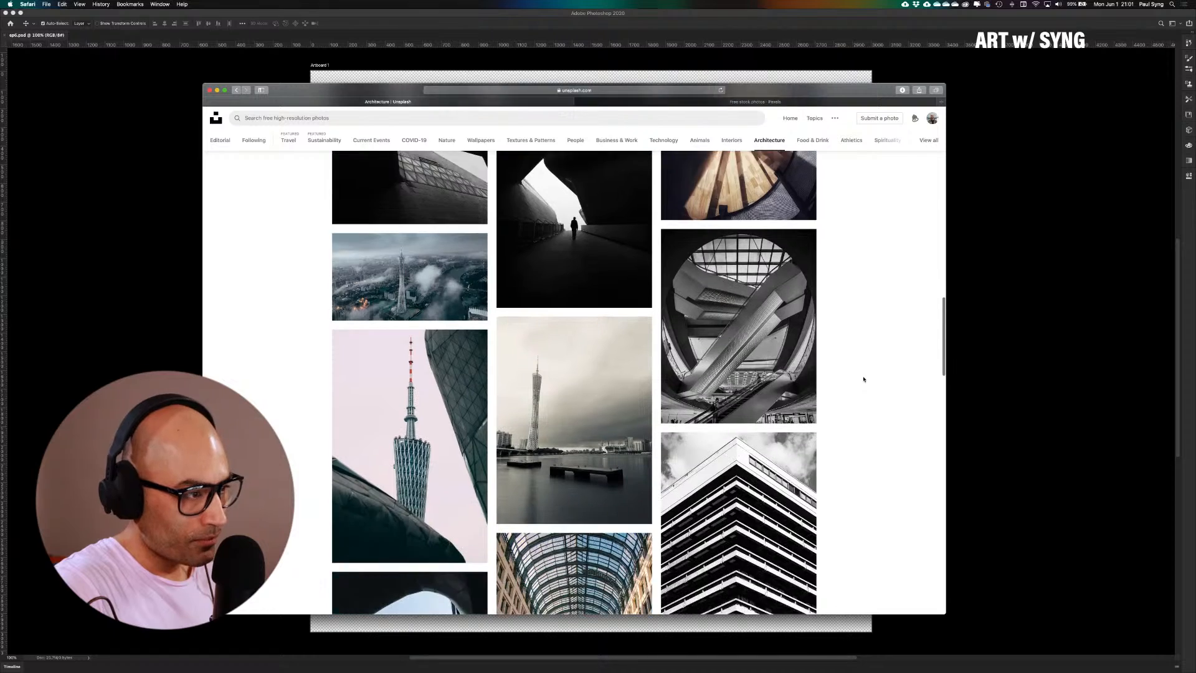
scroll(863, 379, down, 15)
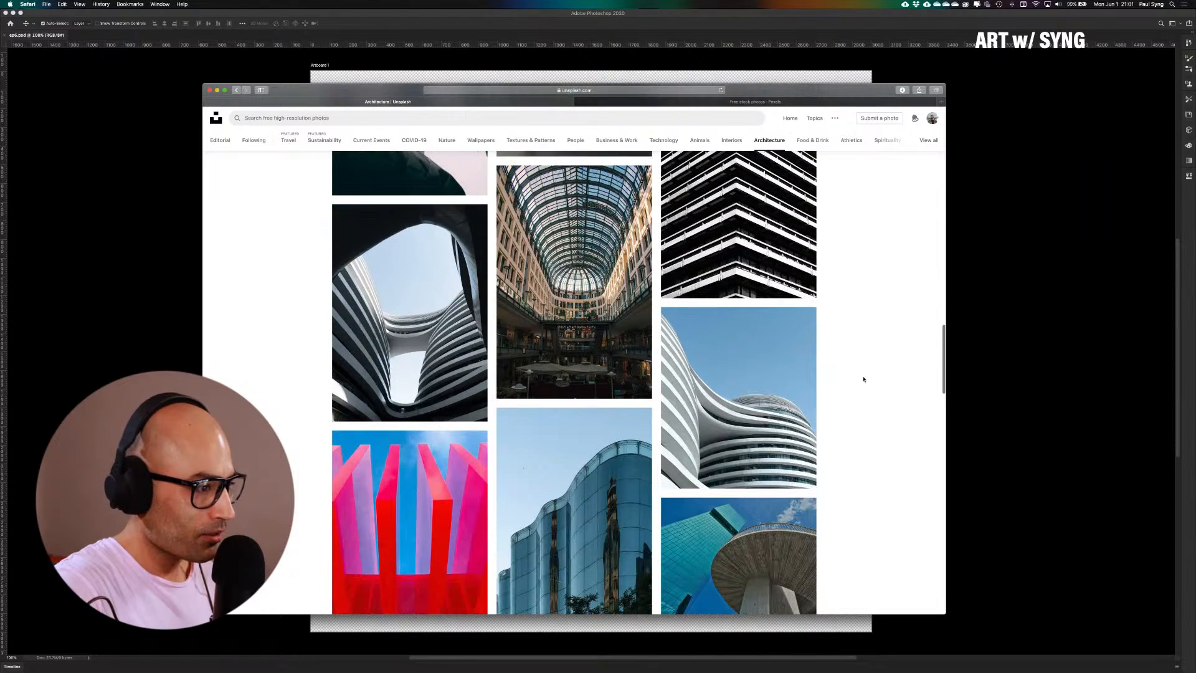
scroll(863, 379, down, 15)
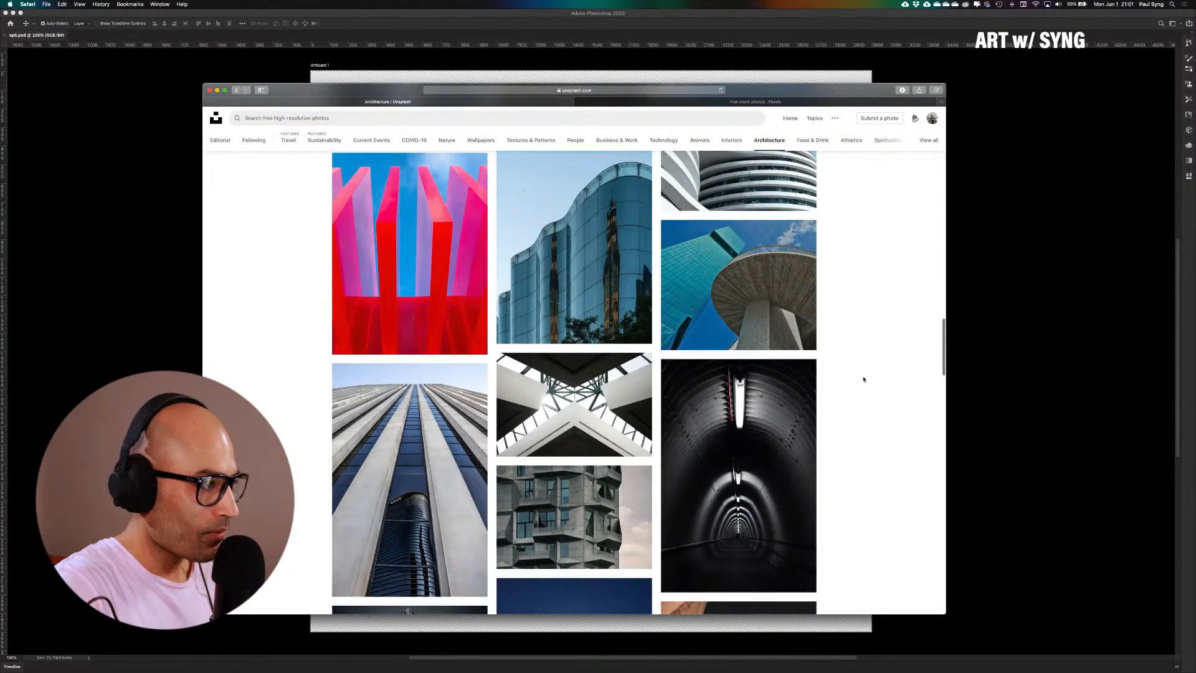
scroll(863, 379, down, 13)
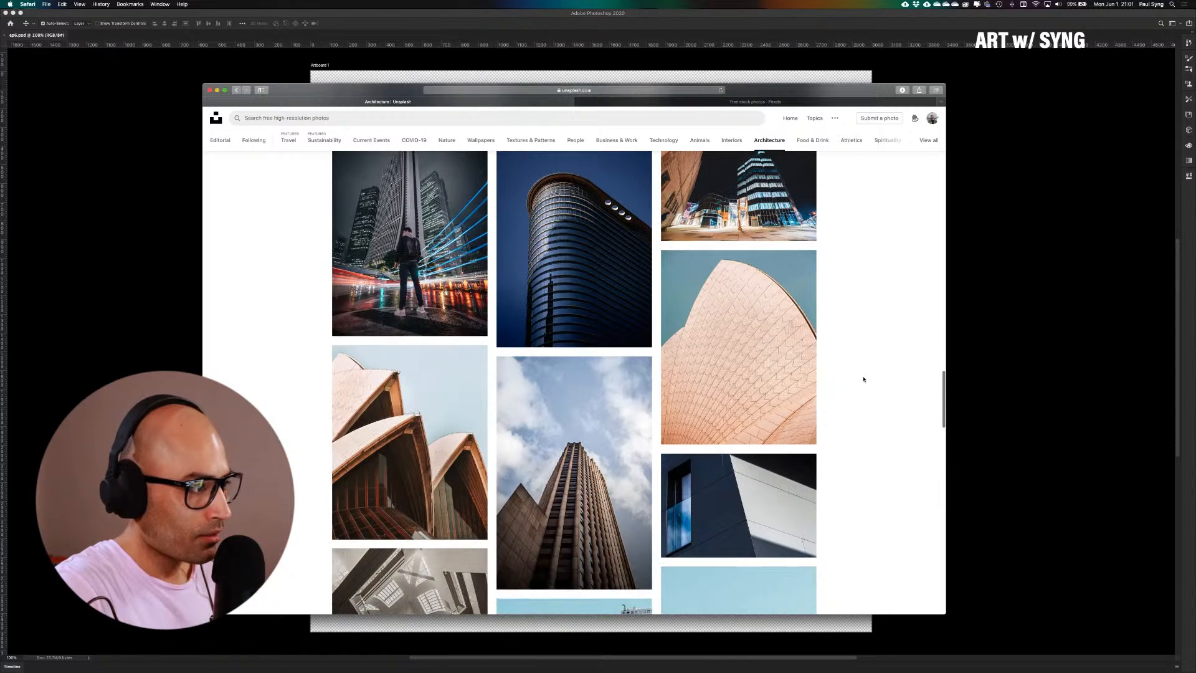
scroll(863, 378, down, 2)
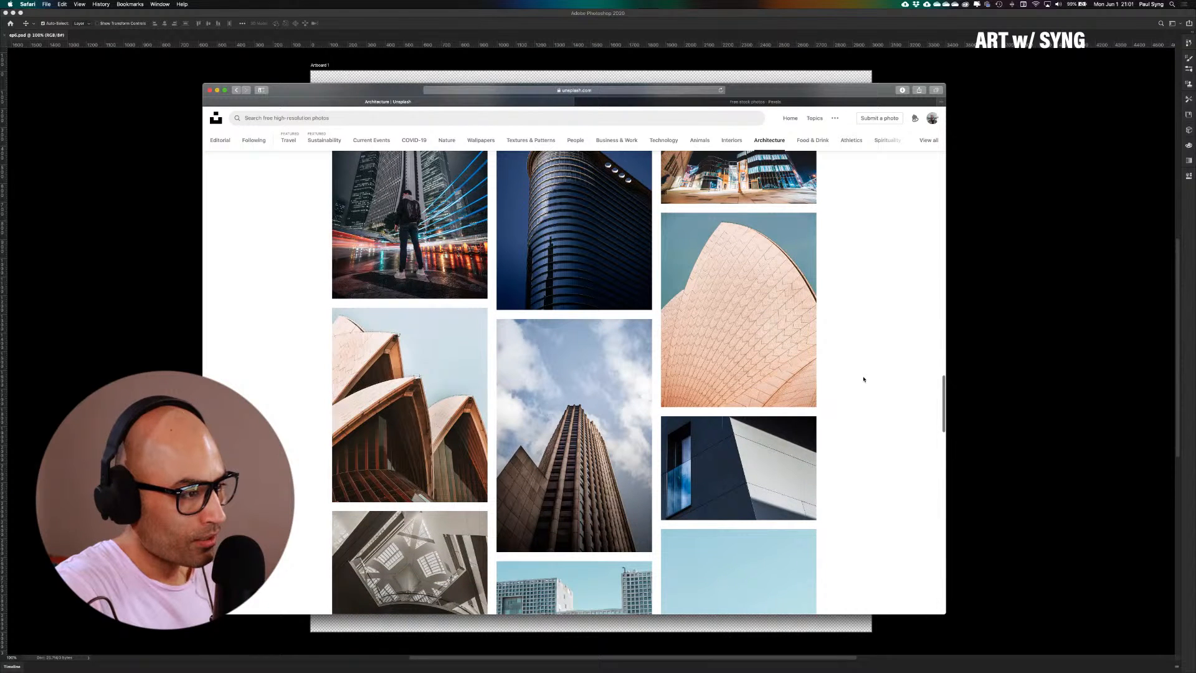
scroll(863, 379, down, 15)
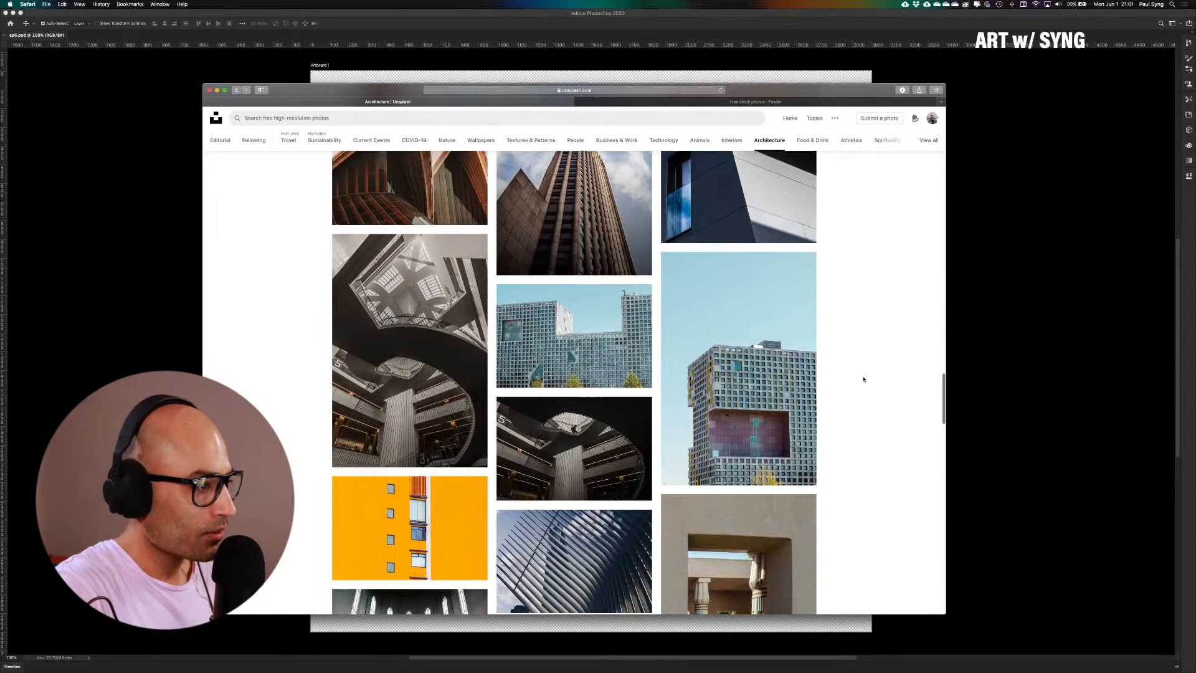
scroll(863, 378, down, 15)
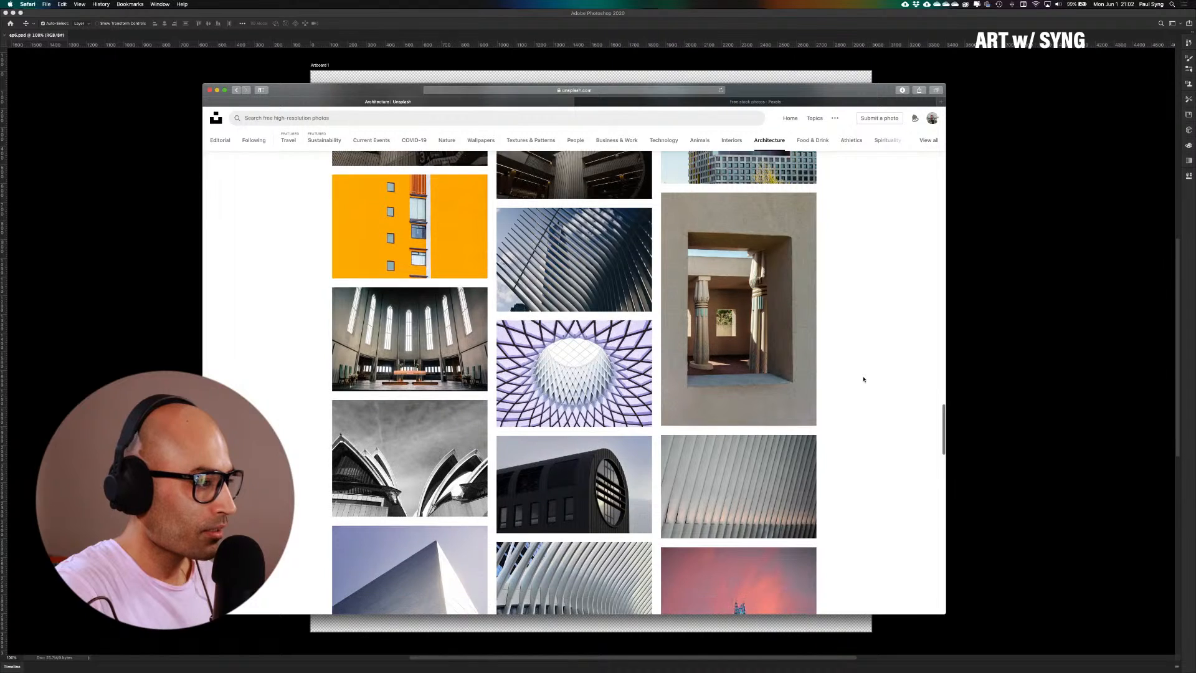
scroll(863, 379, up, 20)
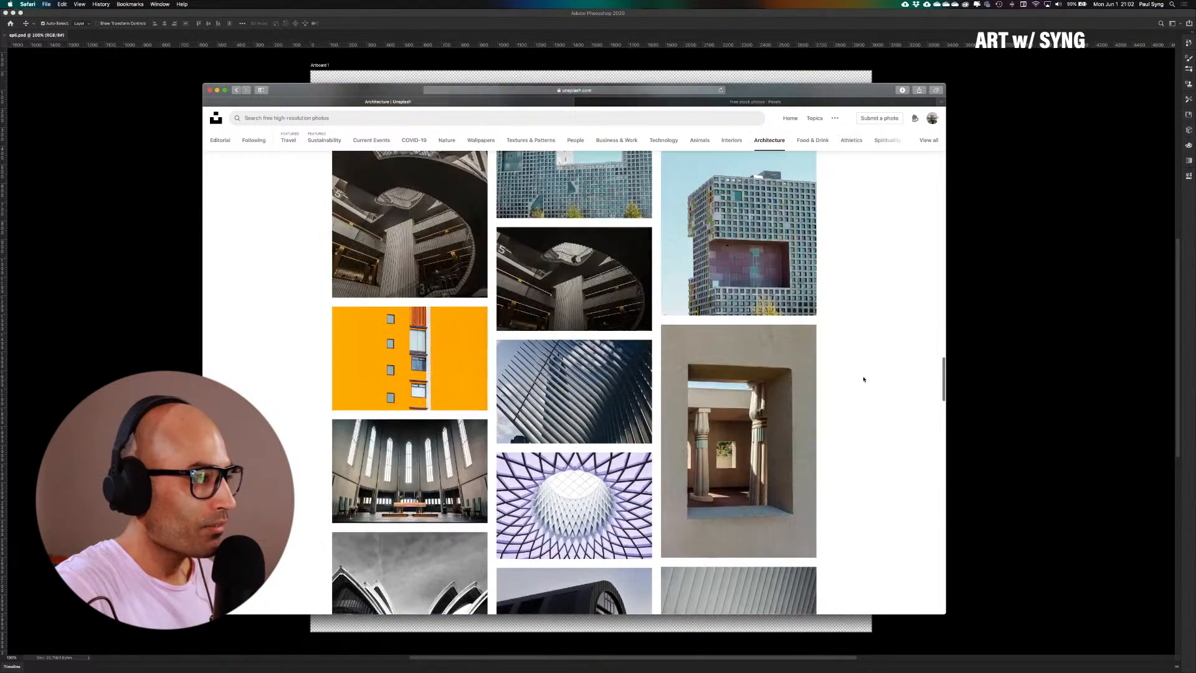
scroll(863, 378, up, 20)
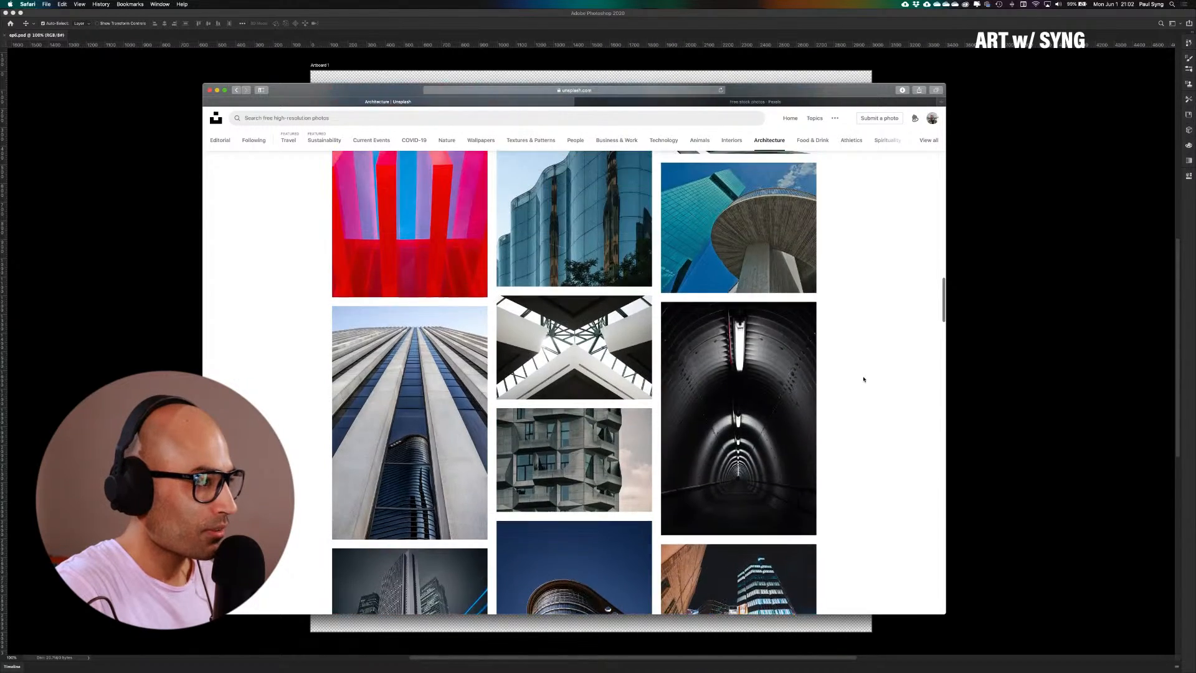
scroll(863, 379, up, 10)
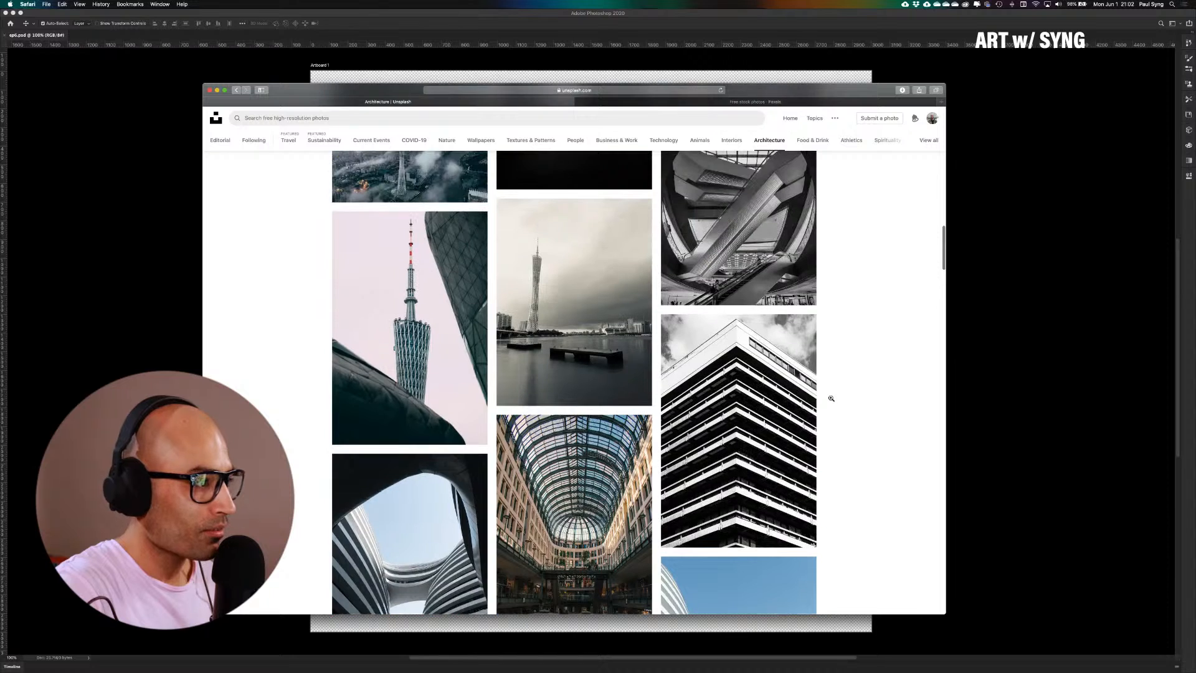
View the black-and-white photo of escalators inside a circular opening at larger size, and return to browsing the Architecture photos
click(772, 367)
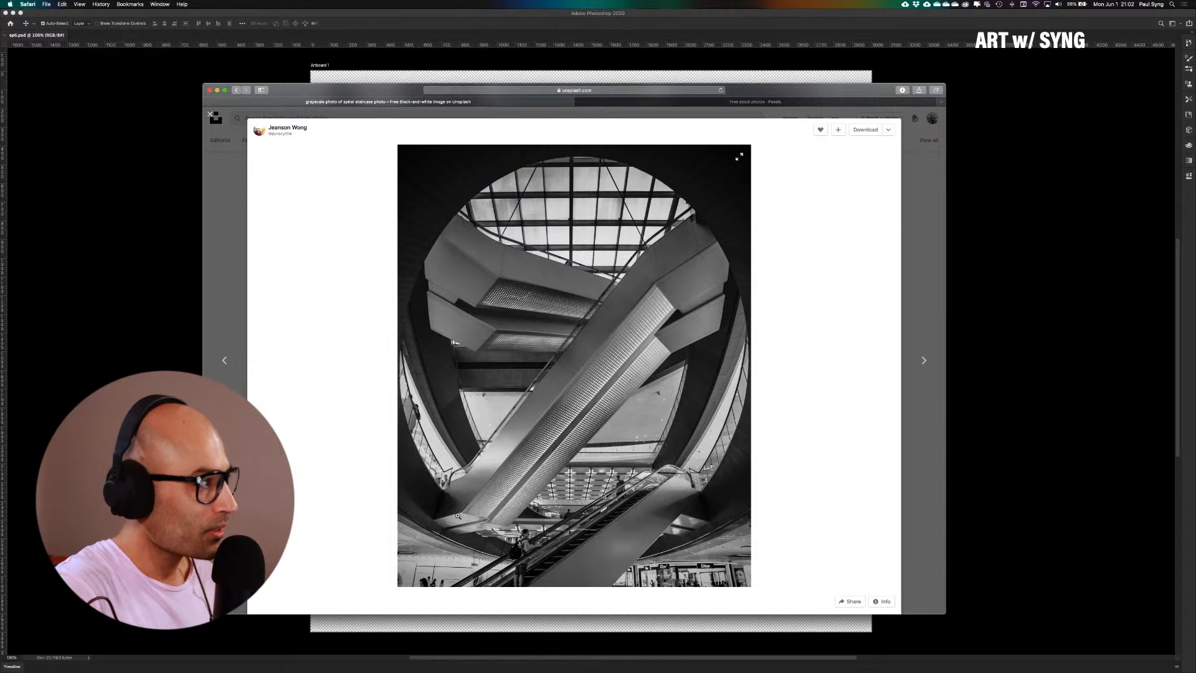
click(210, 114)
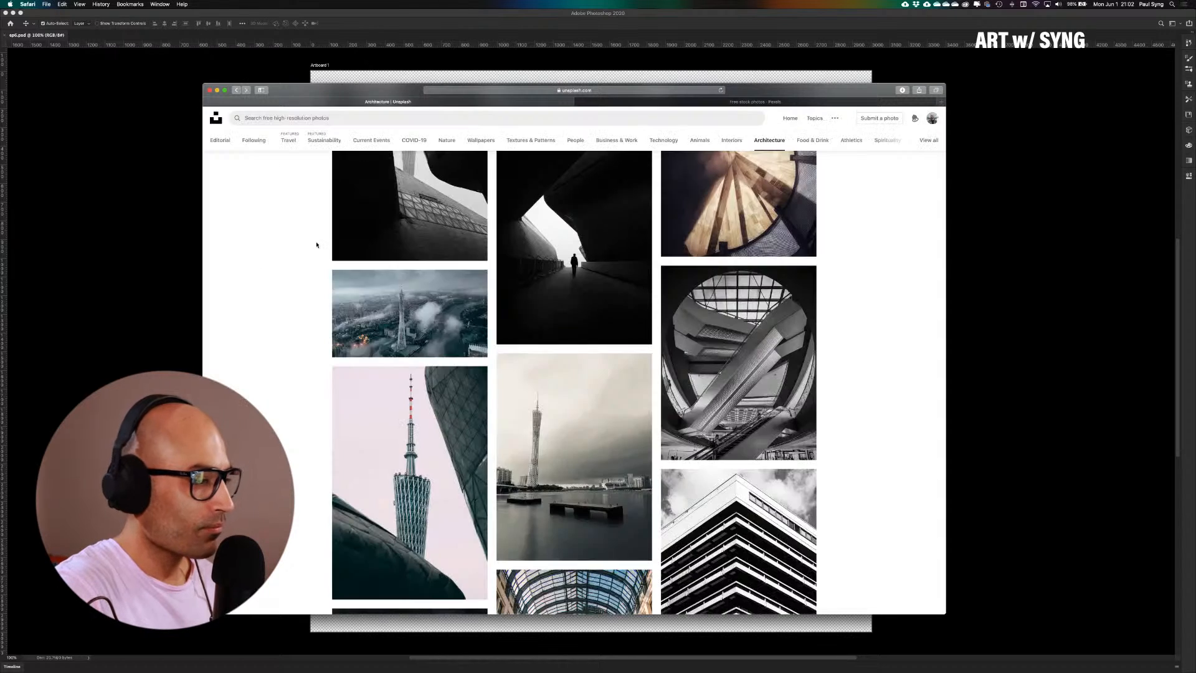
scroll(837, 360, down, 2)
scroll(836, 359, down, 15)
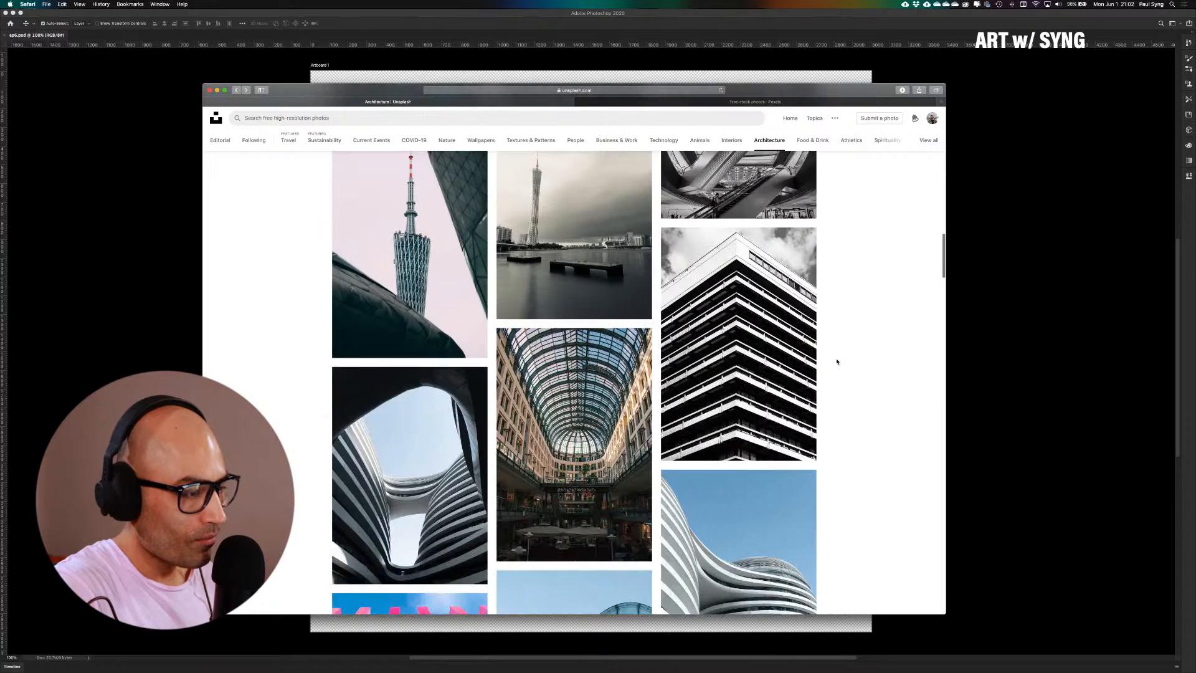
Examine the Architecture photos below the black-and-white escalators for striking towers, curved facades and sculptural buildings to use as source images
scroll(837, 361, down, 10)
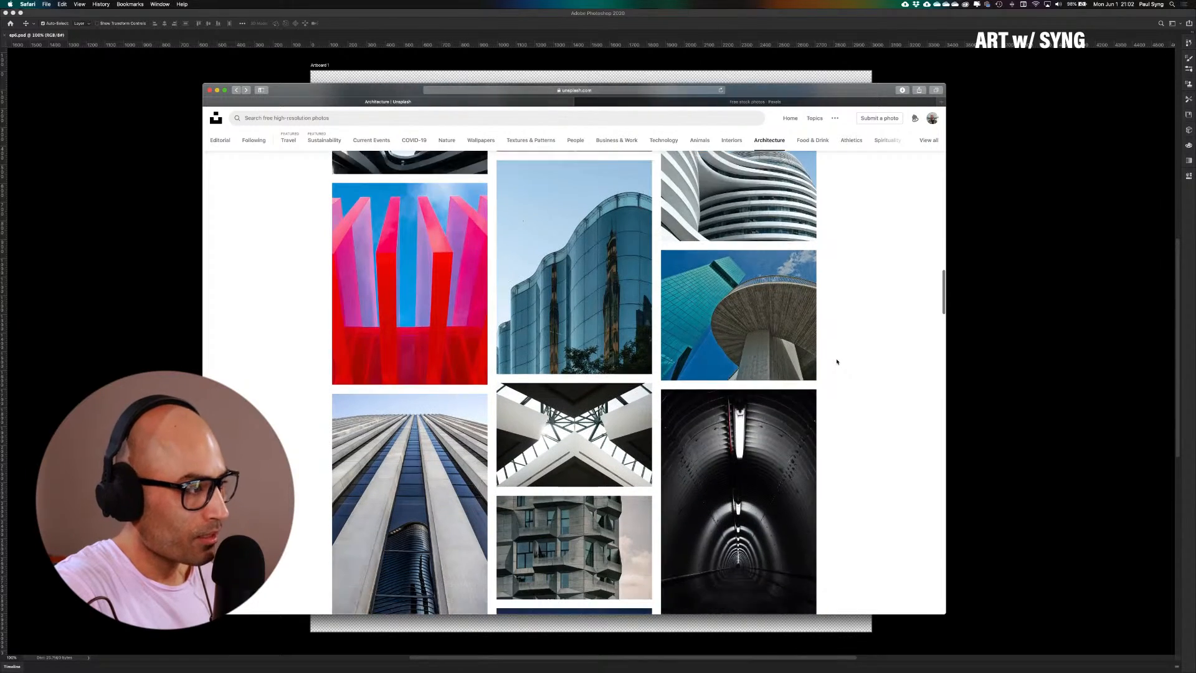
scroll(837, 361, down, 10)
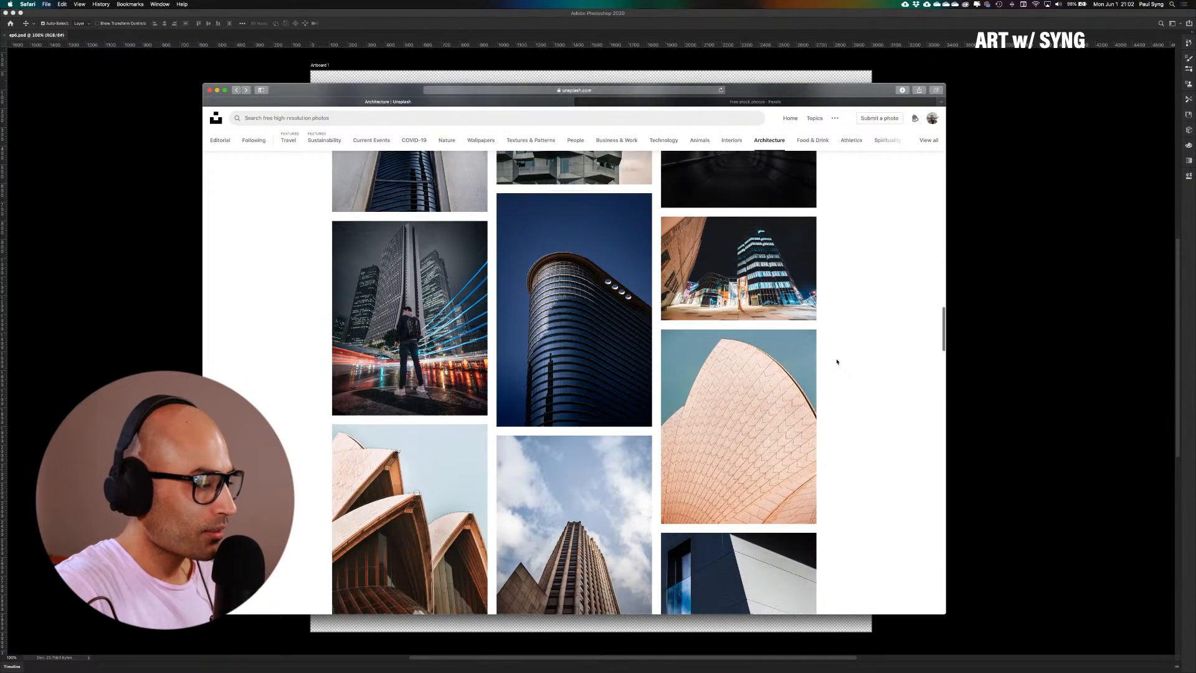
scroll(865, 359, down, 12)
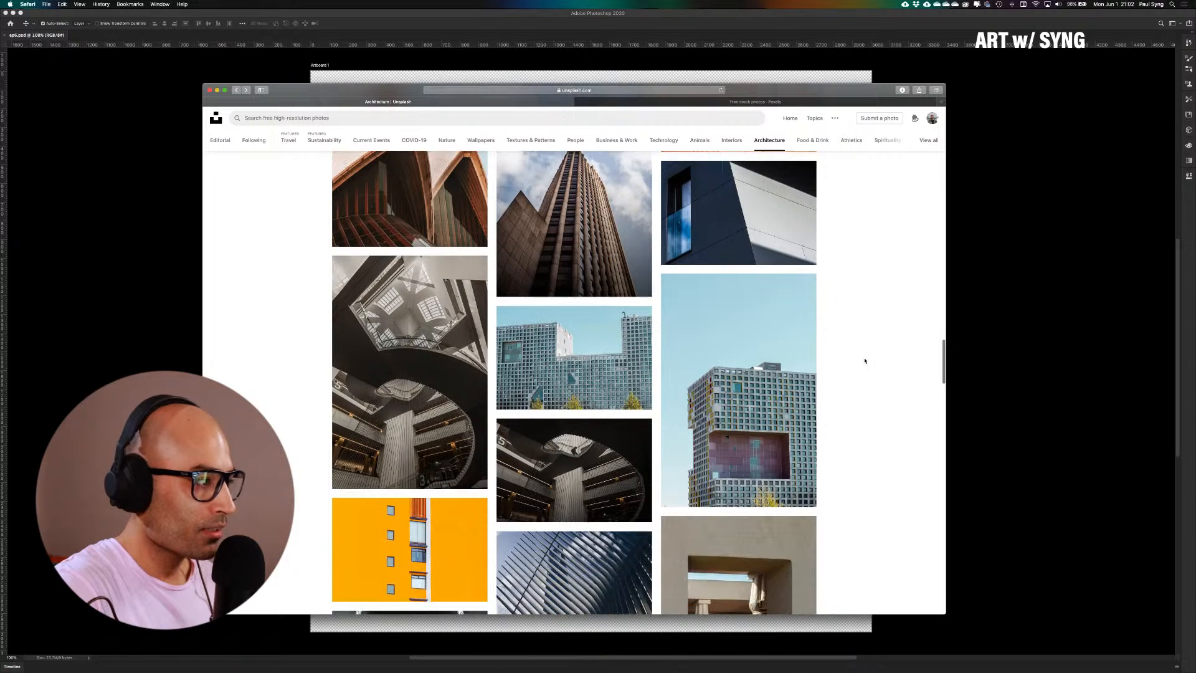
scroll(864, 360, down, 2)
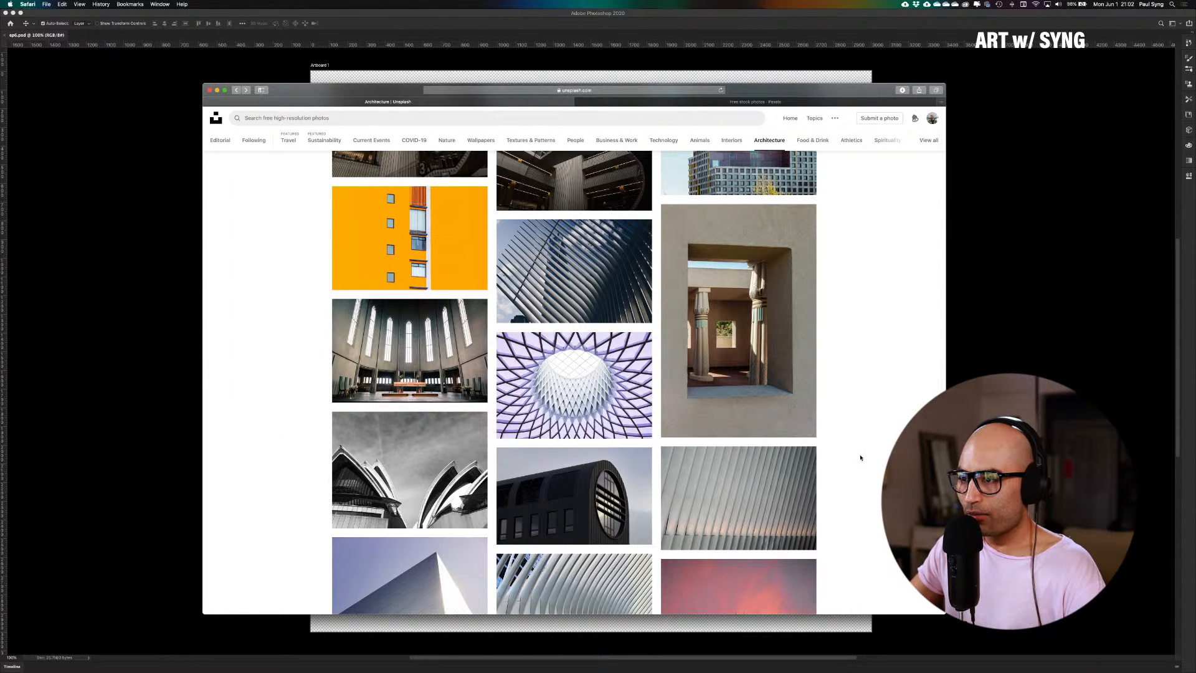
scroll(860, 458, down, 10)
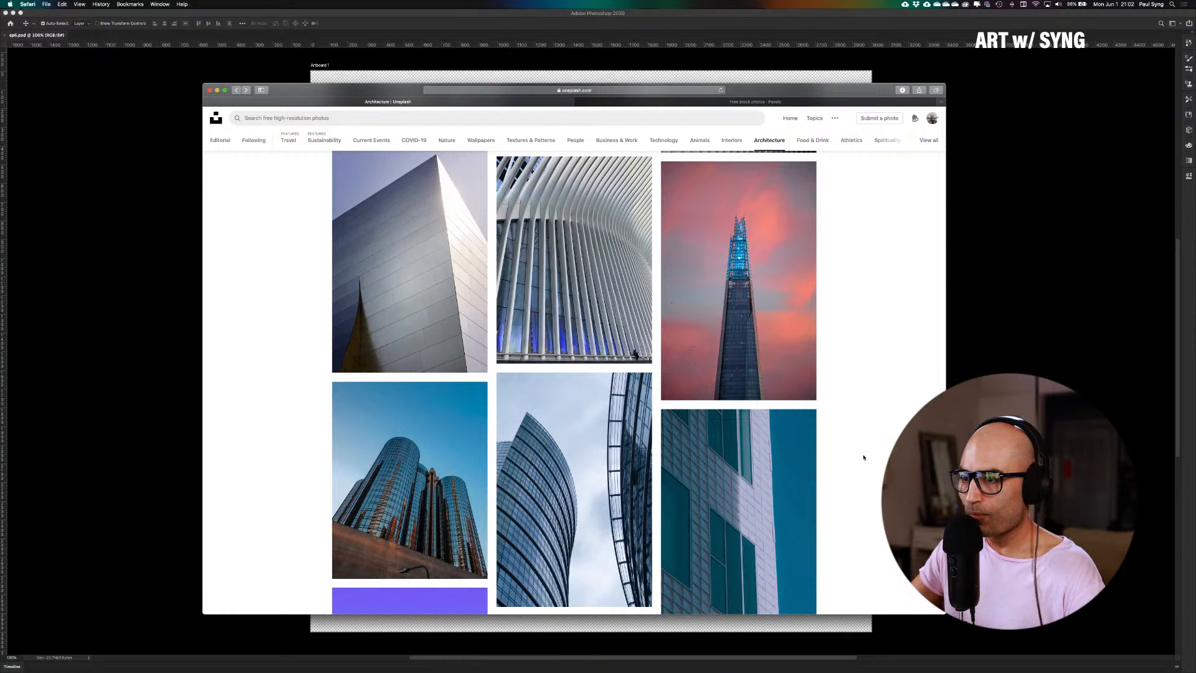
scroll(830, 467, down, 7)
scroll(839, 471, down, 3)
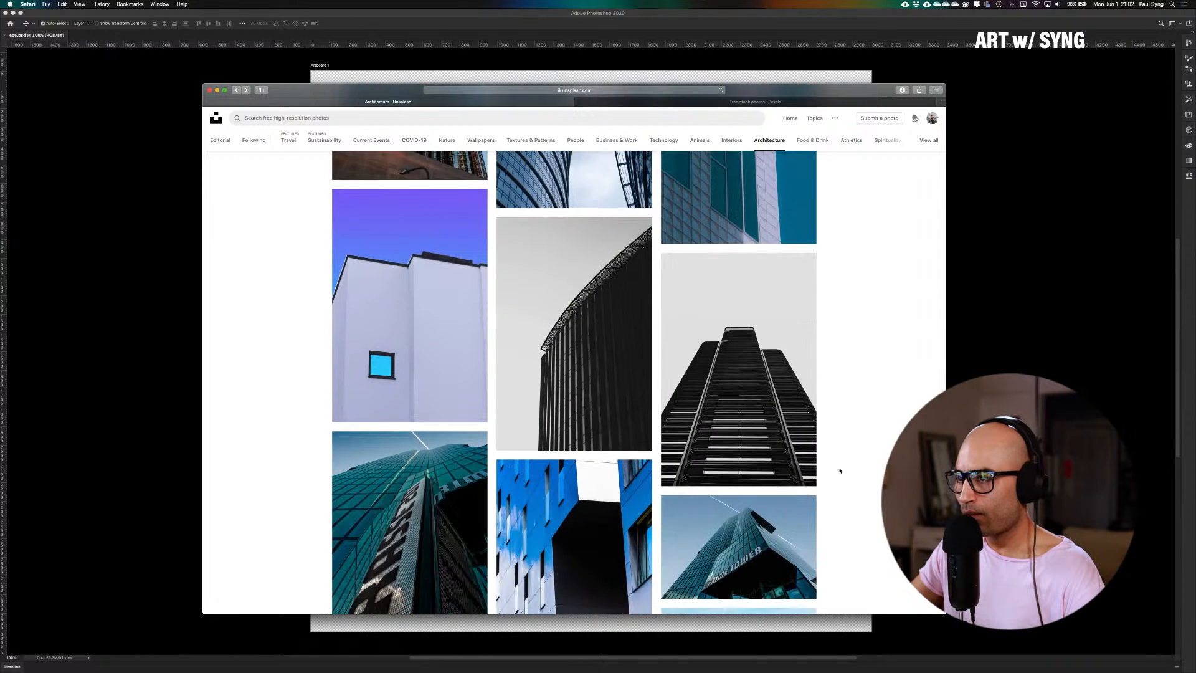
scroll(840, 470, down, 11)
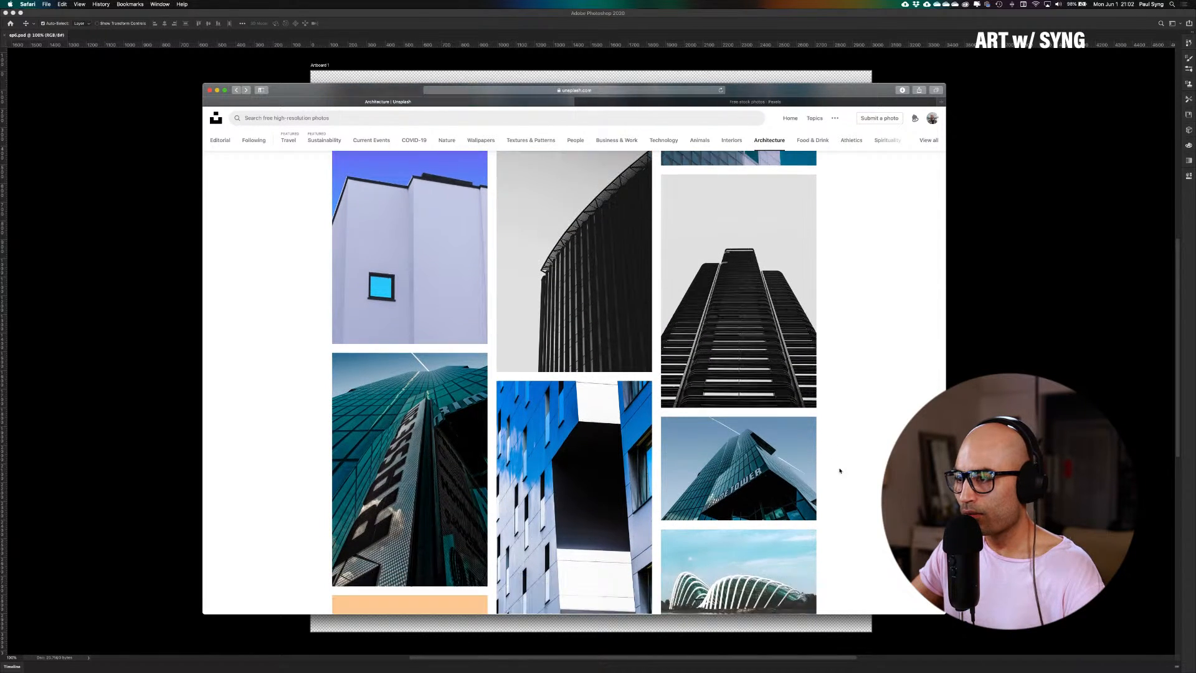
scroll(840, 470, down, 16)
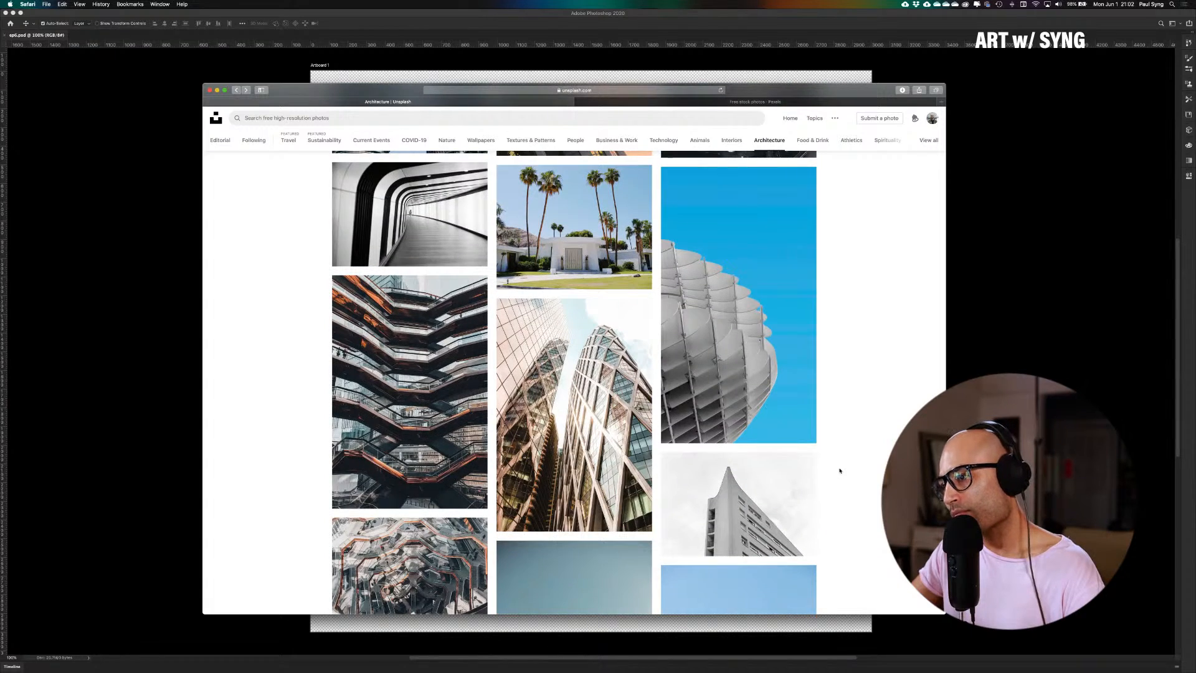
scroll(839, 470, down, 10)
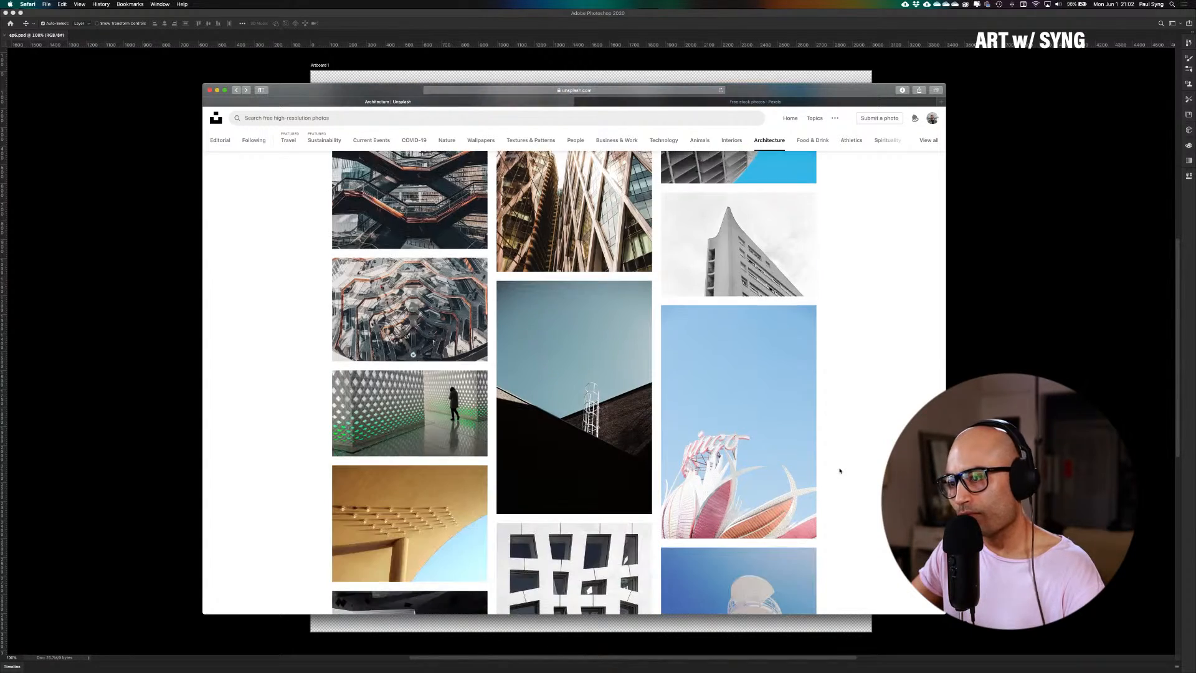
scroll(839, 470, down, 15)
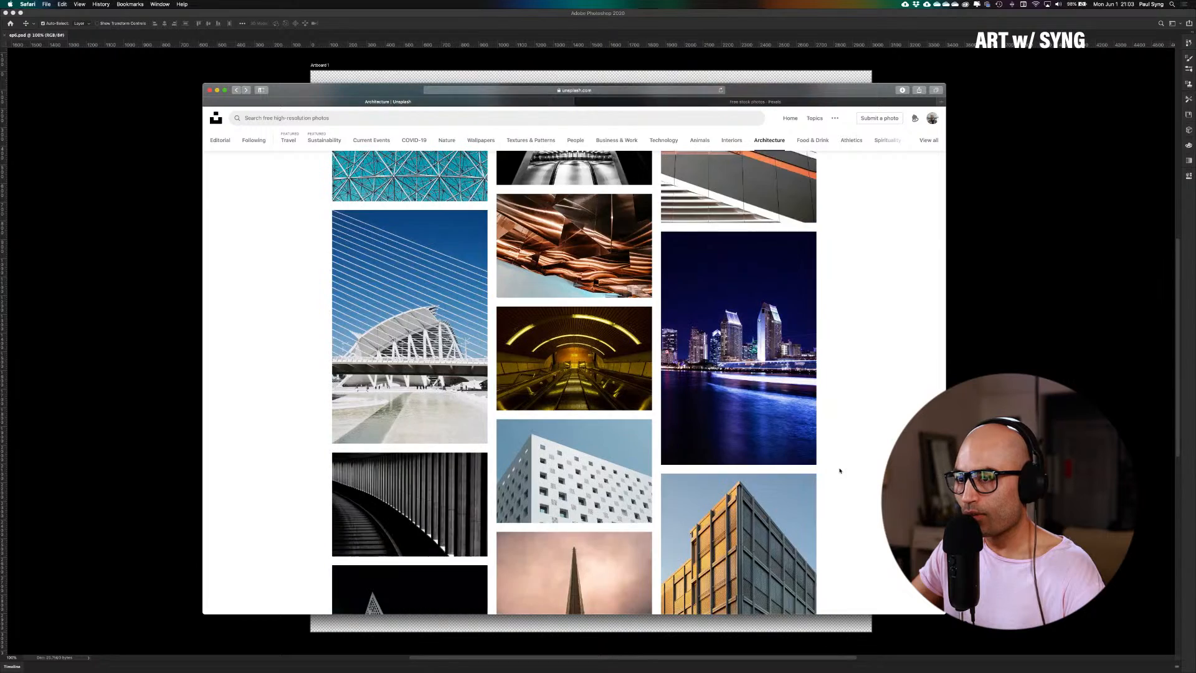
scroll(840, 470, down, 9)
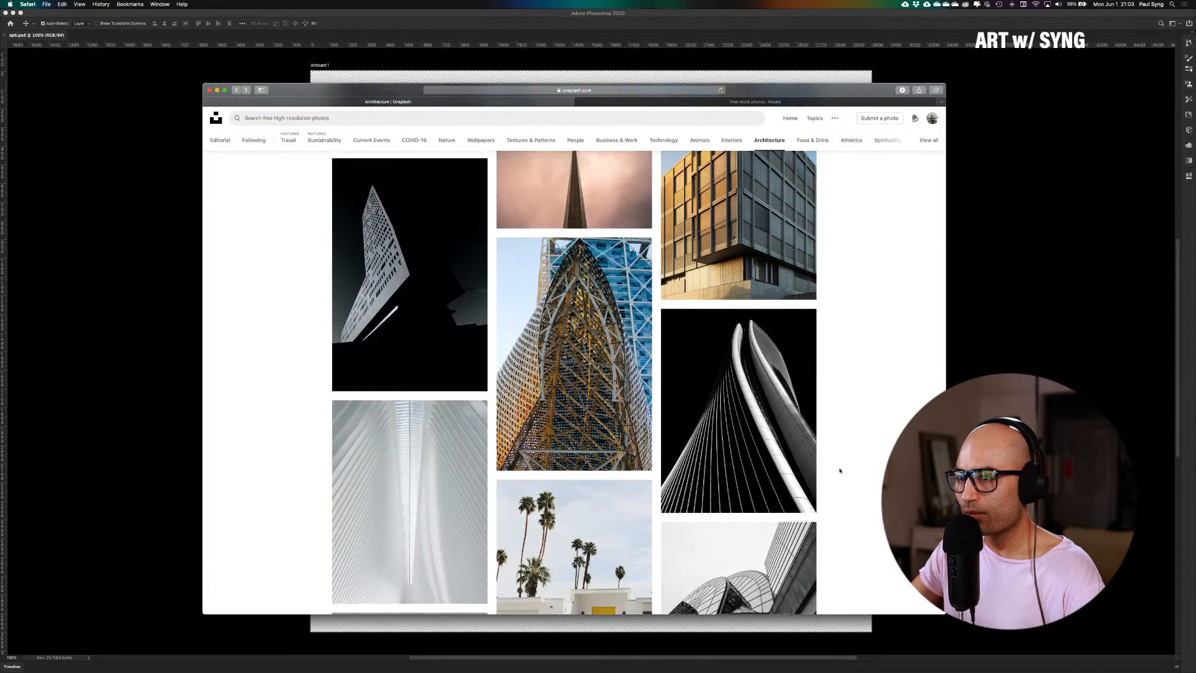
scroll(839, 471, down, 1)
scroll(839, 470, up, 3)
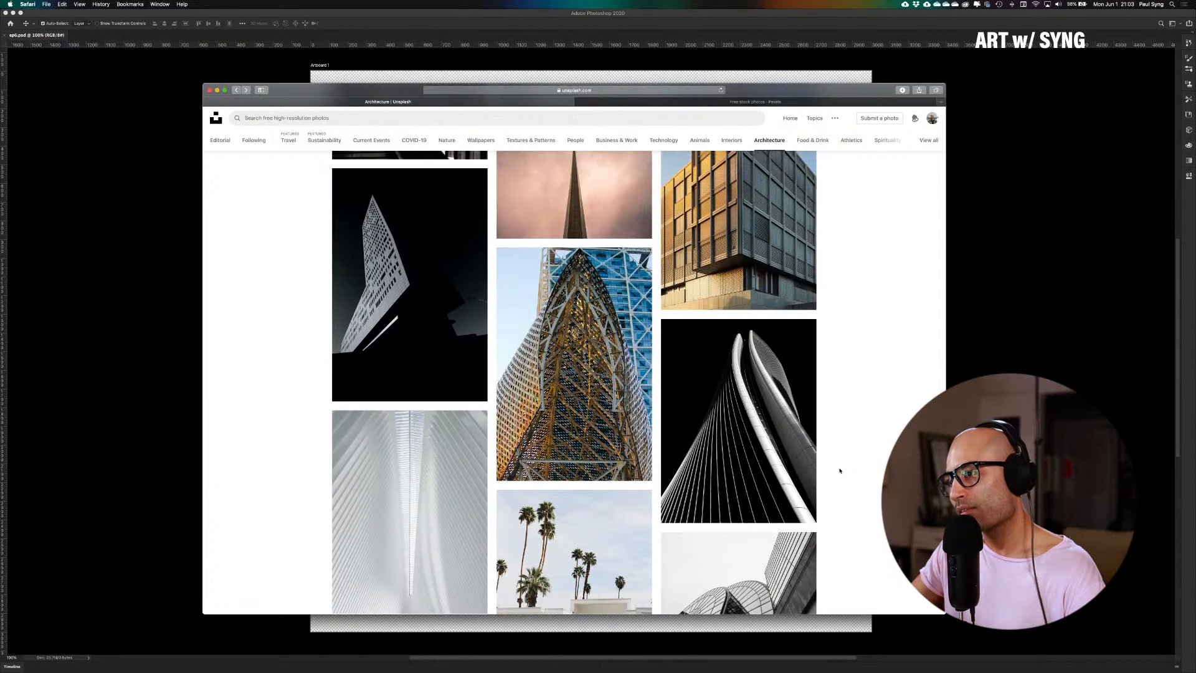
scroll(839, 470, down, 7)
scroll(839, 470, down, 3)
scroll(839, 470, down, 16)
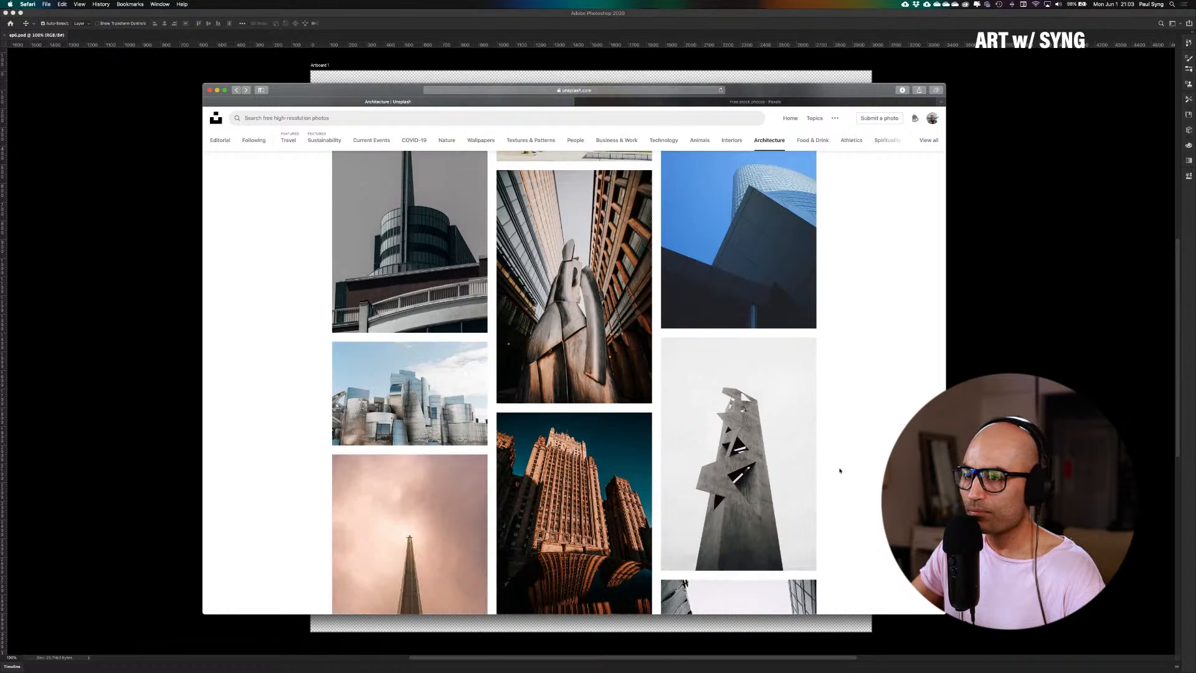
scroll(839, 470, down, 6)
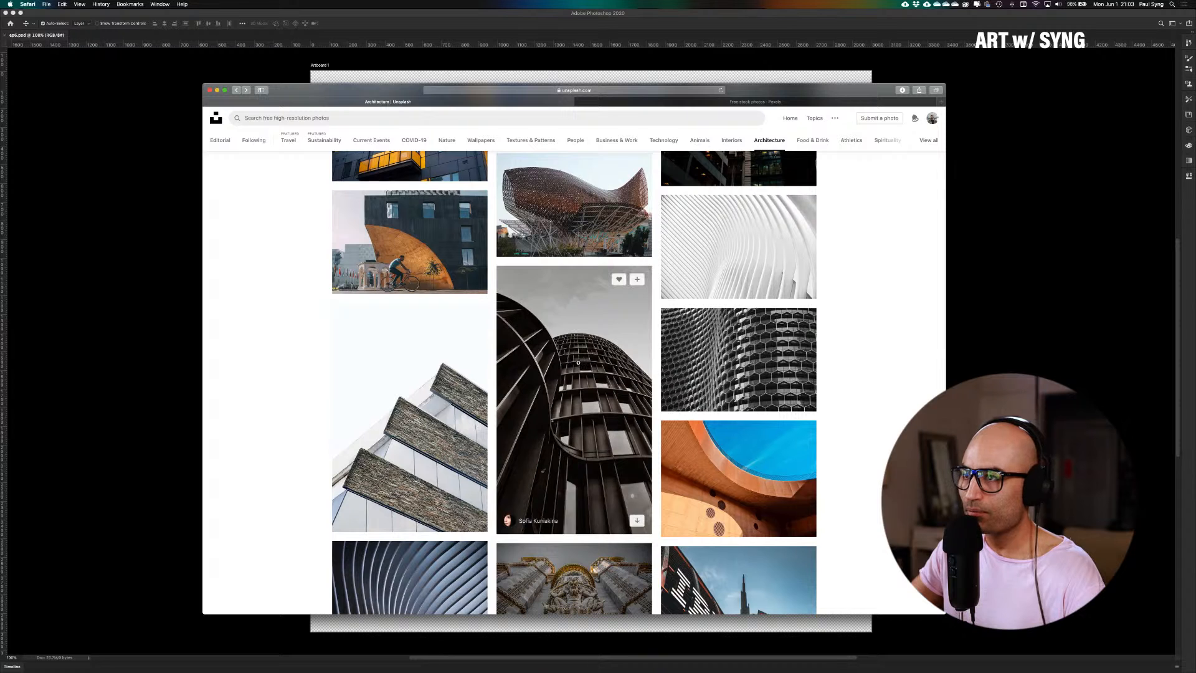
View the photo of the perforated fish-shaped structure in Barcelona at larger size, and return to the Architecture photos
scroll(735, 448, up, 2)
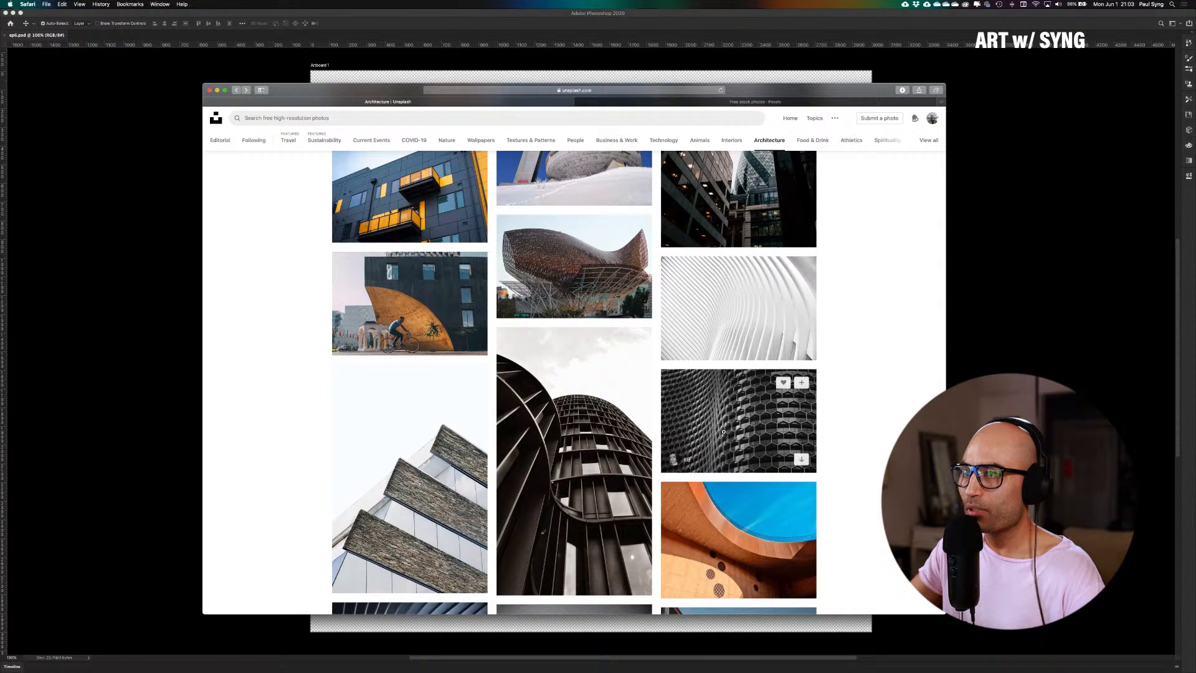
click(600, 279)
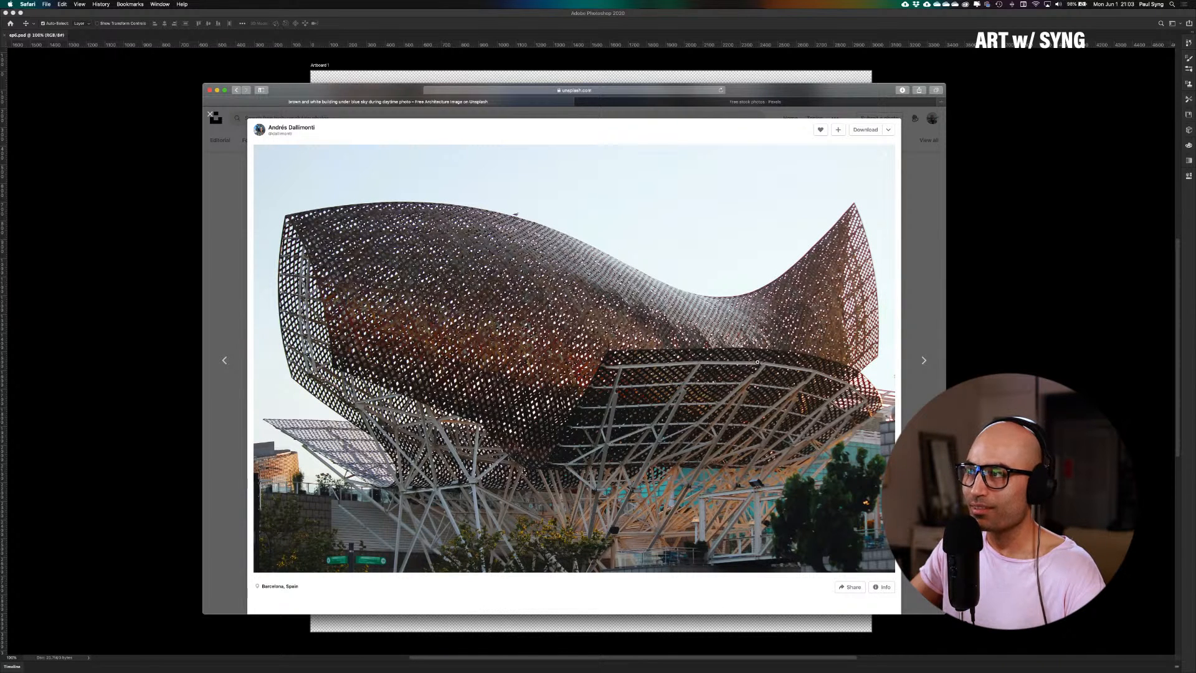
click(908, 262)
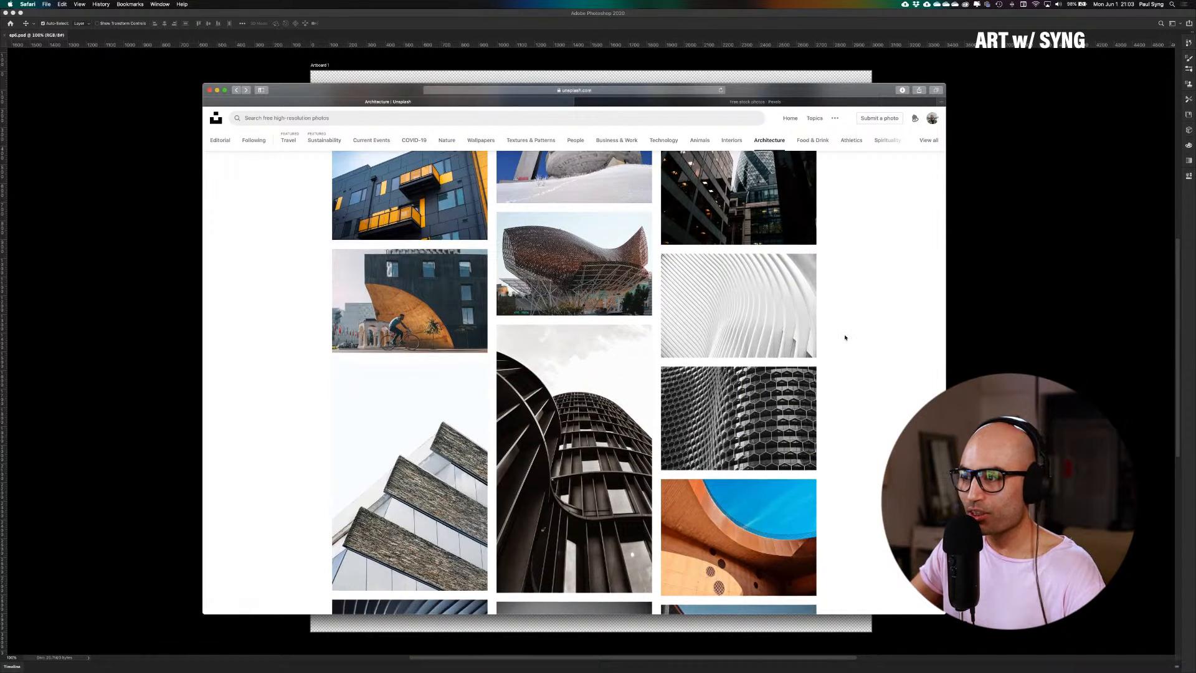
Examine the Architecture photos below the fish-shaped structure for further buildings, staircases and facades to use
scroll(845, 335, down, 10)
scroll(846, 338, down, 15)
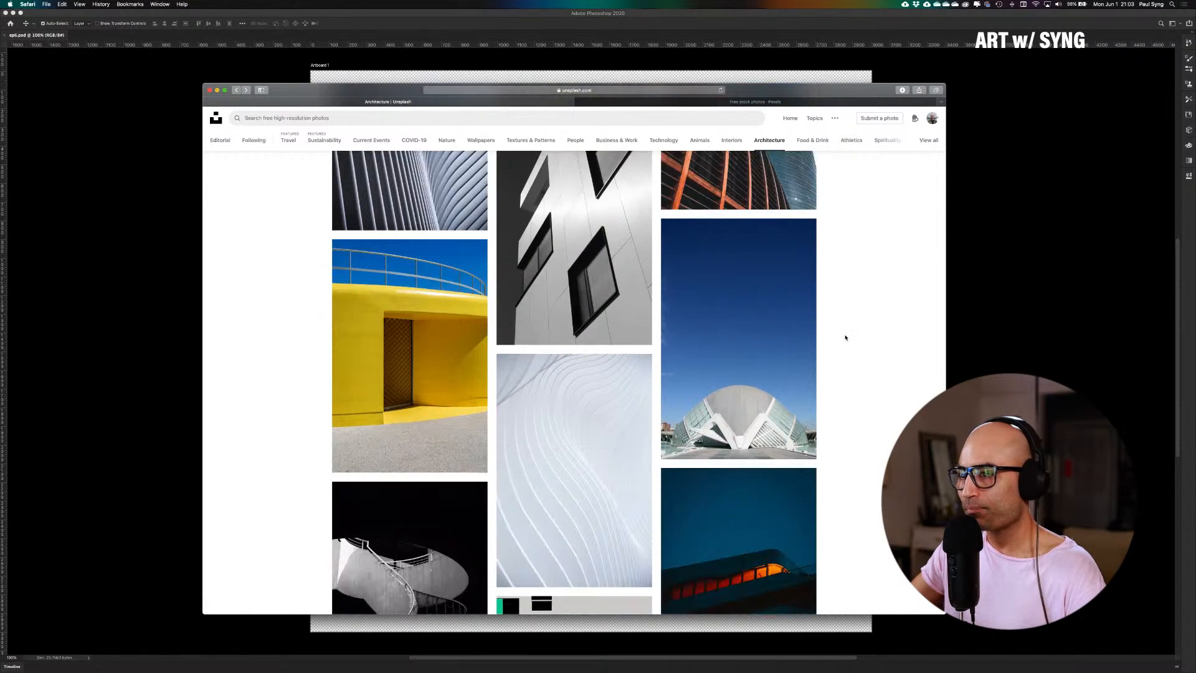
scroll(845, 338, down, 3)
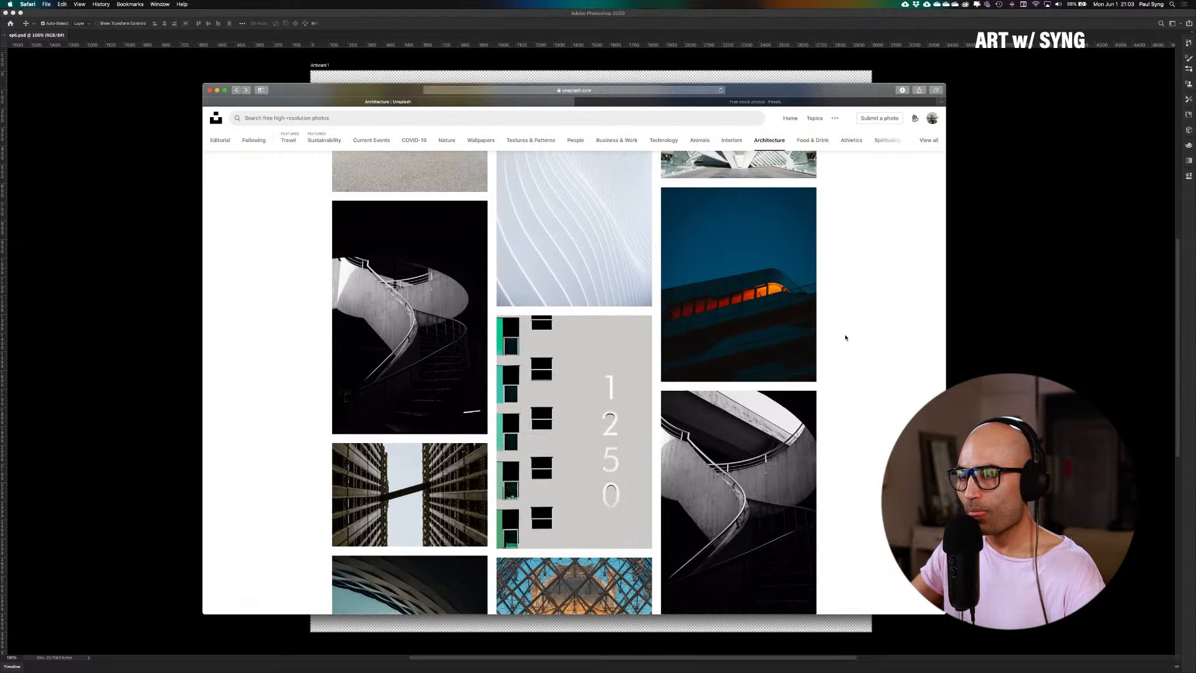
scroll(845, 338, down, 1)
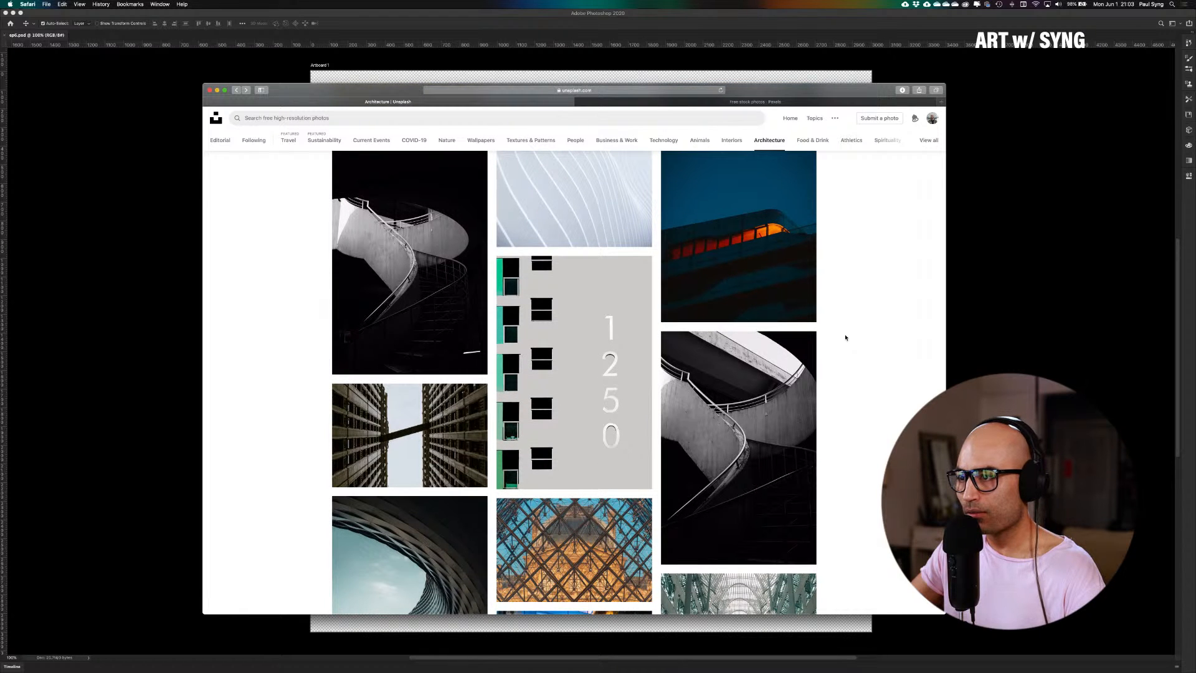
scroll(845, 337, down, 1)
scroll(846, 338, down, 3)
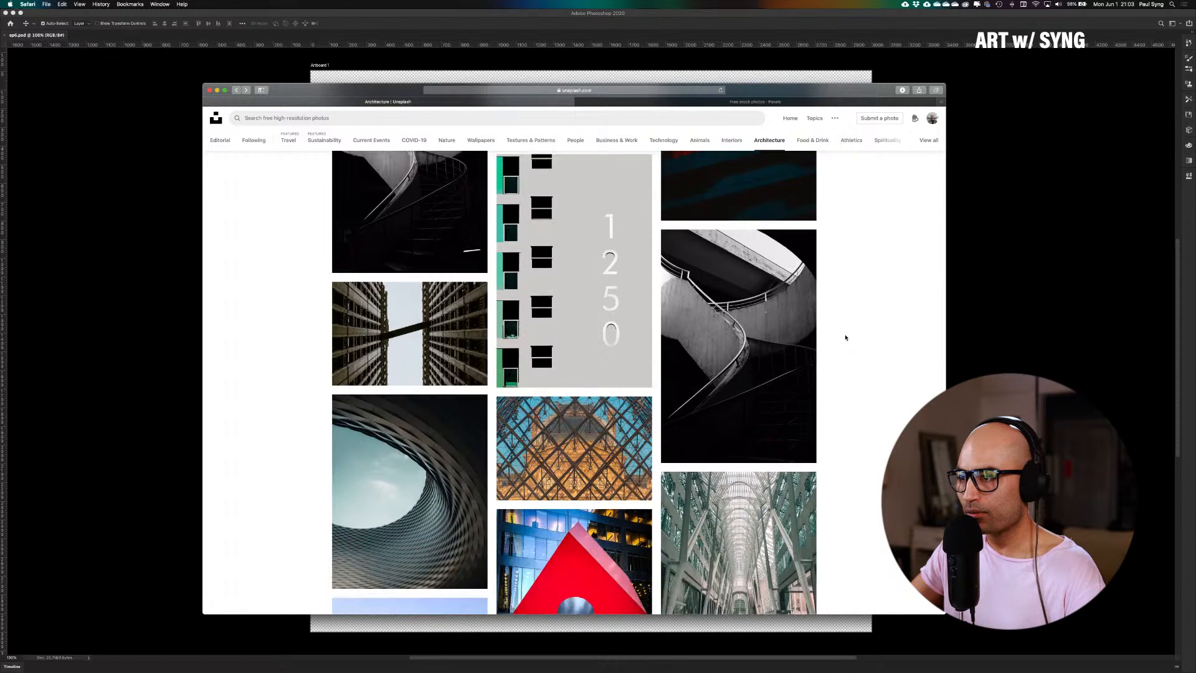
scroll(845, 338, down, 10)
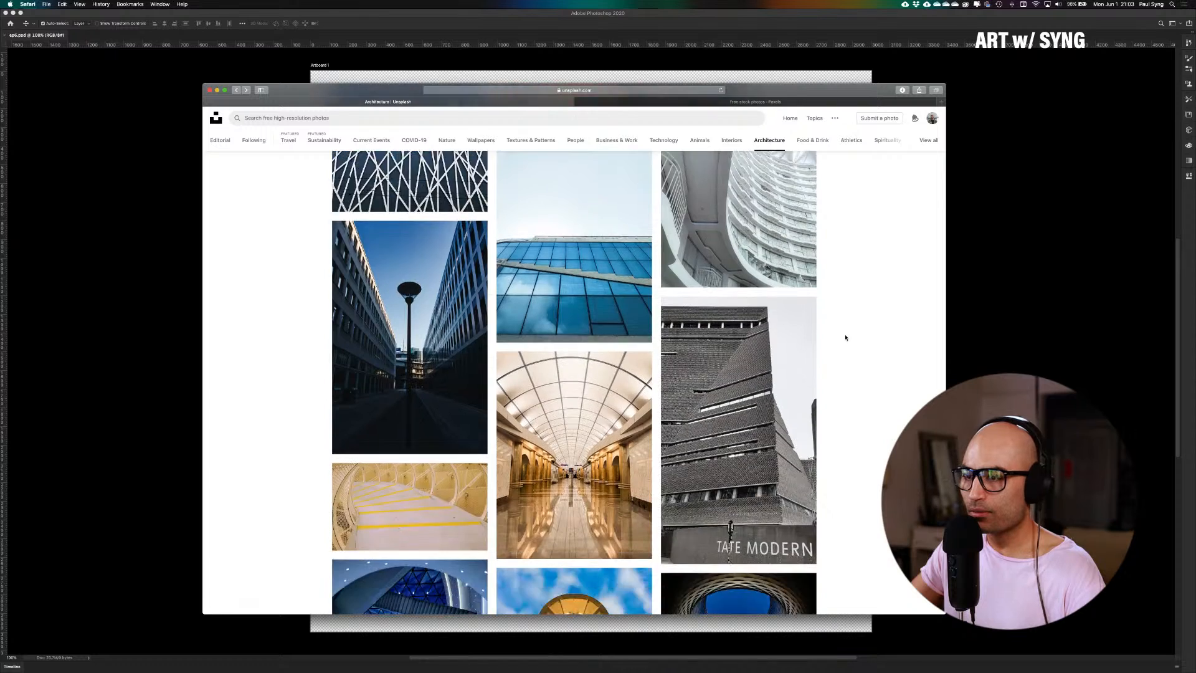
scroll(846, 338, down, 20)
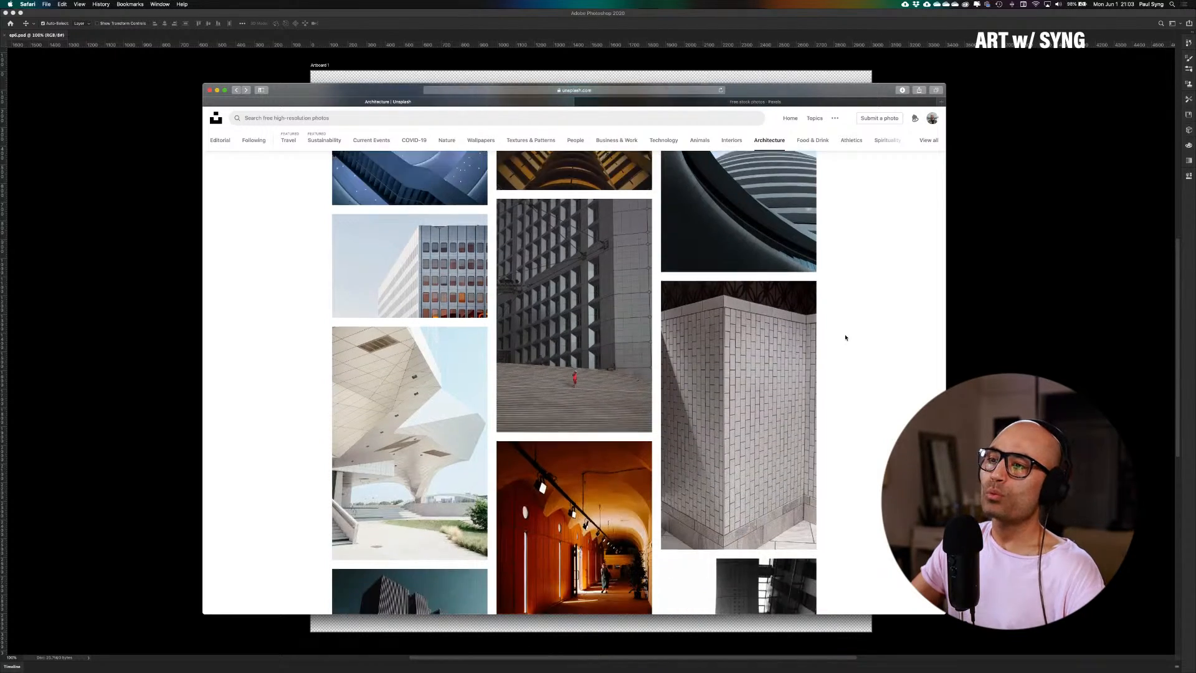
scroll(845, 337, down, 10)
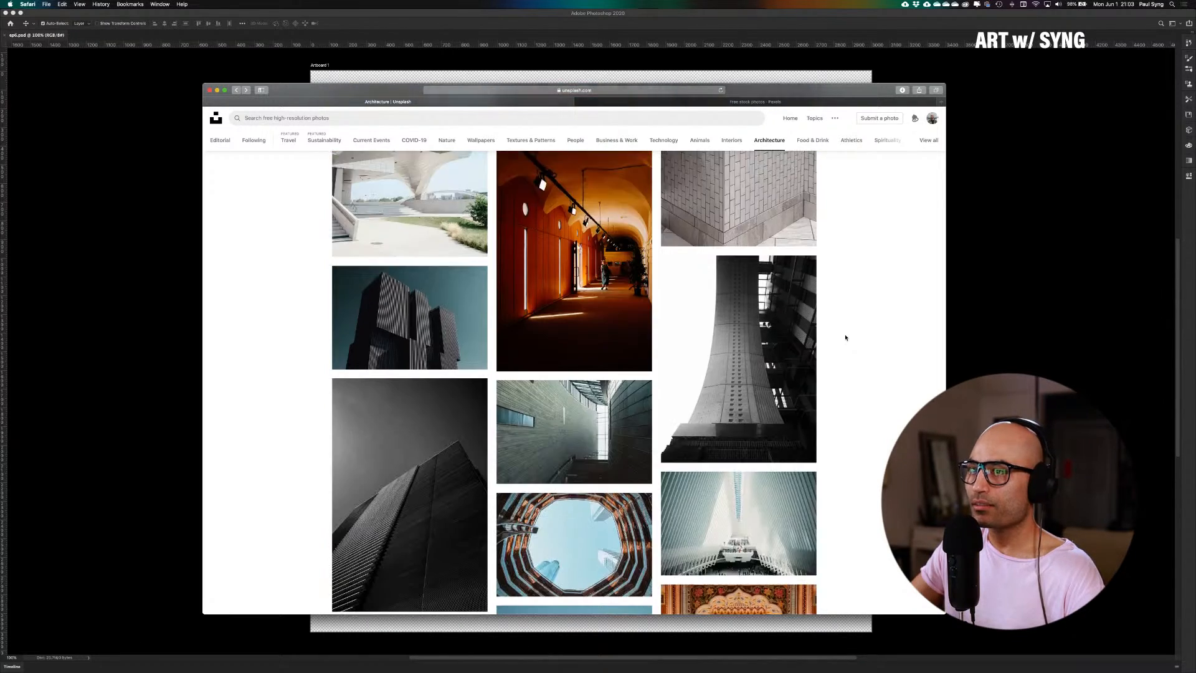
View the photo of the dark striped towers against a teal sky at larger size, and return to the Architecture photos
scroll(845, 337, down, 2)
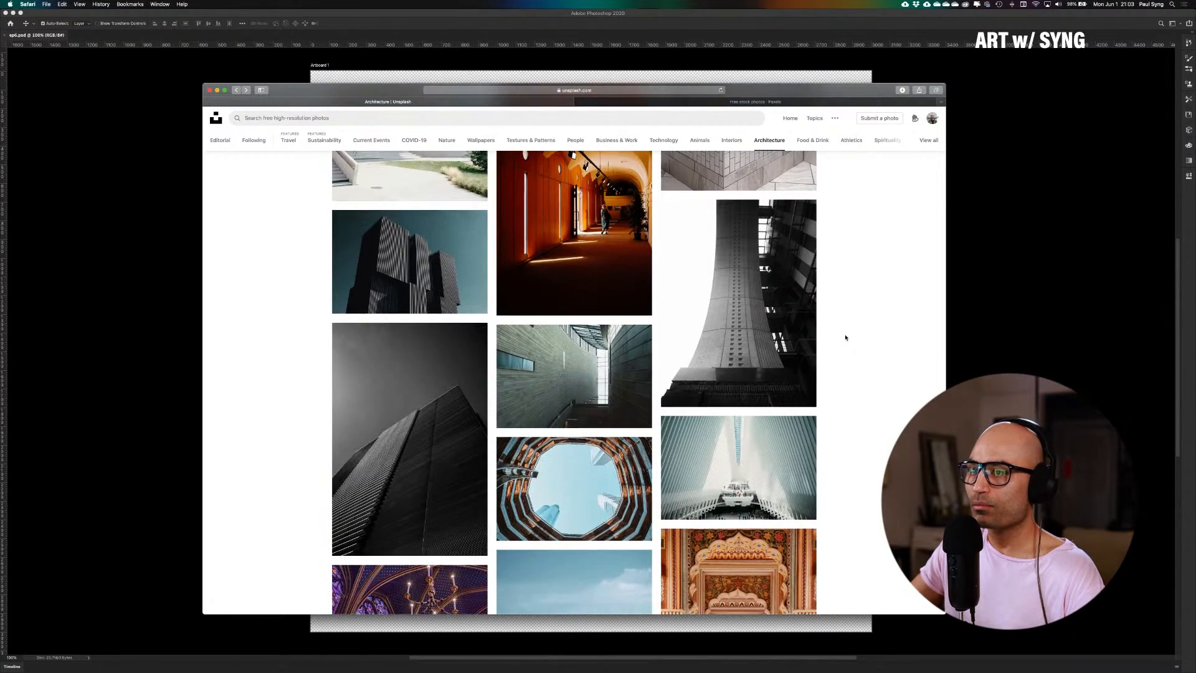
click(429, 274)
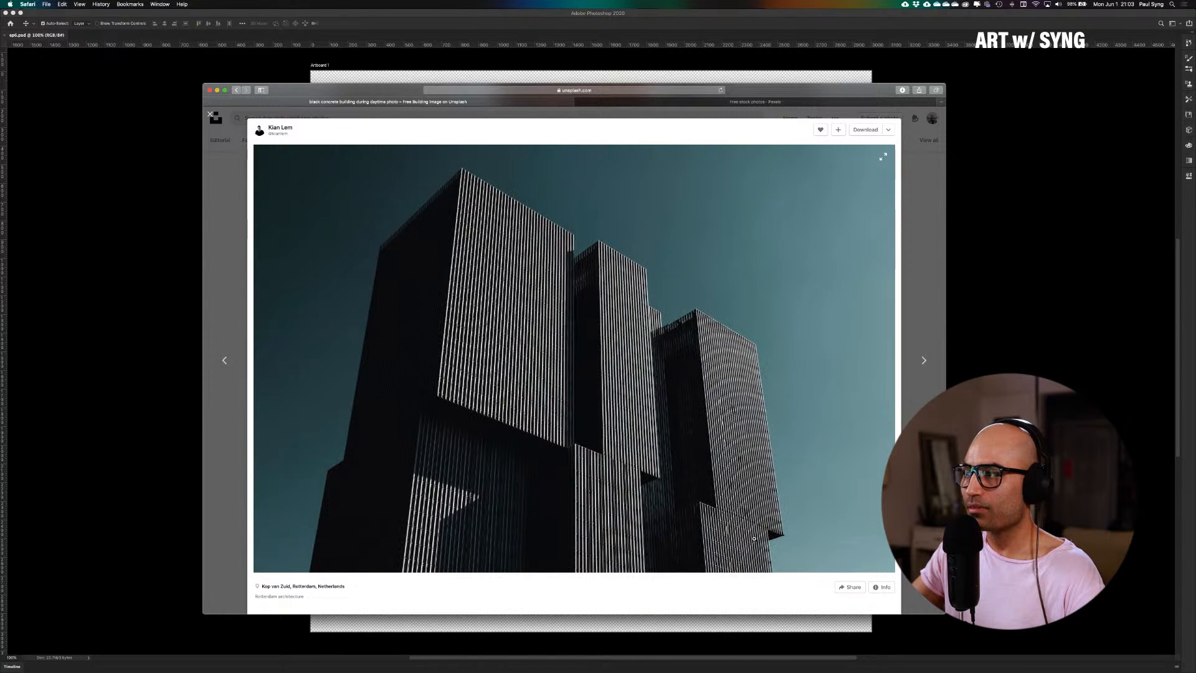
click(932, 254)
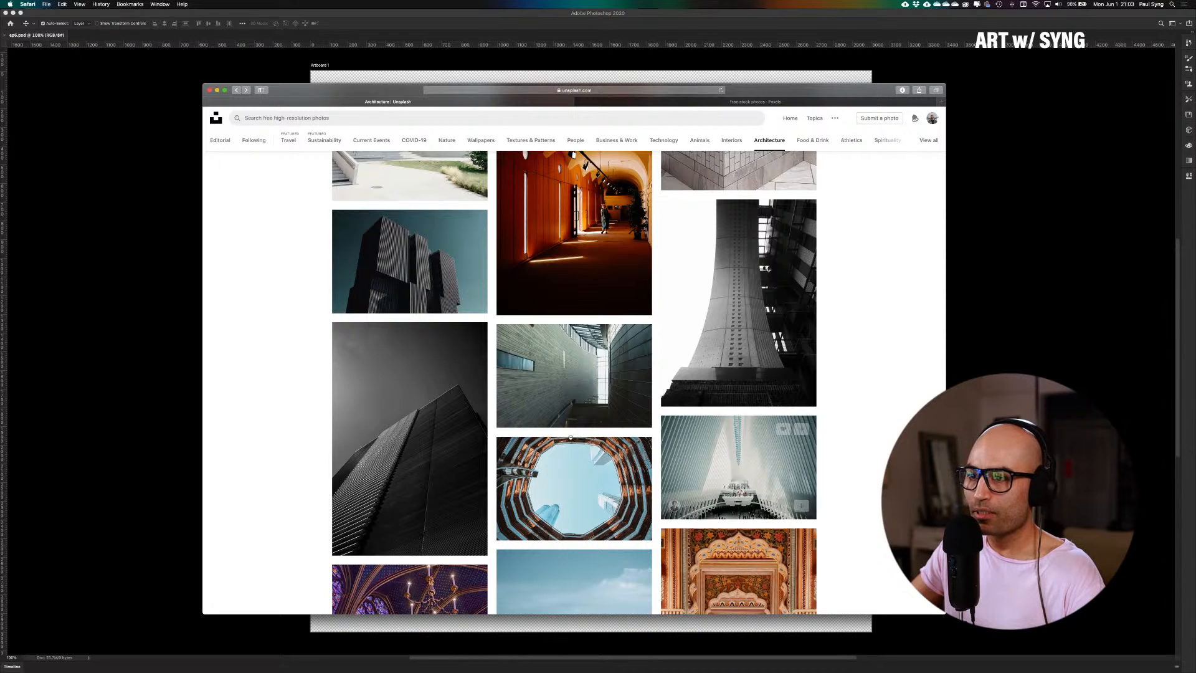
Find the photo of the bright pink block above purple steps, save it in the Resources folder, and dismiss the thank-you notice
scroll(442, 464, down, 10)
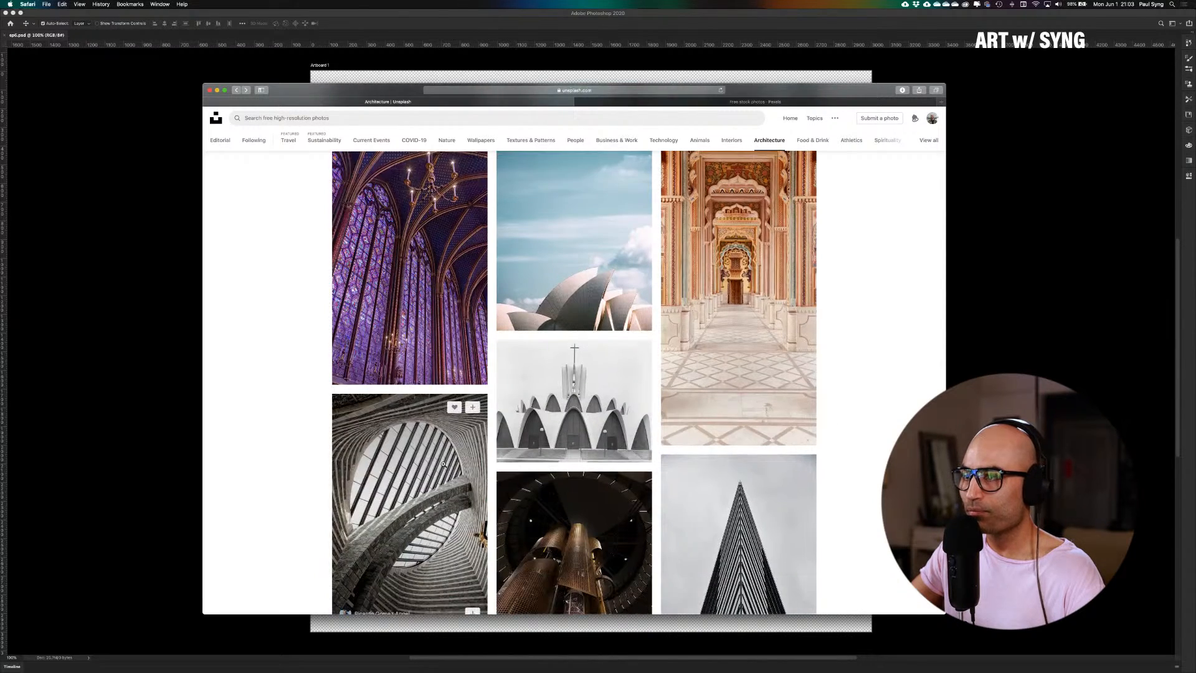
scroll(443, 464, down, 2)
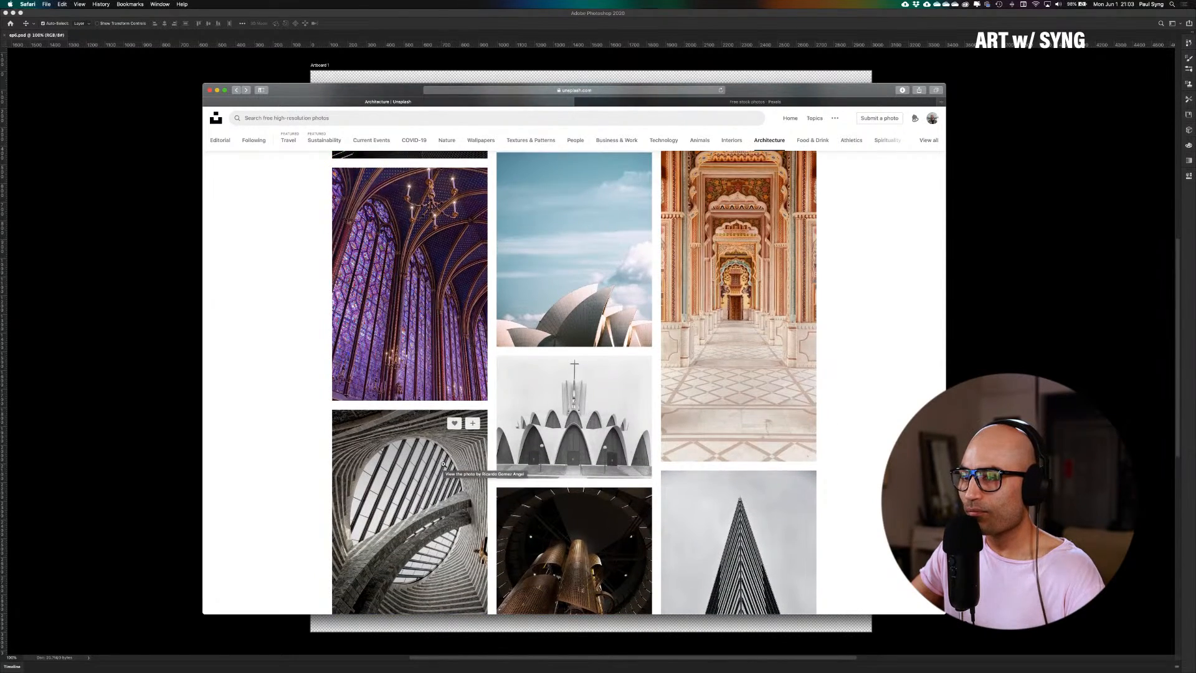
scroll(443, 464, down, 15)
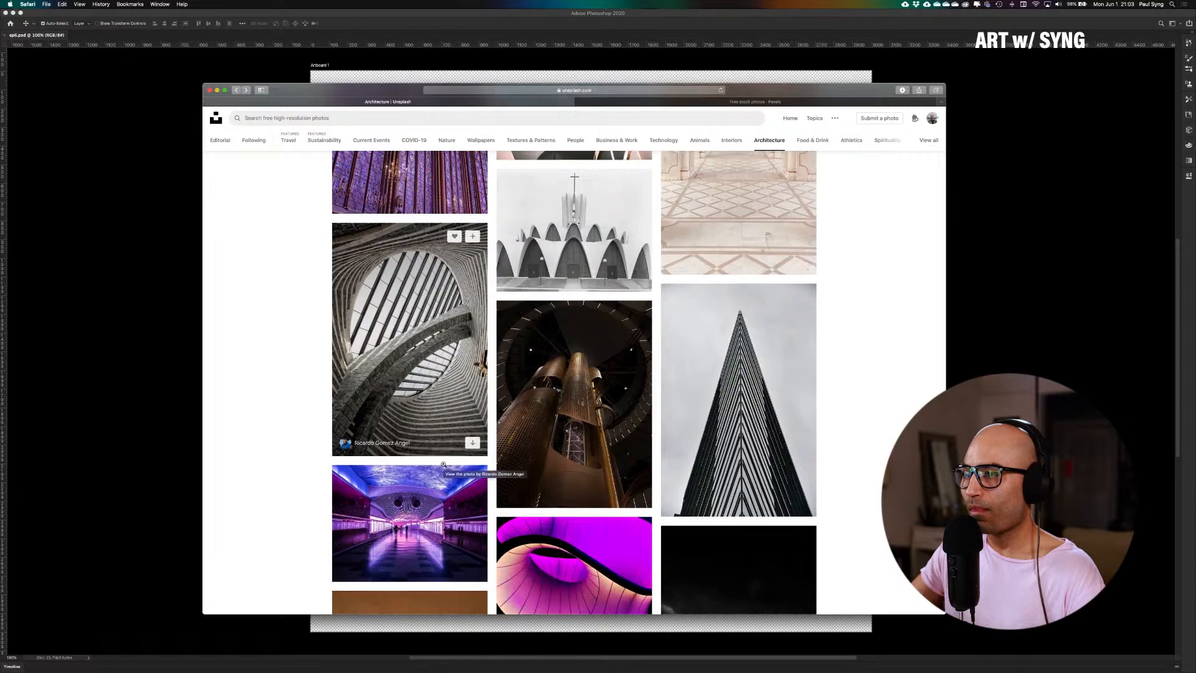
scroll(442, 464, down, 5)
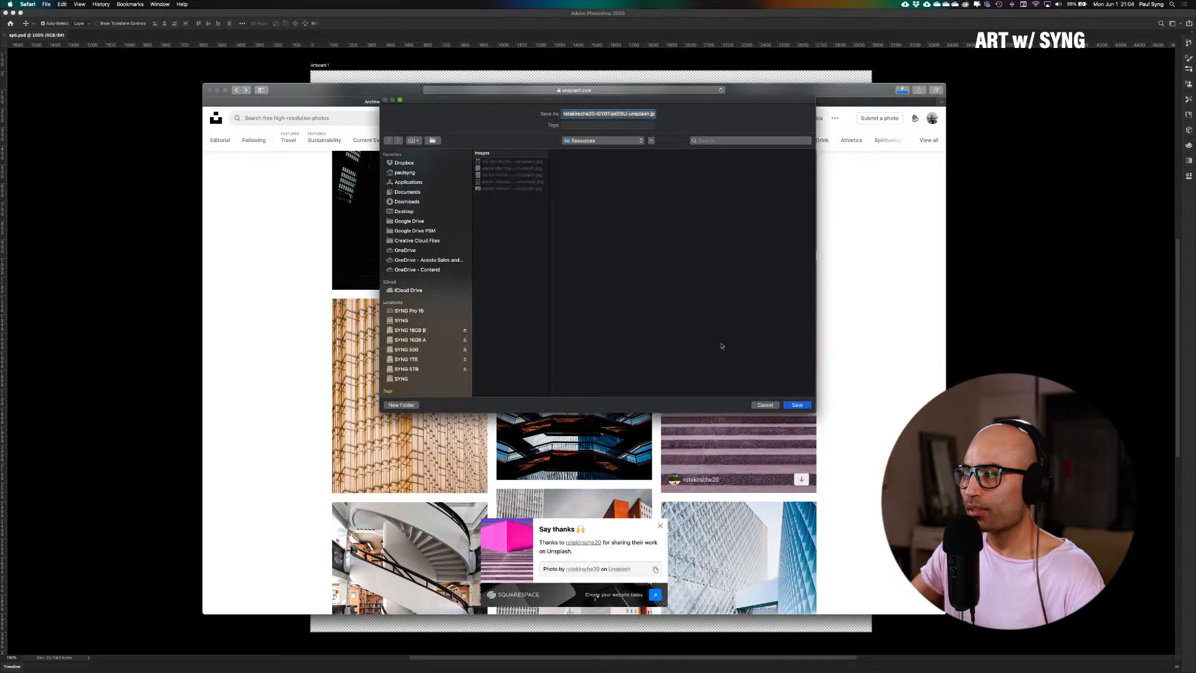
click(797, 405)
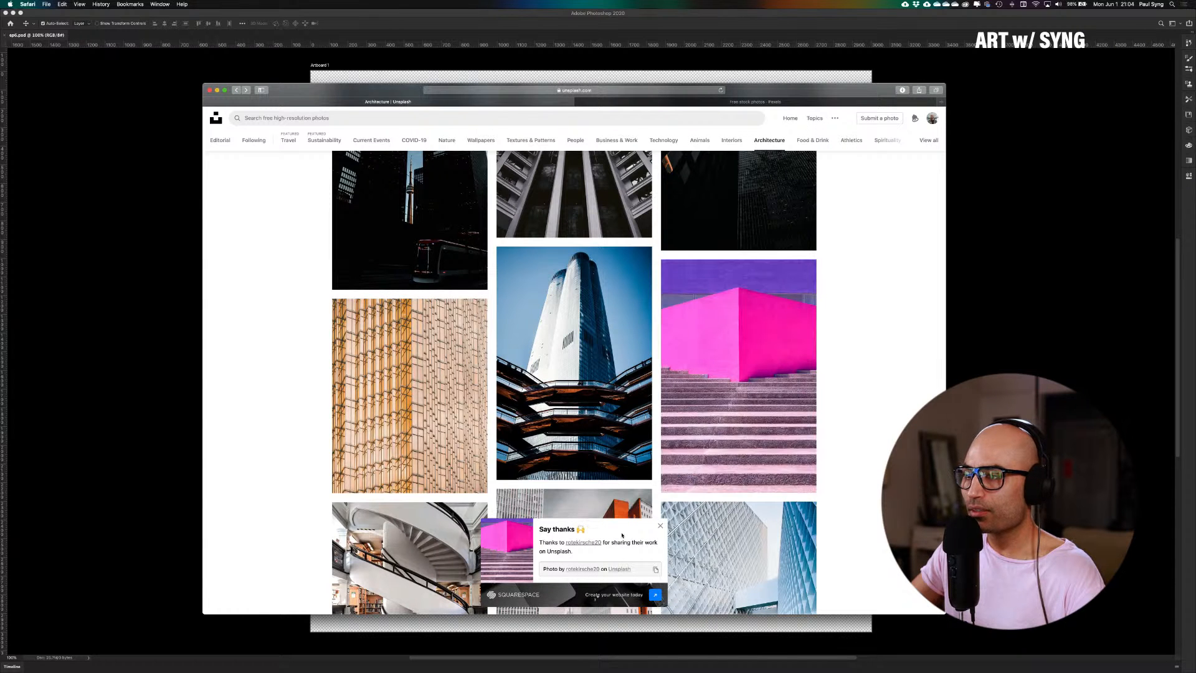
click(660, 527)
Find the photo of the slender lone tower against a dark blue sky and save it in the Resources folder
scroll(555, 479, down, 15)
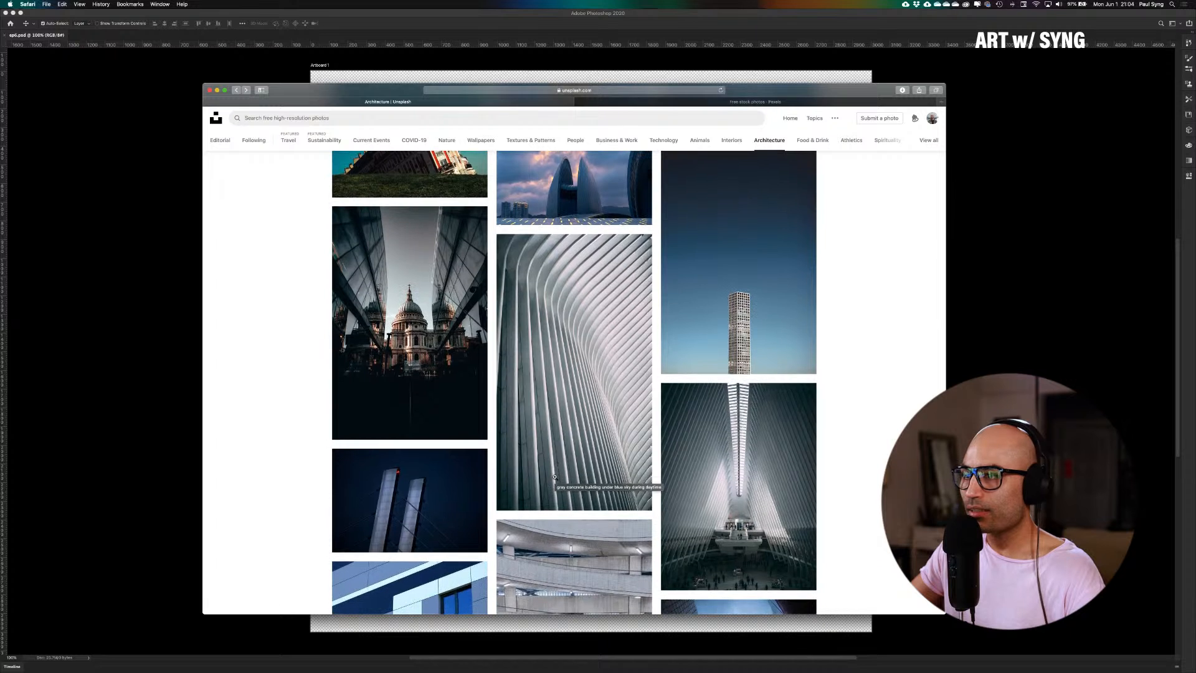
scroll(573, 461, up, 2)
click(801, 421)
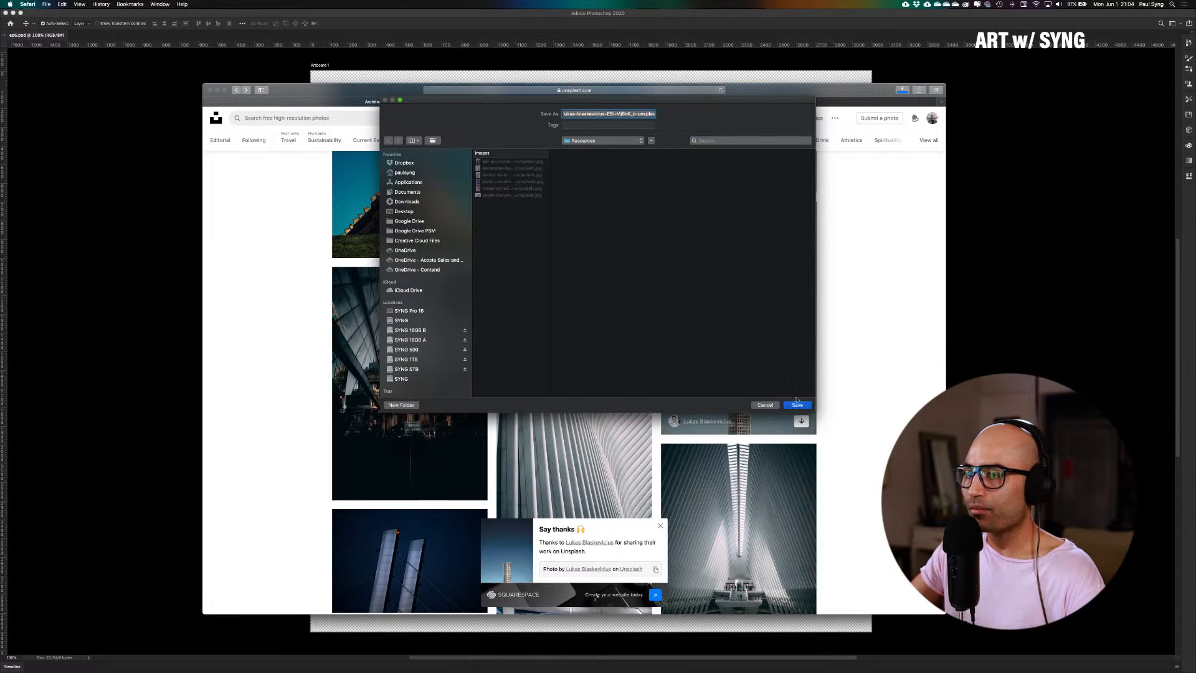
click(797, 405)
scroll(295, 391, down, 5)
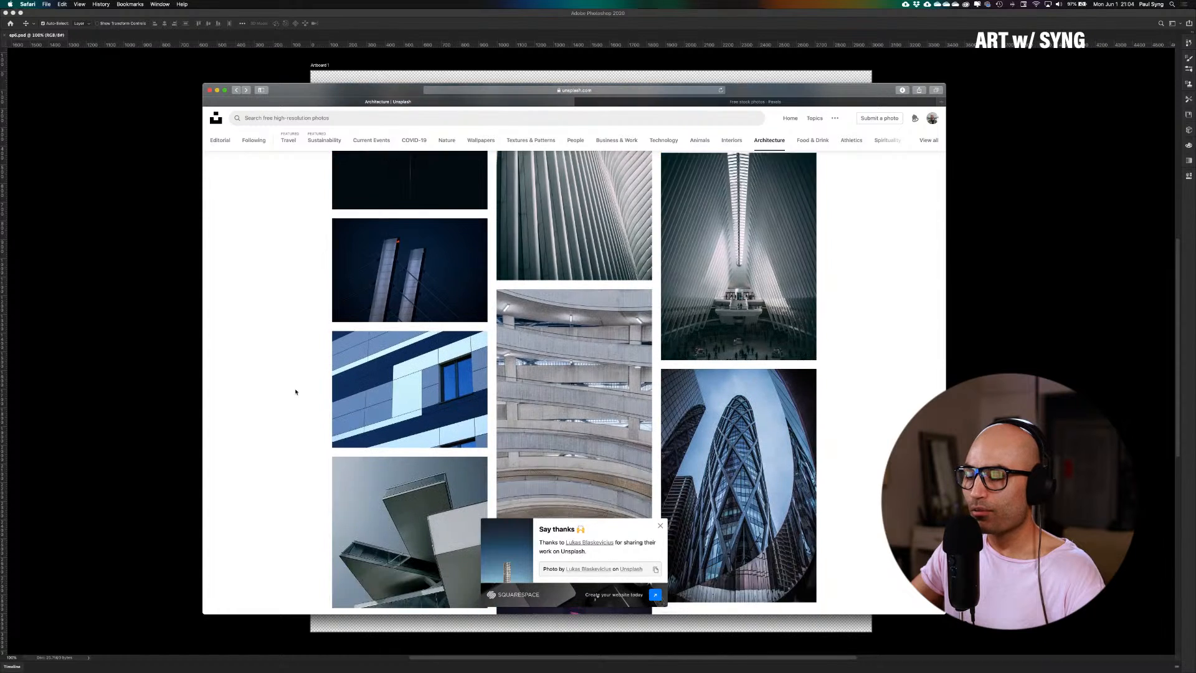
Find the Architecture photo of the concrete tower with a round, red-banded top against a dark blue sky and save it in the Resources folder
scroll(296, 391, down, 10)
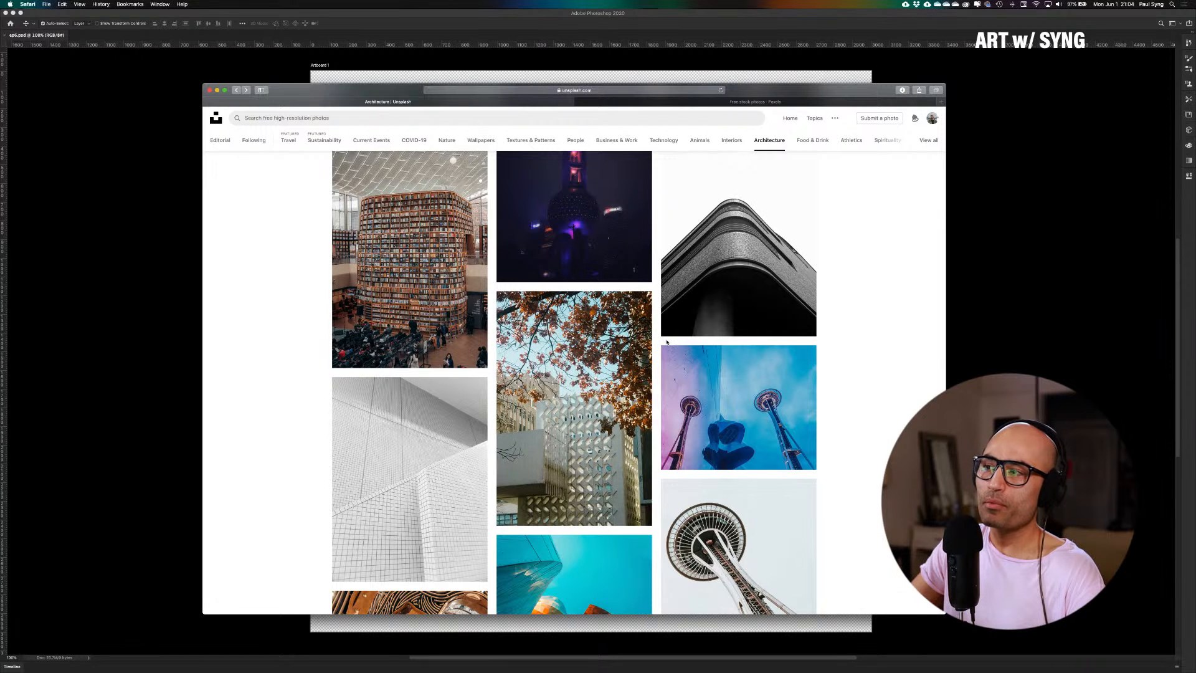
scroll(865, 316, up, 1)
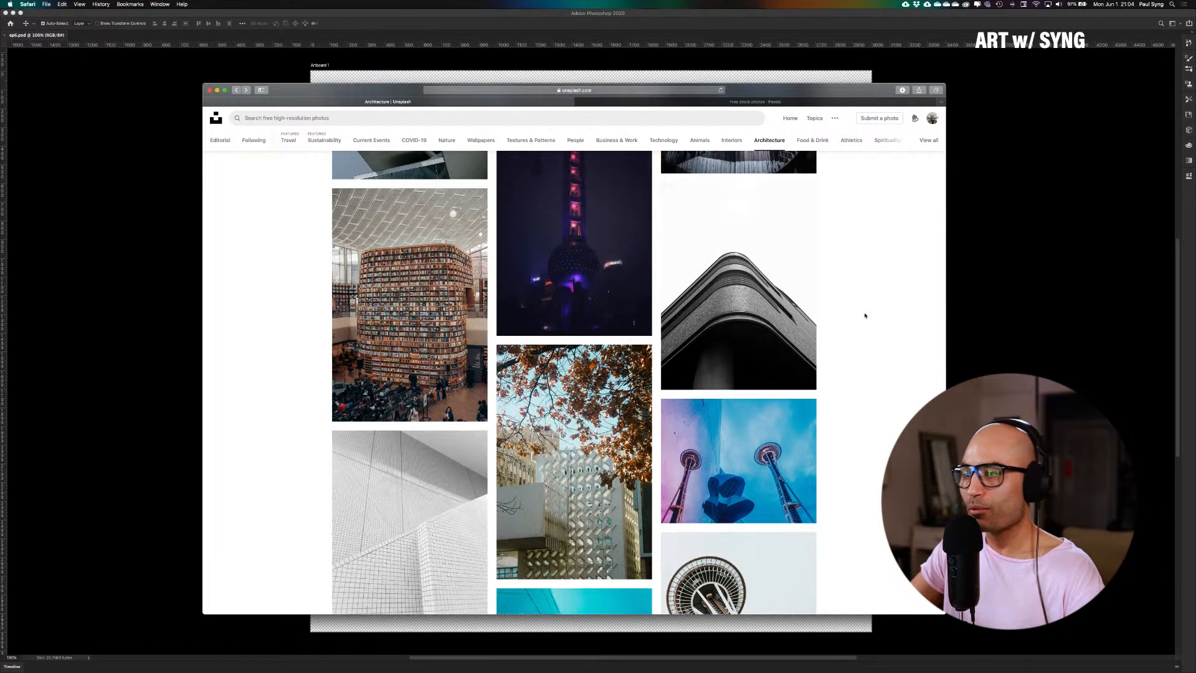
scroll(864, 316, down, 5)
scroll(864, 316, down, 5)
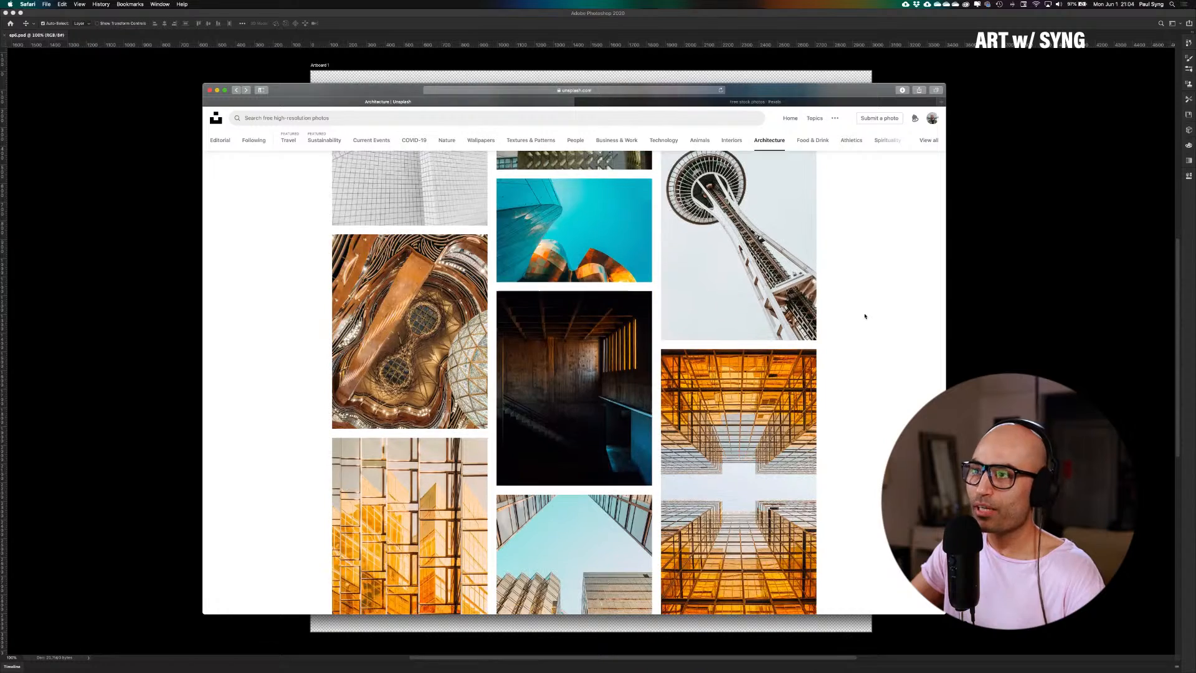
scroll(864, 315, down, 5)
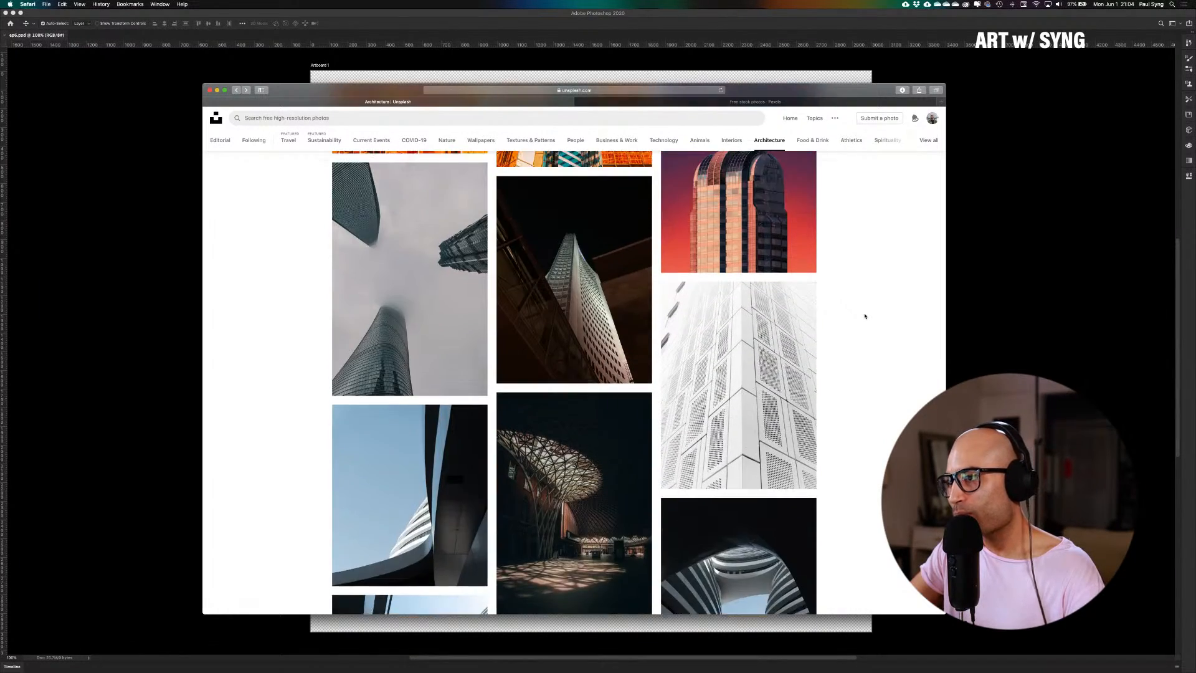
scroll(864, 316, up, 1)
scroll(864, 316, down, 7)
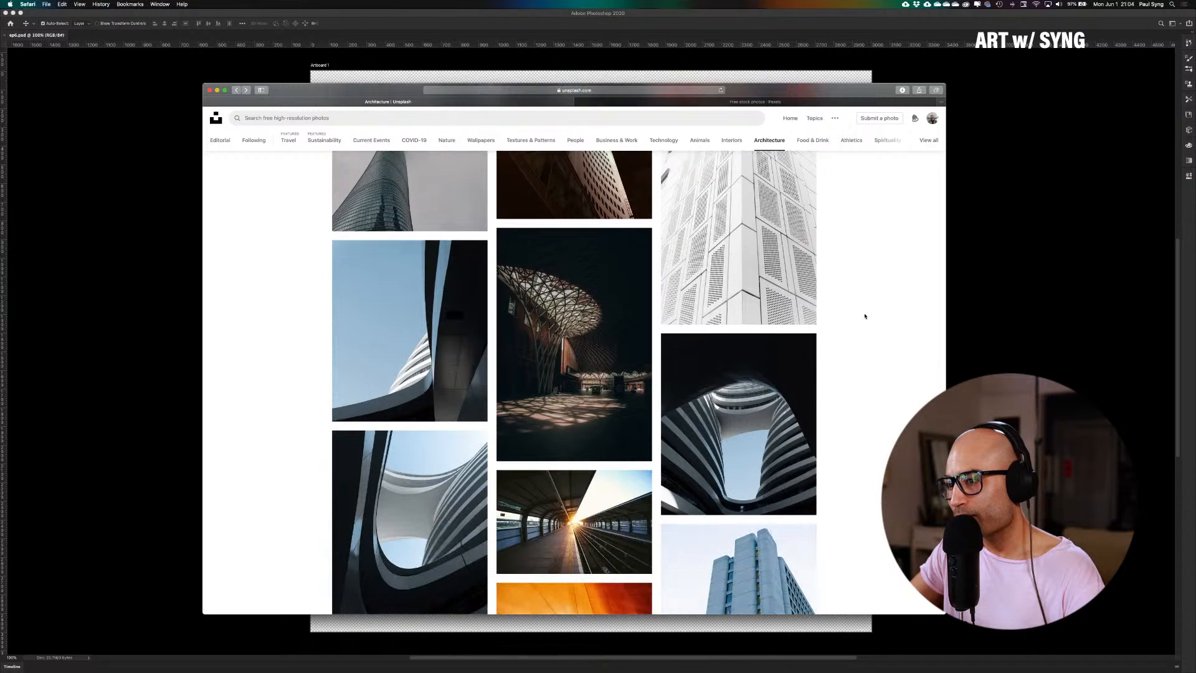
scroll(864, 316, down, 10)
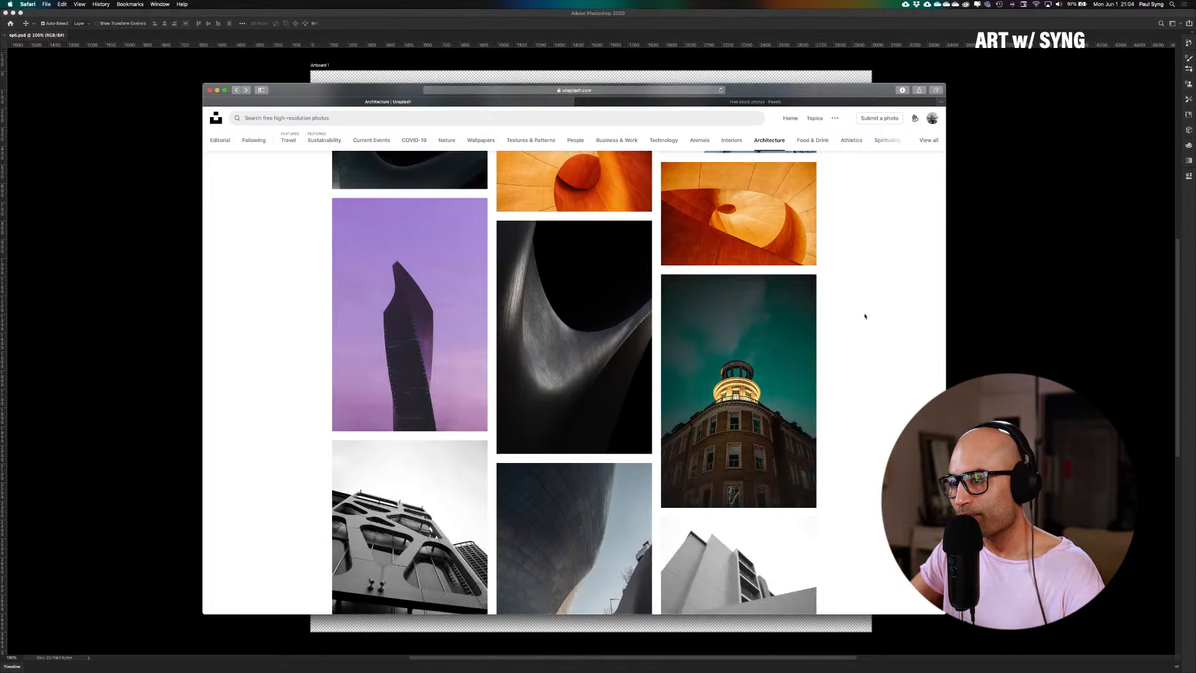
scroll(864, 316, down, 6)
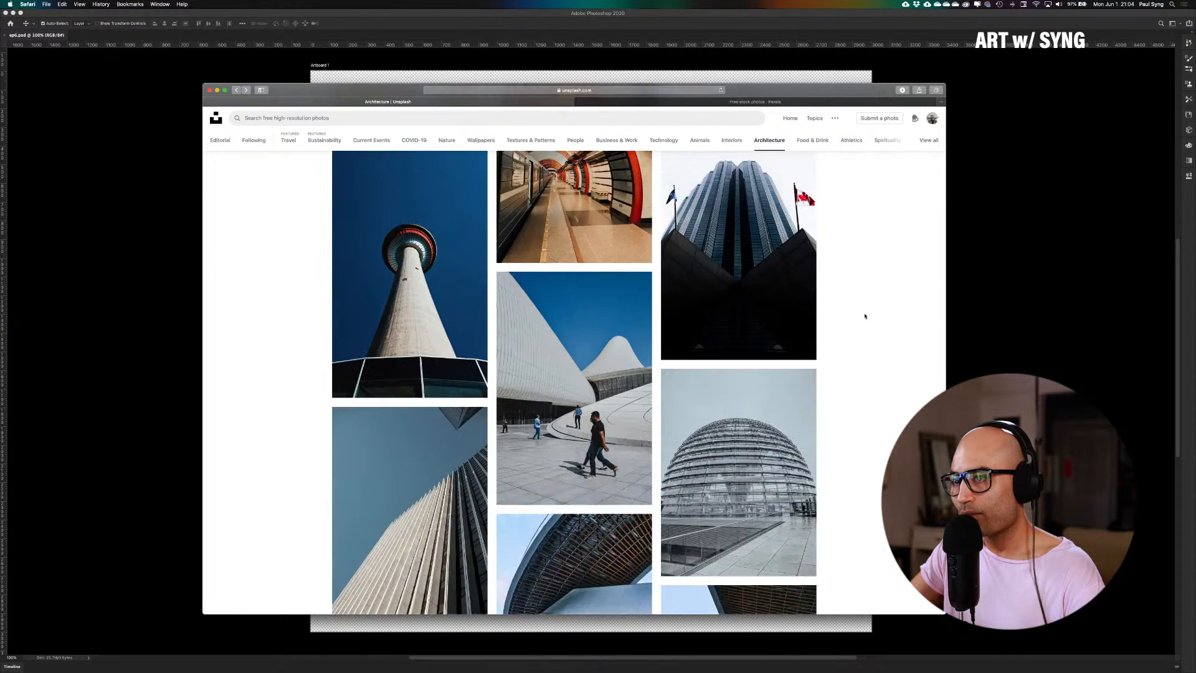
scroll(529, 330, up, 1)
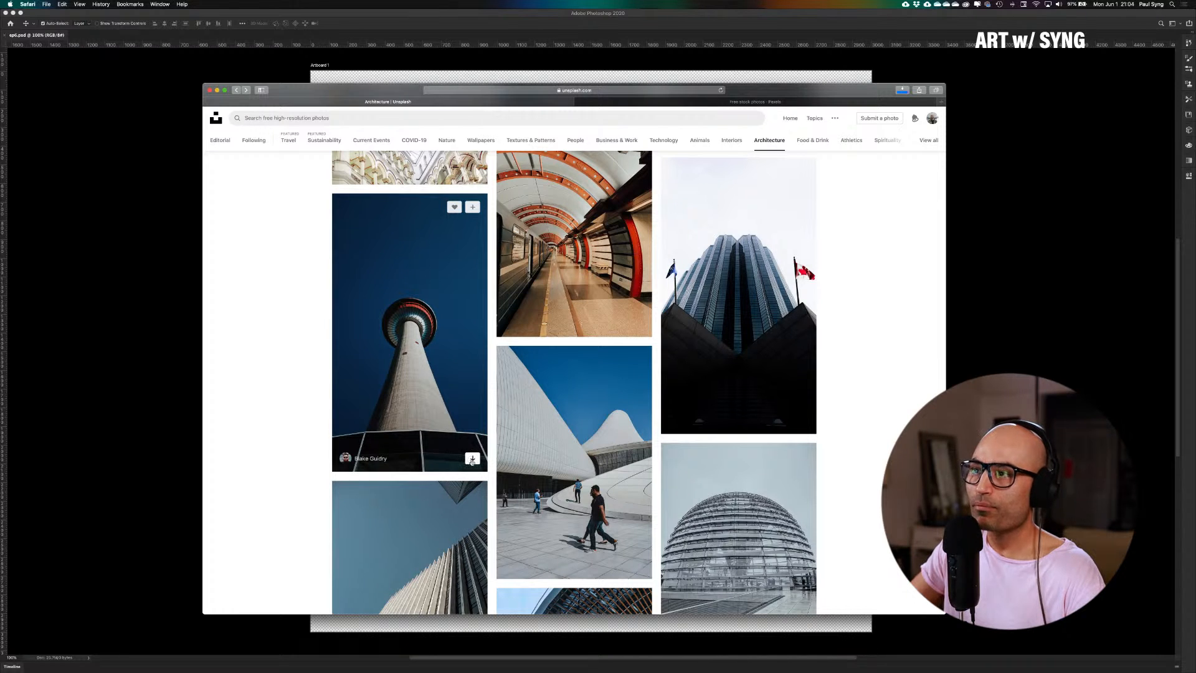
click(471, 461)
click(798, 407)
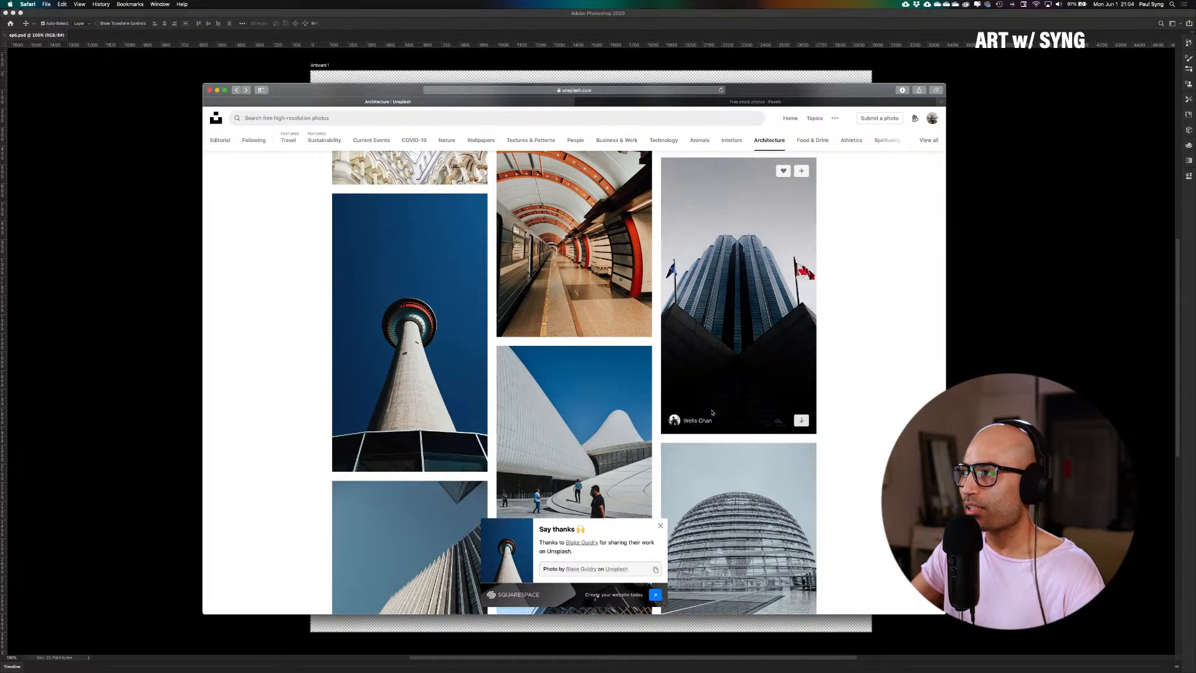
Switch to Photoshop, select the empty artboard, and browse to the episode's Resources folder for an image to place
click(974, 241)
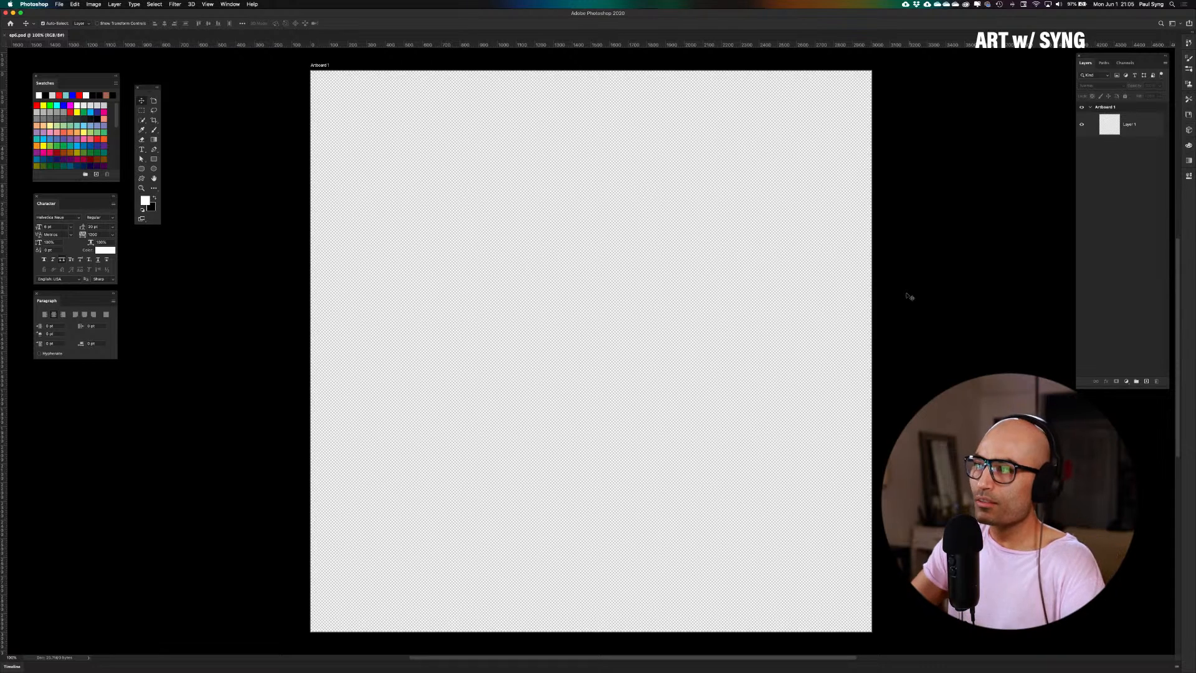
click(596, 290)
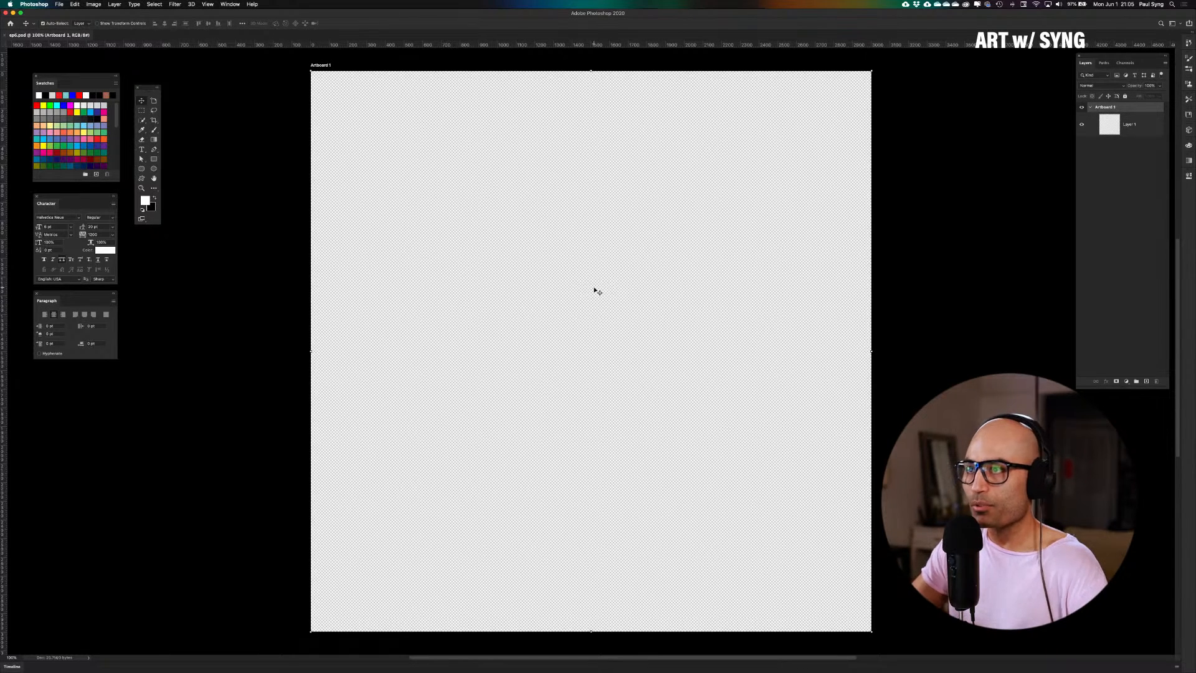
key(super+o)
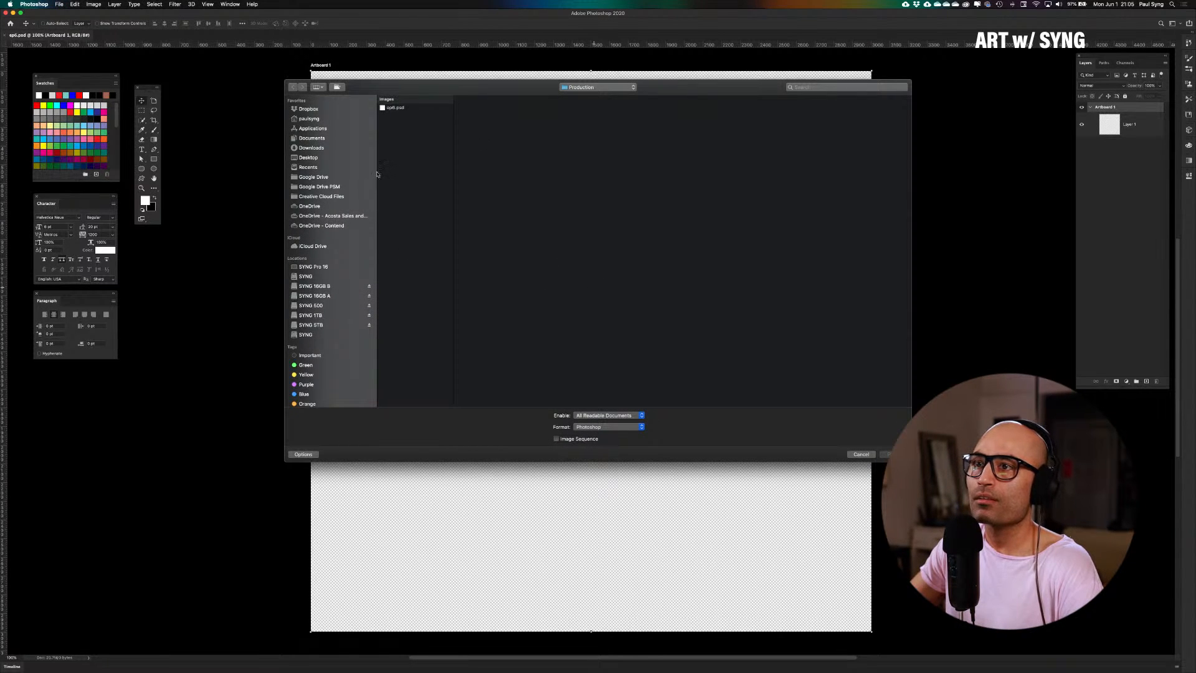
click(613, 87)
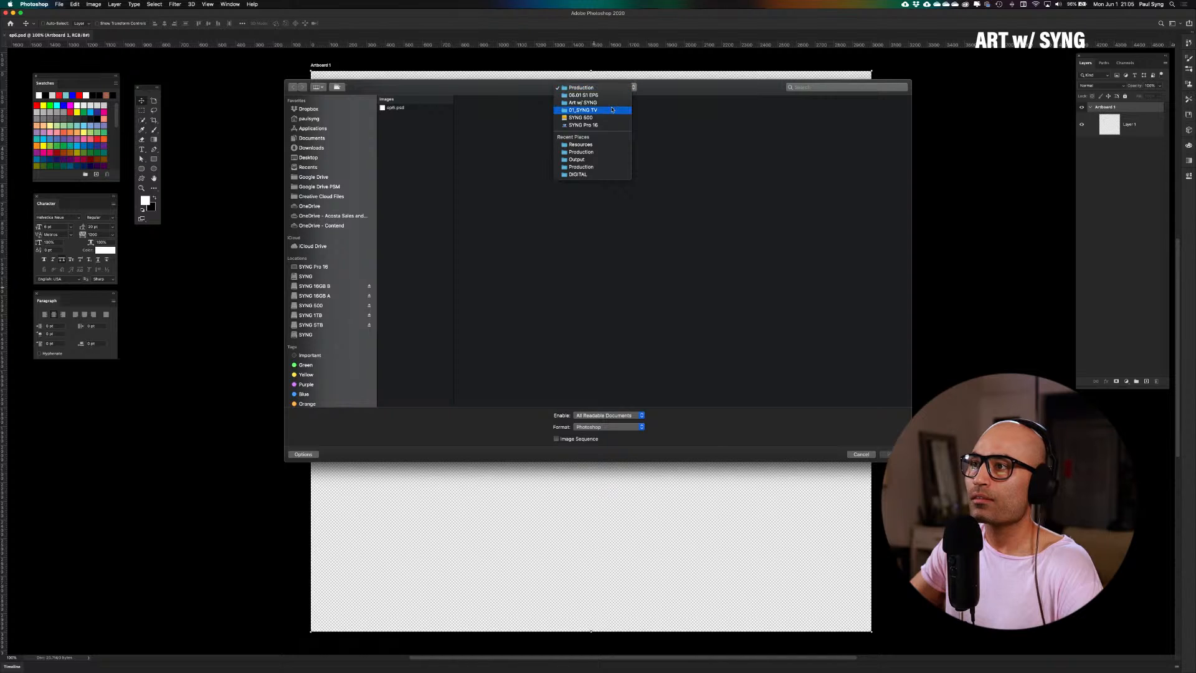
click(611, 98)
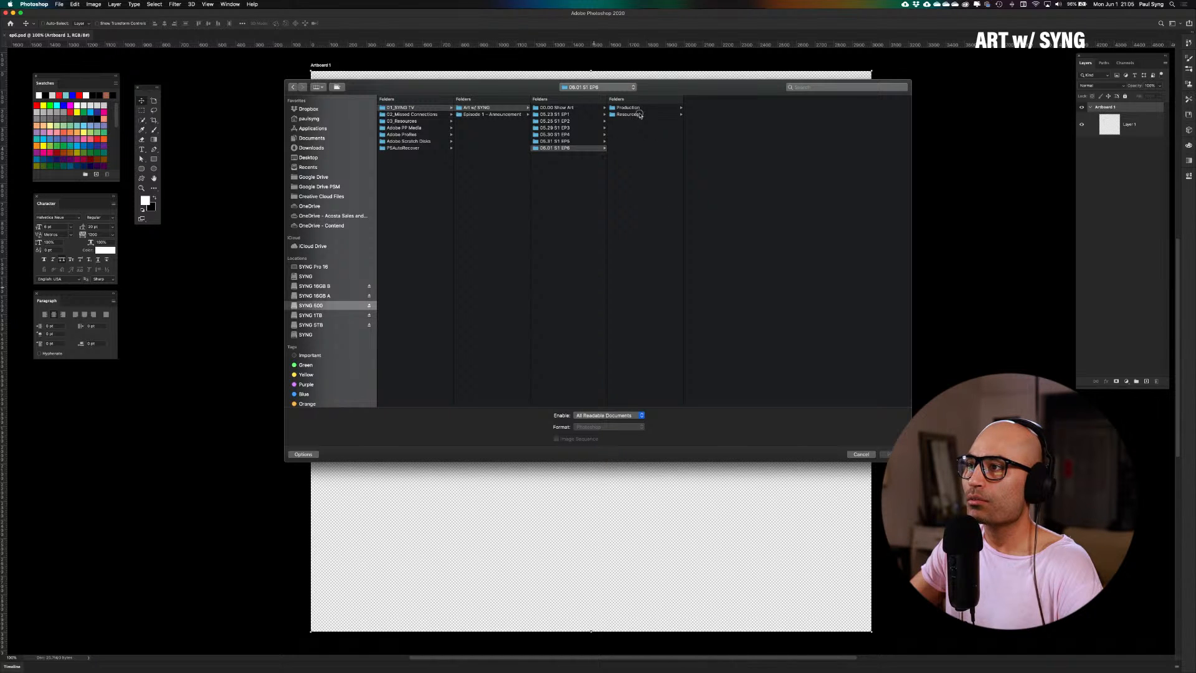
click(659, 115)
key(Right)
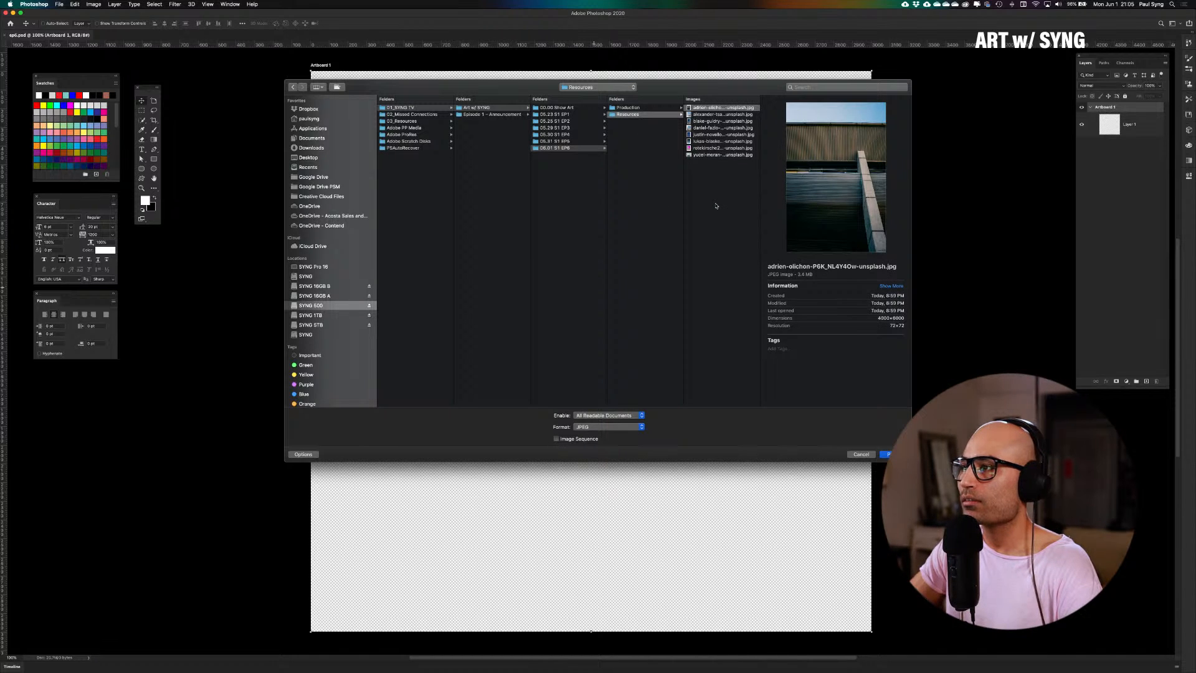
Preview the saved architecture photos in the Resources folder to compare them as a base image for the artwork
key(Down)
key(Up)
key(Down)
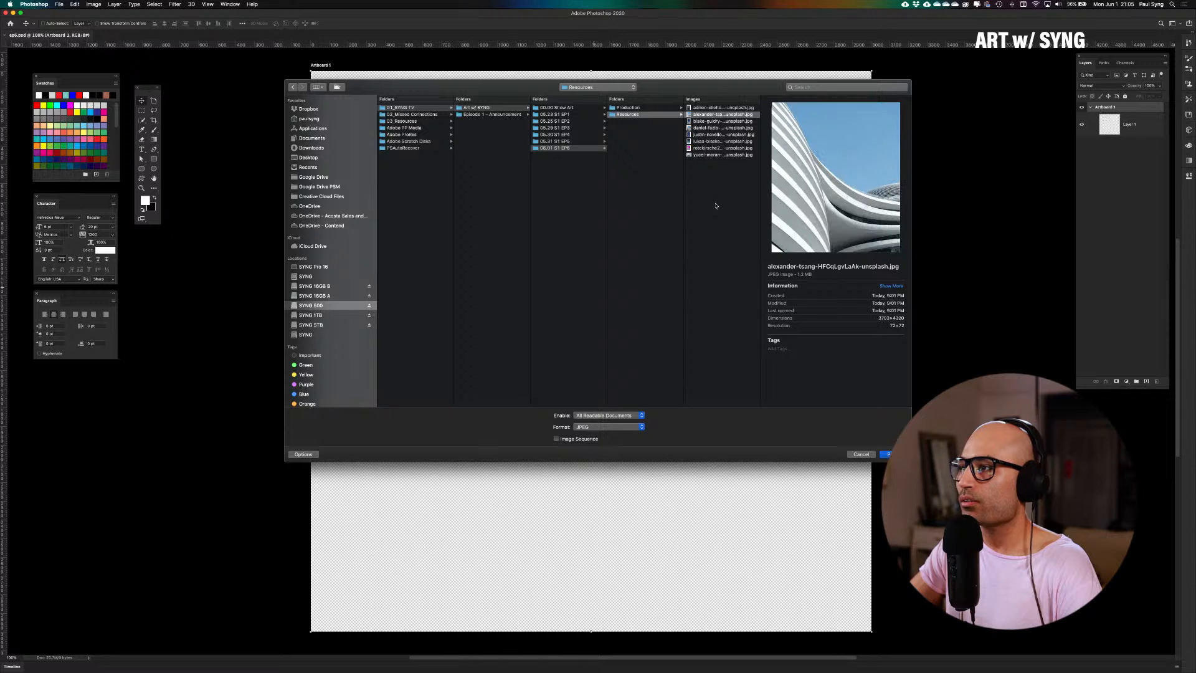
key(Down)
key(Up)
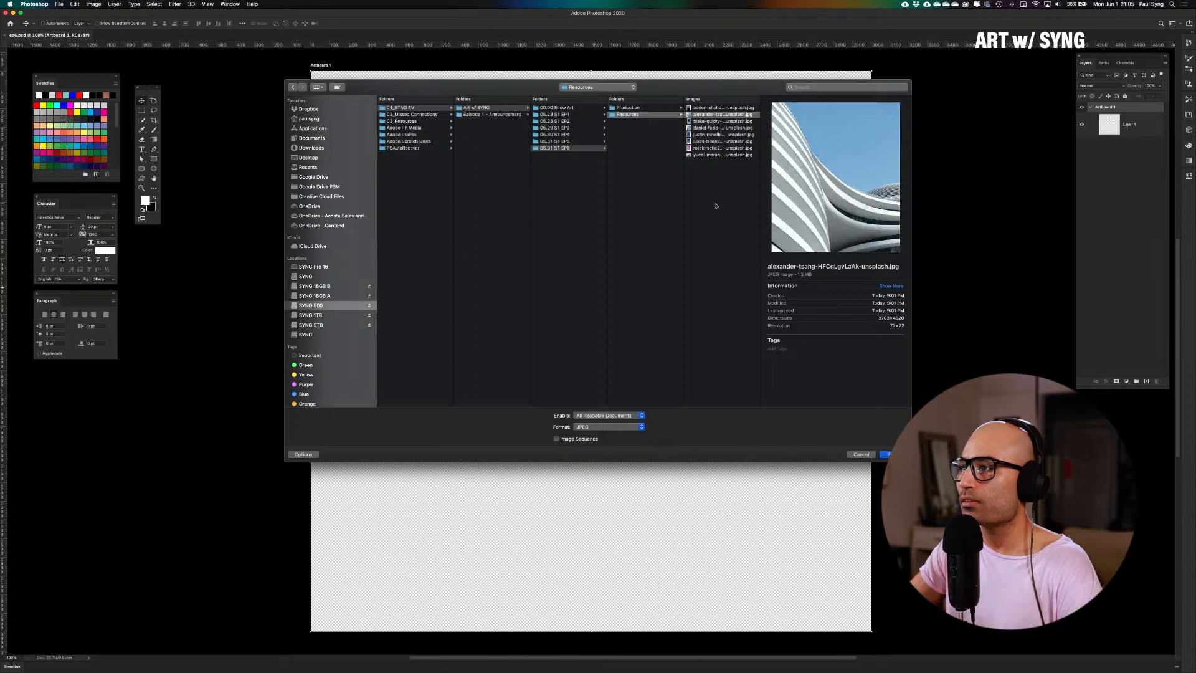
key(Down)
key(Up)
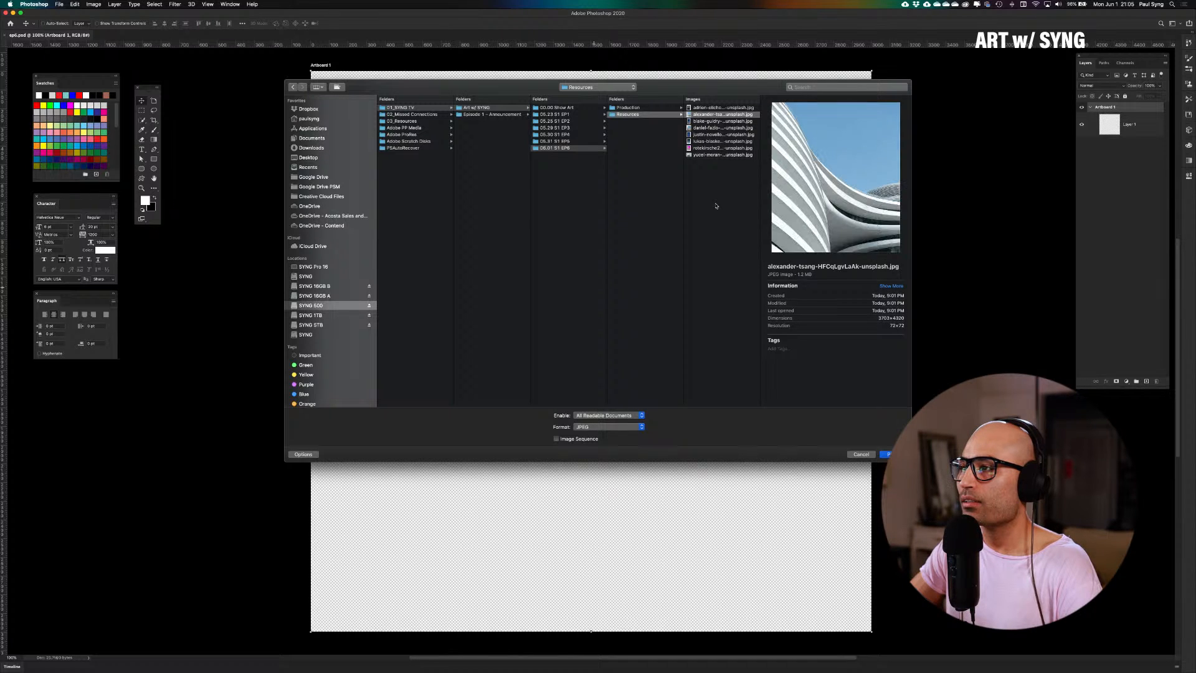
key(Down)
key(Up)
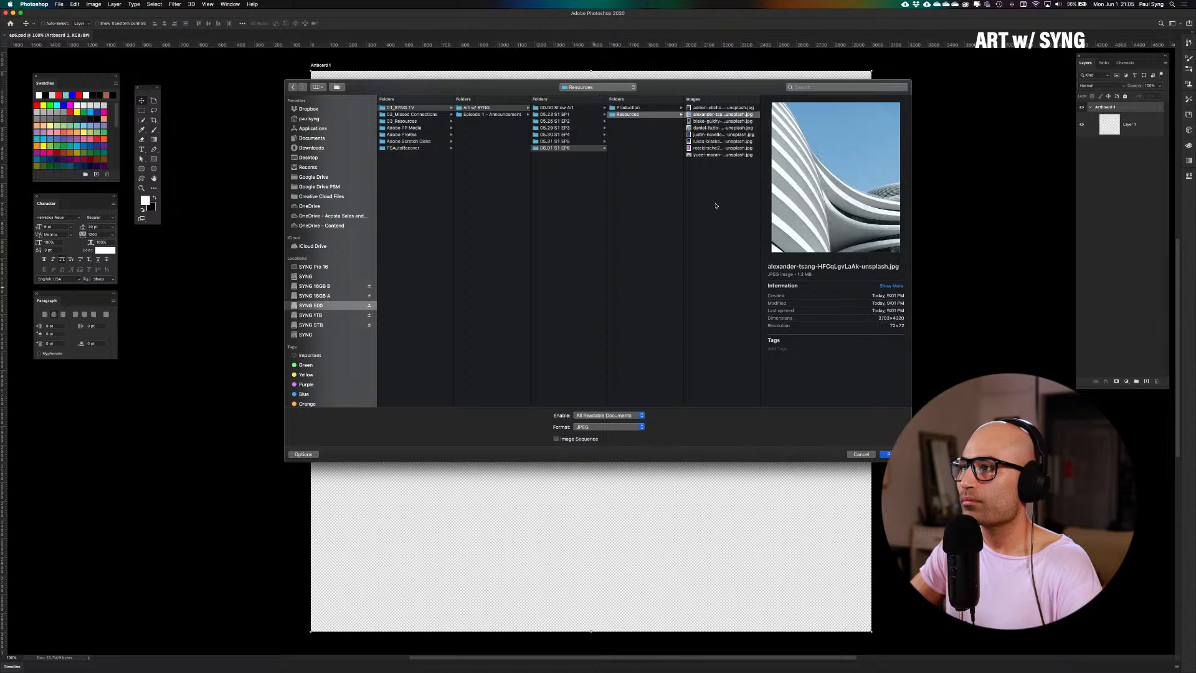
key(Down)
key(Down)
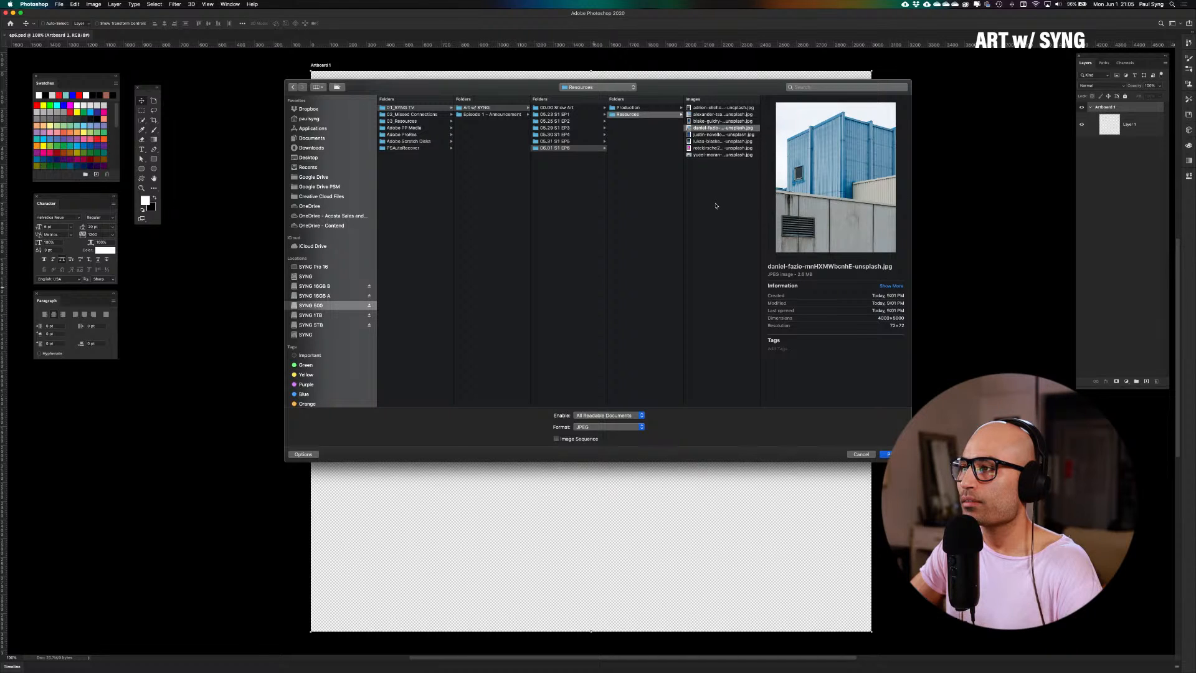
key(Down)
key(Down)
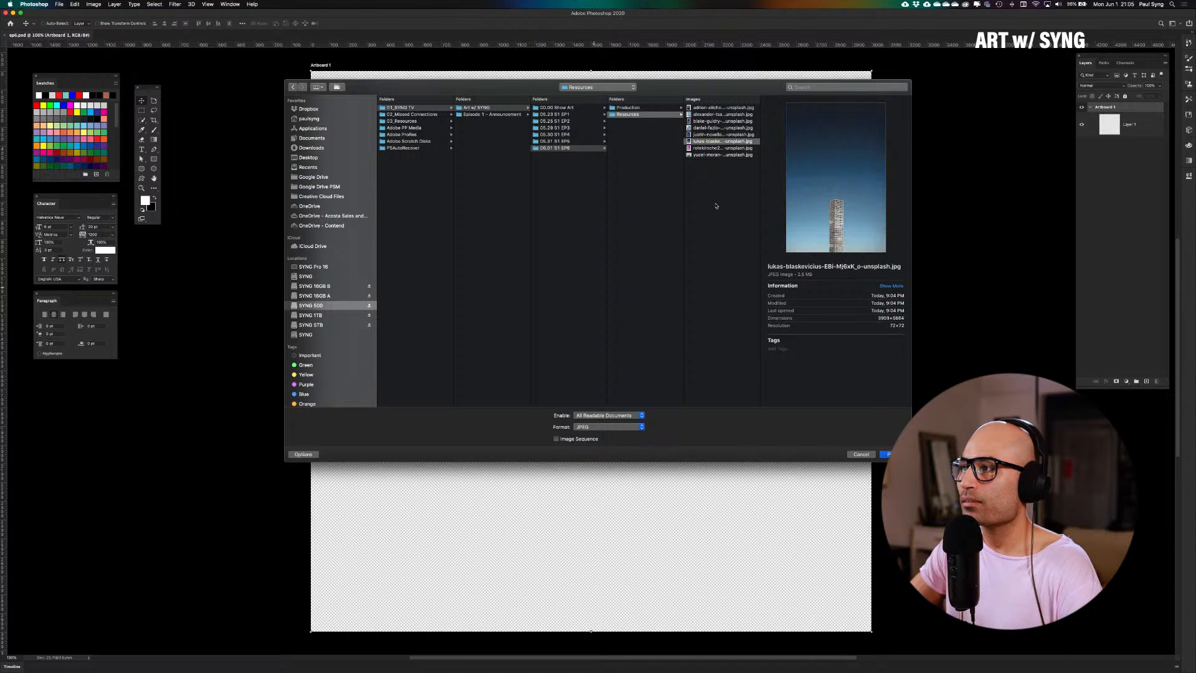
key(Down)
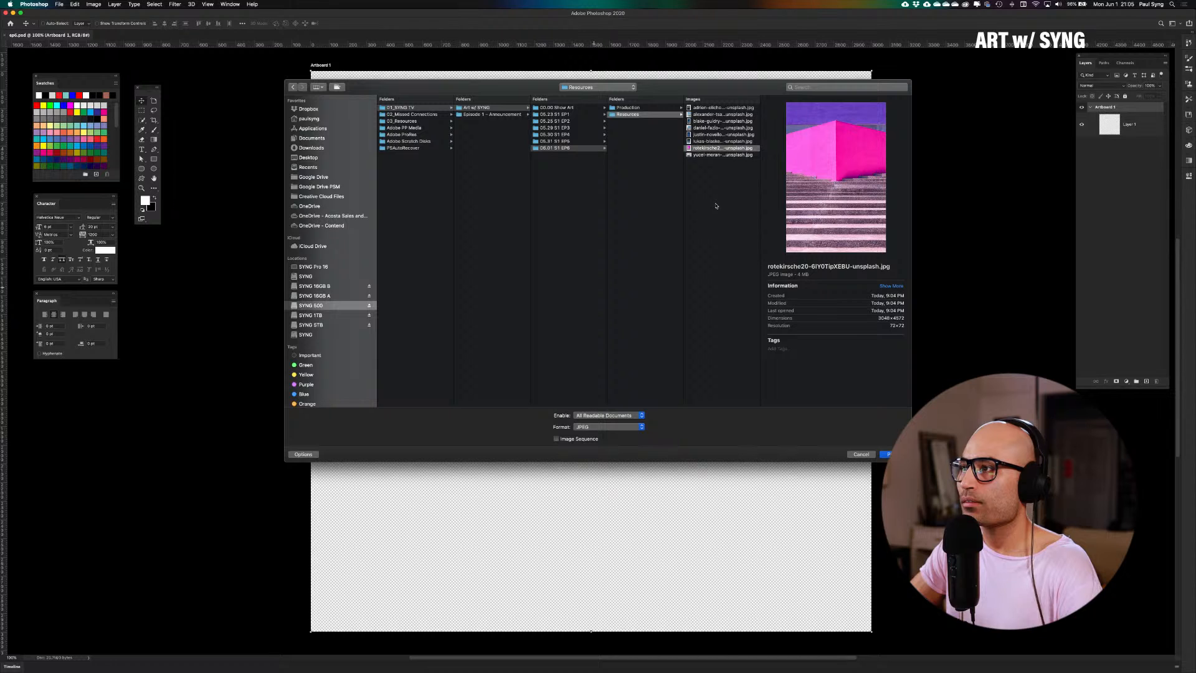
key(Down)
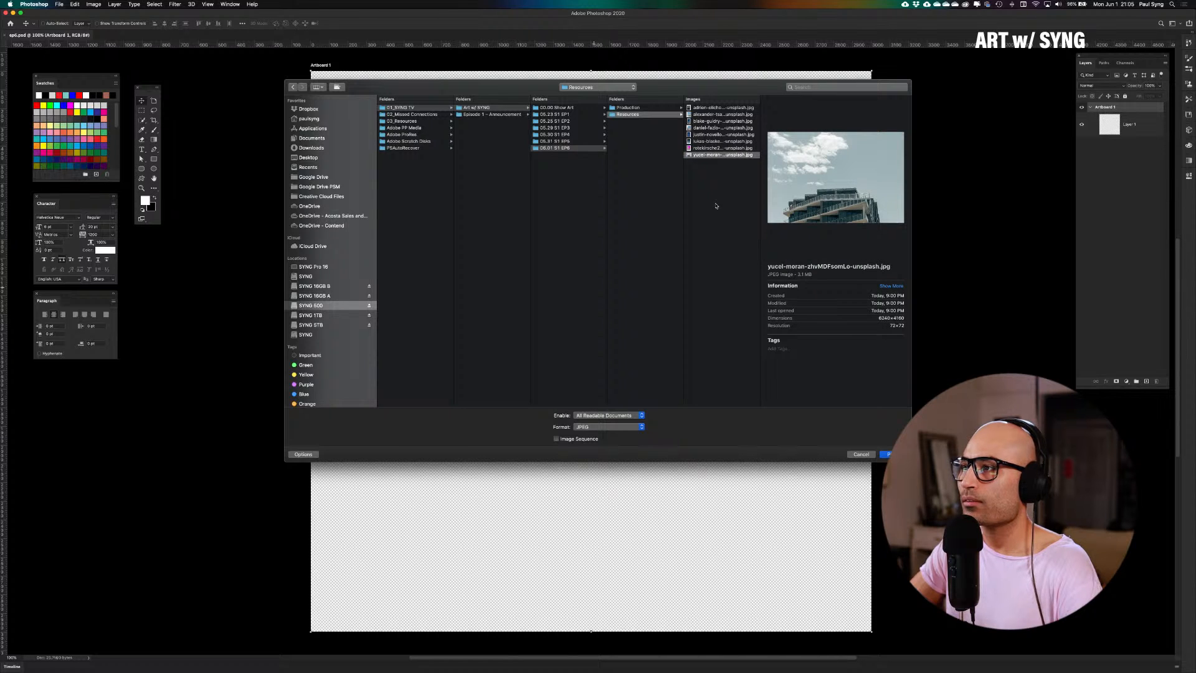
Place the photo of the curved white striped facade against a light blue sky on the artboard
key(Up)
key(Up)
key(Up)
key(Up)
key(Up)
key(Up)
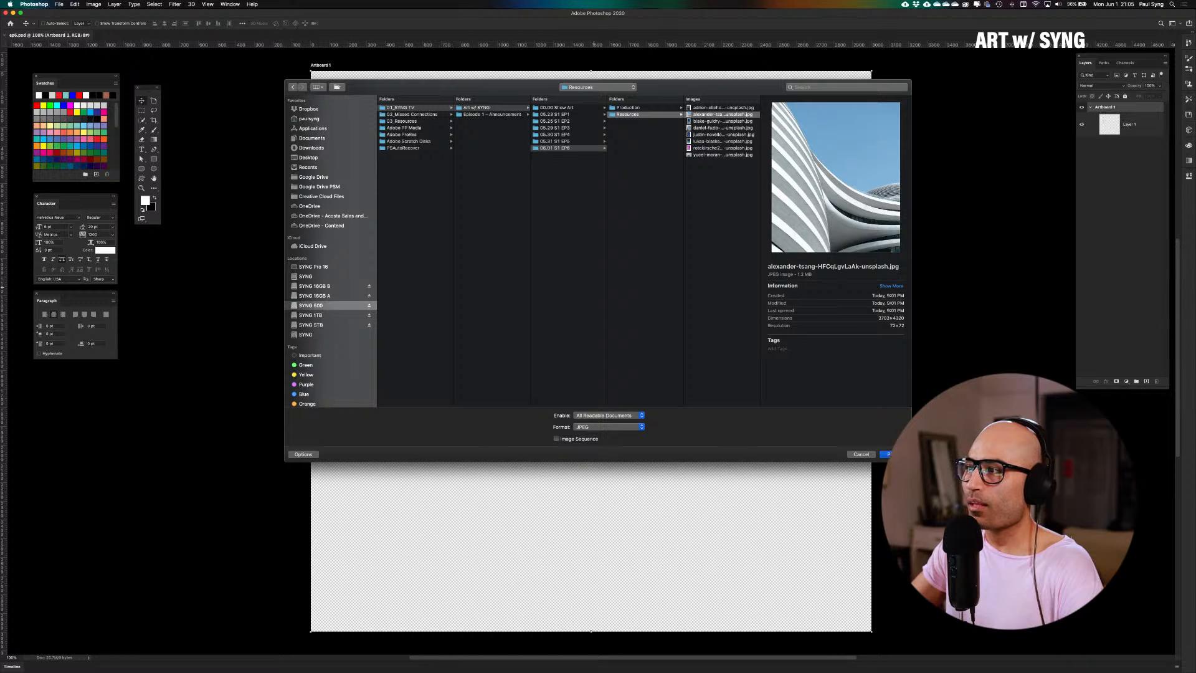
key(Return)
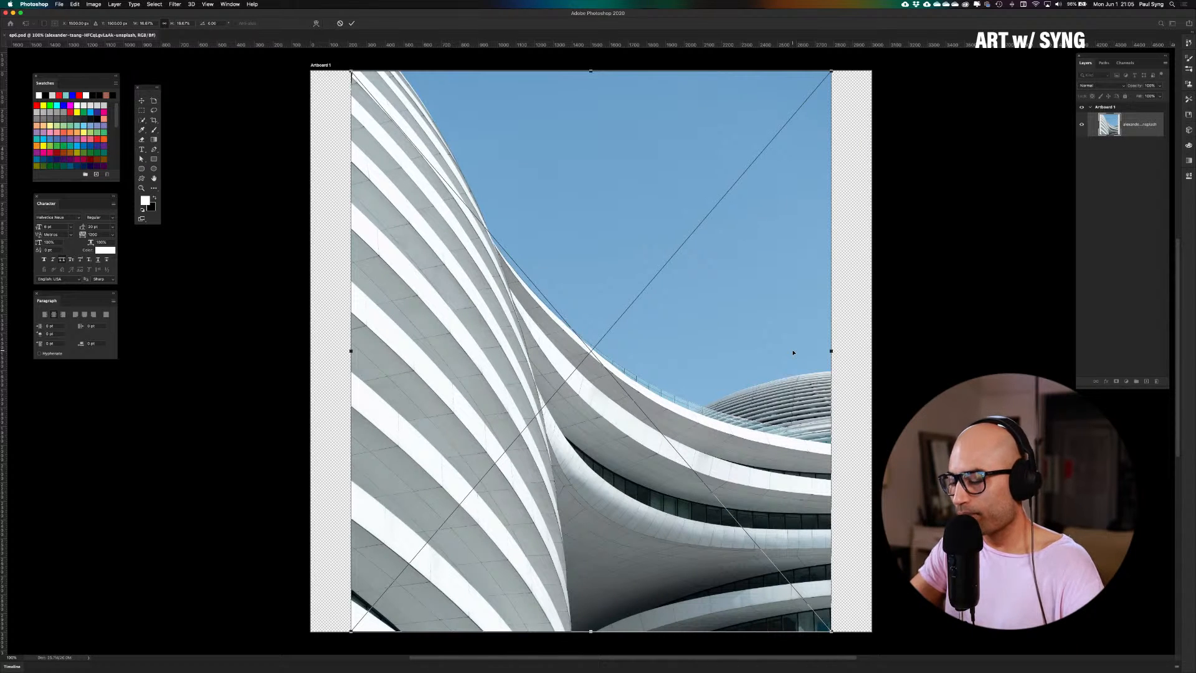
Scale the curved facade photo up proportionally until it covers the full width of the artboard, and deselect its layer
key(super+minus)
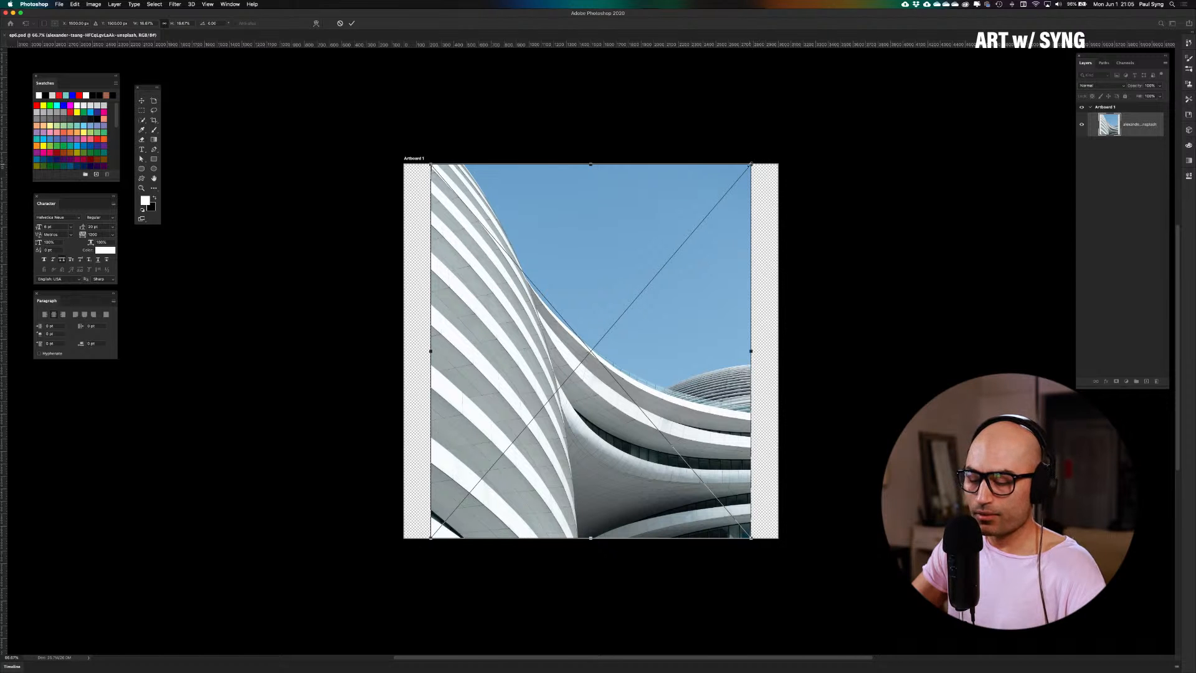
drag(760, 159, 808, 153)
key(Return)
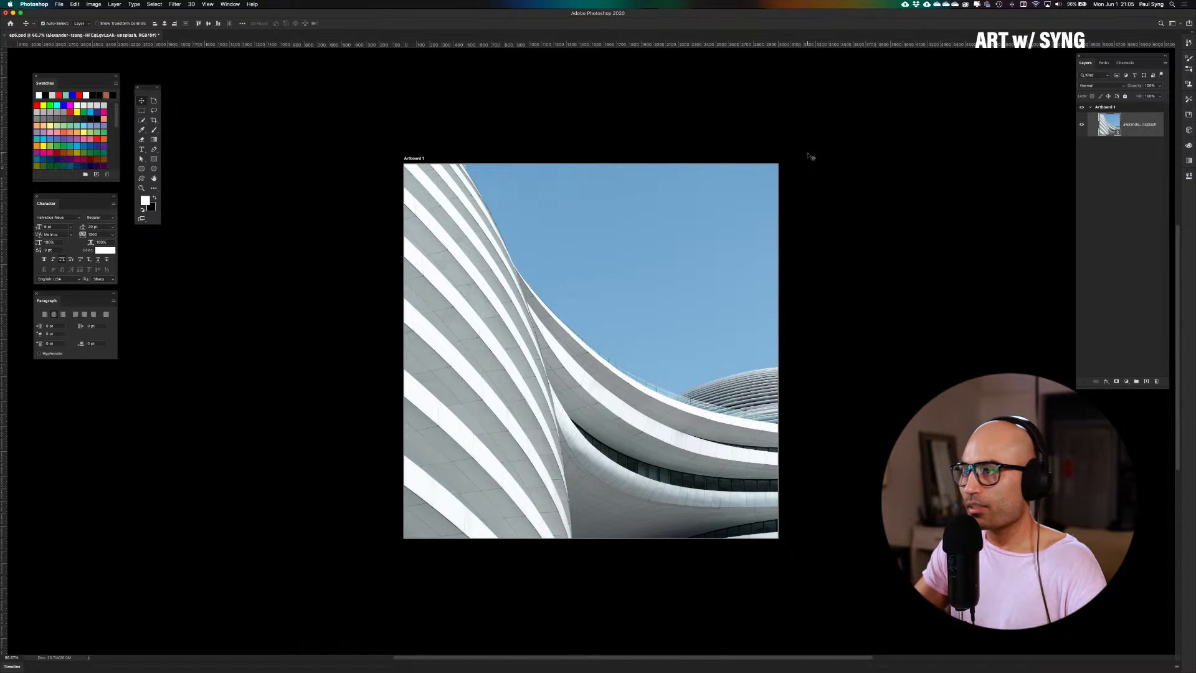
key(super+1)
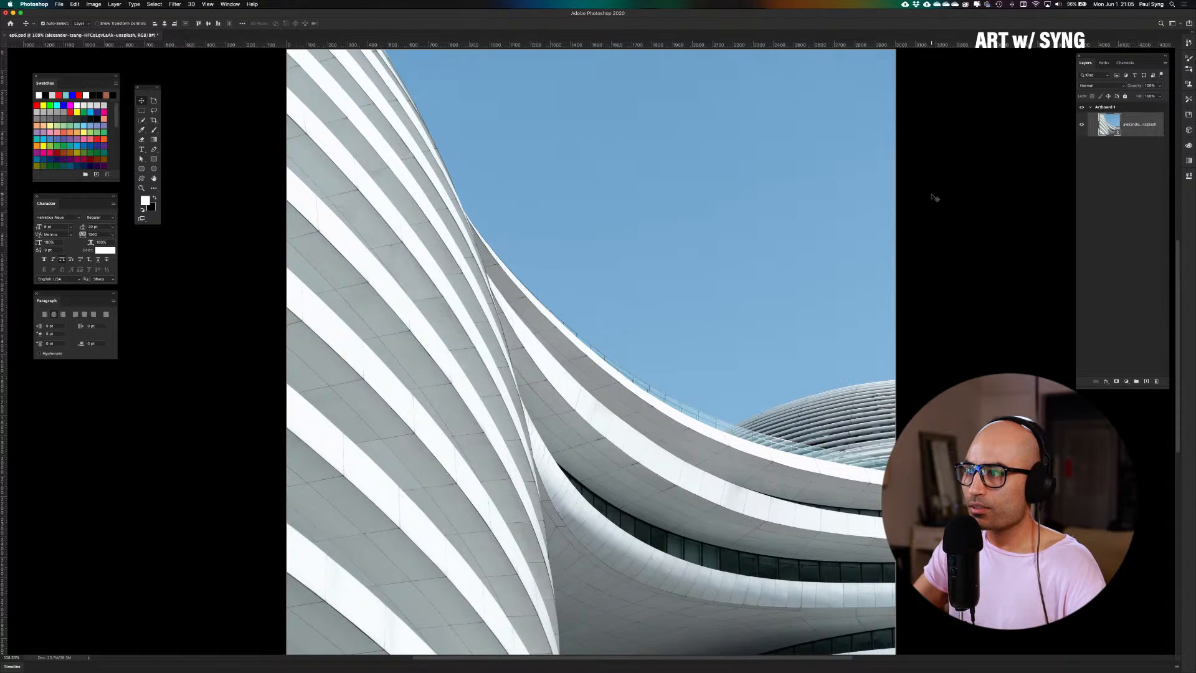
click(932, 196)
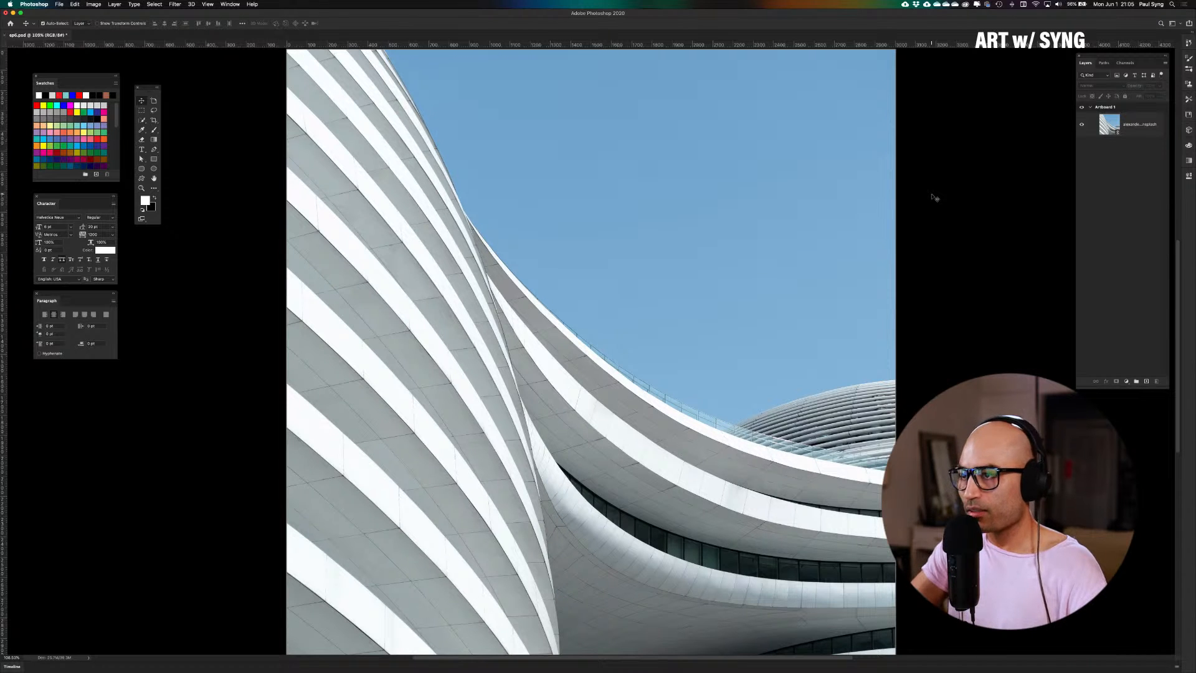
Place the photo of the round-topped concrete tower above the facade and move it to the artboard's upper-right corner
key(super+o)
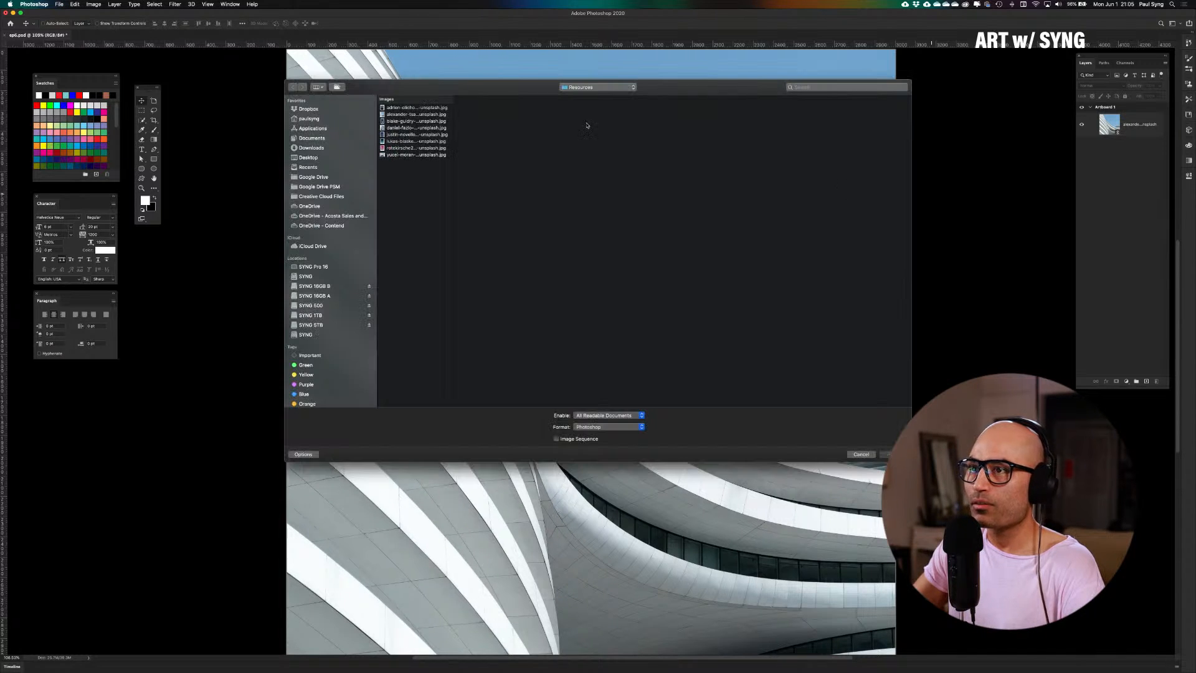
key(Down)
key(Down)
key(Down)
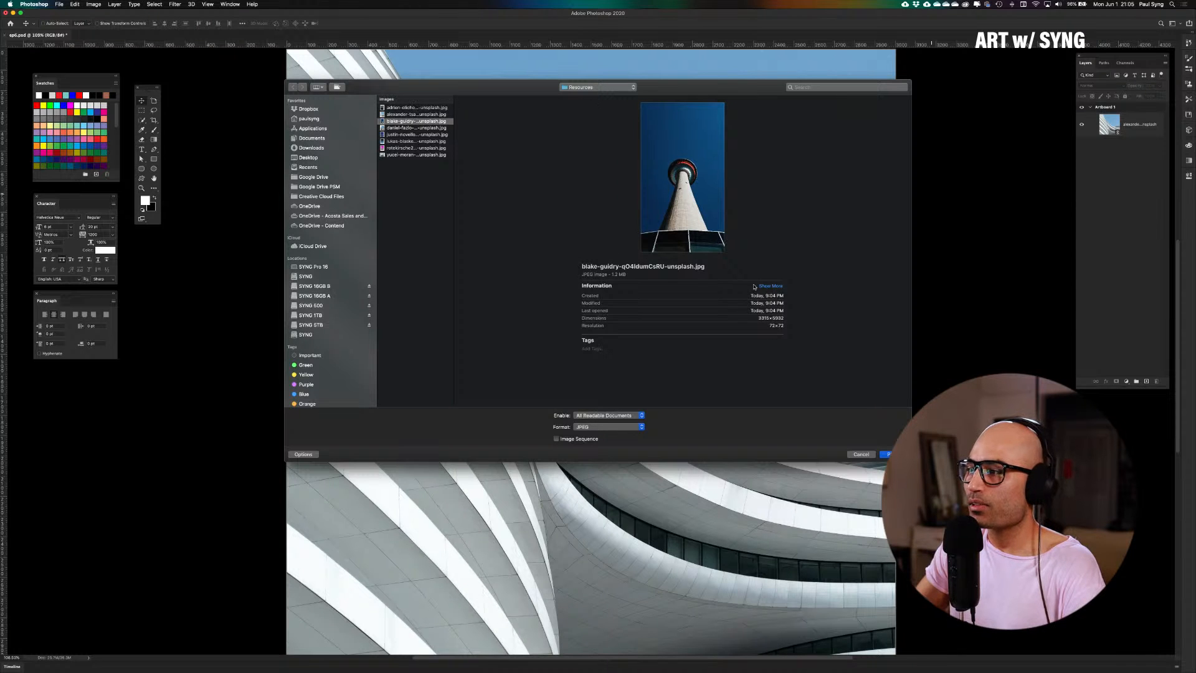
click(887, 451)
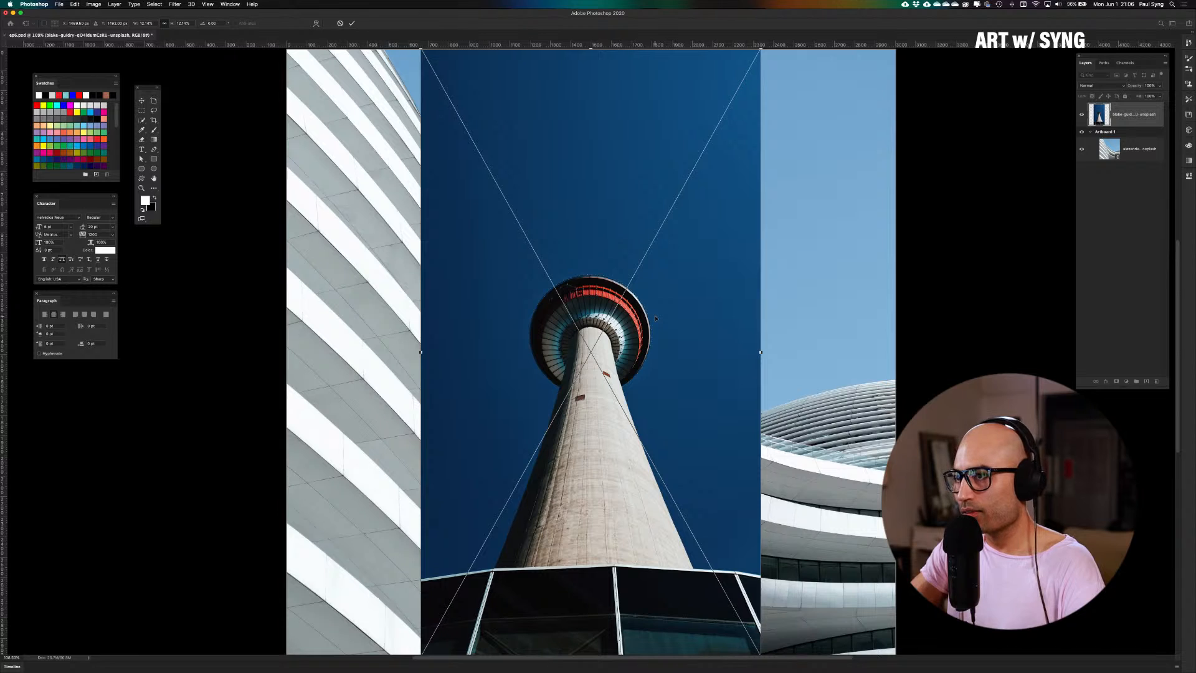
key(super+minus)
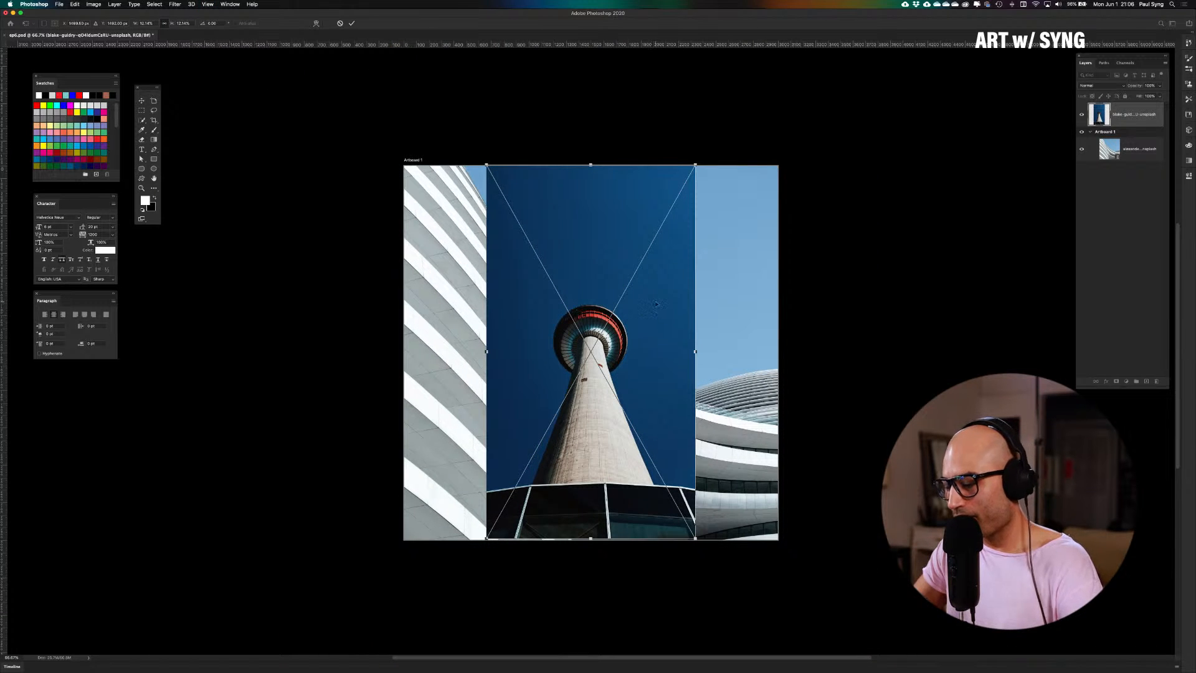
scroll(656, 303, right, 1)
key(Return)
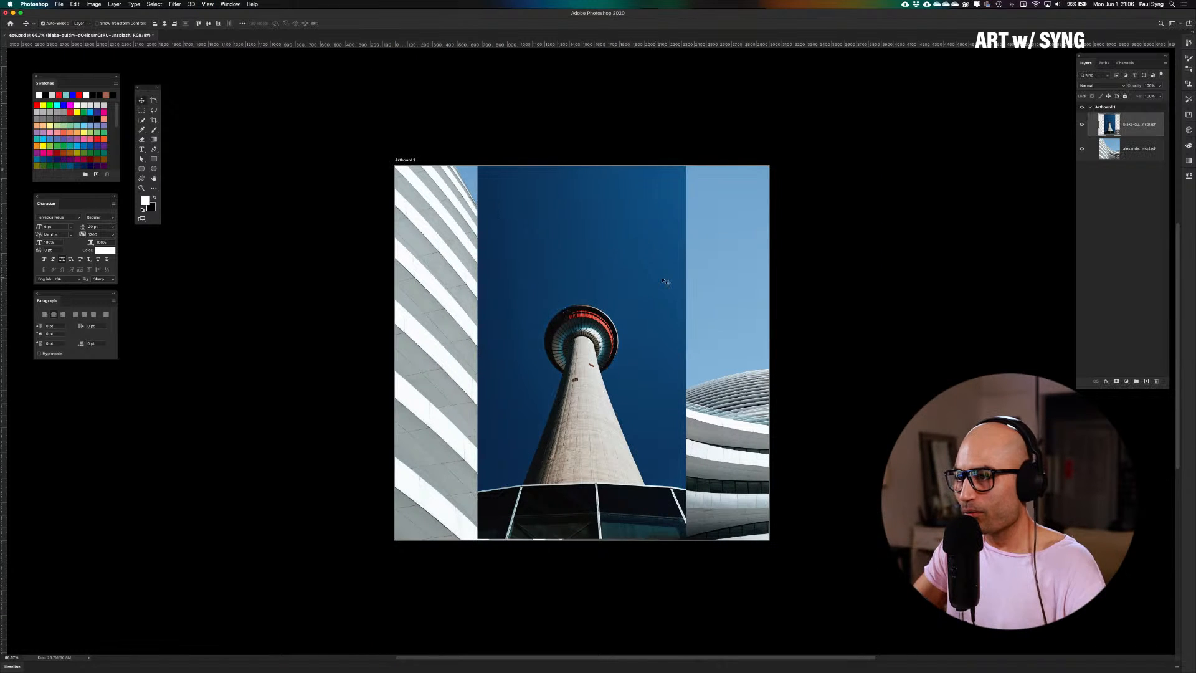
drag(576, 438, 675, 330)
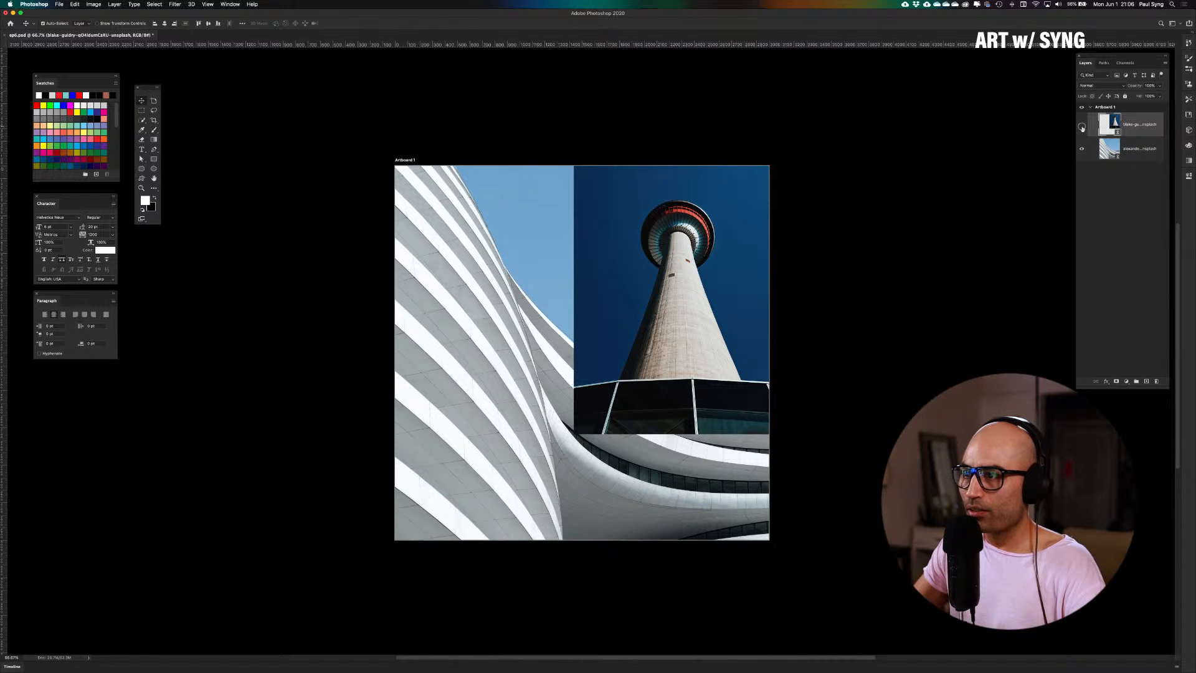
Hide the tower layer and rotate the curved facade photo about 135° clockwise so its sky fills the lower half of the artboard
click(1081, 124)
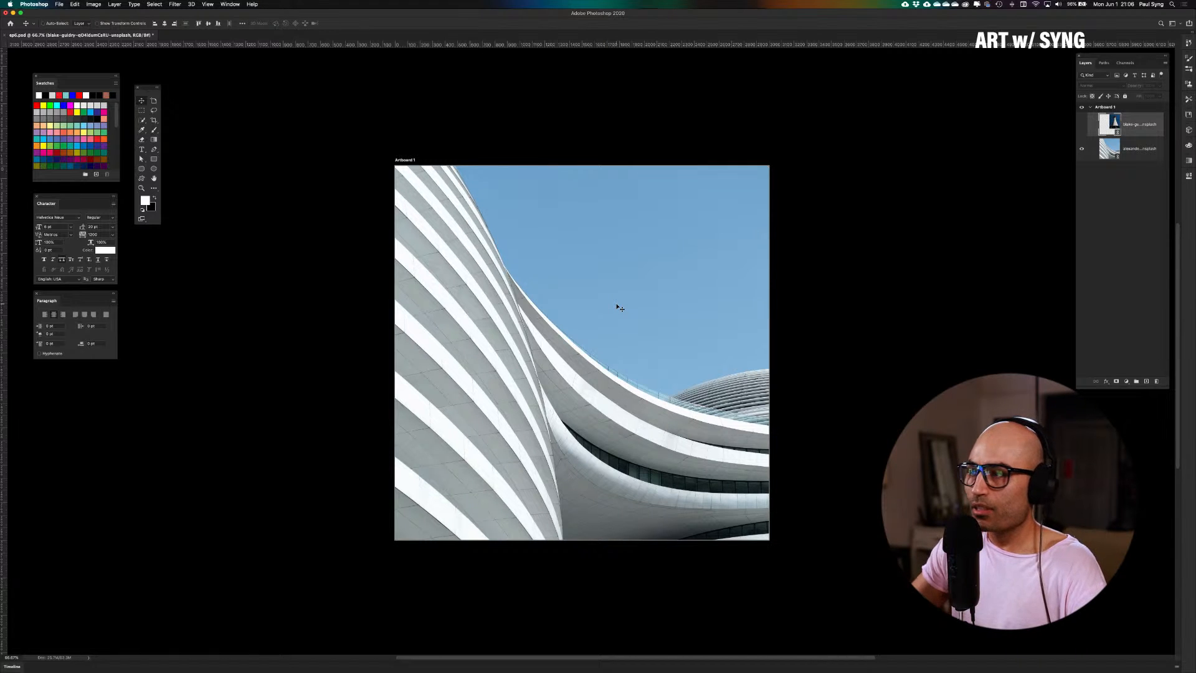
click(1098, 150)
key(super+t)
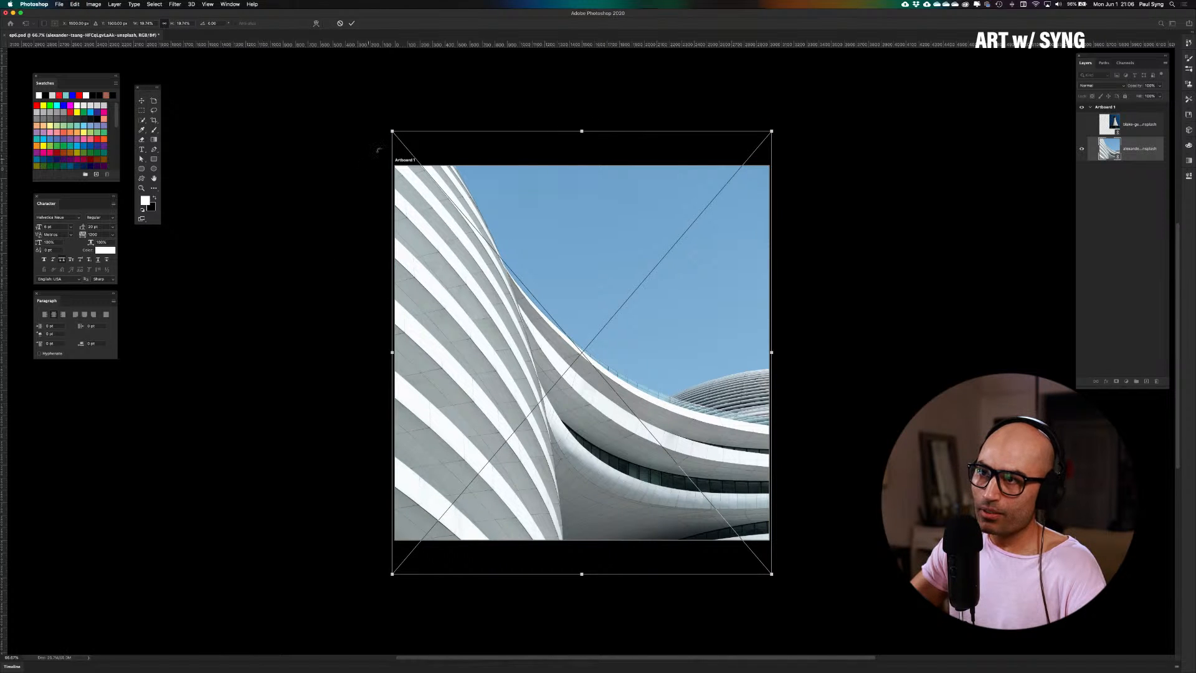
drag(445, 104, 757, 544)
key(super+z)
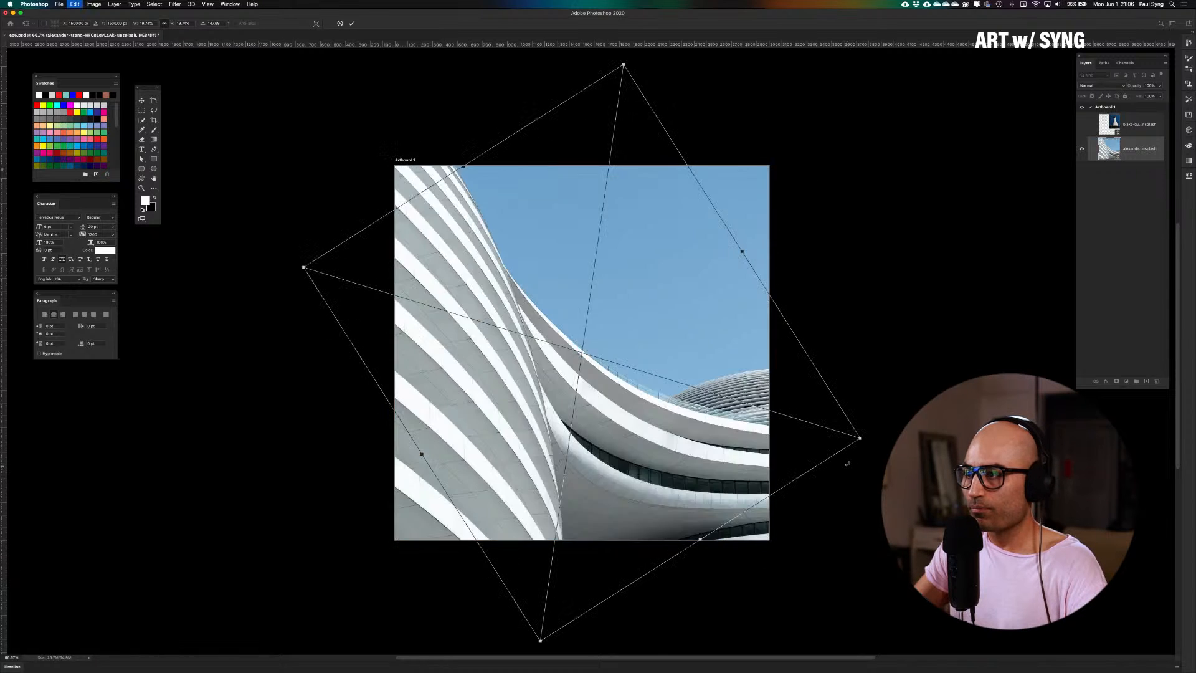
key(super+z)
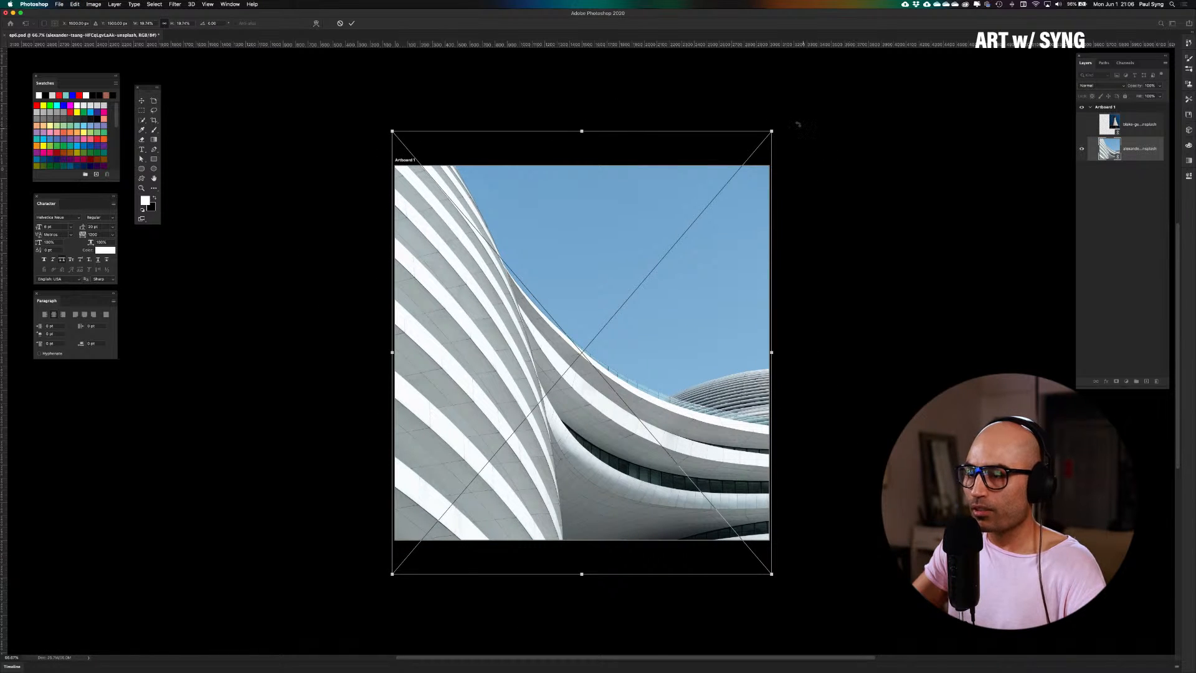
drag(800, 120, 578, 530)
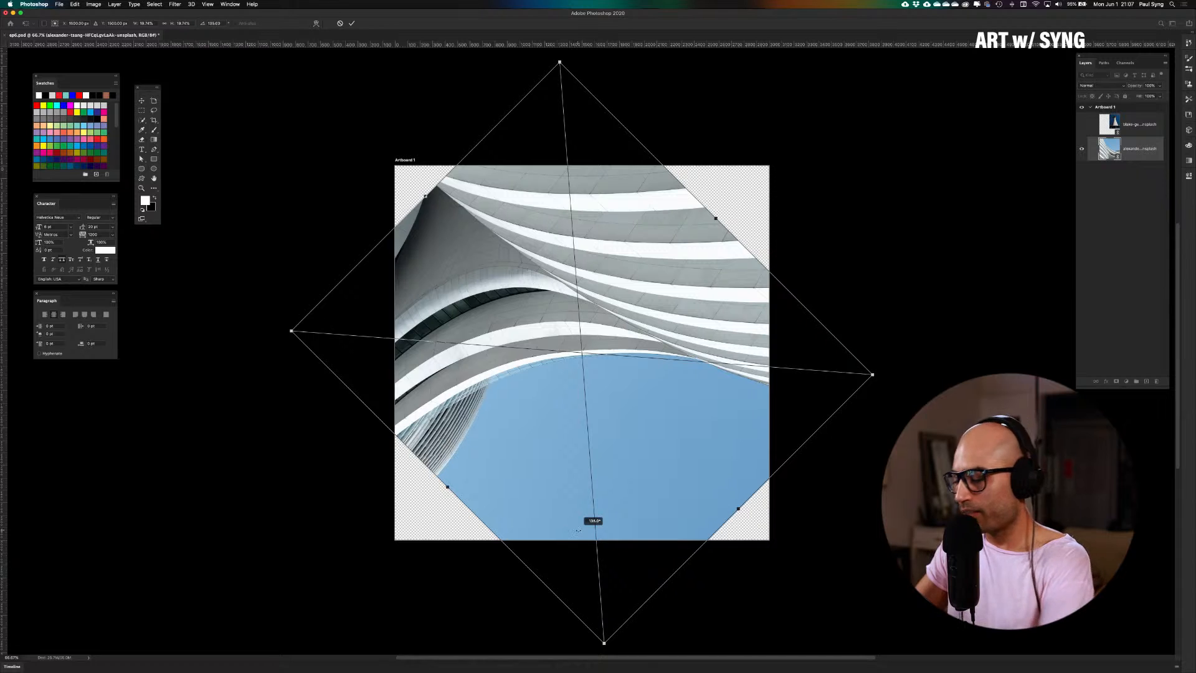
key(Return)
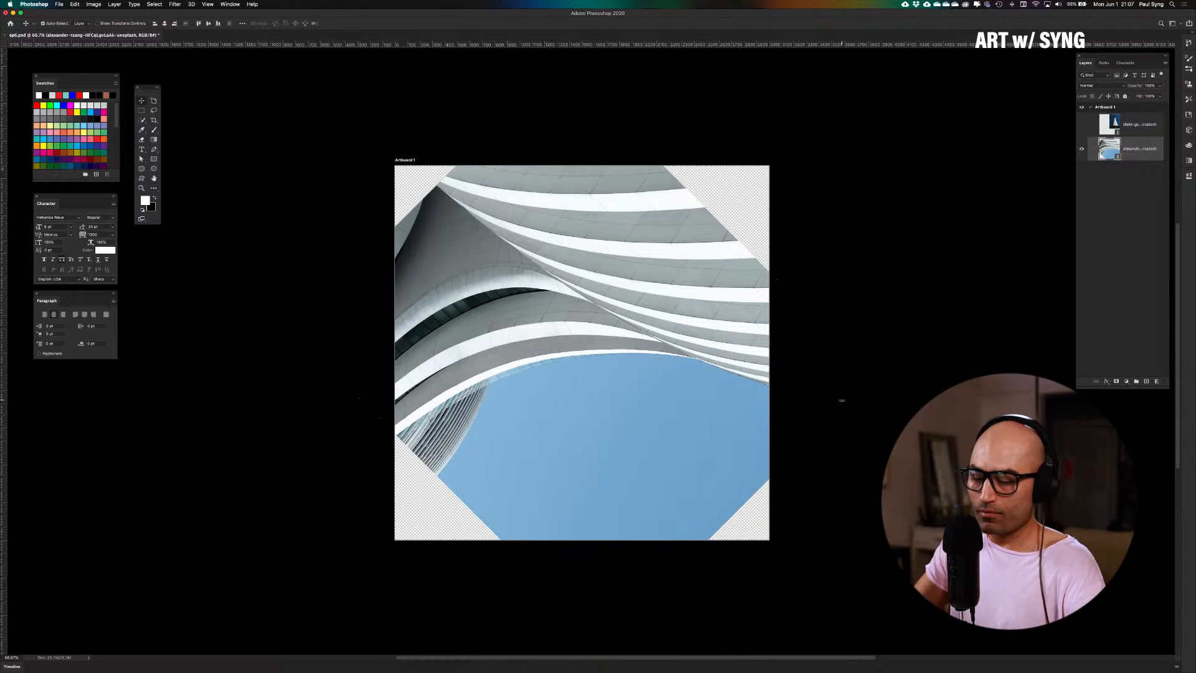
Scale the rotated facade photo up proportionally and move it upward so the striped curves span the artboard's top edge
key(super+t)
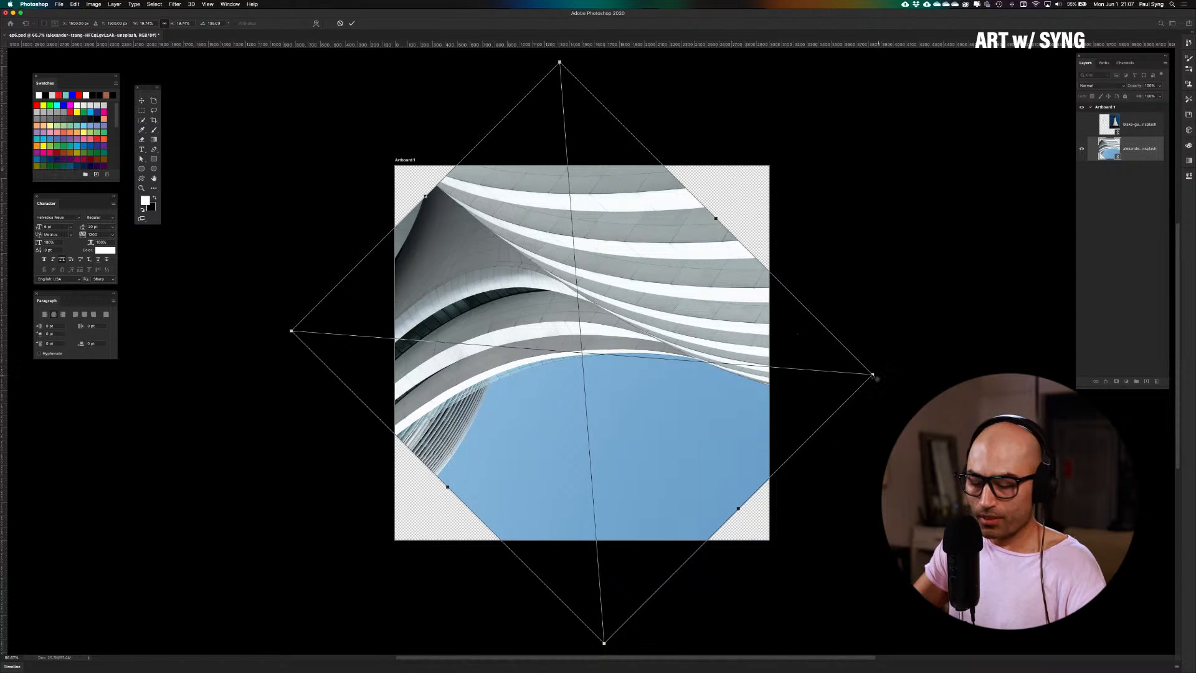
drag(872, 374, 920, 377)
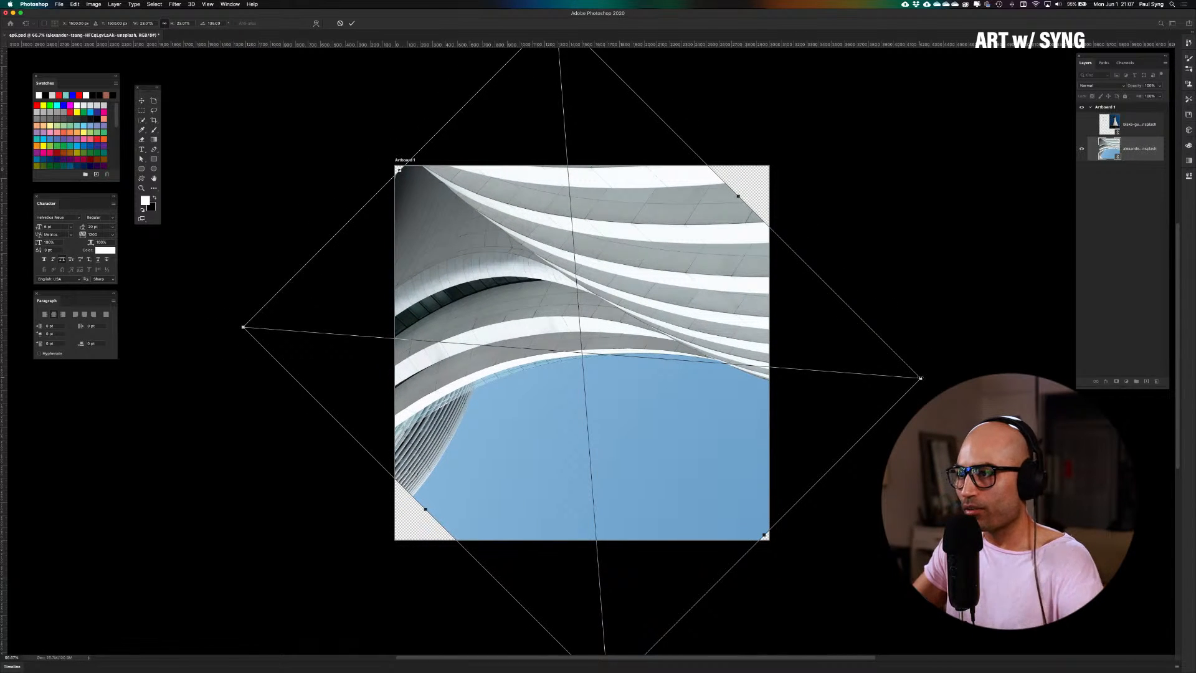
key(Return)
drag(642, 268, 666, 209)
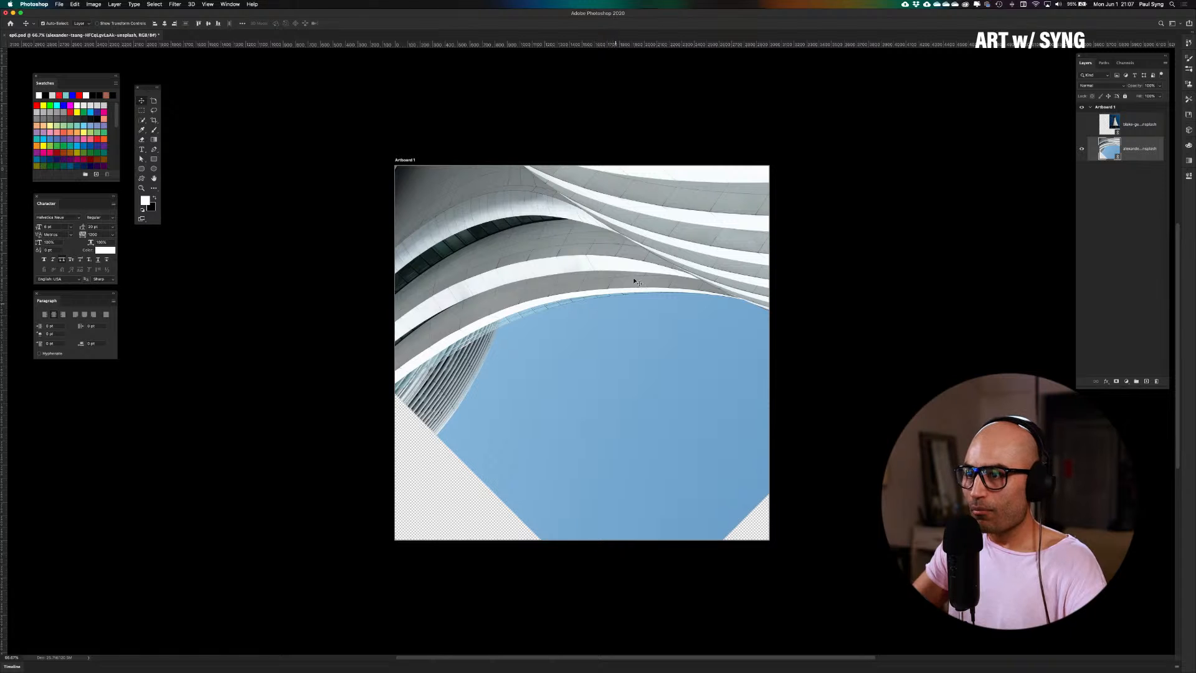
drag(560, 278, 598, 249)
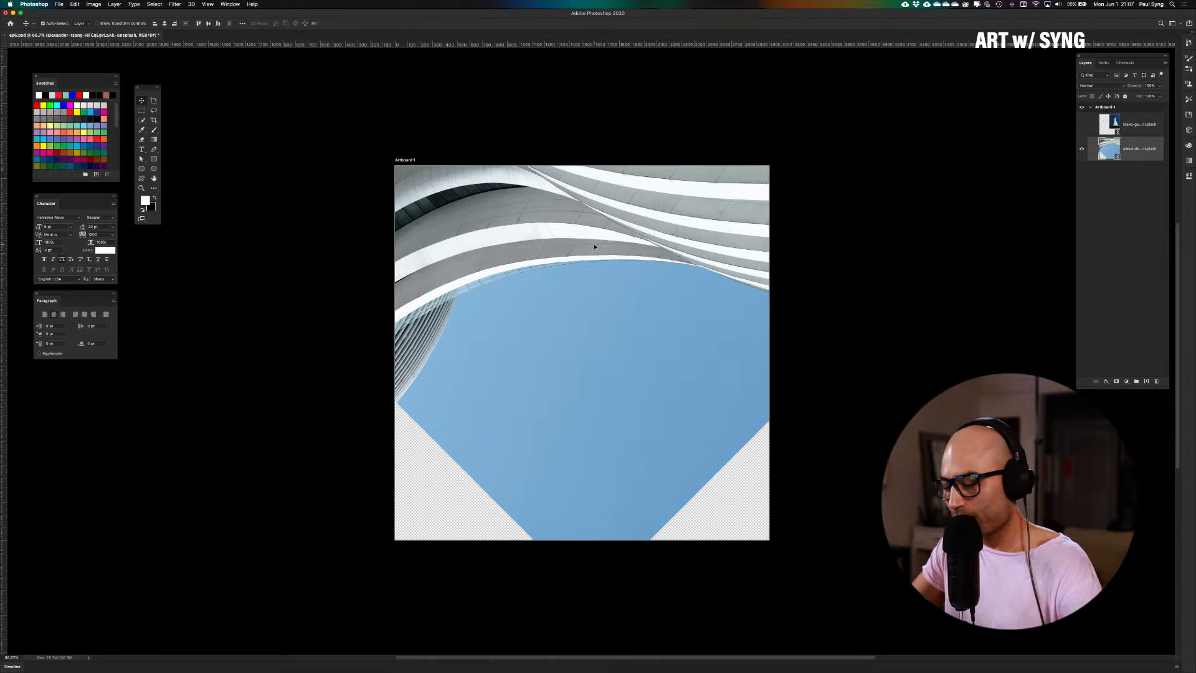
Rotate the facade photo slightly further to about 142° and shift it slightly down on the artboard
key(super+t)
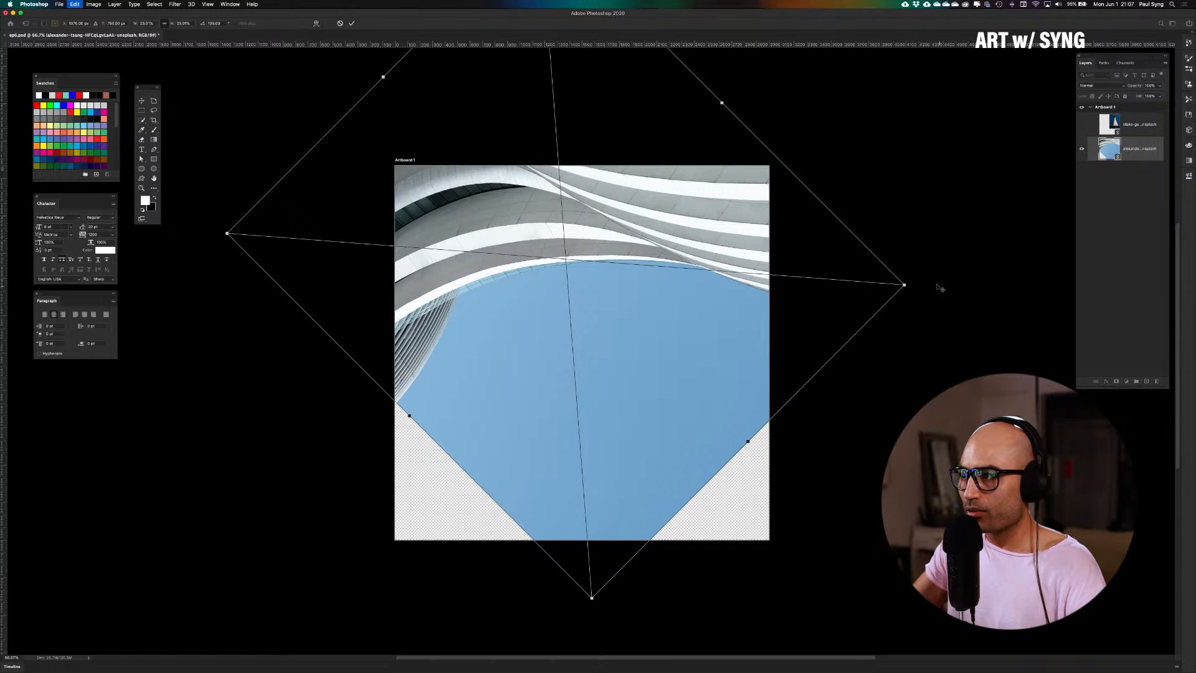
drag(937, 288, 926, 319)
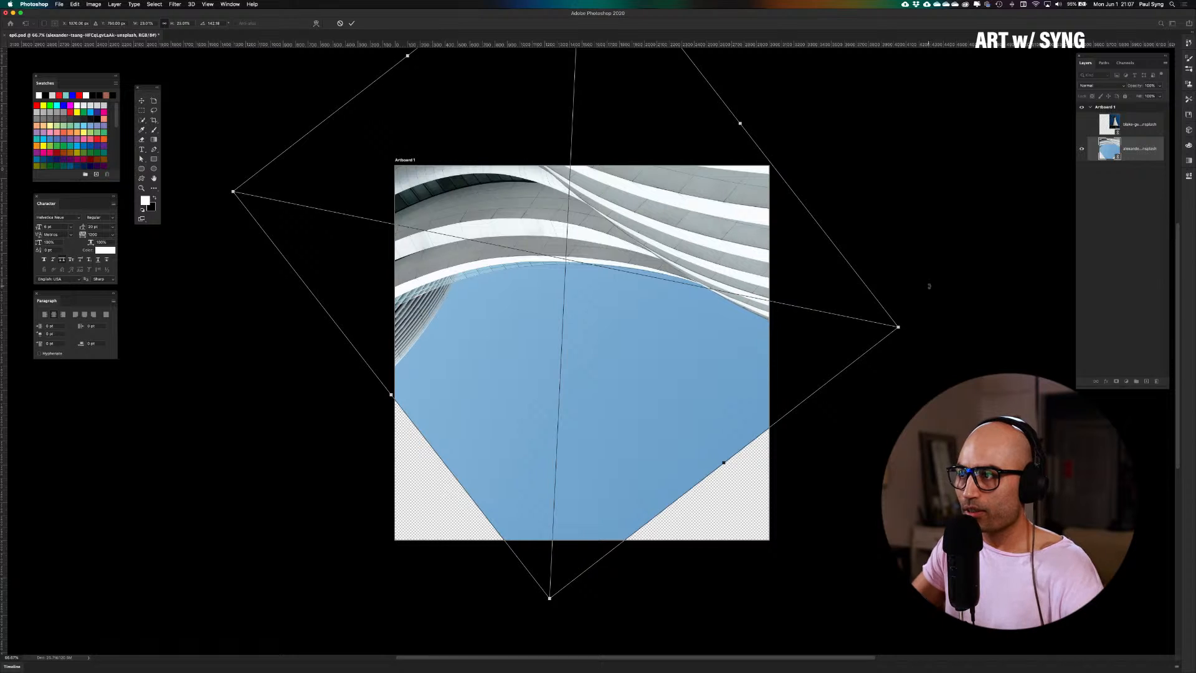
key(Return)
drag(708, 211, 718, 238)
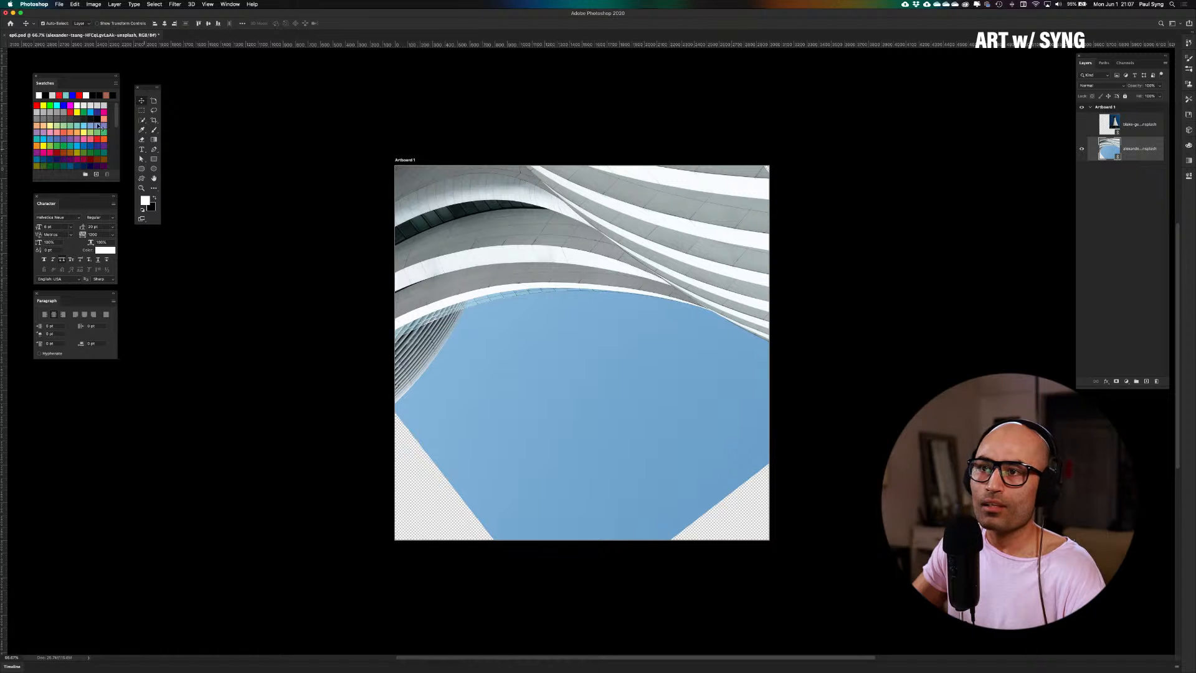
Select the blue sky area beneath the curved facade with the Quick Selection tool
click(144, 121)
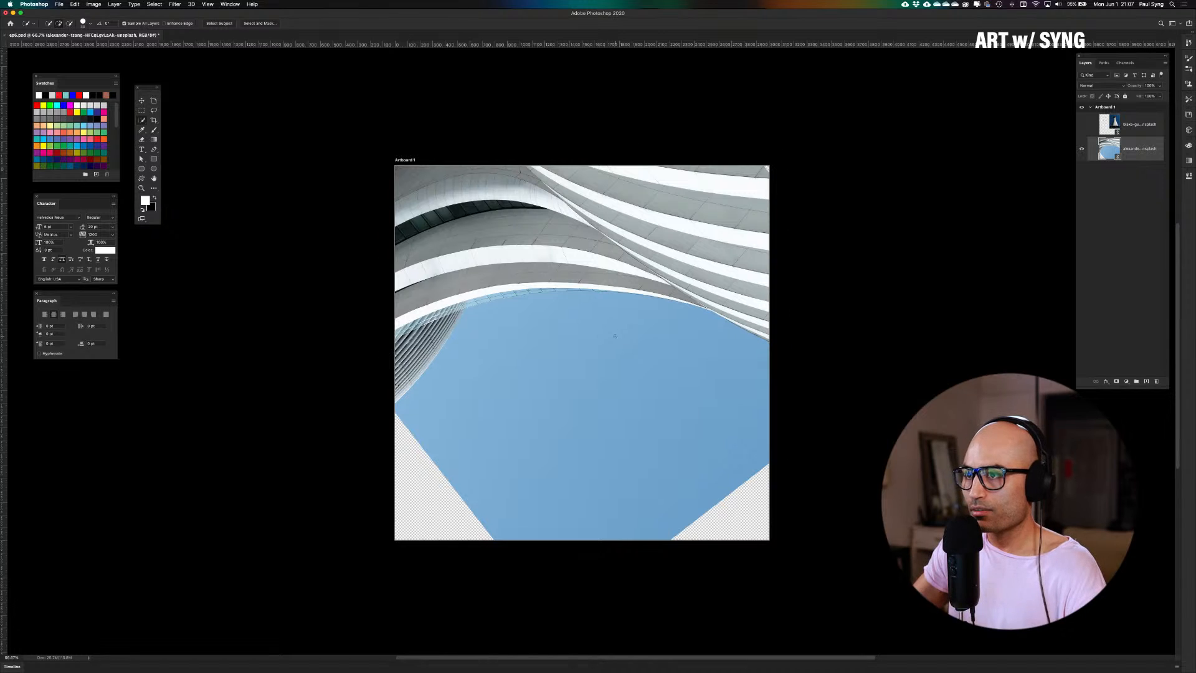
key(super+plus)
key(super+plus)
key(super+minus)
key(super+minus)
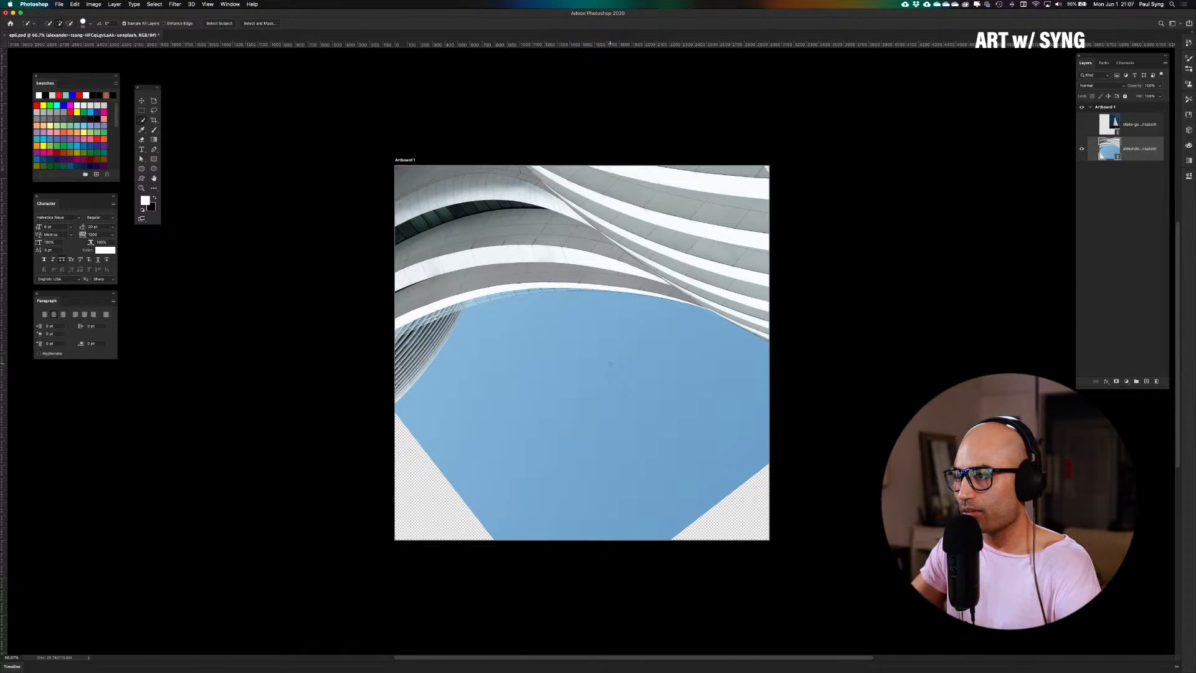
key(super+plus)
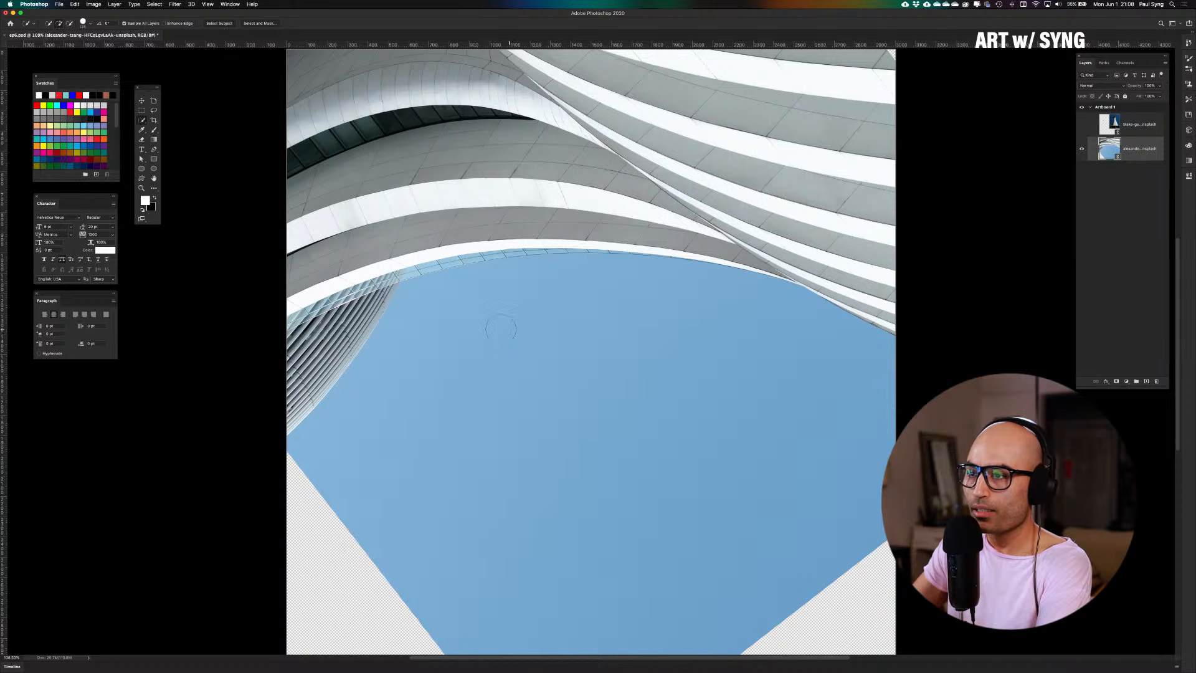
drag(565, 399, 817, 424)
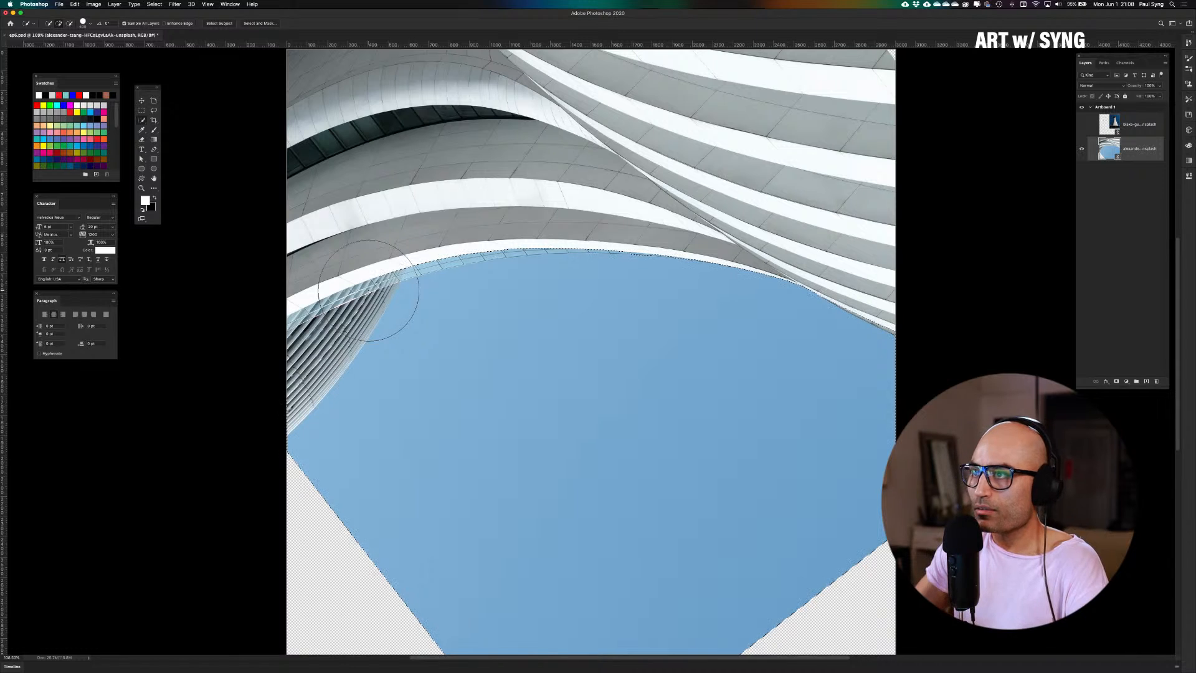
Subtract the ribbed building at the facade's left end from the sky selection, using a smaller Quick Selection brush
key(super+equal)
scroll(358, 254, up, 5)
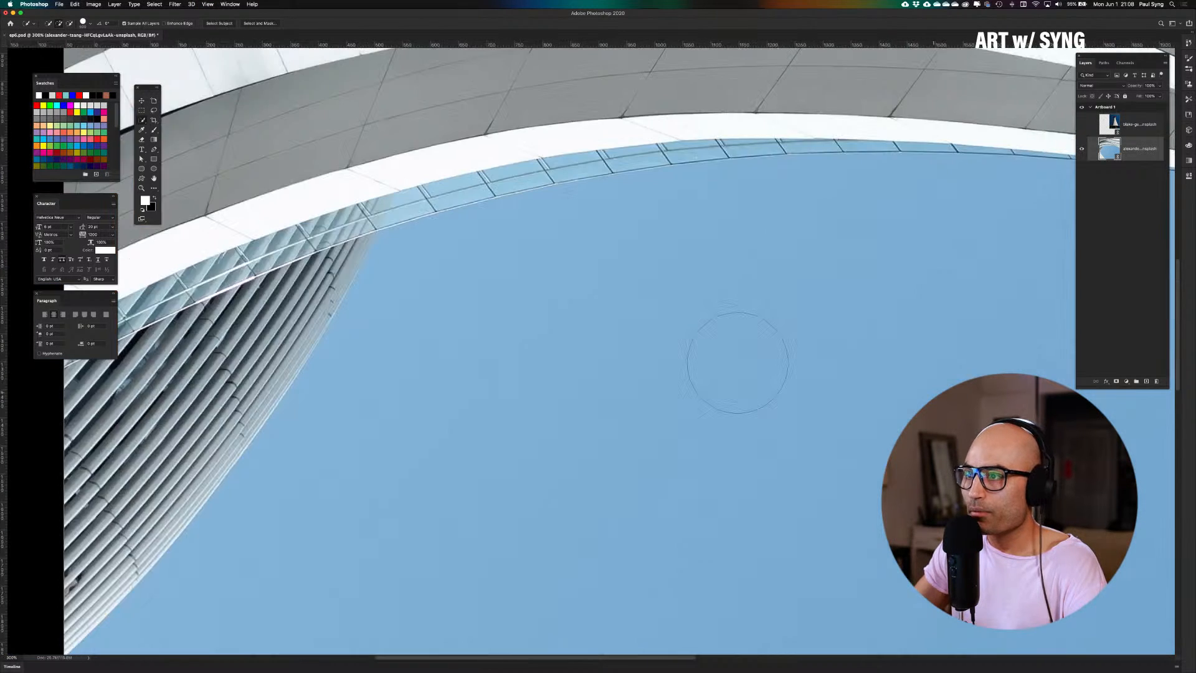
key(super+equal)
drag(664, 403, 731, 339)
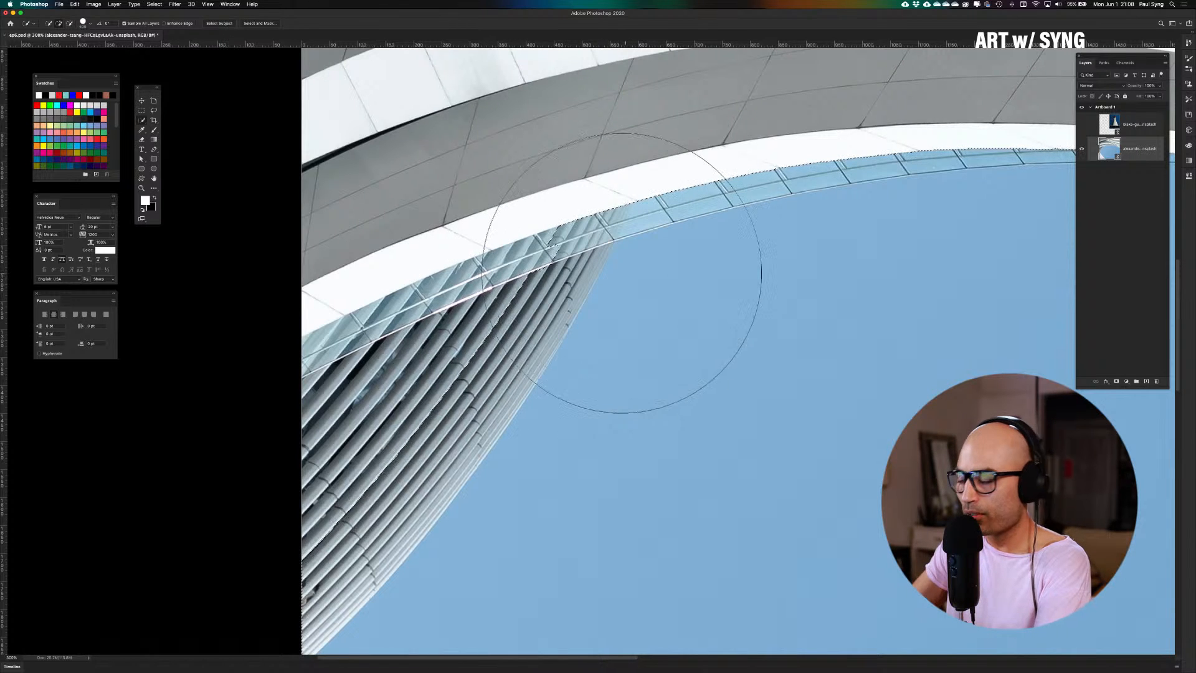
key(bracketleft)
key(bracketleft)
key(bracketleft)
key(bracketleft)
key(bracketleft)
key(bracketleft)
key(bracketleft)
key(bracketleft)
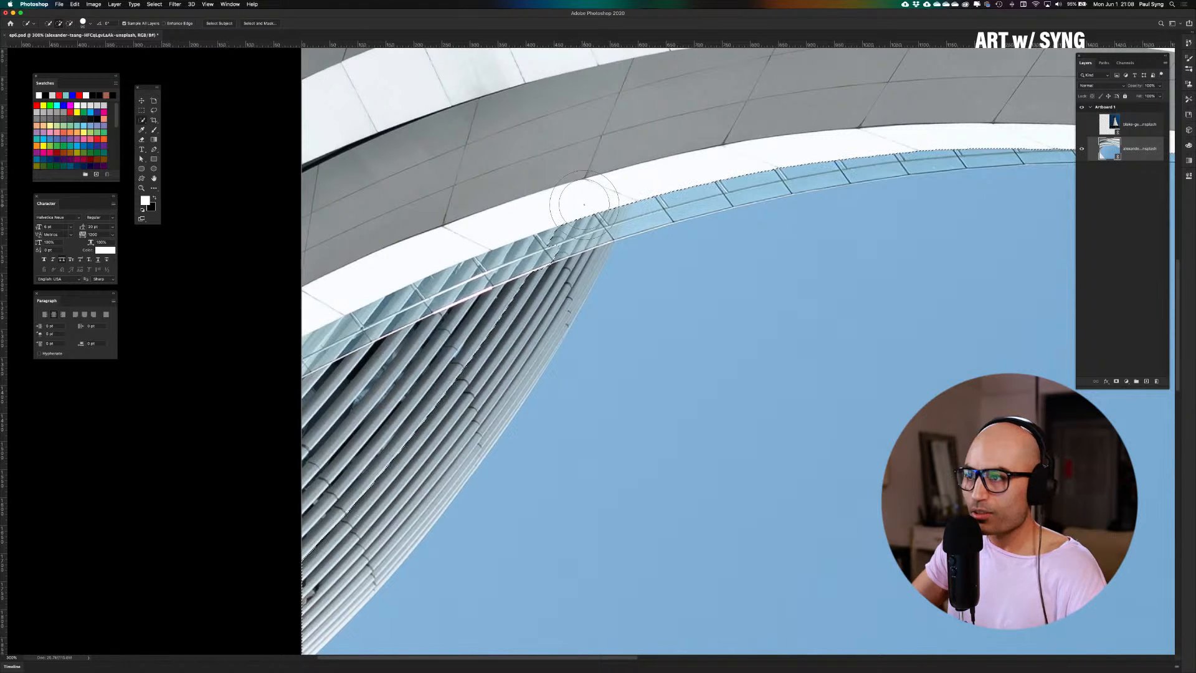
drag(582, 195, 554, 274)
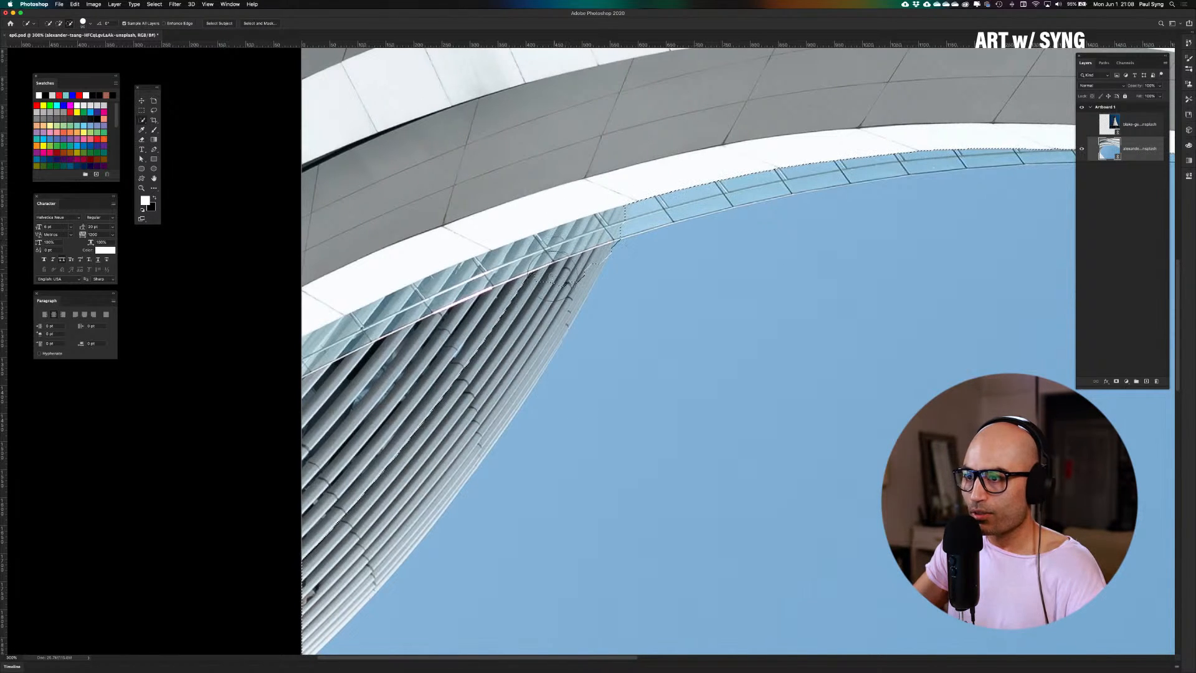
mouse_move(526, 324)
mouse_down()
mouse_move(448, 399)
mouse_move(335, 563)
mouse_up()
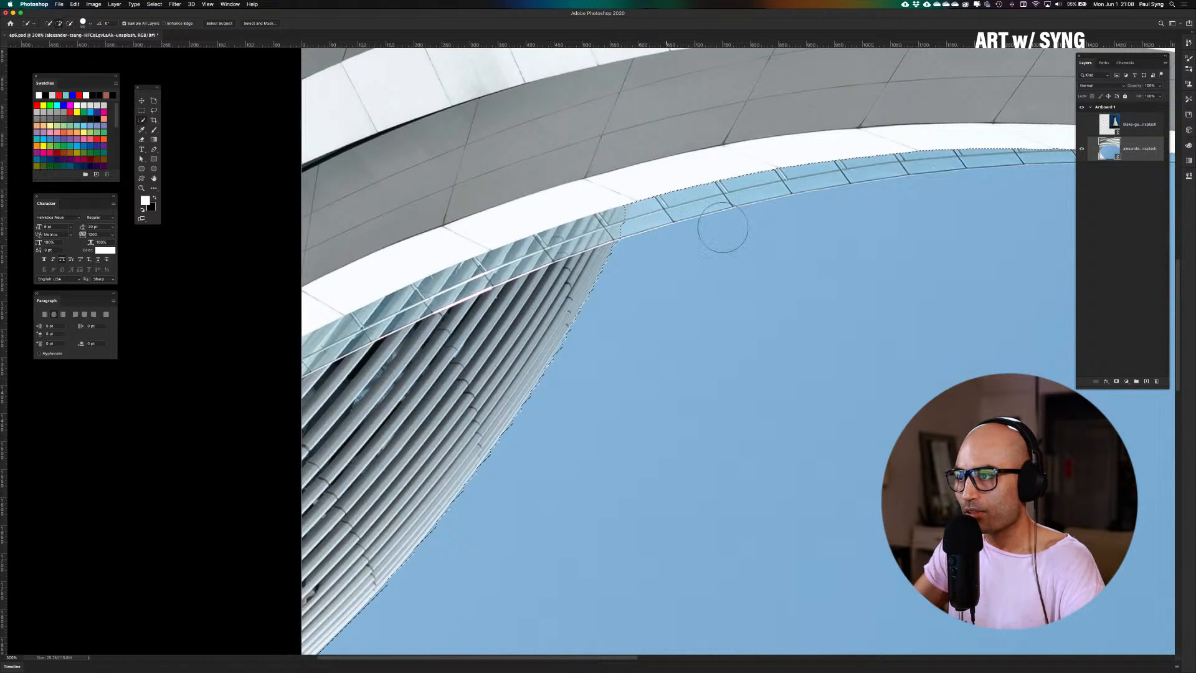
Subtract the glass railing along the facade's curved lower edge from the sky selection
drag(749, 287, 396, 395)
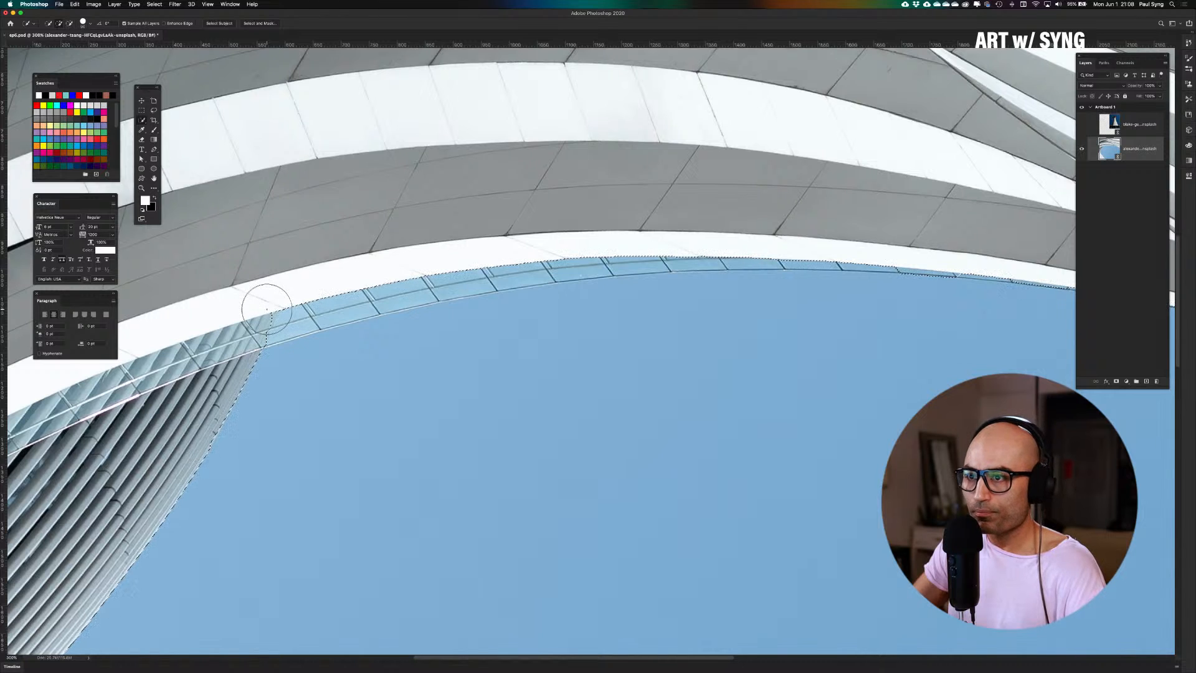
mouse_move(267, 311)
mouse_down()
mouse_move(421, 269)
mouse_move(774, 249)
mouse_move(742, 250)
mouse_move(758, 307)
mouse_move(734, 297)
mouse_move(650, 303)
mouse_up()
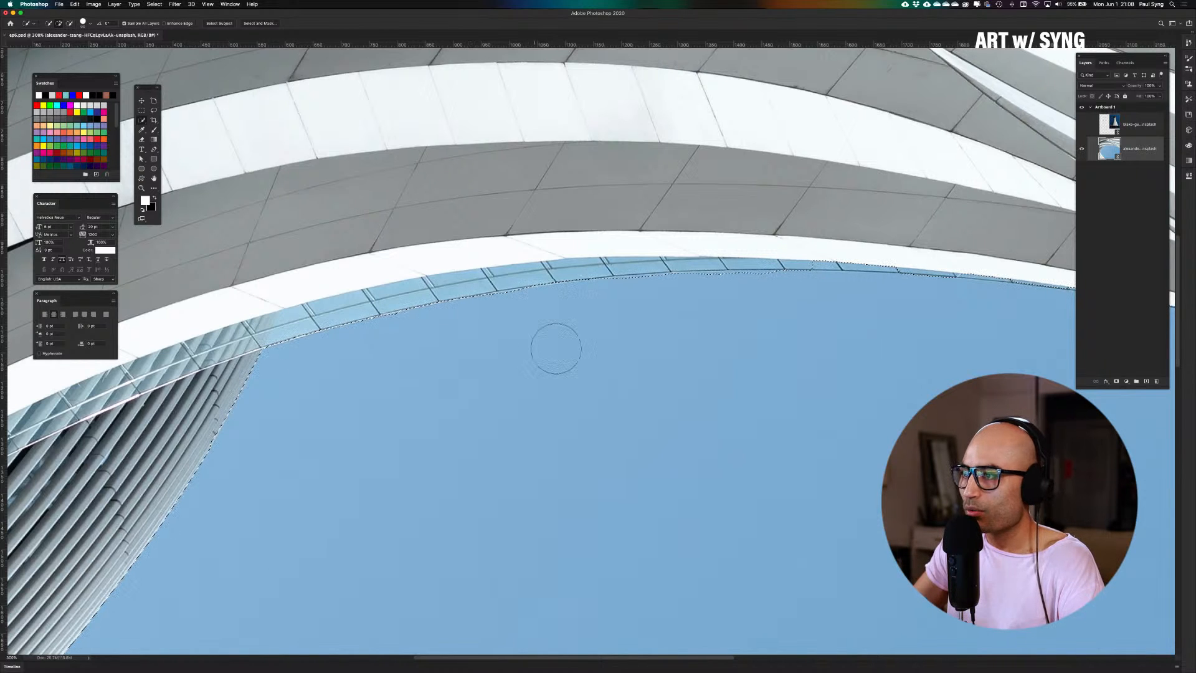
mouse_move(908, 326)
mouse_down()
mouse_move(490, 405)
mouse_move(426, 352)
mouse_up()
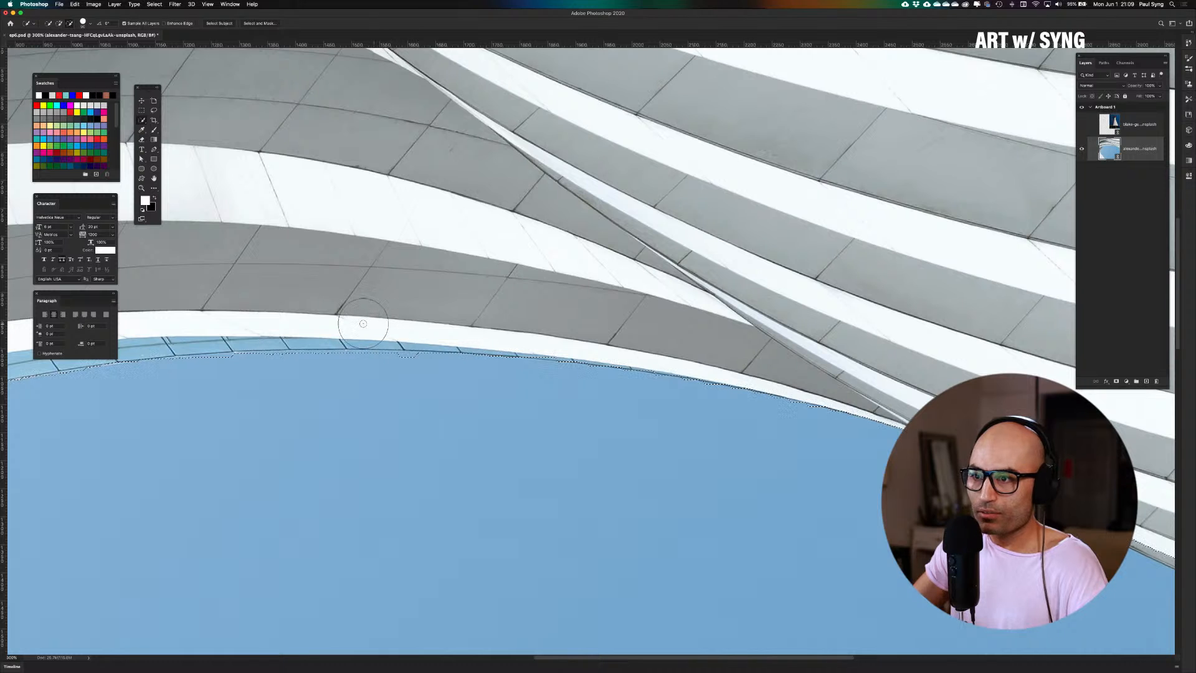
drag(359, 323, 407, 370)
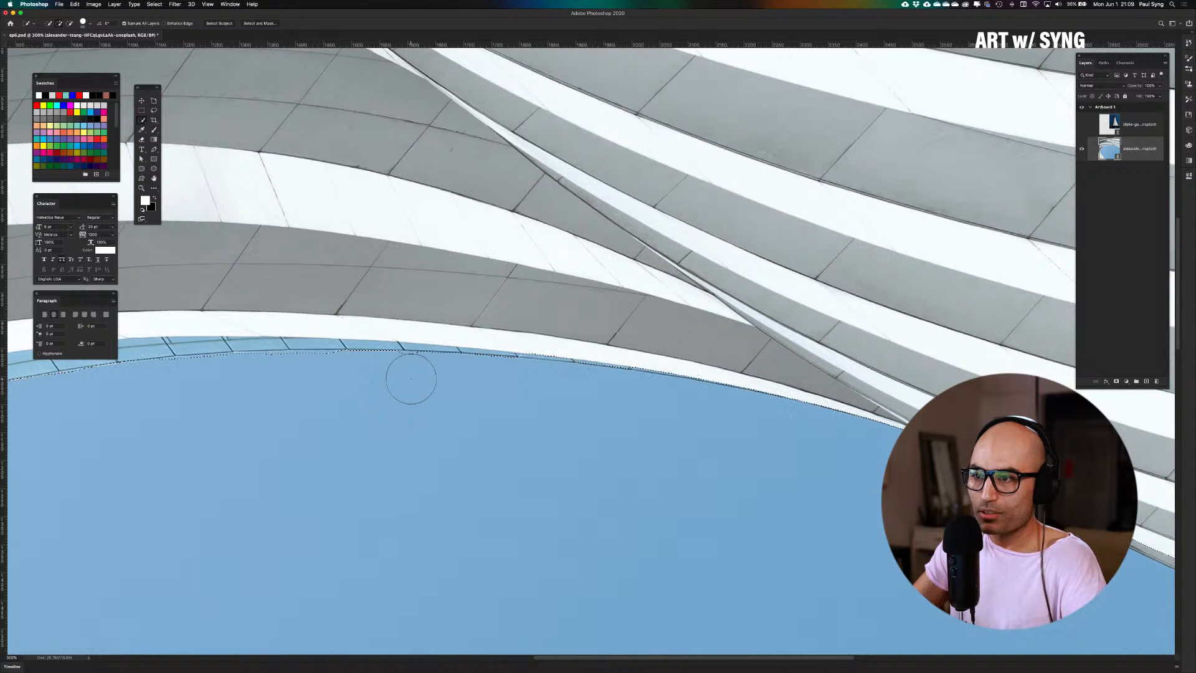
scroll(500, 375, left, 5)
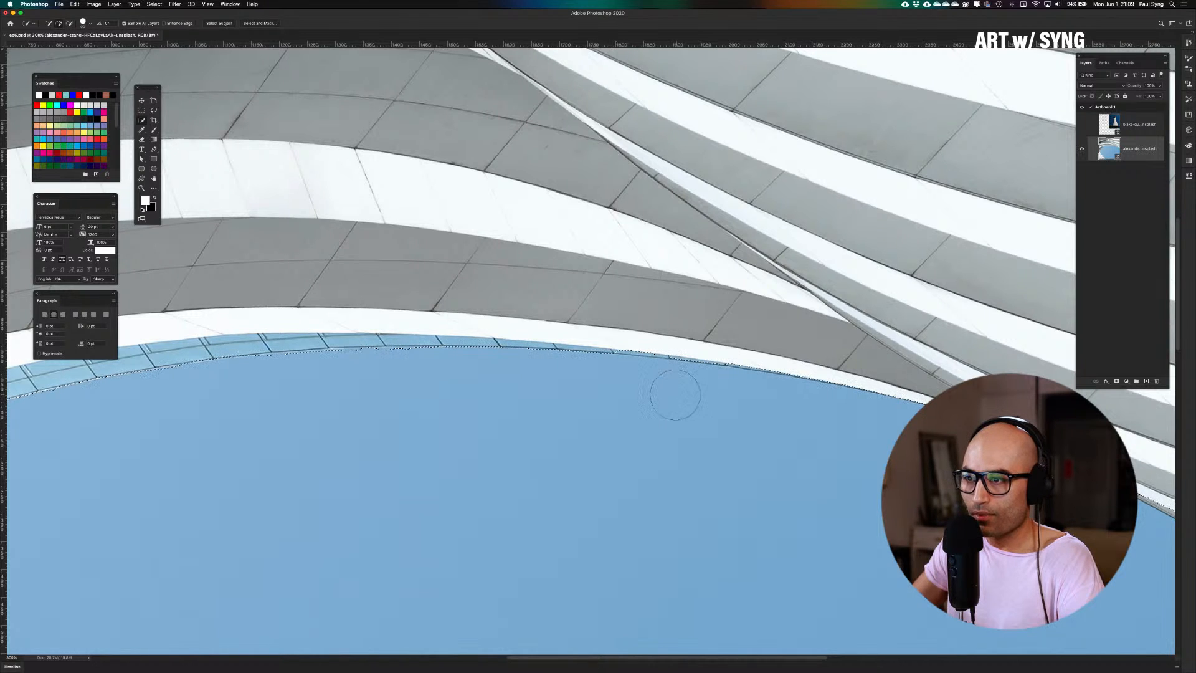
drag(673, 392, 520, 413)
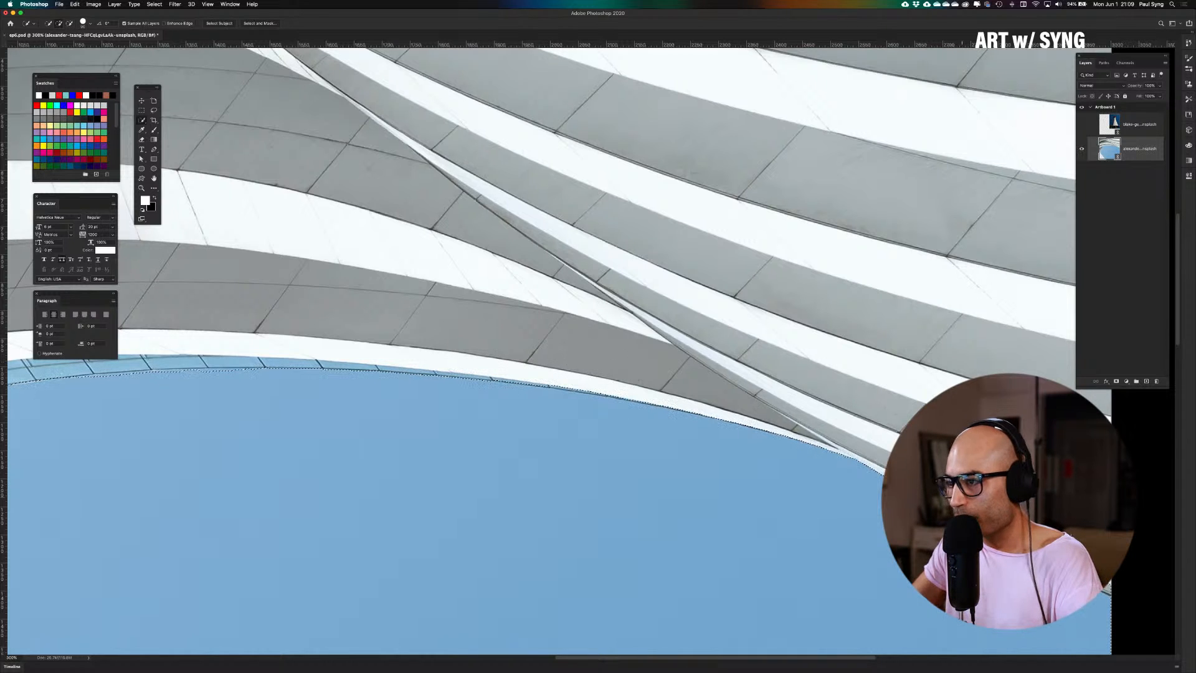
drag(978, 447, 608, 282)
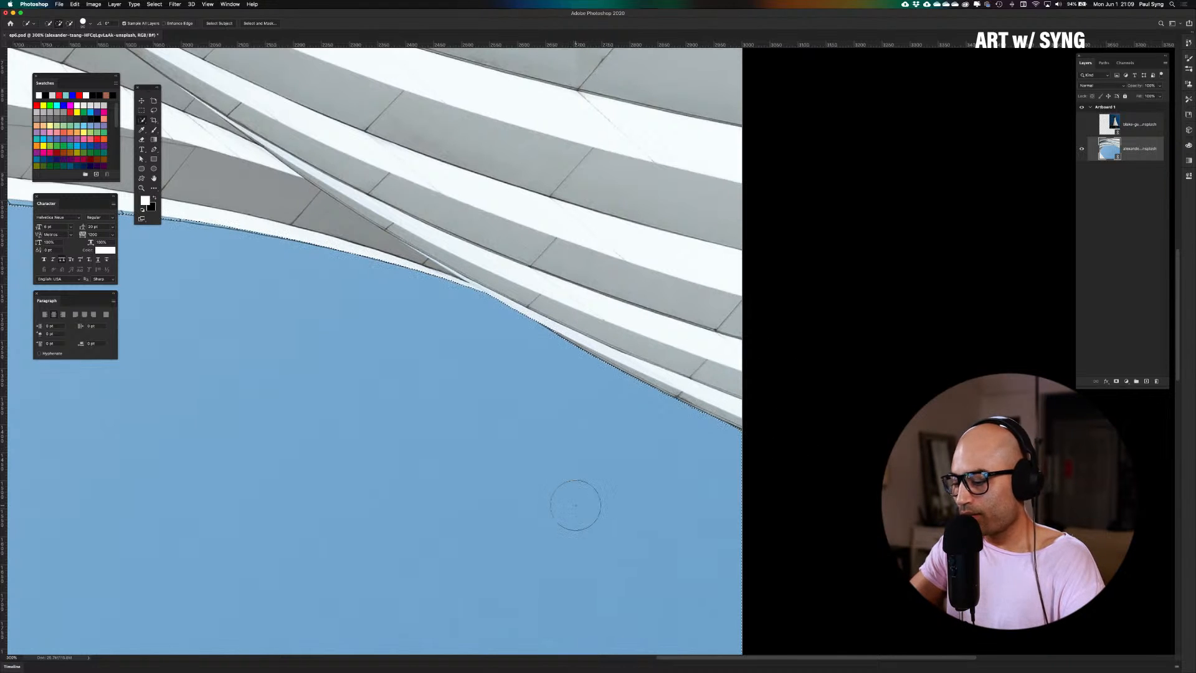
Add a layer mask to the facade photo from the sky selection and invert it so only the building shows
key(super+0)
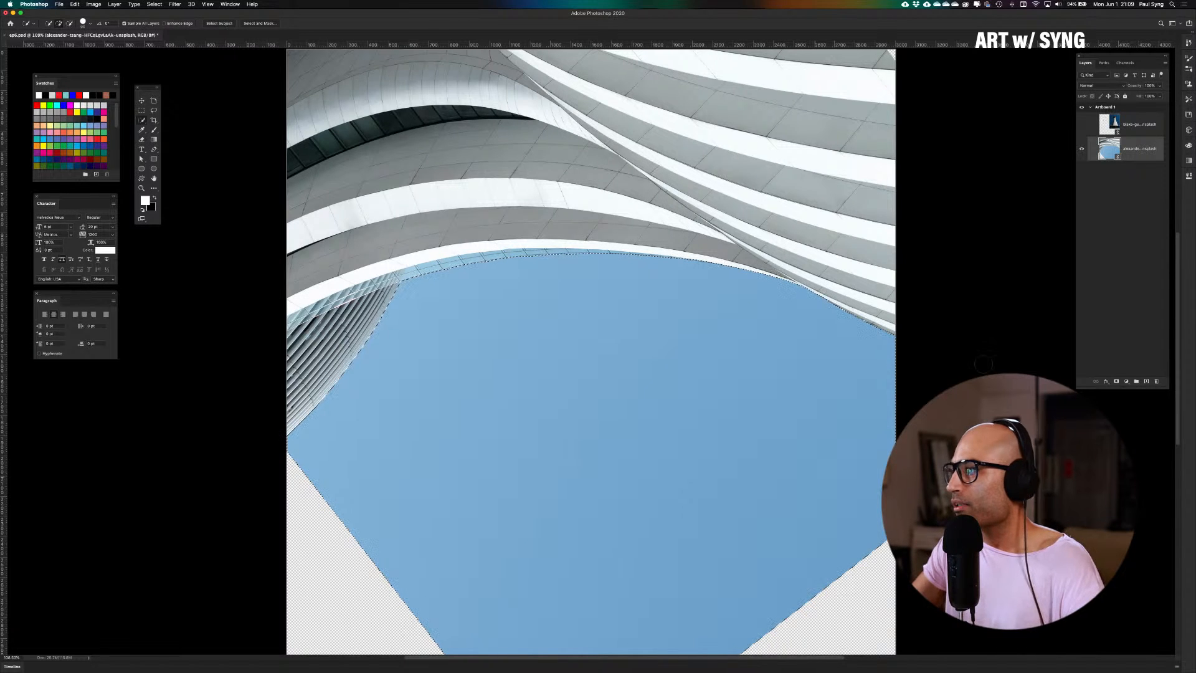
click(1116, 381)
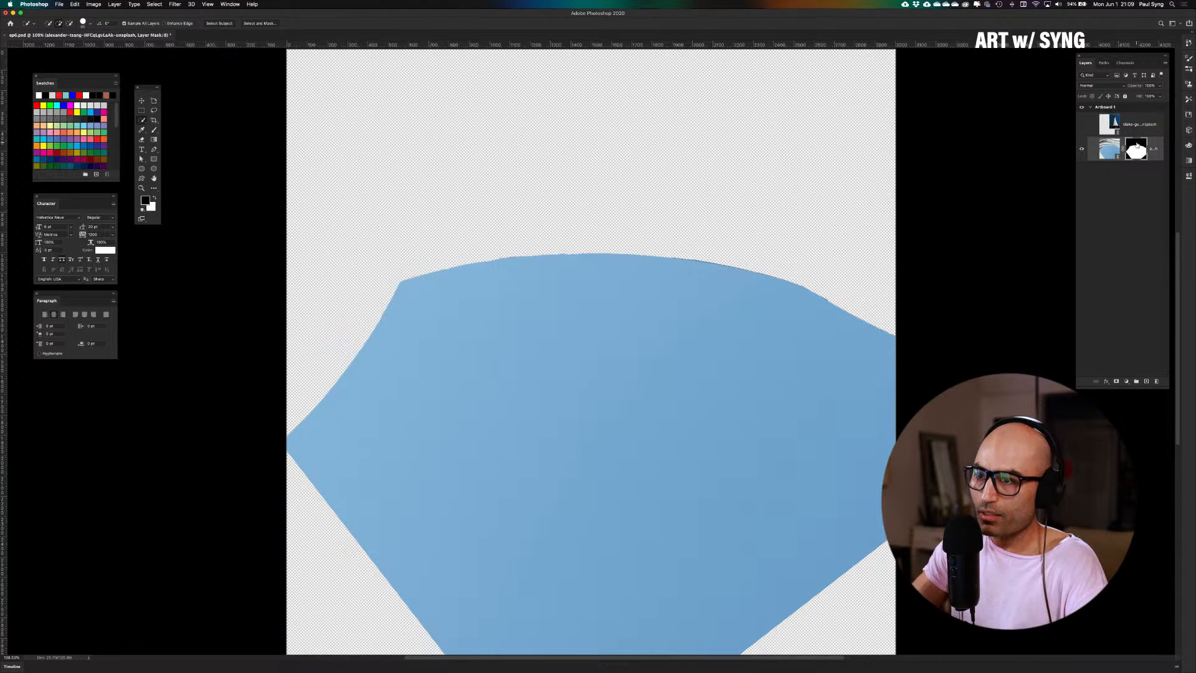
key(super+i)
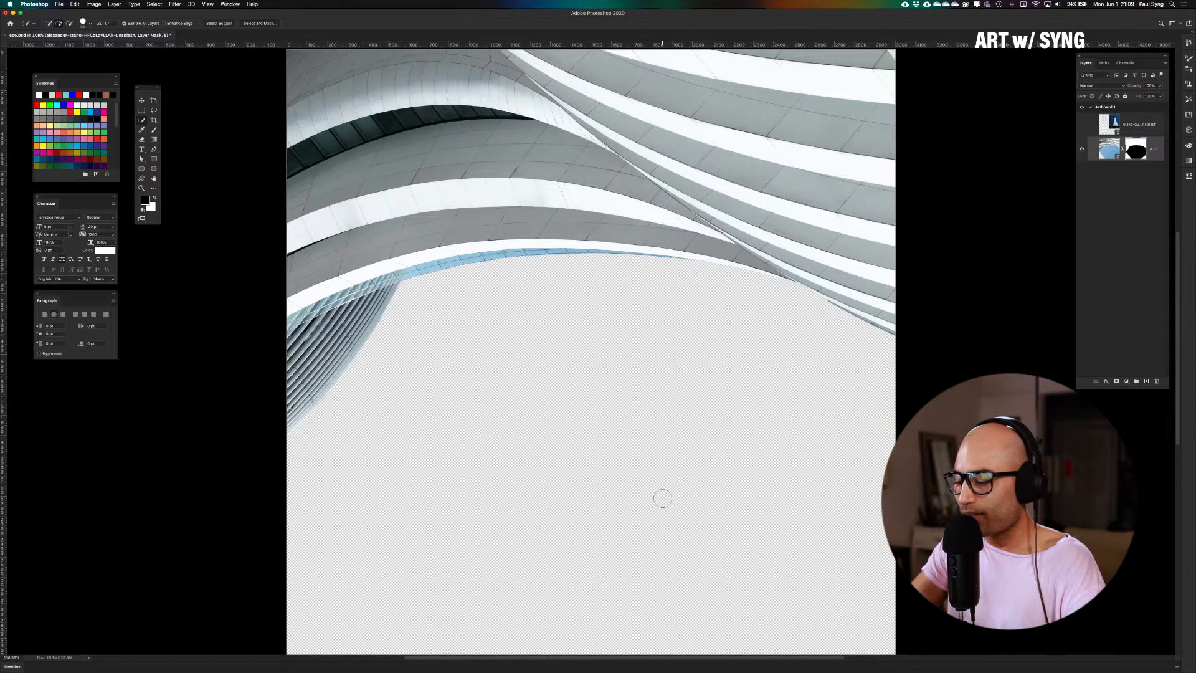
key(super+minus)
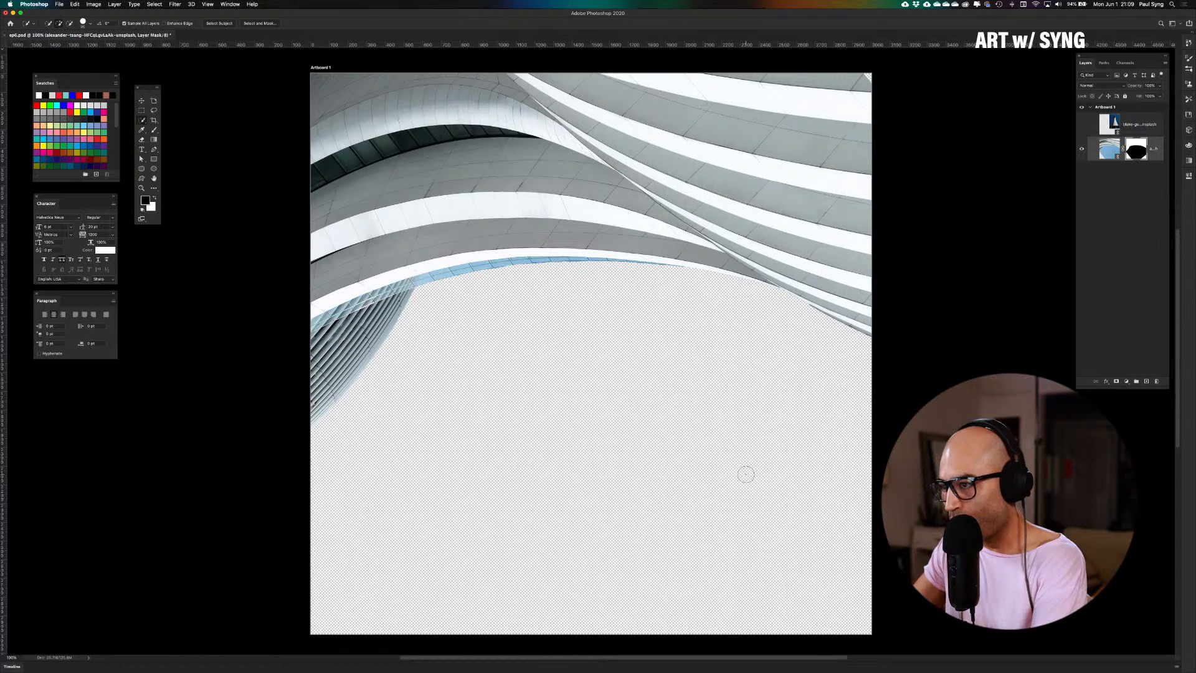
key(bracketright)
key(bracketright)
key(bracketright)
key(bracketright)
key(bracketright)
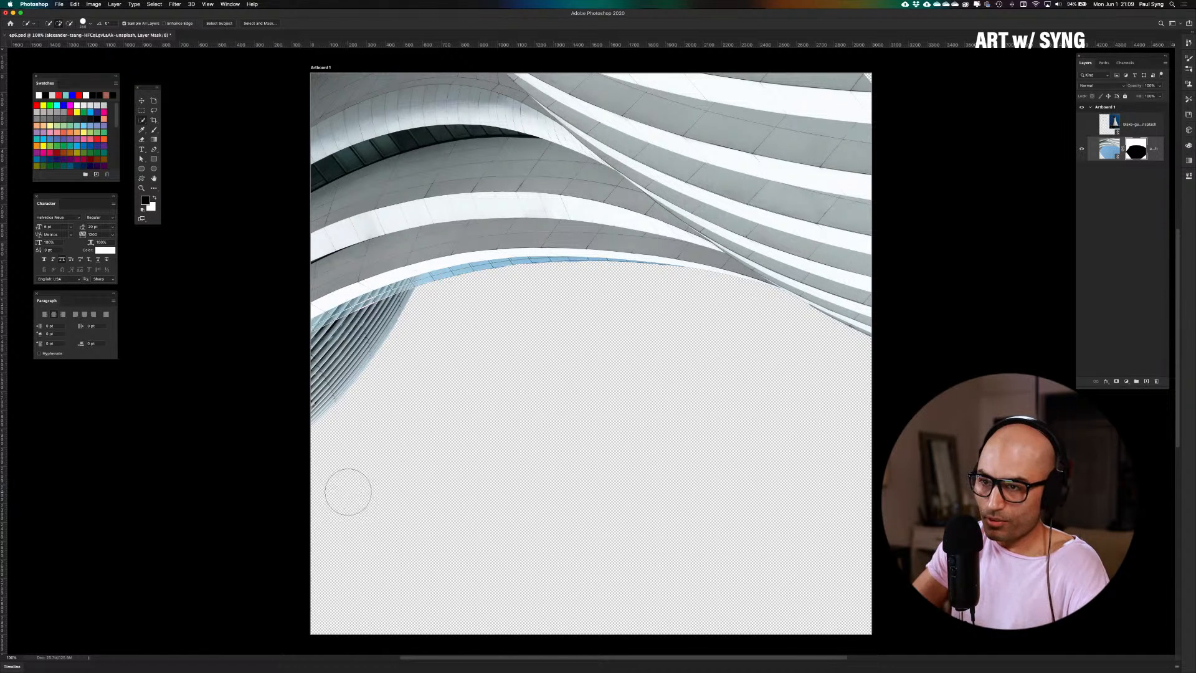
key(super+plus)
key(super+plus)
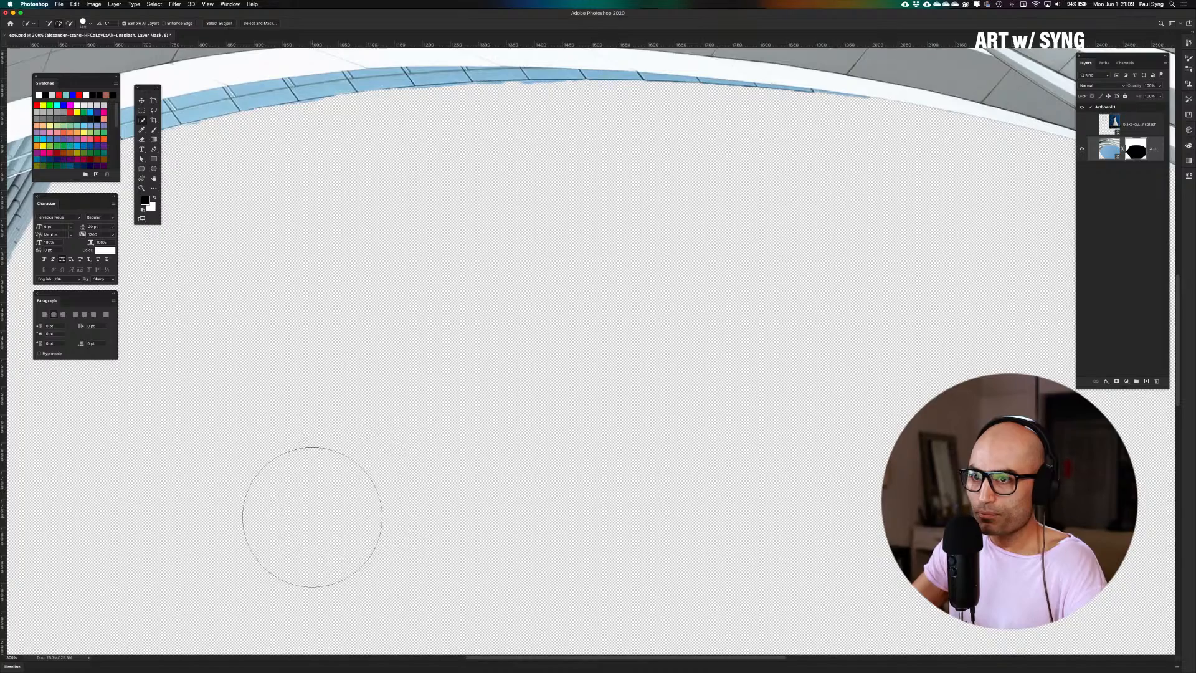
scroll(514, 308, left, 10)
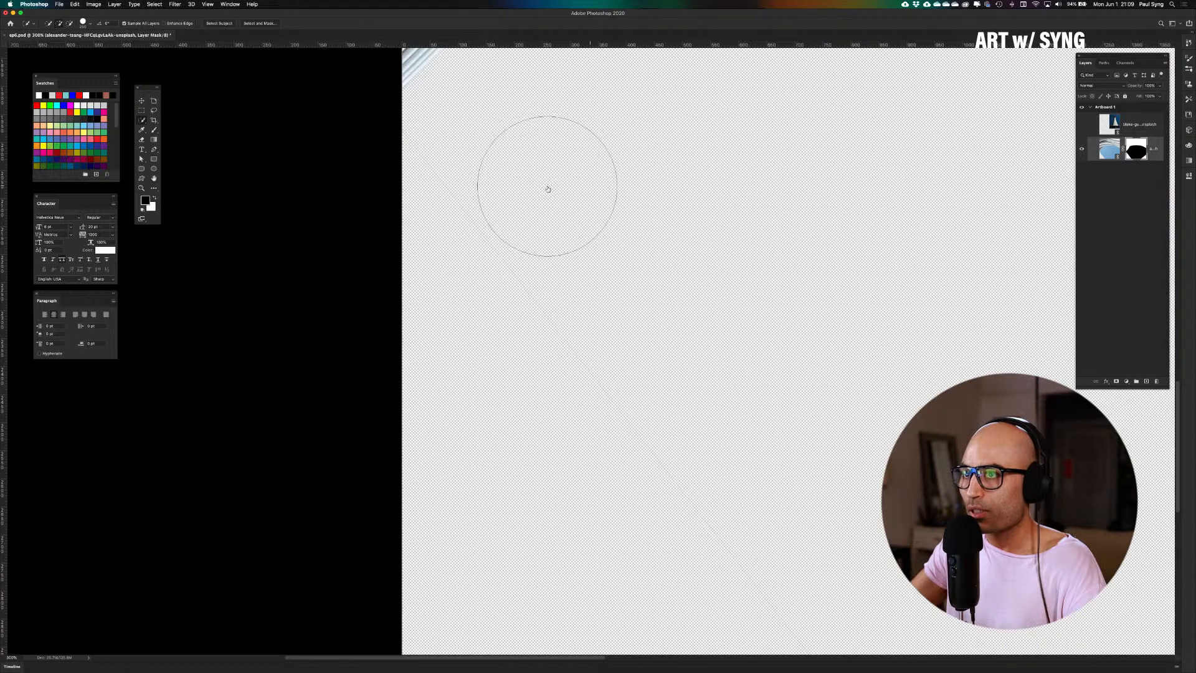
mouse_move(390, 192)
mouse_down()
mouse_move(436, 230)
mouse_move(582, 413)
mouse_up()
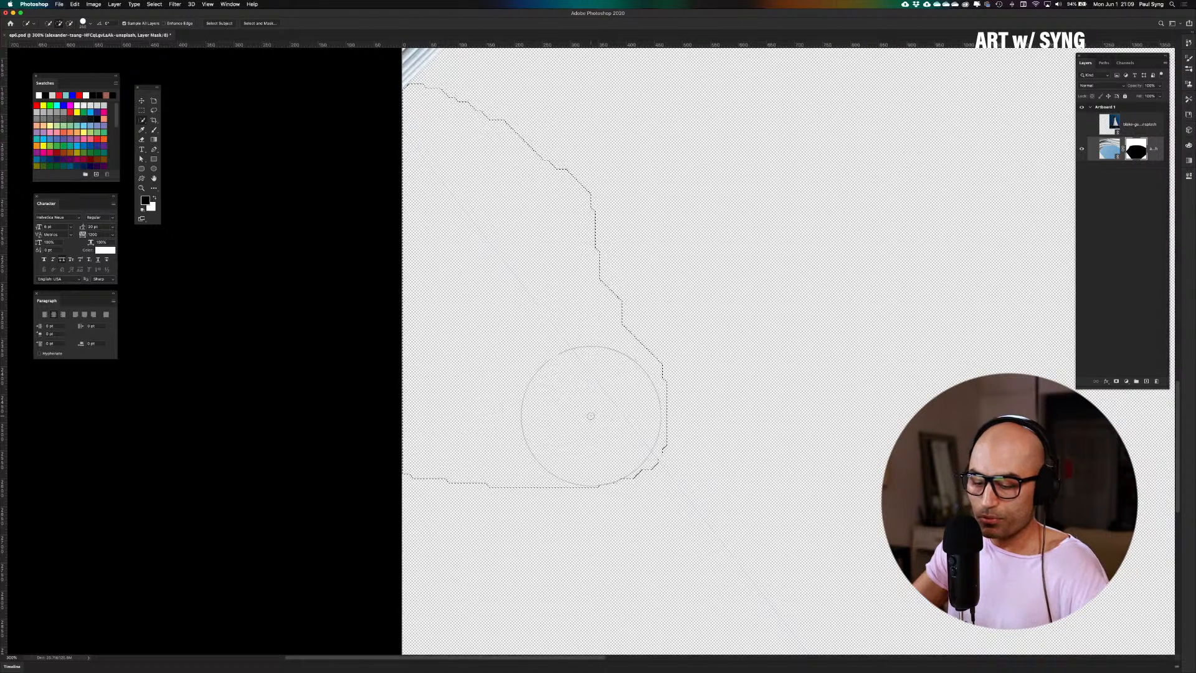
key(super+d)
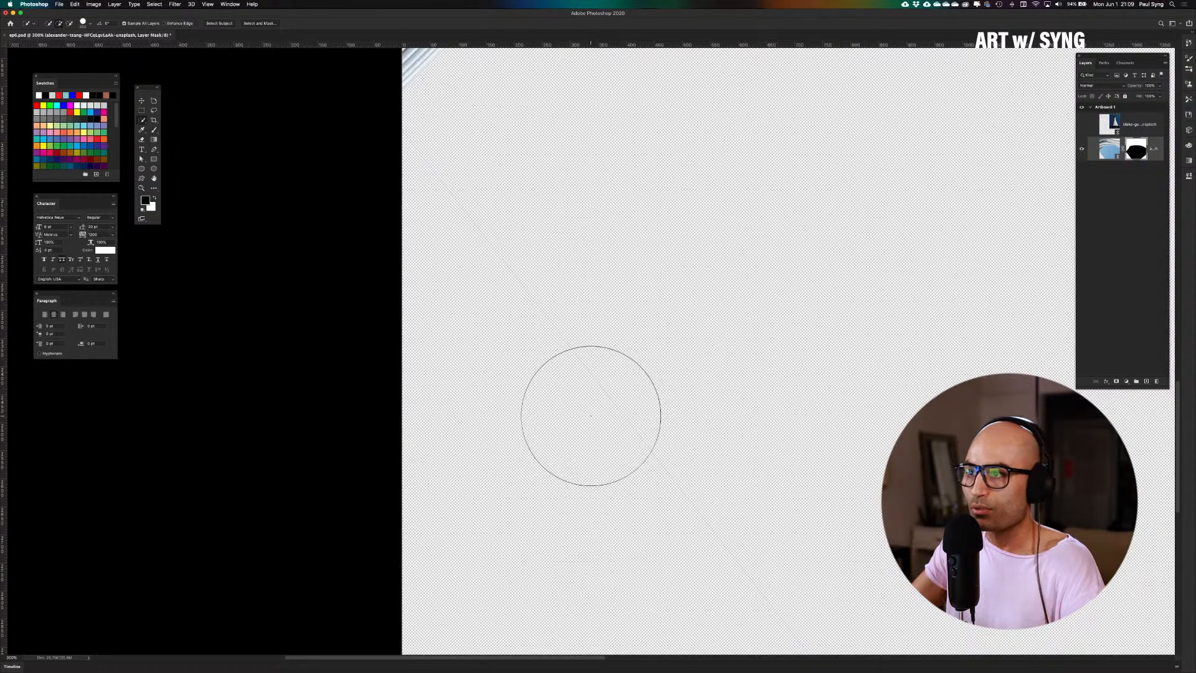
Paint black on the facade's layer mask with the Brush to remove the faint diagonal line in the transparent area
key(b)
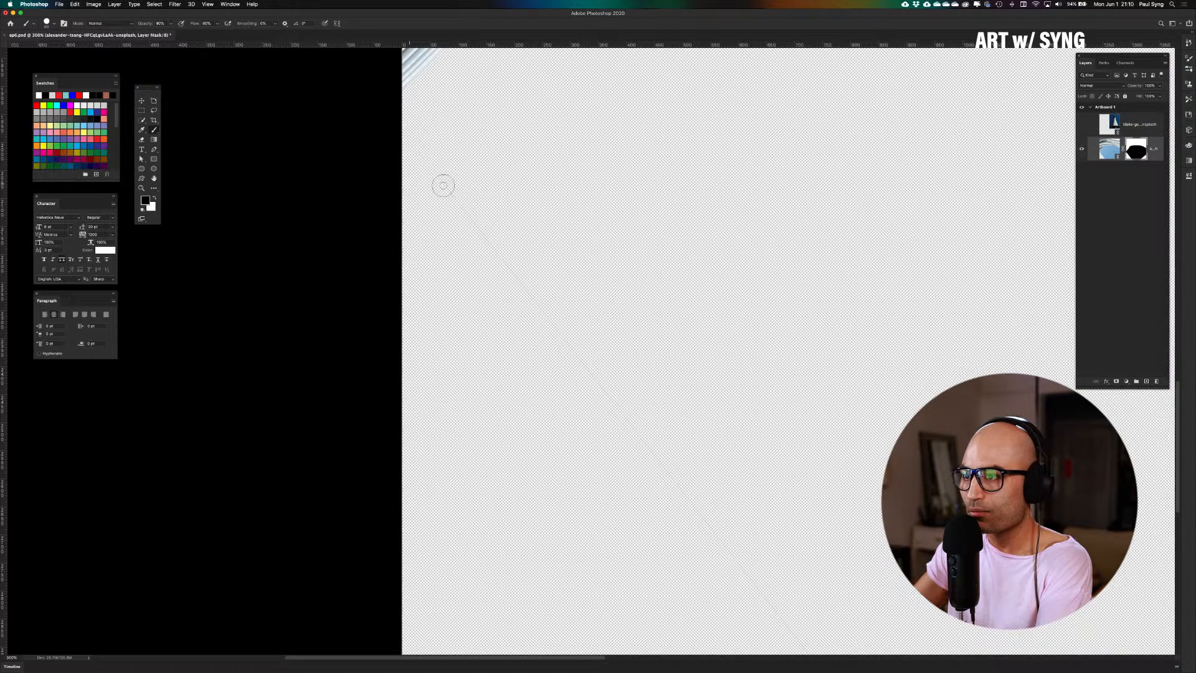
mouse_move(678, 486)
mouse_down()
mouse_move(772, 606)
mouse_move(472, 213)
mouse_up()
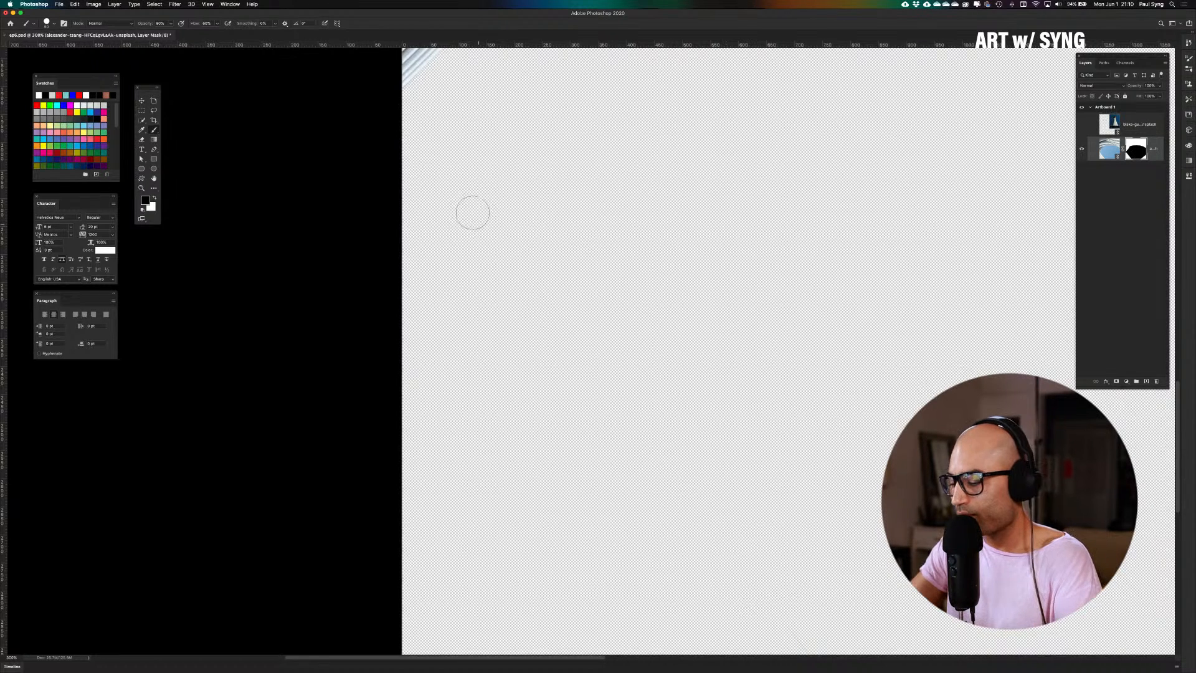
key(super+minus)
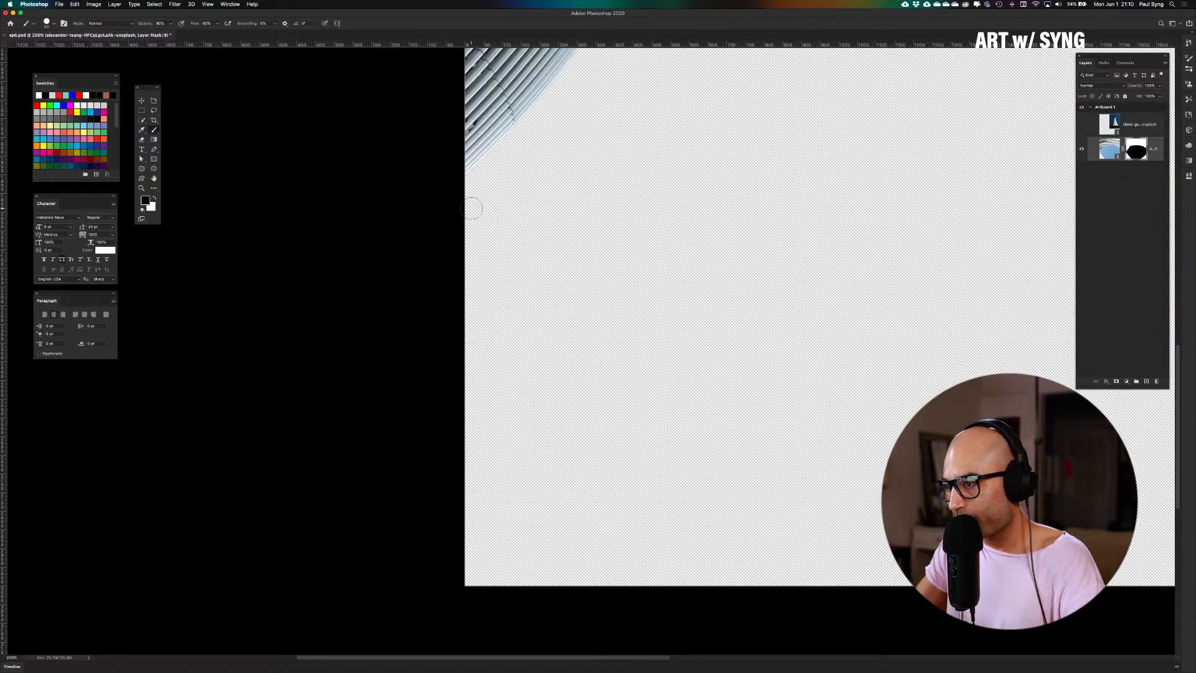
Brush over the lower part of the facade's mask in black with a larger brush to clear leftover sky traces
scroll(801, 457, right, 5)
scroll(801, 457, down, 2)
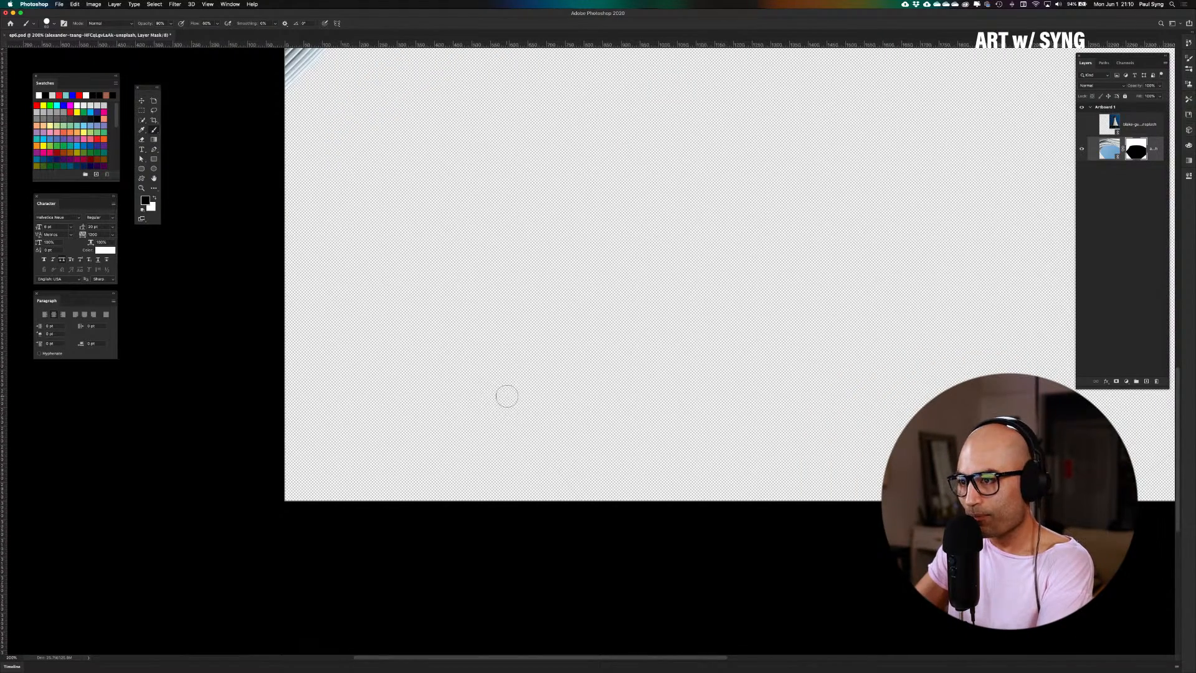
key(bracketright)
key(bracketright)
key(bracketright)
key(bracketright)
key(bracketright)
key(bracketright)
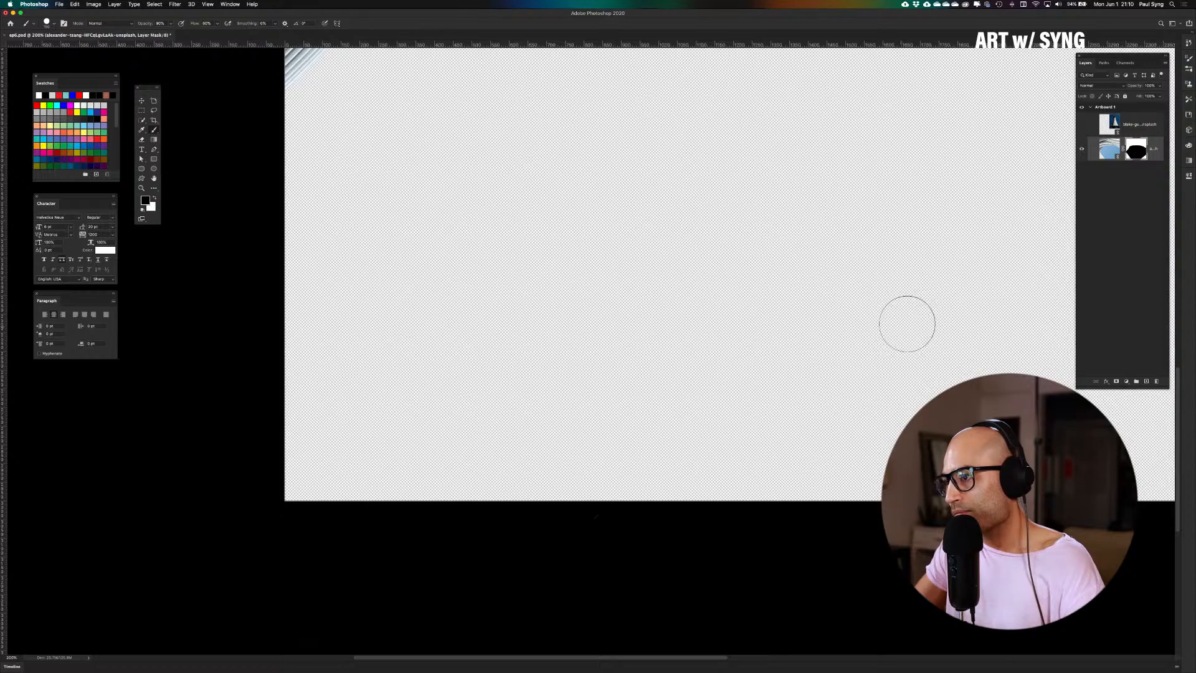
drag(906, 324, 441, 358)
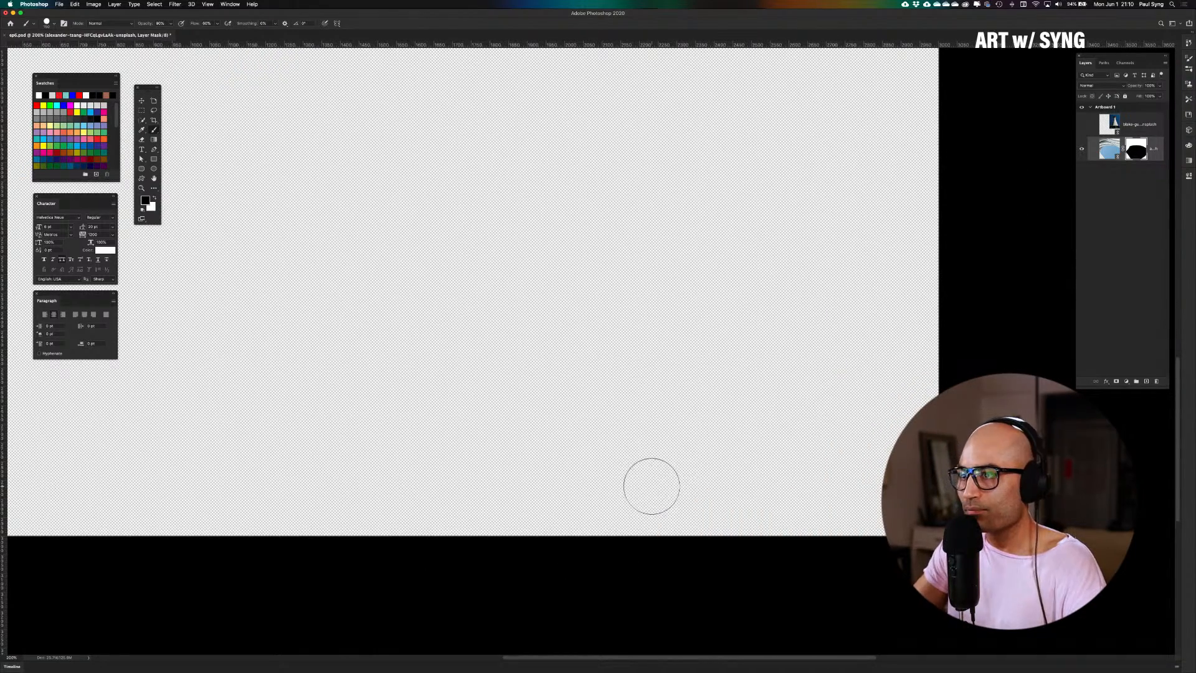
key(super+0)
key(bracketleft)
key(bracketleft)
key(bracketleft)
key(bracketleft)
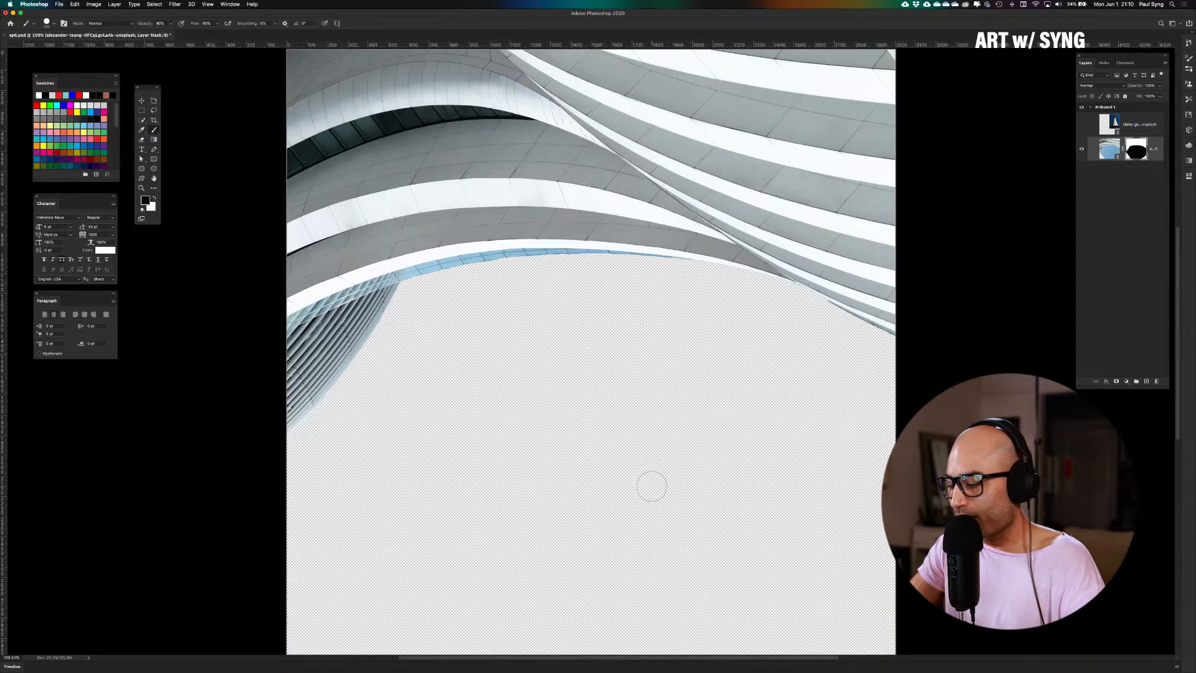
key(super+1)
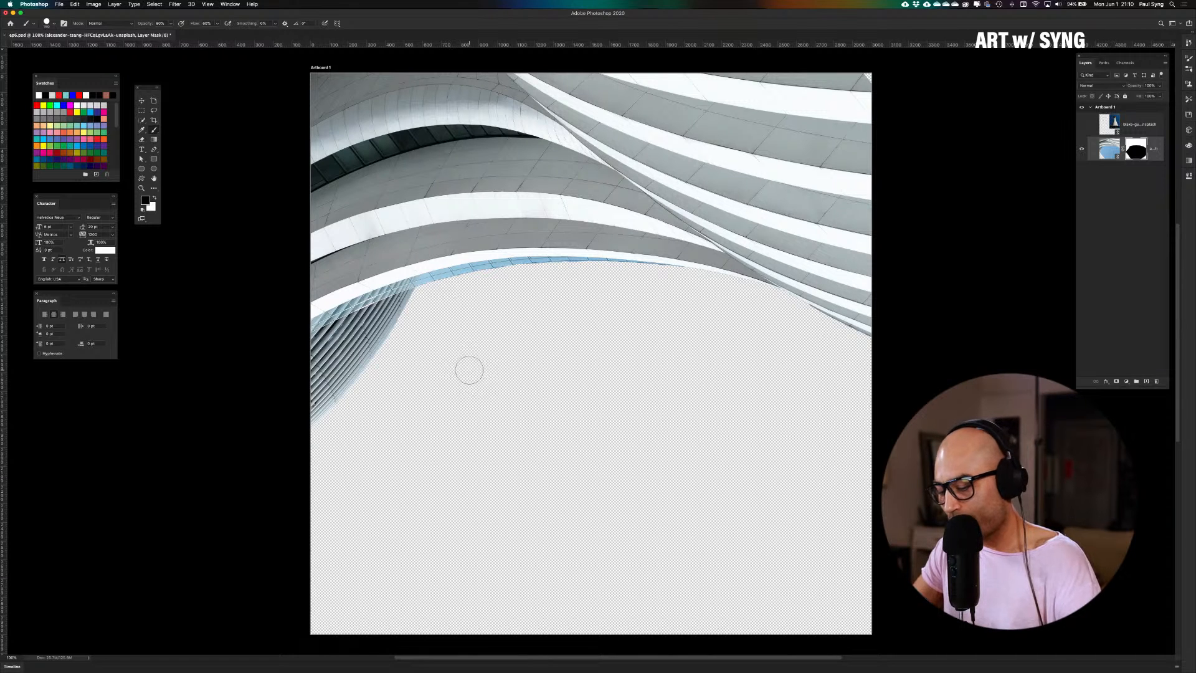
Start a Free Transform on the masked facade and nudge it slightly to the right on the artboard
key(v)
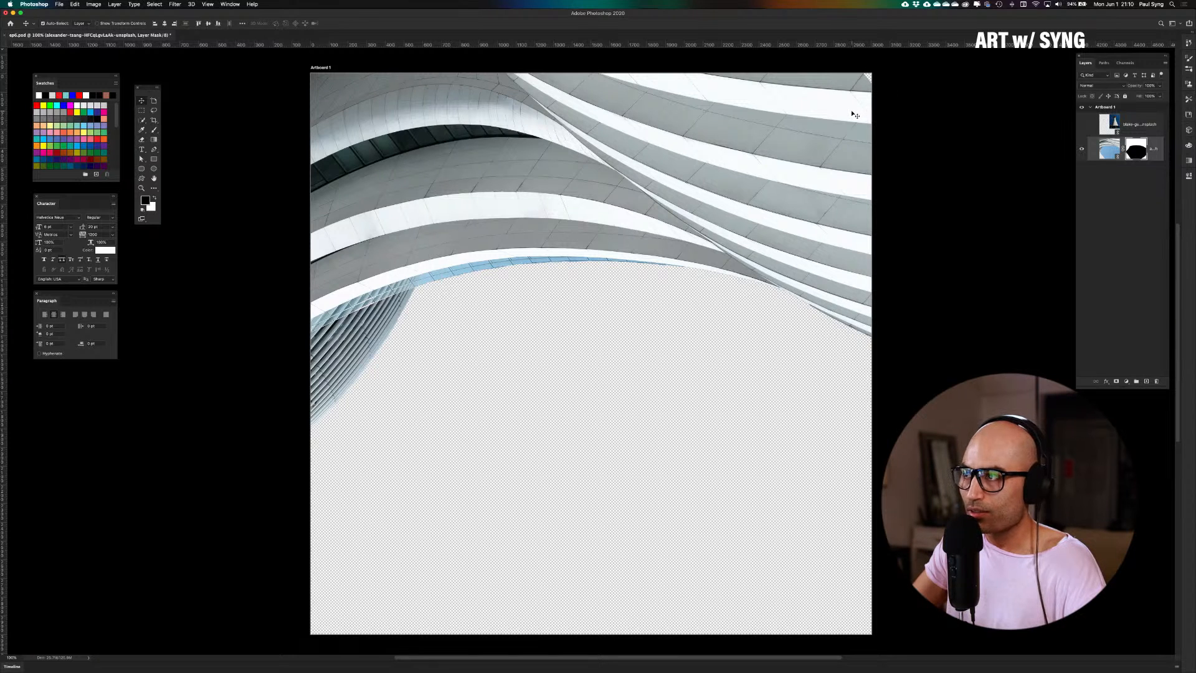
key(super+t)
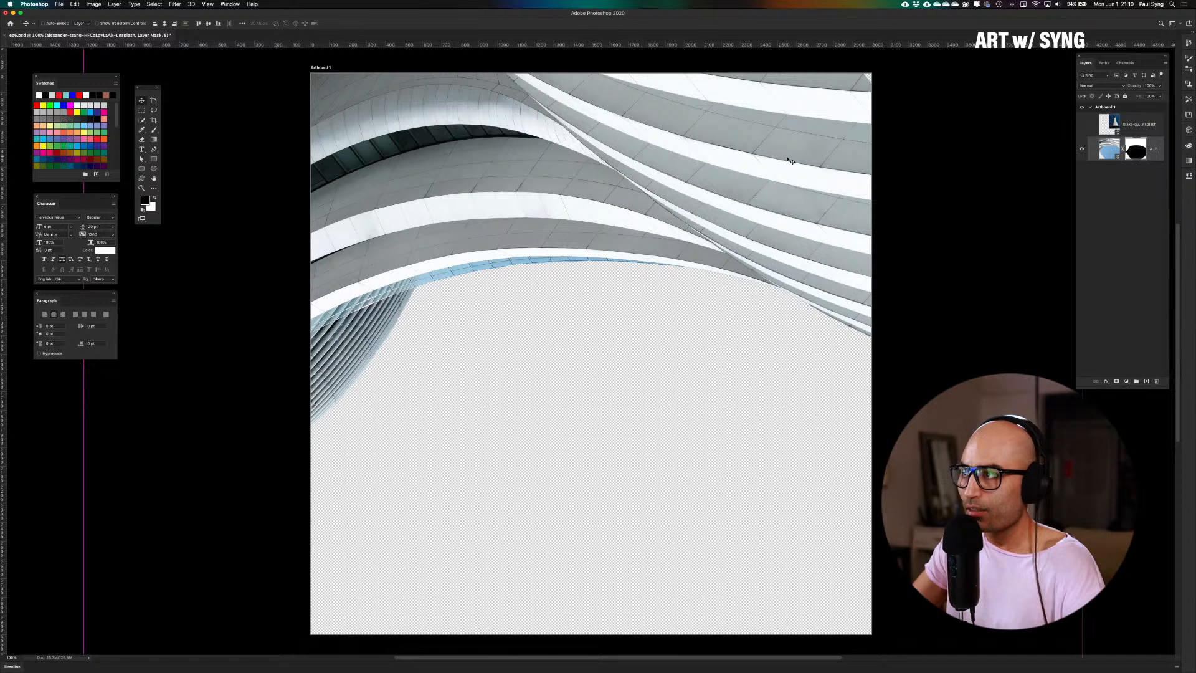
key(super+minus)
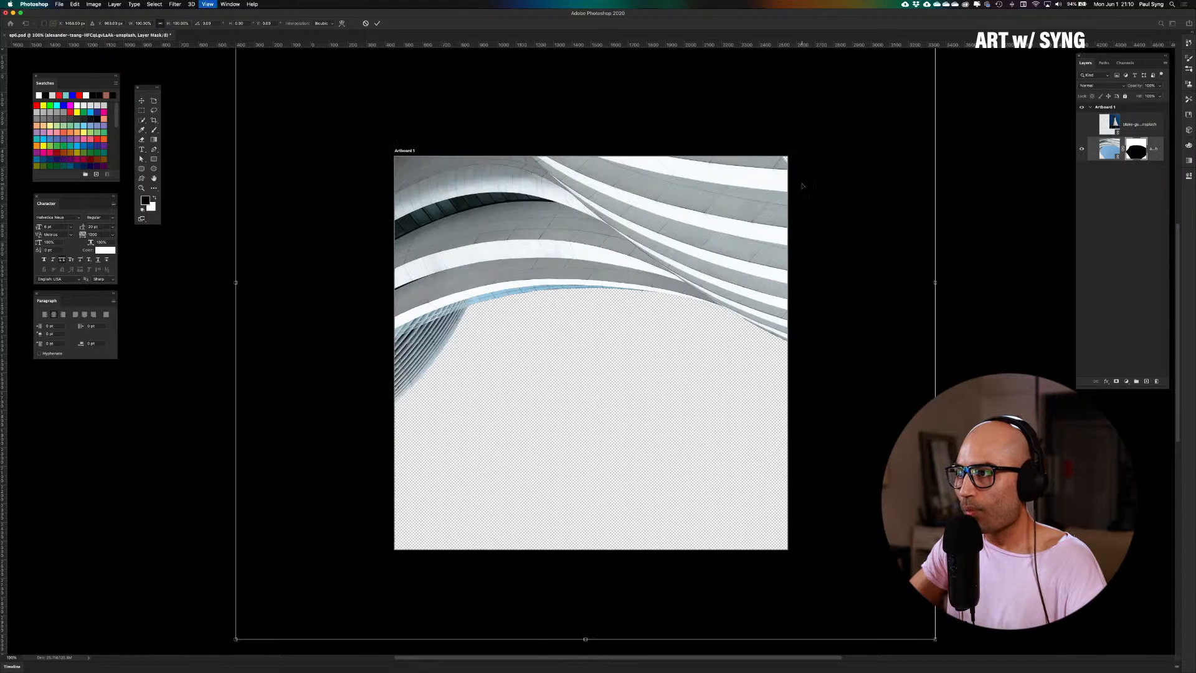
key(Right)
key(Right)
key(Right)
key(Right)
key(Right)
key(Right)
key(Right)
key(Right)
key(Right)
key(Right)
key(Right)
key(Right)
key(Right)
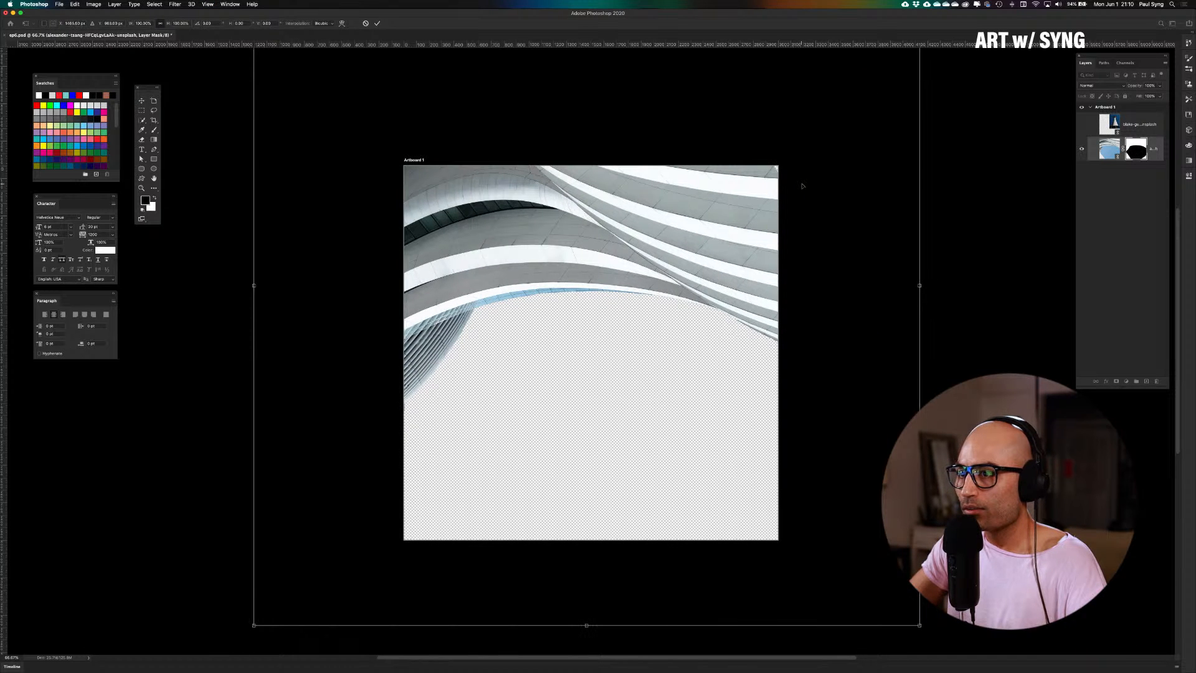
key(Right)
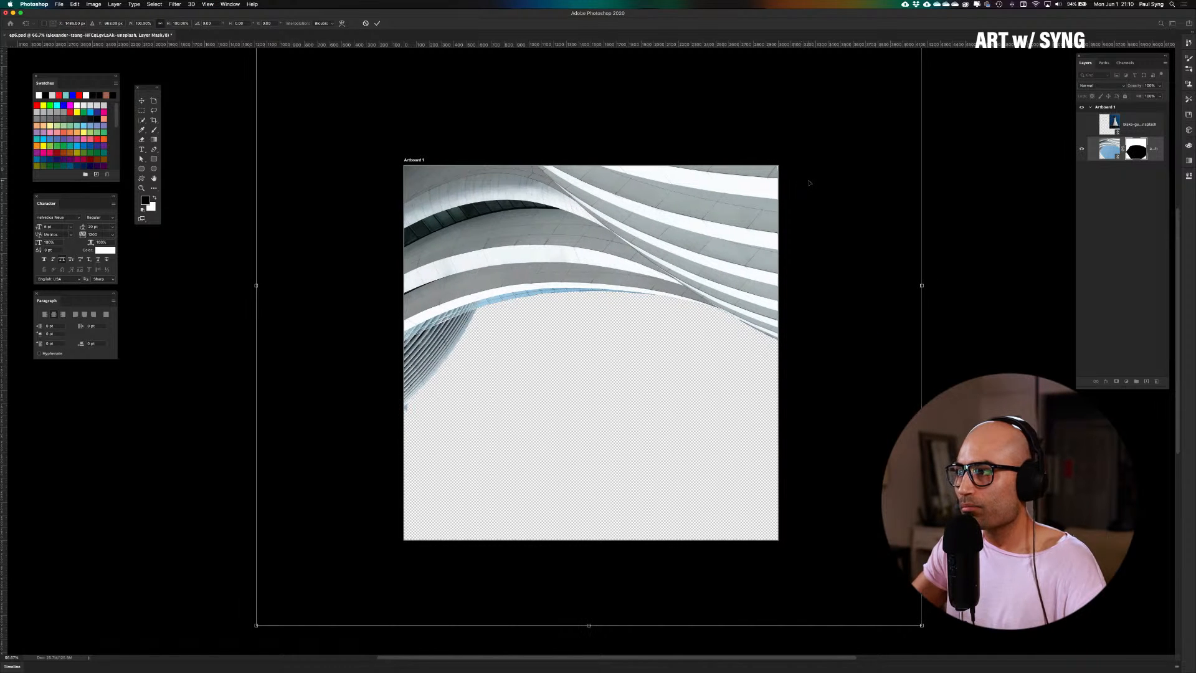
Scale the facade up slightly by extending its left and right sides, and apply the transform
drag(923, 286, 928, 285)
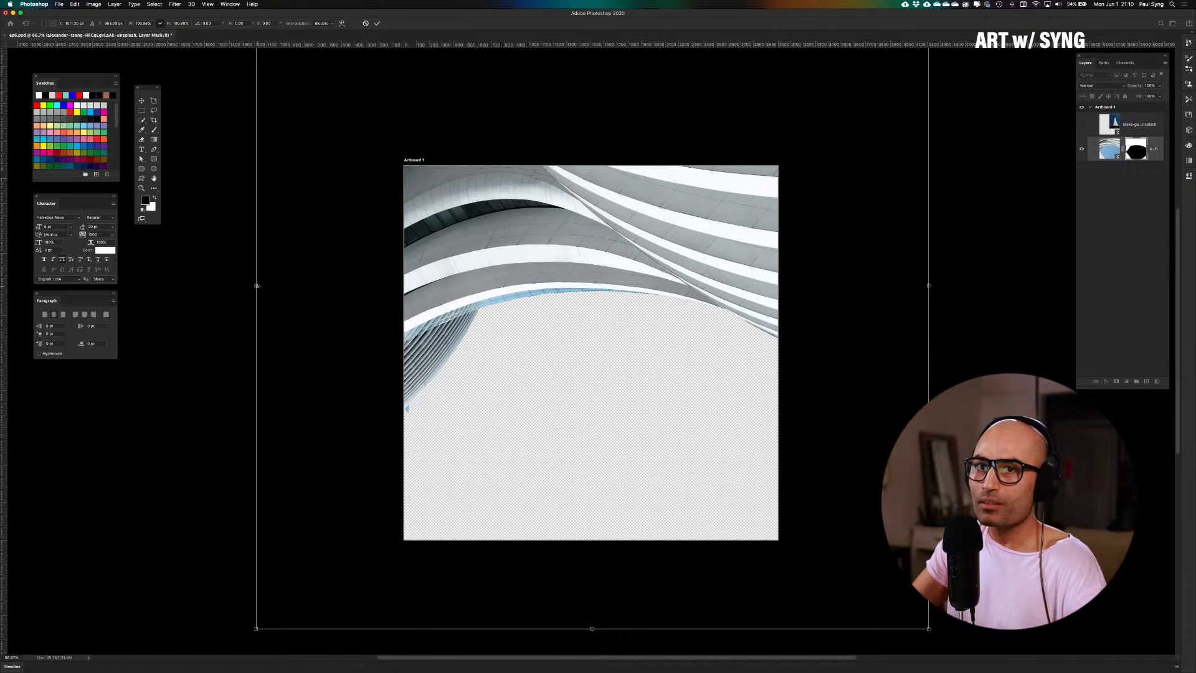
drag(257, 286, 250, 286)
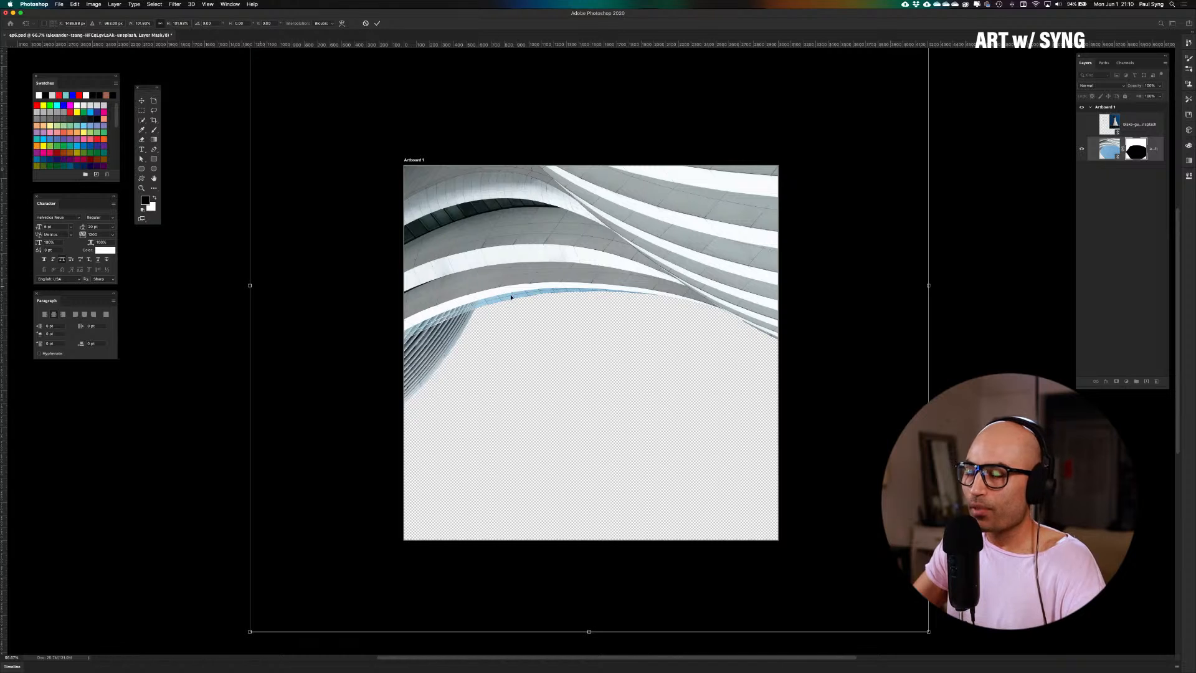
key(Return)
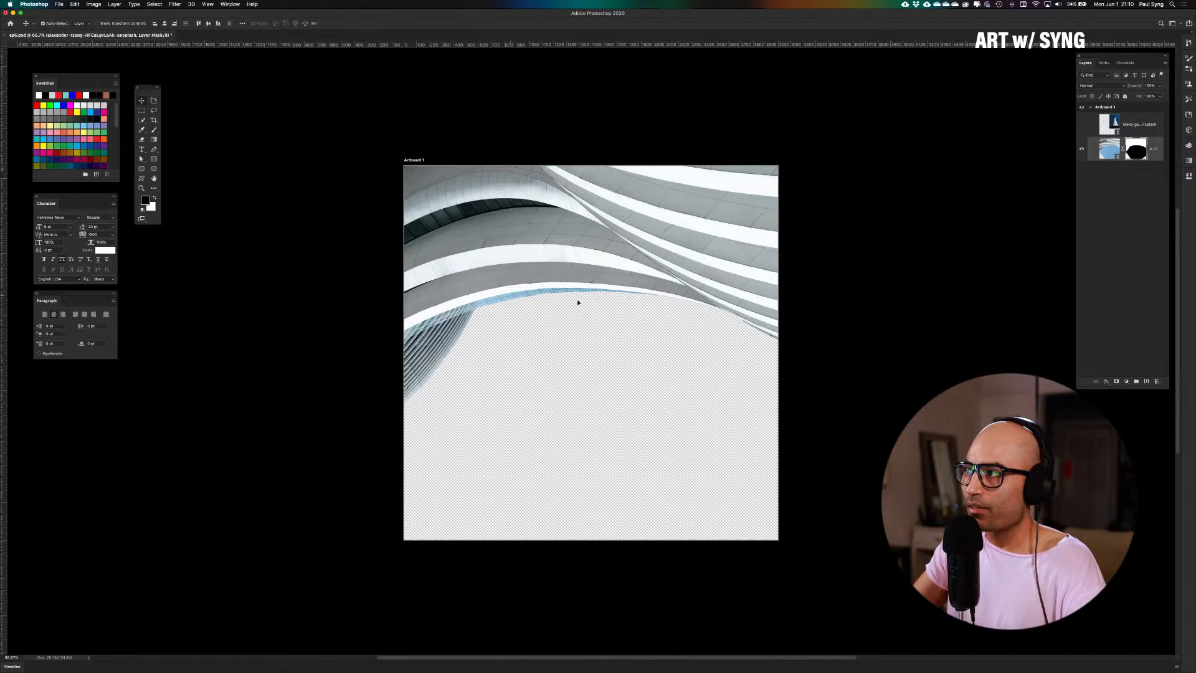
Show the tower photo layer and move the photo to the artboard's lower centre, just above the tower's base structure
click(1081, 124)
click(1136, 124)
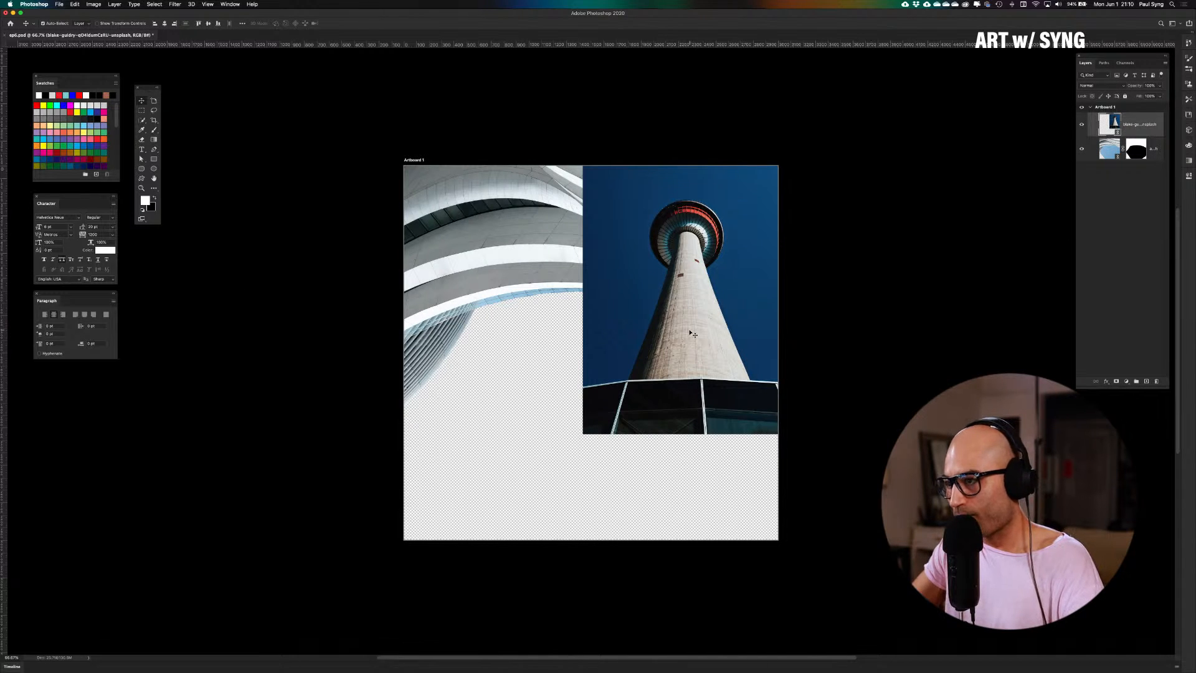
drag(698, 330, 592, 489)
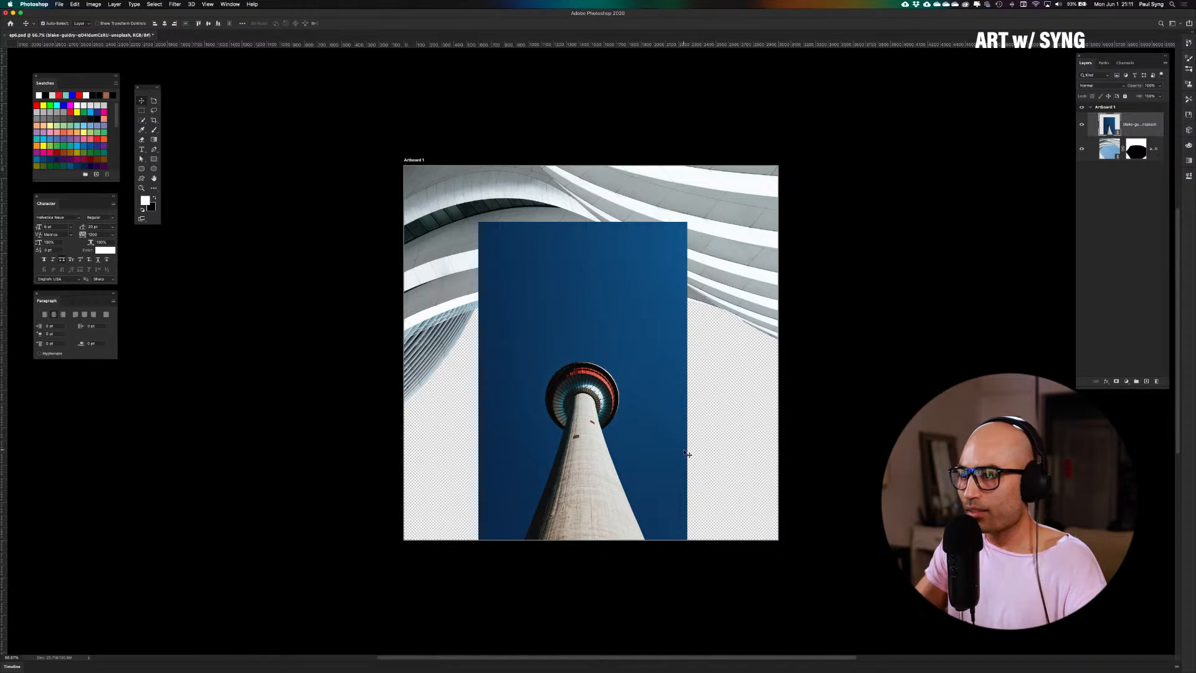
key(super+equal)
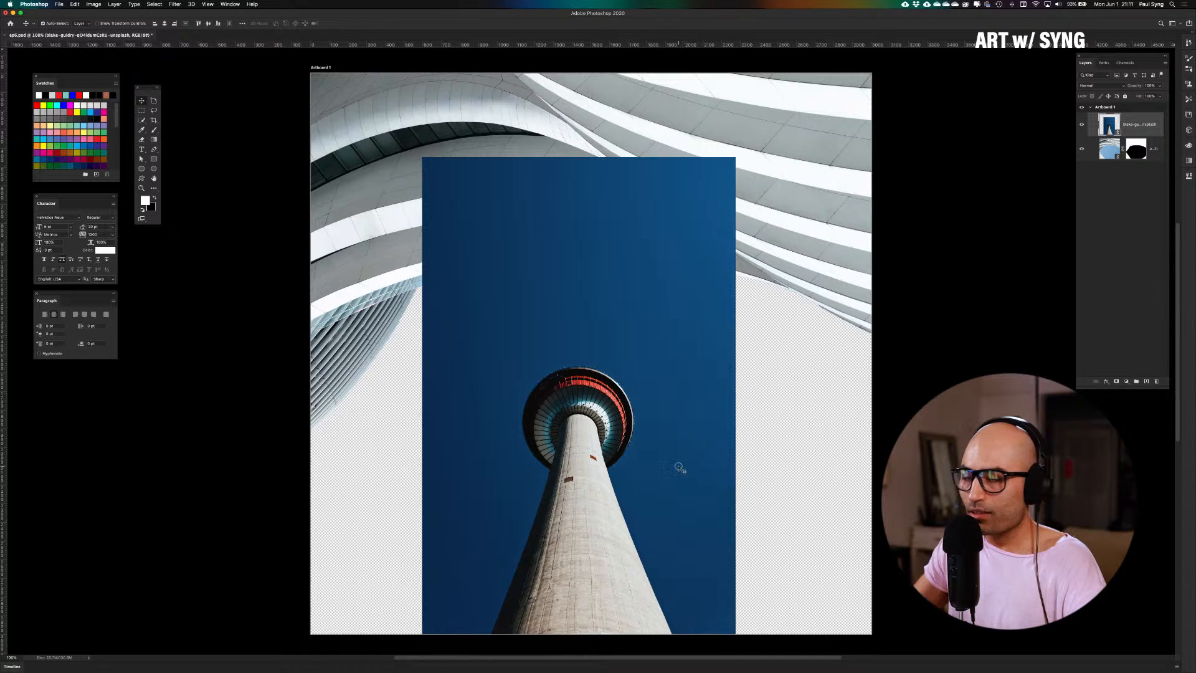
key(shift+Up)
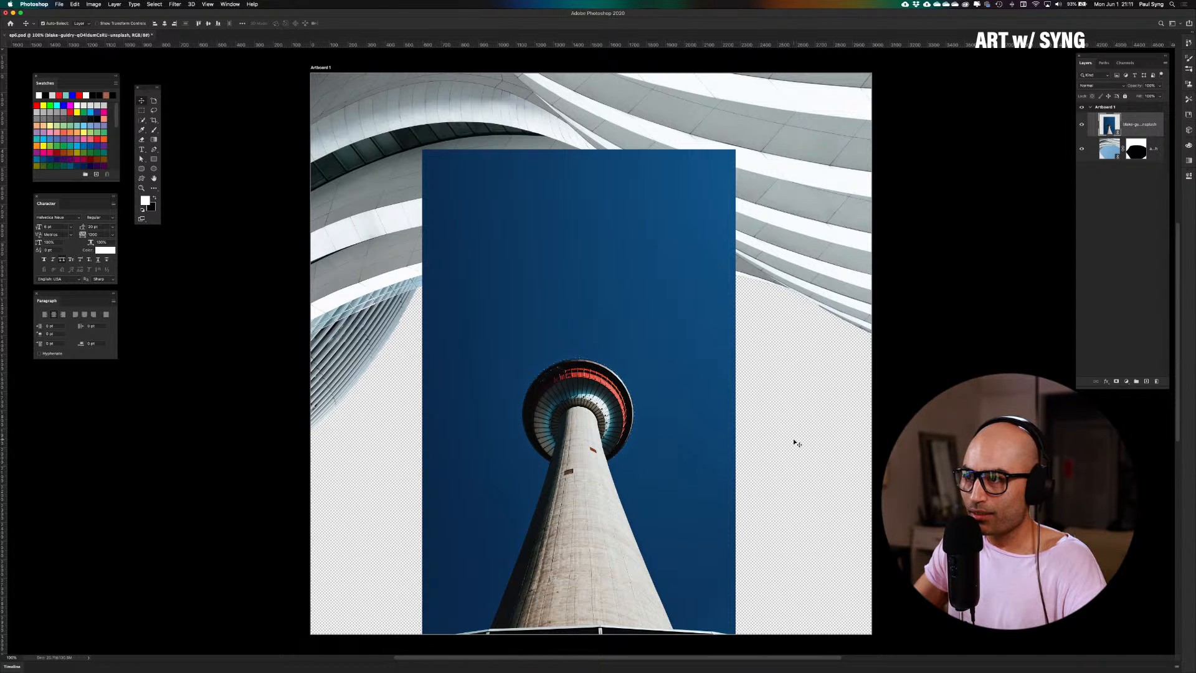
scroll(797, 443, down, 3)
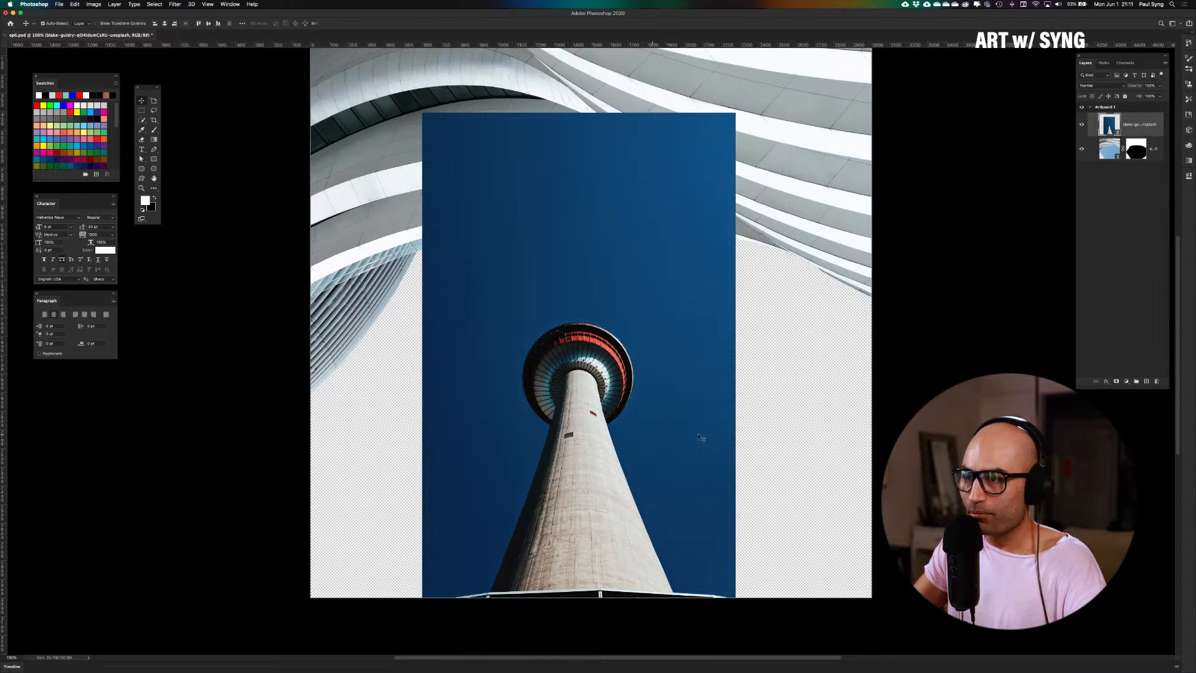
scroll(701, 437, down, 2)
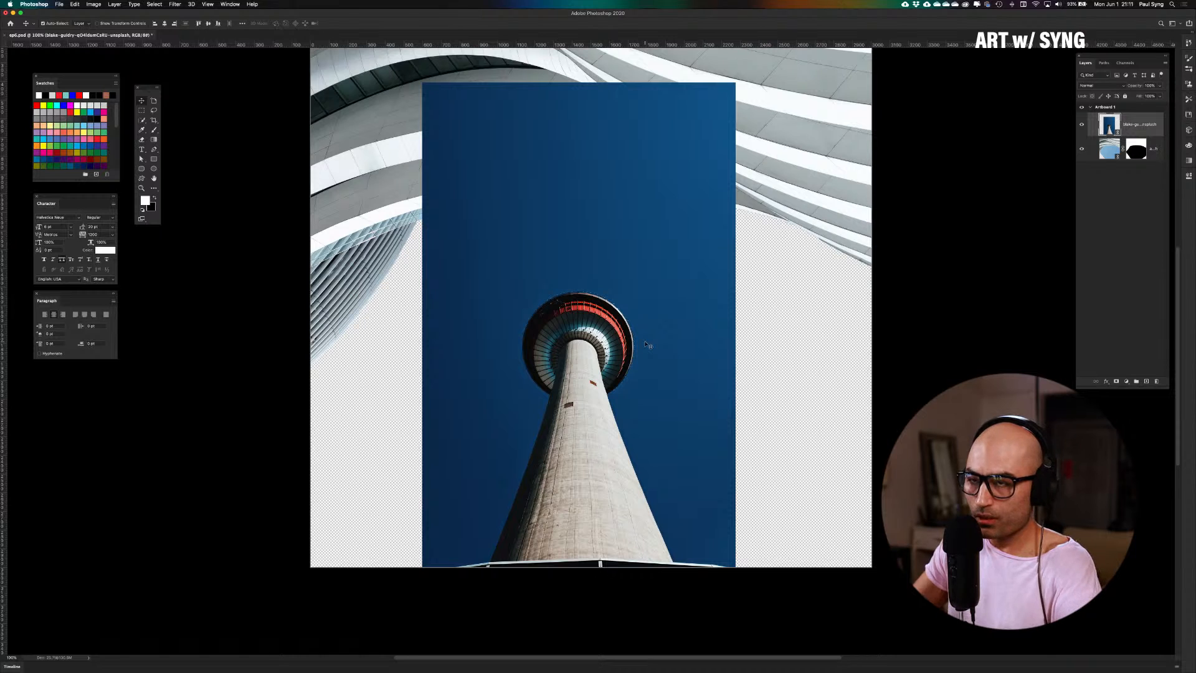
Hide the facade layer and select the blue sky around the tower with the Quick Selection tool
click(143, 121)
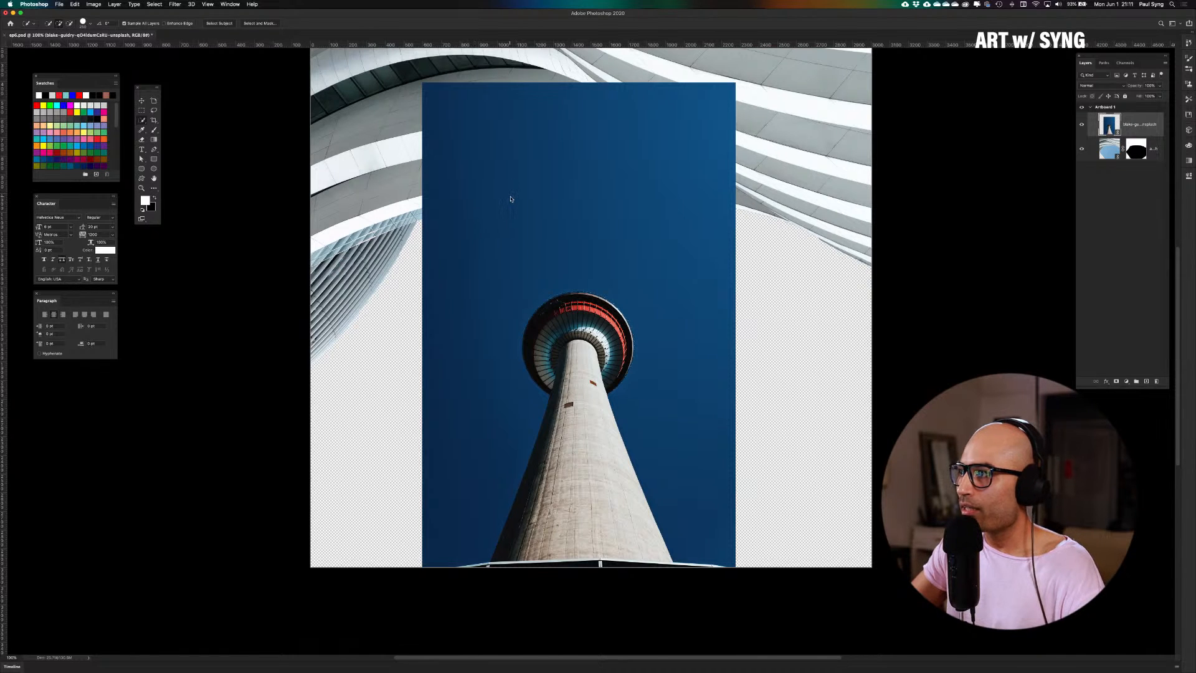
click(1082, 149)
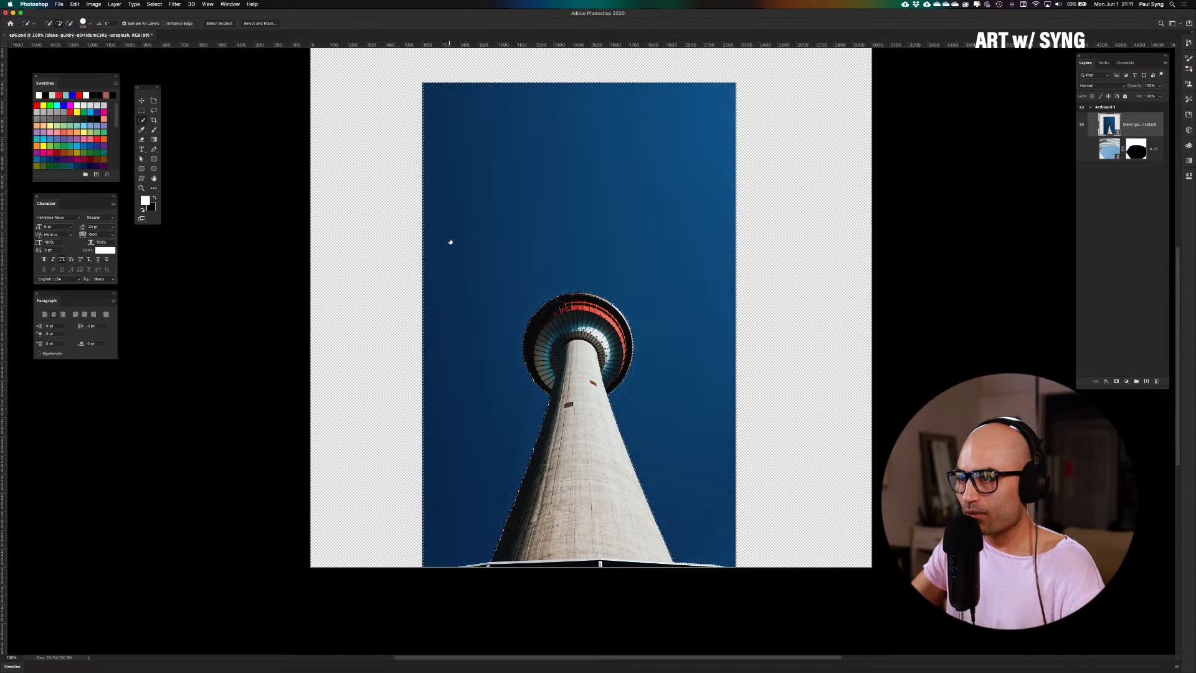
drag(659, 224, 641, 271)
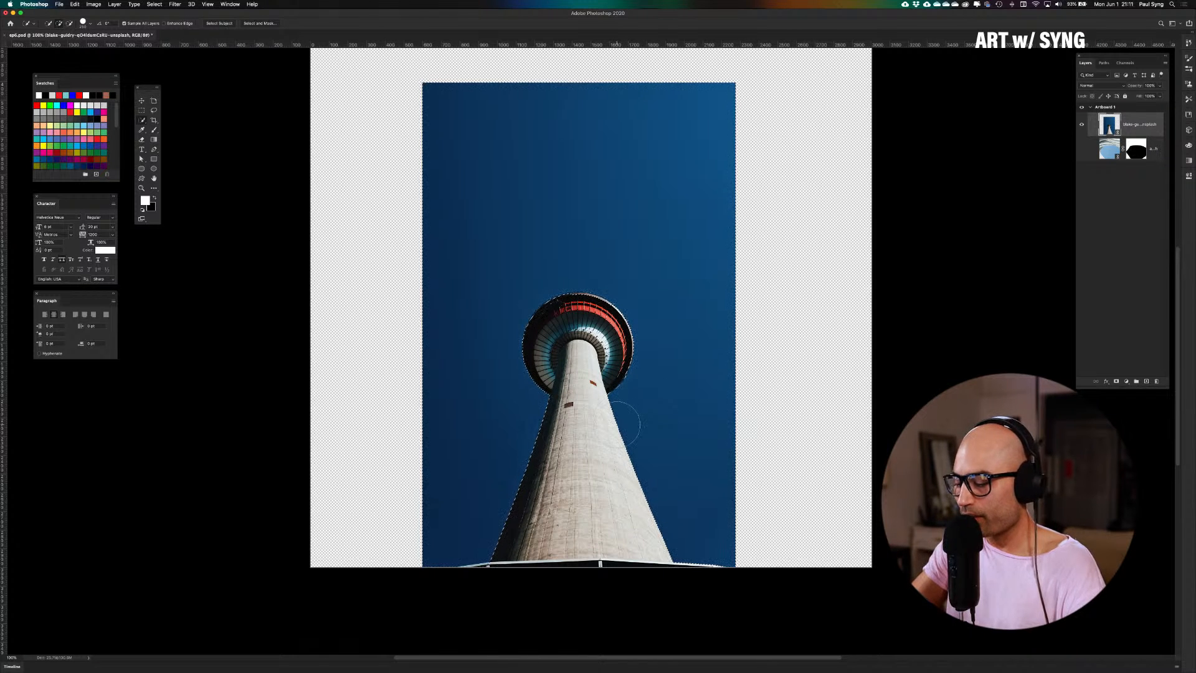
Try to refine the sky selection along the observation deck's upper rim with a smaller Quick Selection brush, and discard the selection
key(super+h)
key(super+equal)
key(super+equal)
key(super+equal)
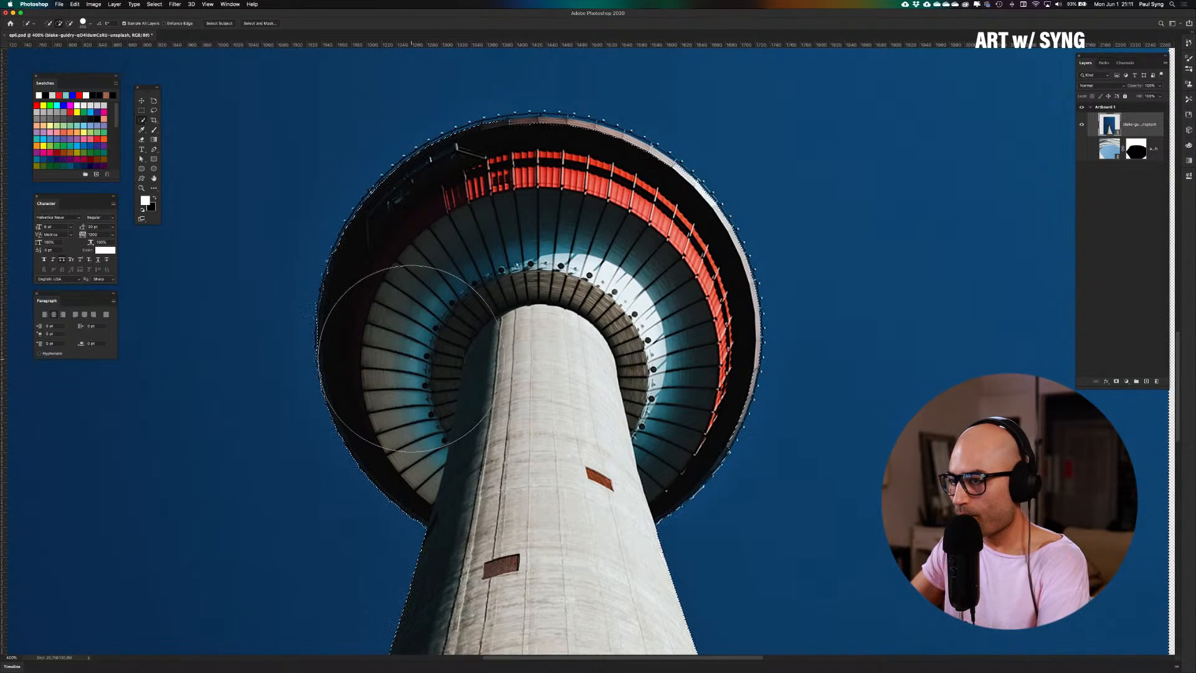
key(bracketleft)
key(bracketleft)
key(bracketleft)
key(bracketleft)
key(bracketleft)
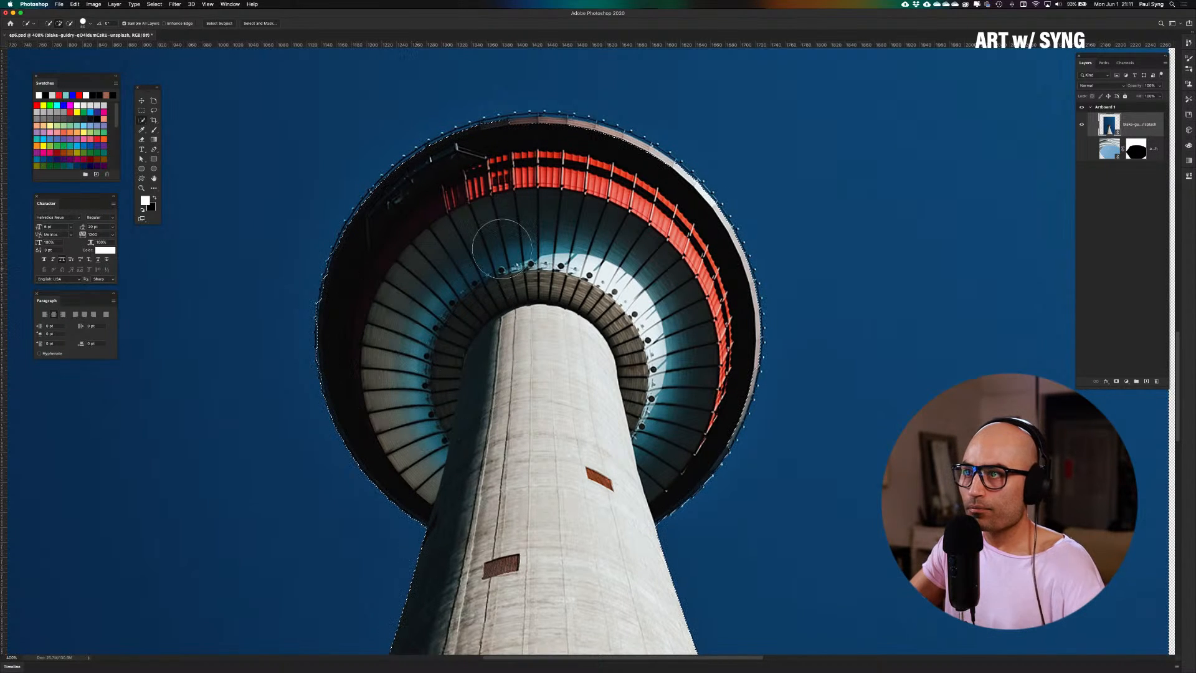
drag(511, 146, 597, 156)
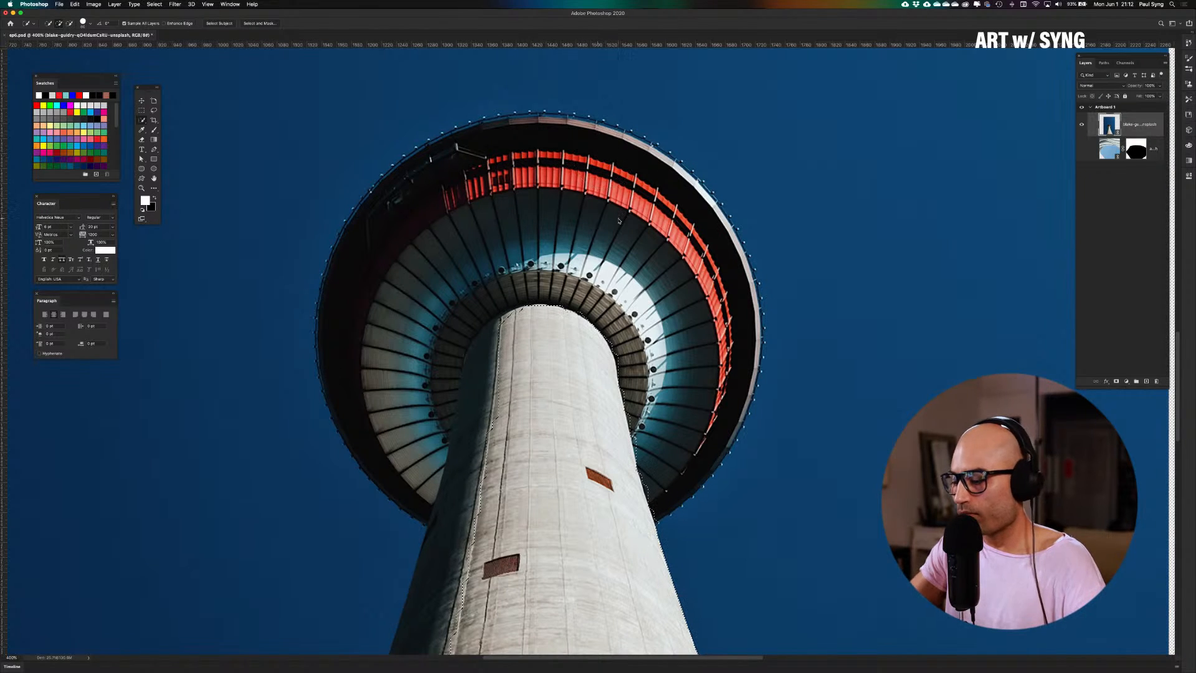
key(super+minus)
key(super+minus)
key(super+minus)
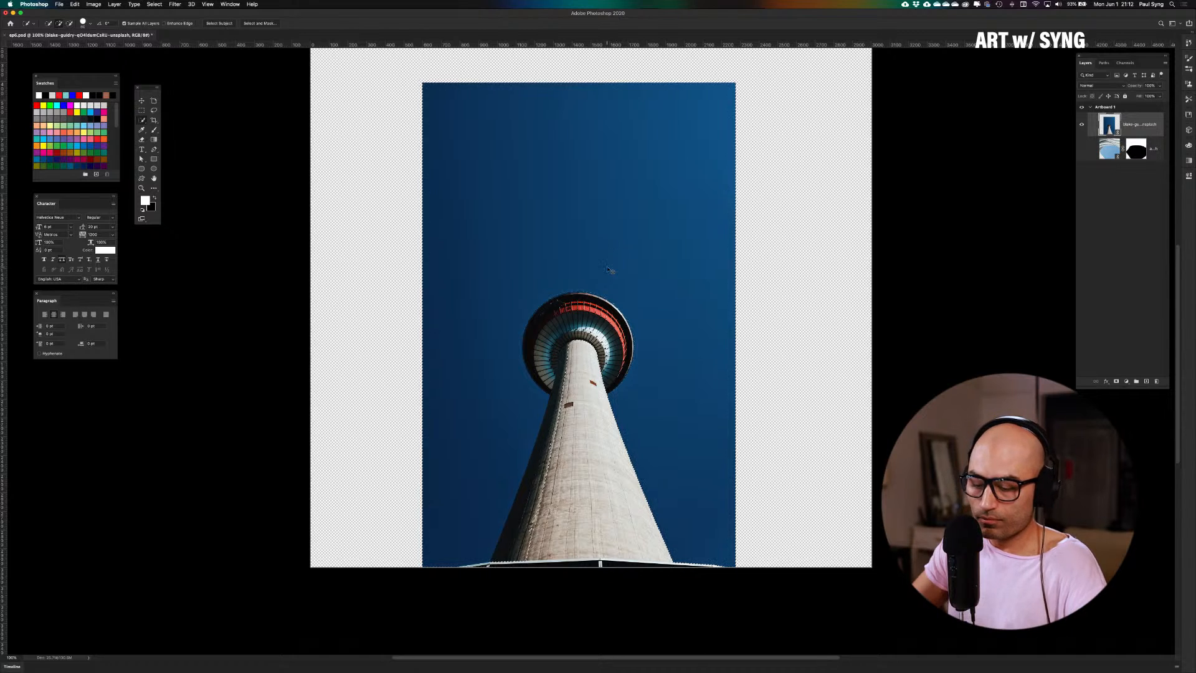
key(super+d)
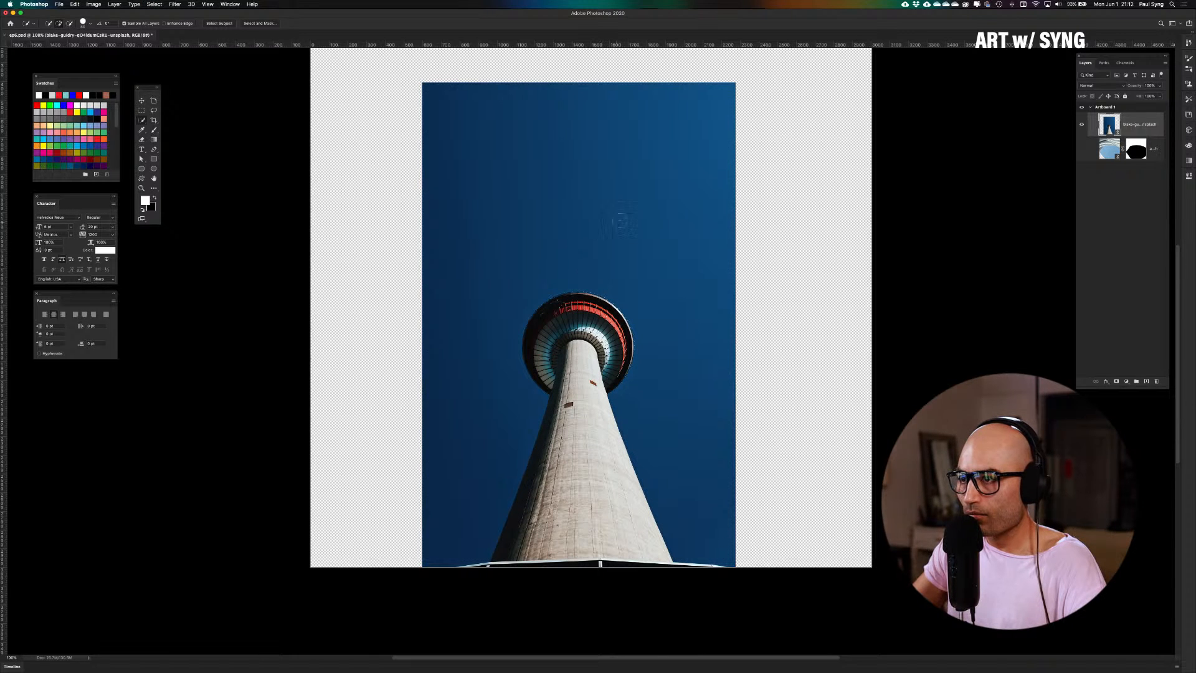
Try to reselect the sky with the Quick Selection tool and correct the selection along the observation deck's rim
click(470, 282)
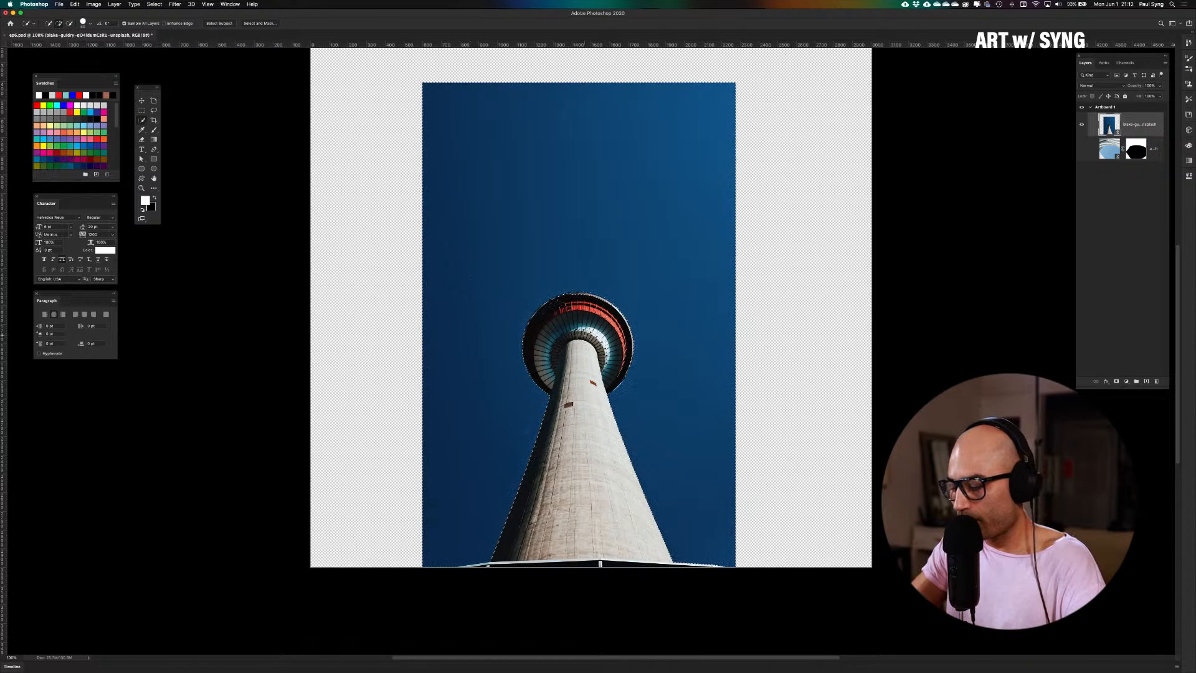
key(super+equal)
key(super+equal)
key(super+equal)
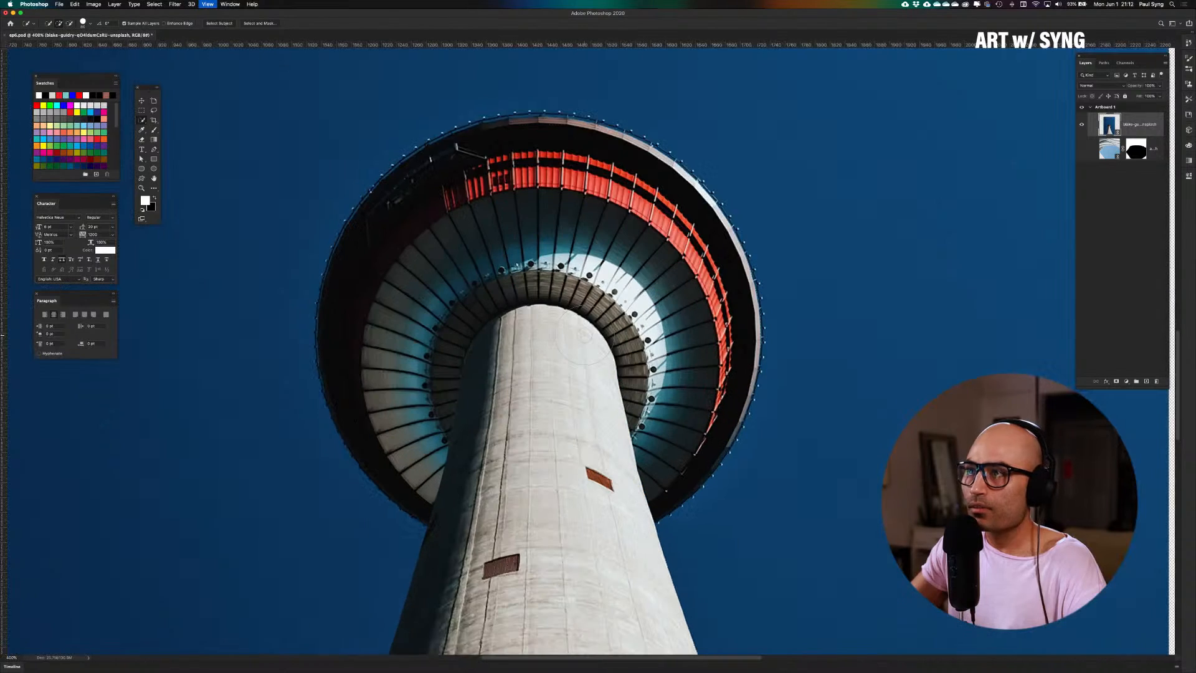
drag(571, 184, 570, 244)
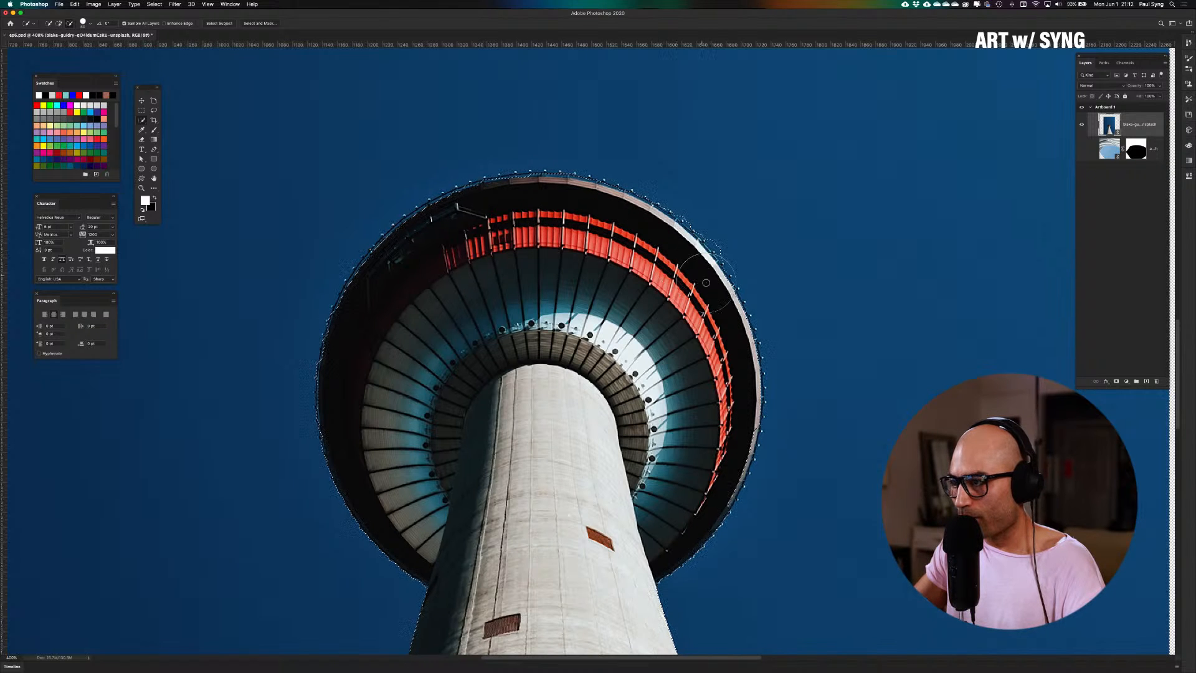
mouse_move(731, 382)
mouse_down()
mouse_move(729, 453)
mouse_move(694, 515)
mouse_move(718, 505)
mouse_up()
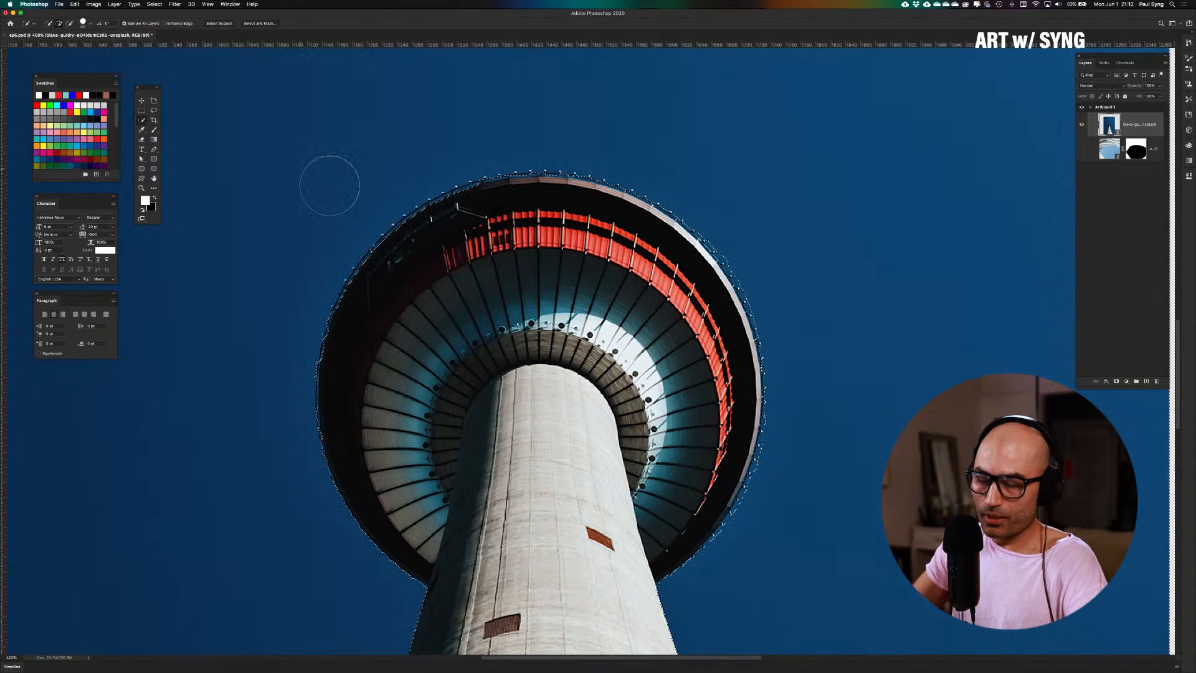
scroll(530, 266, down, 5)
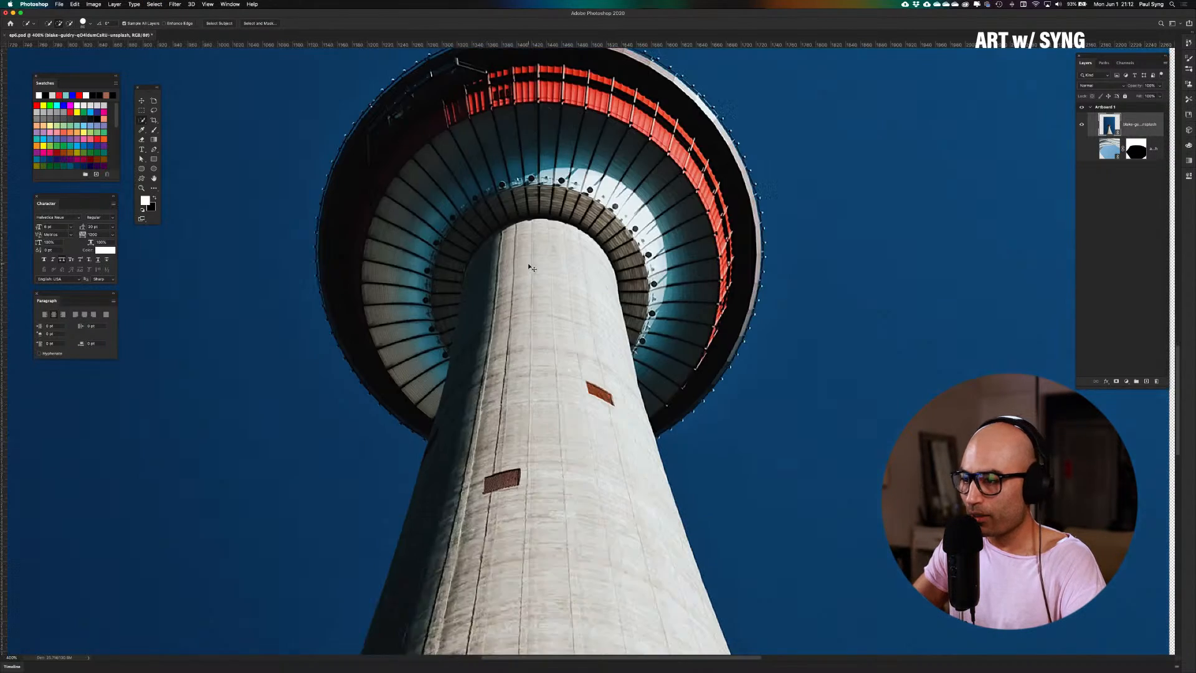
scroll(530, 266, down, 12)
scroll(529, 266, down, 3)
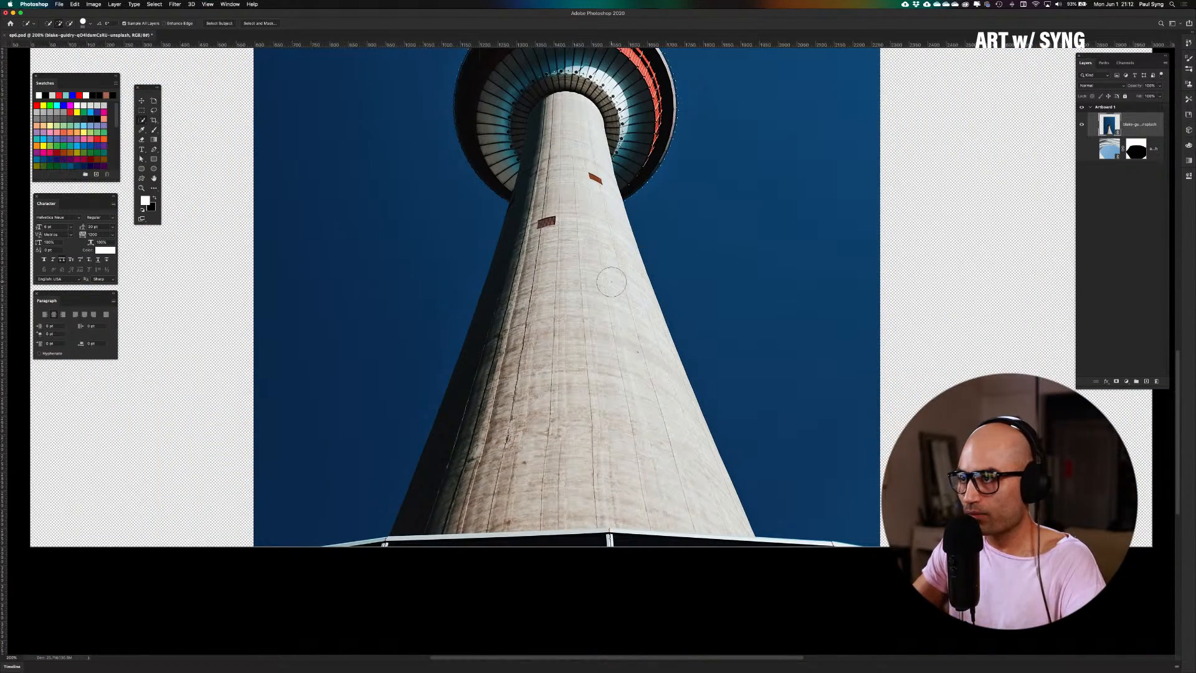
scroll(611, 282, down, 2)
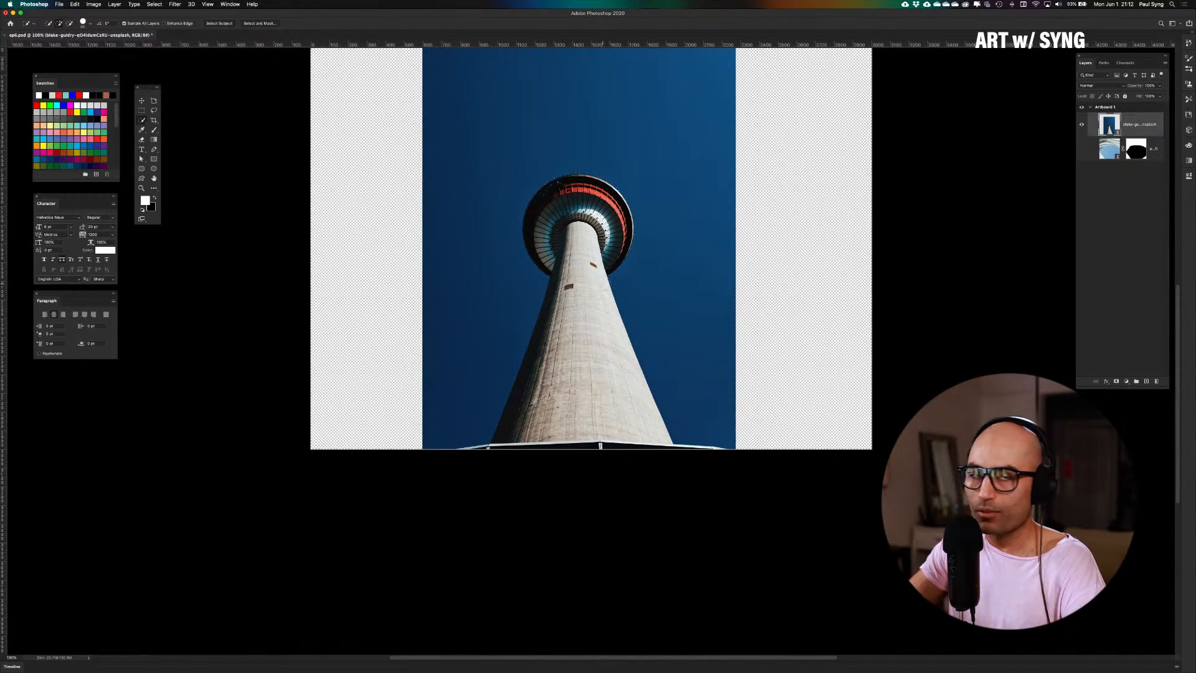
scroll(591, 350, up, 2)
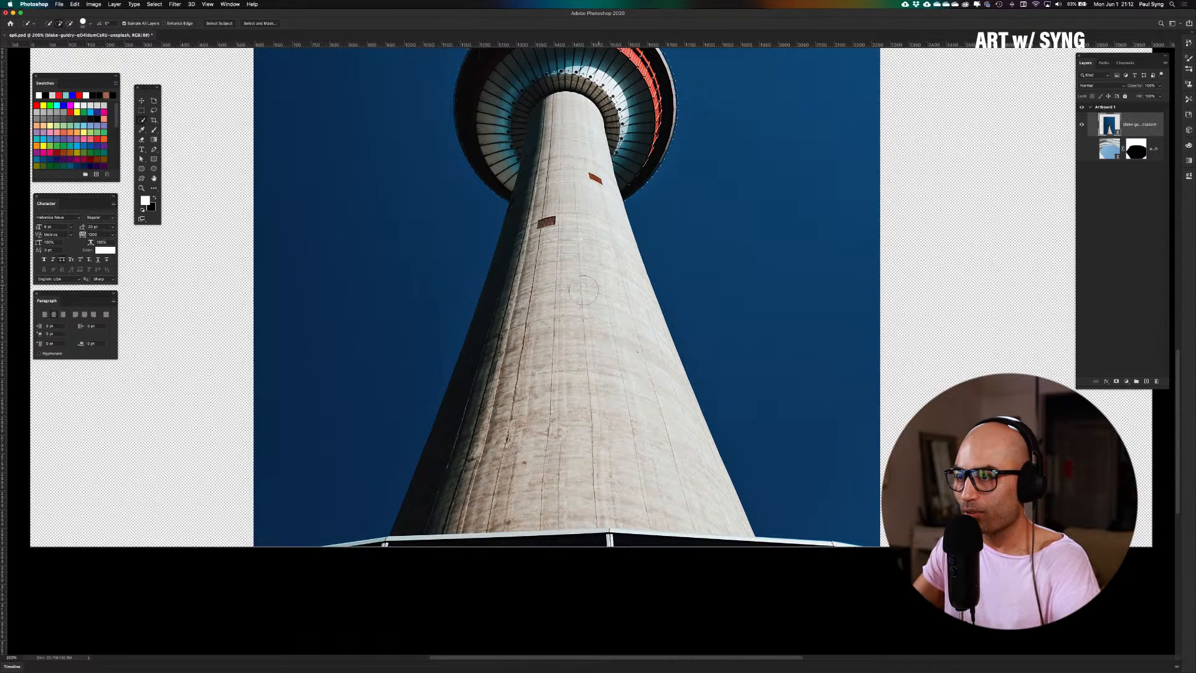
Start a Pen tool path just below the photo and anchor it at the tower's lower-left base corner
key(p)
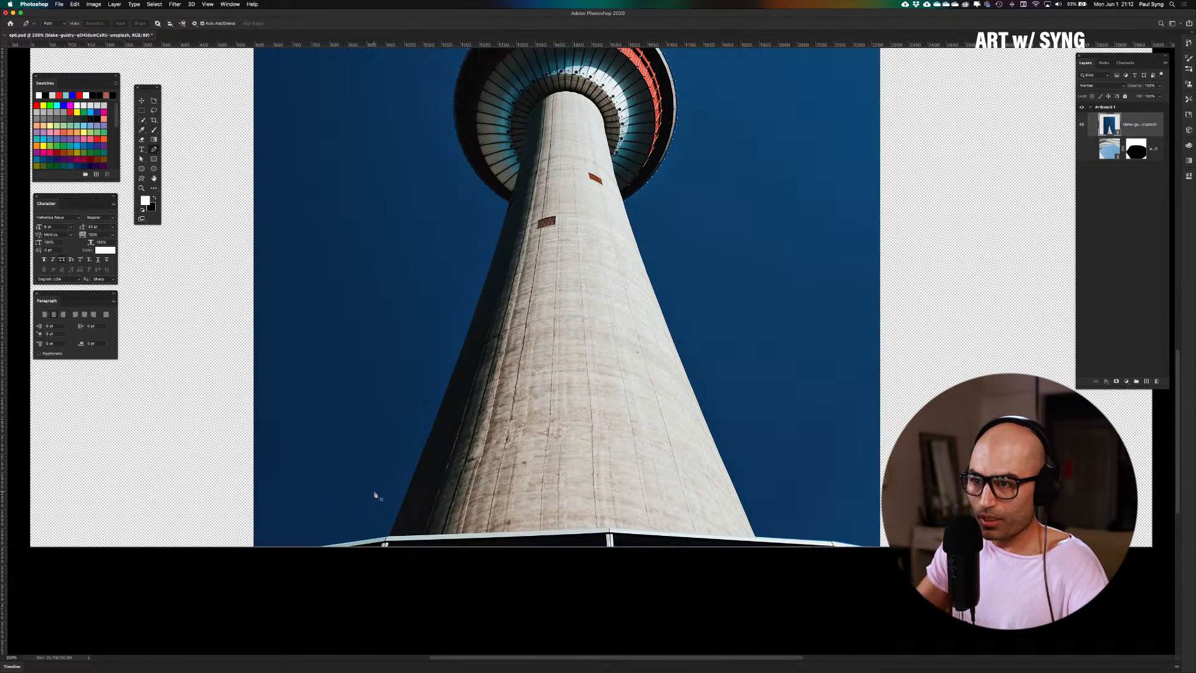
scroll(376, 495, up, 1)
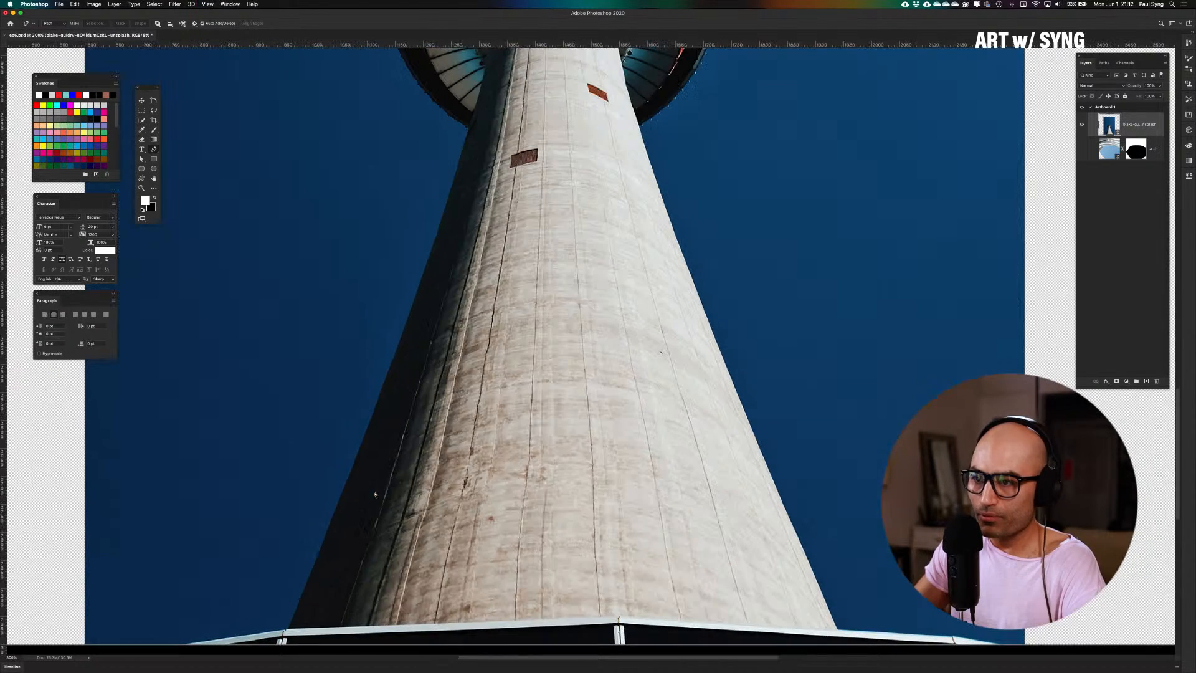
scroll(372, 430, down, 3)
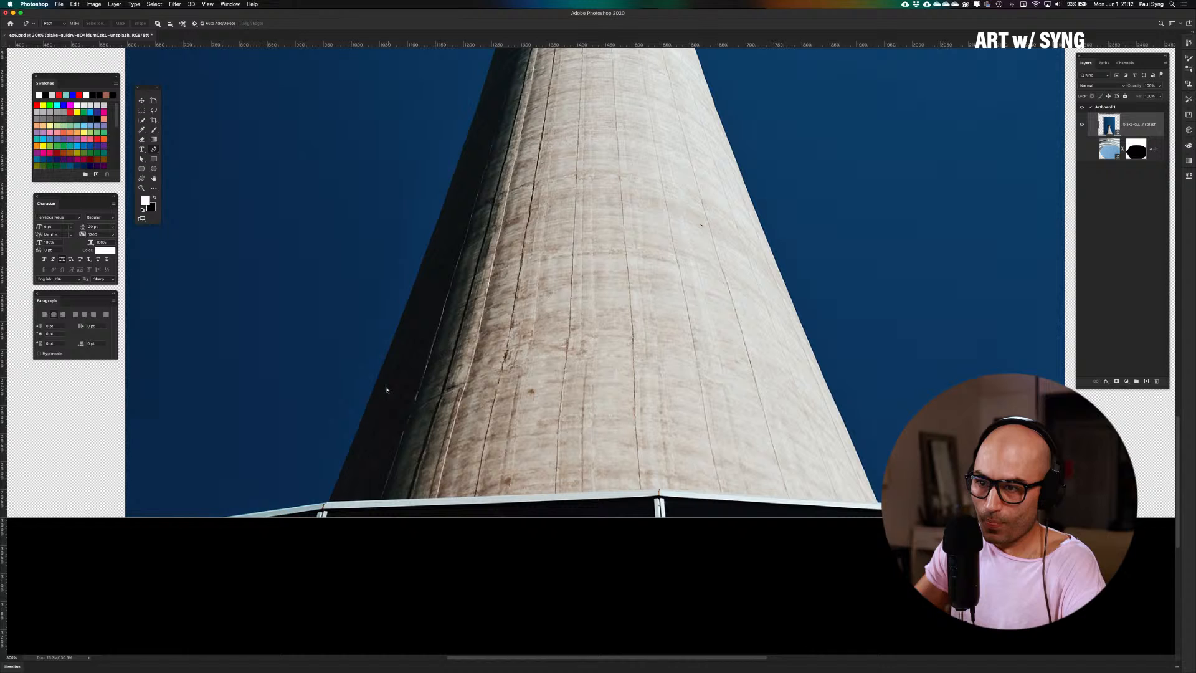
click(304, 546)
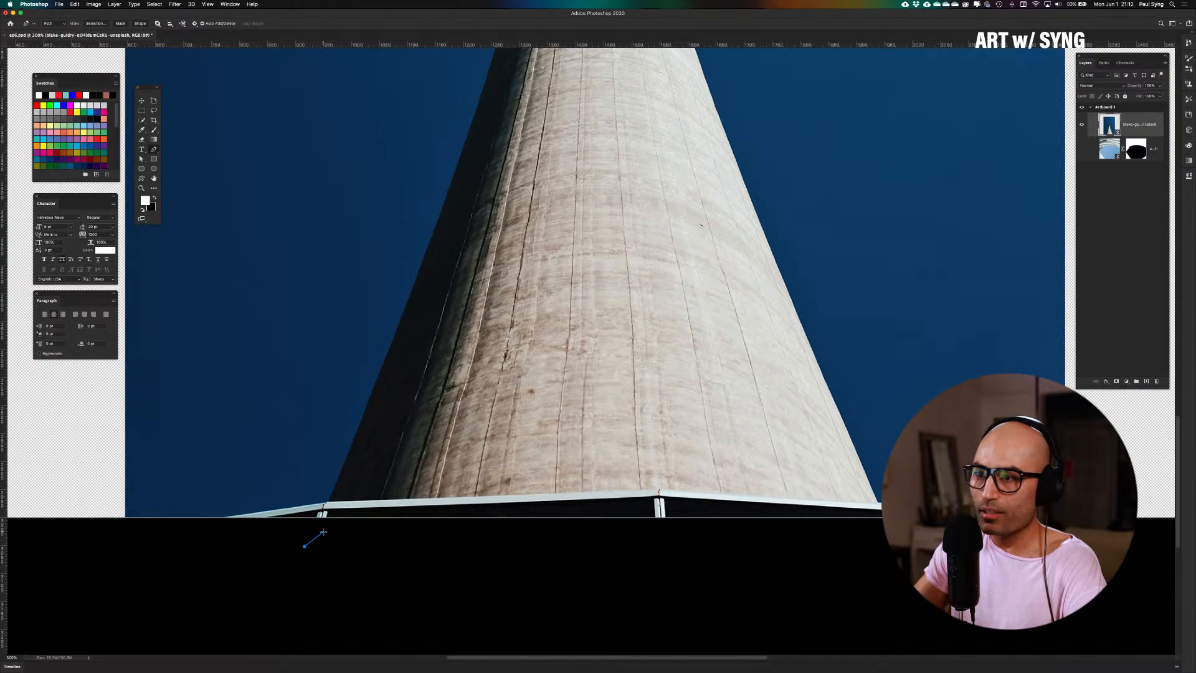
key(super+equal)
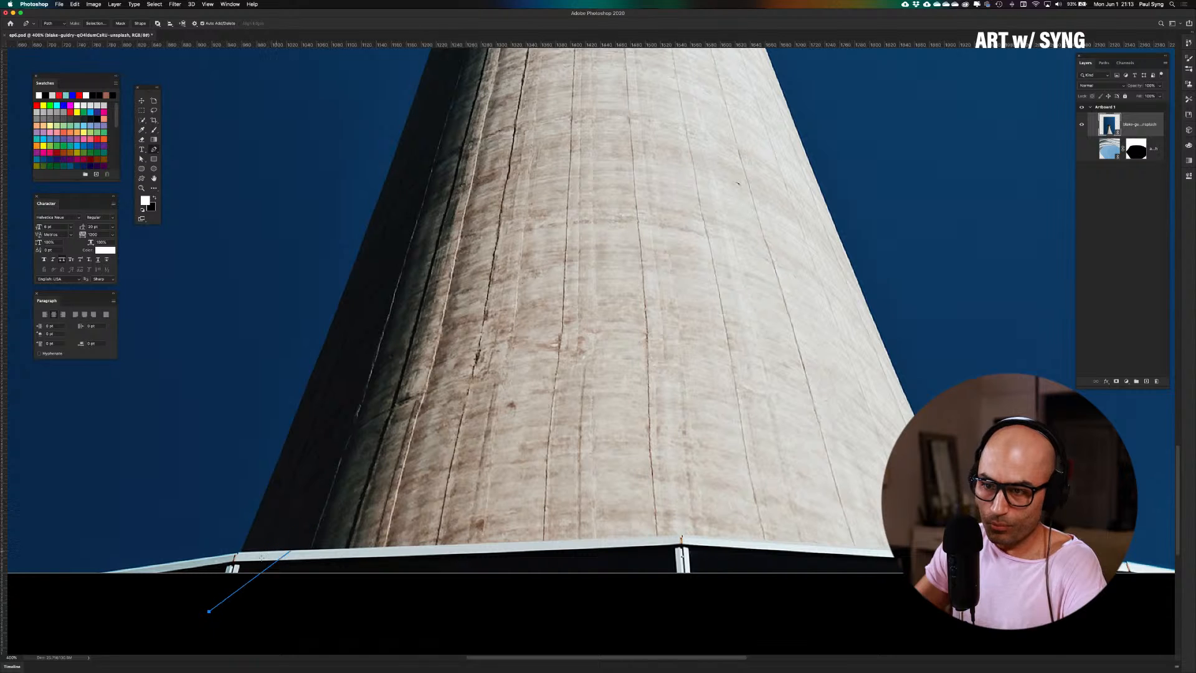
click(232, 568)
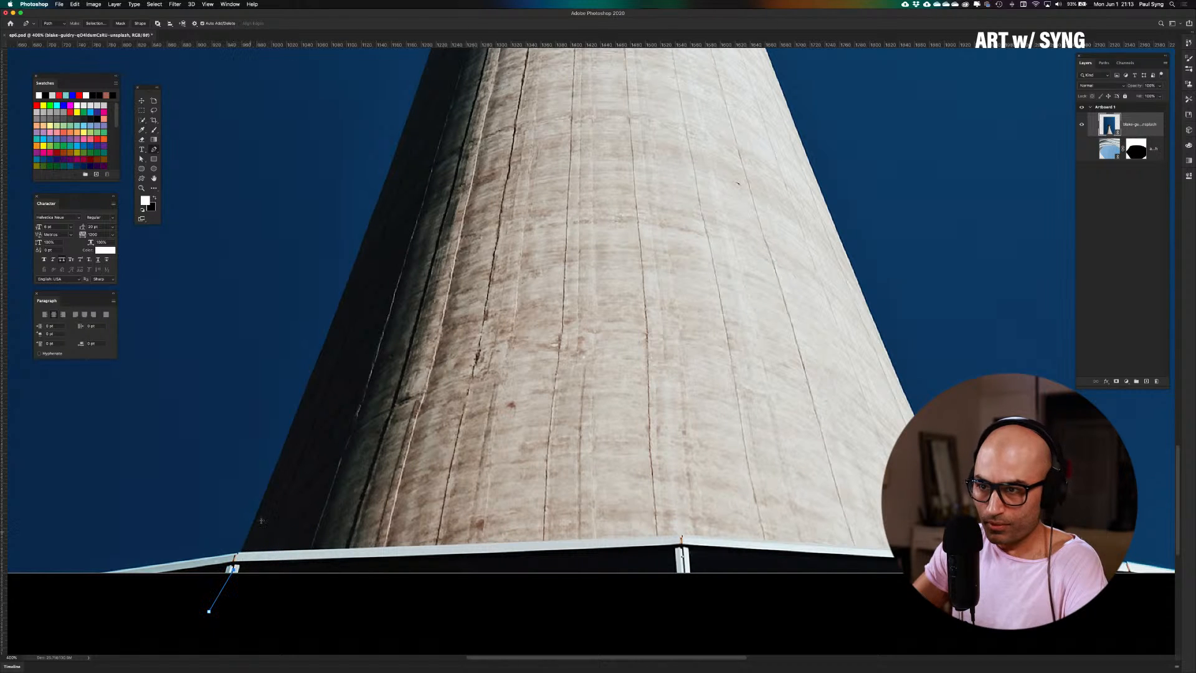
Trace the shaft's left edge with the path up to the underside of the observation deck
click(346, 287)
scroll(387, 228, up, 5)
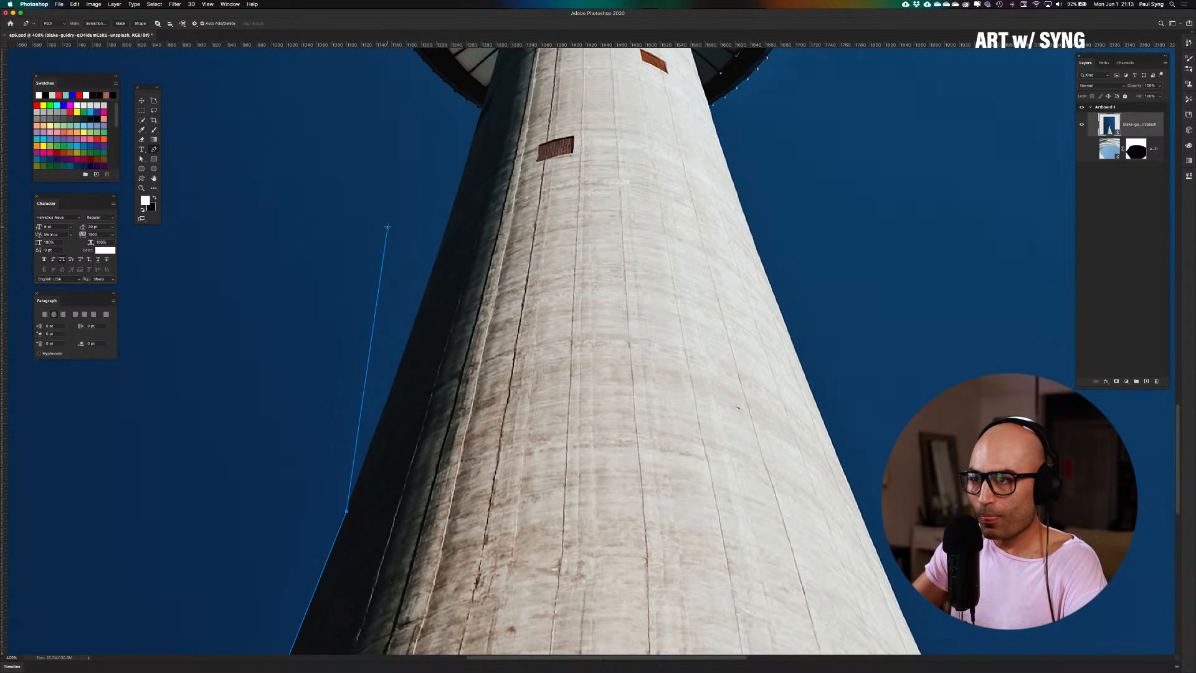
click(433, 271)
scroll(474, 250, up, 3)
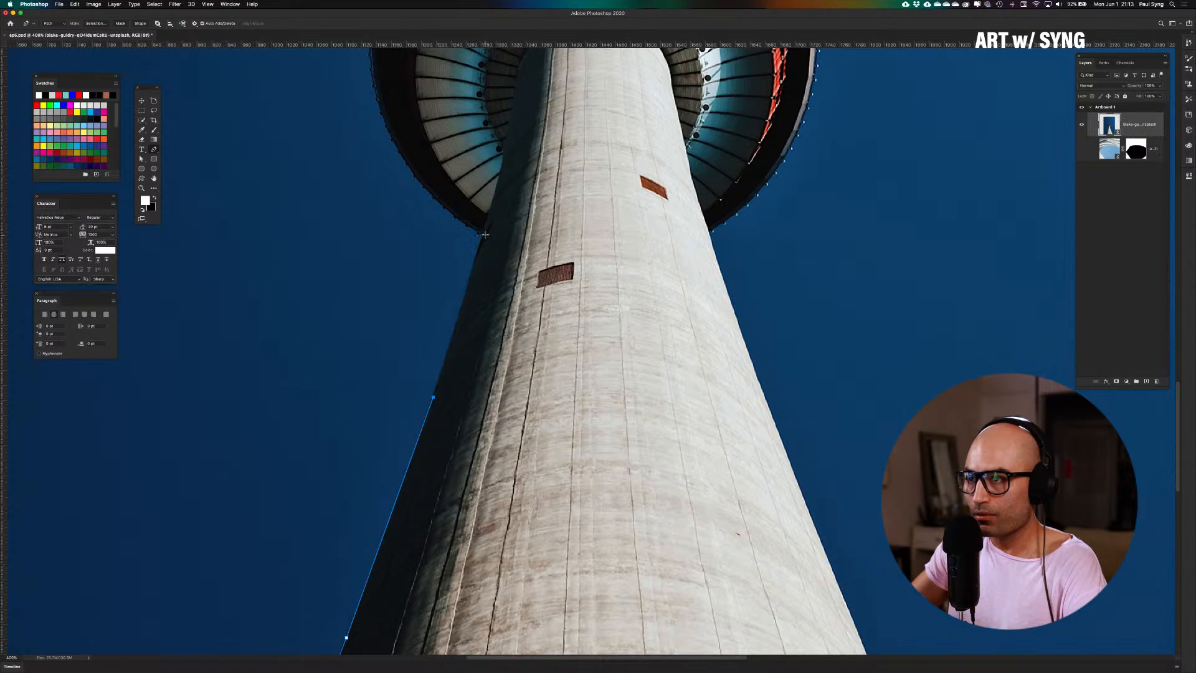
click(483, 234)
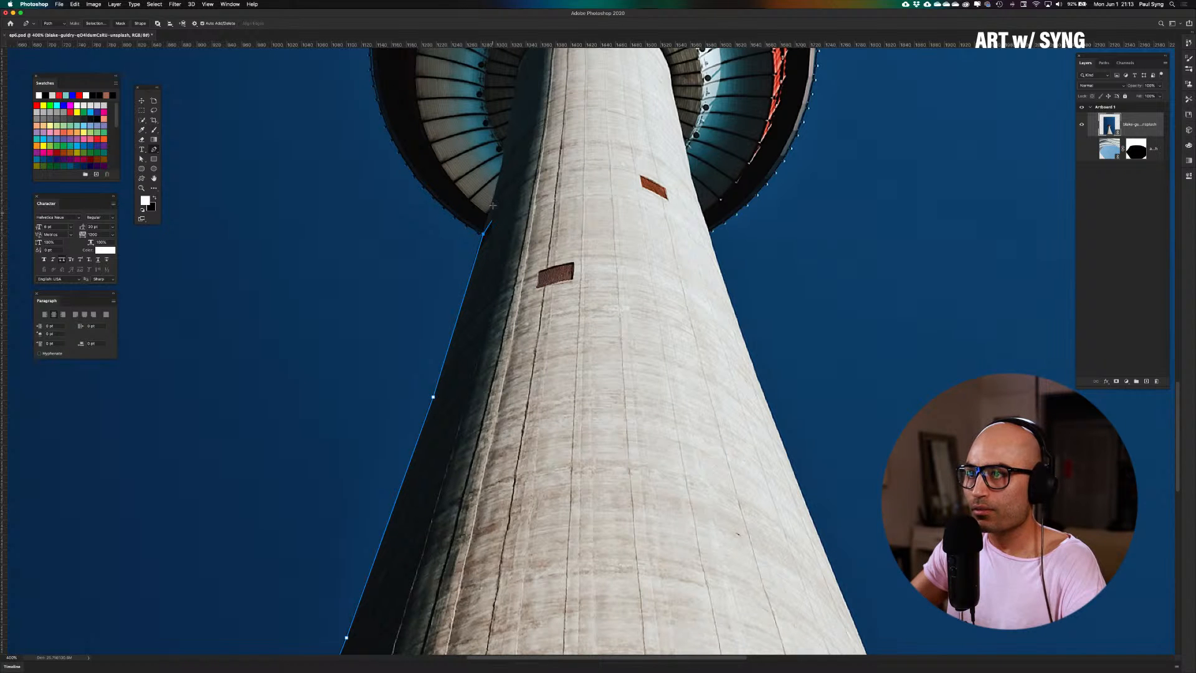
Curve the path around the observation deck's outer rim and end it where the deck meets the shaft's right edge
scroll(492, 196, up, 6)
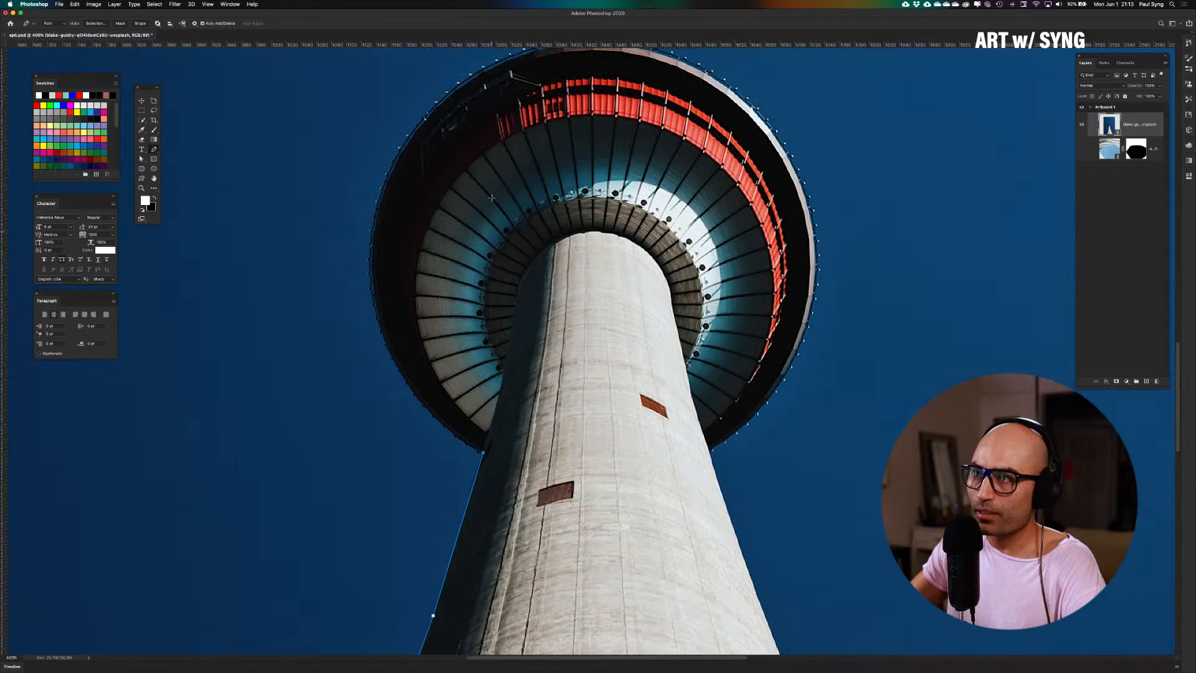
scroll(485, 203, right, 2)
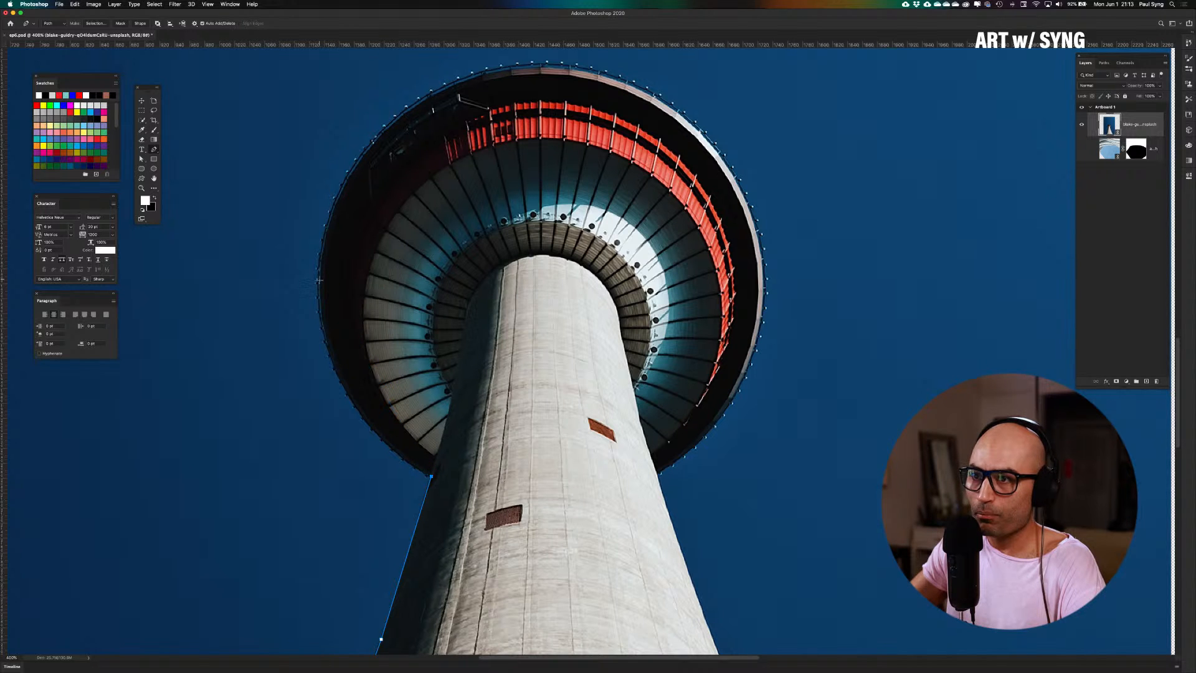
click(319, 284)
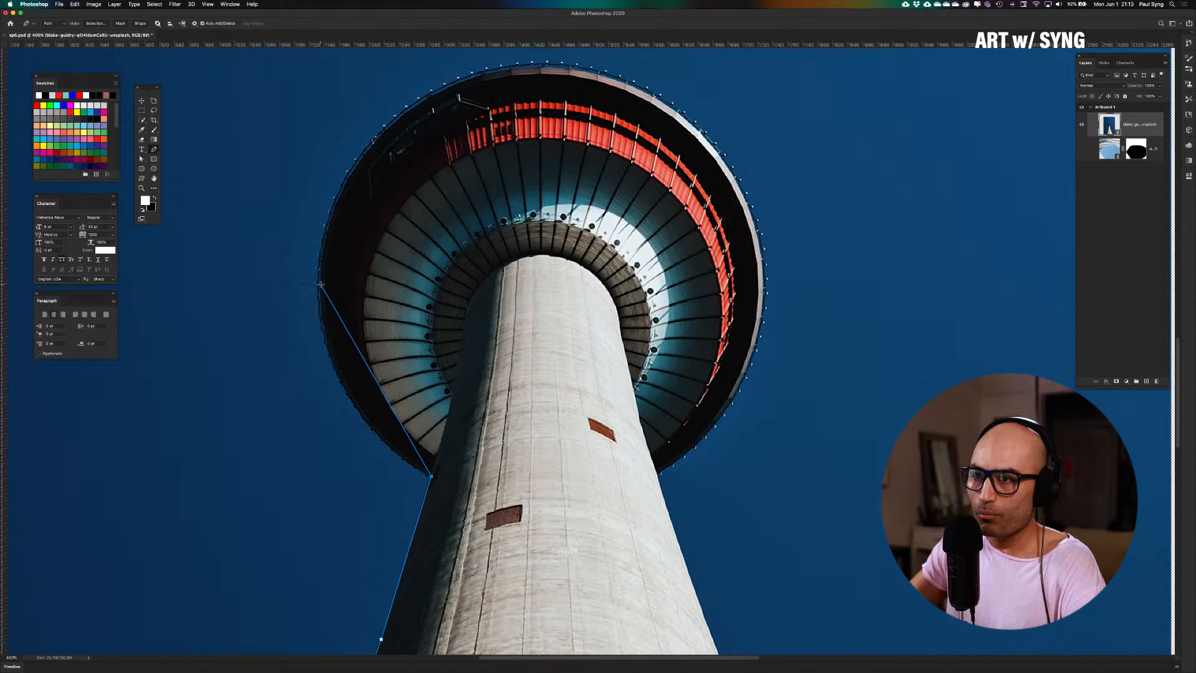
drag(318, 284, 326, 148)
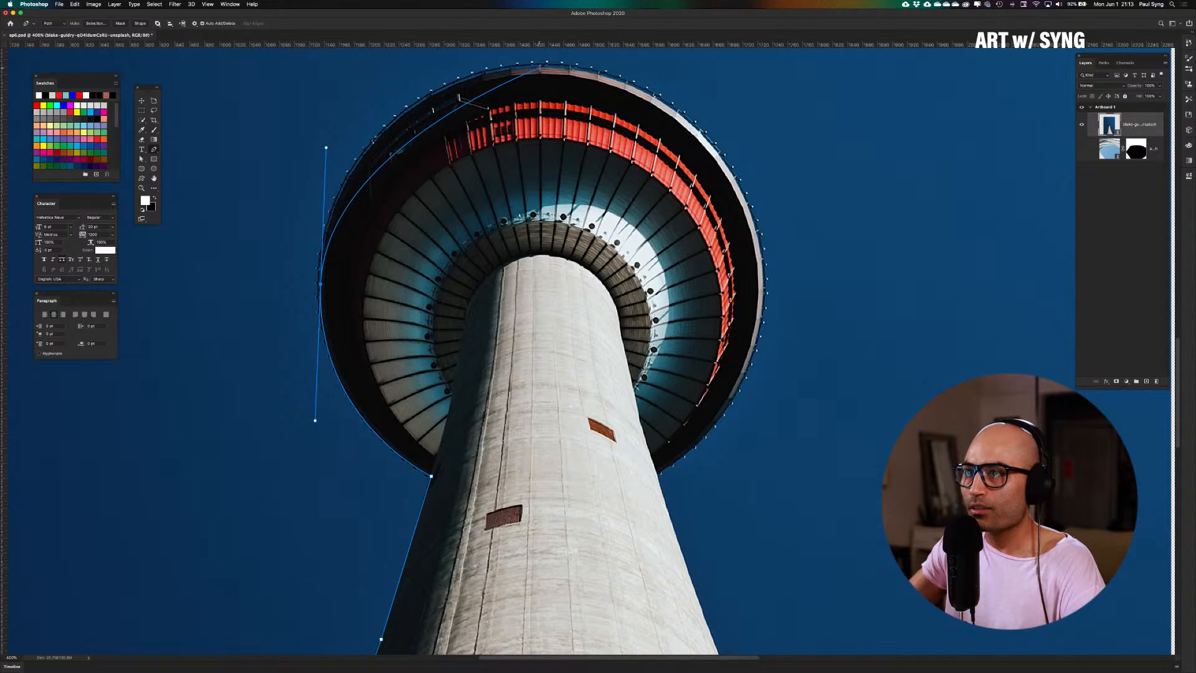
drag(540, 67, 643, 69)
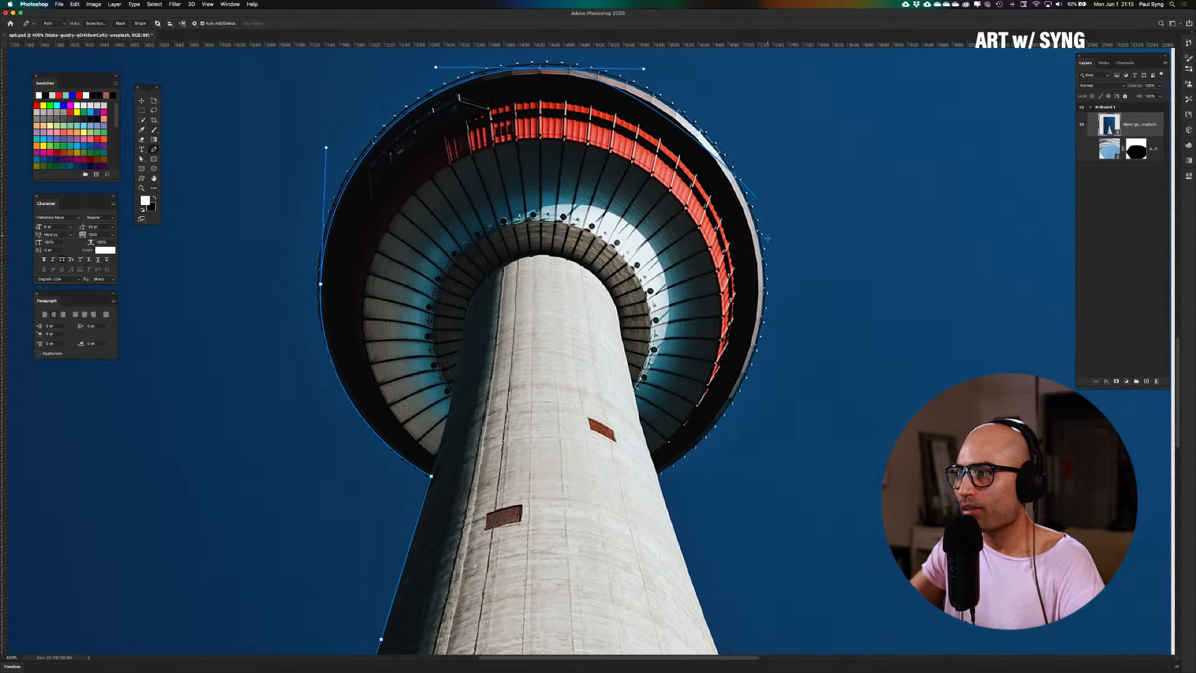
drag(763, 275, 772, 410)
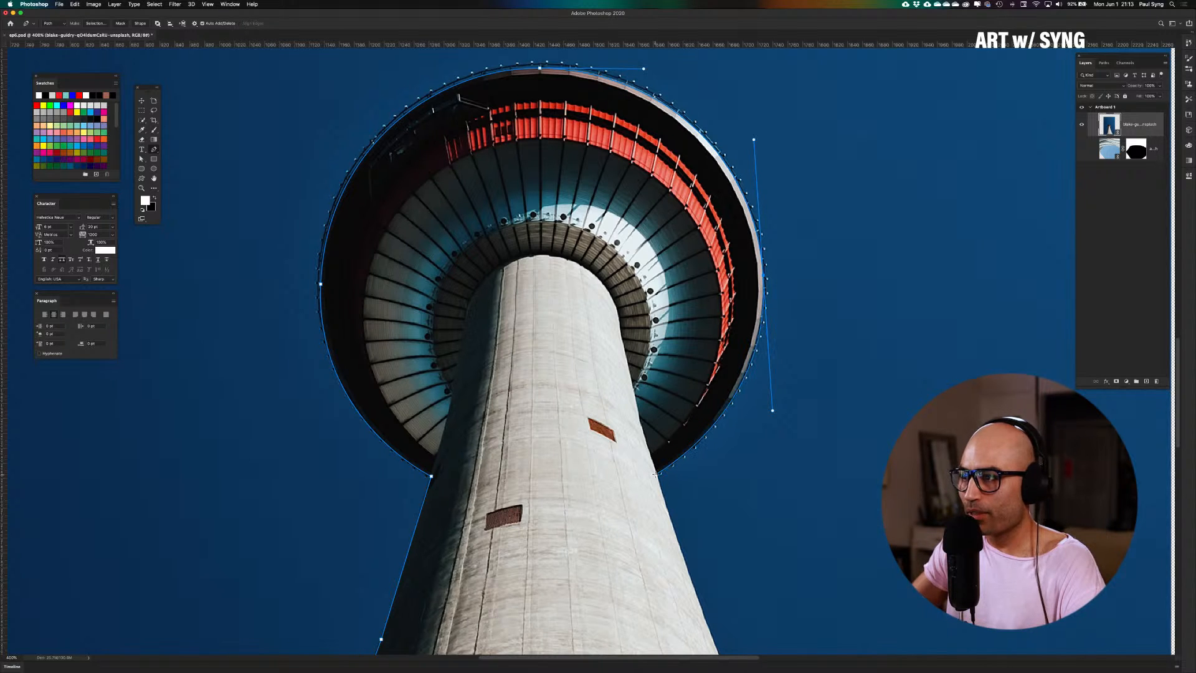
click(654, 475)
Continue the path down the shaft's right edge to the base structure's white railing
scroll(654, 475, down, 3)
scroll(654, 475, down, 8)
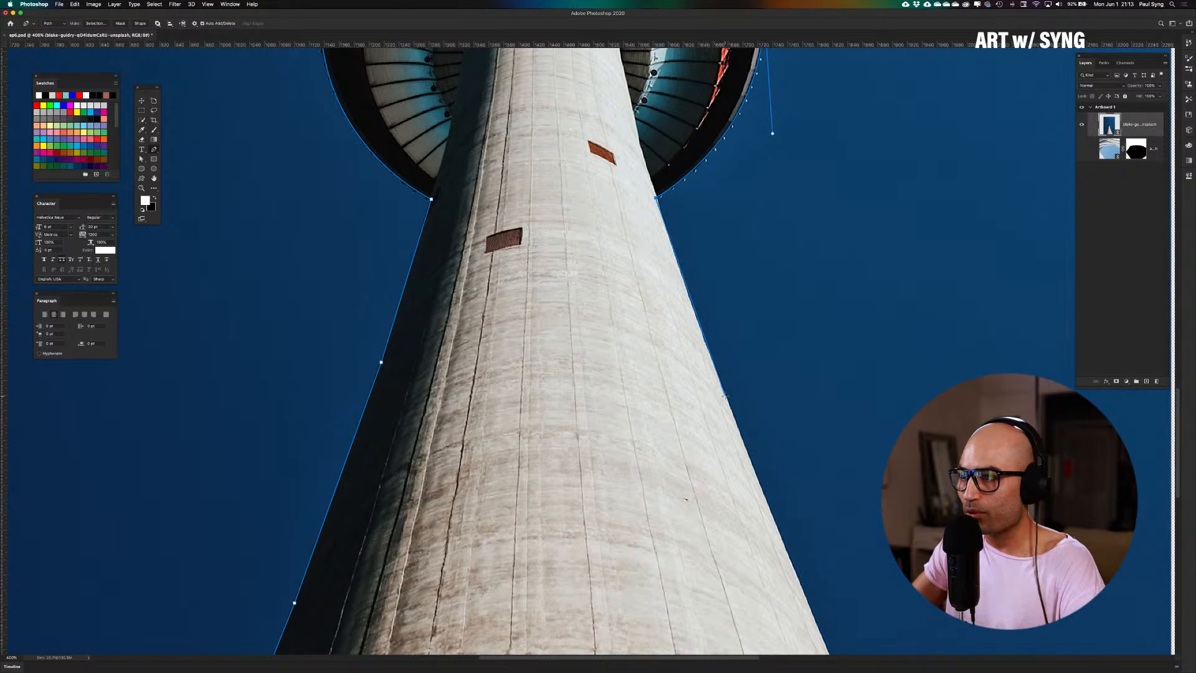
click(725, 398)
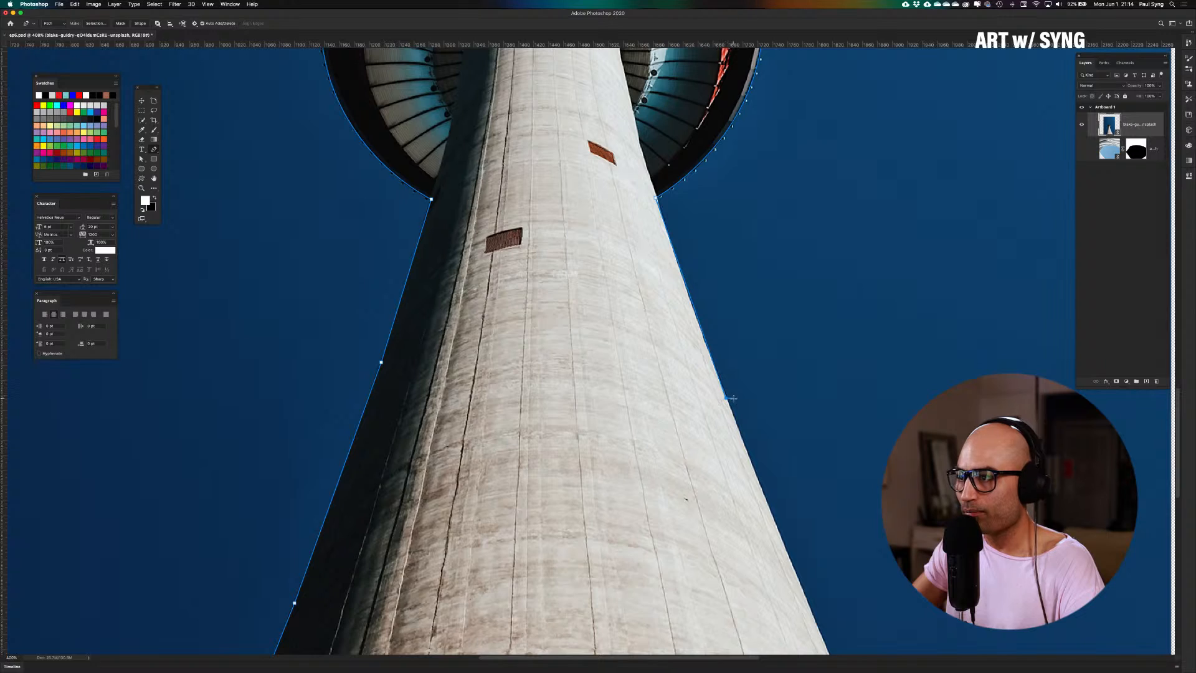
scroll(732, 398, down, 6)
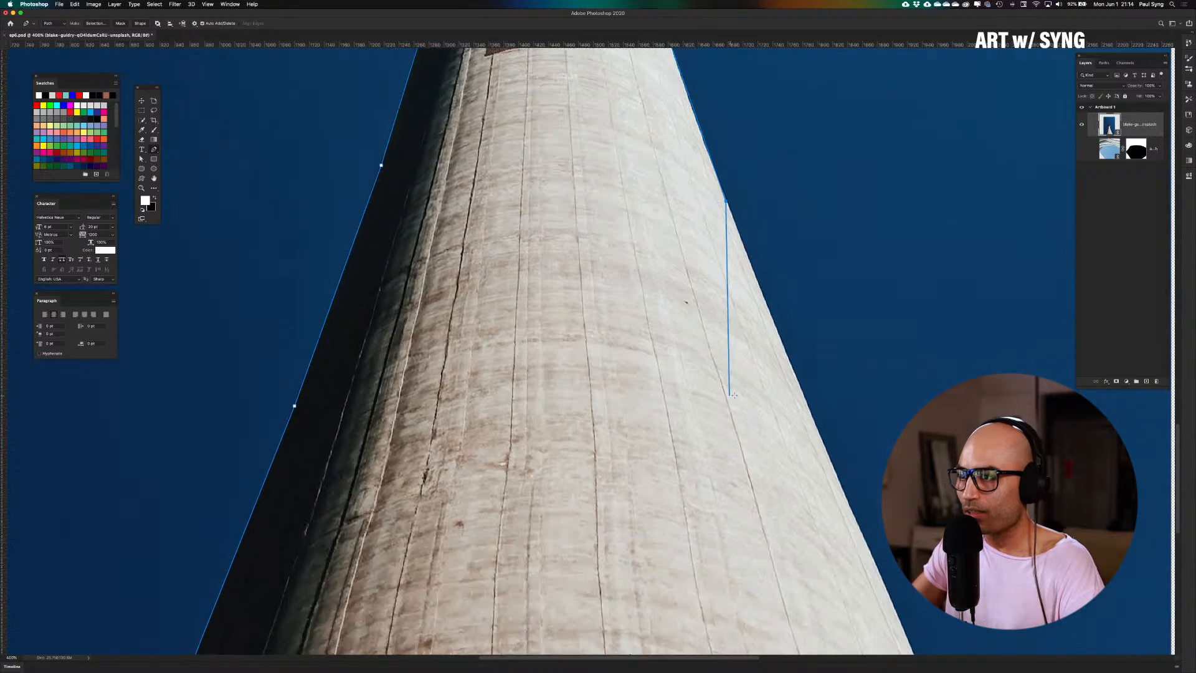
scroll(733, 395, right, 4)
scroll(733, 395, down, 2)
scroll(681, 418, down, 3)
scroll(681, 419, right, 4)
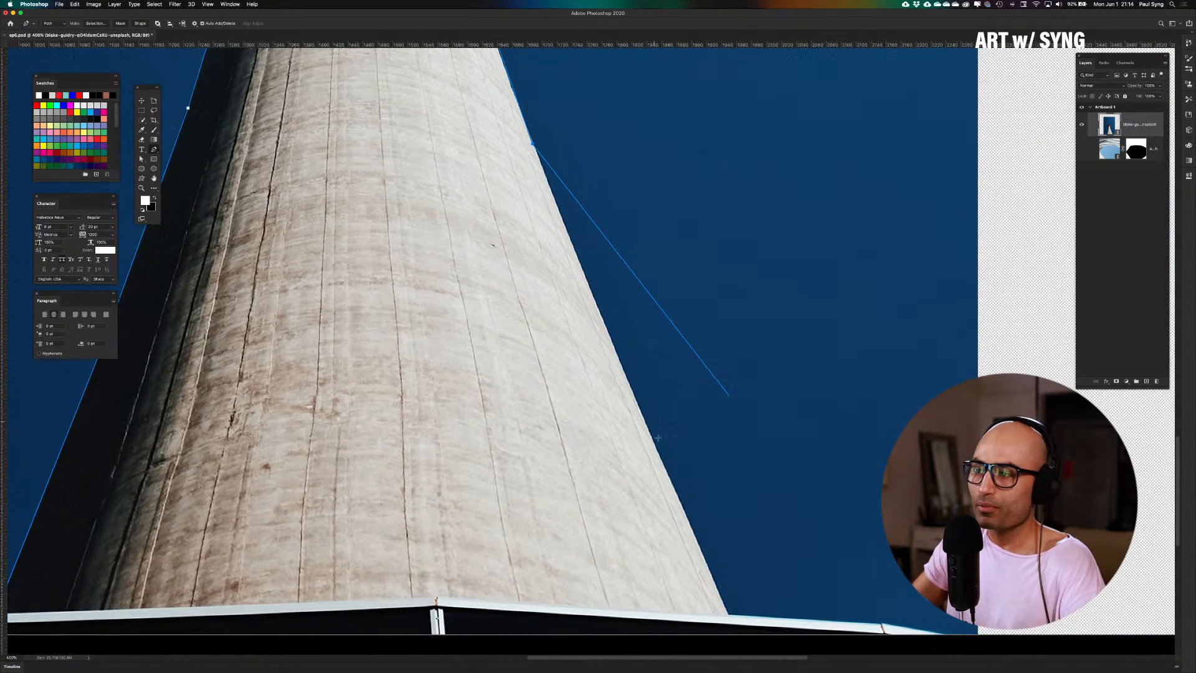
scroll(722, 399, down, 1)
scroll(722, 398, right, 1)
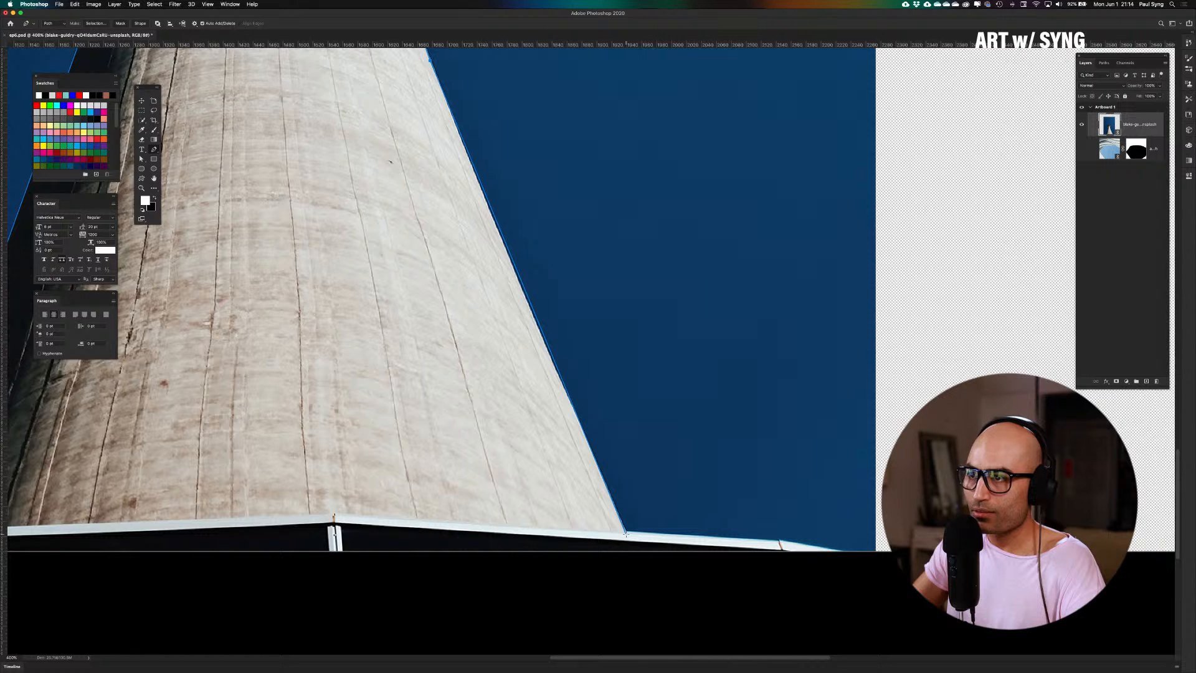
drag(625, 534, 638, 550)
Run the path below the photo's lower edge and close it at its starting anchor point
scroll(673, 442, down, 3)
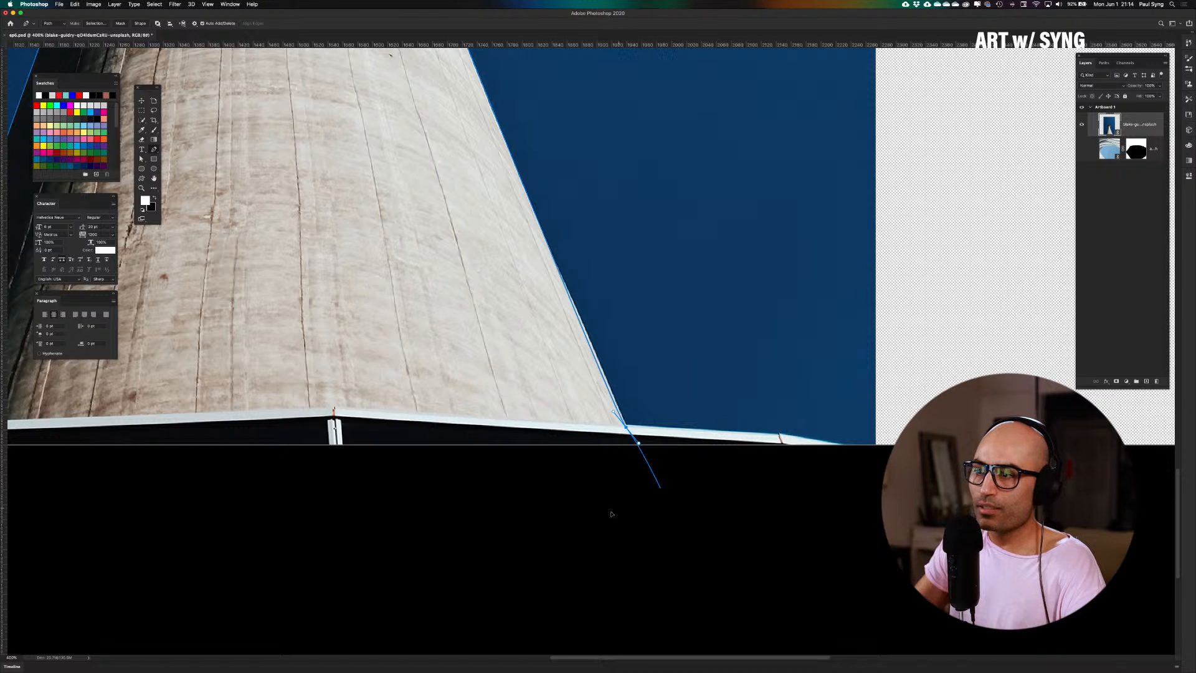
click(579, 549)
click(300, 551)
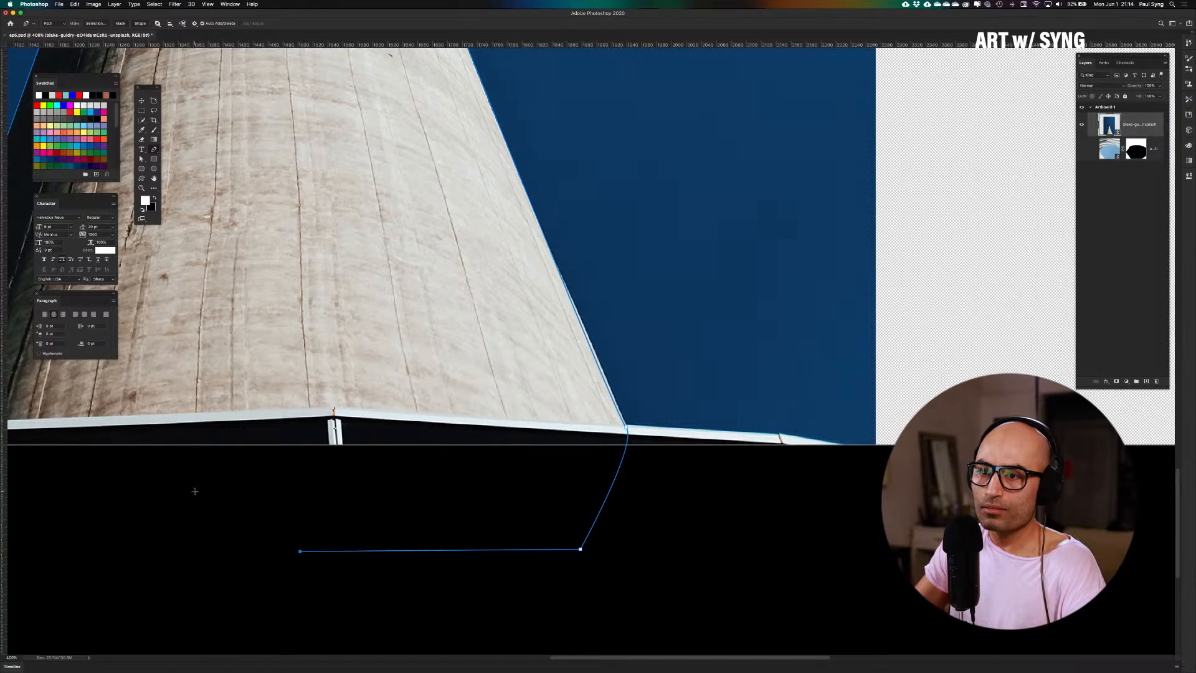
scroll(194, 491, left, 5)
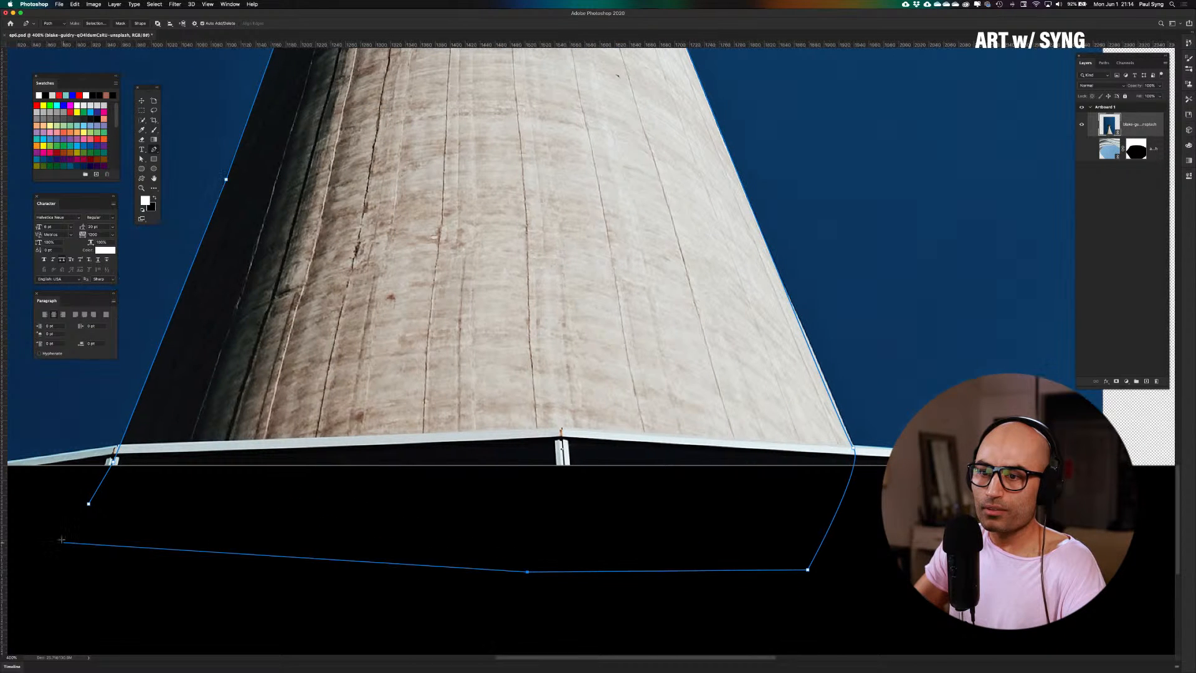
click(89, 503)
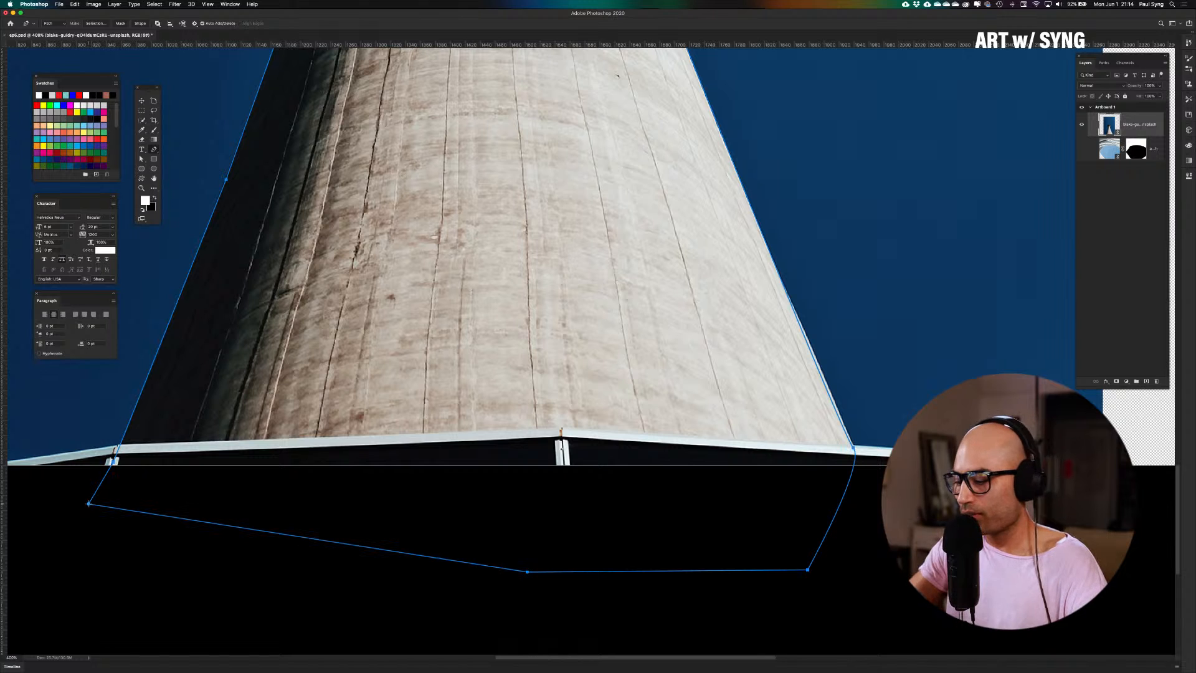
Convert the closed tower path into a selection, mask the tower layer with it, and show the facade layer again
key(super+0)
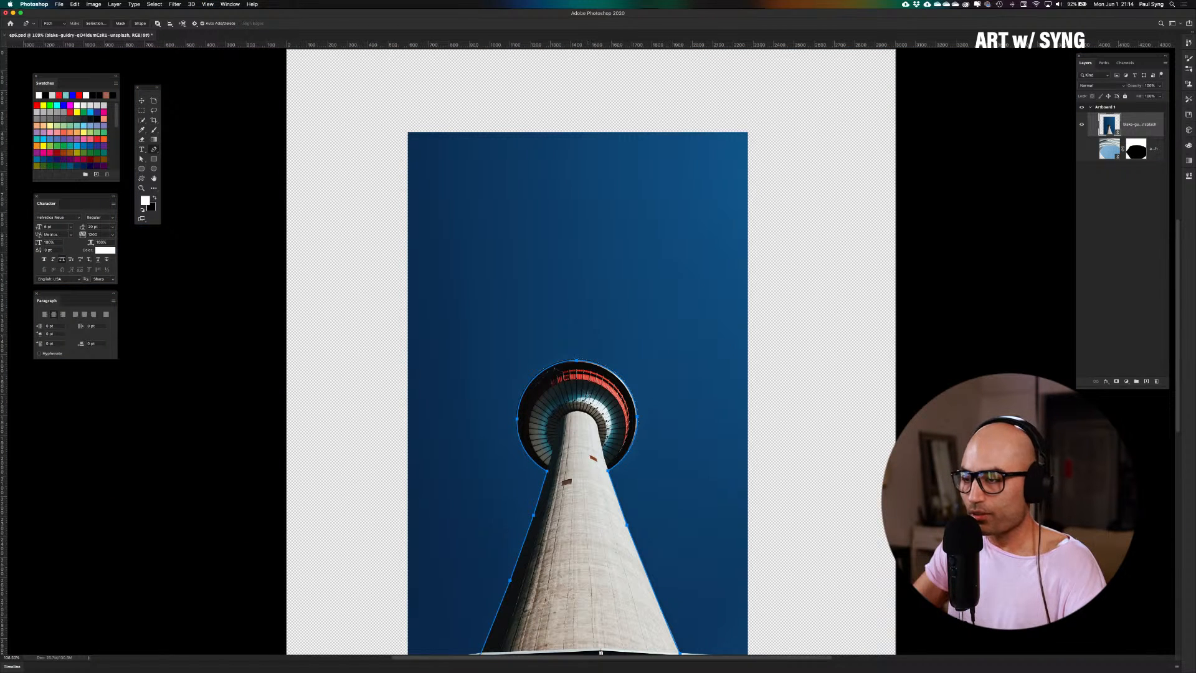
right_click(583, 389)
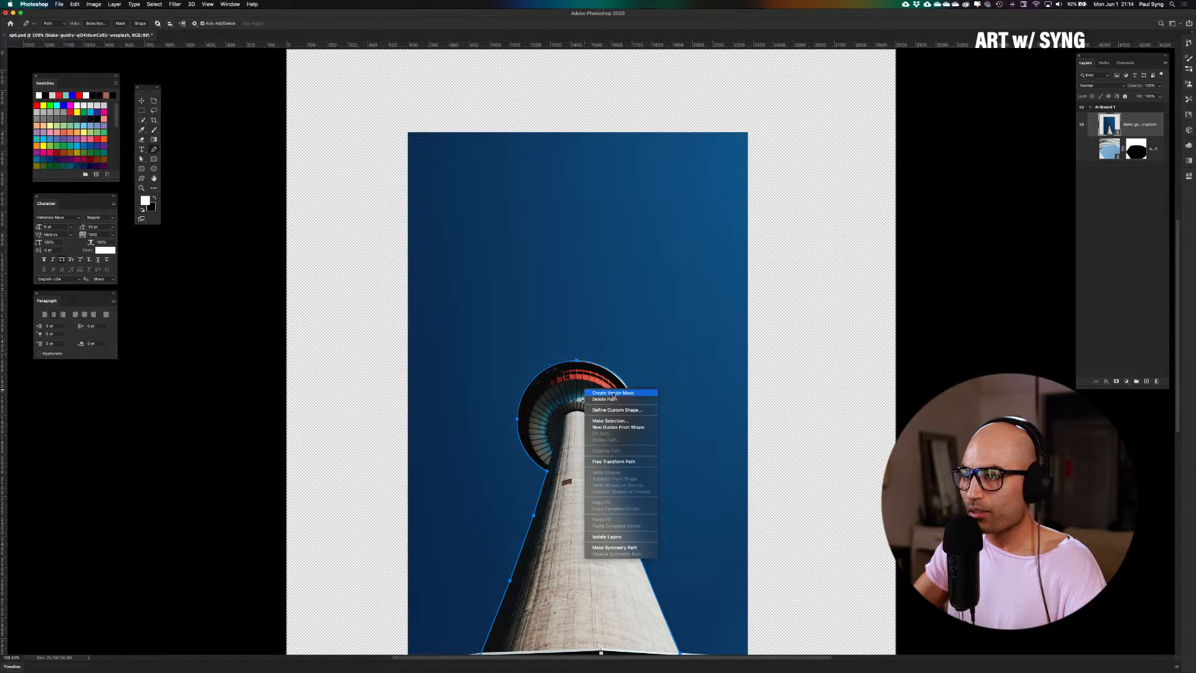
click(623, 420)
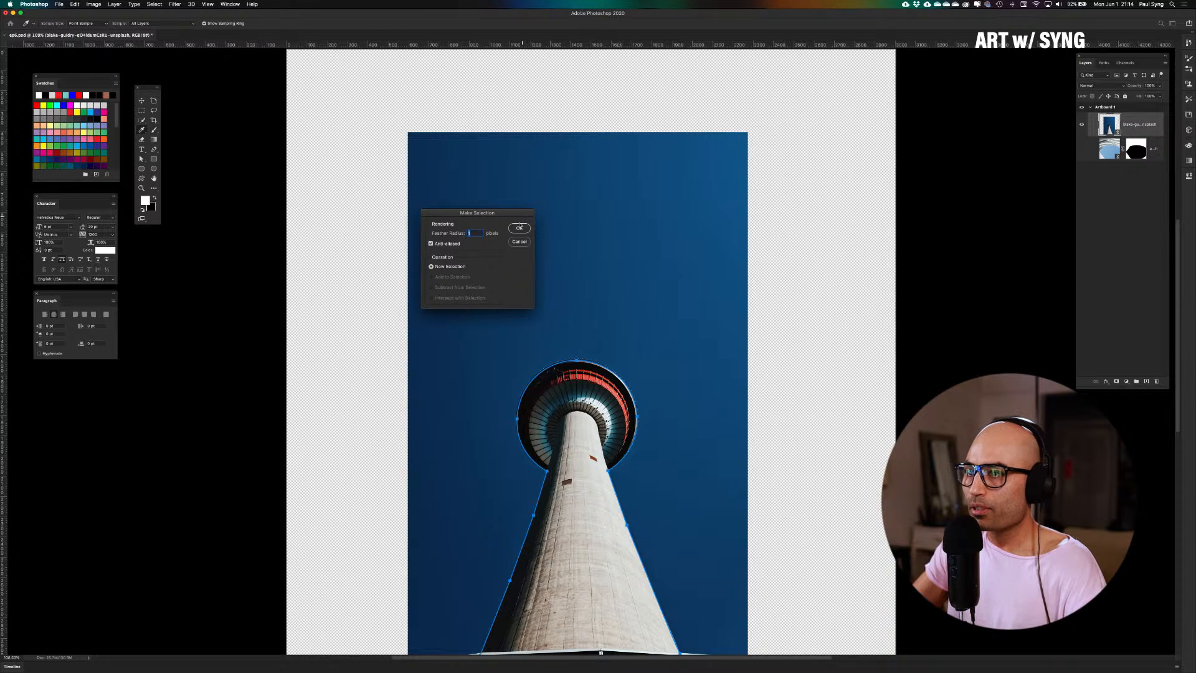
click(520, 228)
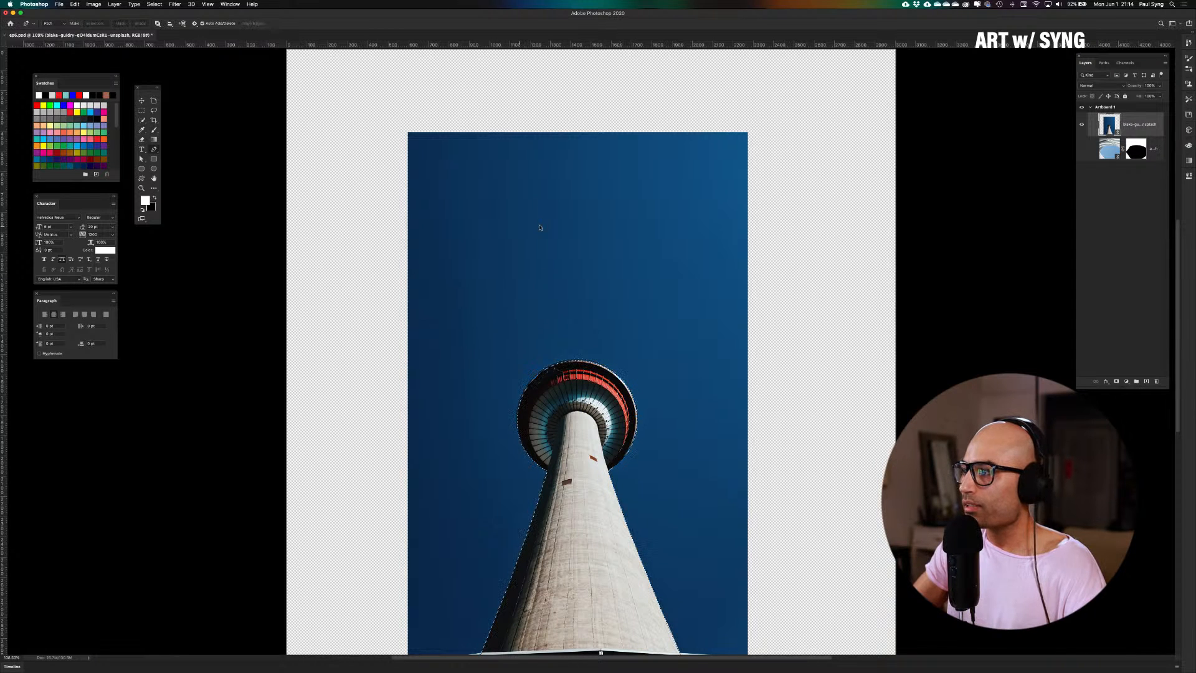
click(1116, 381)
click(1082, 149)
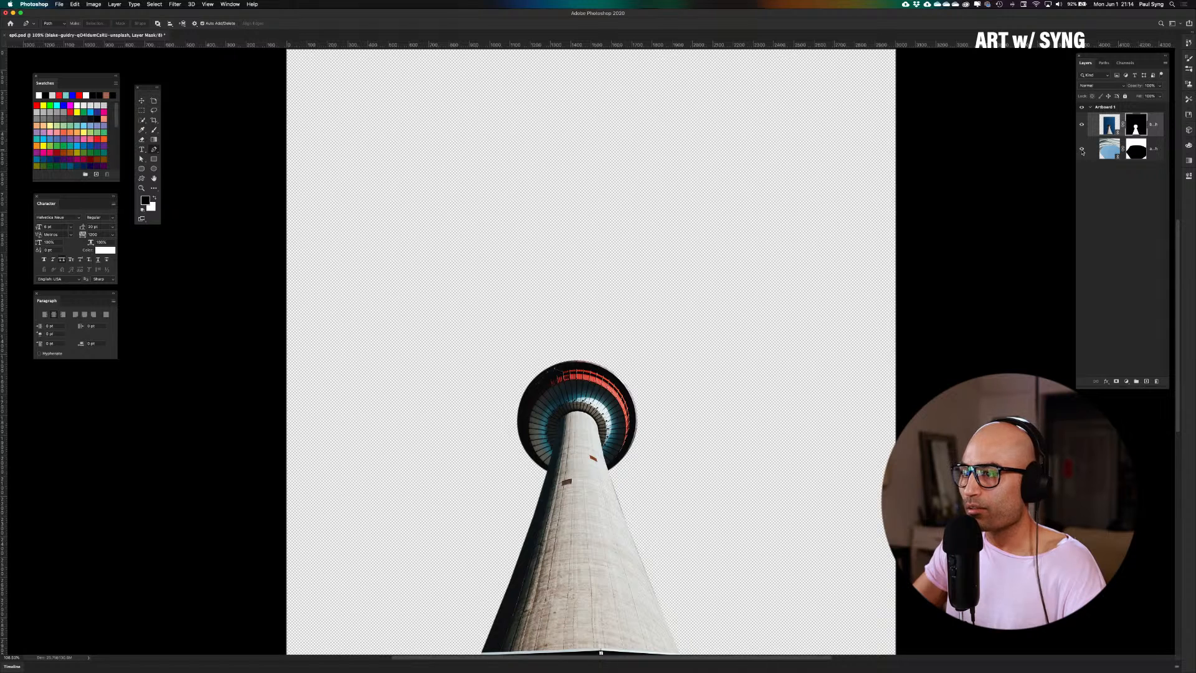
key(super+1)
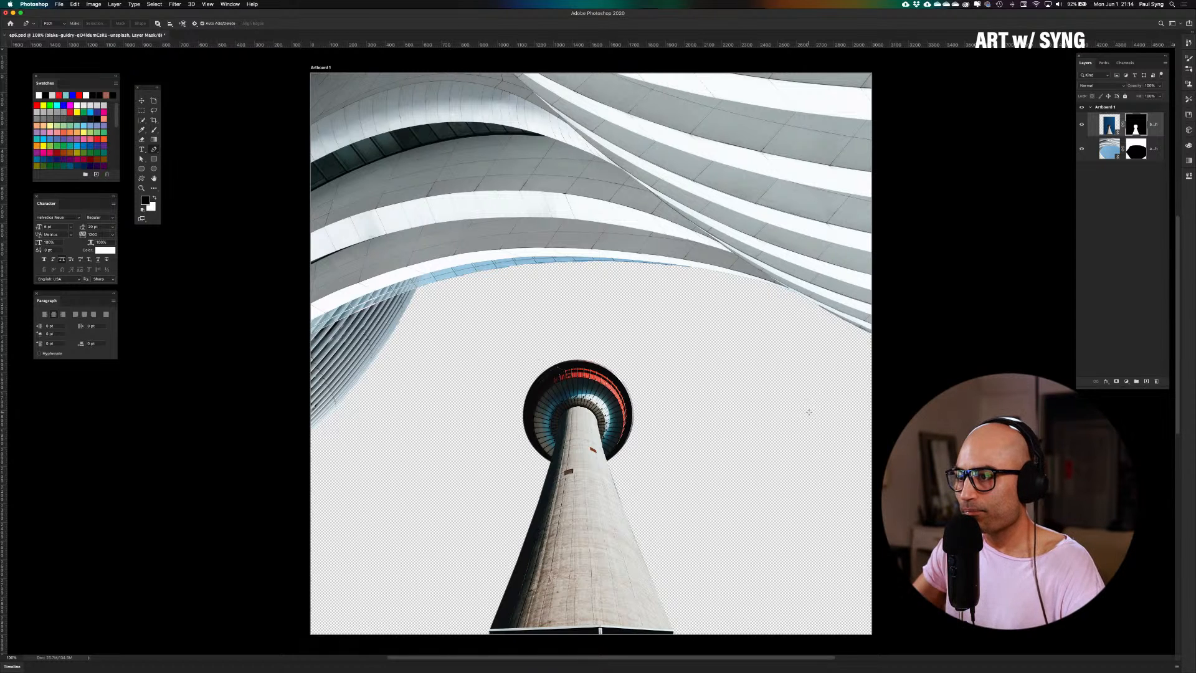
key(super+minus)
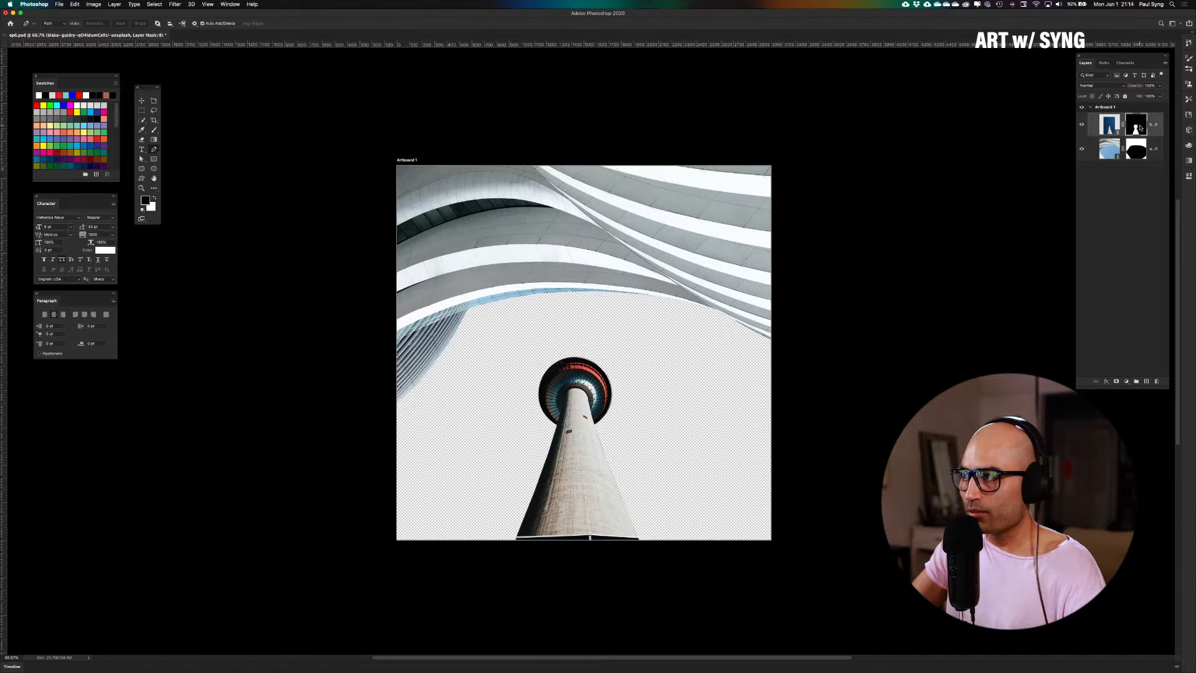
Convert the masked tower layer and the masked facade layer each to a Smart Object
right_click(1157, 127)
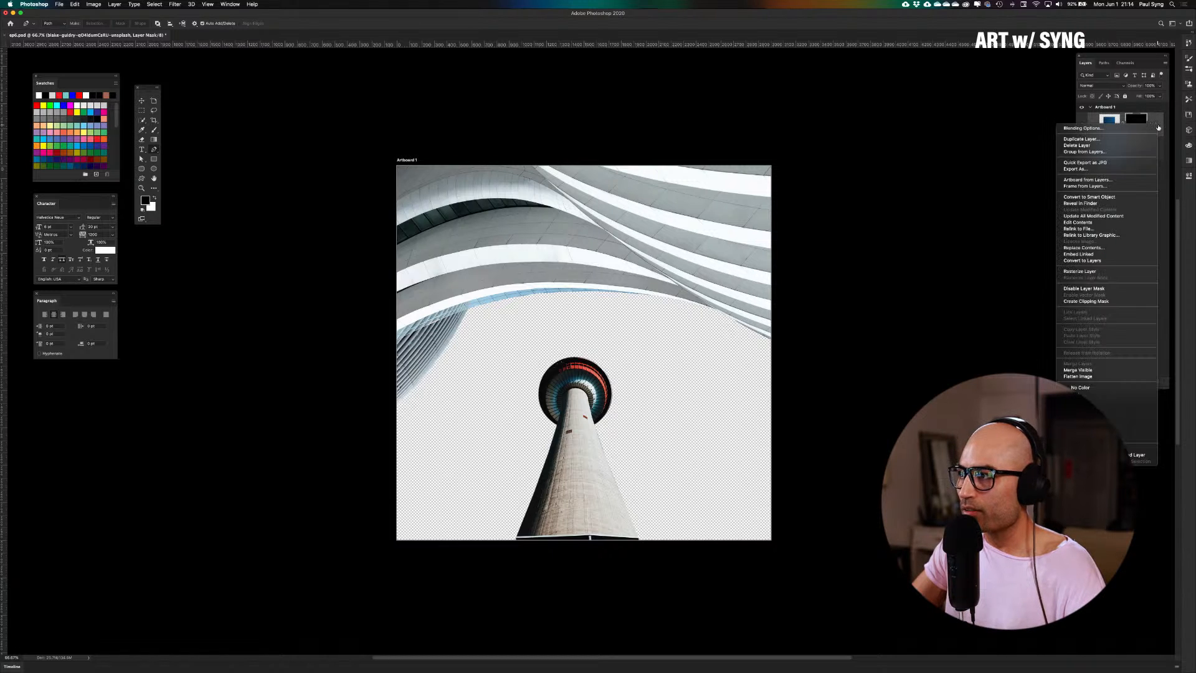
click(1127, 197)
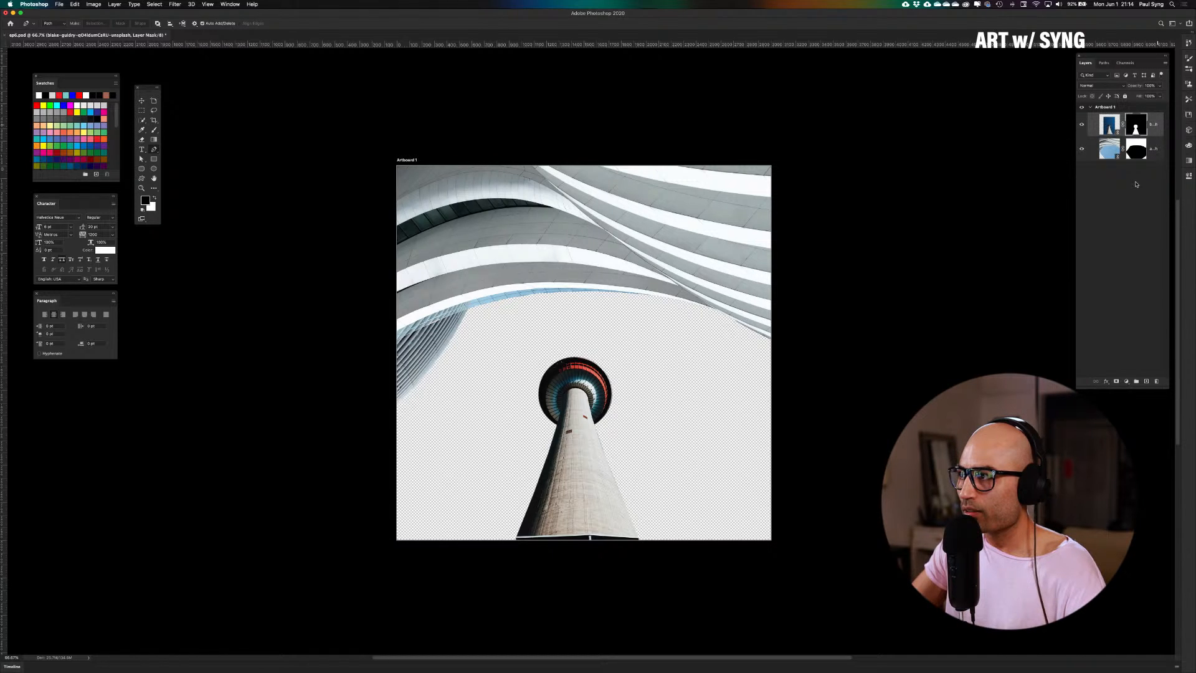
click(1159, 148)
right_click(1159, 148)
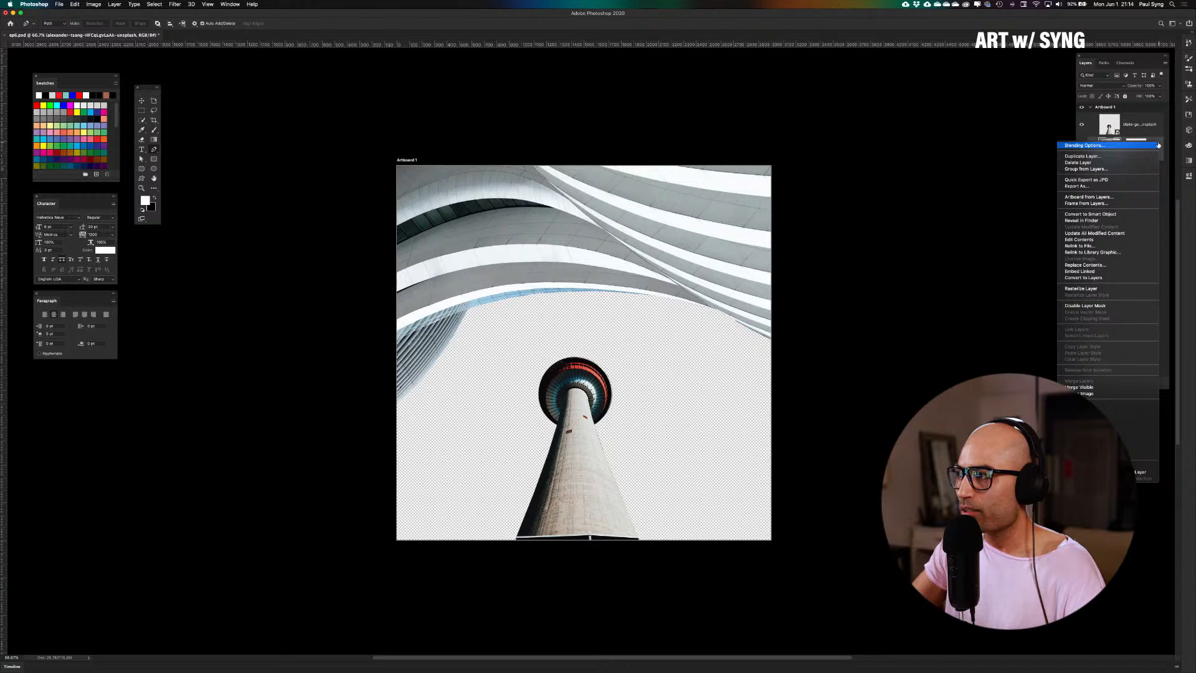
click(1133, 214)
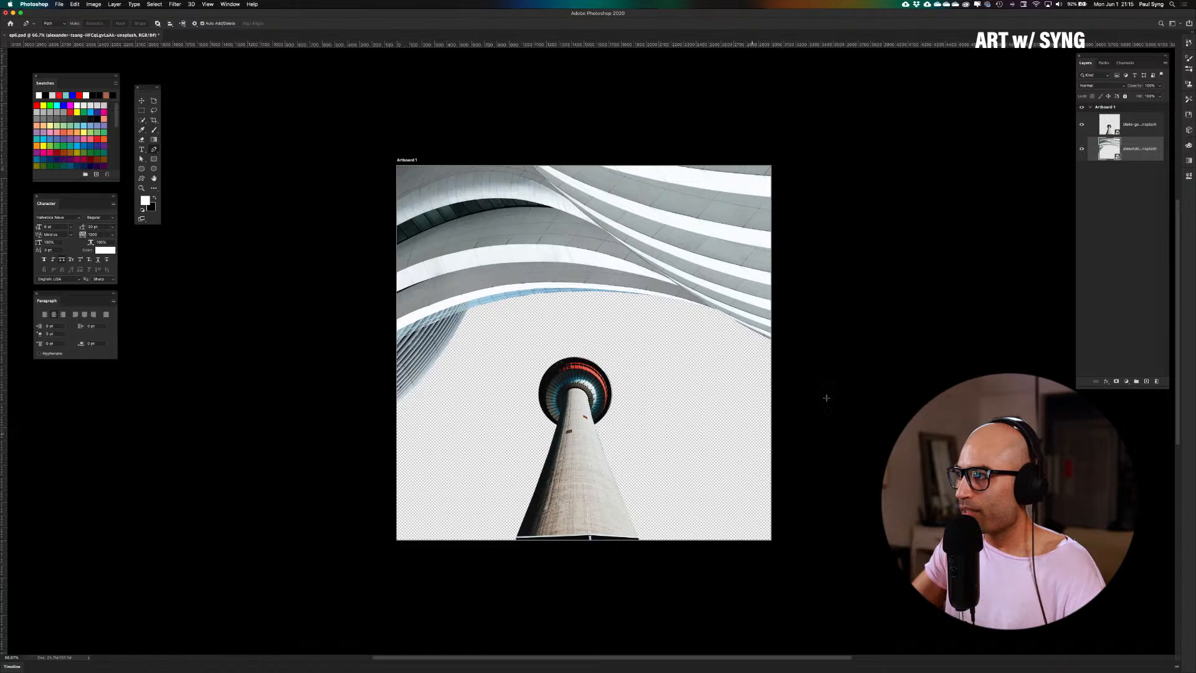
Move the tower down slightly so its base railing falls below the artboard's lower edge, keeping the tower layer selected
click(1111, 117)
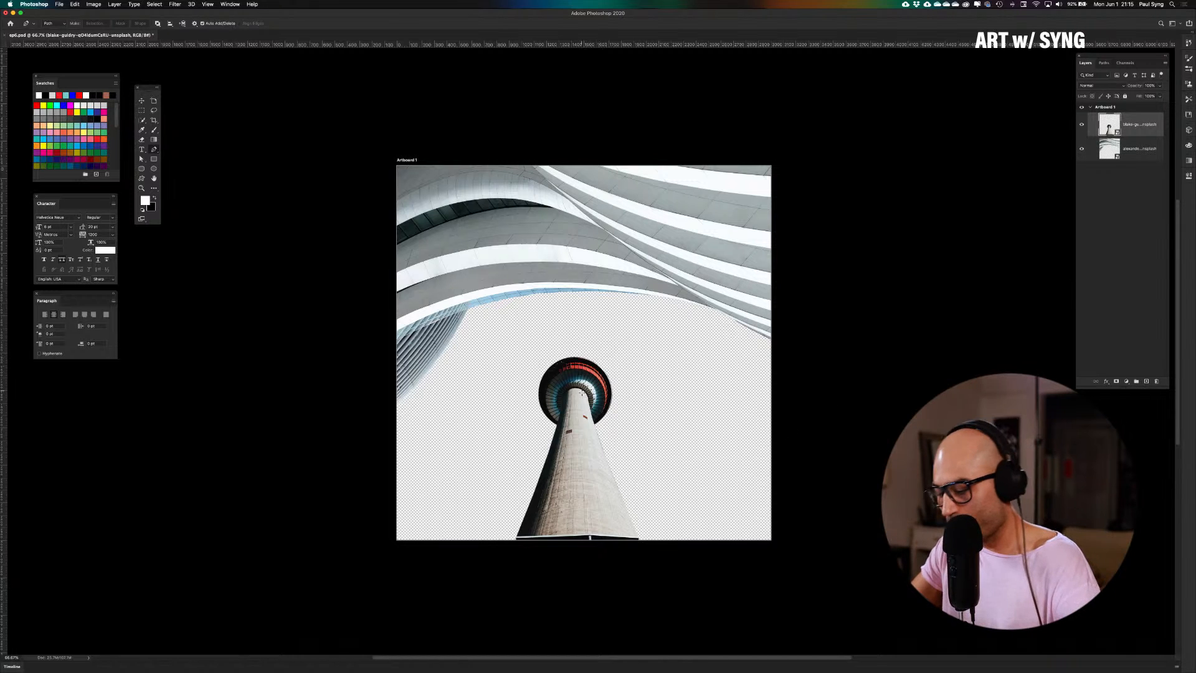
key(v)
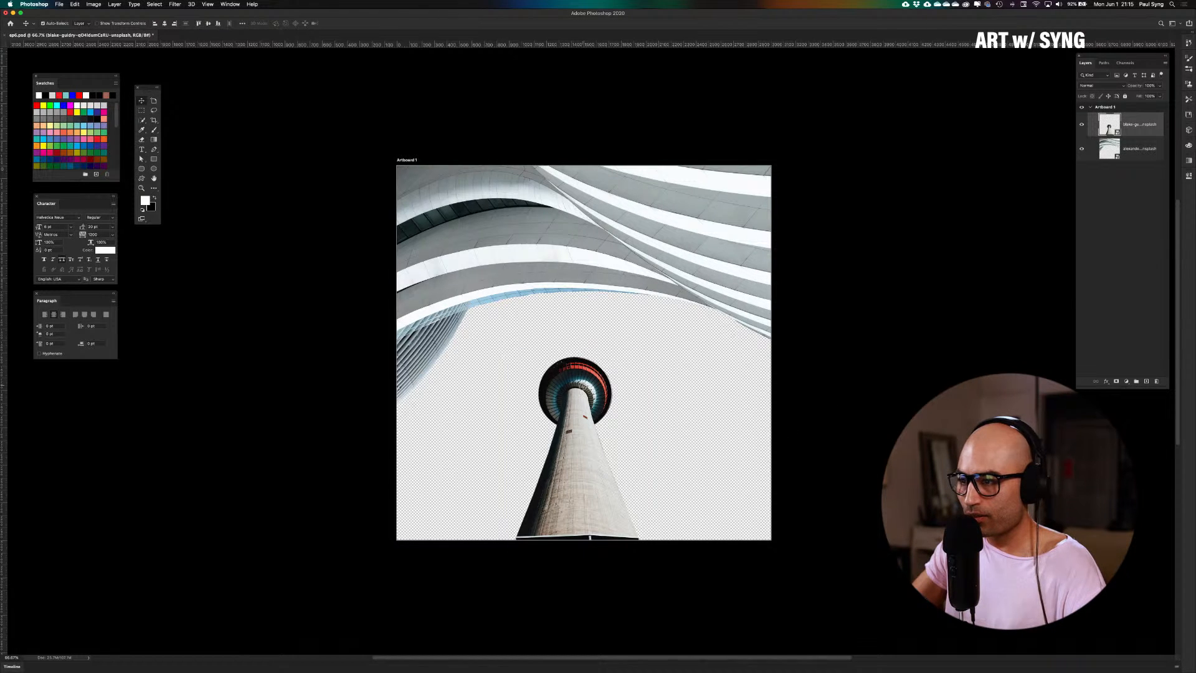
drag(589, 365, 589, 374)
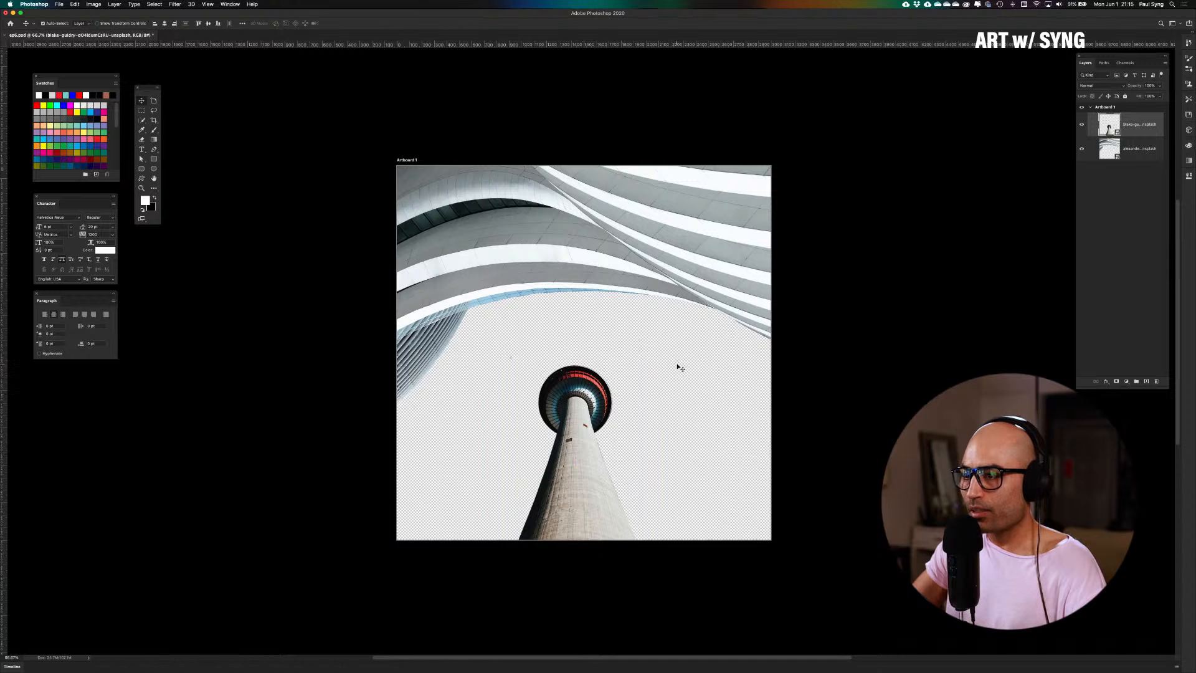
drag(554, 439, 568, 298)
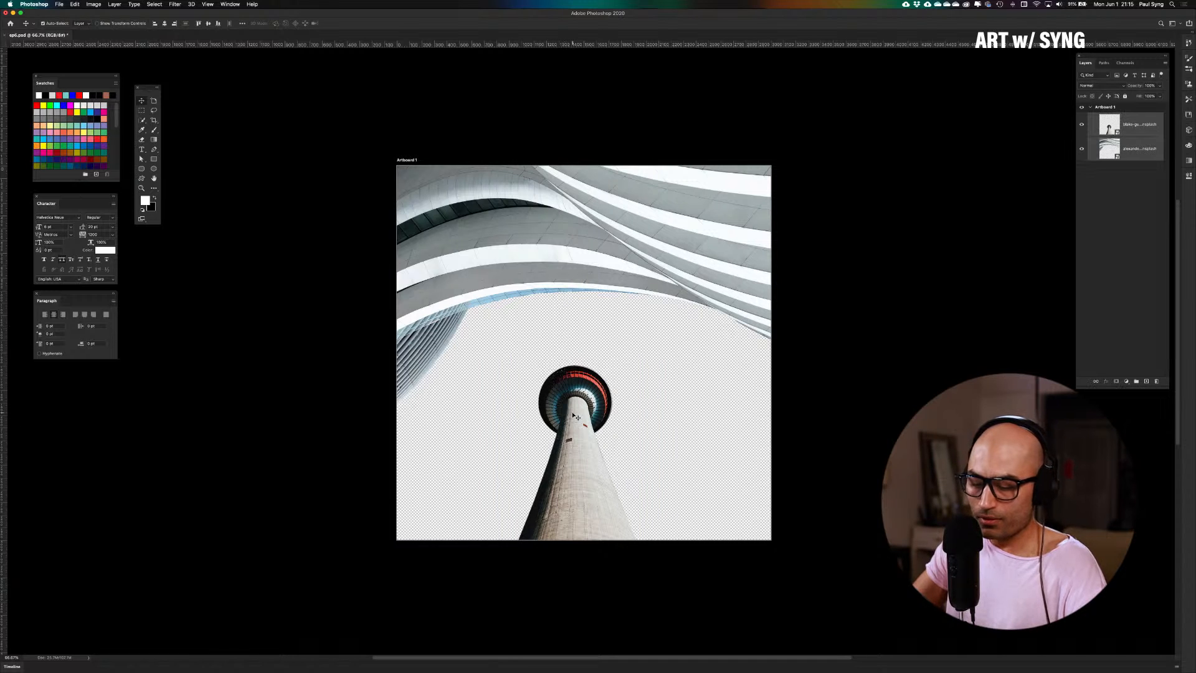
click(1124, 131)
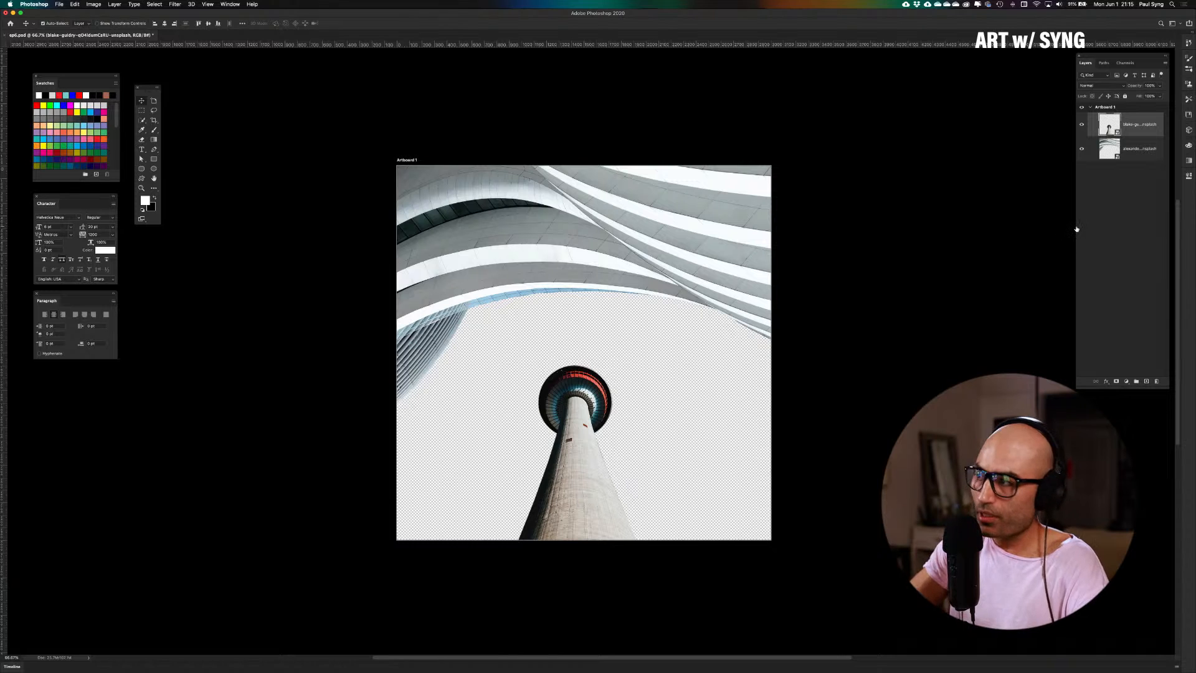
key(i)
key(super+k)
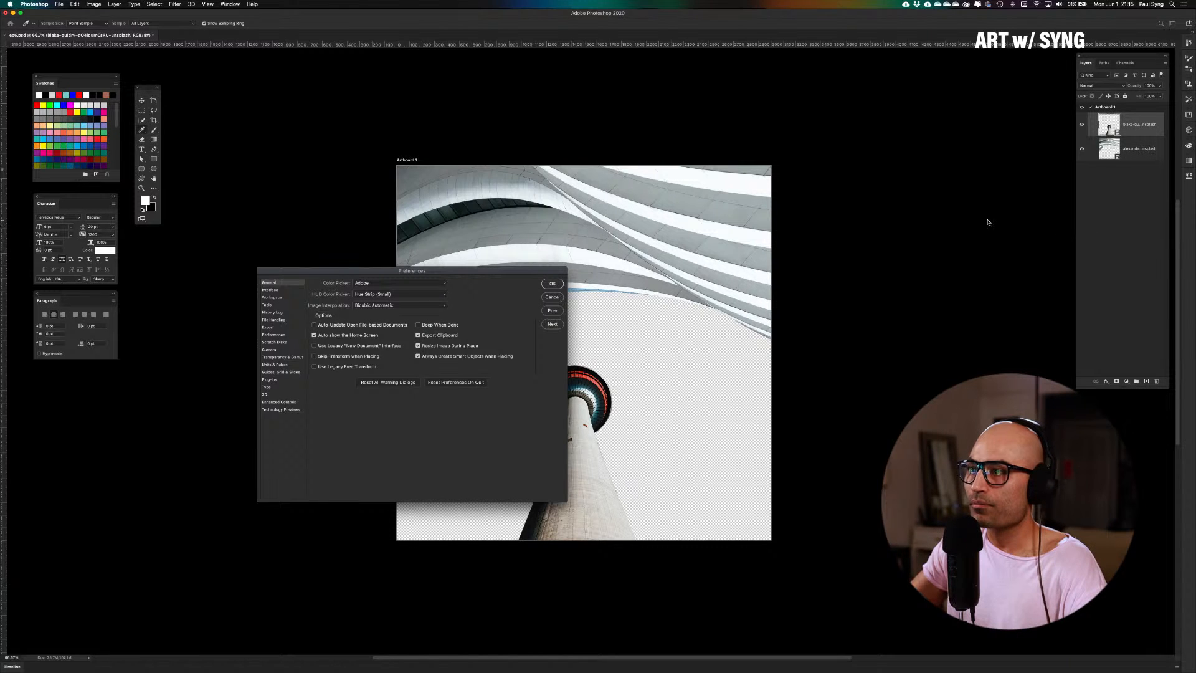
click(552, 297)
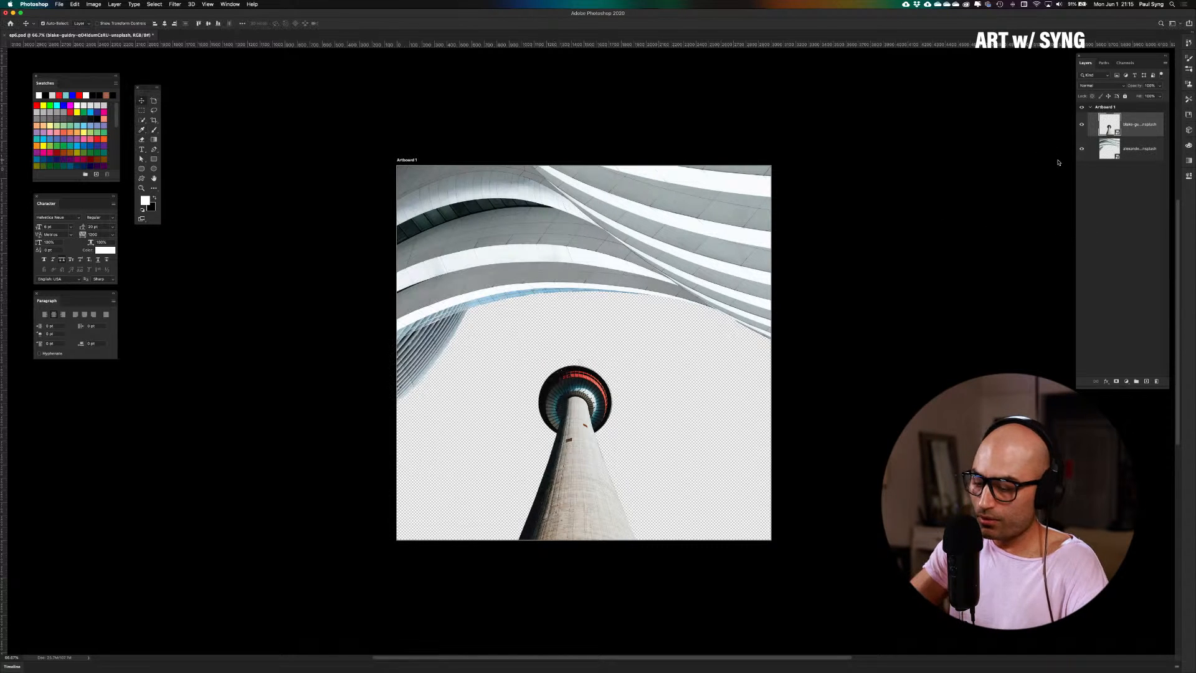
Duplicate the tower layer with the original hidden, and rotate the copy about 180 degrees so it points downward
key(super+j)
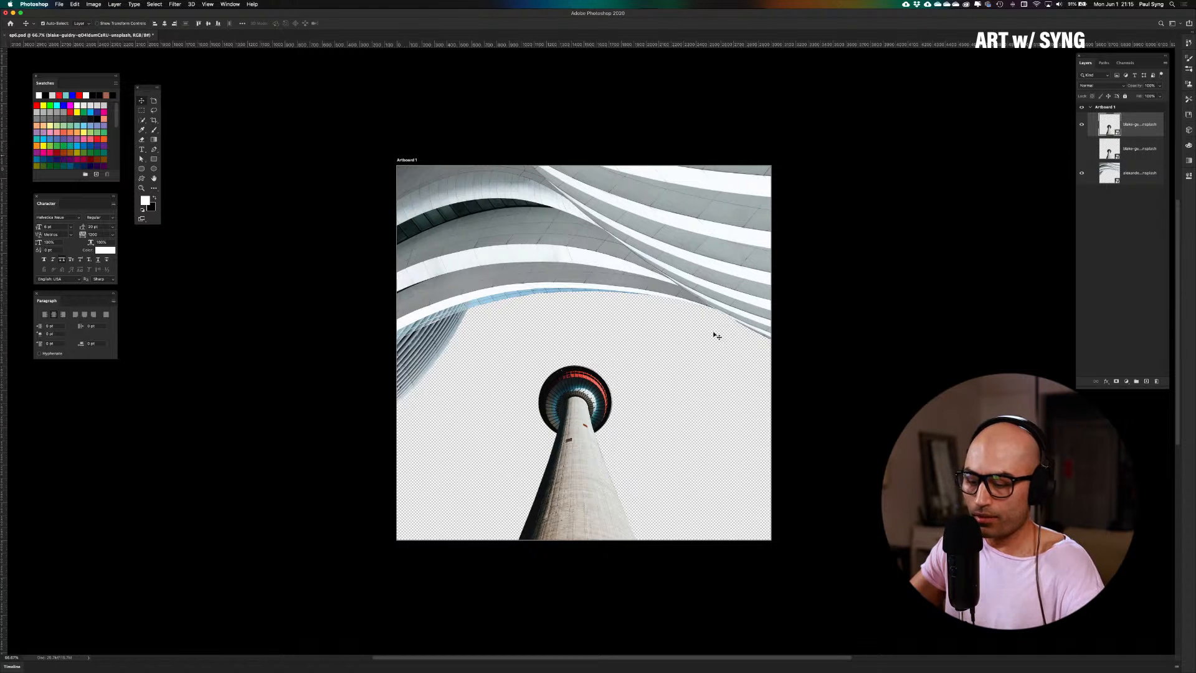
key(super+t)
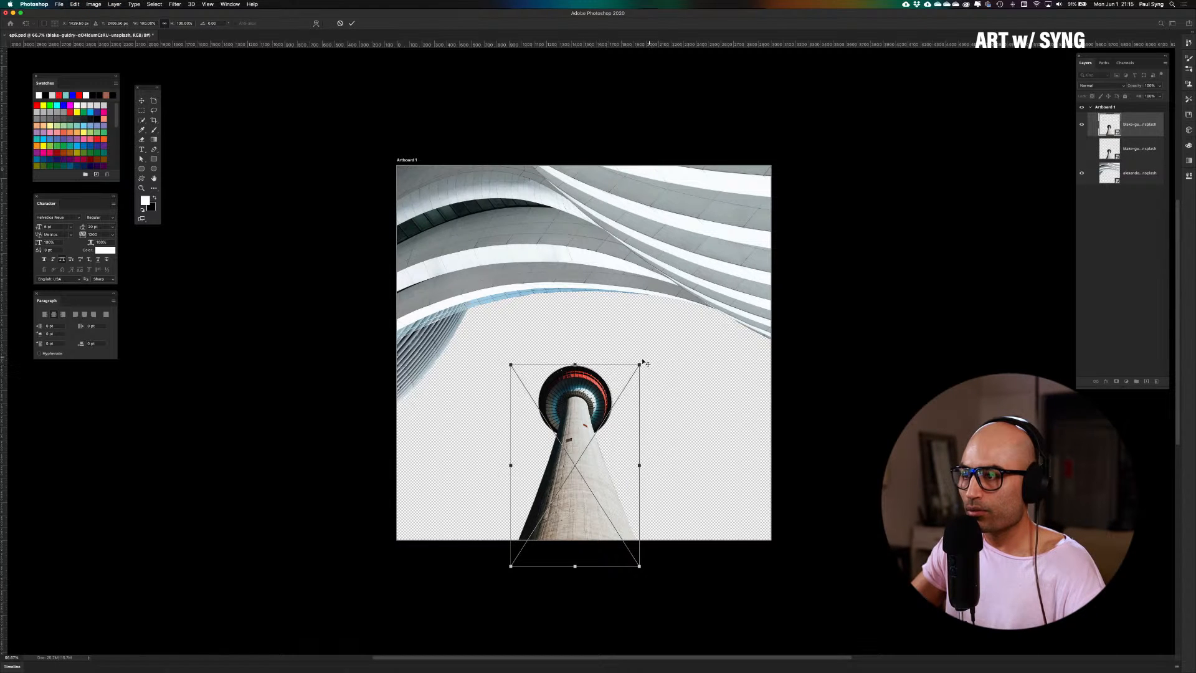
drag(644, 360, 694, 640)
drag(592, 670, 431, 620)
key(Return)
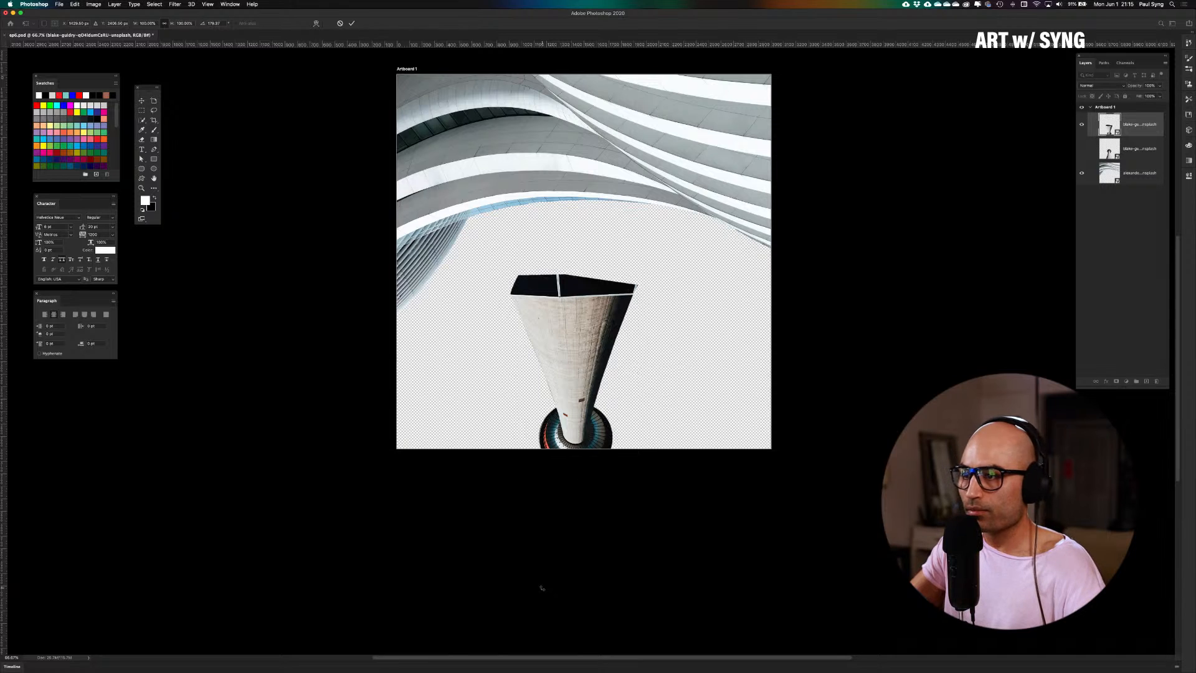
Place the inverted tower layer beneath the facade layer and position it so the shaft hangs from the facade's curved lower edge
drag(575, 427, 579, 305)
scroll(652, 310, up, 5)
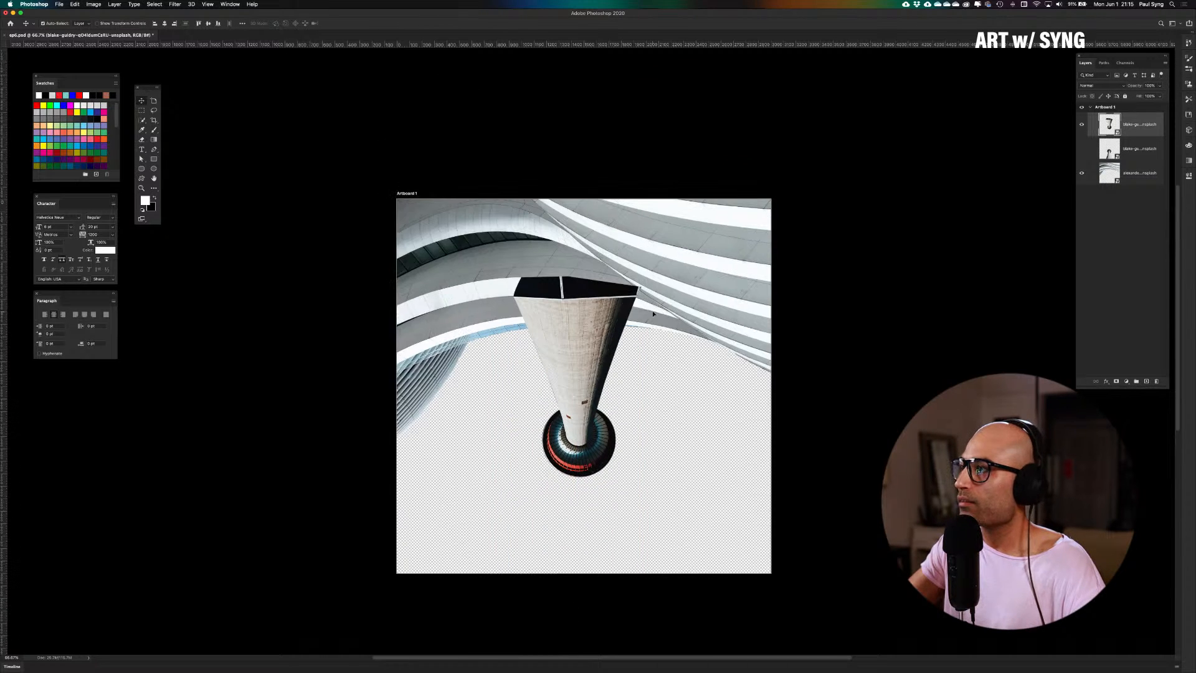
drag(1131, 136, 1129, 189)
drag(587, 387, 583, 378)
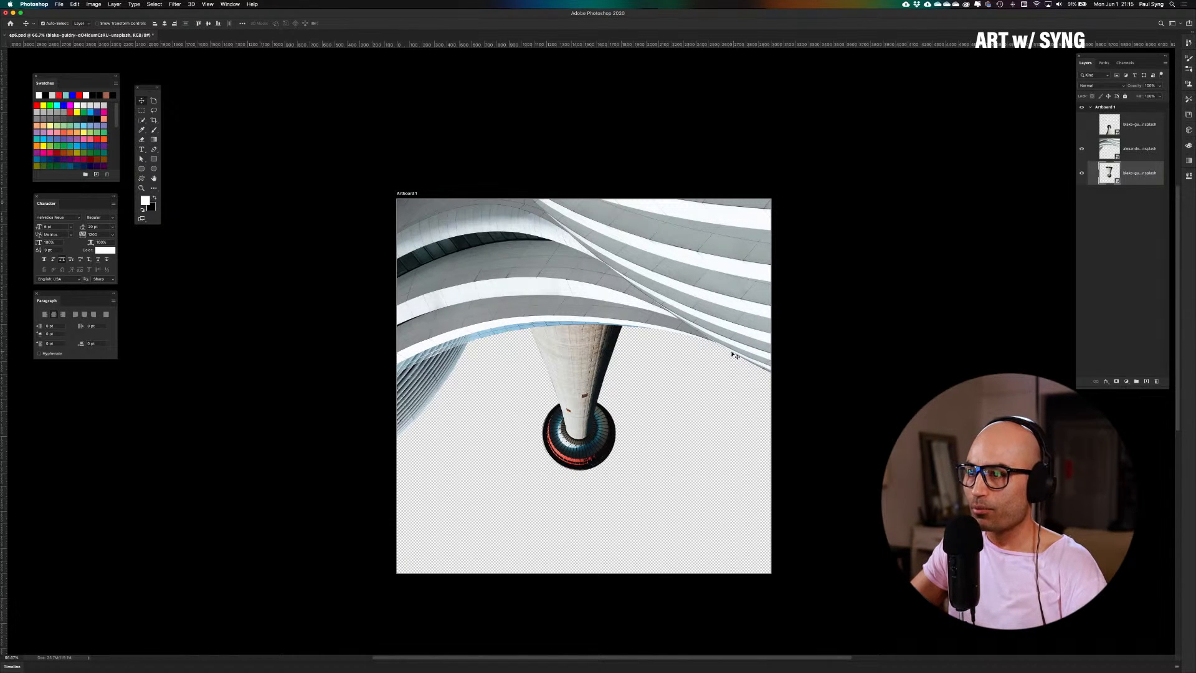
drag(590, 373, 556, 366)
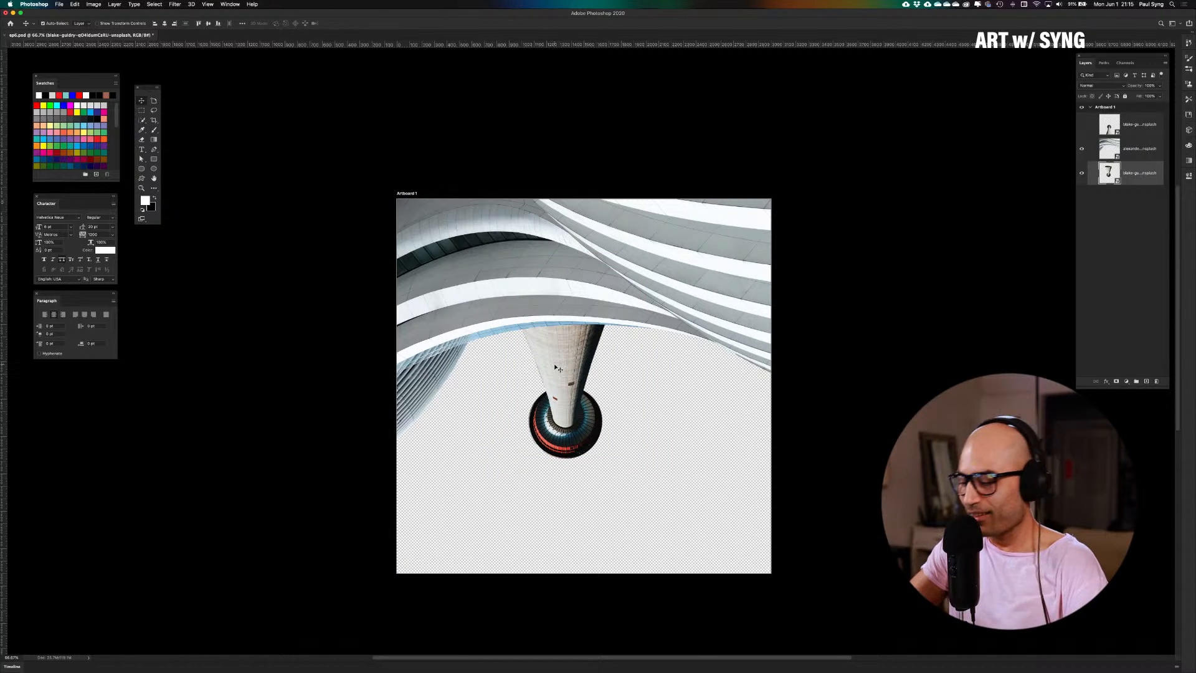
Add a guide layout to the artboard with 6 columns, 6 rows and 80 px margins
scroll(554, 366, up, 5)
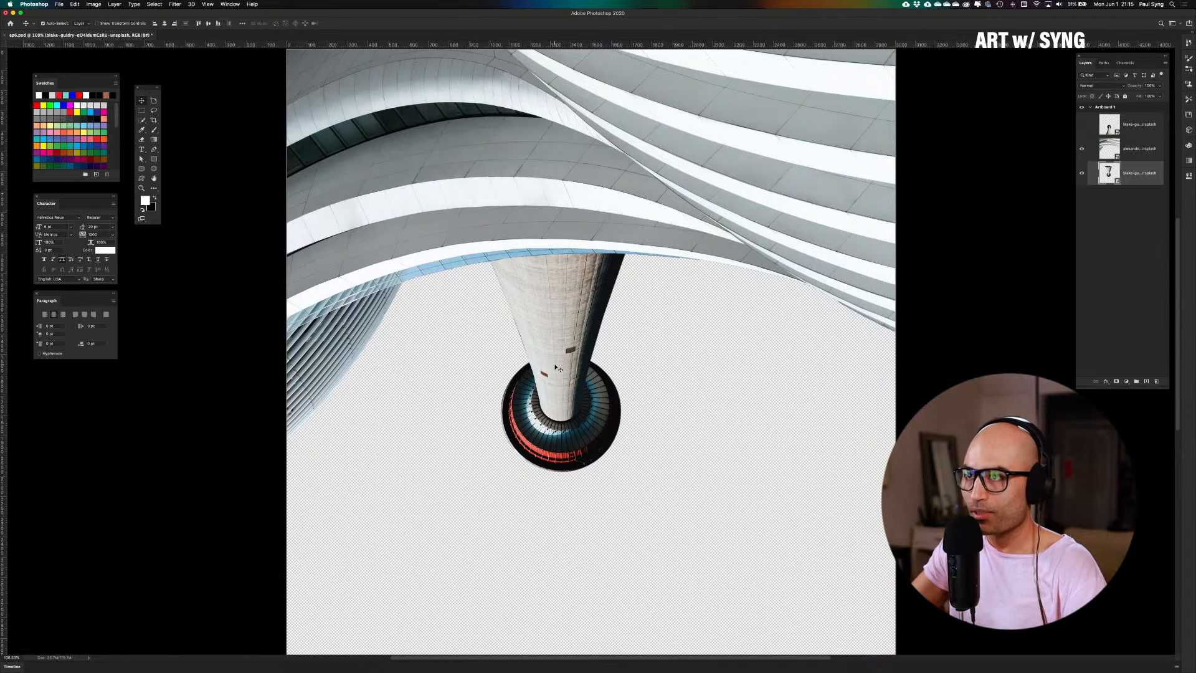
click(206, 4)
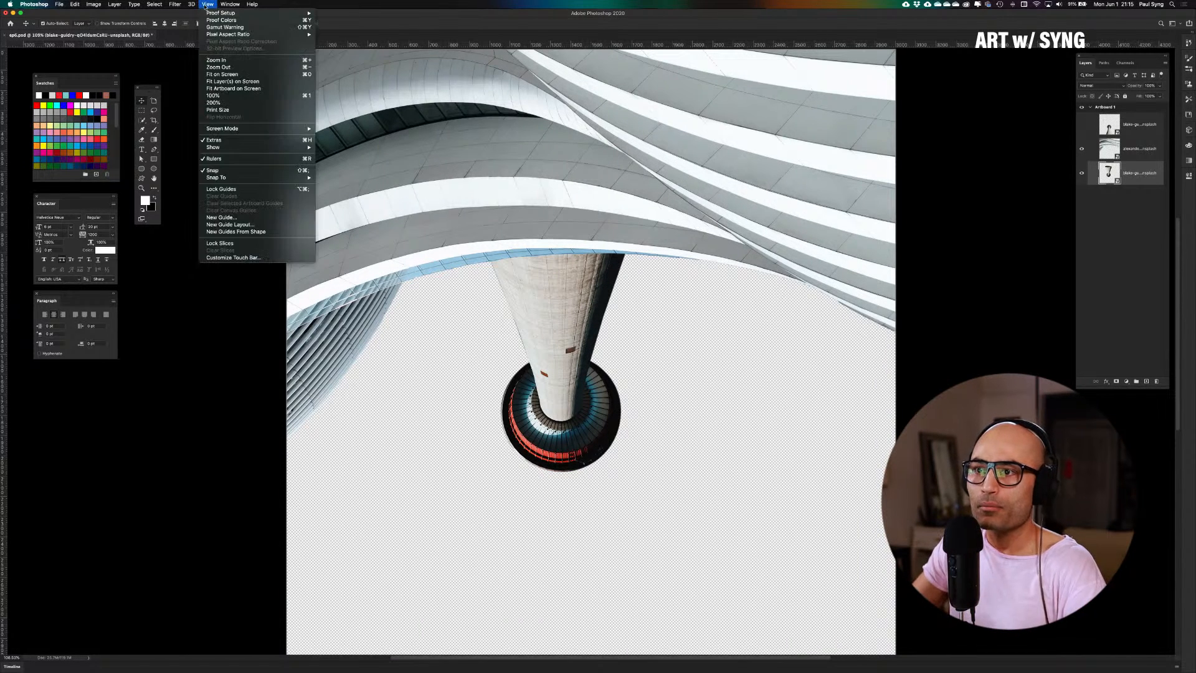
click(237, 224)
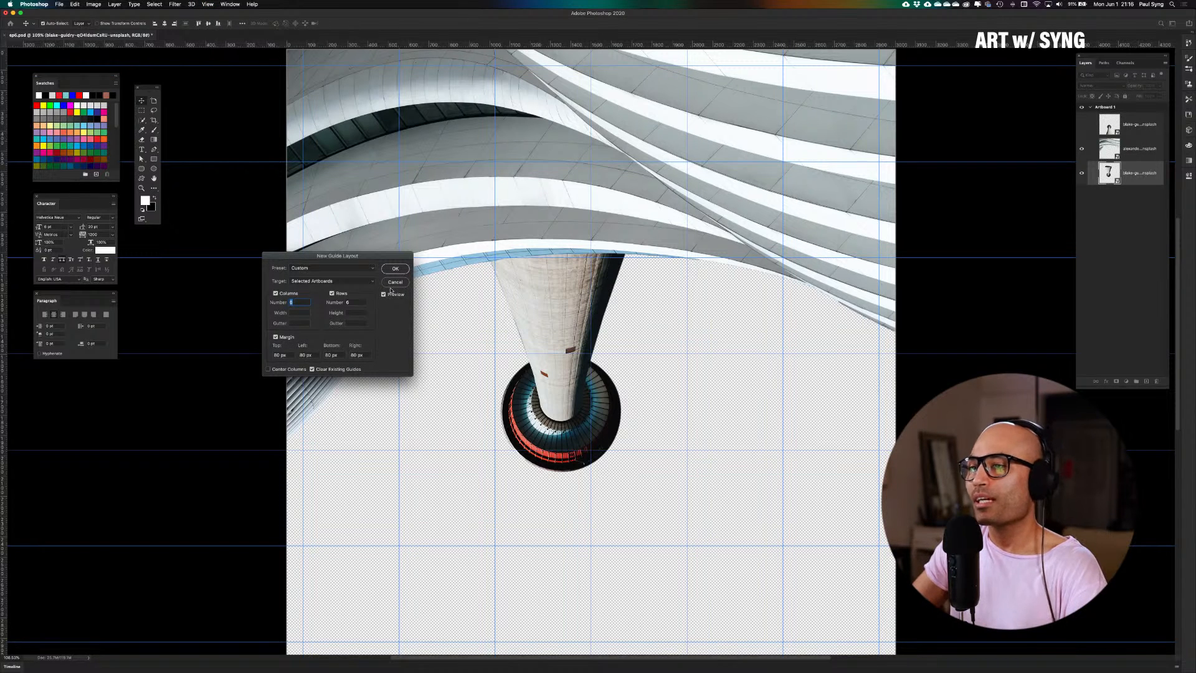
click(395, 268)
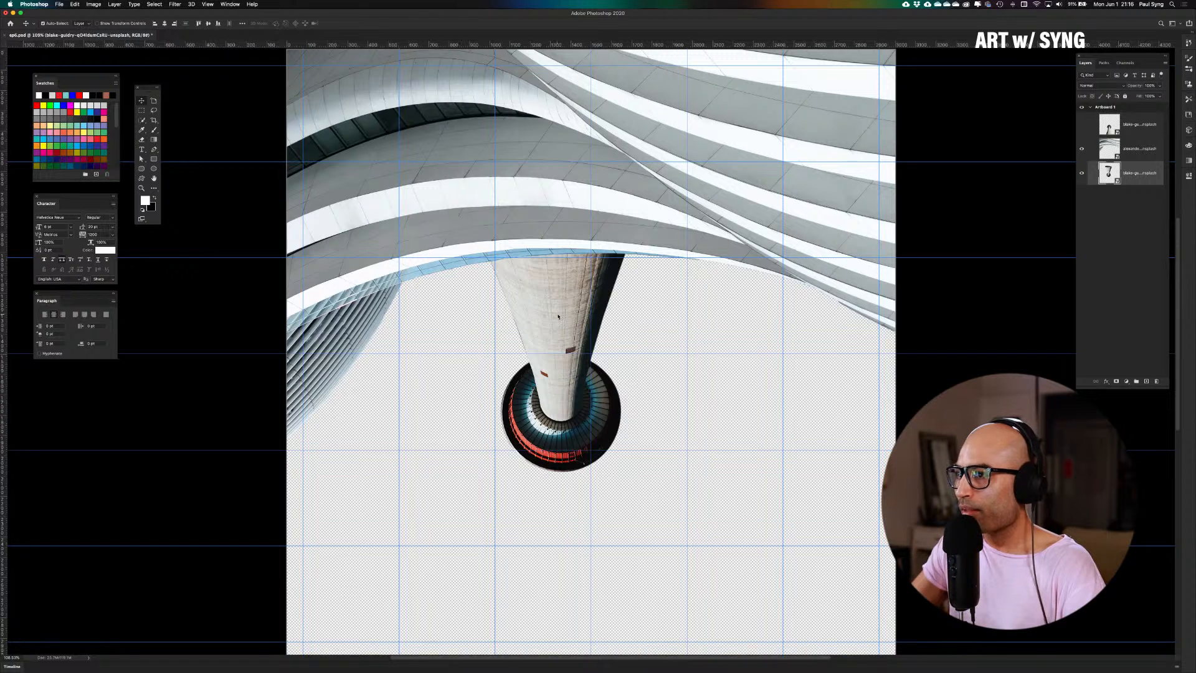
Center the inverted tower horizontally on the middle vertical guide, and hide the guides
drag(551, 372, 585, 370)
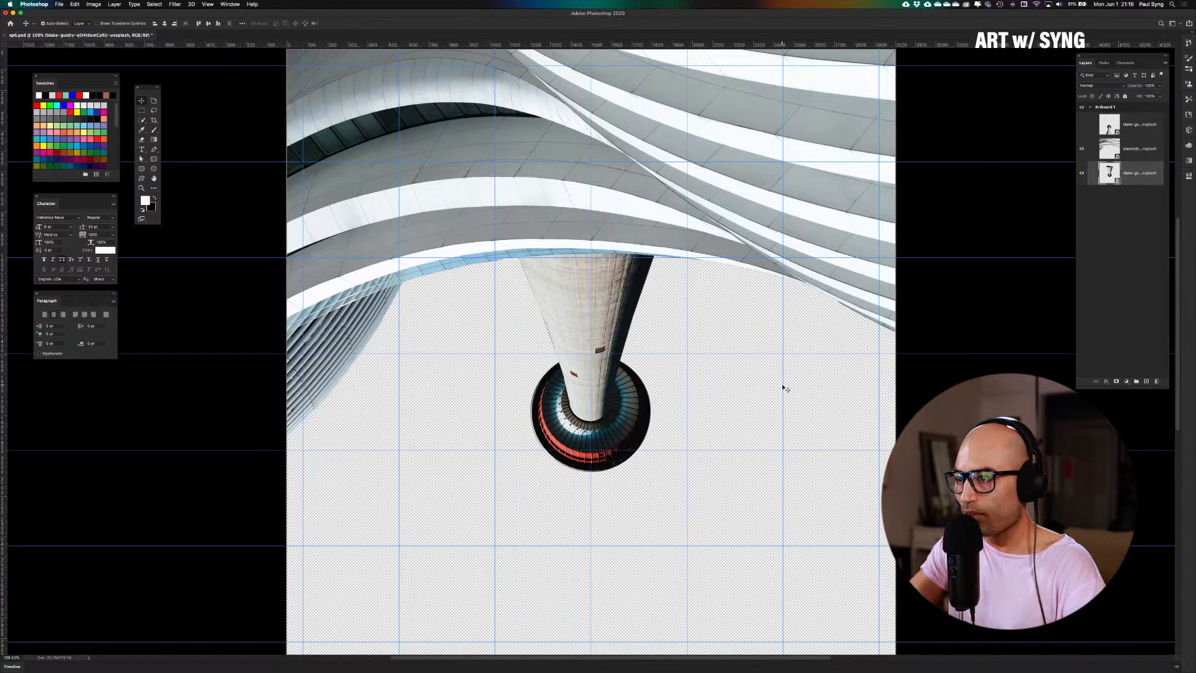
key(super+1)
key(super+minus)
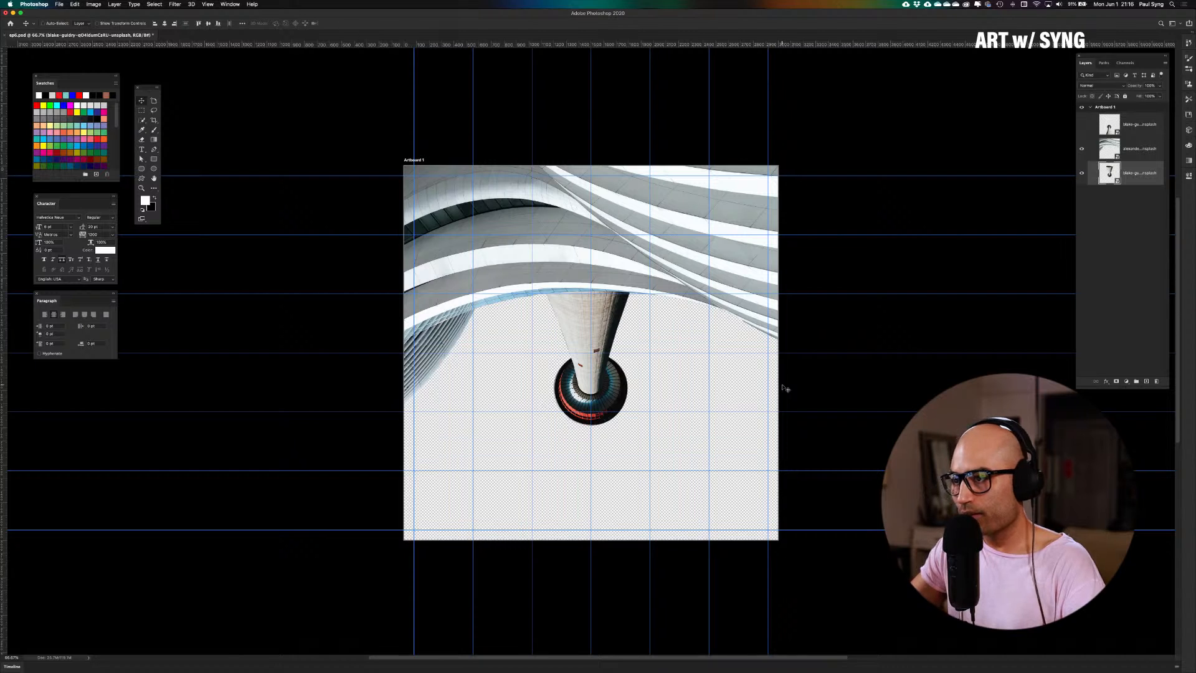
key(super+semicolon)
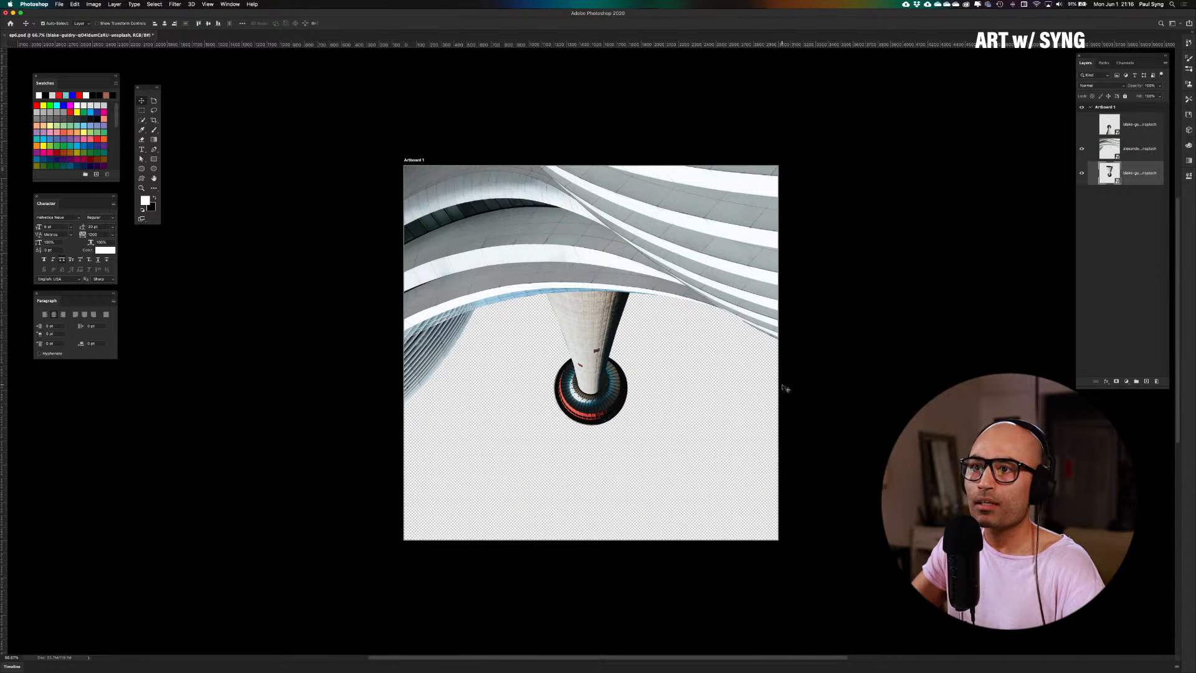
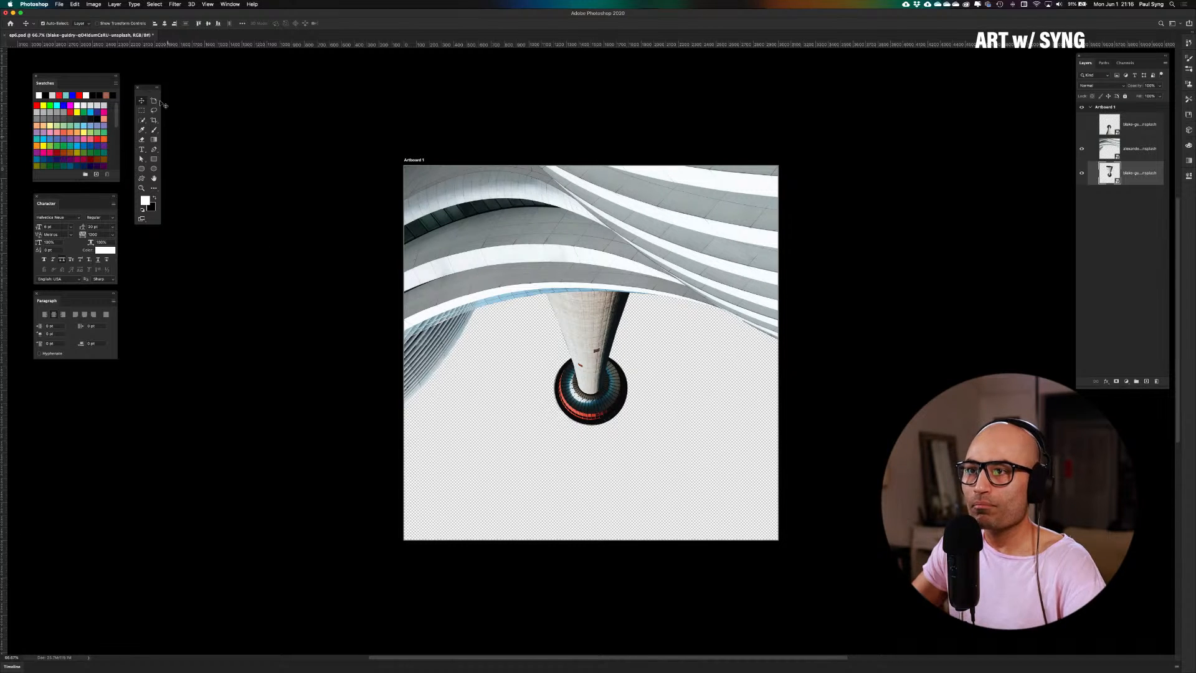
Deselect all layers and save the document
click(260, 158)
key(super+s)
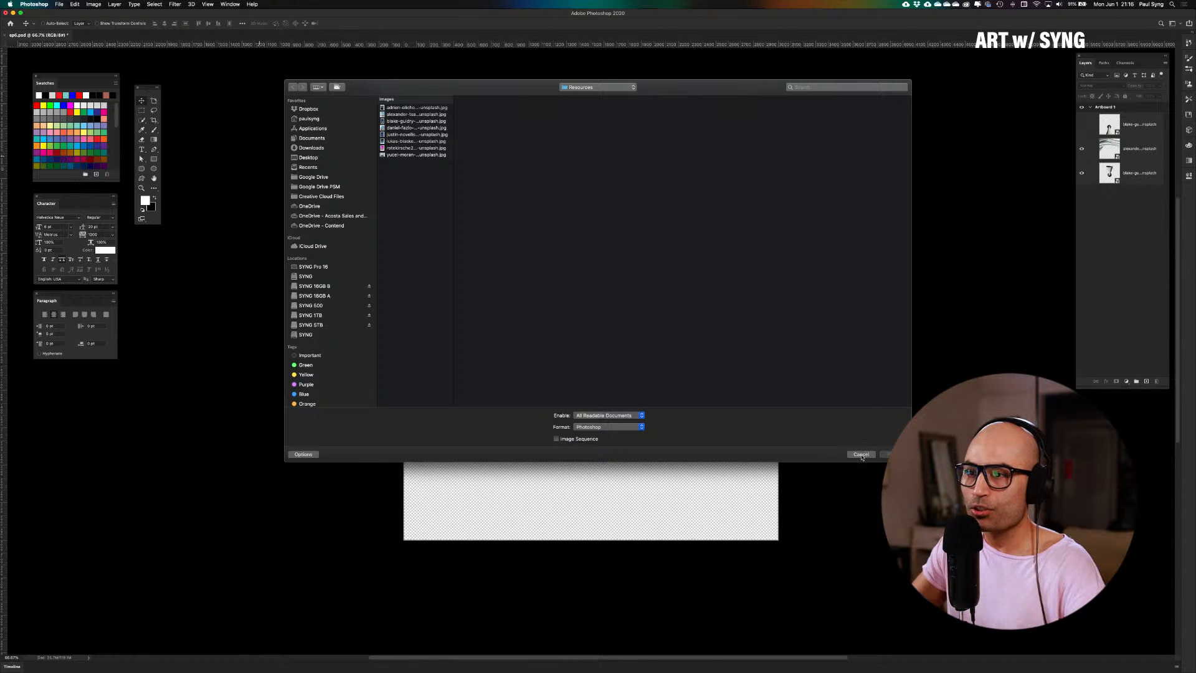
click(861, 454)
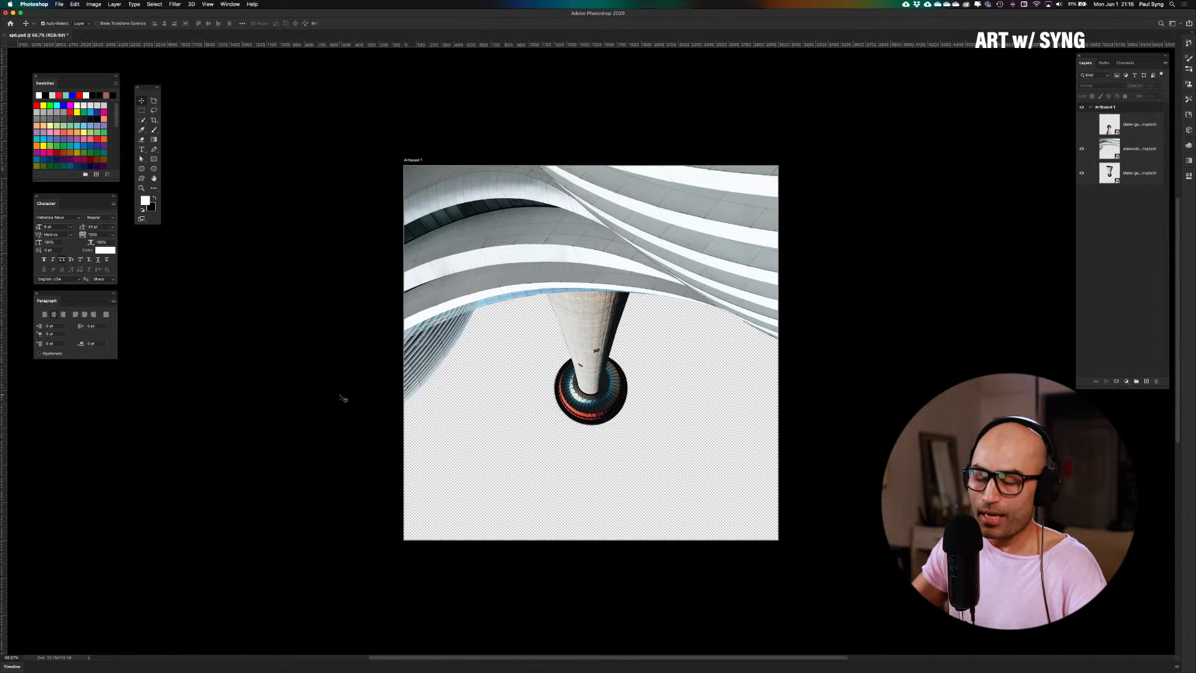
click(60, 4)
click(65, 81)
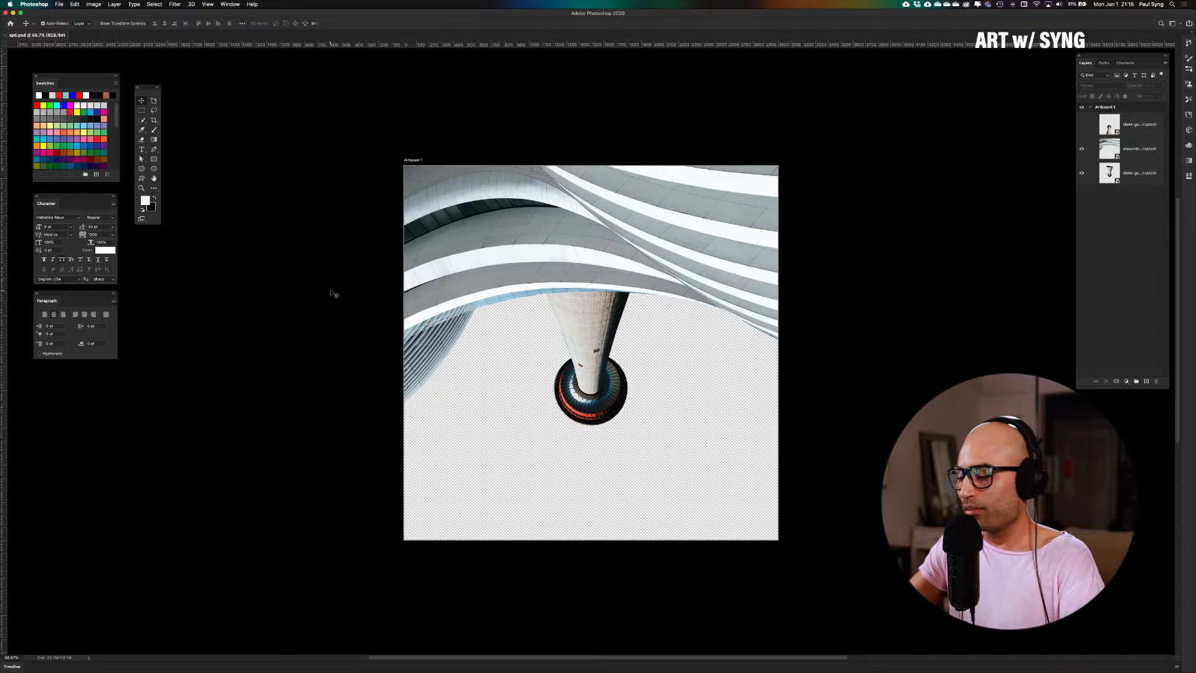
Preview the stock photos in the Resources folder one by one, looking for further material for the composition
key(super+plus)
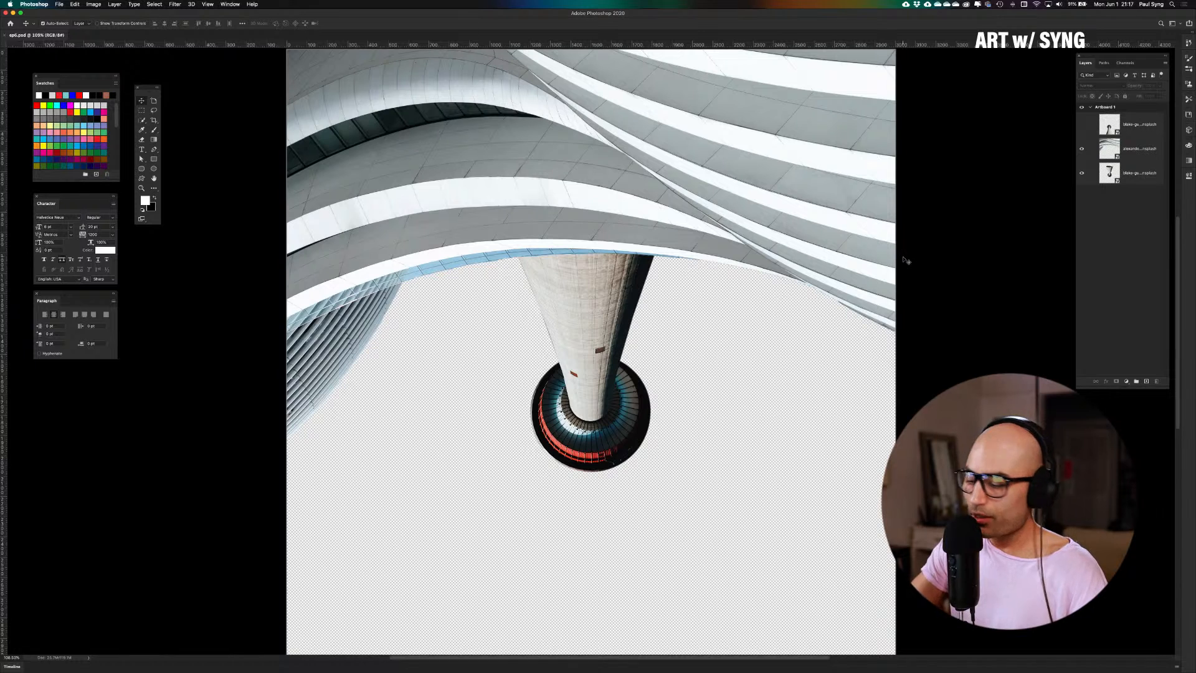
key(super+o)
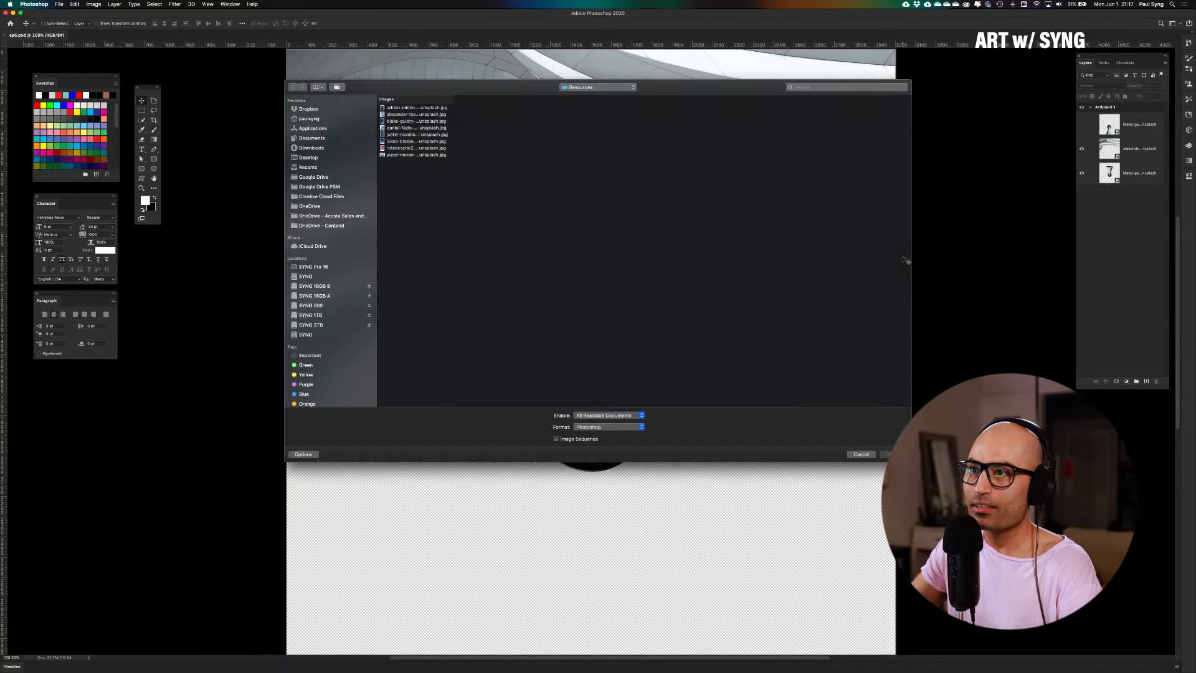
click(425, 155)
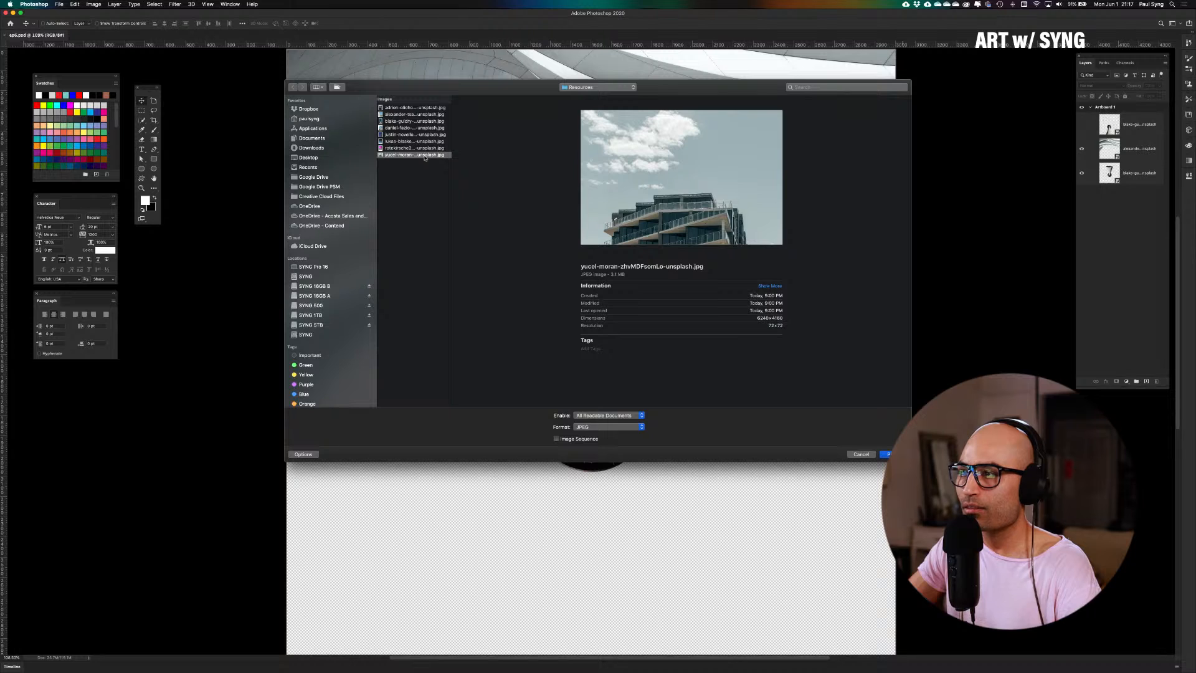
key(Up)
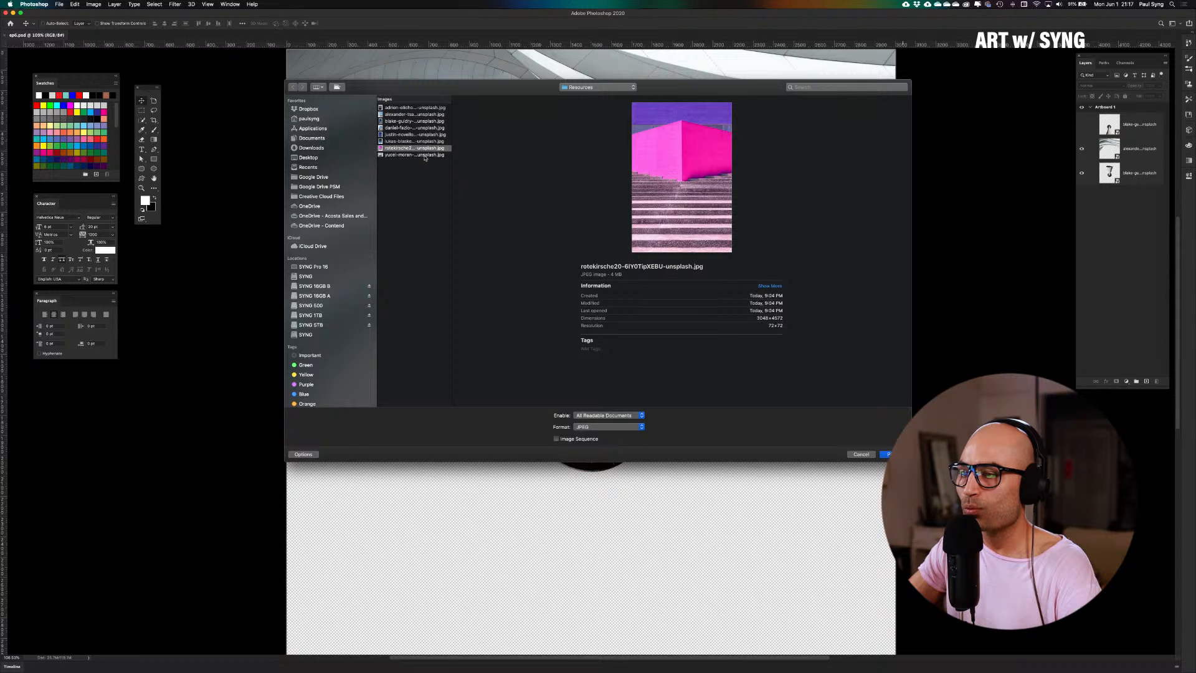
key(Up)
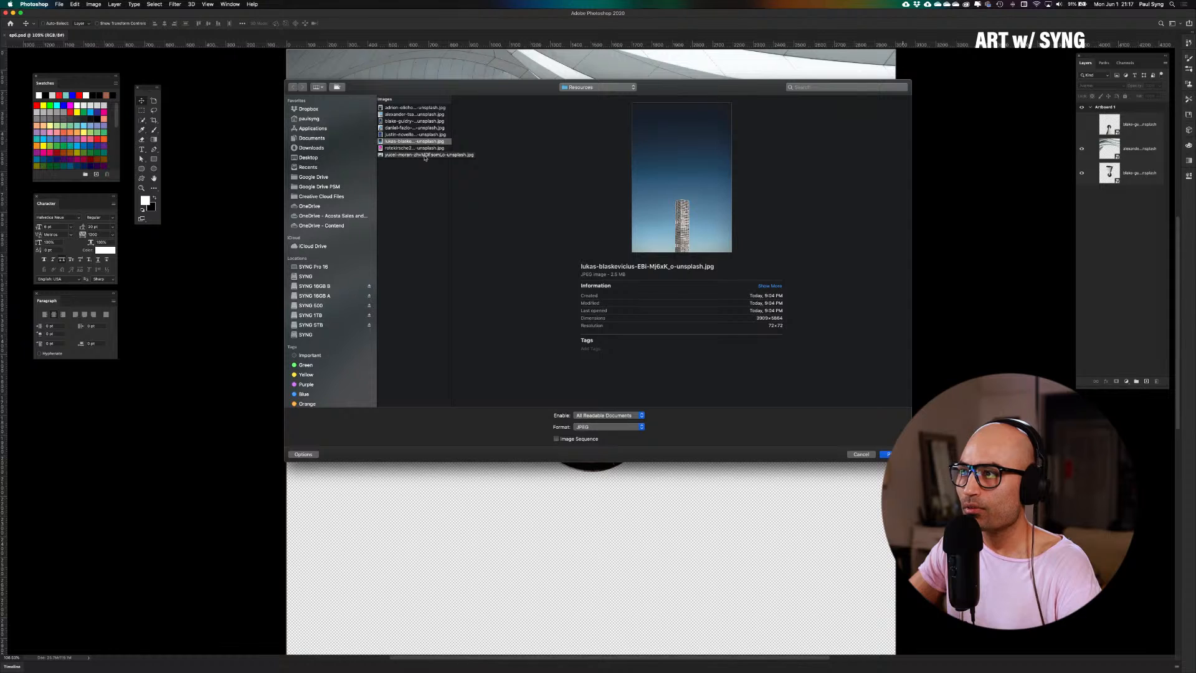
key(Up)
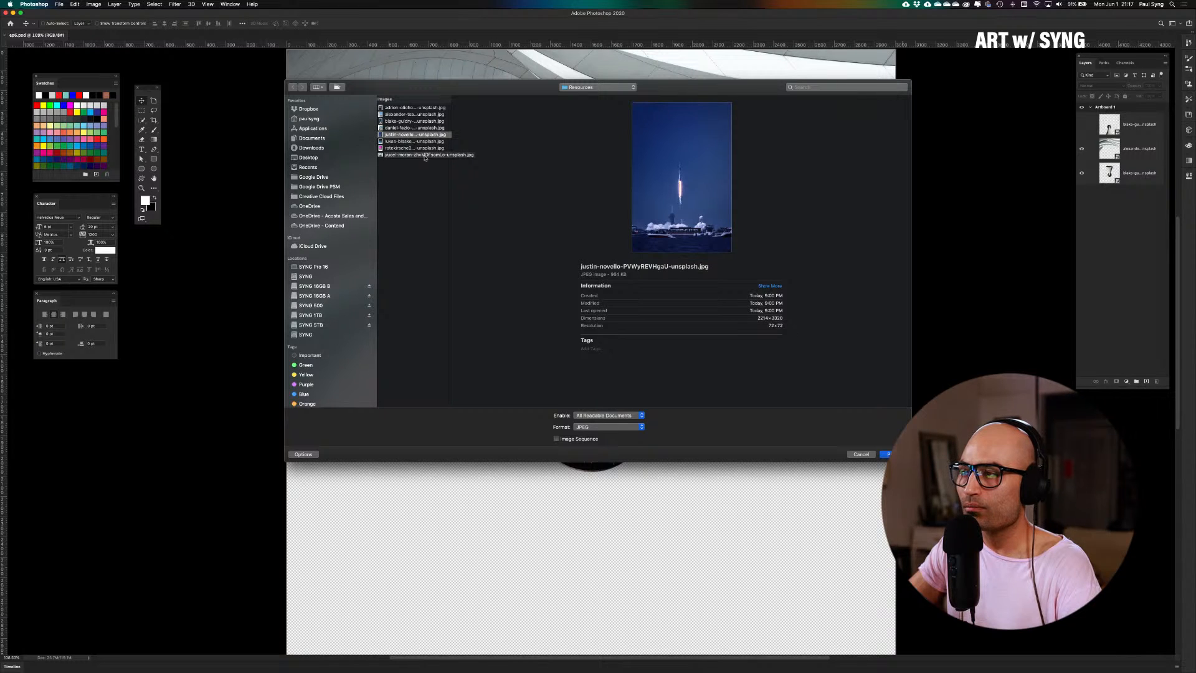
key(Up)
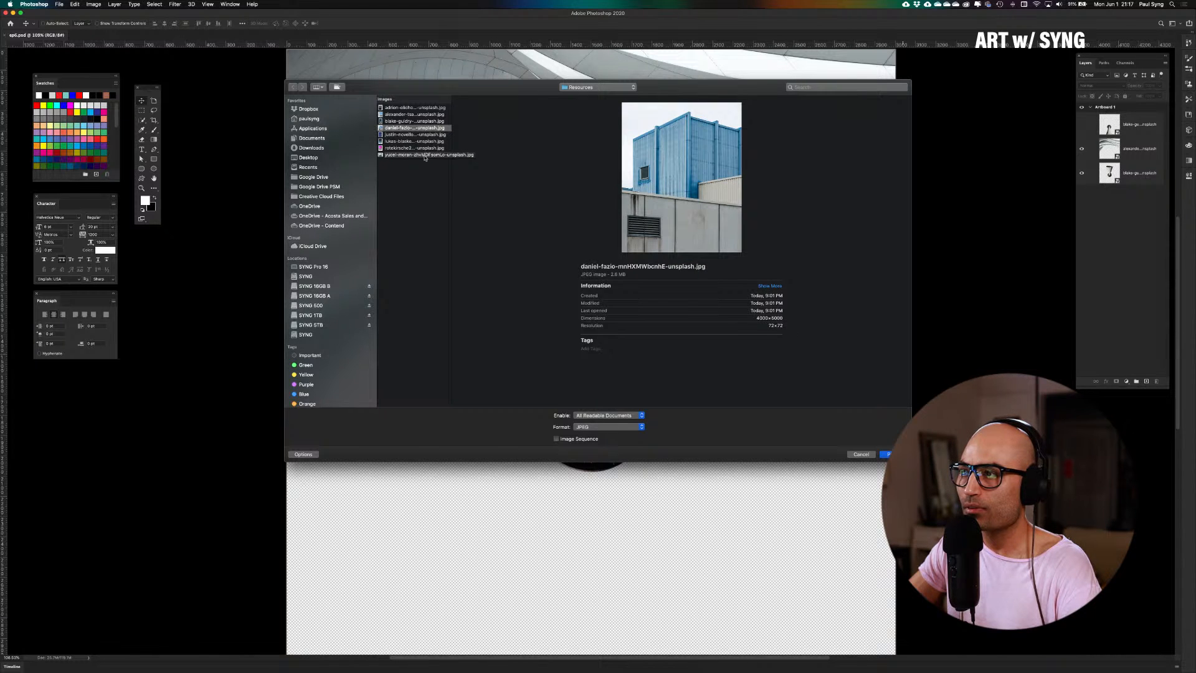
key(Up)
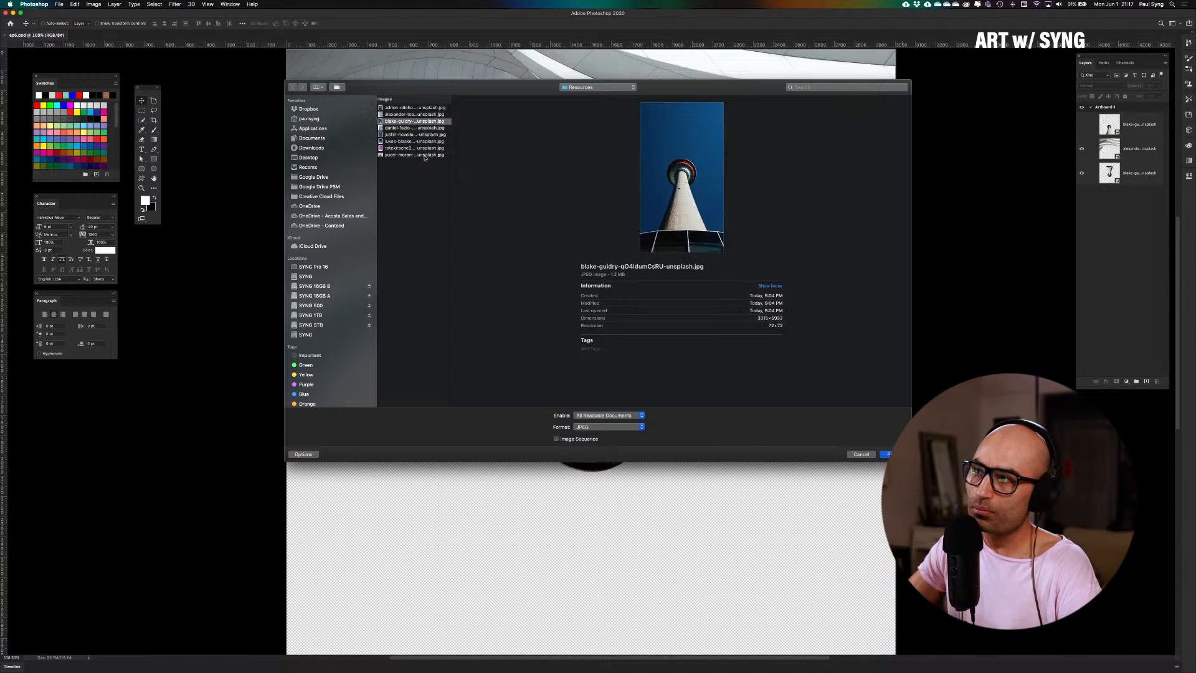
key(Up)
key(Up)
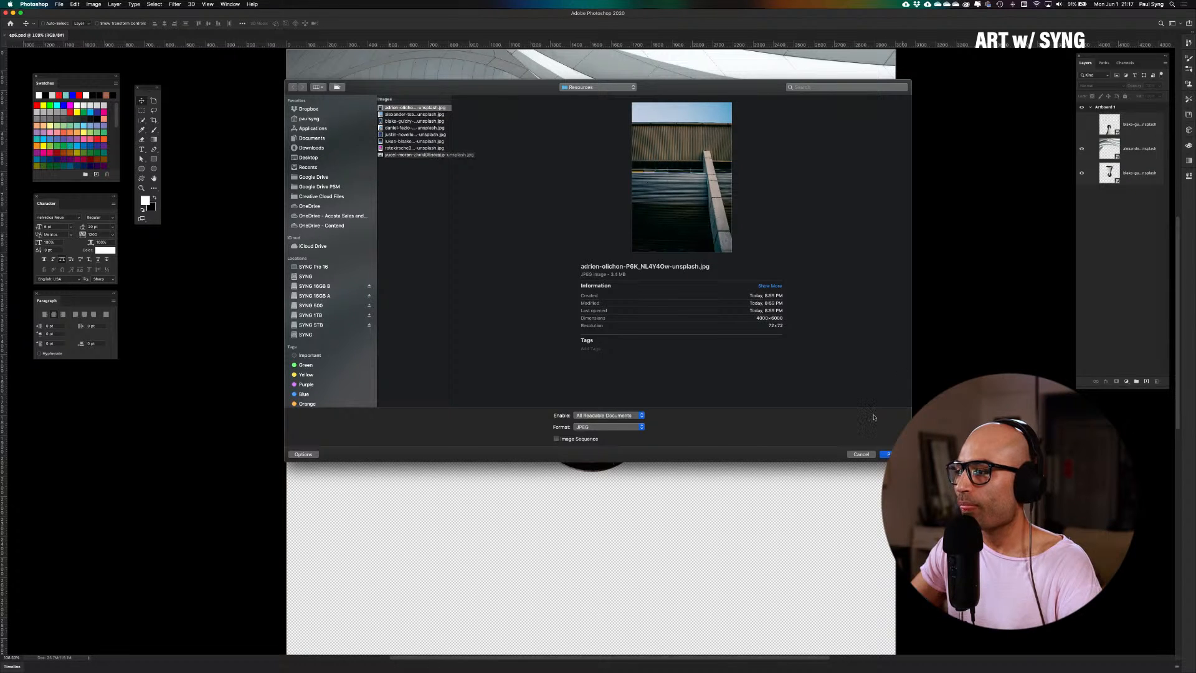
click(886, 453)
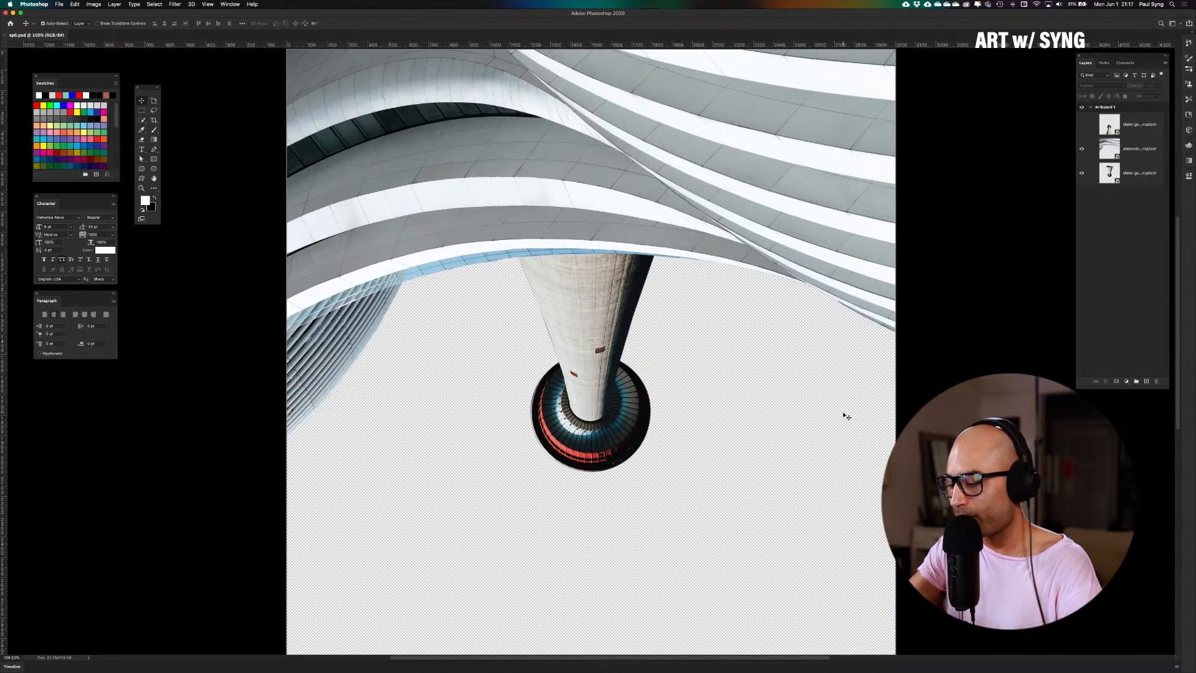
key(super+1)
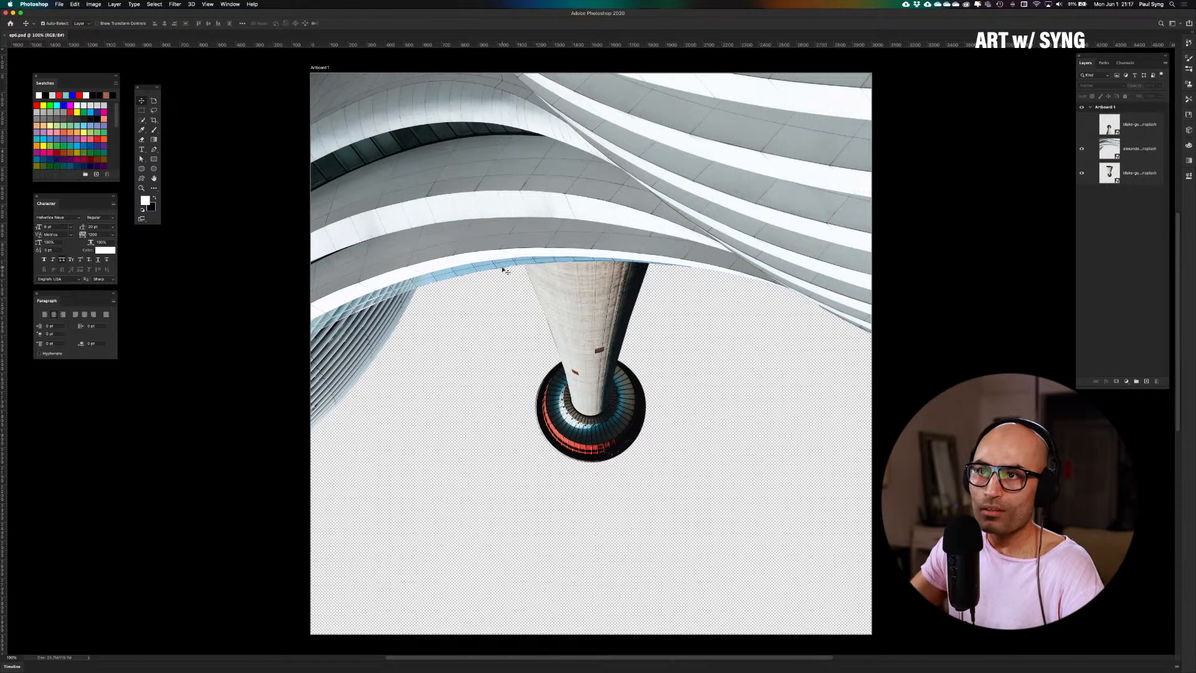
click(59, 4)
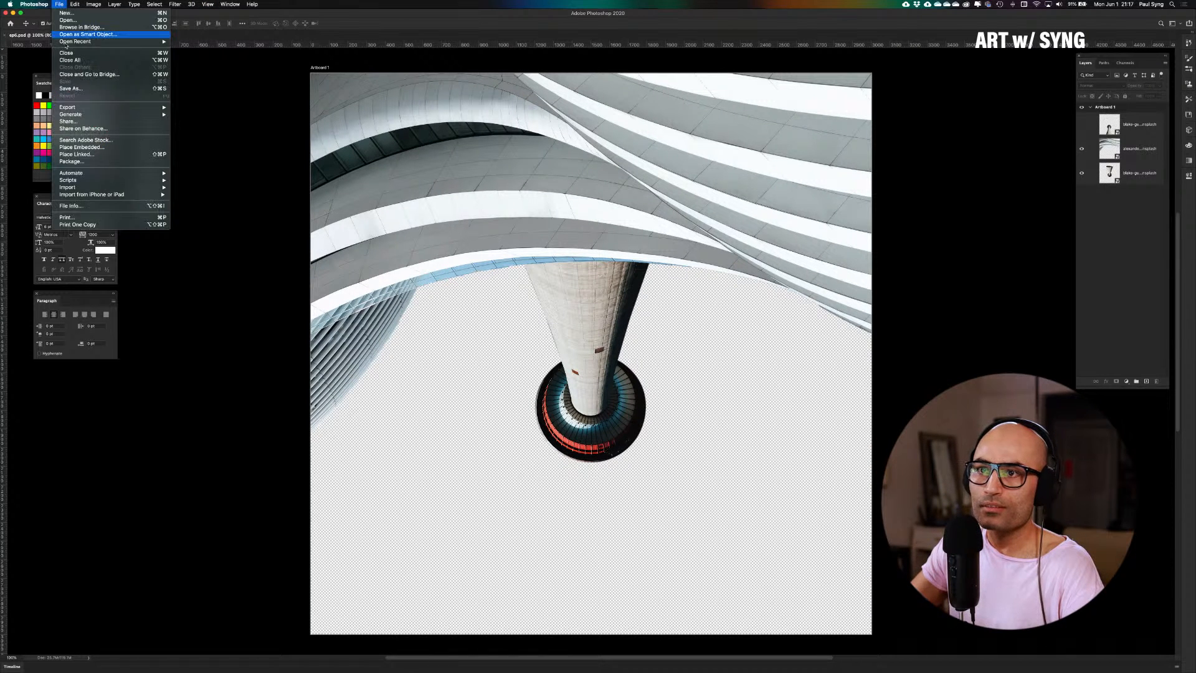
mouse_move(84, 114)
click(199, 114)
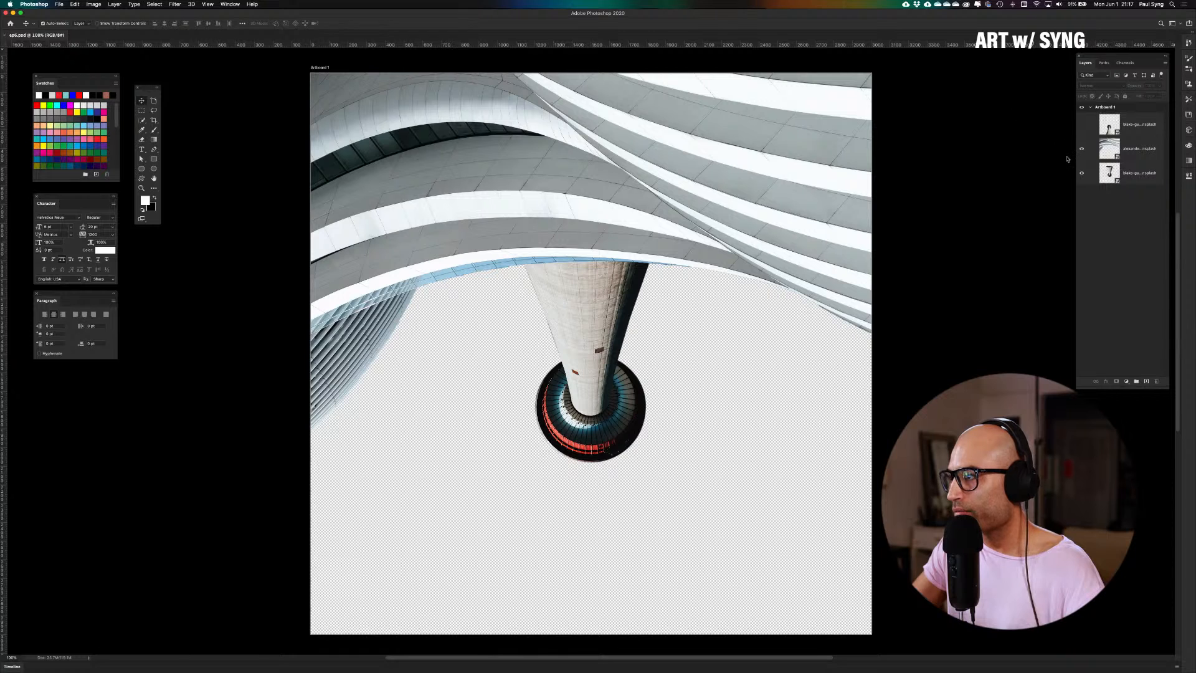
Add a new layer beneath the inverted tower and fill it with the light blue sampled from the facade's lower edge
click(1144, 181)
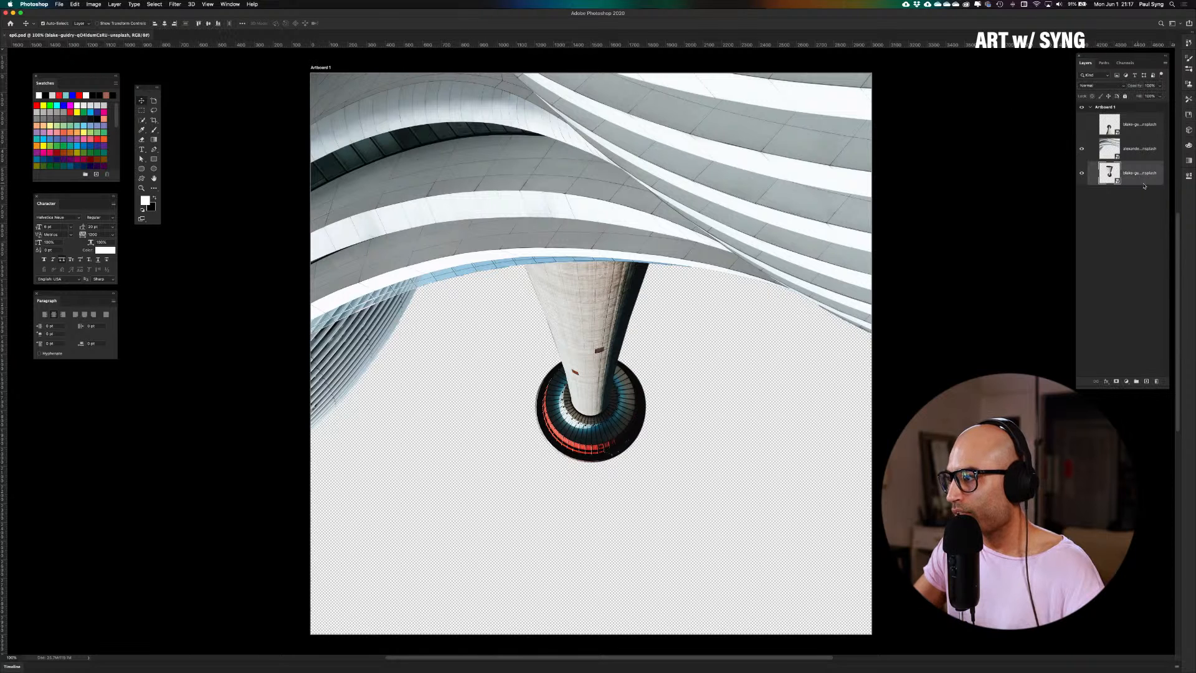
super+click(1146, 381)
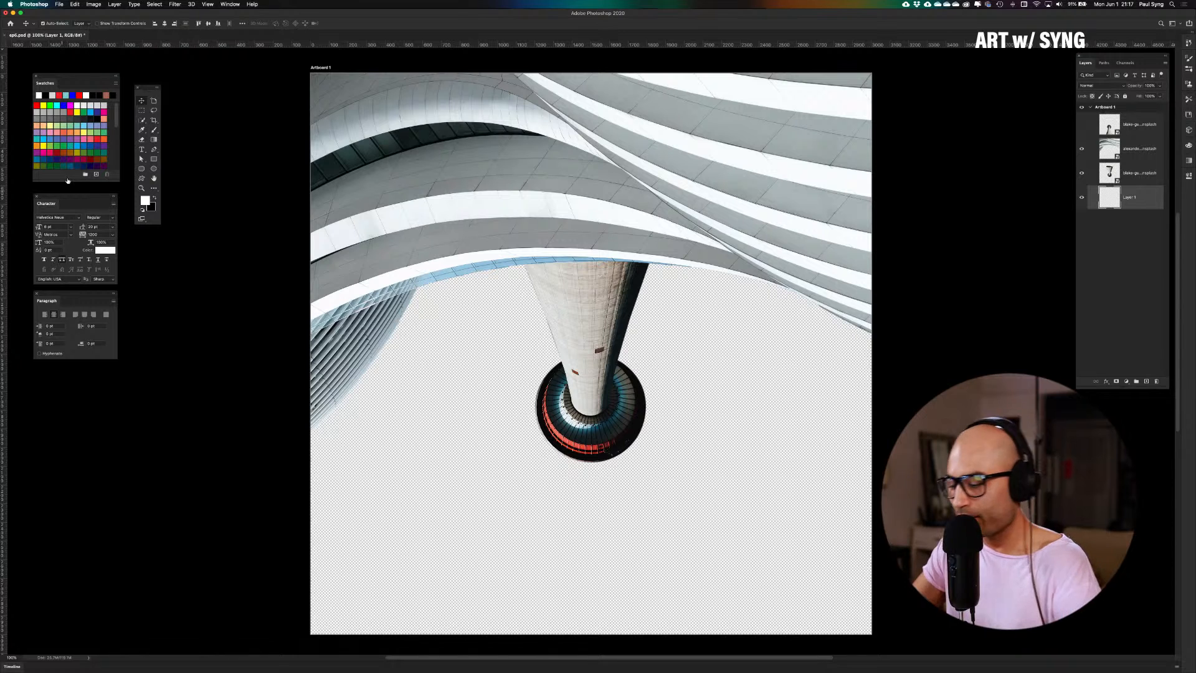
key(i)
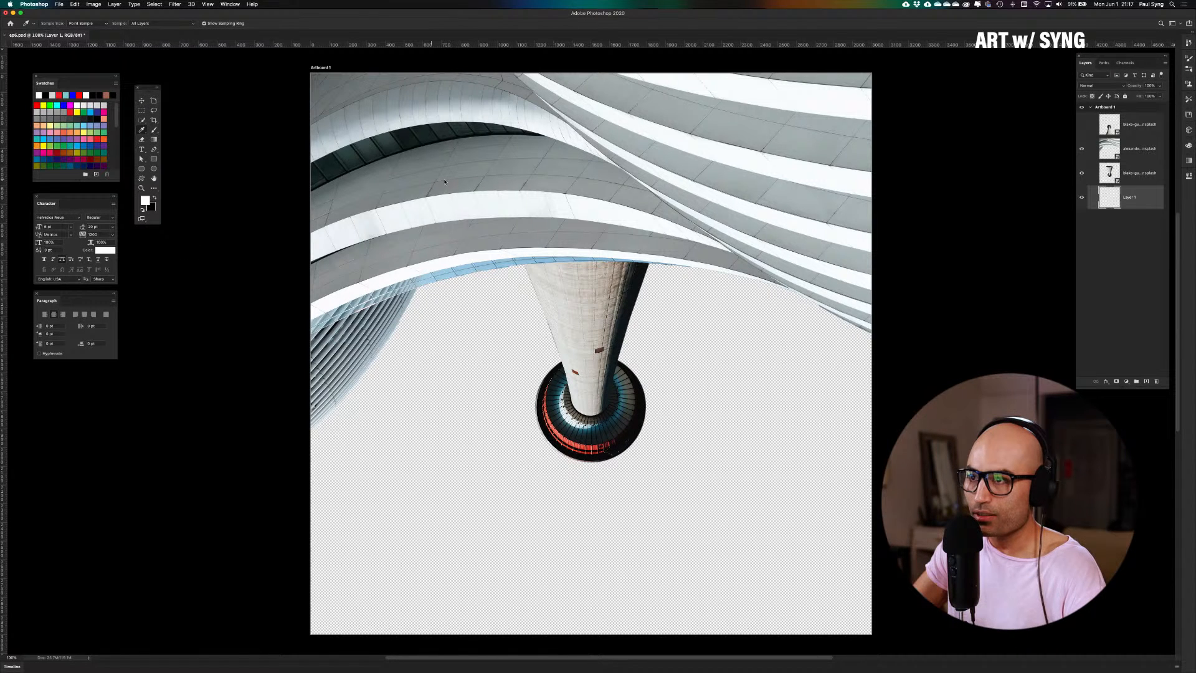
click(511, 259)
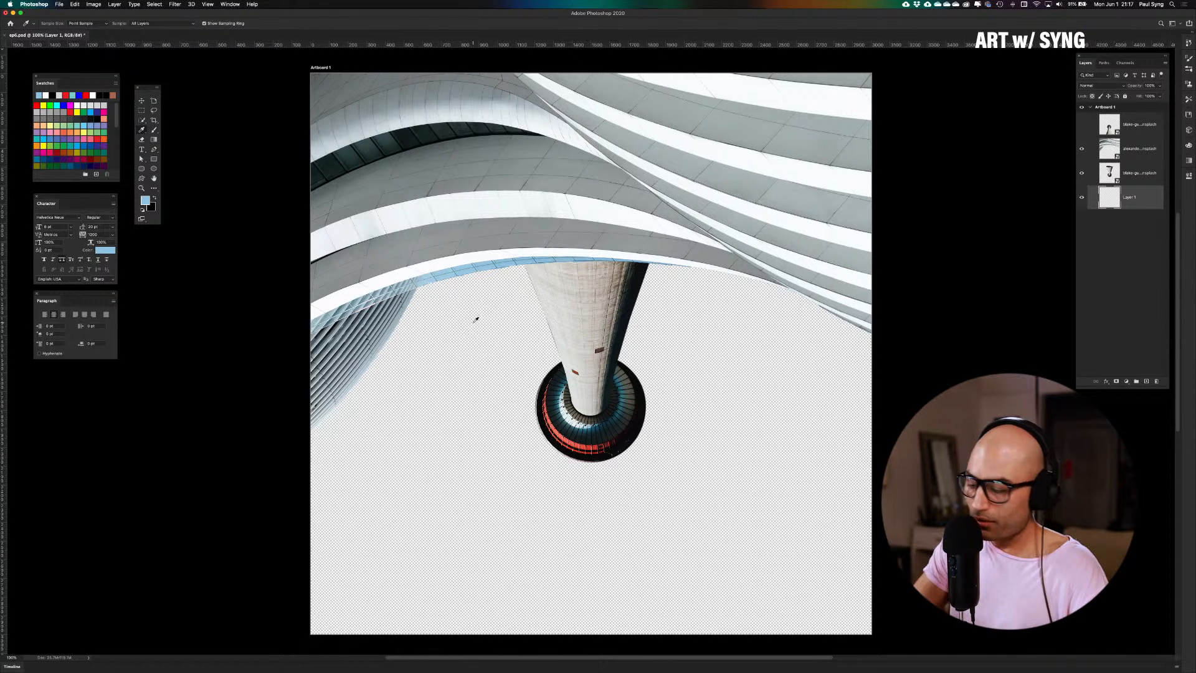
key(alt+BackSpace)
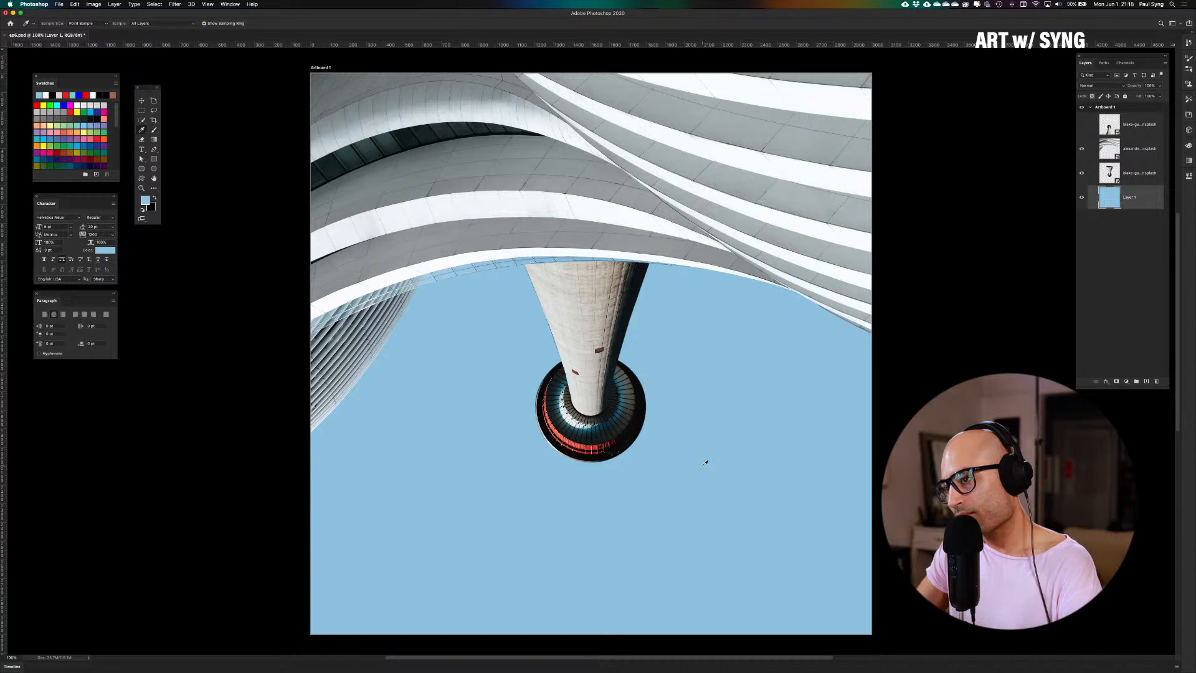
Deselect the blue background layer and save the document
click(142, 101)
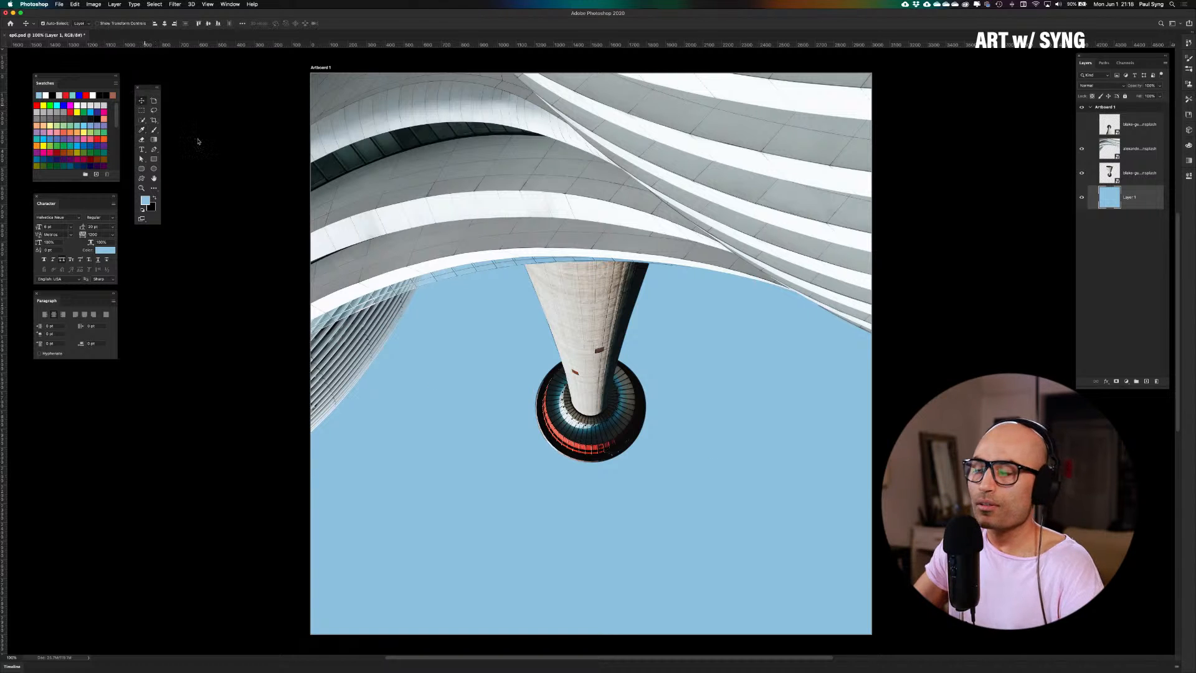
click(230, 181)
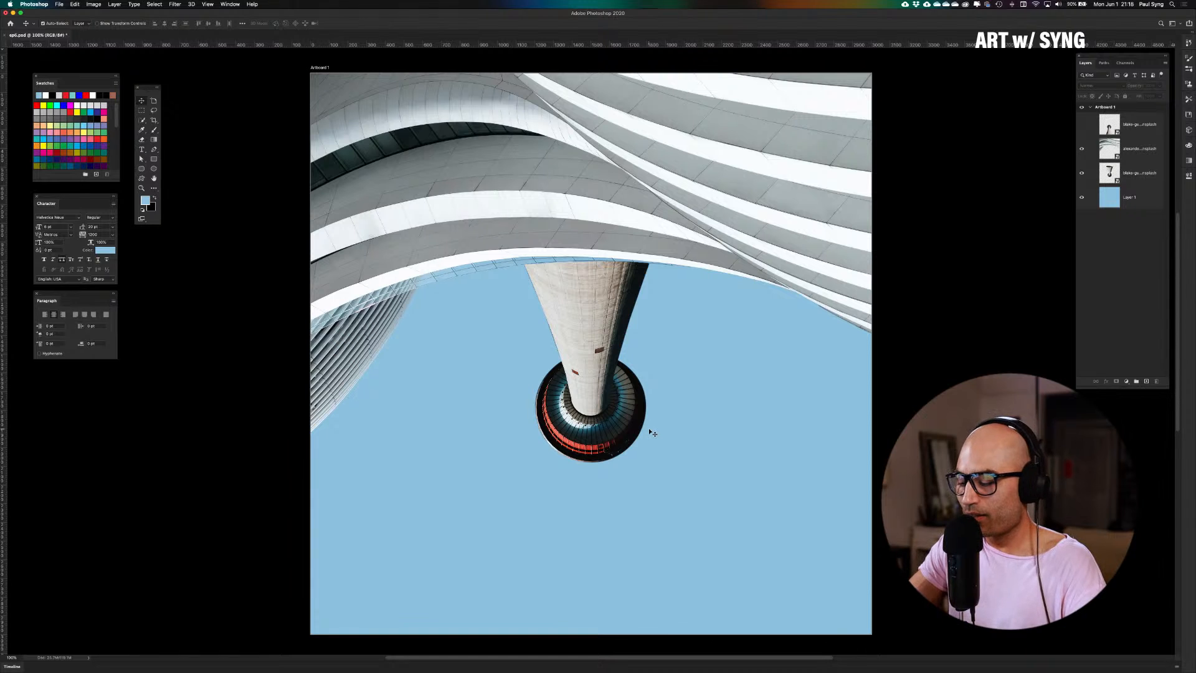
key(super+minus)
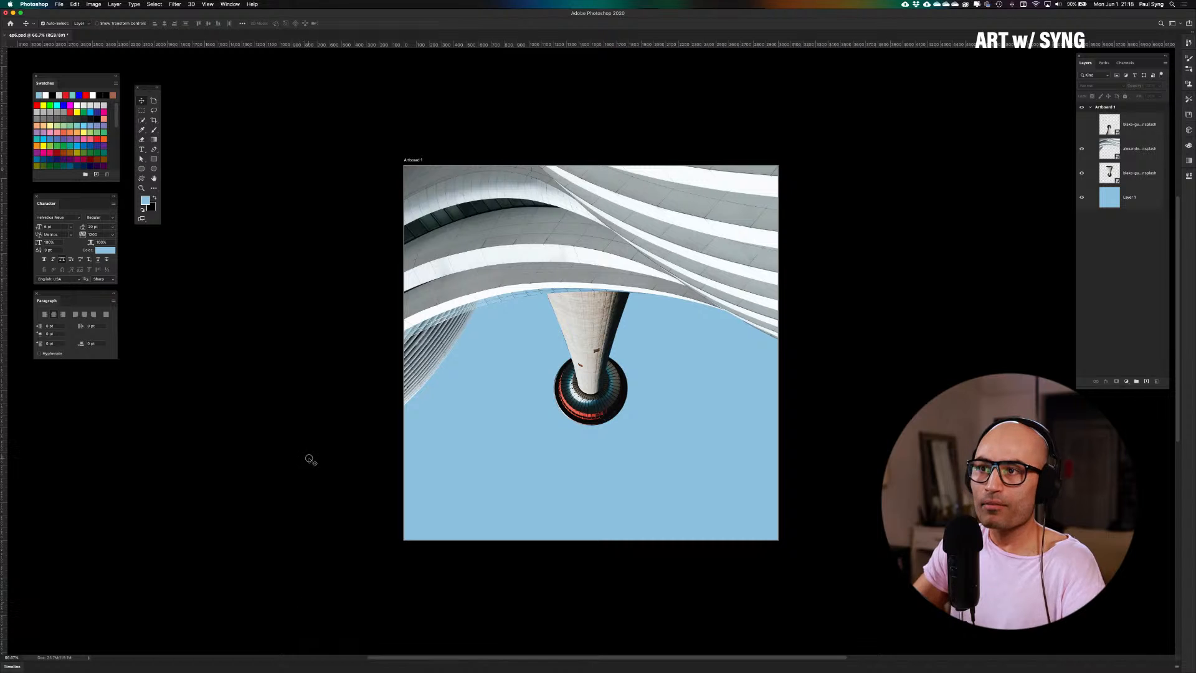
click(59, 5)
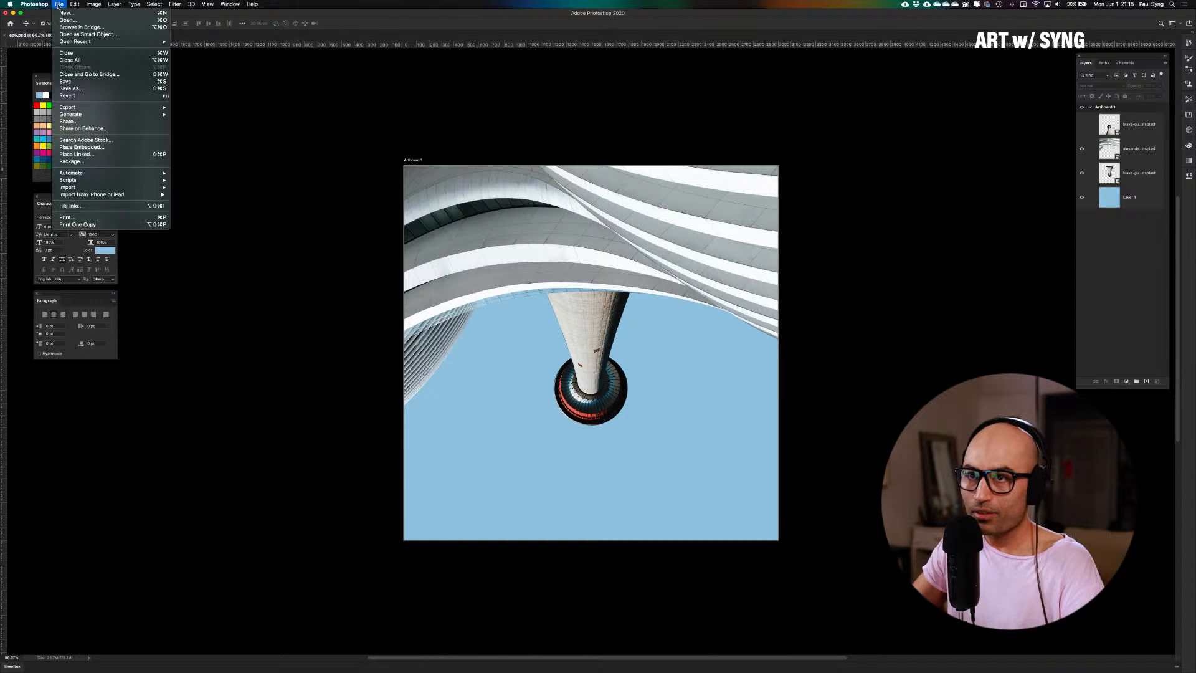
click(68, 81)
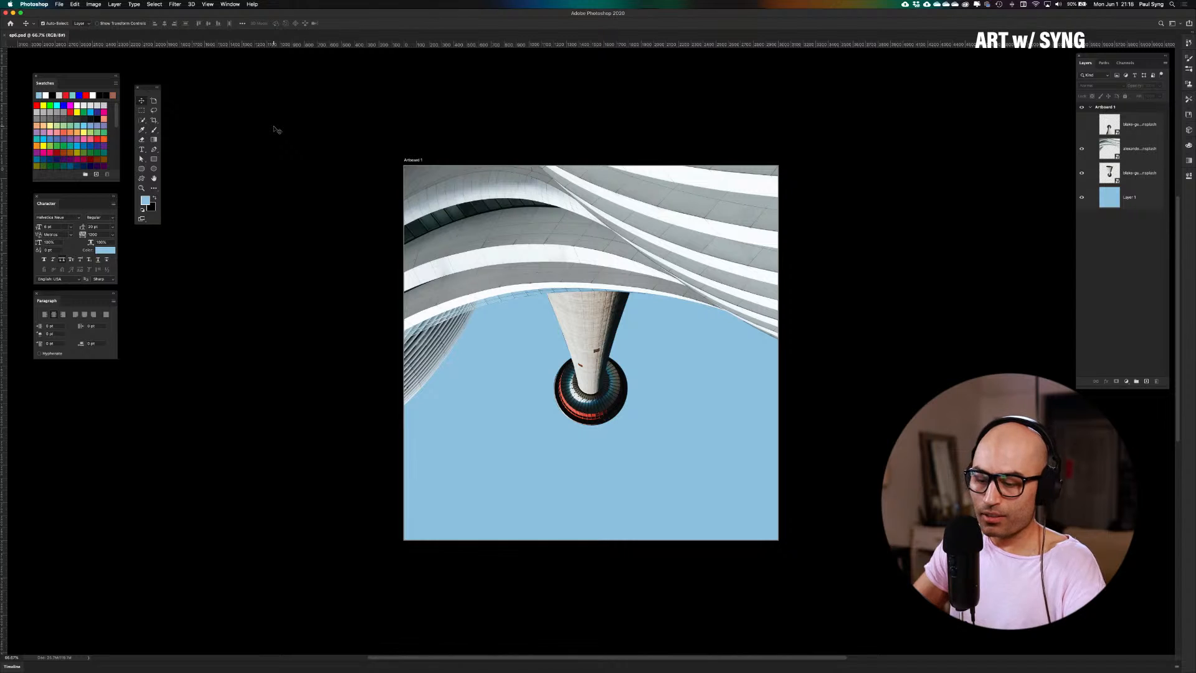
Switch to Unsplash in Safari and search its photos for "galaxy"
key(ctrl+Up)
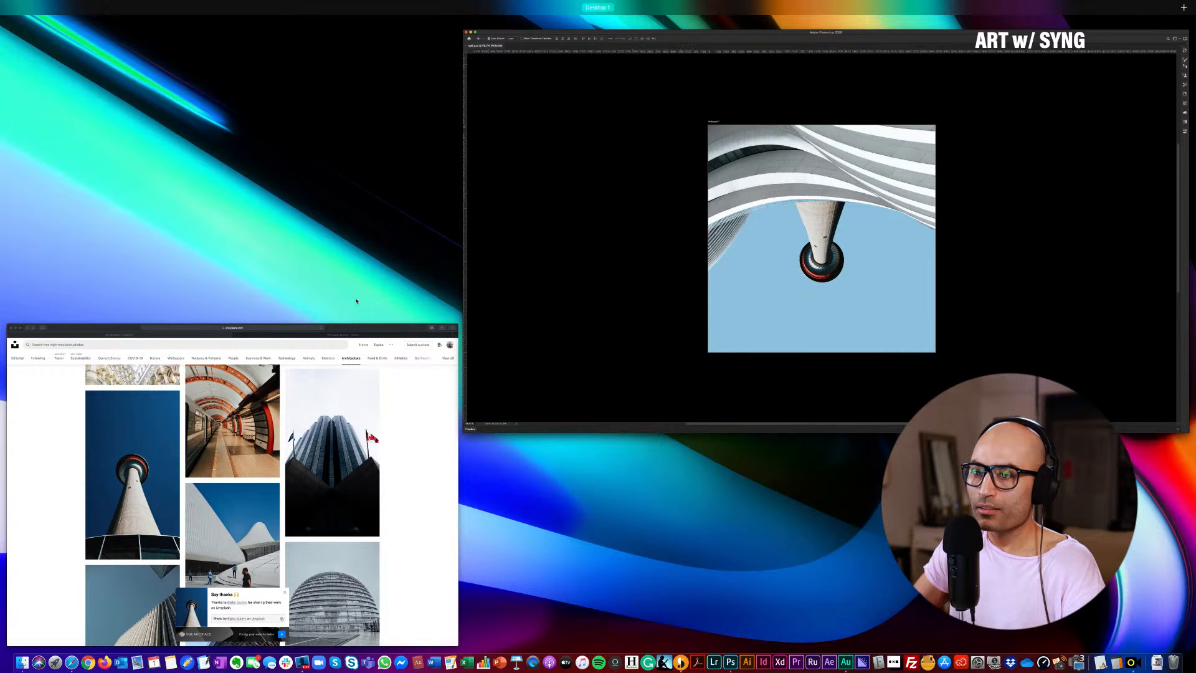
click(342, 512)
scroll(260, 202, down, 5)
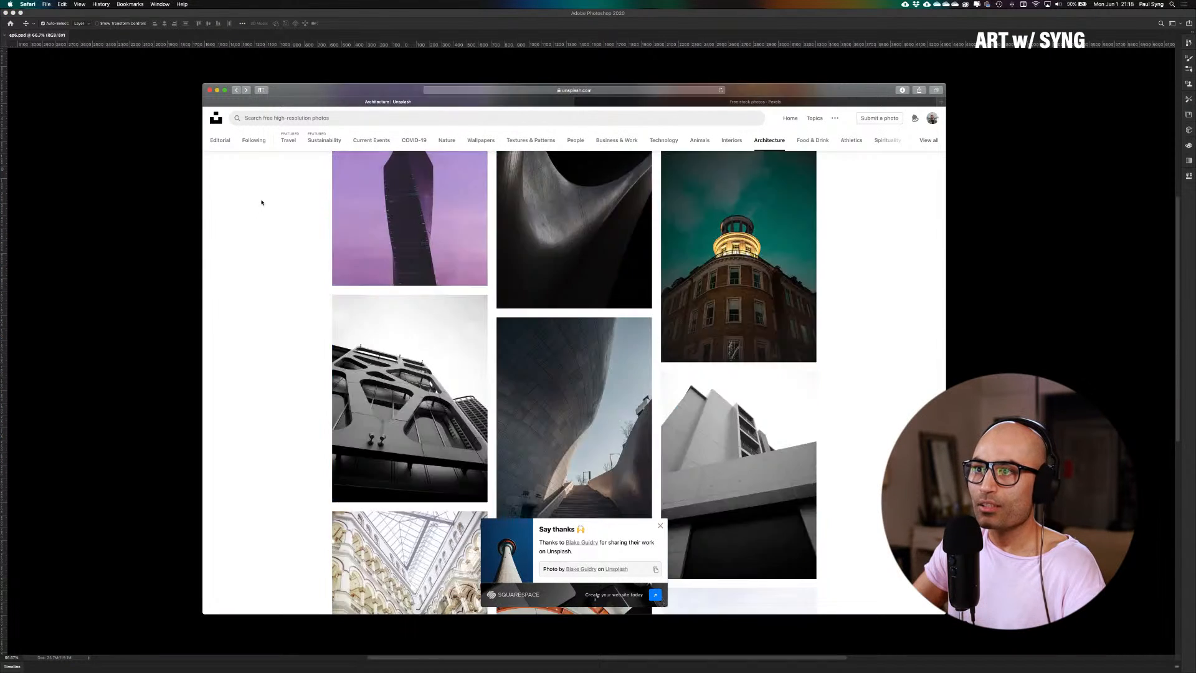
scroll(261, 202, up, 10)
click(300, 119)
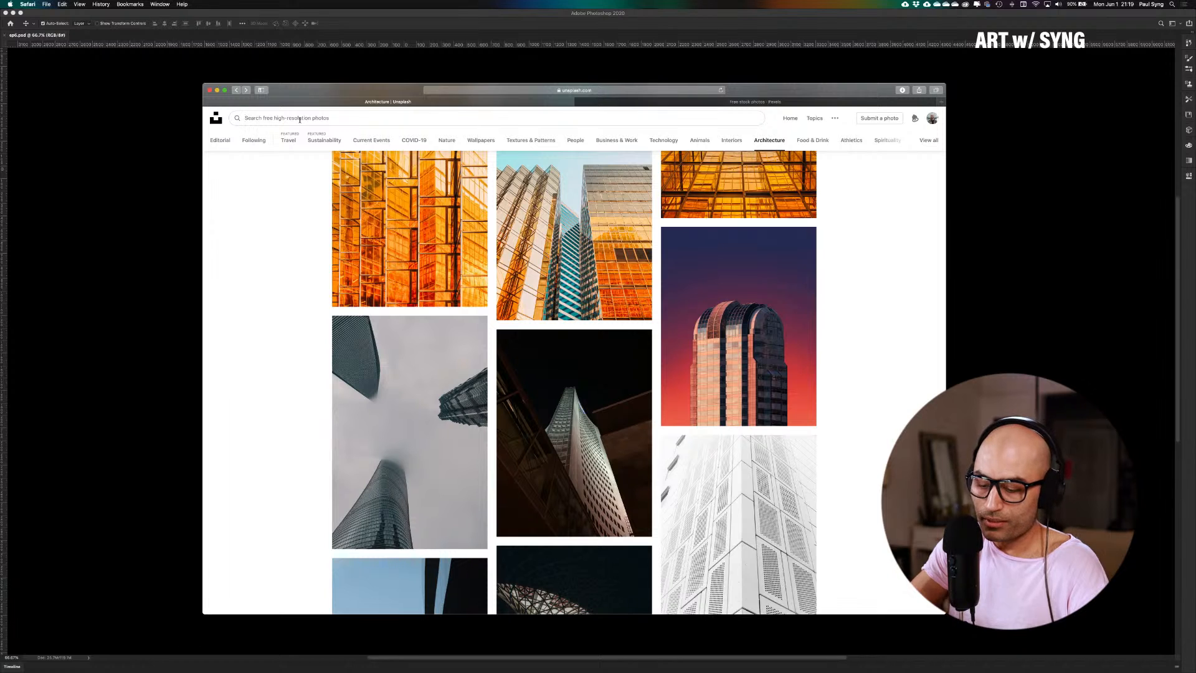
text(gala)
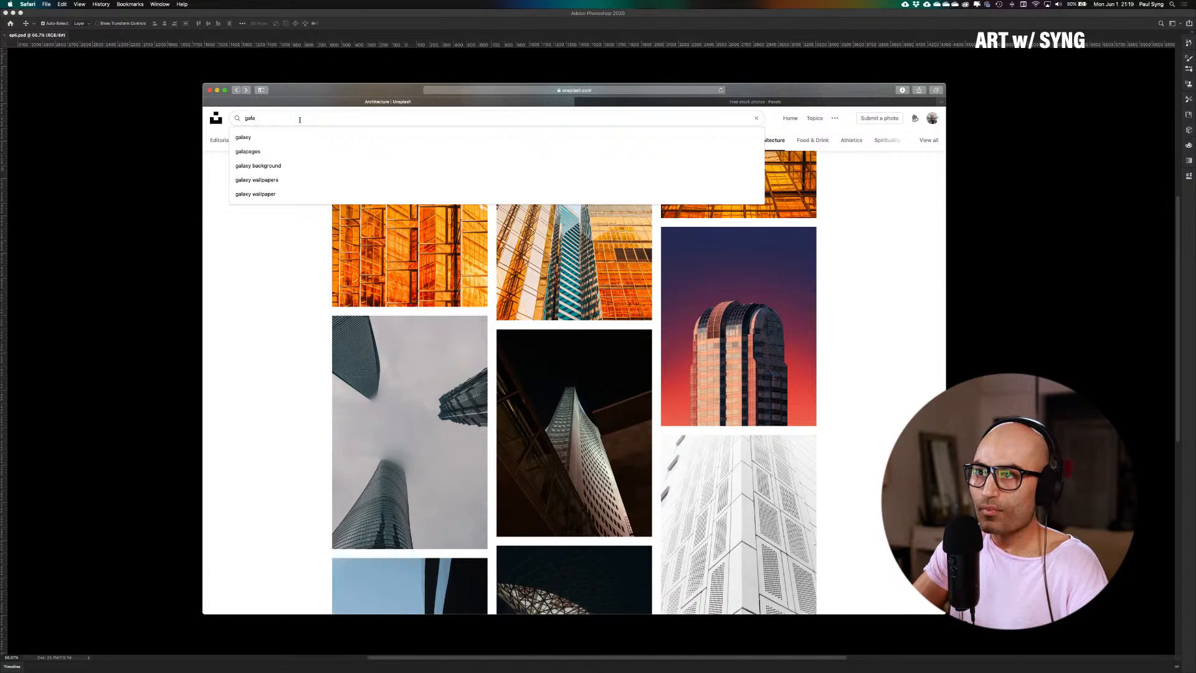
text(xy)
key(Return)
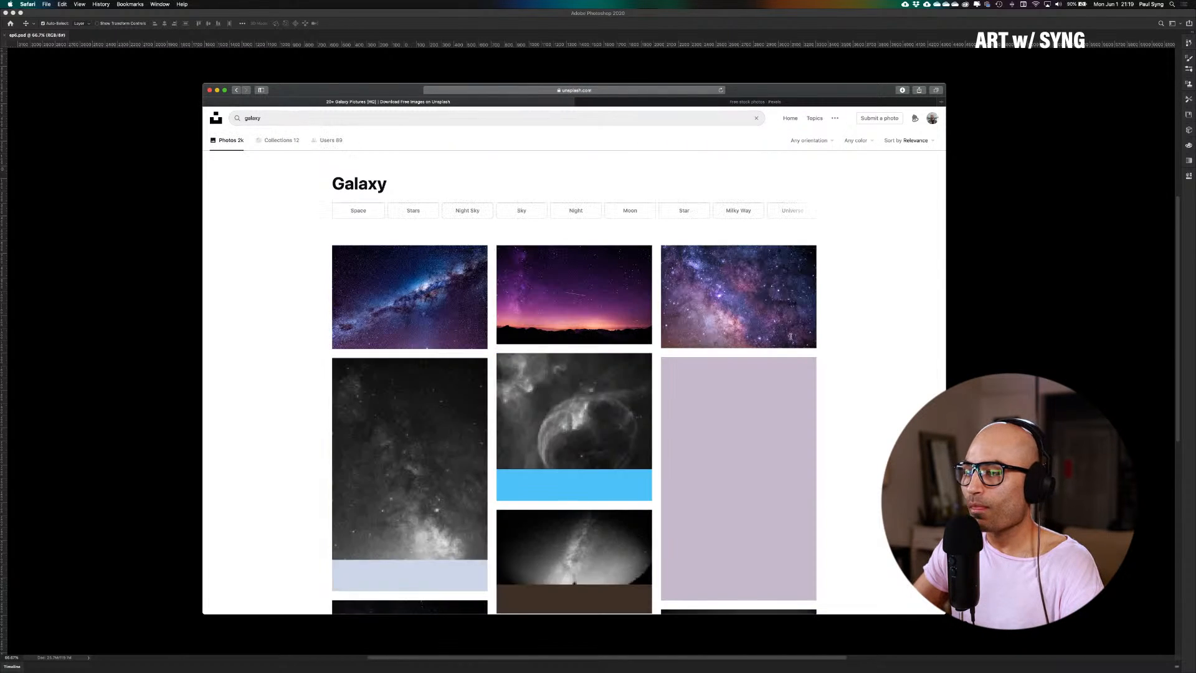
Download the galaxy photo with the silhouetted person into the Resources folder and dismiss the thank-you notice
scroll(783, 370, down, 2)
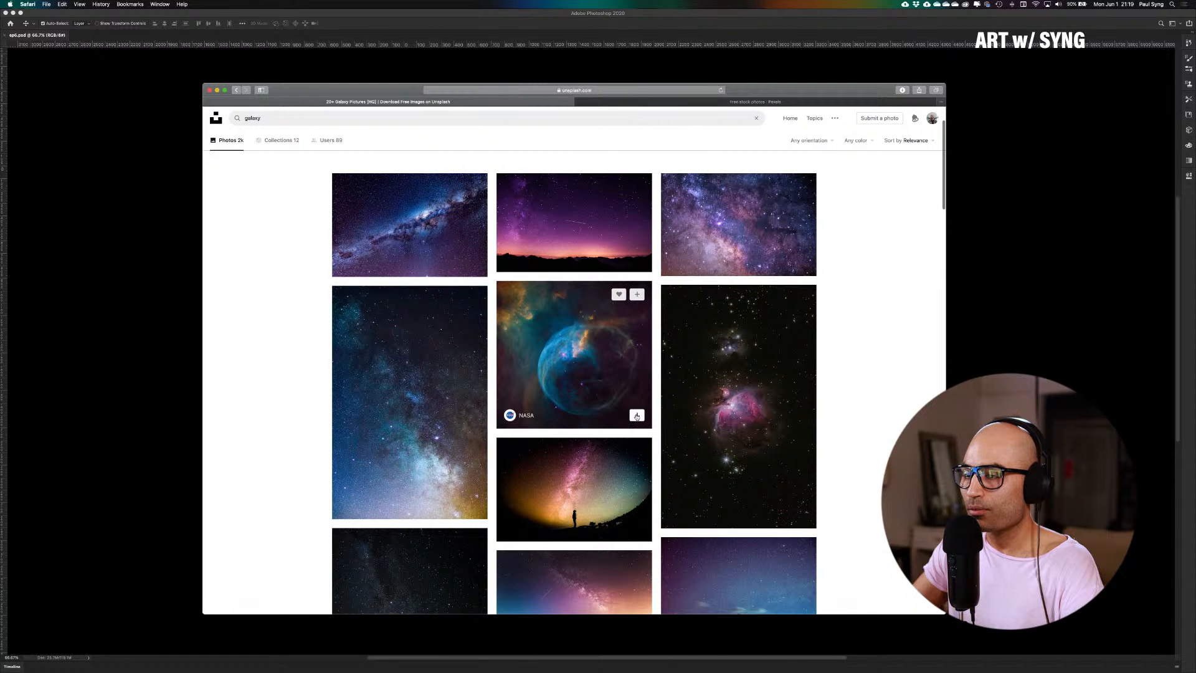
scroll(636, 416, down, 2)
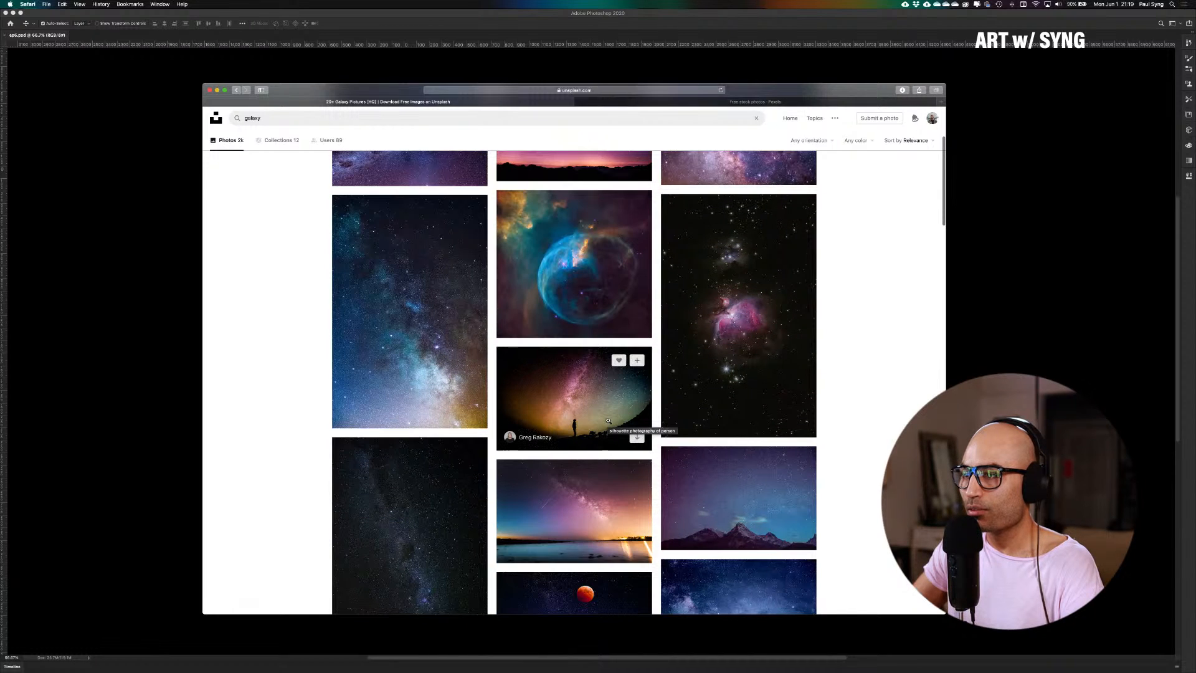
click(637, 437)
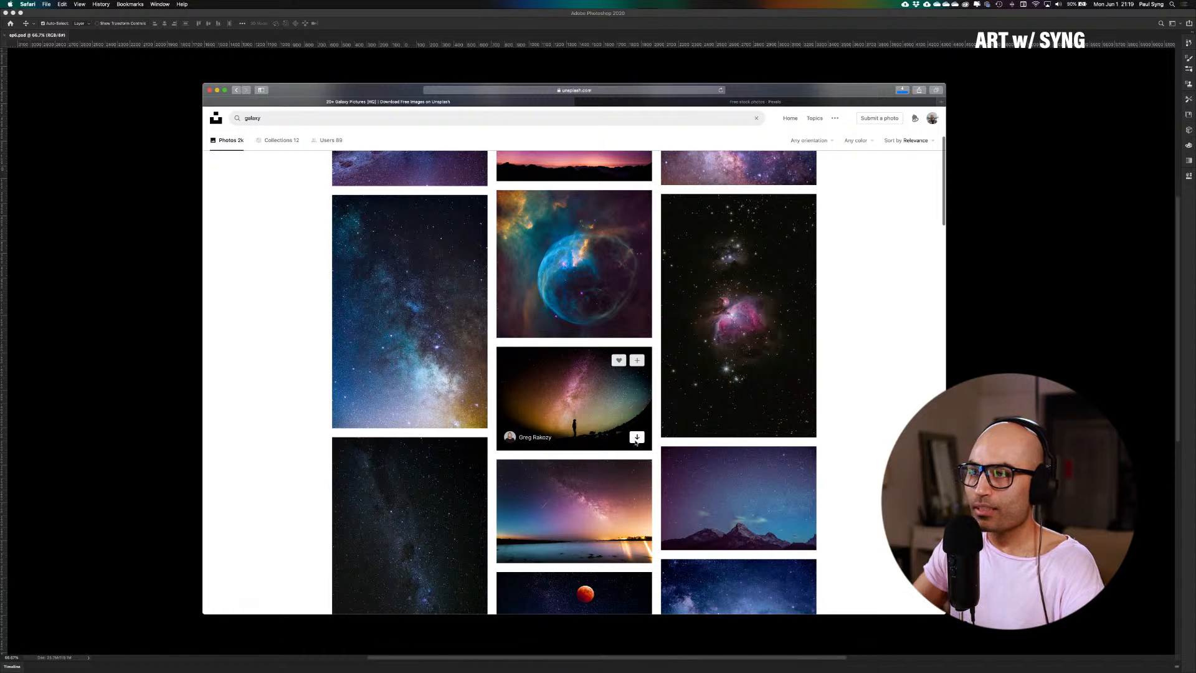
key(Return)
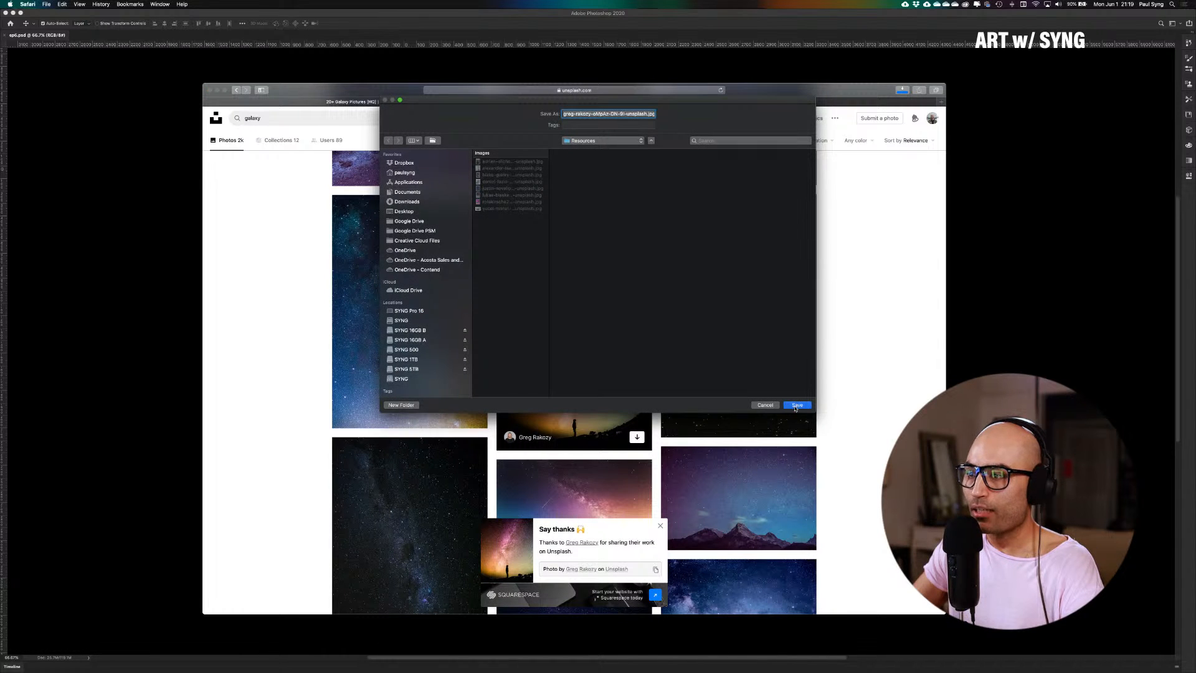
click(660, 526)
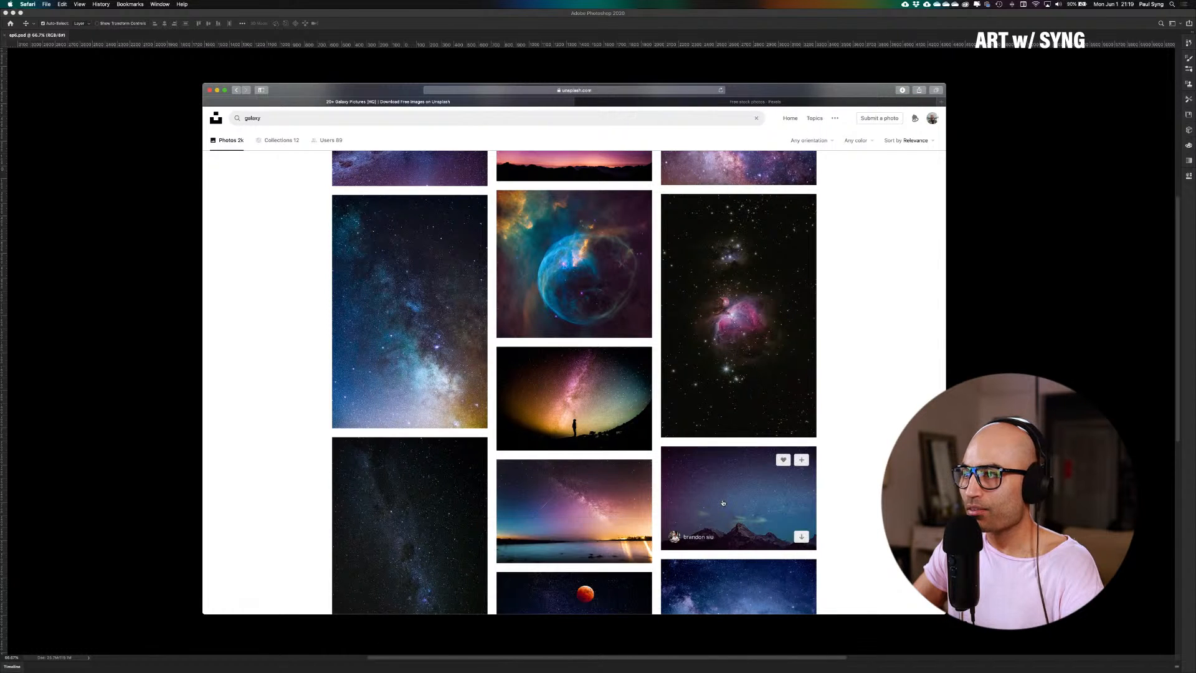
Download the tall photo of a pink nebula on a black starfield into the Resources folder
scroll(717, 503, down, 3)
scroll(717, 502, up, 1)
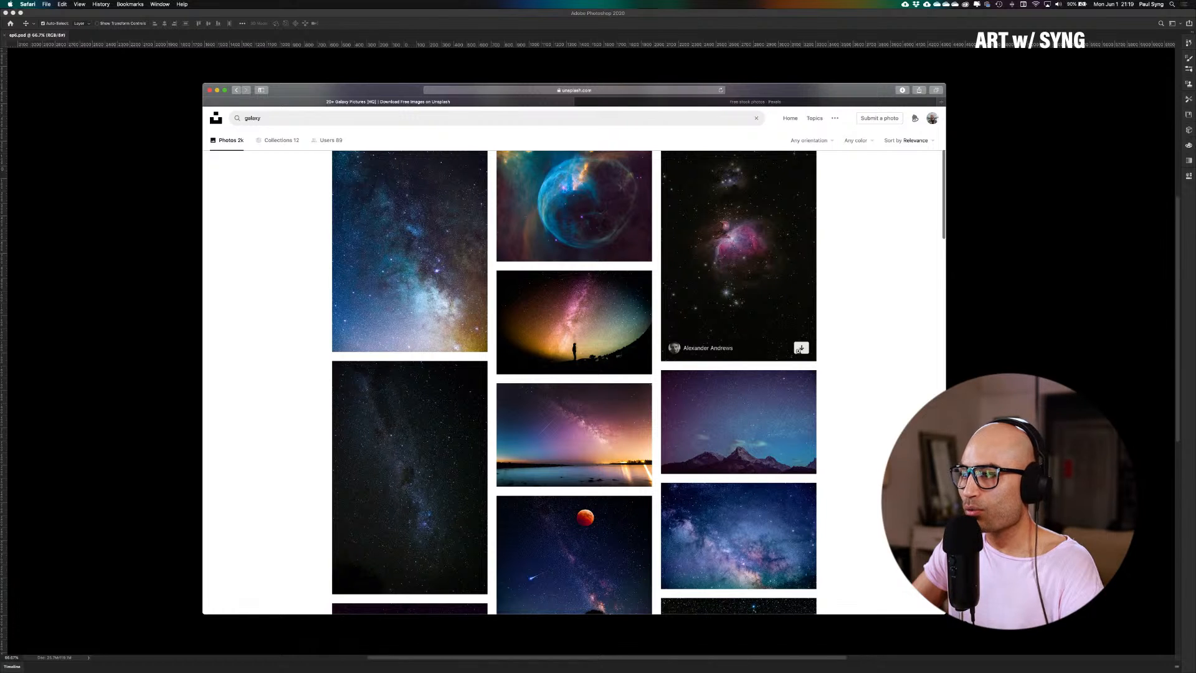
click(803, 348)
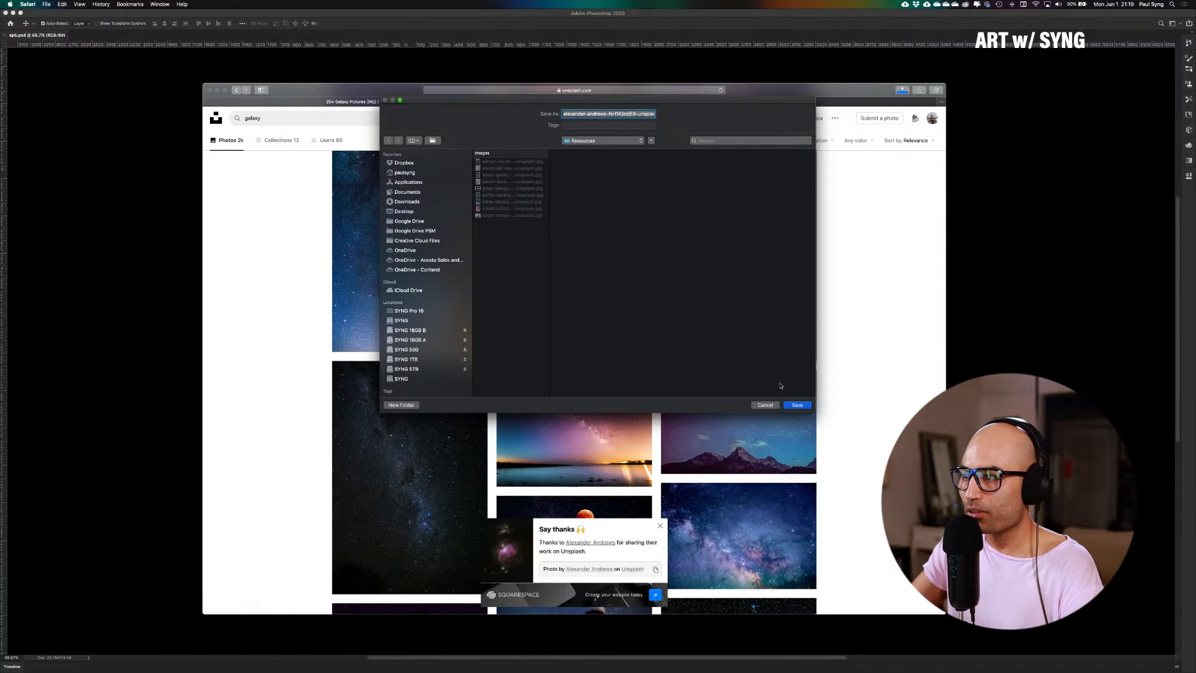
click(797, 406)
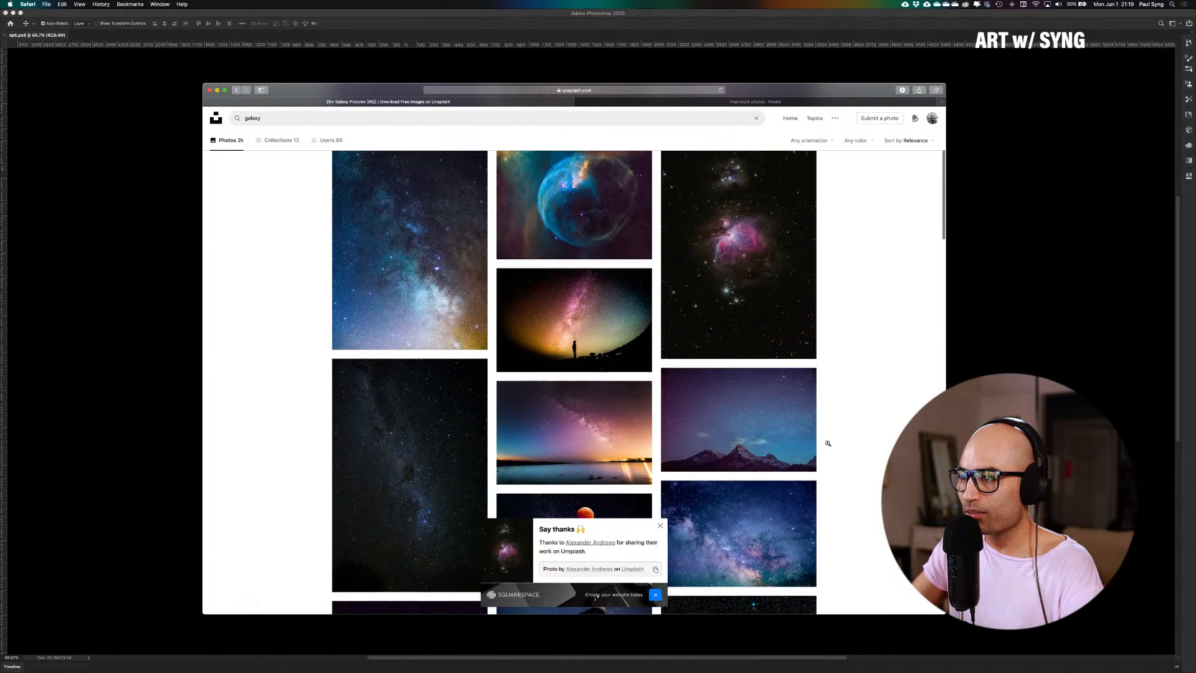
Browse more galaxy results and preview the photo of a teal starry sky above a mountain at sunset
scroll(828, 442, down, 3)
scroll(828, 442, down, 3)
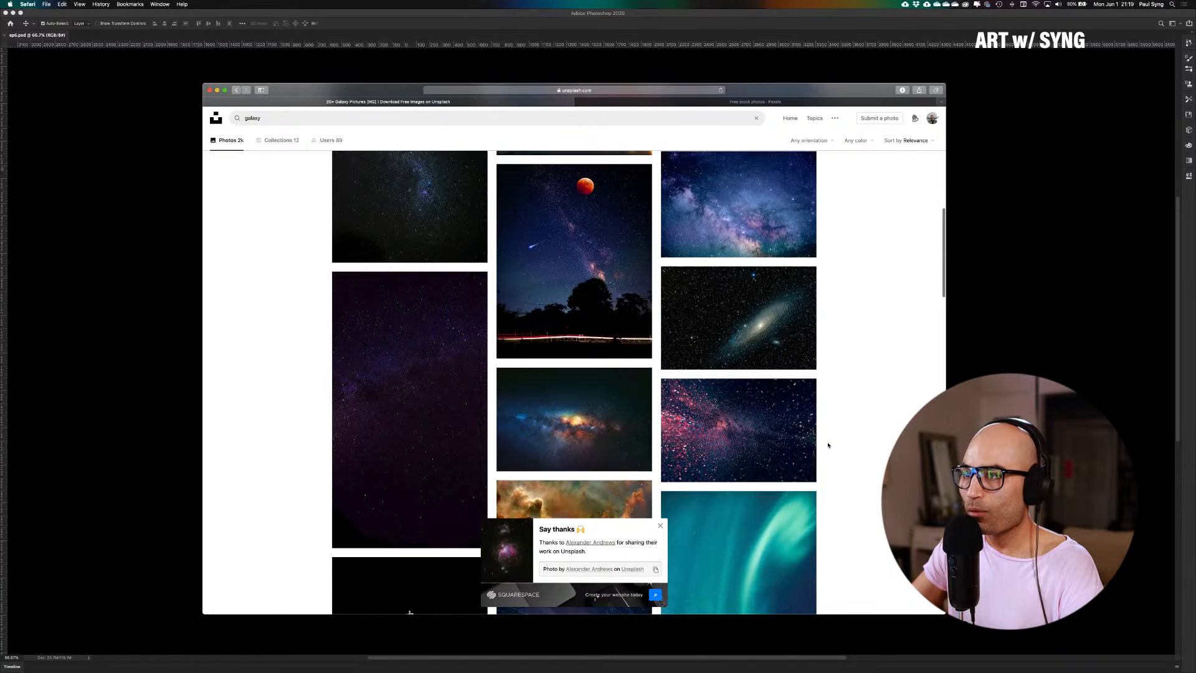
mouse_move(572, 270)
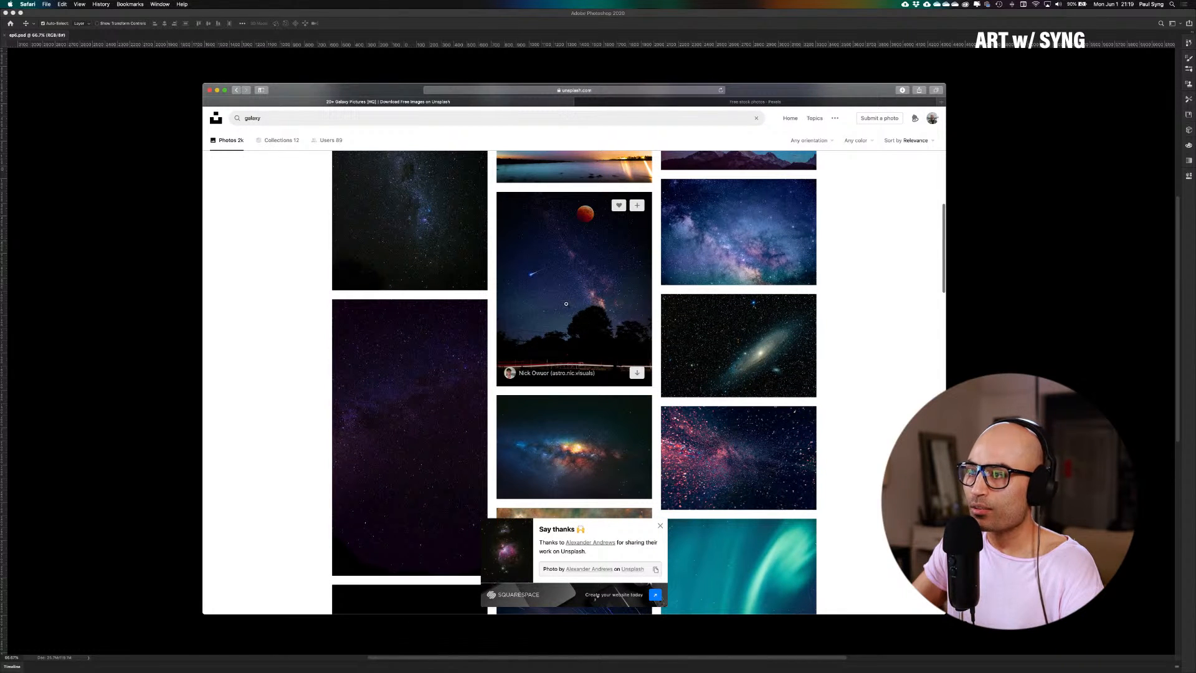
scroll(834, 383, down, 5)
scroll(834, 384, down, 2)
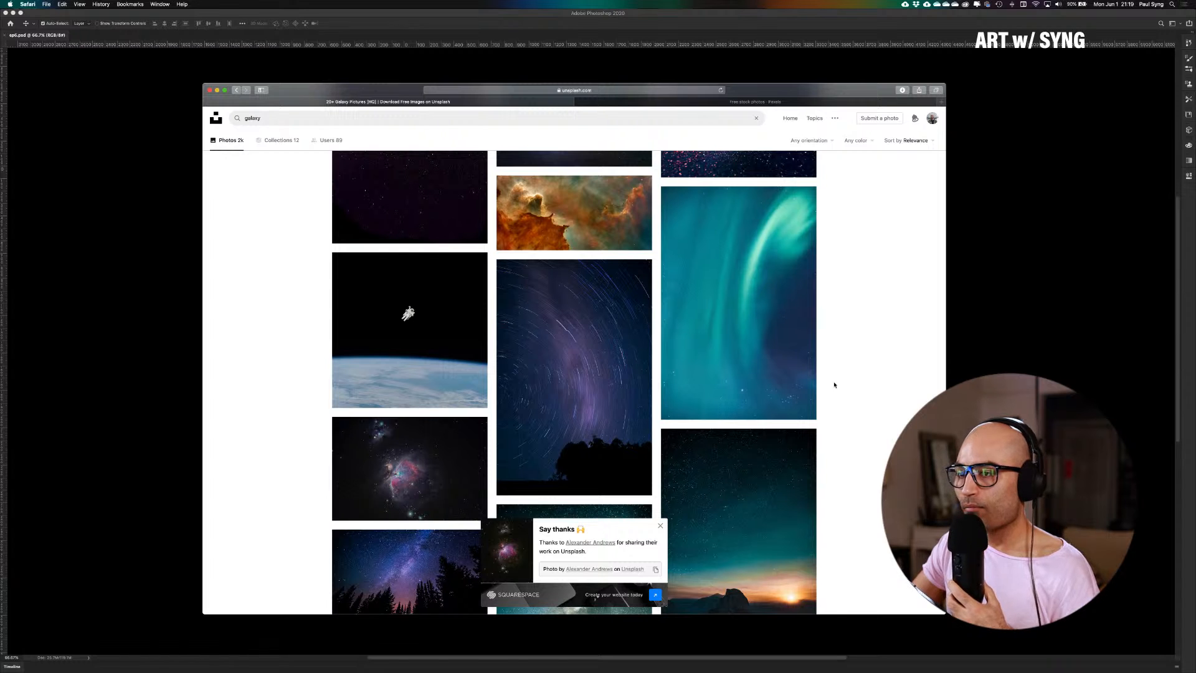
scroll(835, 384, down, 1)
scroll(835, 384, down, 4)
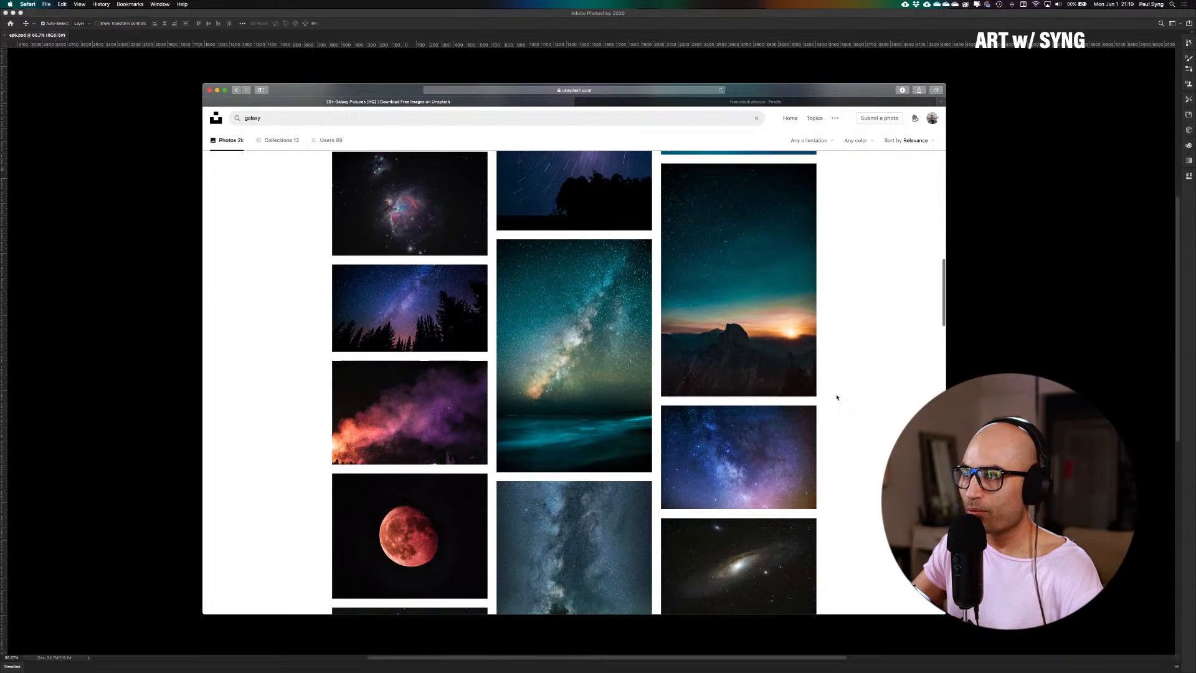
scroll(834, 396, up, 2)
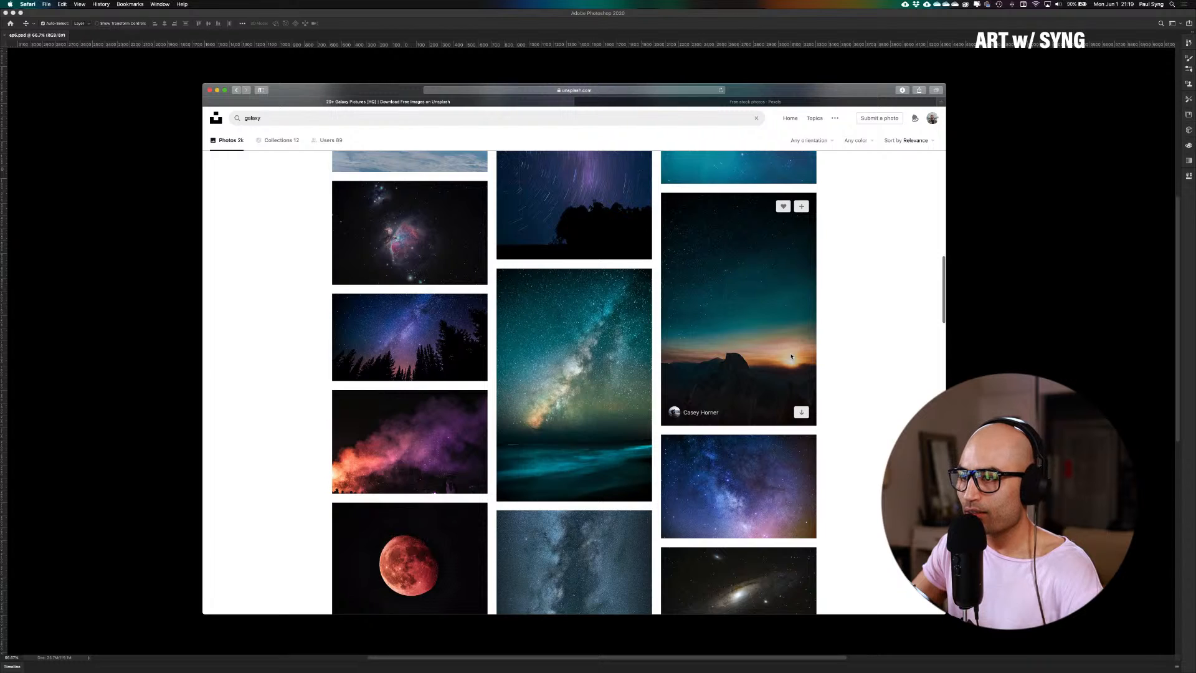
click(791, 356)
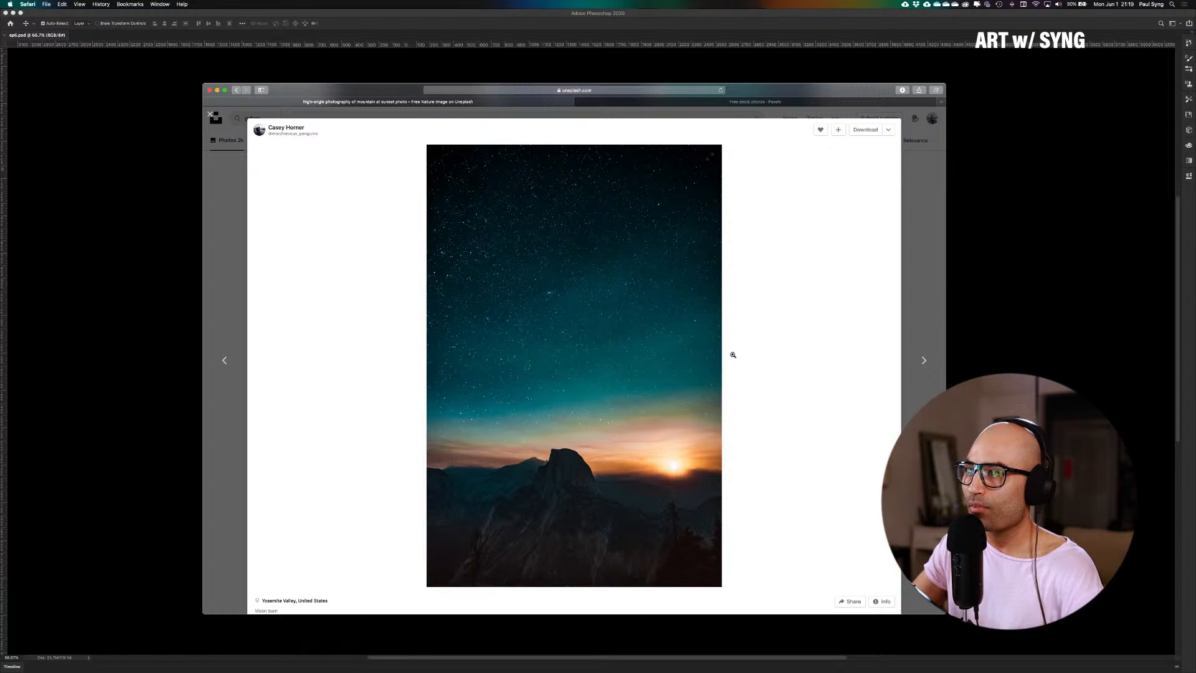
click(921, 268)
Find and download the photo of a silhouetted mountain peak with a standing figure beneath the Milky Way
scroll(604, 409, down, 4)
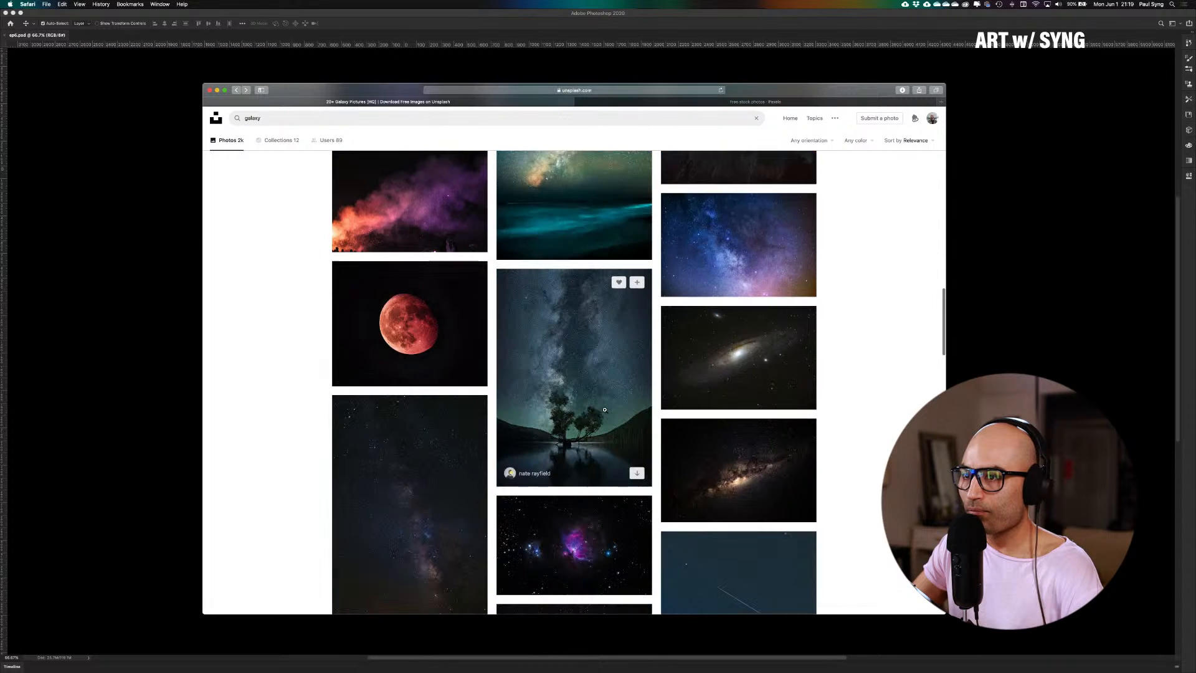
scroll(604, 409, down, 2)
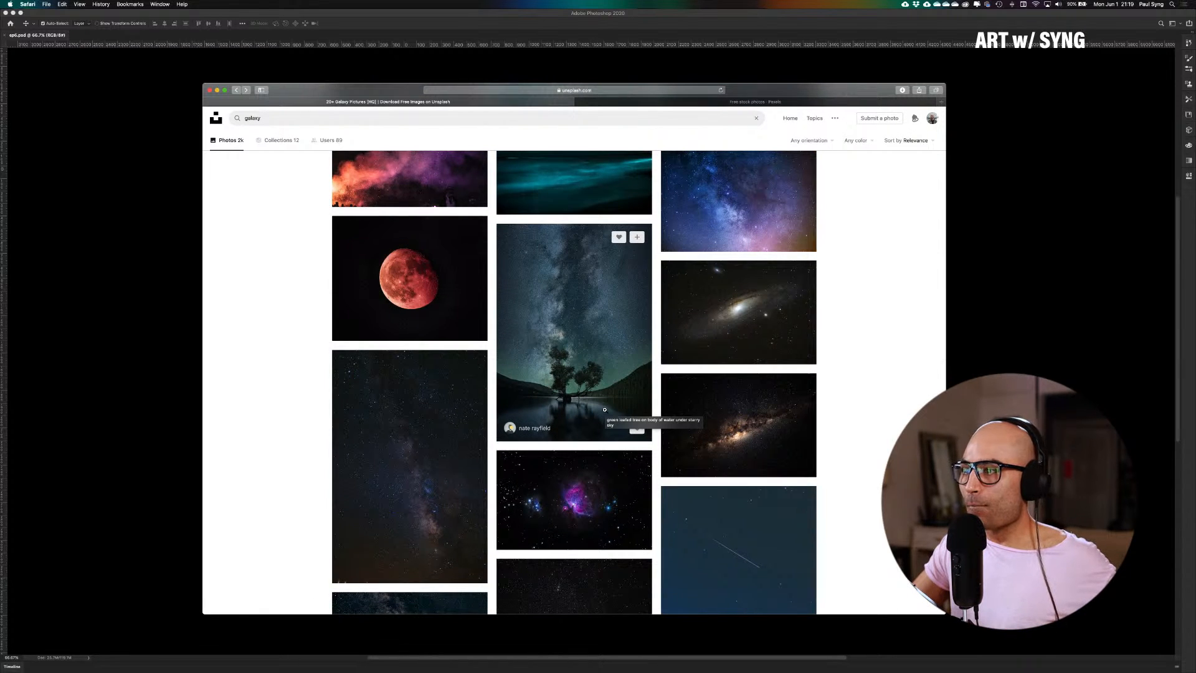
scroll(604, 409, down, 10)
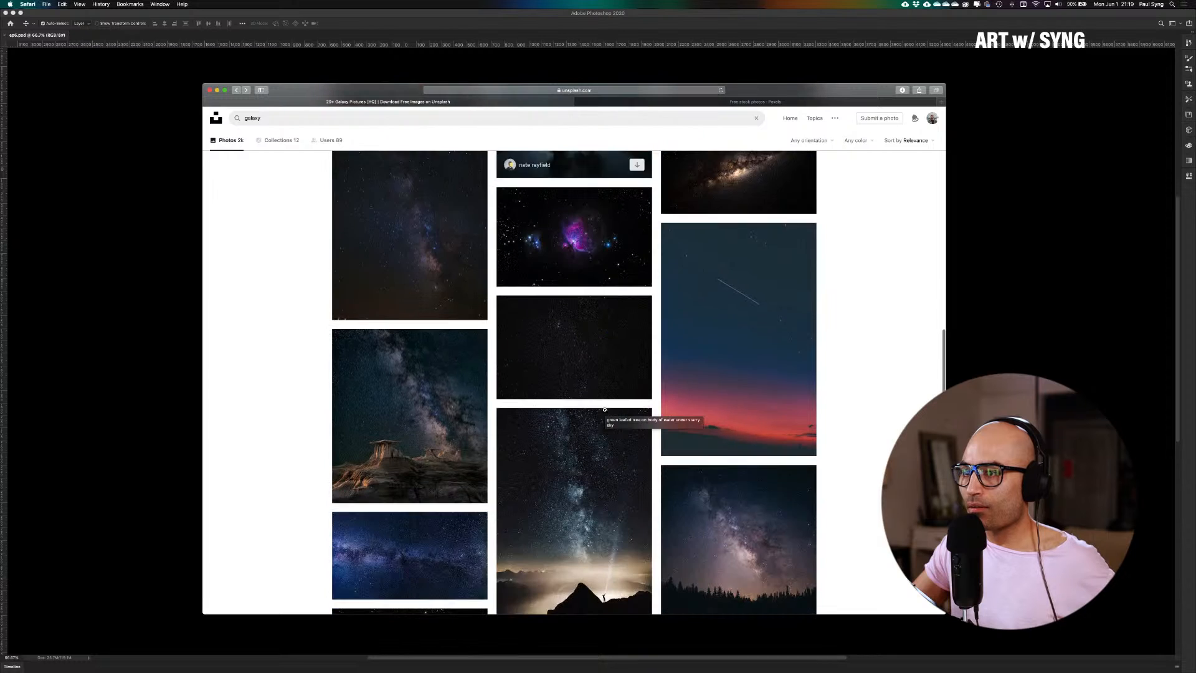
scroll(604, 409, down, 4)
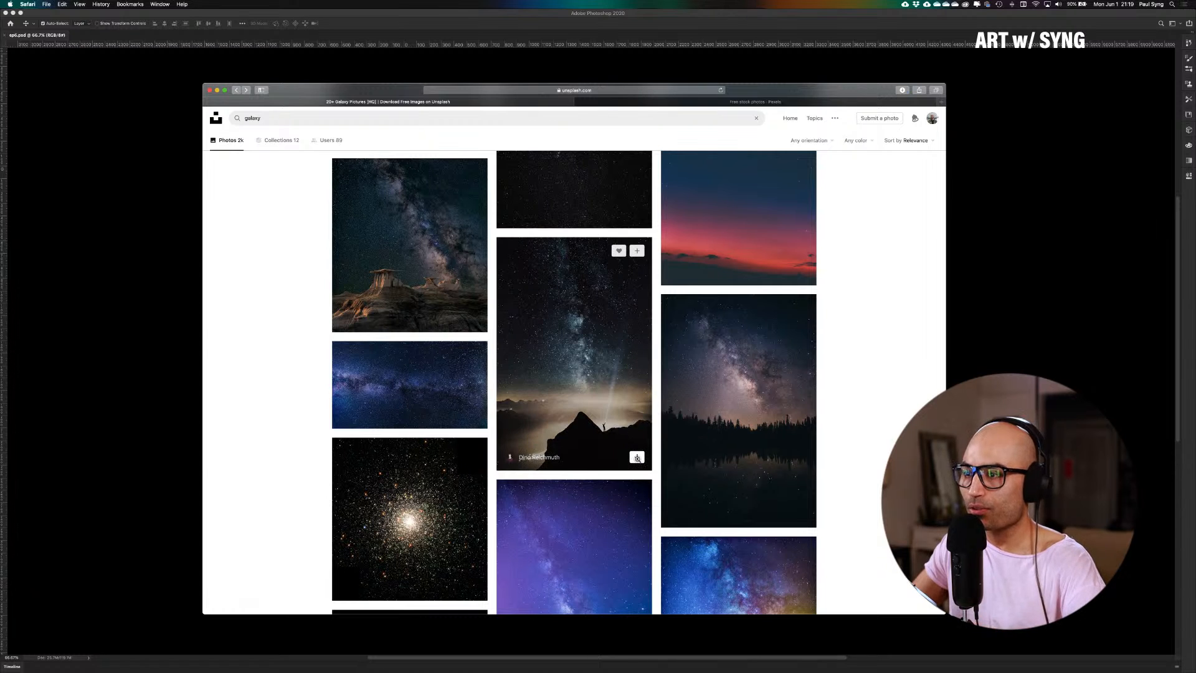
click(637, 457)
click(796, 405)
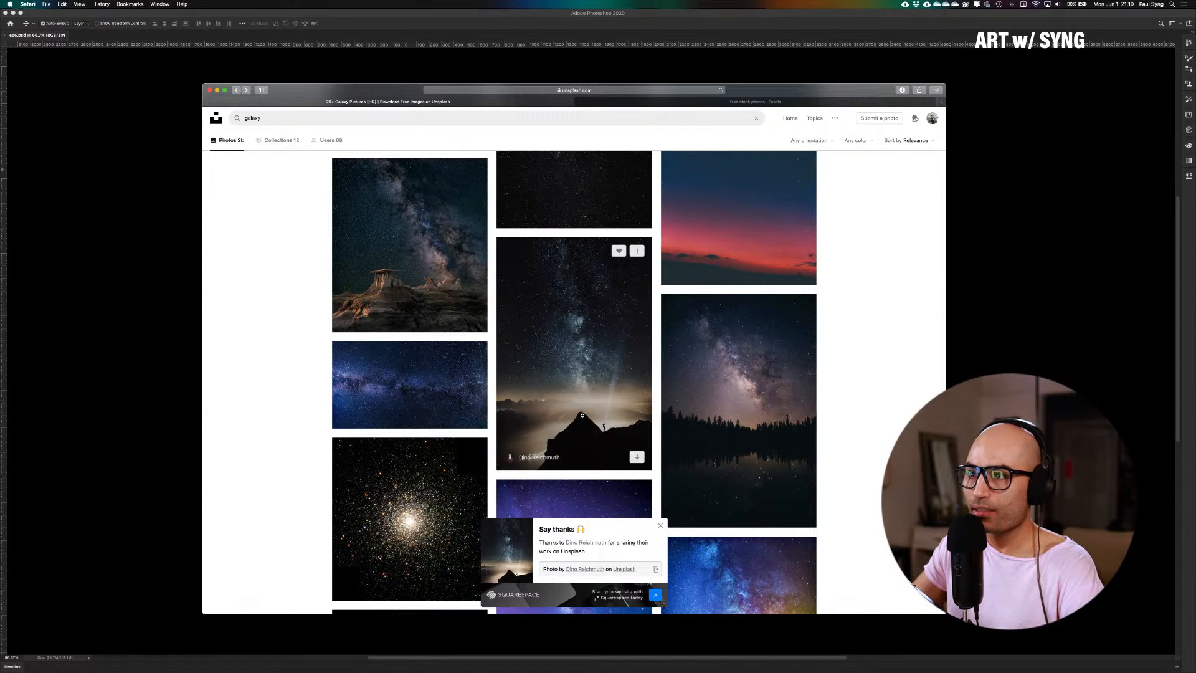
Find the night photo of a calm lake reflecting a distant mountain and save it in the Resources folder
scroll(422, 311, down, 2)
scroll(422, 310, down, 10)
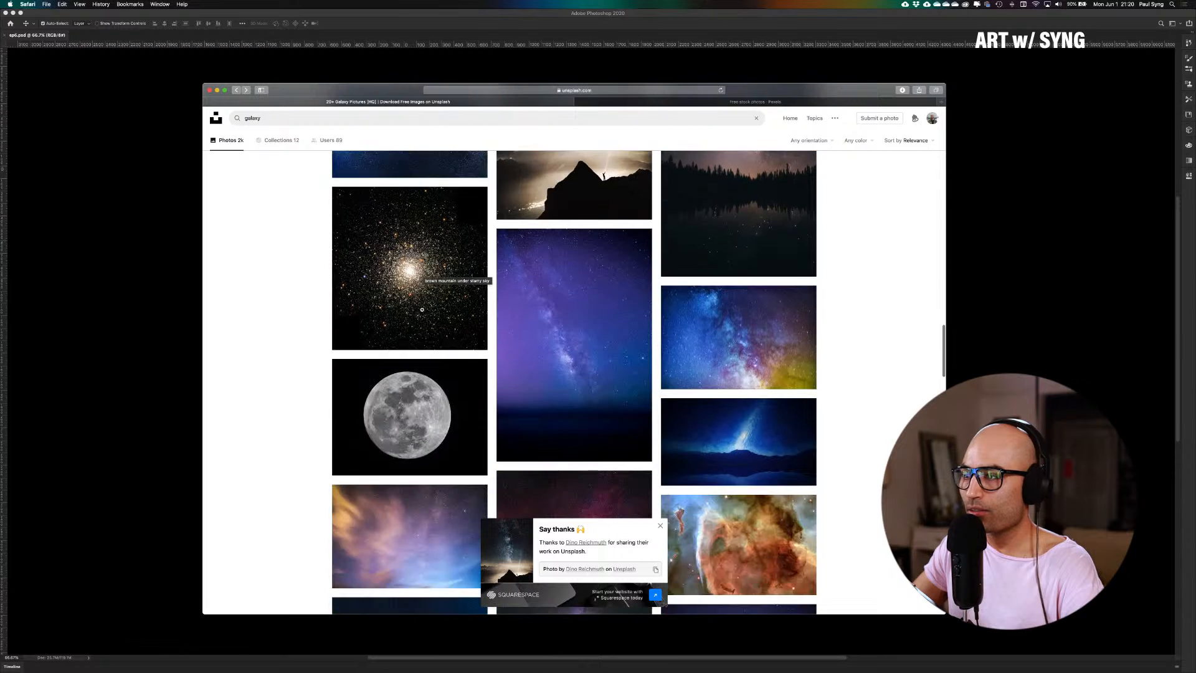
scroll(423, 343, down, 5)
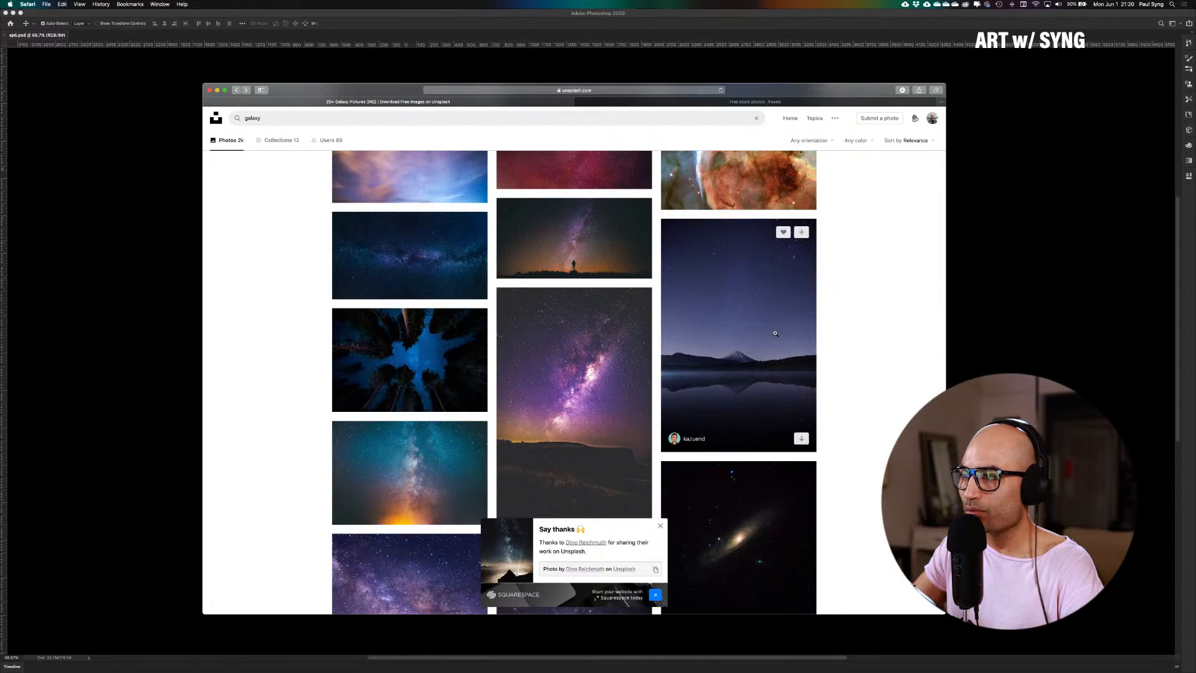
click(801, 438)
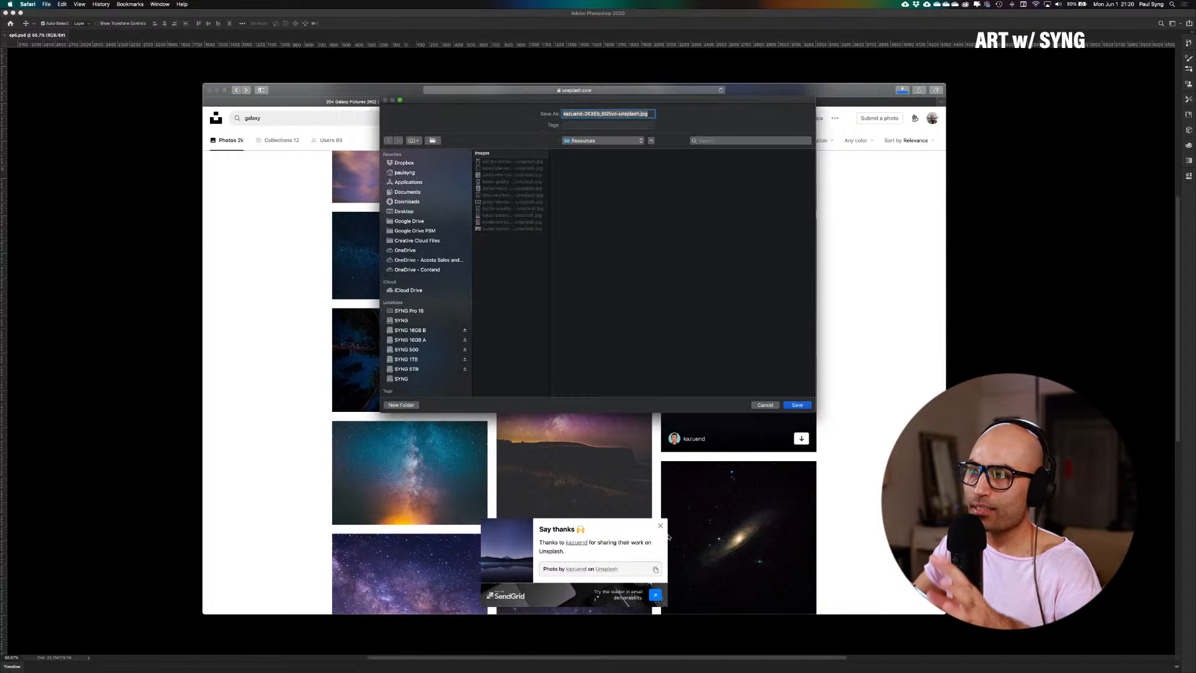
click(793, 405)
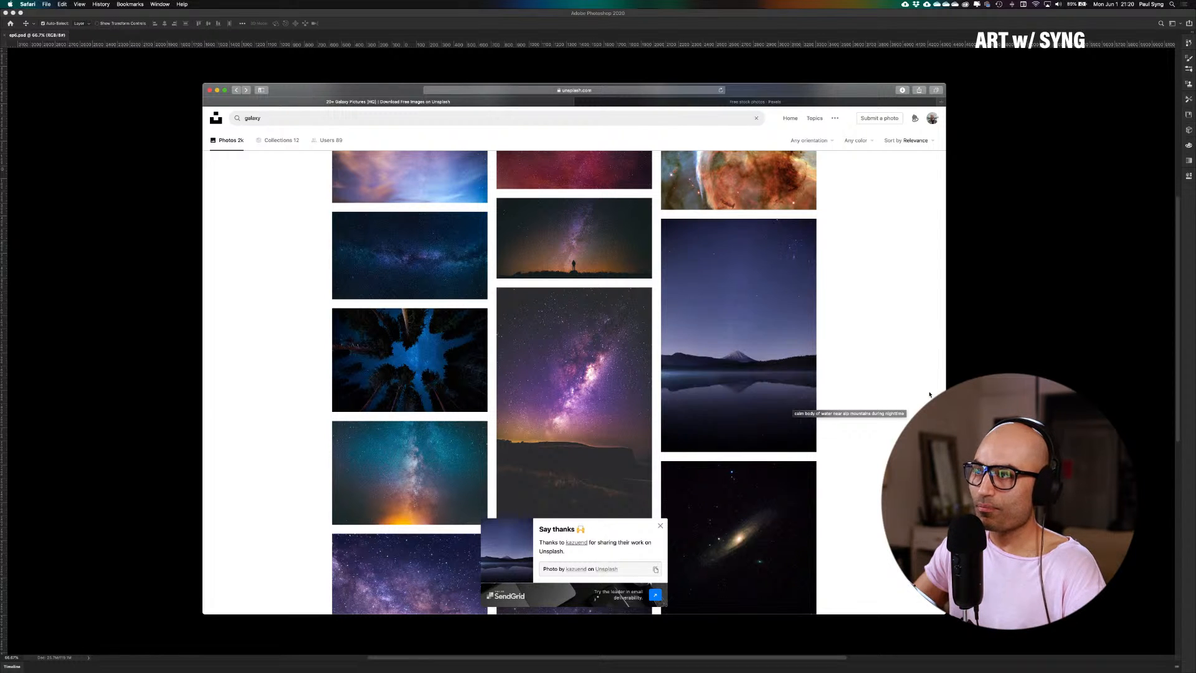
Switch to Photoshop, hide all the panels and shift the artboard aside to leave empty space next to it
key(super+Tab)
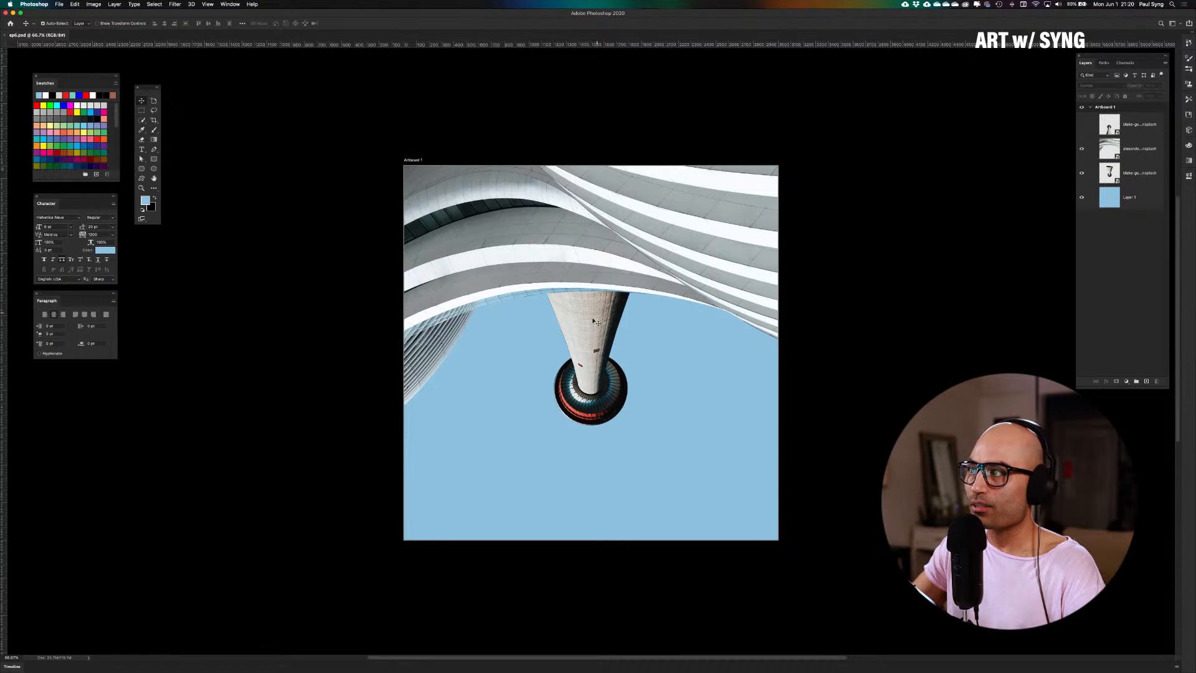
scroll(595, 322, left, 5)
scroll(595, 322, left, 3)
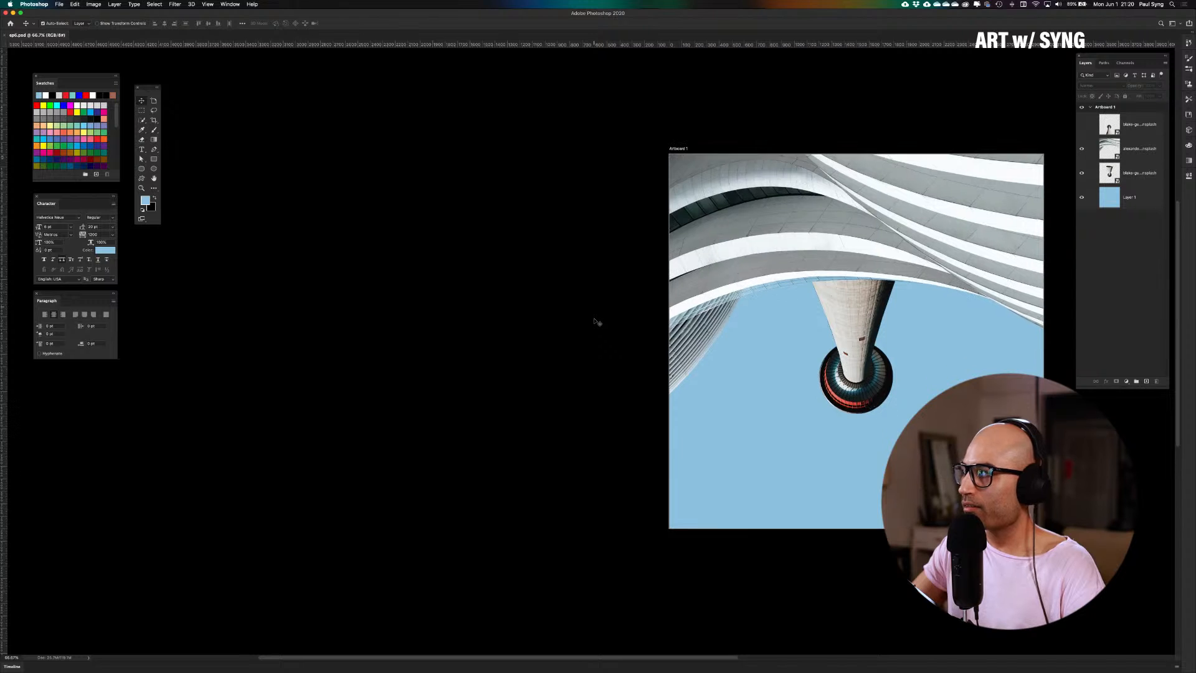
scroll(594, 321, down, 3)
scroll(596, 322, right, 5)
scroll(596, 322, right, 10)
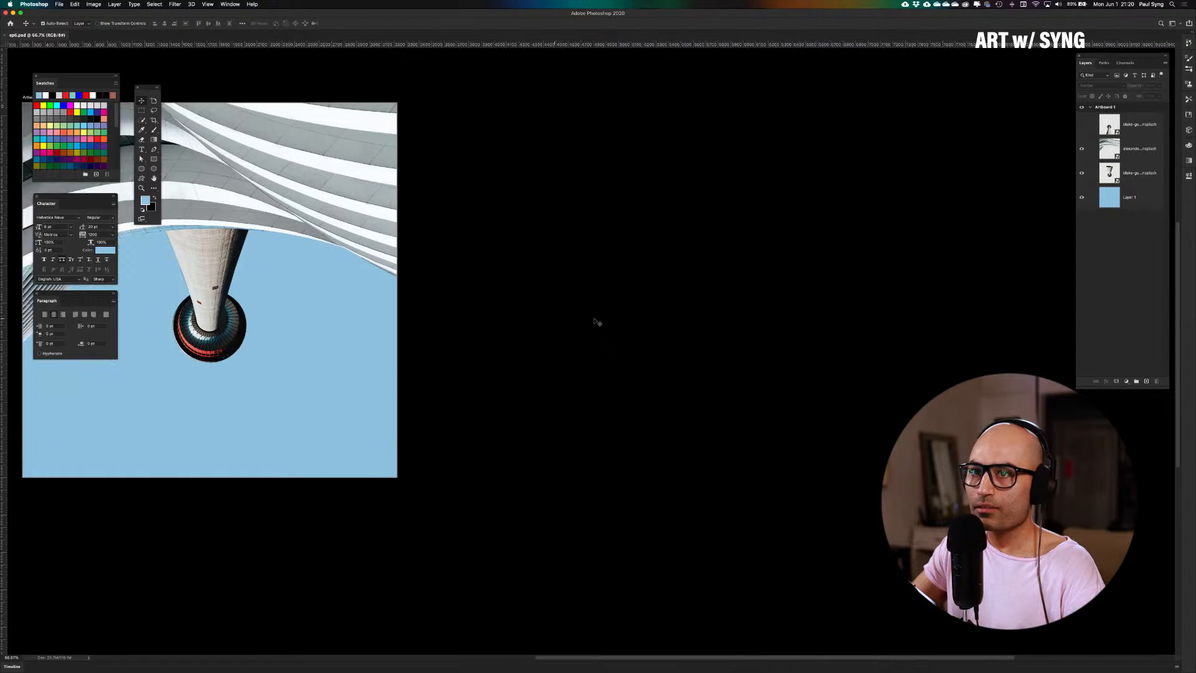
scroll(597, 322, left, 2)
scroll(599, 322, right, 1)
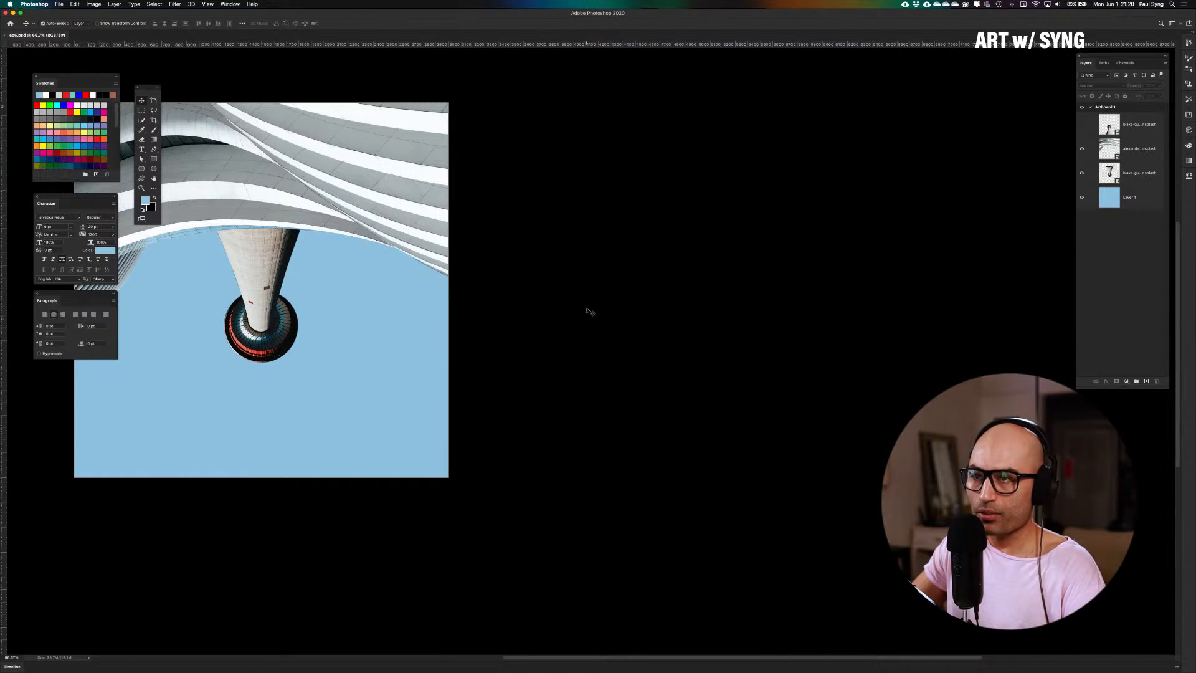
key(Tab)
scroll(494, 331, right, 4)
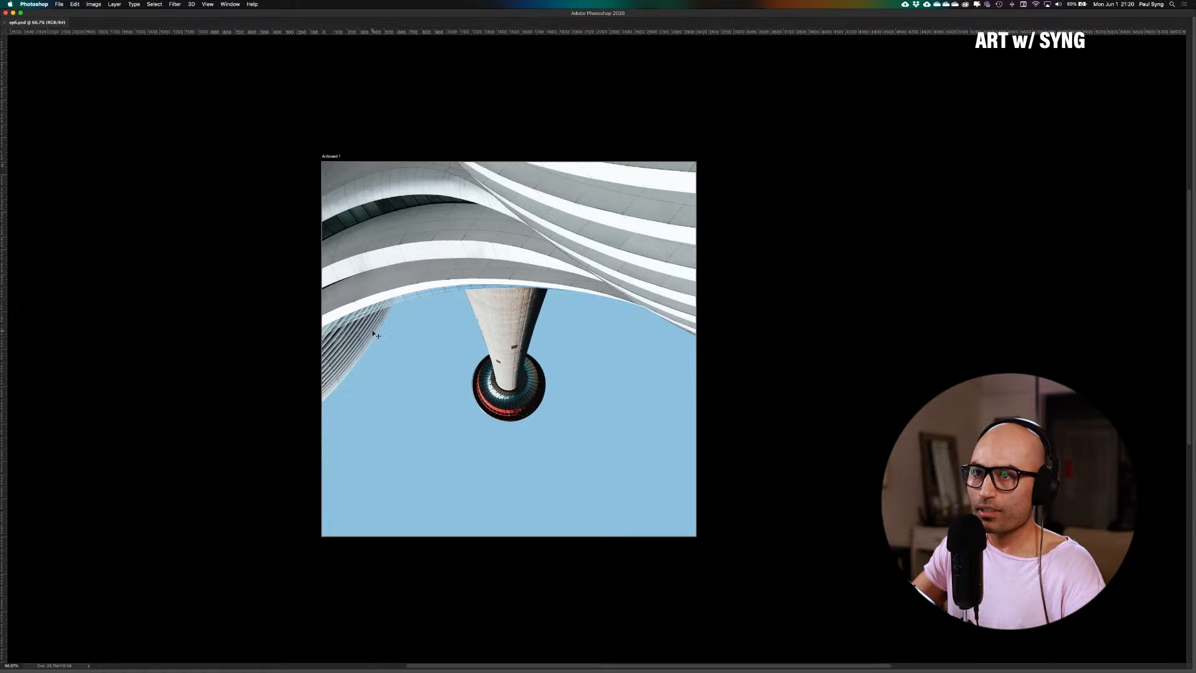
scroll(372, 333, right, 2)
scroll(376, 332, down, 2)
scroll(376, 333, right, 1)
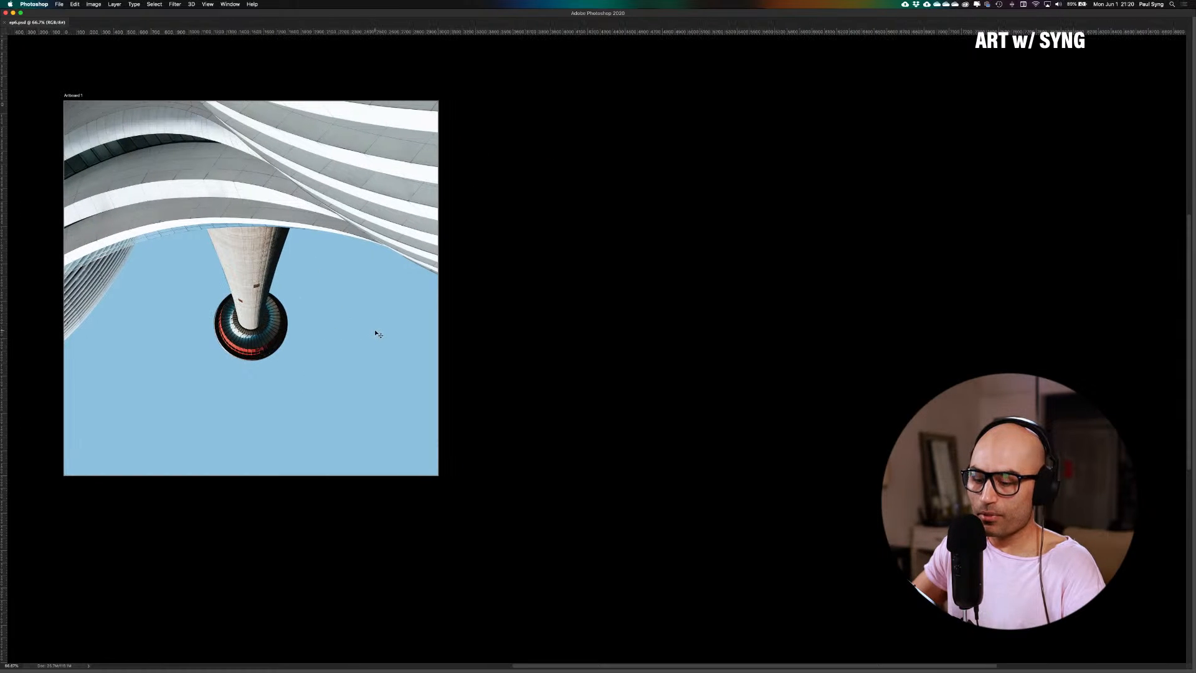
Switch back to Safari, narrow its window, place it beside the artboard and dismiss the photo credit notice
key(ctrl+Up)
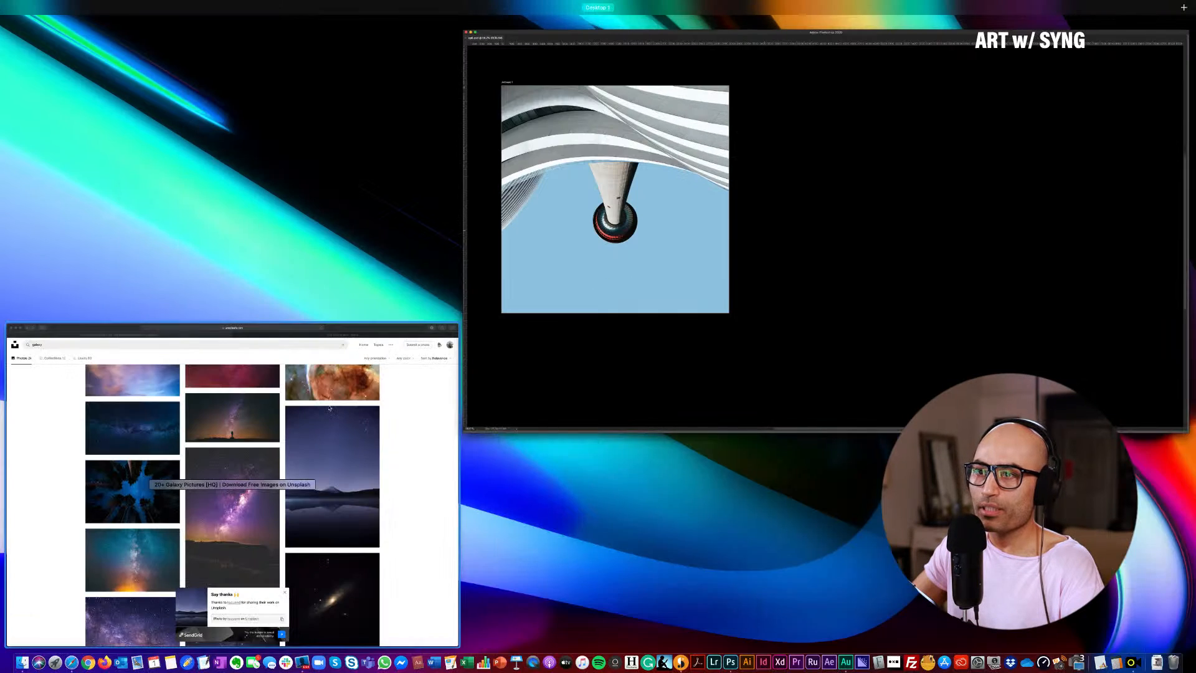
click(271, 392)
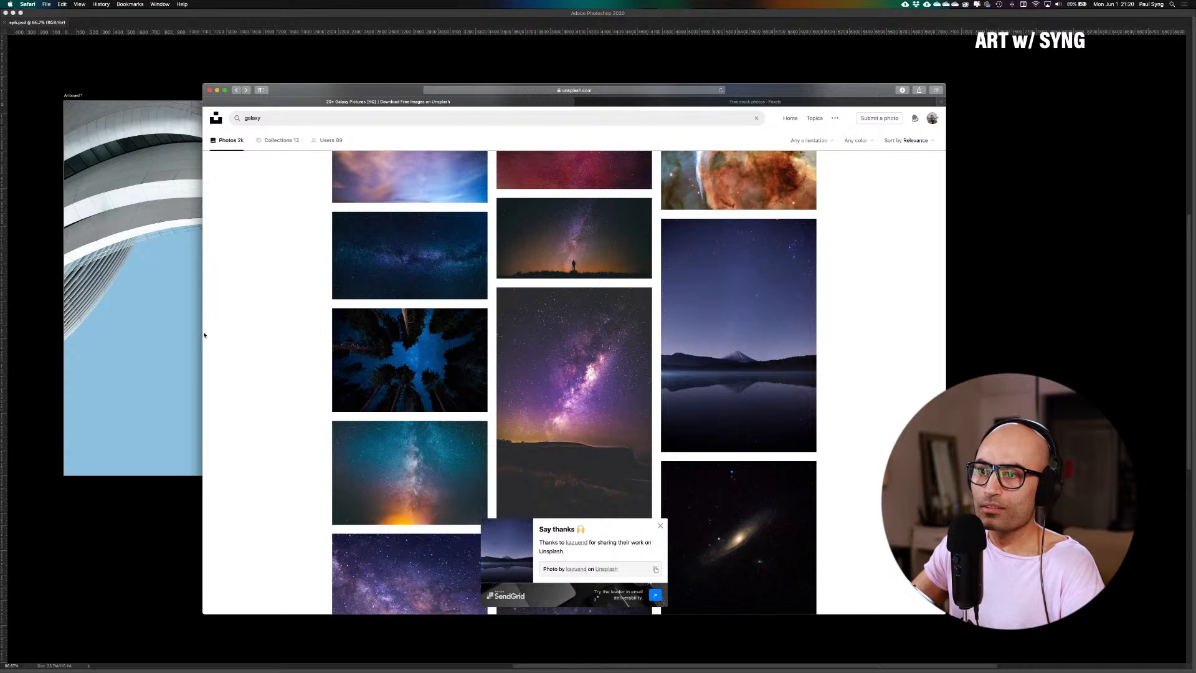
drag(203, 335, 407, 336)
scroll(529, 139, down, 1)
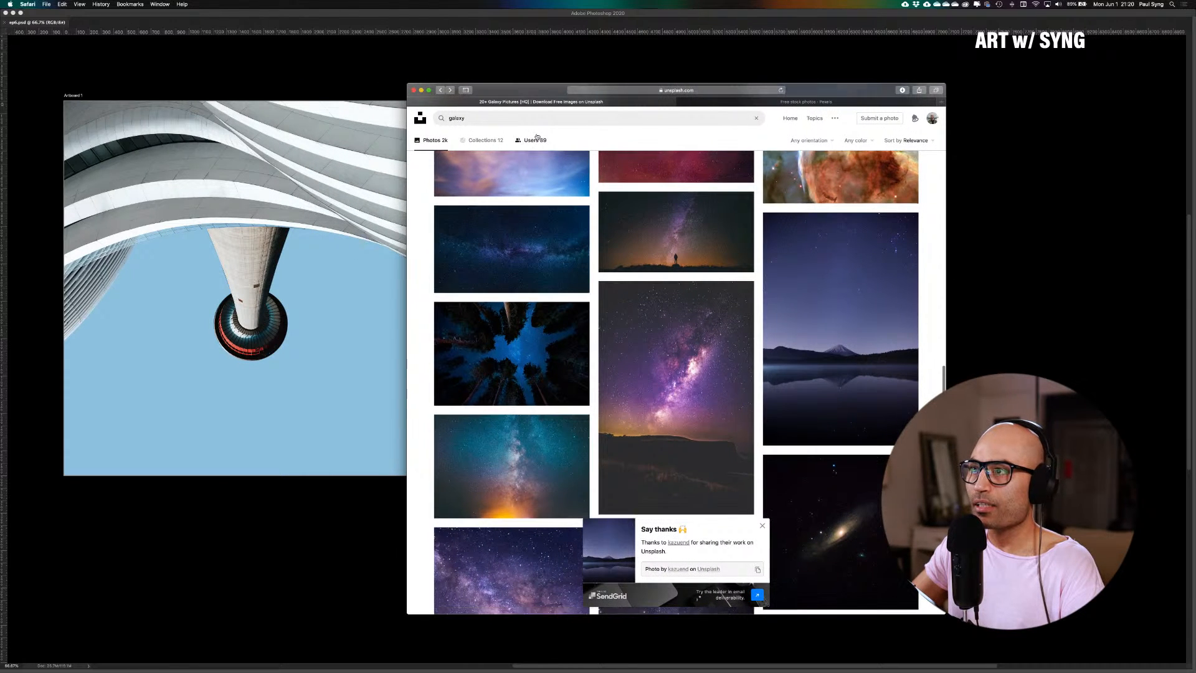
drag(519, 92, 567, 69)
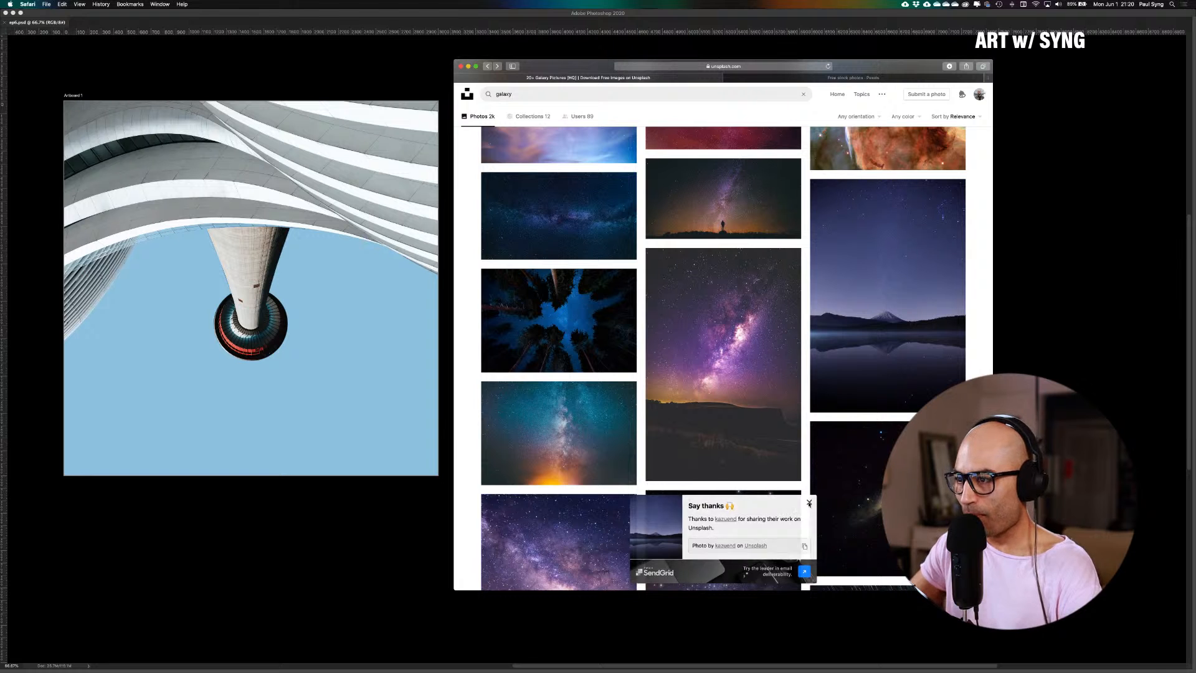
click(809, 502)
Browse the galaxy results and preview the night photo of a lit rock in the sea beneath the Milky Way
scroll(706, 465, down, 15)
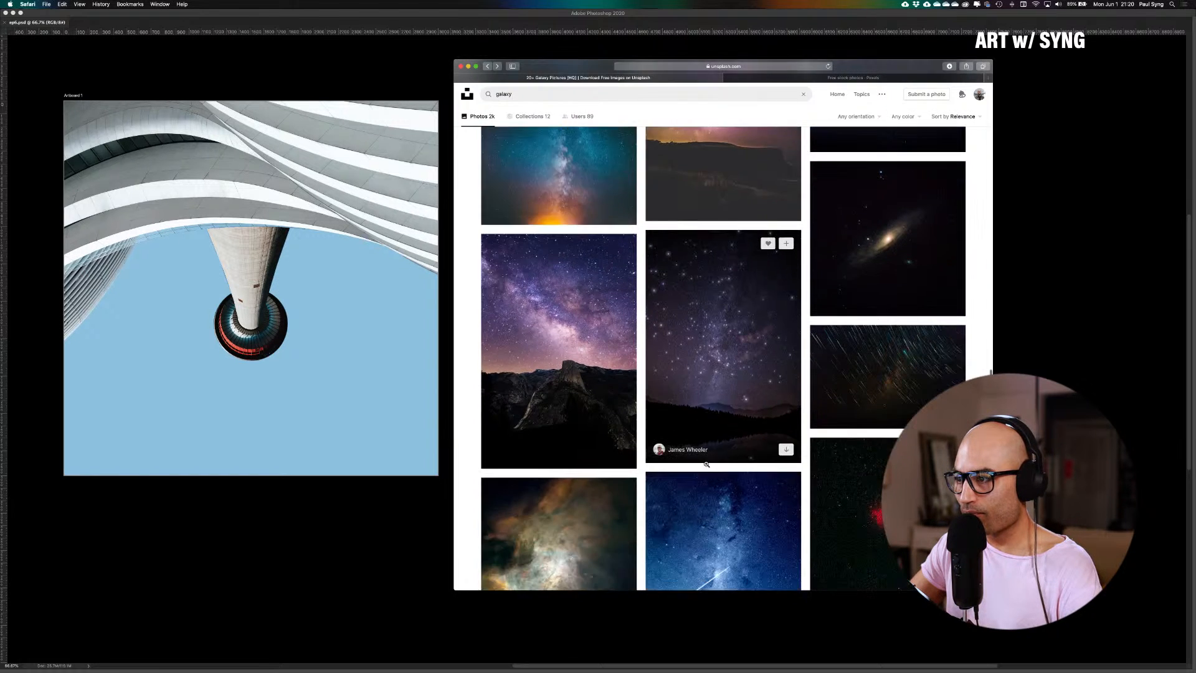
scroll(706, 464, down, 4)
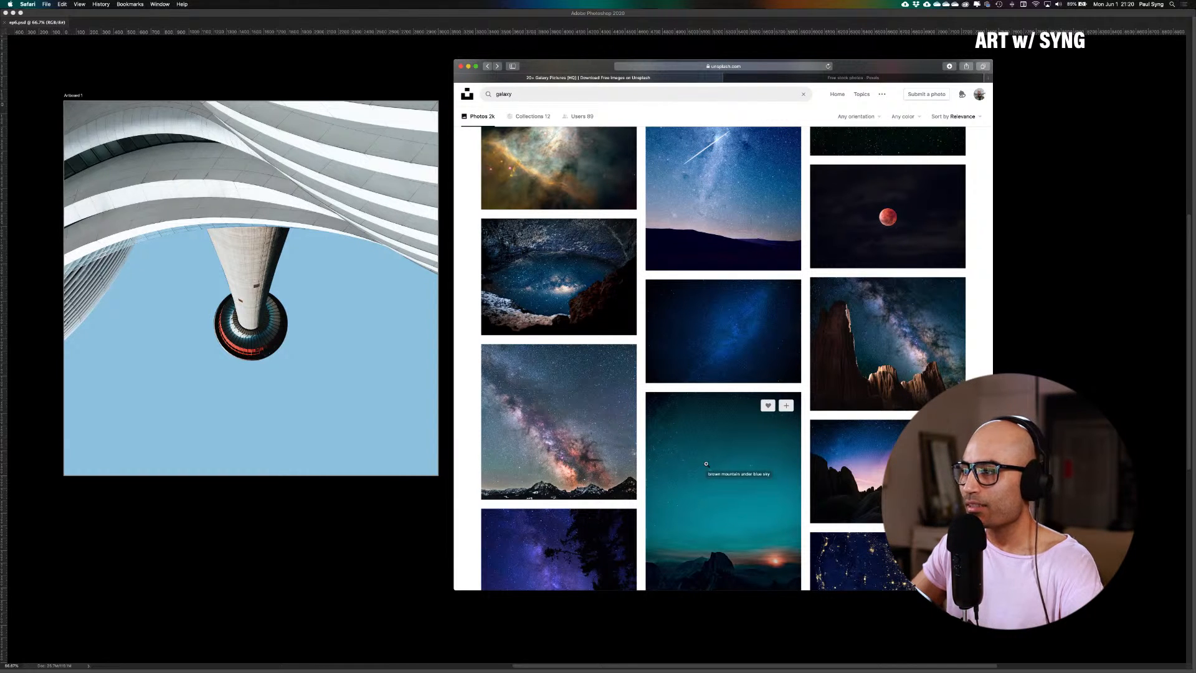
scroll(718, 467, down, 5)
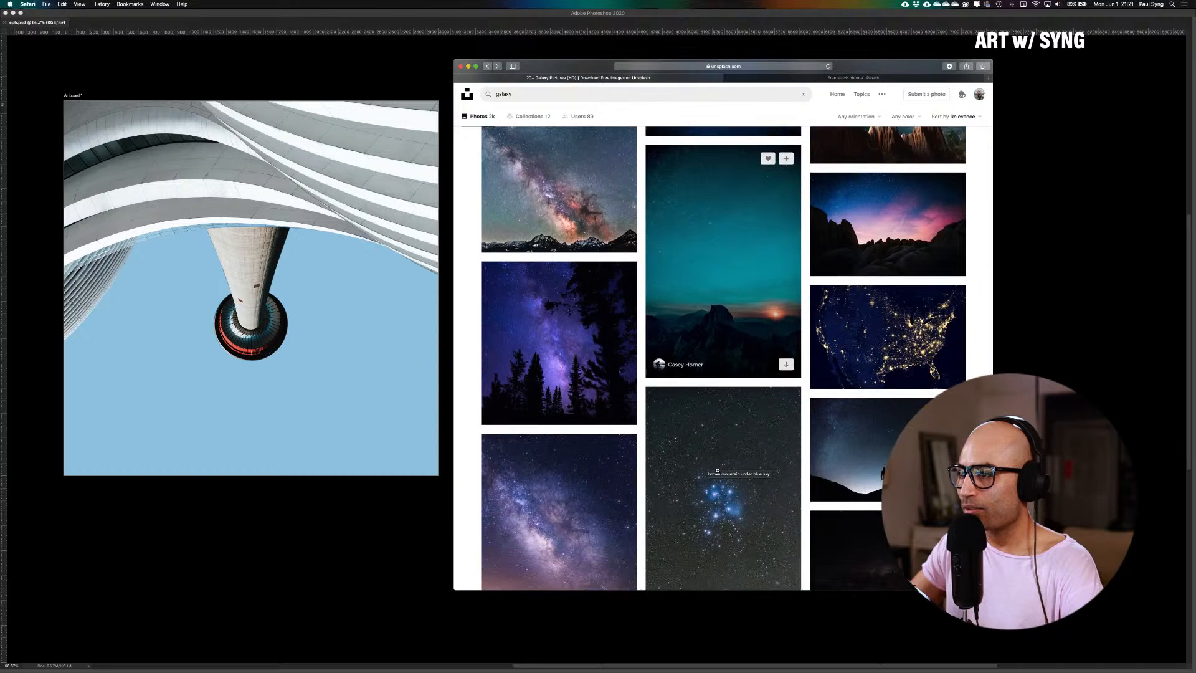
scroll(718, 470, down, 2)
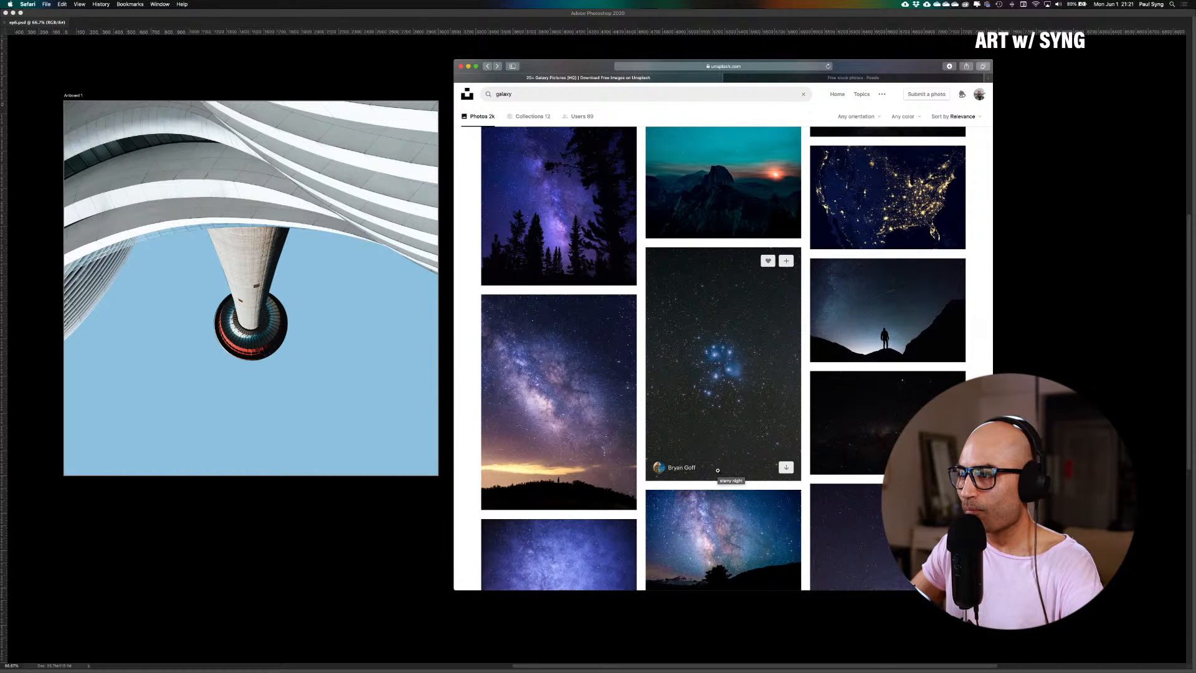
scroll(717, 471, down, 10)
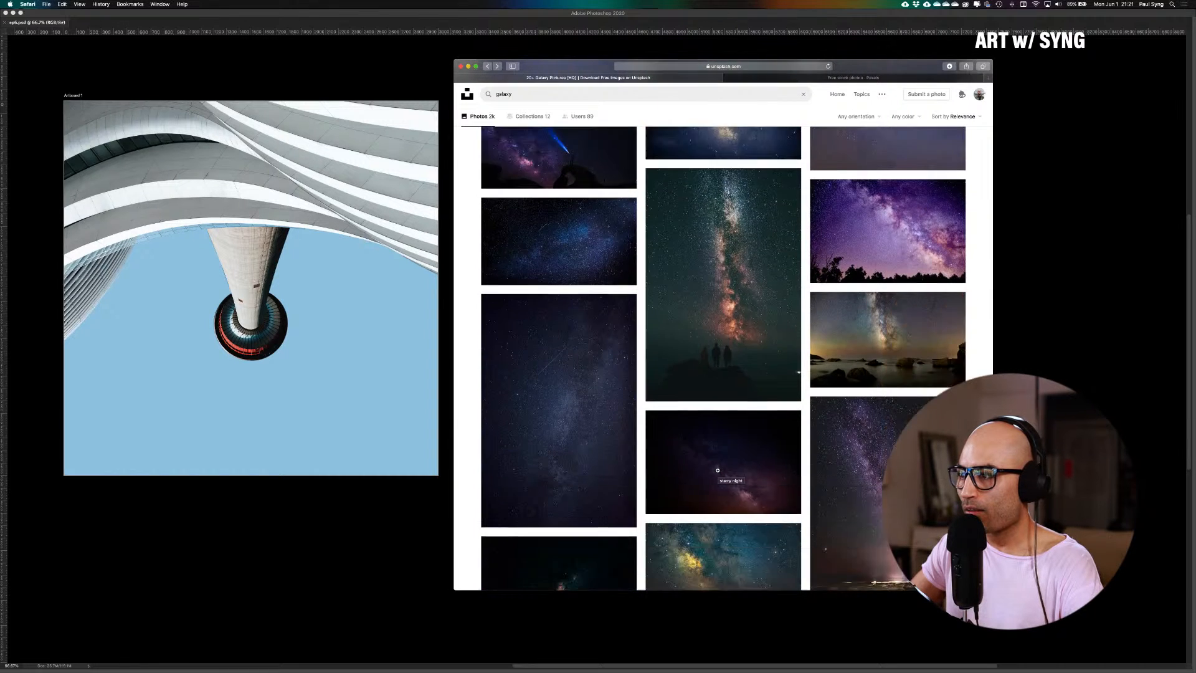
scroll(717, 470, down, 10)
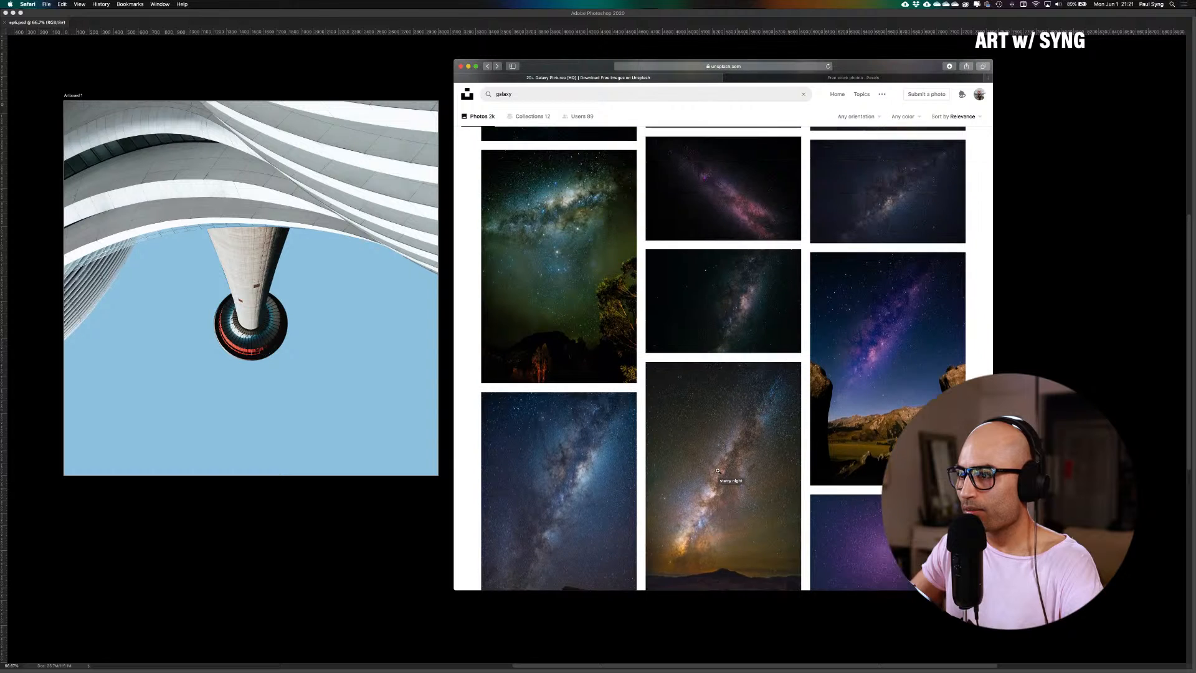
scroll(717, 470, down, 10)
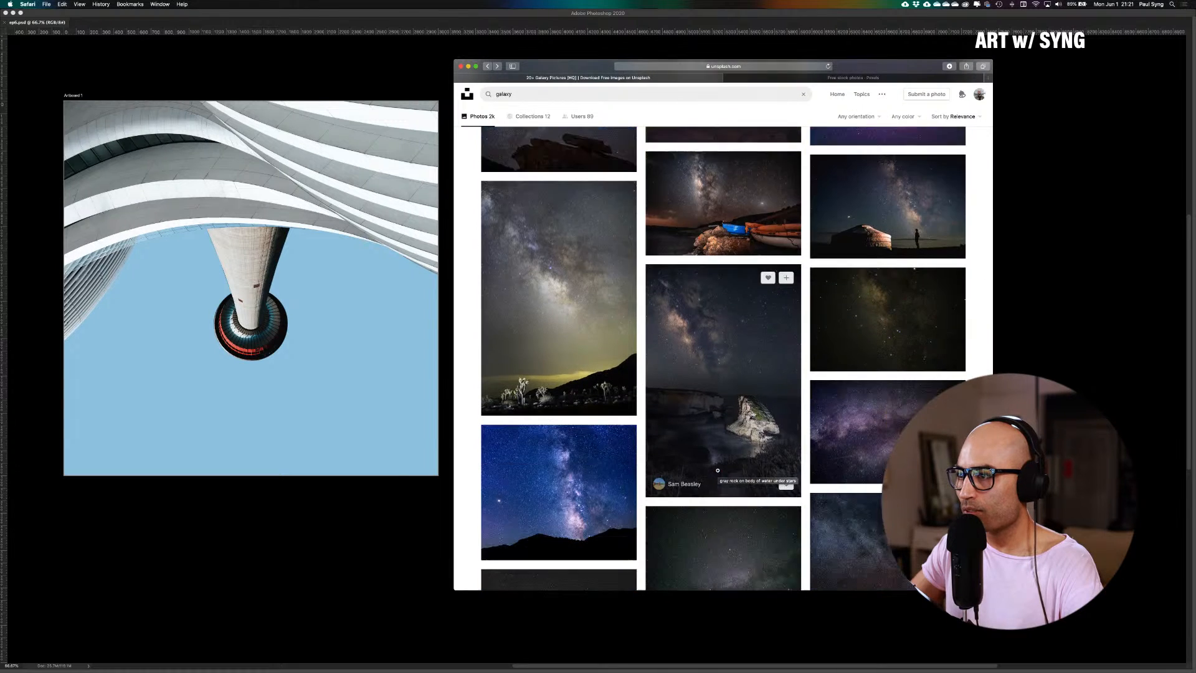
scroll(717, 470, down, 5)
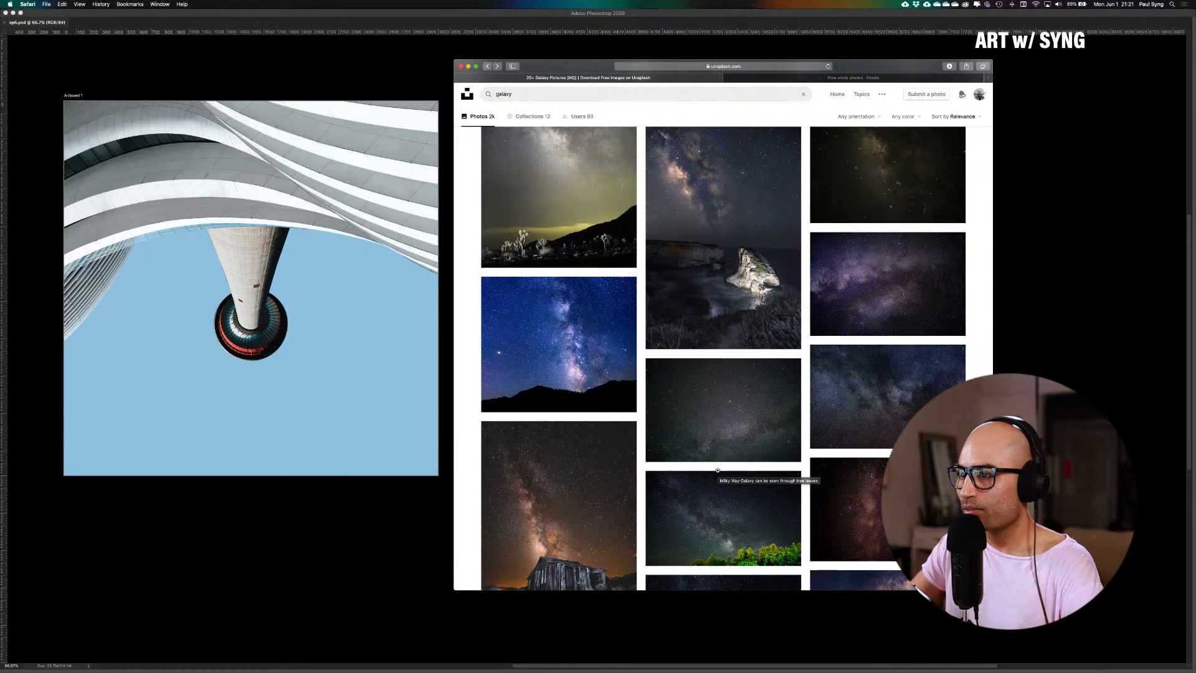
scroll(717, 470, up, 2)
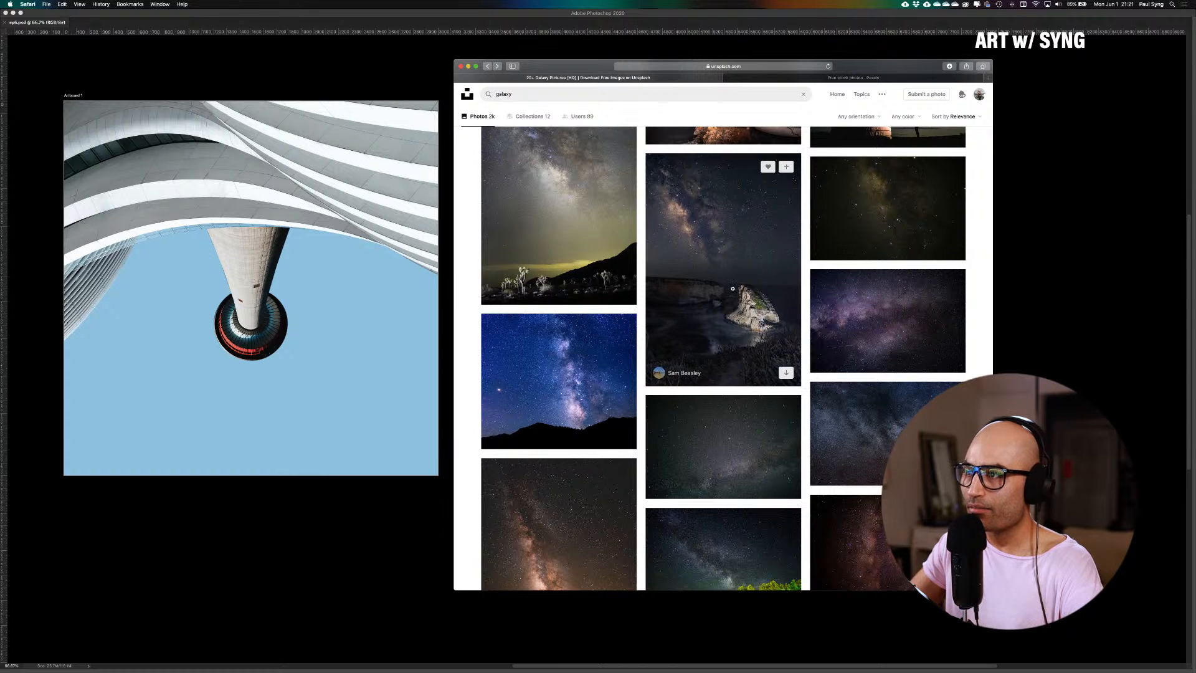
click(740, 276)
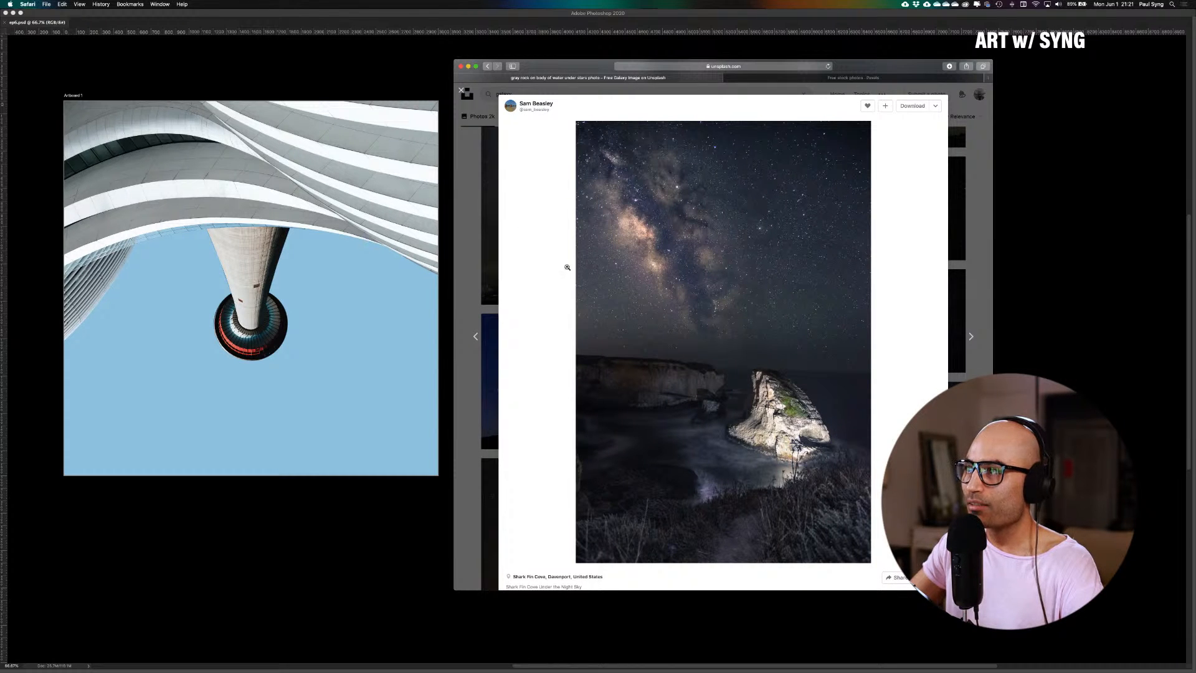
click(961, 161)
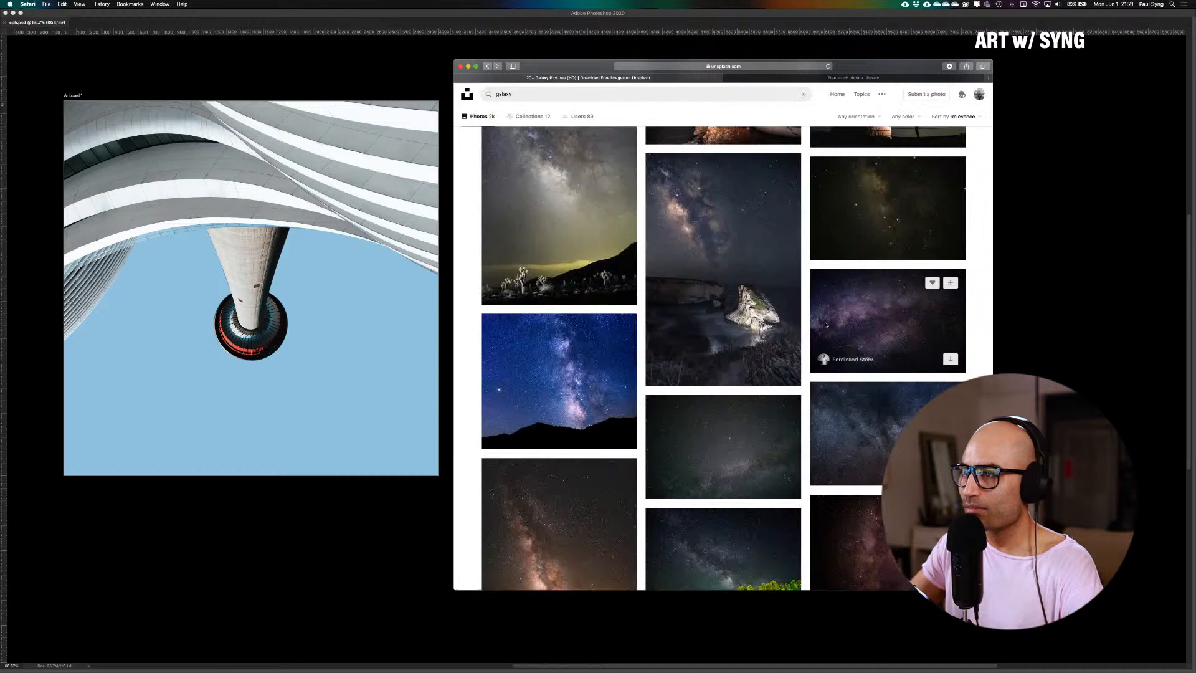
Find the vertical photo of a bright Milky Way above a glowing light near dark mountains and save it in the Resources folder
scroll(540, 482, up, 5)
scroll(540, 481, down, 10)
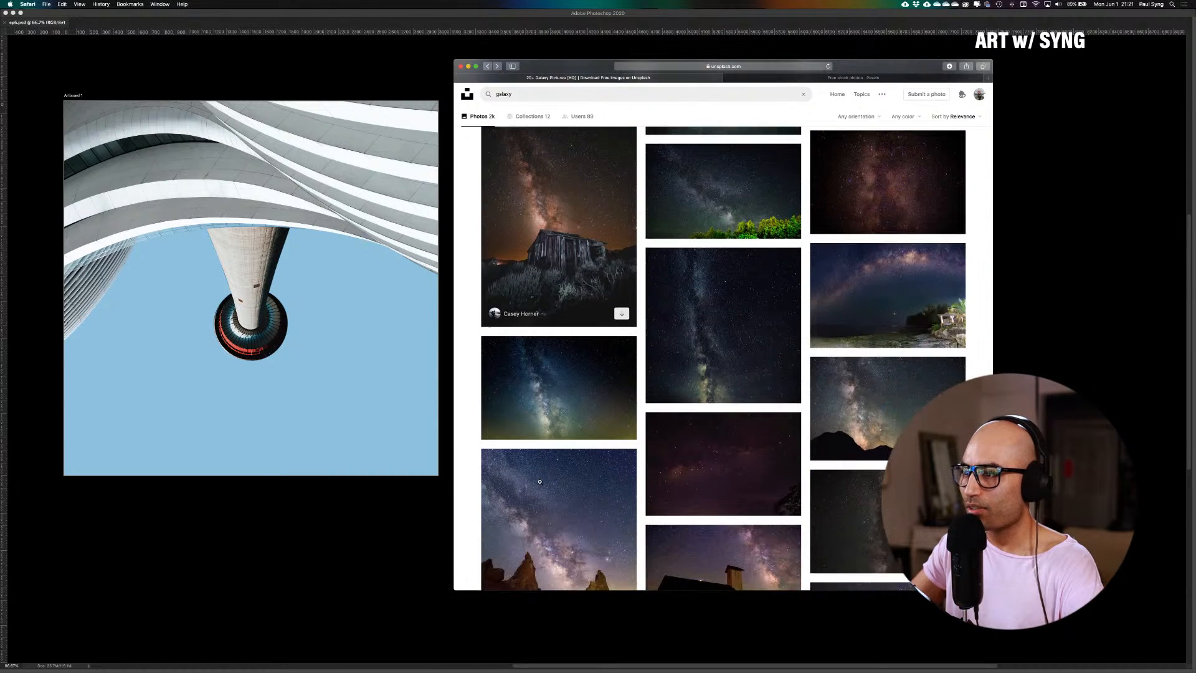
scroll(540, 481, down, 5)
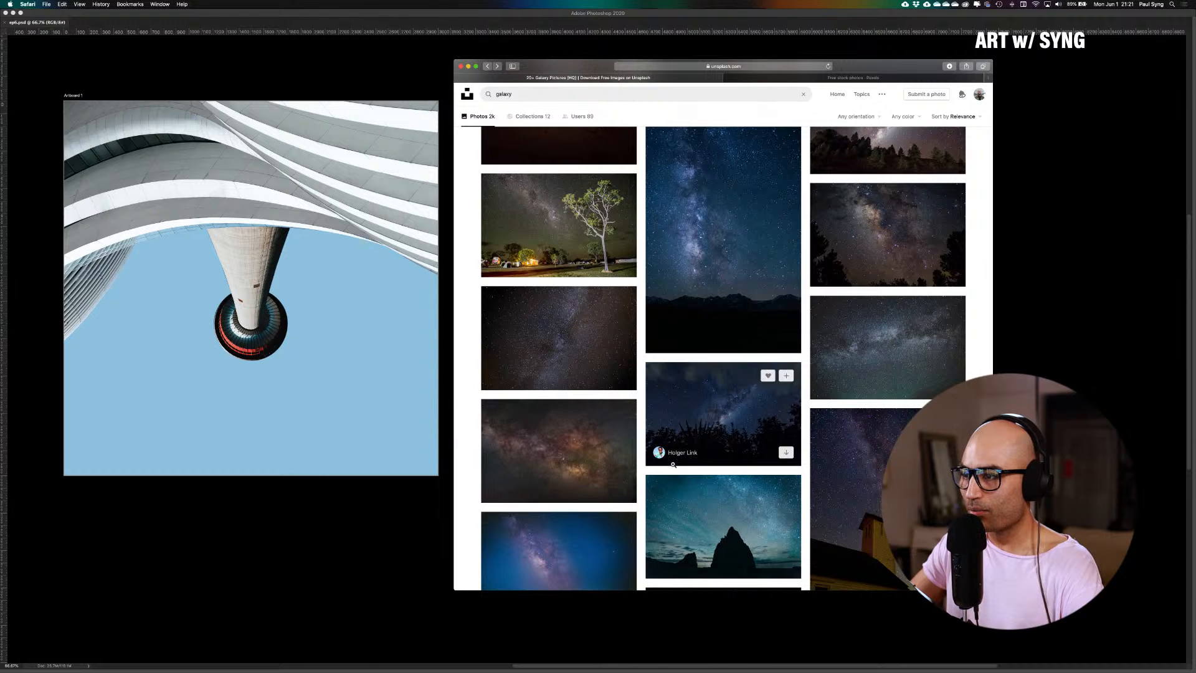
scroll(673, 464, down, 10)
scroll(672, 464, down, 15)
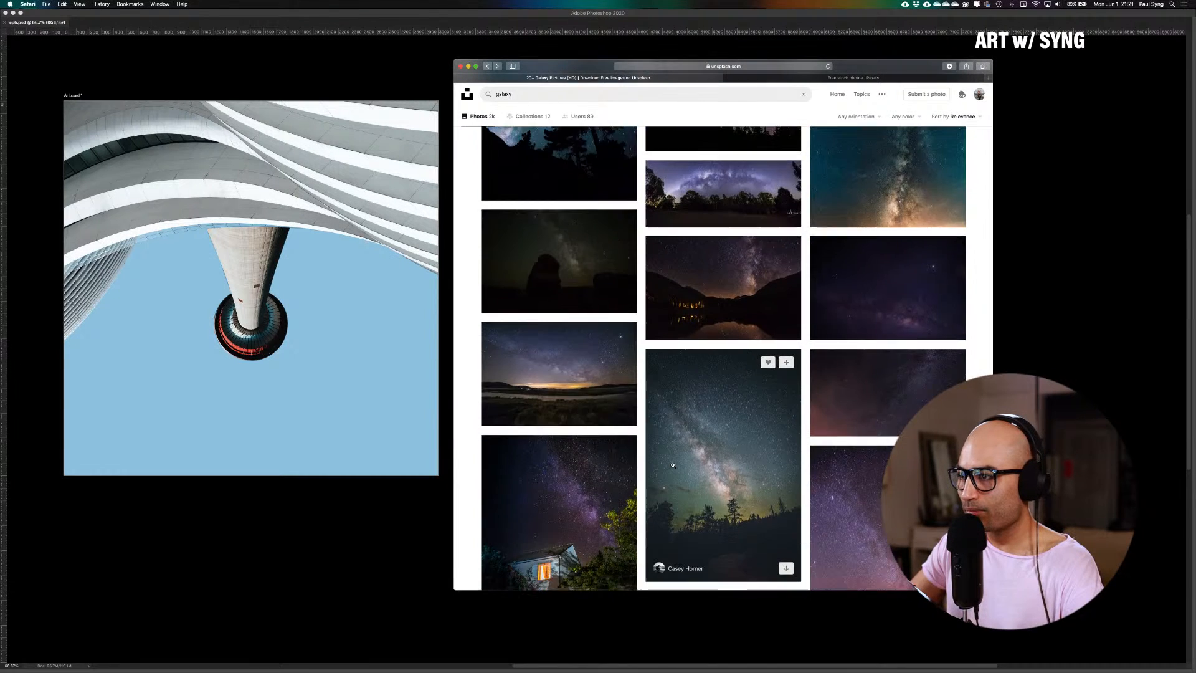
scroll(673, 464, down, 2)
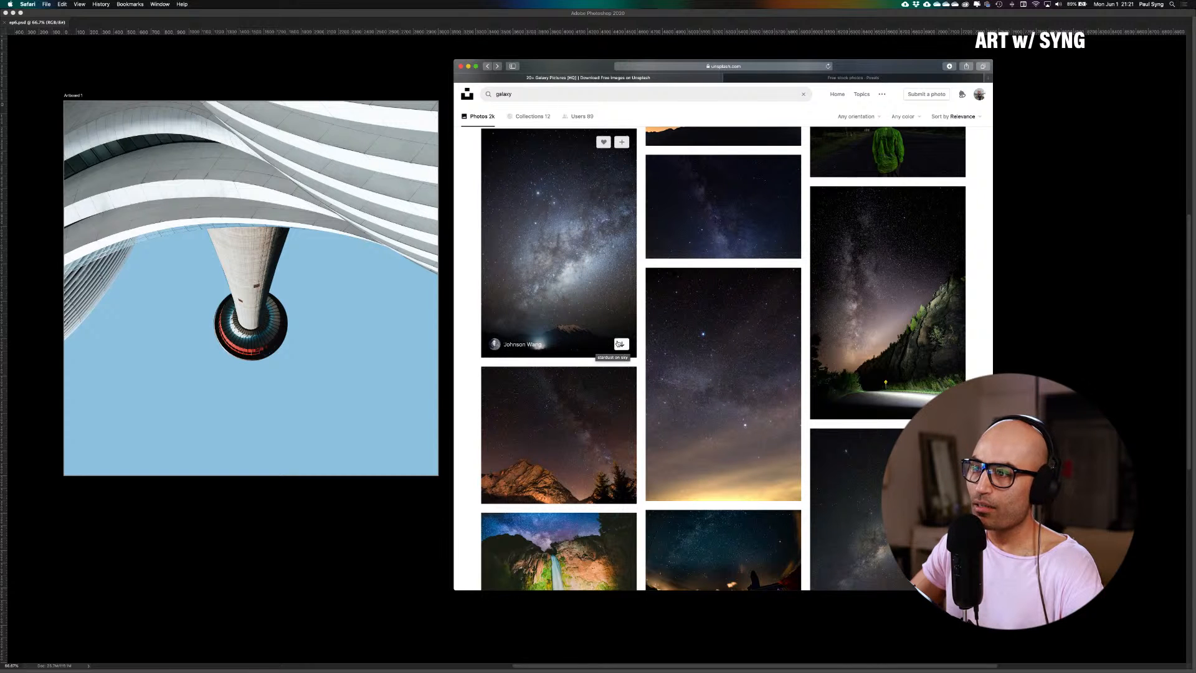
click(621, 344)
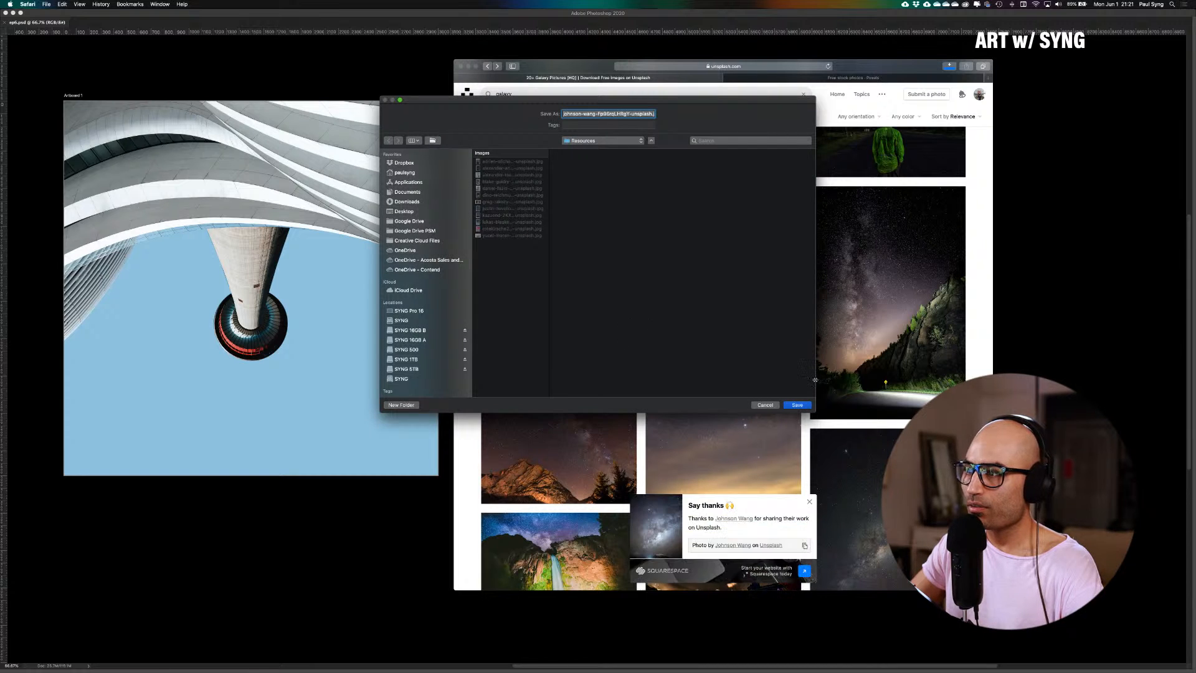
click(798, 405)
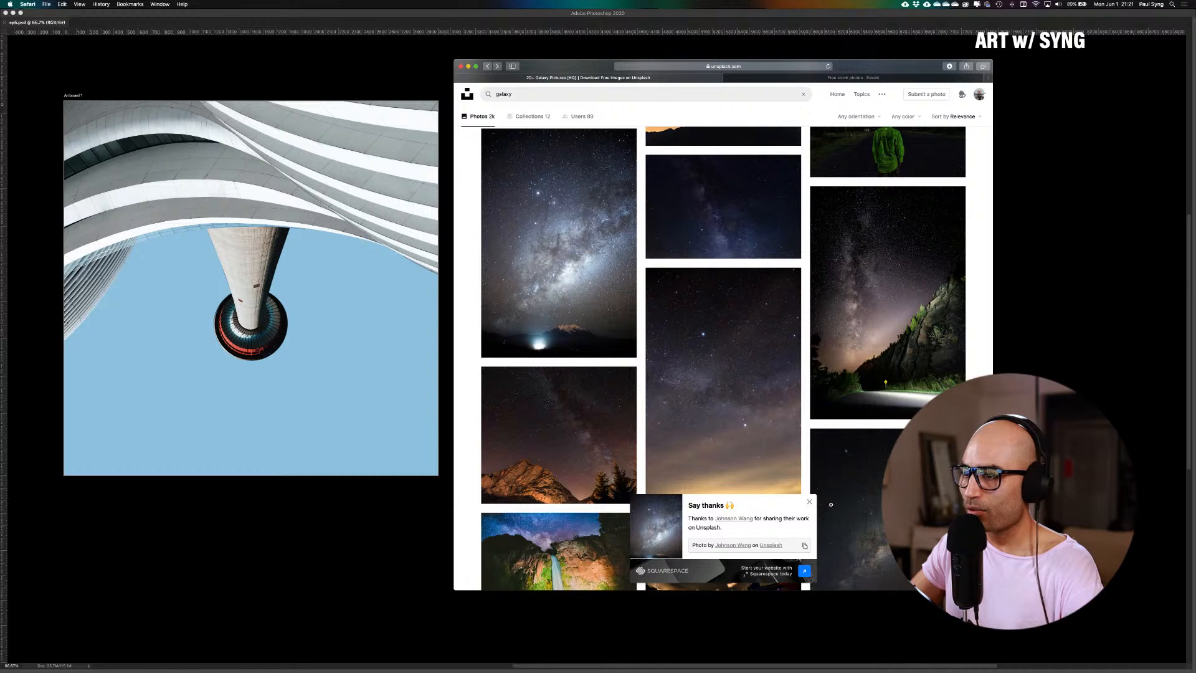
click(810, 501)
Find the wide photo of the Milky Way arching over a curved orange horizon and save it in the Resources folder
scroll(638, 461, down, 10)
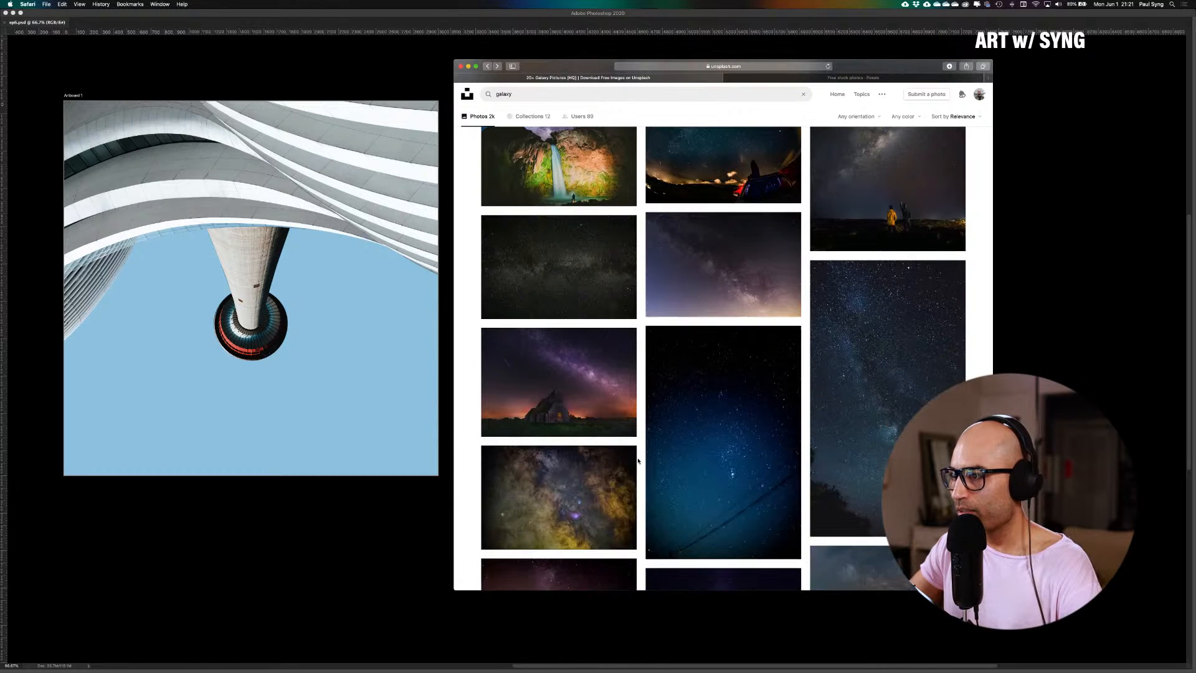
scroll(638, 460, up, 3)
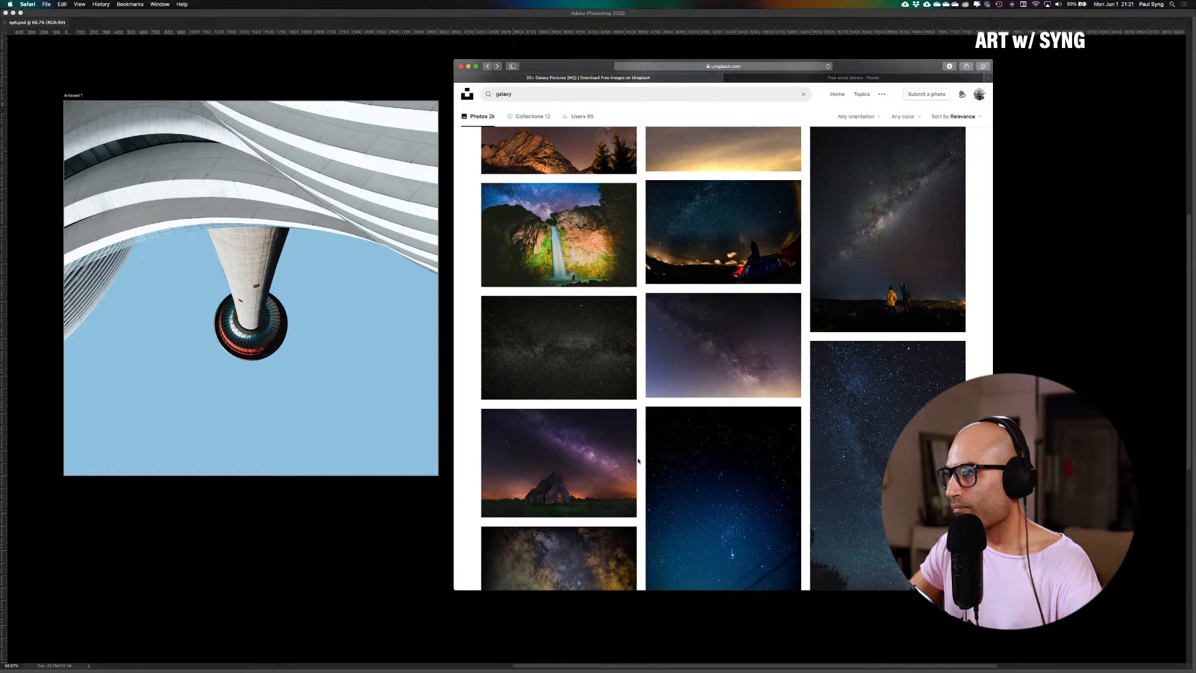
scroll(638, 461, up, 2)
scroll(638, 461, down, 1)
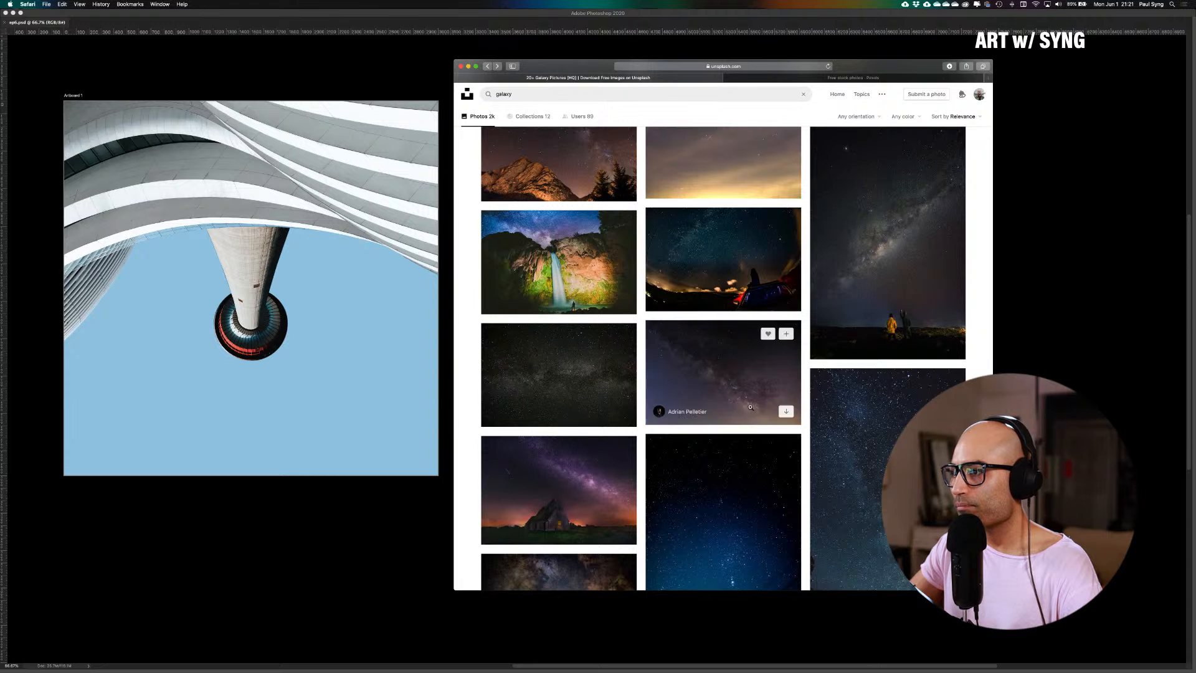
scroll(750, 407, down, 9)
scroll(750, 407, down, 6)
scroll(750, 407, up, 5)
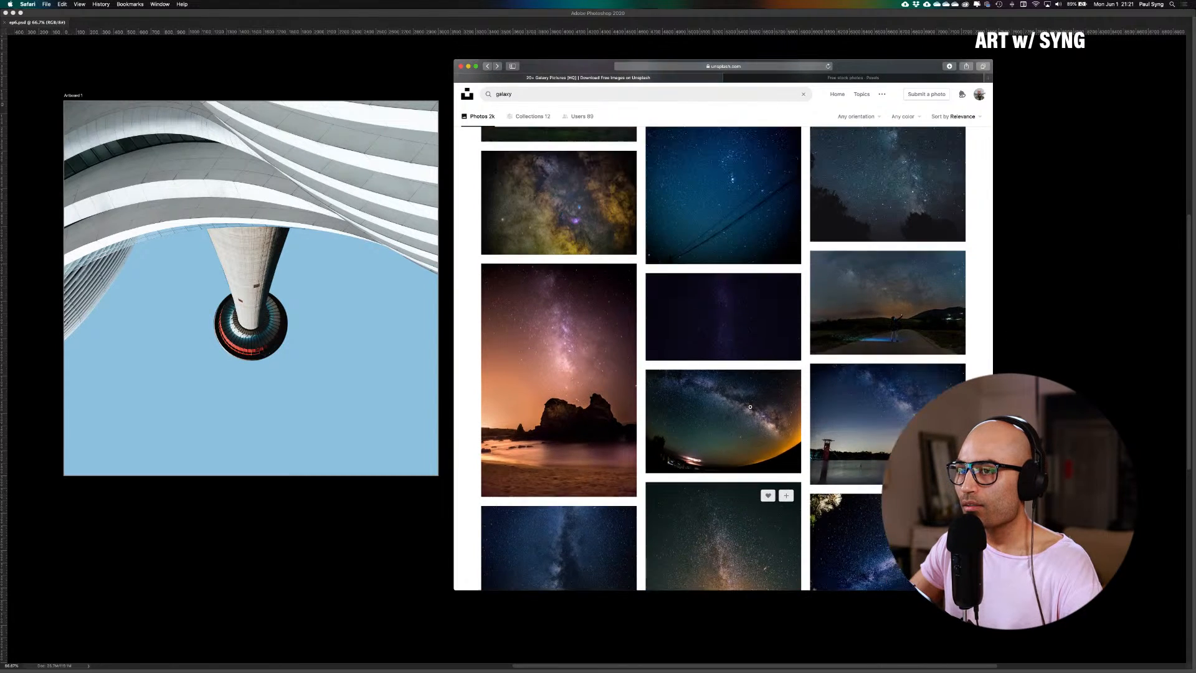
scroll(749, 407, down, 8)
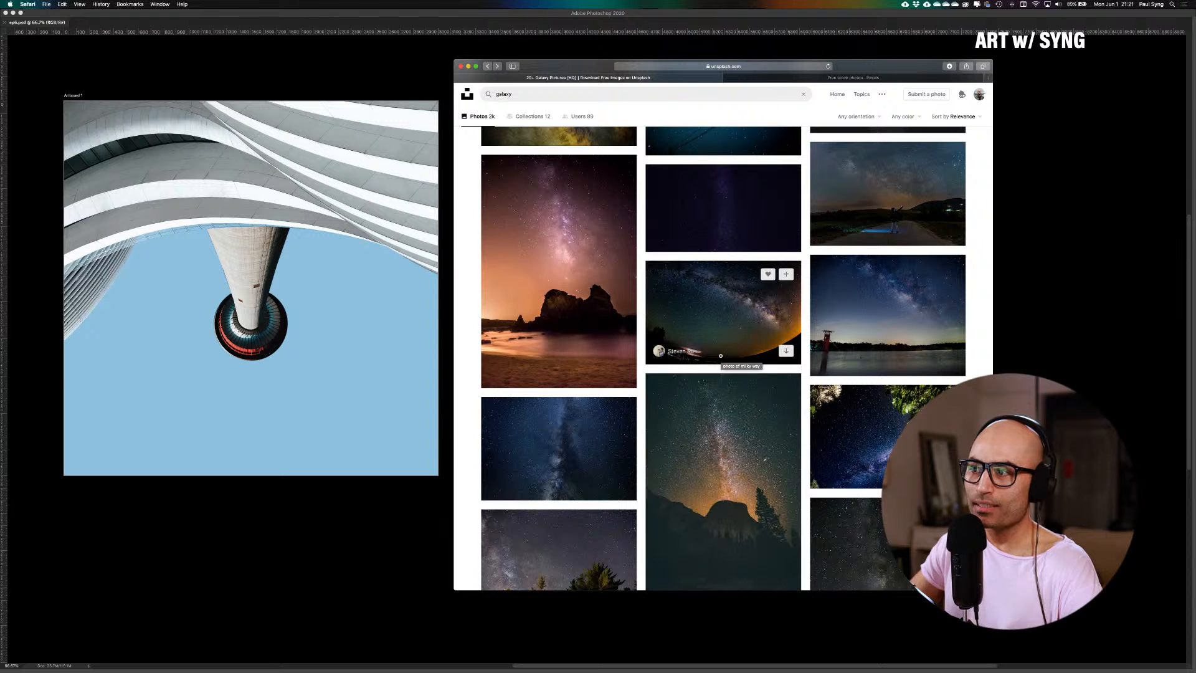
click(785, 352)
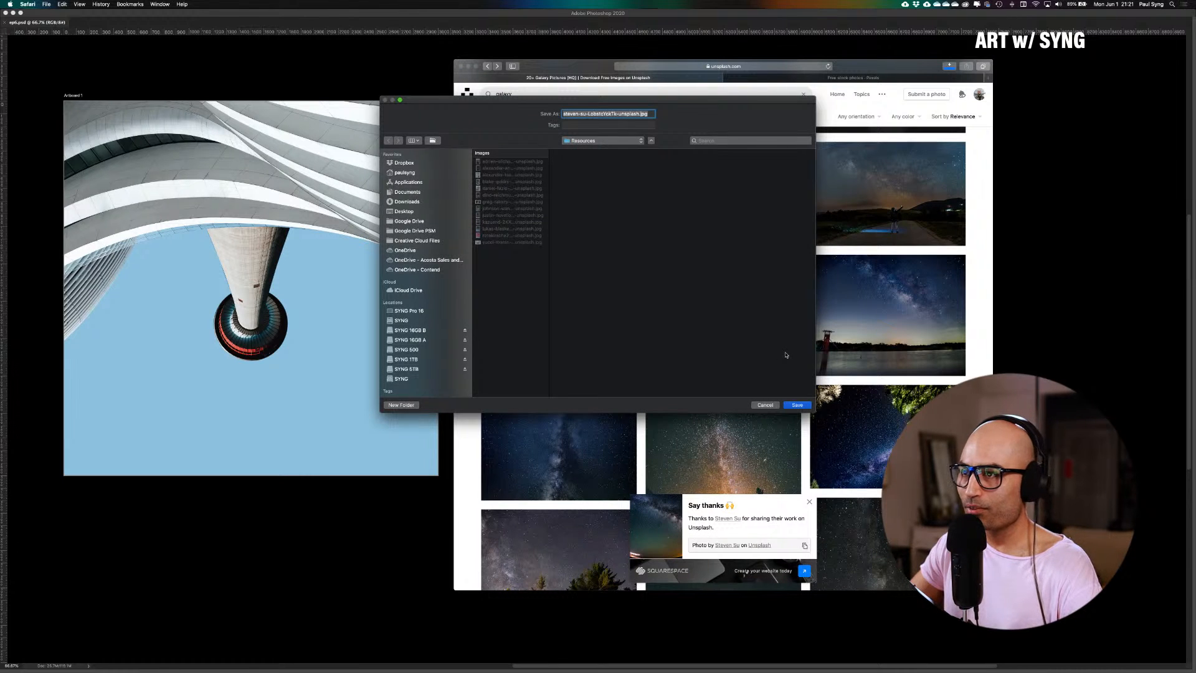
click(799, 405)
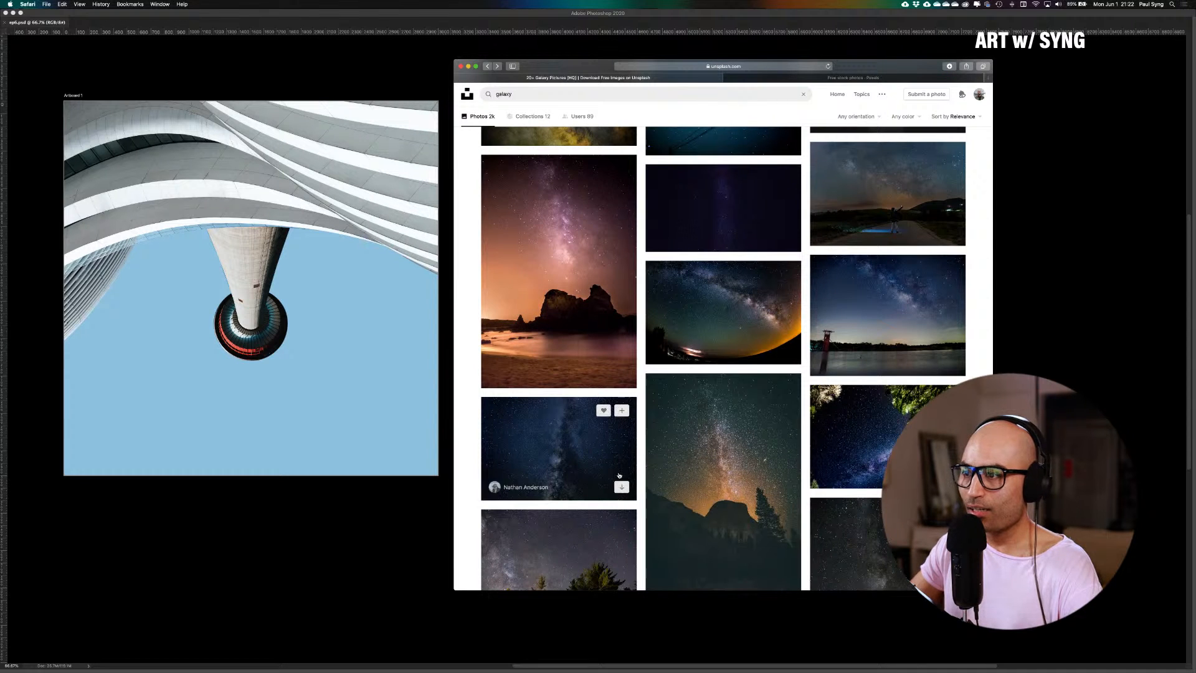
Look through more galaxy results, then save the vertical deep-blue Milky Way photo near the start of the results in the Resources folder
scroll(619, 475, down, 5)
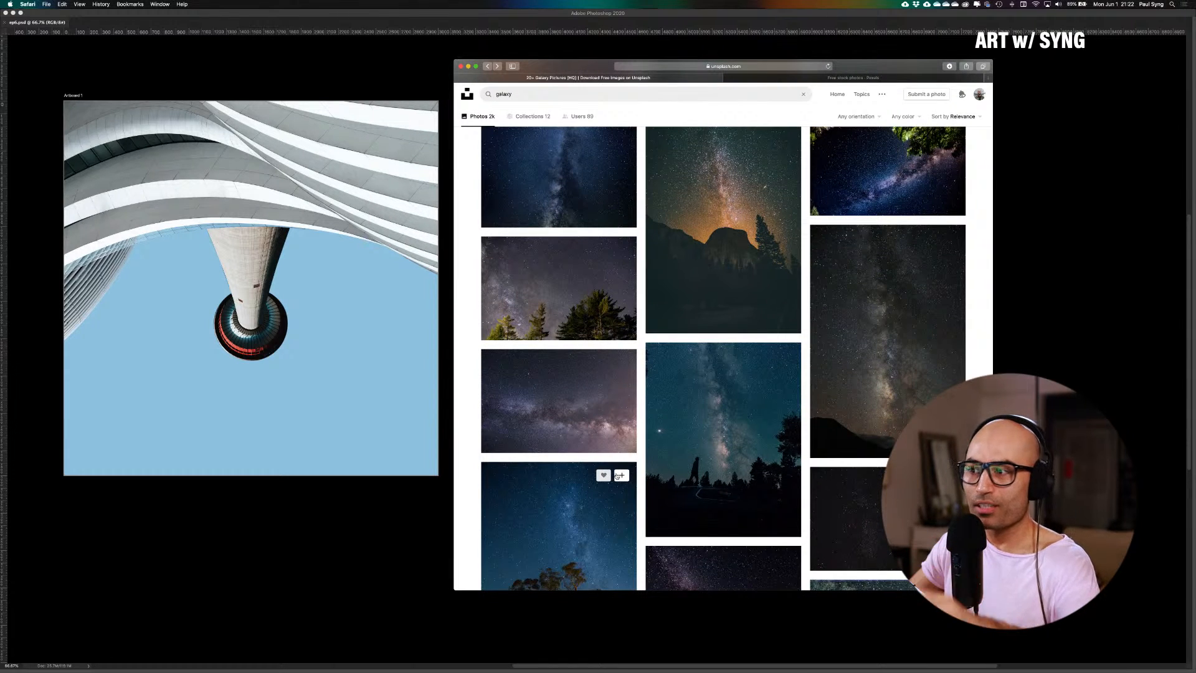
scroll(616, 475, down, 15)
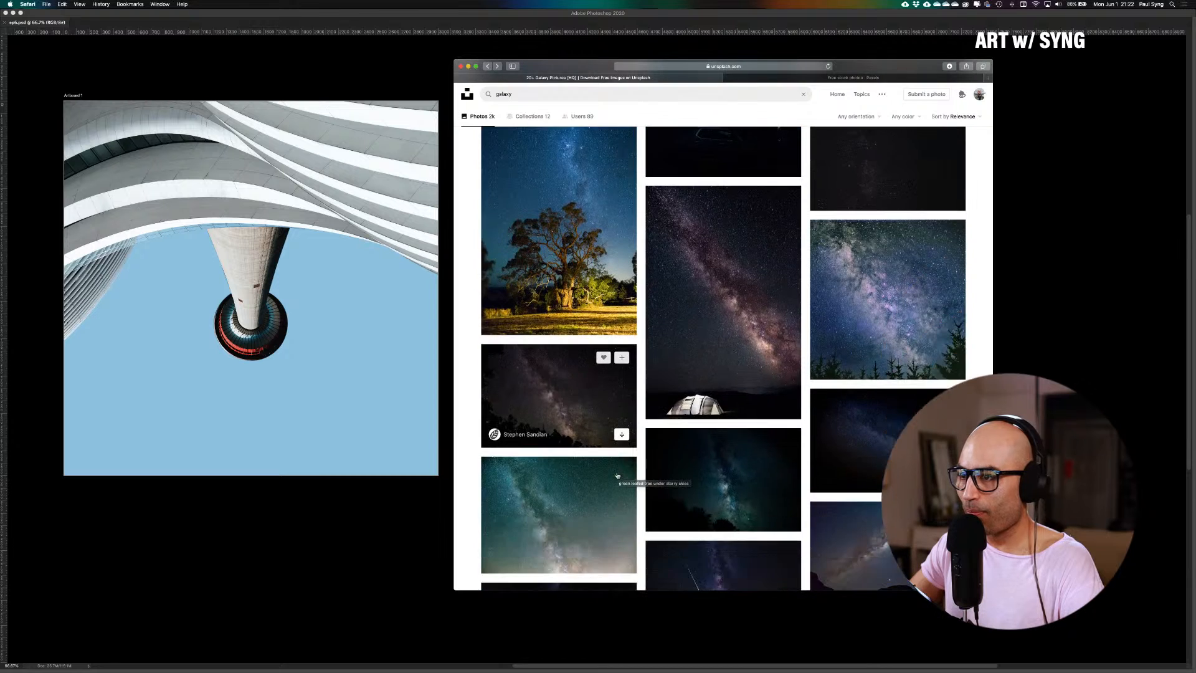
scroll(616, 473, down, 15)
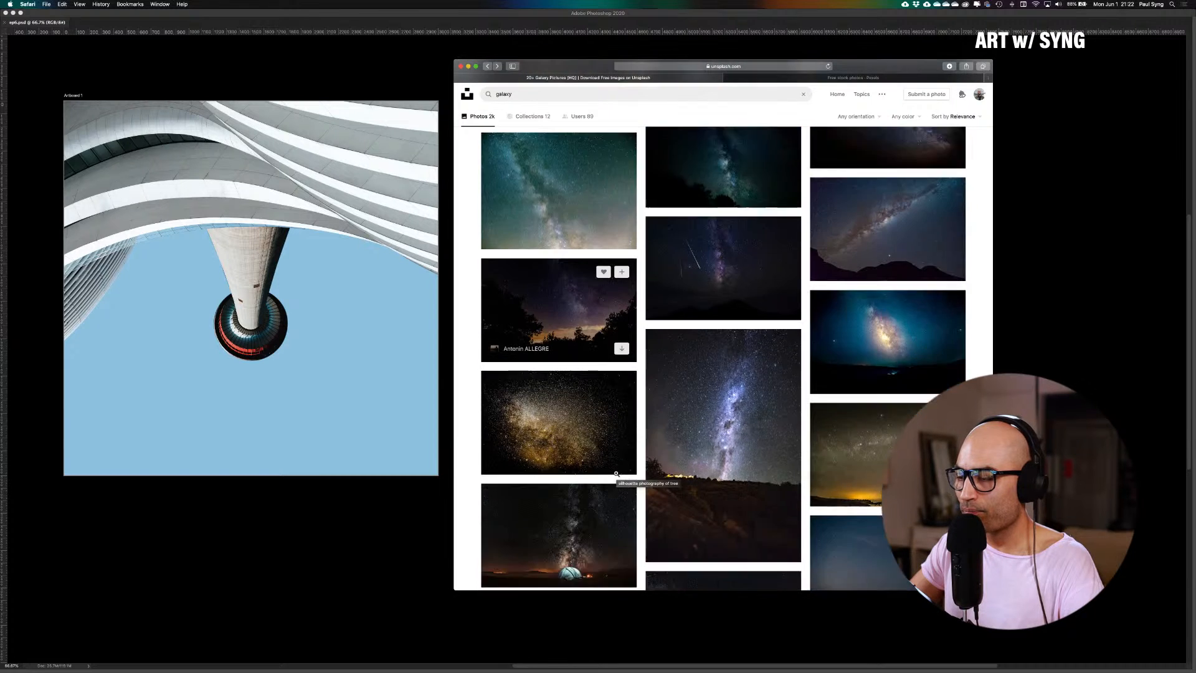
scroll(615, 472, down, 15)
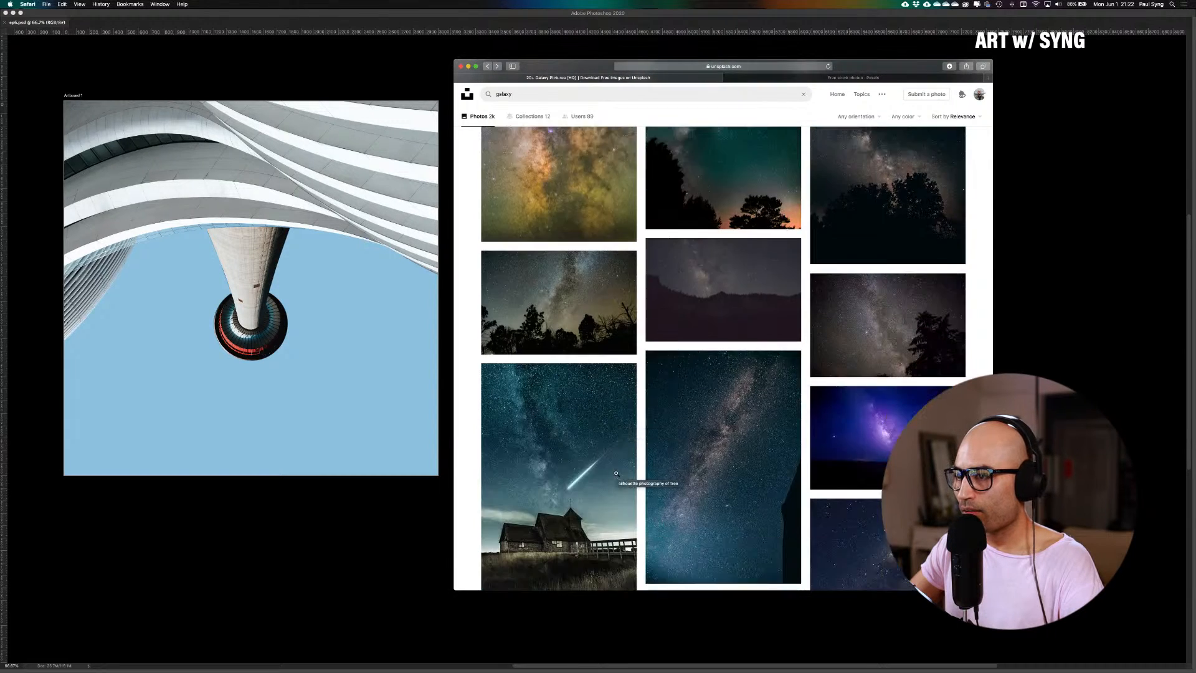
scroll(616, 472, down, 15)
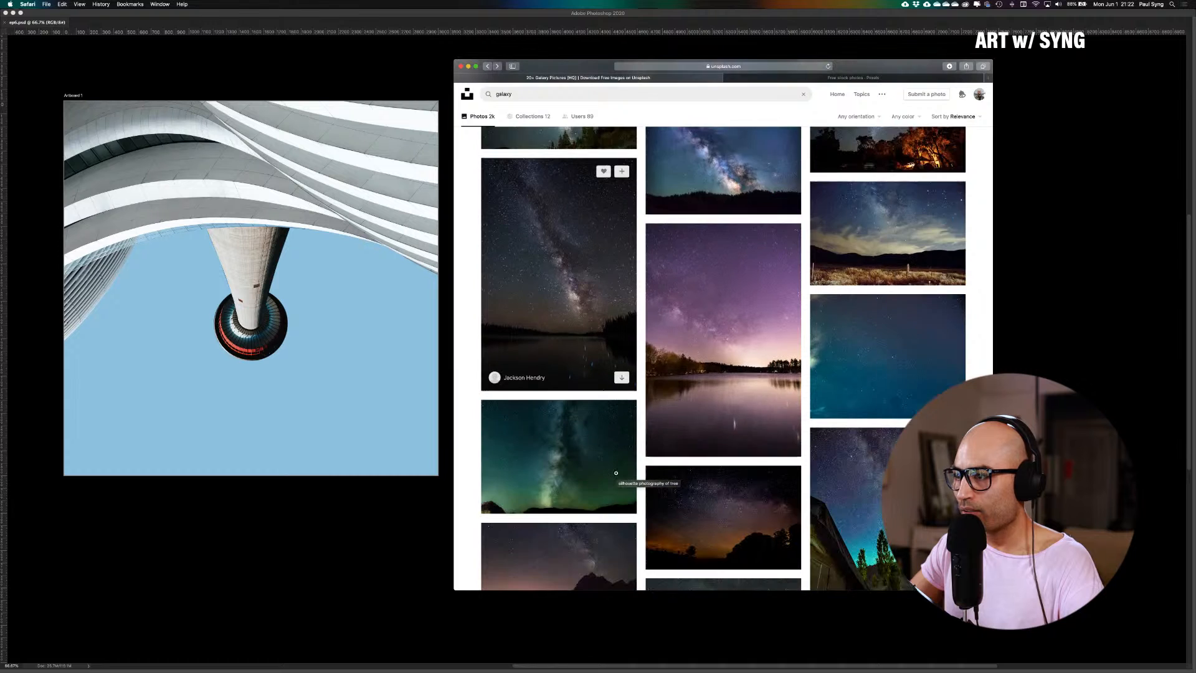
scroll(616, 472, down, 15)
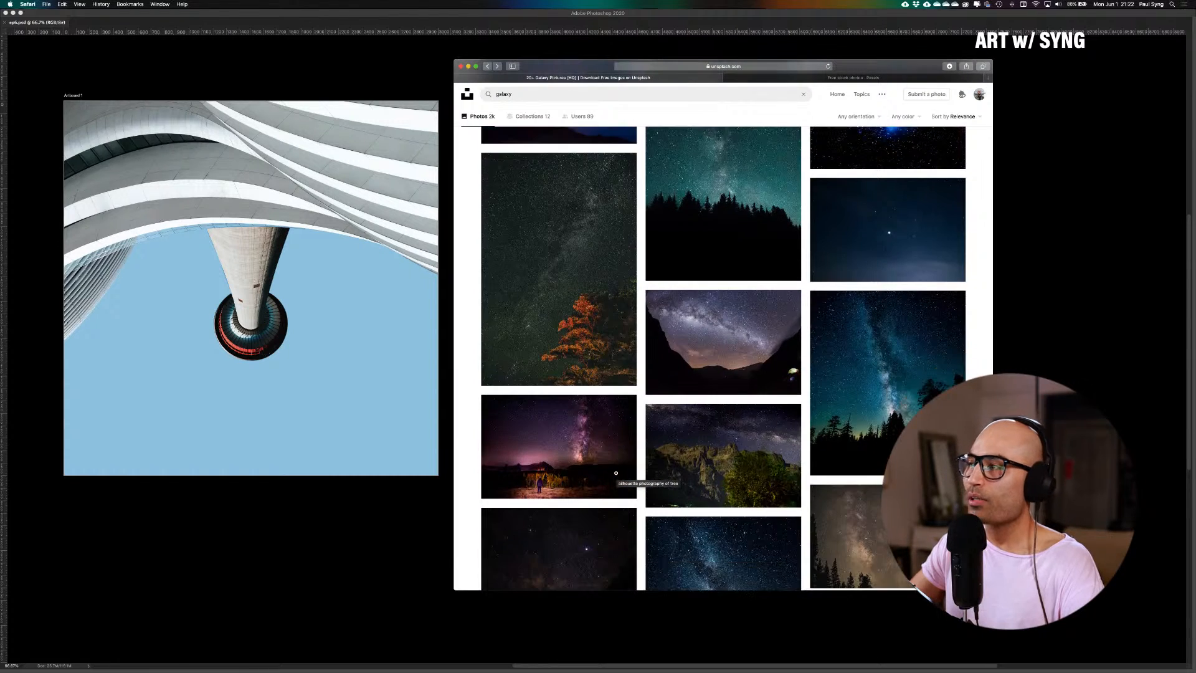
scroll(616, 472, up, 20)
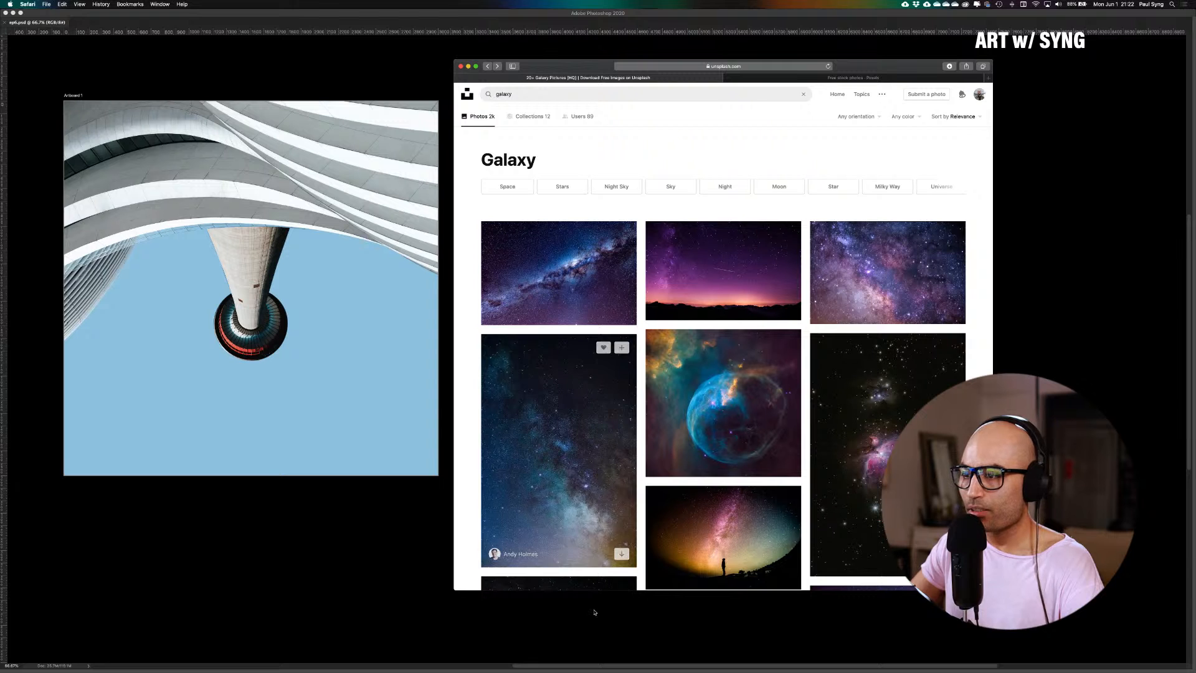
click(623, 553)
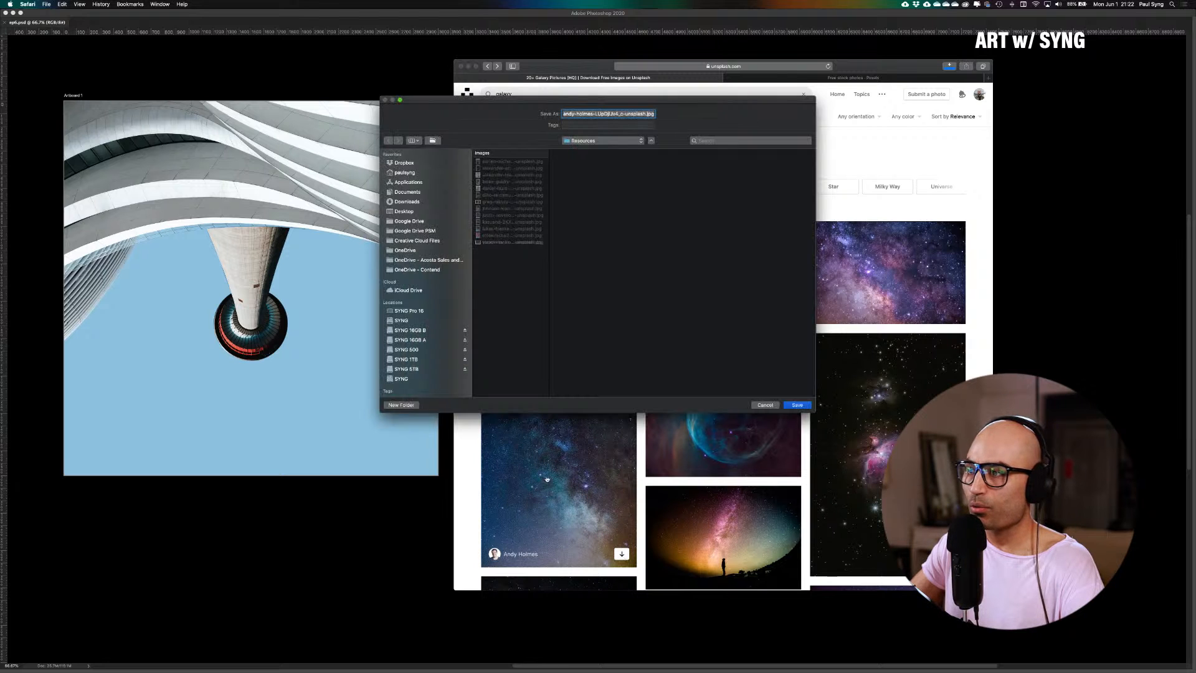
click(792, 405)
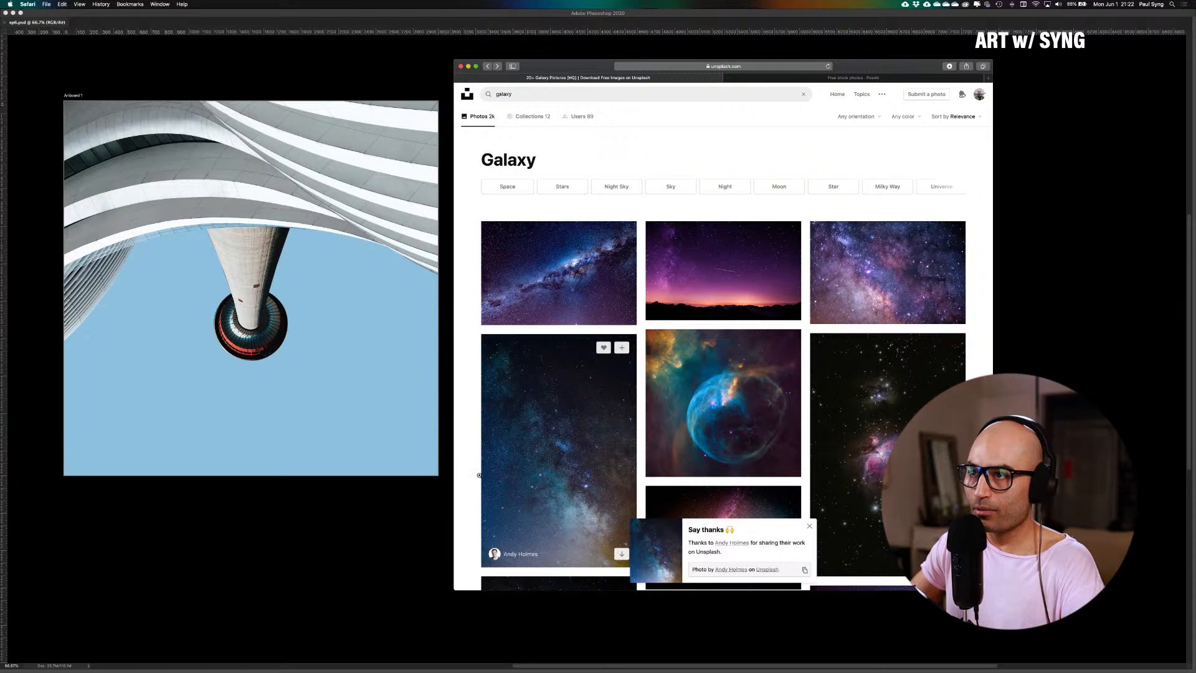
Switch to Photoshop, view the artboard at 100% and bring back the hidden panels
click(430, 505)
key(super+0)
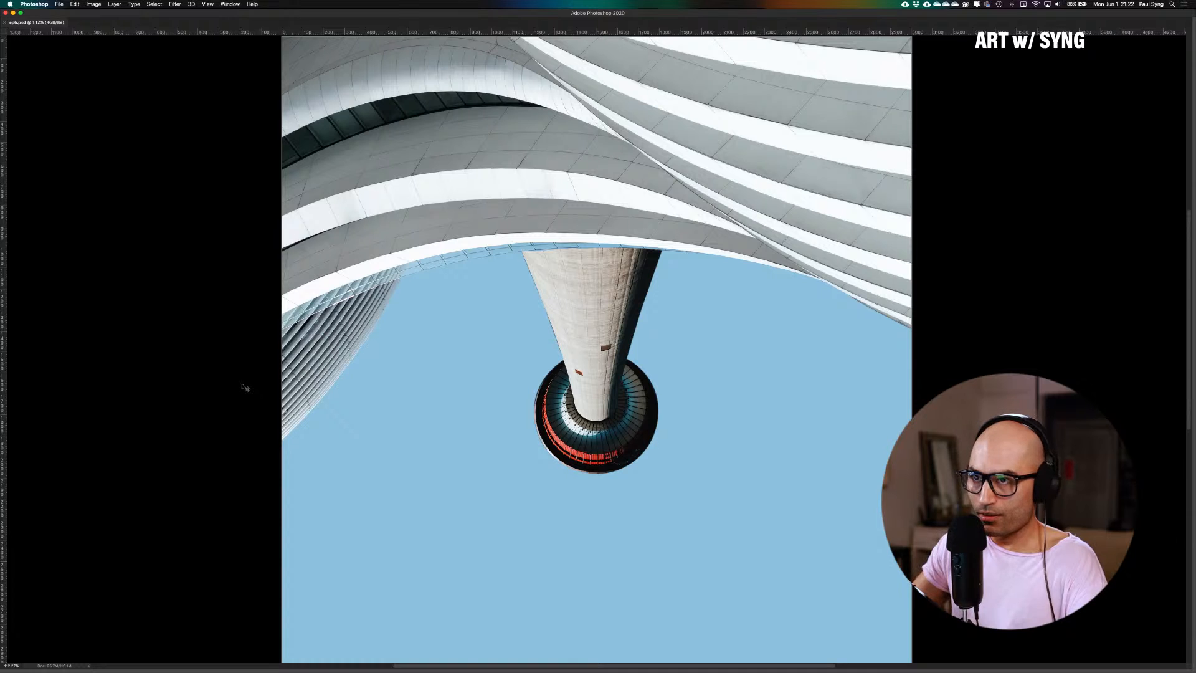
key(super+1)
key(Tab)
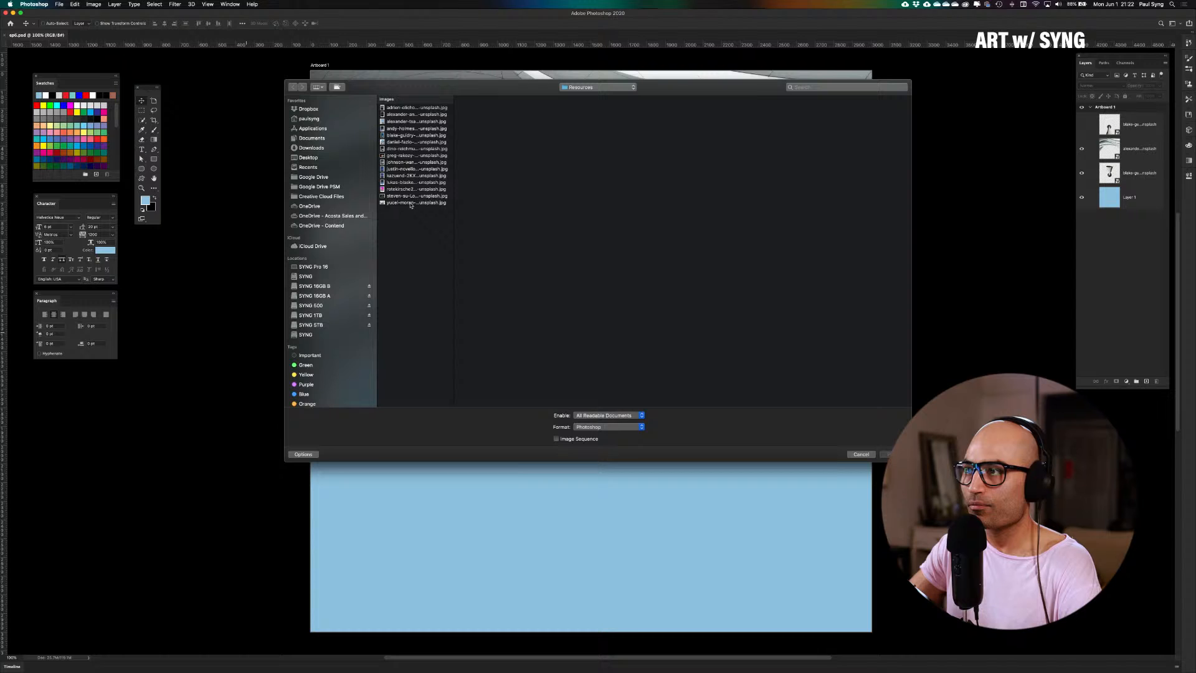
Place the purple starry-sky photo with the snow-capped mountain and lake from the Resources folder, enlarged to cover the artboard
click(411, 203)
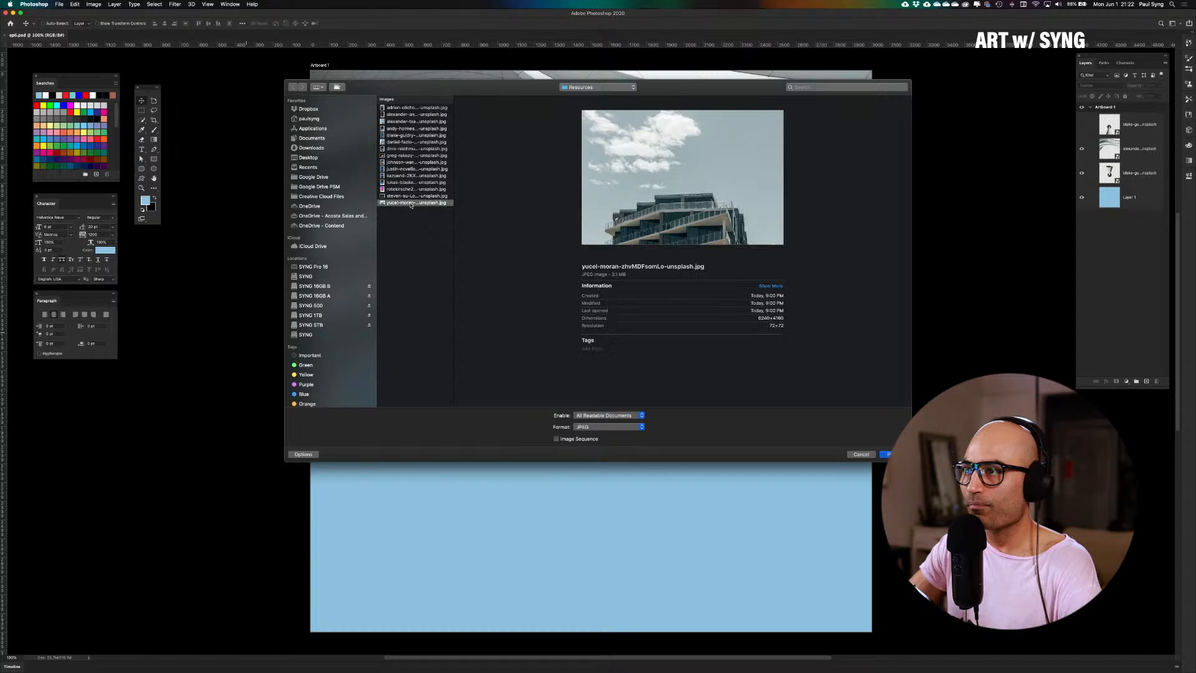
key(Up)
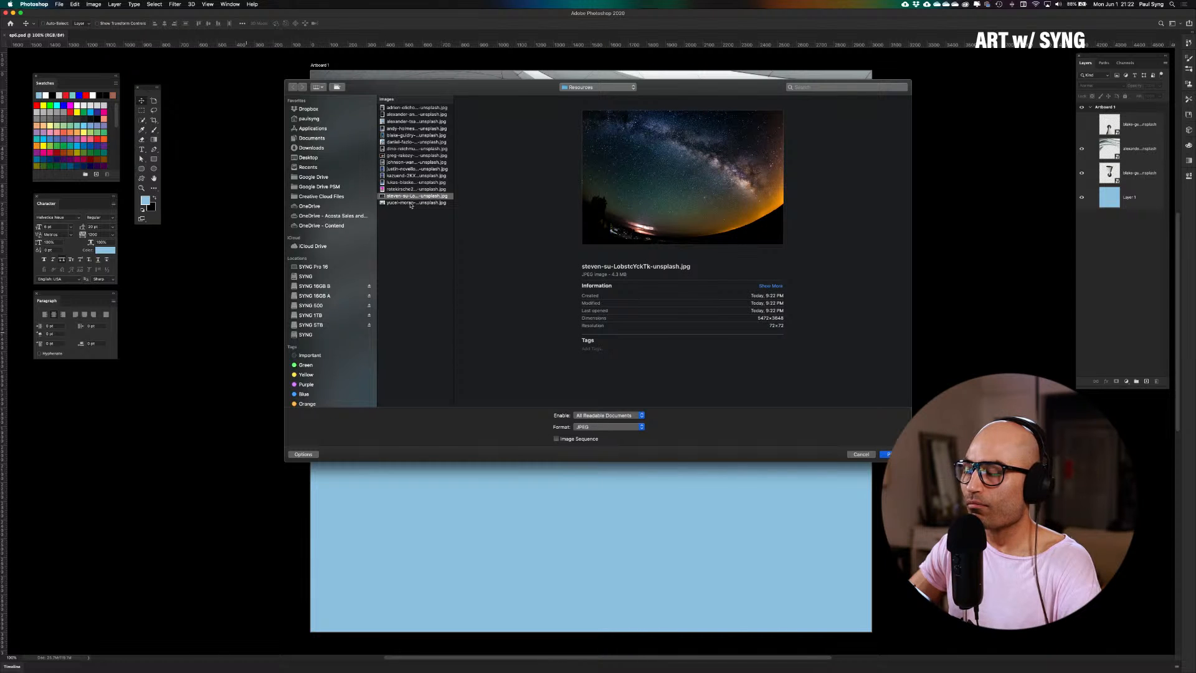
key(Up)
key(Up)
key(Up)
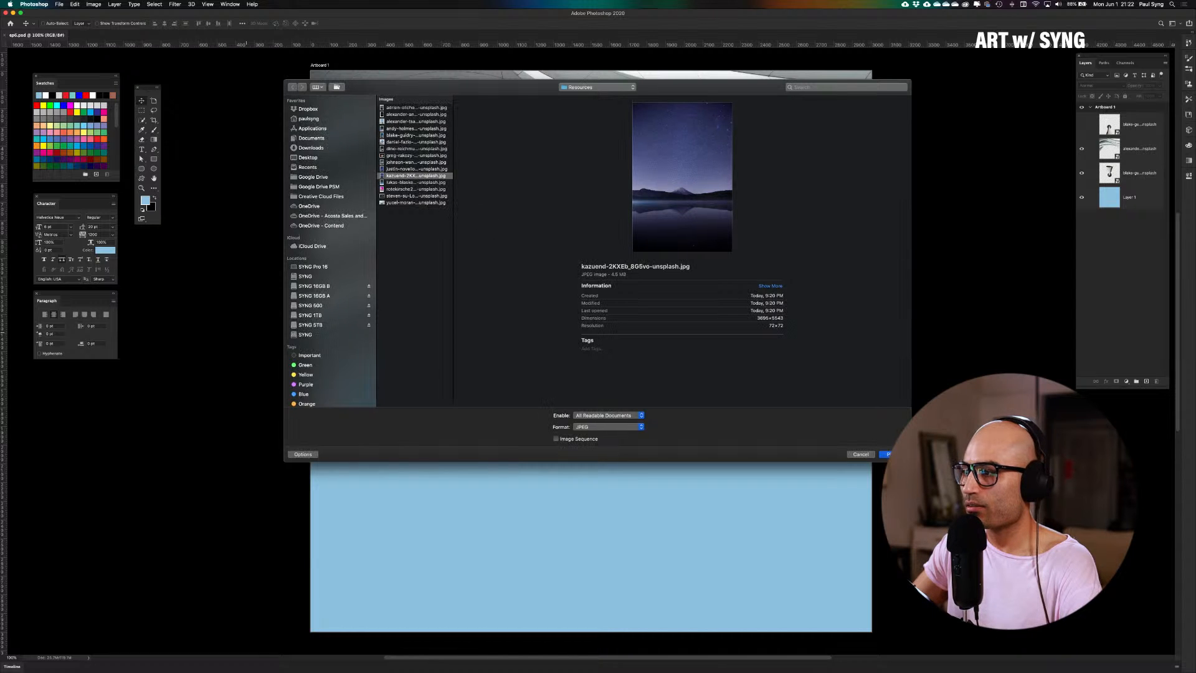
key(Return)
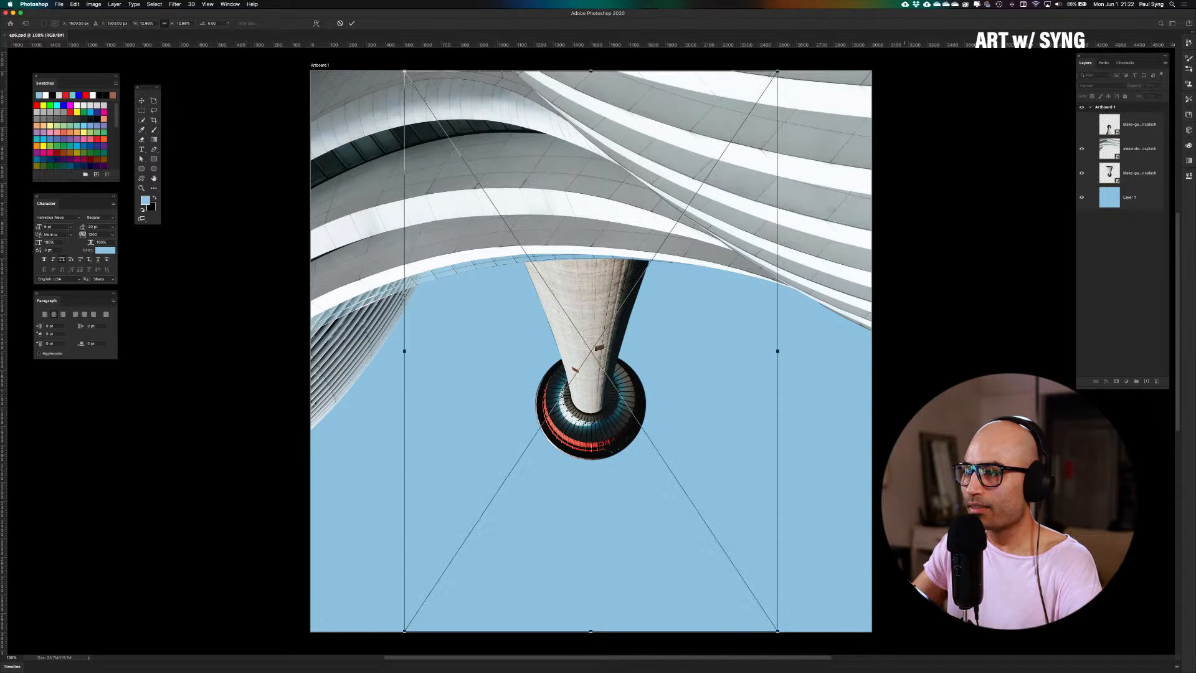
key(super+minus)
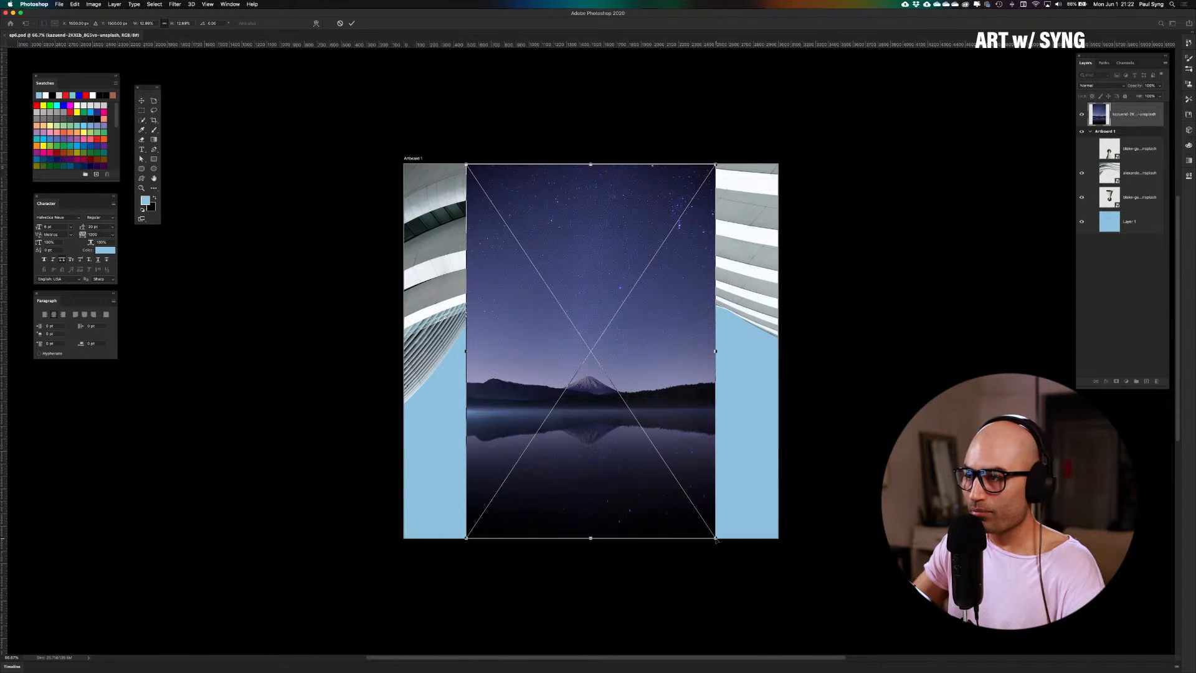
drag(716, 539, 819, 617)
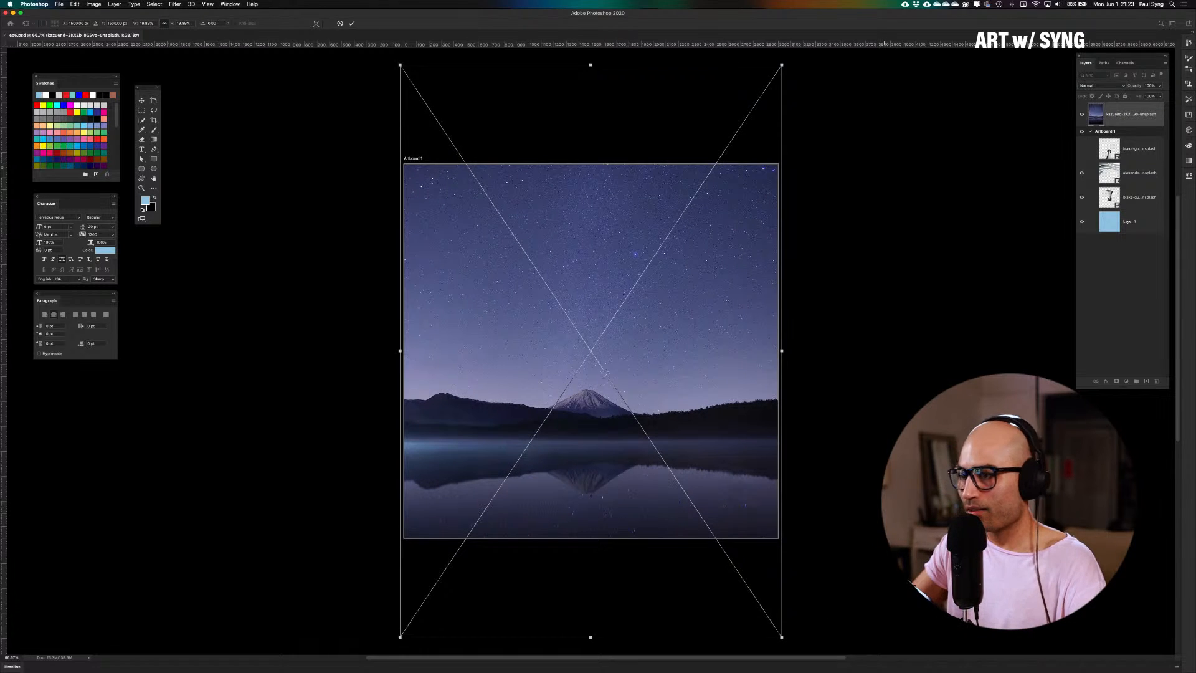
key(Return)
Move the purple starry-sky layer beneath the upside-down tower layer and shift the photo down until the mountain sits near the artboard's lower edge
drag(697, 403, 696, 396)
drag(1105, 126, 1105, 203)
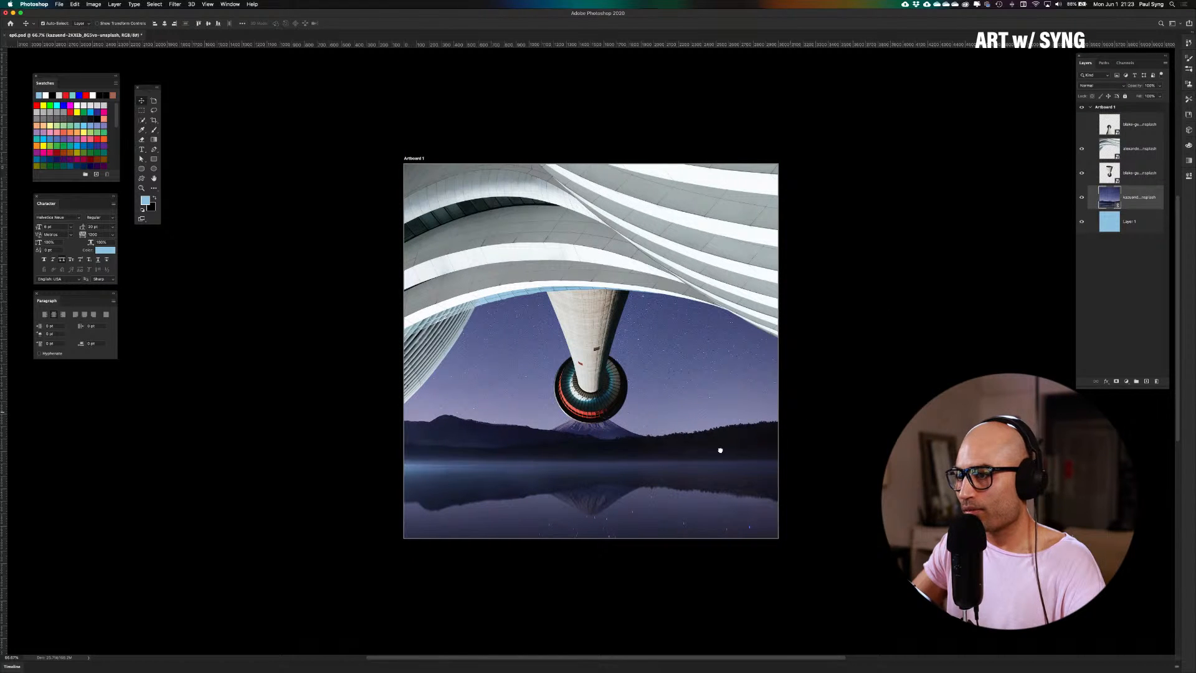
drag(701, 466, 701, 537)
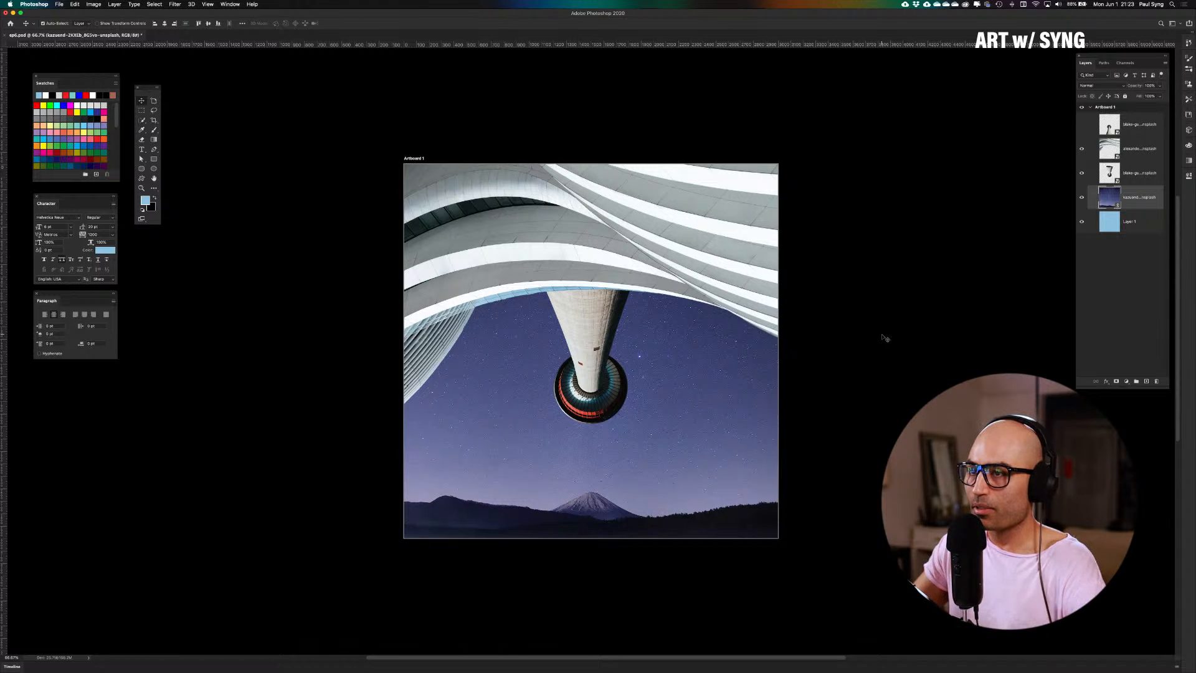
Place the vertical Milky Way photo of a figure shining a light beam above the purple sky layer, enlarged to cover the artboard
key(super+o)
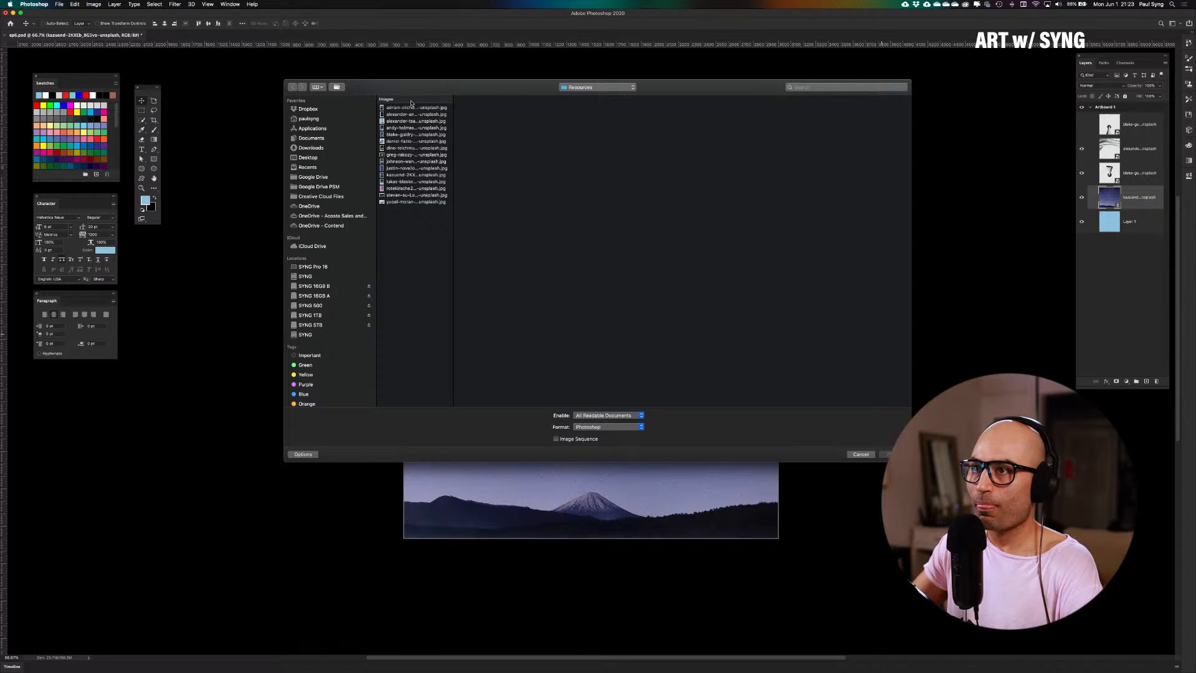
click(411, 108)
key(Down)
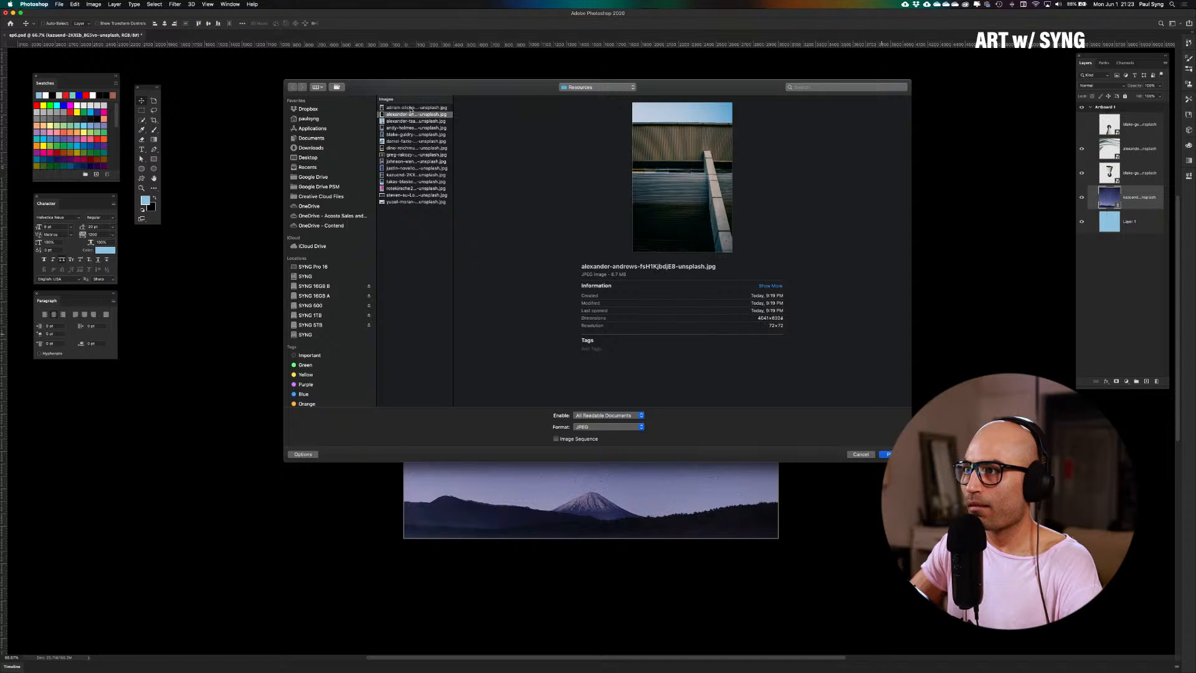
key(Down)
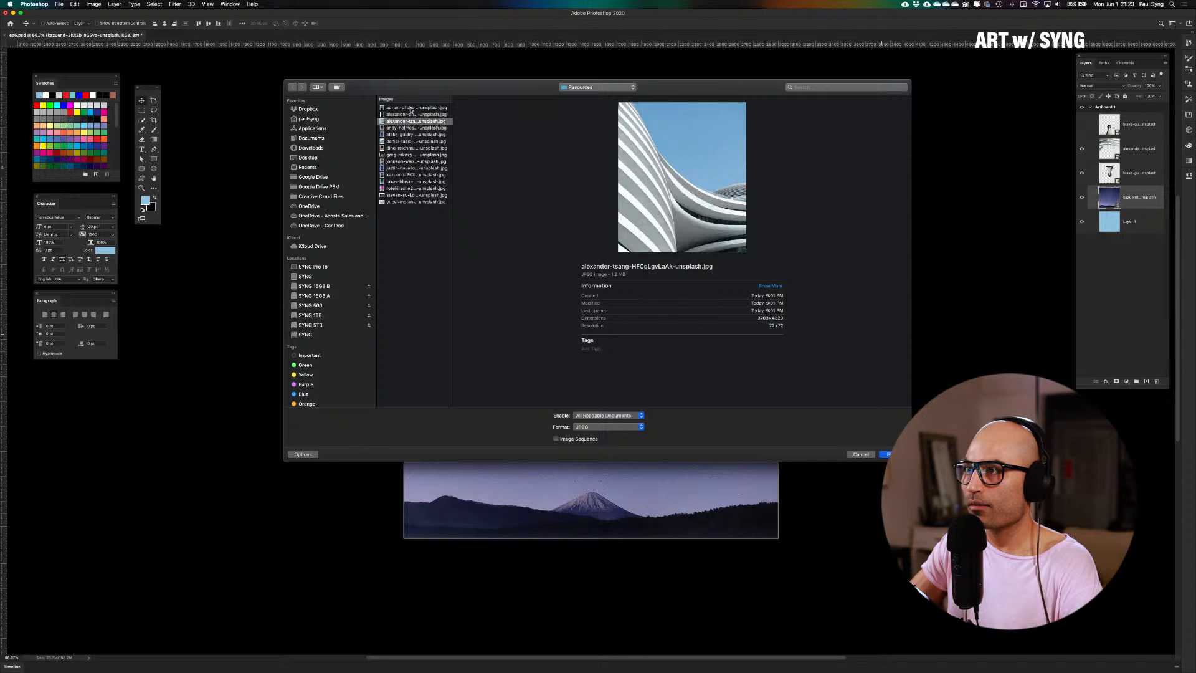
key(Down)
key(Down)
key(Down)
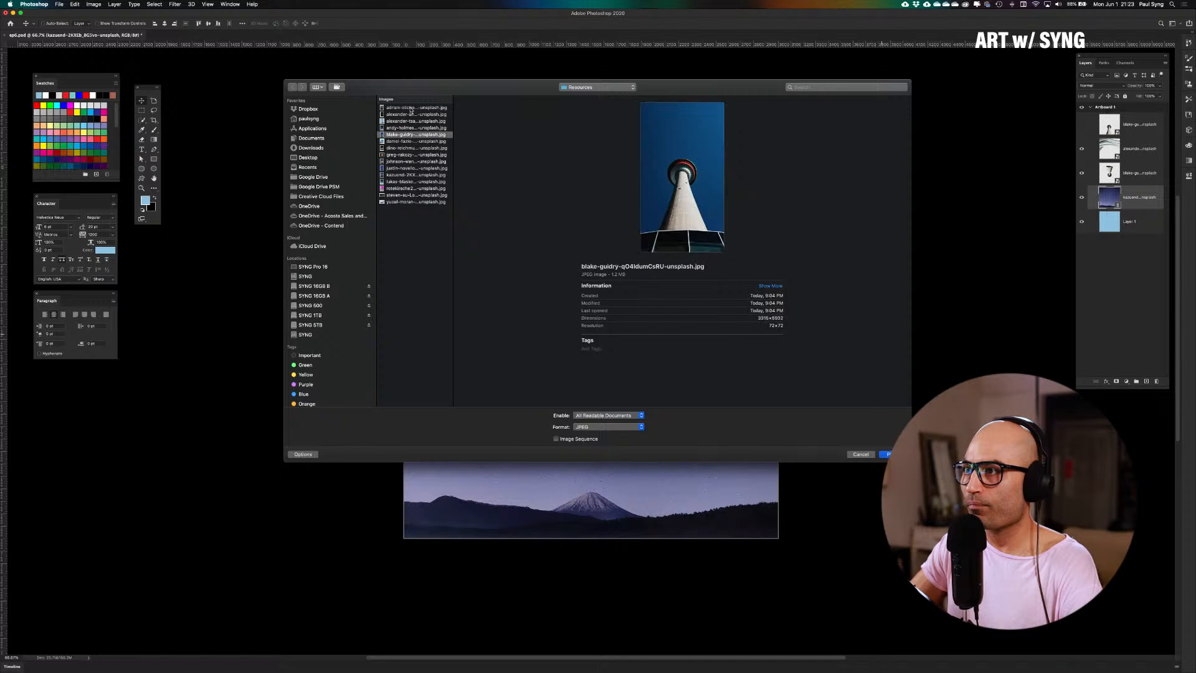
key(Down)
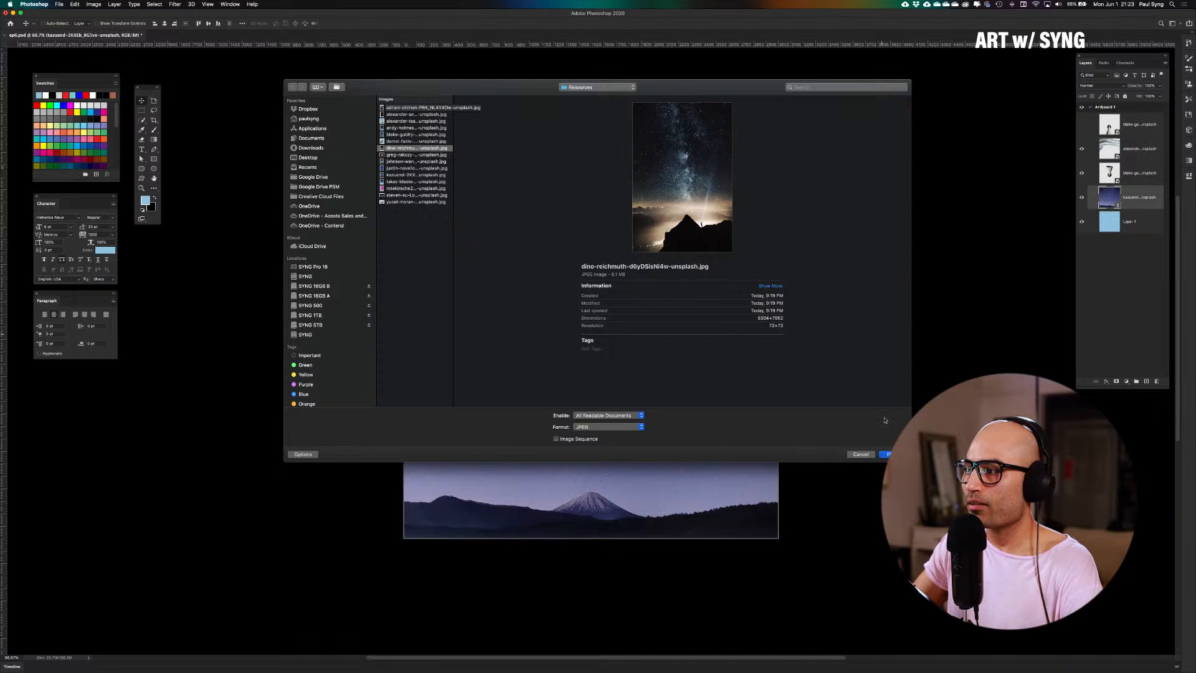
key(Escape)
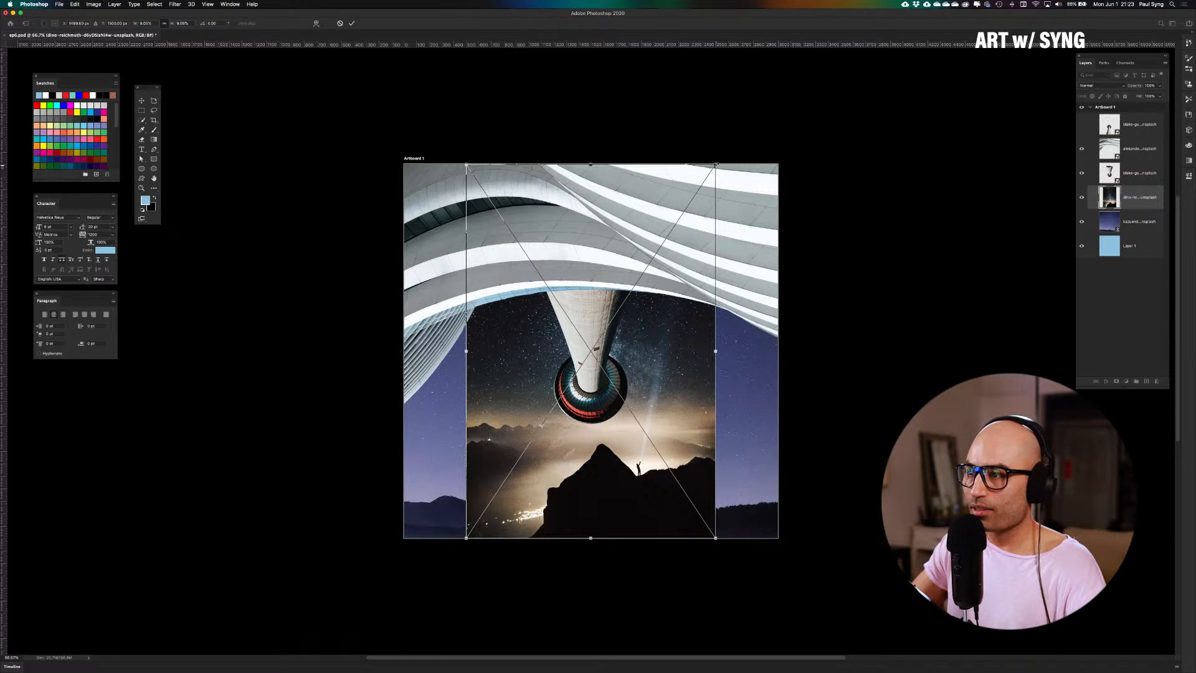
drag(716, 165, 853, 94)
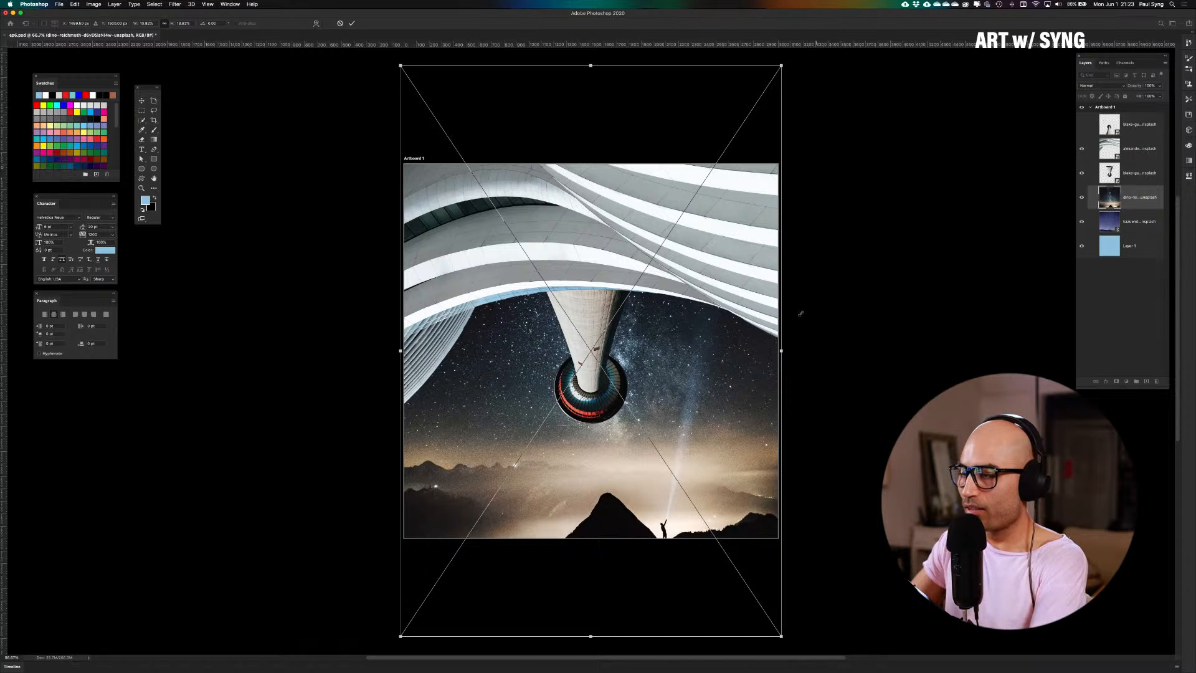
key(Return)
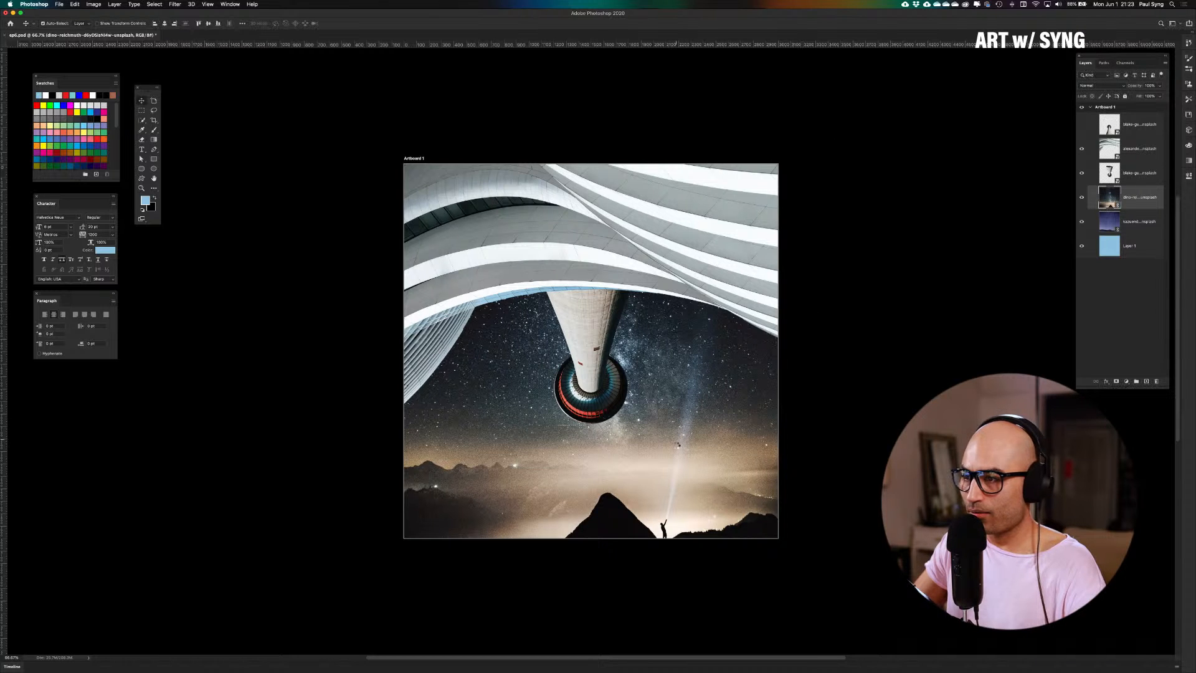
Try shifting the Milky Way photo behind the tower and undo the move
mouse_move(677, 445)
mouse_down()
mouse_move(676, 378)
mouse_move(675, 441)
mouse_move(677, 428)
mouse_up()
drag(677, 429, 552, 429)
scroll(552, 429, down, 1)
key(super+z)
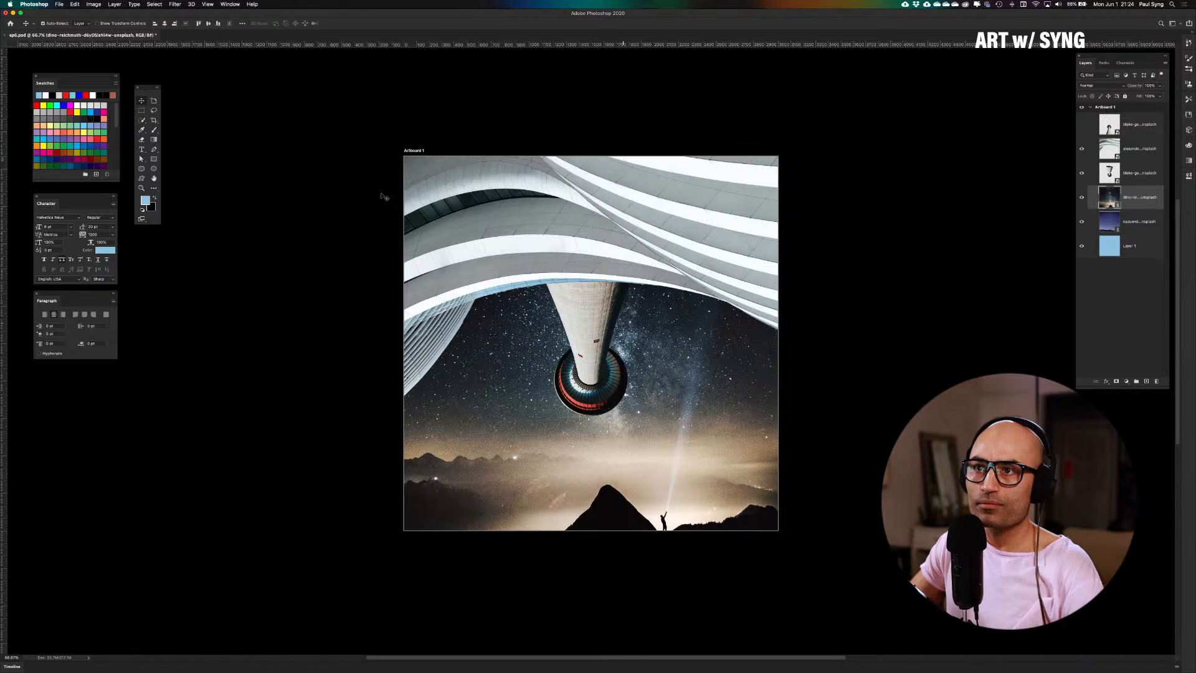
Flip the Milky Way photo horizontally and shift it right so the figure's light beam points up at the tower
click(93, 4)
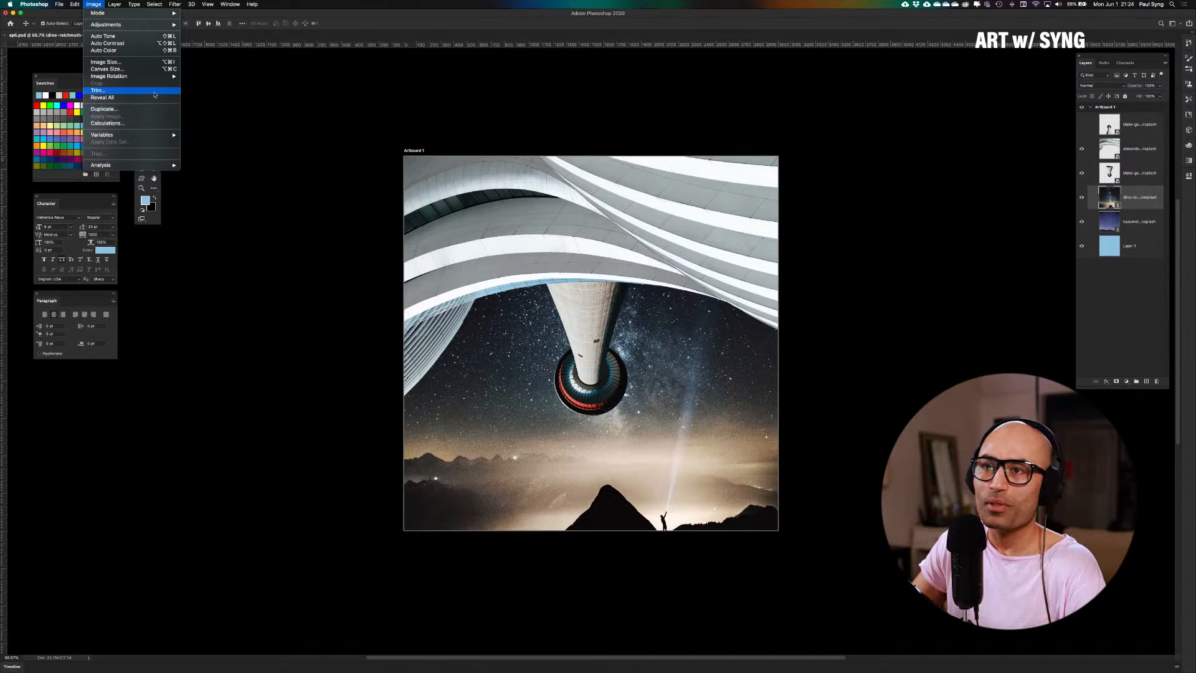
mouse_move(151, 77)
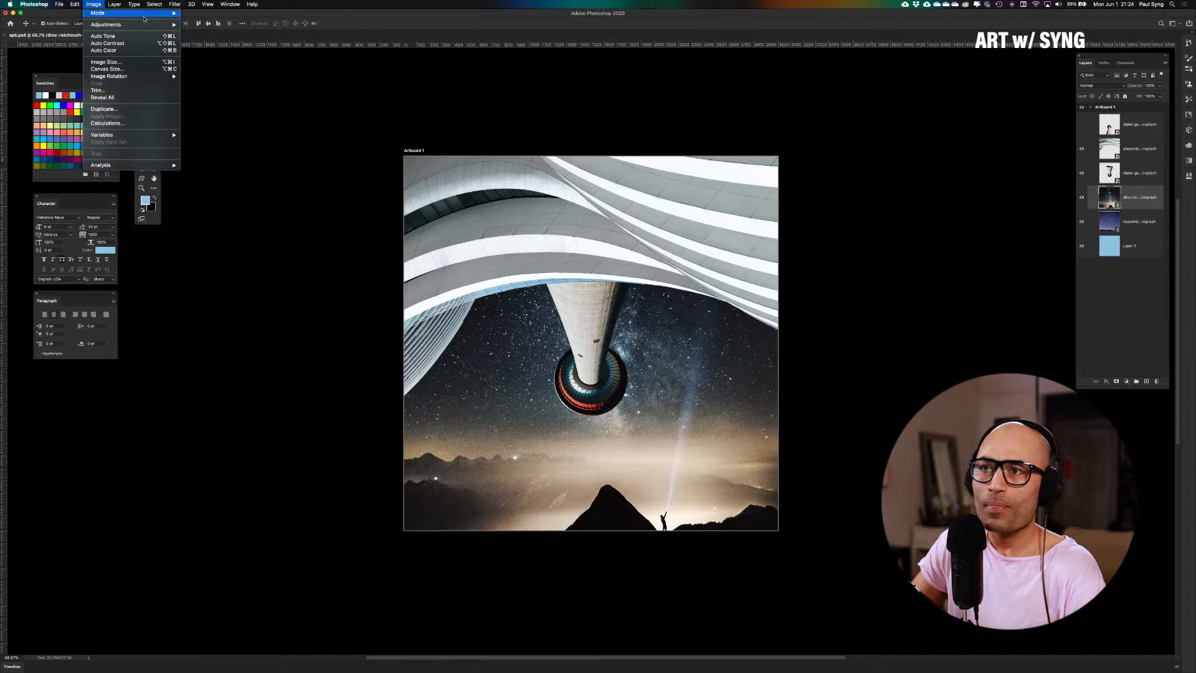
mouse_move(126, 12)
mouse_move(75, 5)
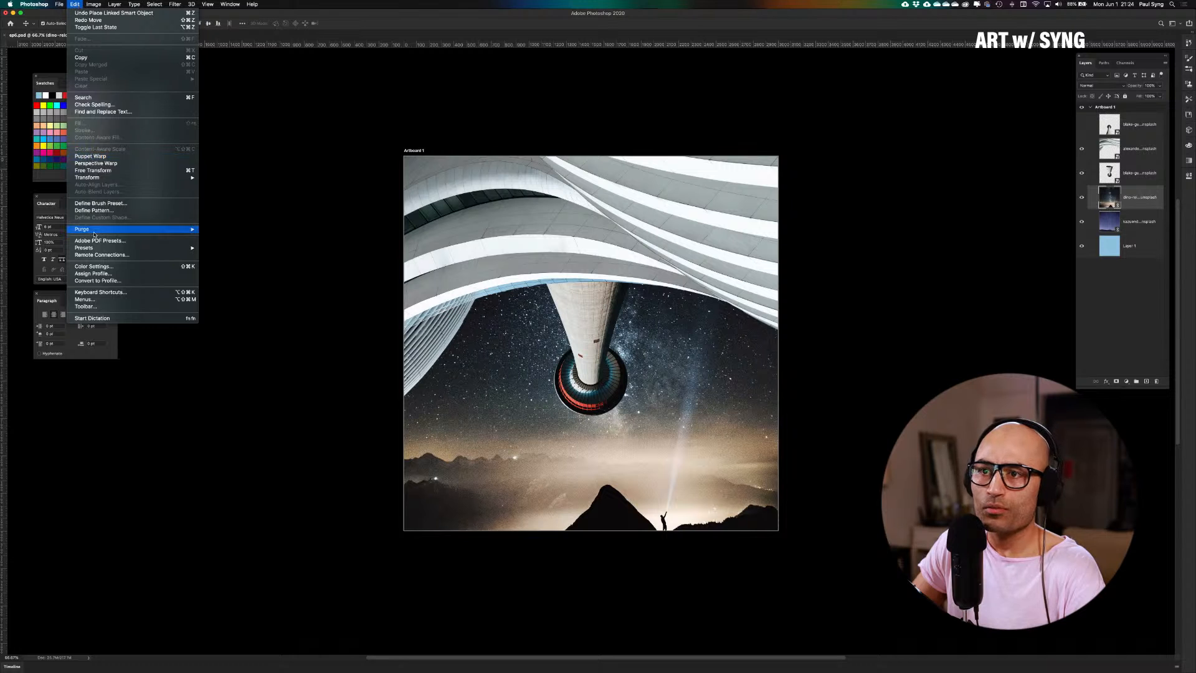
mouse_move(112, 177)
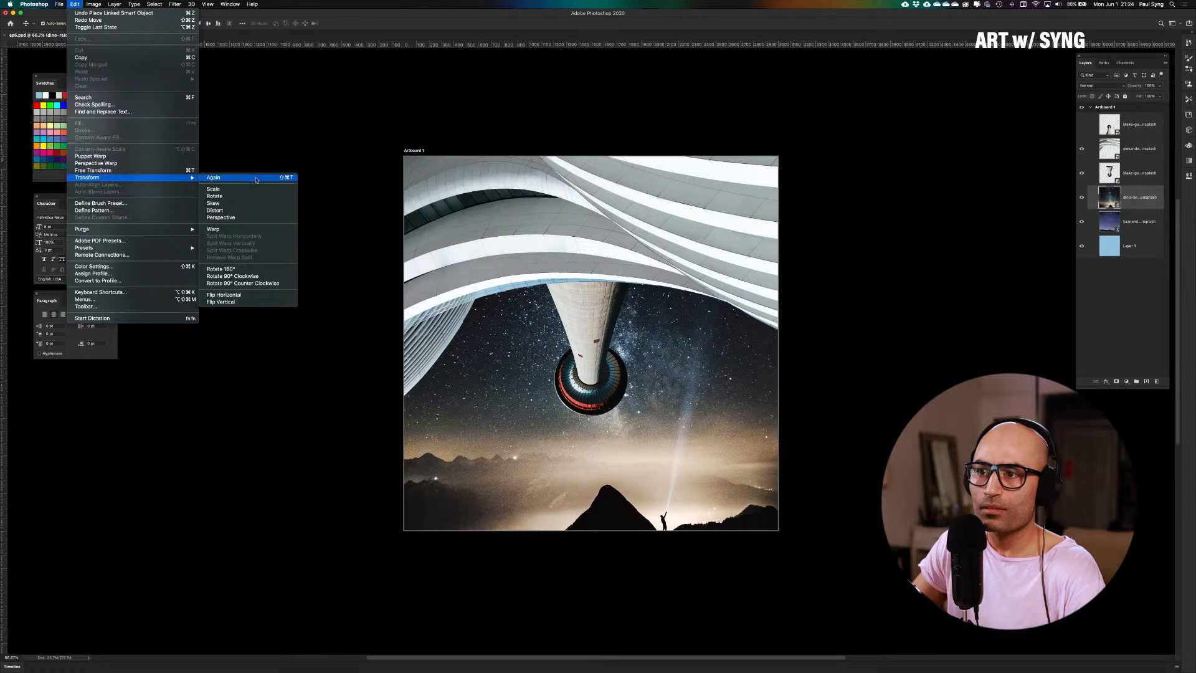
click(257, 299)
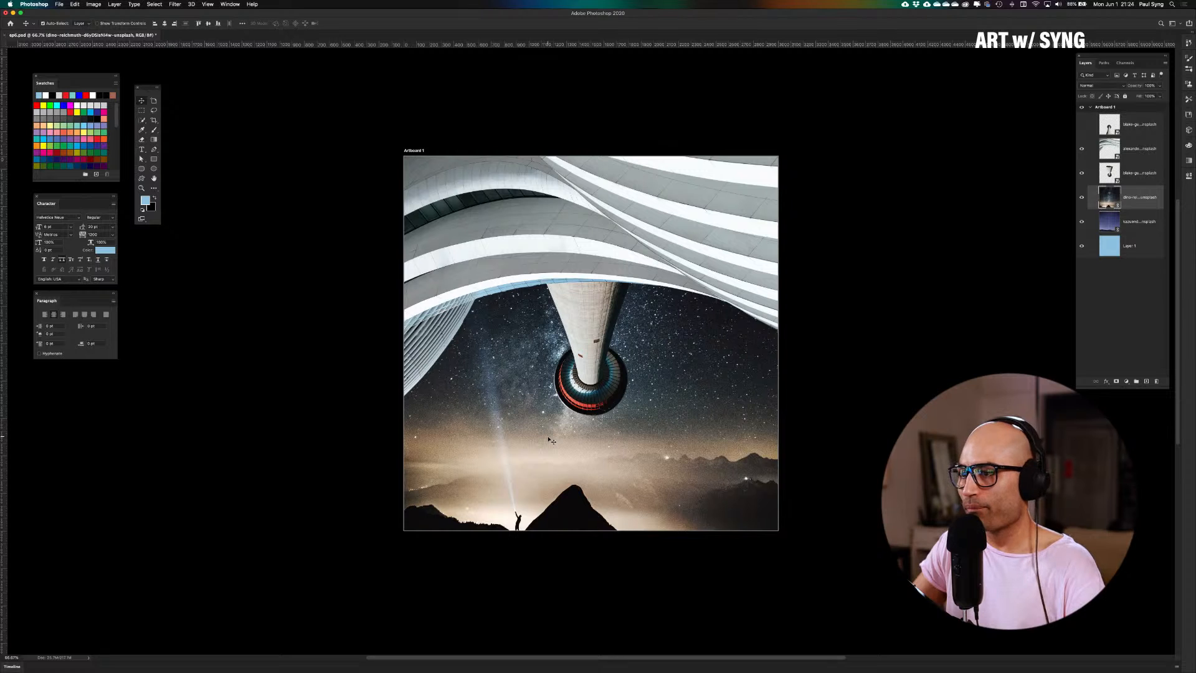
drag(554, 458, 650, 445)
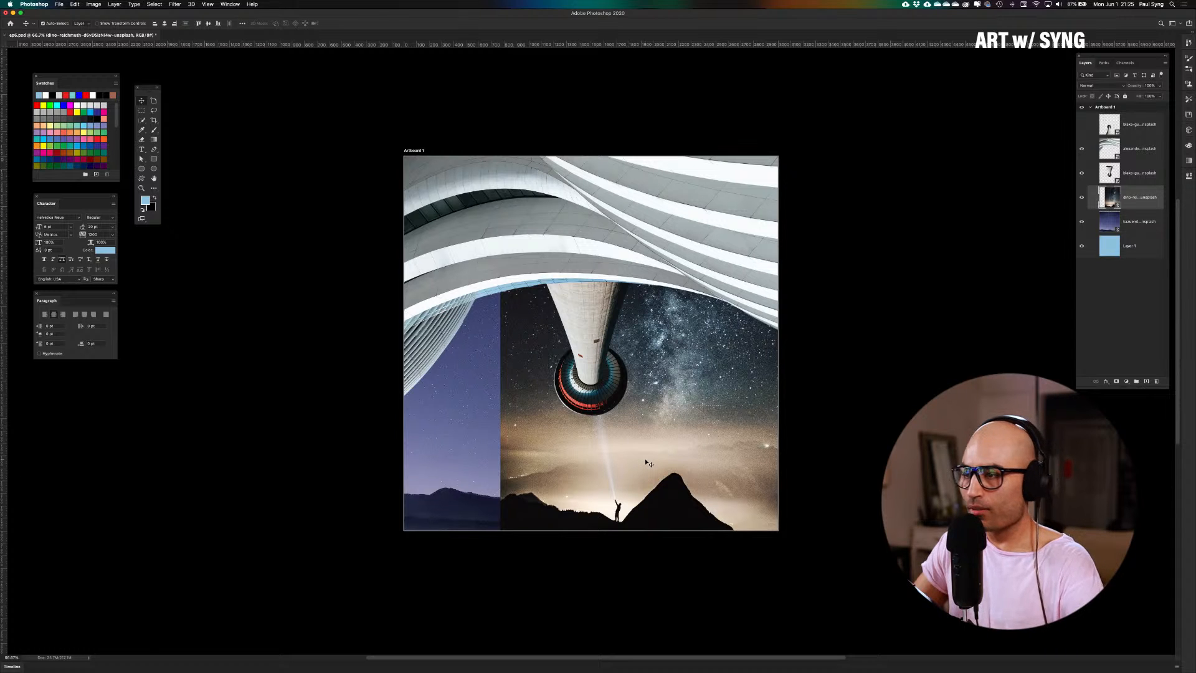
Enlarge the flipped Milky Way photo to span the artboard and raise it so the figure and dark mountain show below the tower
key(super+t)
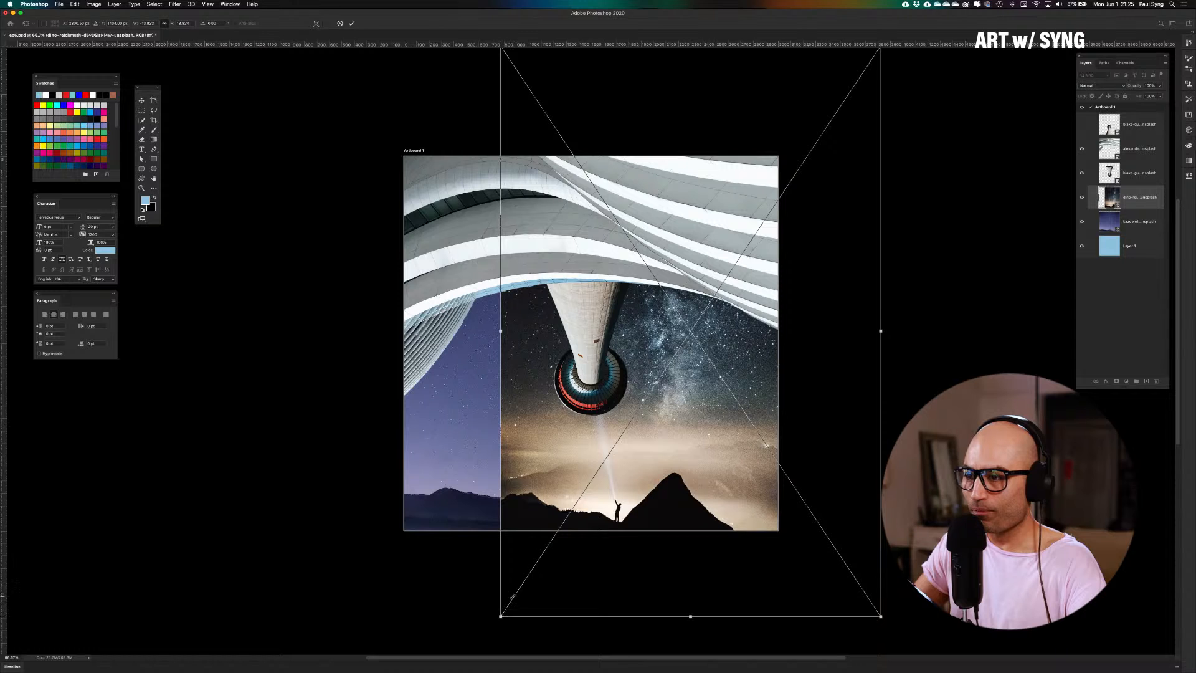
scroll(512, 595, down, 3)
drag(501, 571, 439, 609)
scroll(615, 483, up, 10)
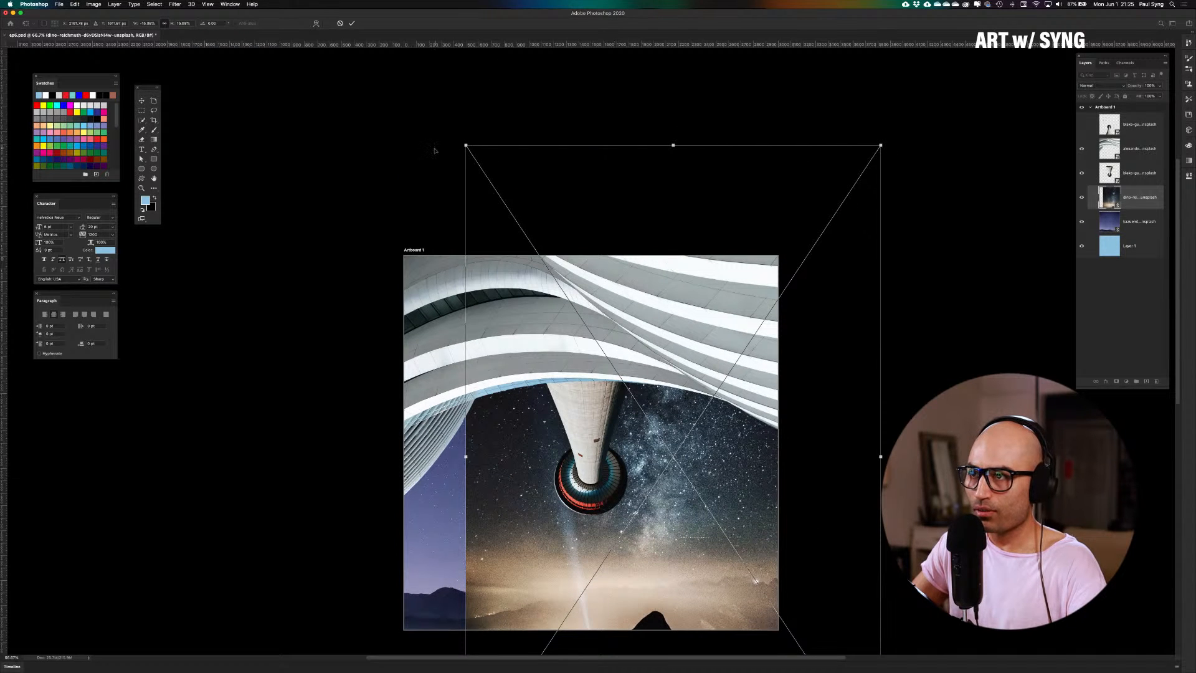
drag(466, 145, 408, 66)
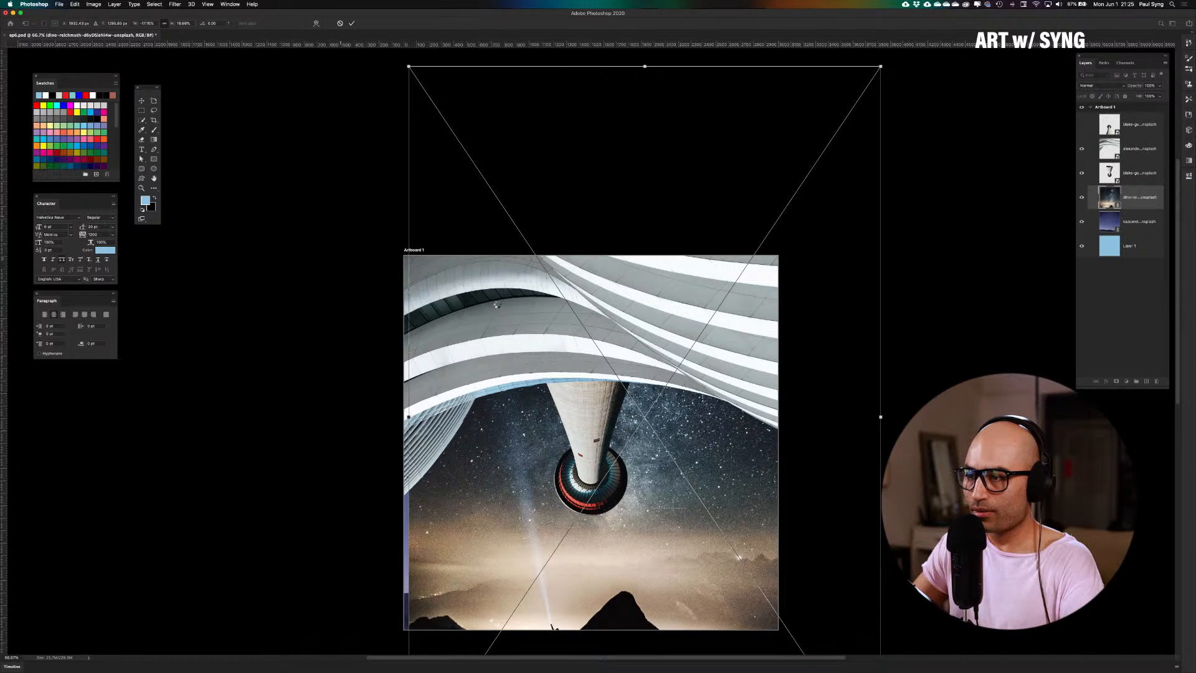
key(Return)
scroll(624, 493, down, 5)
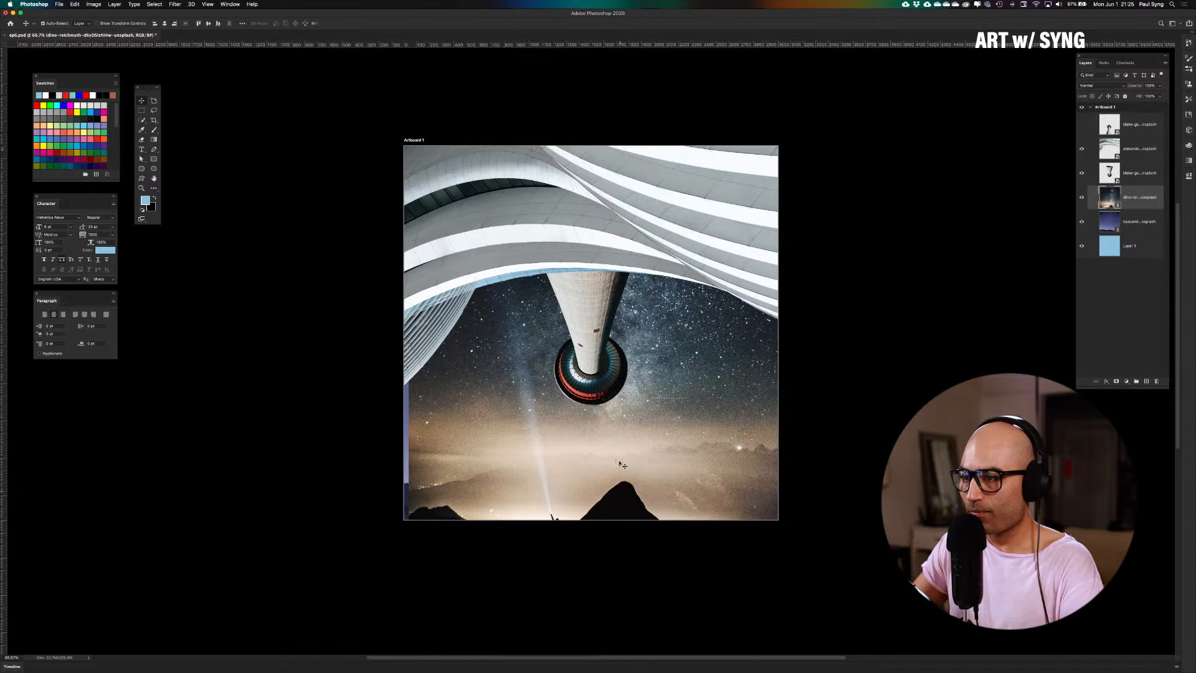
mouse_move(619, 461)
mouse_down()
mouse_move(622, 447)
mouse_move(603, 446)
mouse_up()
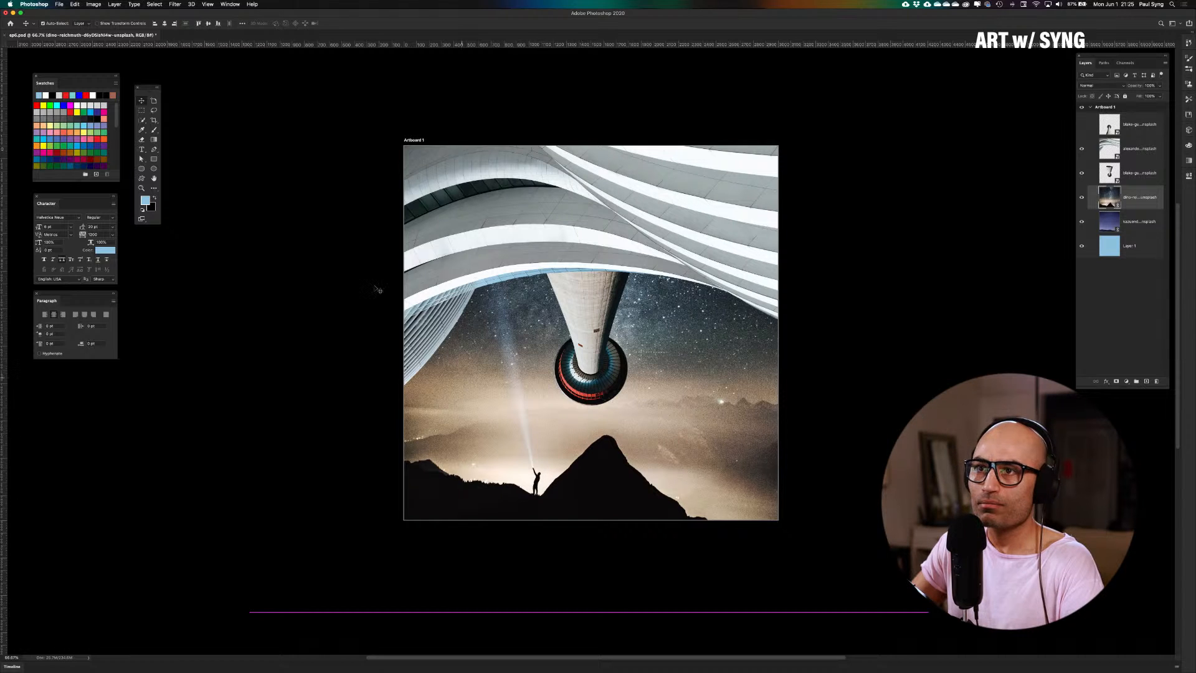
Try flipping the Milky Way photo horizontally again and undo the flip
click(92, 4)
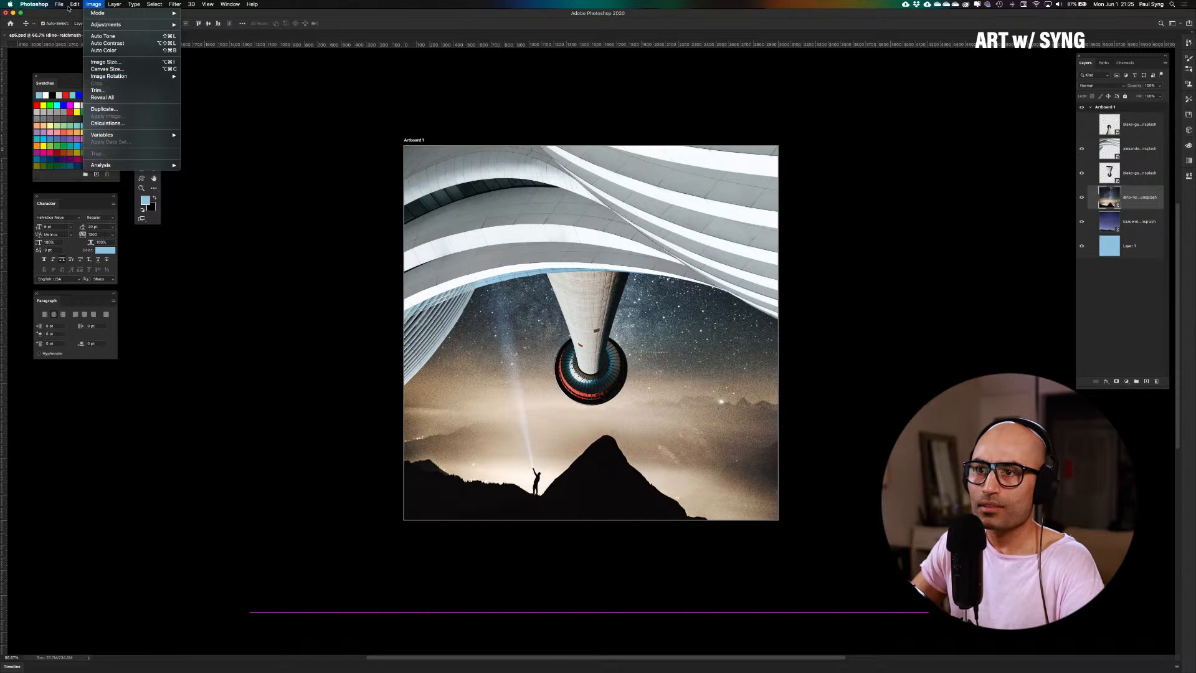
mouse_move(74, 4)
mouse_move(105, 177)
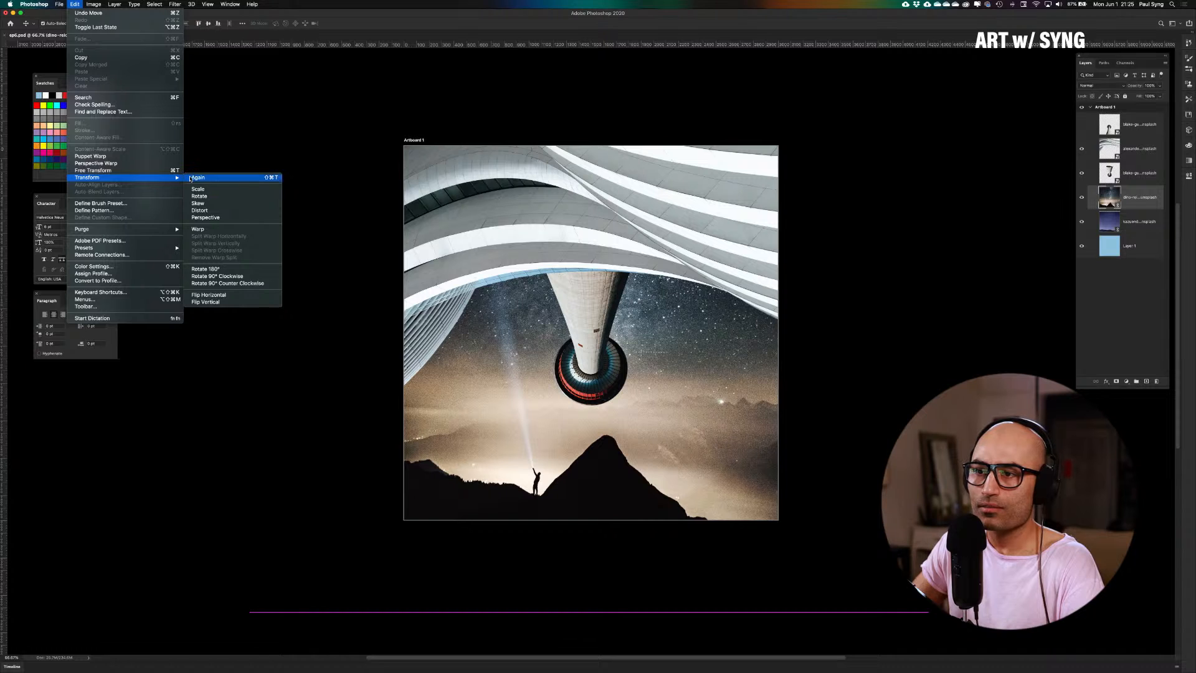
click(222, 295)
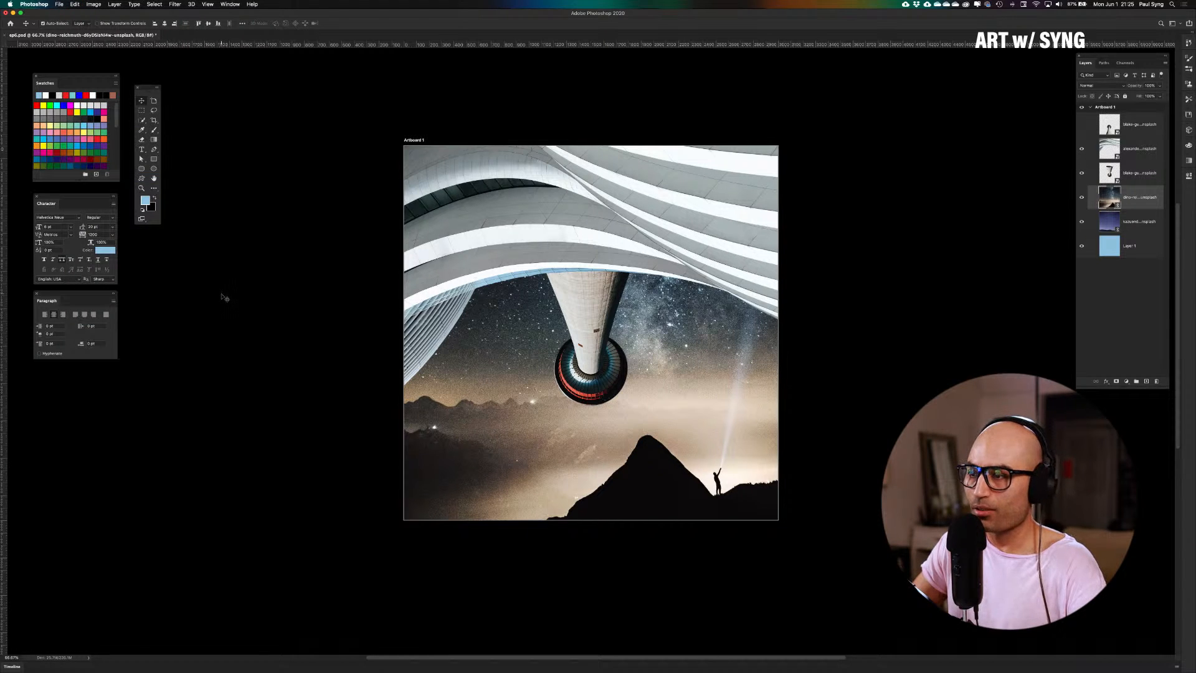
key(super+z)
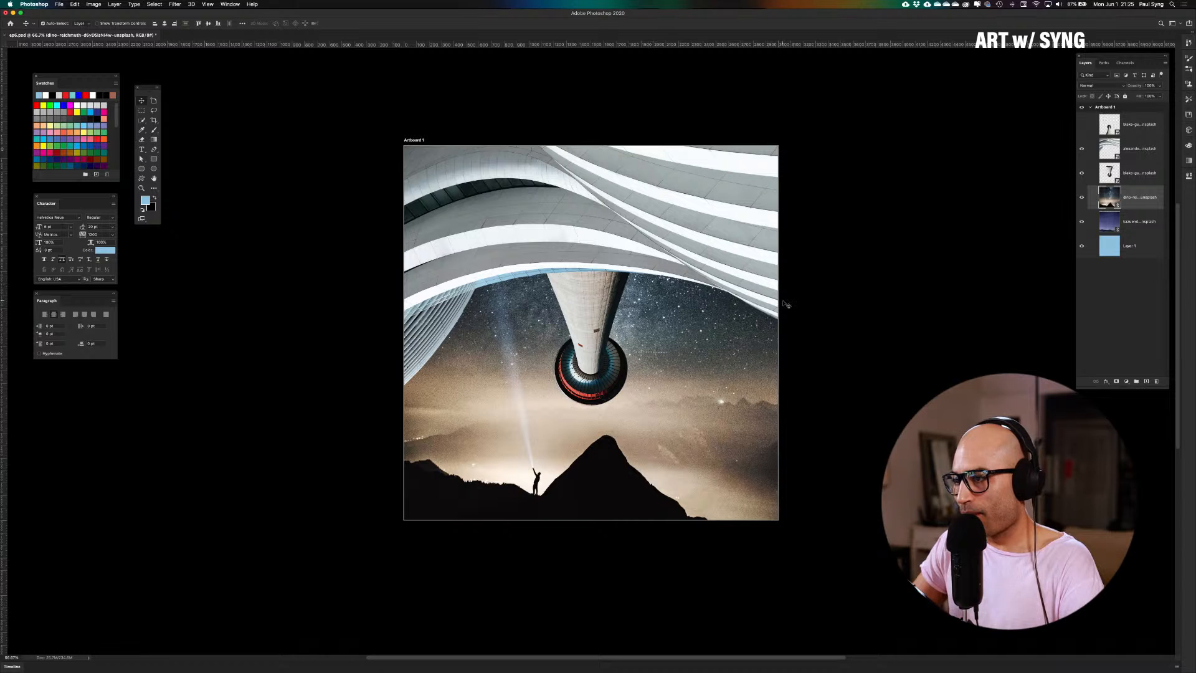
Shift the Milky Way photo right to place the figure beneath the tower, and hide that photo's layer
drag(651, 507, 728, 518)
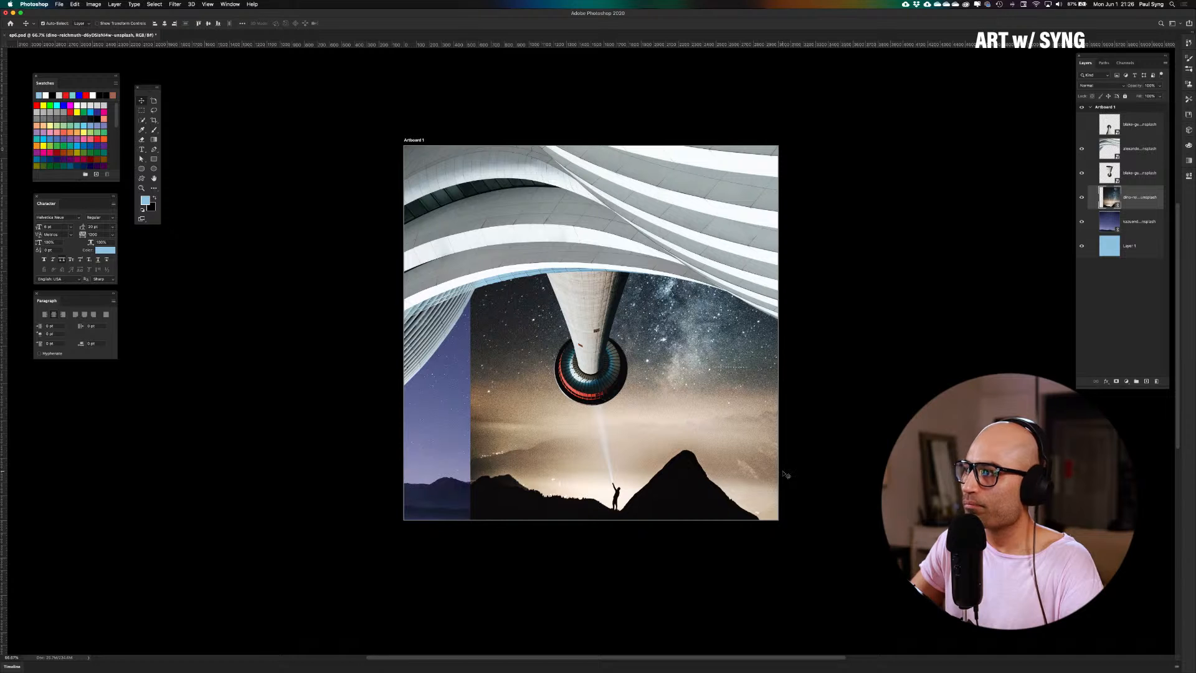
click(1081, 197)
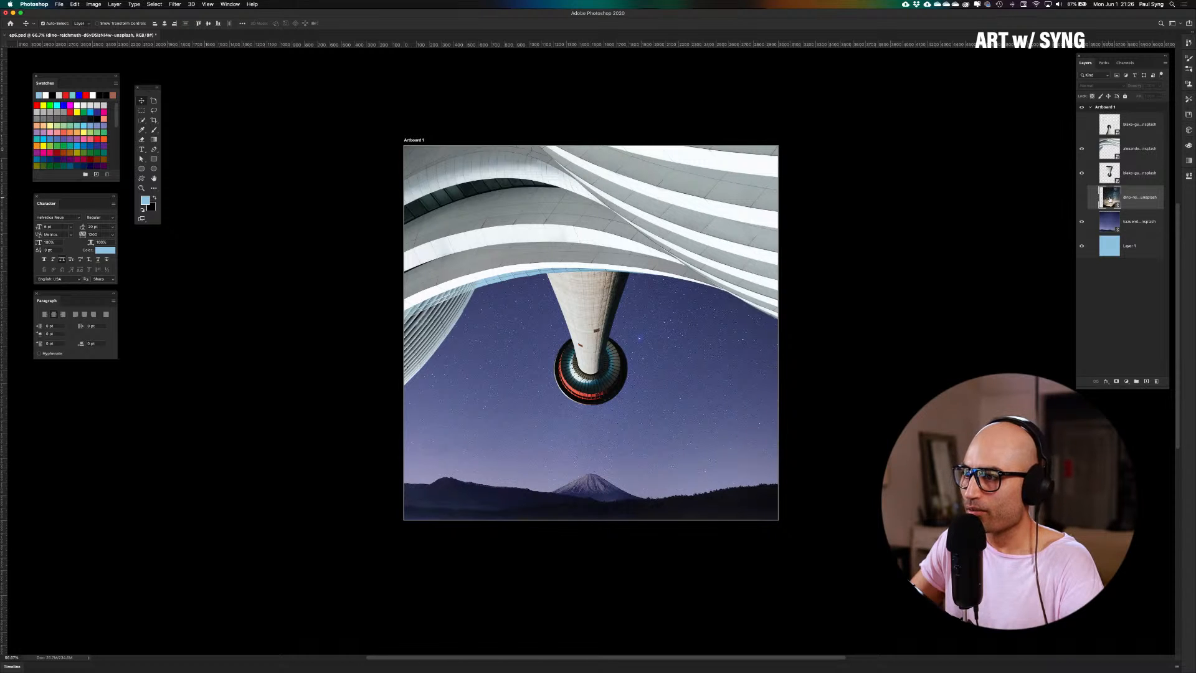
key(Delete)
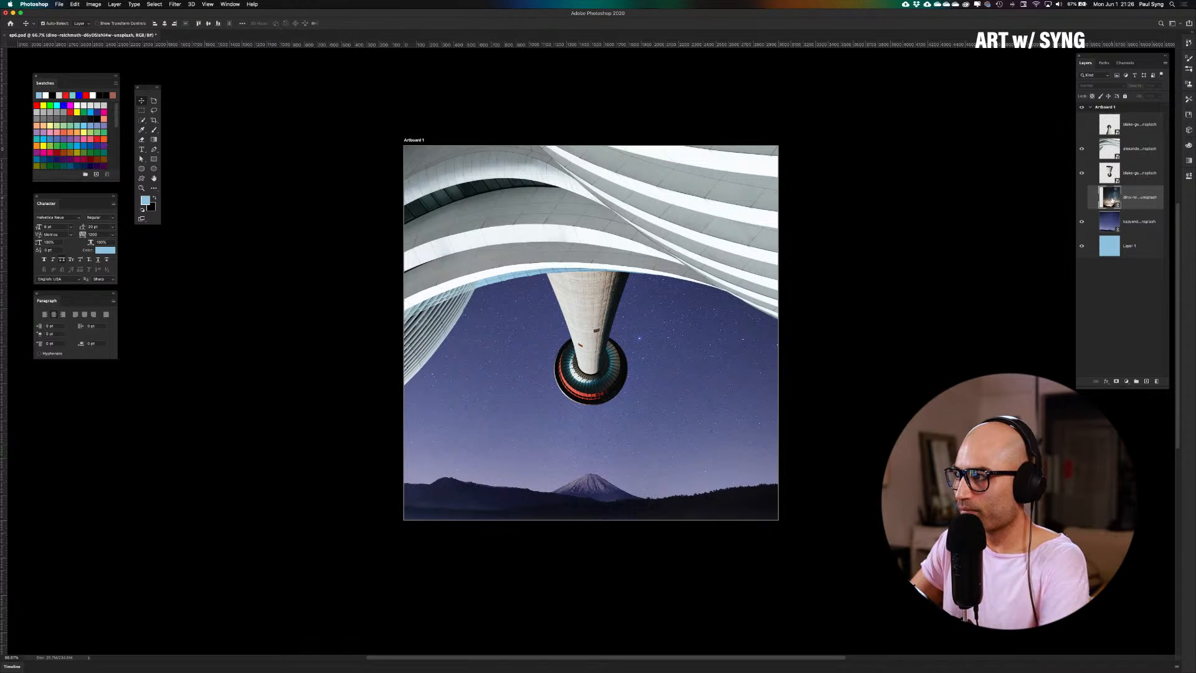
Delete the hidden Milky Way photo's layer and leave no layer selected
click(902, 282)
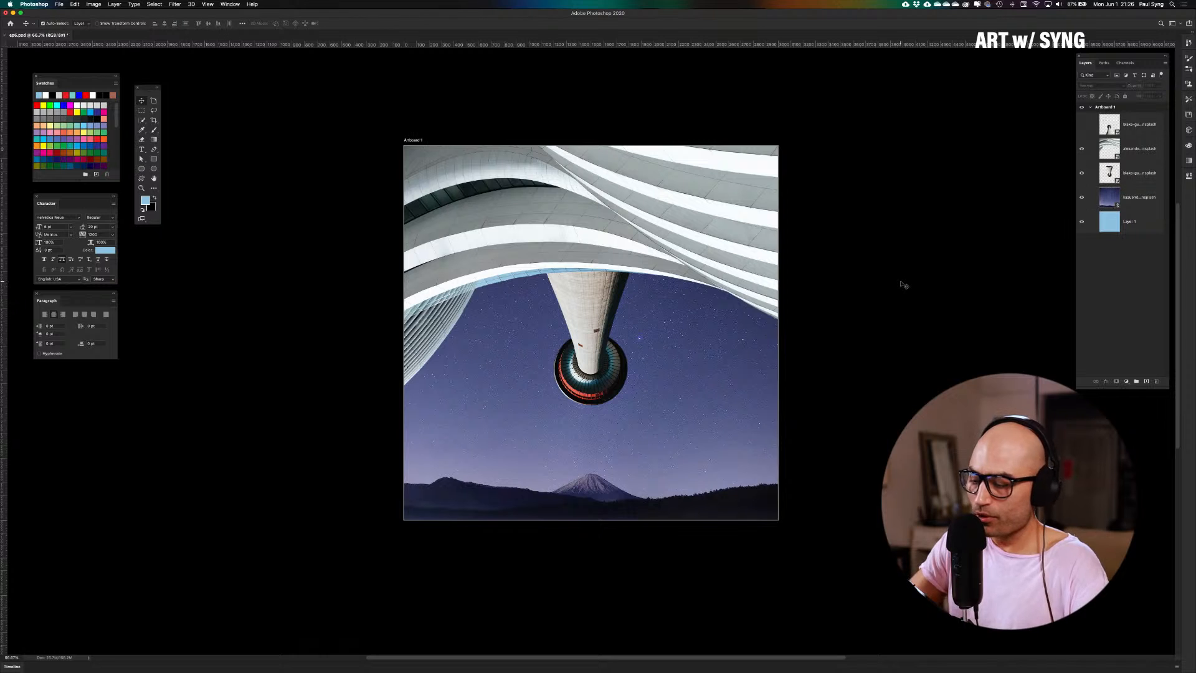
Browse the photos in the Resources folder and place the blue rocket launch photo into the collage
key(super+o)
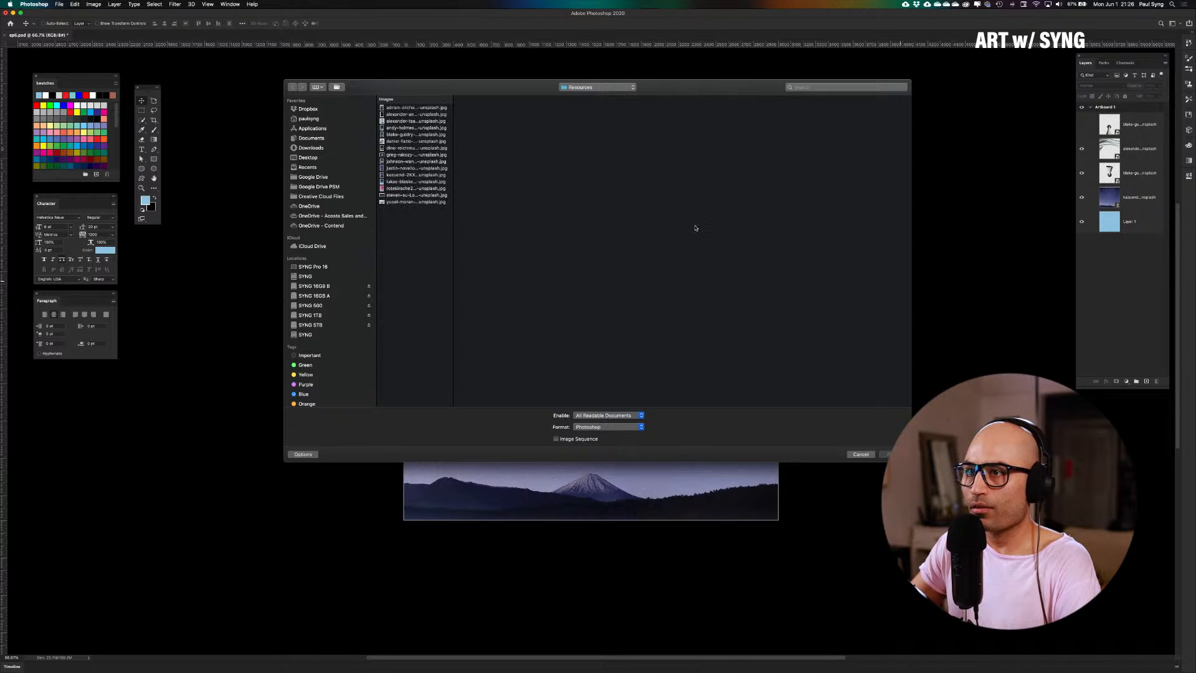
click(412, 195)
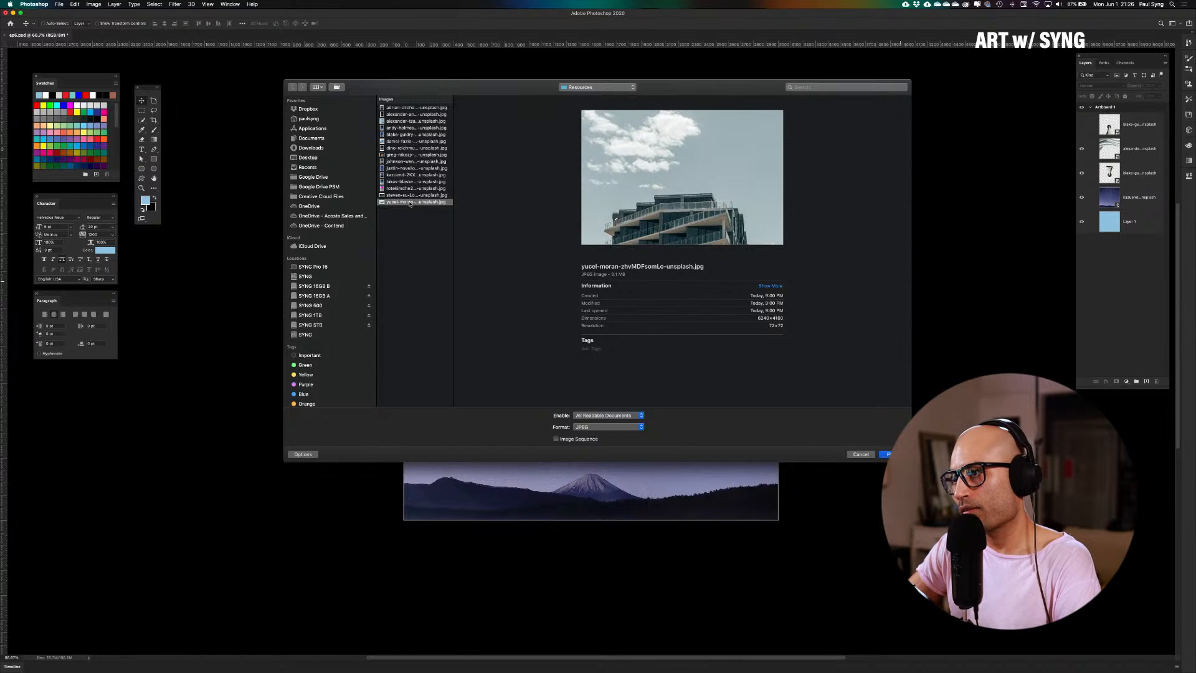
key(Up)
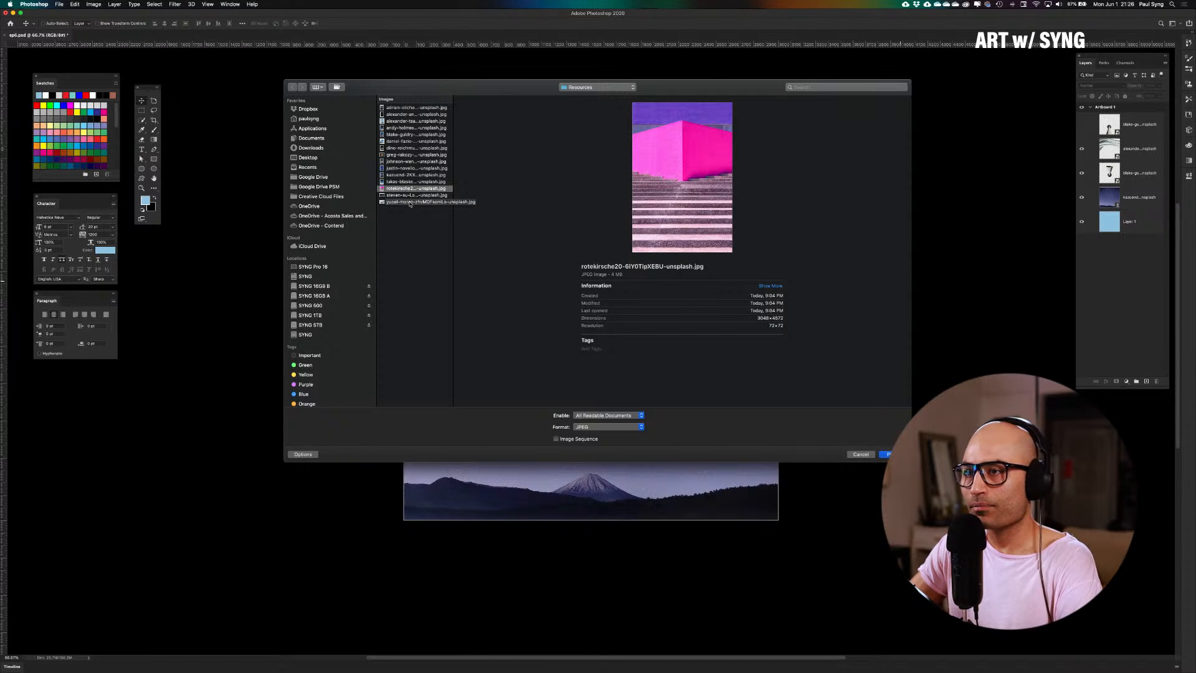
key(Up)
key(Up)
key(Up)
key(Up)
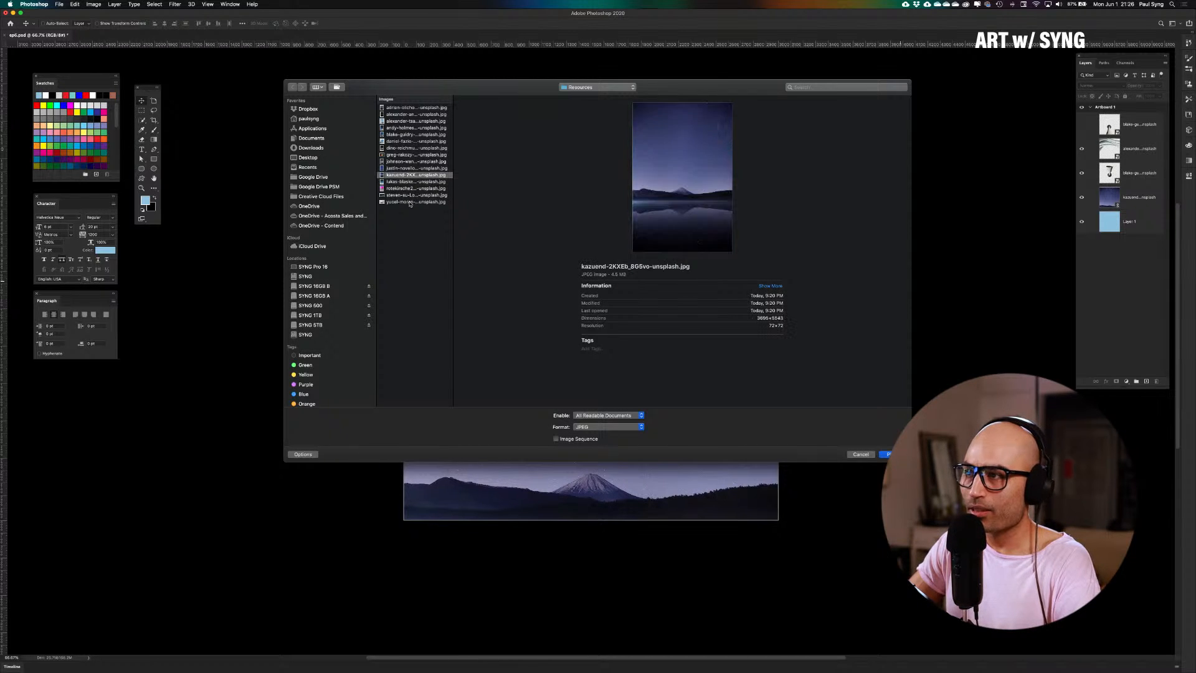
key(Down)
key(Down)
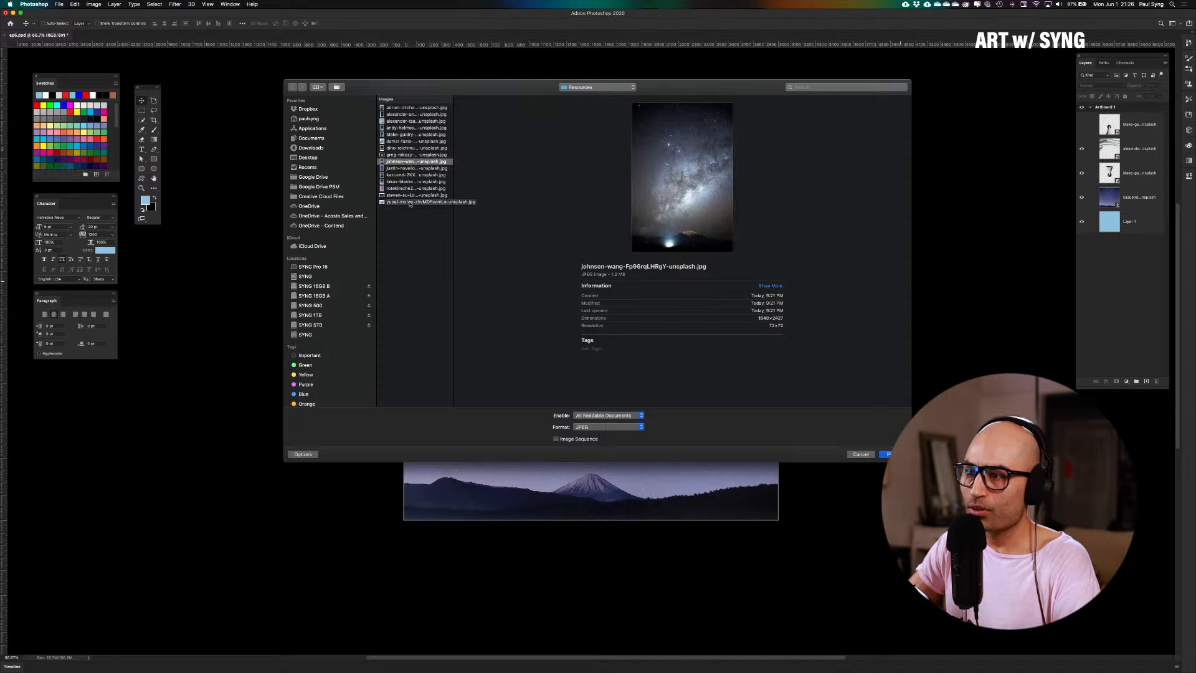
key(Up)
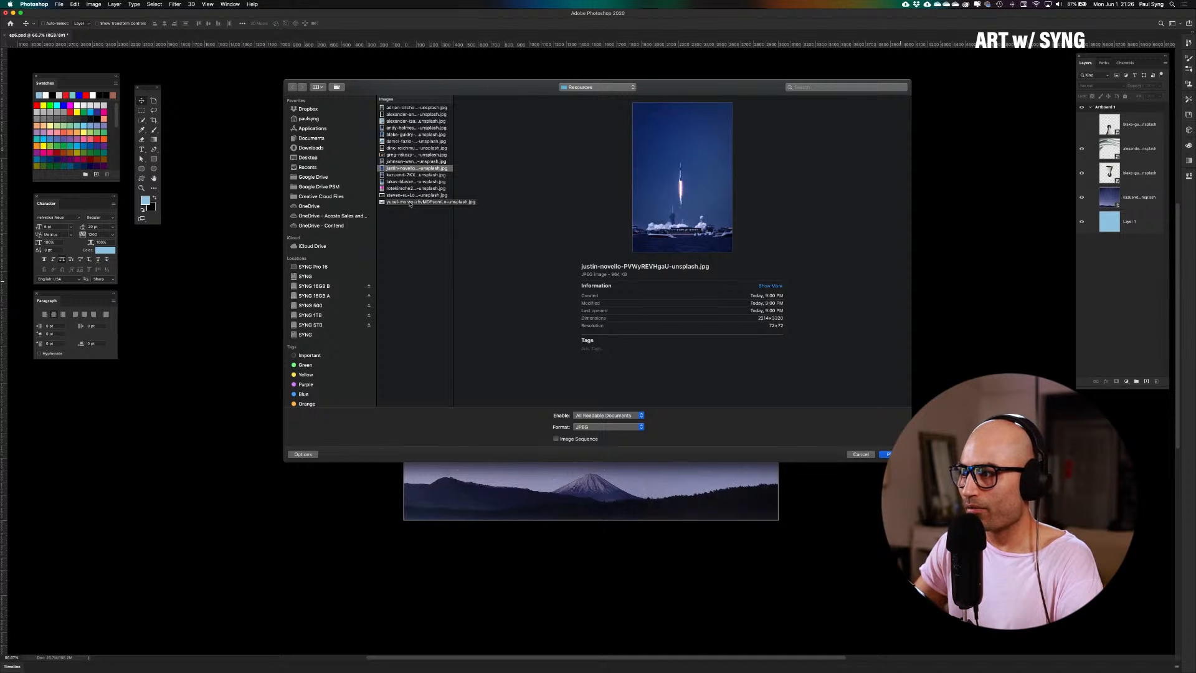
click(893, 454)
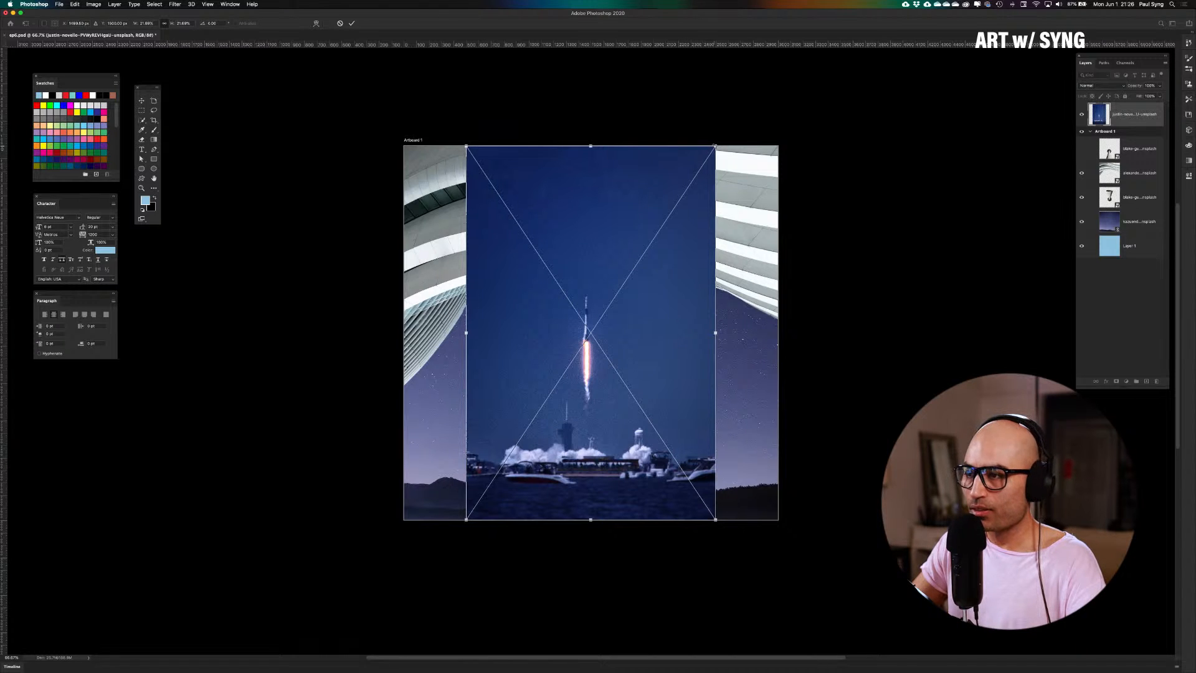
Try the rocket launch photo enlarged to the artboard's width and shifted vertically, and delete its layer
drag(716, 145, 838, 91)
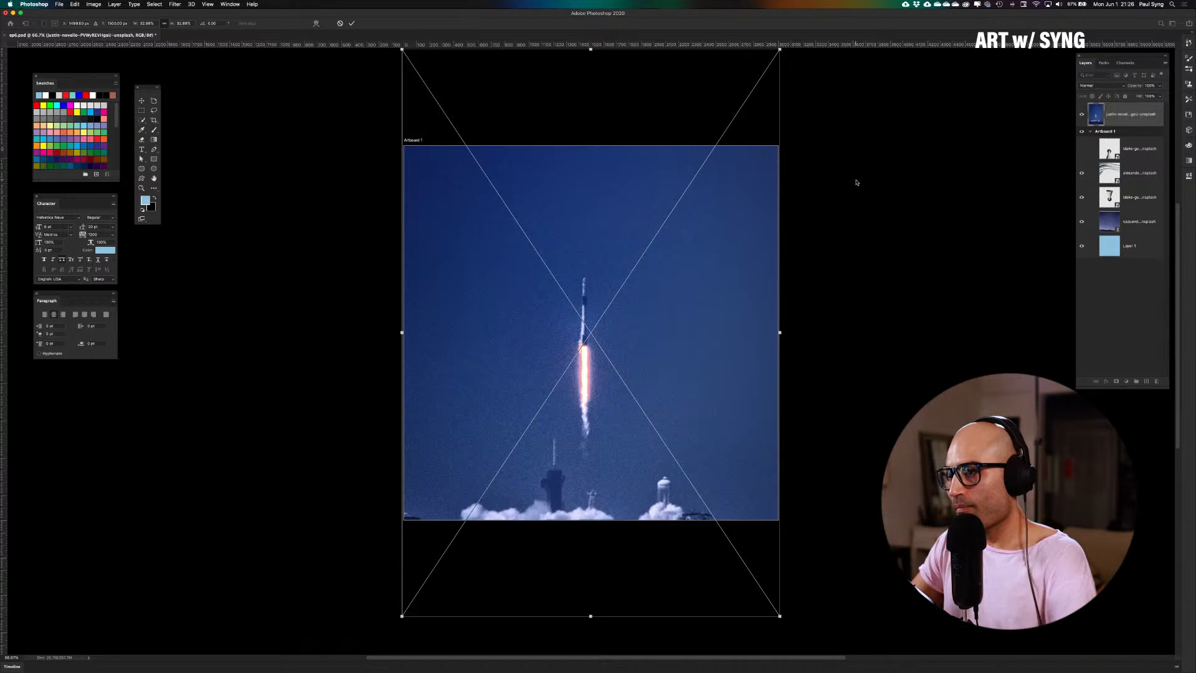
key(Return)
drag(671, 325, 672, 294)
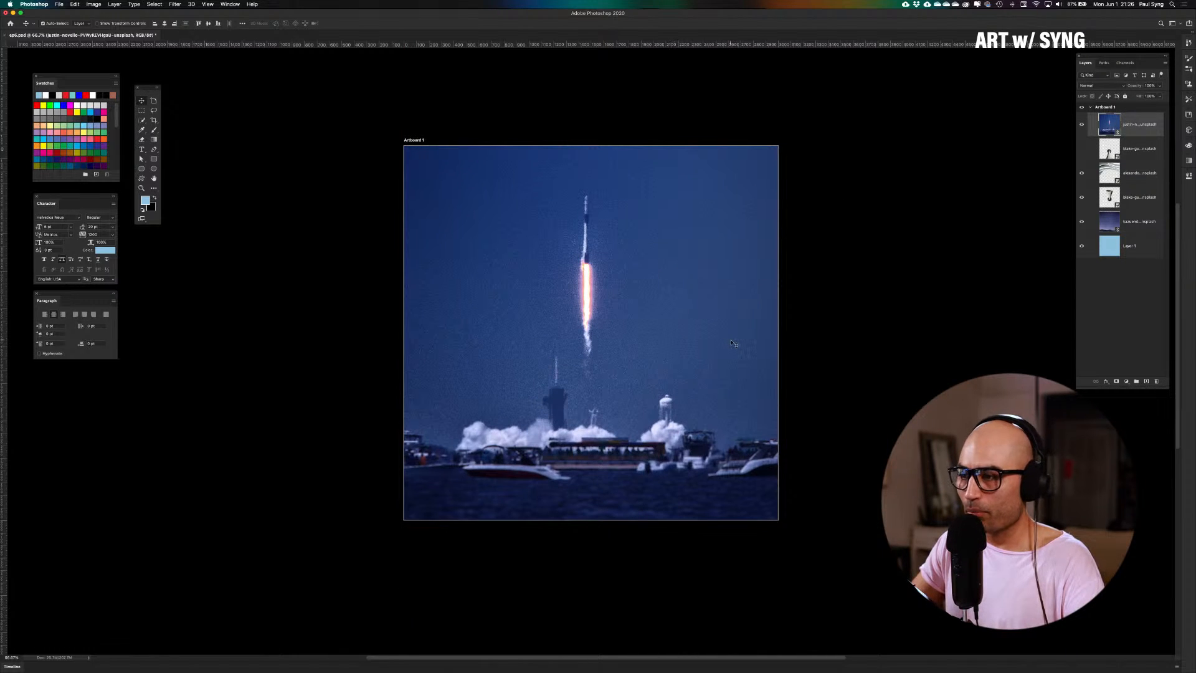
drag(712, 335, 714, 361)
key(Delete)
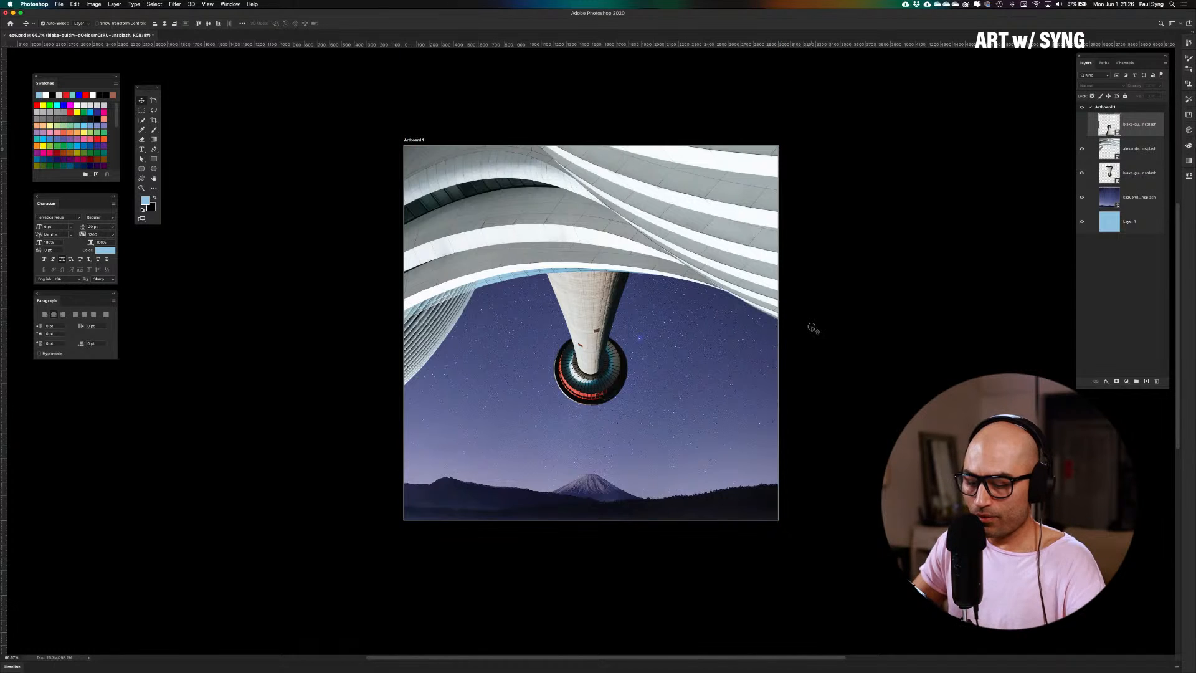
Place the pink nebula photo from the Resources folder and enlarge it to cover the whole artboard
click(812, 329)
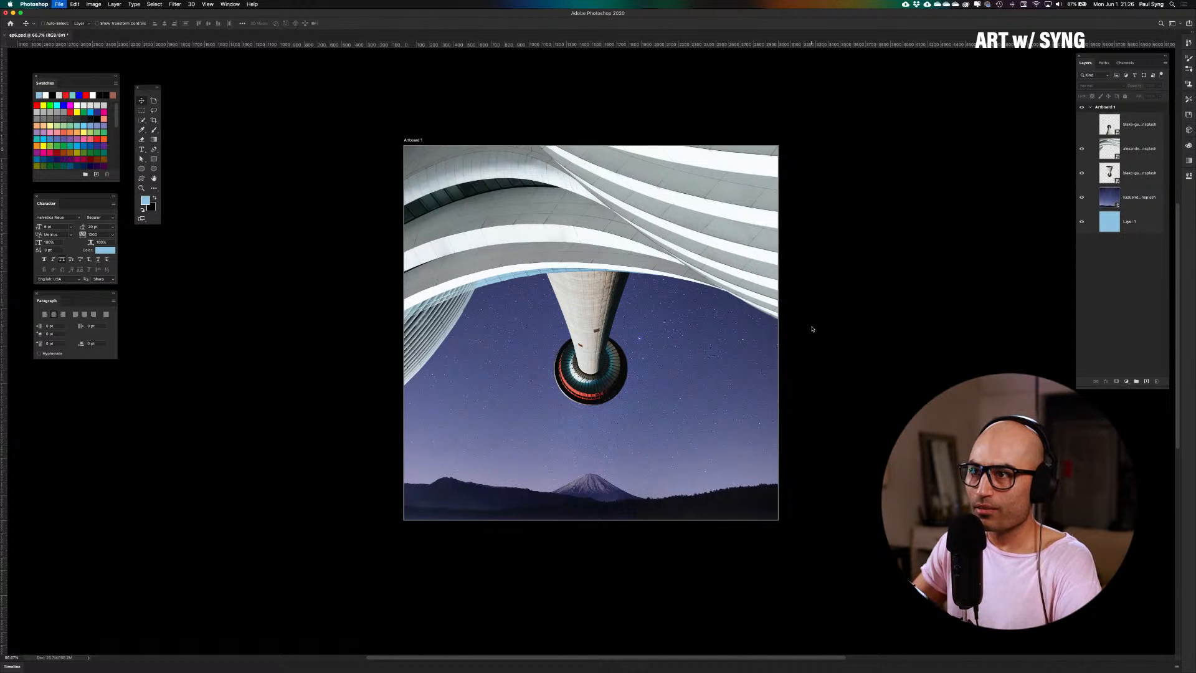
key(super+o)
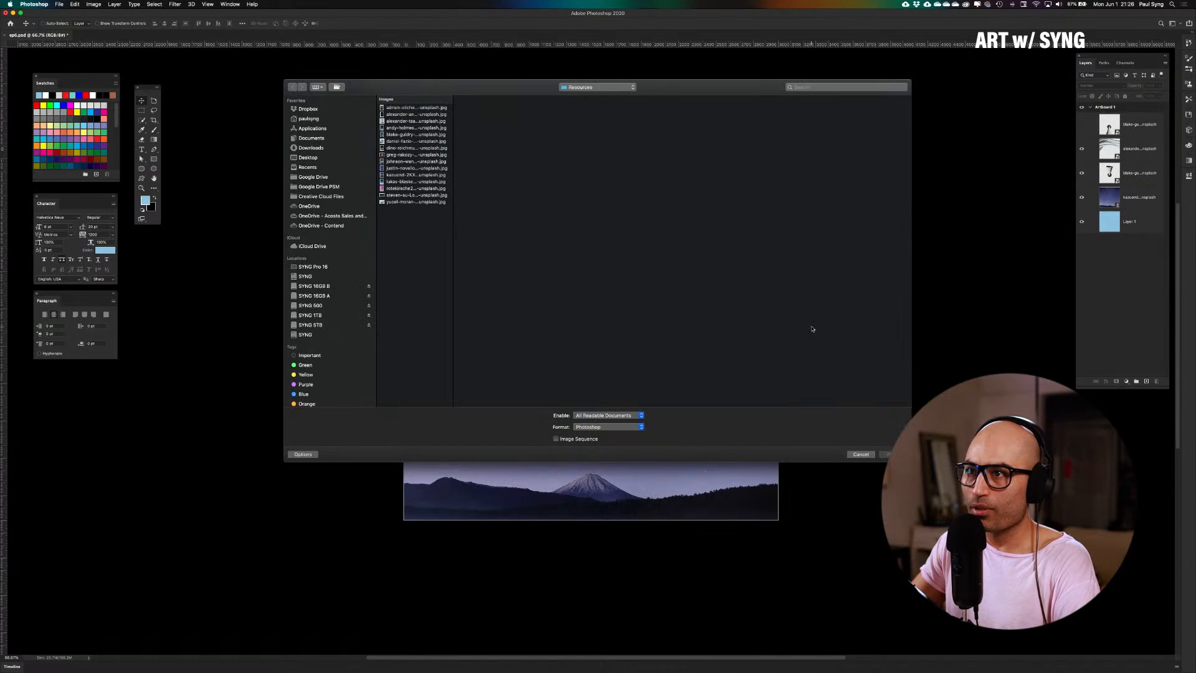
click(399, 107)
key(Down)
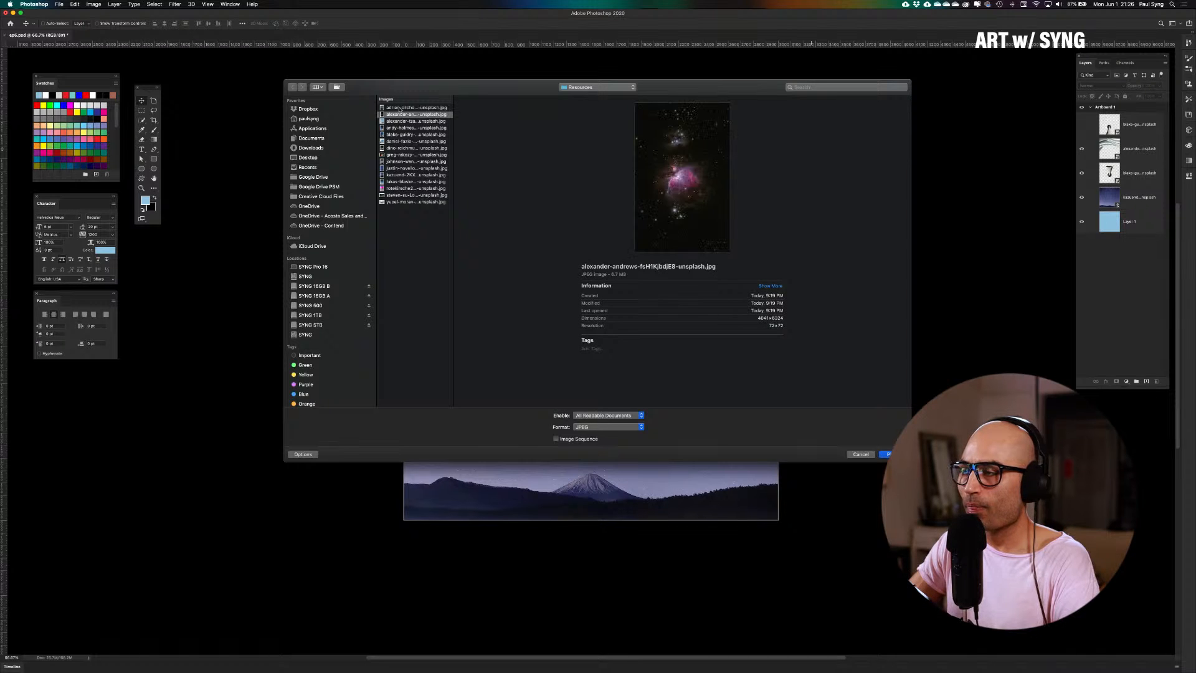
key(Down)
key(Up)
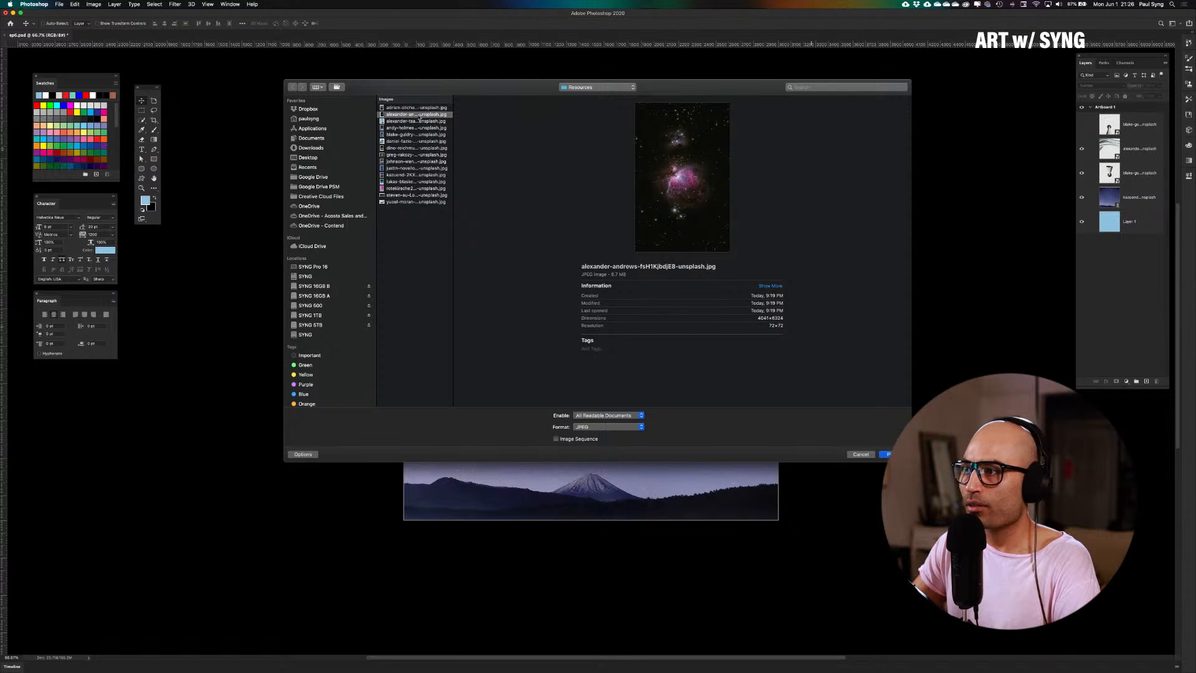
key(Escape)
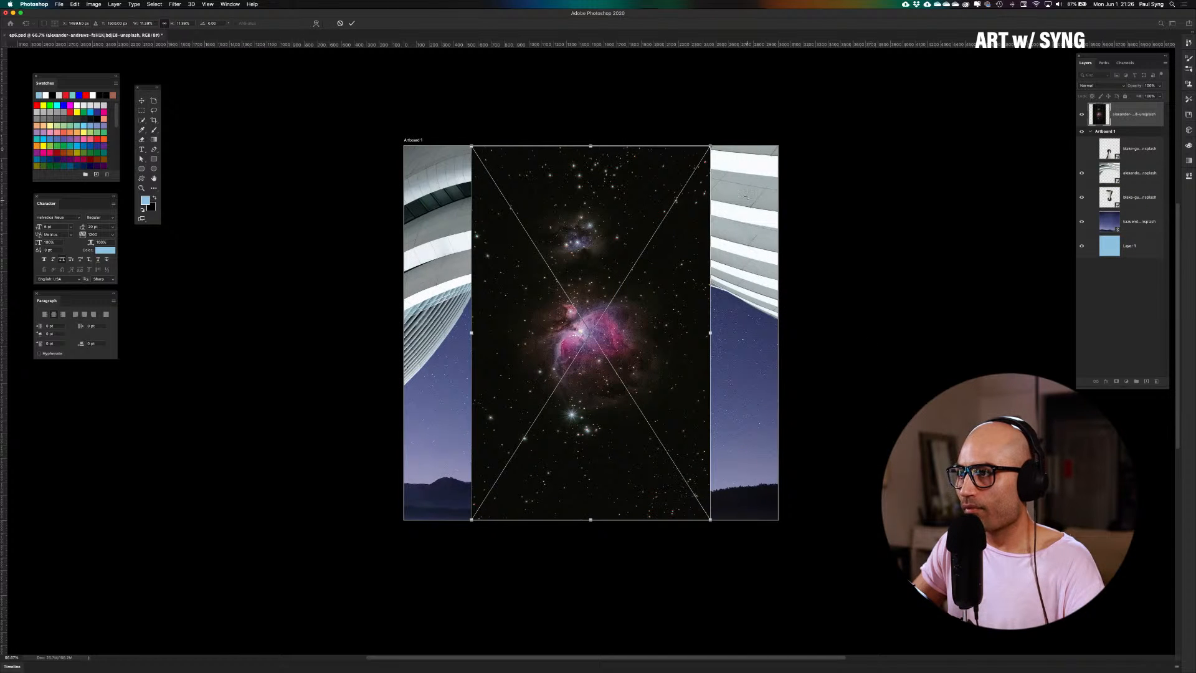
scroll(709, 220, down, 1)
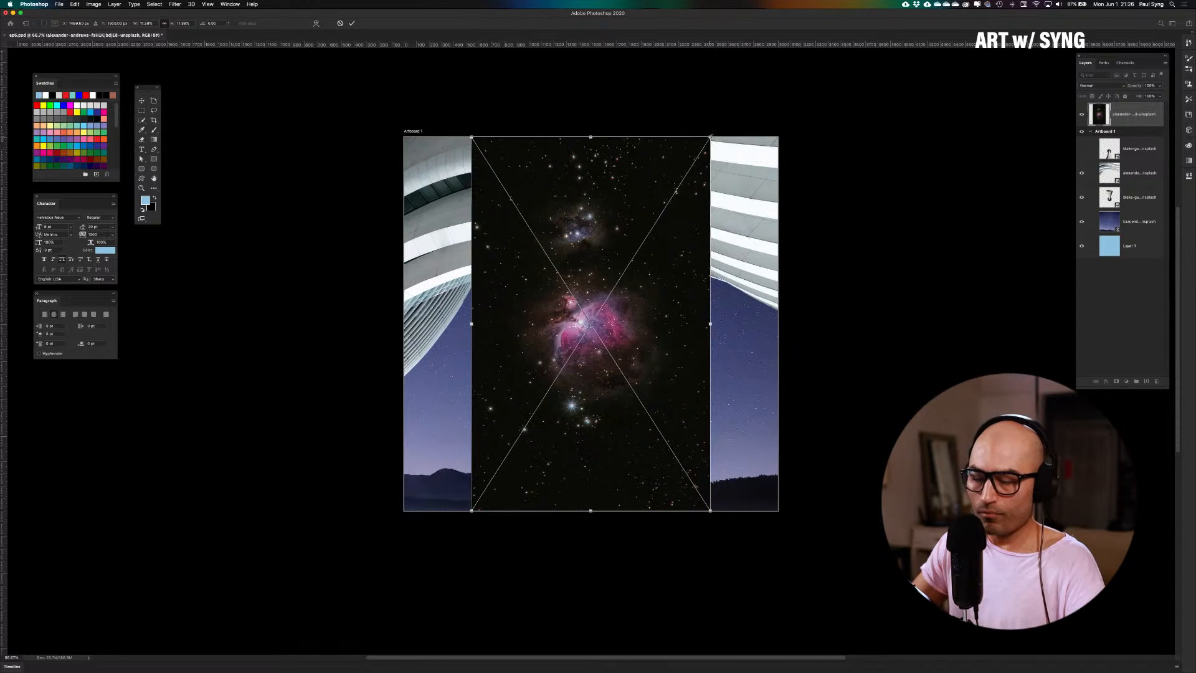
drag(711, 136, 875, 84)
key(Return)
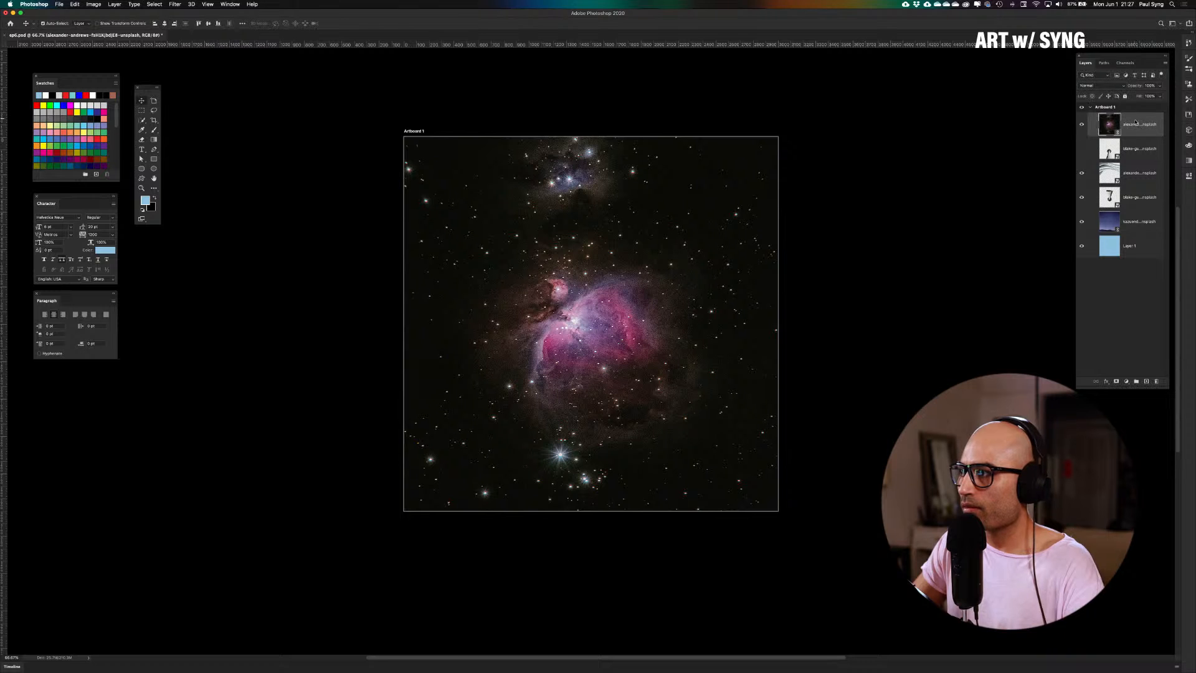
Move the nebula layer directly below the upside-down tower layer and lower the photo so the pink glow surrounds the tower's head
drag(1137, 123, 1132, 204)
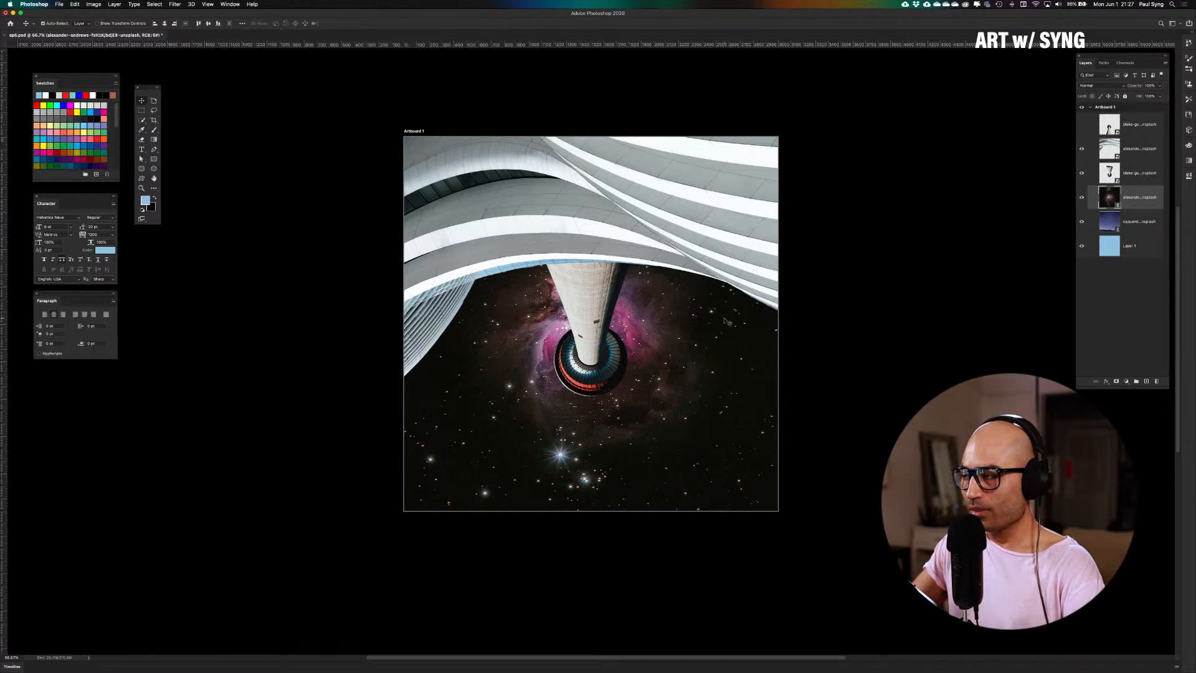
drag(716, 335, 716, 357)
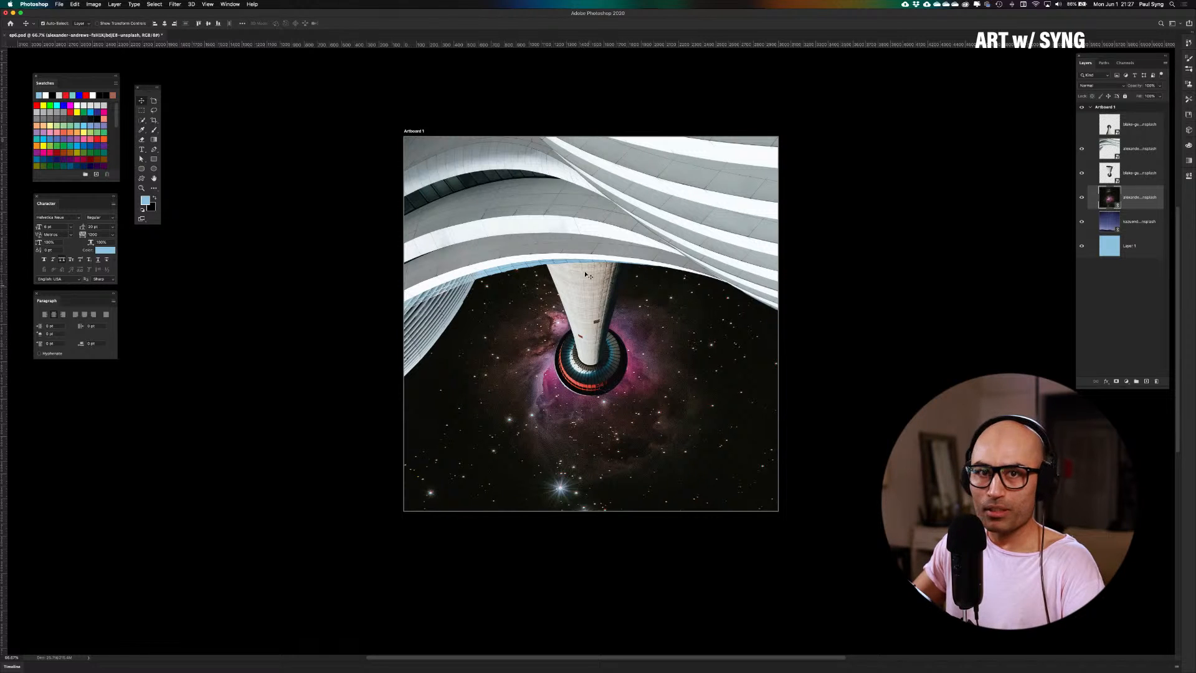
Preview the photos in the Resources folder for another background candidate and close the file browser without placing one
click(799, 413)
key(super+o)
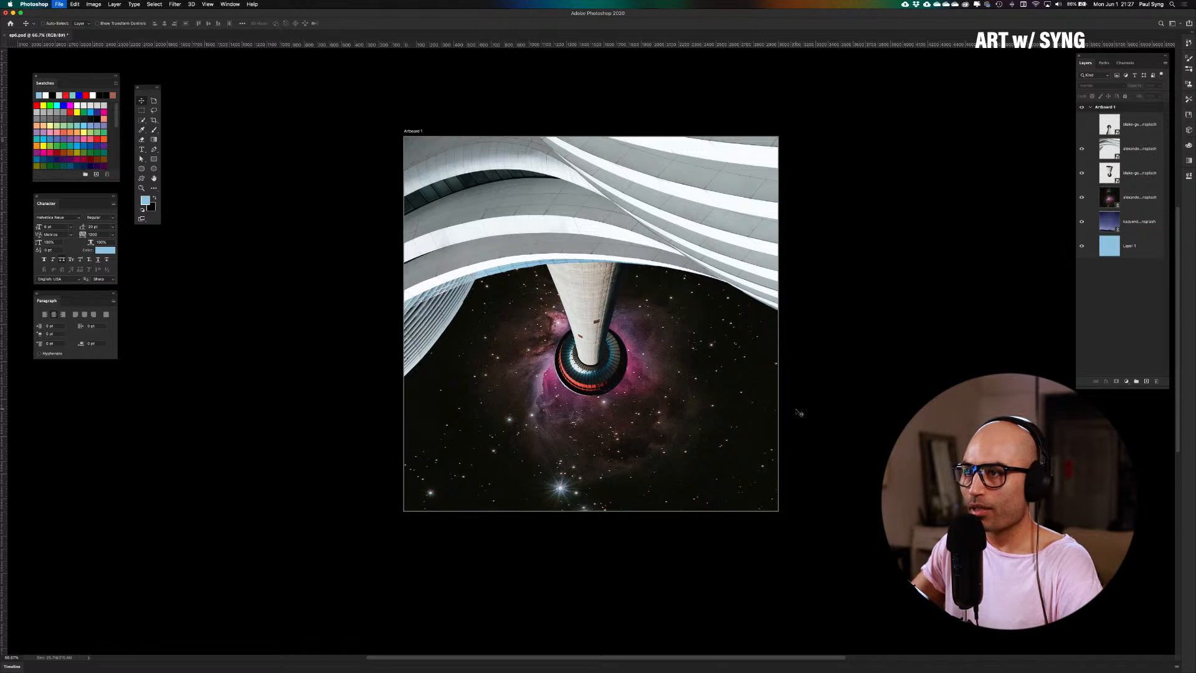
click(432, 202)
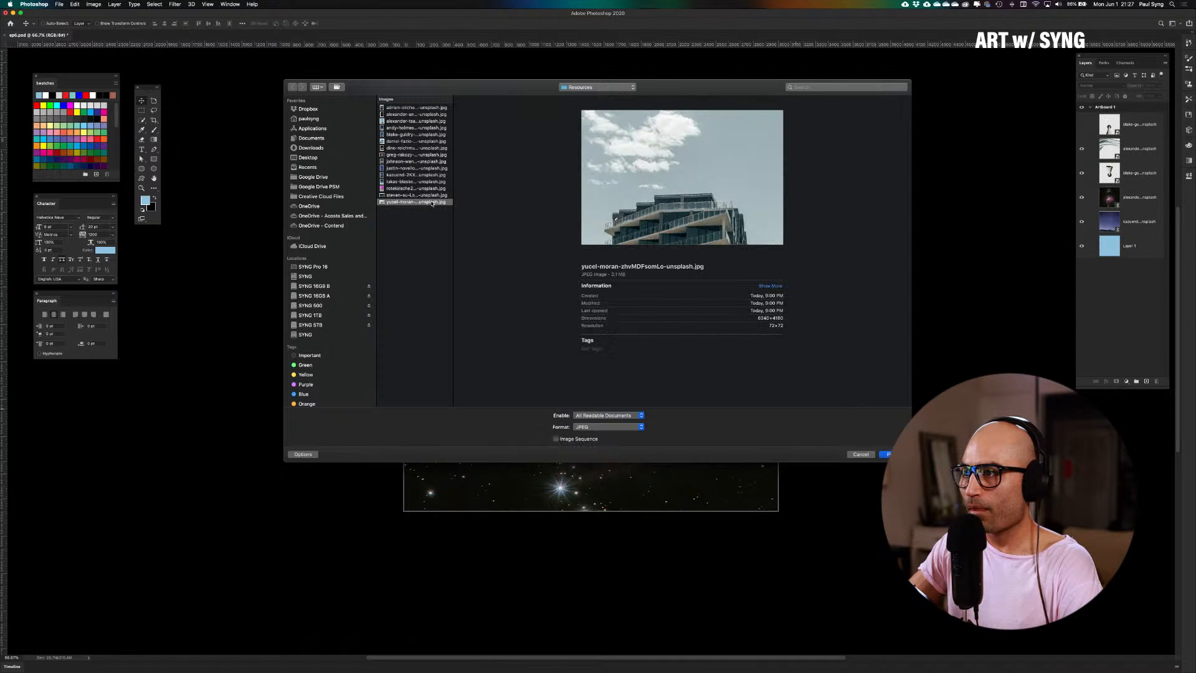
key(Up)
key(Up)
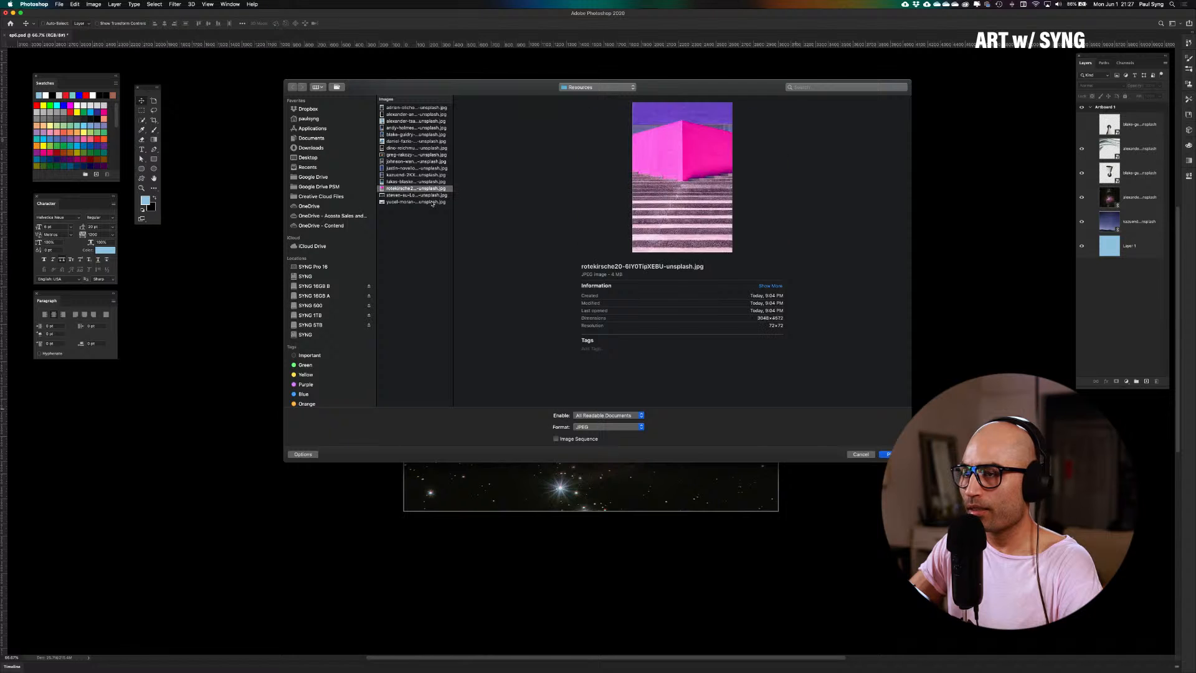
key(Down)
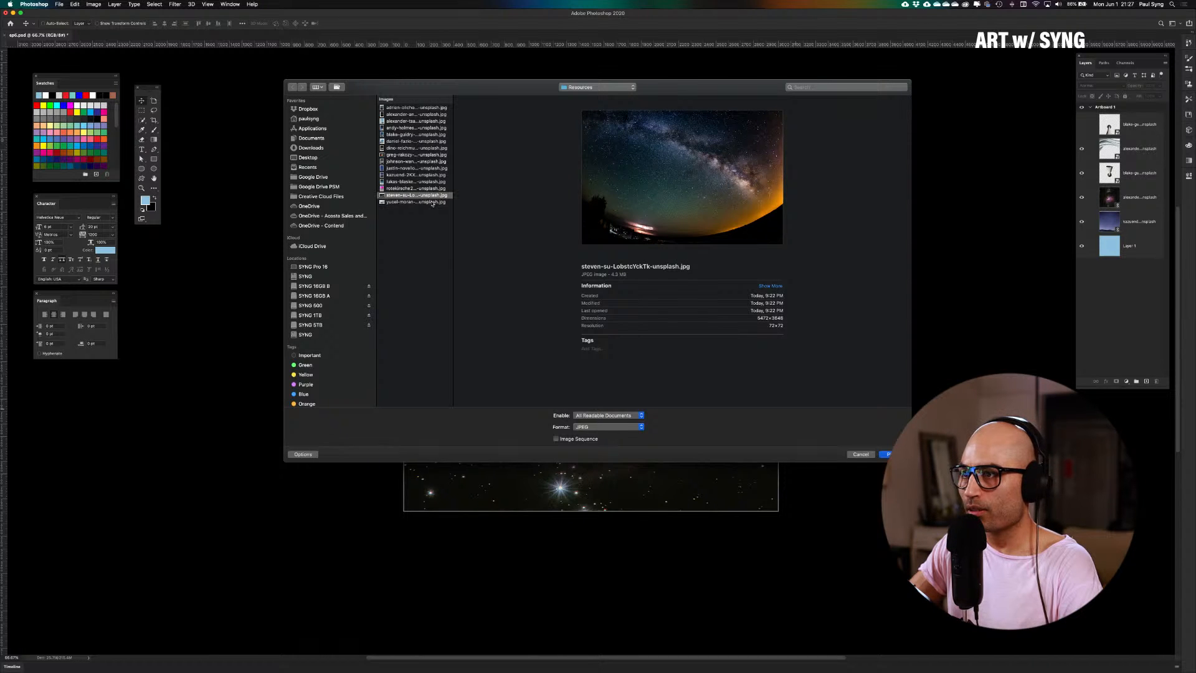
key(Return)
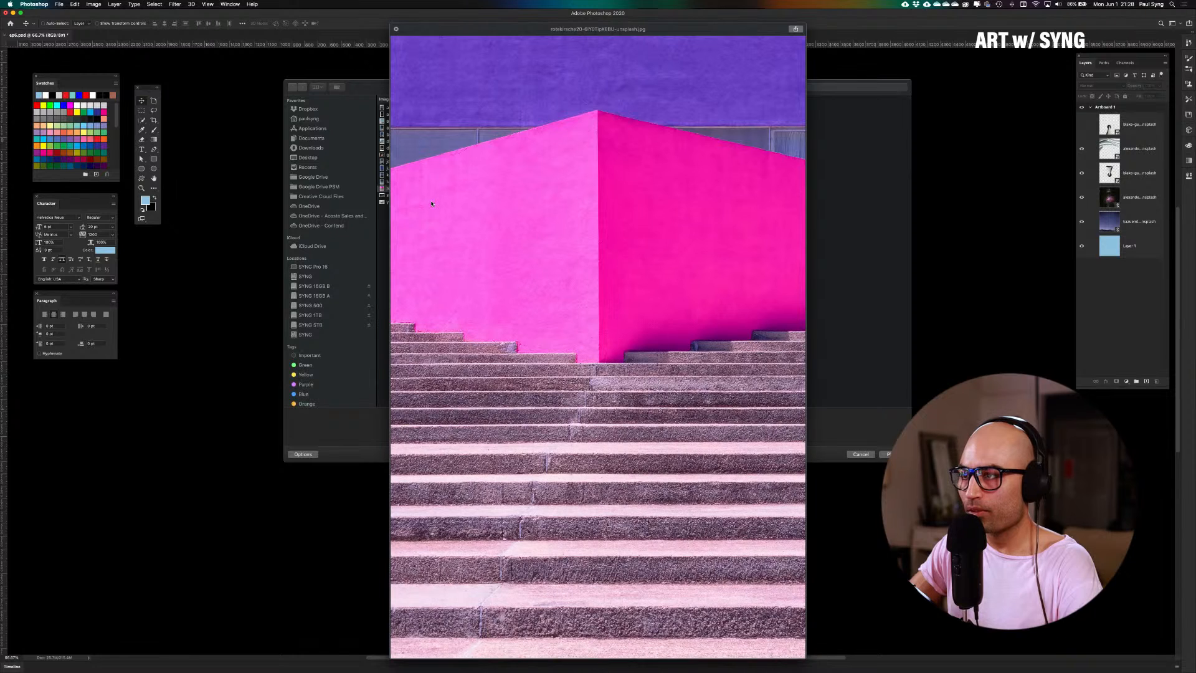
key(Up)
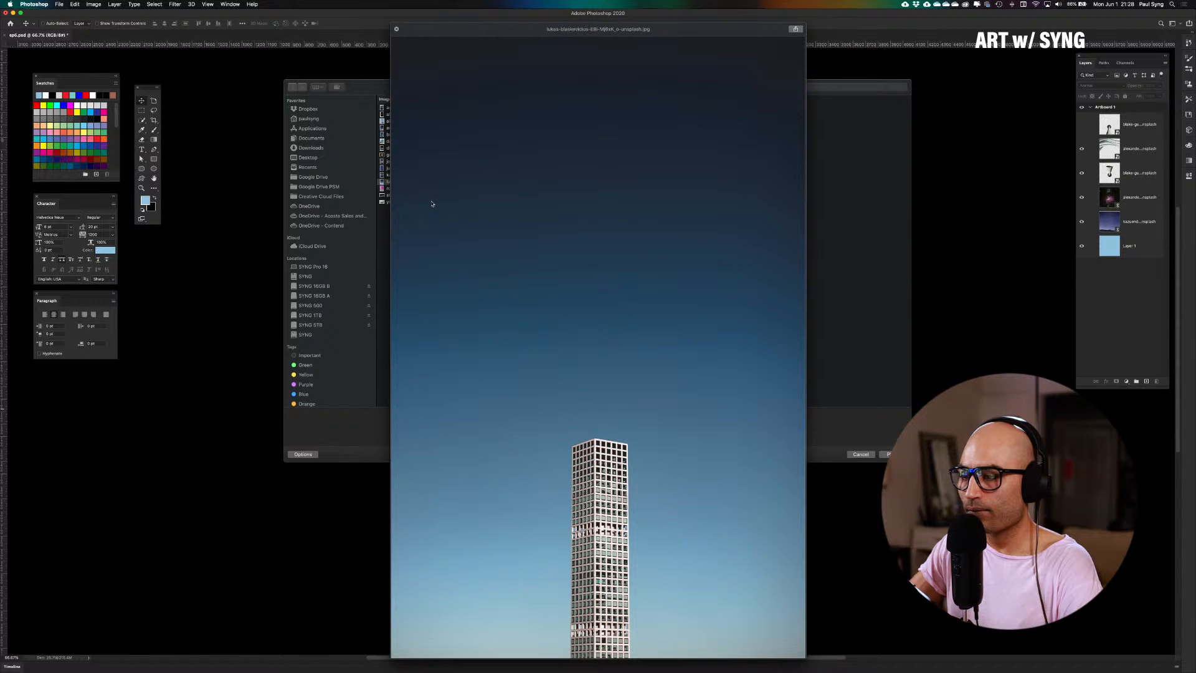
key(Up)
key(Up)
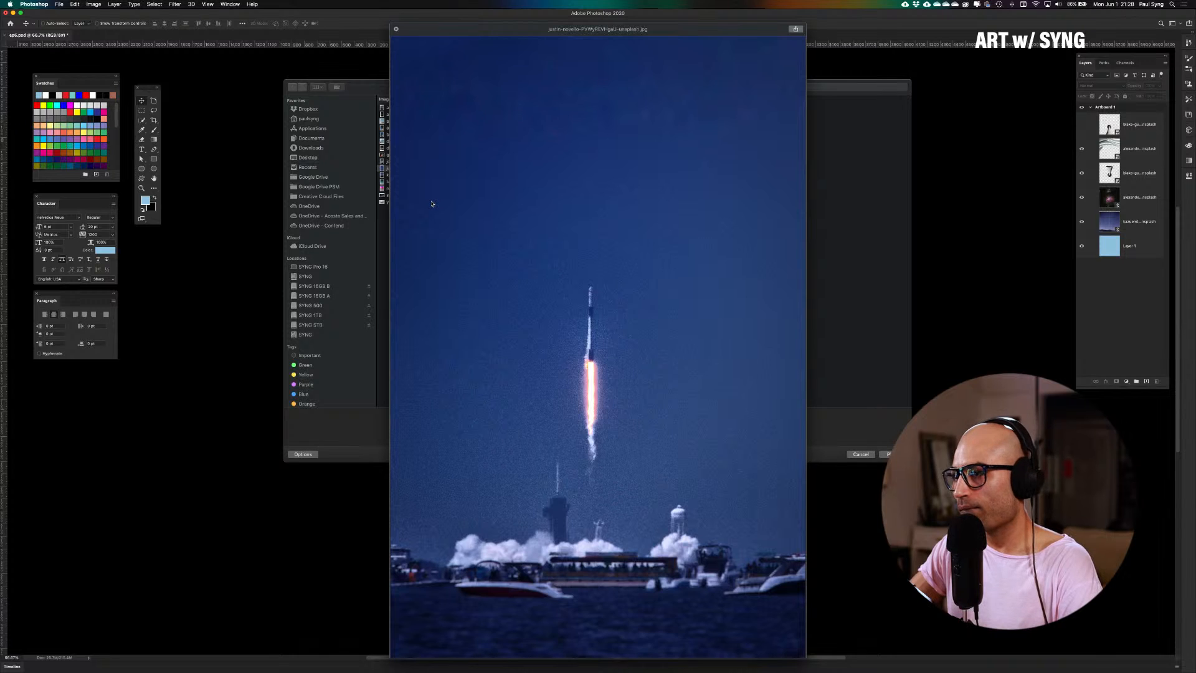
key(Down)
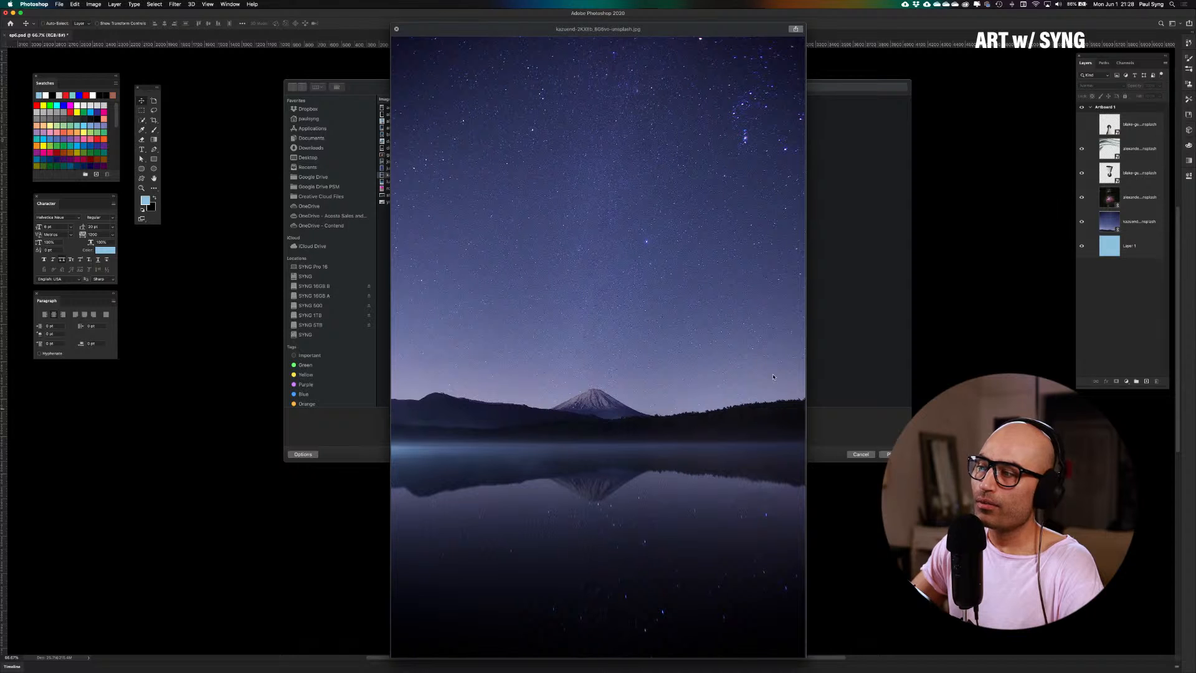
click(866, 453)
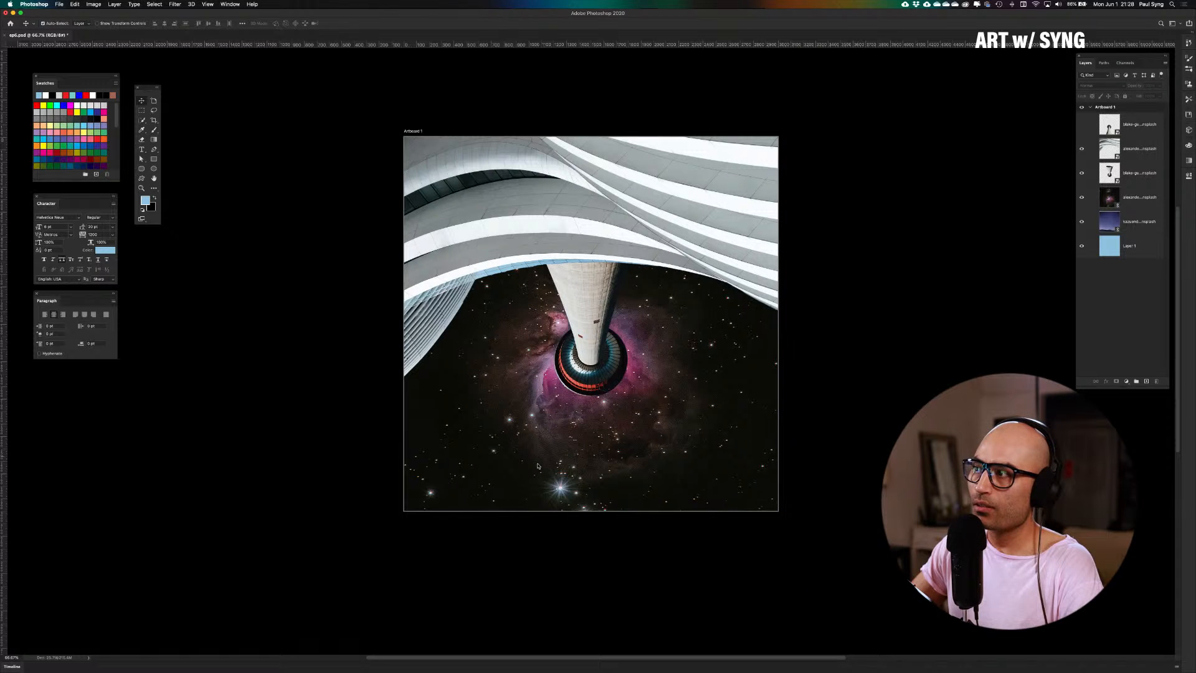
Toggle the nebula layer's visibility to compare it with the purple mountain night sky, and leave the nebula hidden
click(1092, 201)
click(1082, 197)
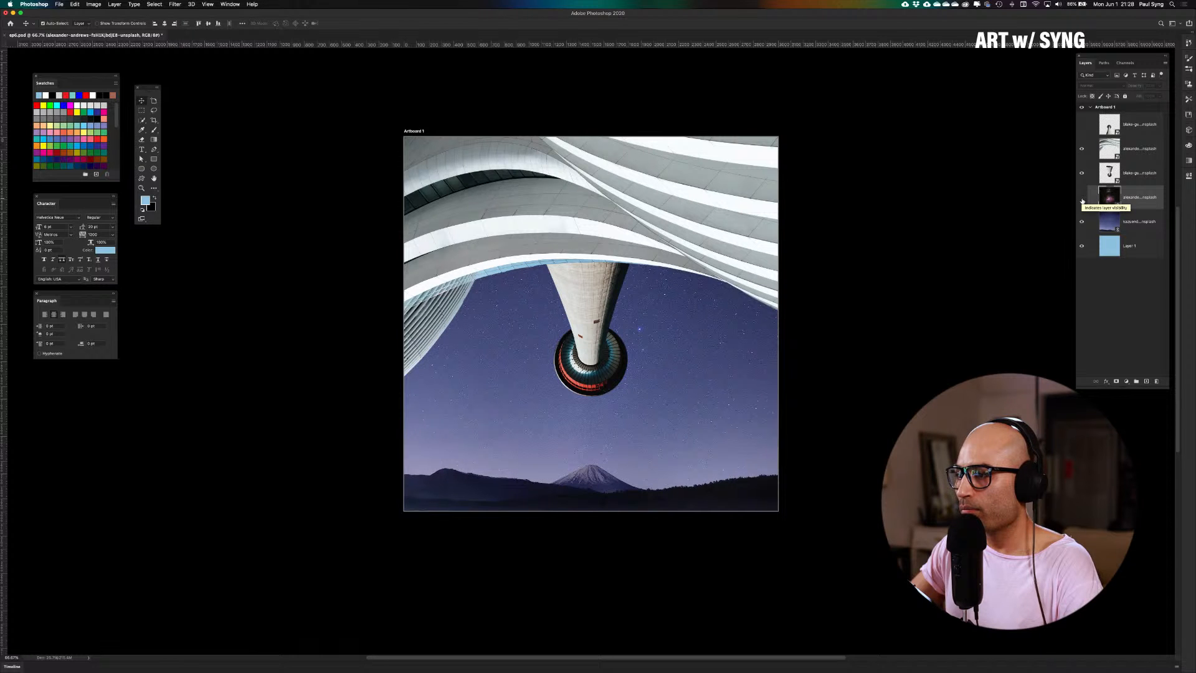
click(1081, 198)
click(1082, 198)
click(1081, 199)
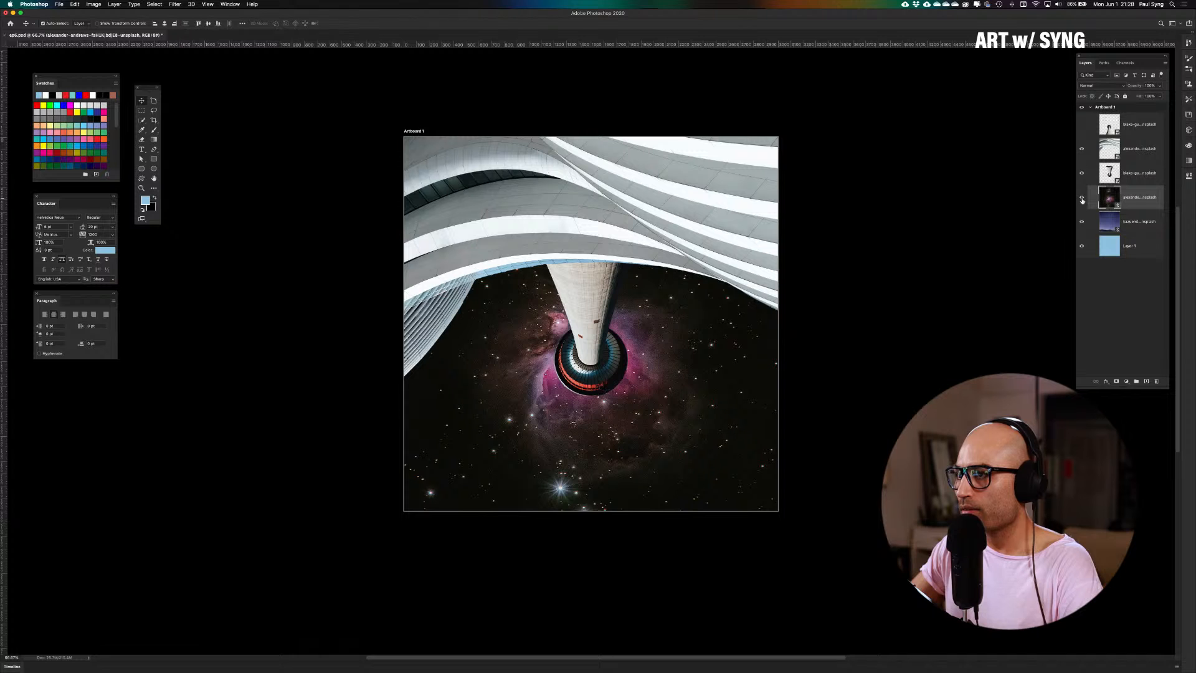
click(1082, 199)
click(1082, 199)
click(1081, 199)
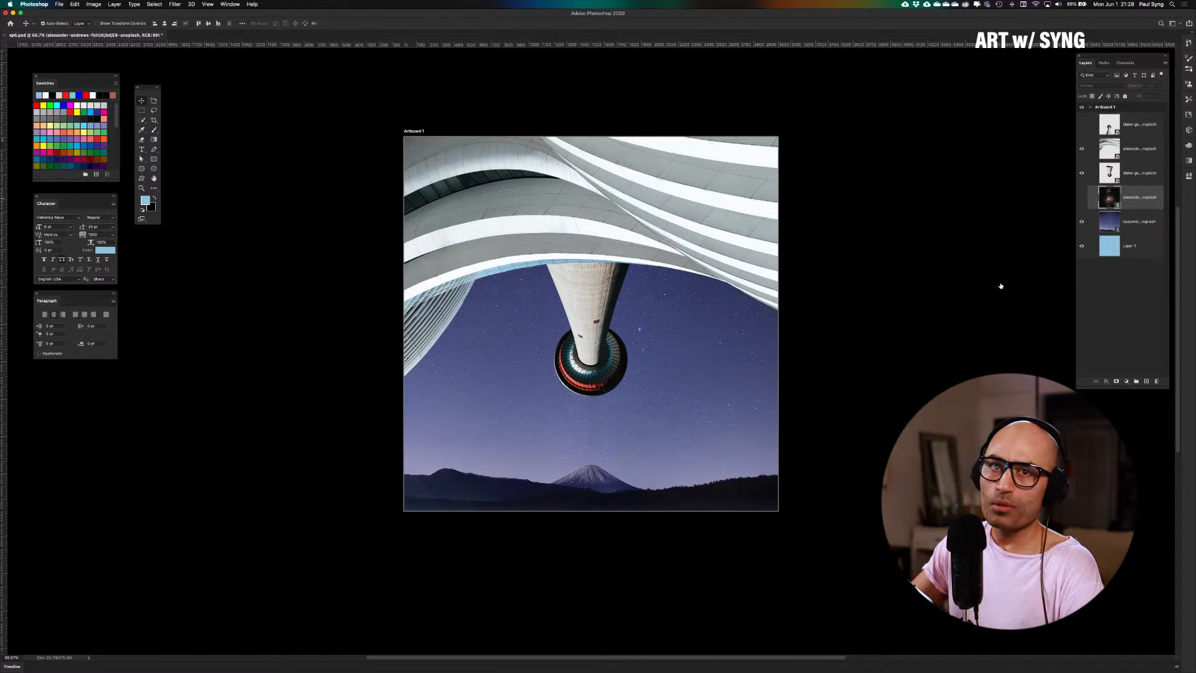
Show the collage at 100% and select the purple mountain night-sky photo's layer
scroll(609, 484, right, 1)
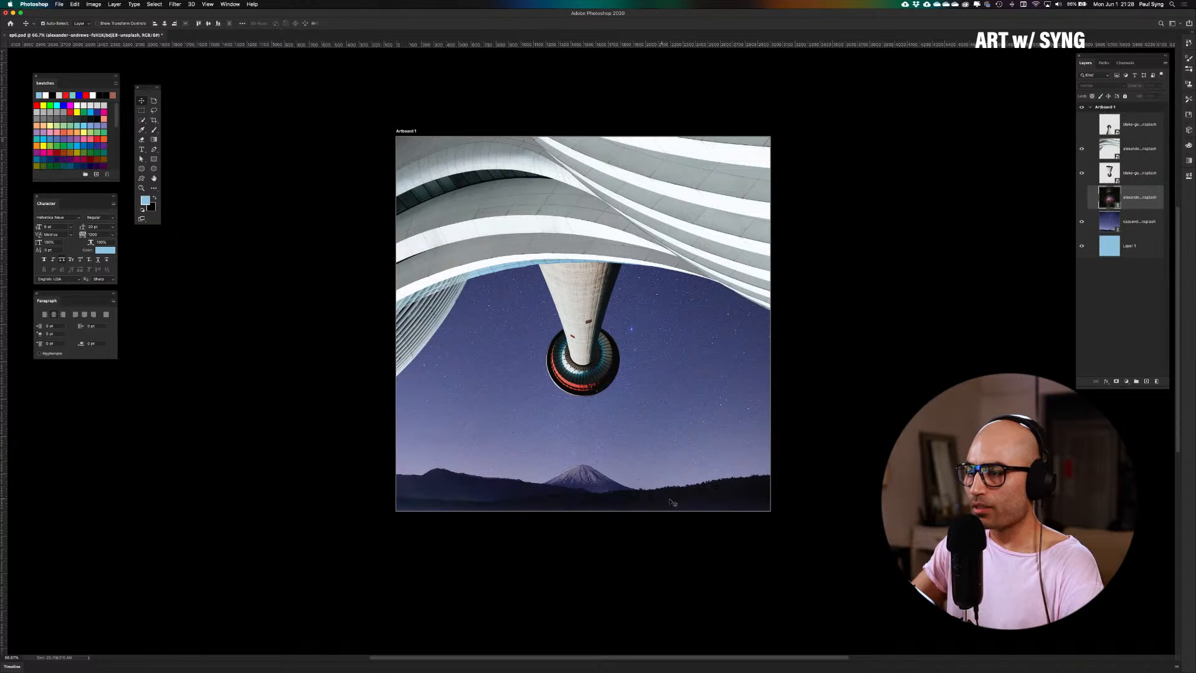
key(super+1)
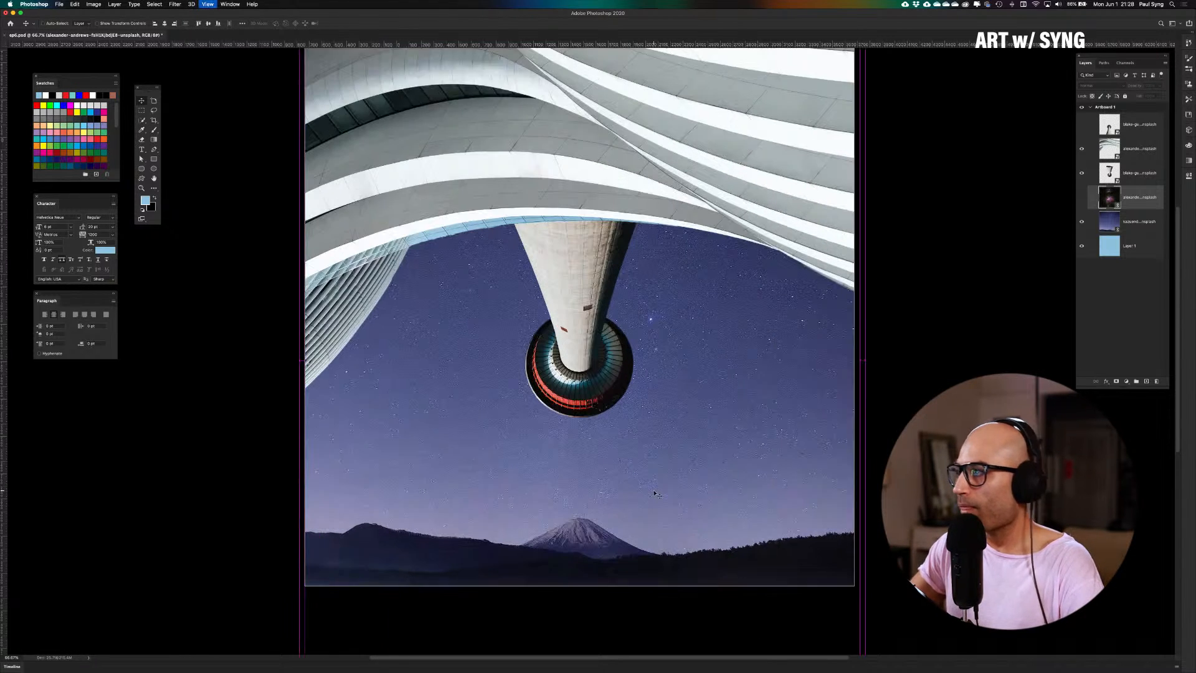
click(1107, 225)
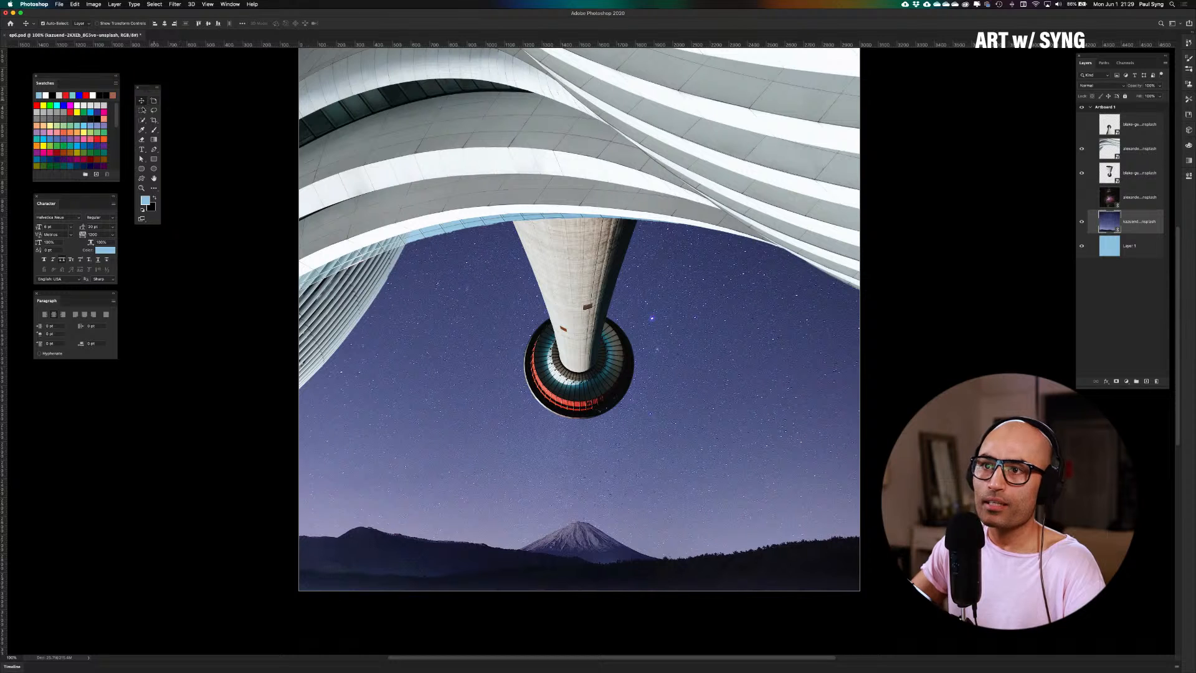
Select the night sky above the mountains with the tower and building layers hidden, and mask the photo so only the mountain range stays
click(142, 120)
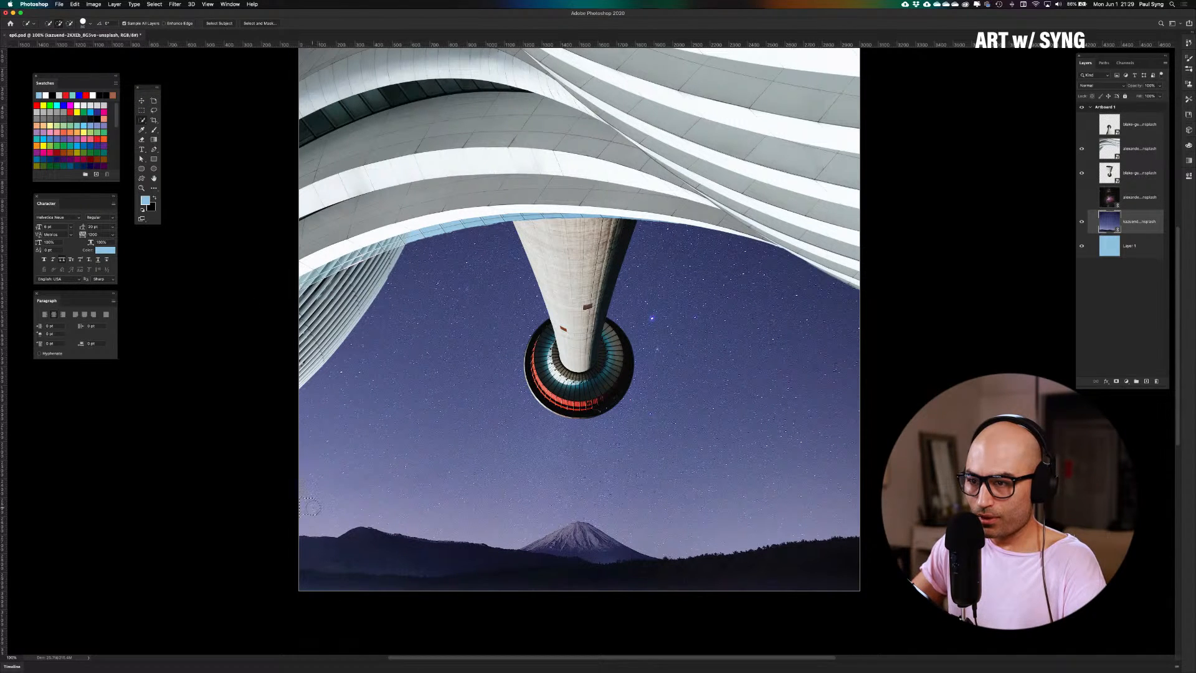
drag(491, 505, 572, 492)
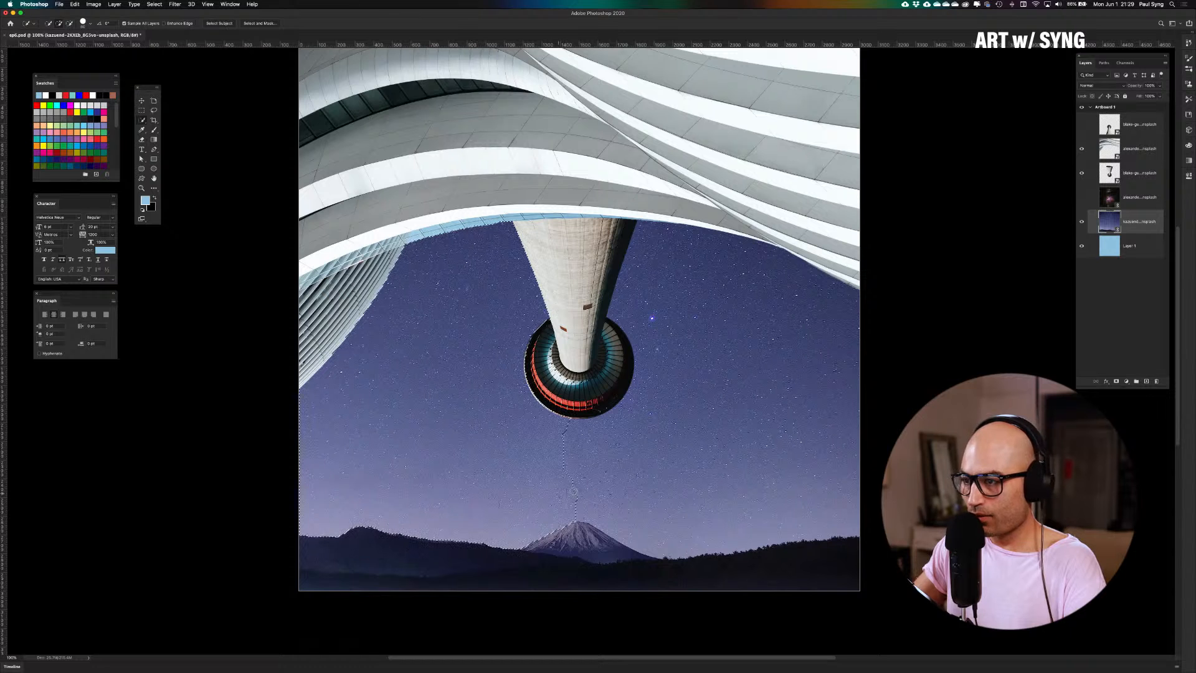
drag(647, 487, 757, 432)
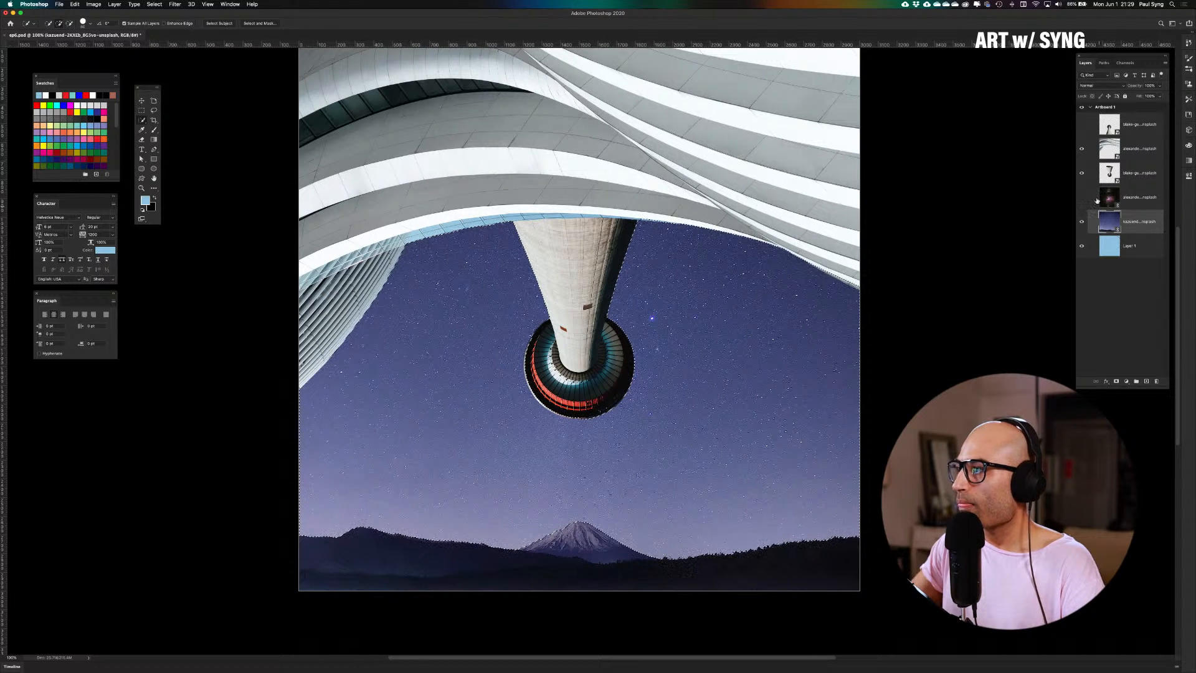
click(1081, 173)
click(1082, 149)
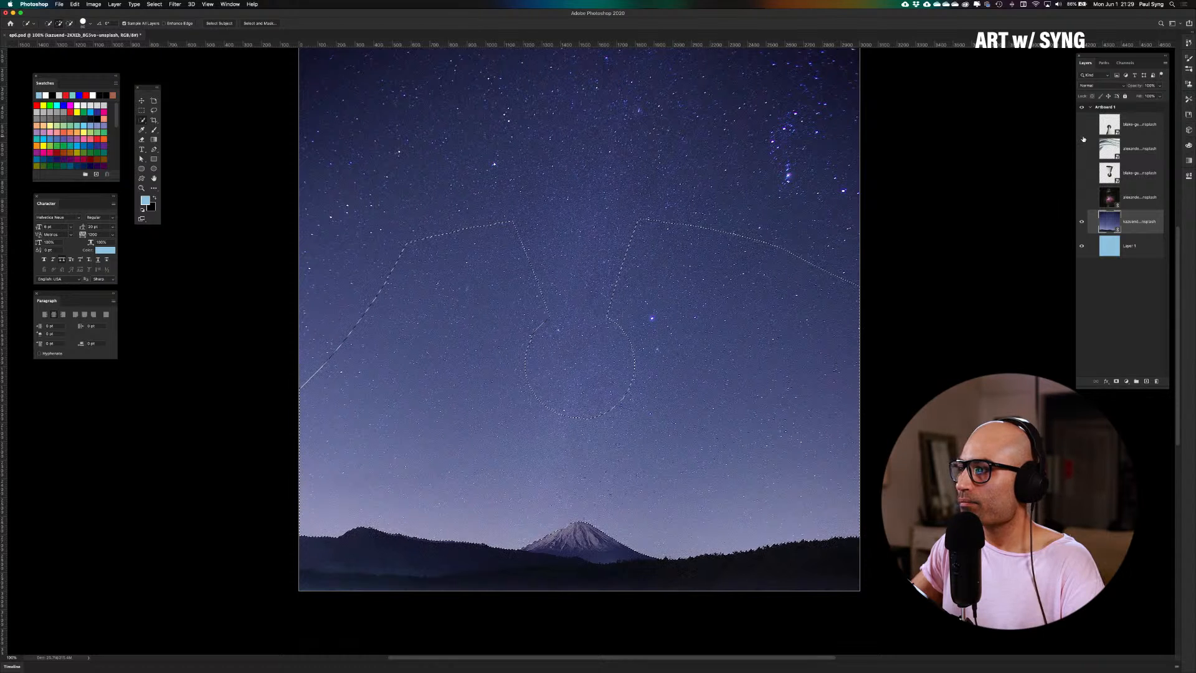
mouse_move(546, 322)
mouse_down()
mouse_move(560, 285)
mouse_move(562, 335)
mouse_move(640, 341)
mouse_move(546, 421)
mouse_move(495, 349)
mouse_move(384, 276)
mouse_move(365, 245)
mouse_move(331, 253)
mouse_move(329, 276)
mouse_move(398, 173)
mouse_move(638, 183)
mouse_move(865, 155)
mouse_move(430, 137)
mouse_move(317, 91)
mouse_move(337, 79)
mouse_move(787, 81)
mouse_move(846, 59)
mouse_up()
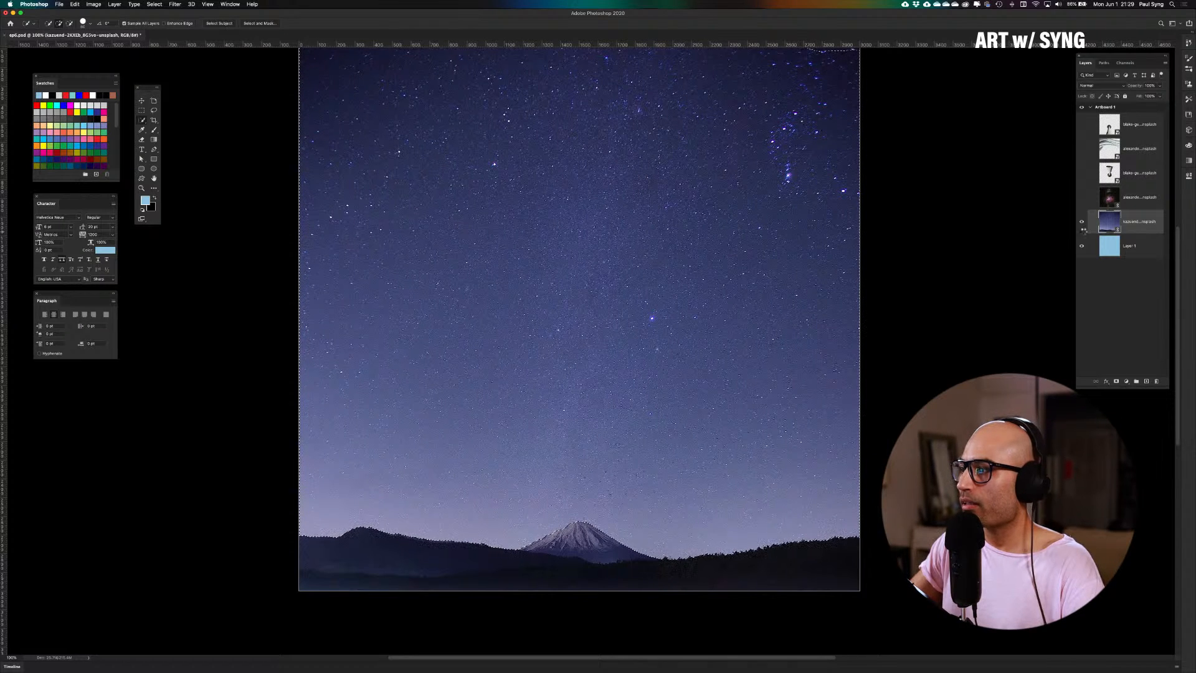
click(1116, 381)
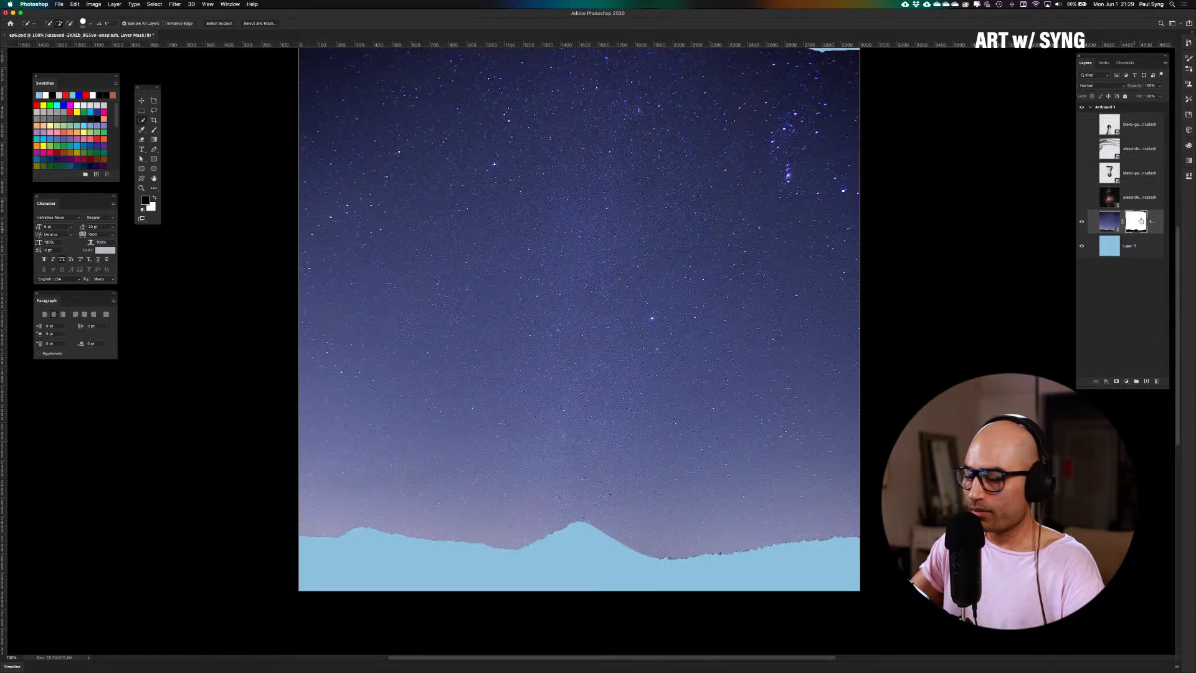
key(super+i)
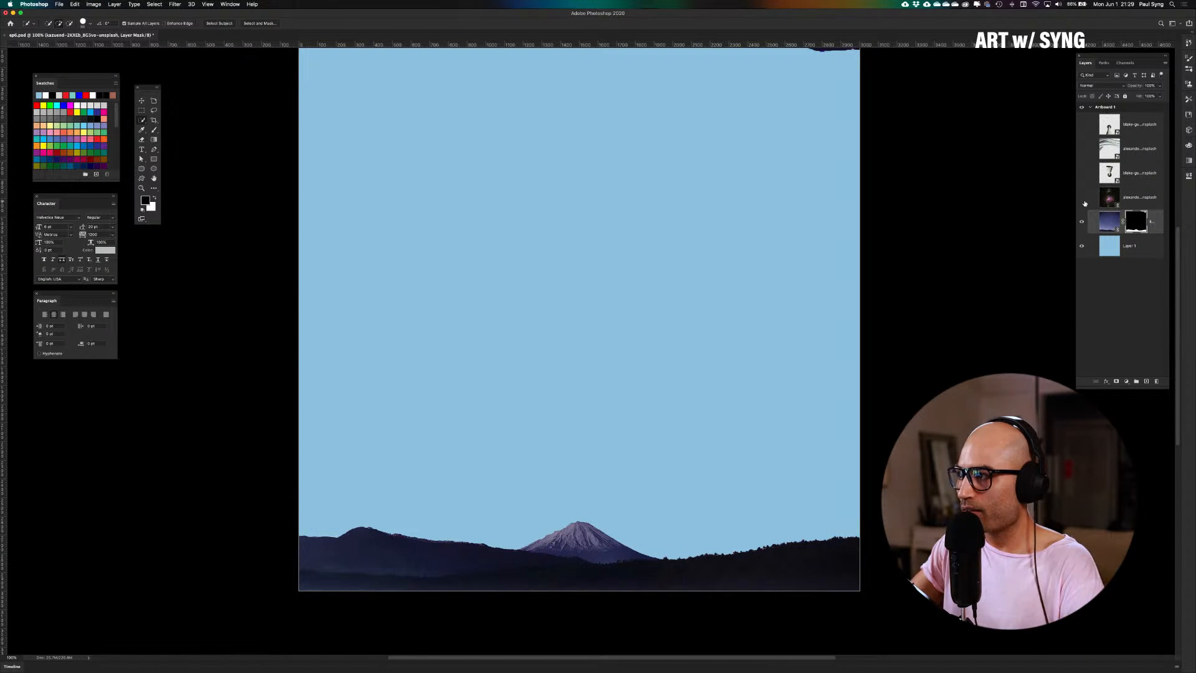
Show the nebula layer and move it directly below the masked mountain layer so the nebula becomes the sky
click(1082, 198)
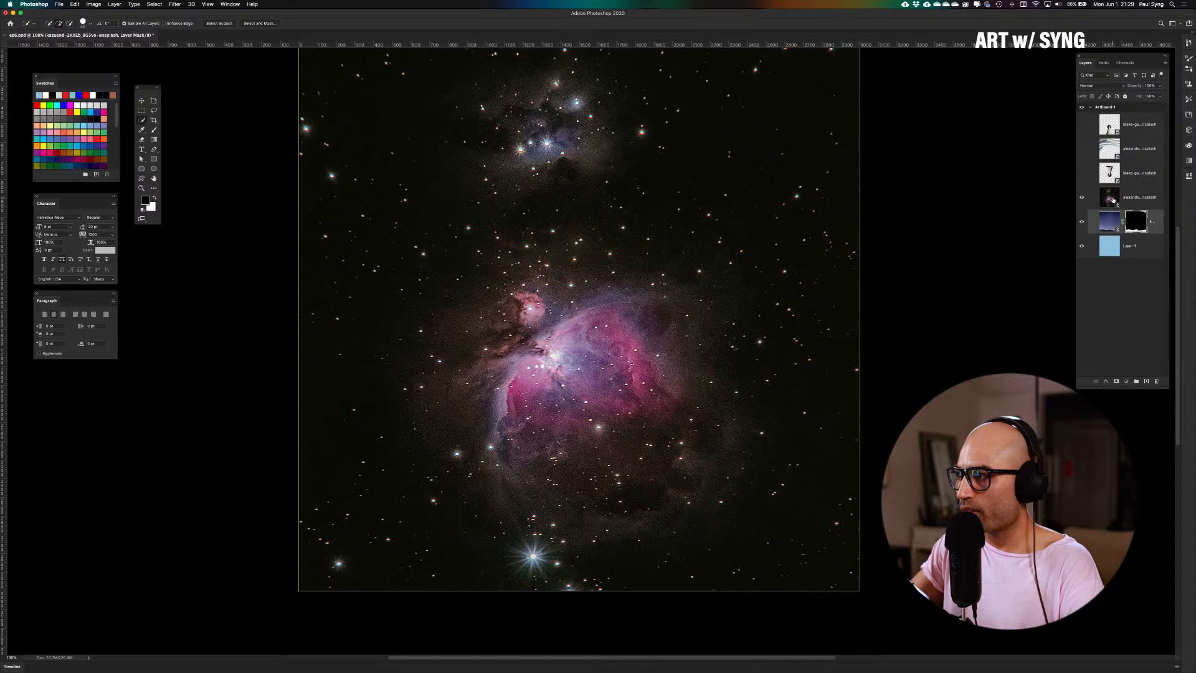
click(1109, 196)
double_click(1109, 196)
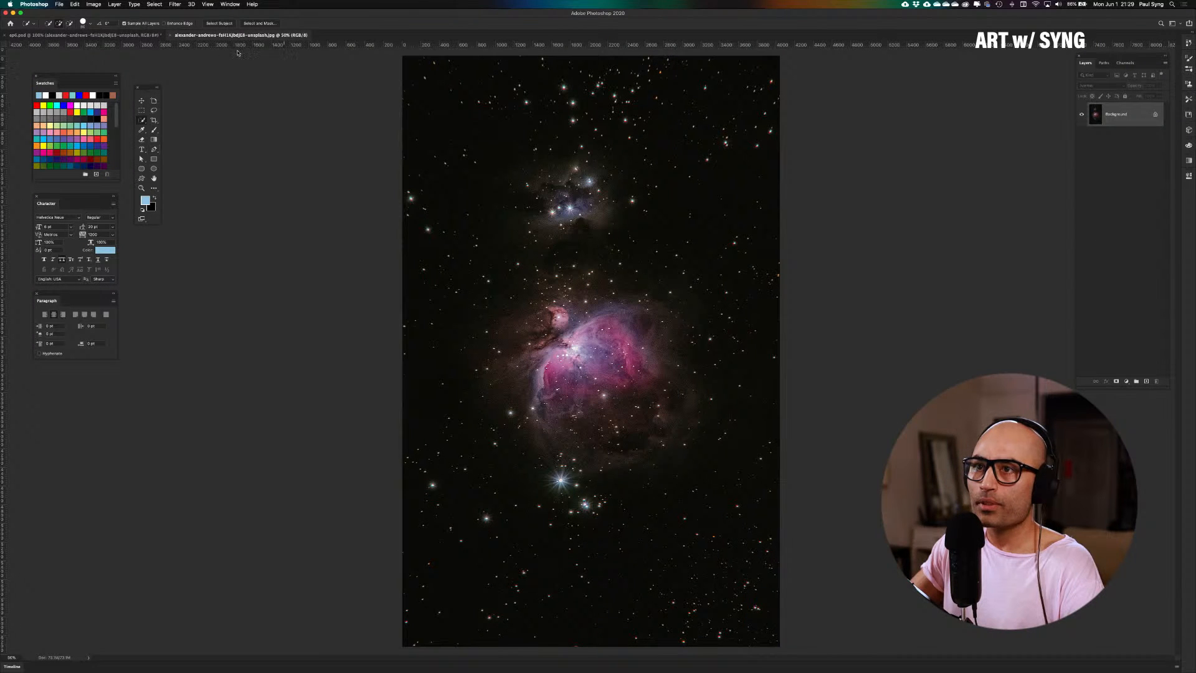
click(170, 36)
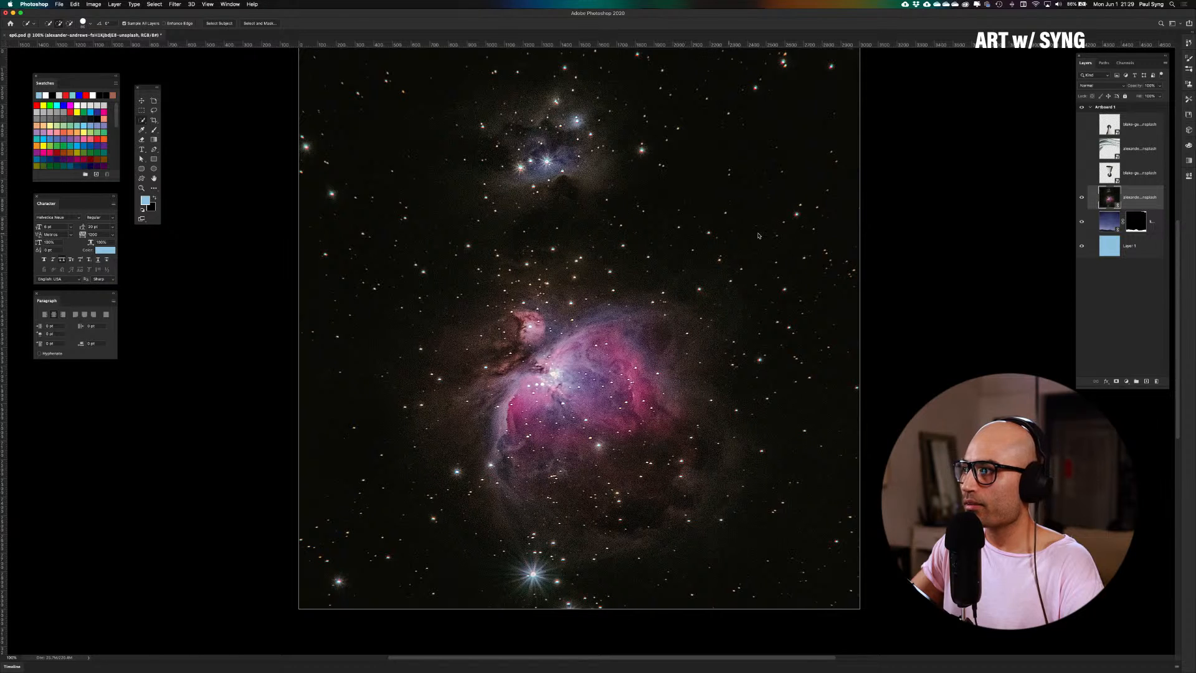
scroll(999, 241, up, 3)
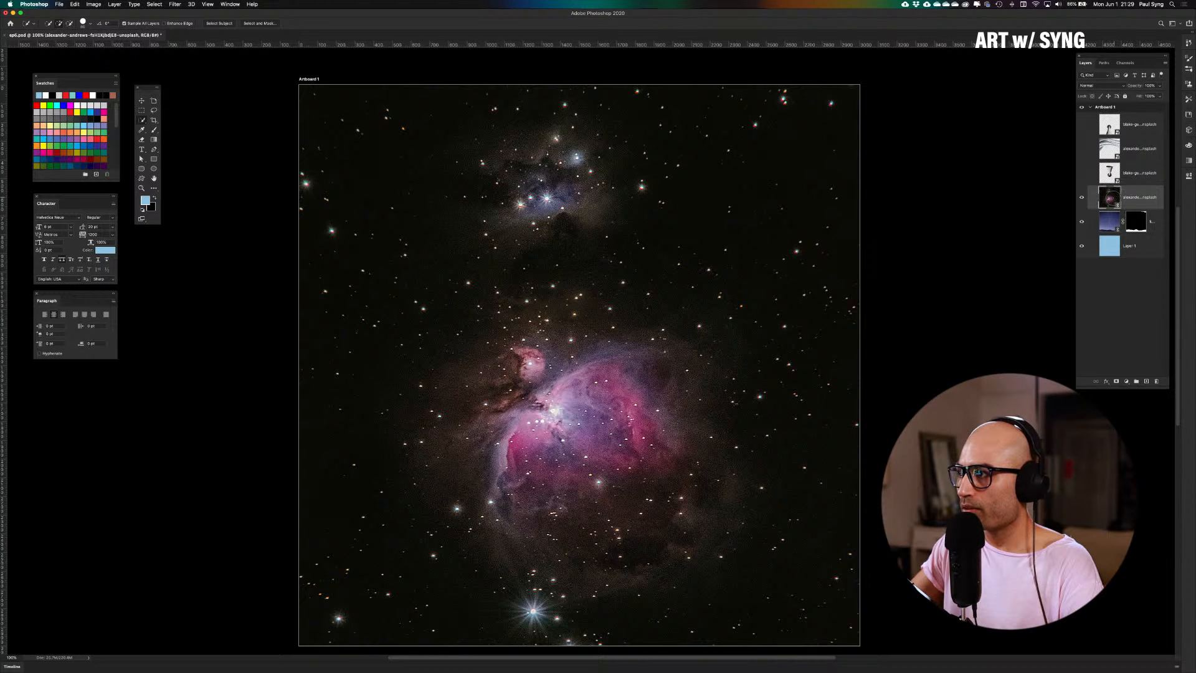
drag(1111, 219, 1115, 236)
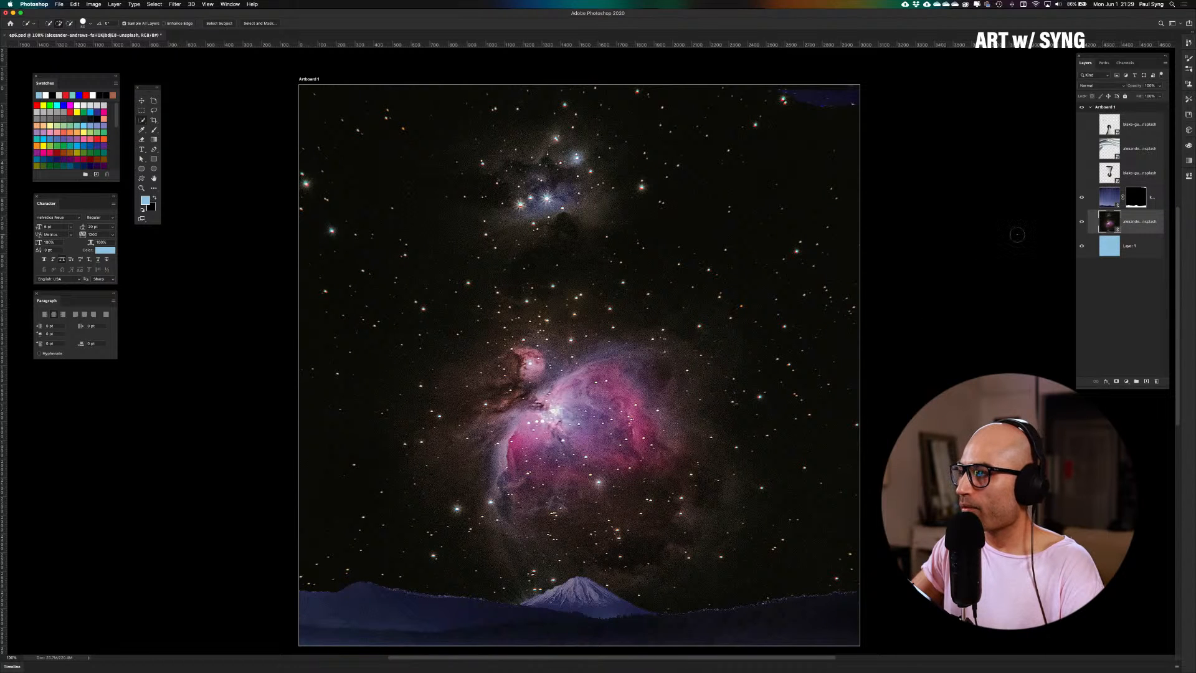
Show the upside-down tower and curved building again, and compare with the upright tower layer visible, leaving that layer hidden
click(1080, 173)
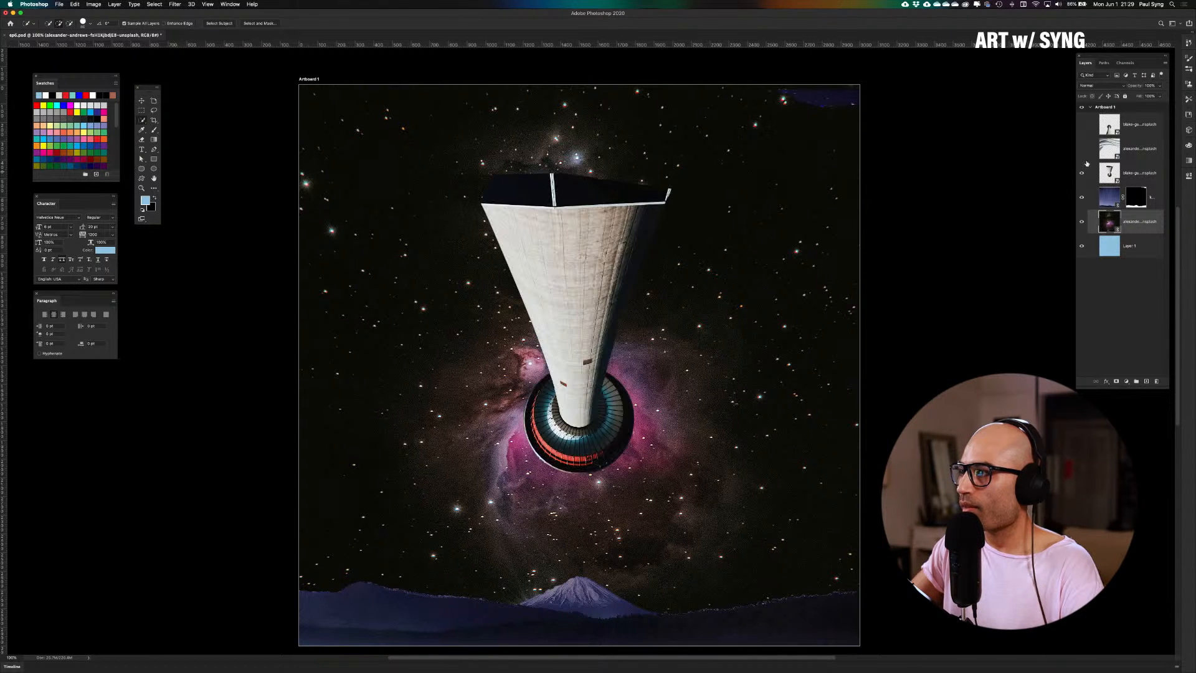
click(1083, 157)
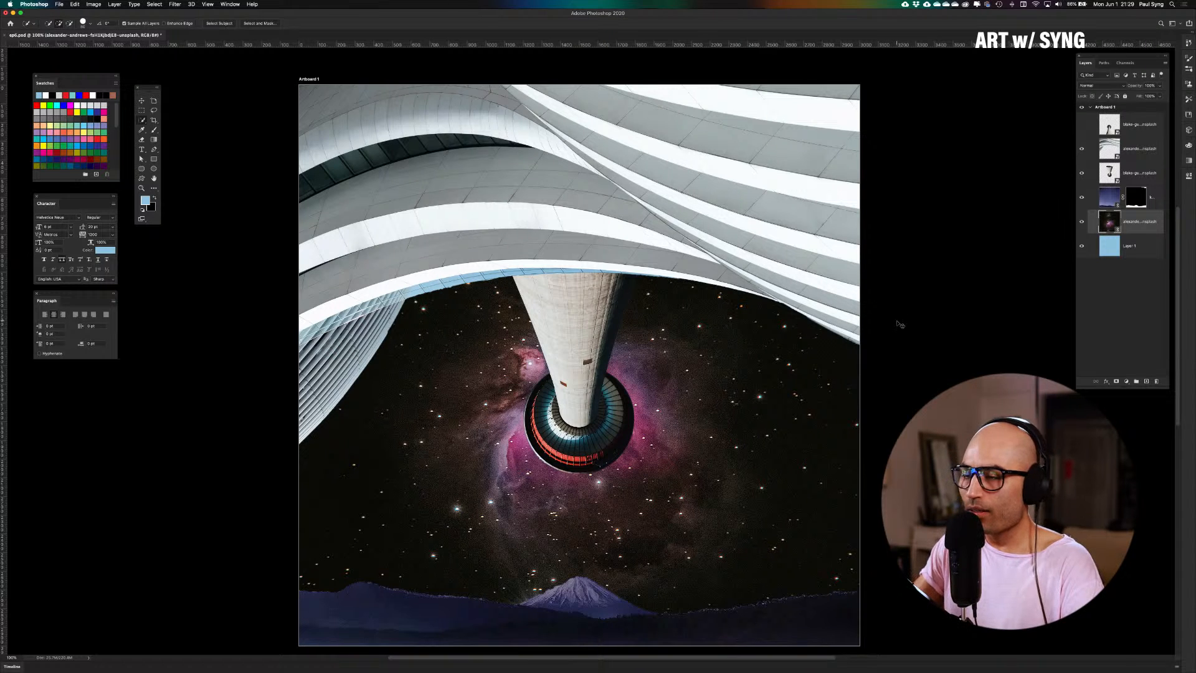
key(super+minus)
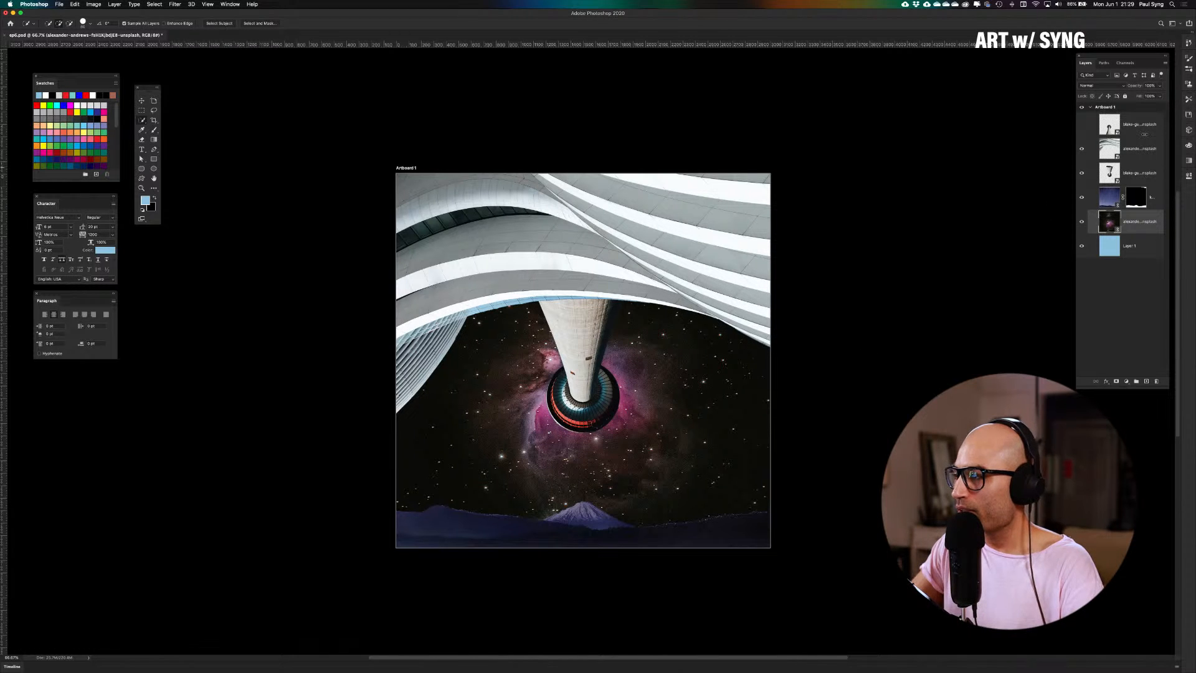
click(1082, 124)
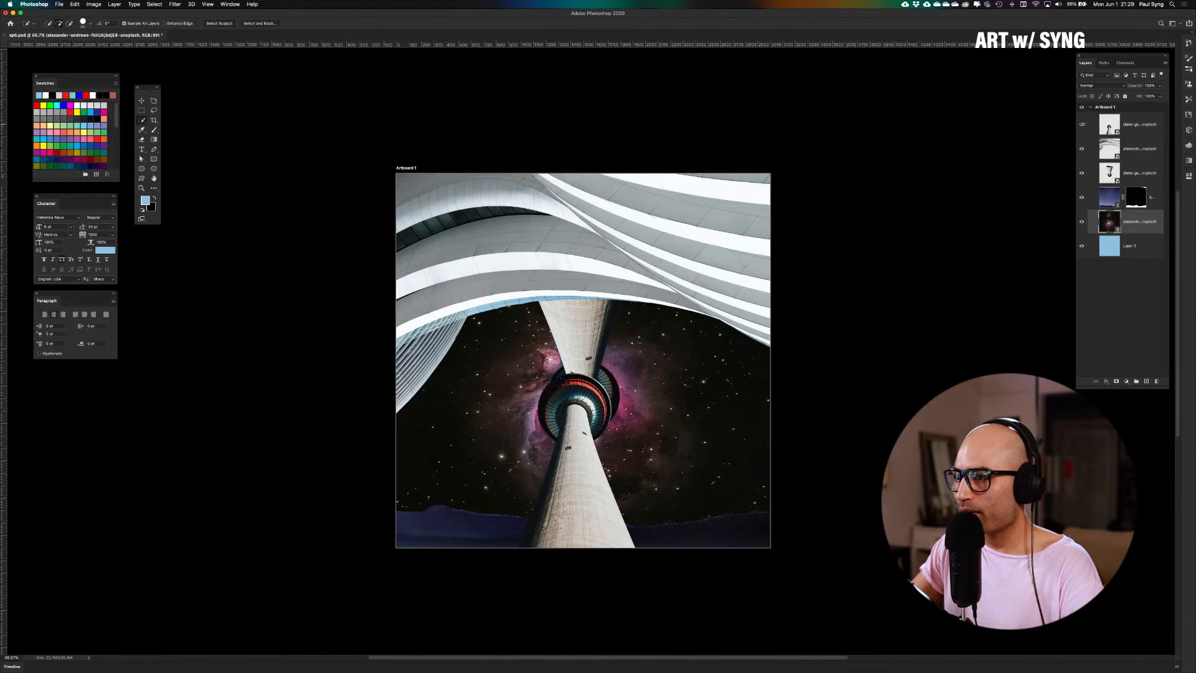
click(1082, 126)
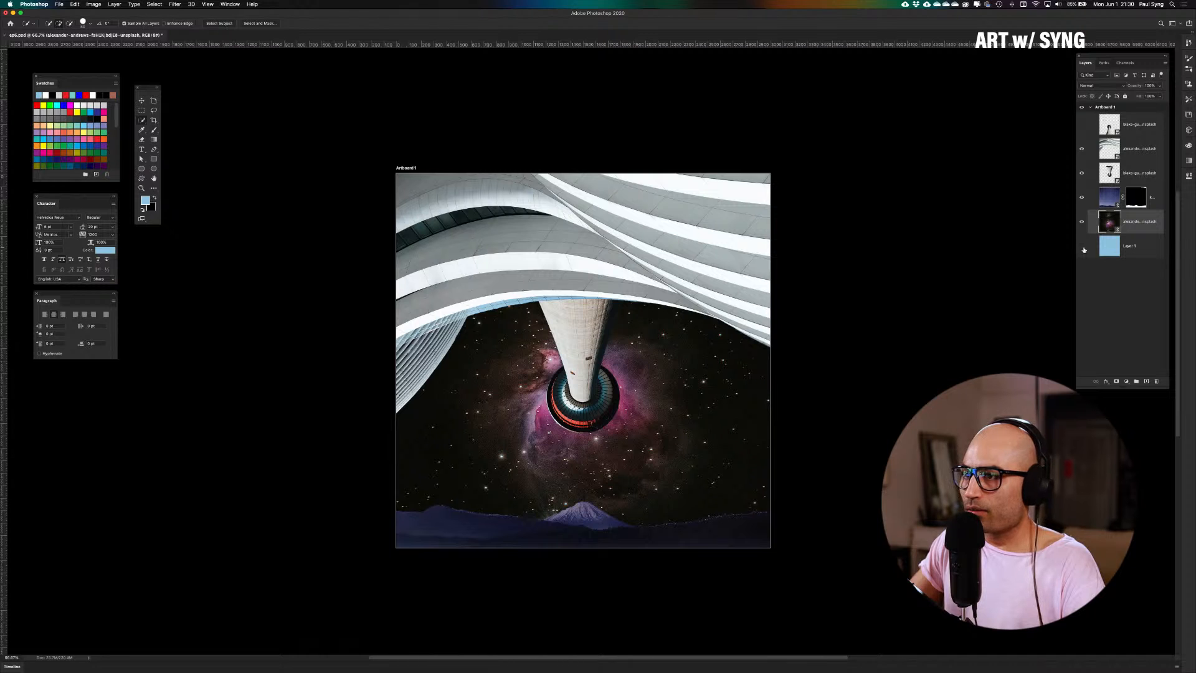
Hide the light-blue fill layer at the bottom of the stack and check the composition at 100% and 66.7%
click(1081, 247)
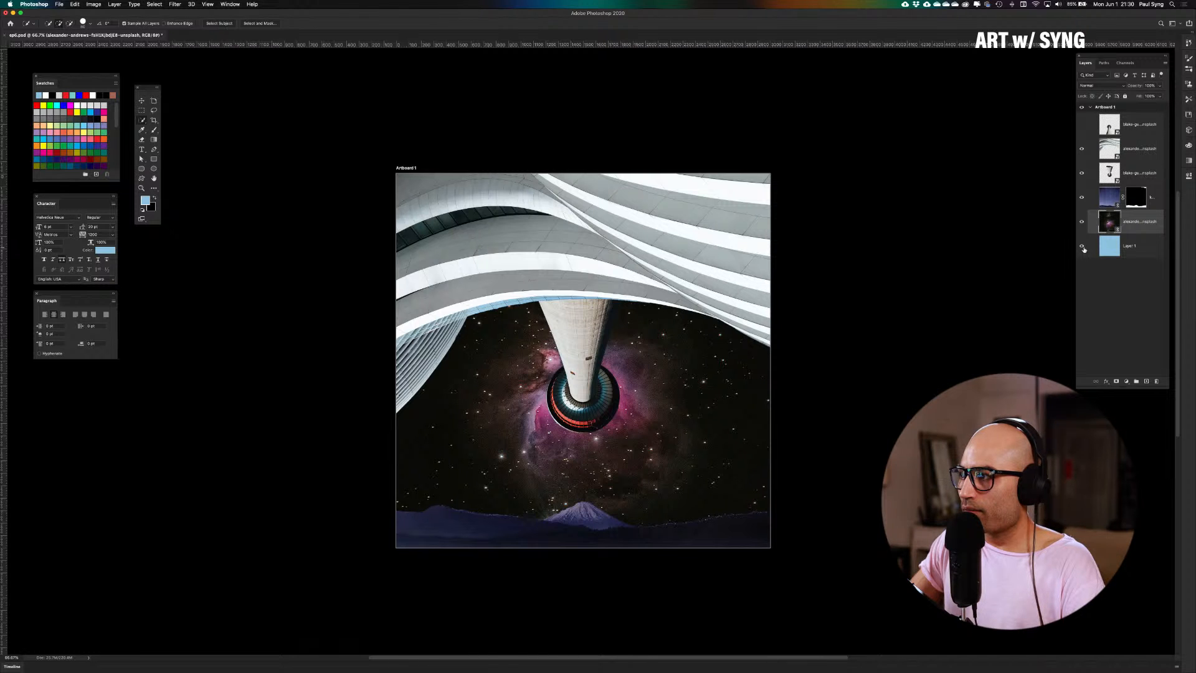
click(1082, 247)
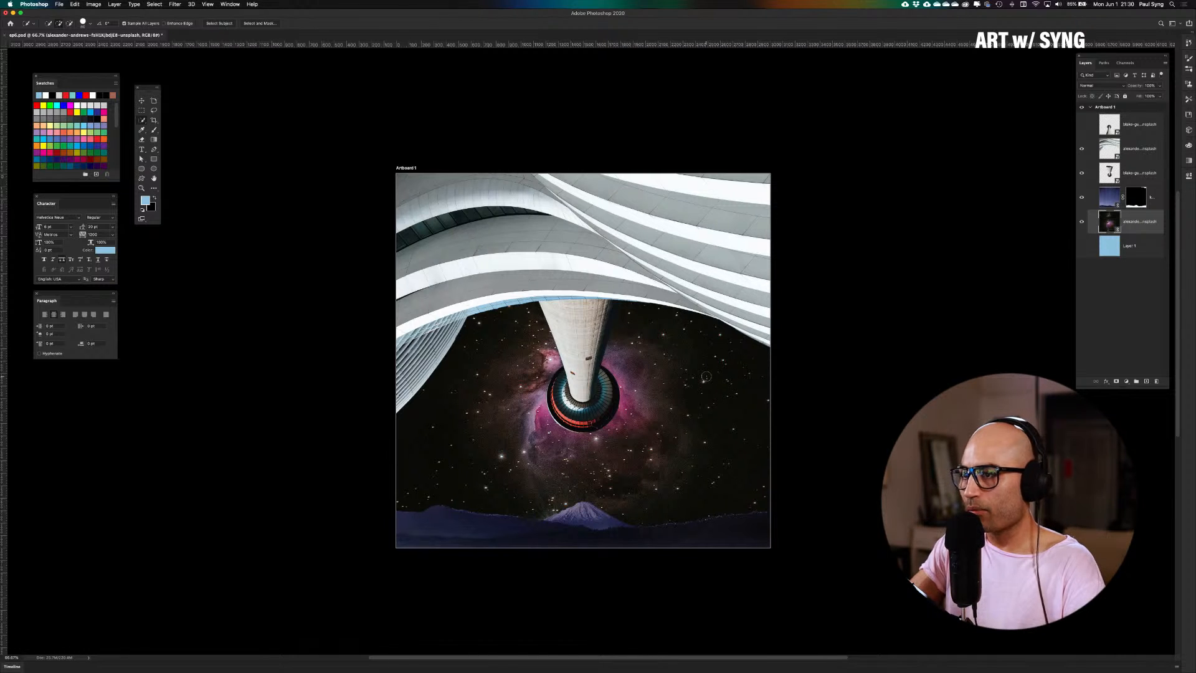
key(super+1)
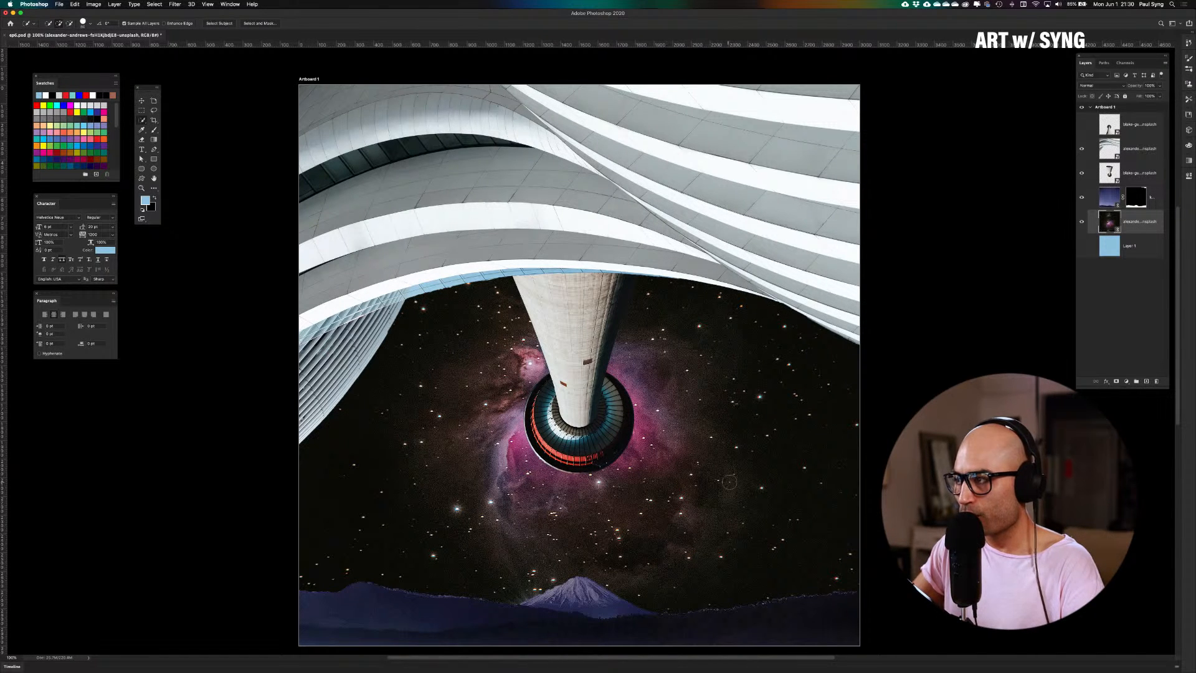
key(super+minus)
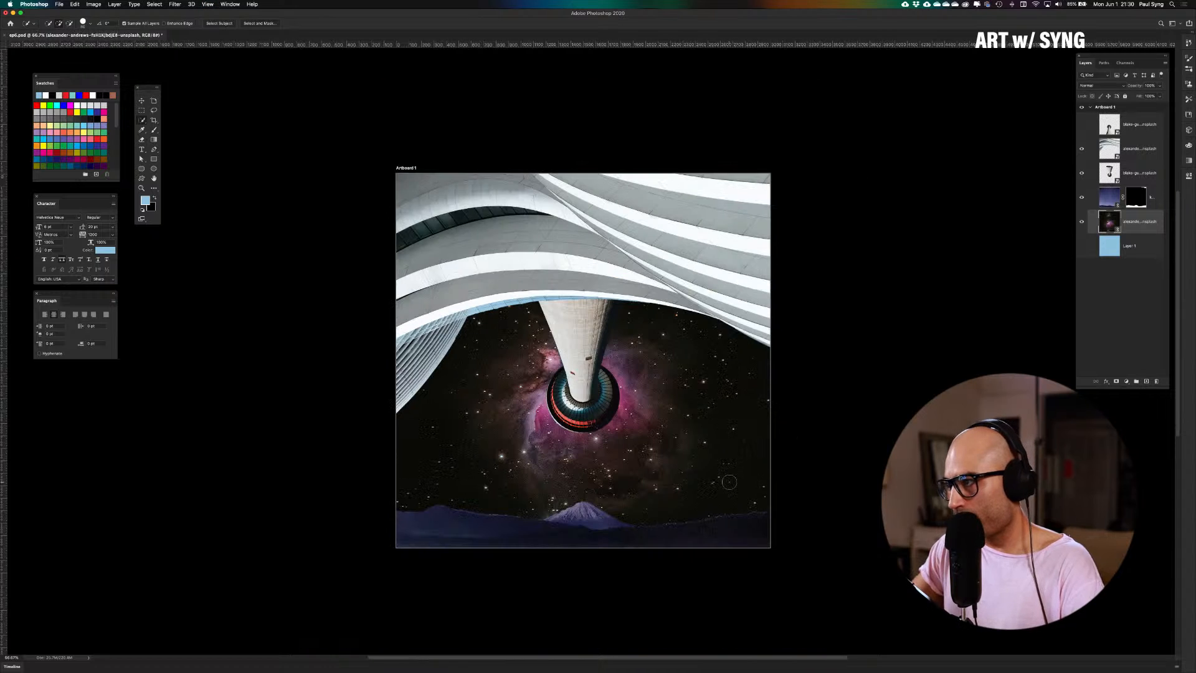
Add a Gradient Map adjustment layer directly above the curved building layer and place its properties beside the artboard
click(1143, 144)
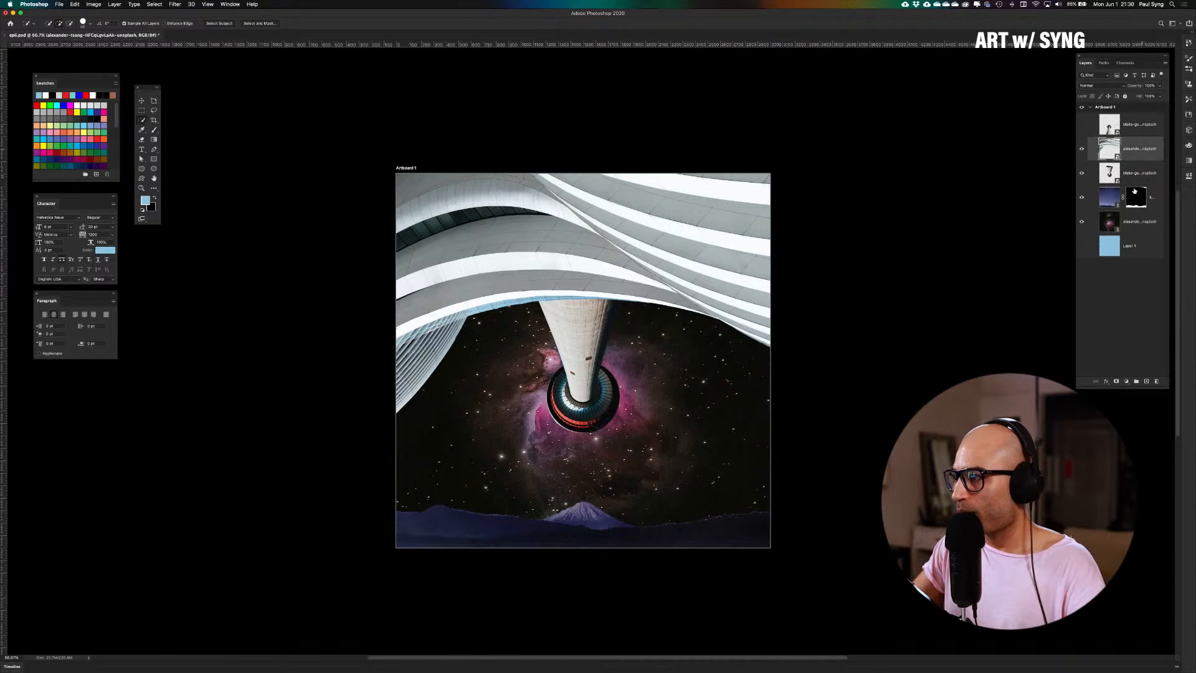
click(1127, 381)
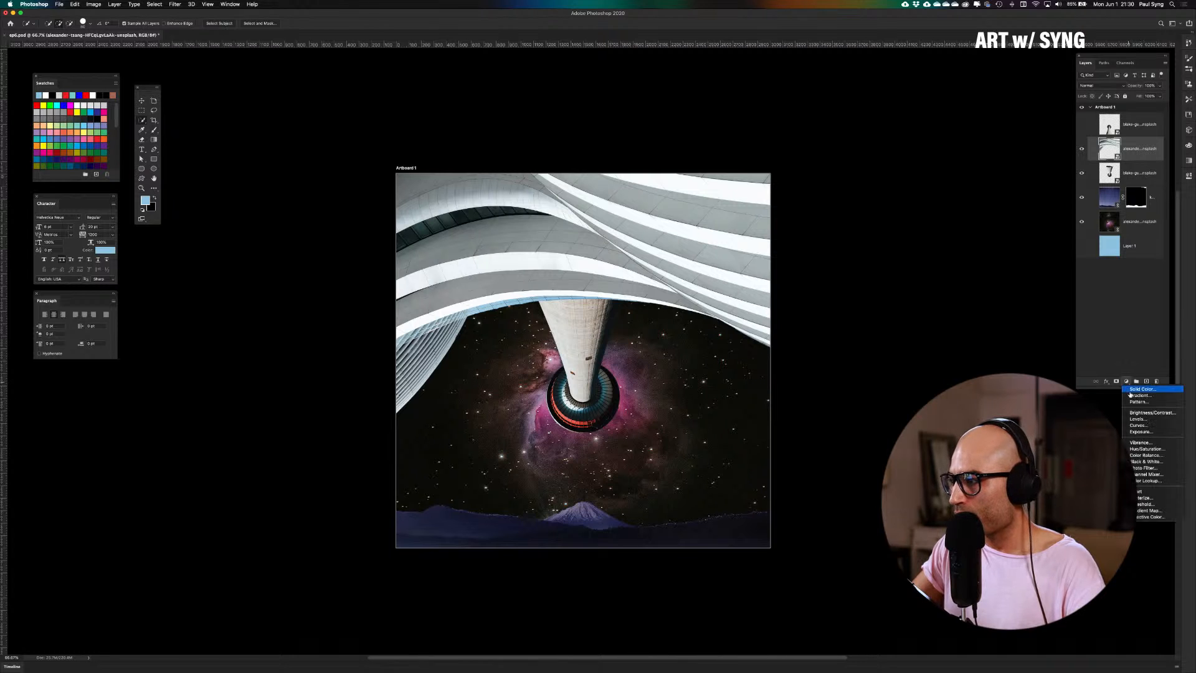
click(1143, 511)
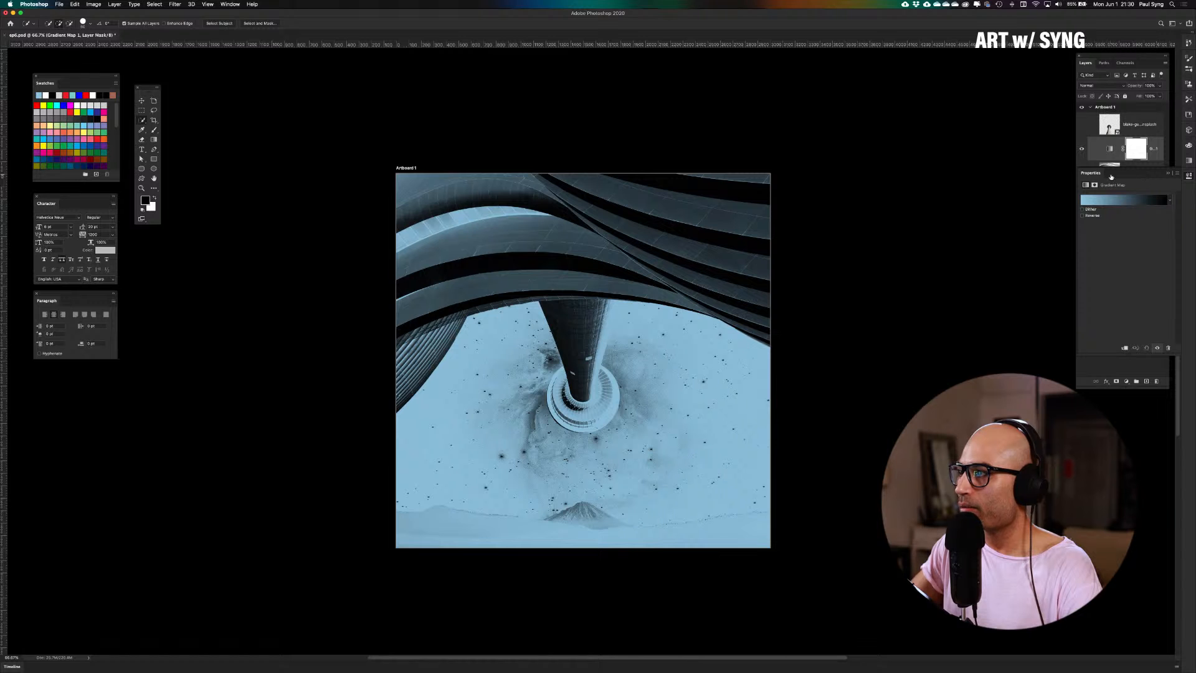
drag(1090, 177, 922, 352)
Try several gradient presets on the gradient map and apply the violet-to-orange one
click(1005, 378)
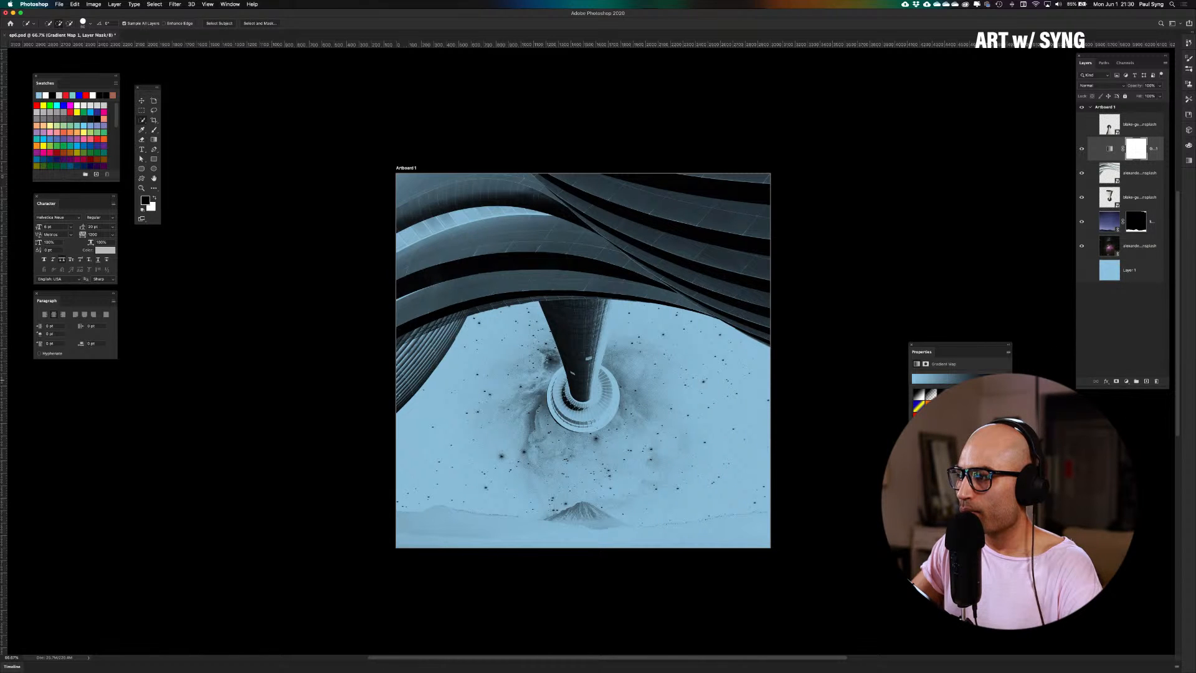
click(918, 417)
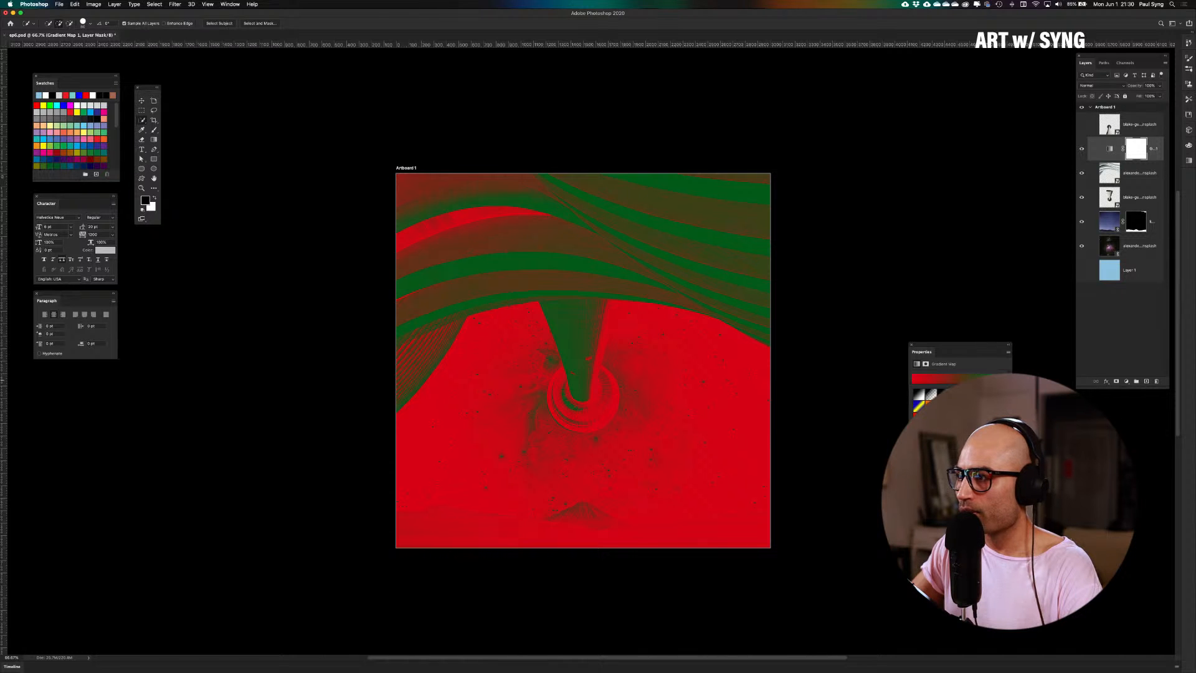
click(966, 395)
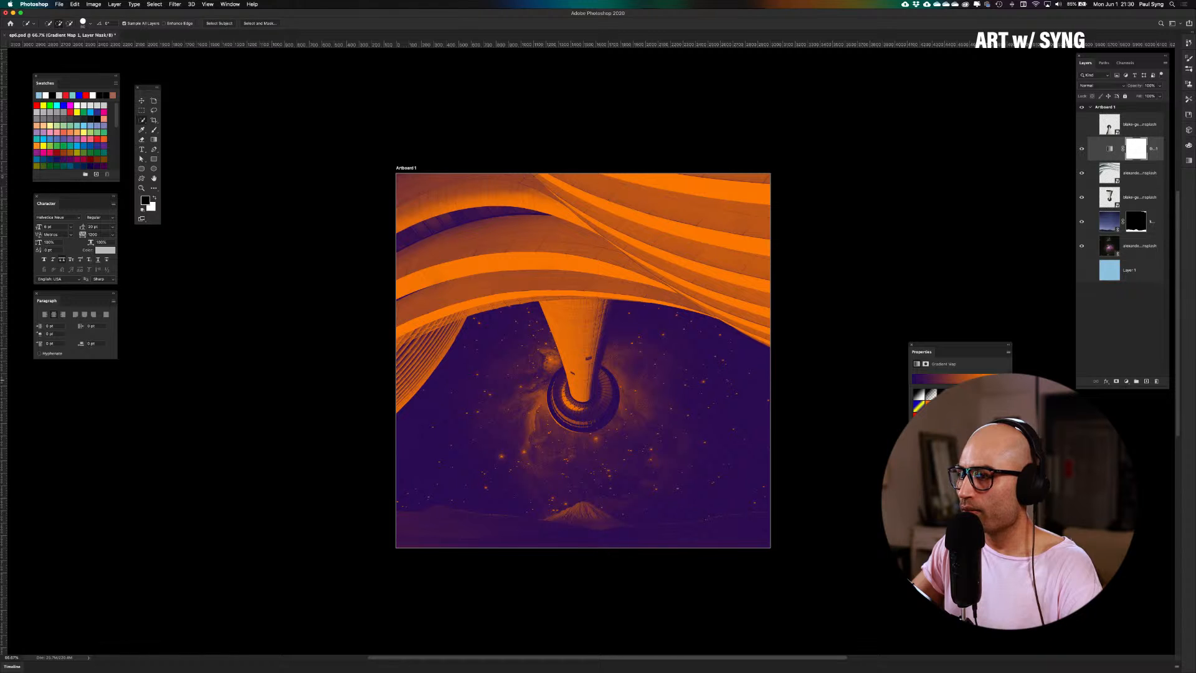
click(954, 418)
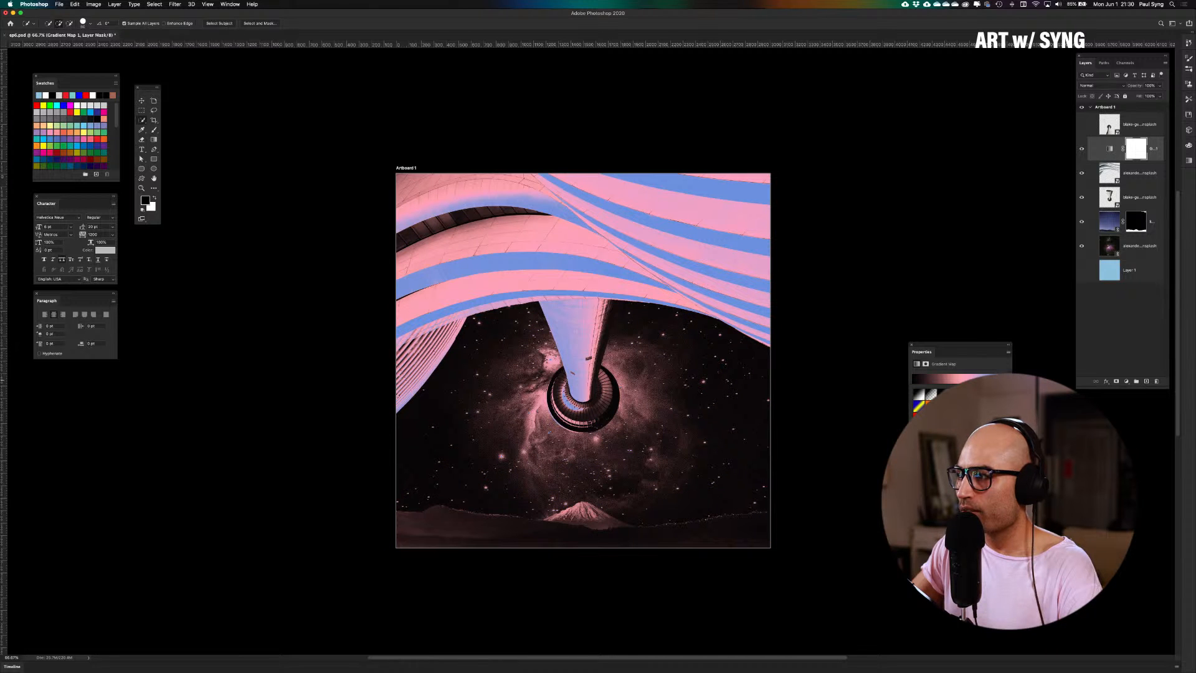
click(967, 394)
click(942, 406)
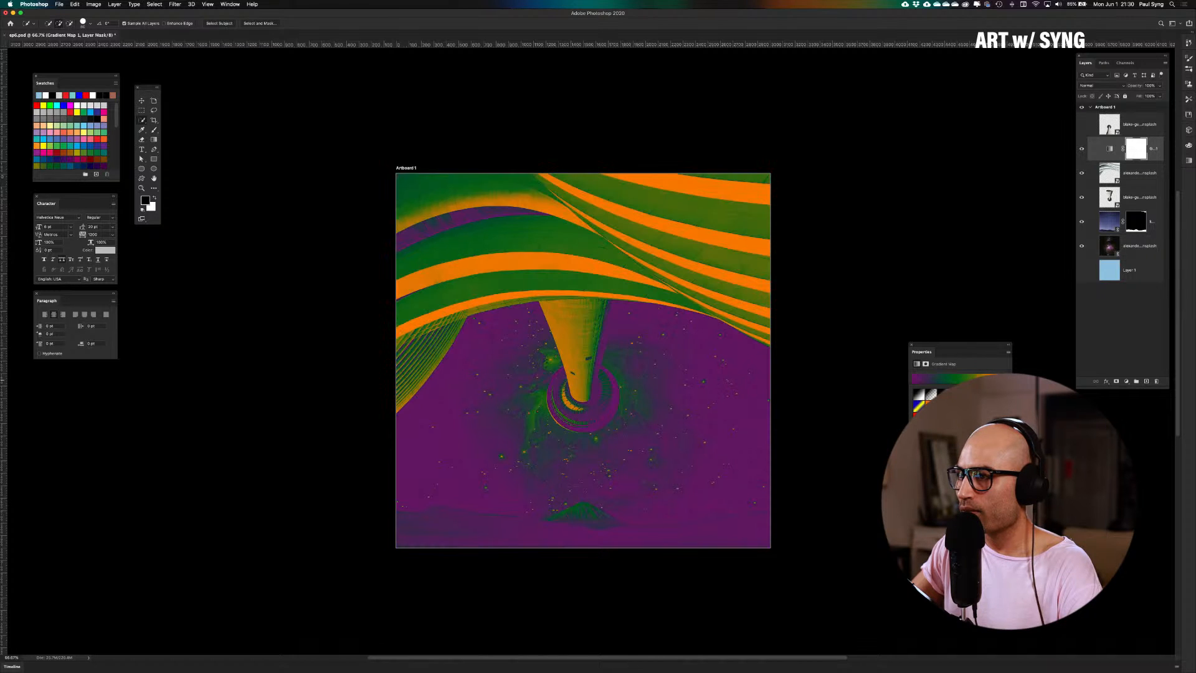
click(966, 394)
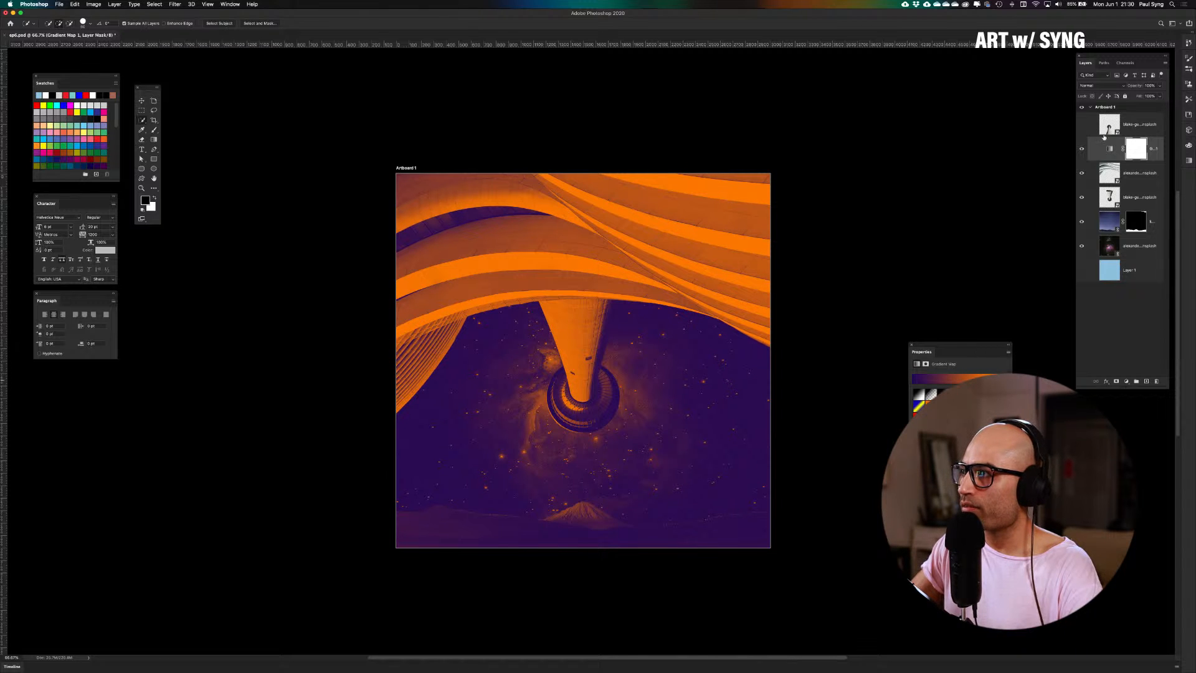
Set the gradient map layer's opacity to 40%
click(1149, 86)
click(1106, 146)
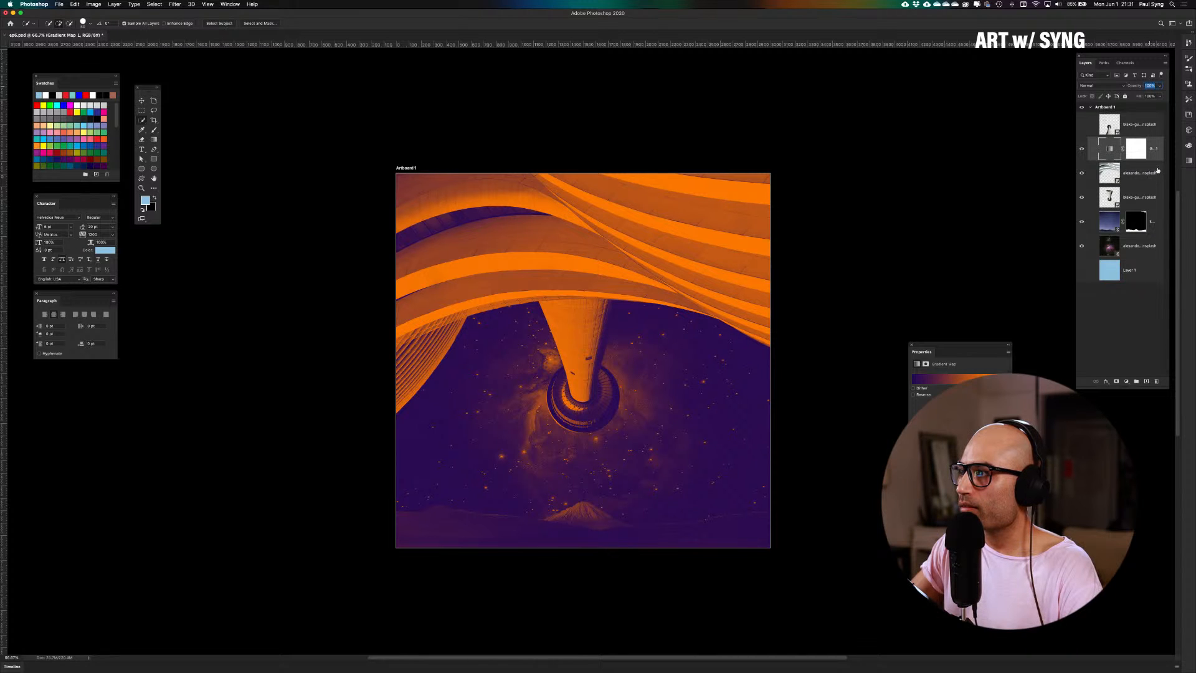
click(1156, 172)
click(1159, 156)
click(1109, 149)
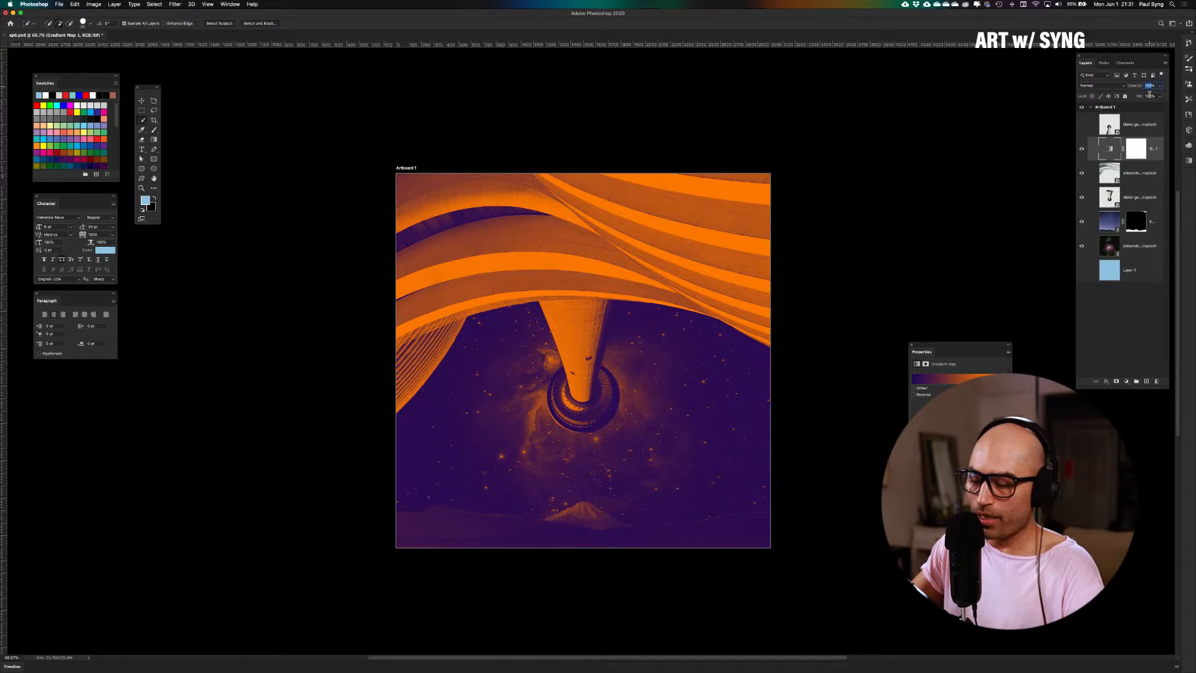
text(40)
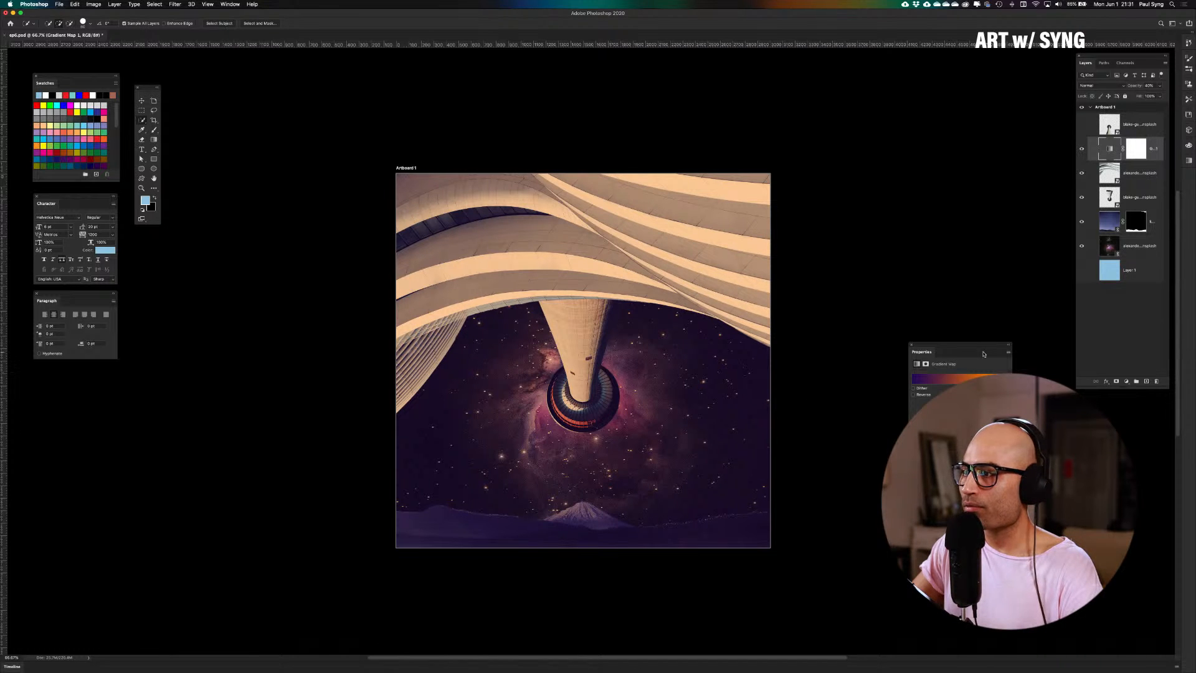
Toggle the gradient map's Reverse option to compare both color directions, leaving the gradient reversed
click(913, 395)
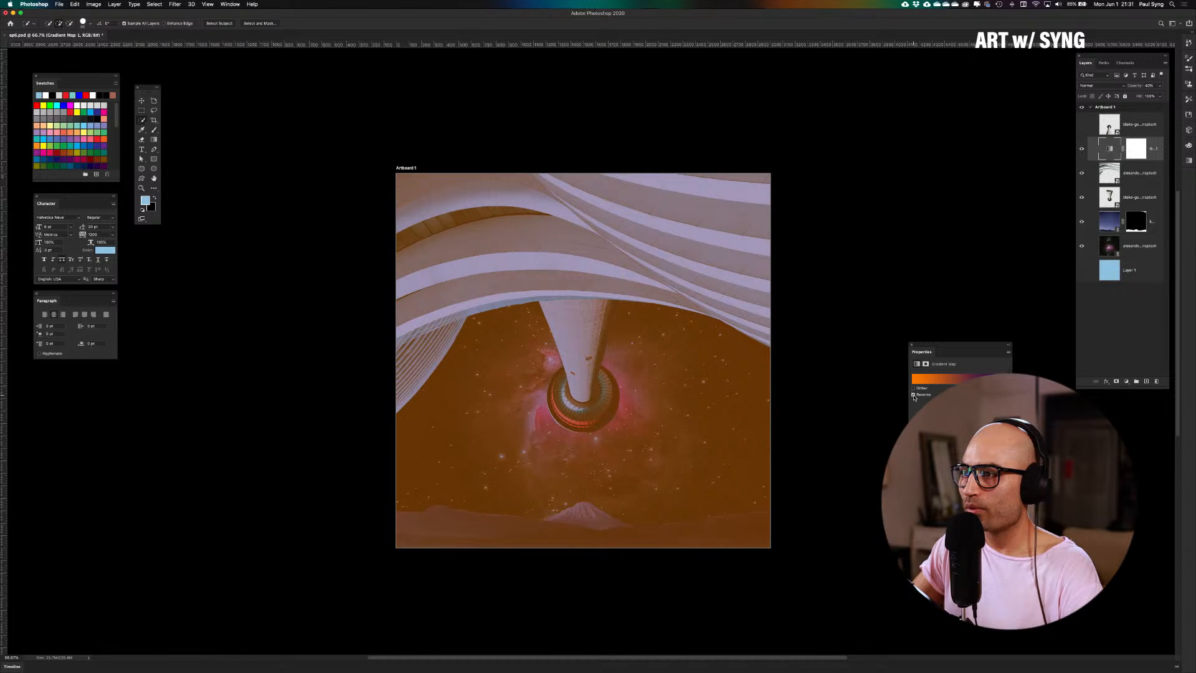
click(914, 396)
click(914, 396)
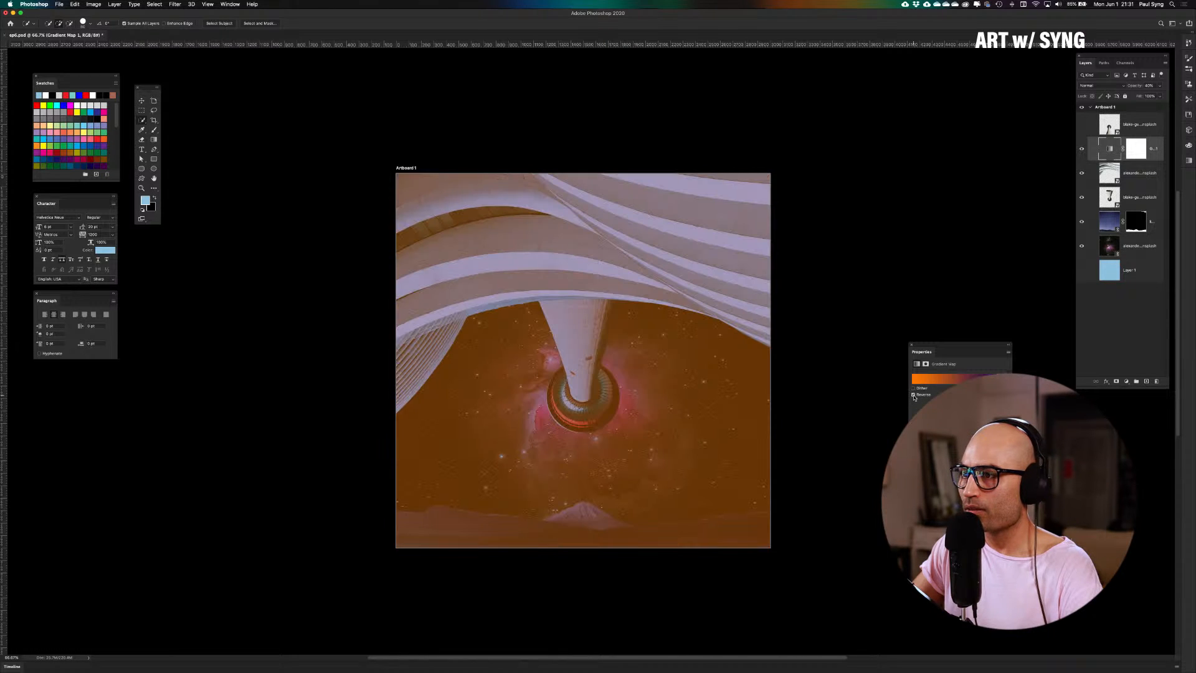
Turn off Reverse on the gradient map and park its properties beneath the layer list
click(914, 396)
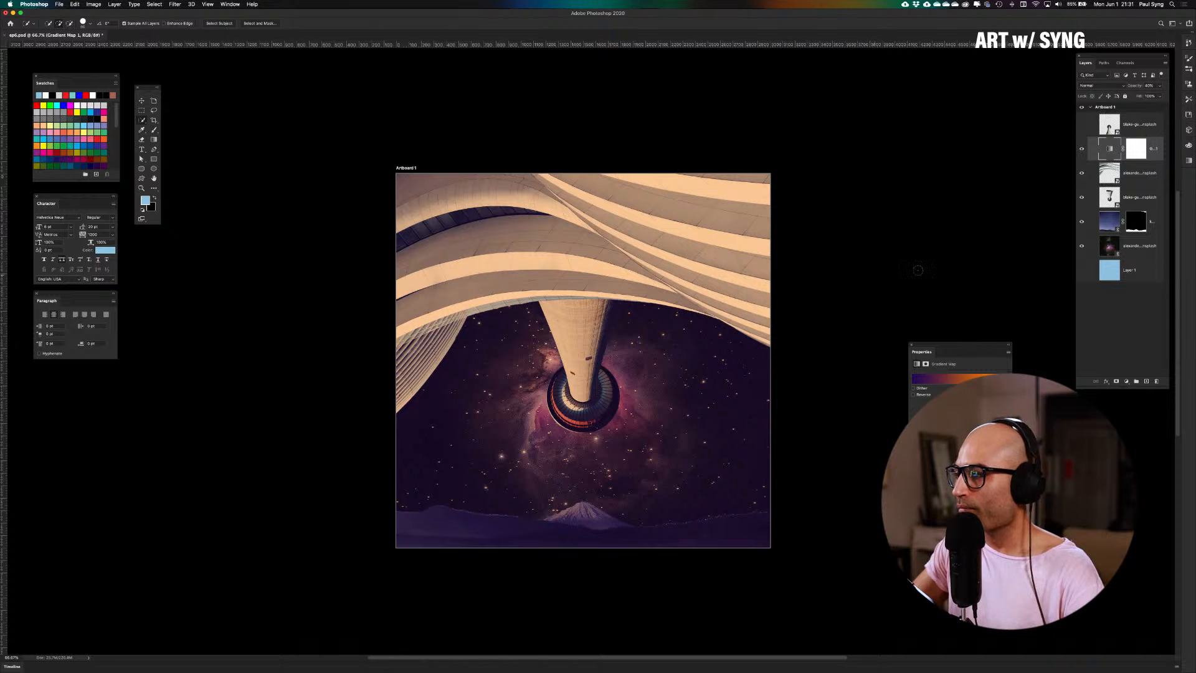
mouse_move(982, 346)
mouse_down()
mouse_move(1093, 404)
mouse_move(1132, 408)
mouse_up()
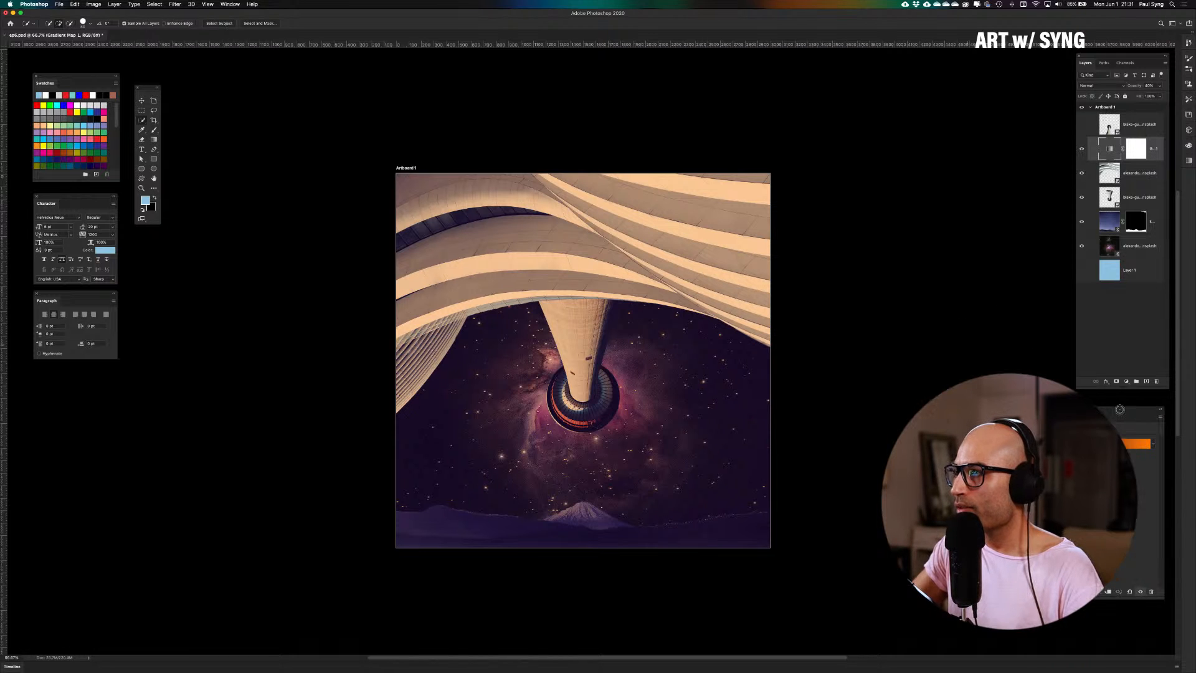
Preview the available blend modes on the gradient map layer and set it to Multiply
click(1123, 88)
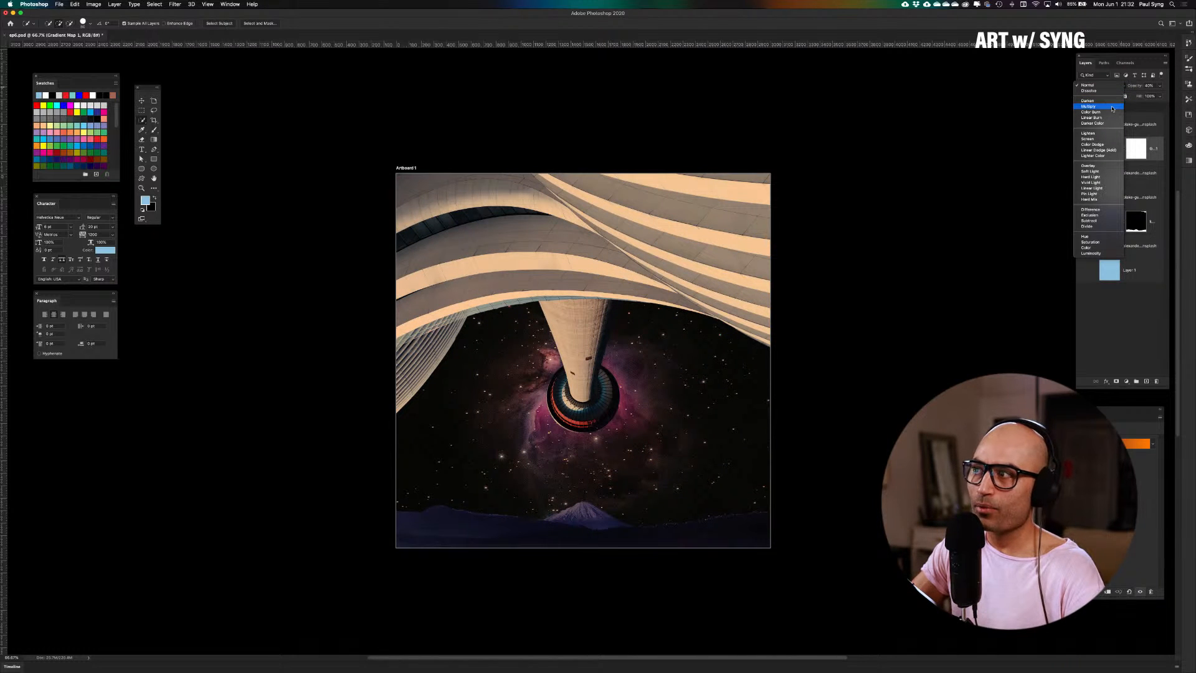
key(Down)
key(Down)
key(Down)
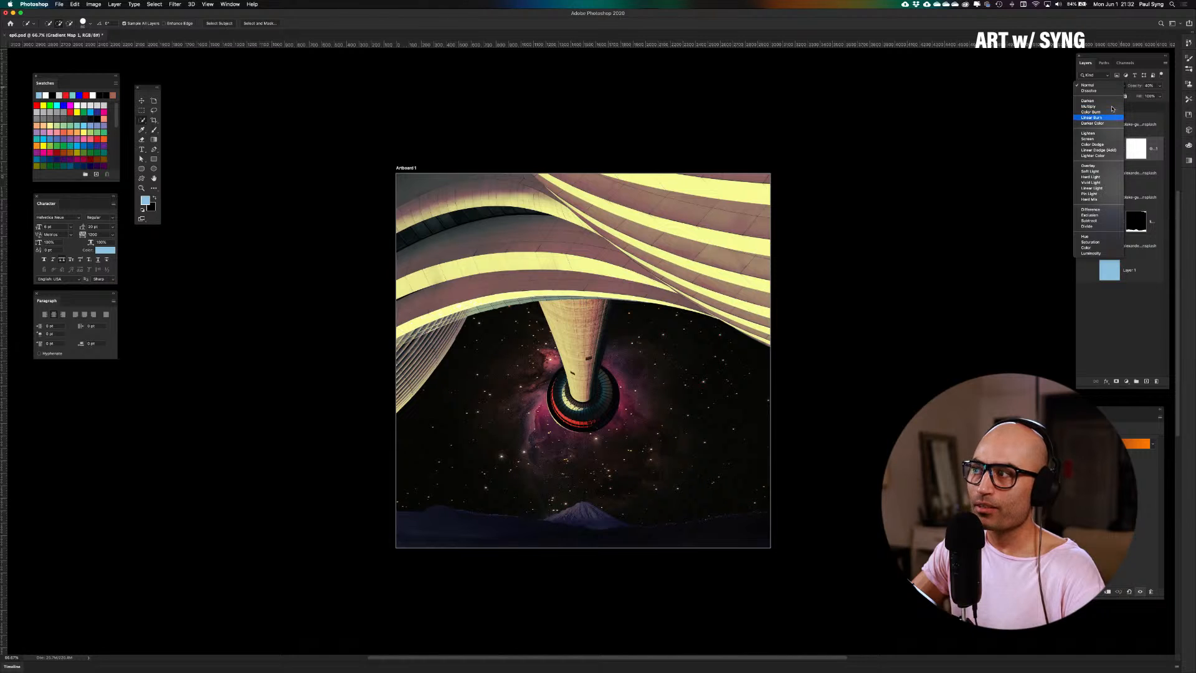
key(Down)
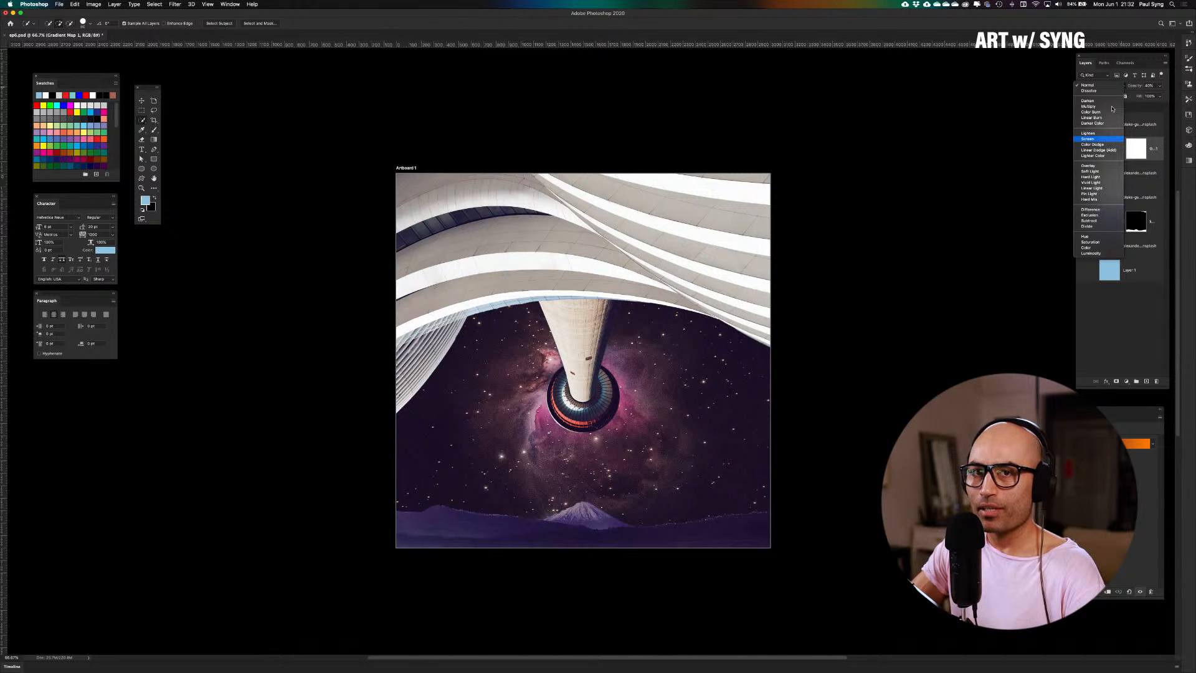
key(Down)
key(Down)
key(Down)
key(Down)
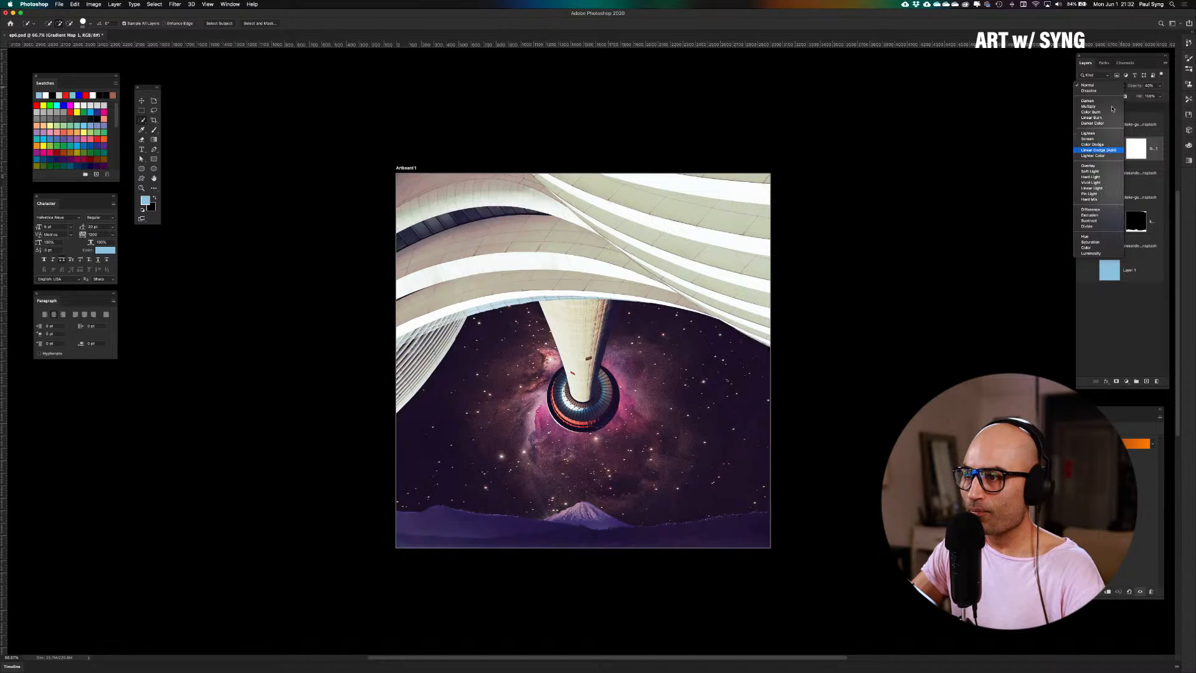
key(Down)
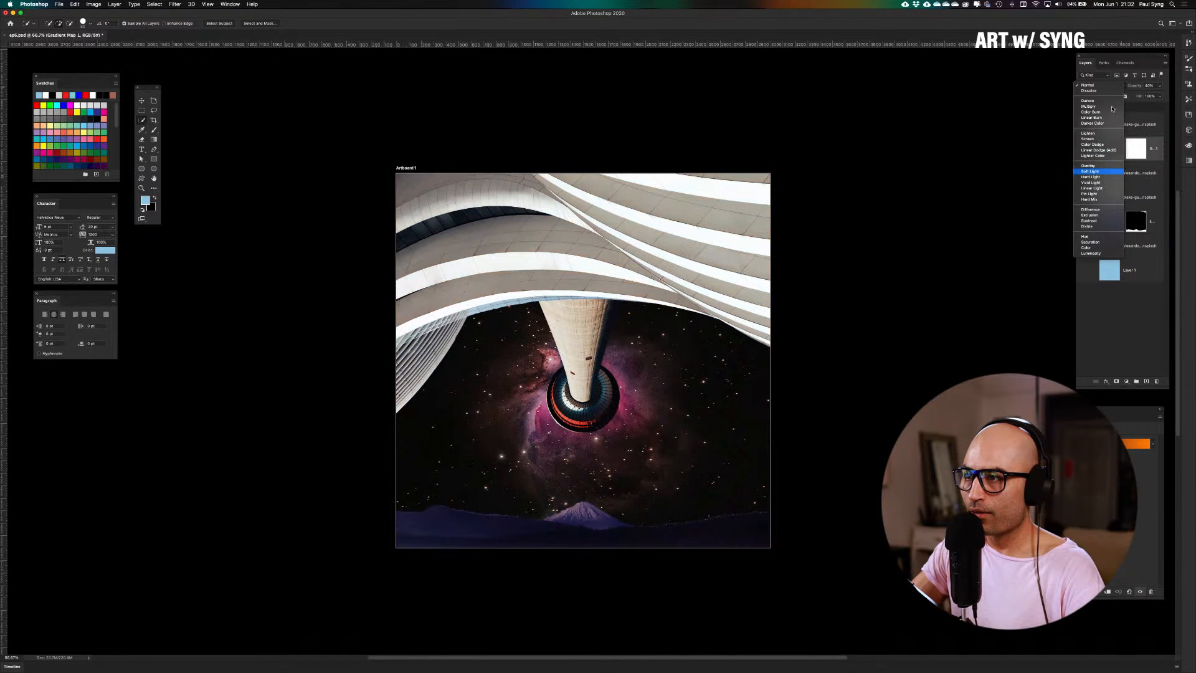
key(Down)
key(Down)
key(Down)
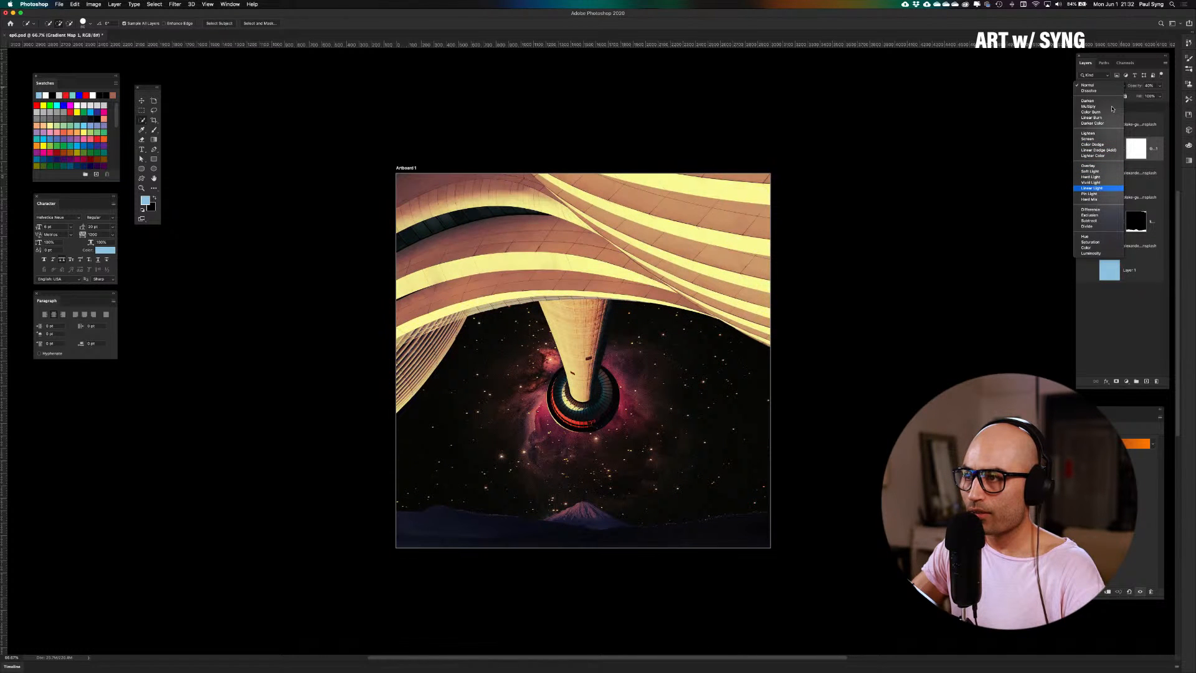
key(Down)
key(Down)
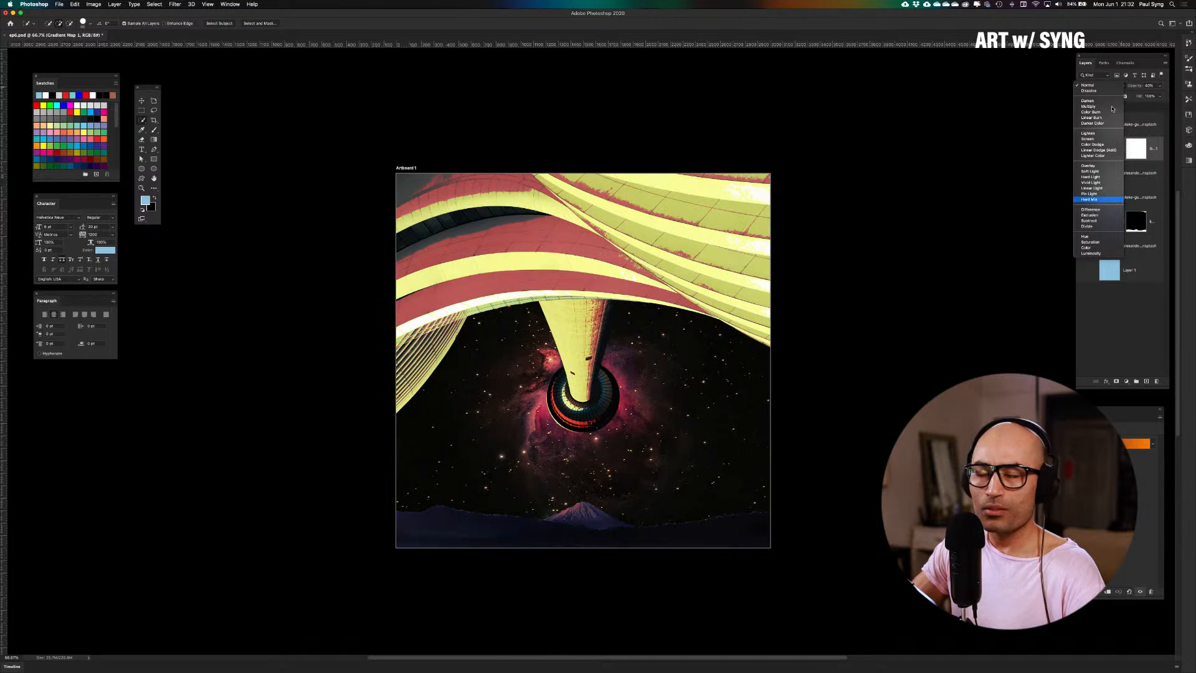
key(Down)
key(Down)
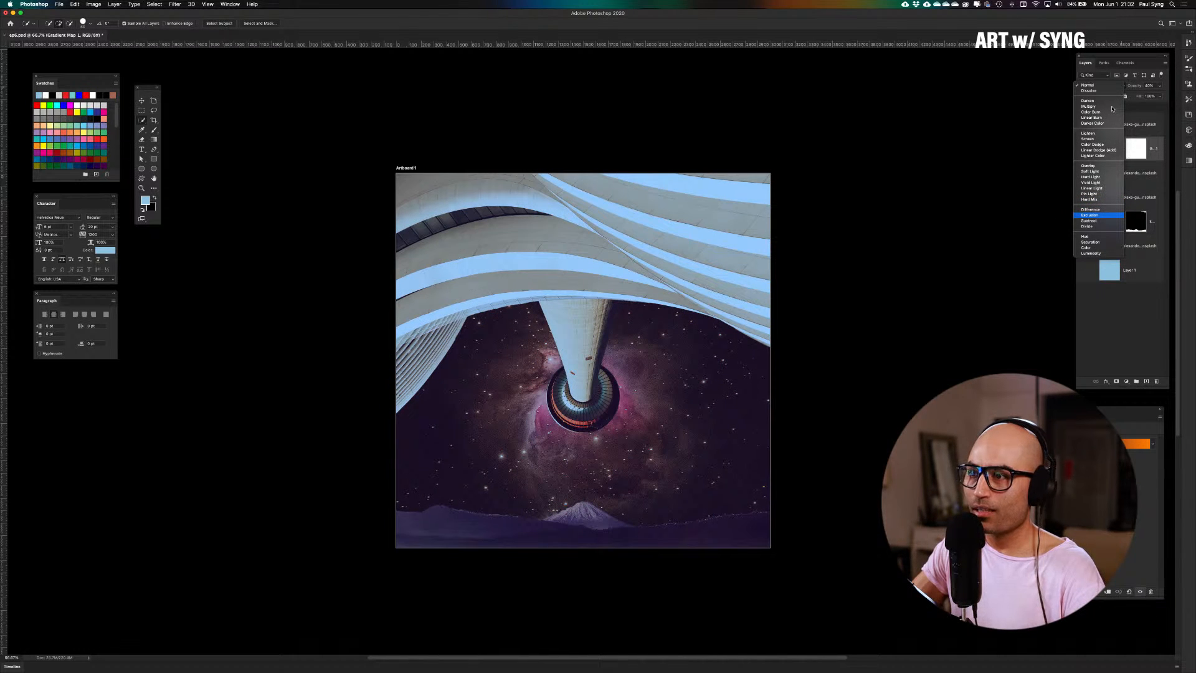
key(Down)
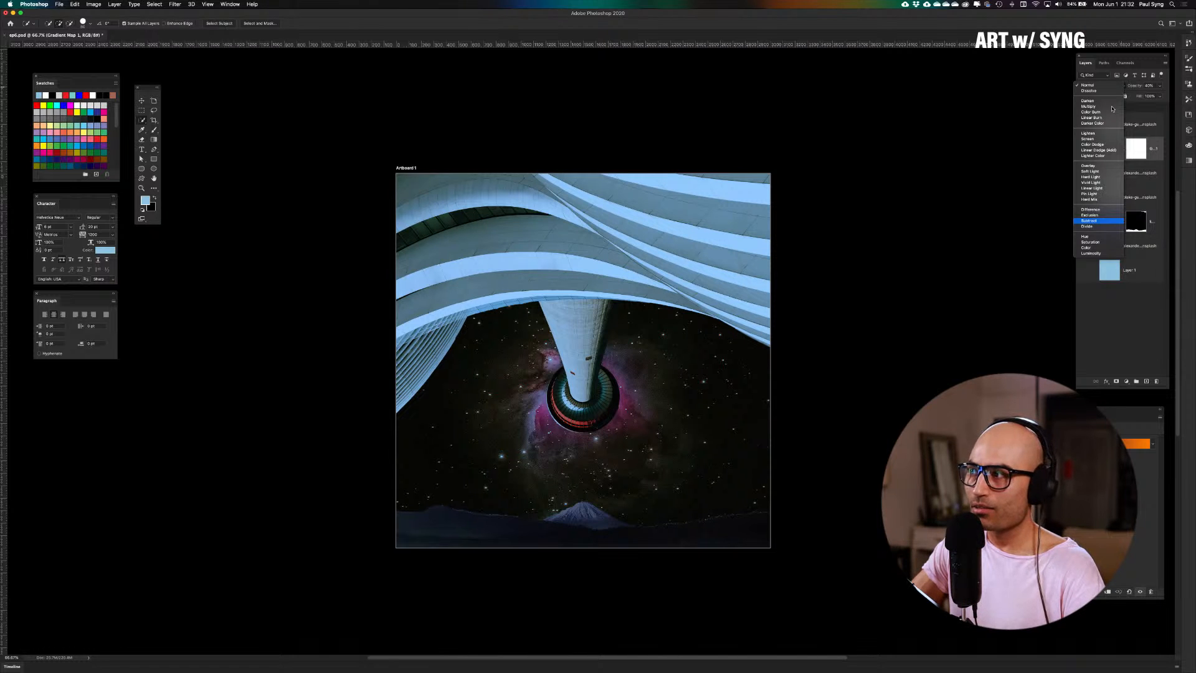
key(Down)
key(Down)
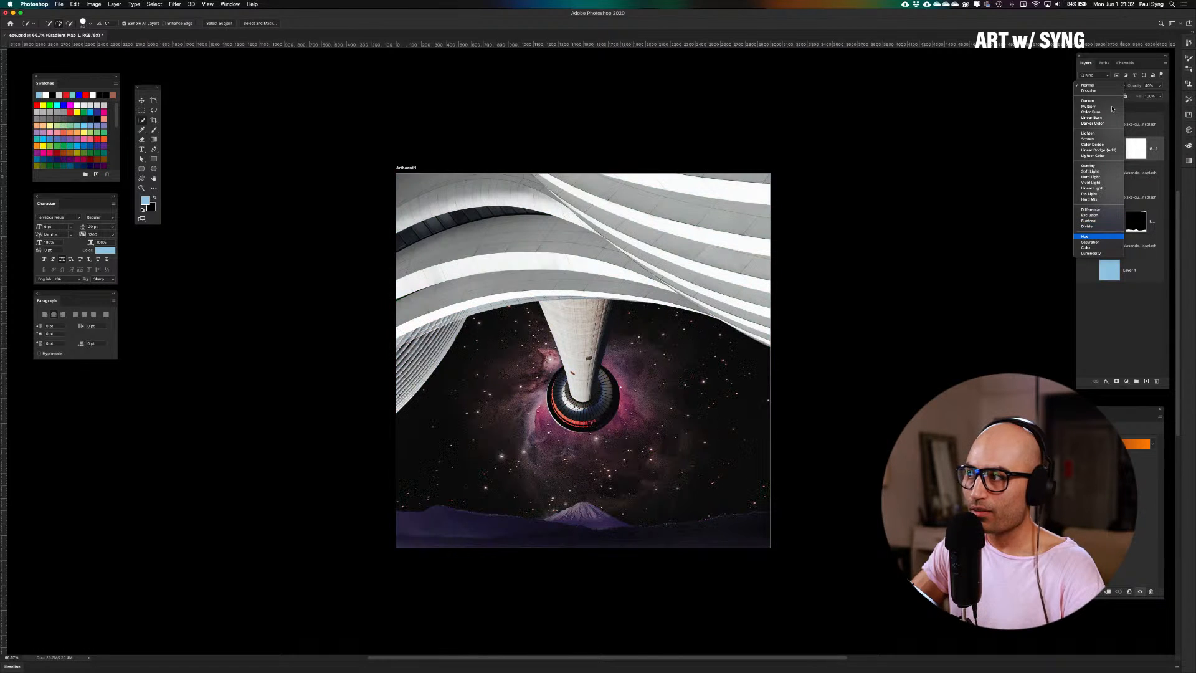
key(Down)
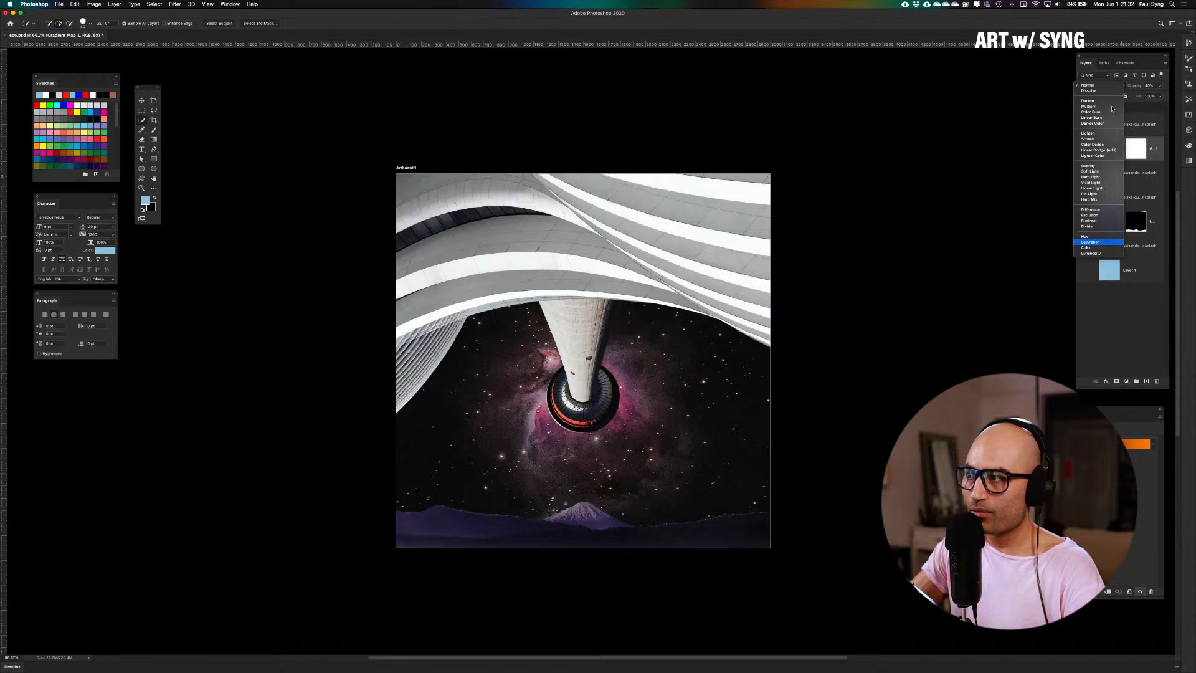
key(Up)
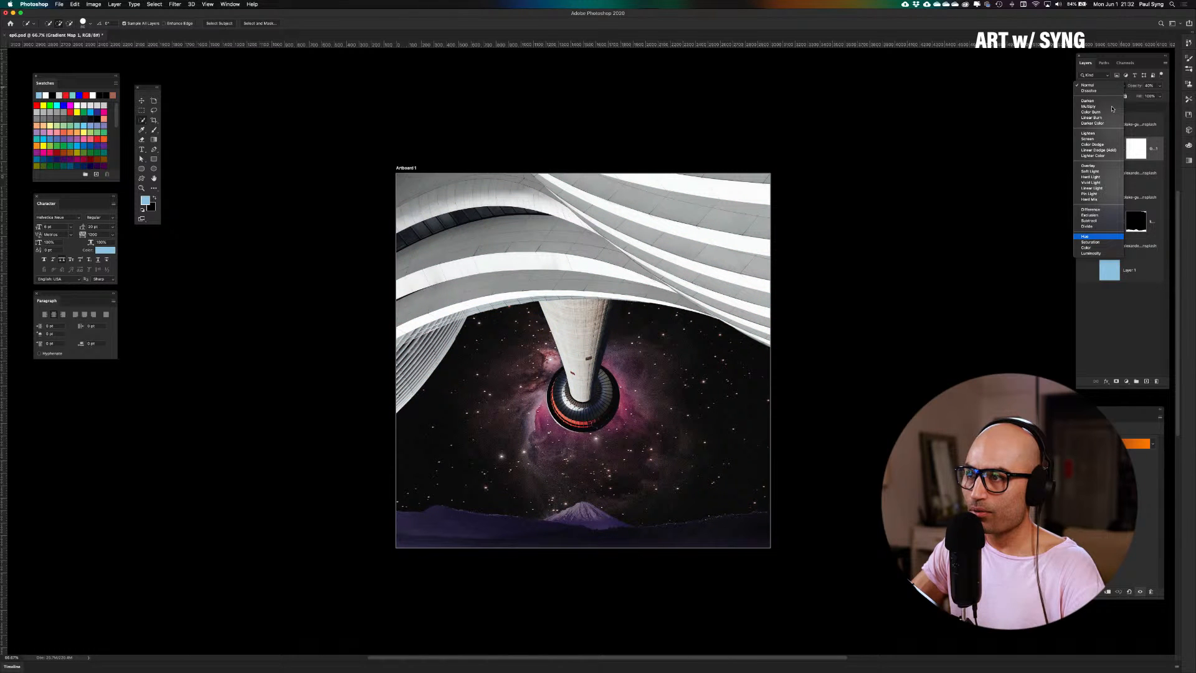
key(Up)
key(Up)
key(Up)
key(Up)
key(Up)
key(Up)
key(Up)
key(Up)
key(Up)
key(Up)
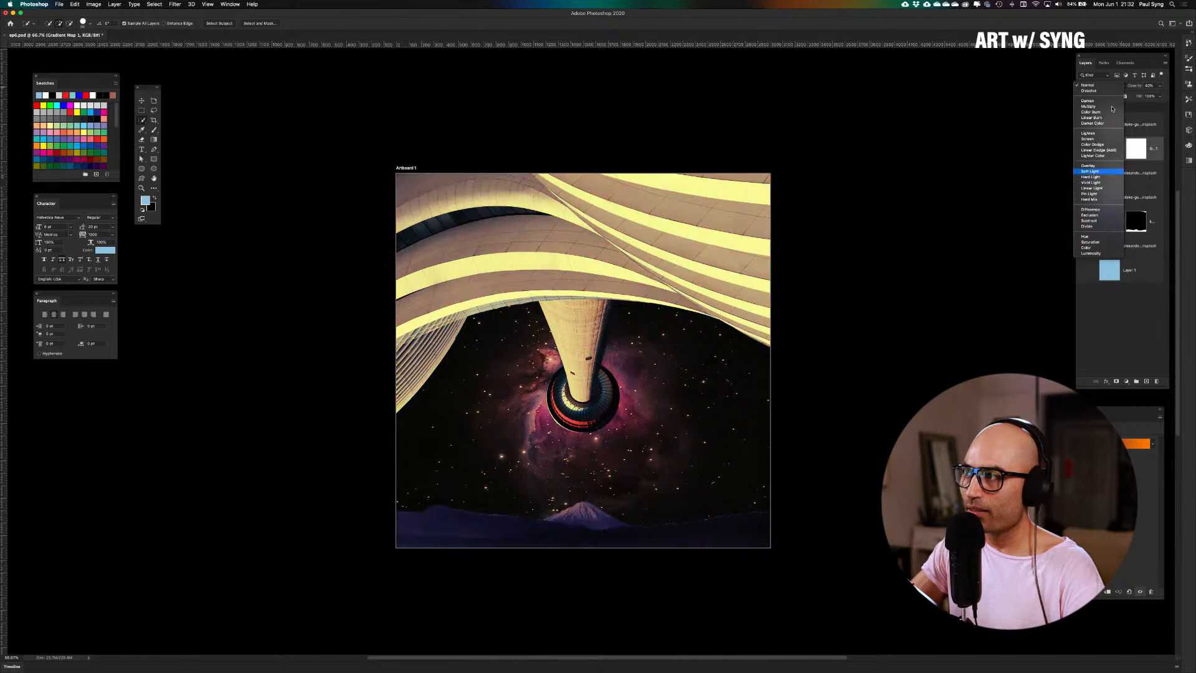
key(Up)
key(Up)
key(Up)
key(Up)
key(Up)
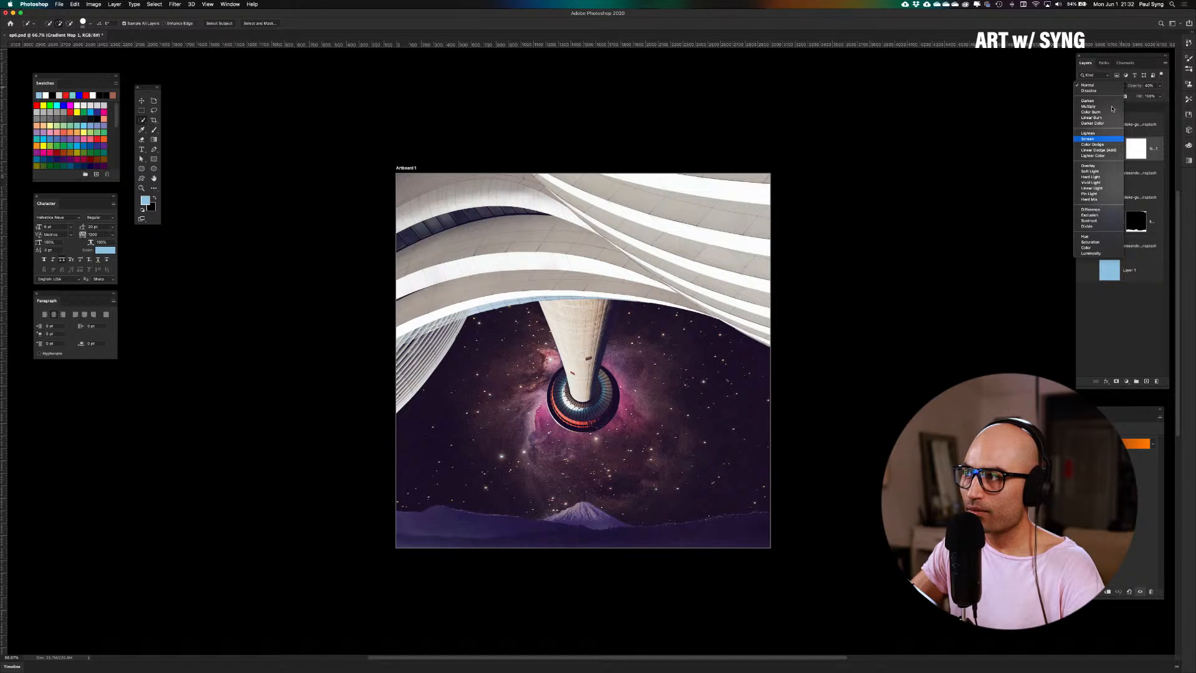
key(Up)
key(Up)
key(Up)
key(Up)
key(Up)
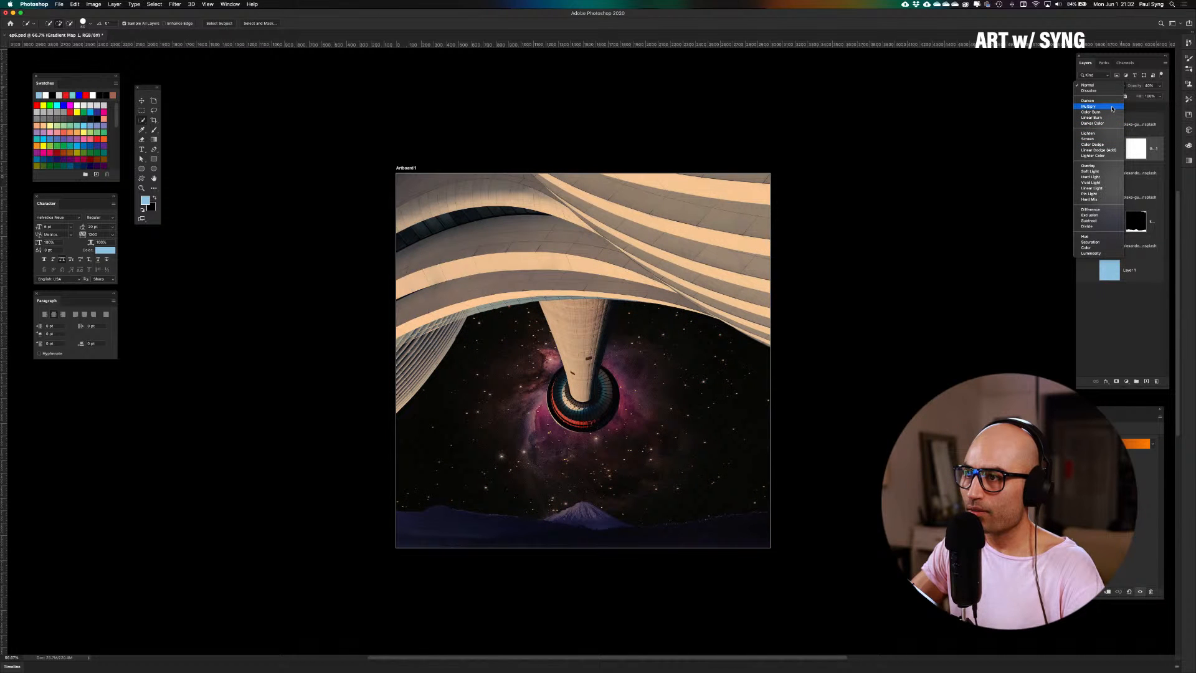
key(Down)
key(Up)
key(Down)
key(Down)
key(Down)
key(Down)
key(Down)
key(Down)
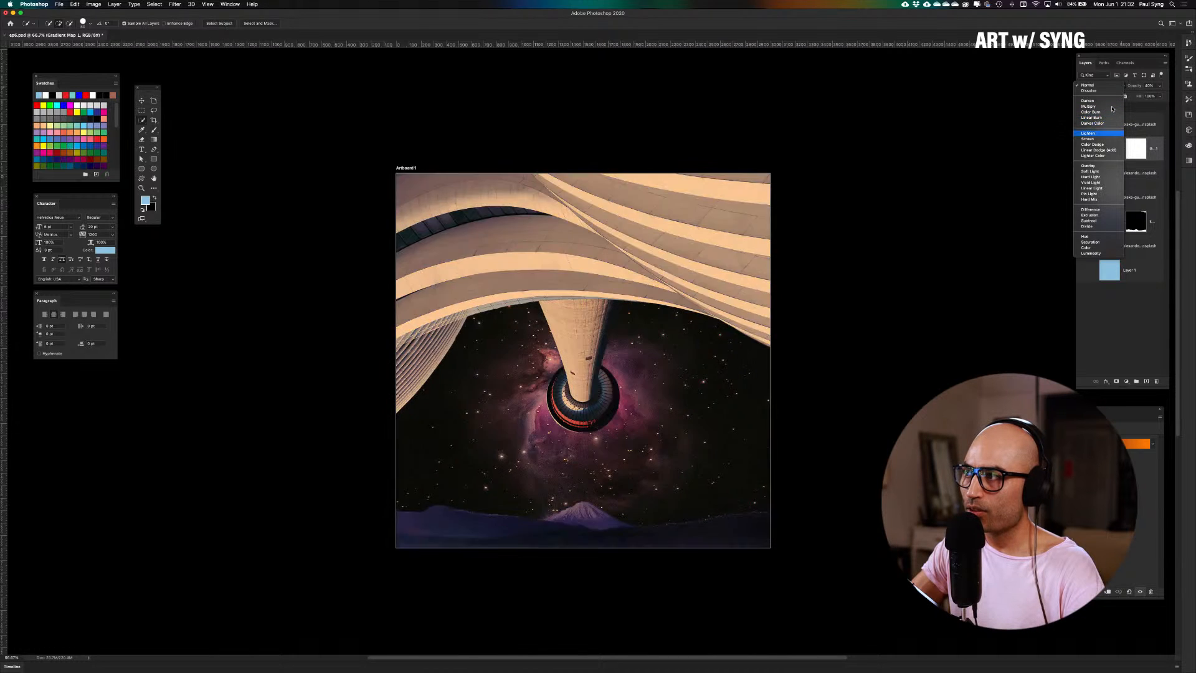
key(Down)
key(Down)
key(Down)
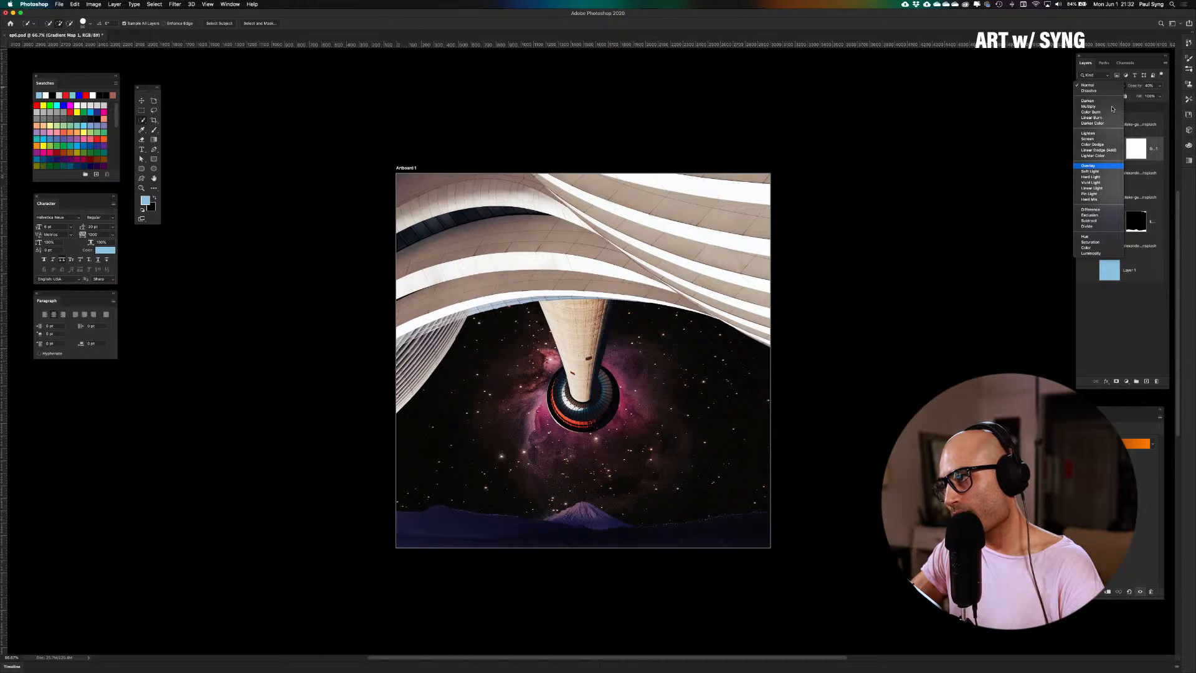
key(Up)
key(Up)
key(Up)
key(Up)
key(Up)
key(Down)
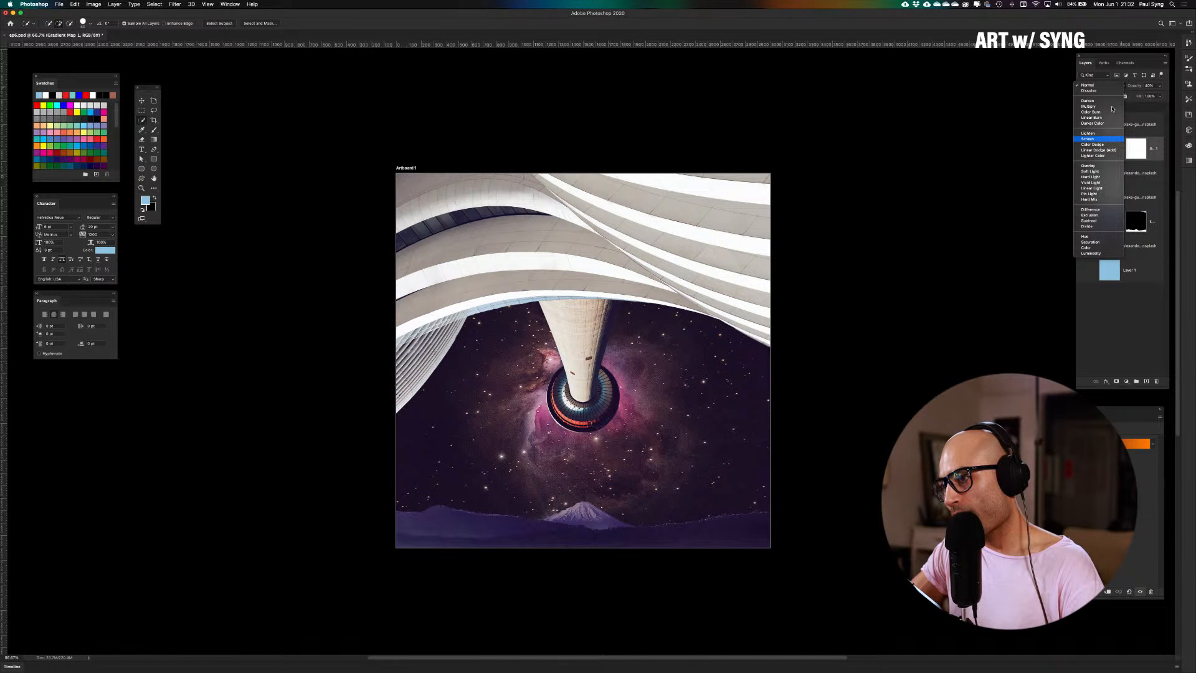
key(Up)
key(Up)
key(Up)
key(Up)
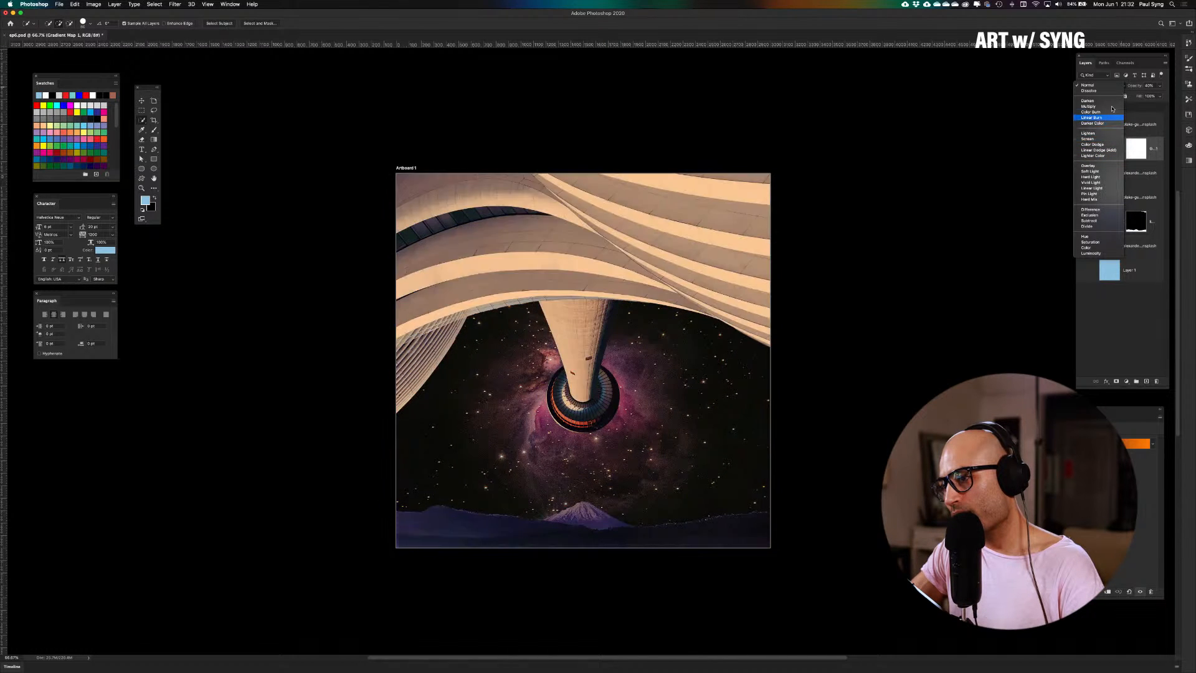
key(Up)
key(Up)
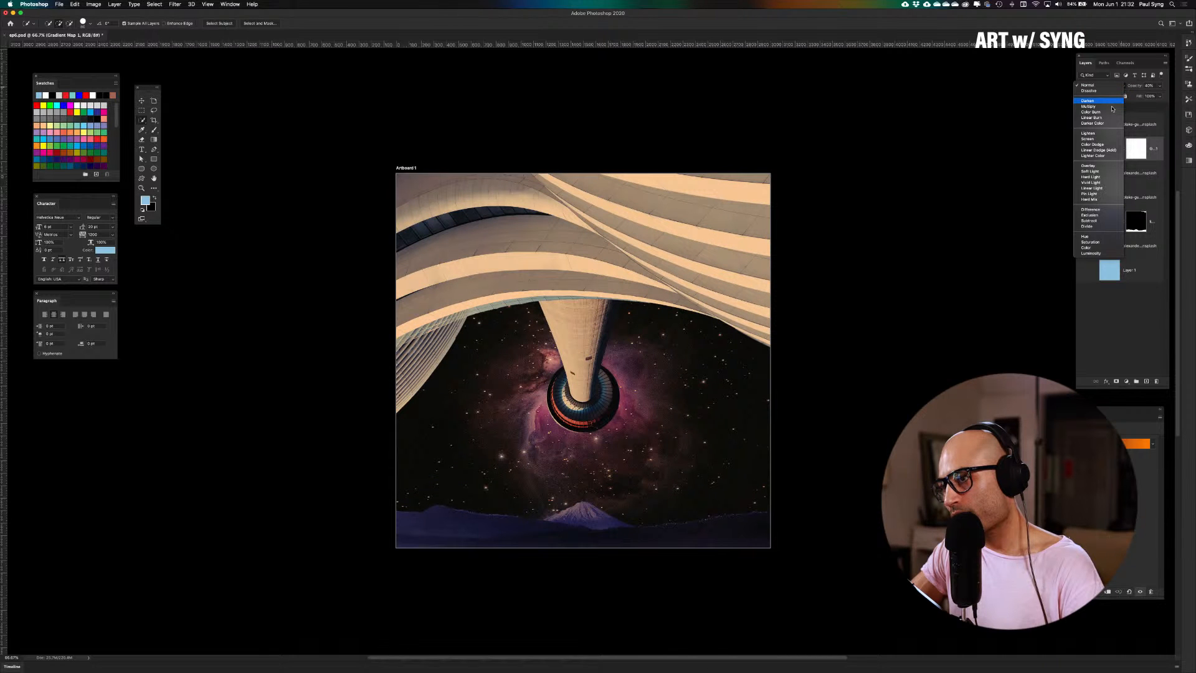
key(Down)
key(Down)
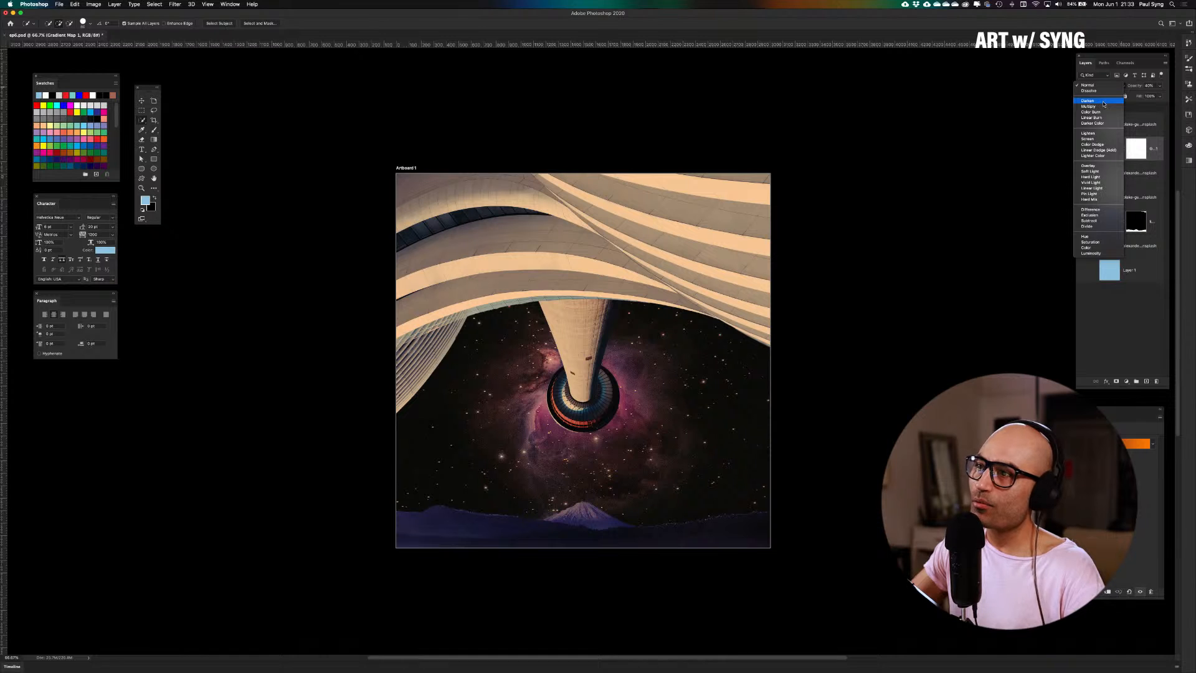
click(1102, 107)
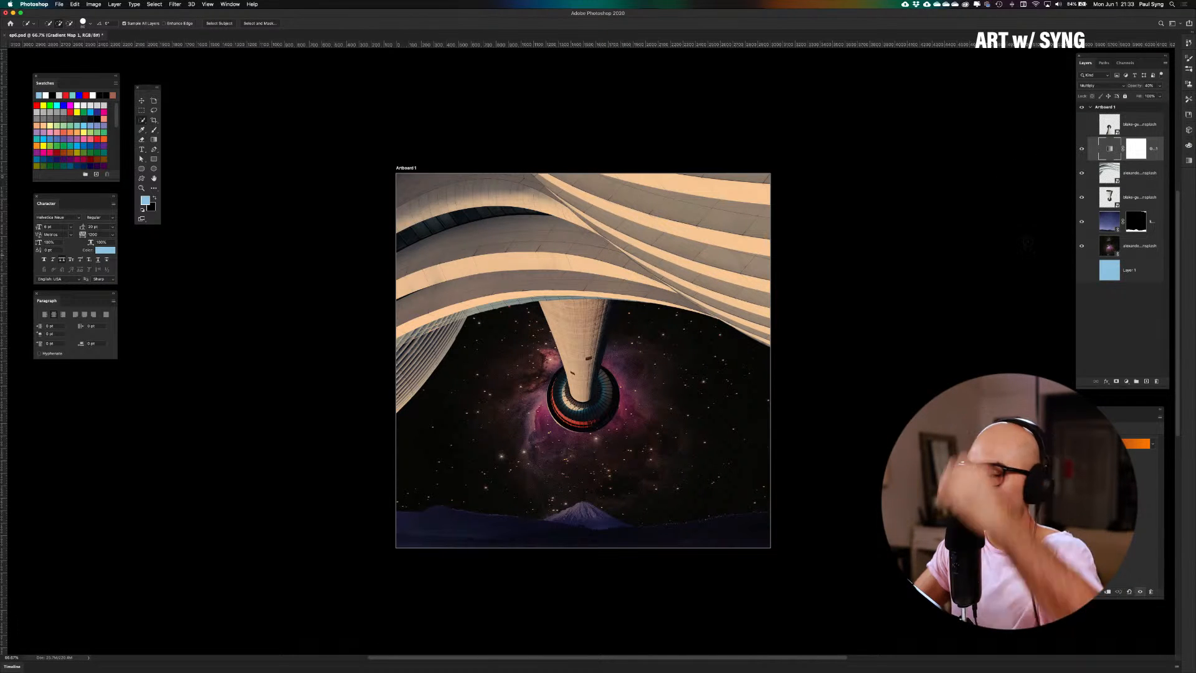
Toggle the nebula sky layer's visibility to compare the collage with and without it, leaving it shown
click(1084, 249)
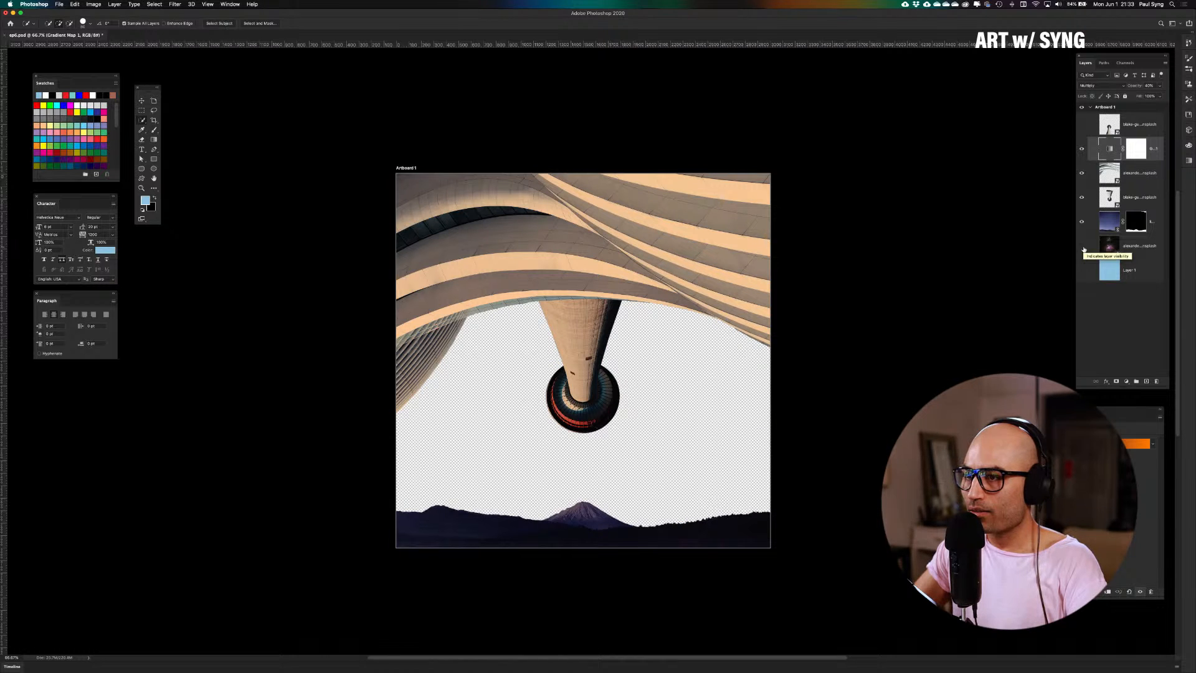
click(1083, 248)
click(1083, 246)
click(1082, 246)
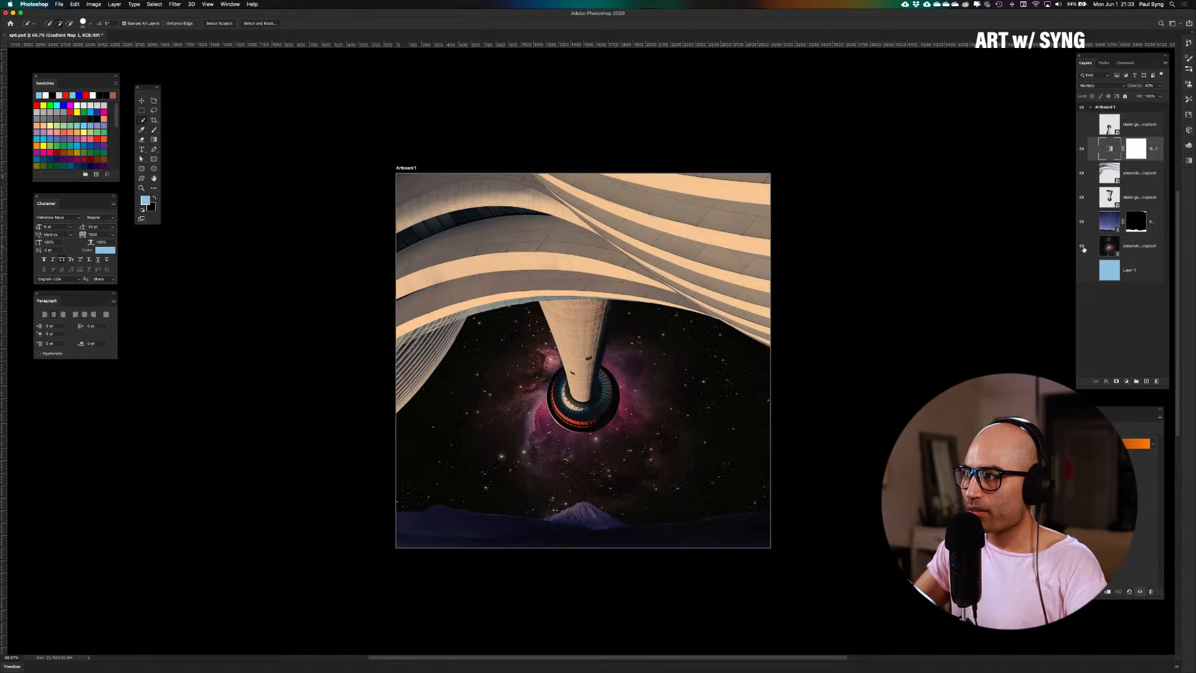
Browse the Resources images and place the portrait-format Milky Way photo with the glowing horizon directly above the nebula layer
click(1104, 249)
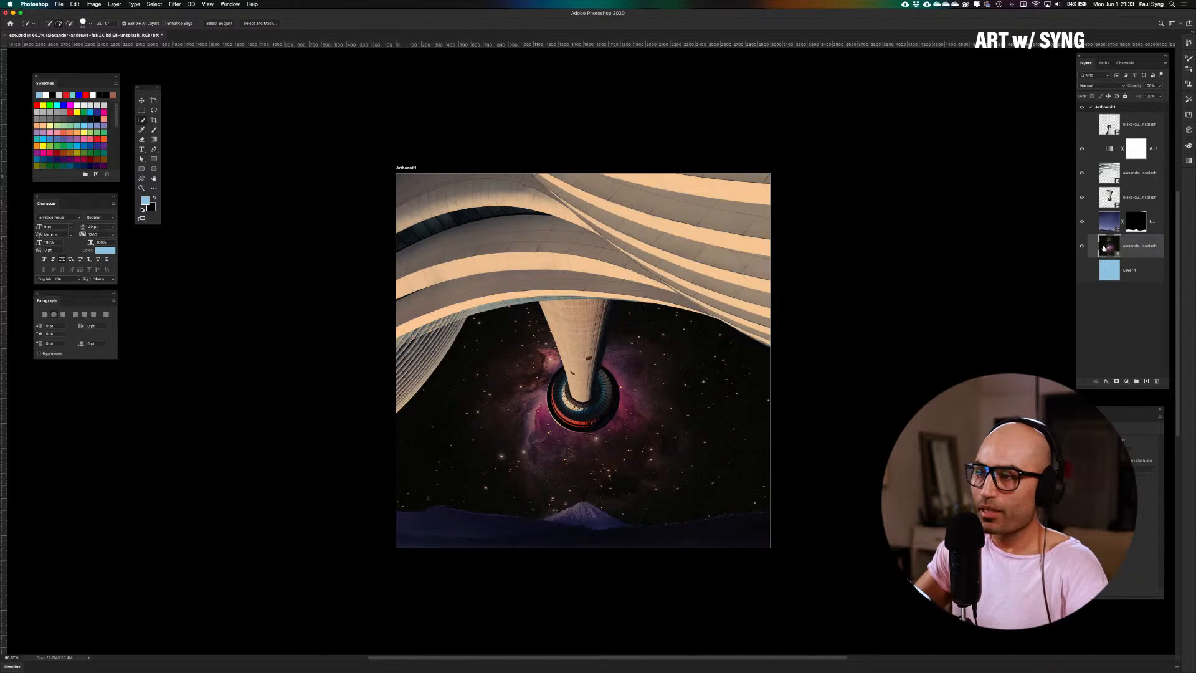
key(super+o)
click(412, 202)
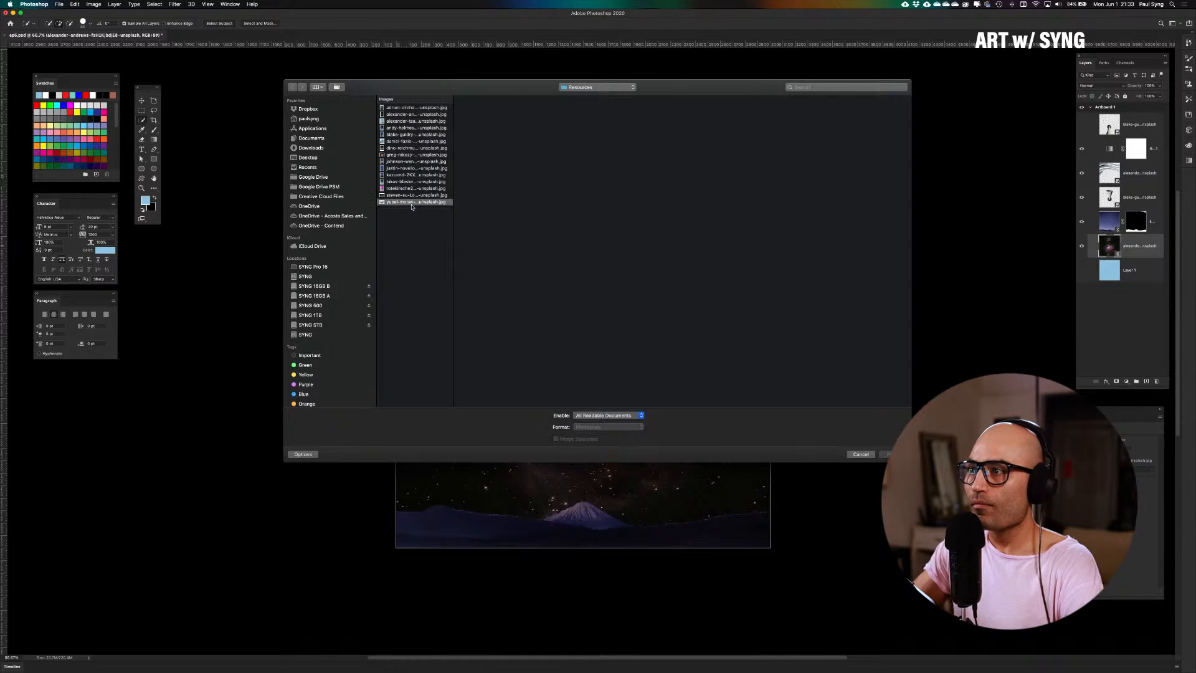
key(Up)
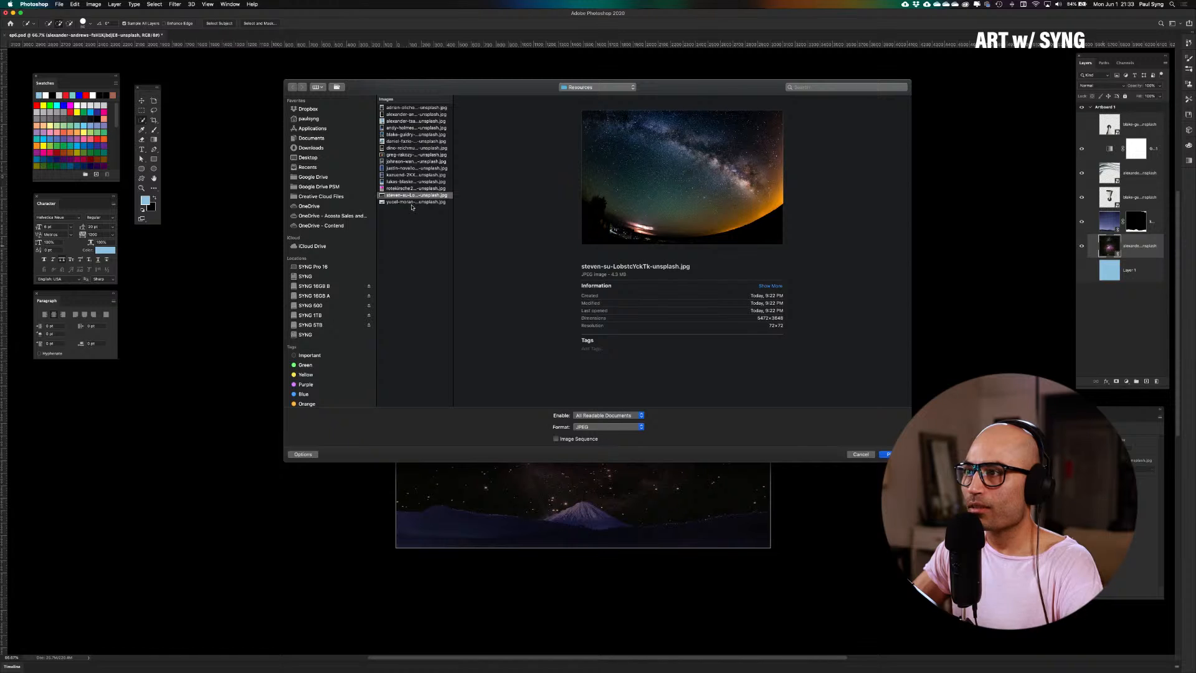
key(Up)
key(Up)
key(Up)
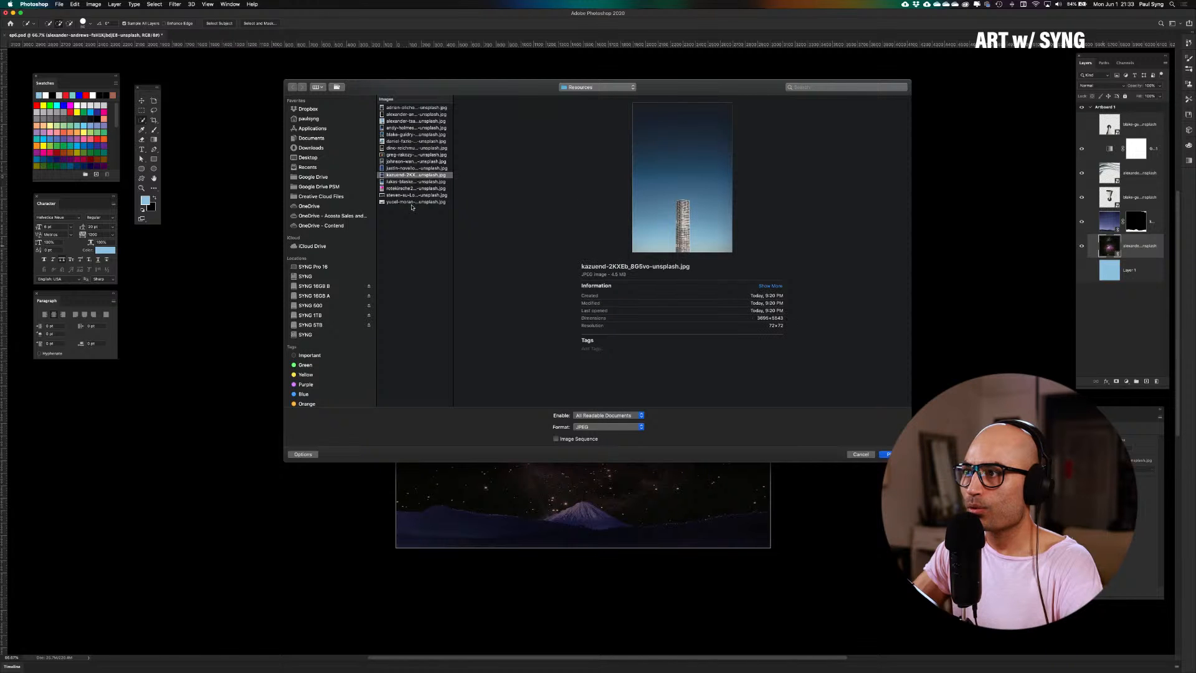
key(Up)
key(Up)
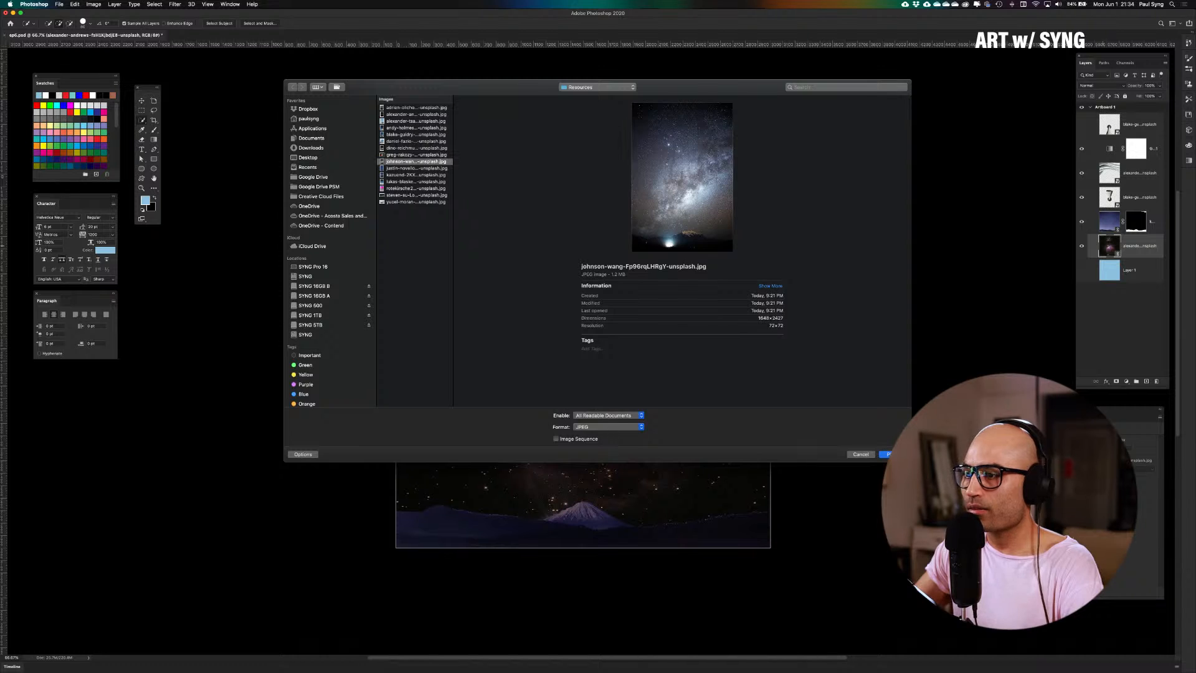
click(887, 454)
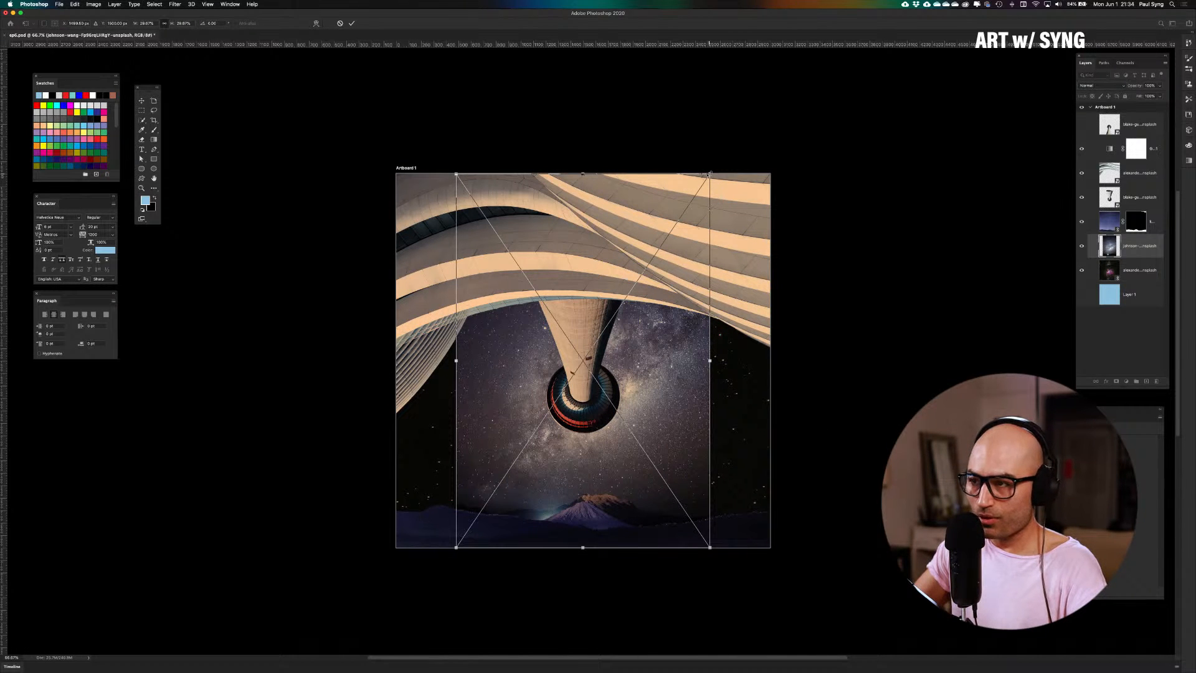
Enlarge the placed Milky Way photo to cover the artboard and position its bright band beside the tower, behind the mountains
drag(708, 173, 828, 117)
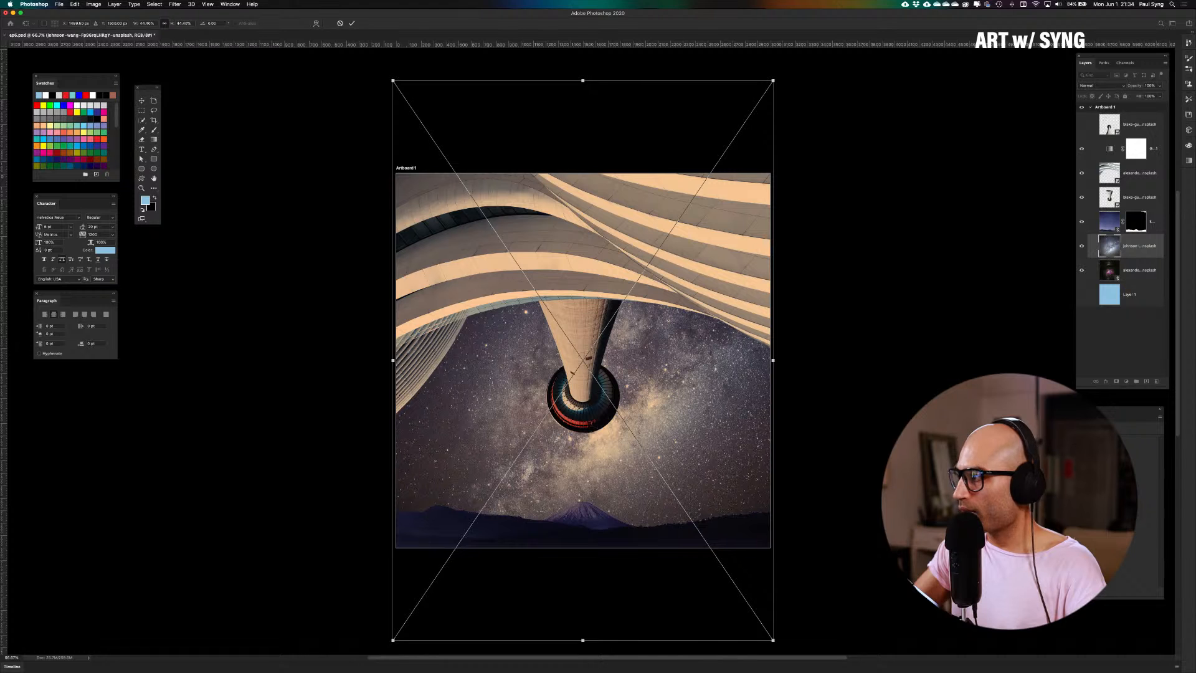
drag(683, 420, 730, 320)
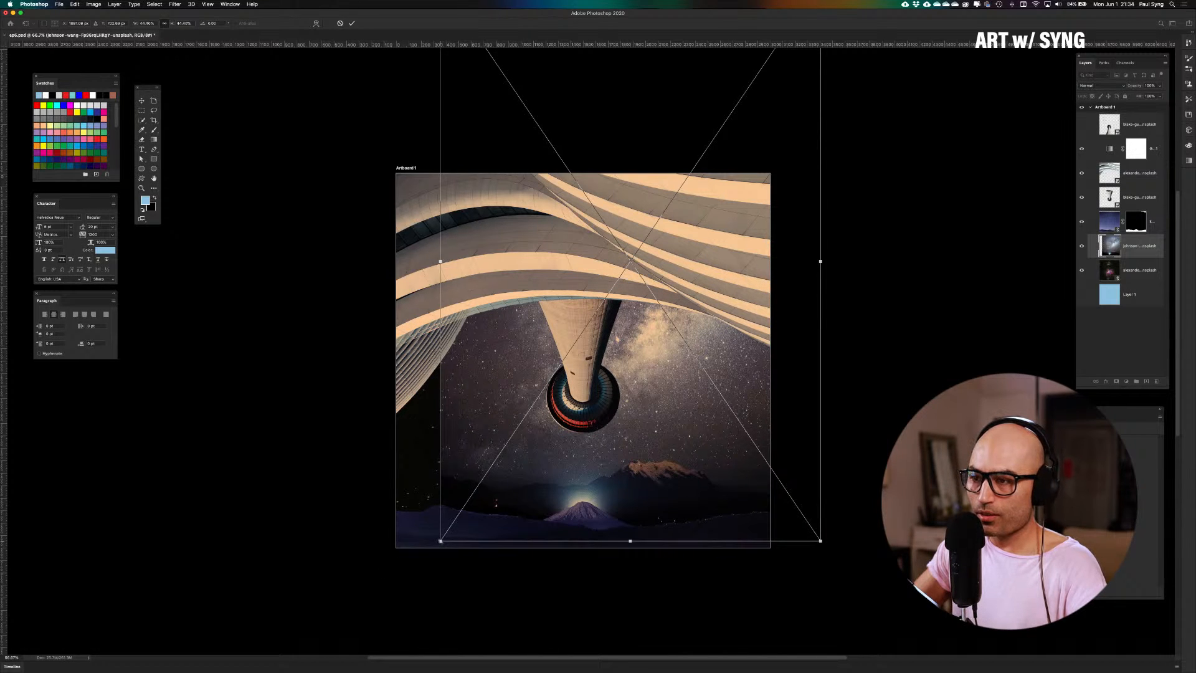
drag(441, 540, 366, 614)
scroll(480, 547, down, 4)
key(Return)
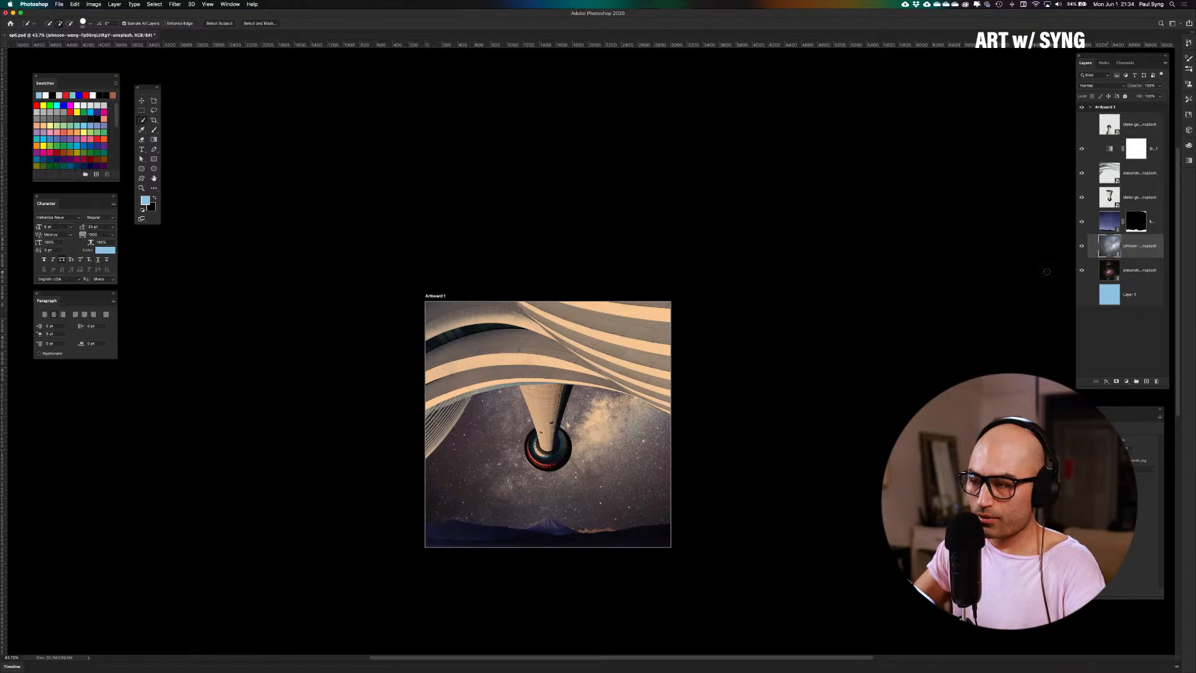
Reposition the Milky Way photo so its glowing horizon sits directly behind the central peak of the masked mountains
key(v)
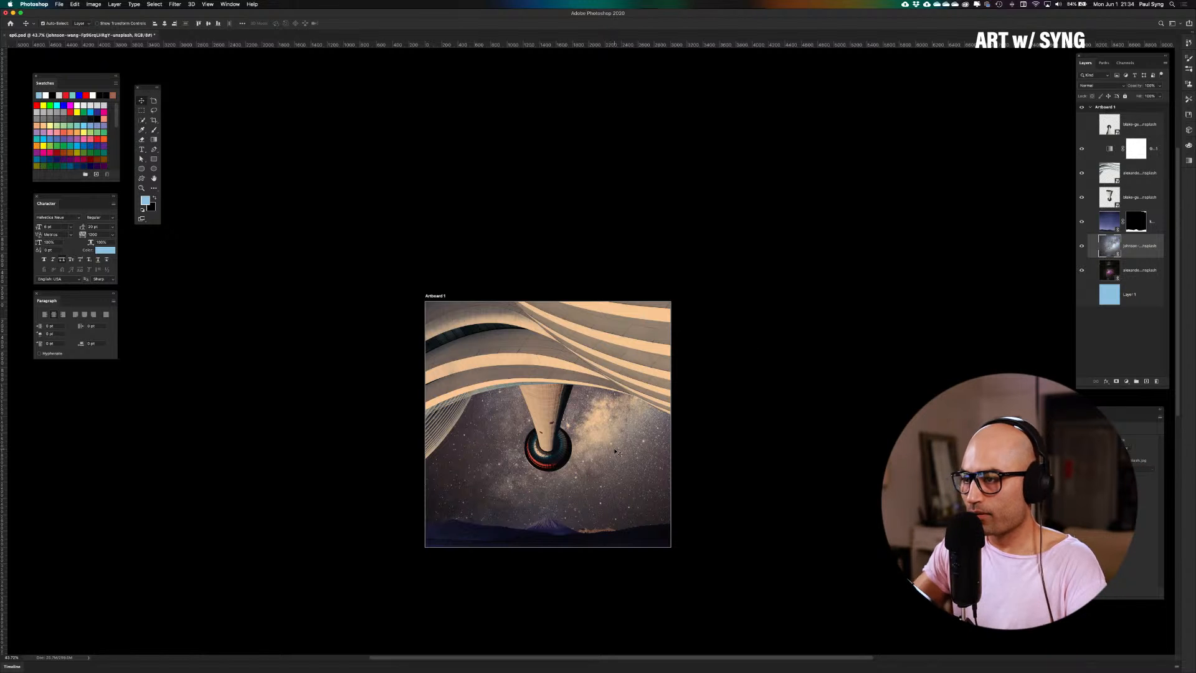
scroll(616, 452, up, 5)
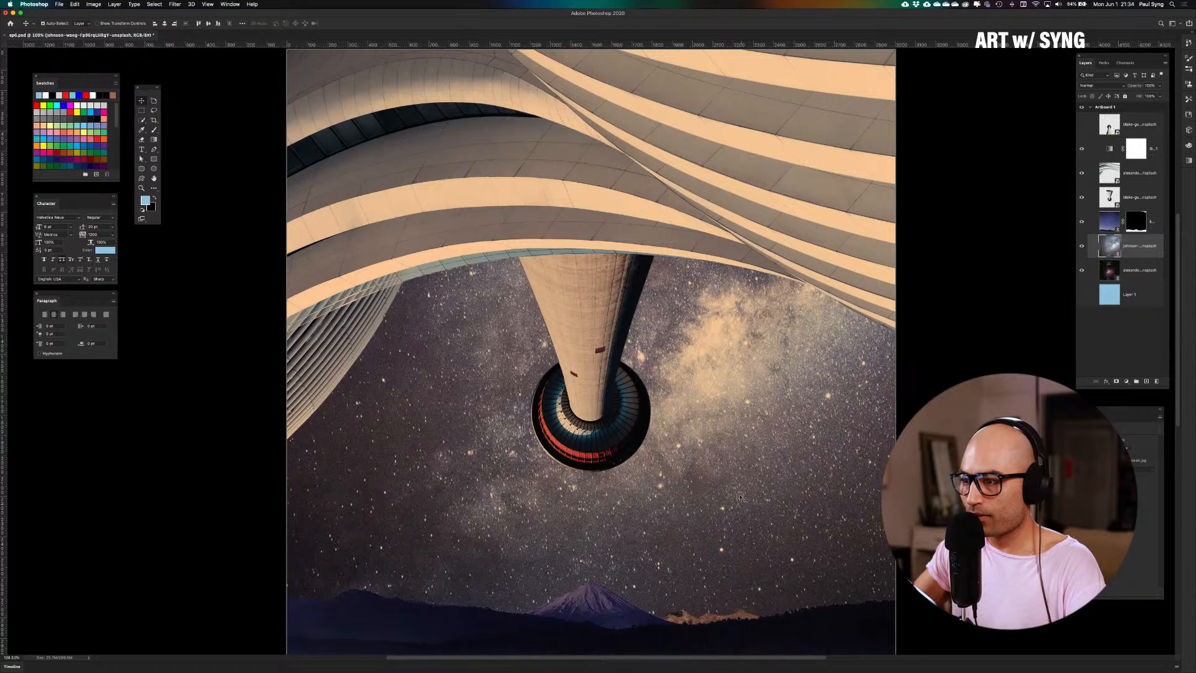
drag(742, 499, 730, 461)
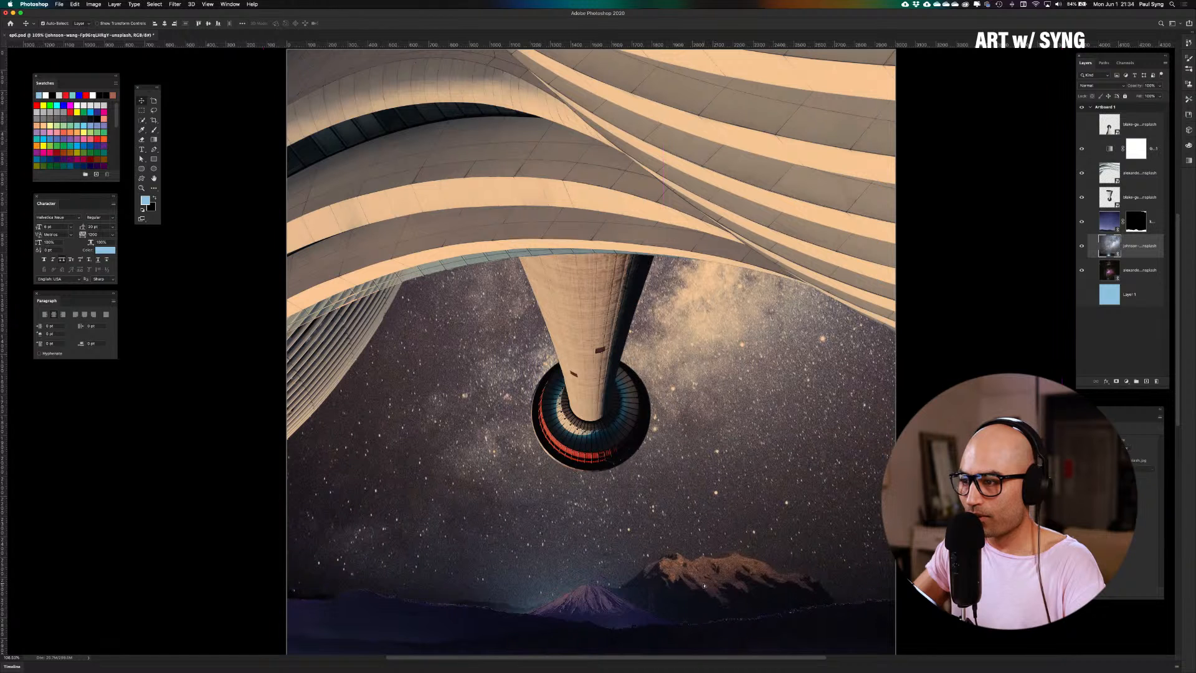
drag(700, 553, 721, 524)
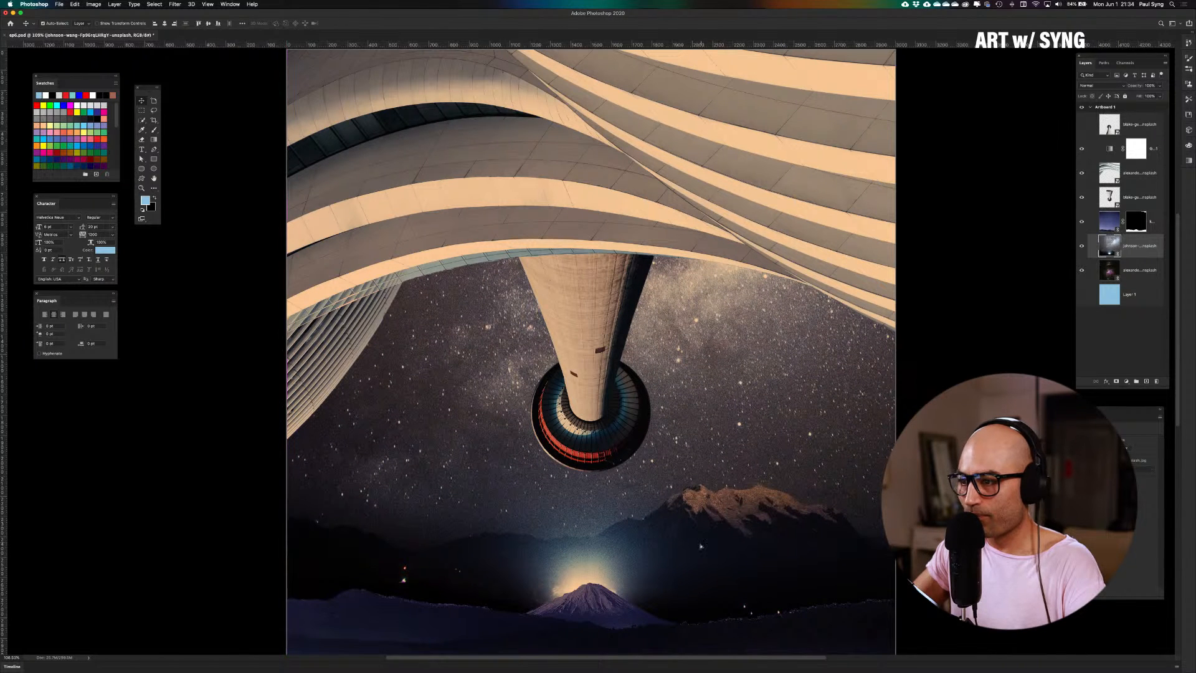
key(shift+Up)
key(shift+Up)
key(shift+Up)
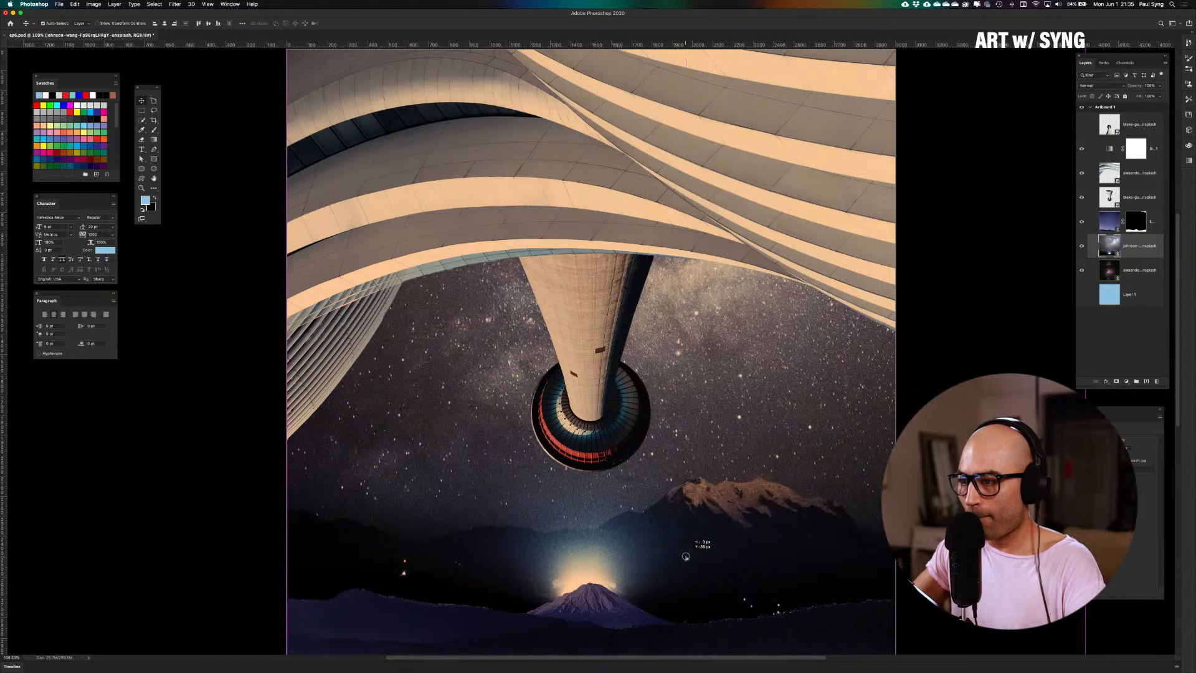
key(shift+Right)
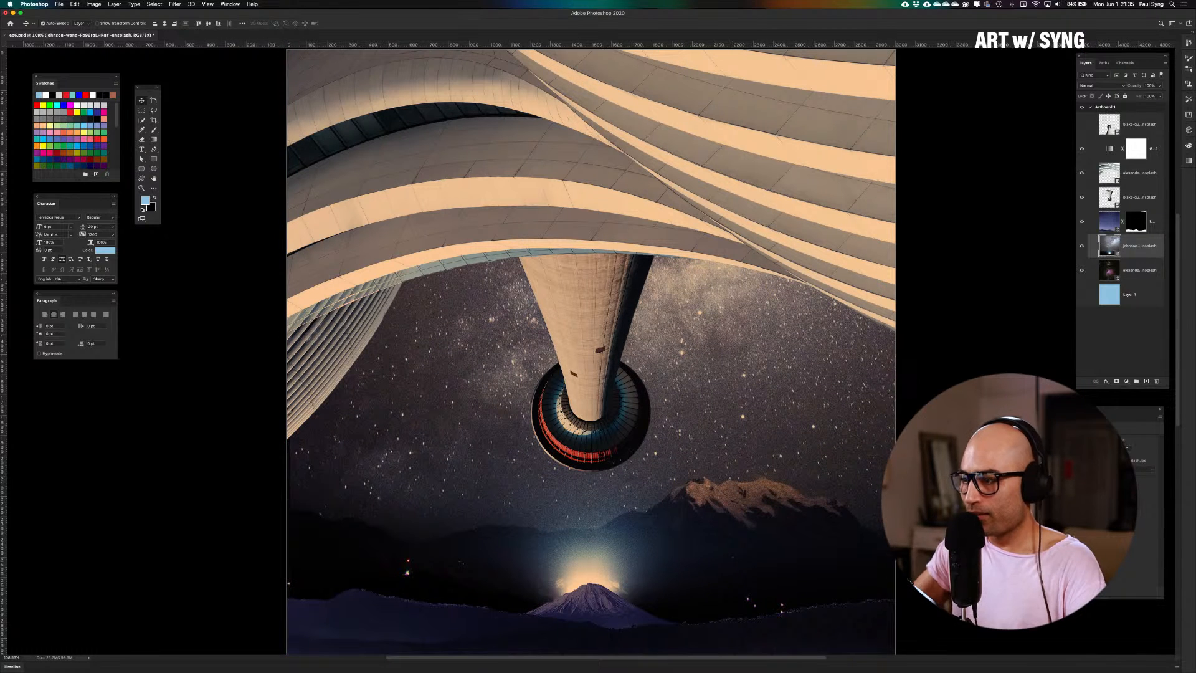
click(959, 509)
key(super+minus)
key(super+minus)
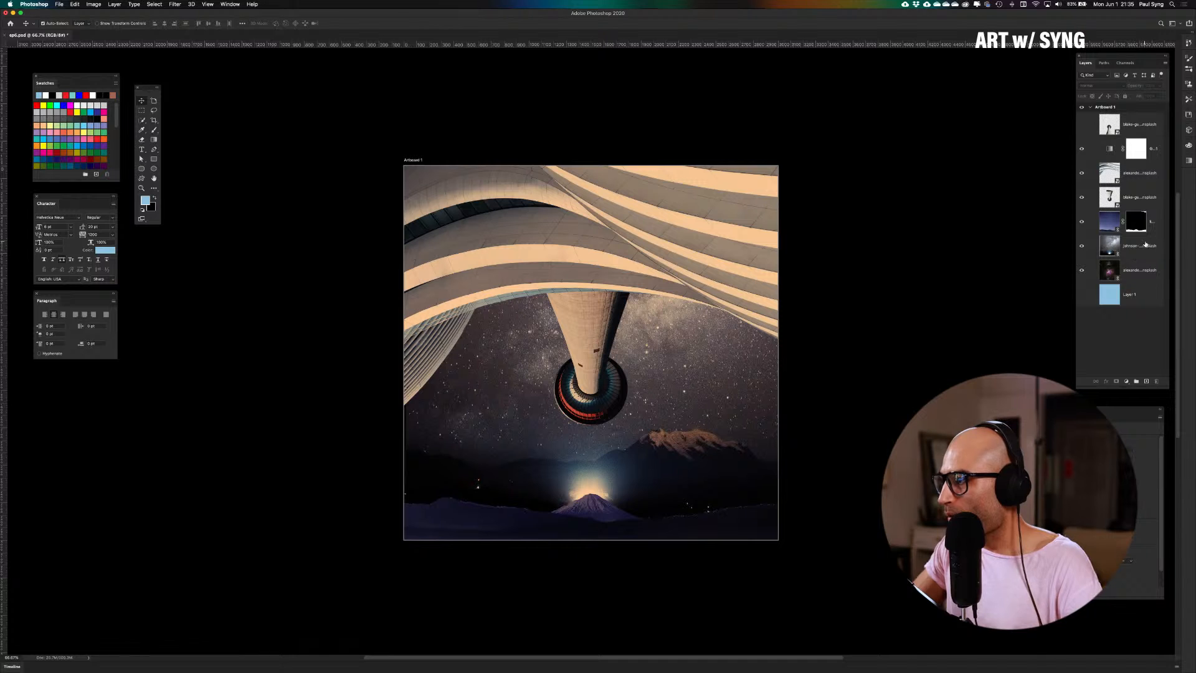
Convert the masked mountains layer to a smart object
click(1153, 224)
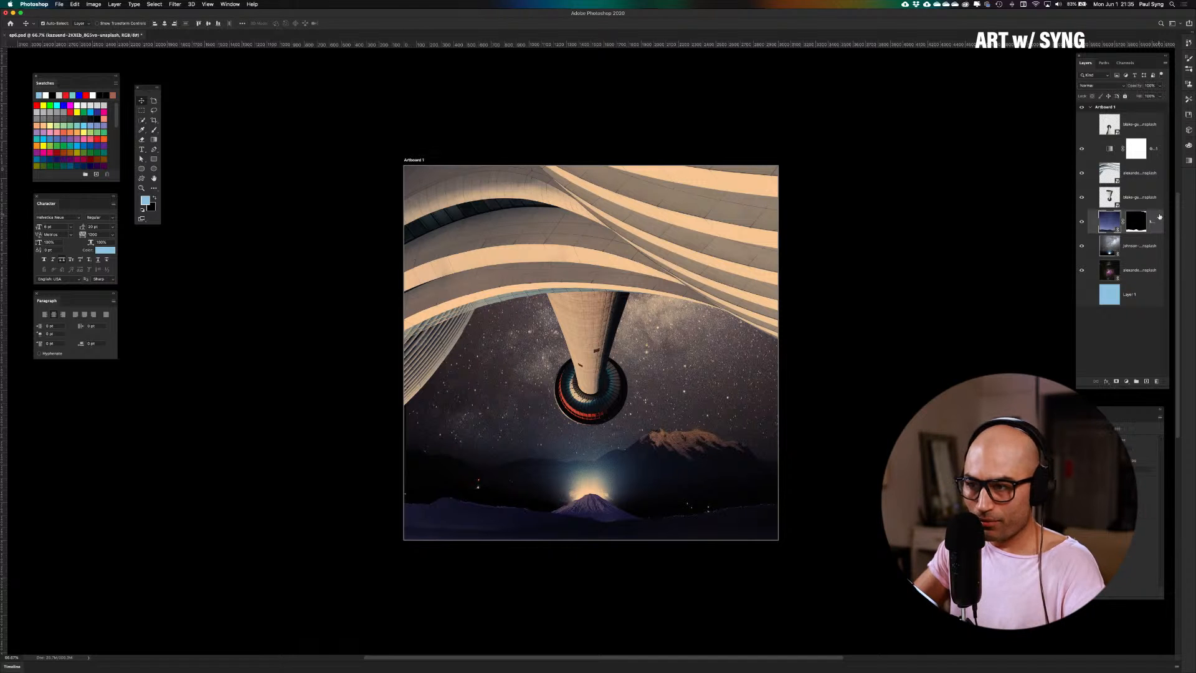
right_click(1159, 218)
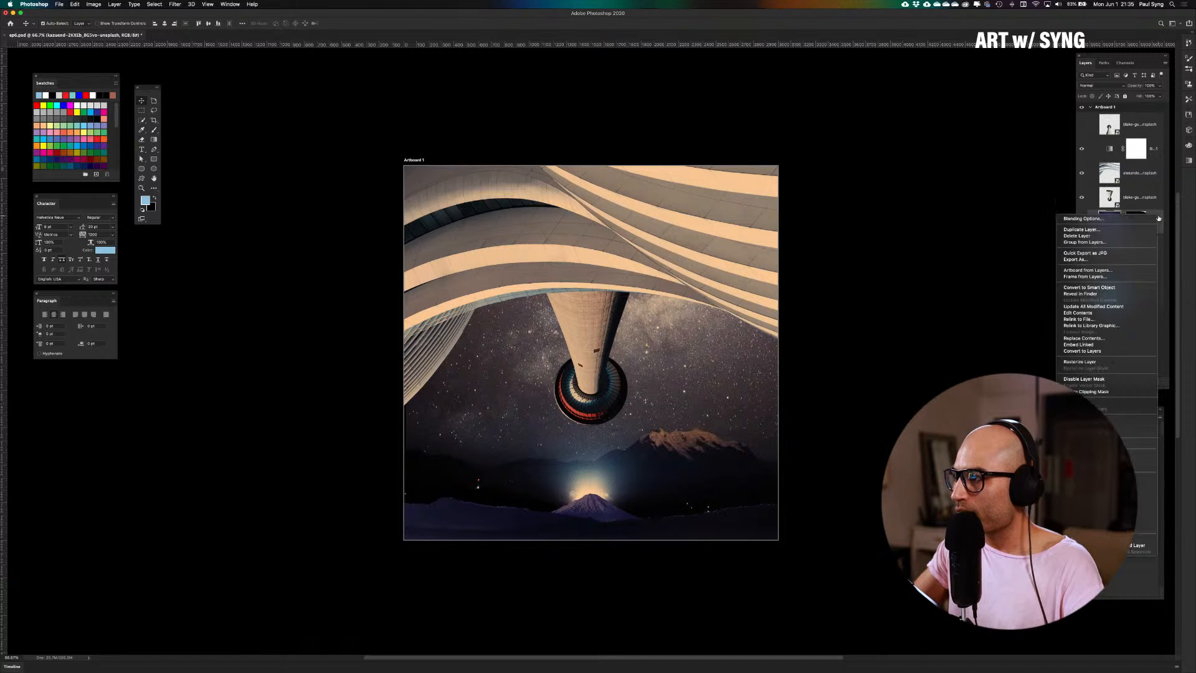
click(1107, 288)
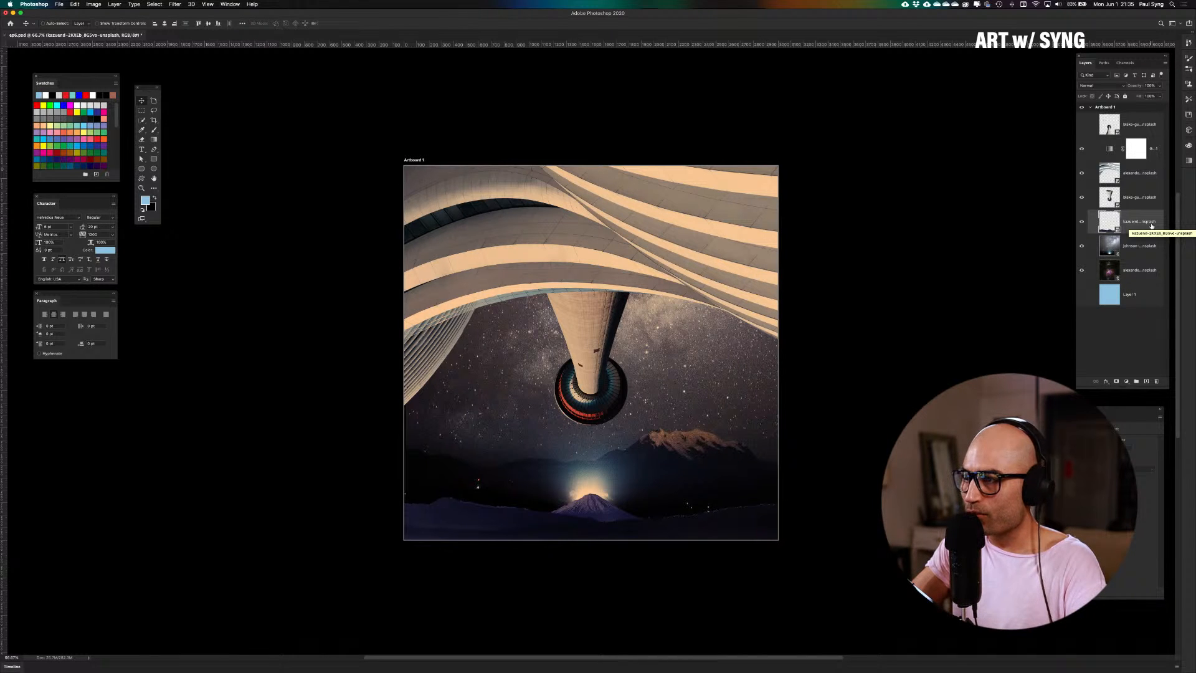
Duplicate the mountains smart object twice and set the uppermost copy's blend mode to Multiply
key(super+j)
key(super+j)
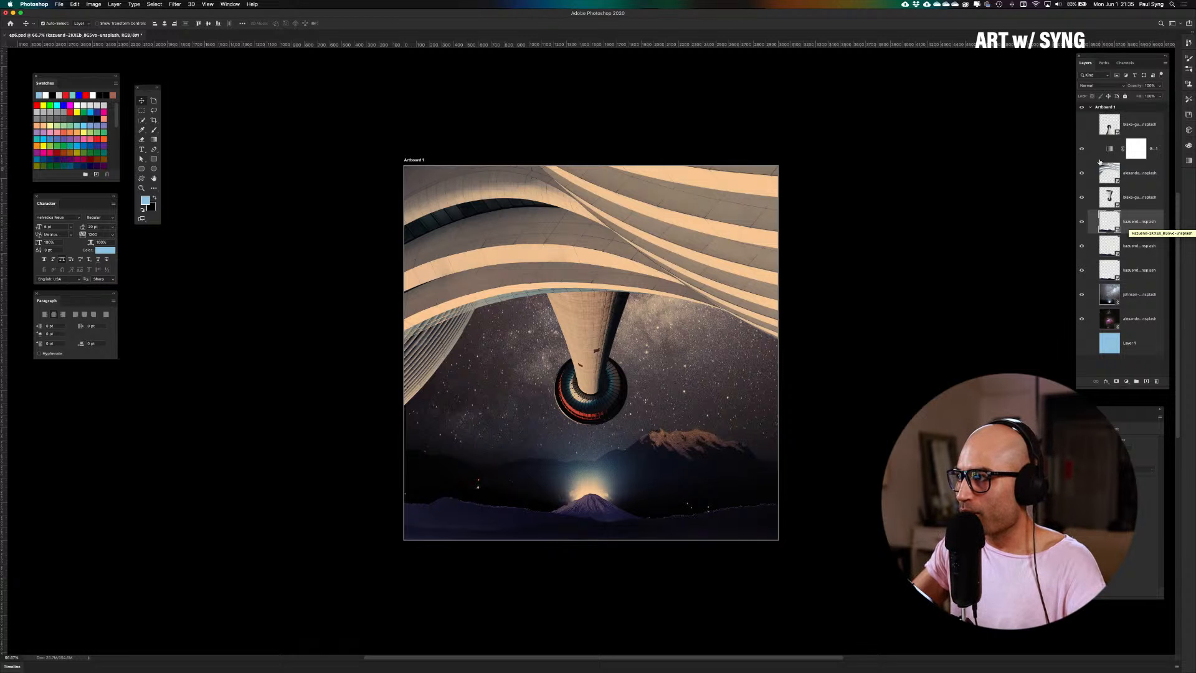
click(1123, 87)
click(1115, 107)
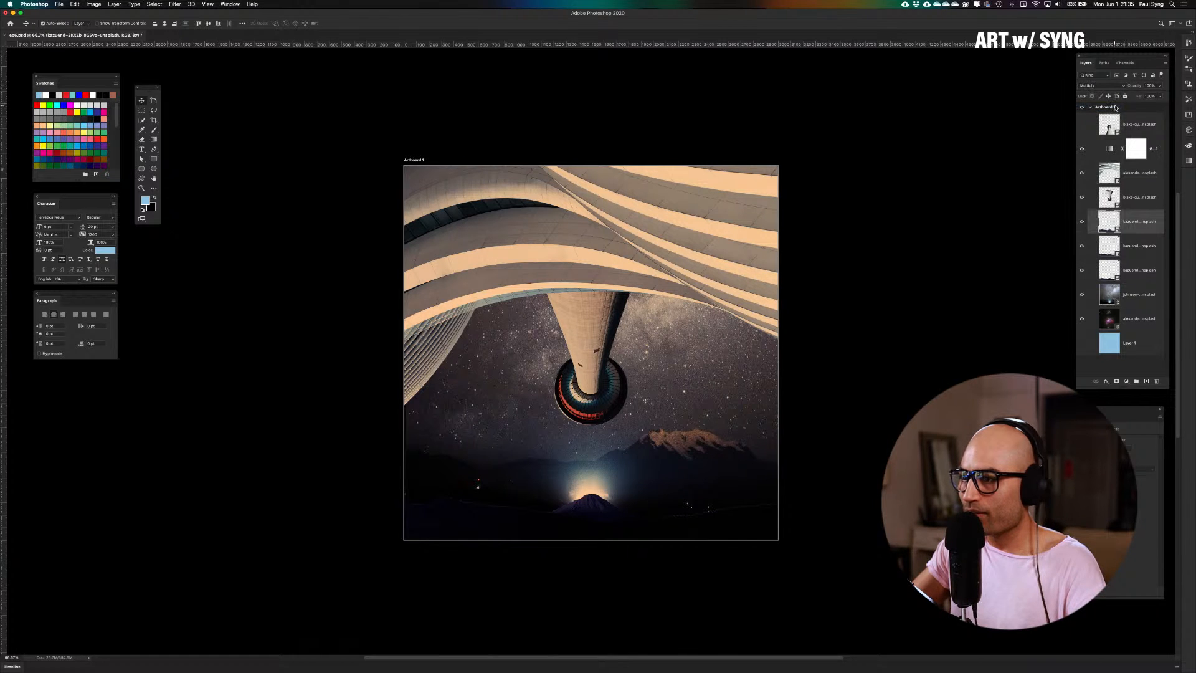
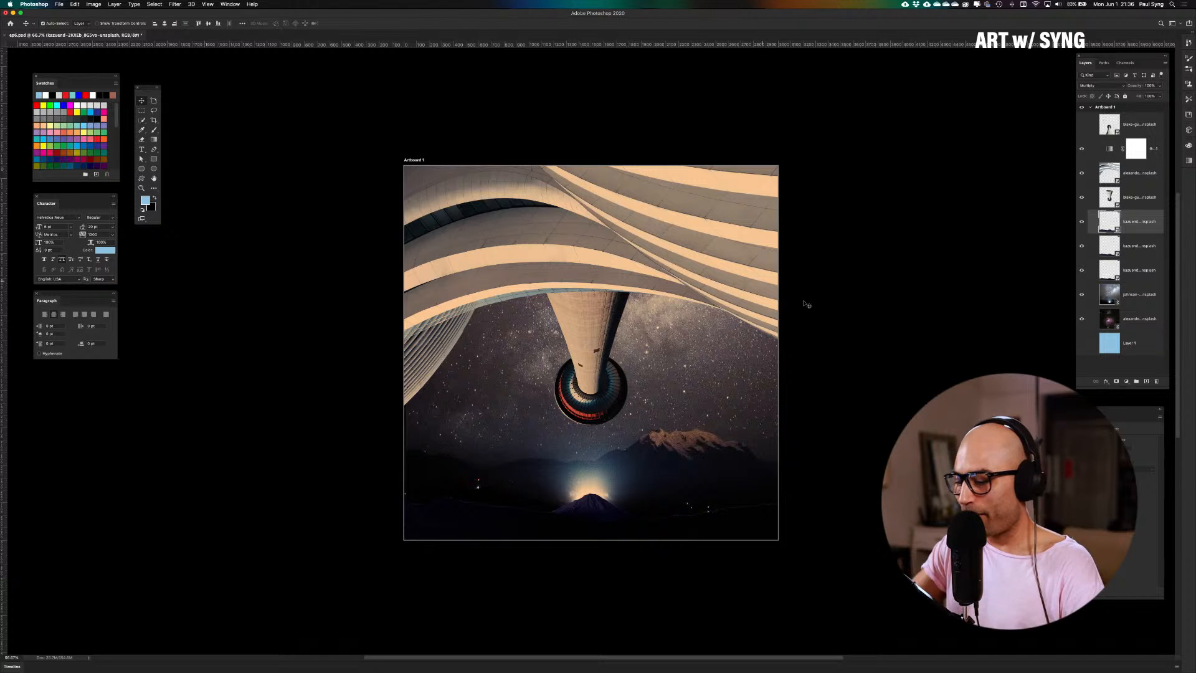
key(super+minus)
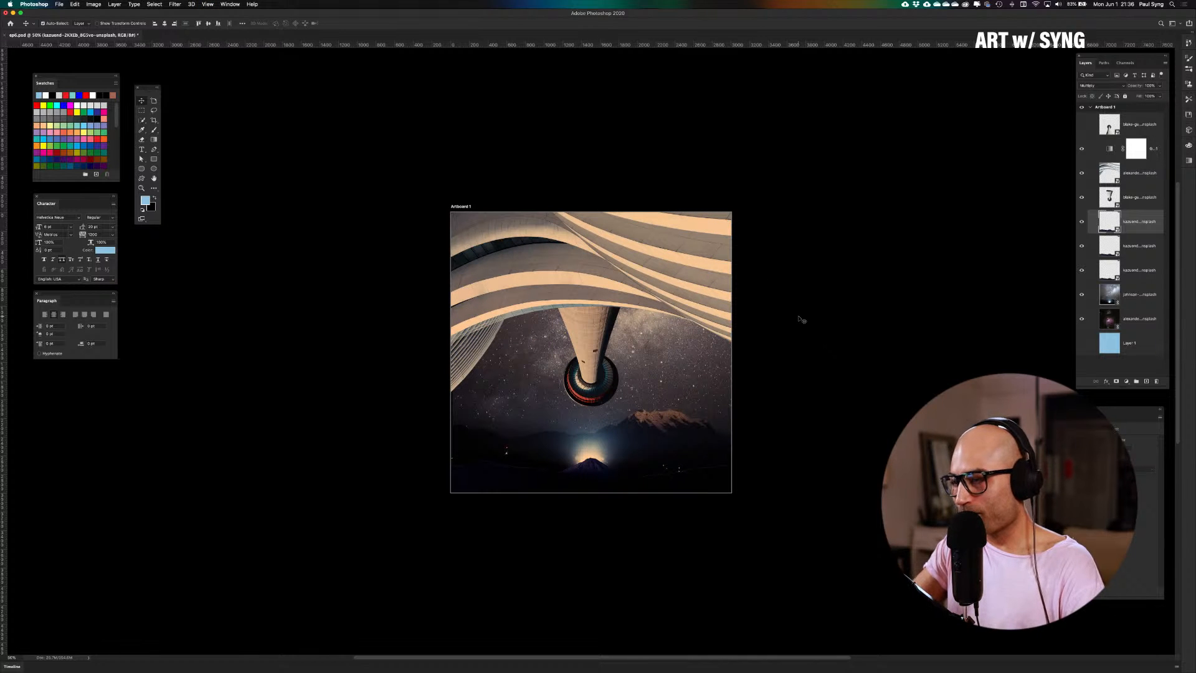
key(super+equal)
key(super+equal)
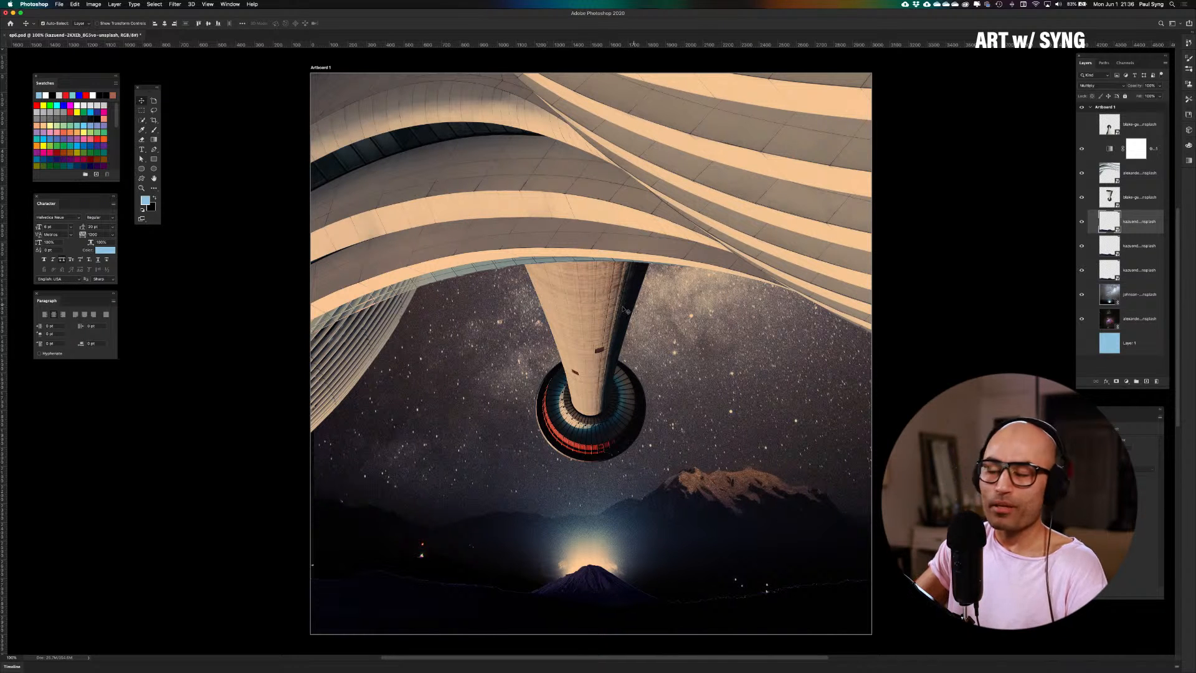
key(super+minus)
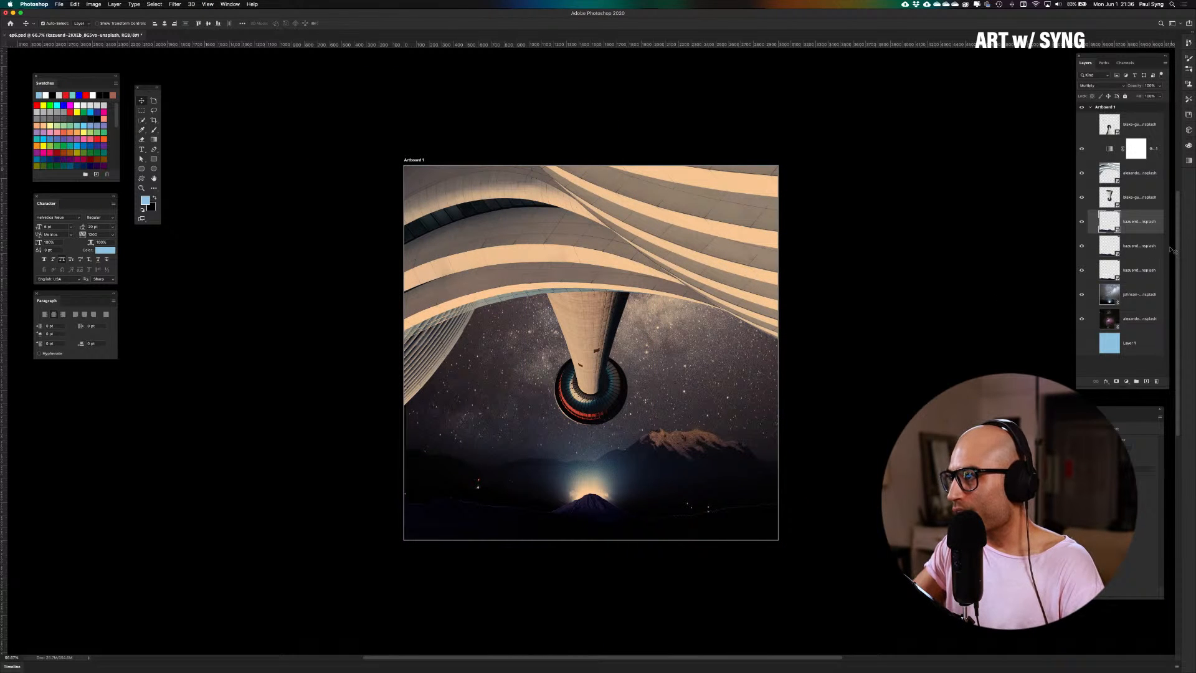
Show the hidden upright tower layer and place it between the curved building and the upside-down tower in the layer order
click(1082, 125)
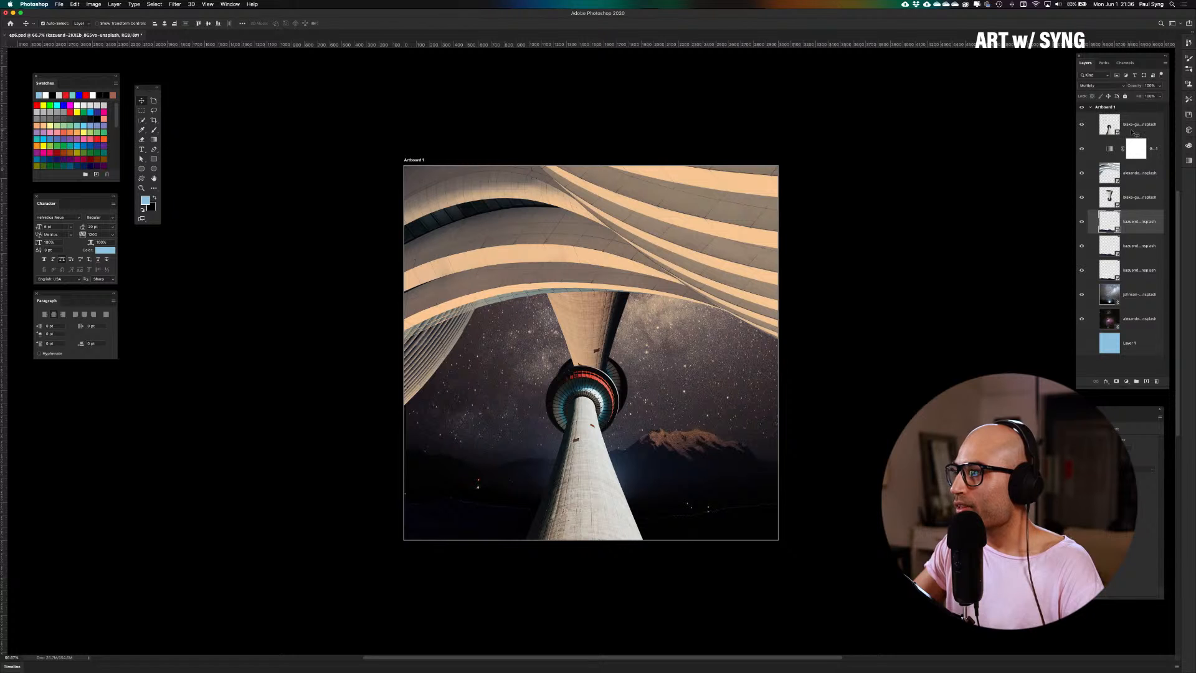
click(1081, 125)
click(1082, 125)
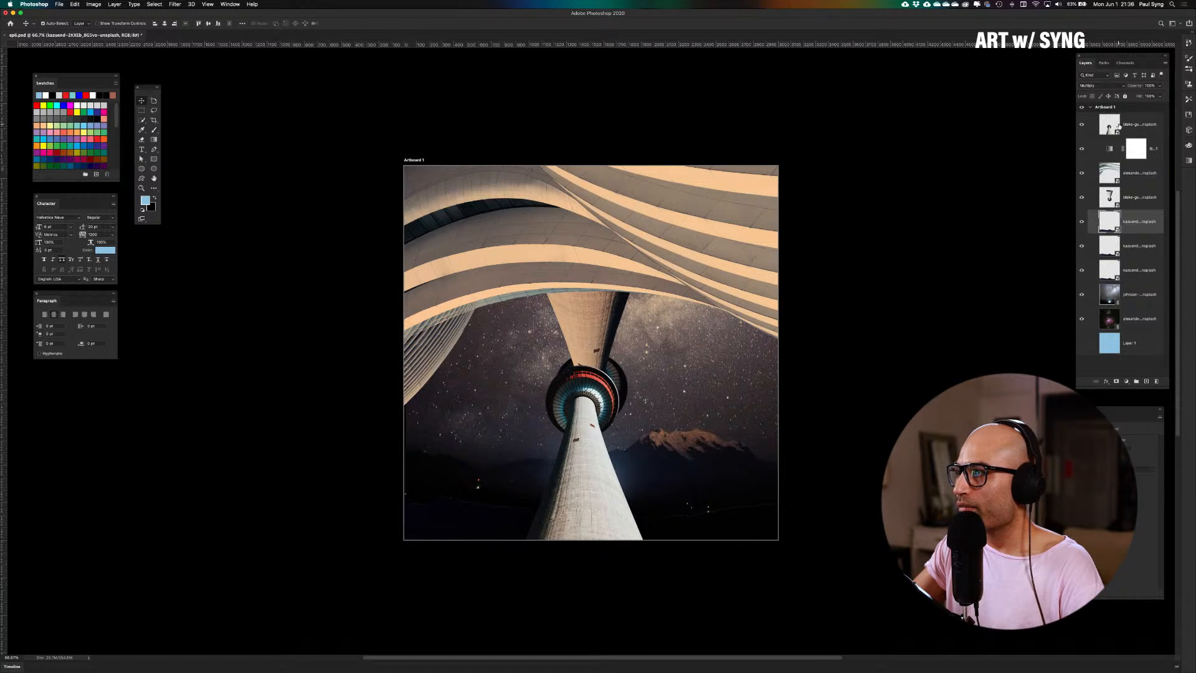
drag(1119, 126, 1144, 184)
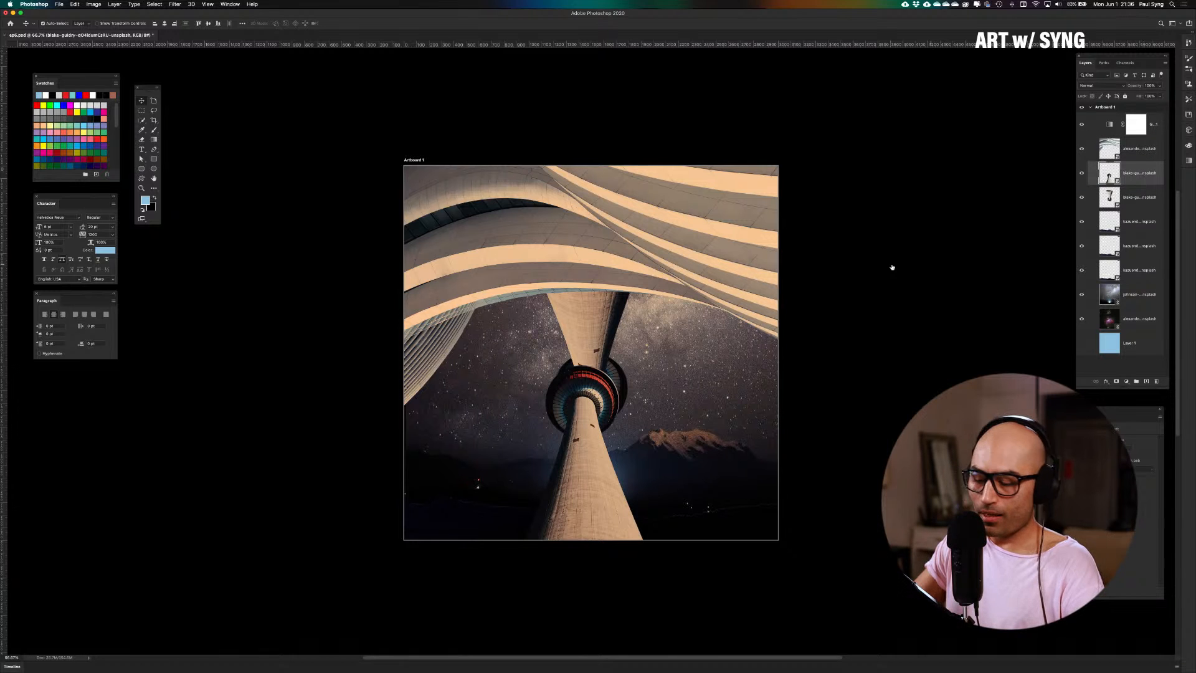
Flip the upright tower vertically and move it up so its round head overlaps the hanging tower's base beneath the curved building
key(ctrl+t)
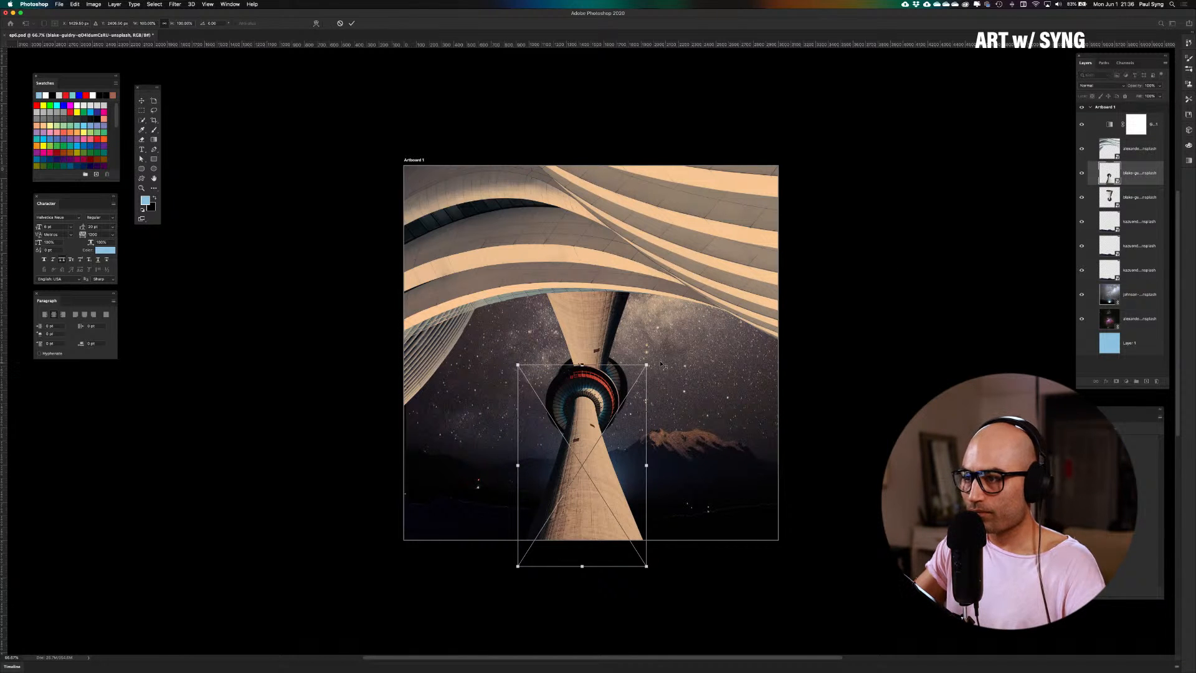
drag(674, 378, 391, 261)
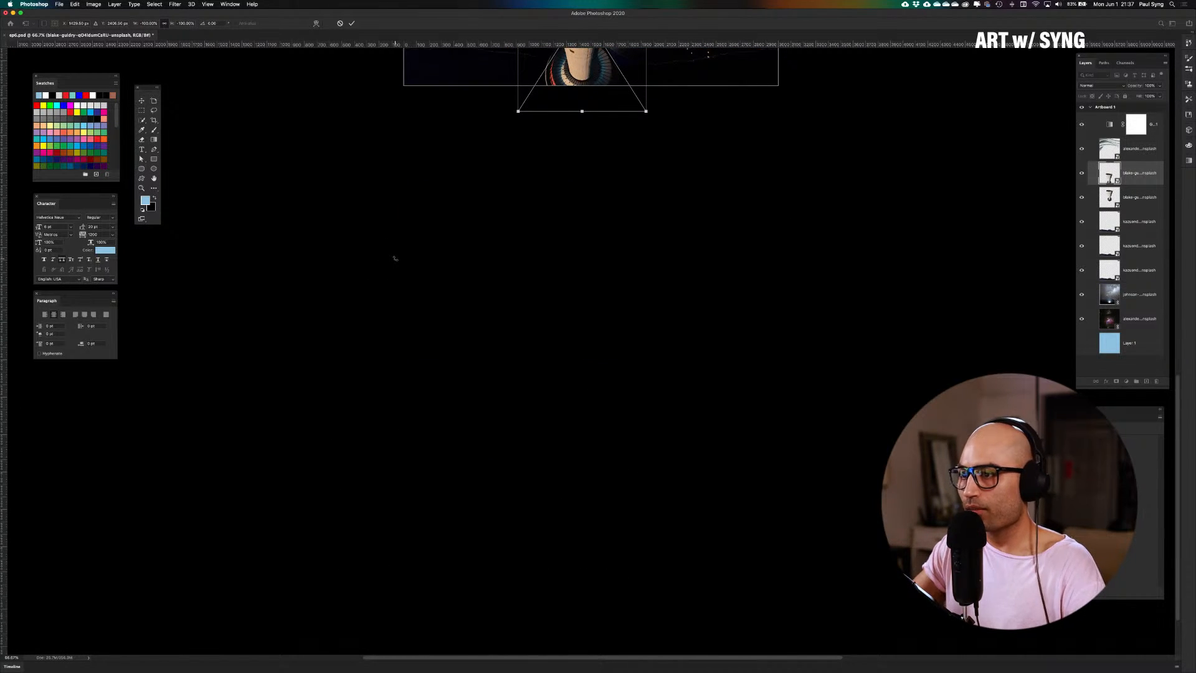
key(super+0)
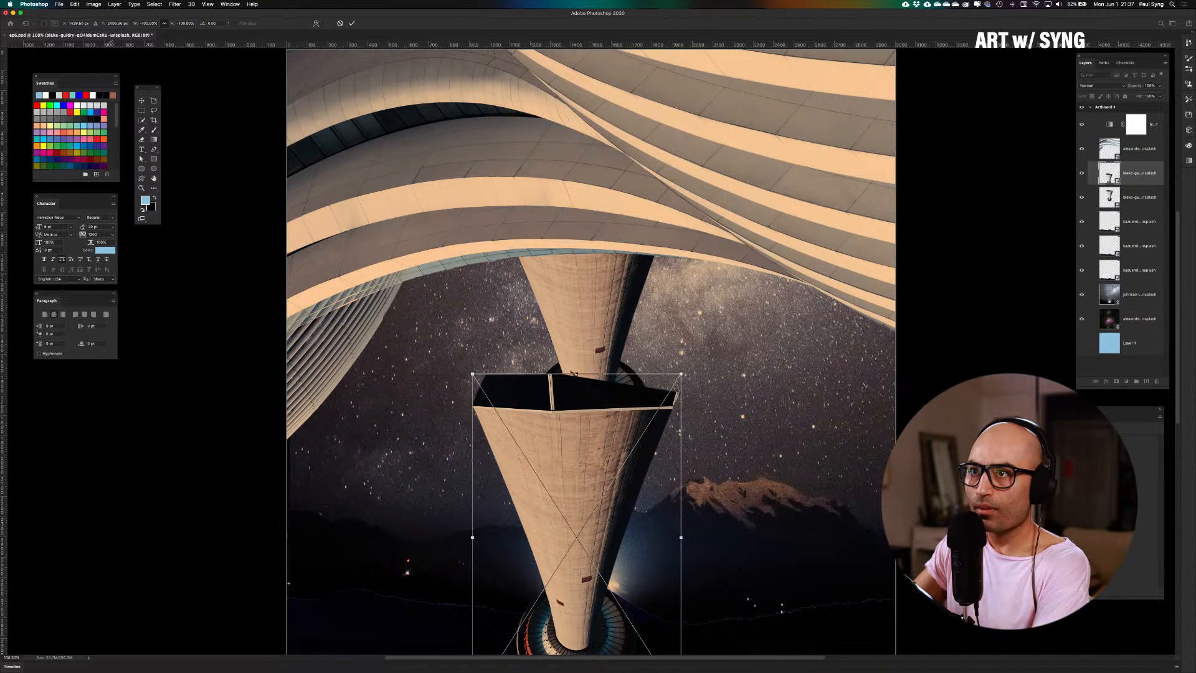
click(352, 23)
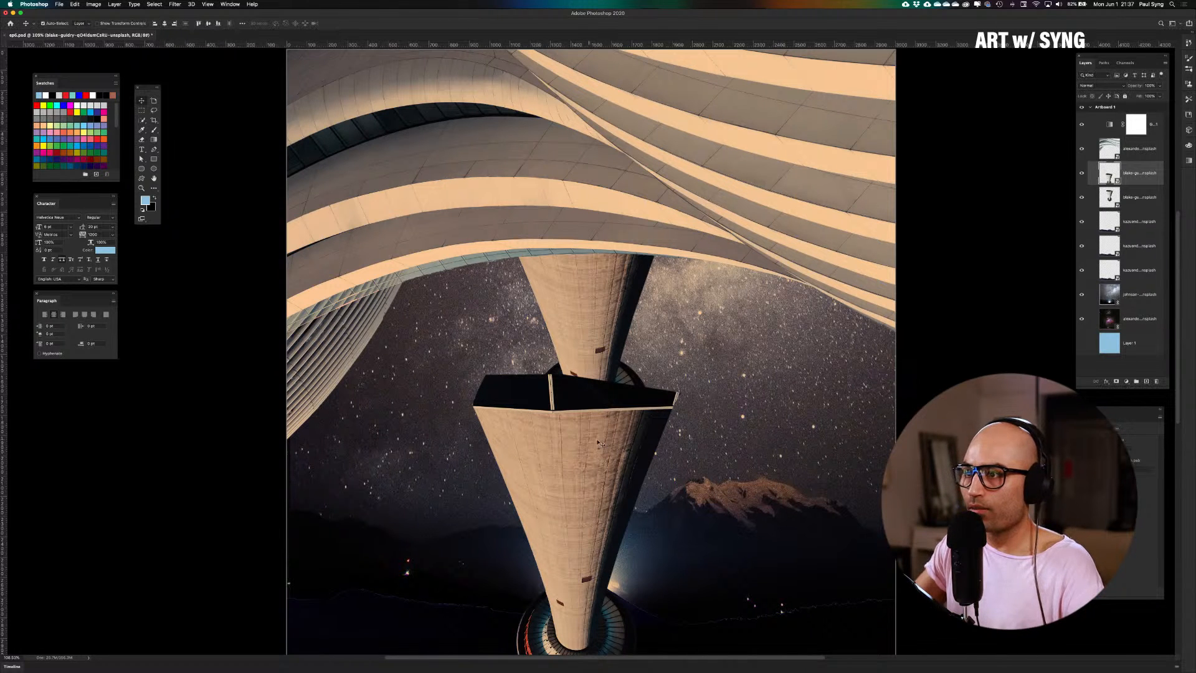
drag(593, 447, 581, 282)
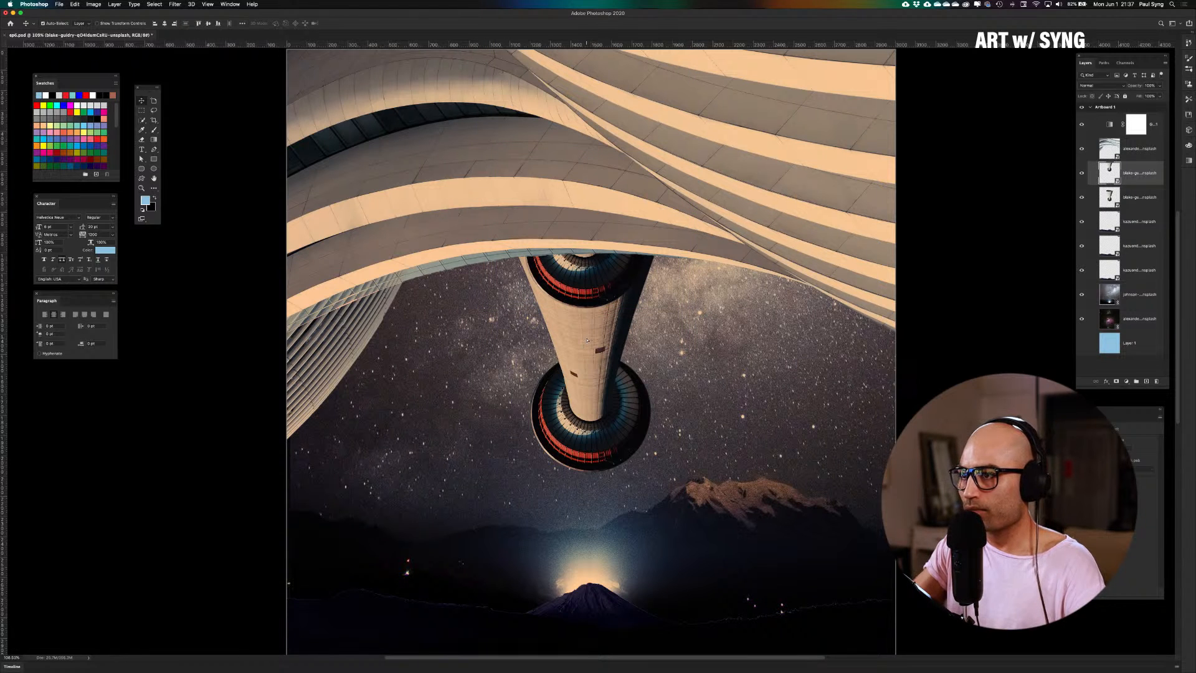
key(super+minus)
key(super+minus)
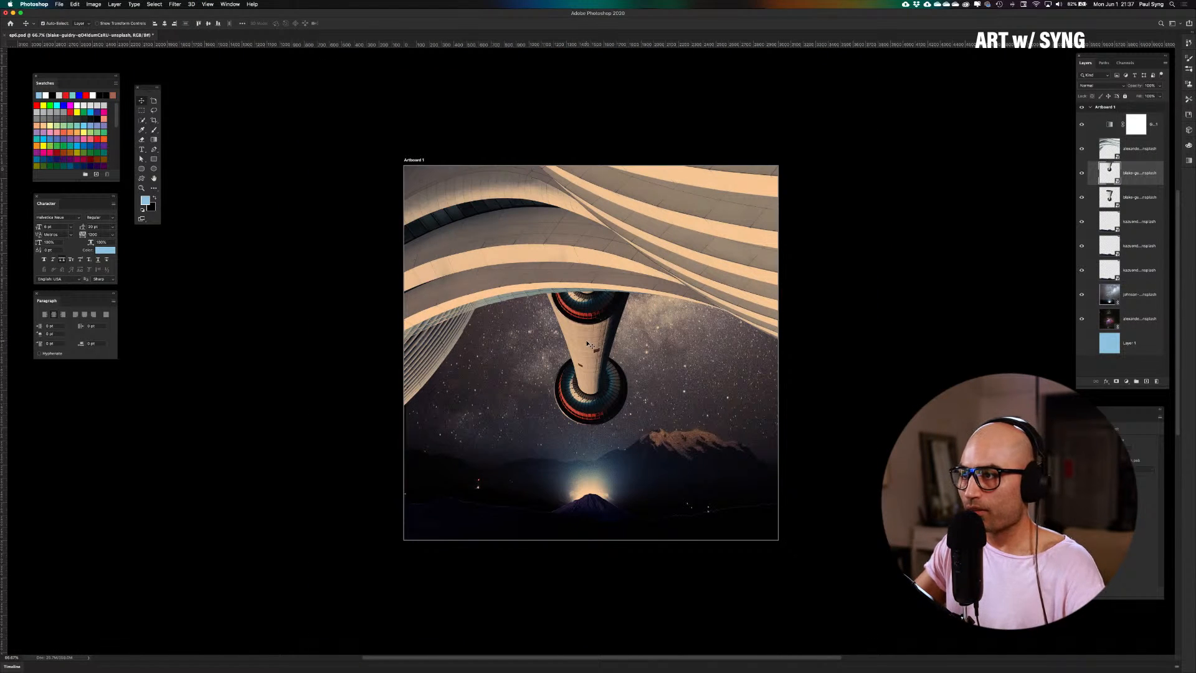
Enlarge the newly flipped tower and raise it until only its red-lit rim shows below the curved building, centred on the hanging shaft
key(super+t)
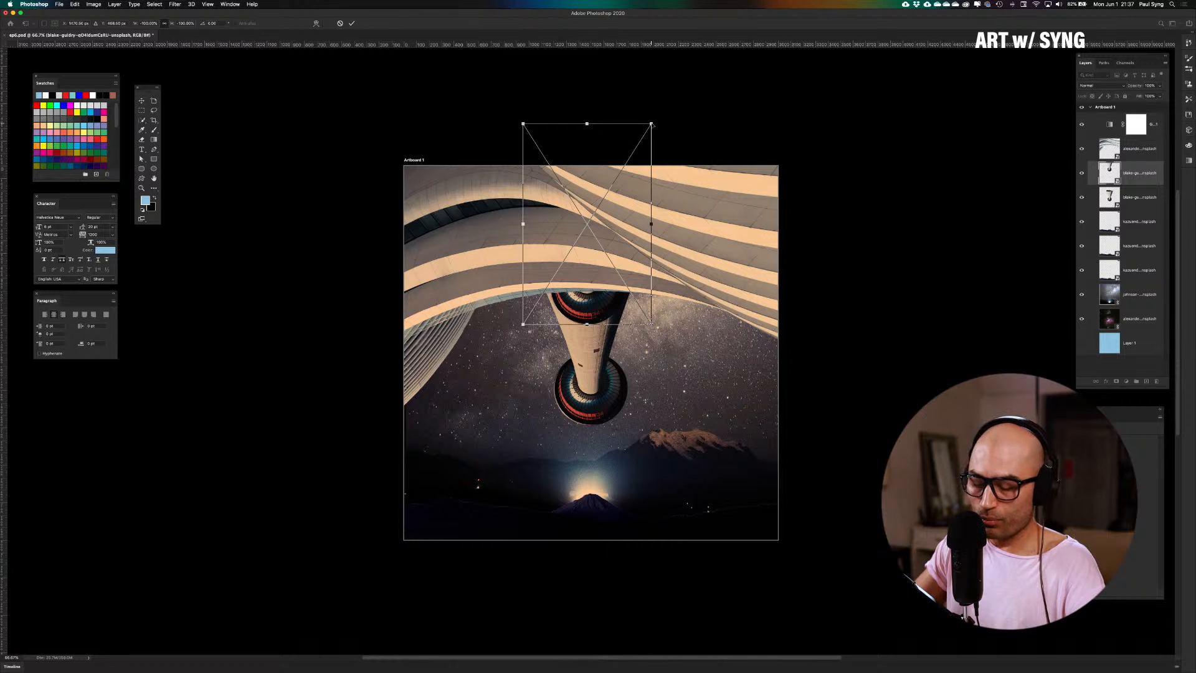
drag(653, 122, 702, 88)
key(Return)
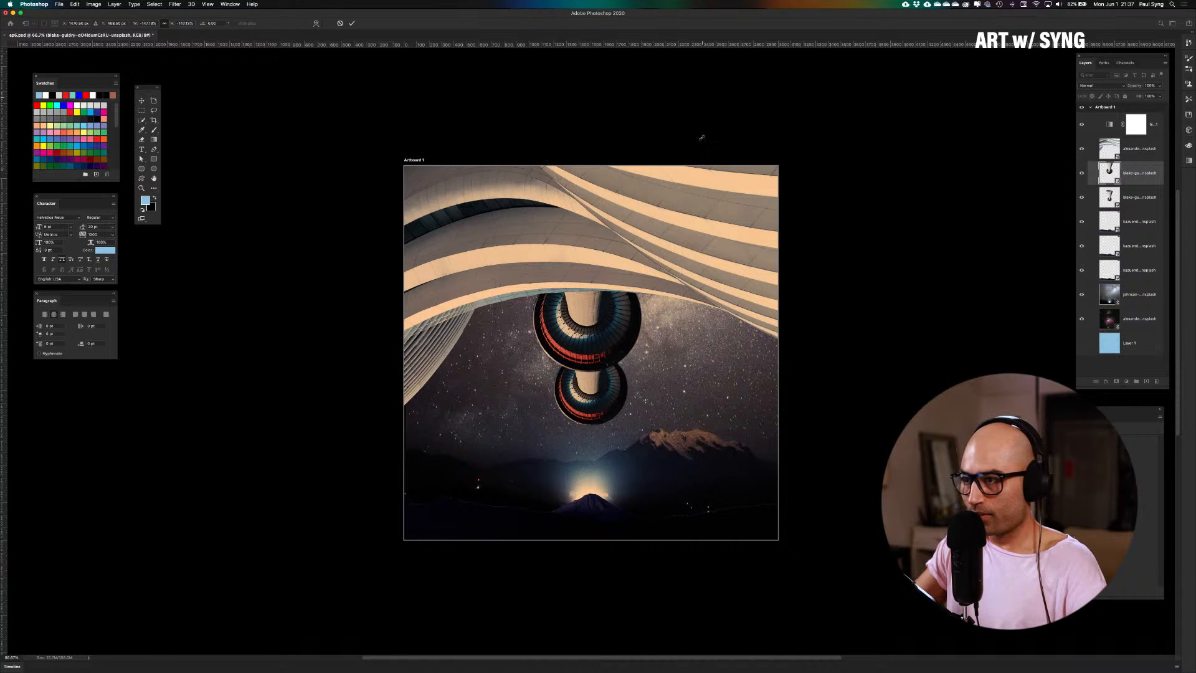
drag(604, 319, 602, 293)
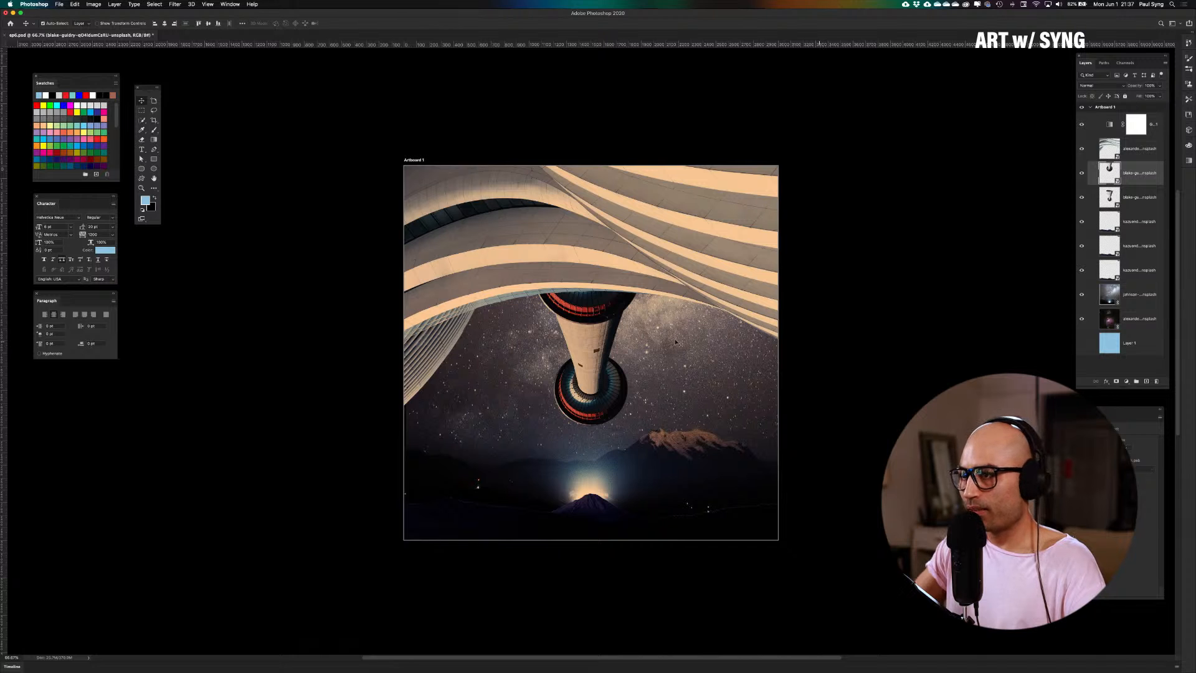
drag(595, 318, 590, 303)
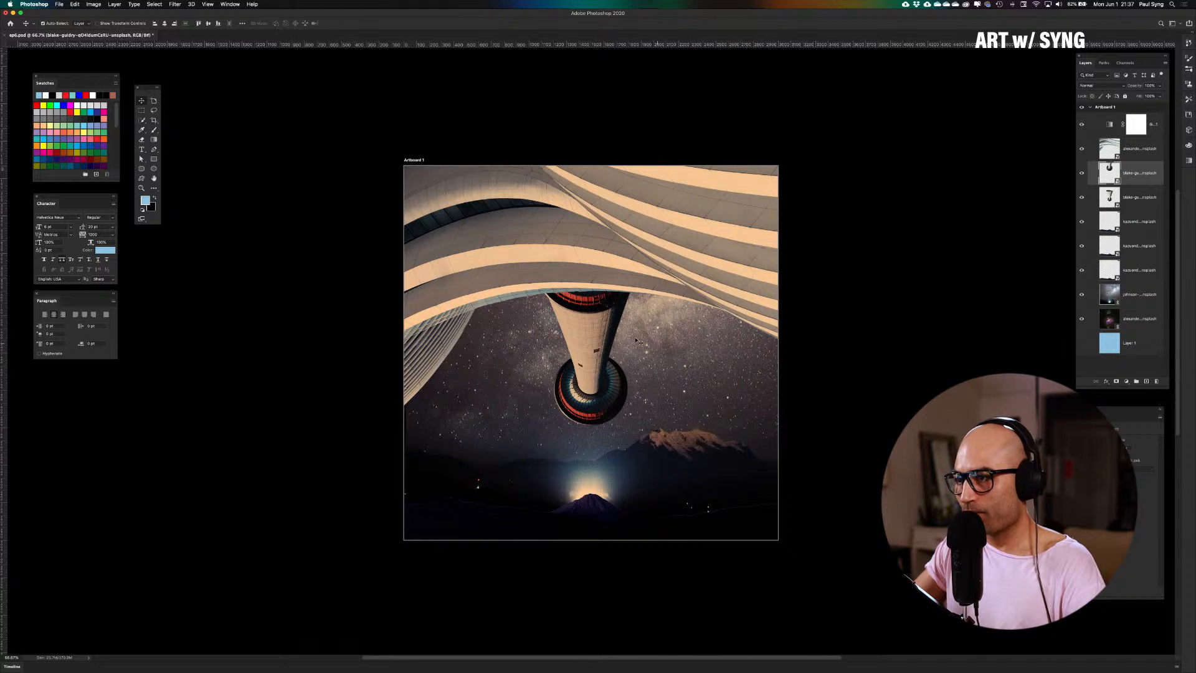
drag(588, 309, 586, 302)
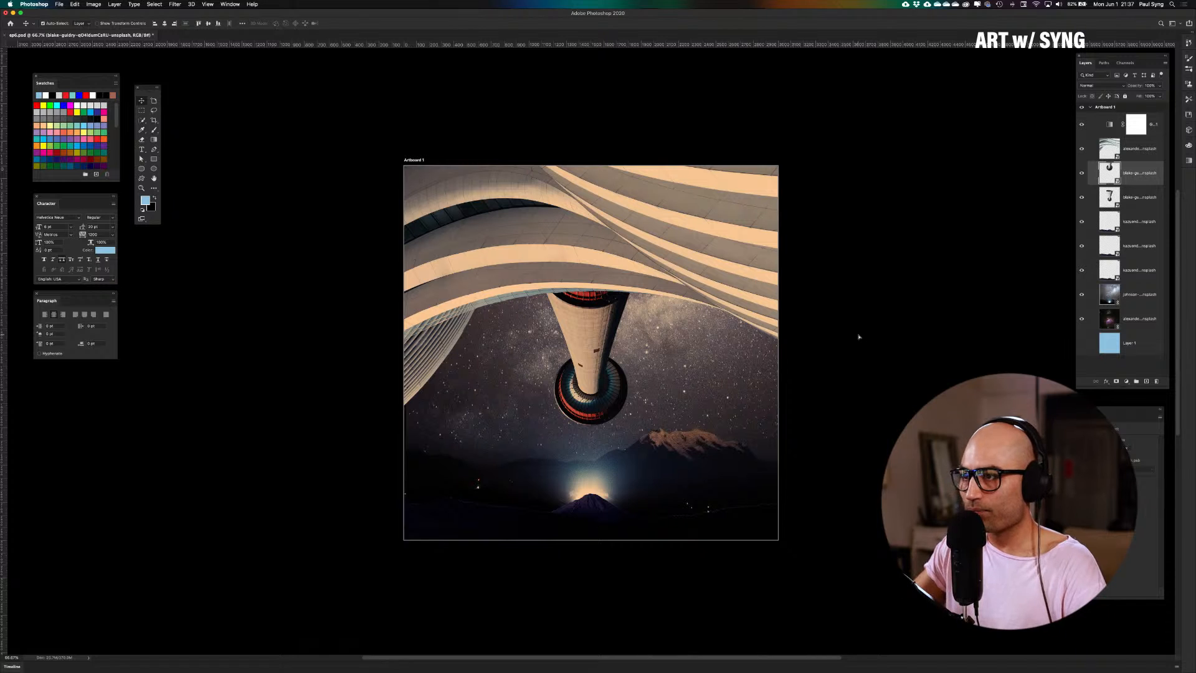
key(super+1)
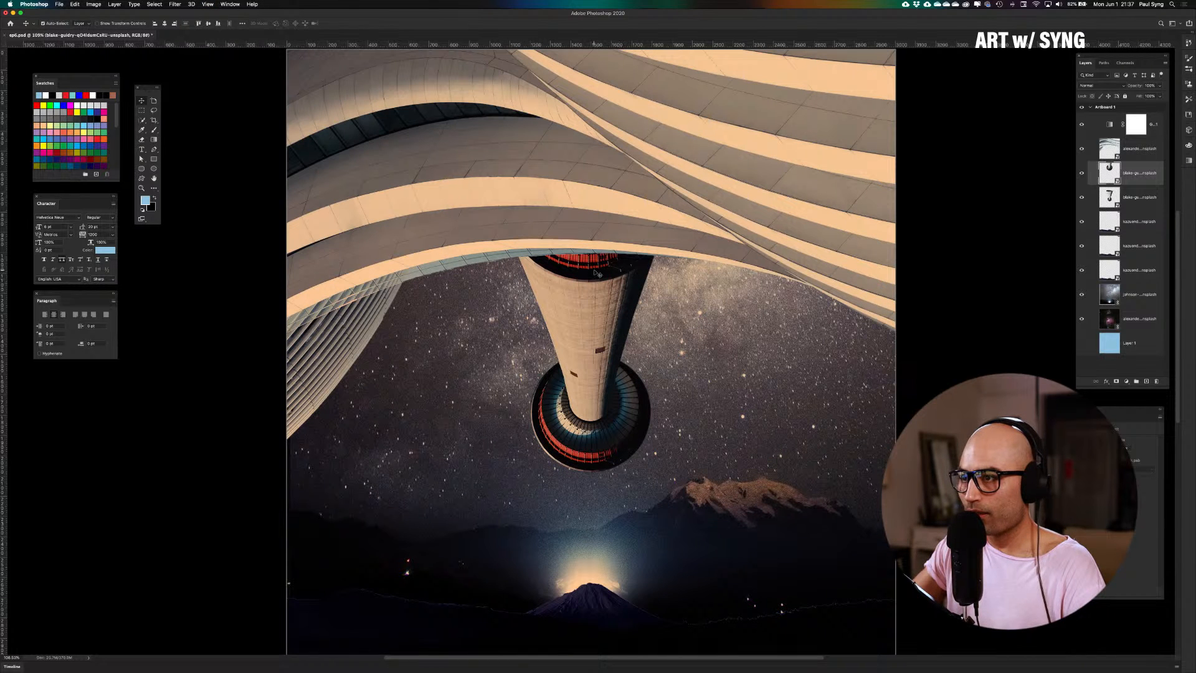
drag(594, 272, 591, 273)
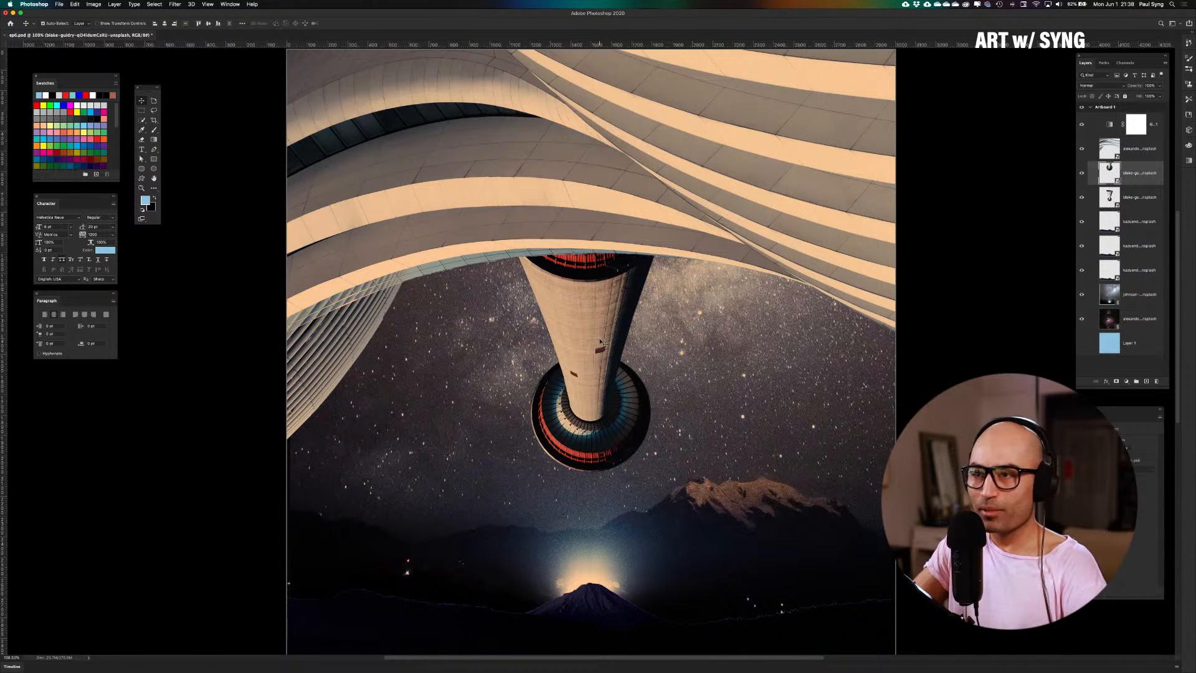
Try moving both upside-down tower layers together to the right of the glowing peak, and undo the move
scroll(601, 342, down, 1)
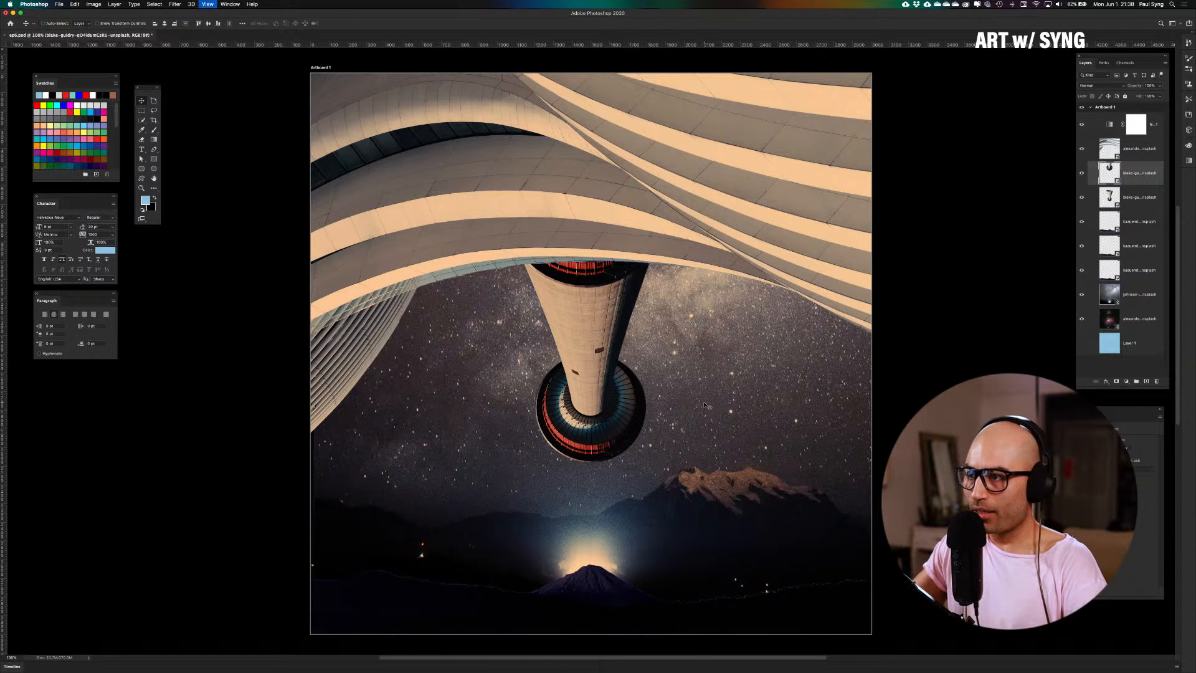
key(super+minus)
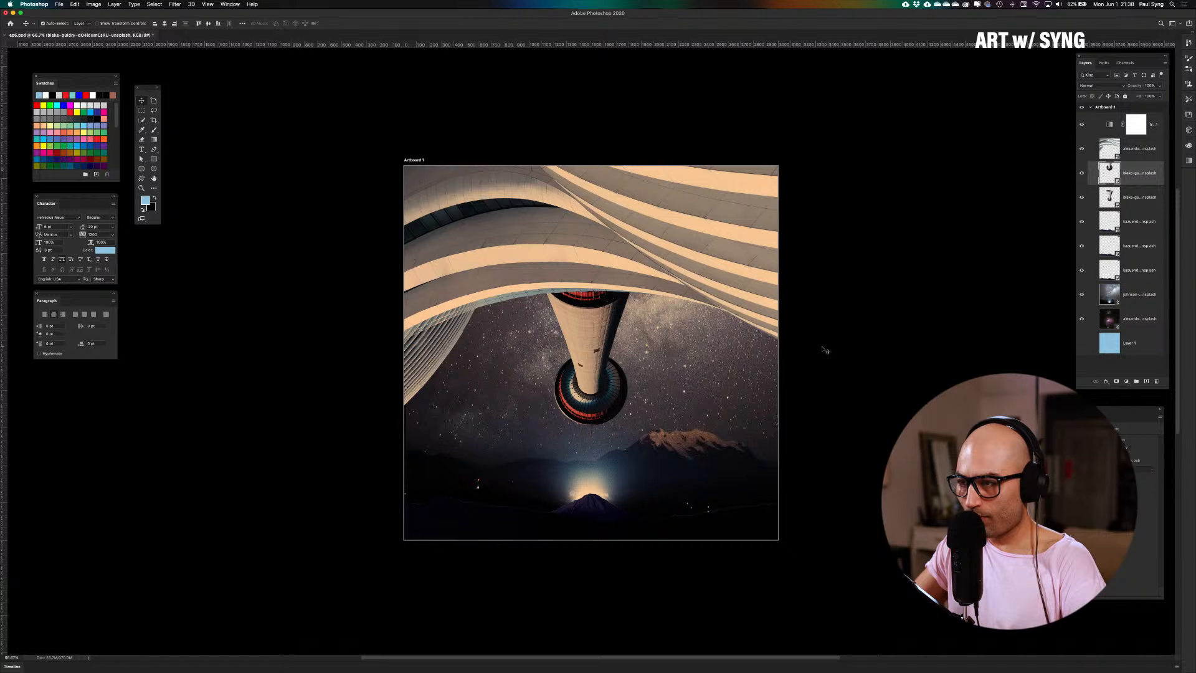
shift+click(1113, 198)
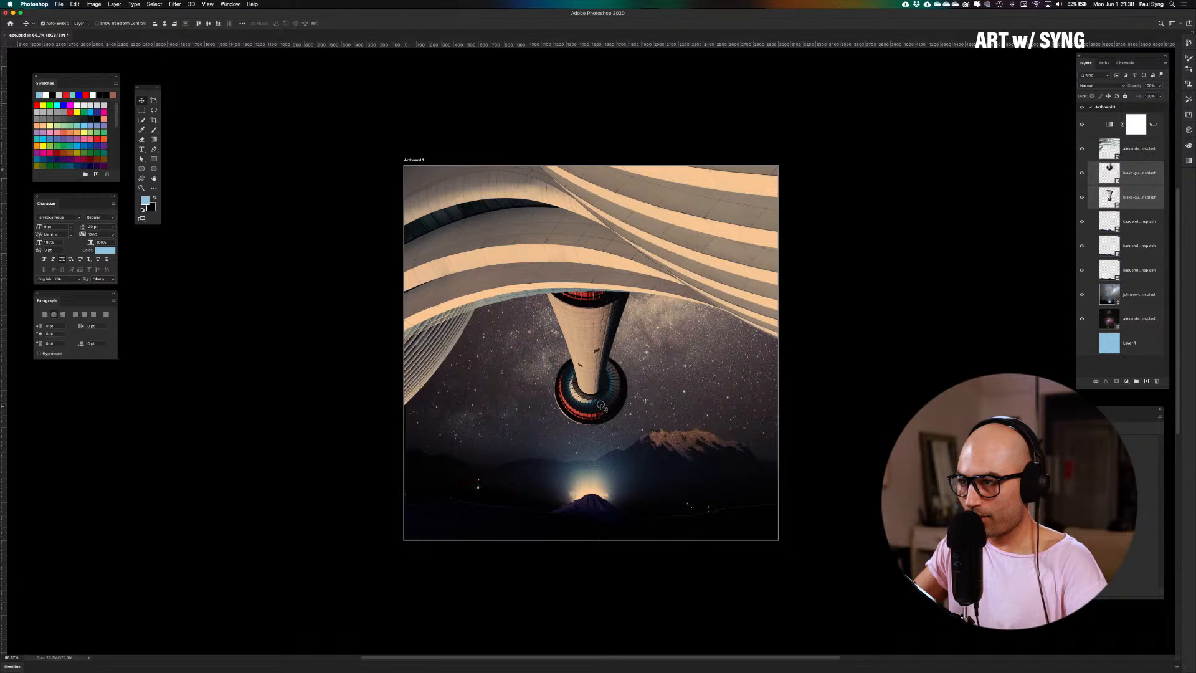
drag(603, 408, 679, 388)
key(super+z)
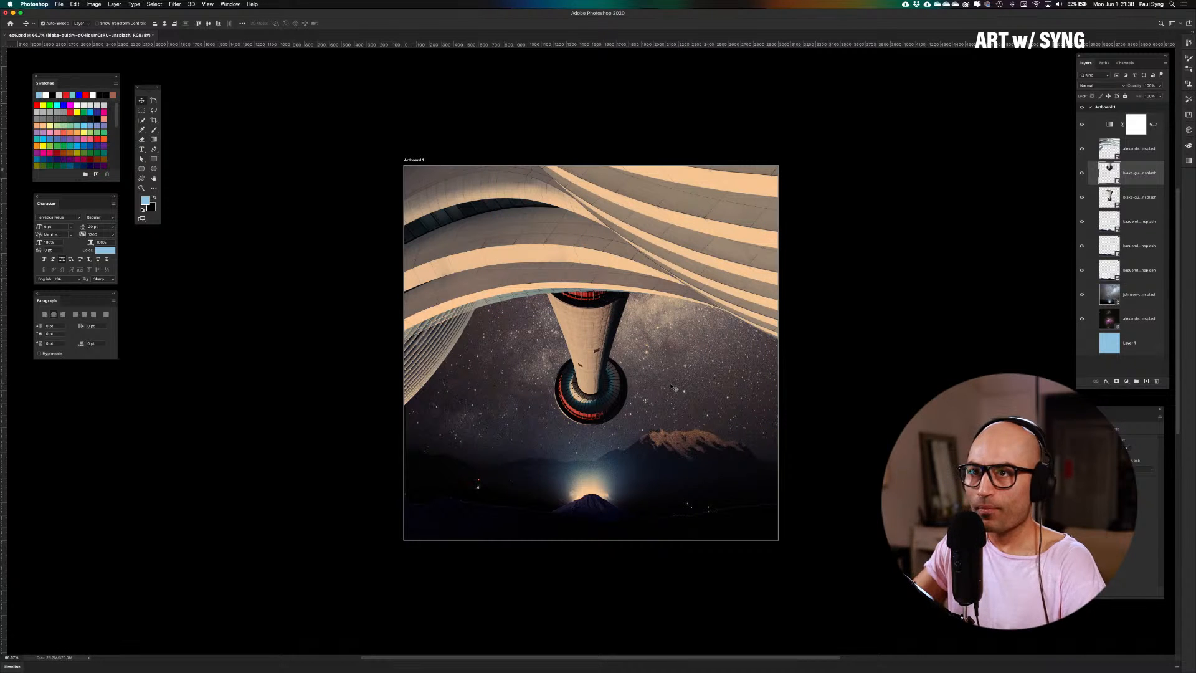
Save the collage, and toggle the Milky Way layer's visibility off and on to check it
click(61, 5)
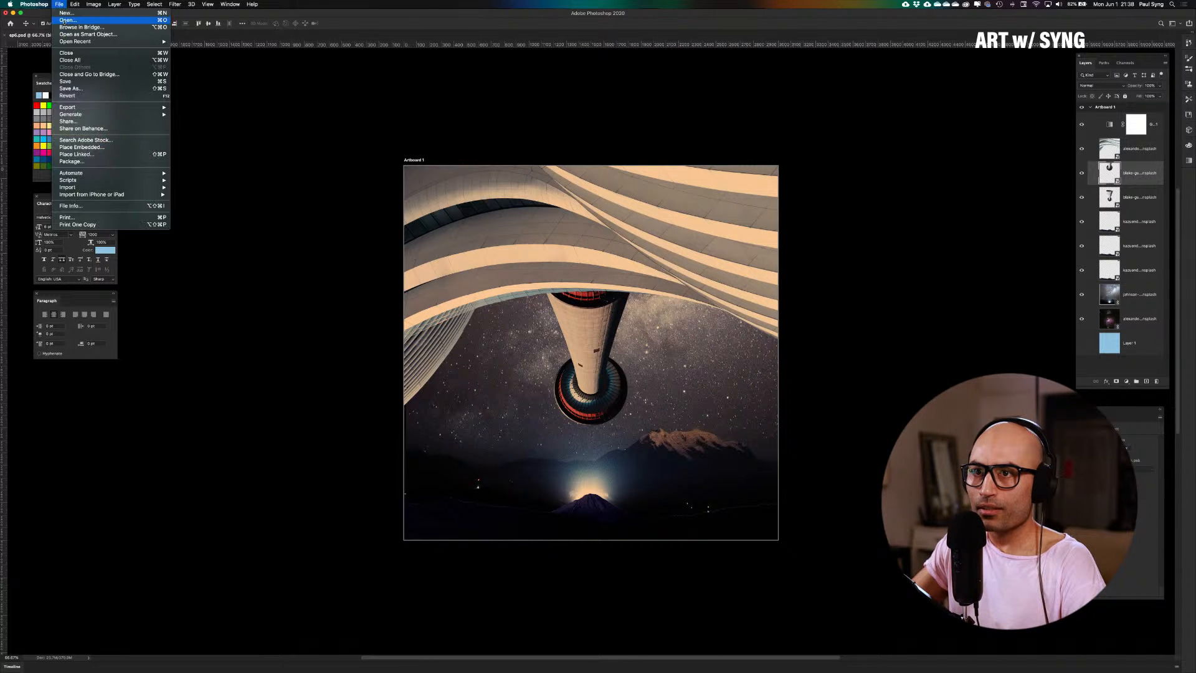
click(73, 82)
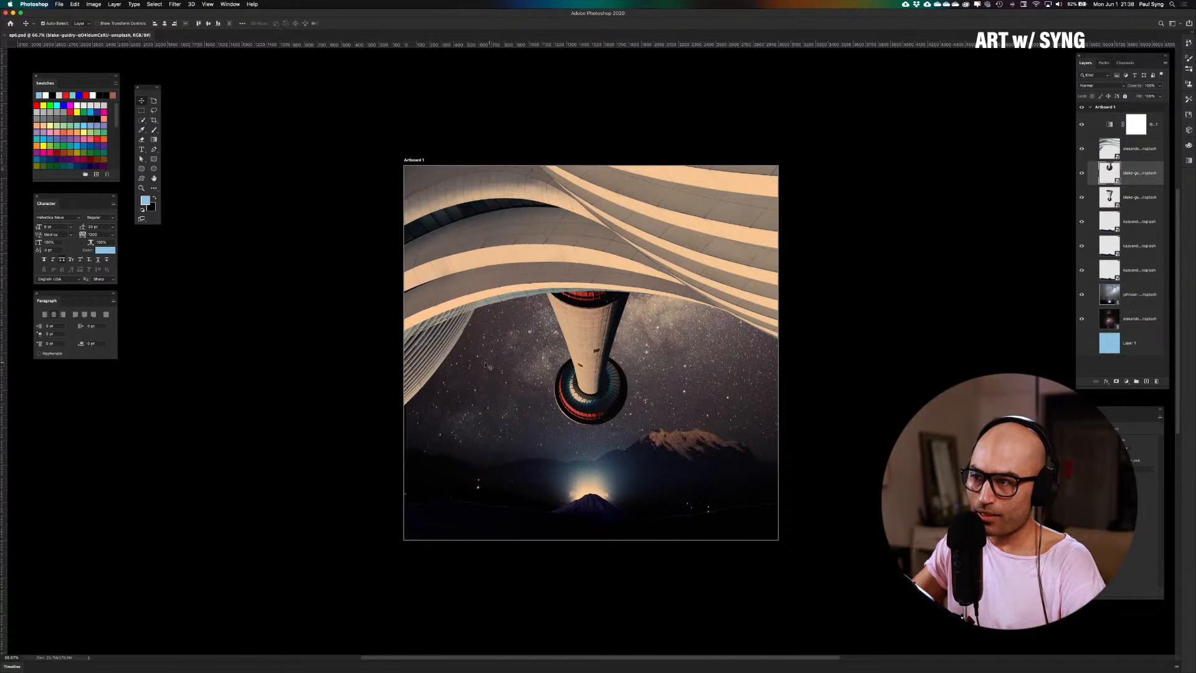
click(1084, 300)
click(1082, 295)
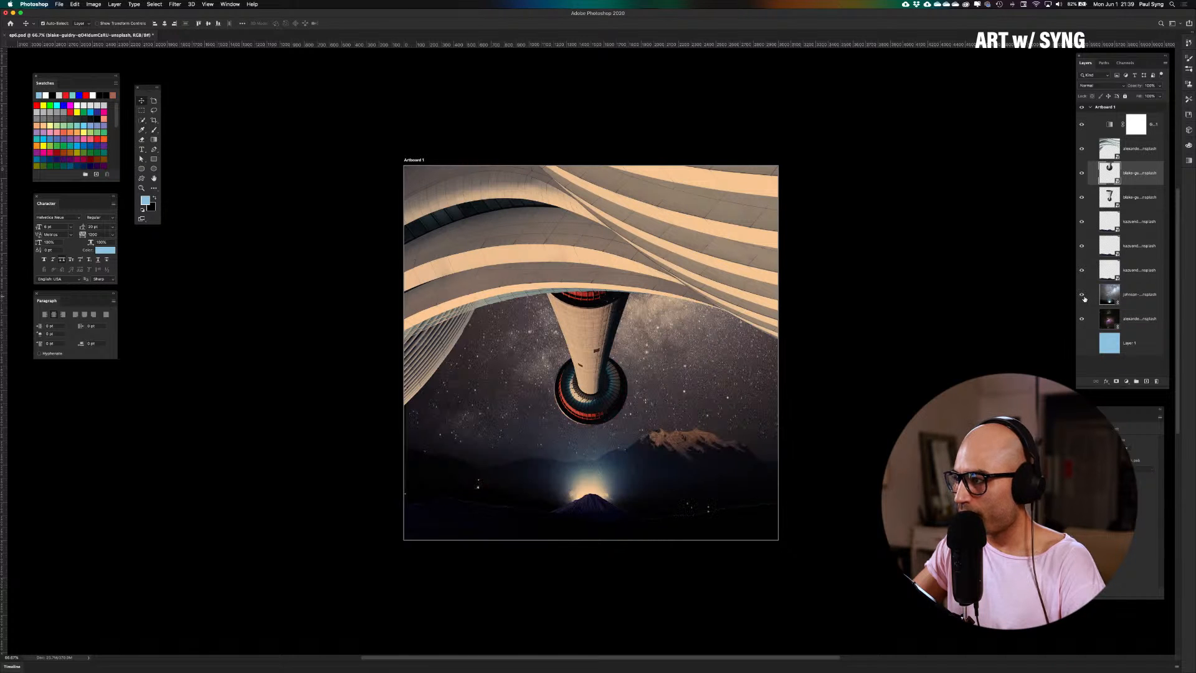
Duplicate the Milky Way sky layer and set the copy to Multiply at 30% opacity
click(1149, 294)
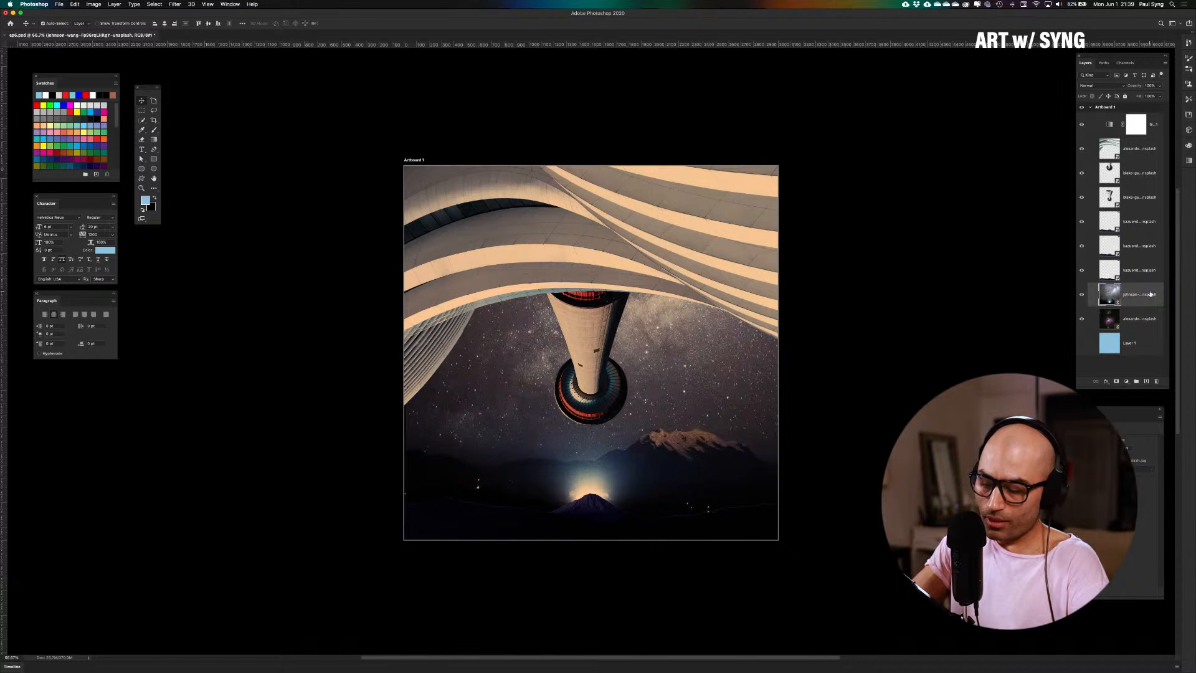
key(super+j)
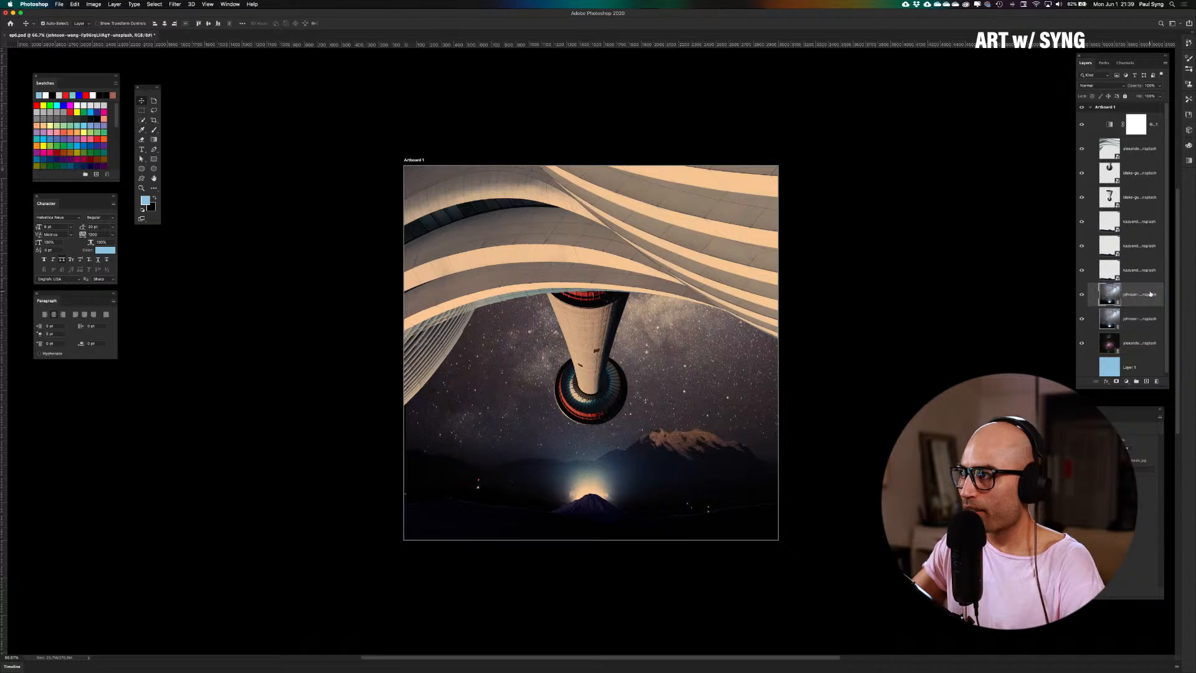
click(1119, 86)
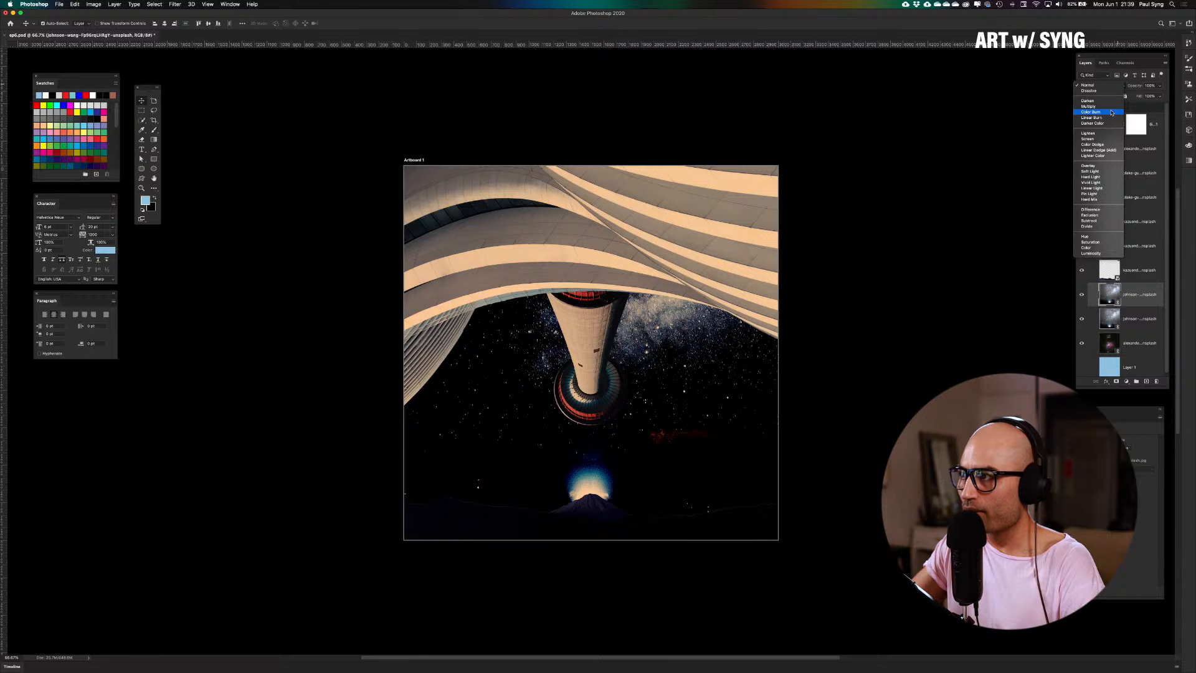
click(1111, 106)
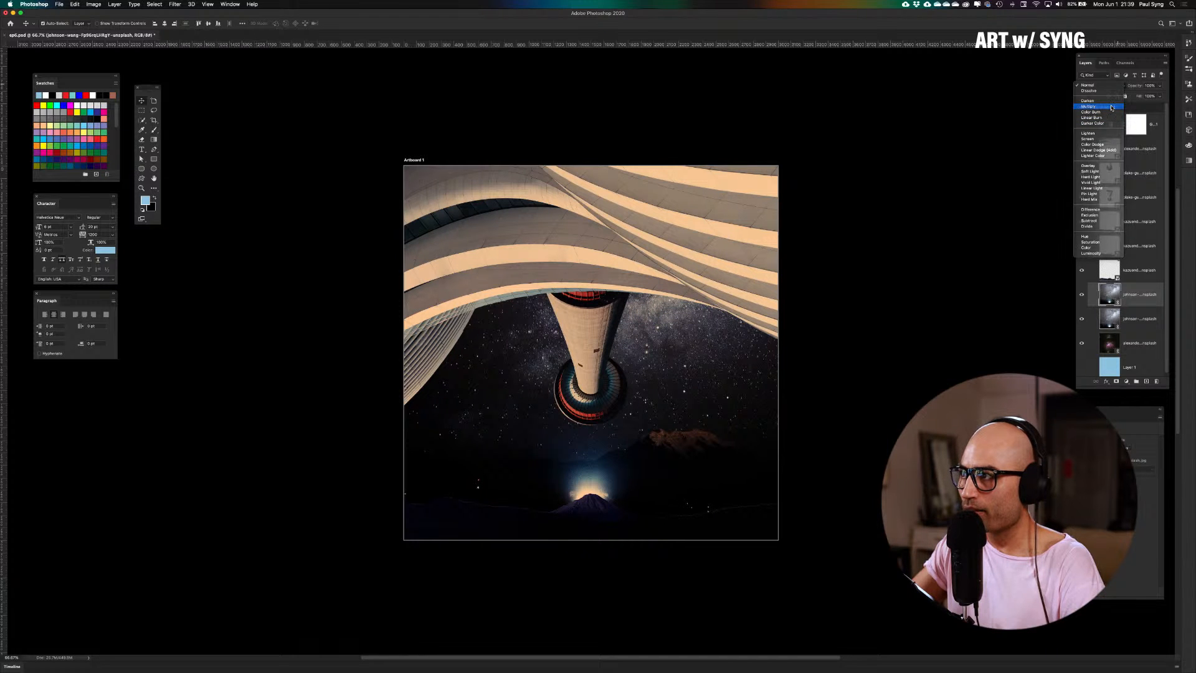
click(1150, 86)
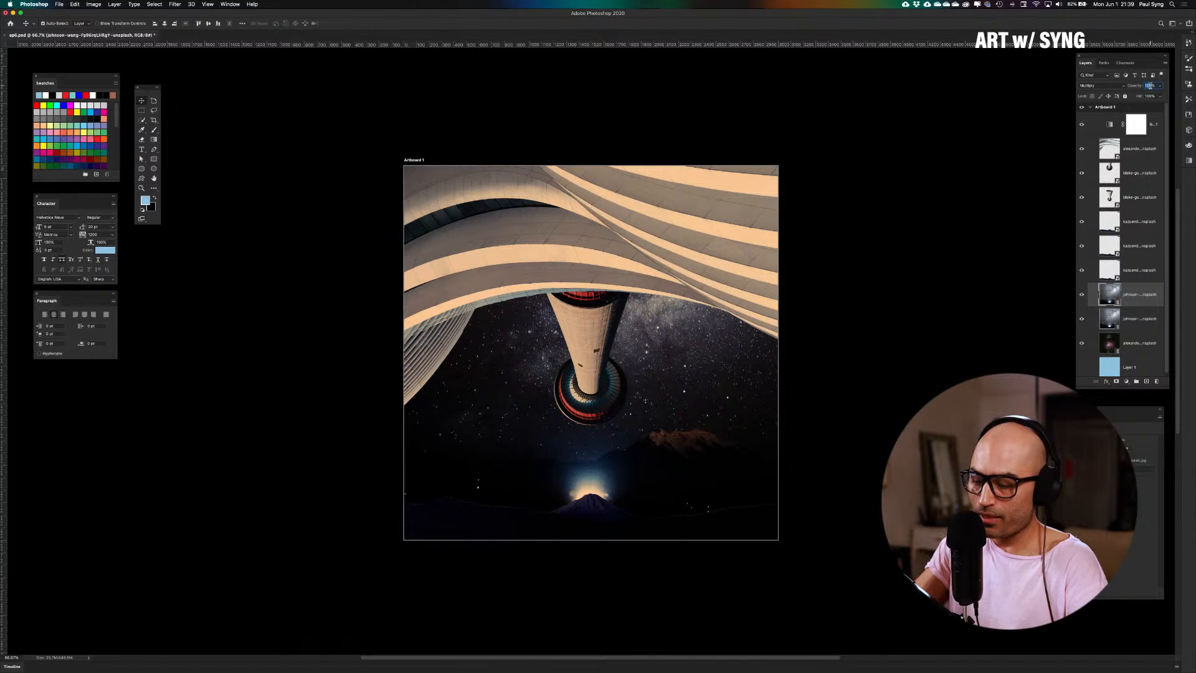
text(30)
key(Return)
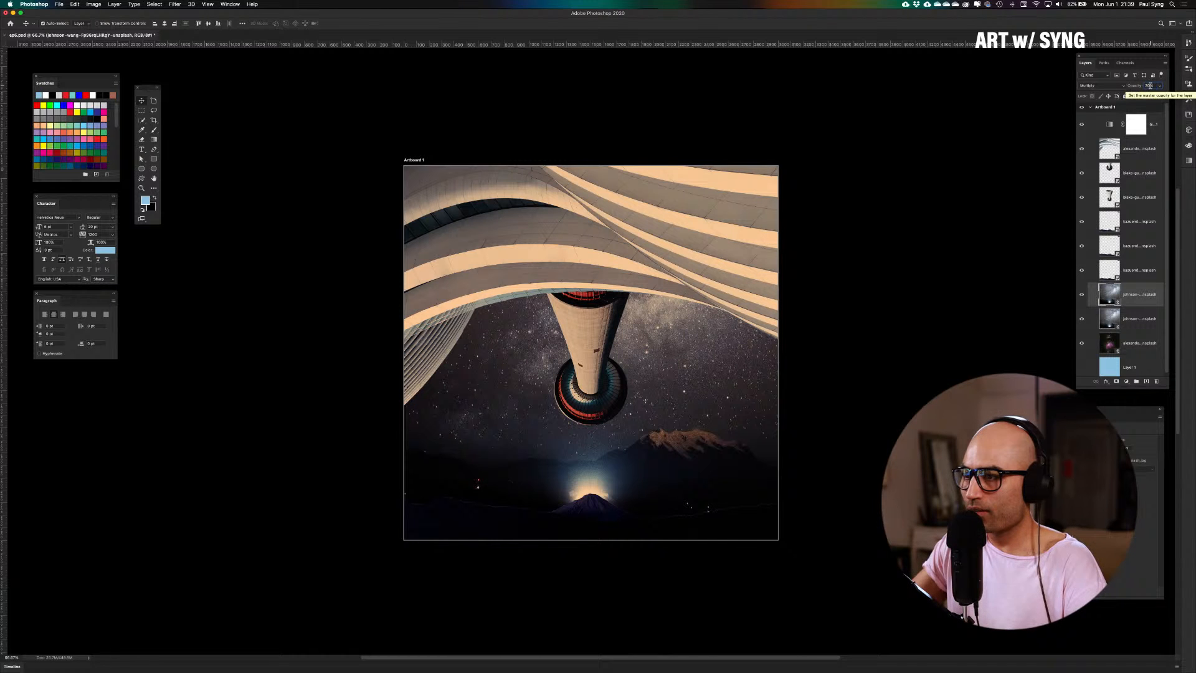
Compare the sky with the Multiply copy hidden and shown, and save the document
click(1081, 295)
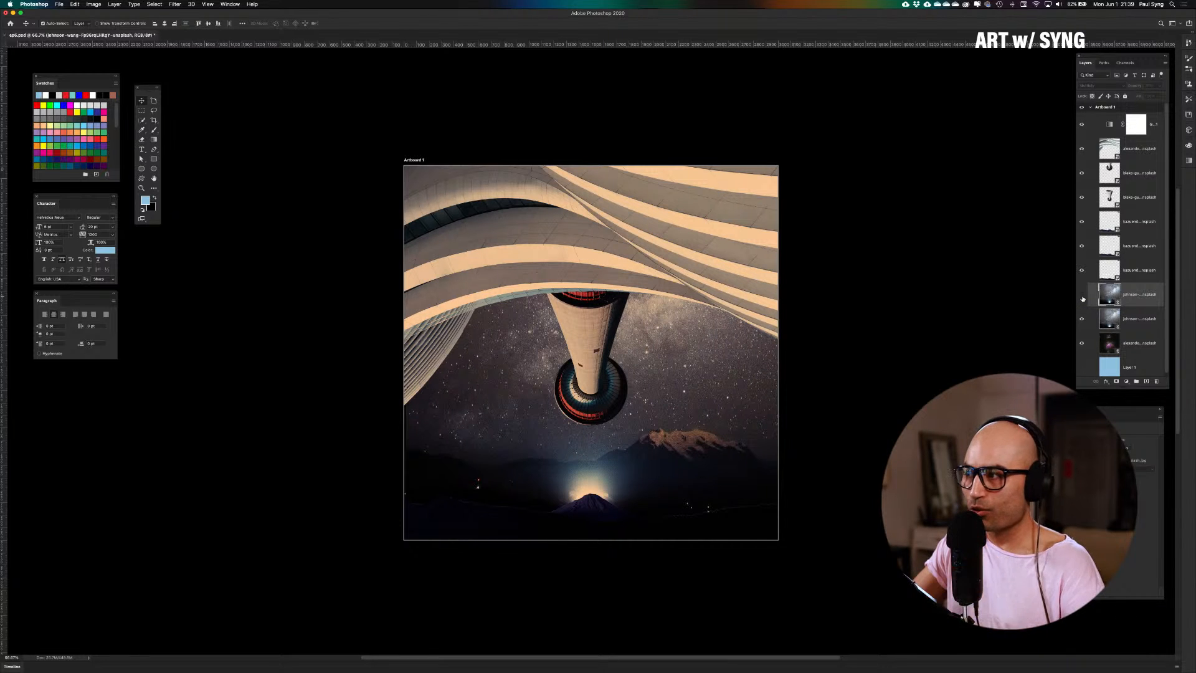
click(1082, 295)
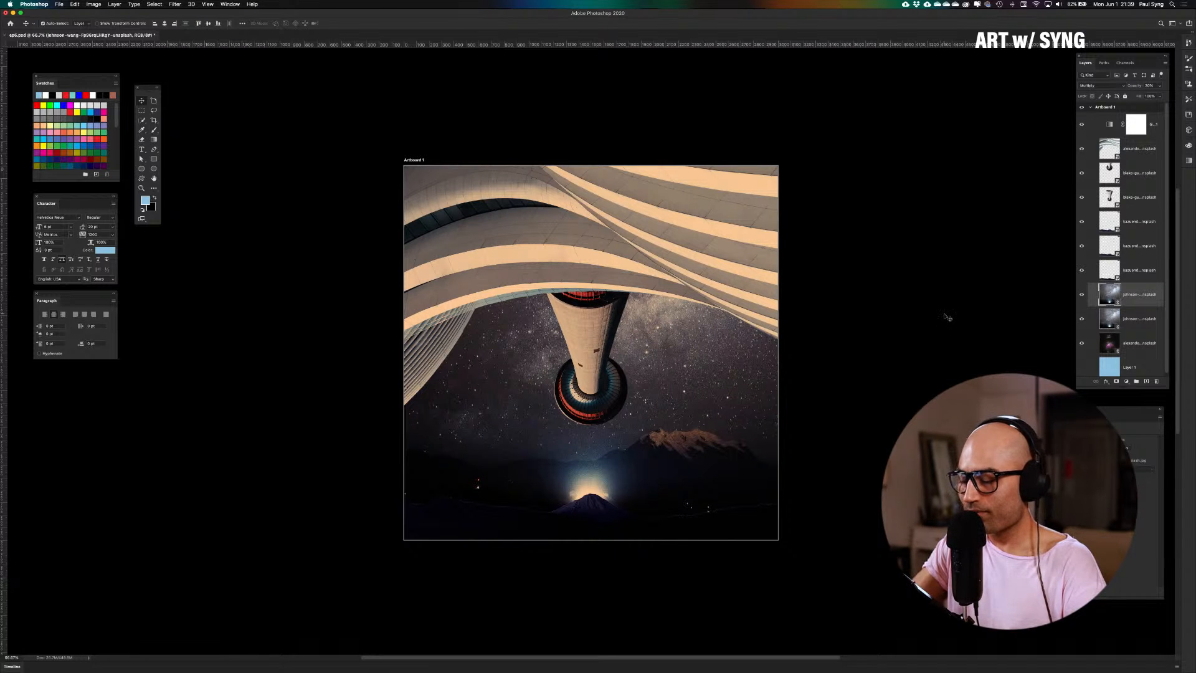
key(super+plus)
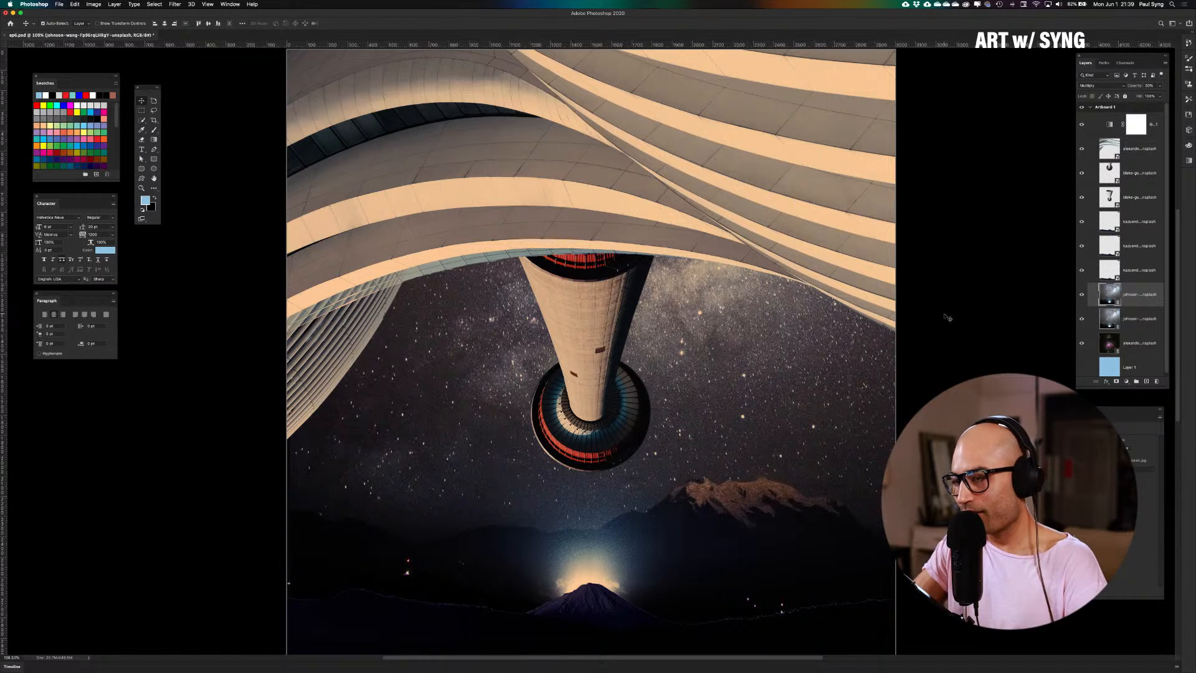
key(super+minus)
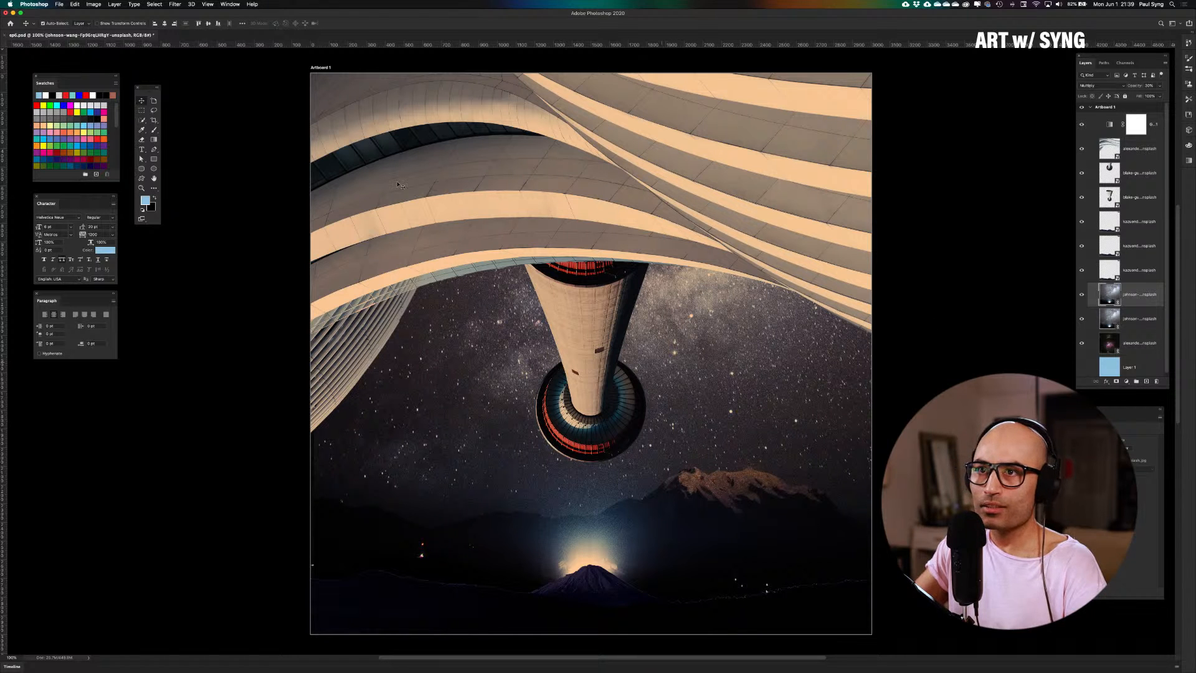
click(60, 5)
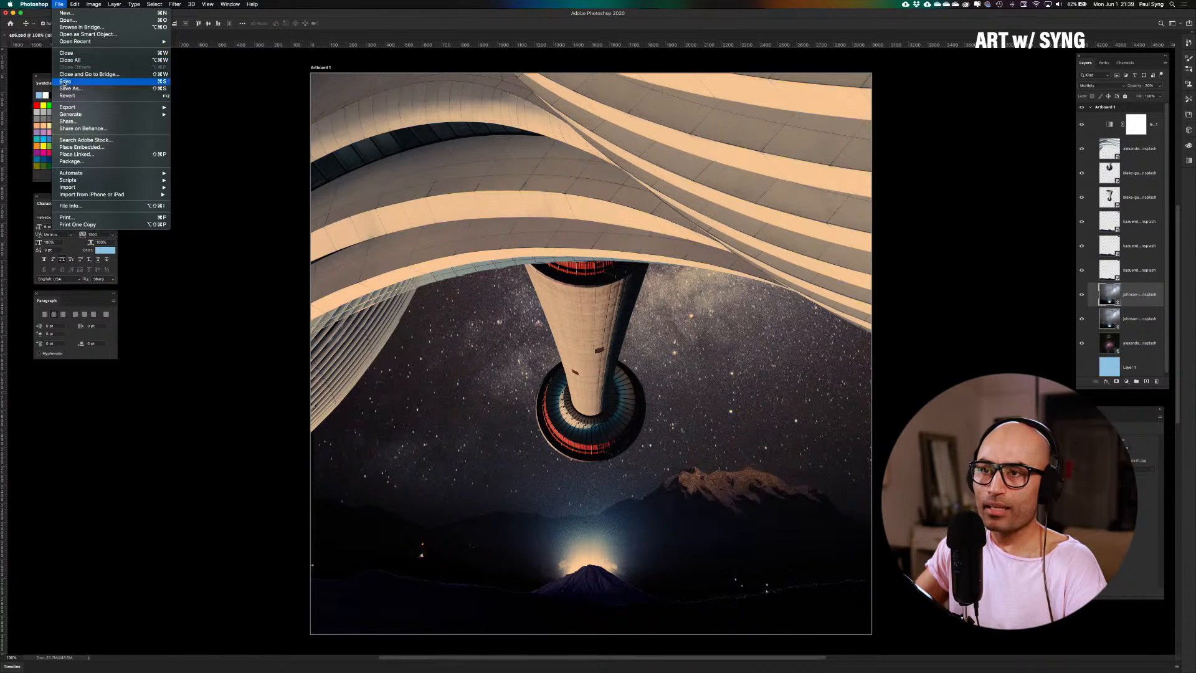
click(80, 80)
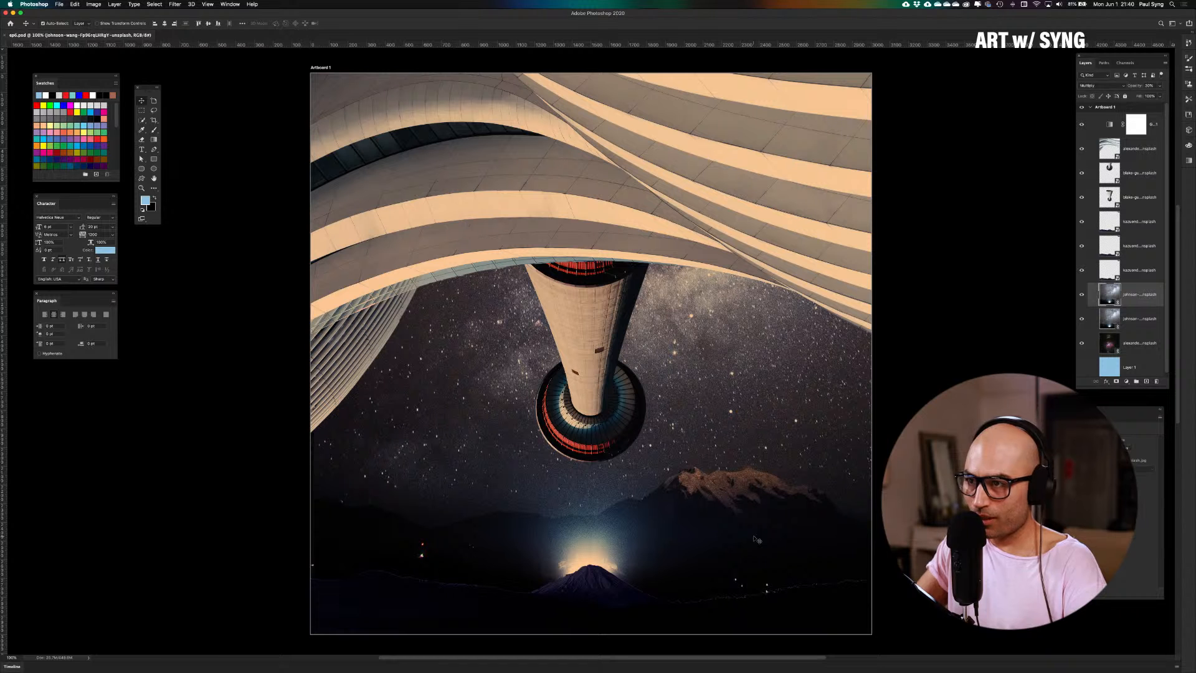
Switch to the Unsplash page in Safari and search the photos for "spacecraft"
scroll(529, 439, down, 3)
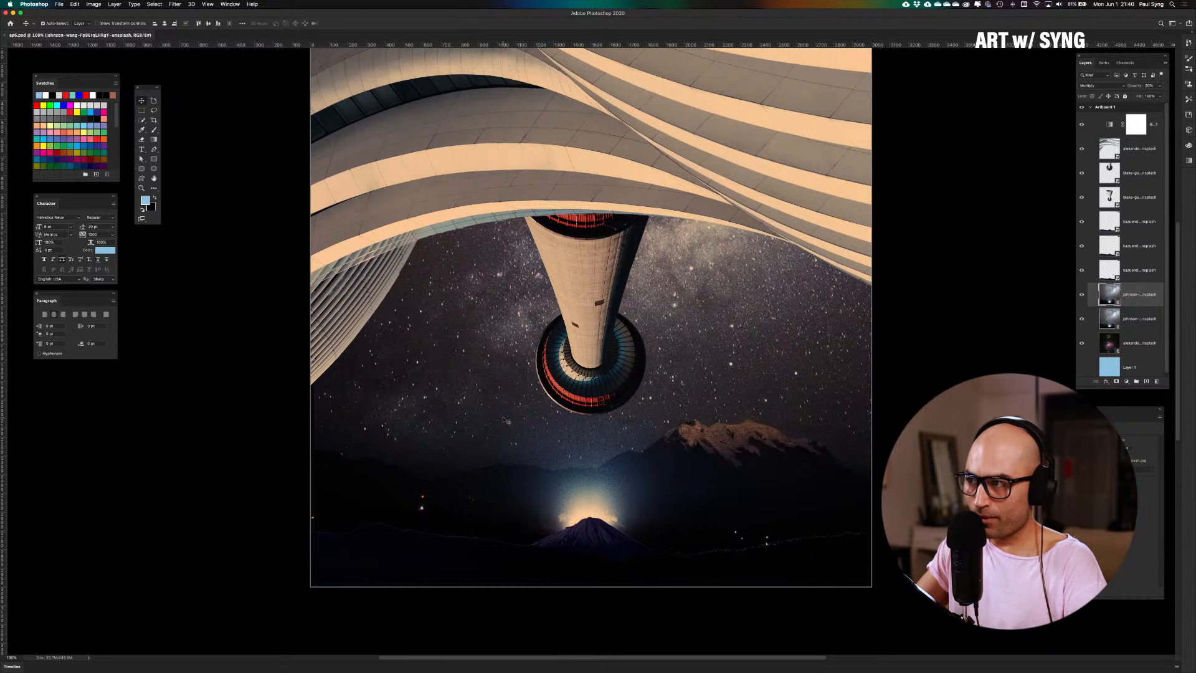
key(ctrl+Up)
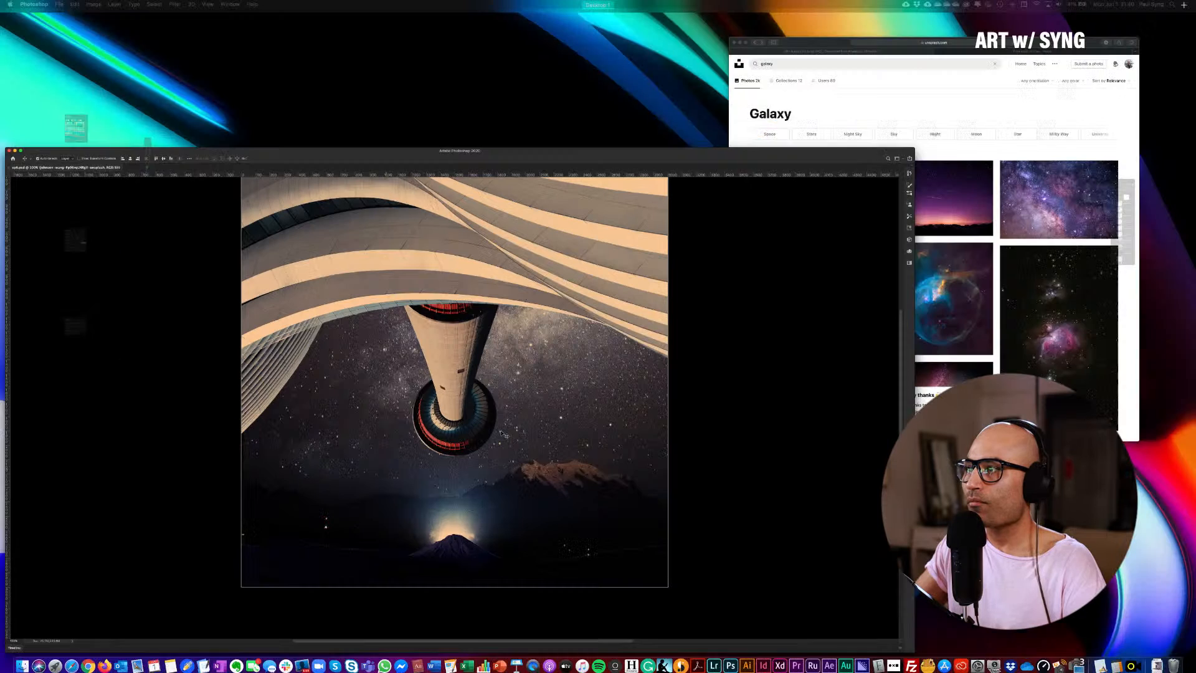
click(1028, 261)
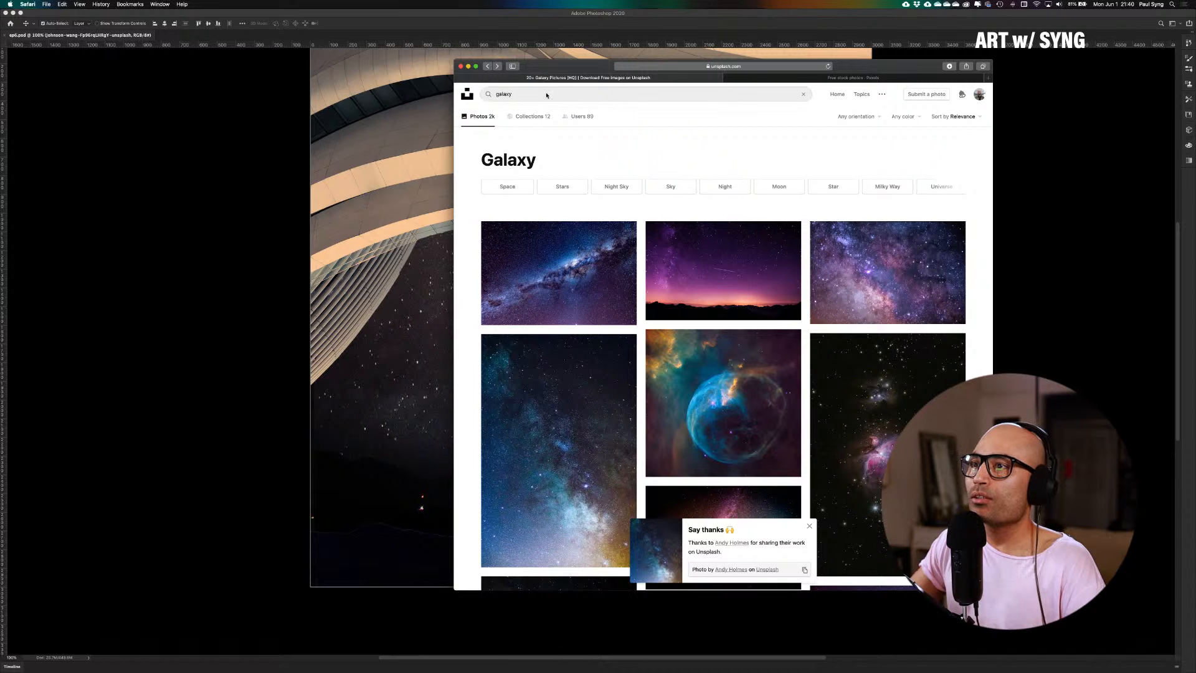
click(498, 94)
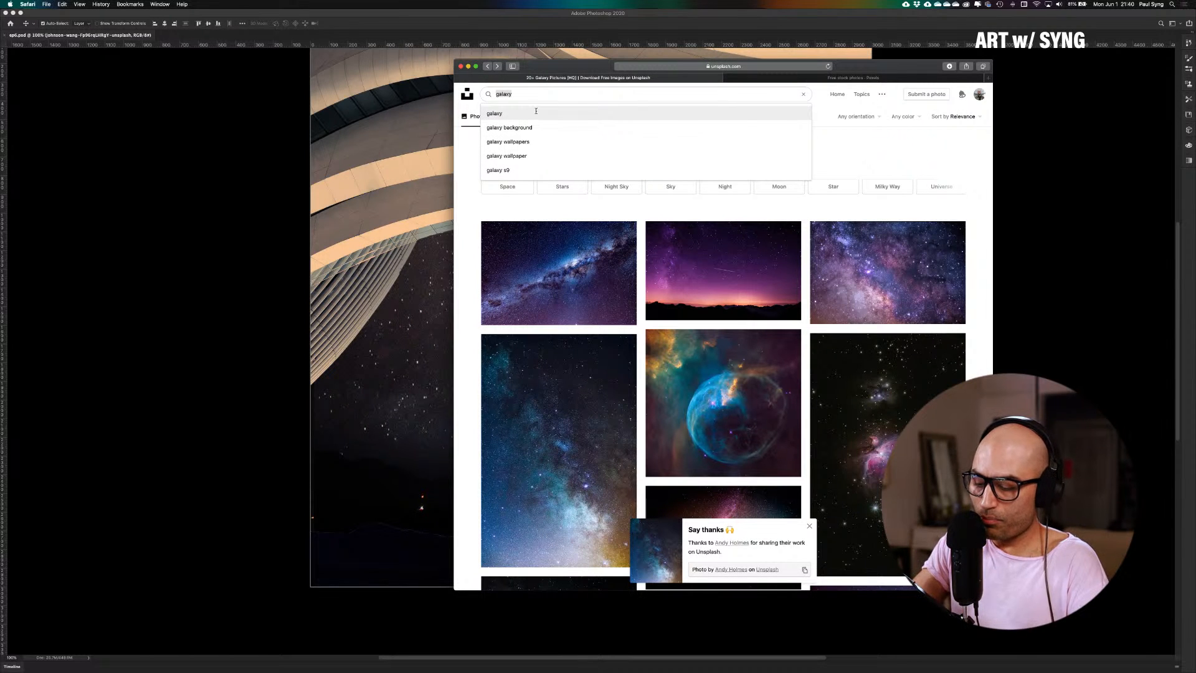
text(spacecraft)
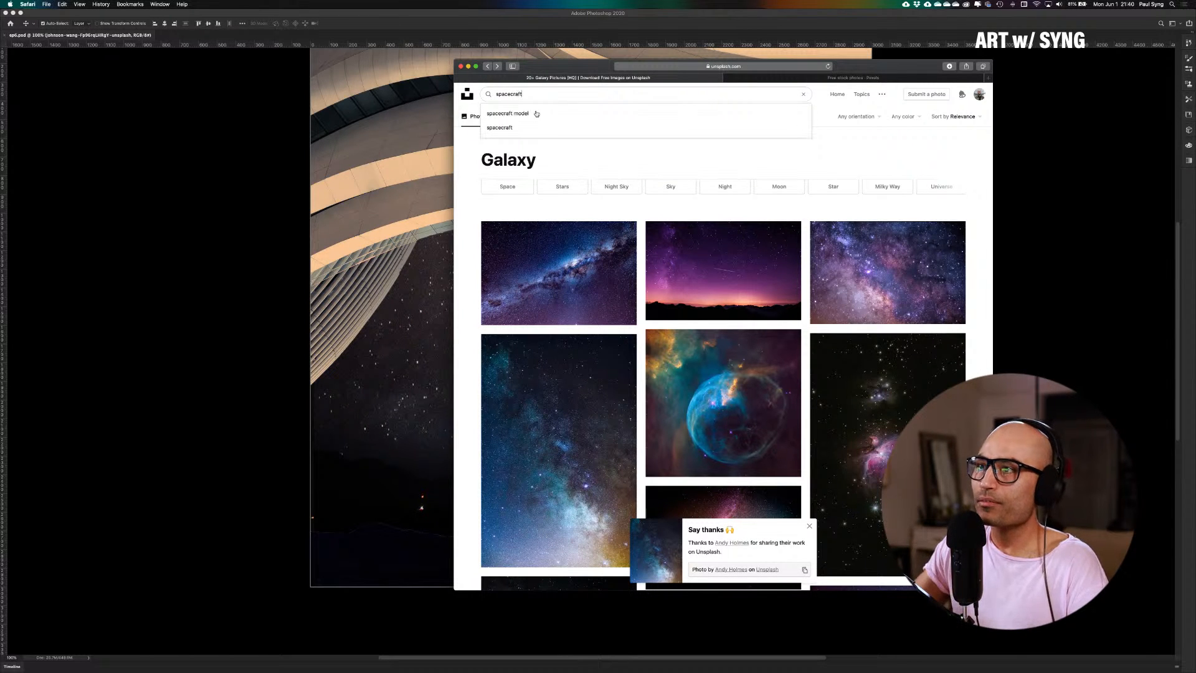
key(Return)
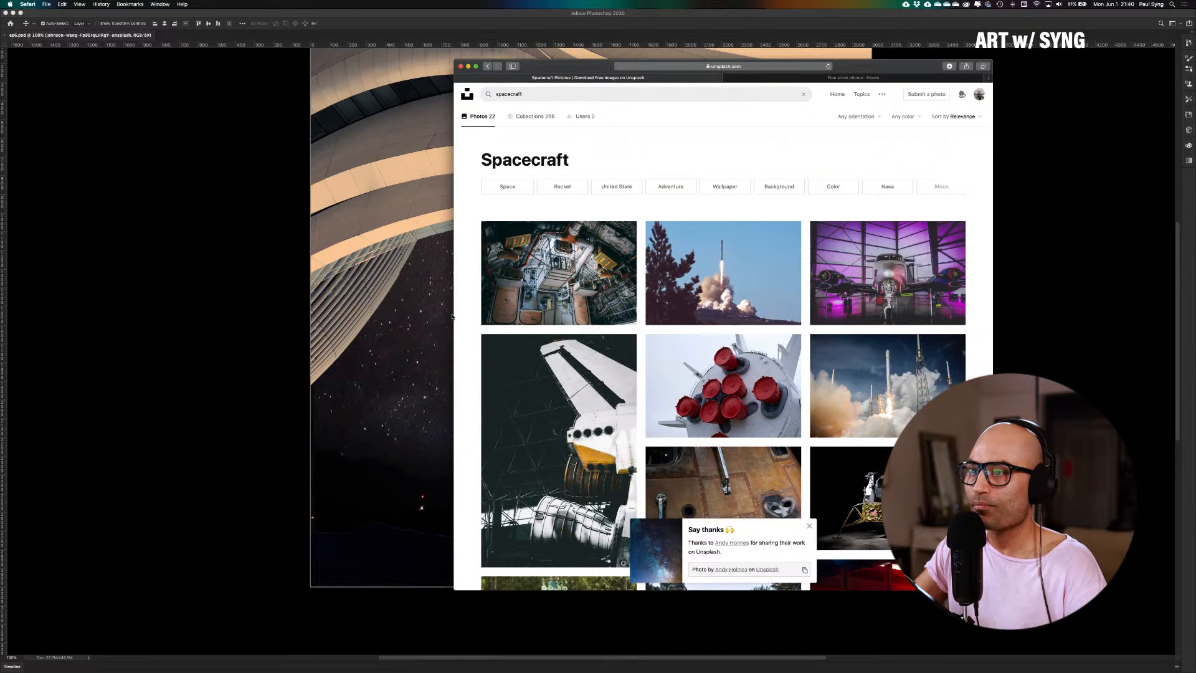
Widen the browser window, look through the spacecraft photos, and open the one of the white NASA toy rover on dark rocks
drag(453, 315, 239, 317)
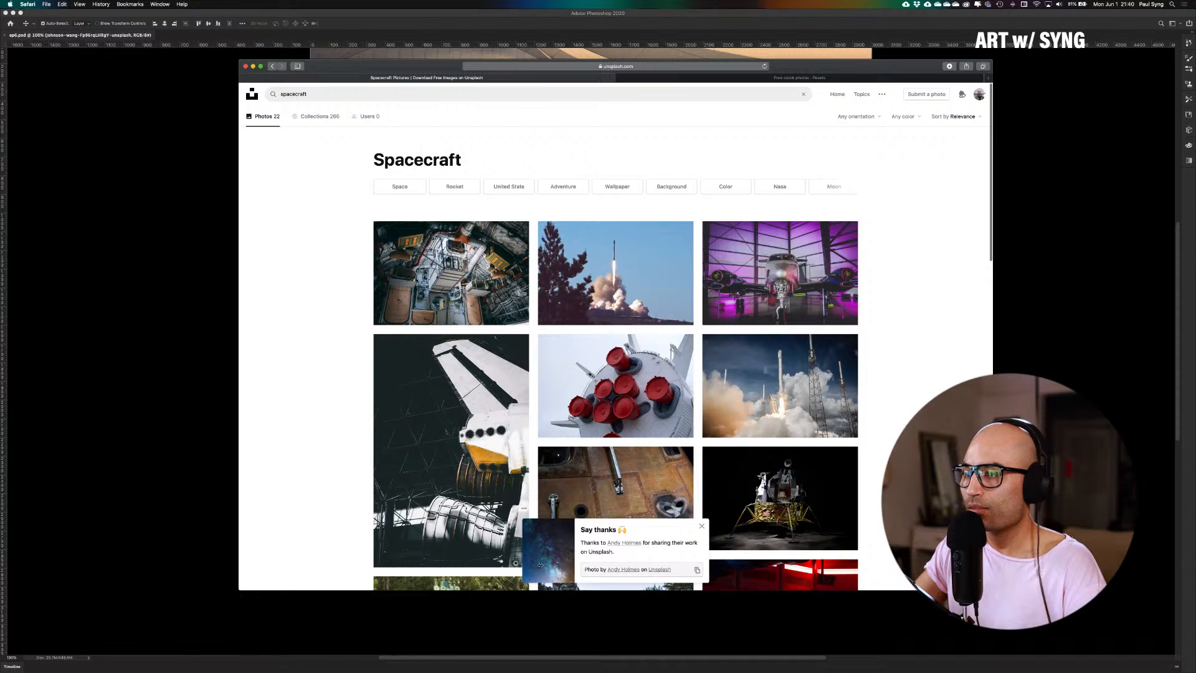
click(702, 526)
scroll(704, 524, down, 10)
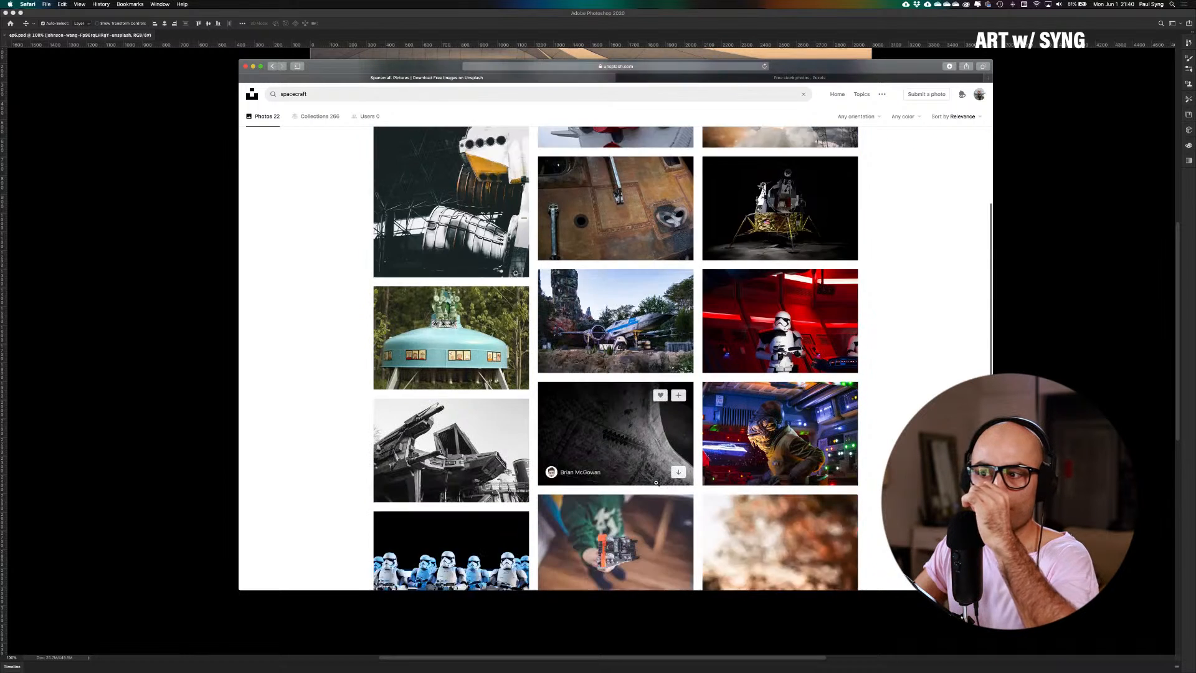
scroll(656, 482, down, 6)
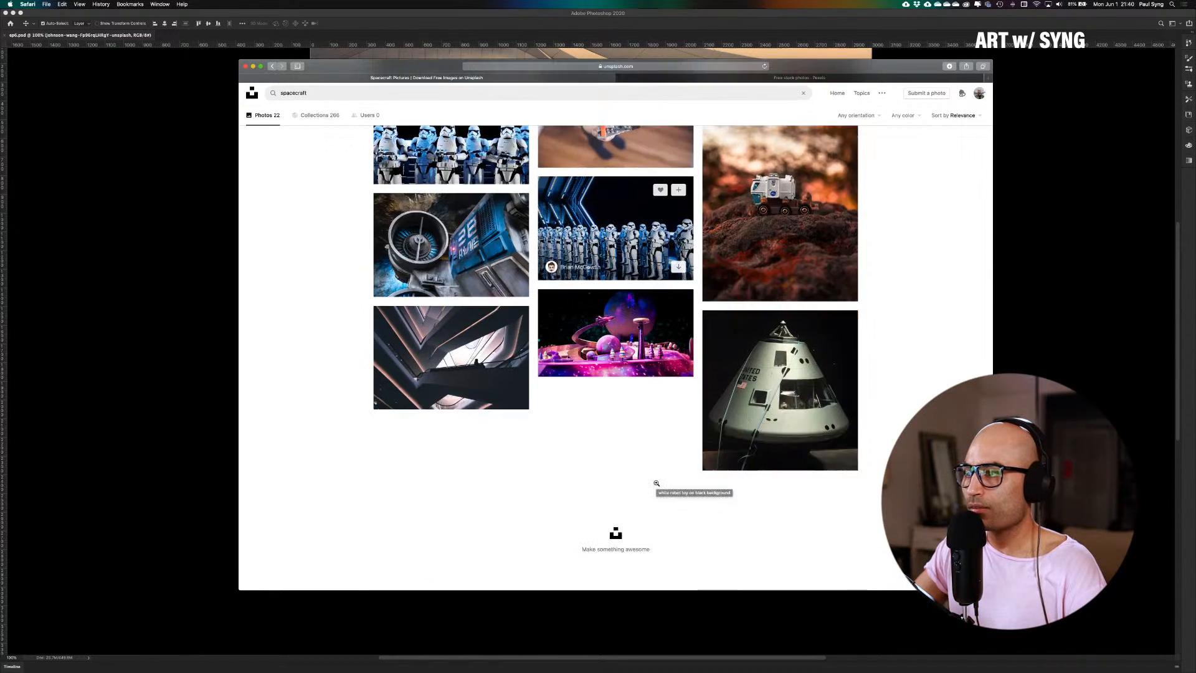
scroll(580, 386, up, 4)
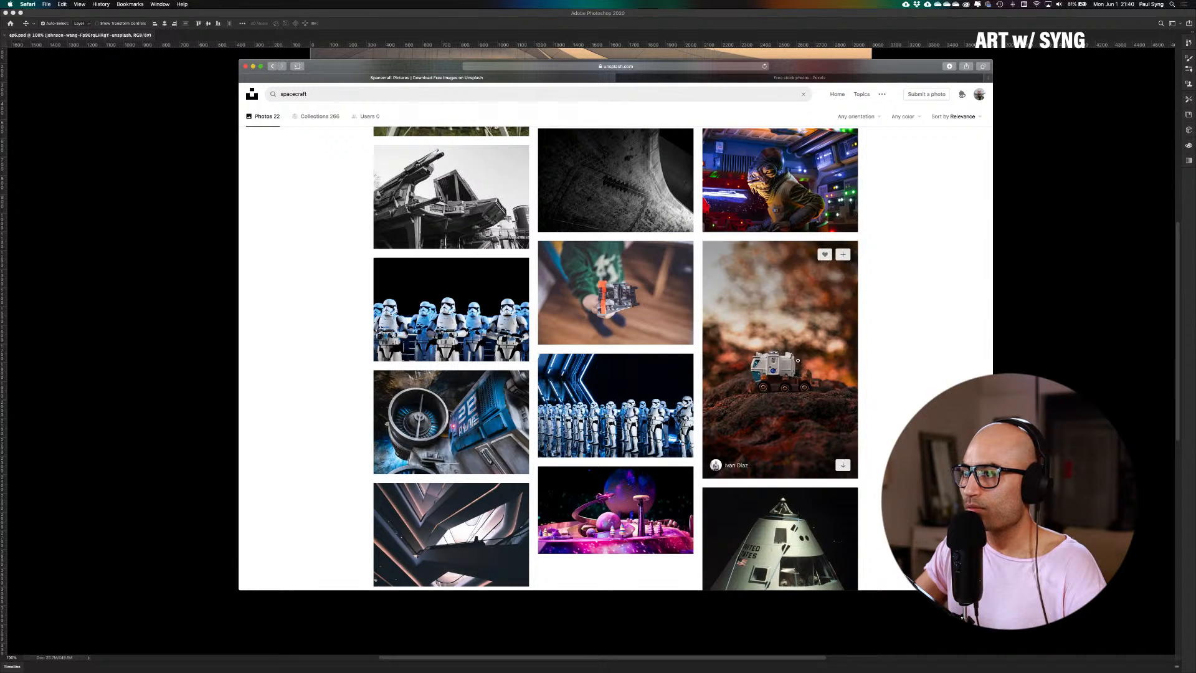
click(795, 365)
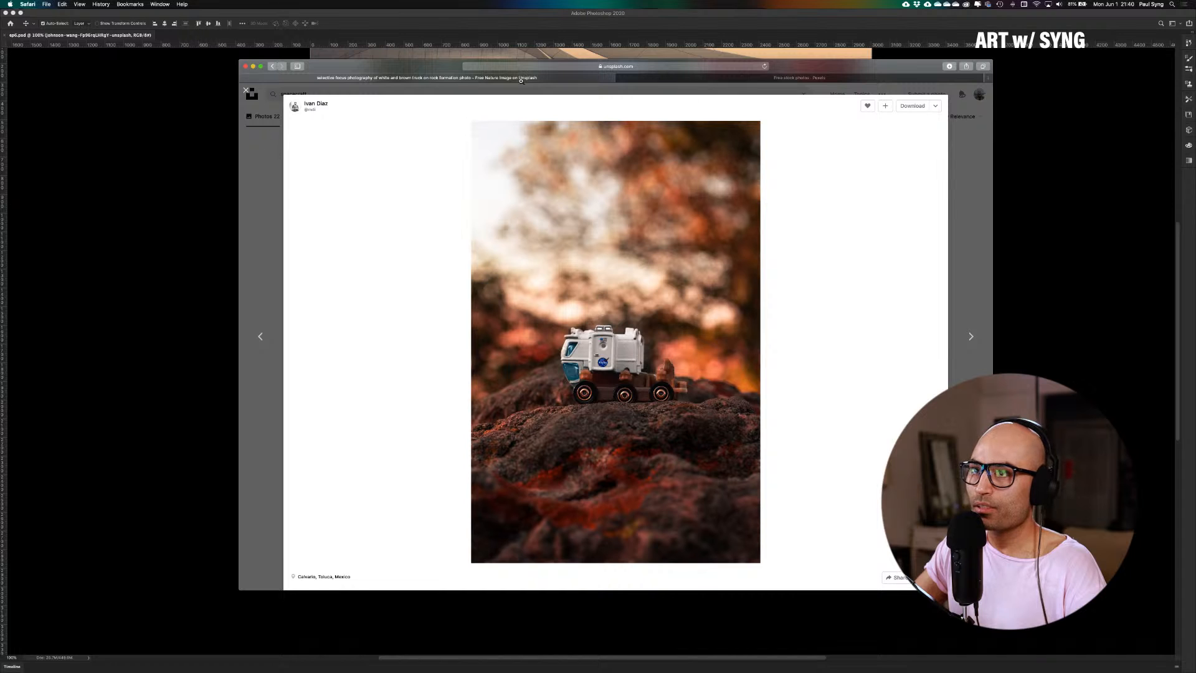
Narrow the browser window and place it beside the artwork to compare the rover photo with the collage, and widen it again
drag(239, 99, 646, 100)
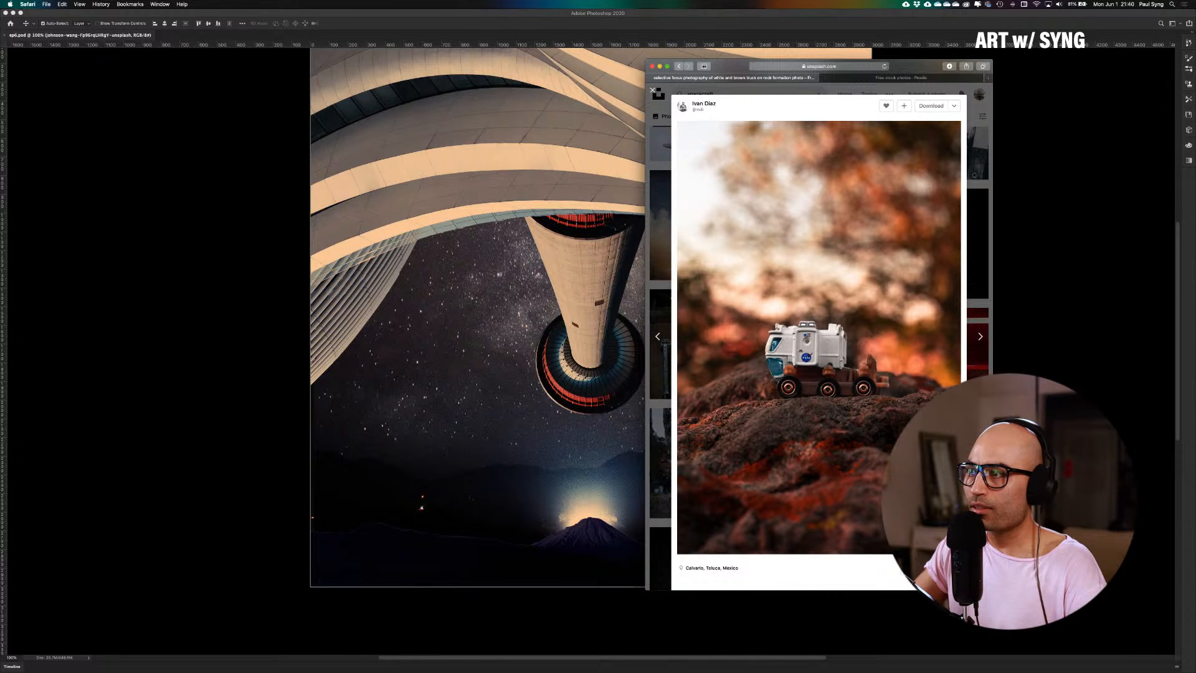
drag(716, 64, 857, 69)
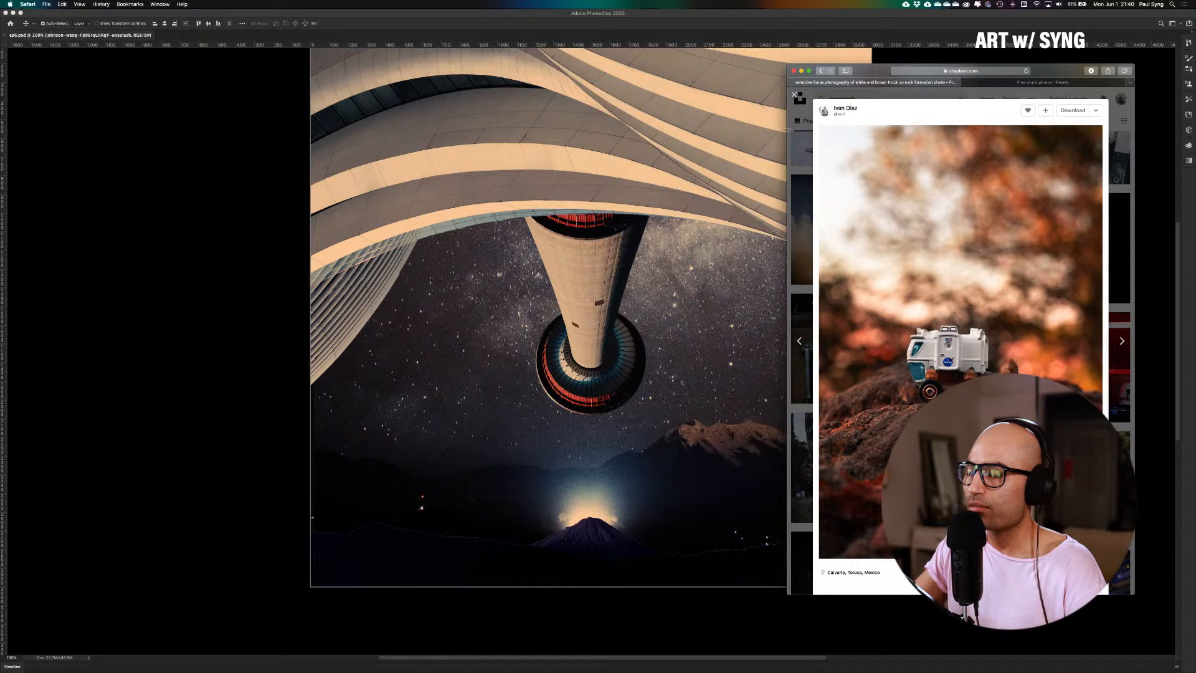
drag(788, 130, 167, 124)
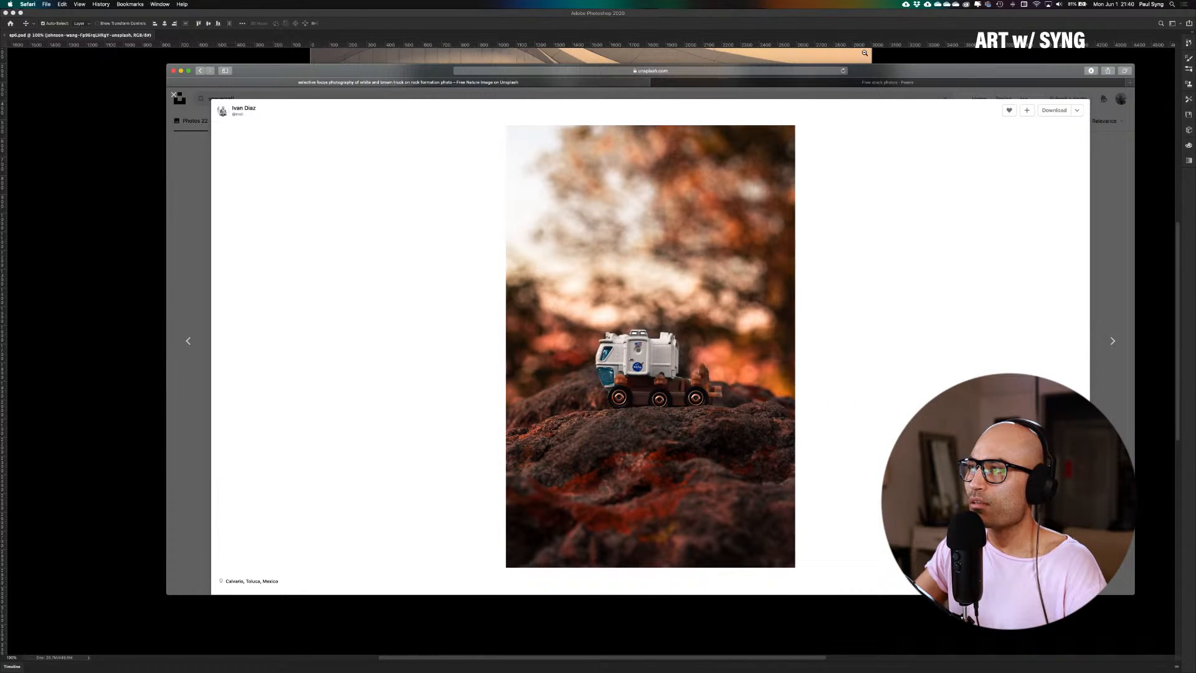
drag(892, 71, 805, 76)
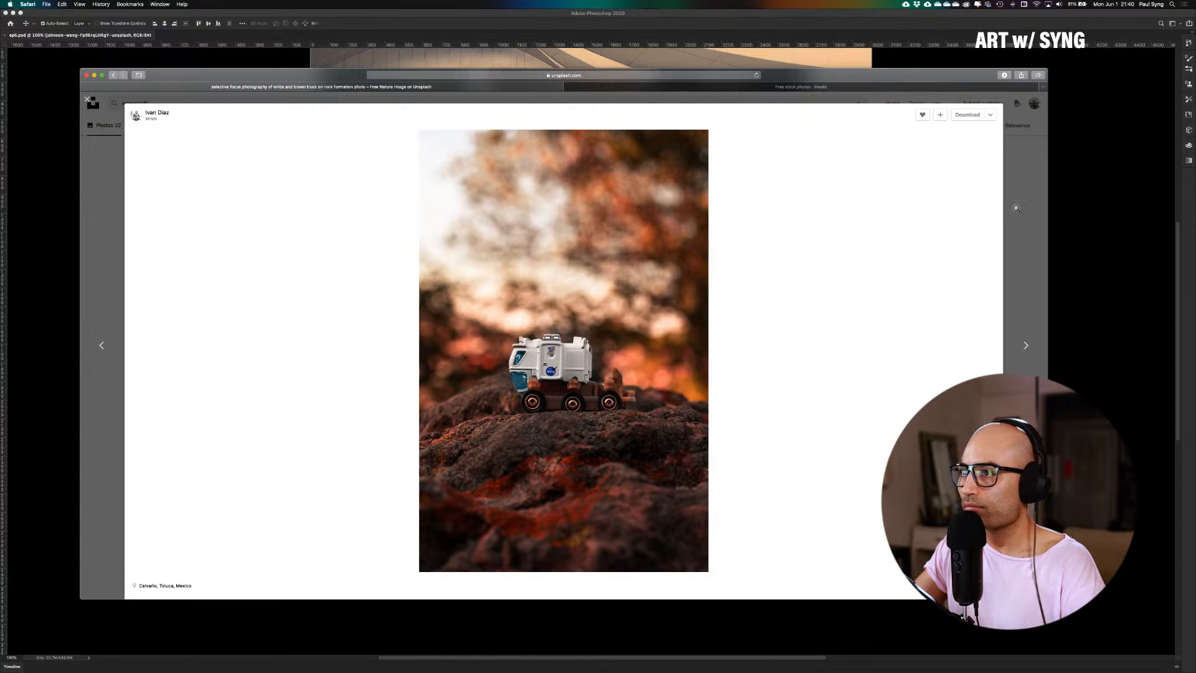
Shrink and reposition the browser window over the collage, and switch to the Pexels free stock photos page
drag(1016, 208, 796, 227)
drag(710, 70, 787, 91)
click(725, 107)
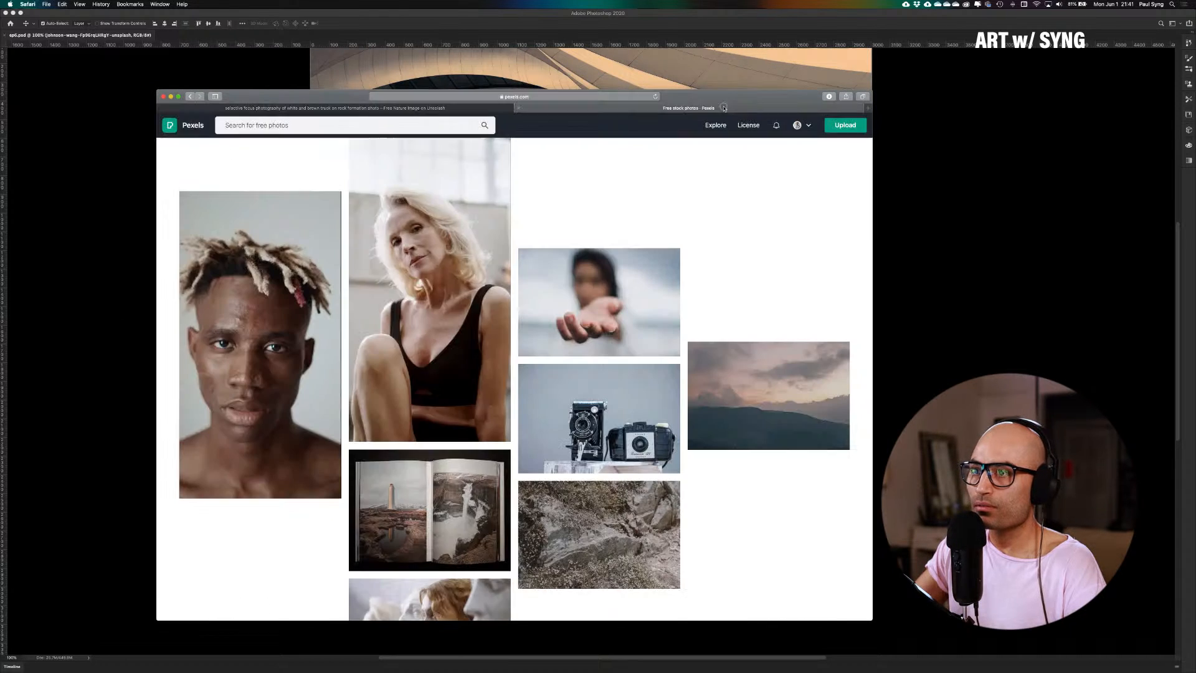
Search the Pexels photos for "nasa"
scroll(521, 236, up, 10)
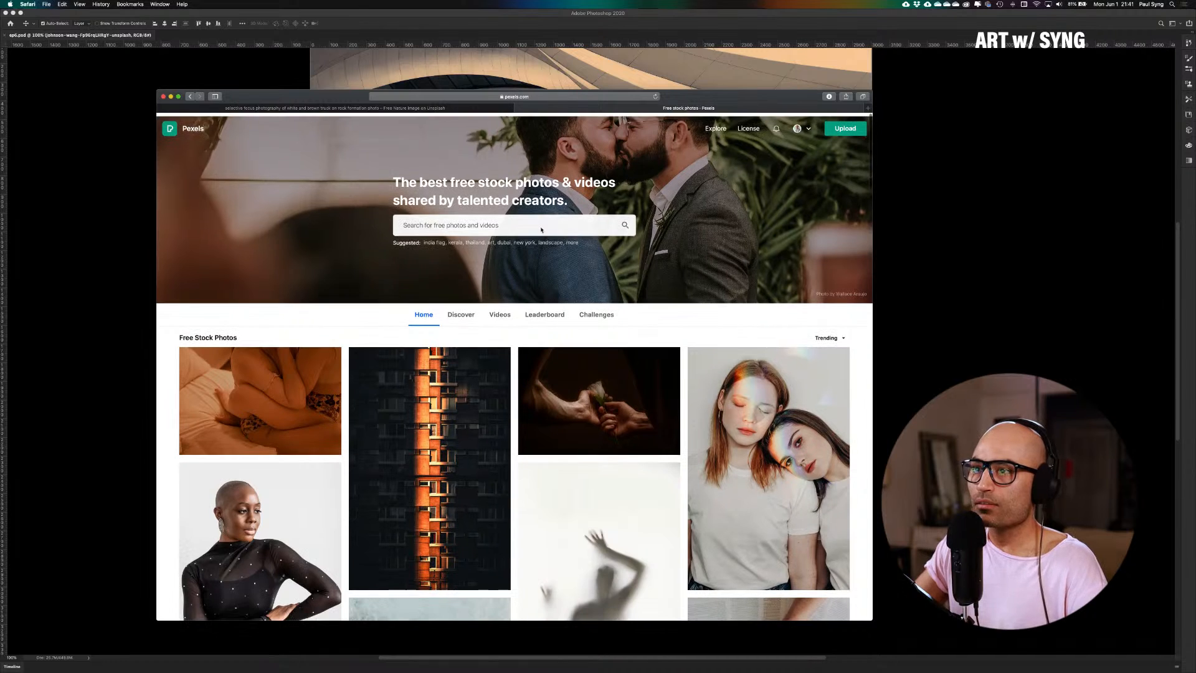
click(462, 218)
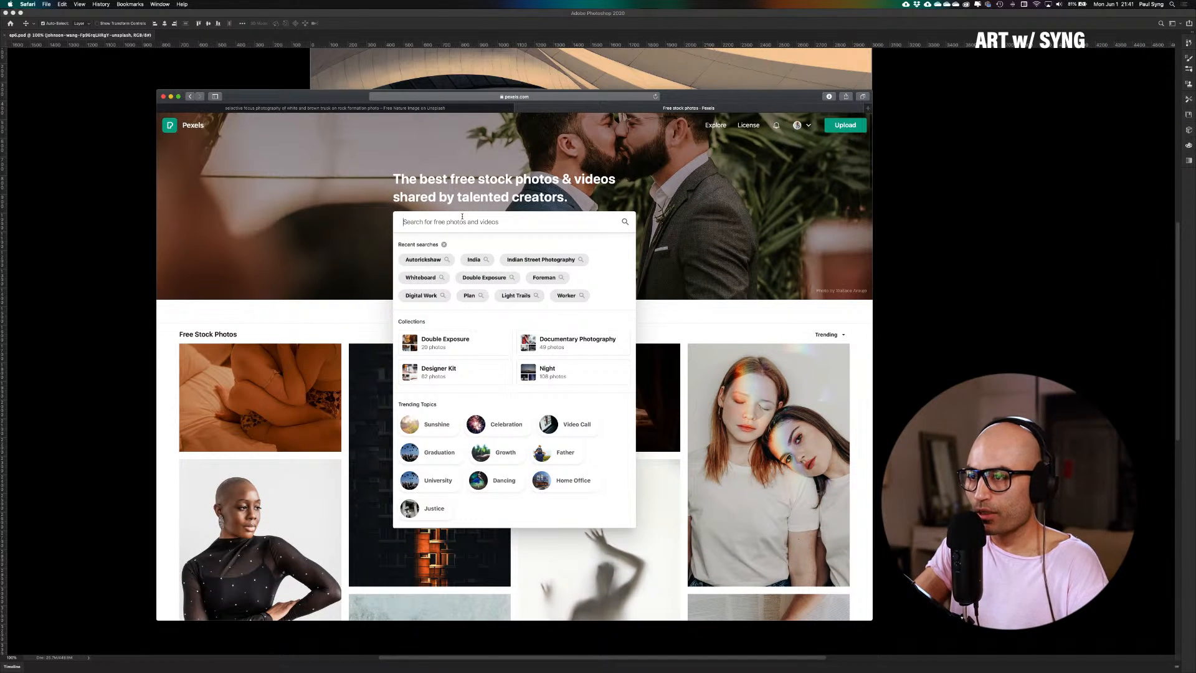
text(space)
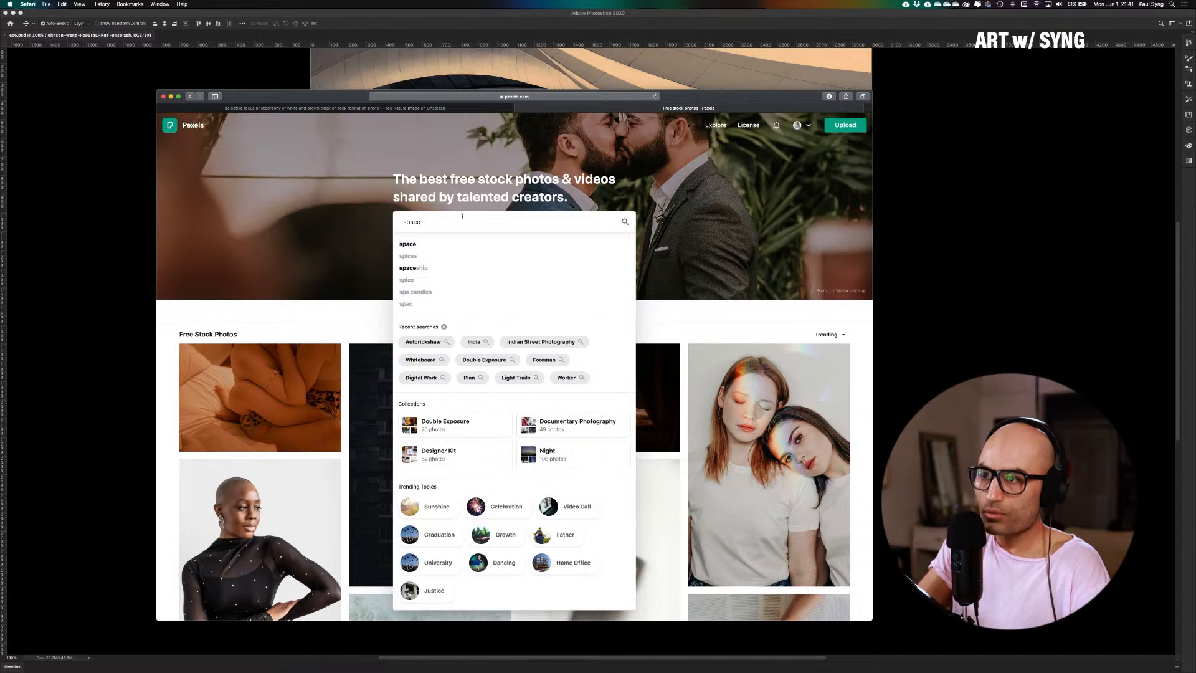
key(BackSpace)
key(BackSpace)
key(BackSpace)
key(BackSpace)
key(BackSpace)
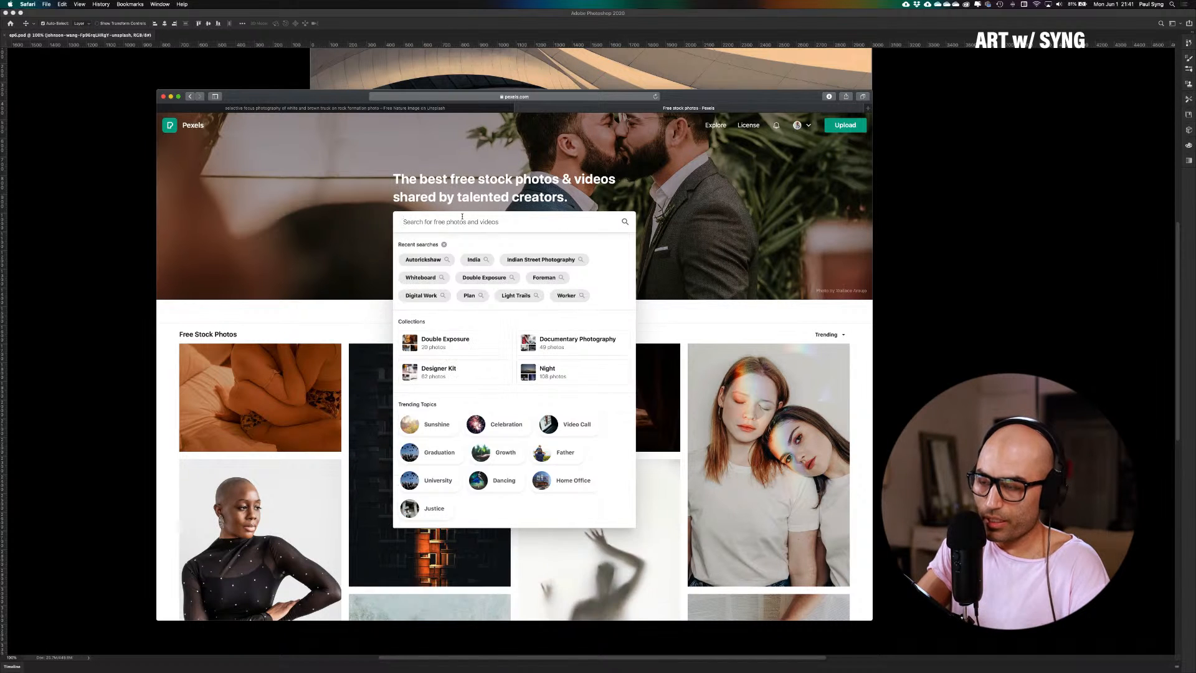
text(nasa)
key(Return)
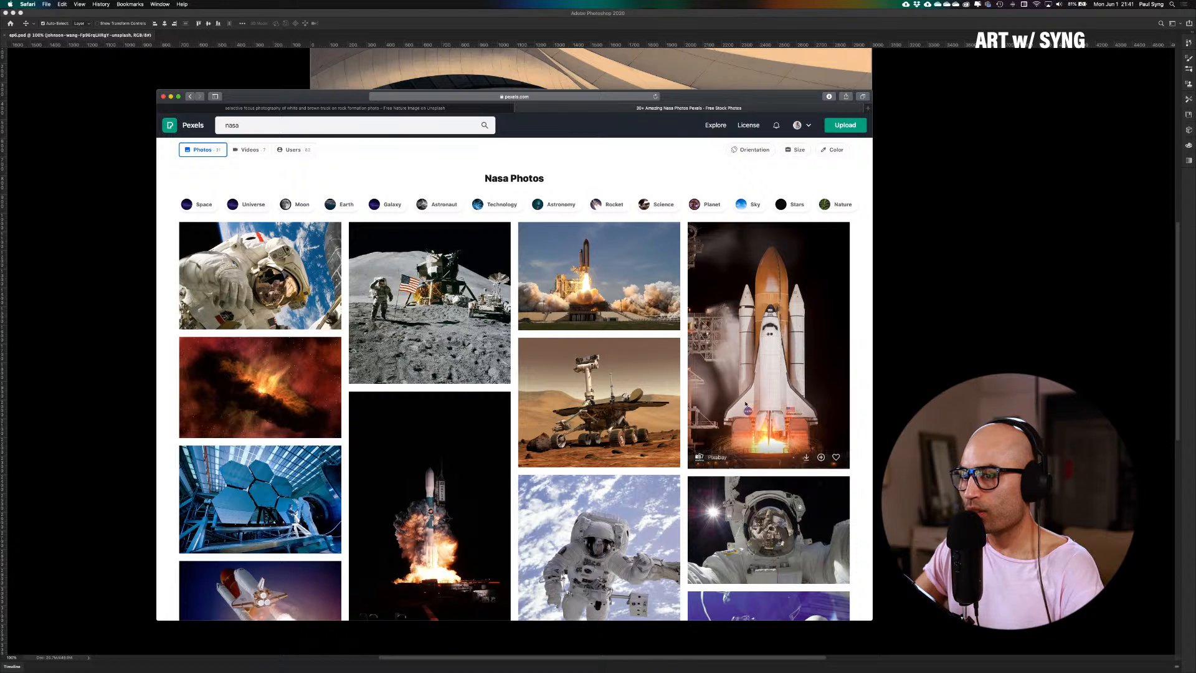
Download the photo of the white space capsule on a black background into the Resources folder, and close its preview
scroll(745, 403, down, 3)
scroll(745, 403, down, 3)
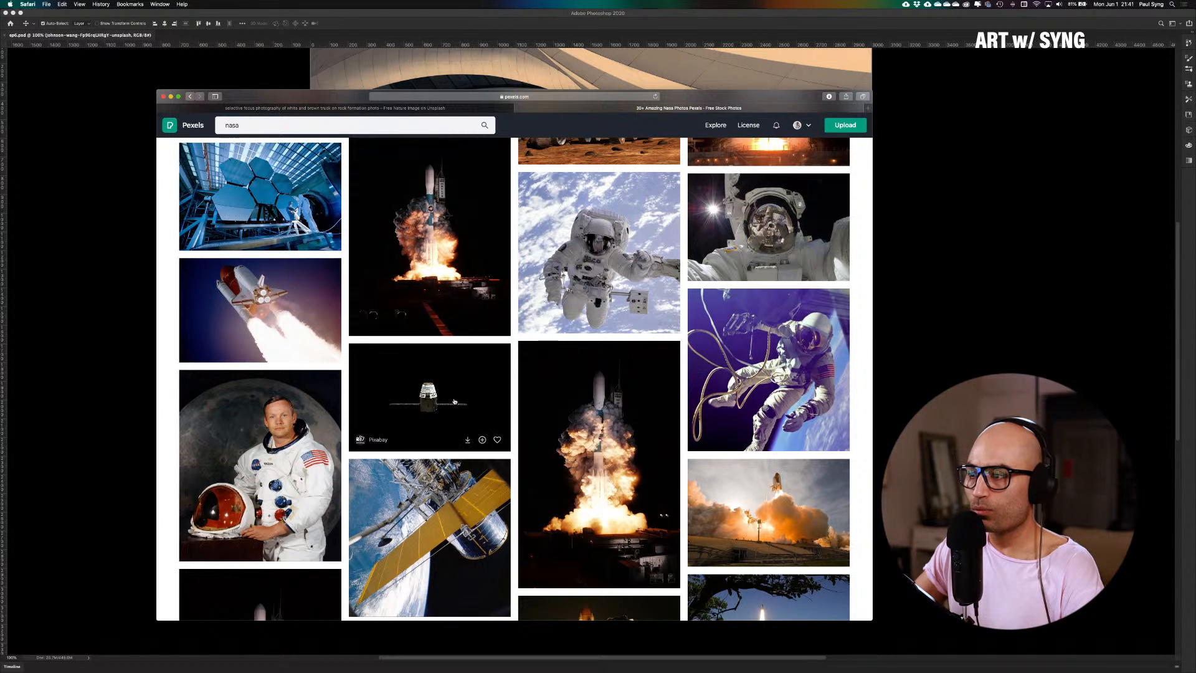
click(440, 400)
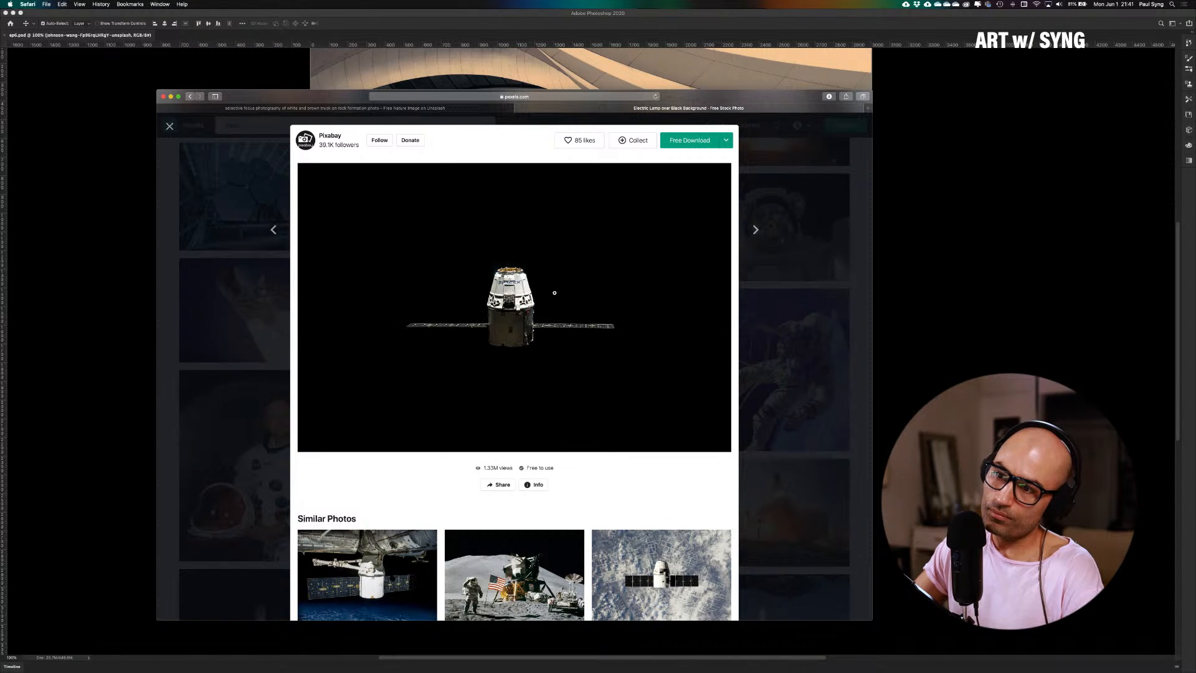
click(690, 140)
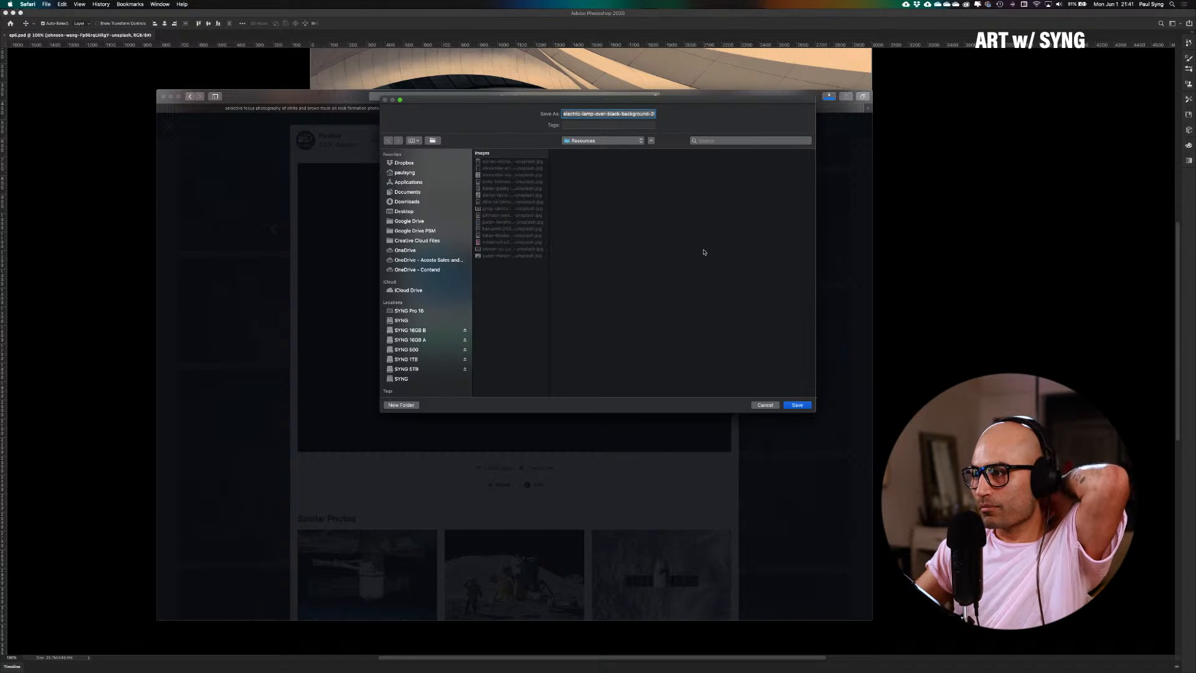
click(799, 406)
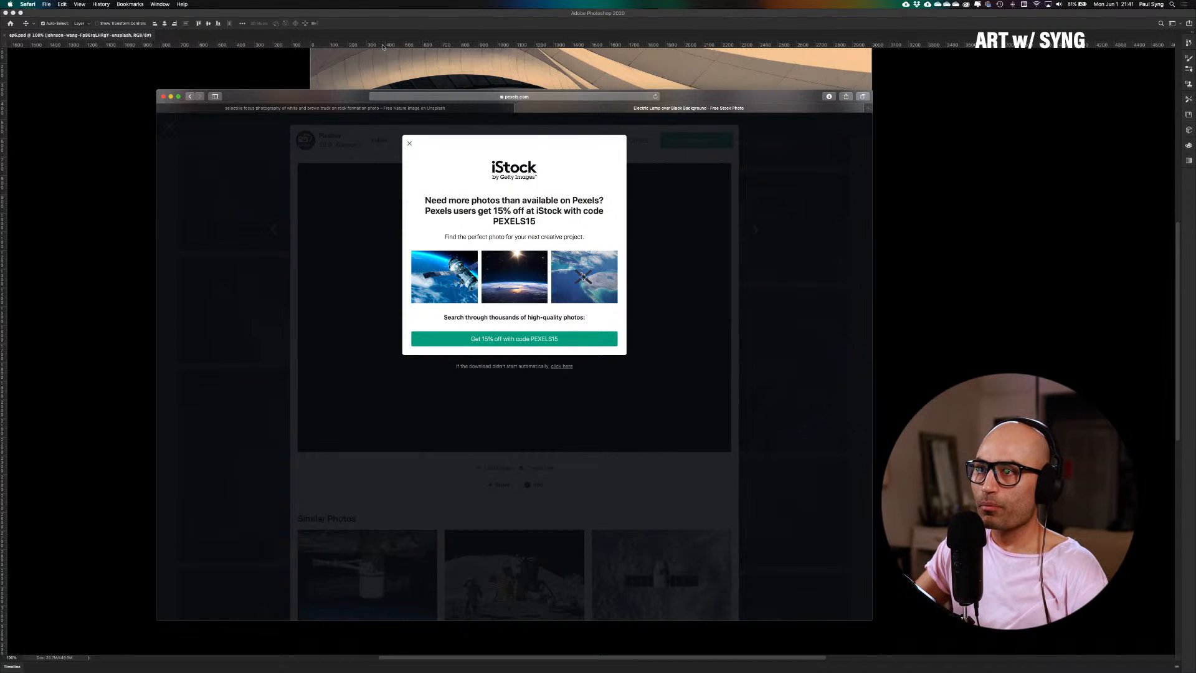
click(409, 144)
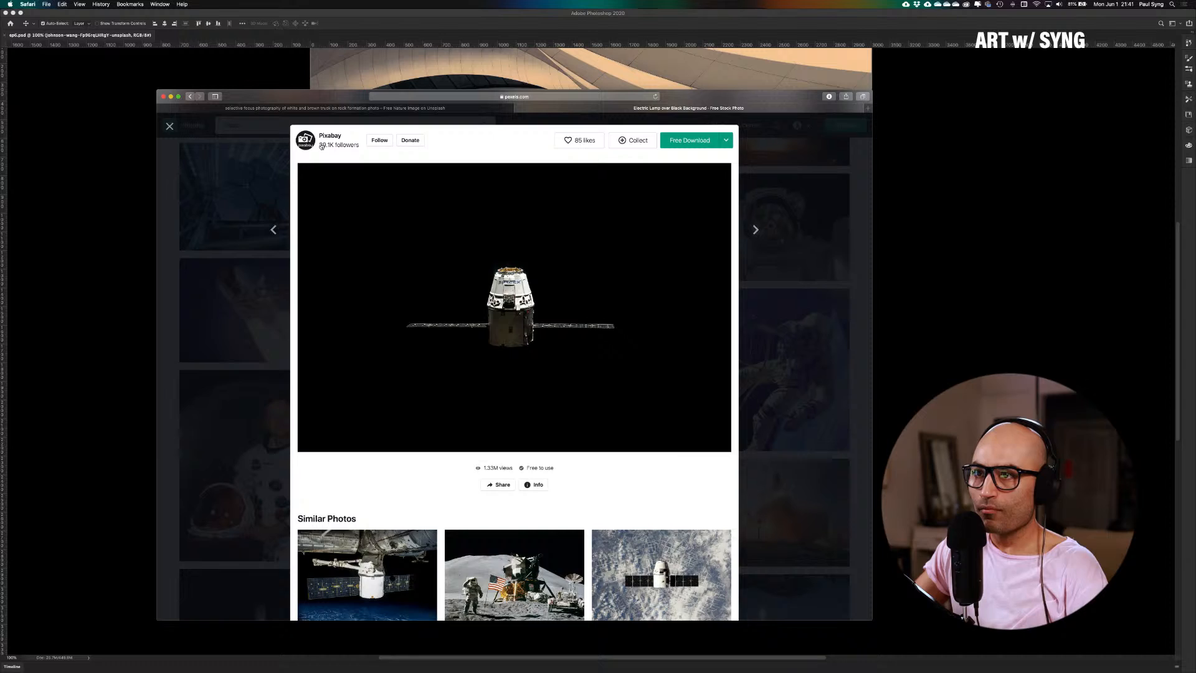
click(254, 155)
Look through the remaining NASA photos and search Pexels for "rocket" instead
scroll(505, 384, down, 5)
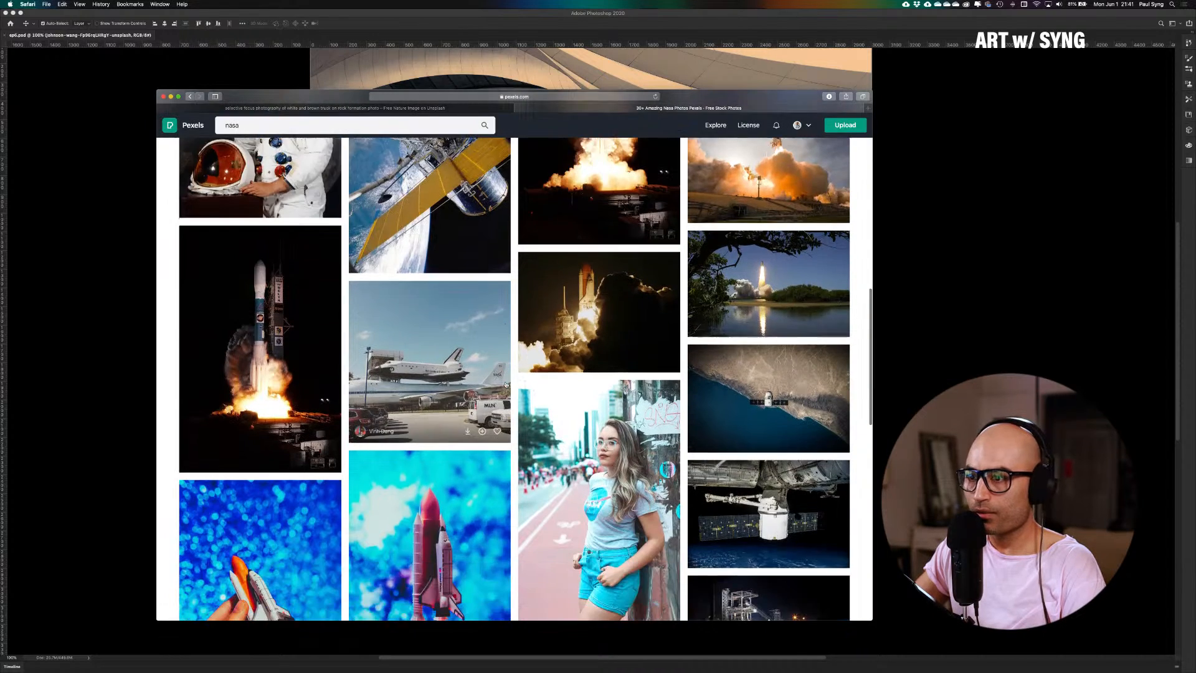
scroll(505, 385, down, 10)
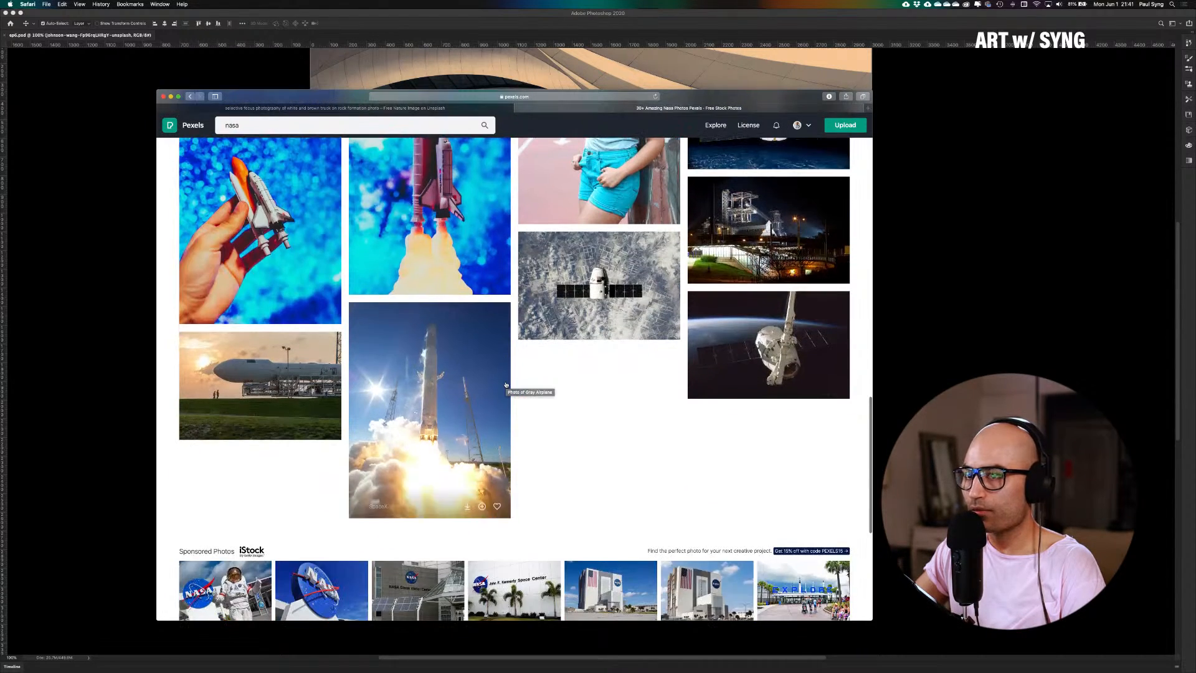
scroll(599, 386, up, 6)
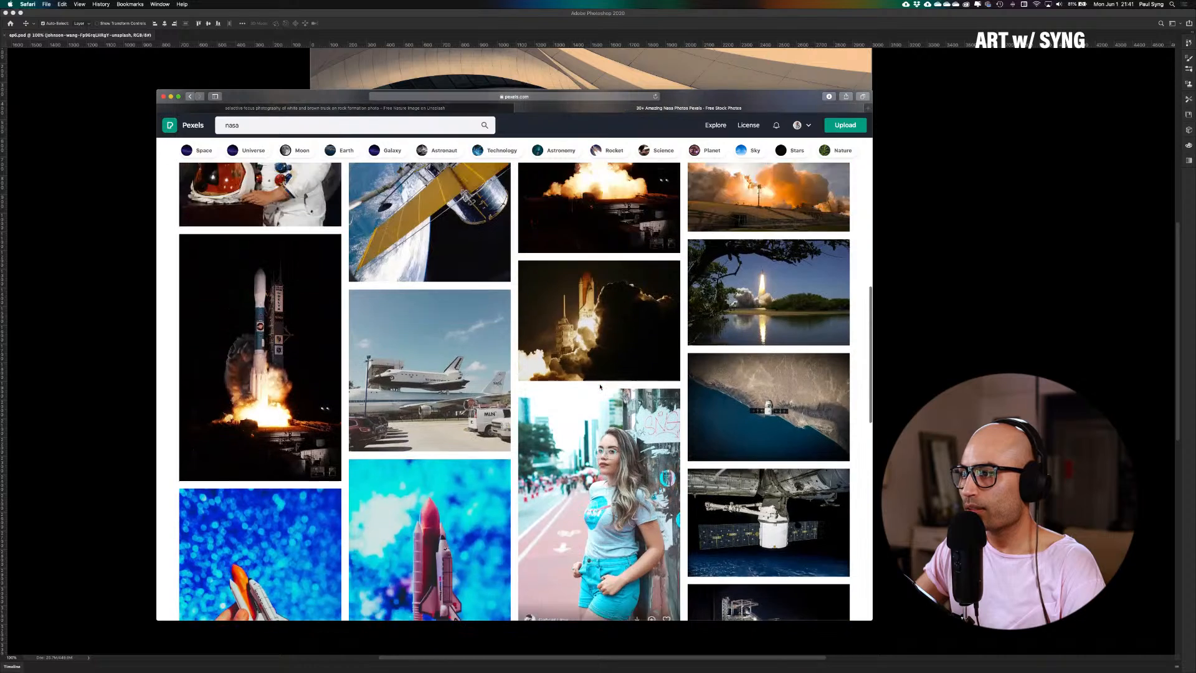
scroll(599, 386, up, 8)
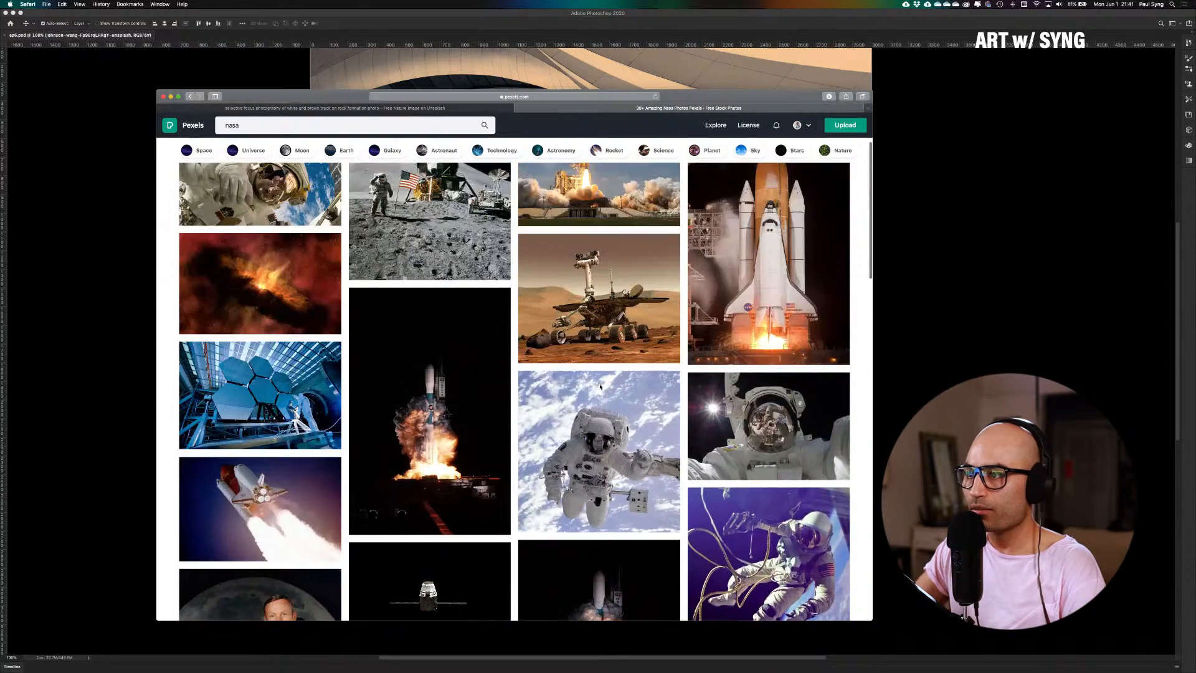
scroll(600, 387, up, 4)
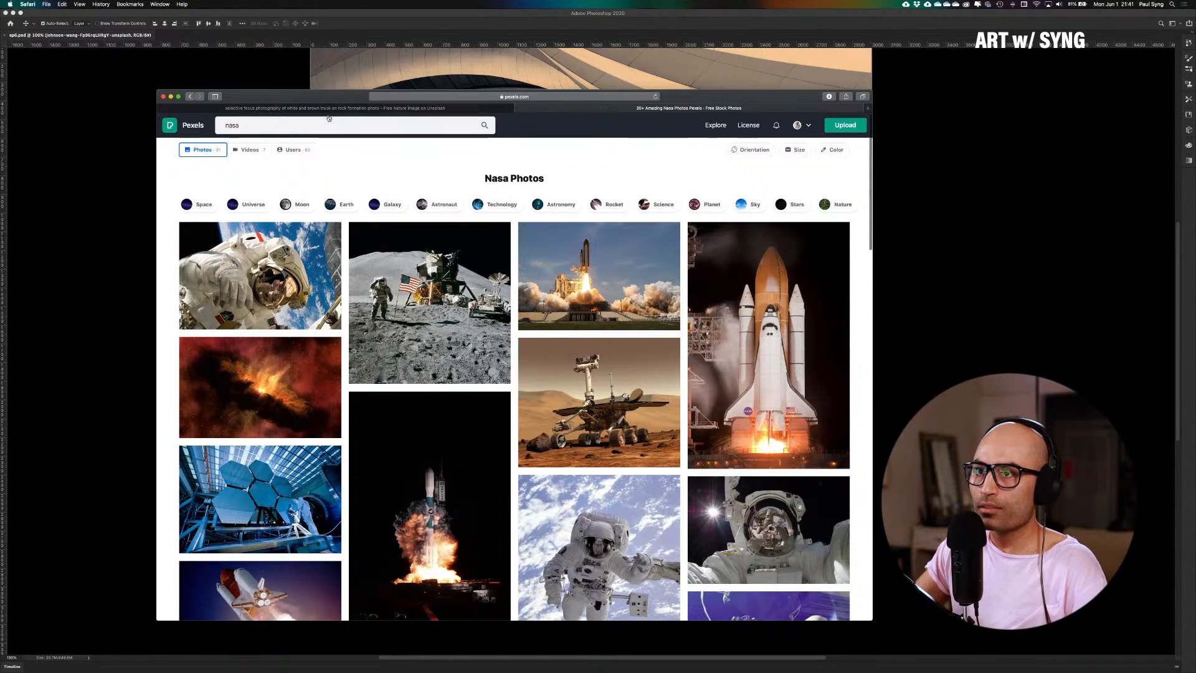
double_click(268, 130)
text(rocket)
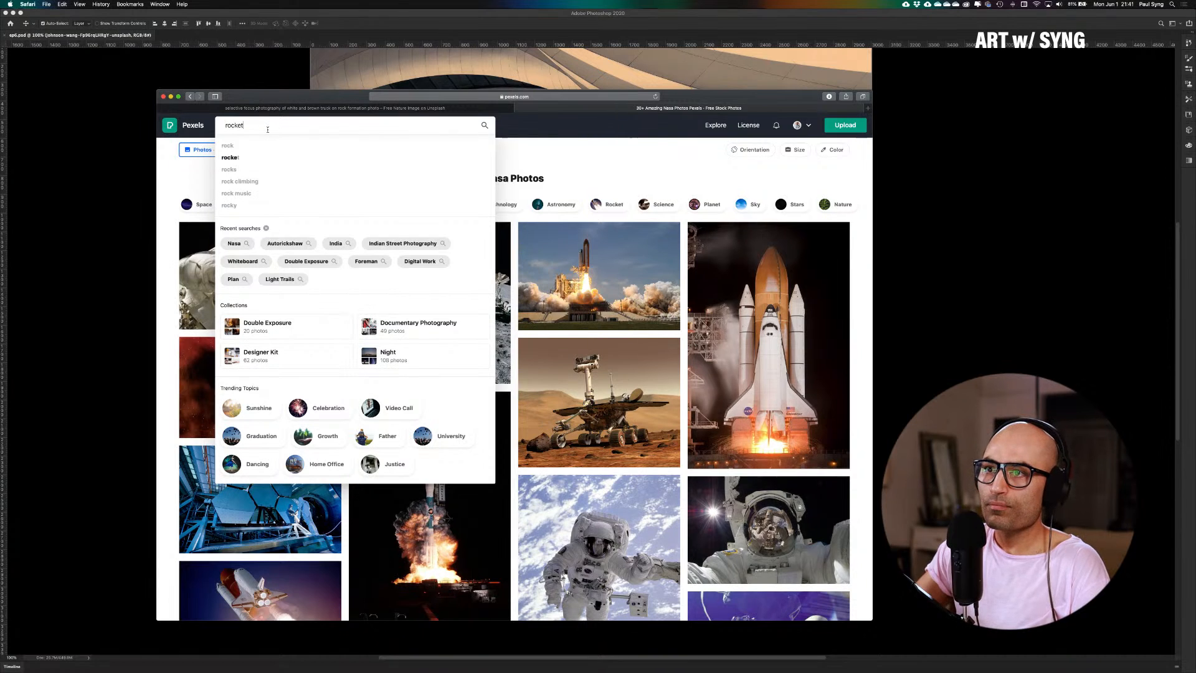
key(Return)
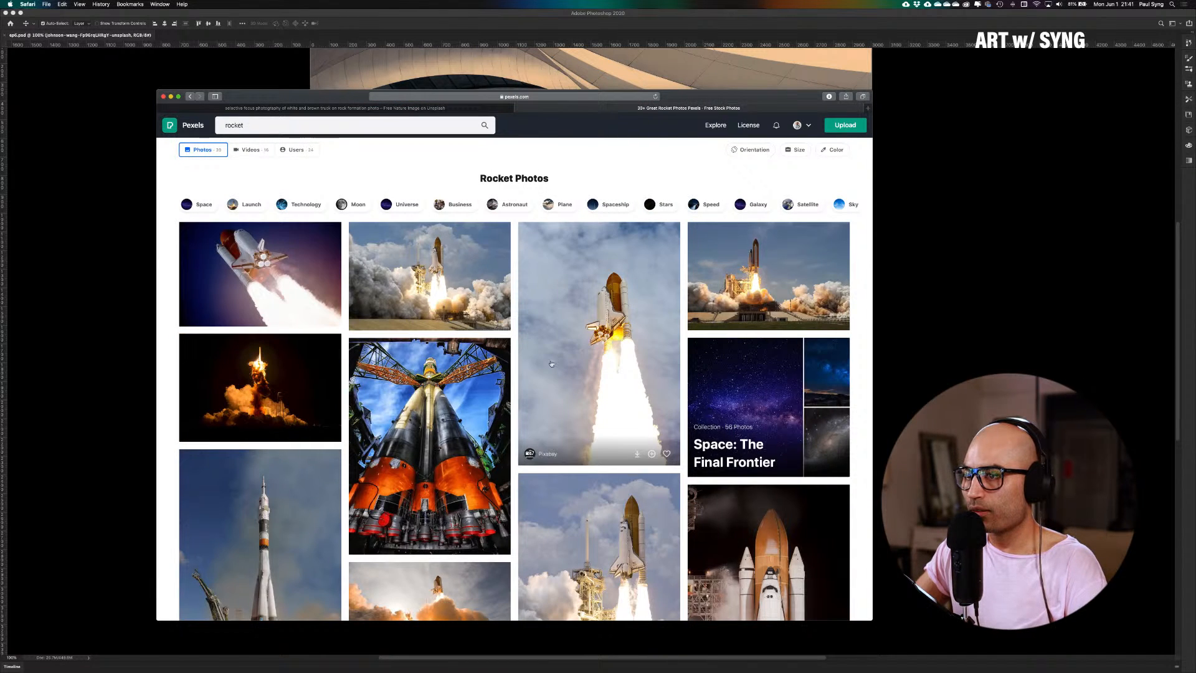
Find the photo of the night rocket launch reflected in water and download it into the Resources folder
scroll(551, 363, down, 15)
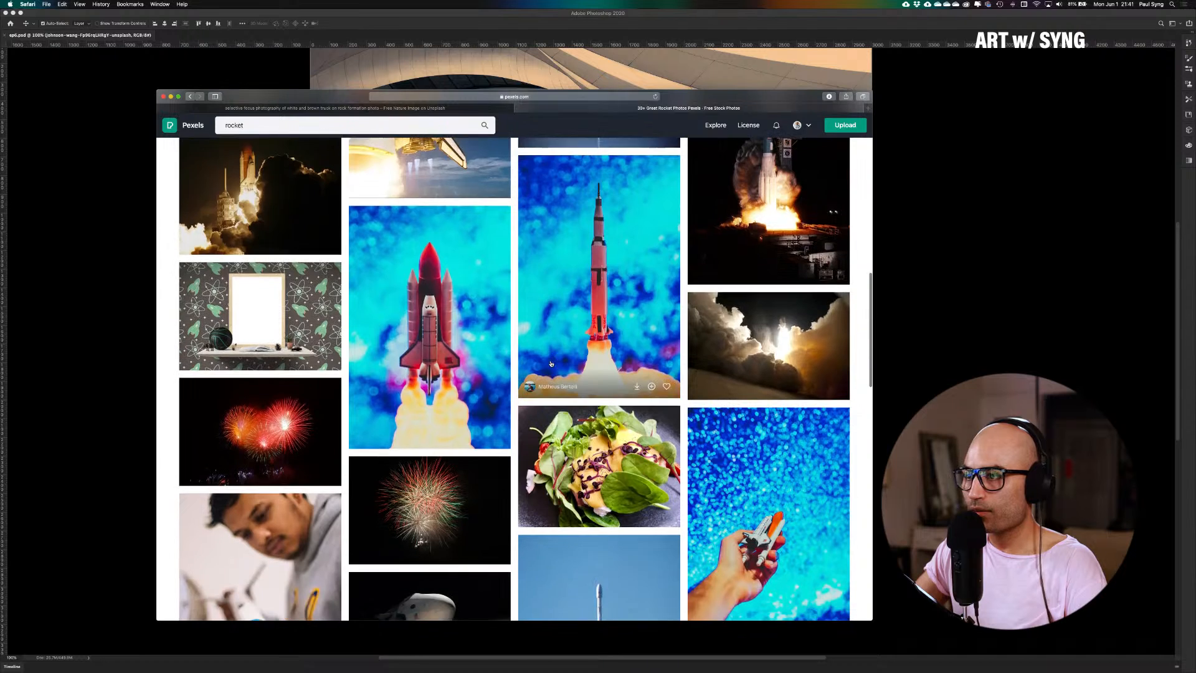
scroll(552, 364, down, 10)
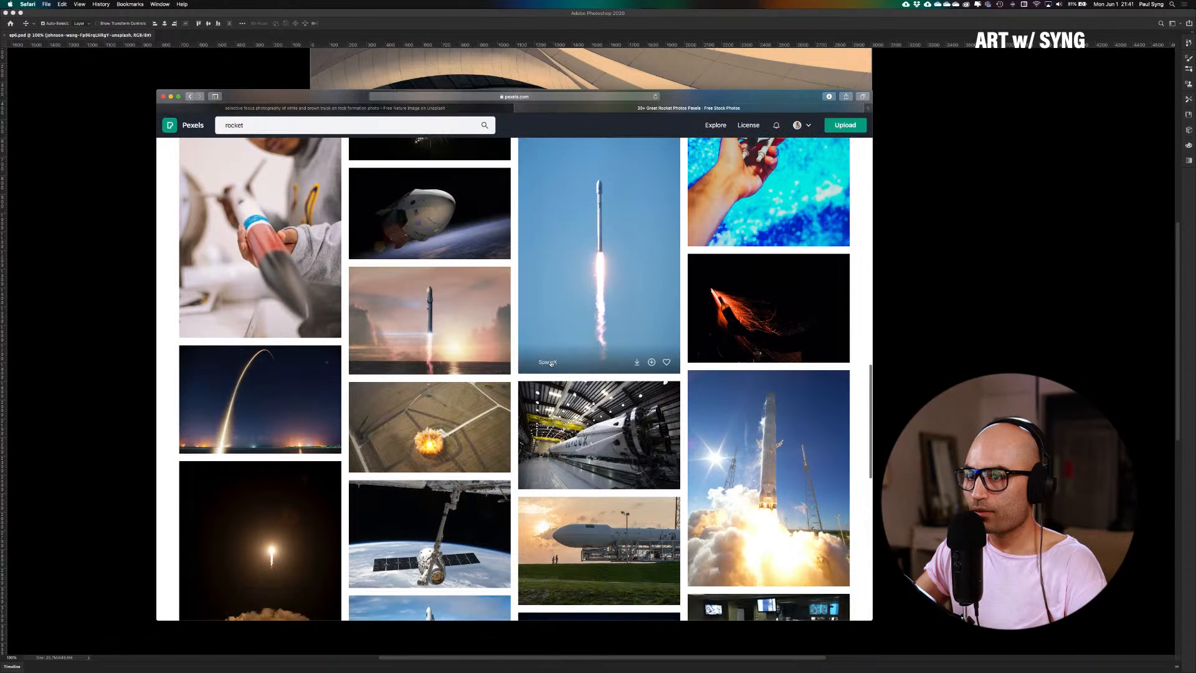
scroll(551, 364, down, 5)
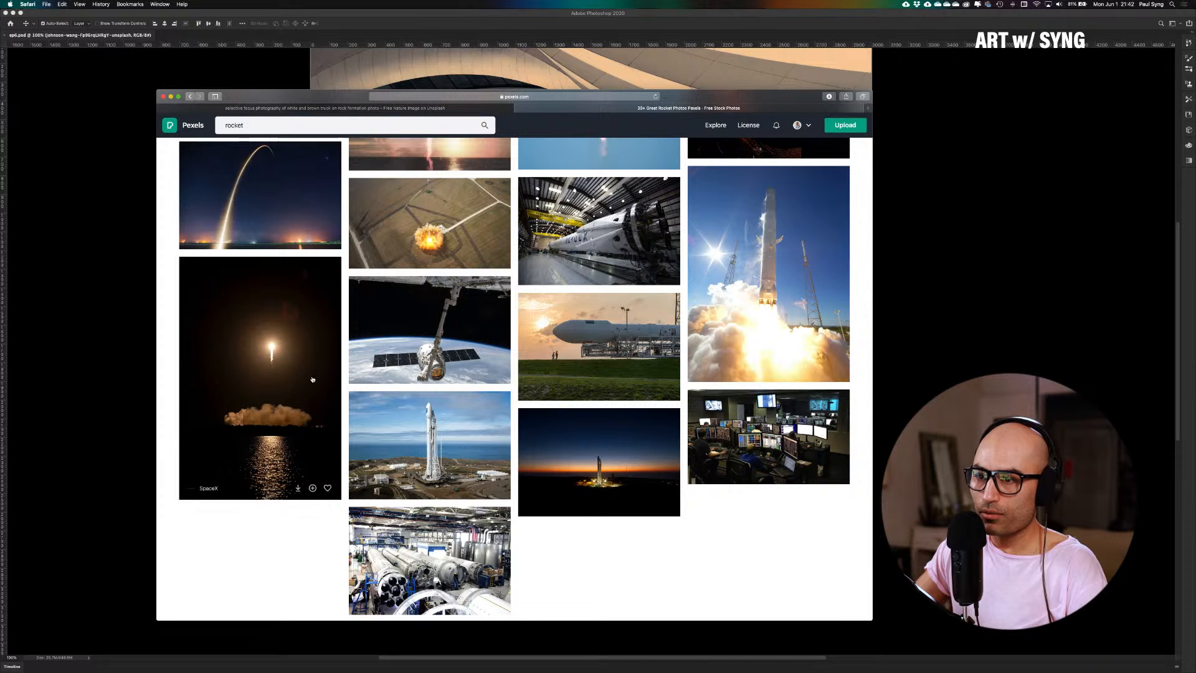
click(299, 489)
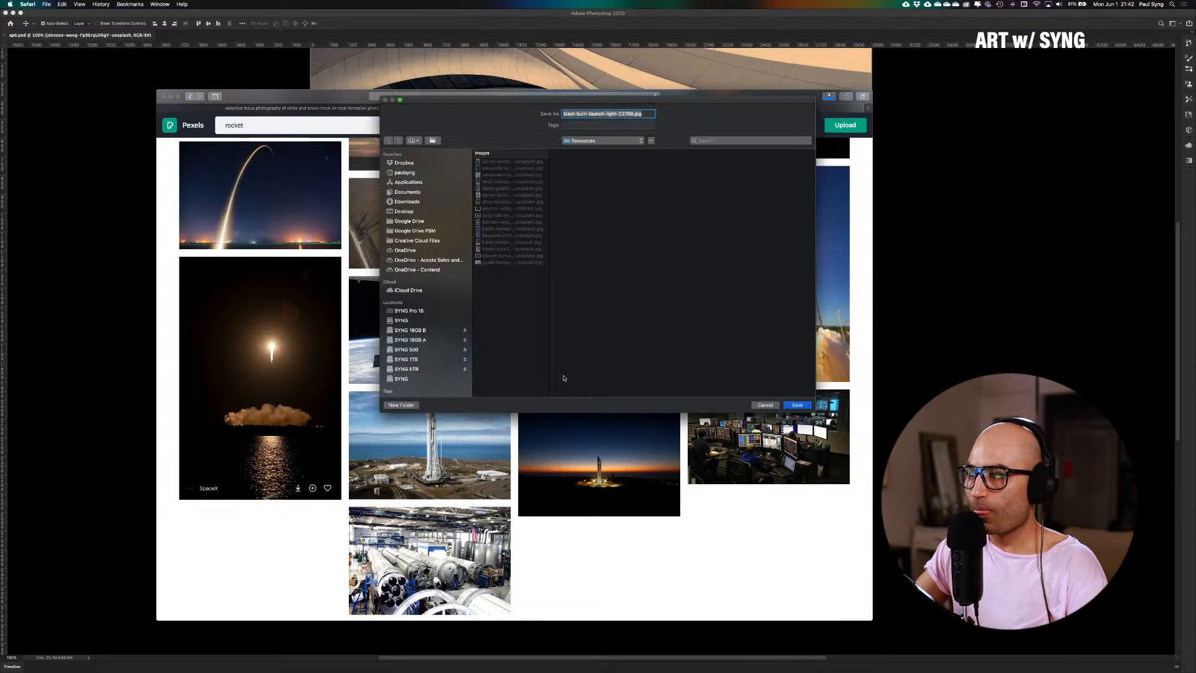
click(801, 405)
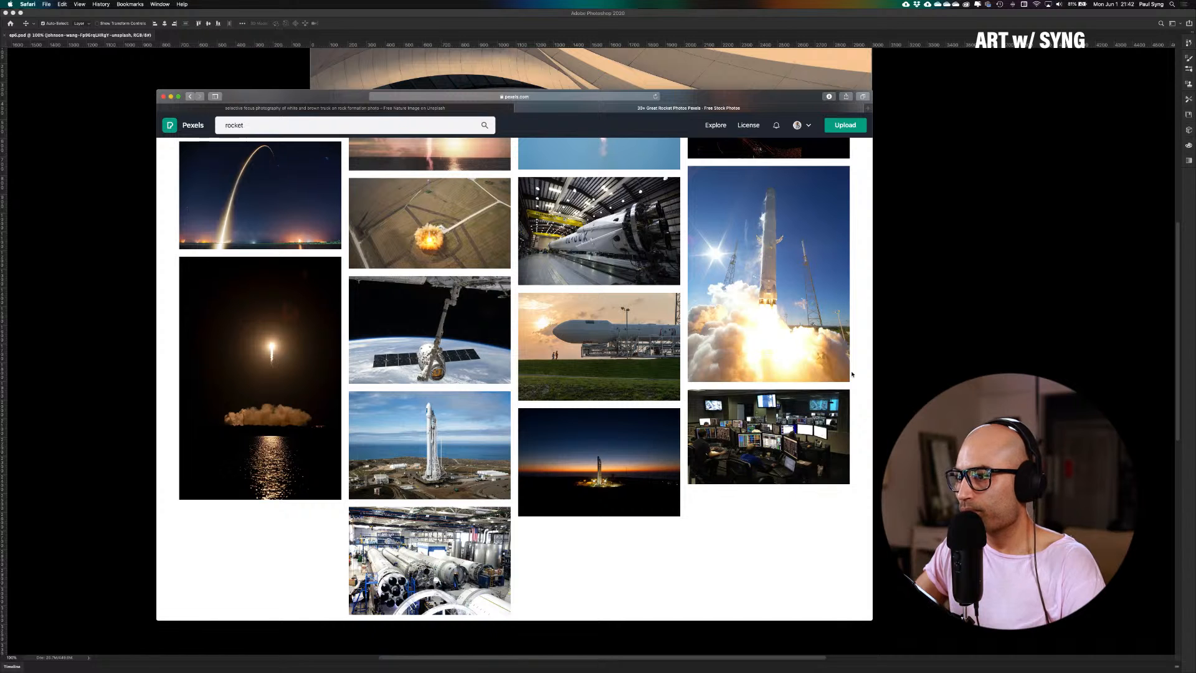
Look back through the rocket photos to the start of the results and clear the search term
scroll(786, 387, up, 6)
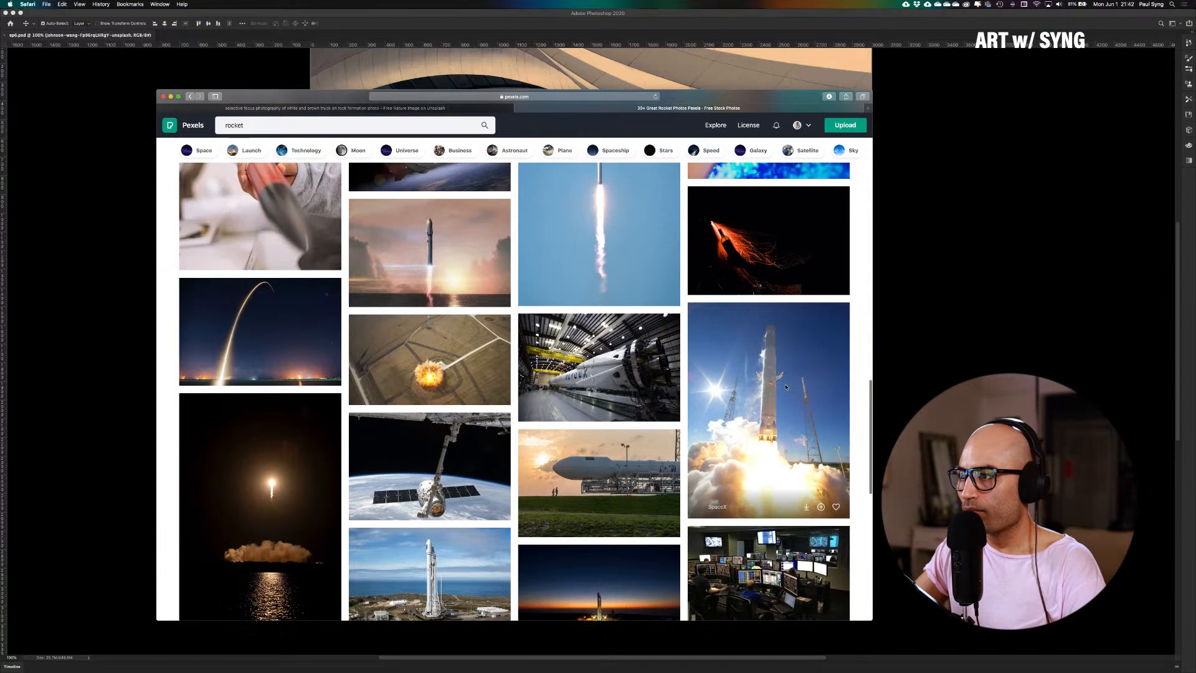
scroll(786, 386, up, 8)
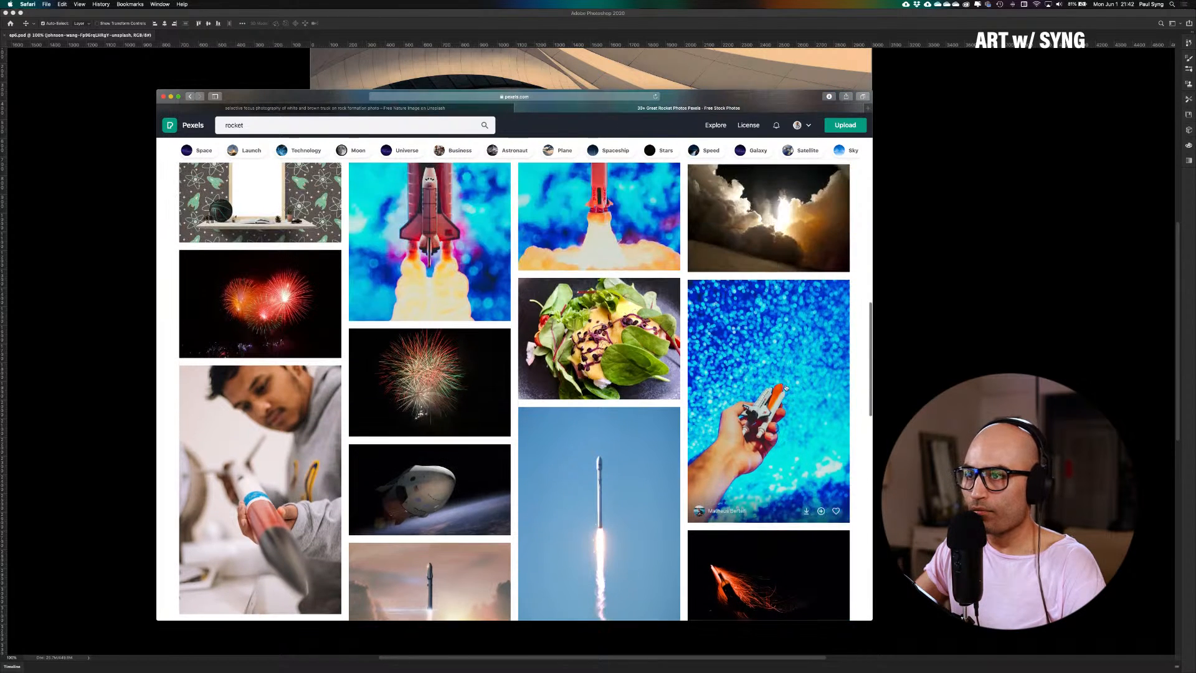
scroll(786, 386, up, 10)
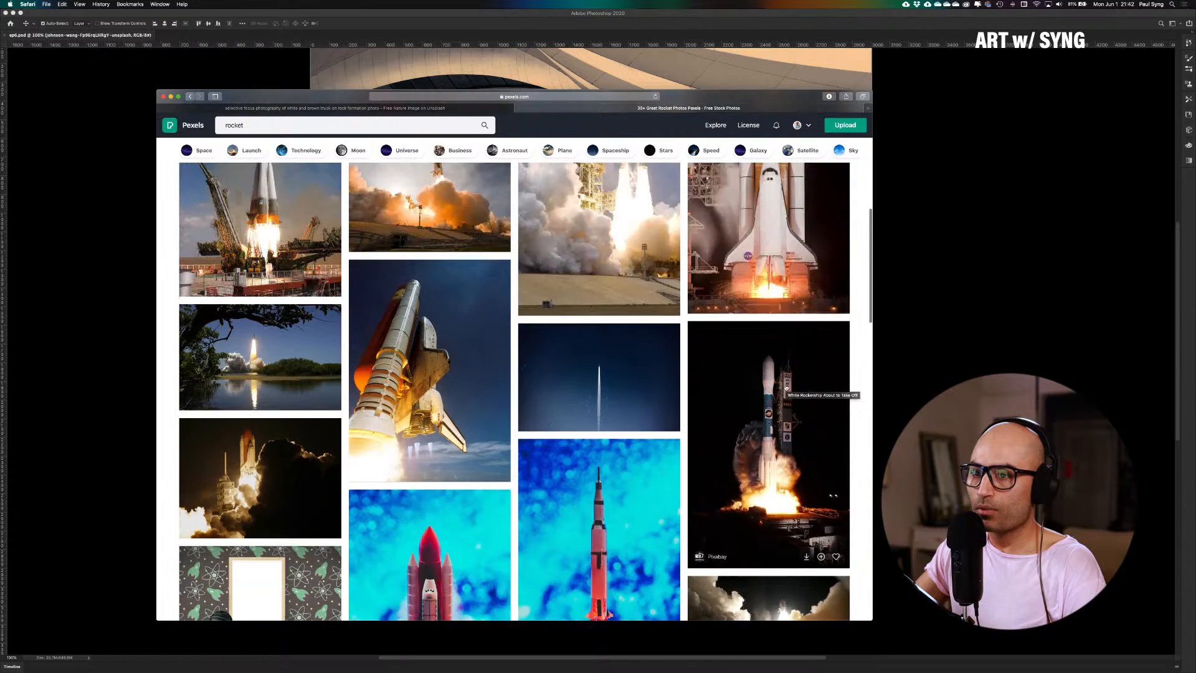
scroll(786, 387, up, 8)
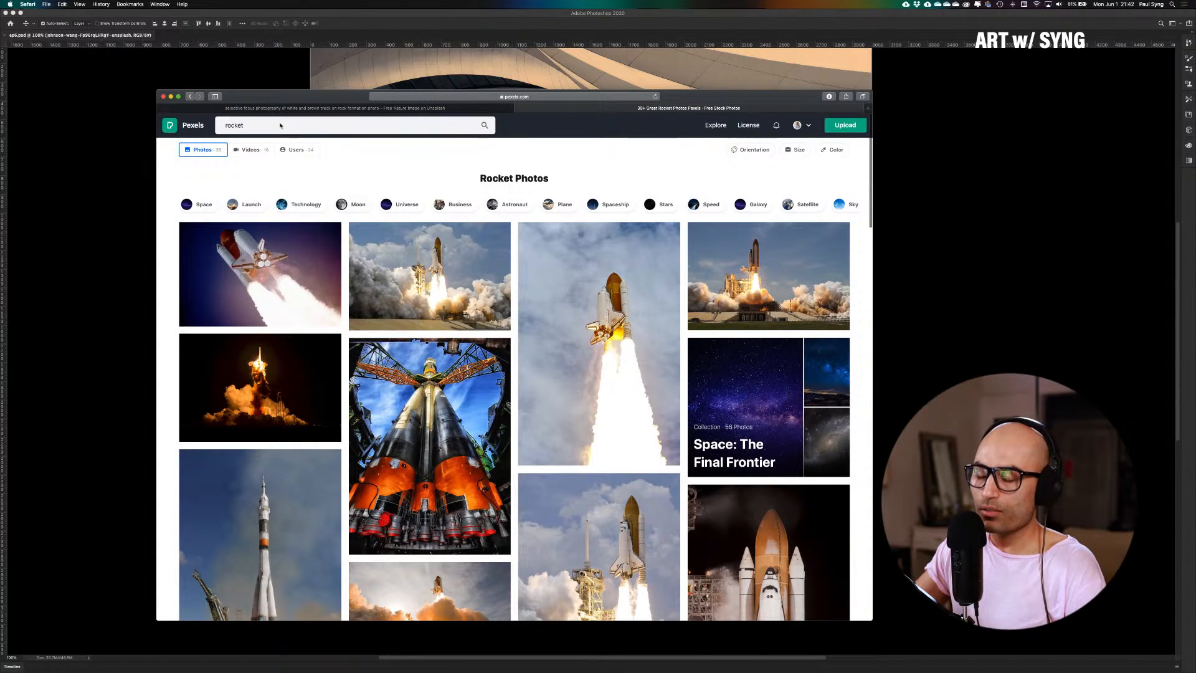
click(280, 125)
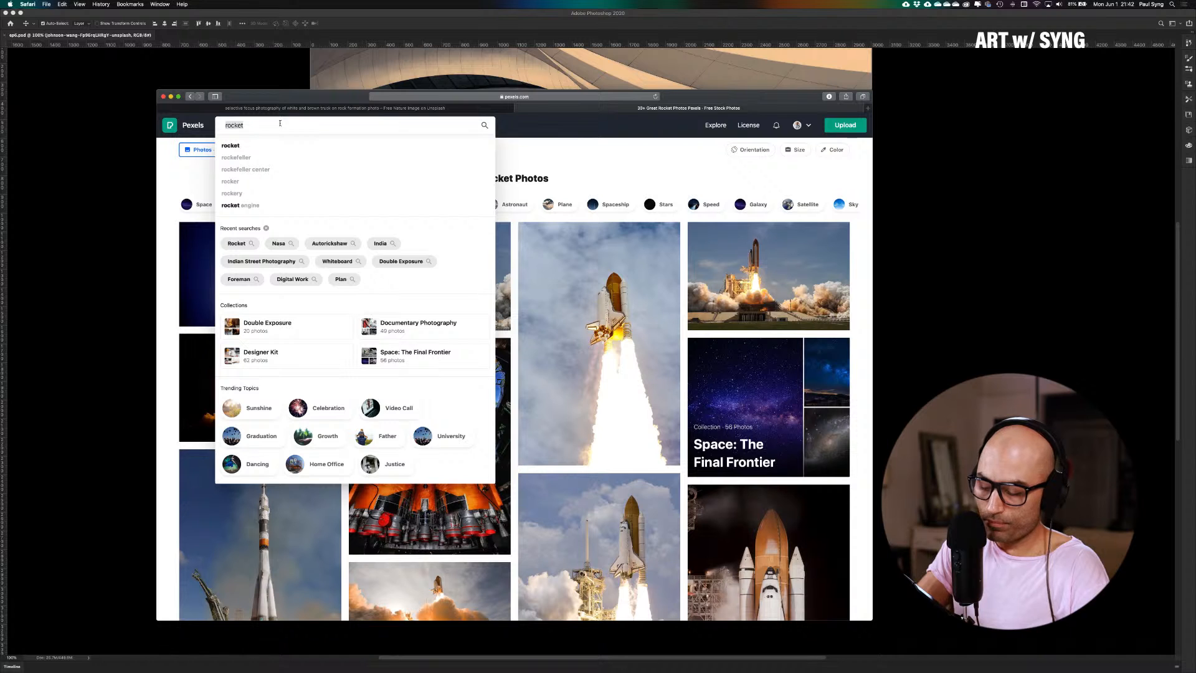
key(BackSpace)
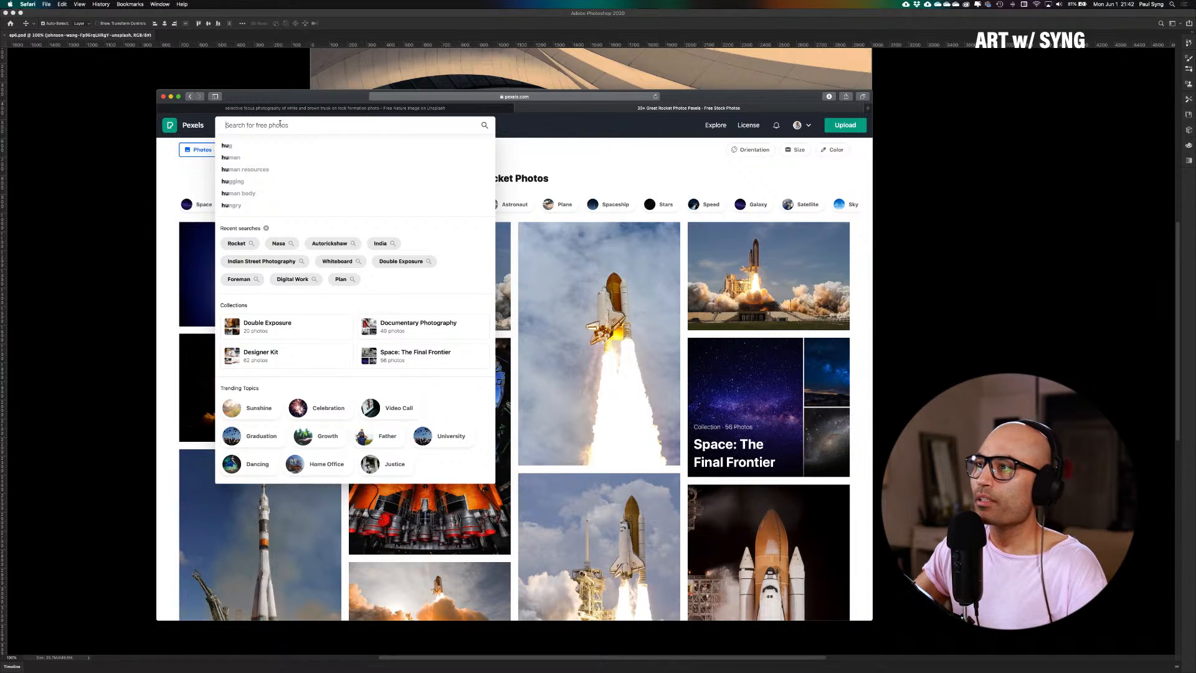
Close the rover photo on the Unsplash page, and search Google Images for "human png" in a new browser tab
click(363, 109)
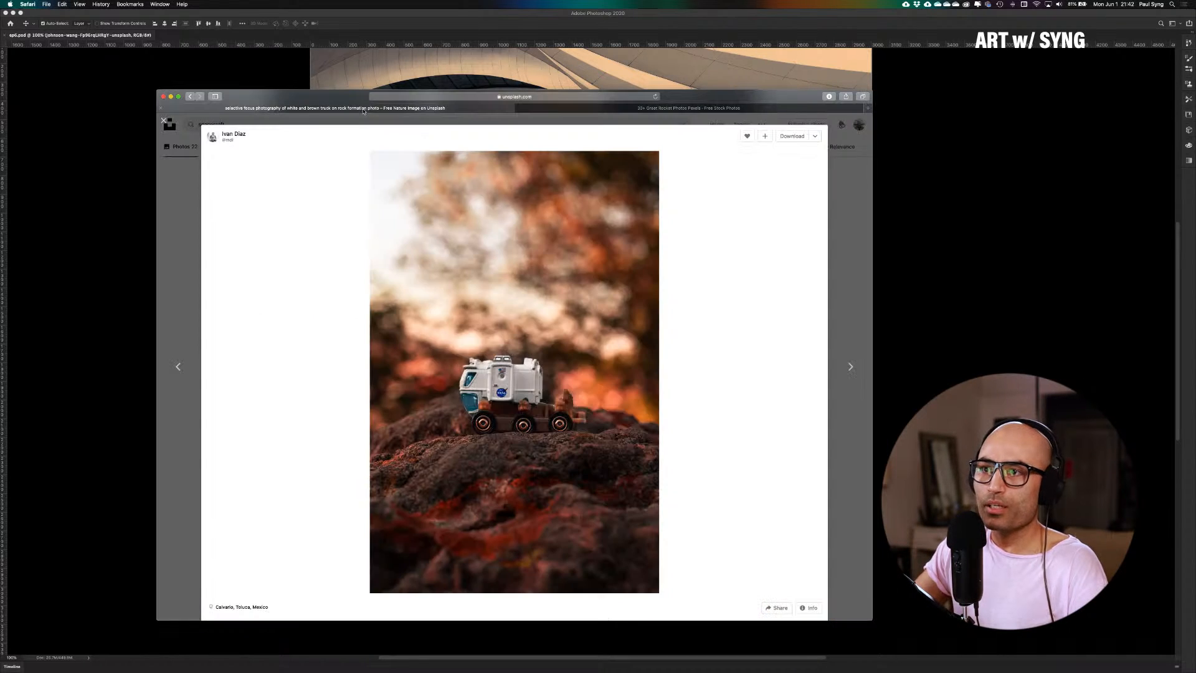
click(163, 120)
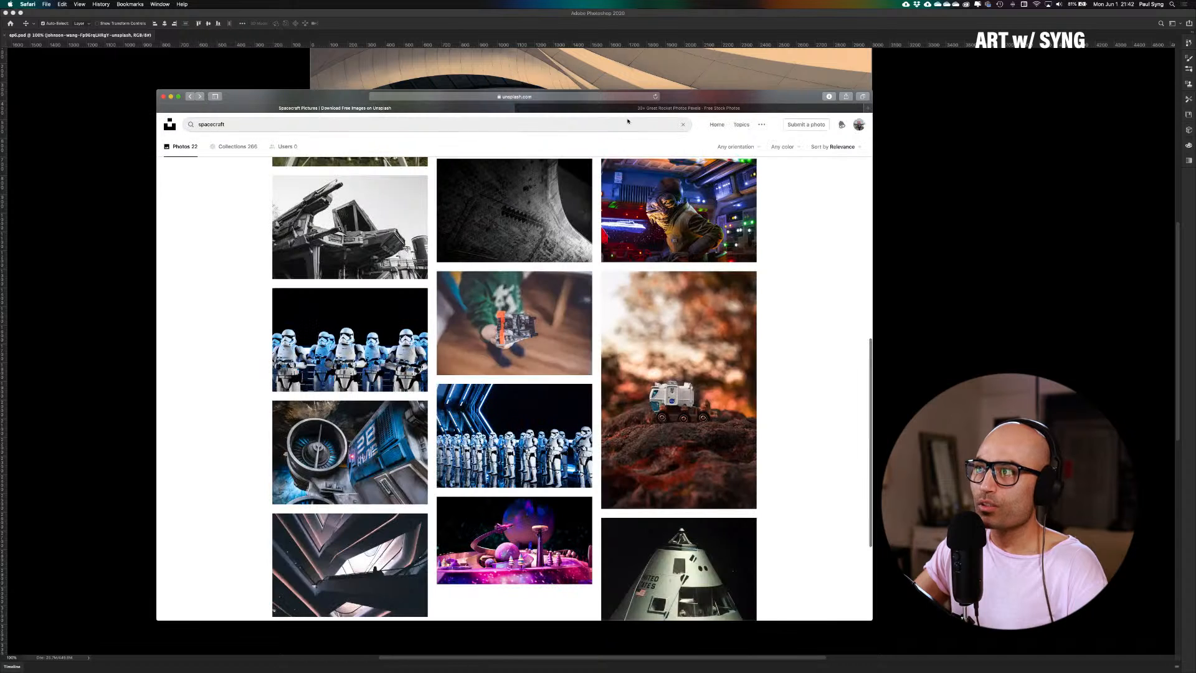
click(869, 109)
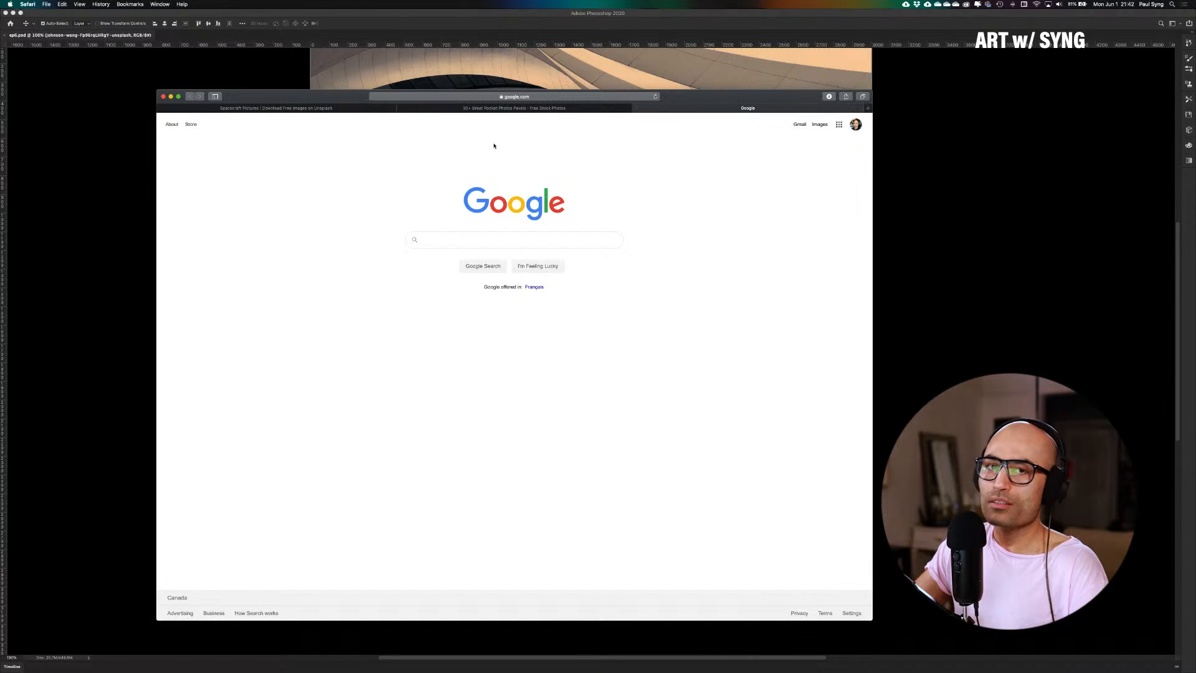
click(458, 237)
text(h)
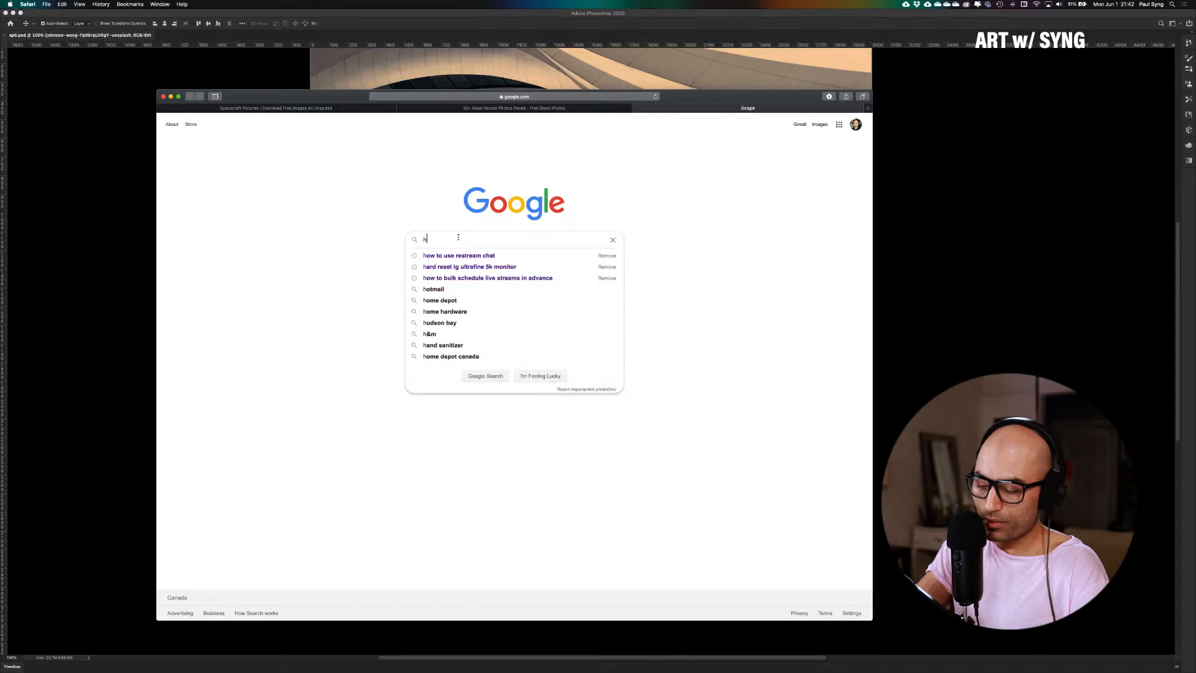
text(uman prg)
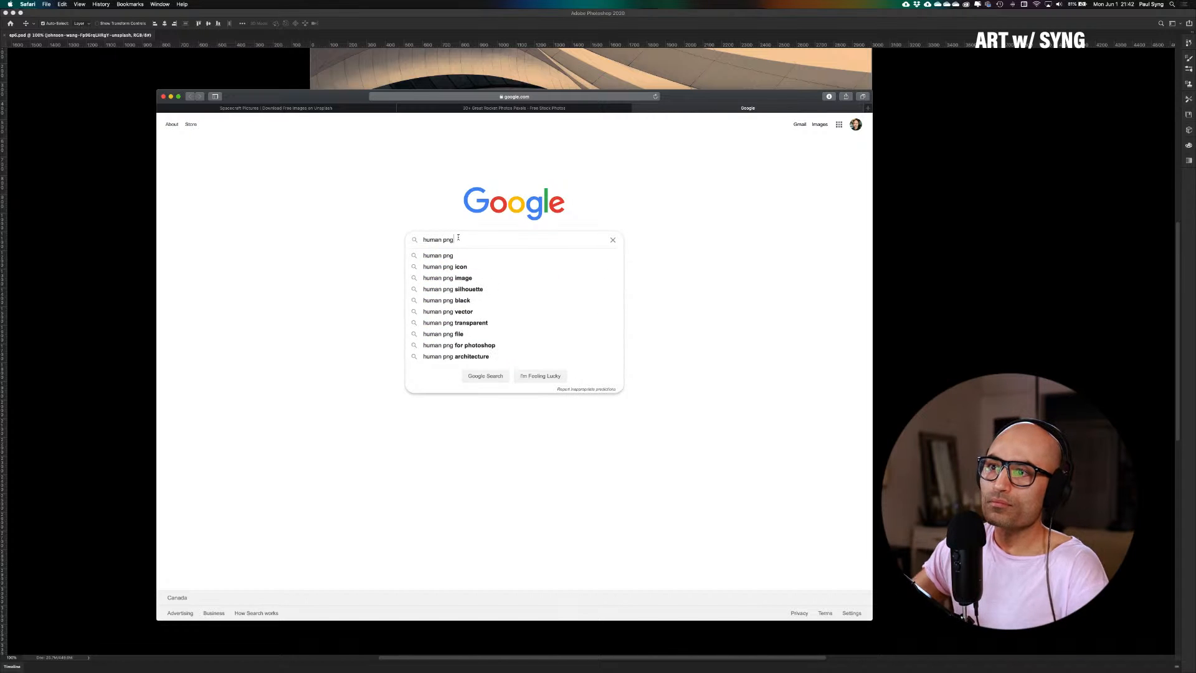
key(Return)
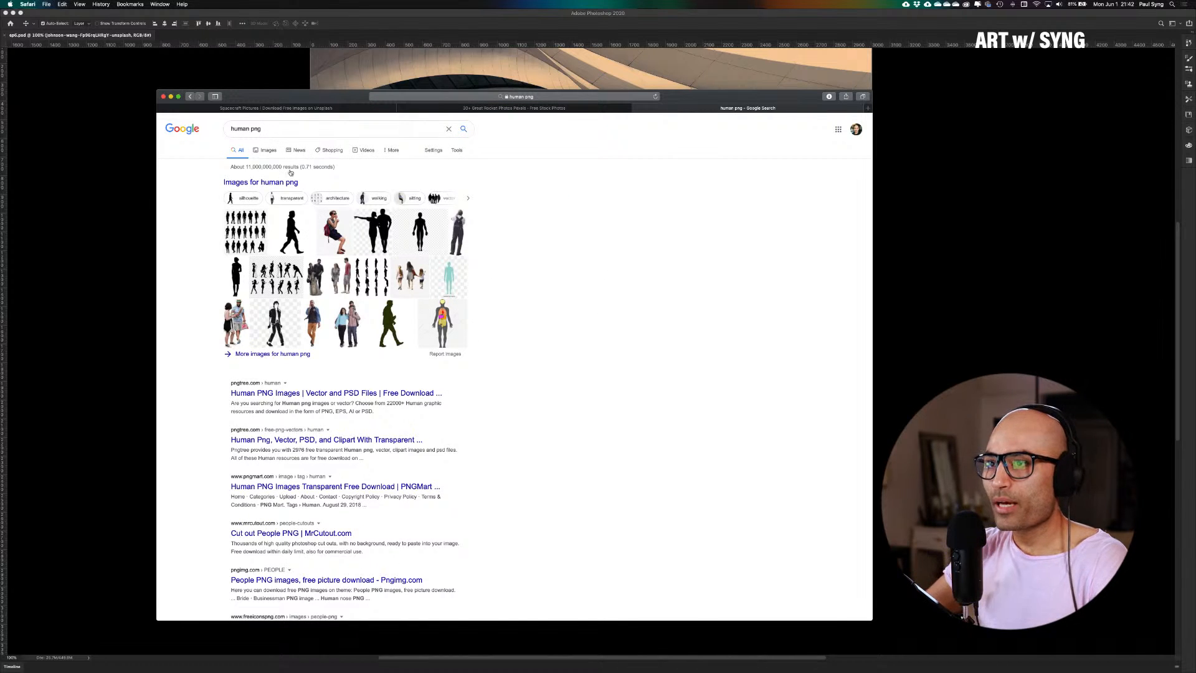
click(270, 151)
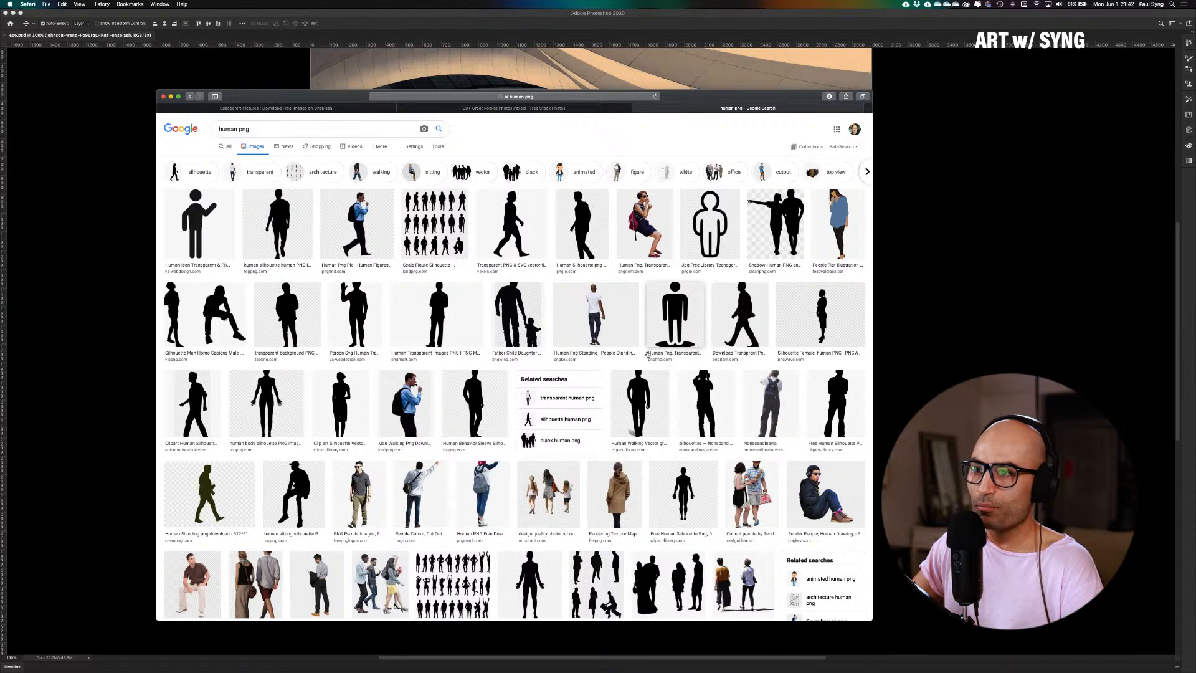
Look through the Google Images results for "human png" for a suitable human figure
scroll(483, 441, down, 3)
scroll(481, 441, down, 1)
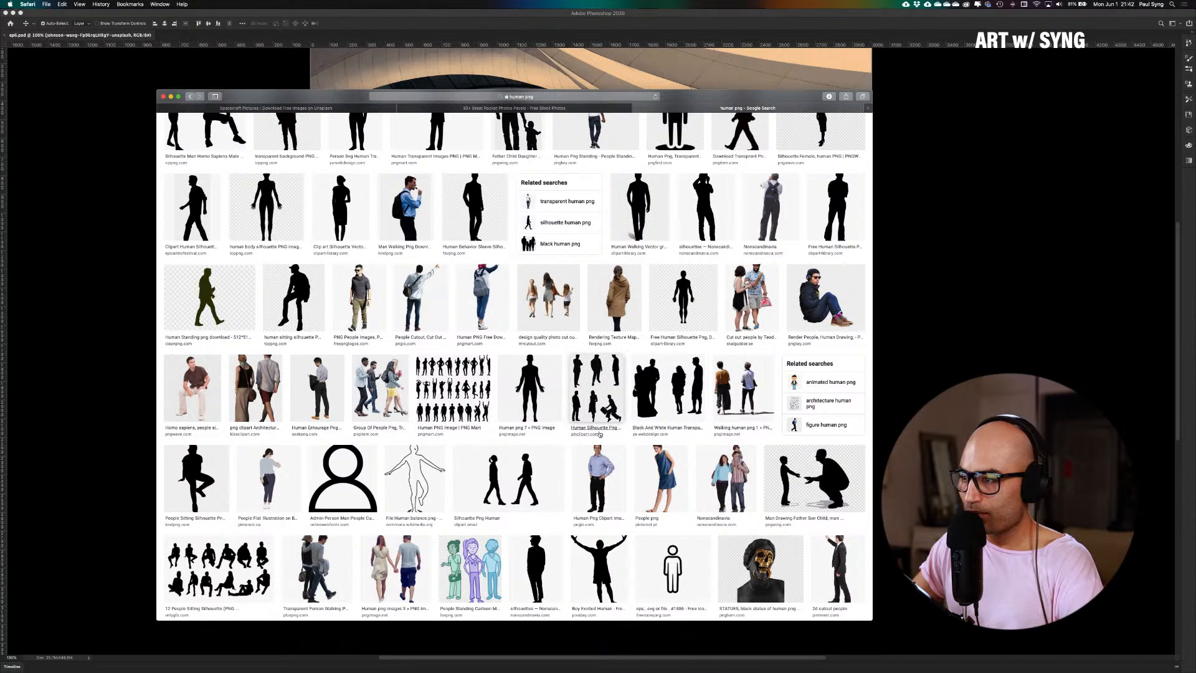
scroll(599, 434, down, 2)
scroll(599, 434, down, 4)
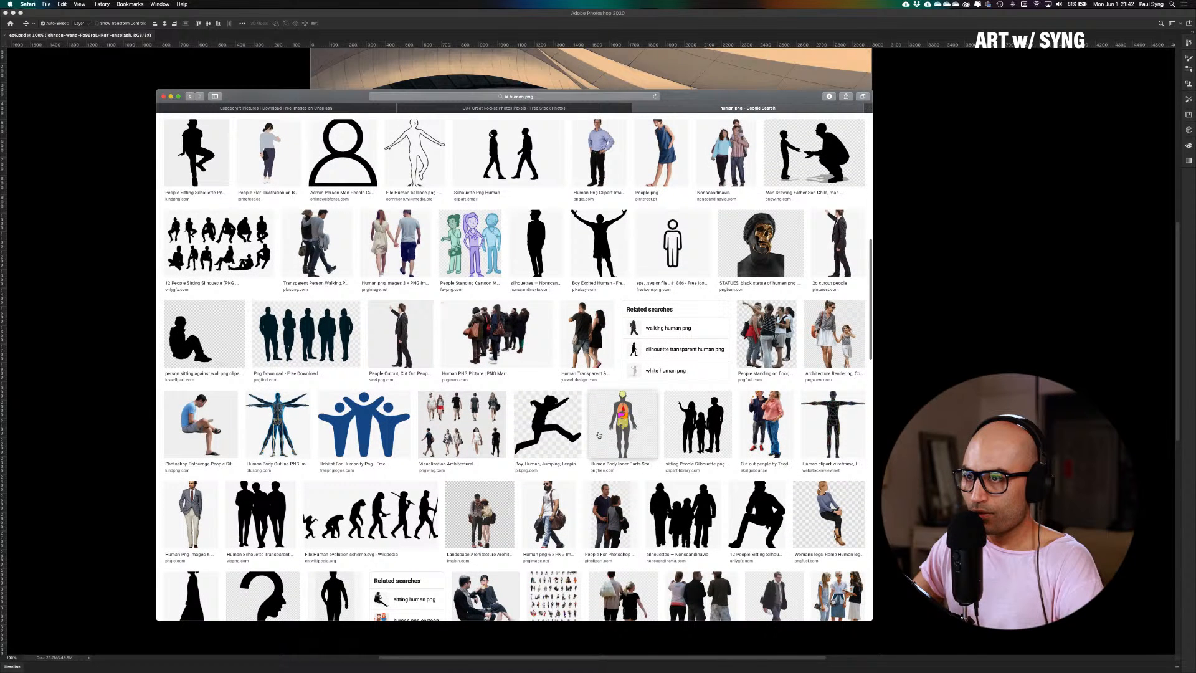
scroll(599, 434, down, 4)
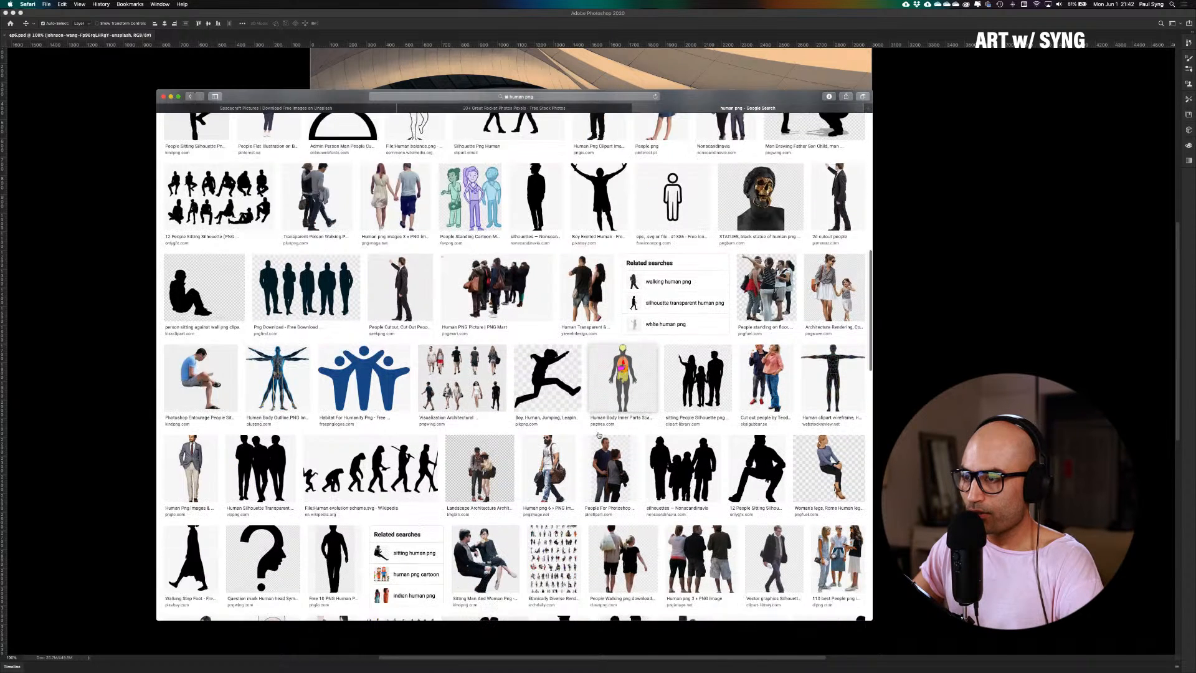
scroll(599, 434, down, 5)
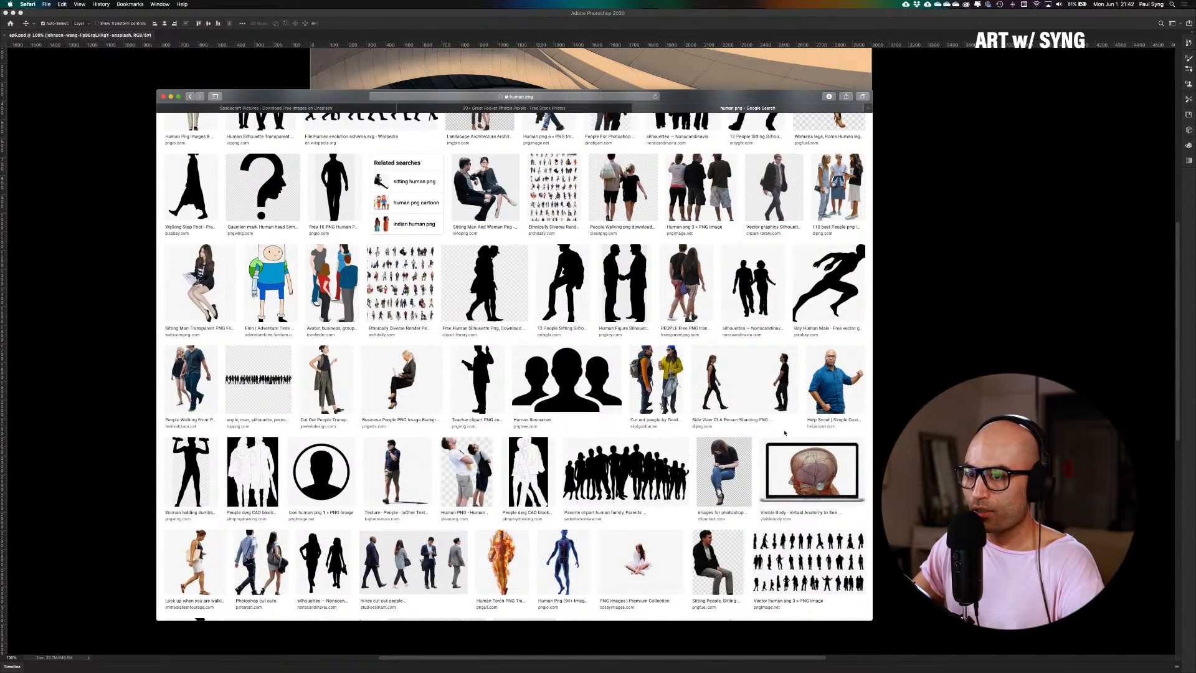
scroll(784, 432, down, 9)
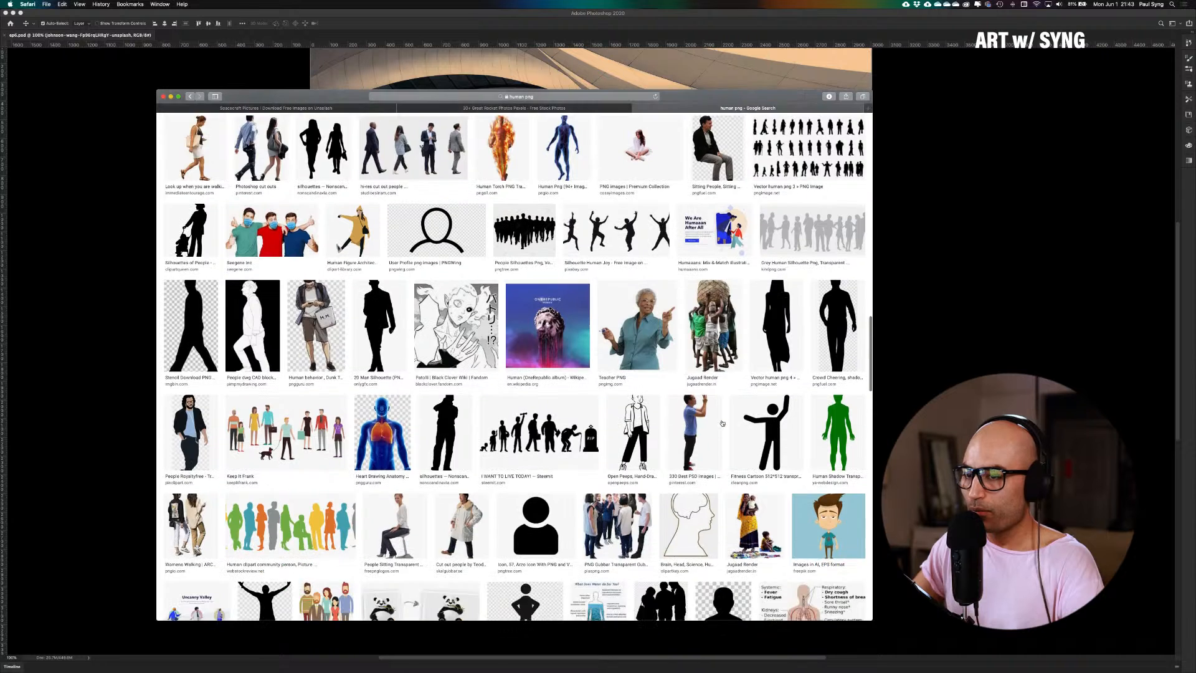
scroll(722, 423, down, 2)
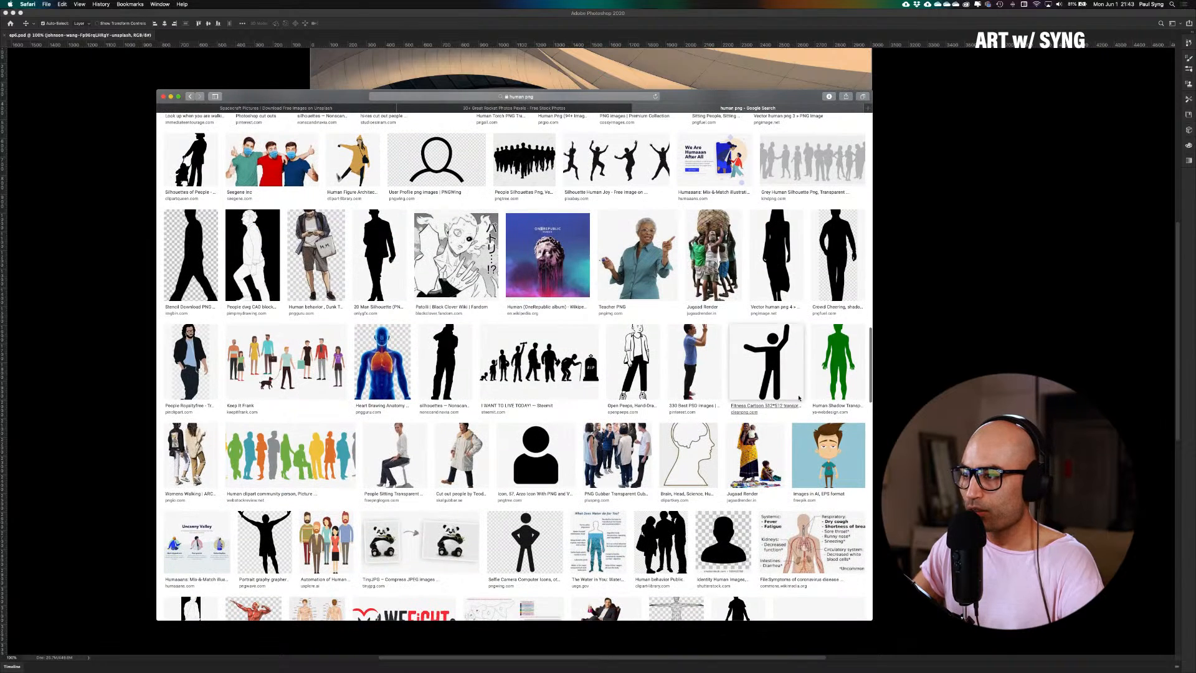
Switch to Photoshop and deselect the active layer, with the whole artboard in view
click(902, 364)
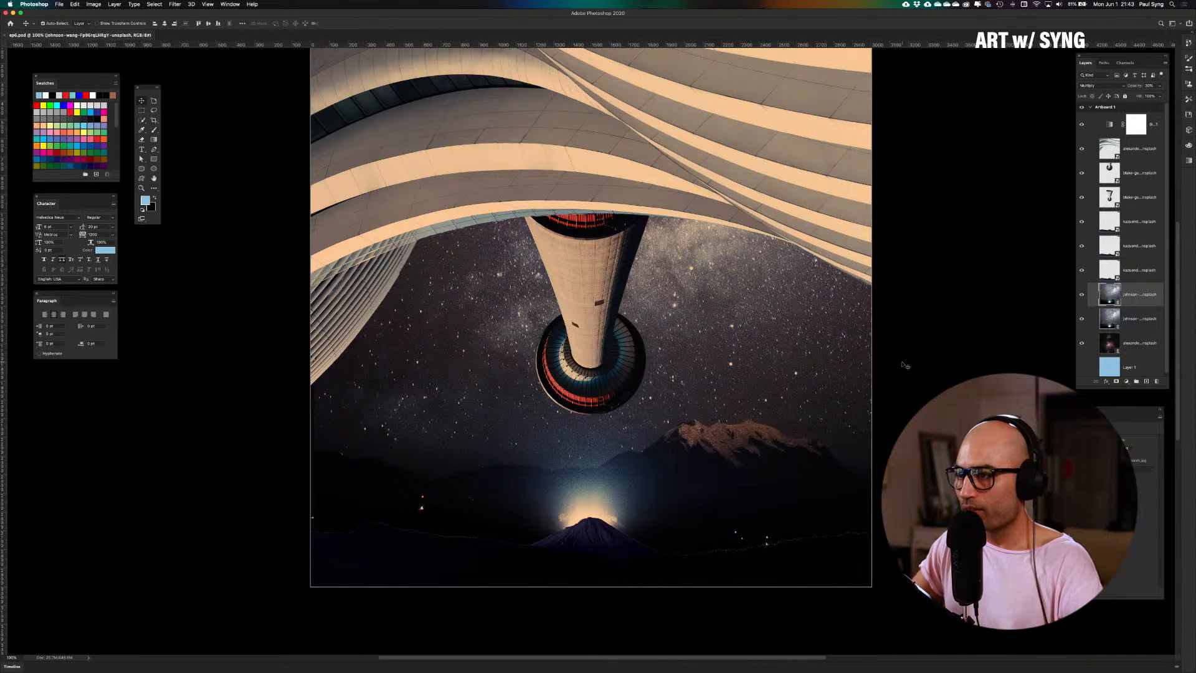
key(super+minus)
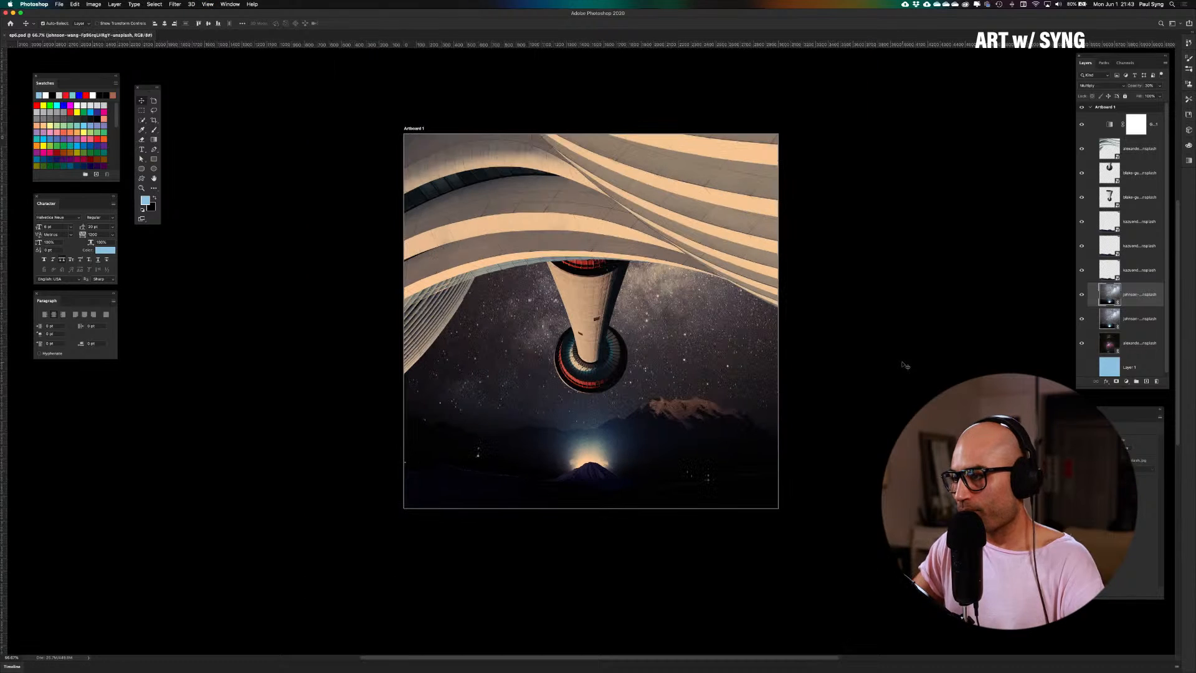
click(825, 344)
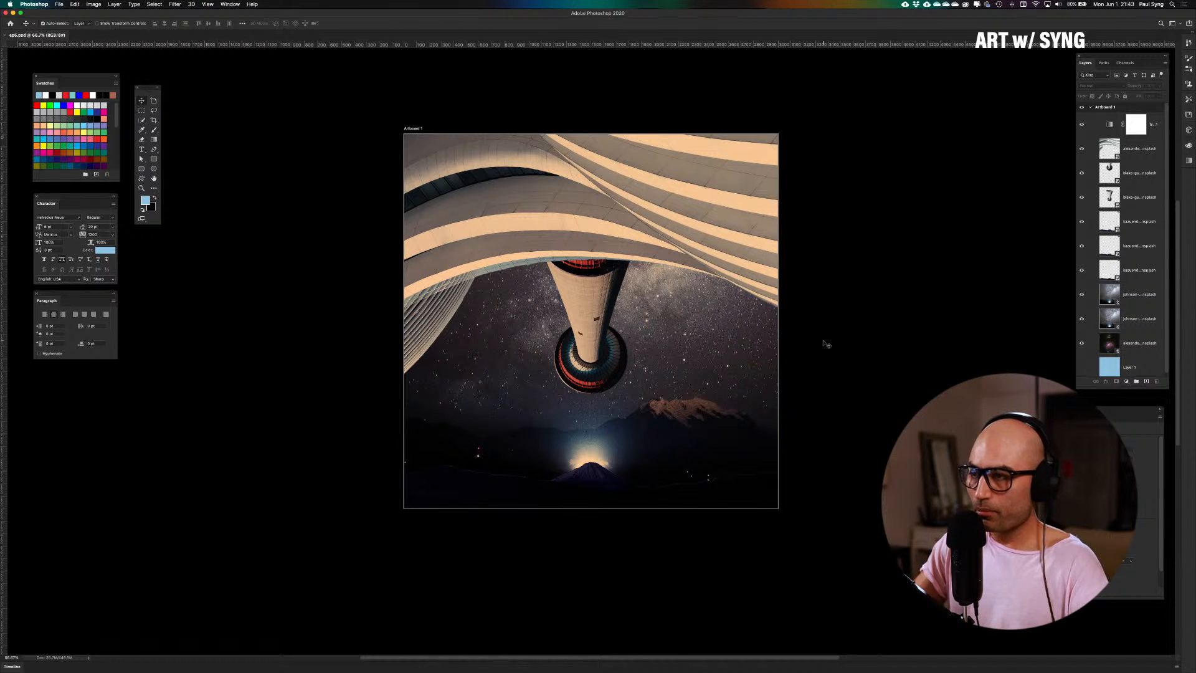
Preview the images in the Resources folder and place the spacecraft picture electric-lamp-over-black-background-256152.jpg in the document
key(super+o)
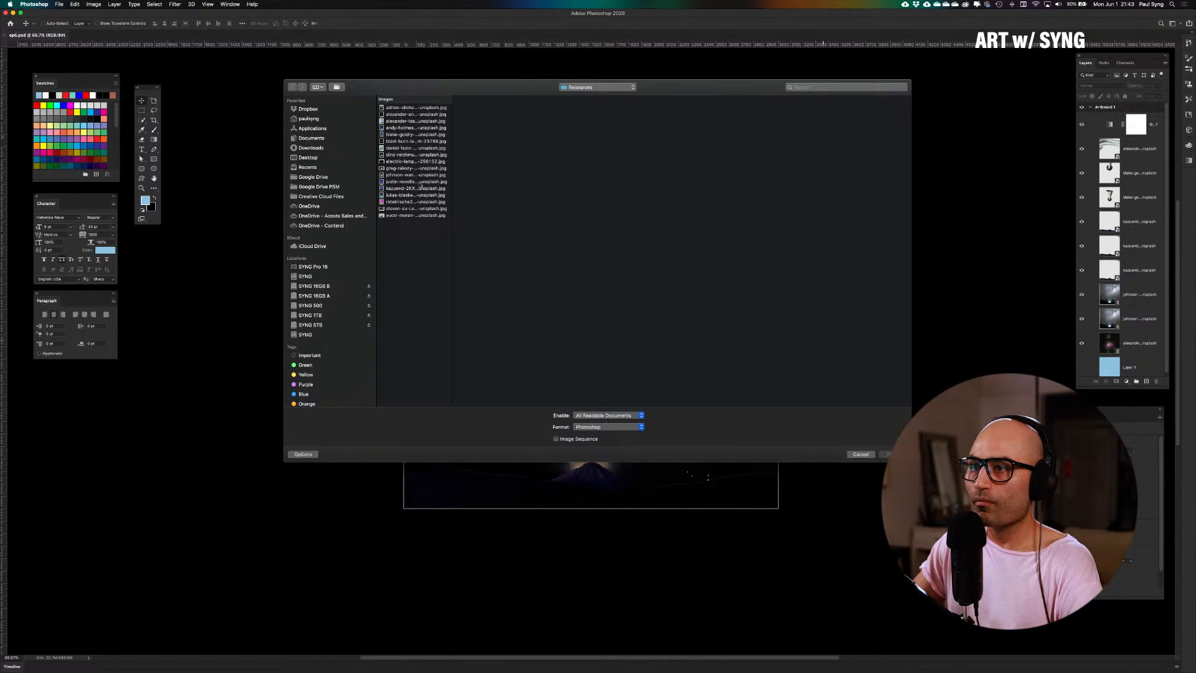
click(395, 209)
key(Up)
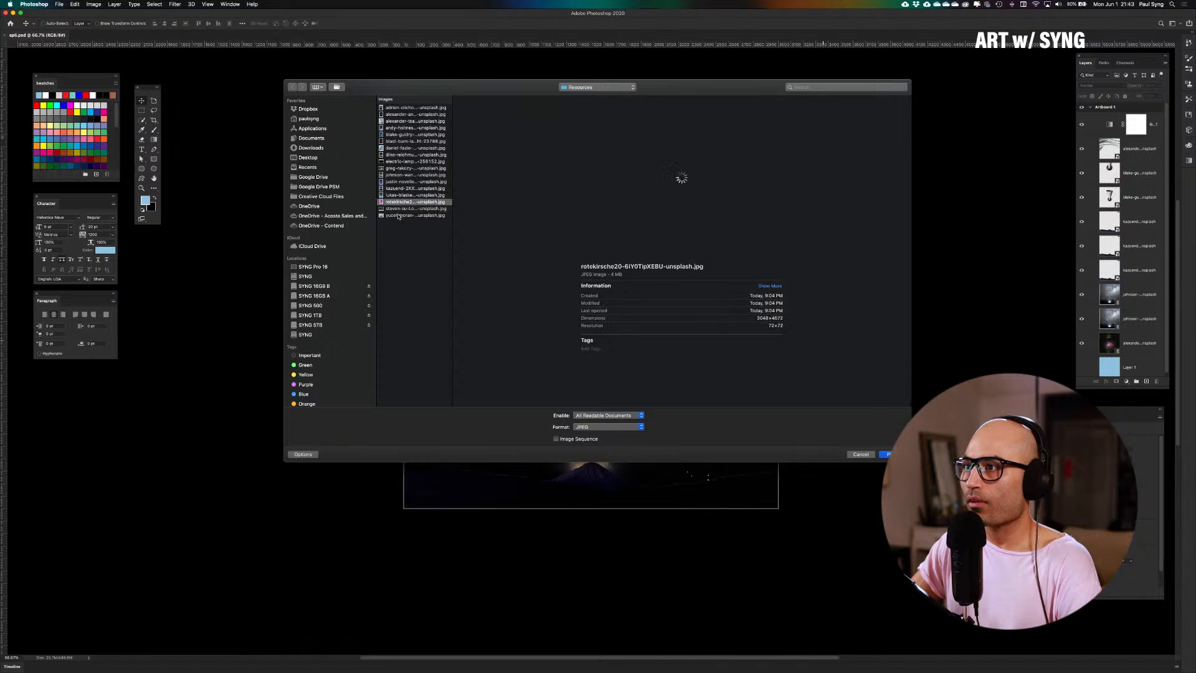
key(Up)
key(Up)
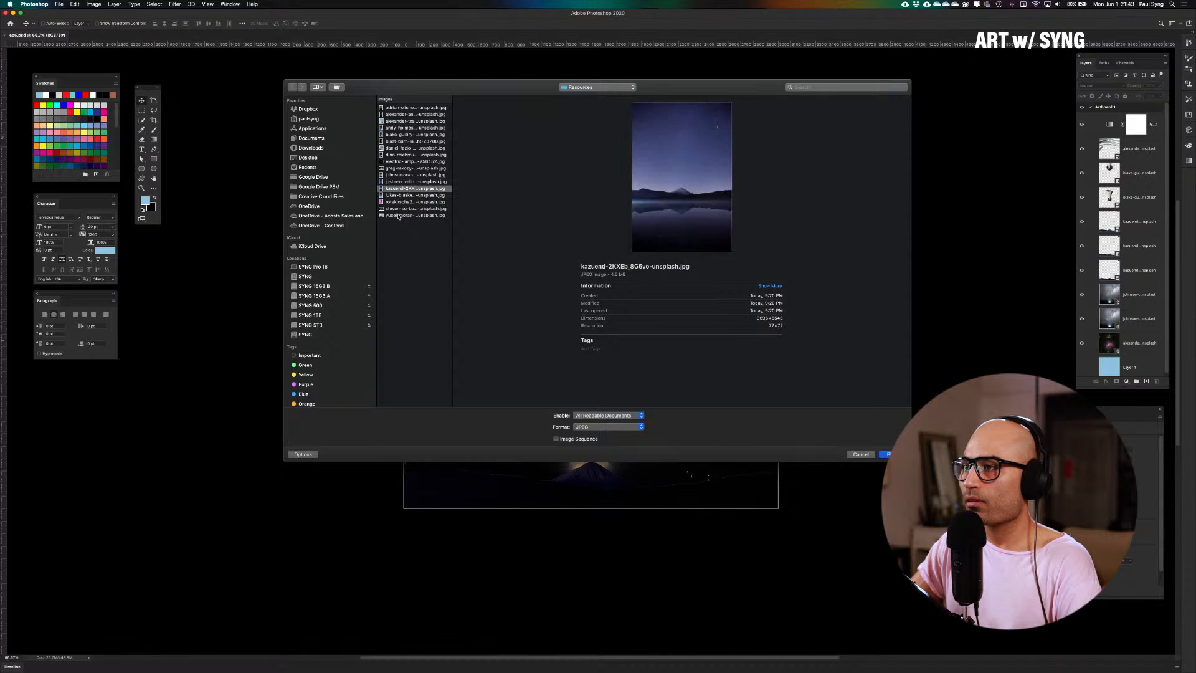
key(Up)
key(Up)
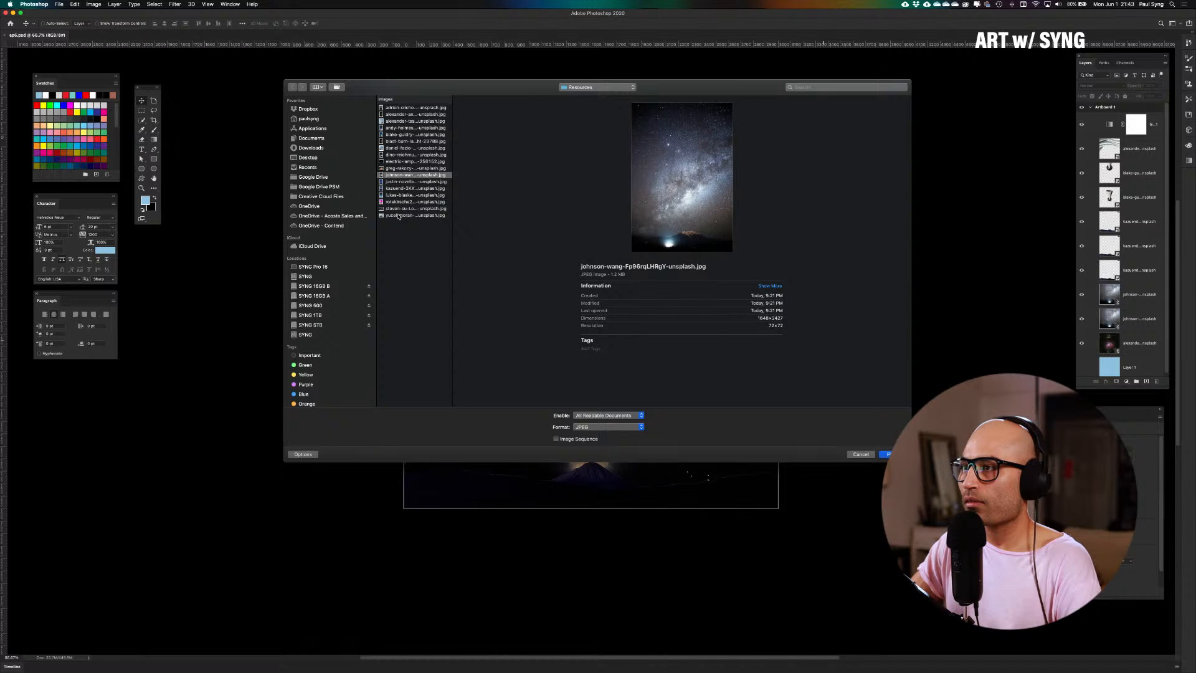
key(Down)
key(Up)
key(Up)
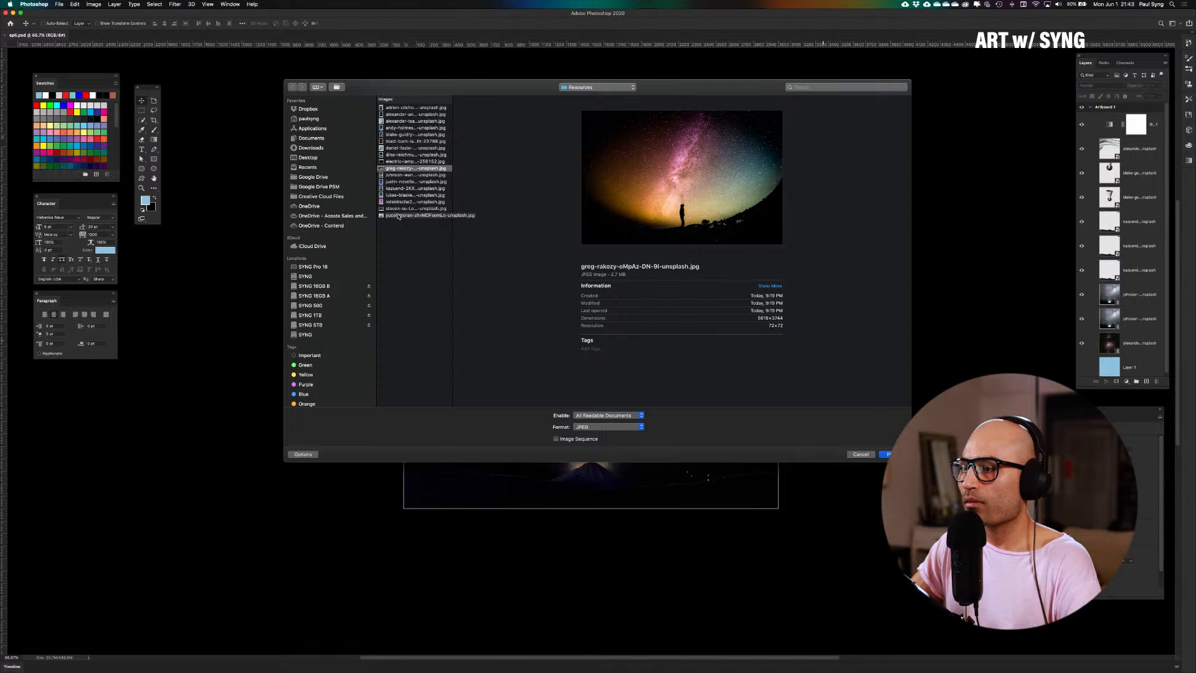
key(Up)
key(Down)
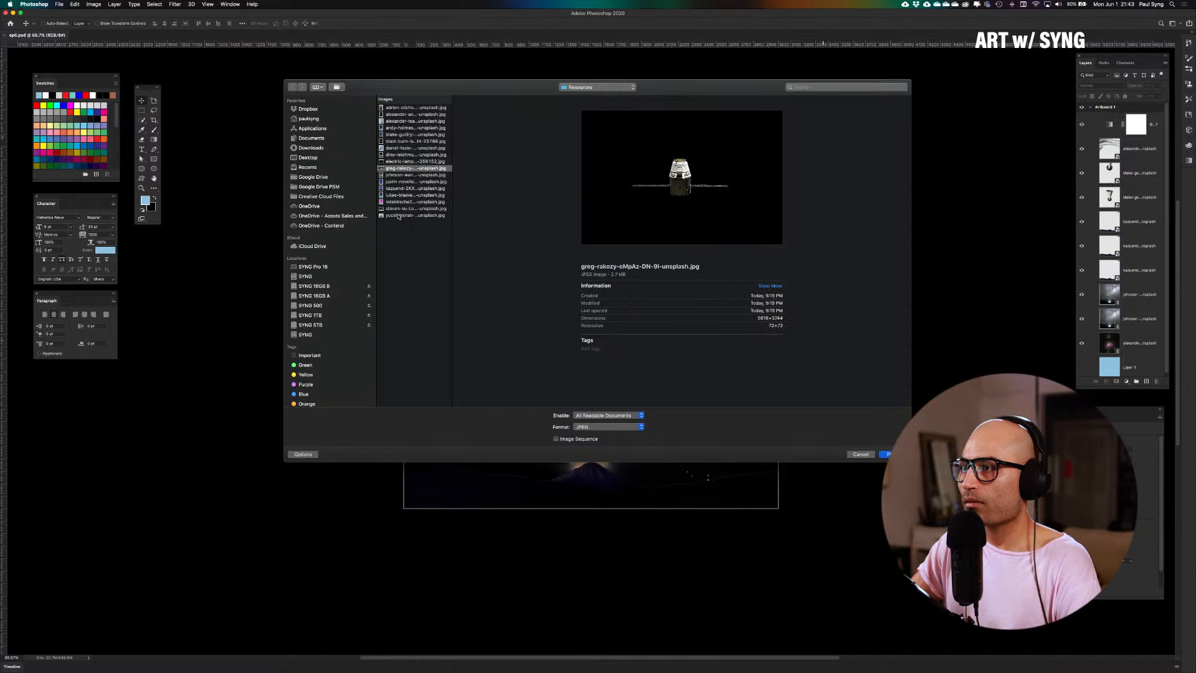
key(Up)
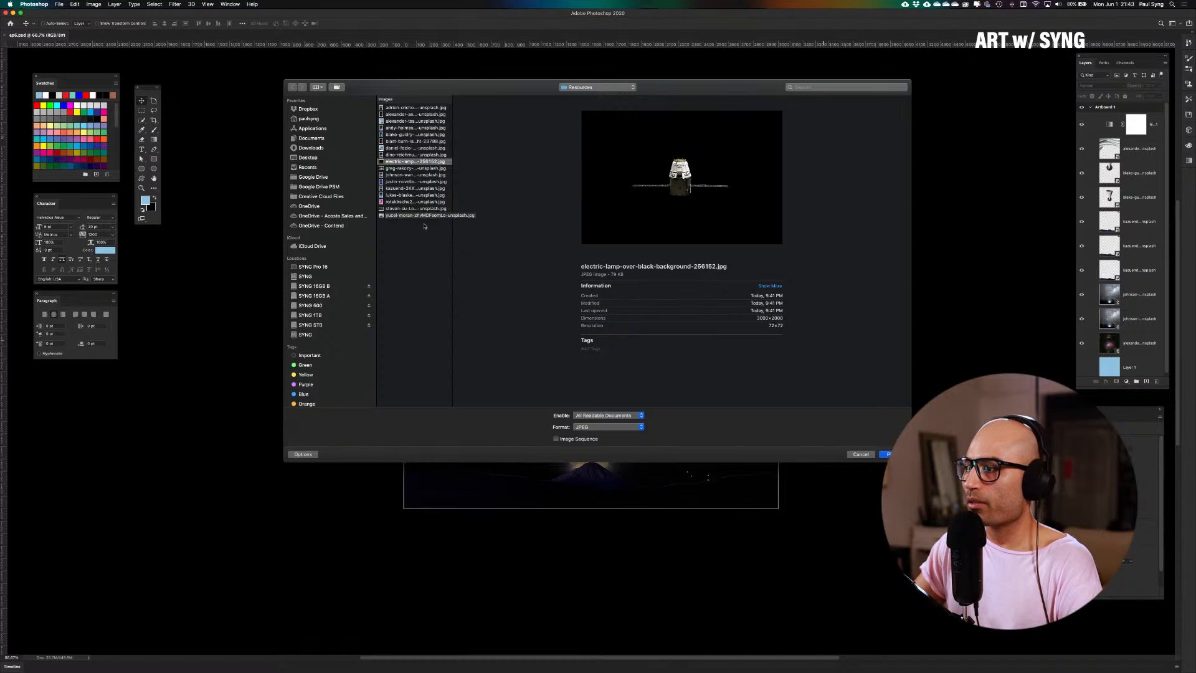
click(858, 454)
click(887, 454)
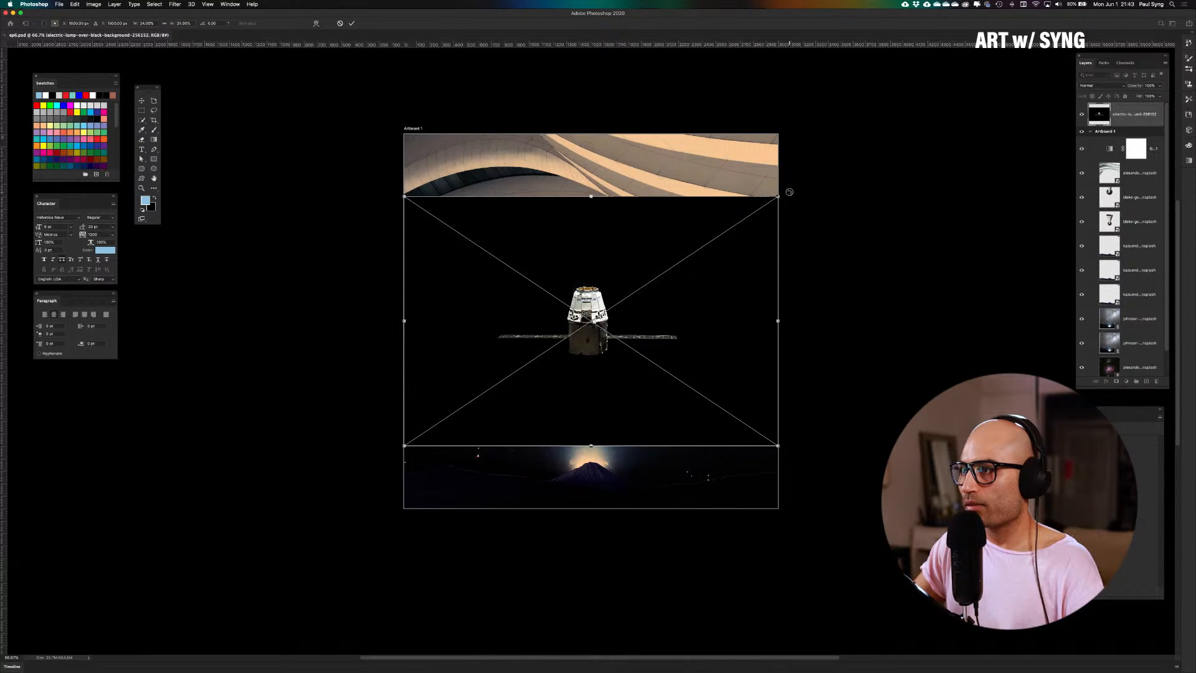
Shrink the placed spacecraft image, rotate it about 30° clockwise and position it over the sky to the right of the tower
drag(789, 191, 764, 319)
key(Return)
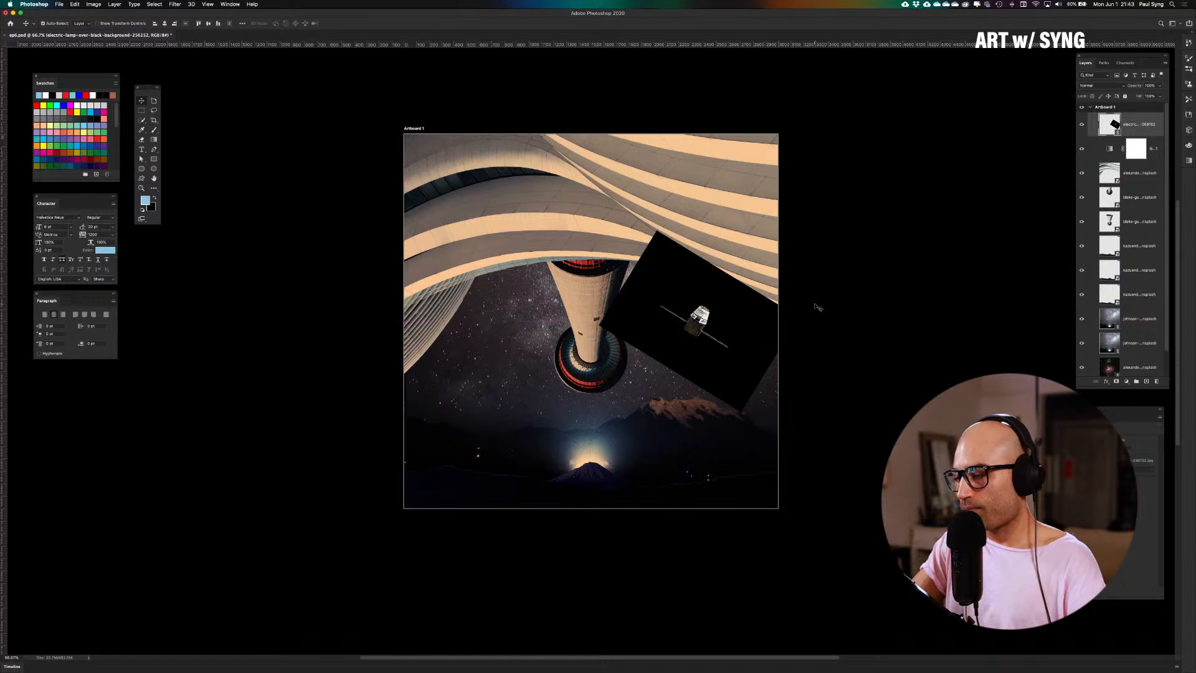
Hide every layer beneath the spacecraft image, so only the spacecraft layer is shown
key(super+equal)
key(super+equal)
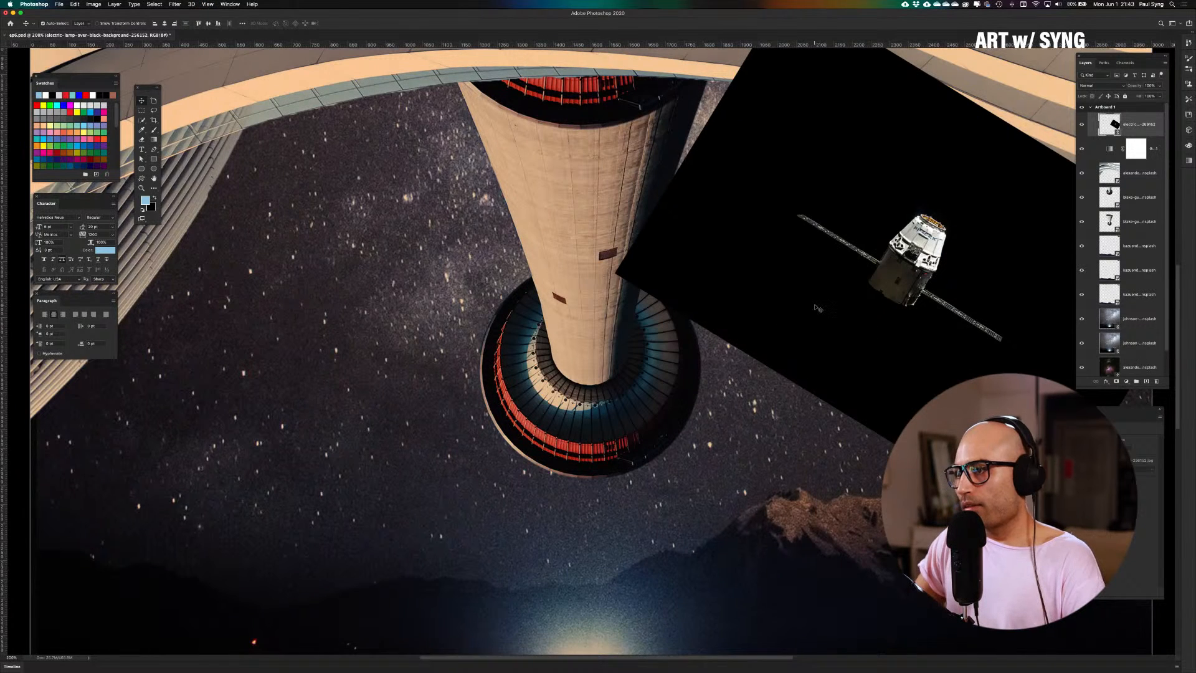
scroll(629, 316, right, 5)
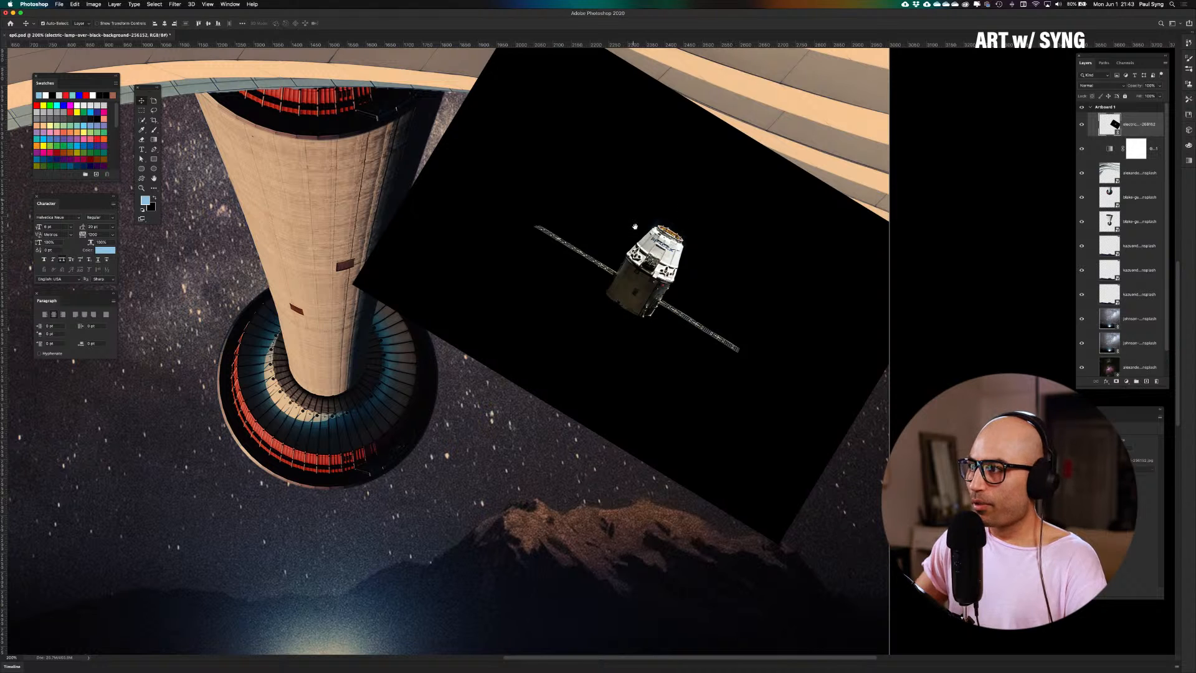
drag(1081, 148, 1082, 350)
click(1083, 367)
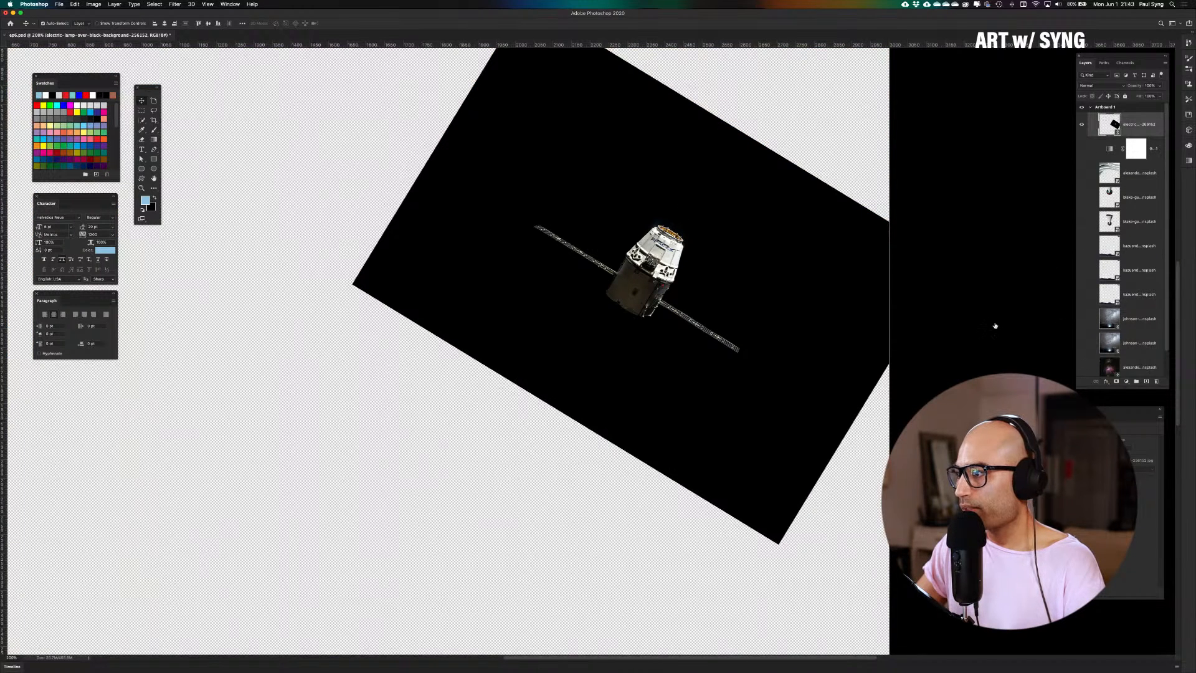
scroll(1096, 318, down, 1)
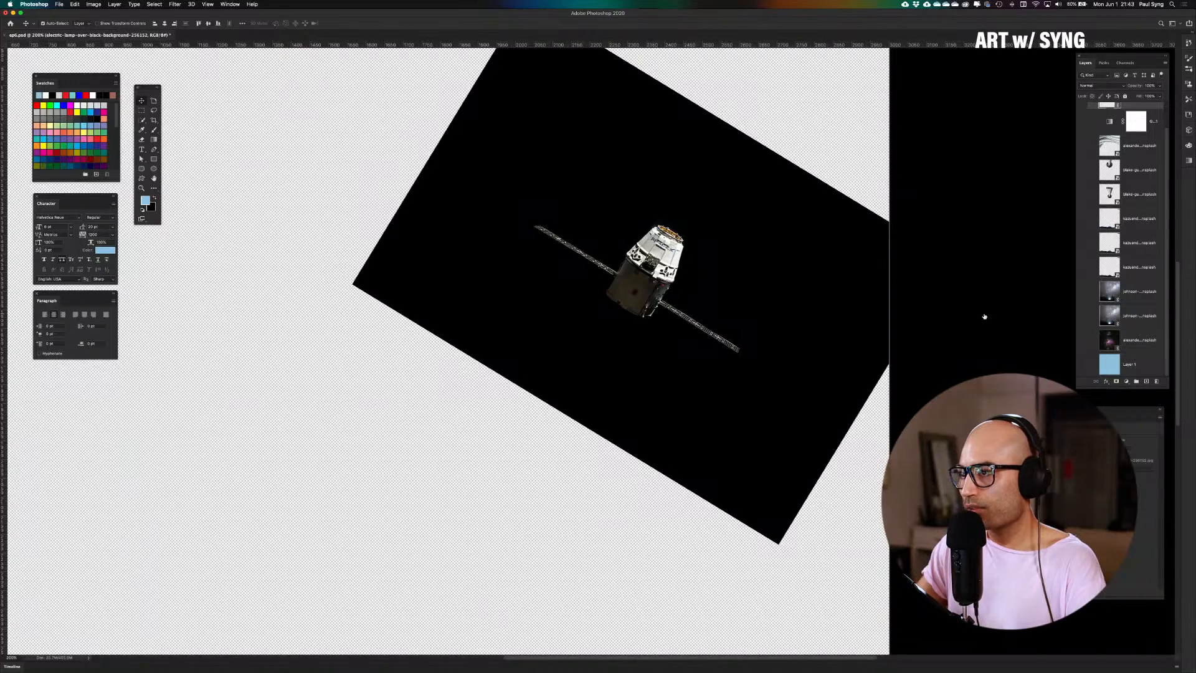
Select the black background around the spacecraft with the Quick Selection tool and examine the selection edge along its body and solar panels
key(super+minus)
drag(655, 318, 601, 316)
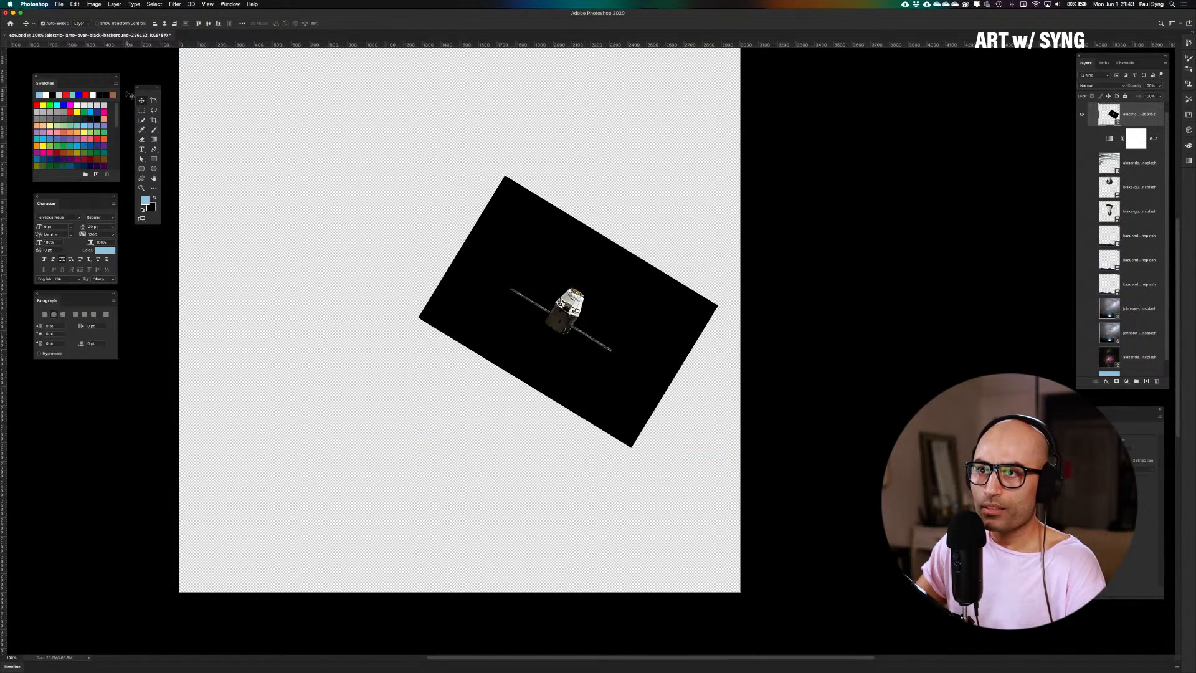
click(142, 120)
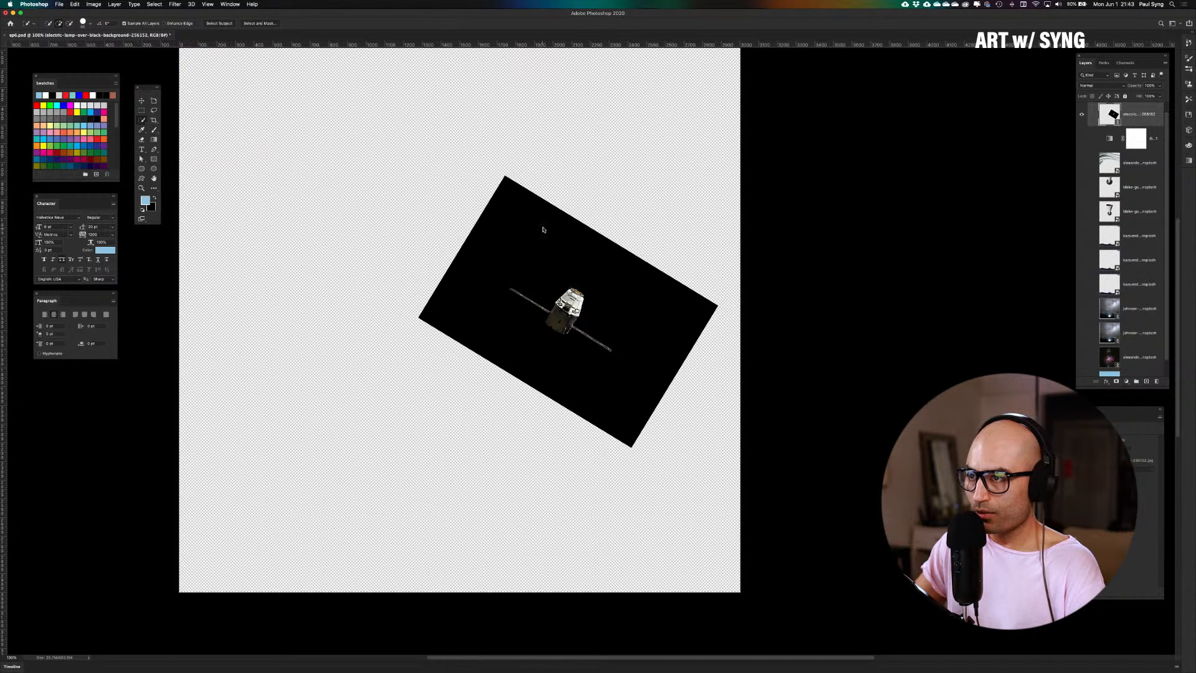
drag(570, 253, 591, 253)
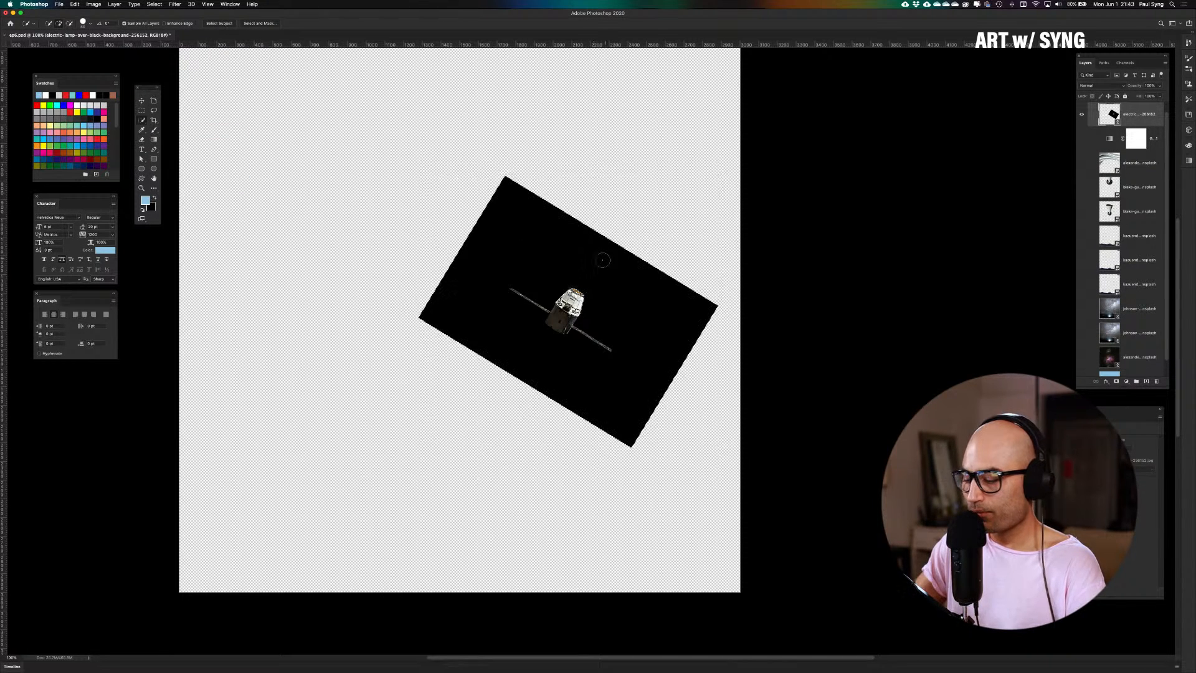
scroll(589, 262, up, 5)
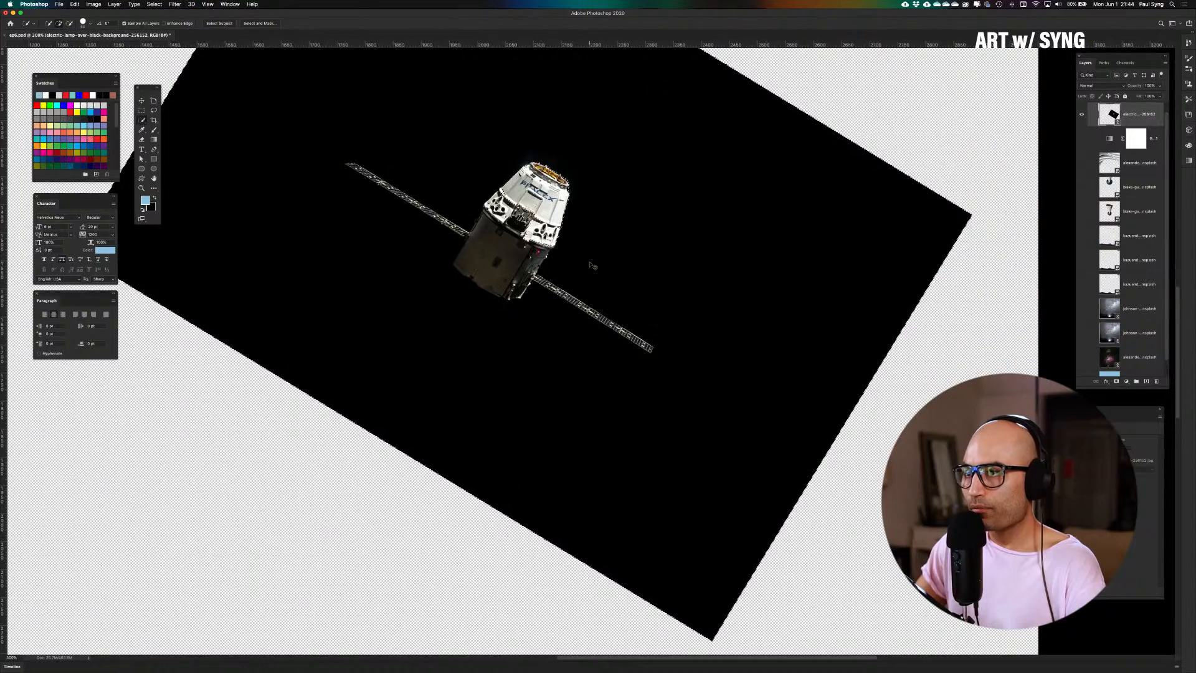
scroll(633, 257, up, 3)
scroll(633, 257, left, 2)
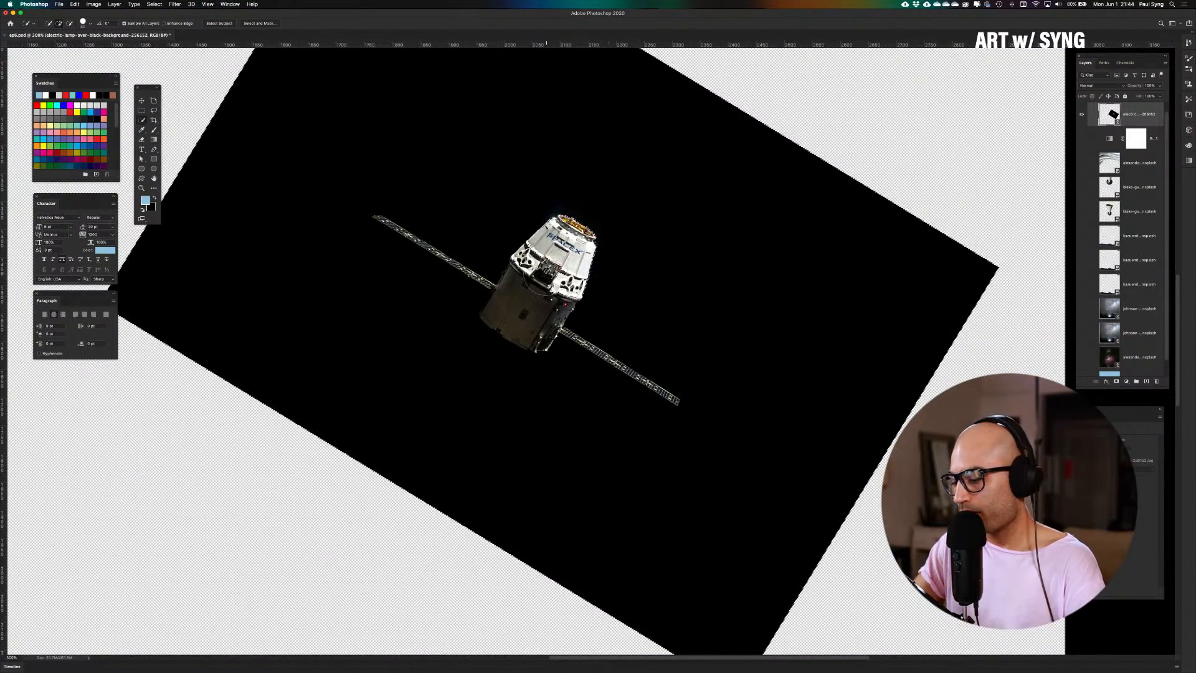
scroll(552, 280, up, 1)
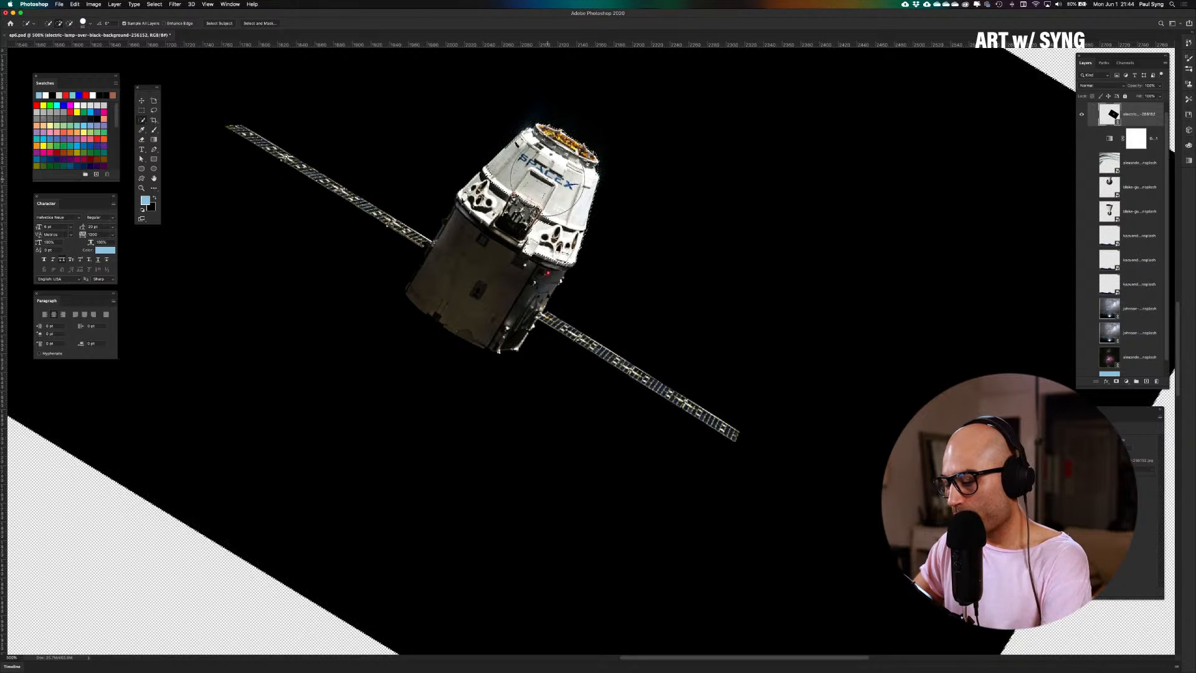
Clear the active selection around the white SpaceX capsule
key([)
key([)
key([)
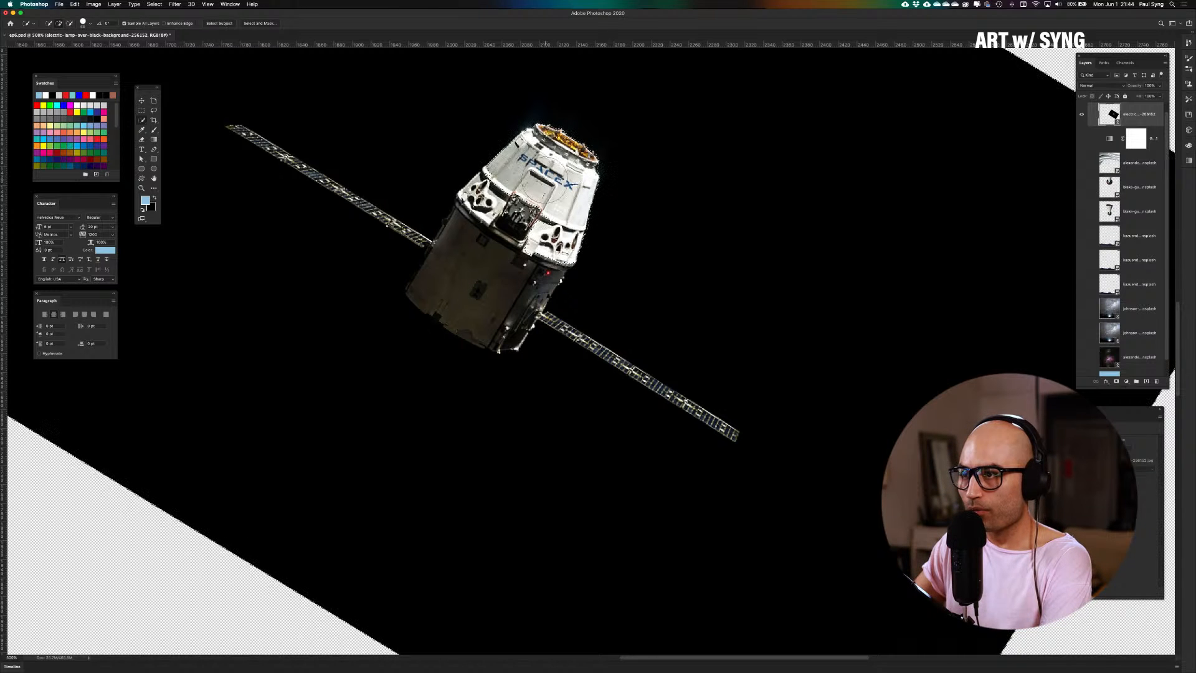
key(super+d)
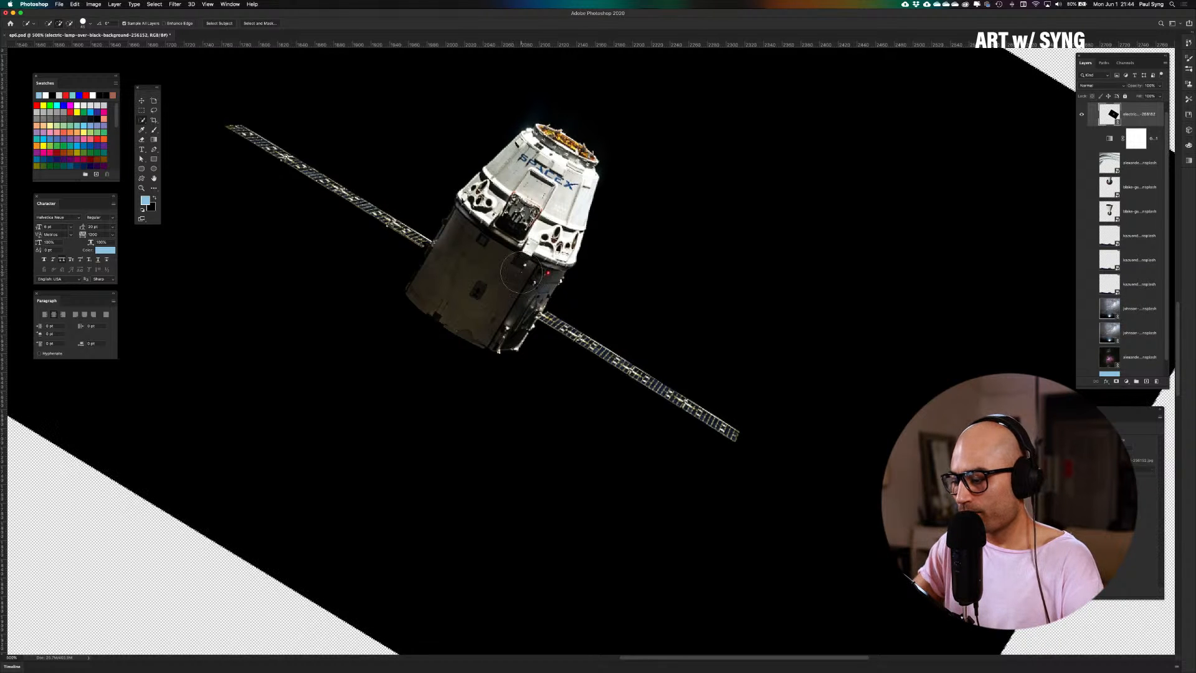
Start a Pen tool path at the left solar panel's outer tip and trace its upper edge to the spacecraft body
key(super+minus)
key(super+minus)
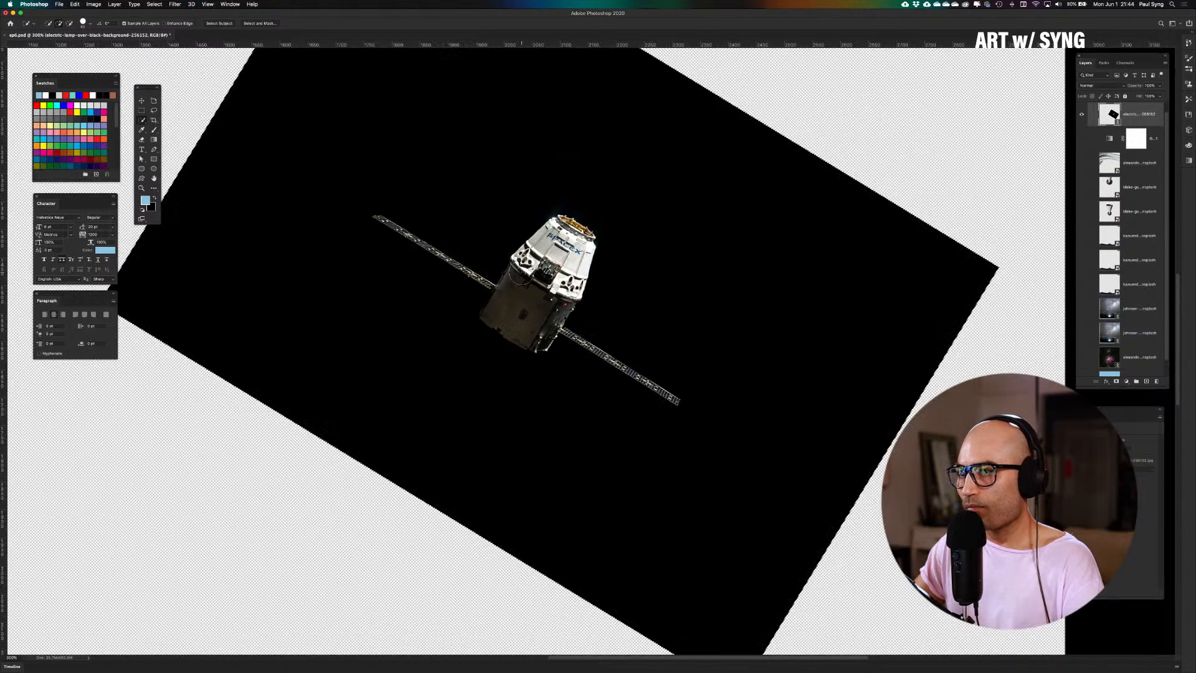
scroll(530, 139, right, 1)
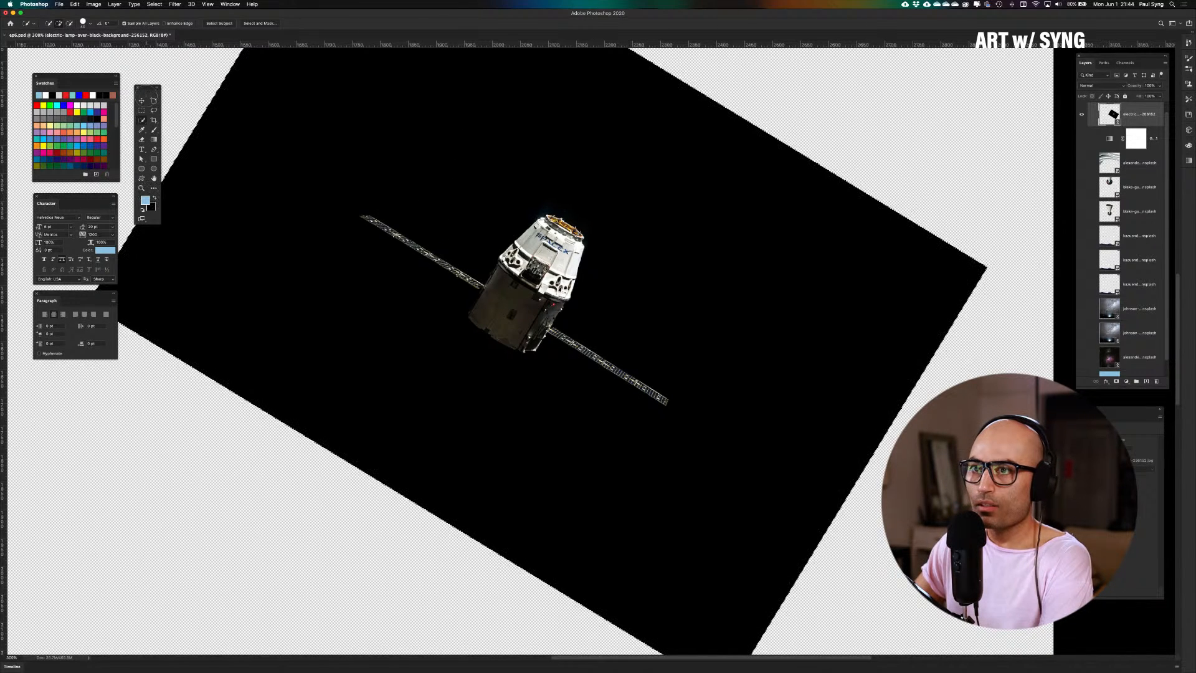
key(v)
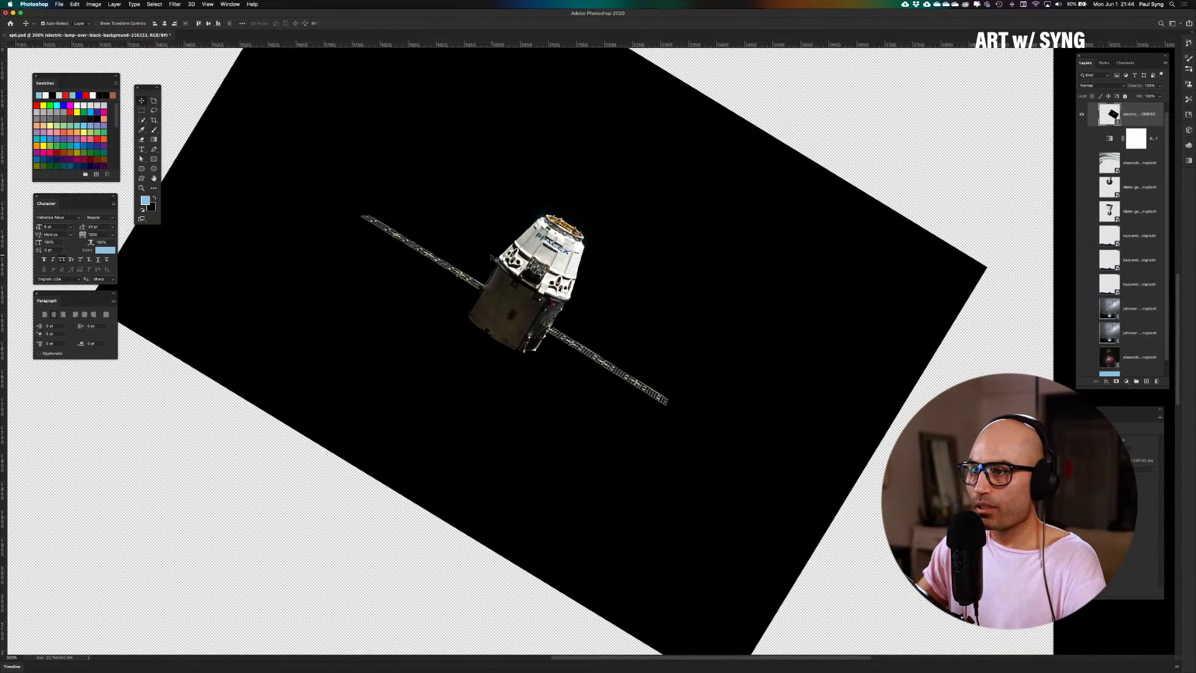
key(super+equal)
key(super+equal)
drag(477, 277, 666, 431)
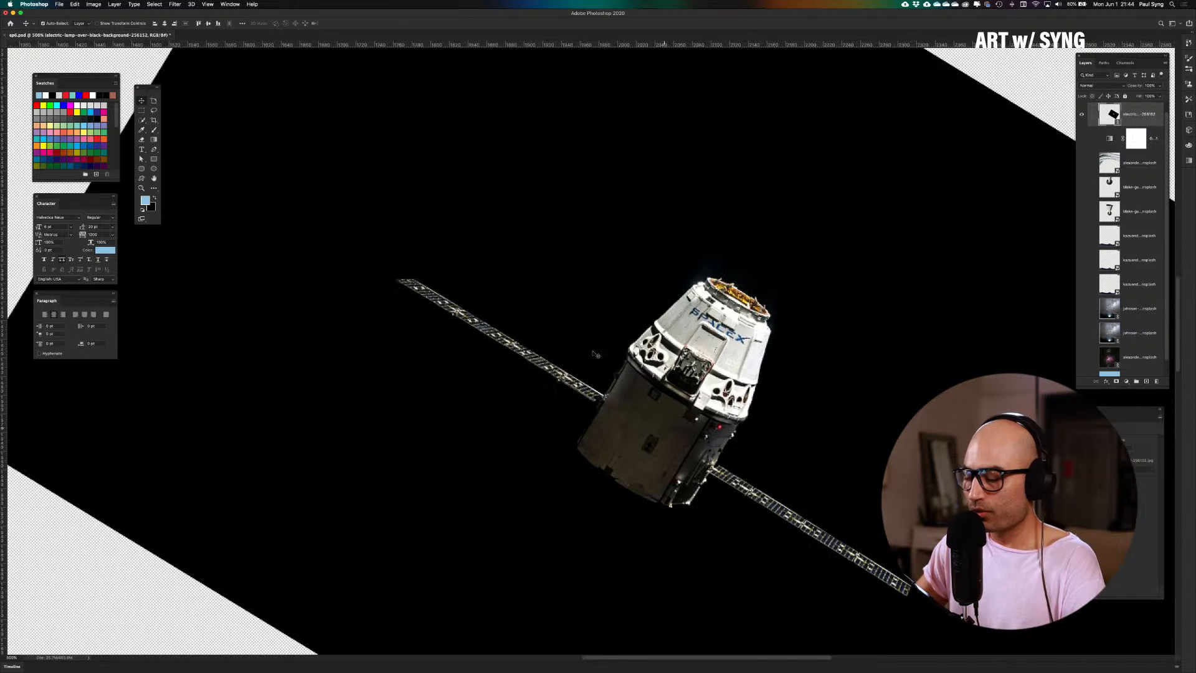
key(super+equal)
key(super+equal)
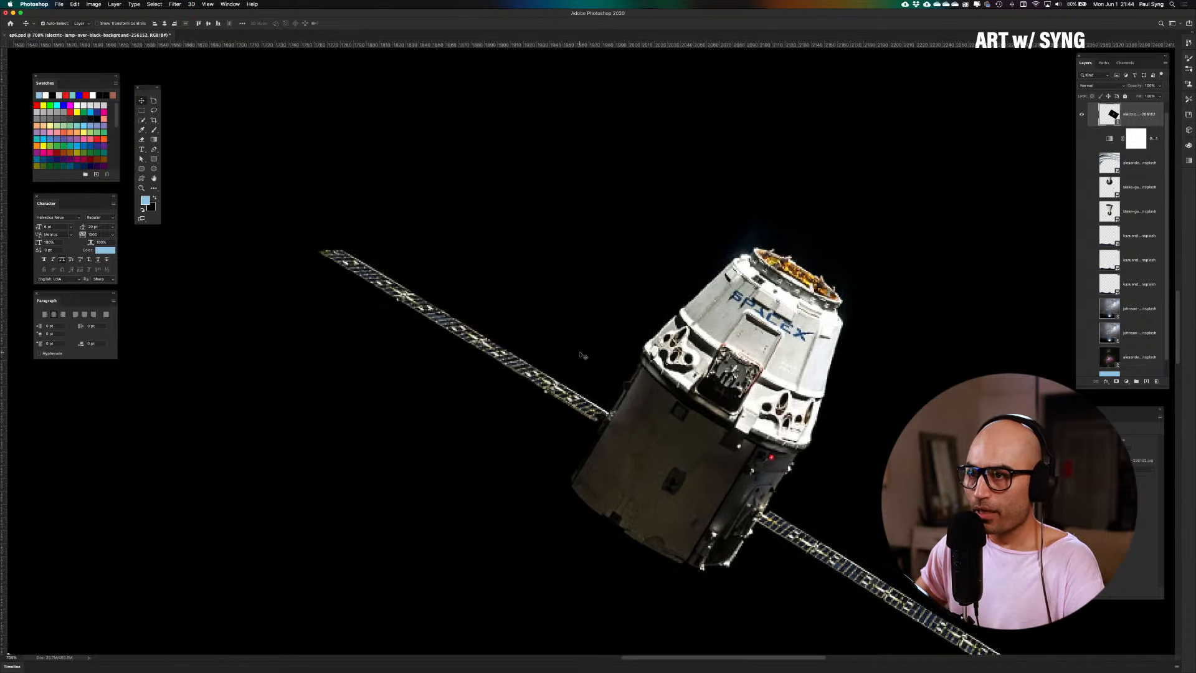
key(super+equal)
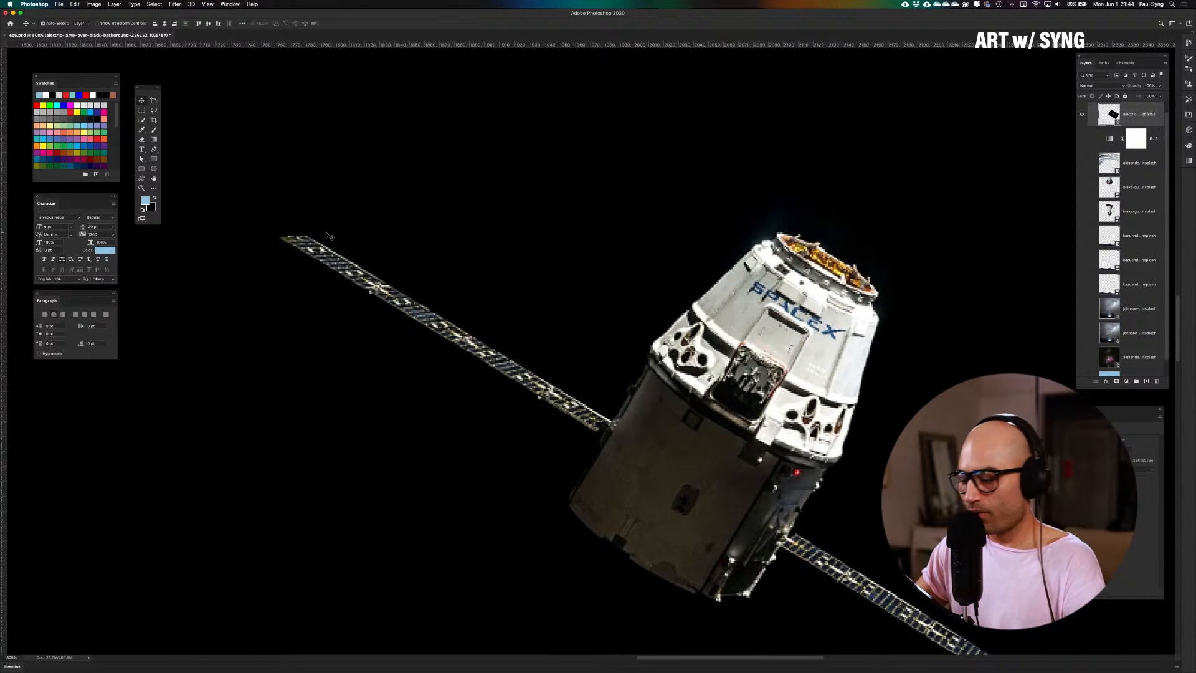
key(p)
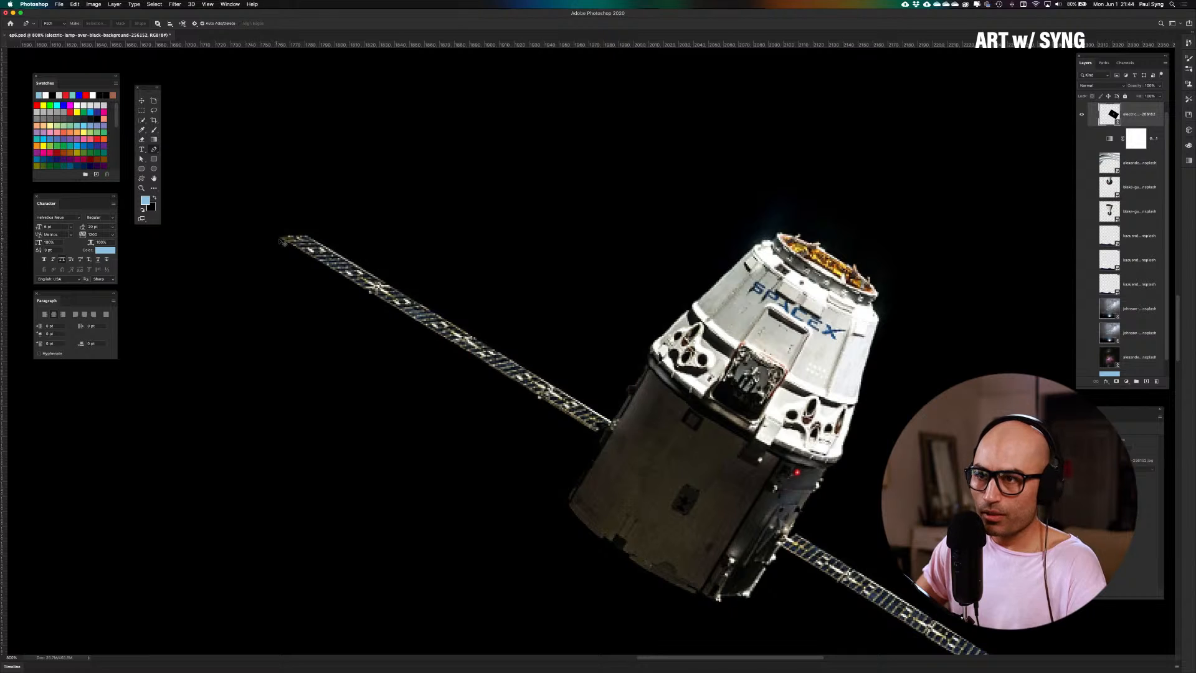
click(281, 239)
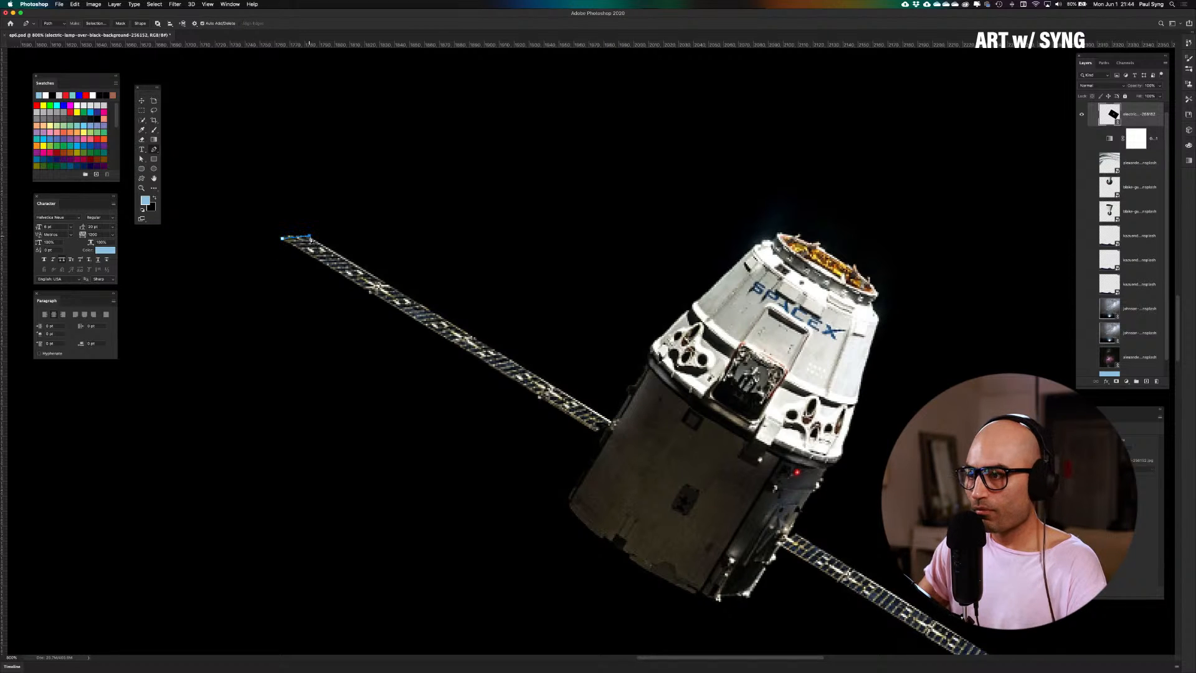
click(615, 425)
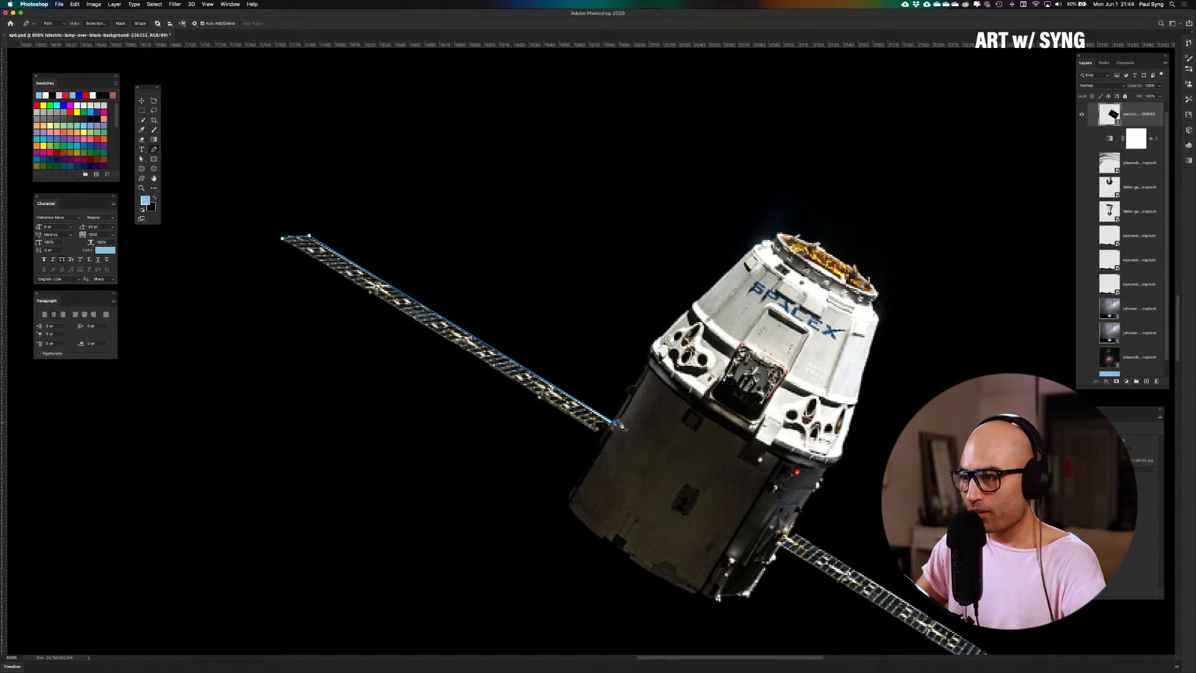
Continue the path up the dark trunk's left edge and the white capsule's left side to the nose rim
click(630, 391)
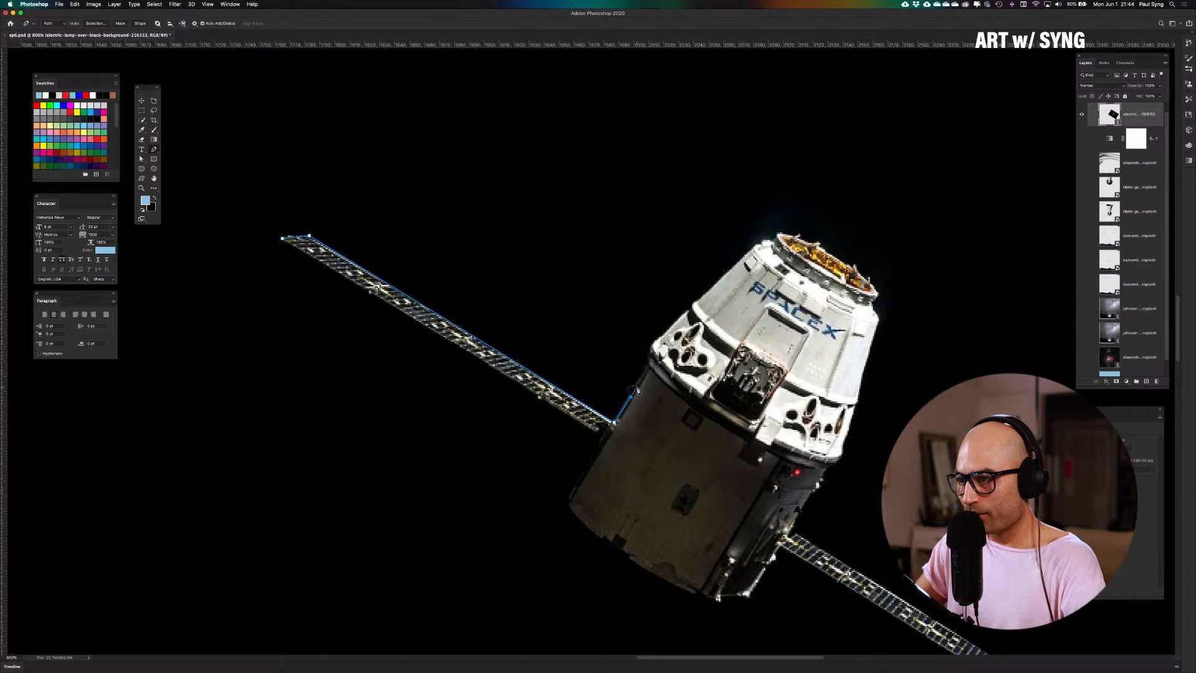
click(636, 387)
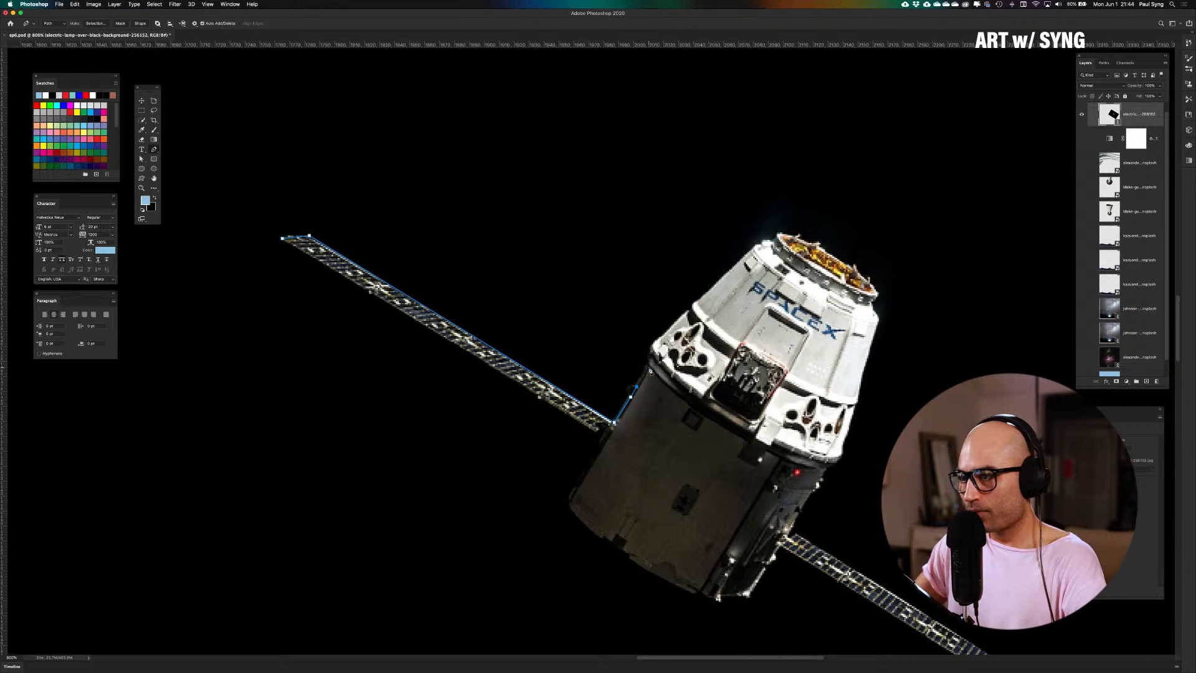
click(649, 367)
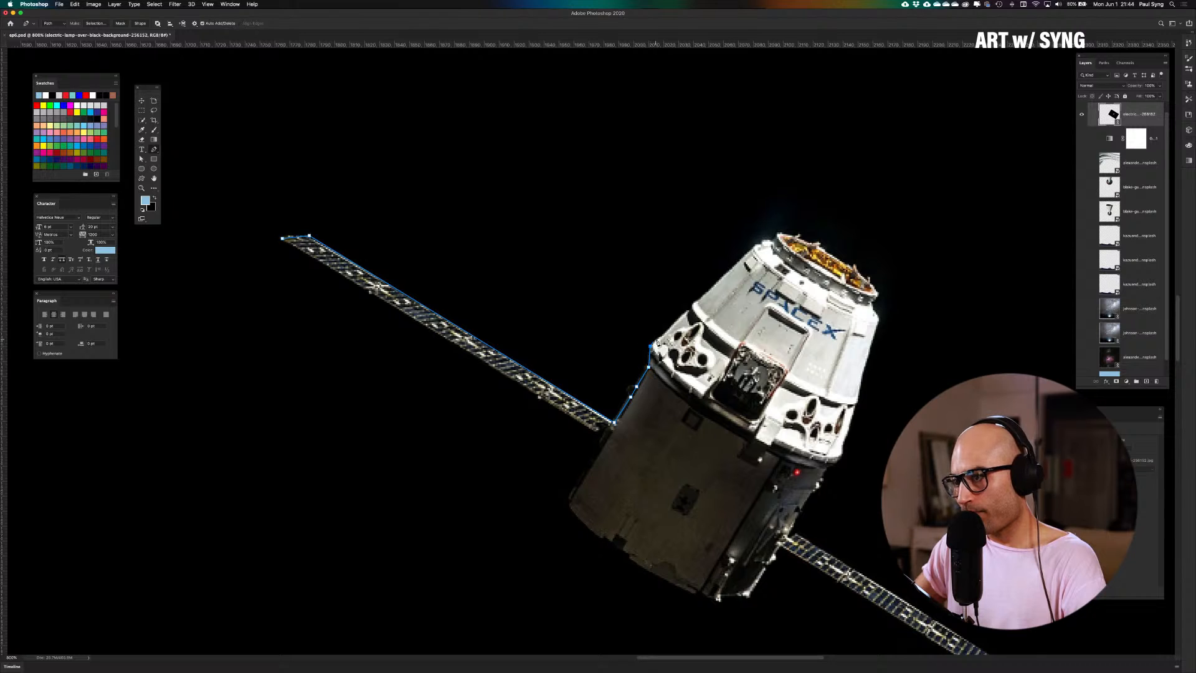
click(651, 345)
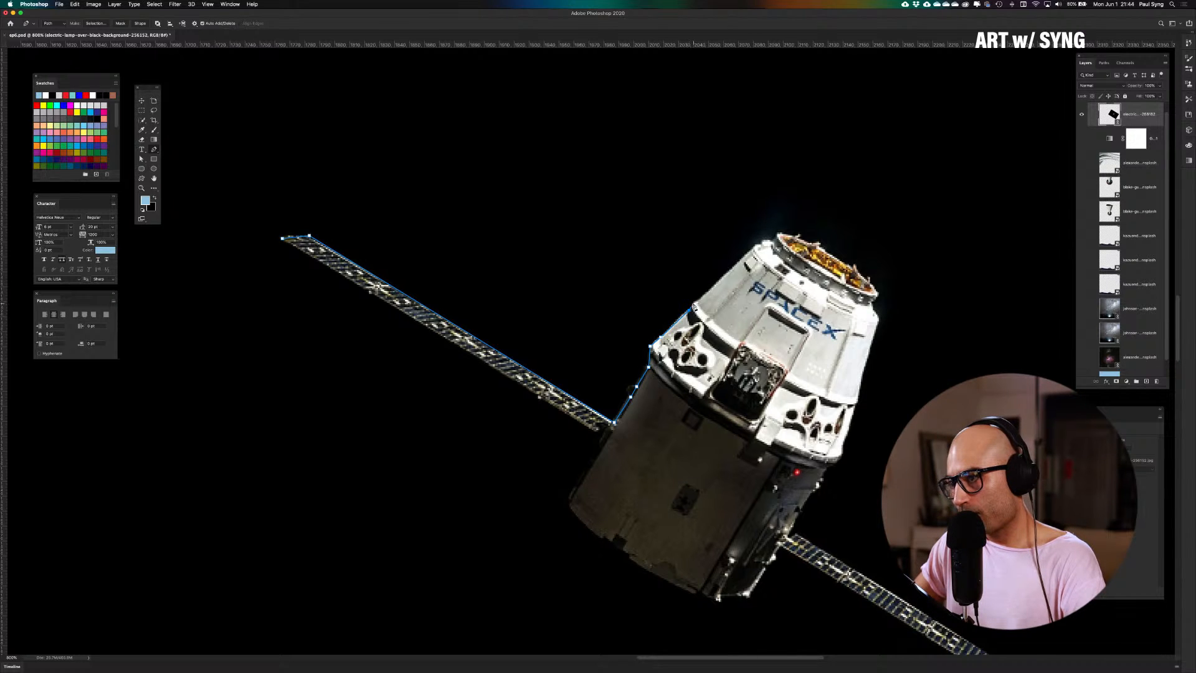
drag(722, 279, 502, 320)
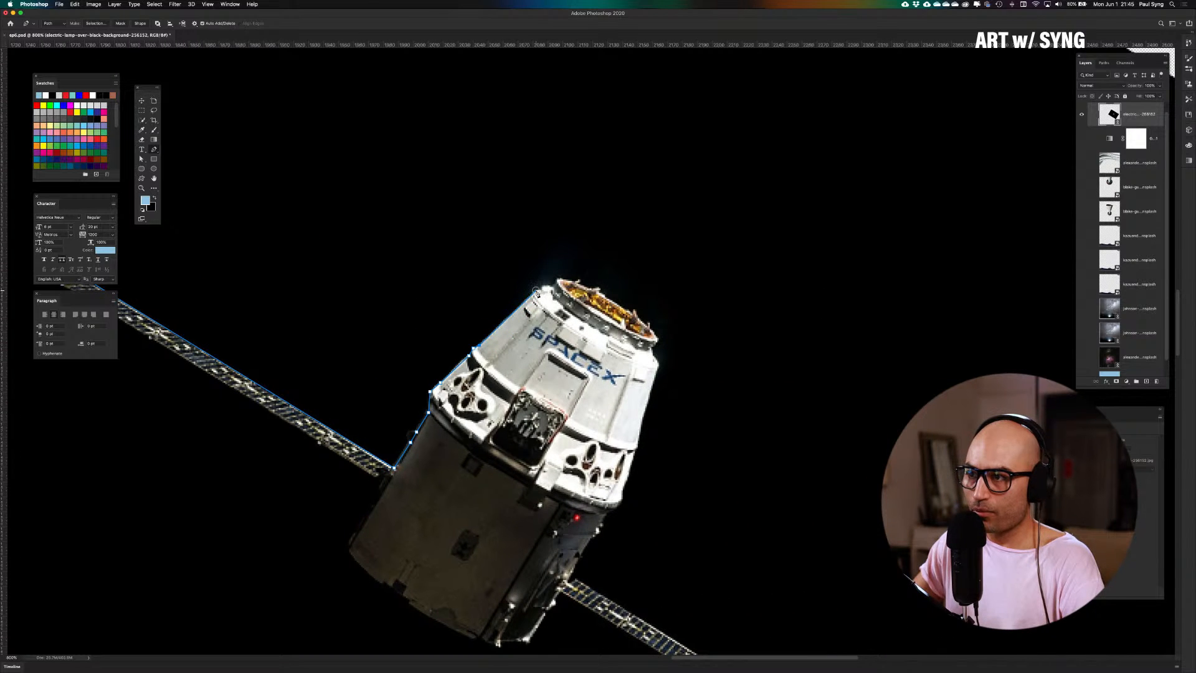
click(536, 290)
click(540, 289)
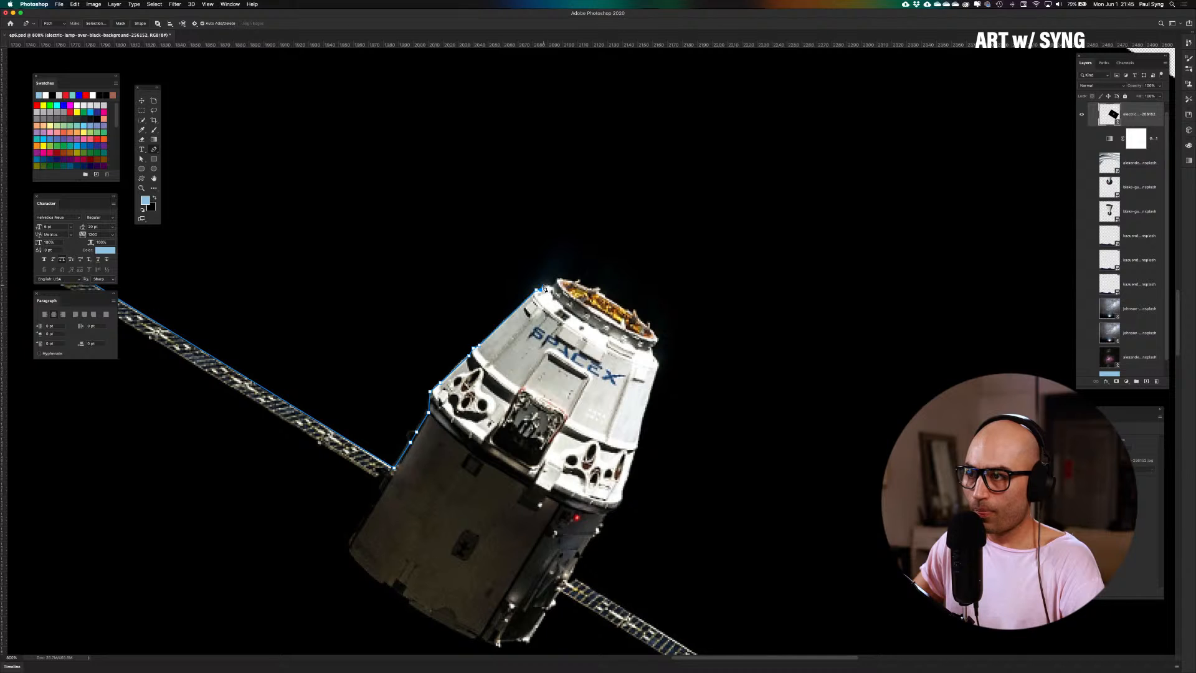
Curve the path over the capsule's gold nose opening and bring it around to the capsule's upper right corner
click(556, 284)
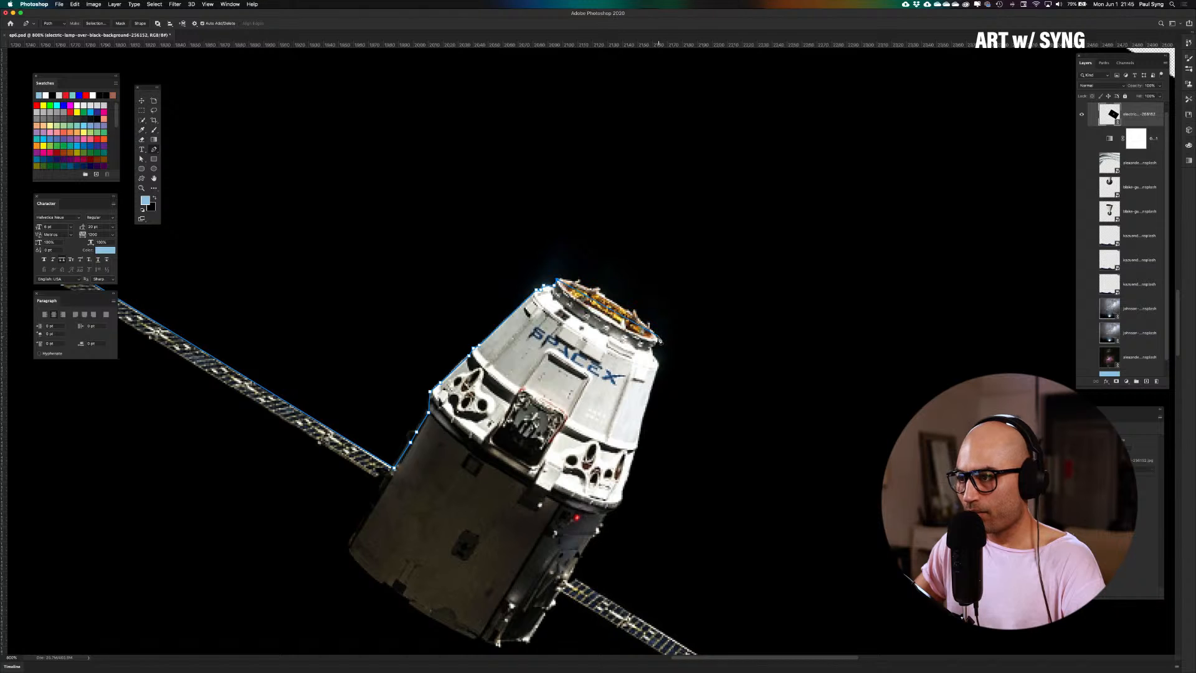
drag(658, 342, 702, 394)
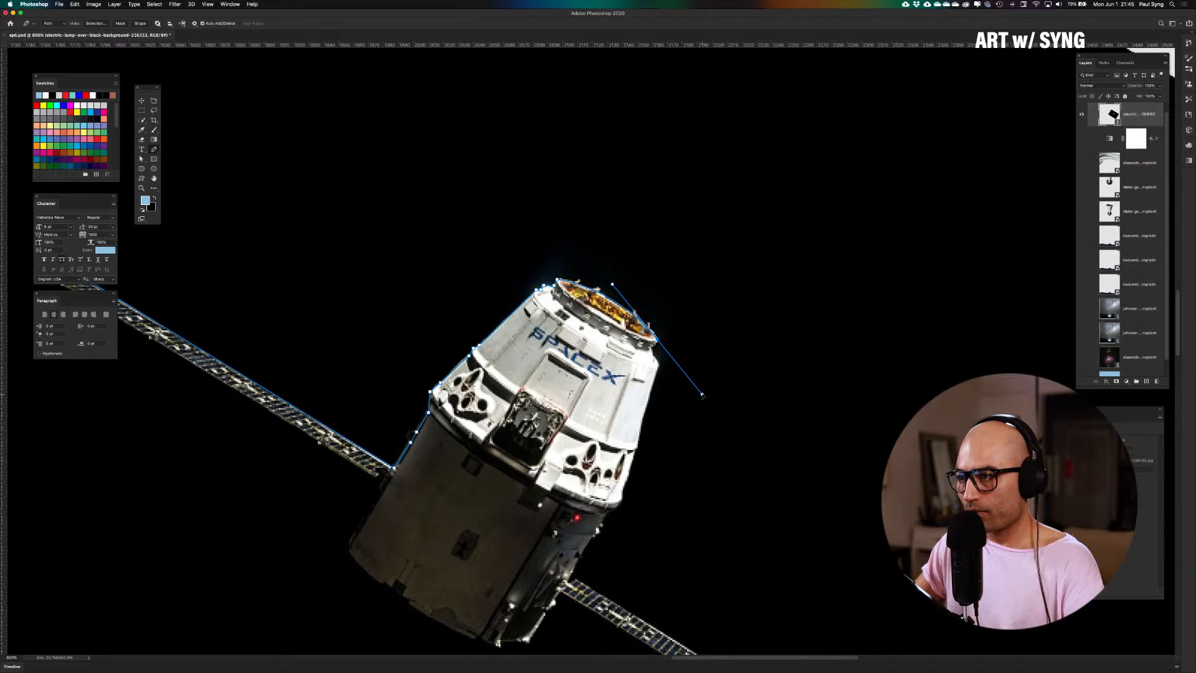
alt+click(659, 342)
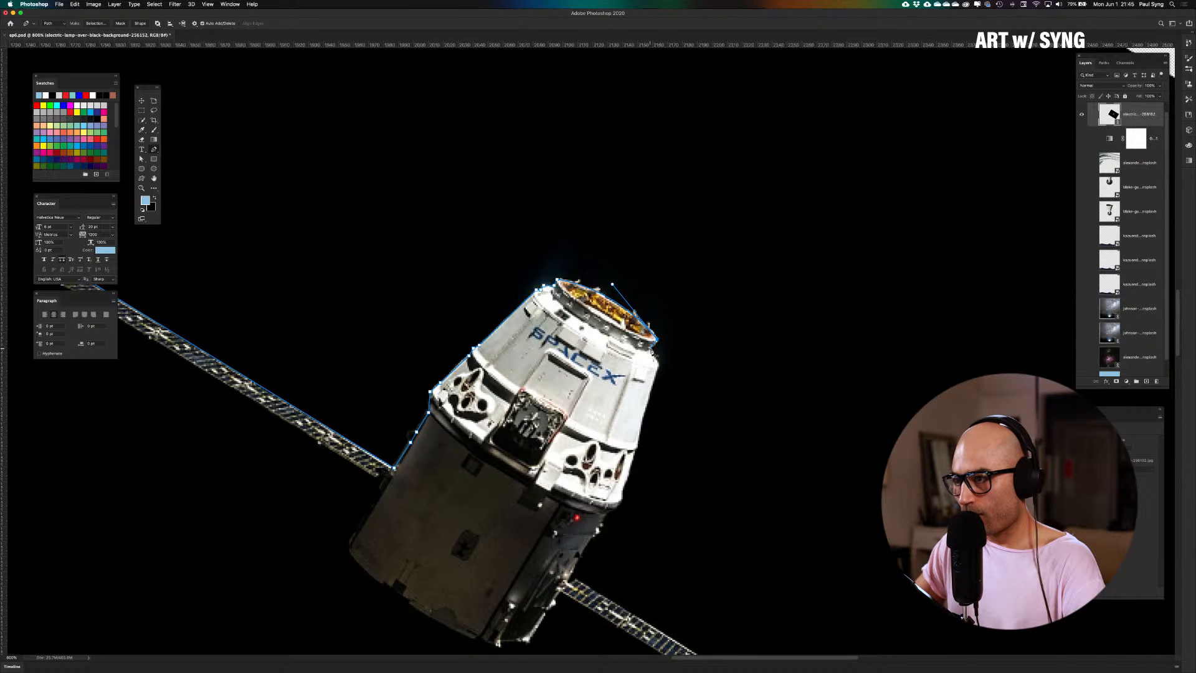
click(659, 366)
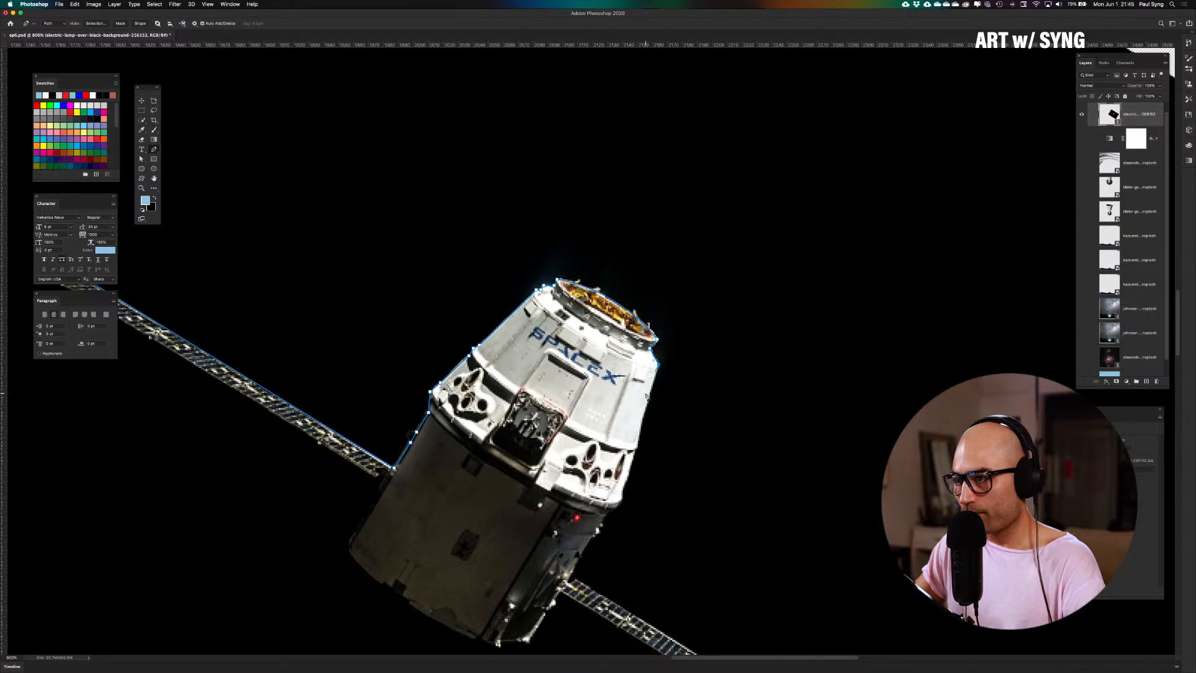
Trace the path down the capsule's right side and the trunk's right edge to the base of the right solar panel
scroll(646, 395, down, 2)
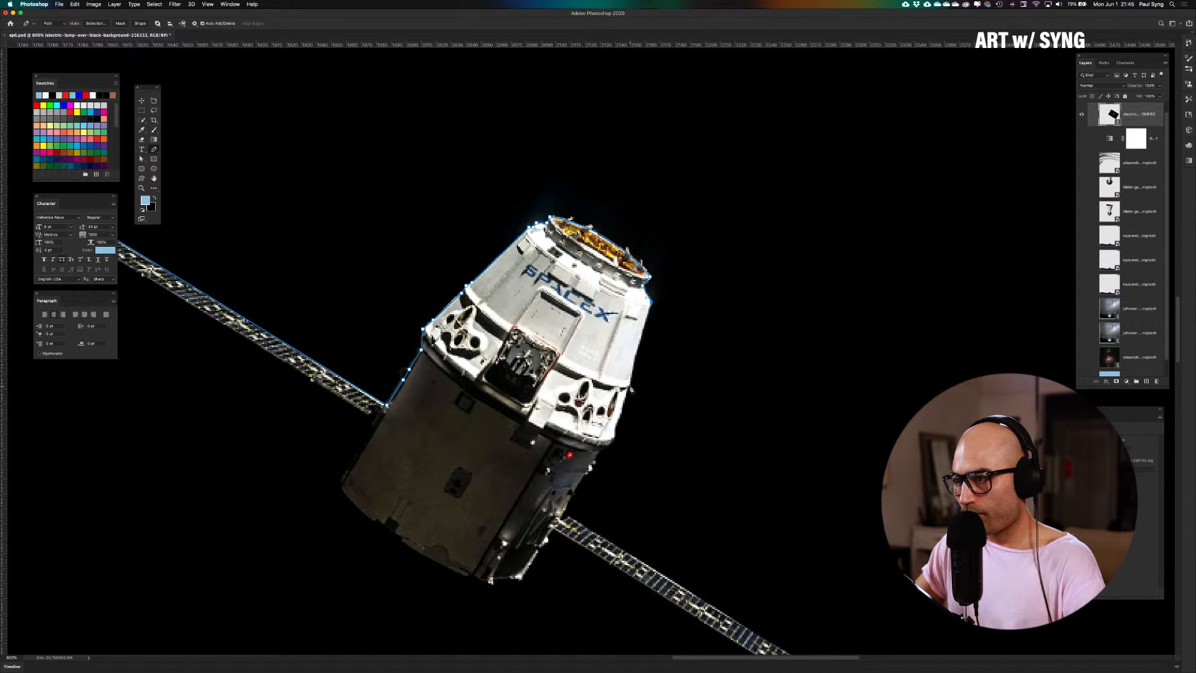
click(629, 404)
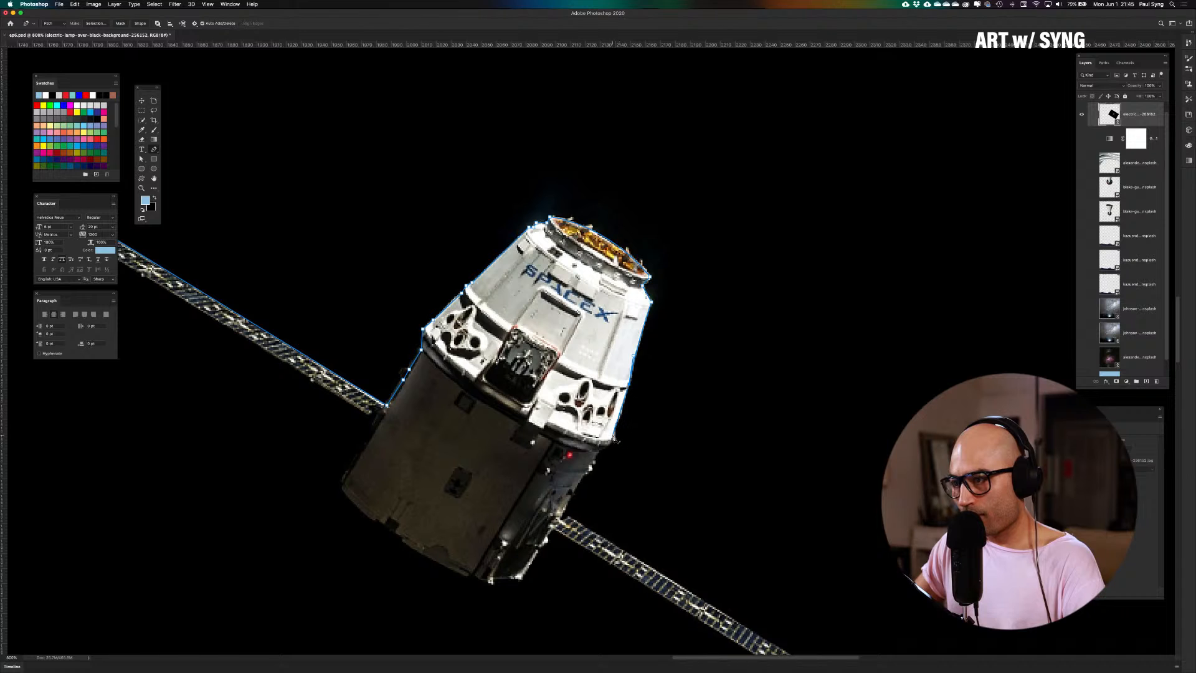
click(615, 443)
drag(613, 437, 611, 450)
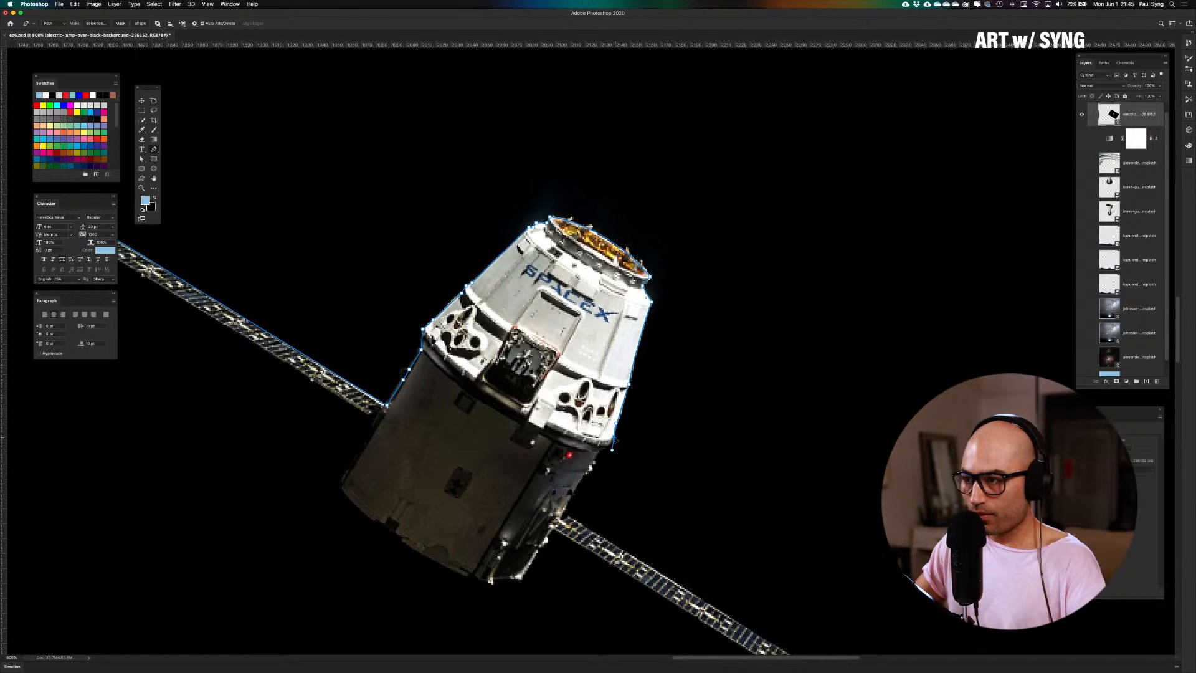
drag(632, 441, 634, 311)
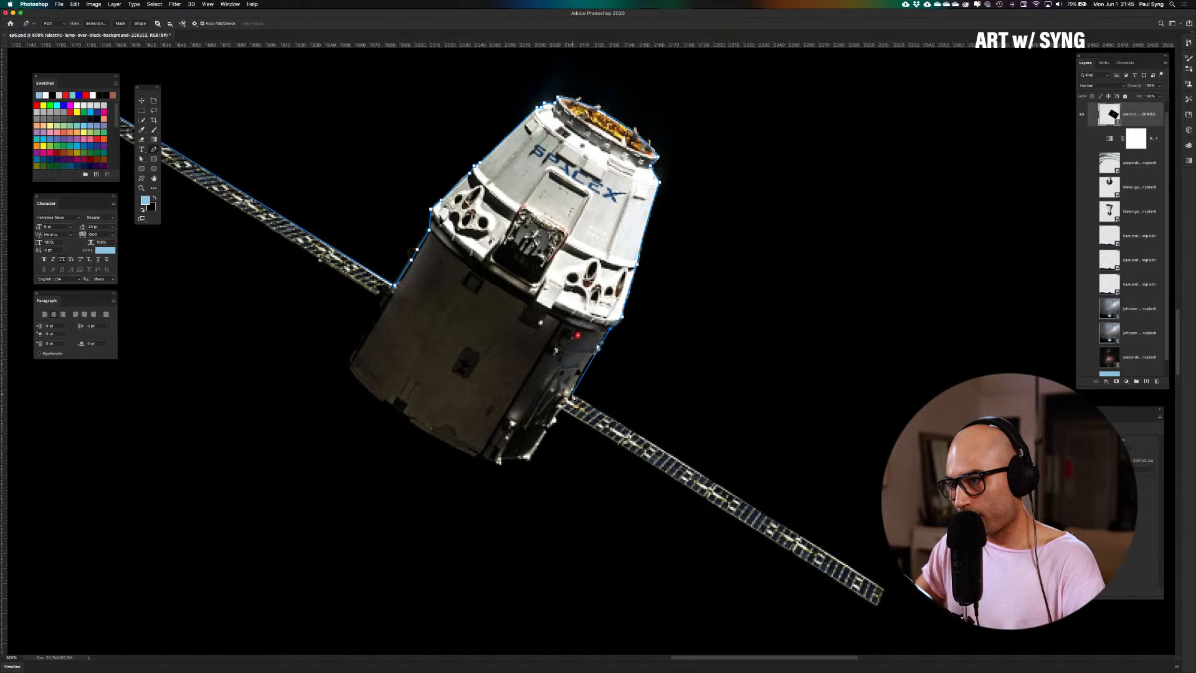
click(579, 371)
click(567, 418)
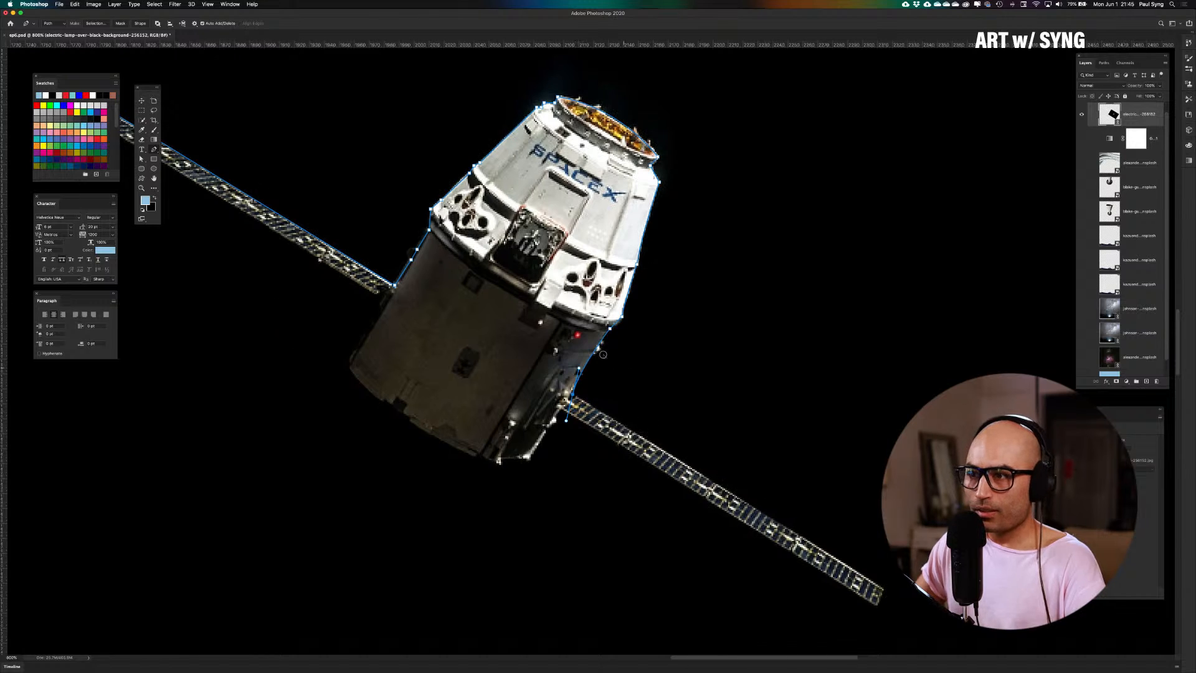
Outline the right solar panel with straight path segments along its upper edge, around its tip and back to the body
scroll(603, 353, down, 3)
scroll(603, 353, right, 4)
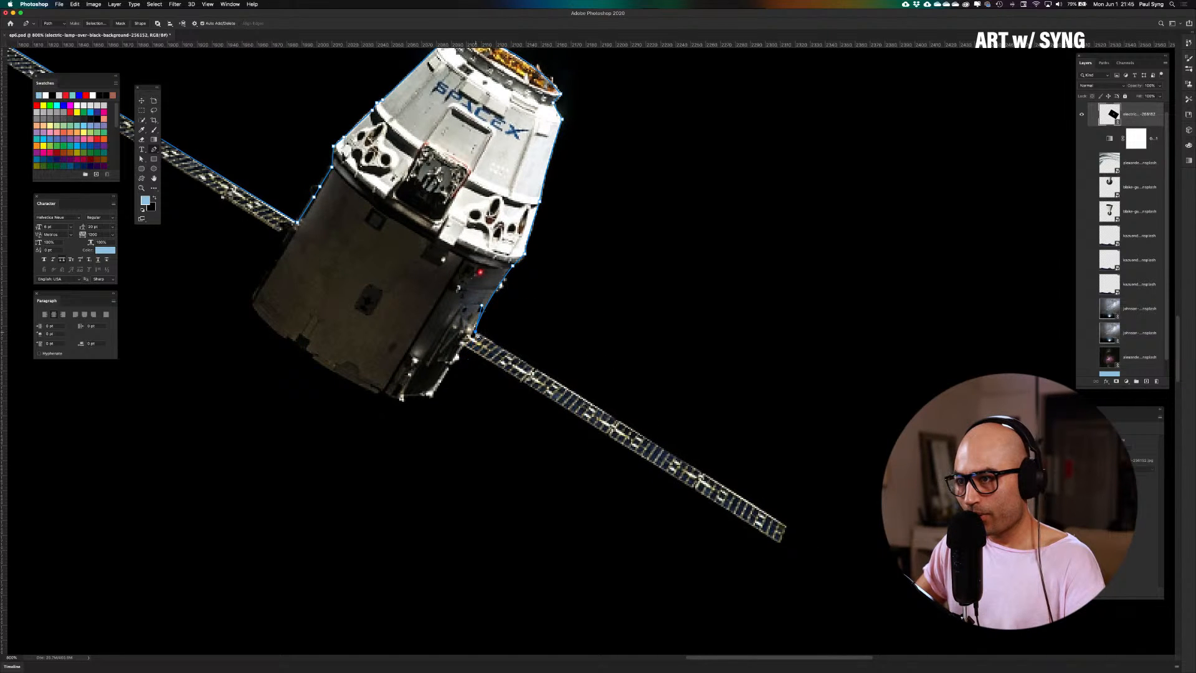
click(687, 449)
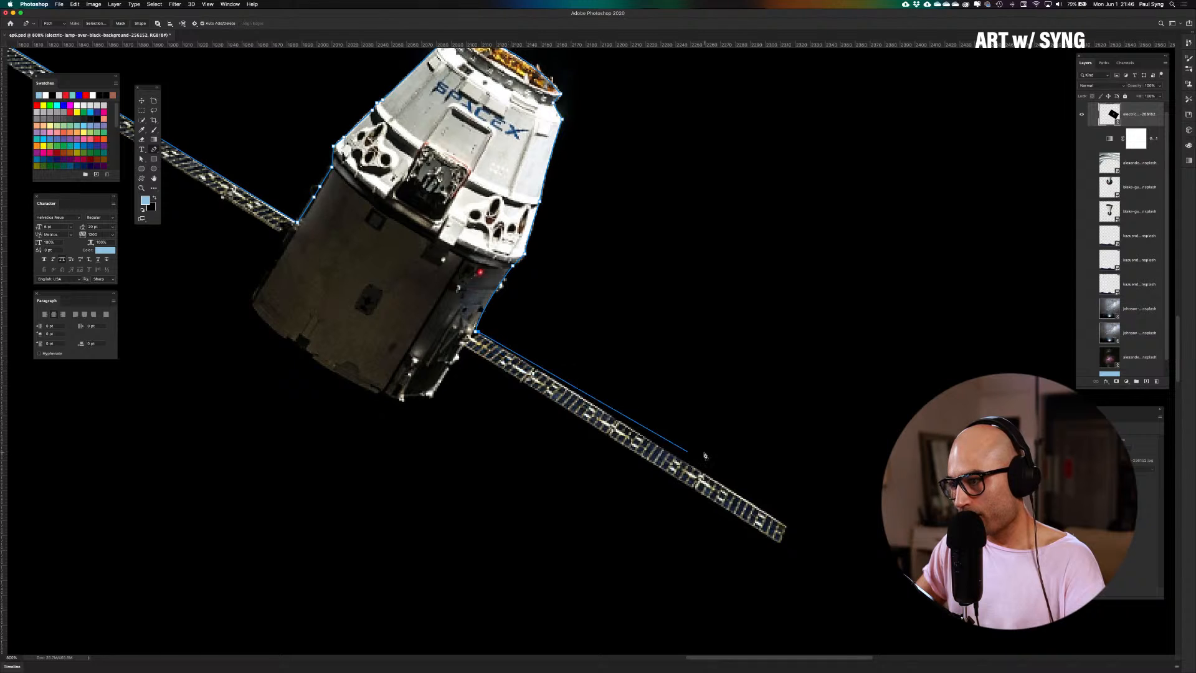
key(super+z)
click(788, 530)
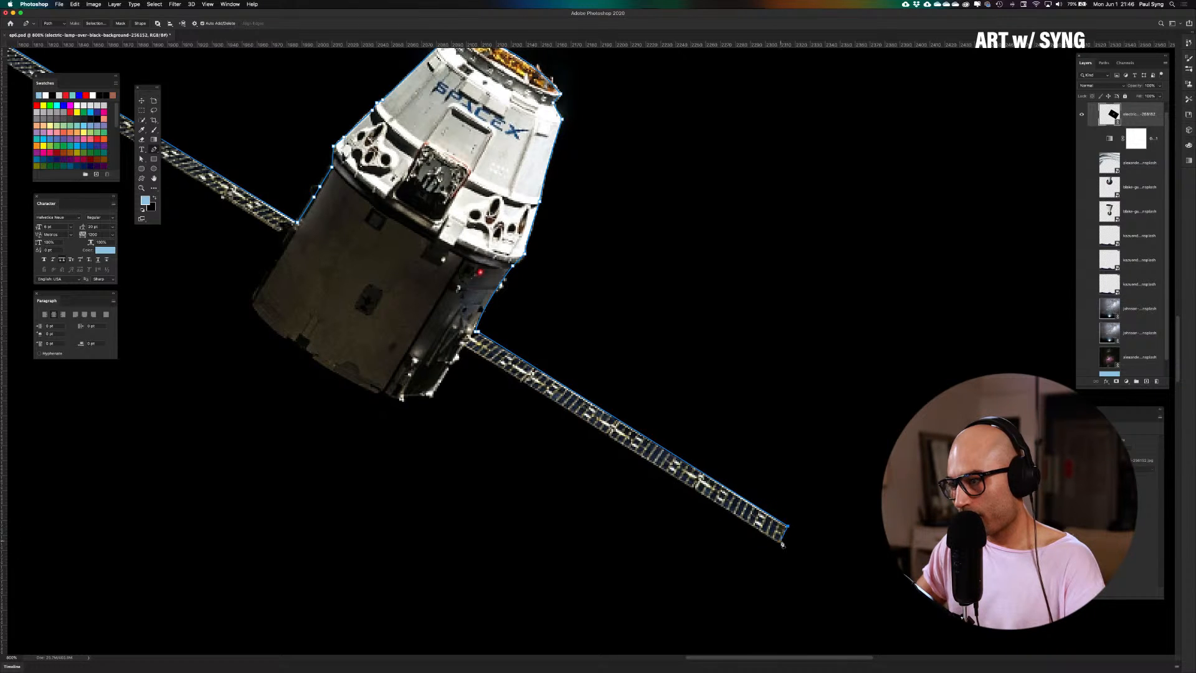
click(780, 540)
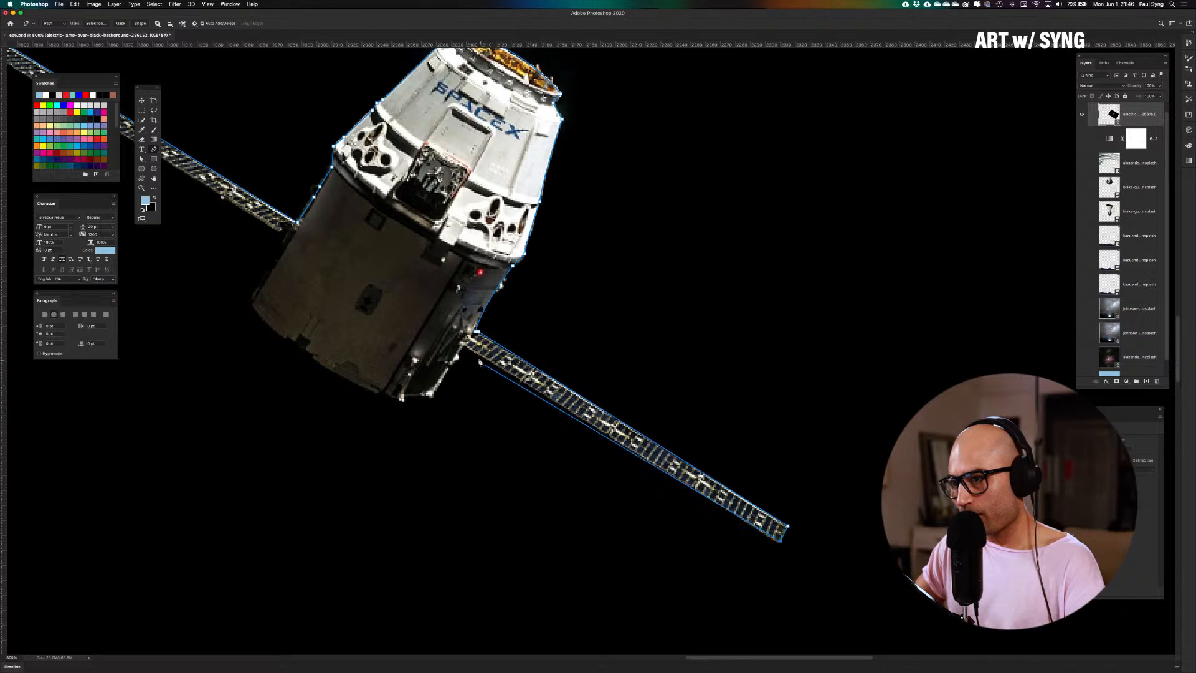
click(466, 349)
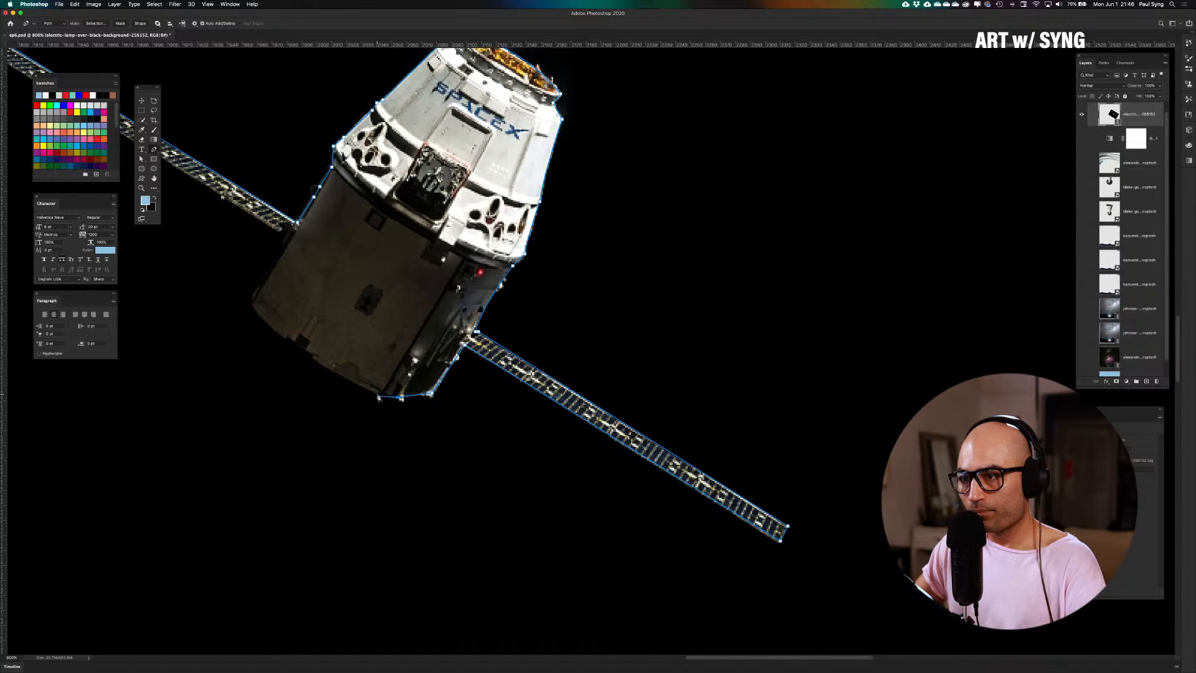
Extend the path along the trunk's bottom edge with a curved segment ending at its lower left corner
click(375, 393)
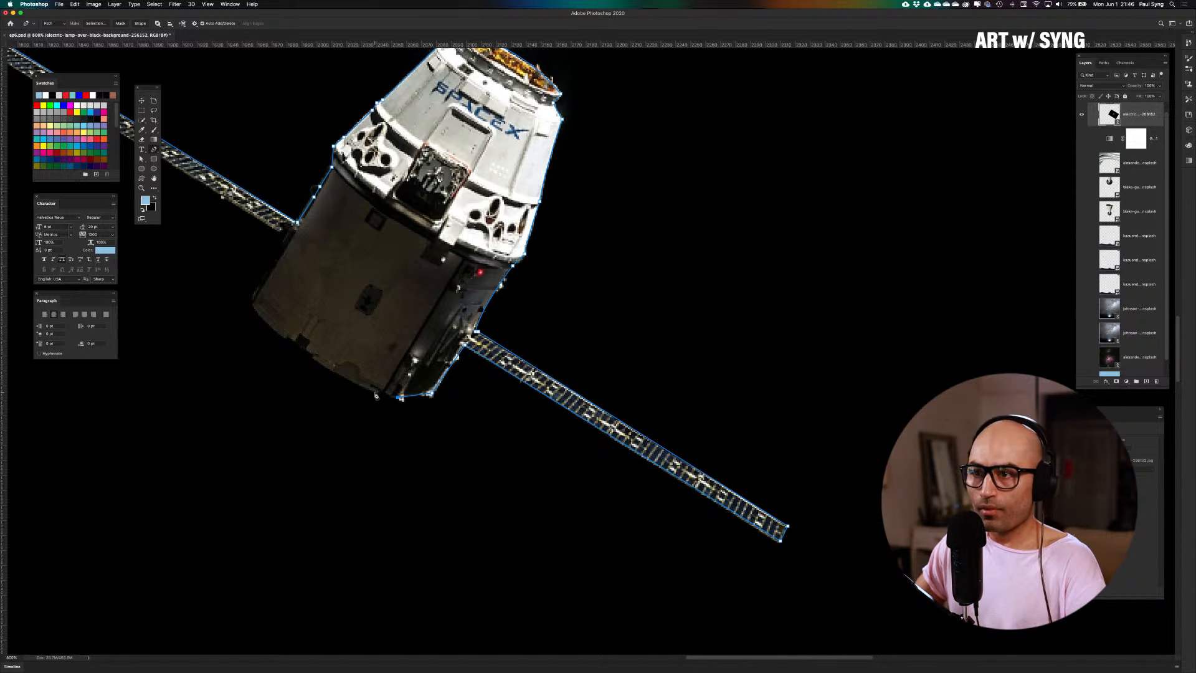
click(270, 317)
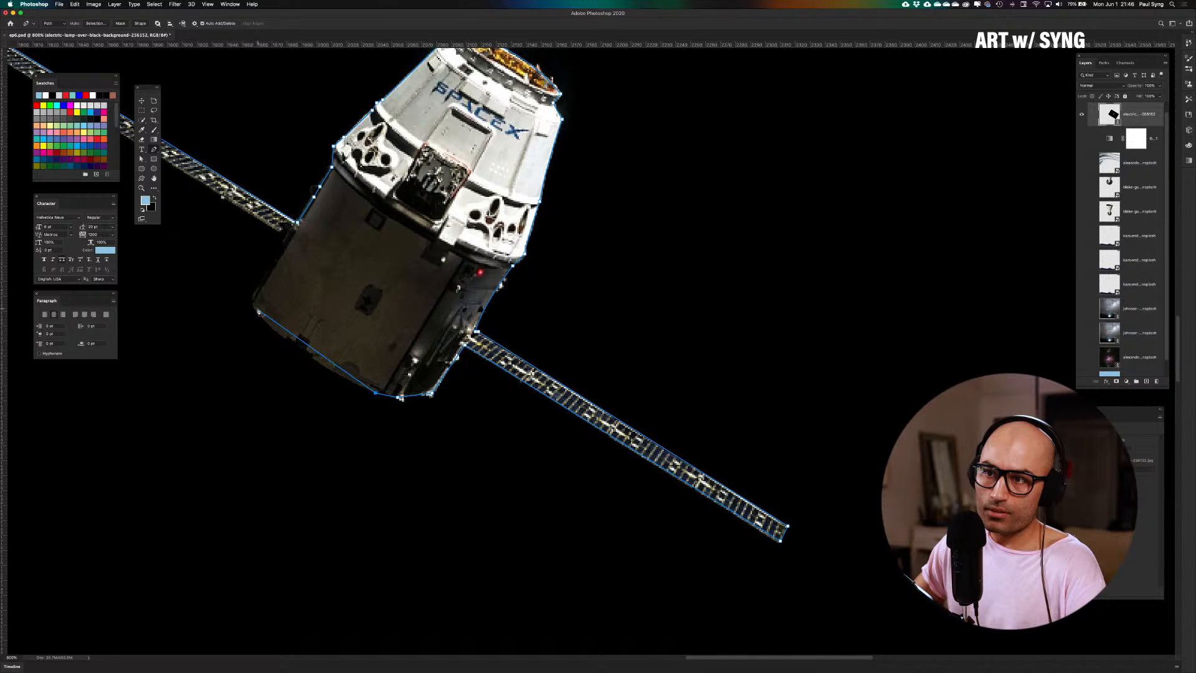
drag(252, 303, 235, 258)
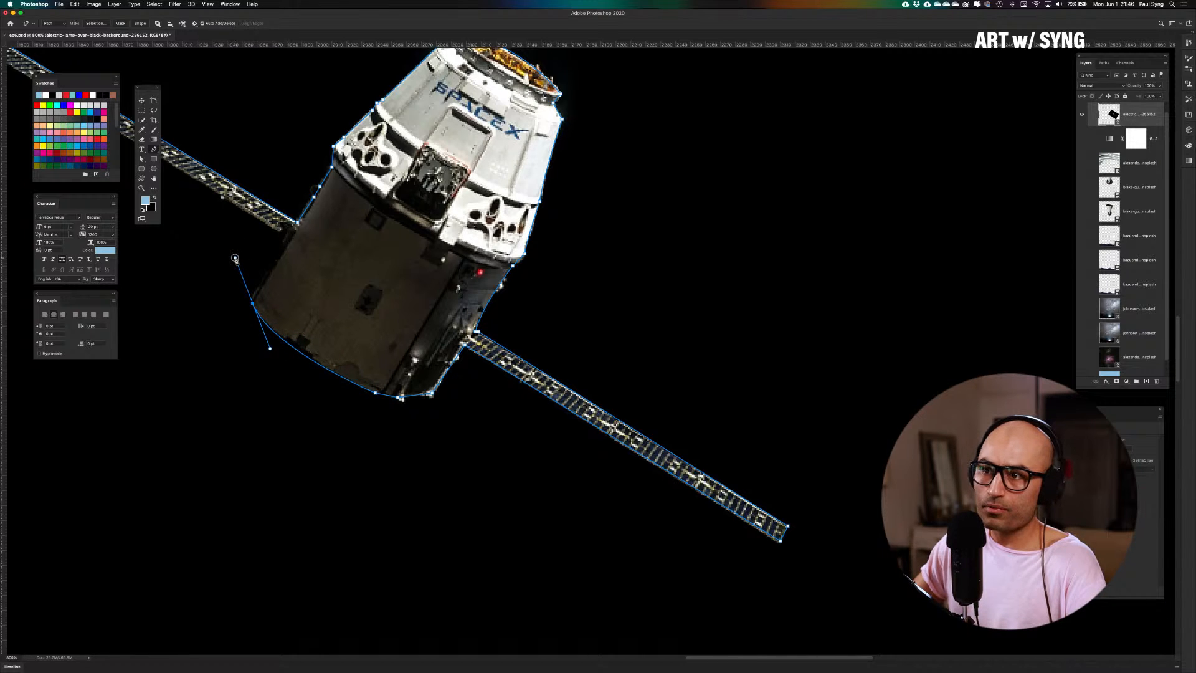
drag(386, 337, 577, 459)
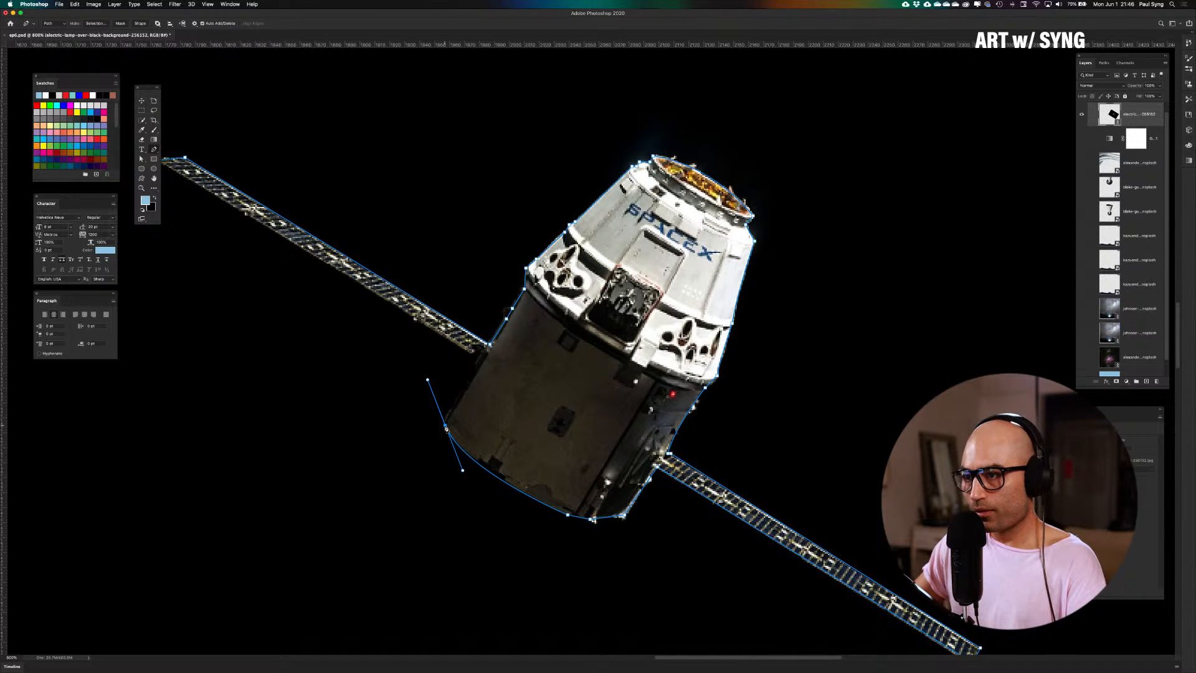
Continue the path up the trunk's left edge and along the left solar panel's lower edge, closing it at the panel's tip
alt+click(445, 428)
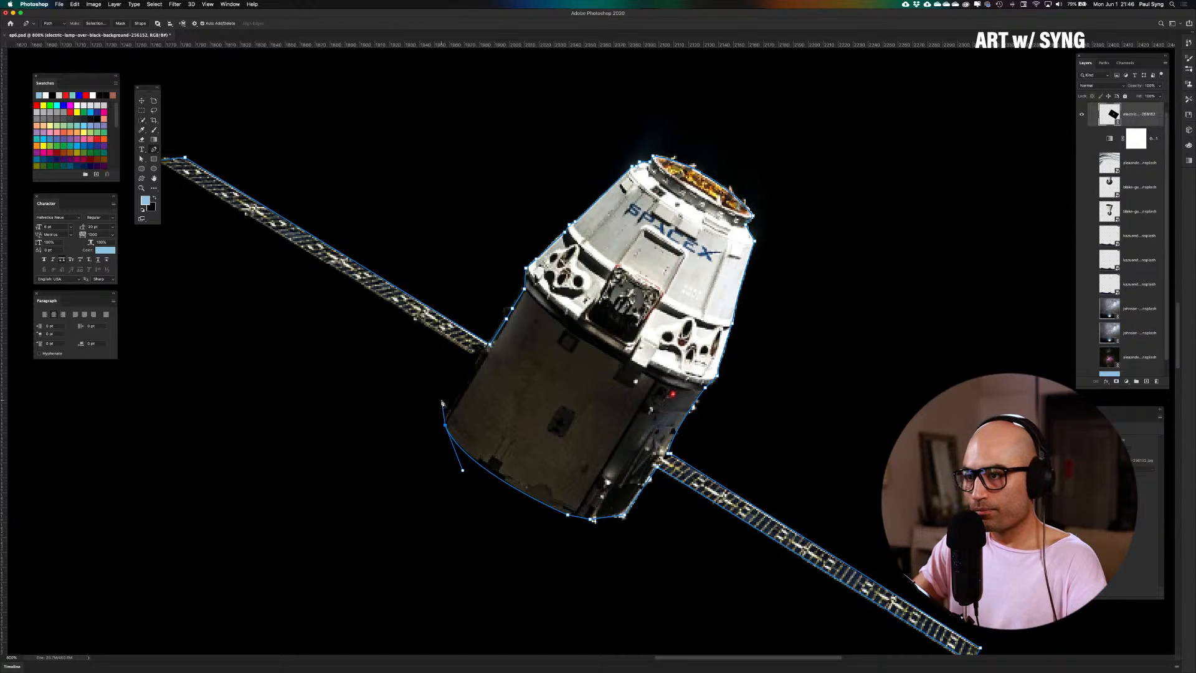
key(super+plus)
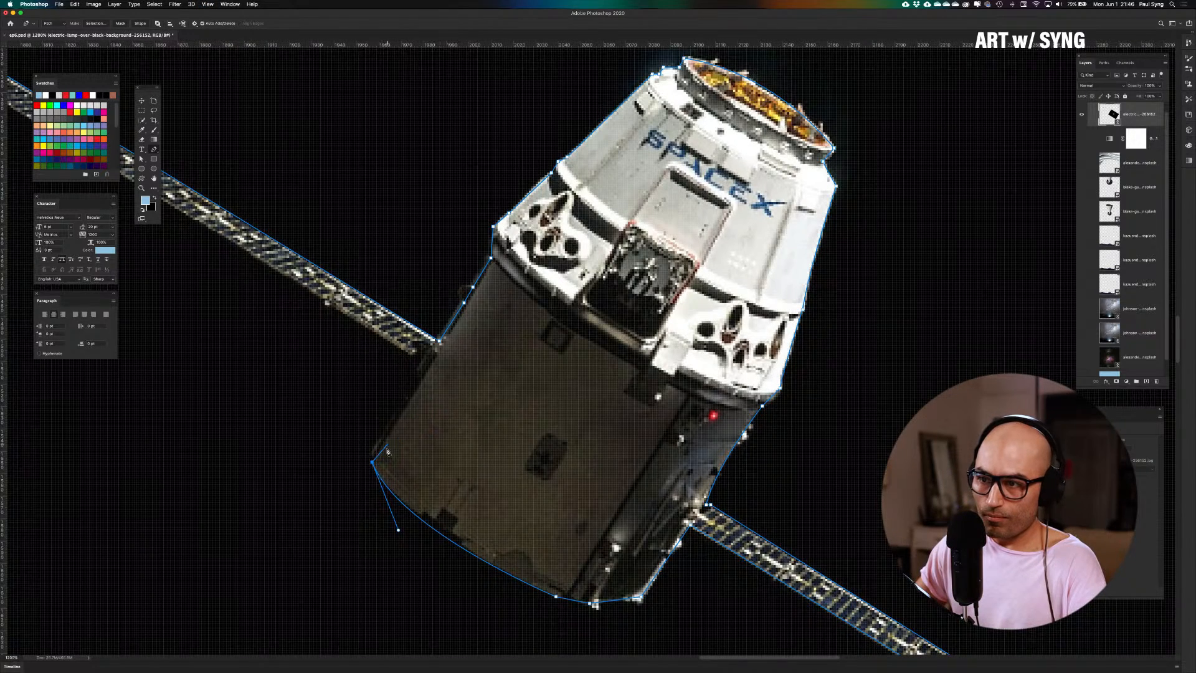
drag(376, 441, 387, 425)
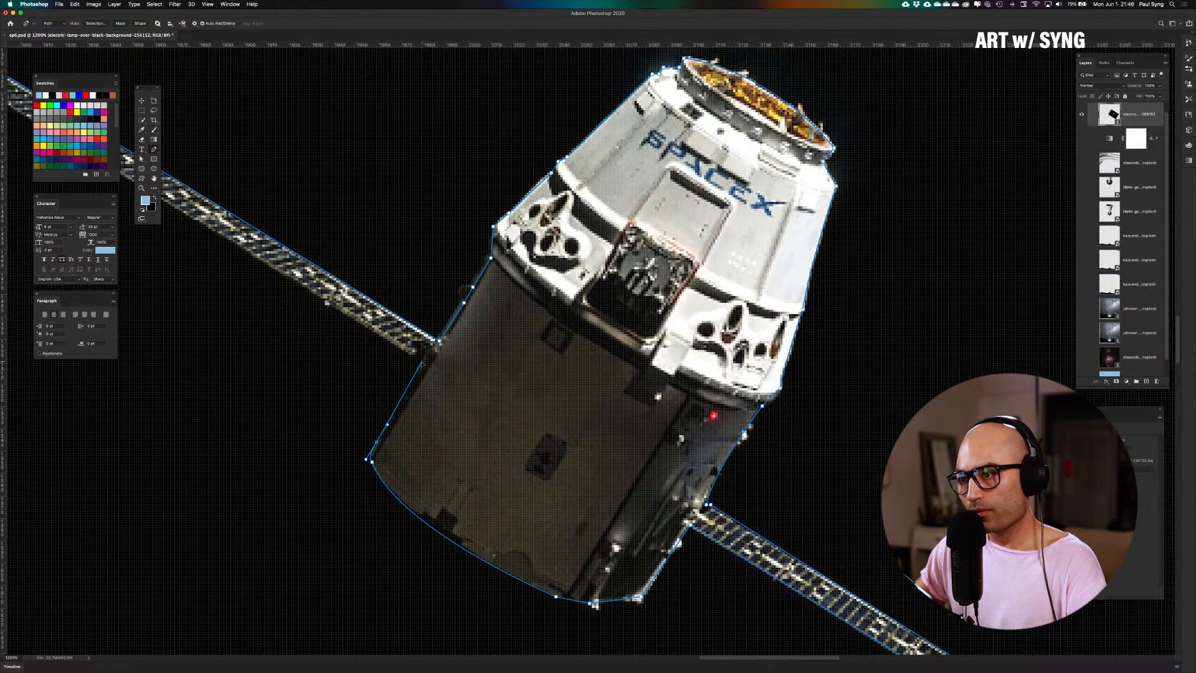
drag(361, 319, 752, 448)
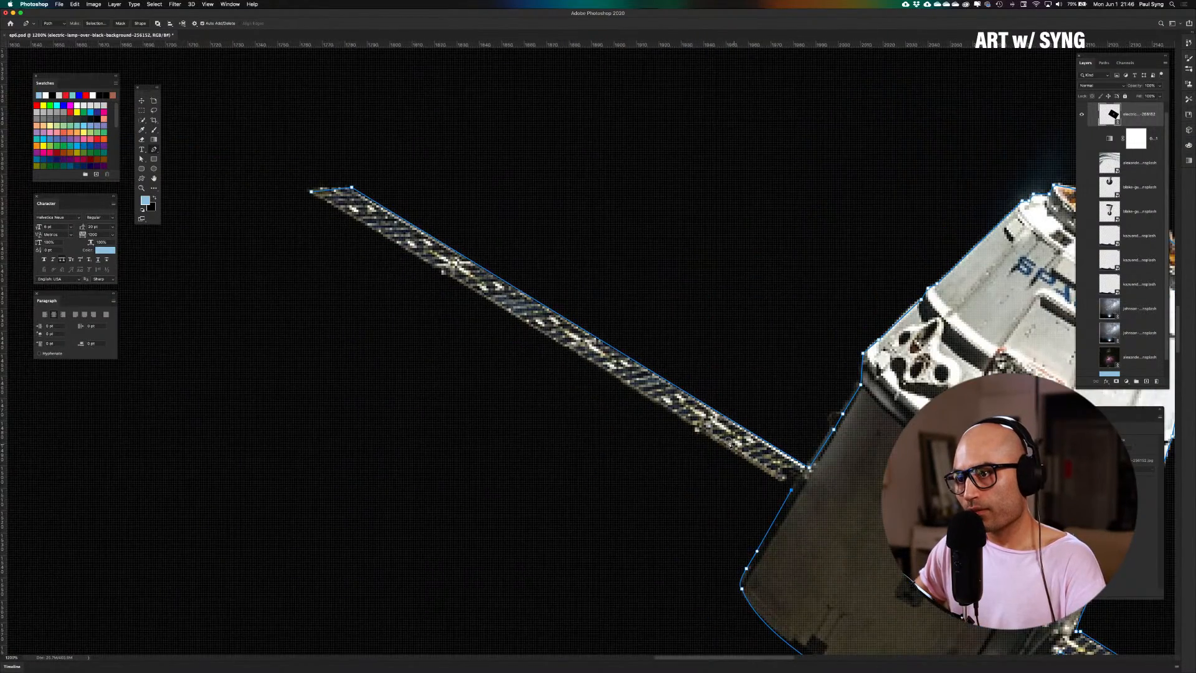
click(312, 192)
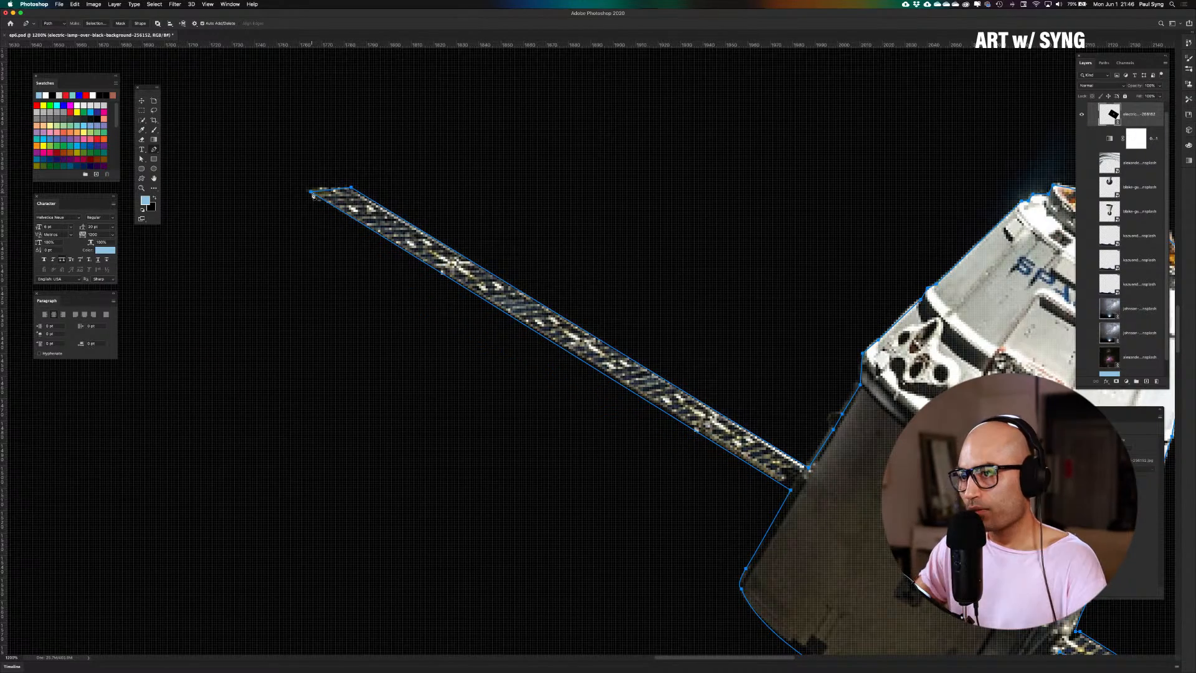
Turn the closed path into a new selection and apply it as a layer mask on the spacecraft layer
key(super+0)
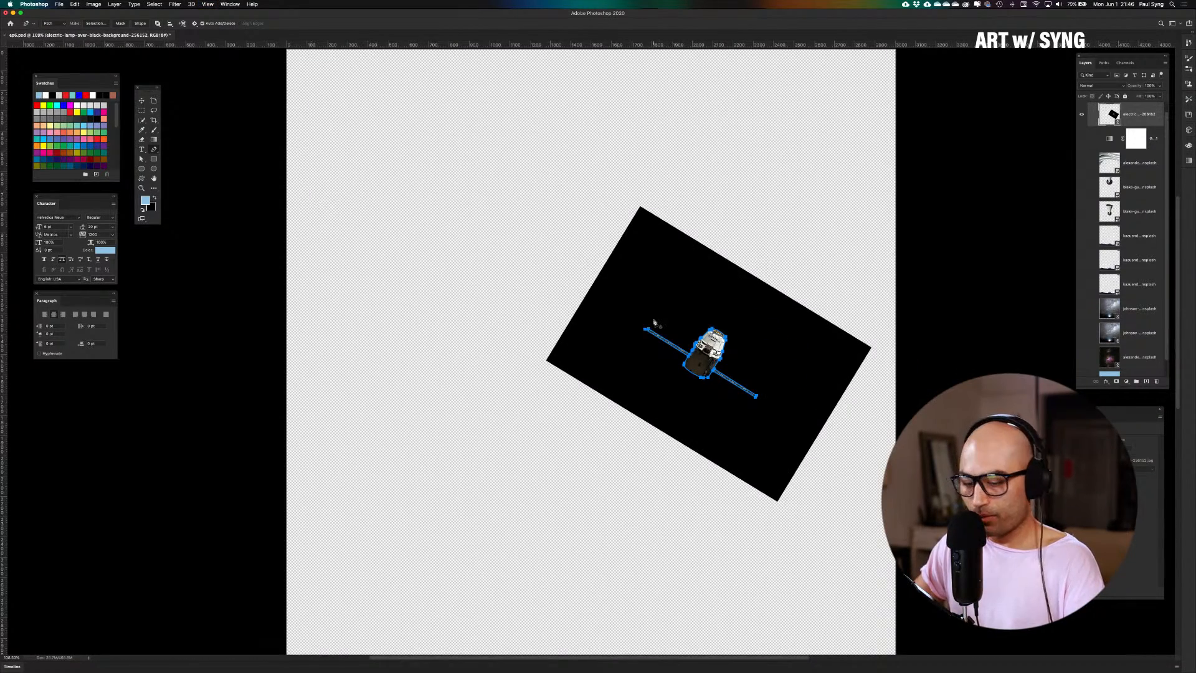
right_click(712, 351)
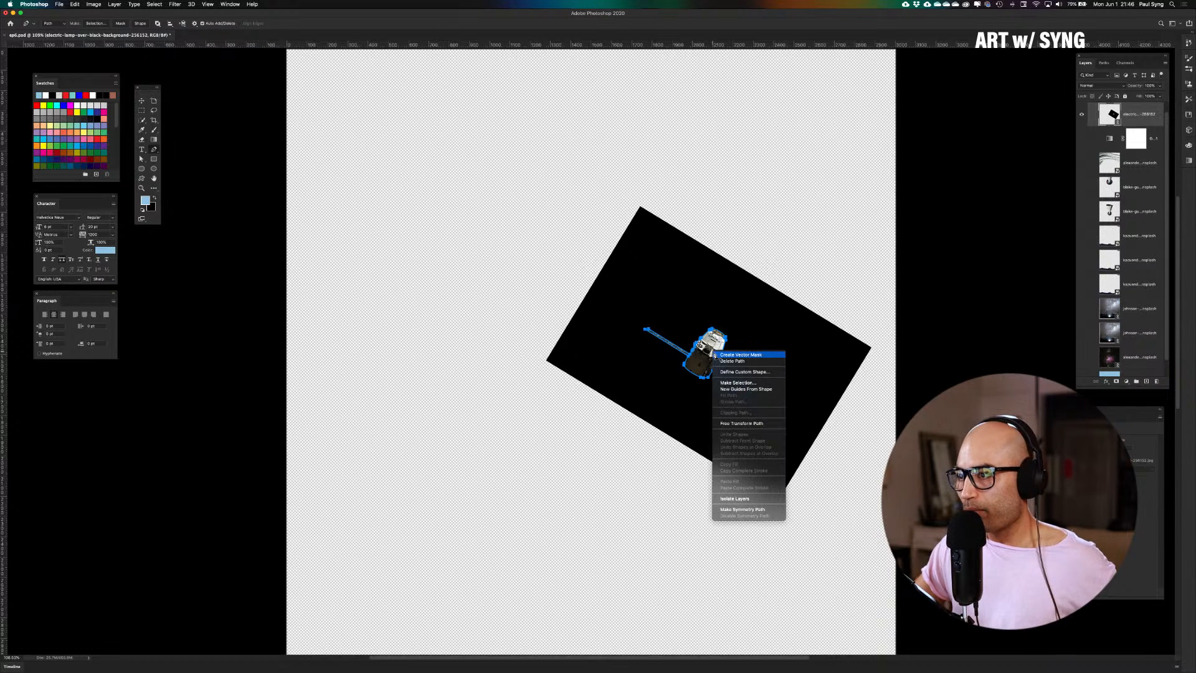
click(738, 384)
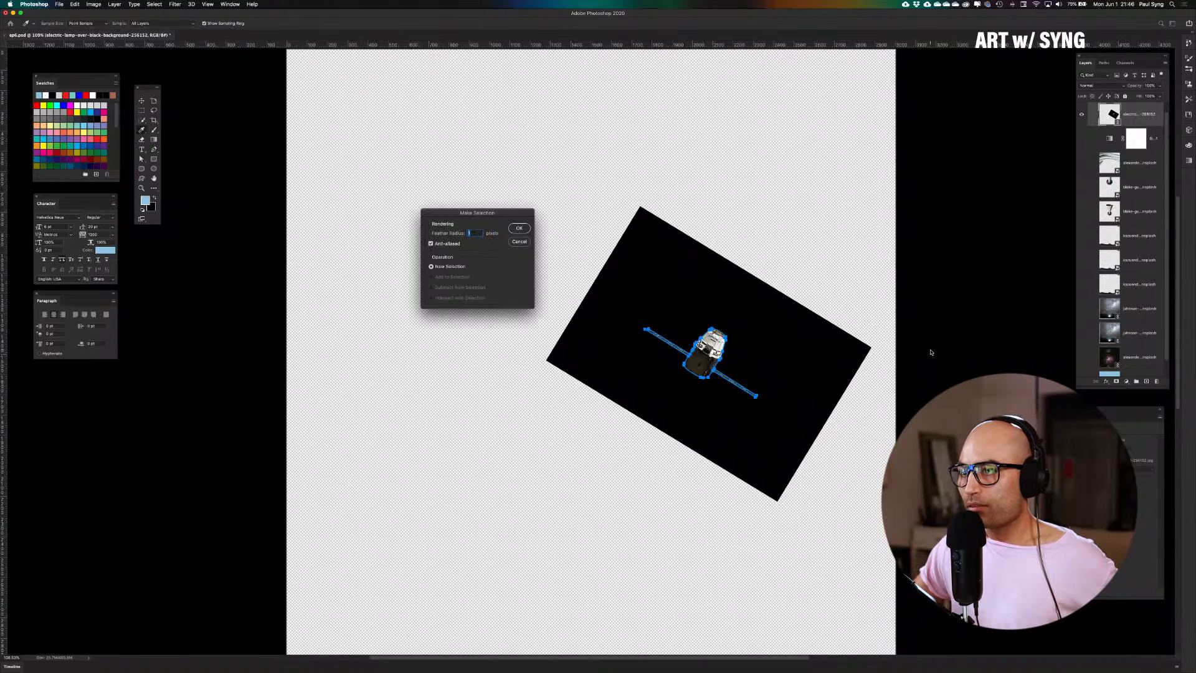
click(524, 232)
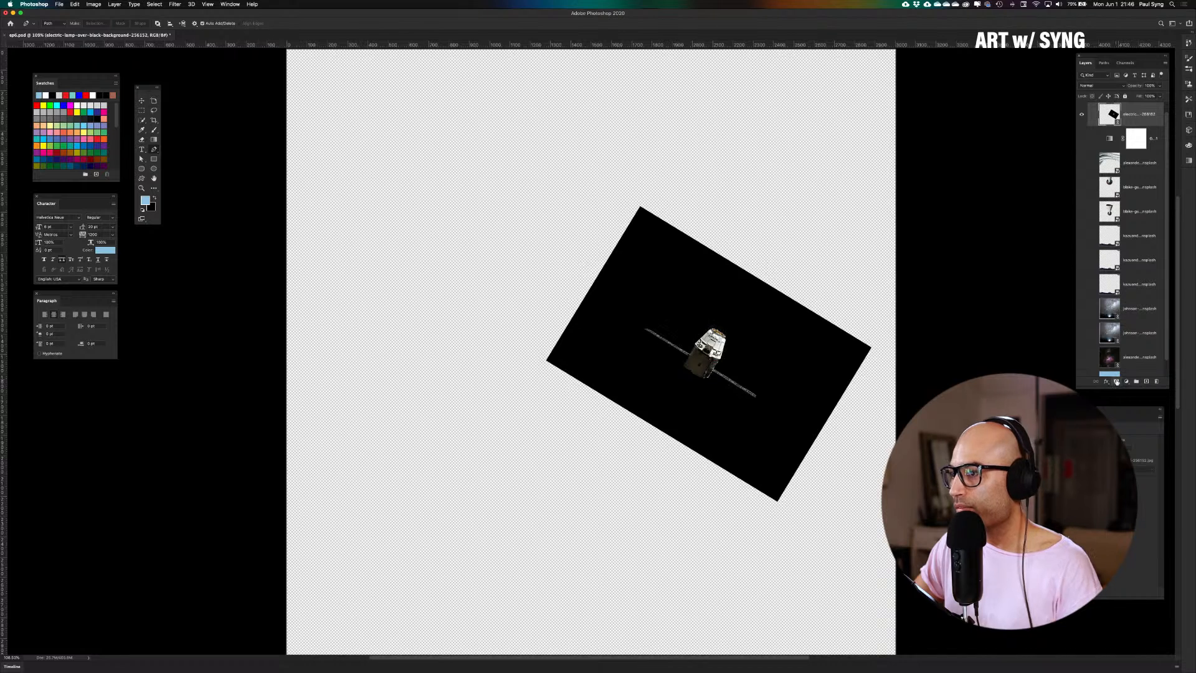
click(1116, 381)
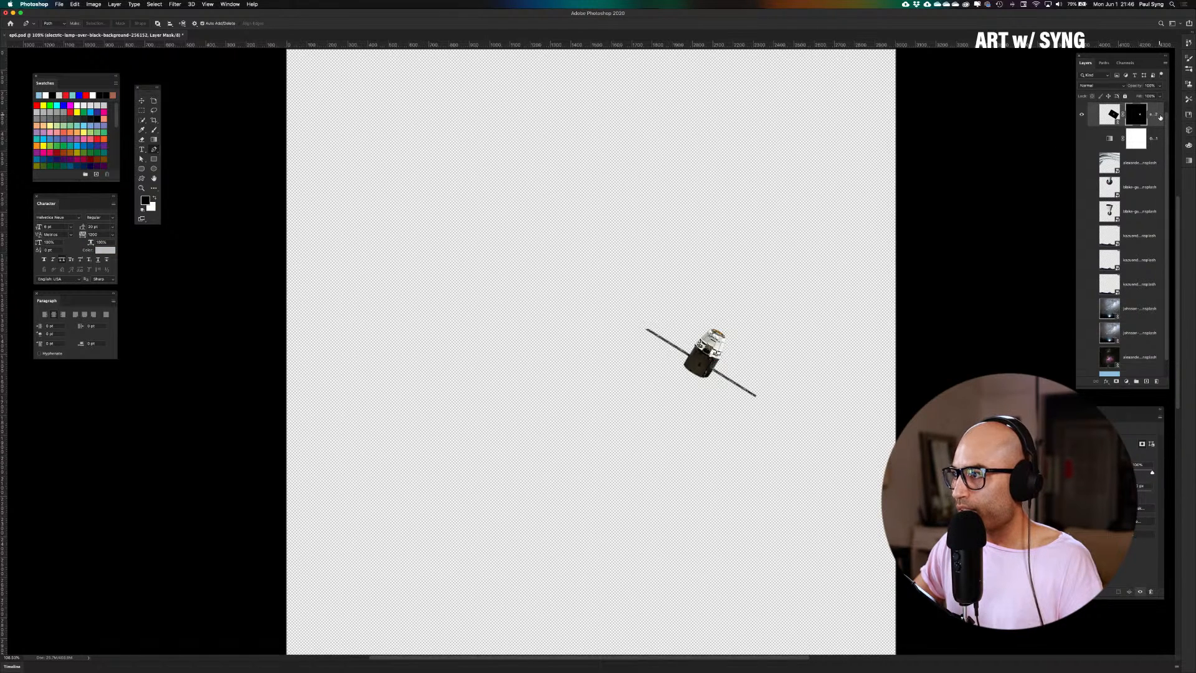
Convert the masked spacecraft layer to a smart object and show all the hidden layers below it
right_click(1159, 117)
click(1108, 188)
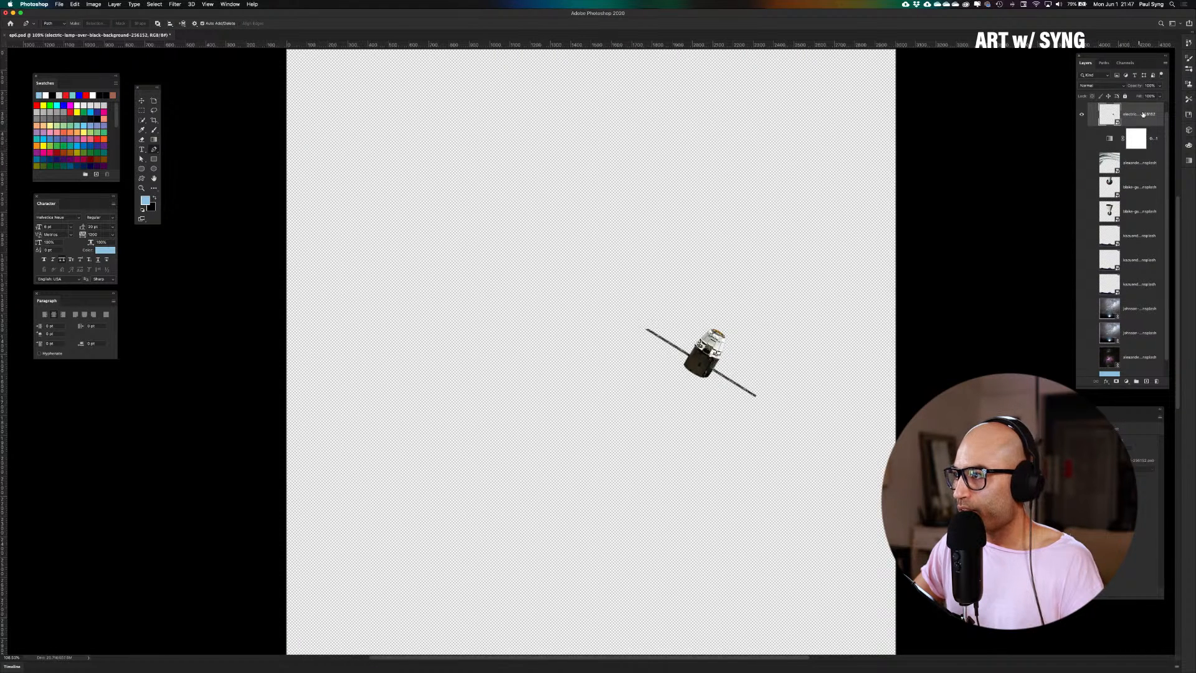
drag(1082, 140, 1084, 376)
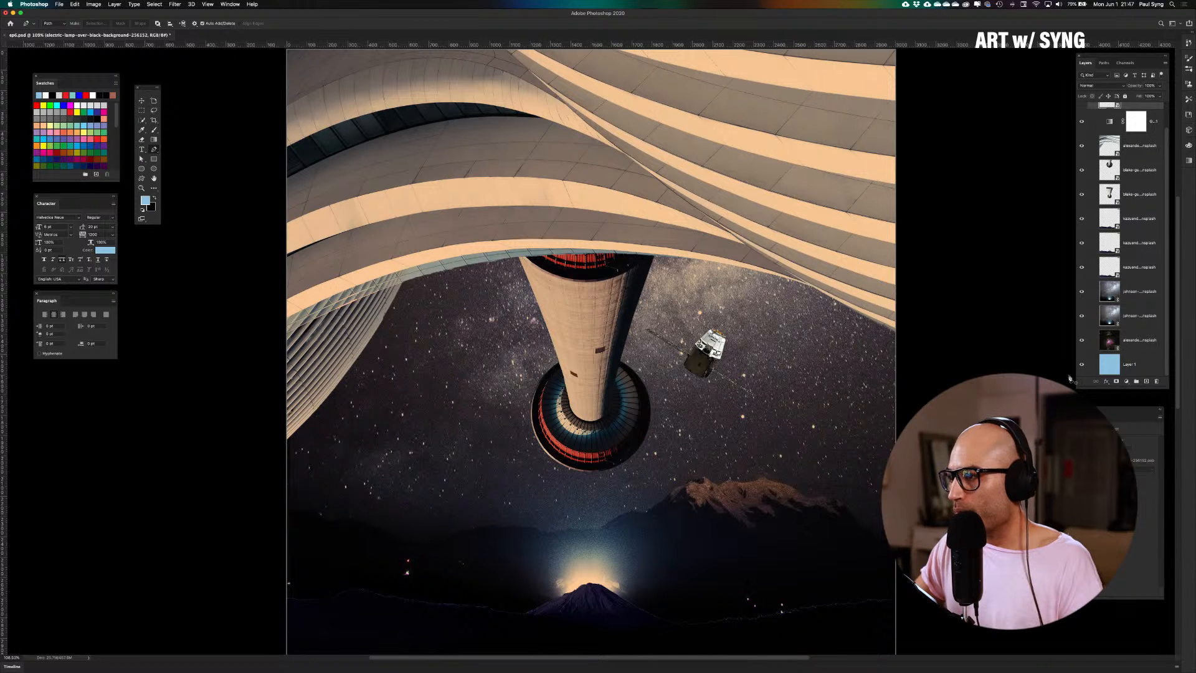
Delete the light blue Layer 1 and check the lowest remaining image layer by switching its visibility off and on
click(1113, 365)
key(BackSpace)
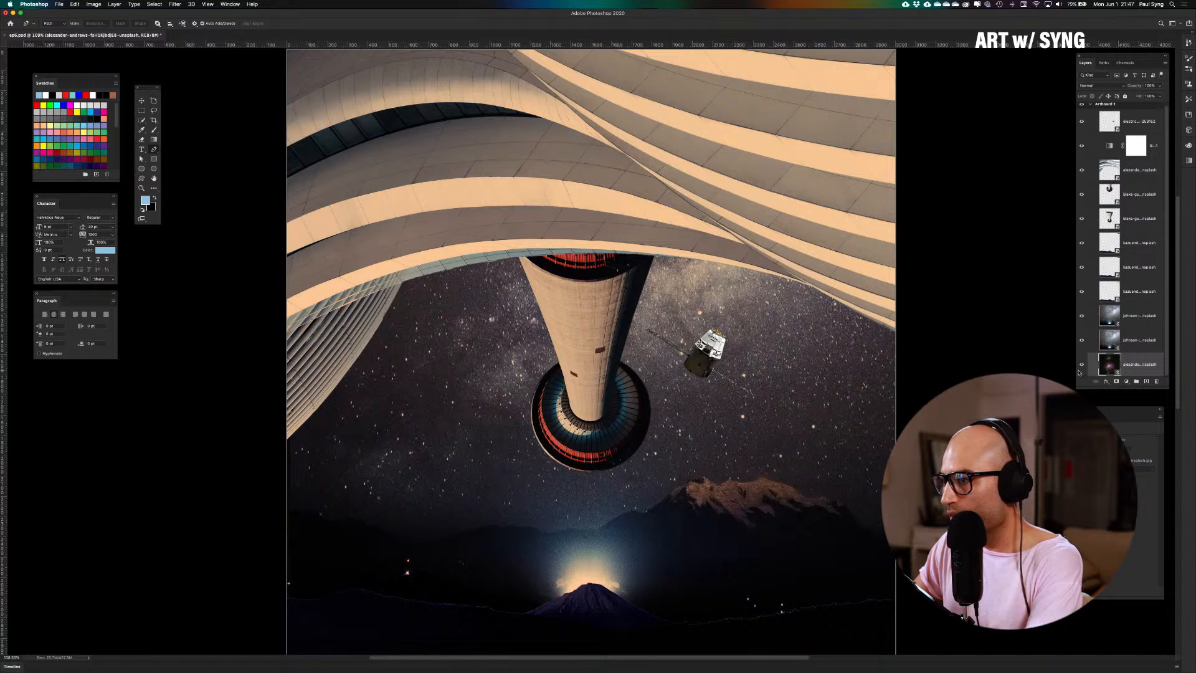
click(1081, 366)
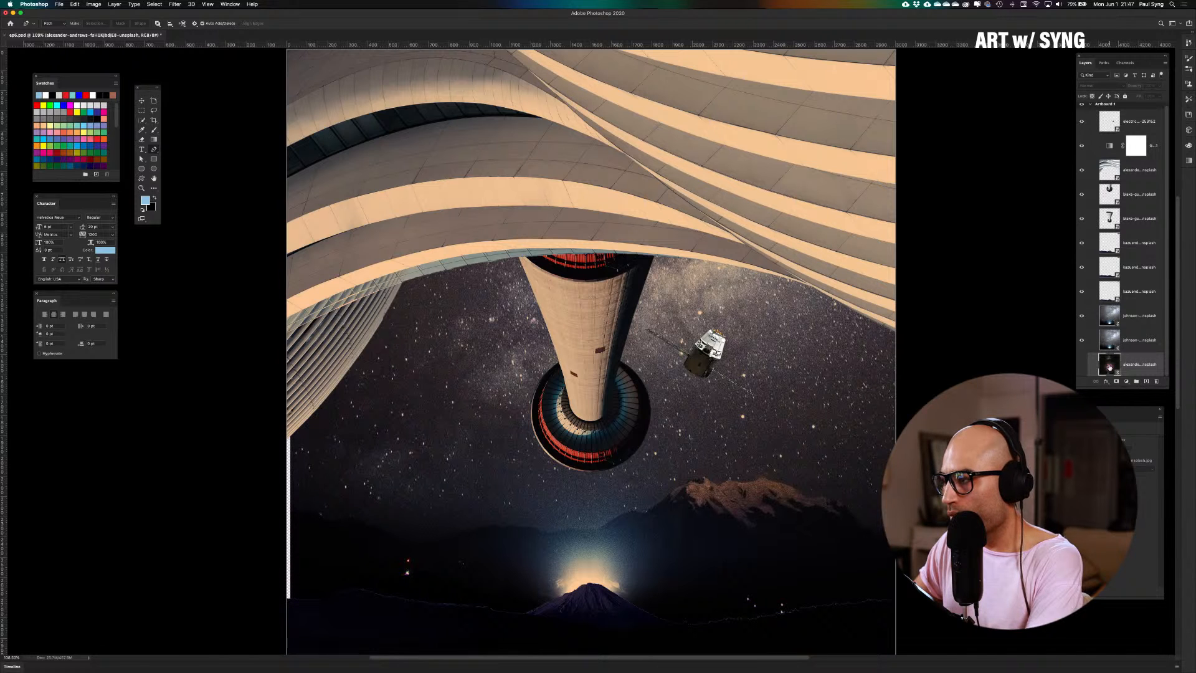
click(1081, 366)
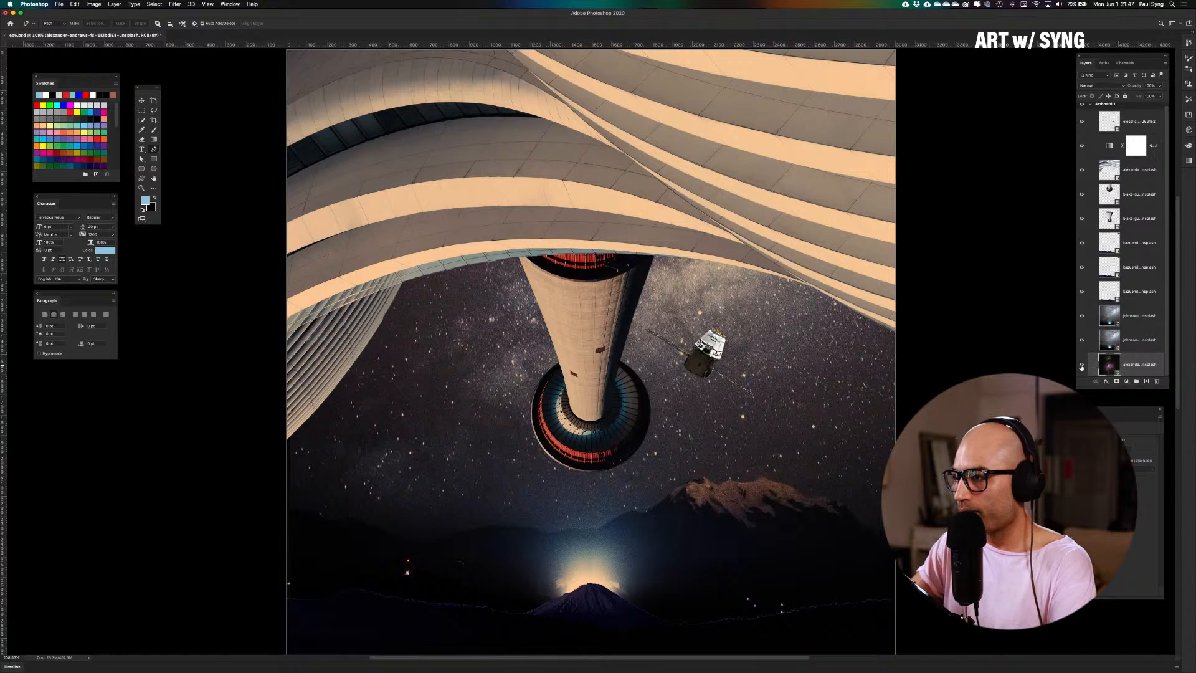
Move the spacecraft layer down the stack to just below the adjustment layer, the curved building and the two tower layers
key(super+1)
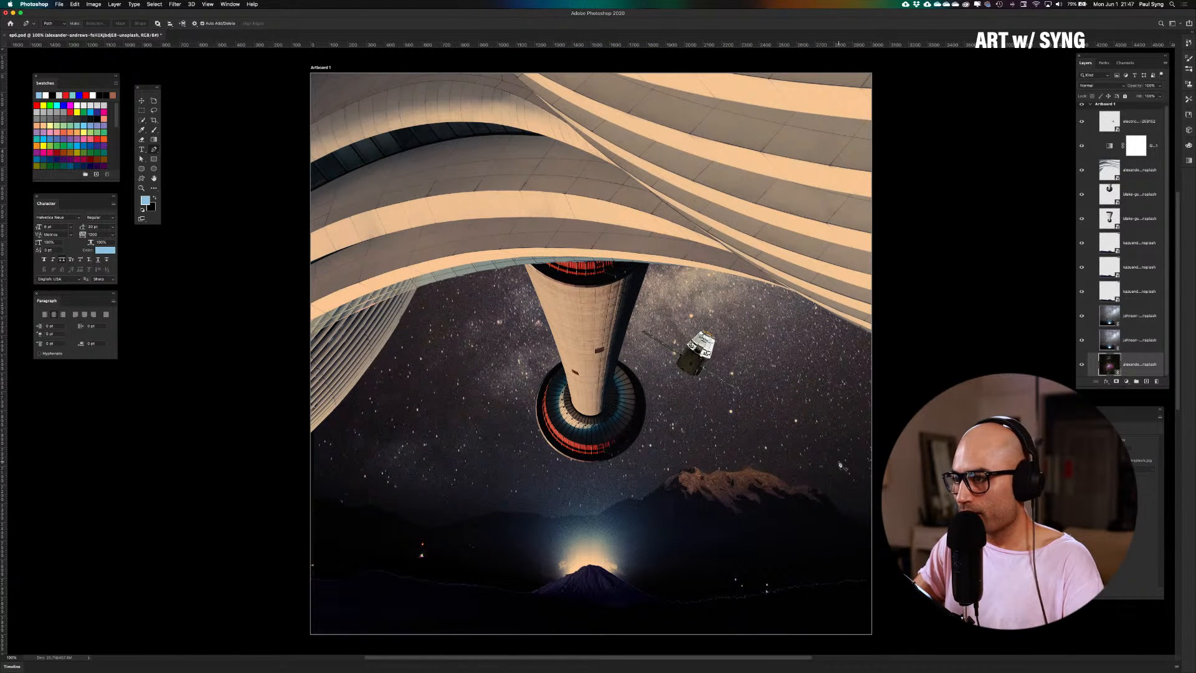
key(super+minus)
key(super+equal)
key(super+equal)
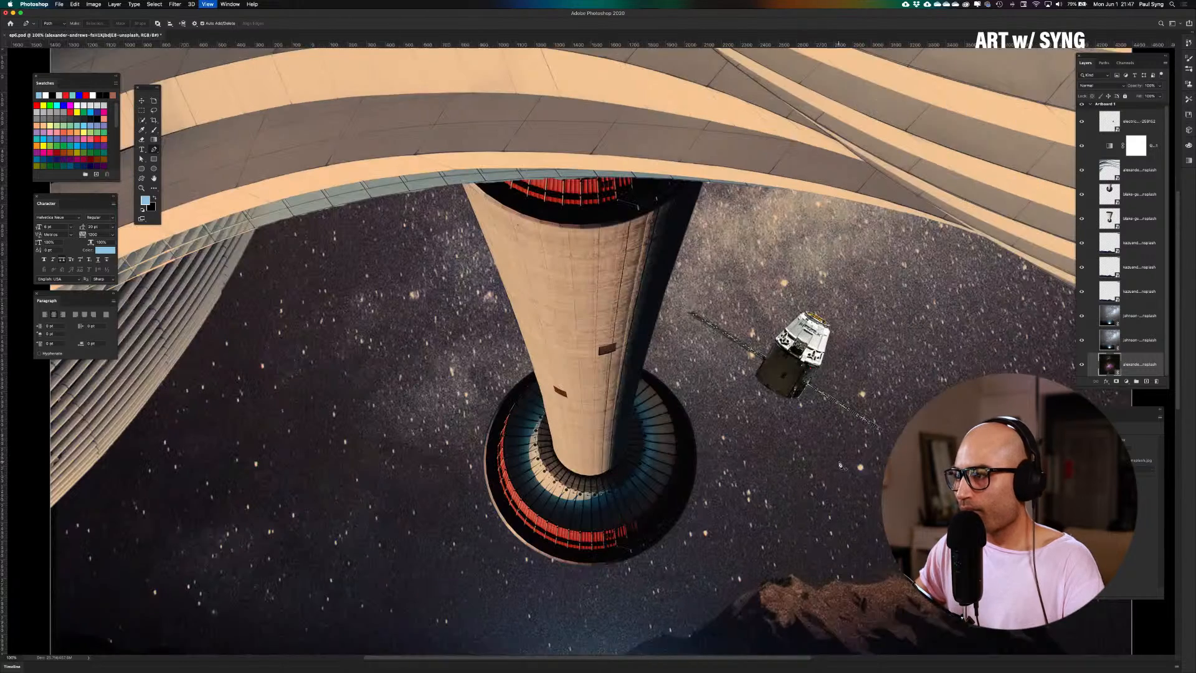
drag(874, 377, 554, 358)
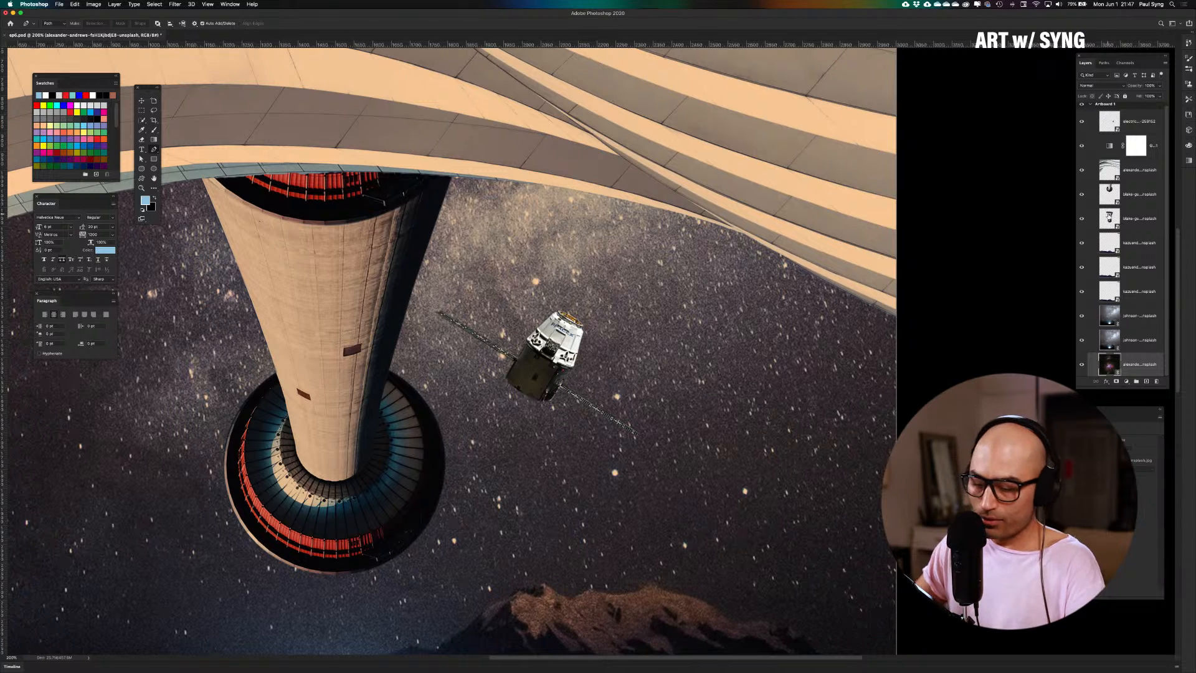
key(v)
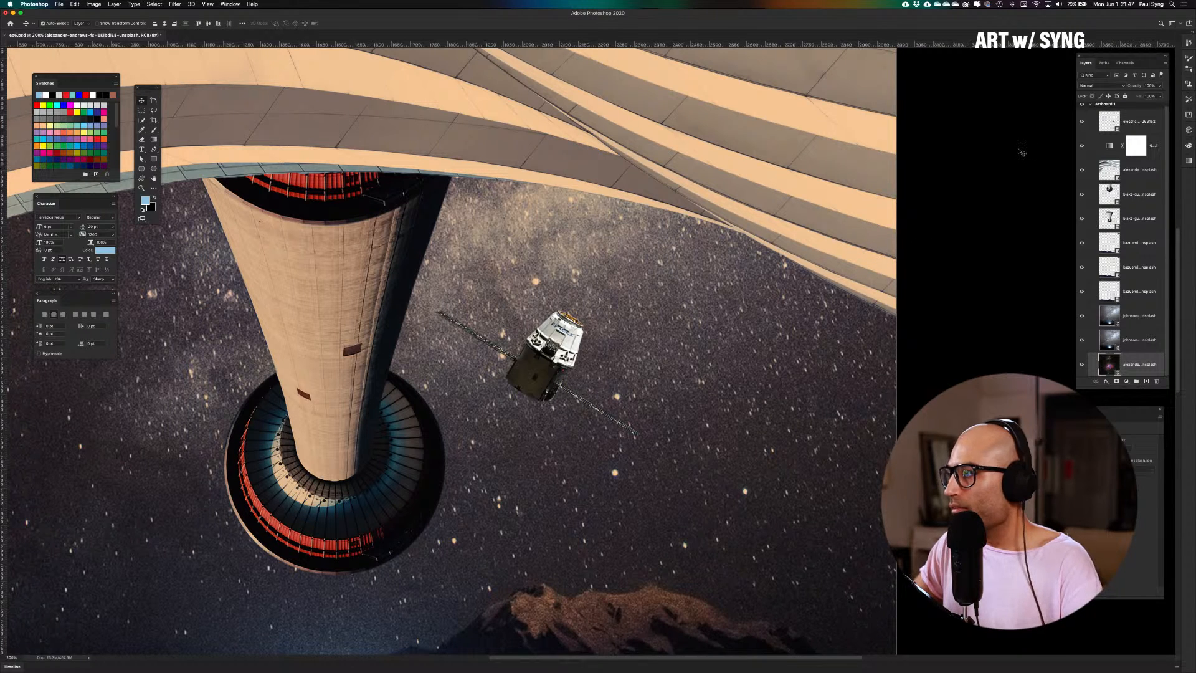
drag(1127, 120, 1135, 229)
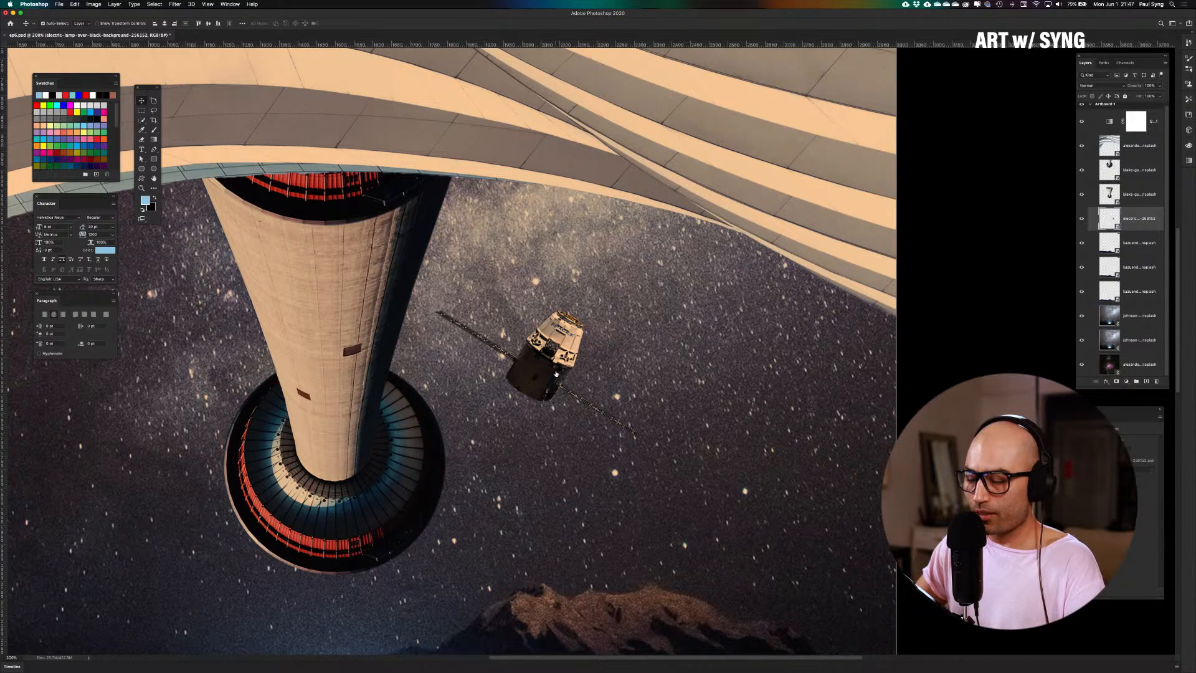
Scale the spacecraft down proportionally about its centre to about 59%
key(super+t)
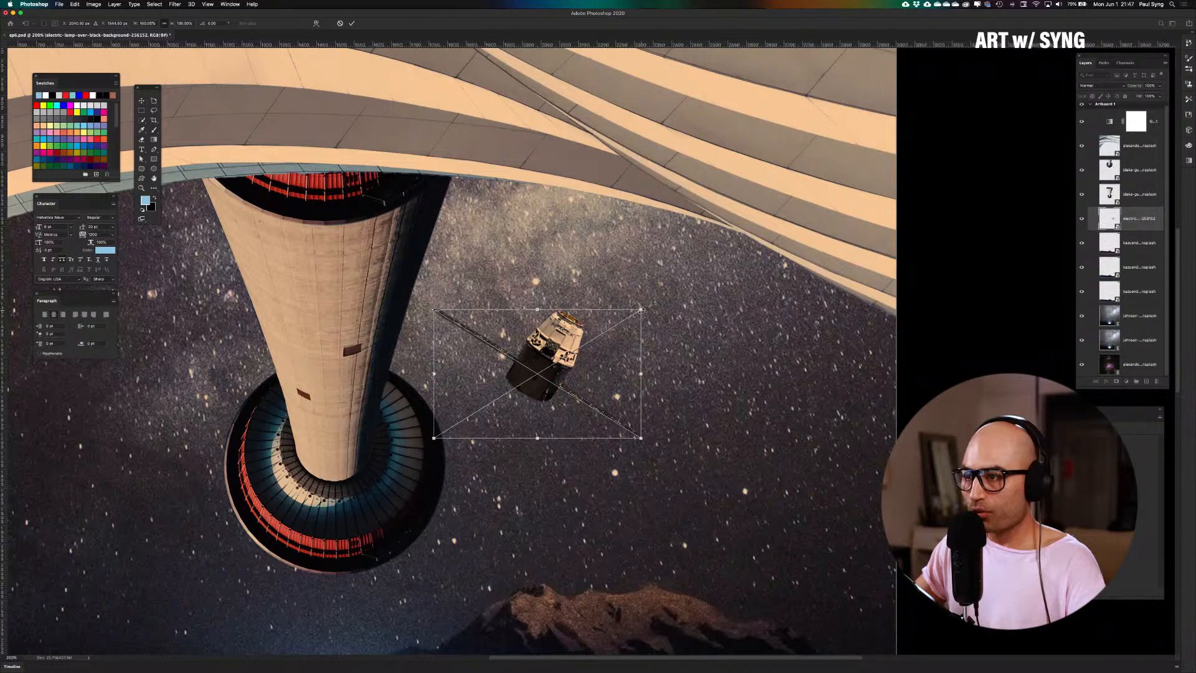
drag(641, 309, 600, 340)
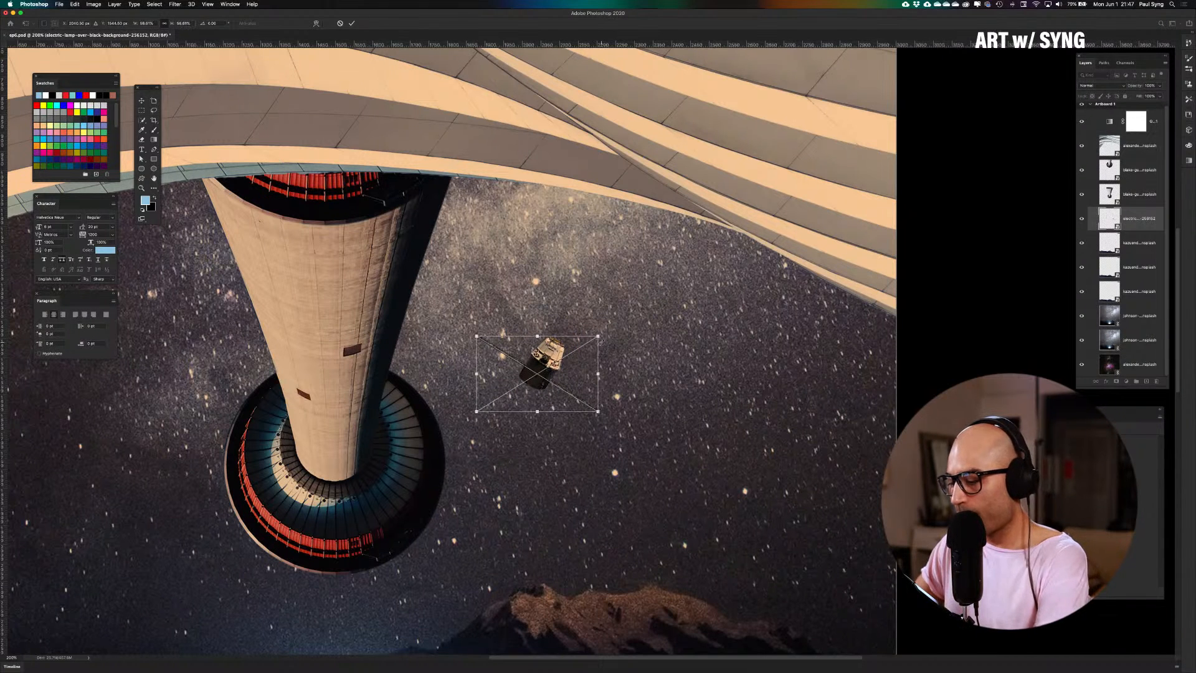
key(Return)
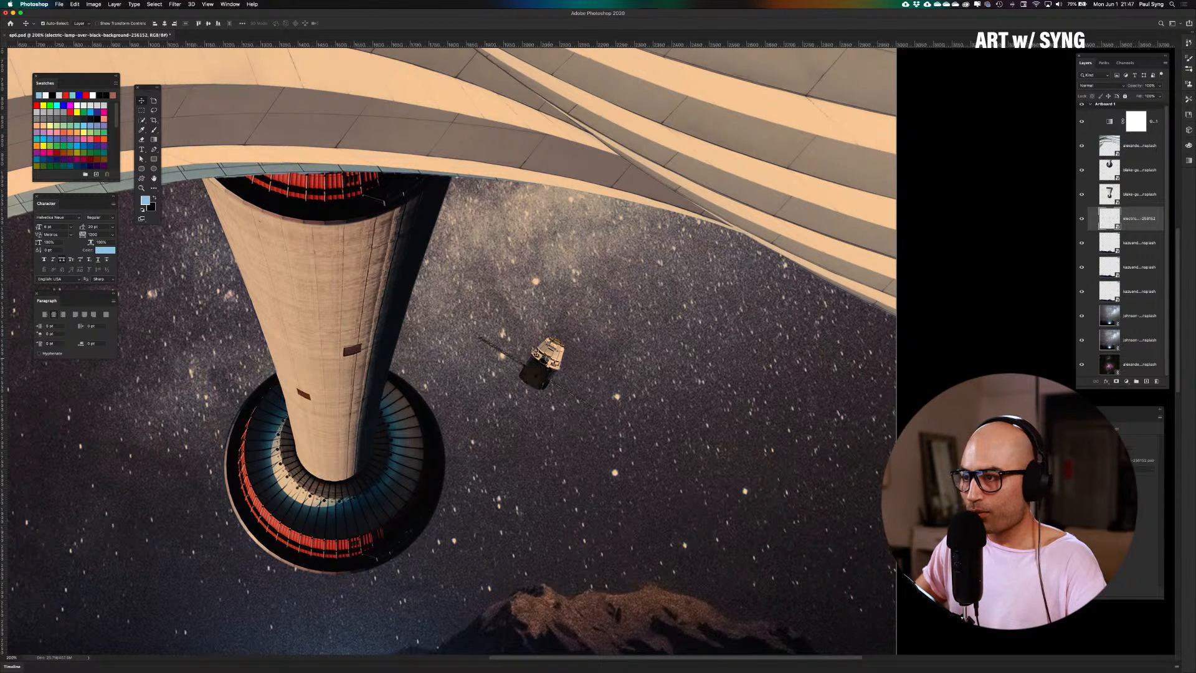
Place two spacecraft beside the tower by duplicating the original, scaling the one nearest the tower to about 27% and rotating it about 52° counterclockwise
mouse_move(510, 361)
mouse_down()
mouse_move(531, 311)
mouse_move(680, 298)
mouse_move(659, 296)
mouse_move(524, 359)
mouse_up()
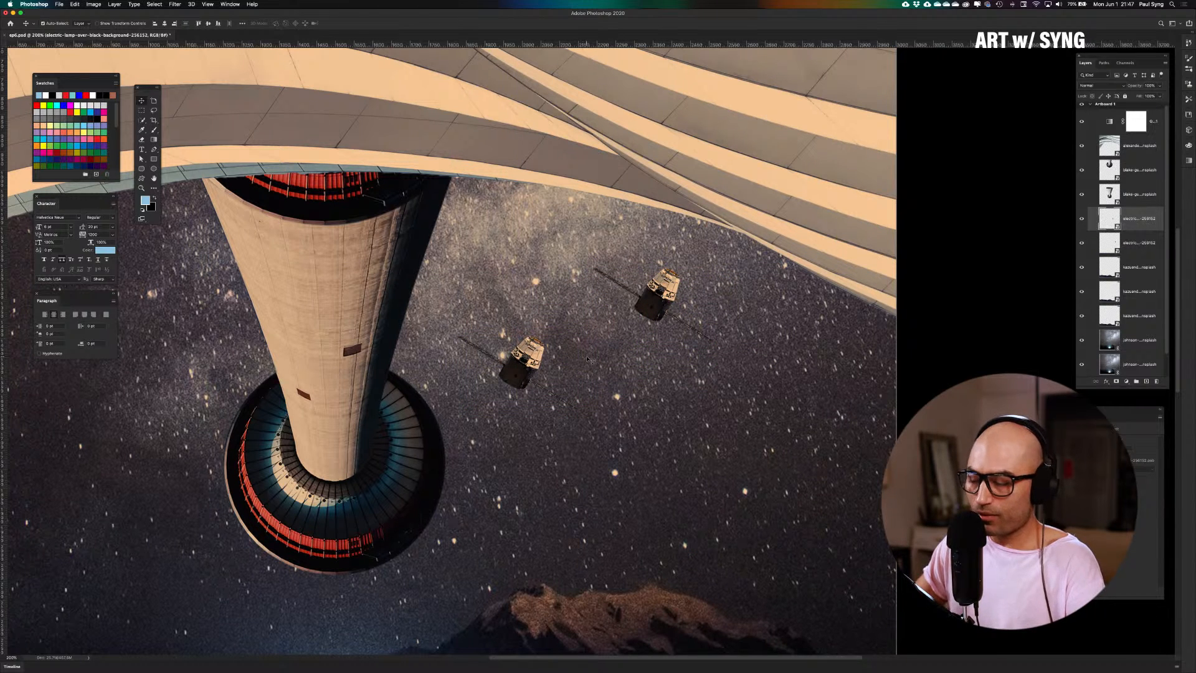
key(super+t)
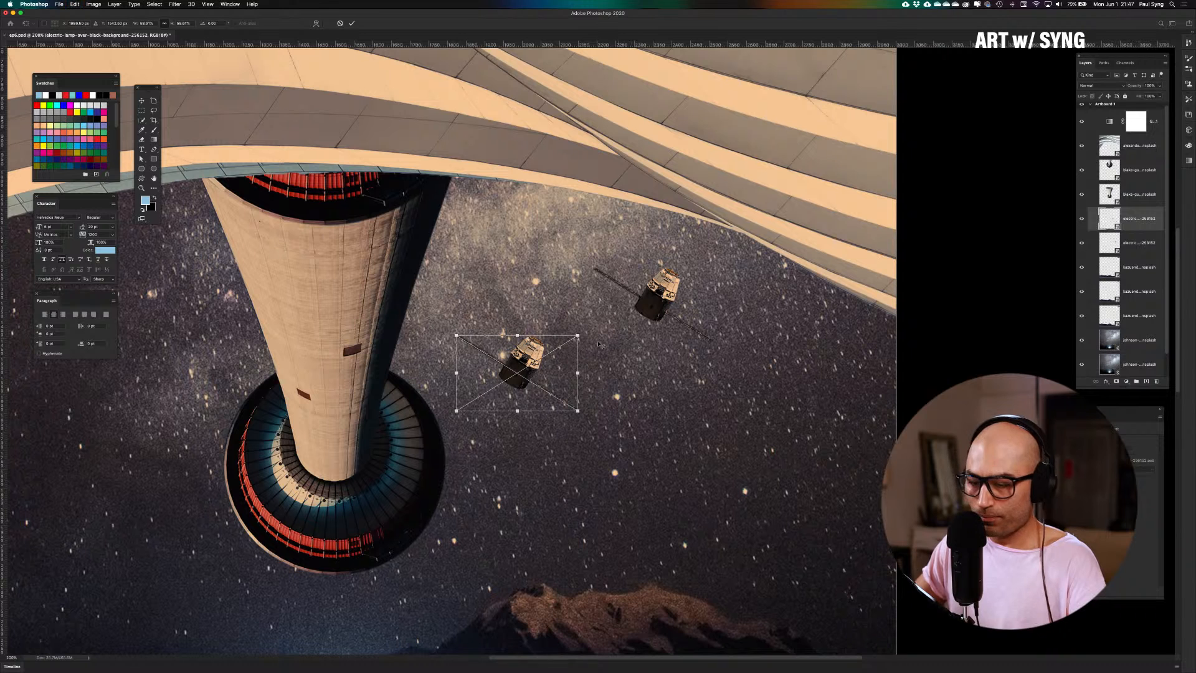
drag(581, 338, 554, 352)
drag(557, 402, 598, 345)
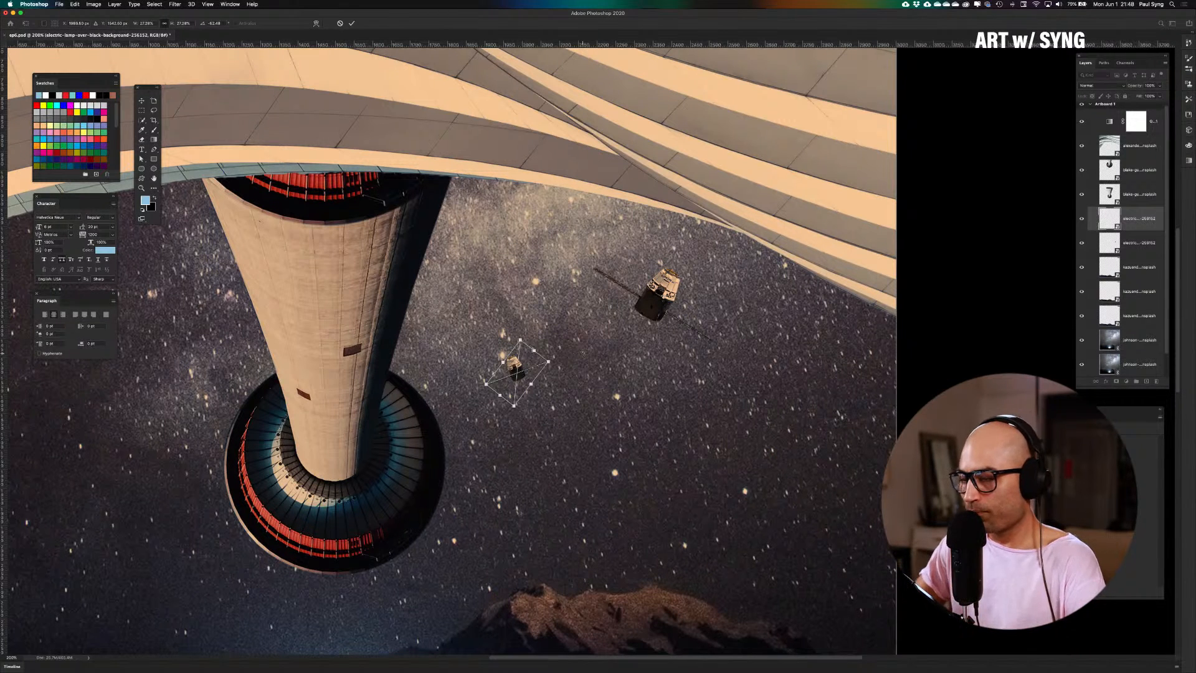
key(Return)
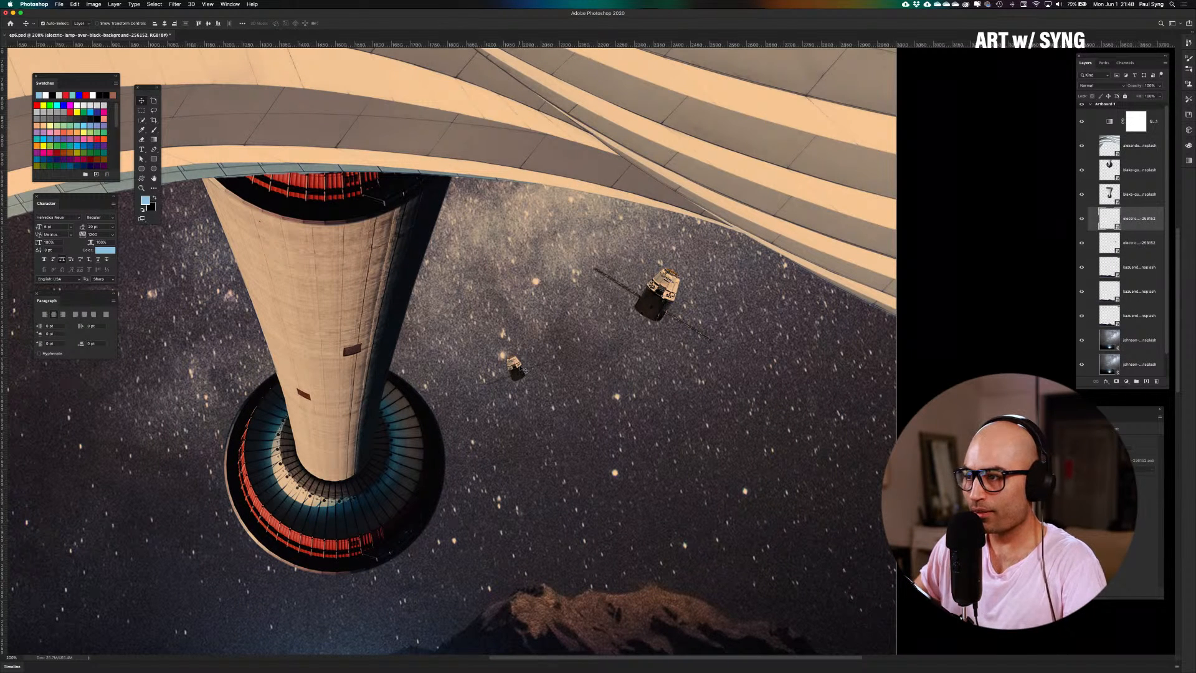
Duplicate the small spacecraft into the sky left of the tower and enlarge the copy to about 101%, placed above the dark hills
key(super+minus)
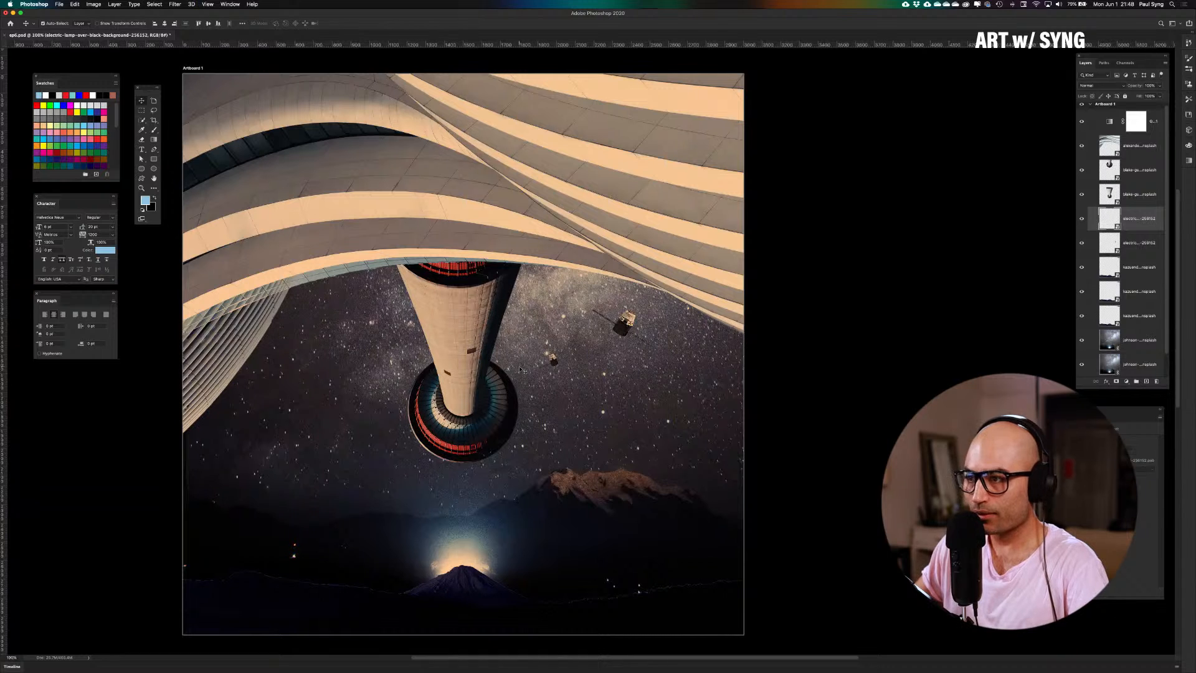
drag(554, 361, 366, 345)
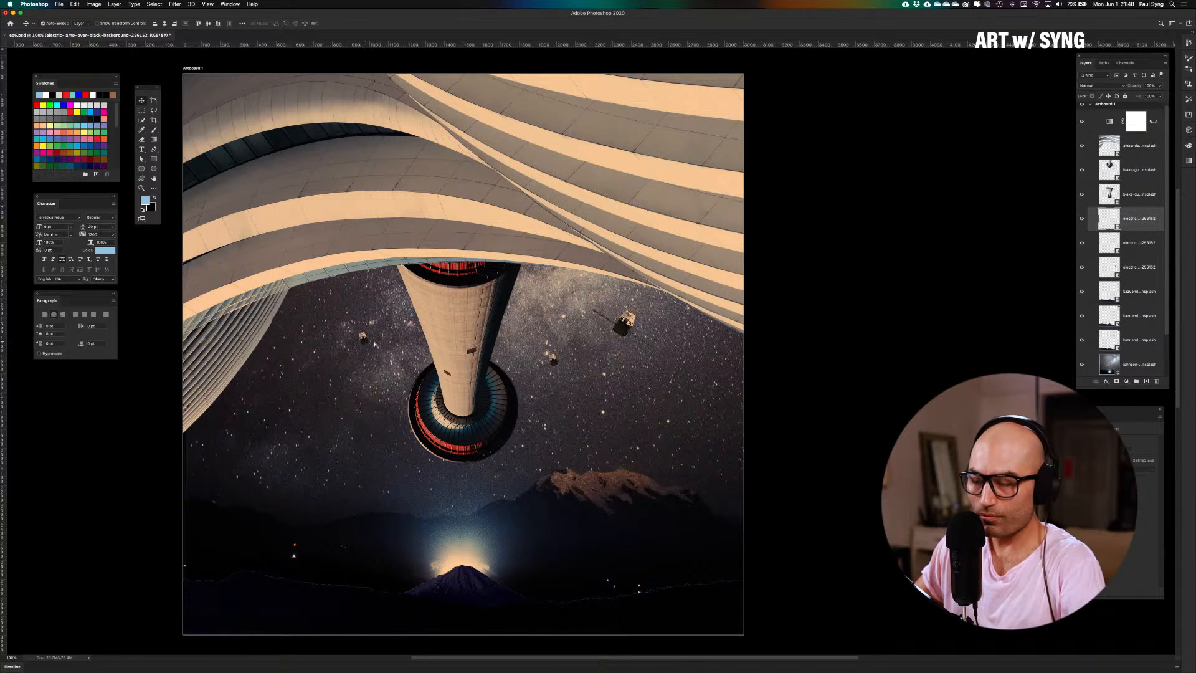
key(super+t)
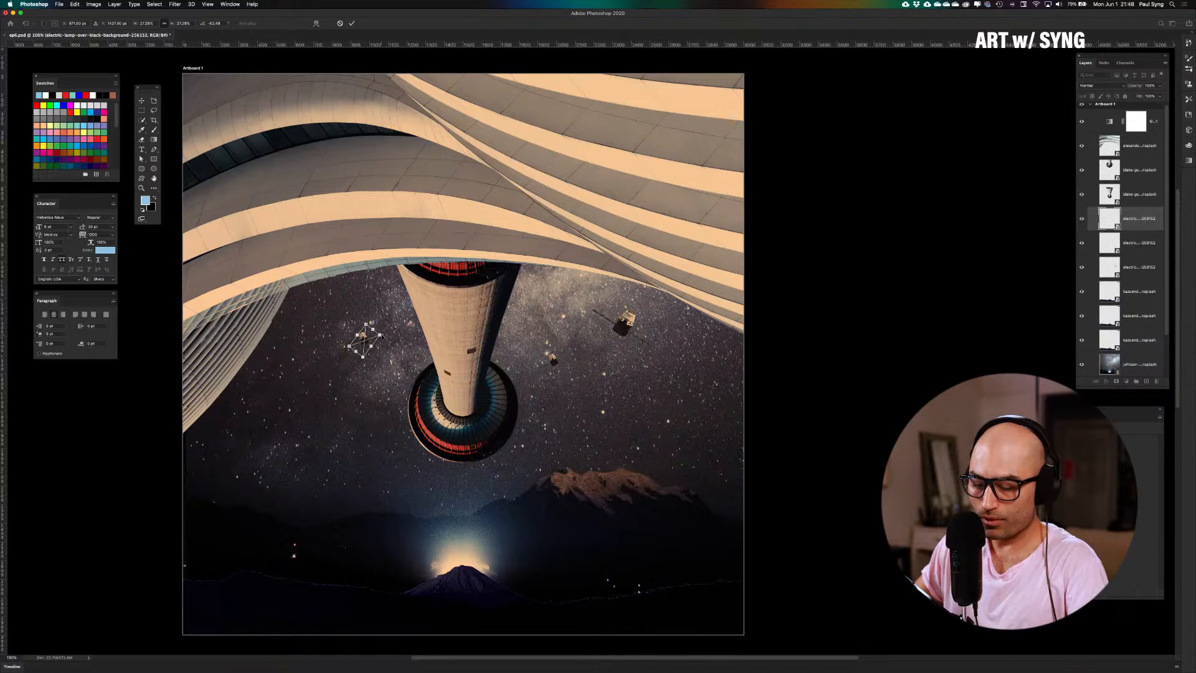
drag(381, 335, 322, 439)
key(Return)
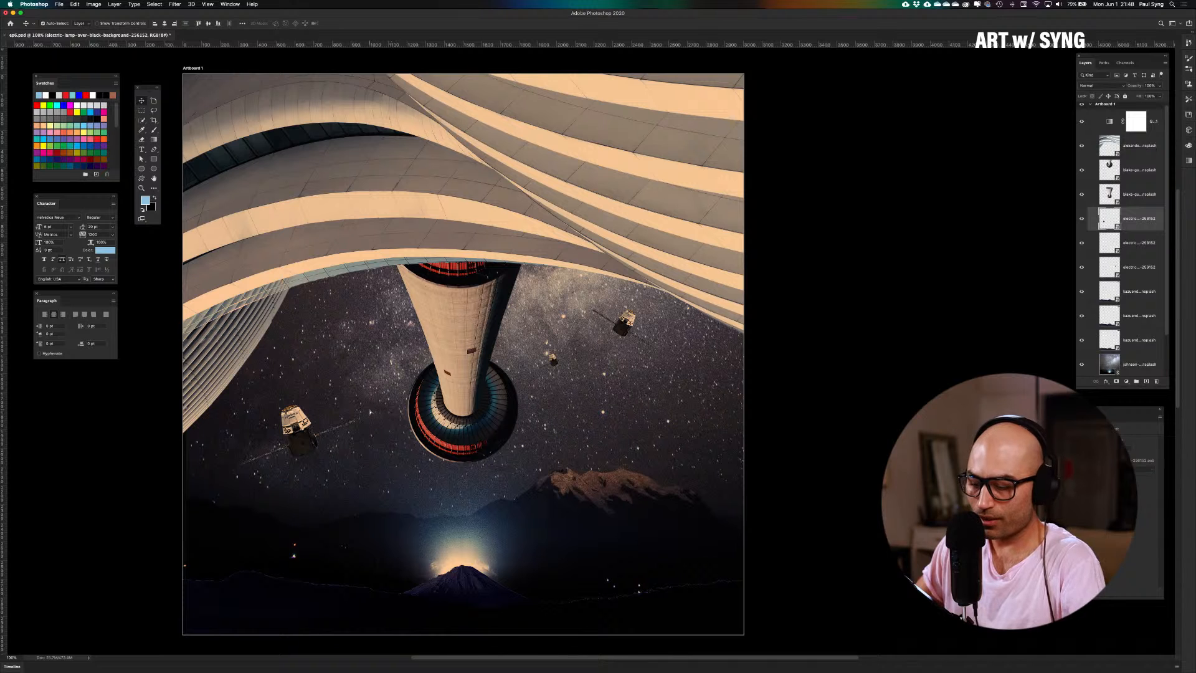
key(ctrl+t)
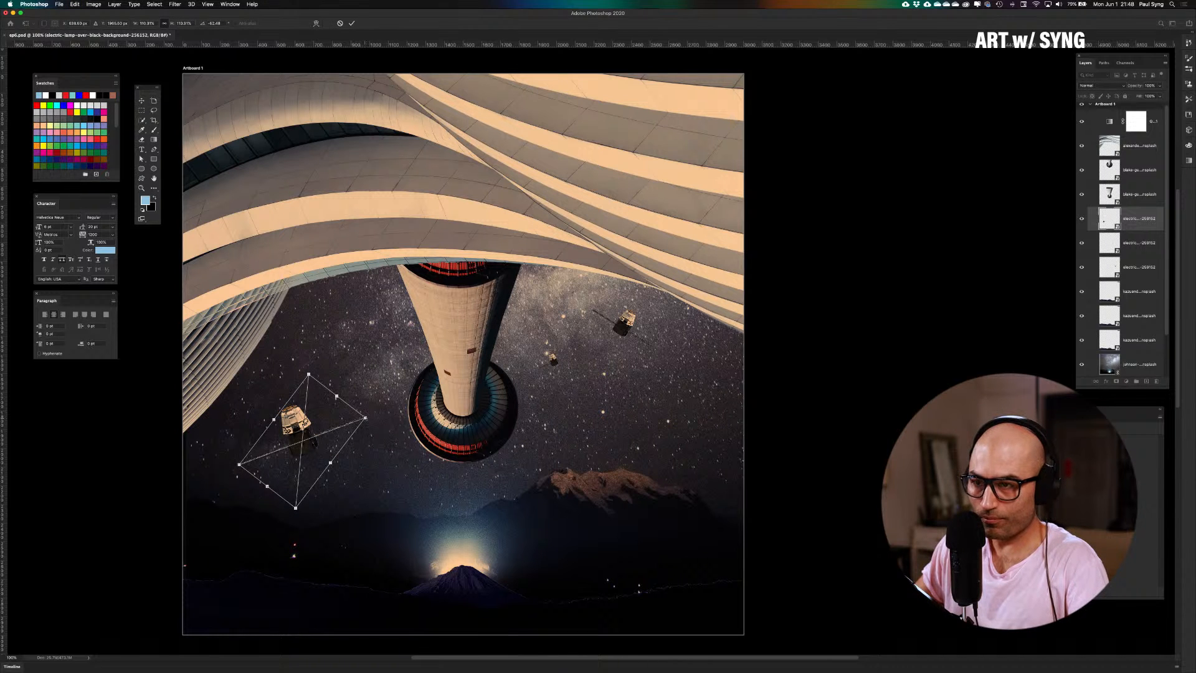
mouse_move(365, 417)
mouse_down()
mouse_move(405, 417)
mouse_move(361, 421)
mouse_up()
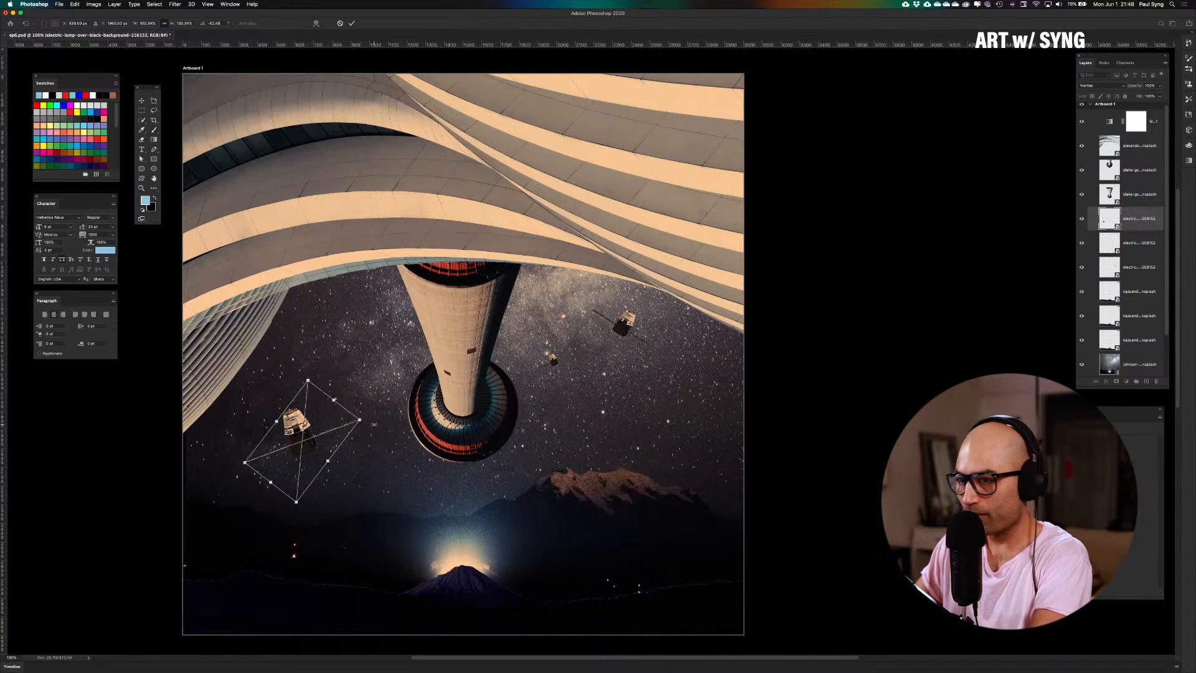
key(Return)
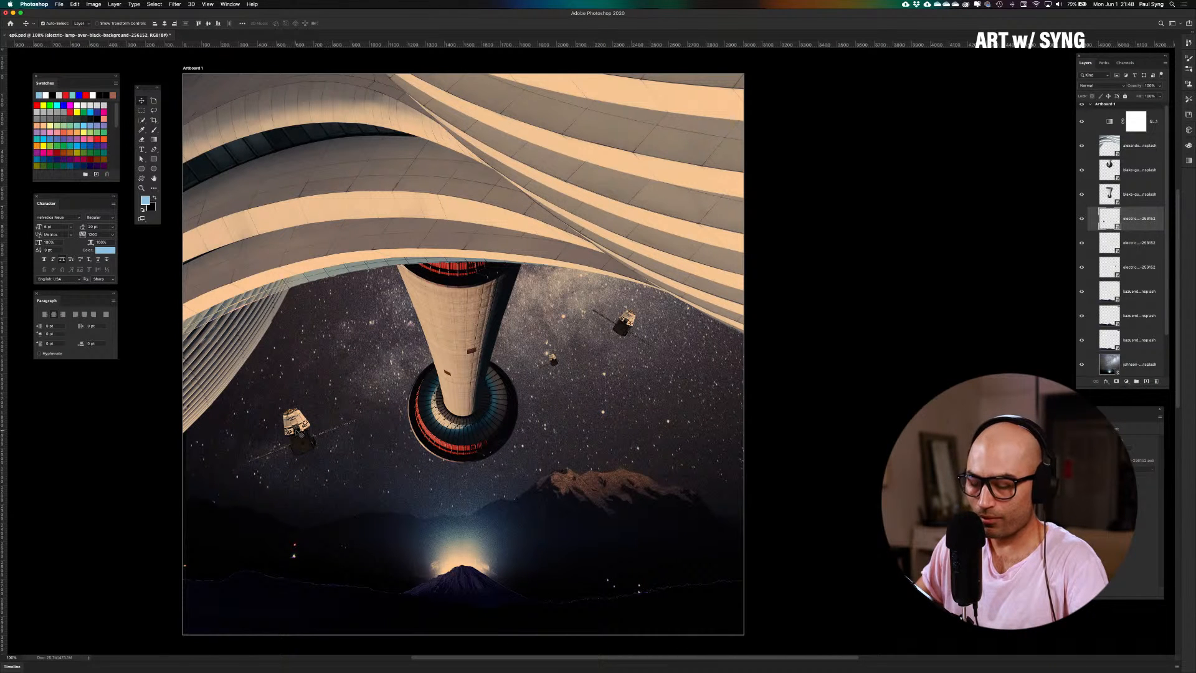
Add two smaller spacecraft copies, one in the upper sky left of the tower and a tiny one above the mountain on the right
drag(298, 431, 350, 328)
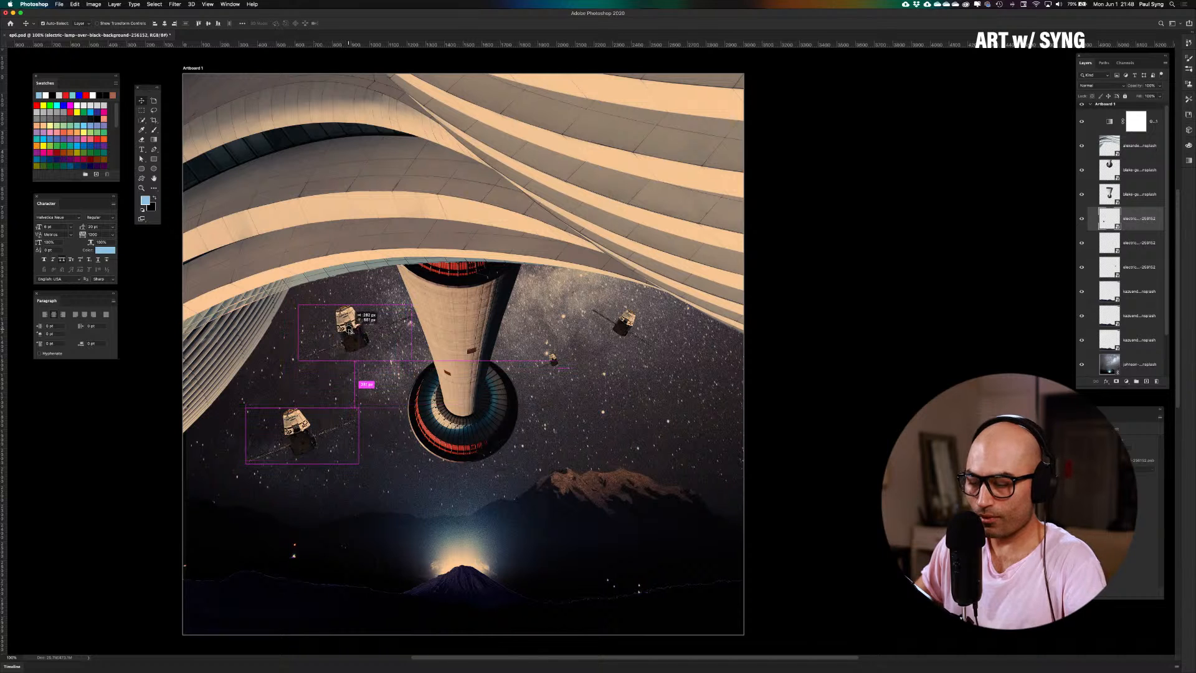
key(super+t)
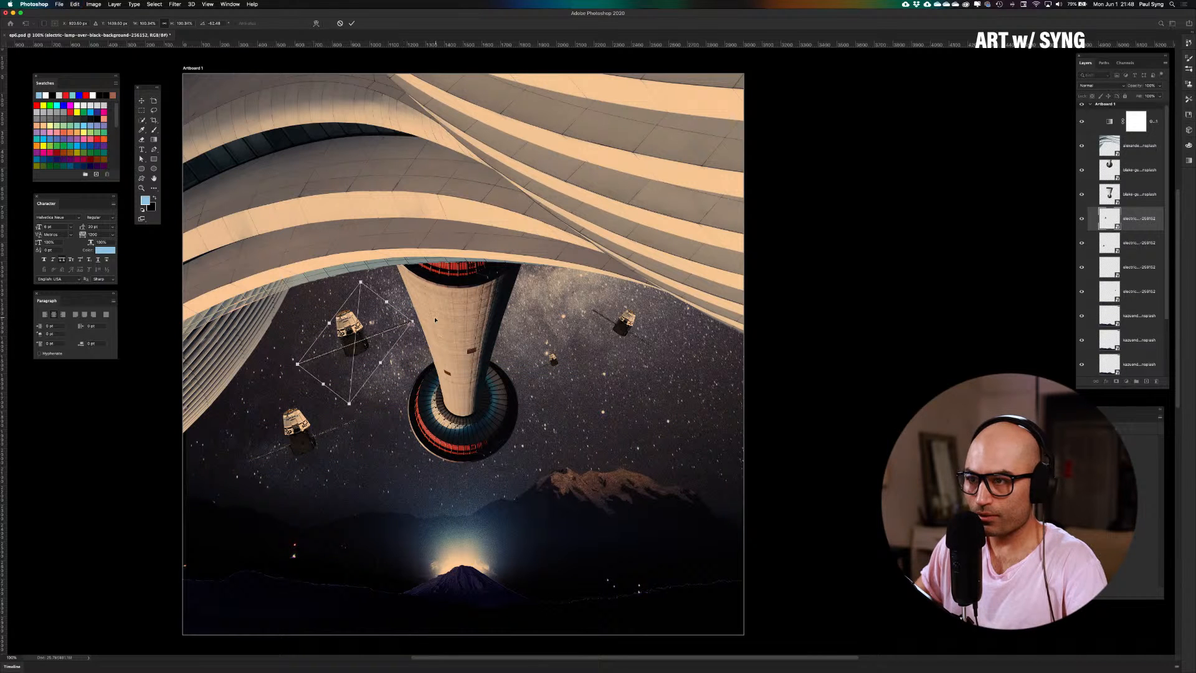
drag(438, 313, 678, 431)
key(Return)
key(super+t)
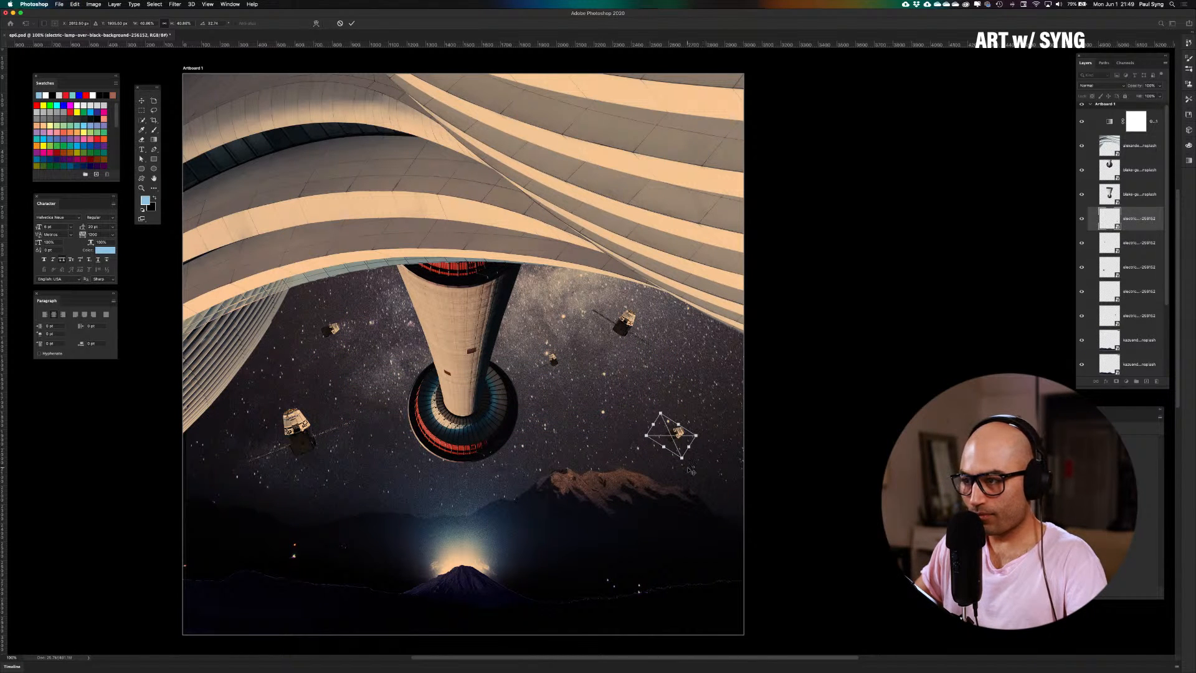
drag(681, 458, 676, 447)
key(Return)
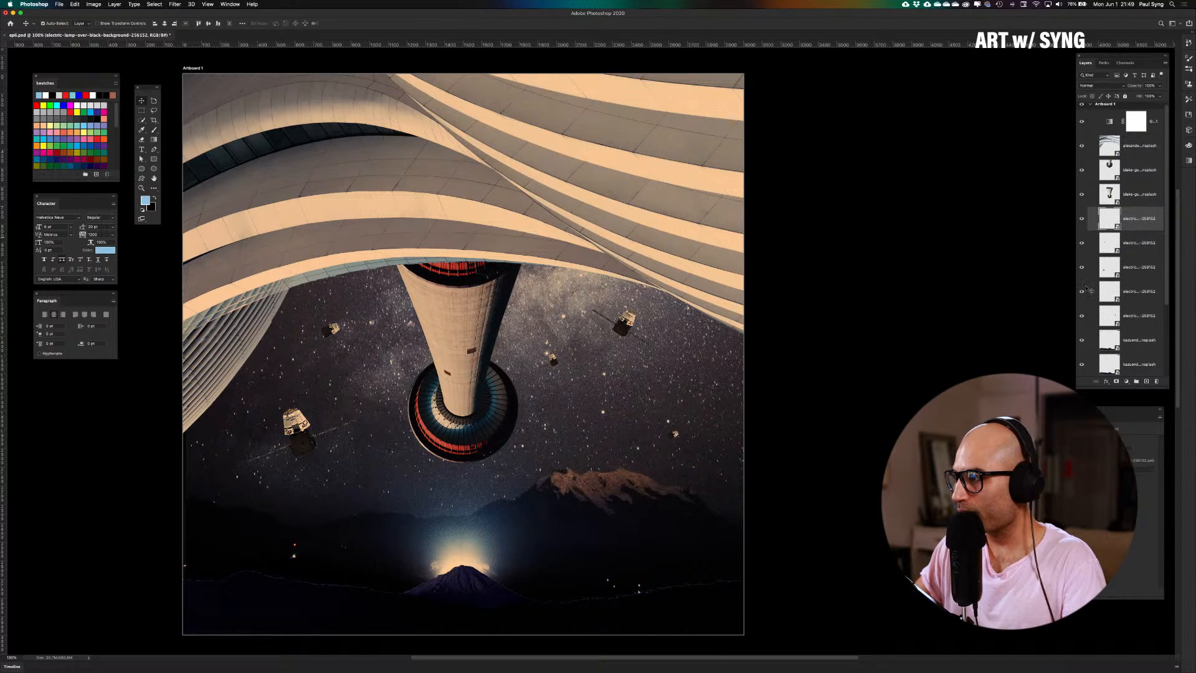
Duplicate the upper starry-sky layer, set to Multiply, three times to darken the sky and mountains
scroll(1098, 296, down, 3)
click(1109, 323)
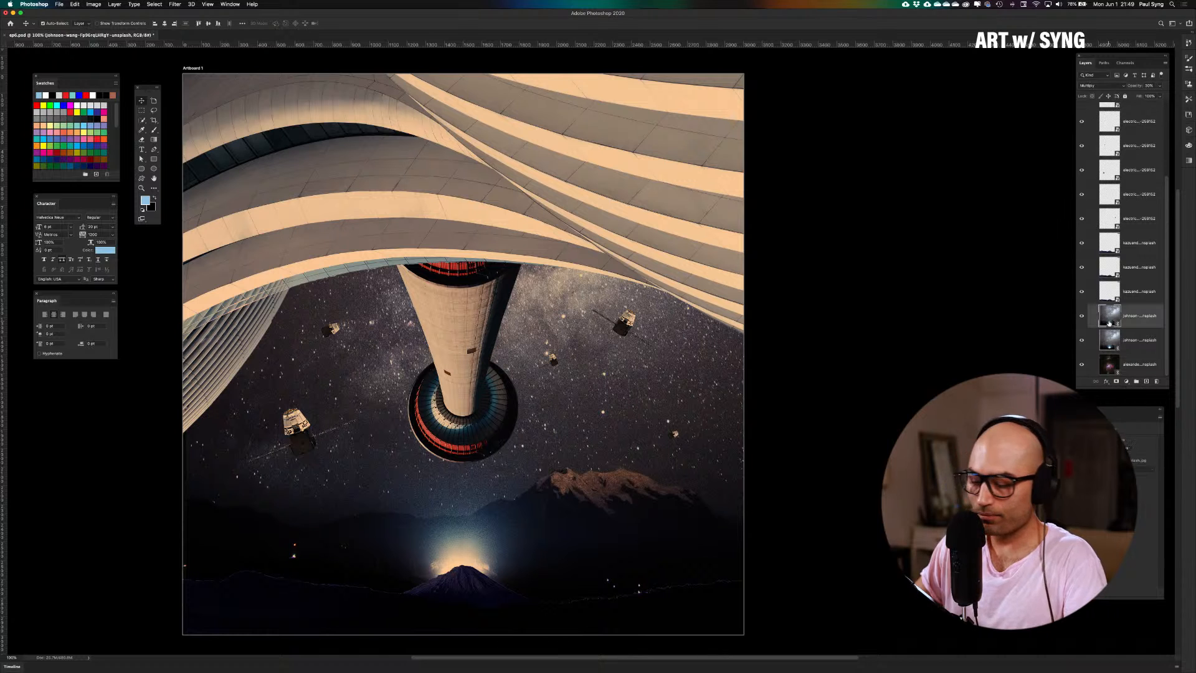
key(super+j)
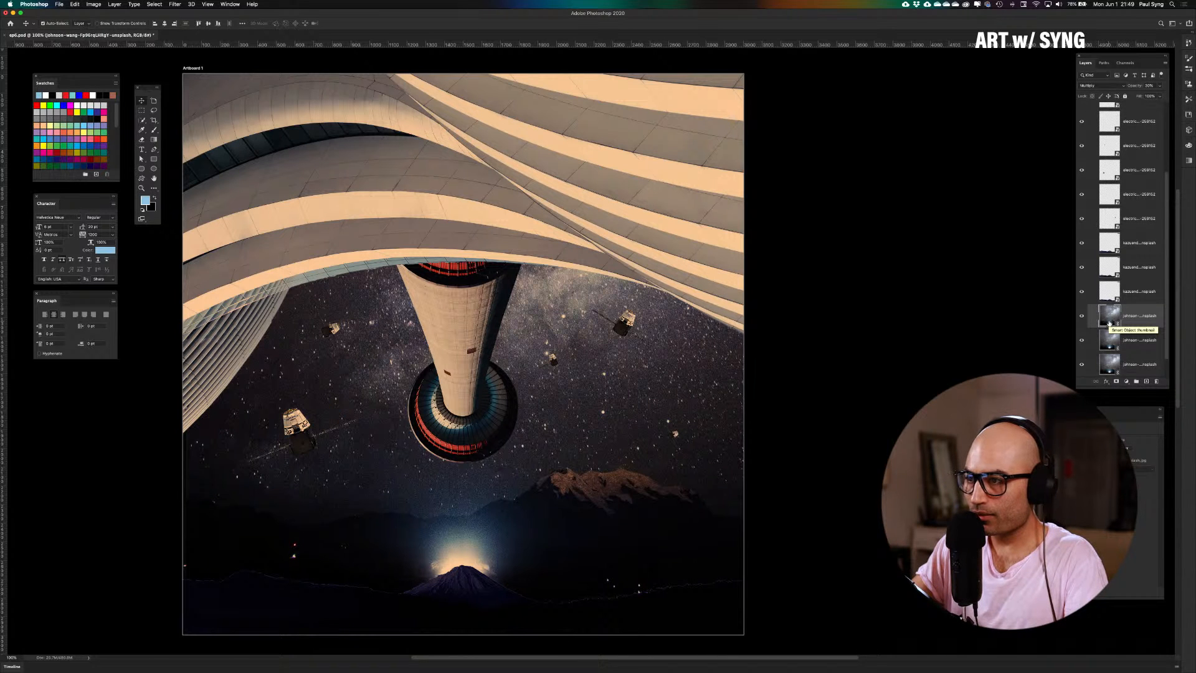
key(super+j)
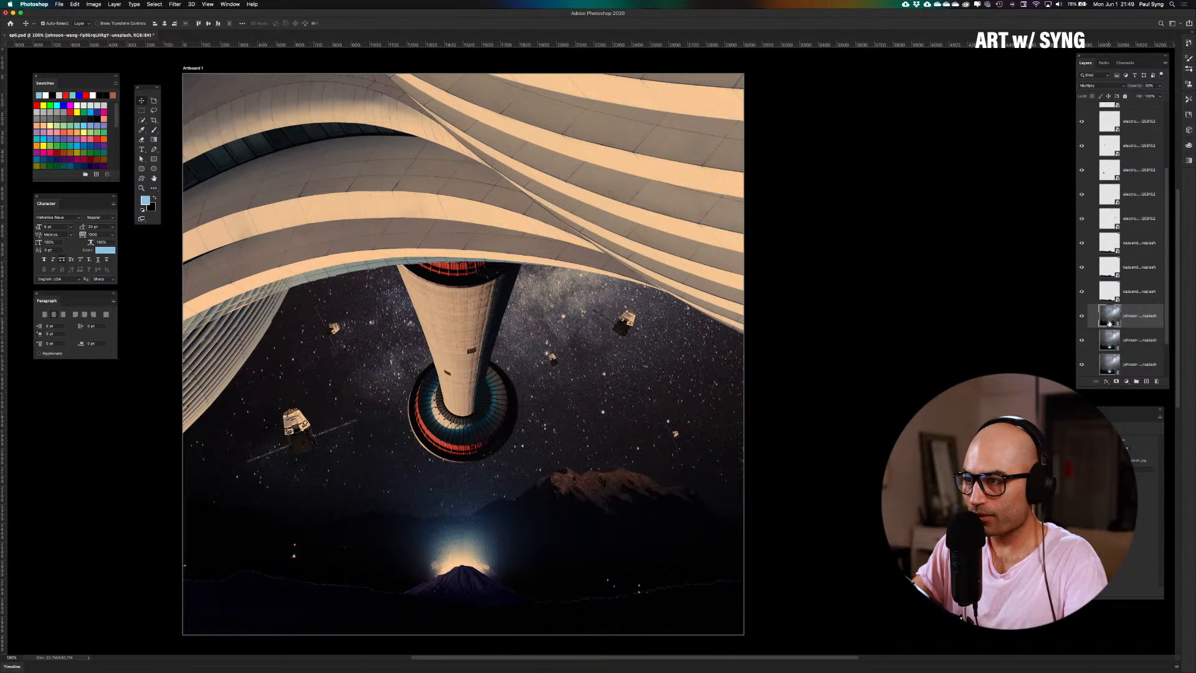
key(super+j)
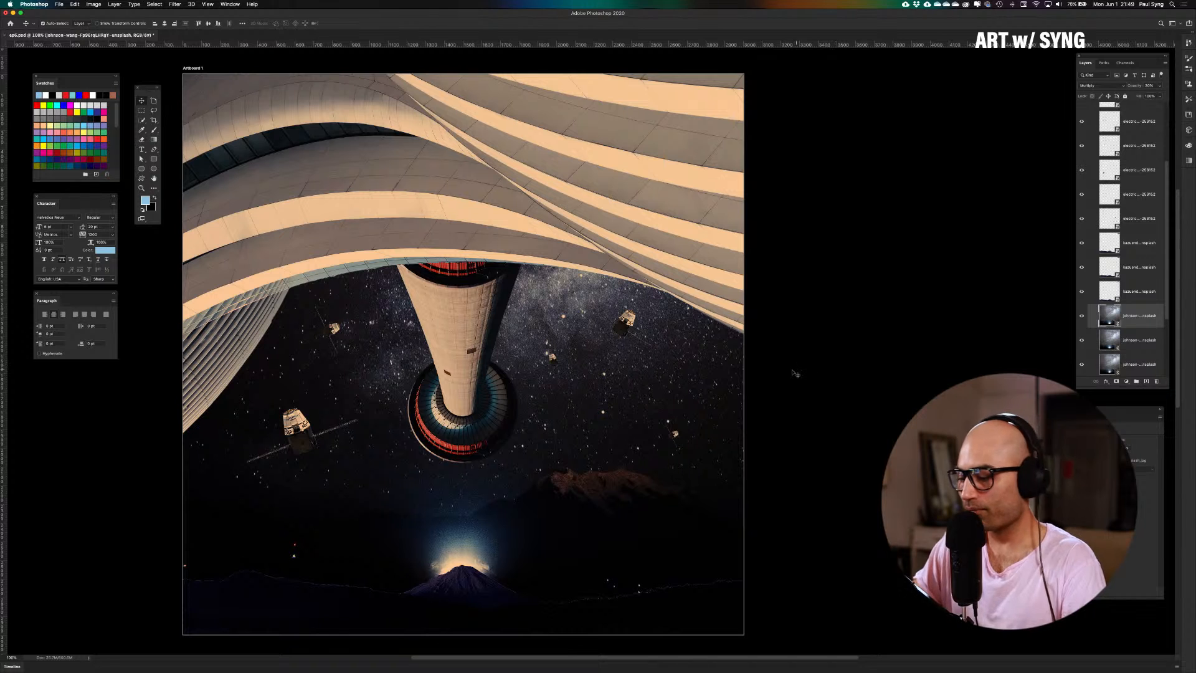
Compare the whole composite with the topmost starry-sky copy hidden and shown again
key(super+minus)
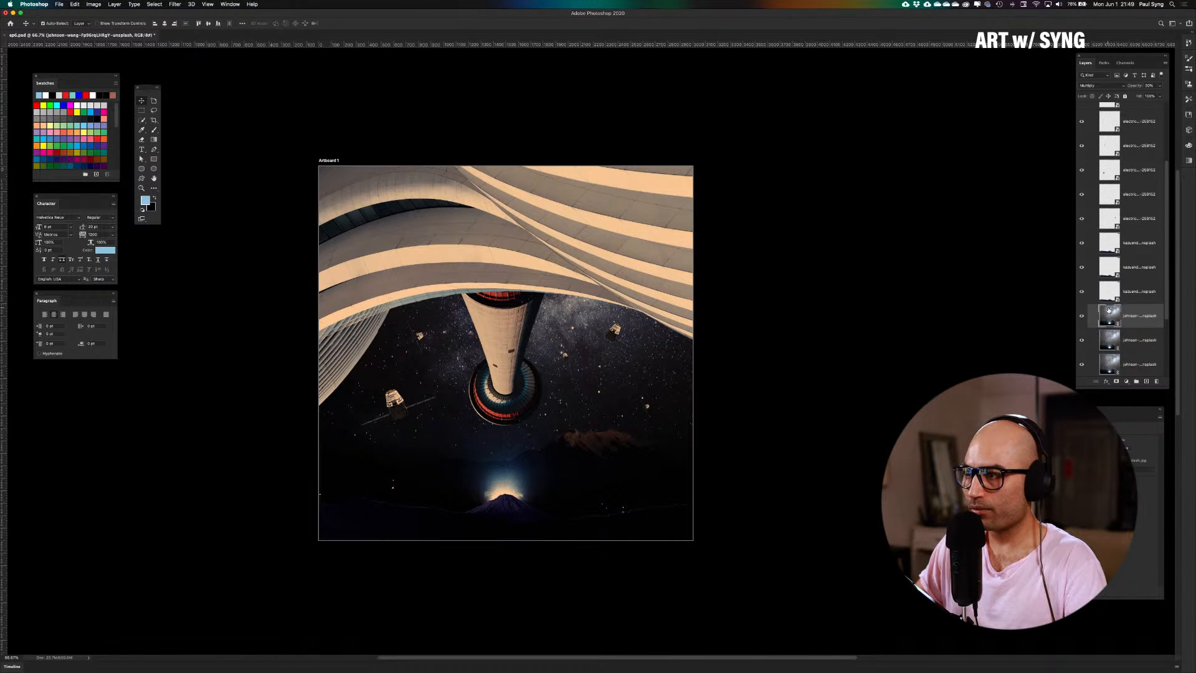
click(1081, 316)
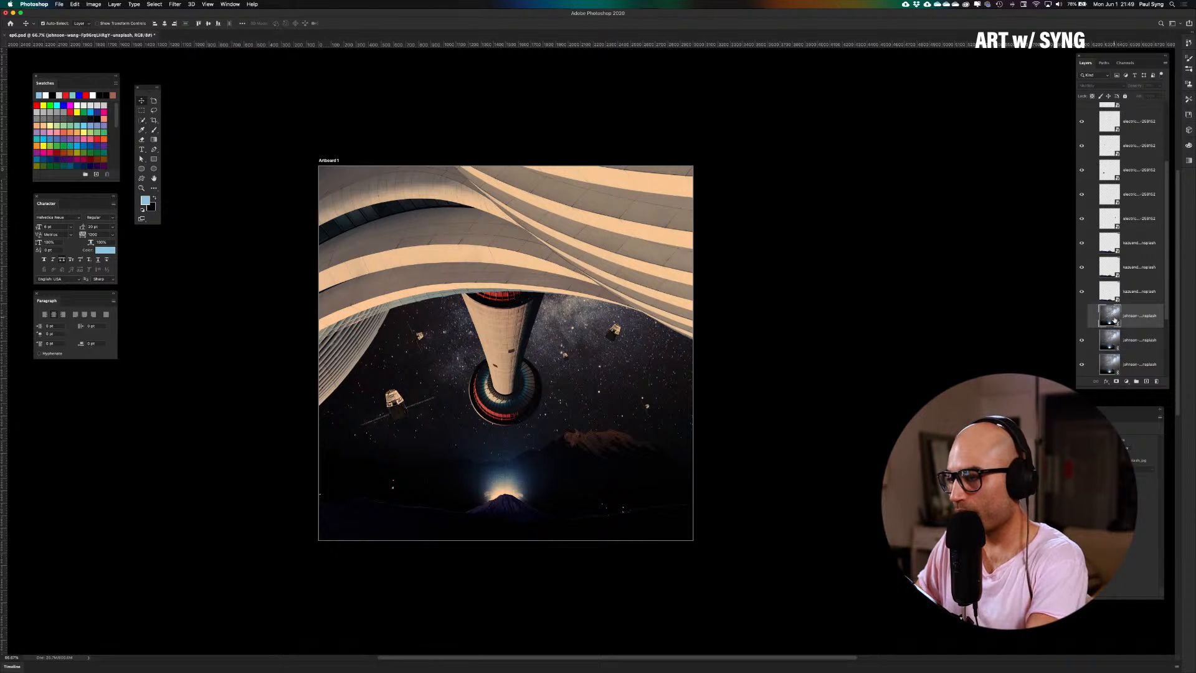
click(1082, 316)
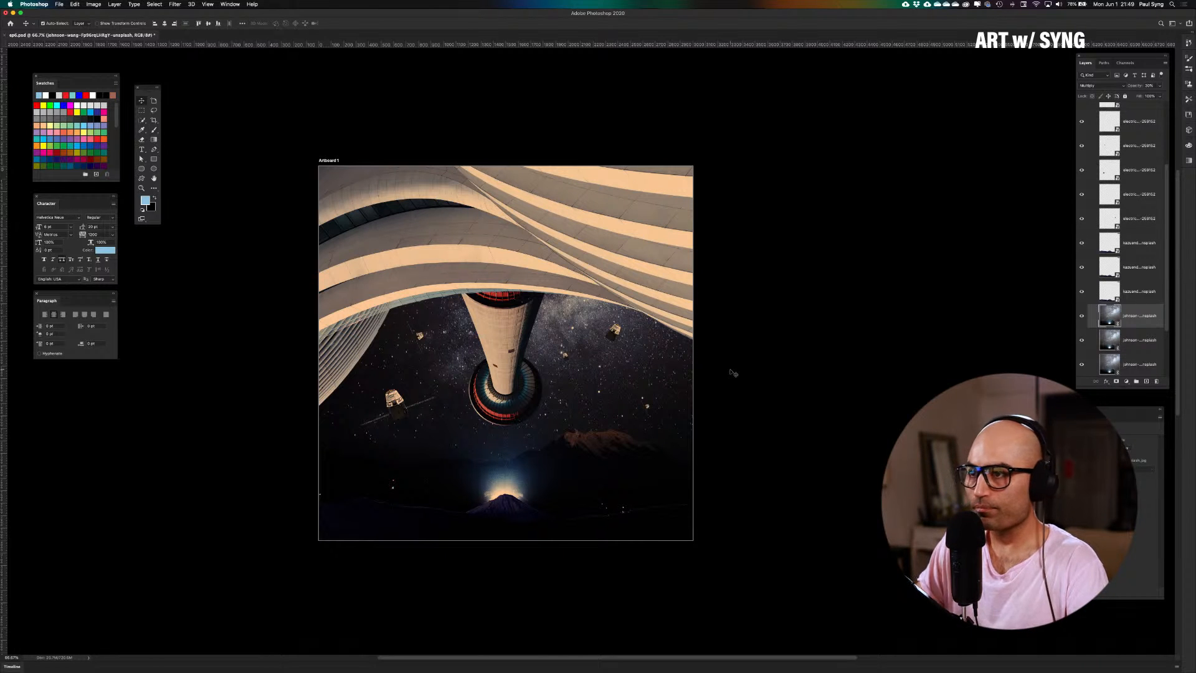
Examine the darkened composite up close and as a whole, from the curved building down to the glowing volcano, with no layer selected
scroll(733, 372, up, 3)
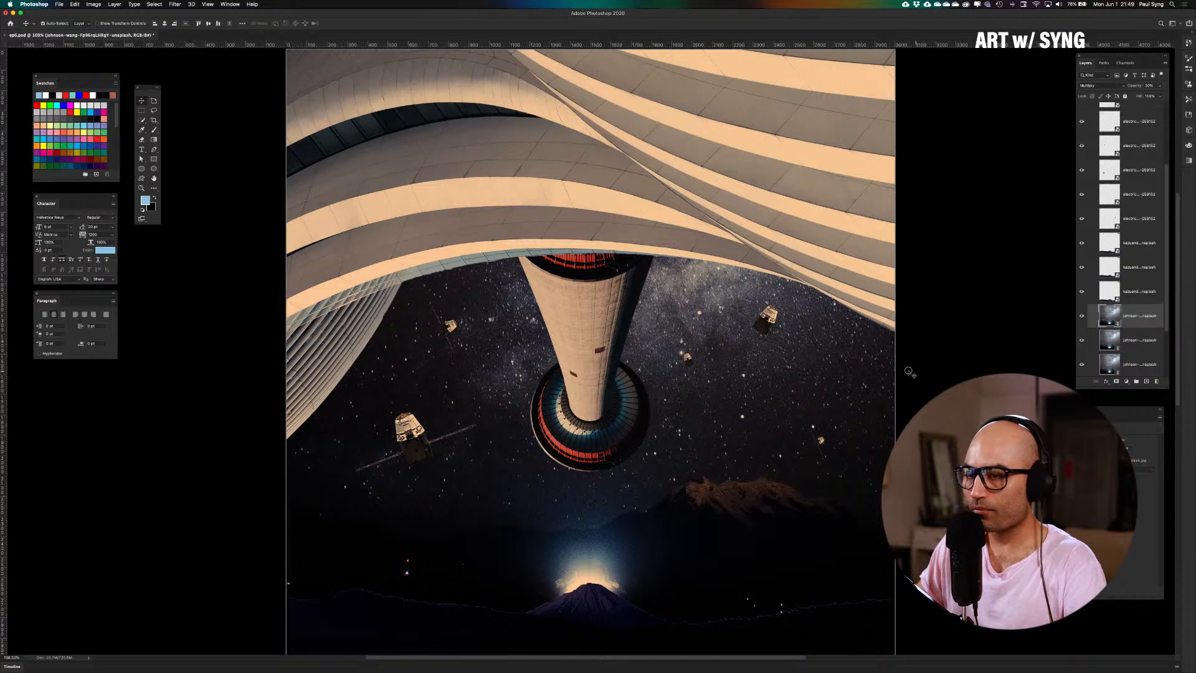
scroll(859, 374, down, 2)
scroll(860, 374, right, 2)
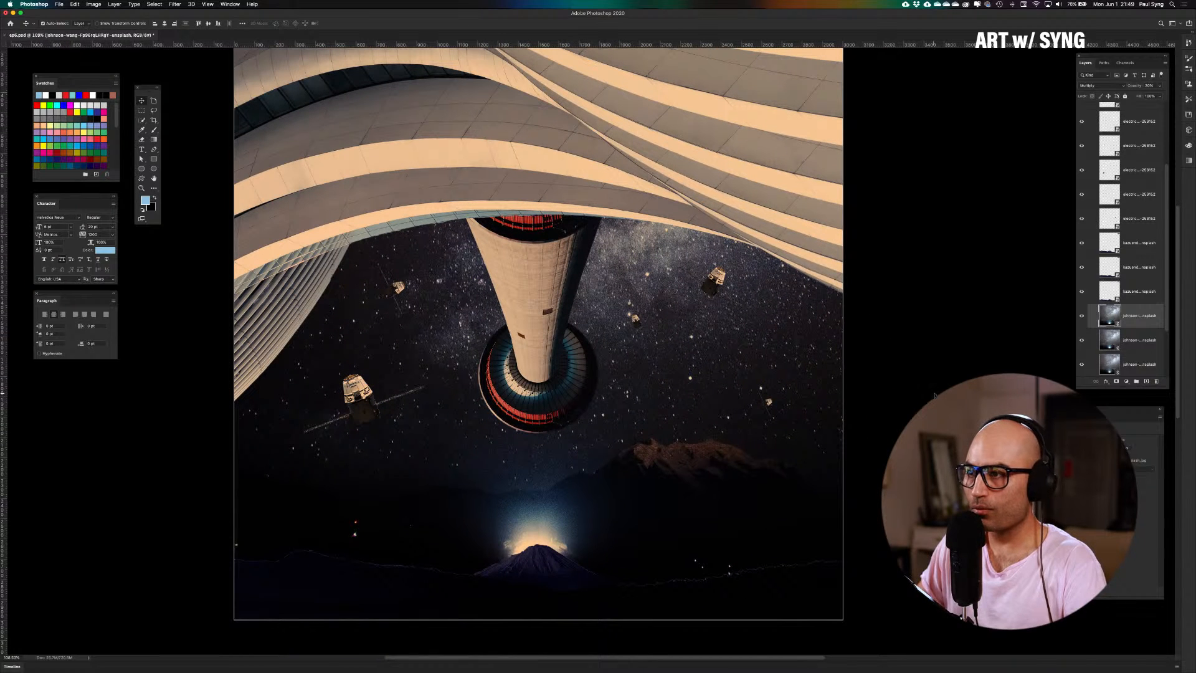
scroll(539, 333, up, 2)
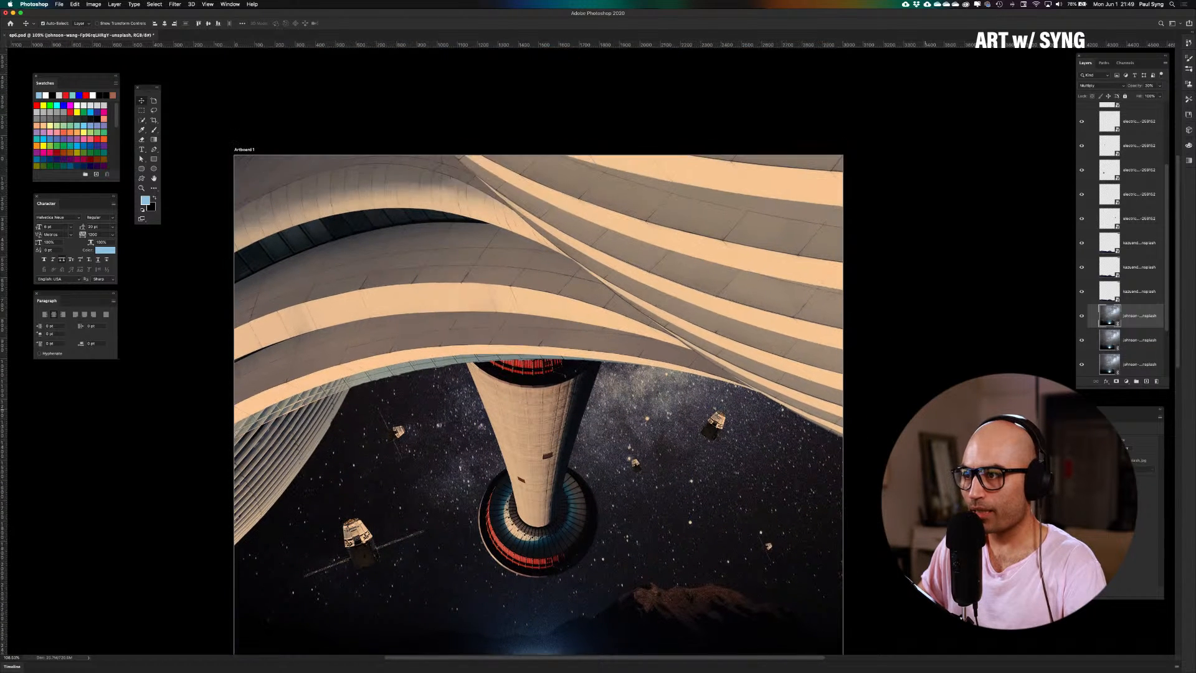
scroll(539, 333, down, 3)
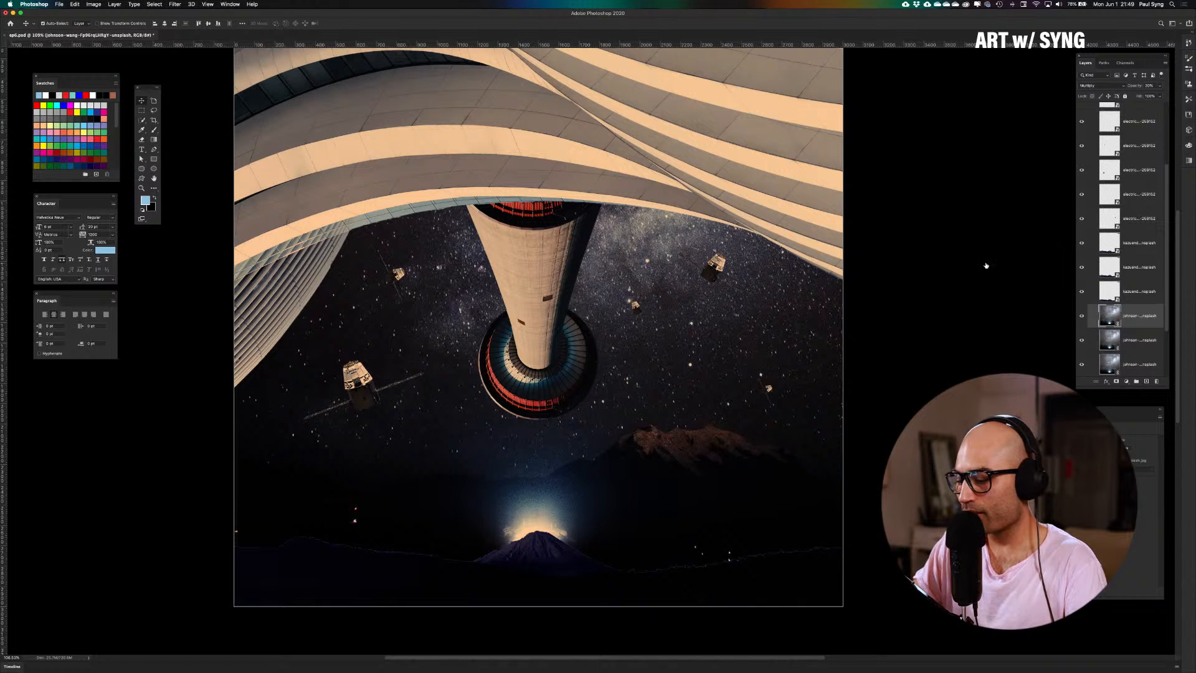
key(super+1)
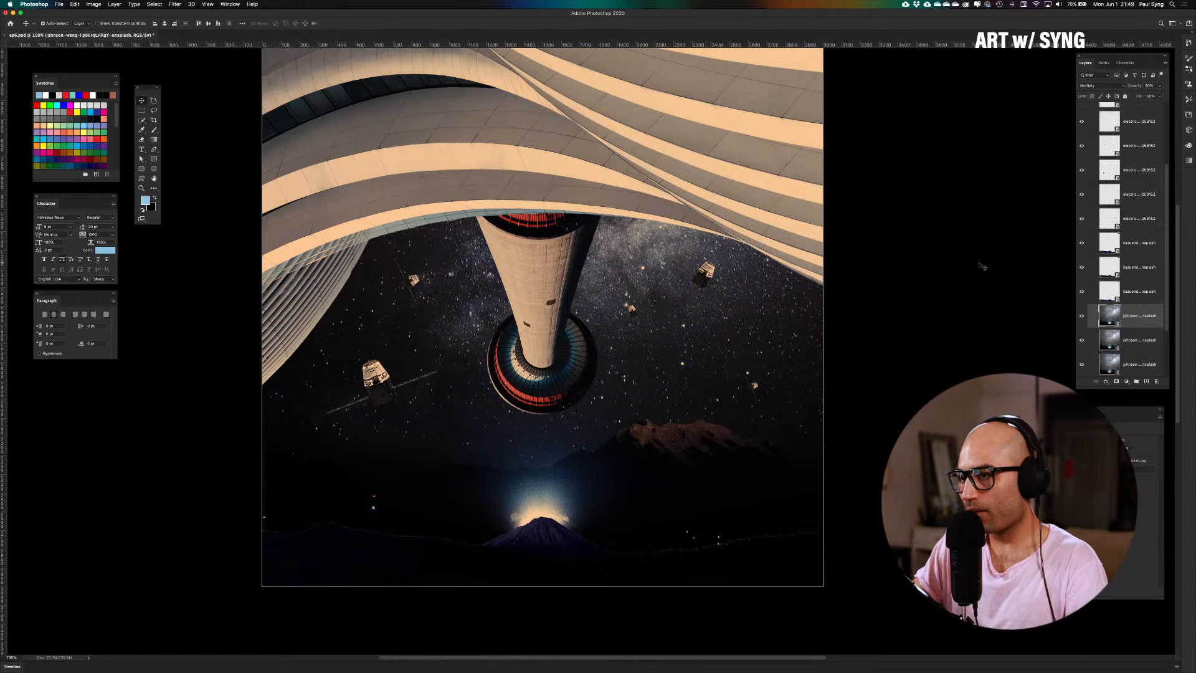
key(super+minus)
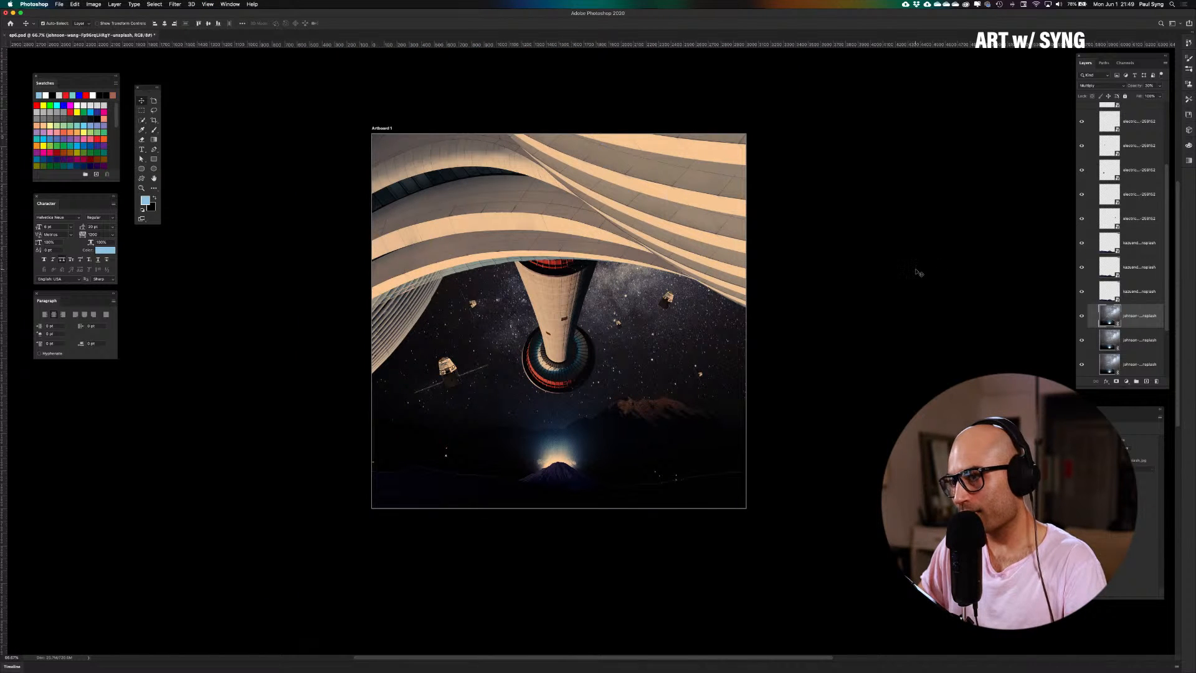
drag(874, 286, 857, 283)
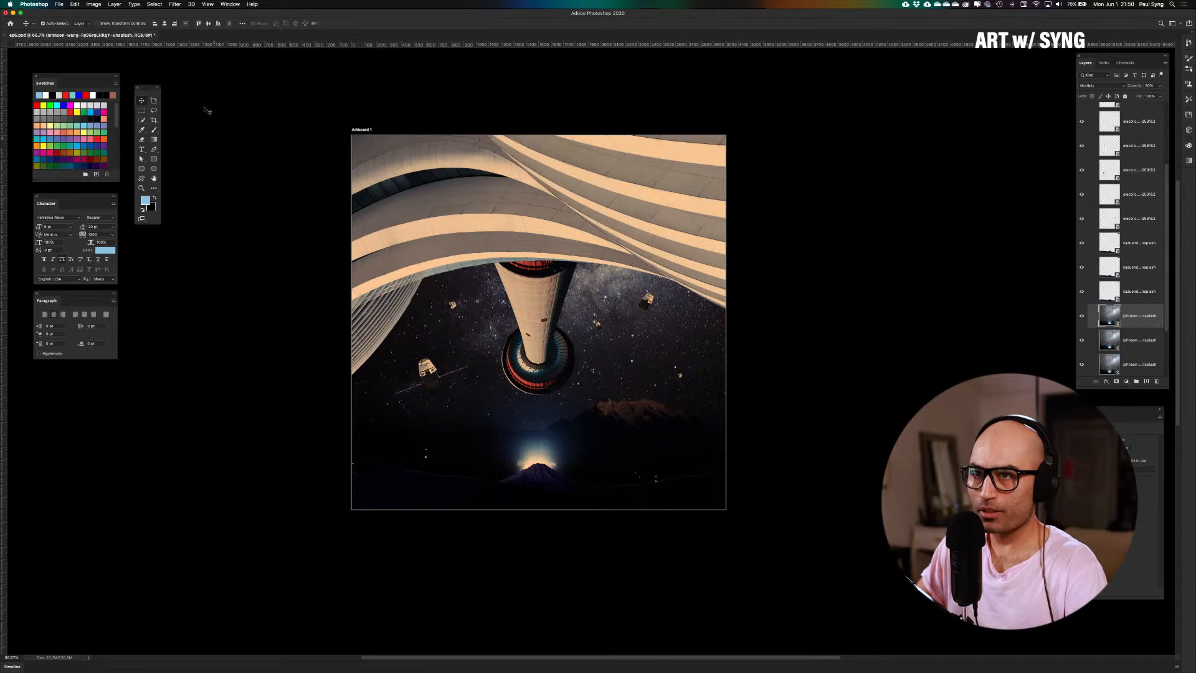
click(209, 153)
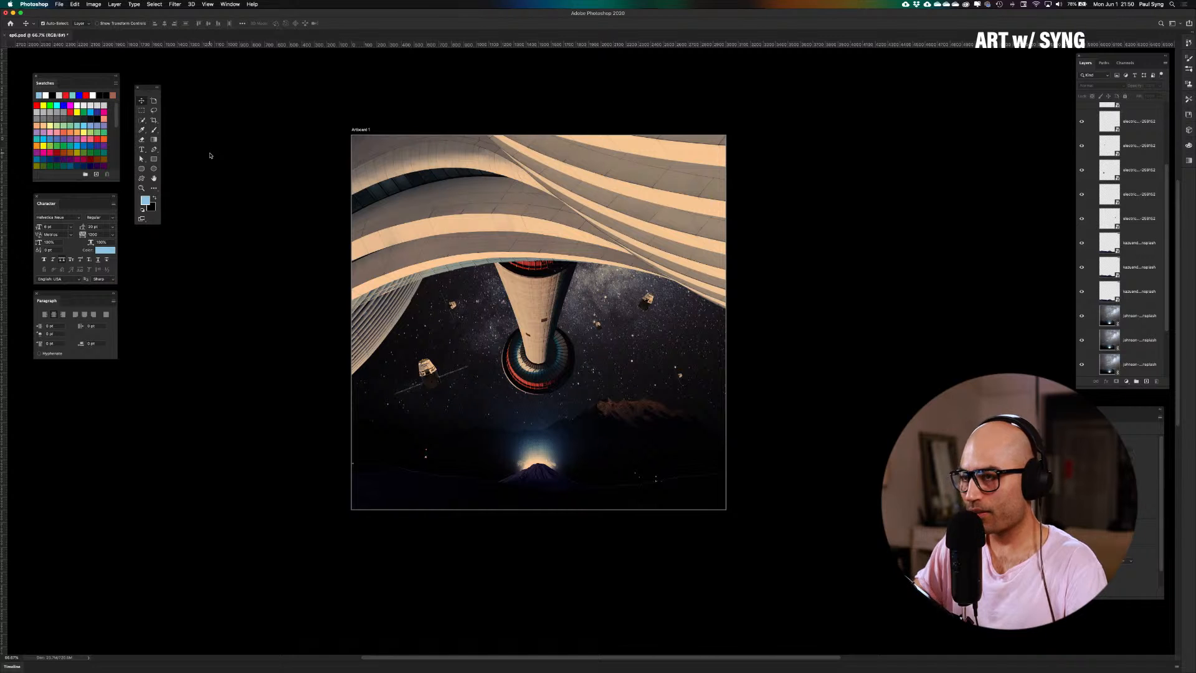
key(super+equal)
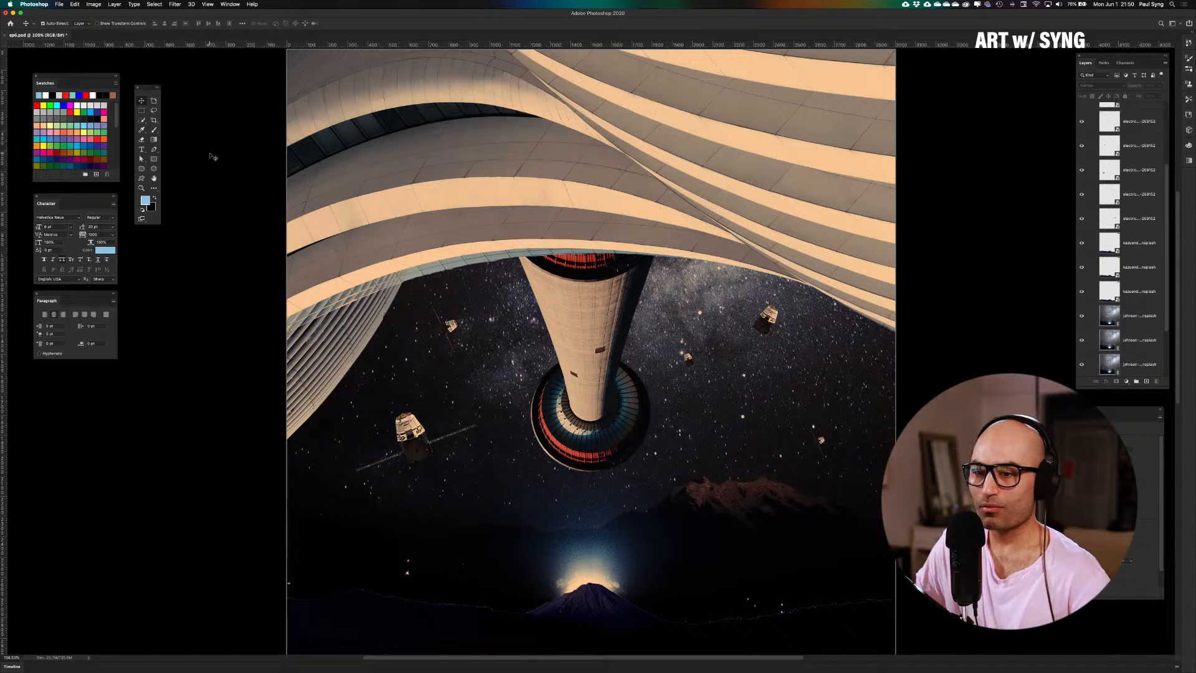
Switch to Safari and search Google for "space travel" in a new tab
mouse_move(169, 661)
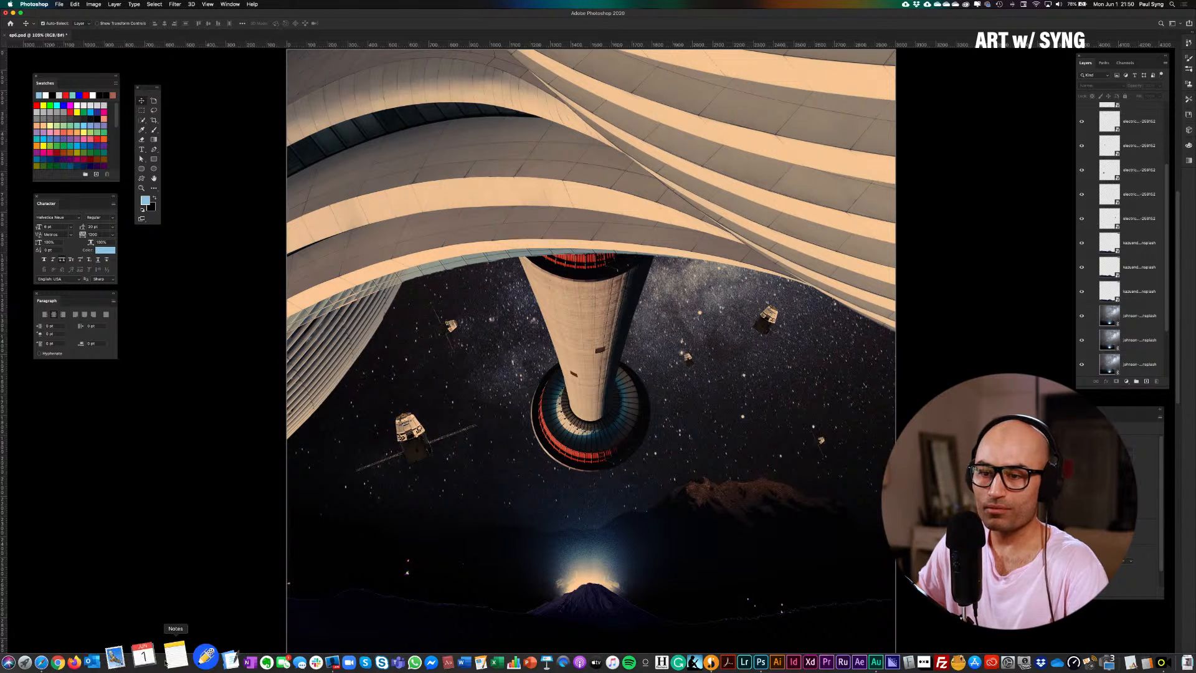
click(72, 654)
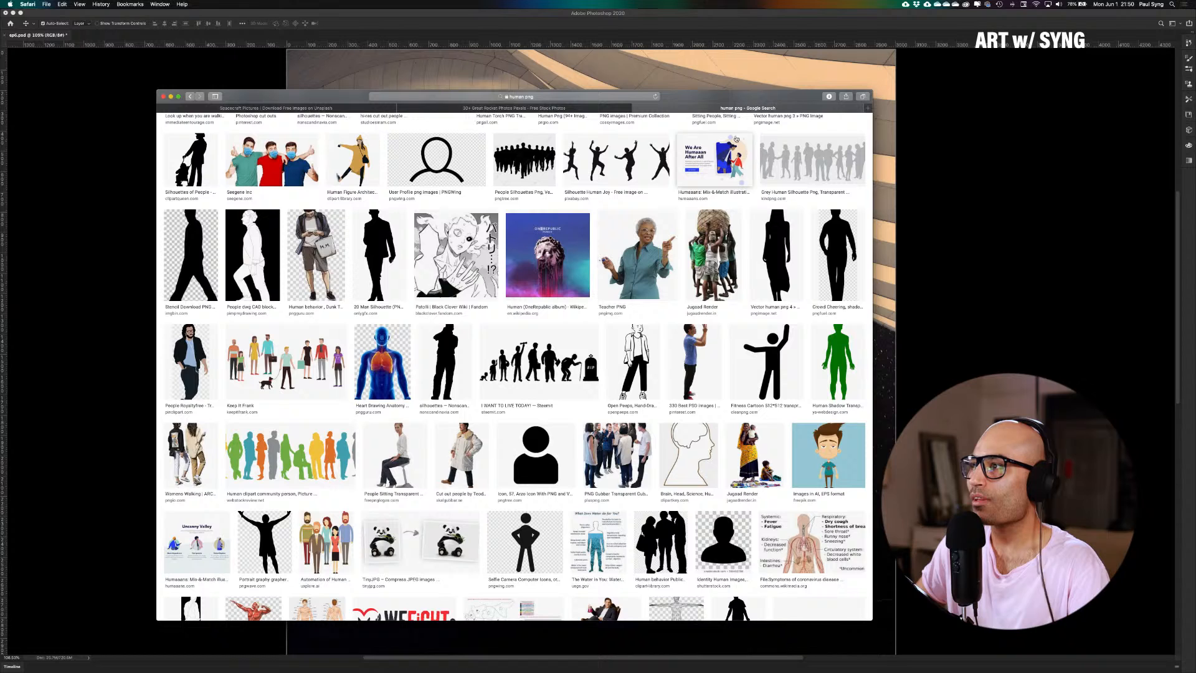
click(867, 108)
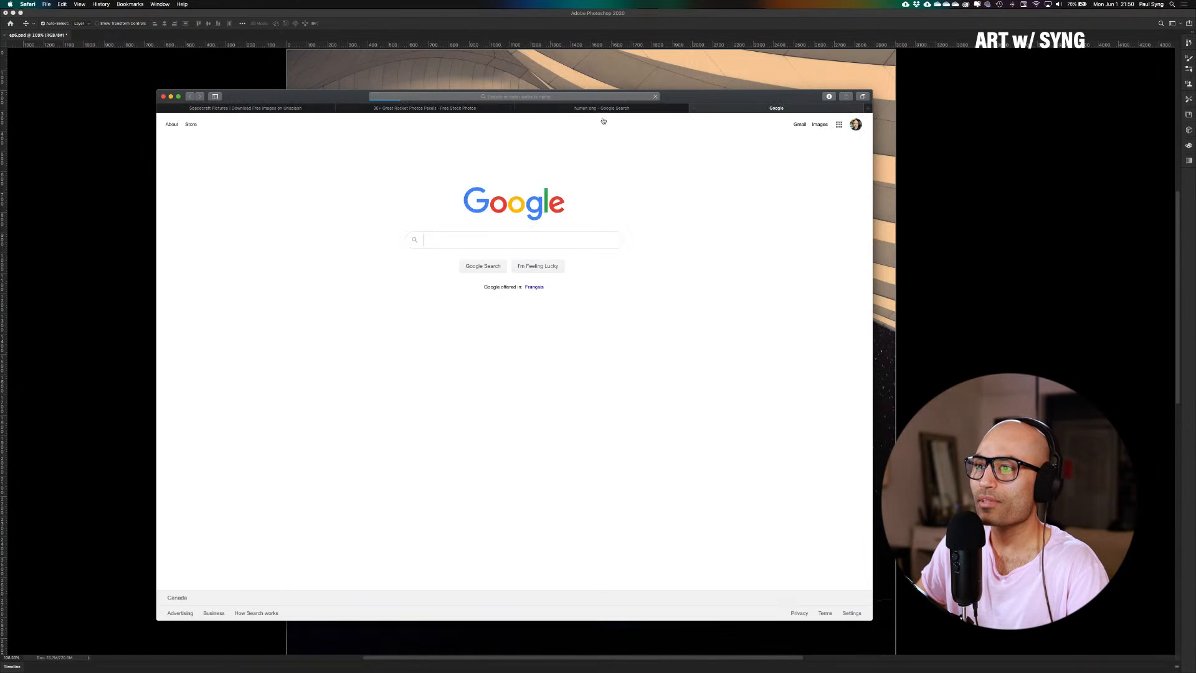
click(439, 240)
text(spa)
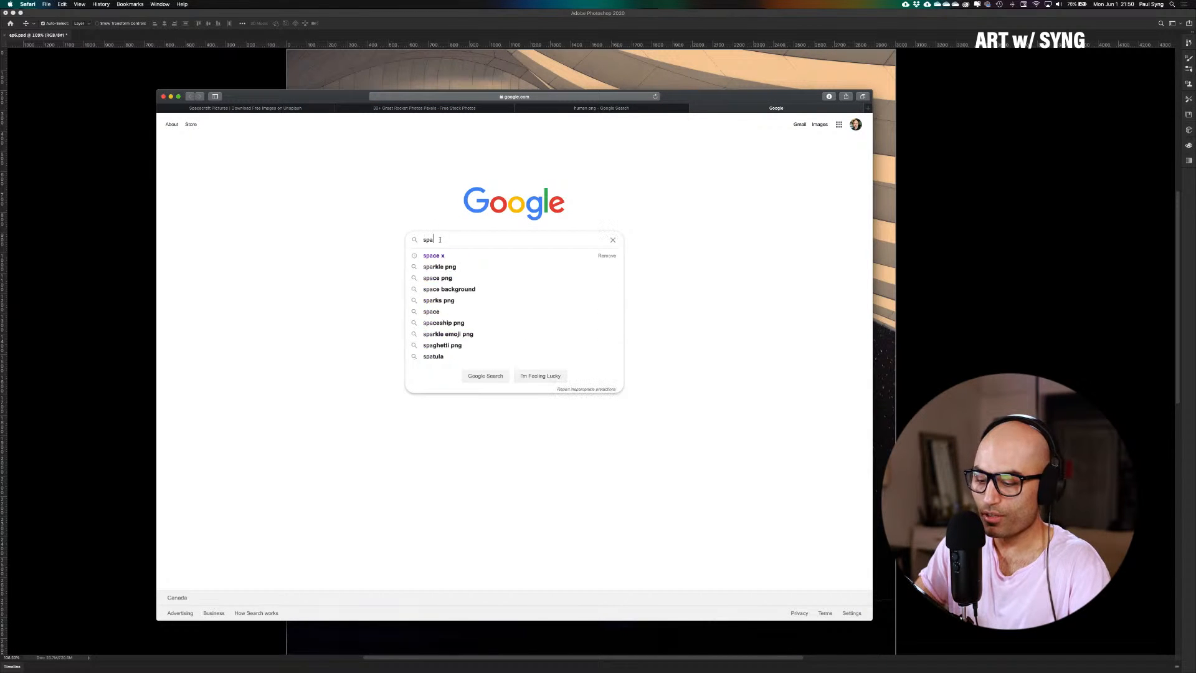
text(ce travel)
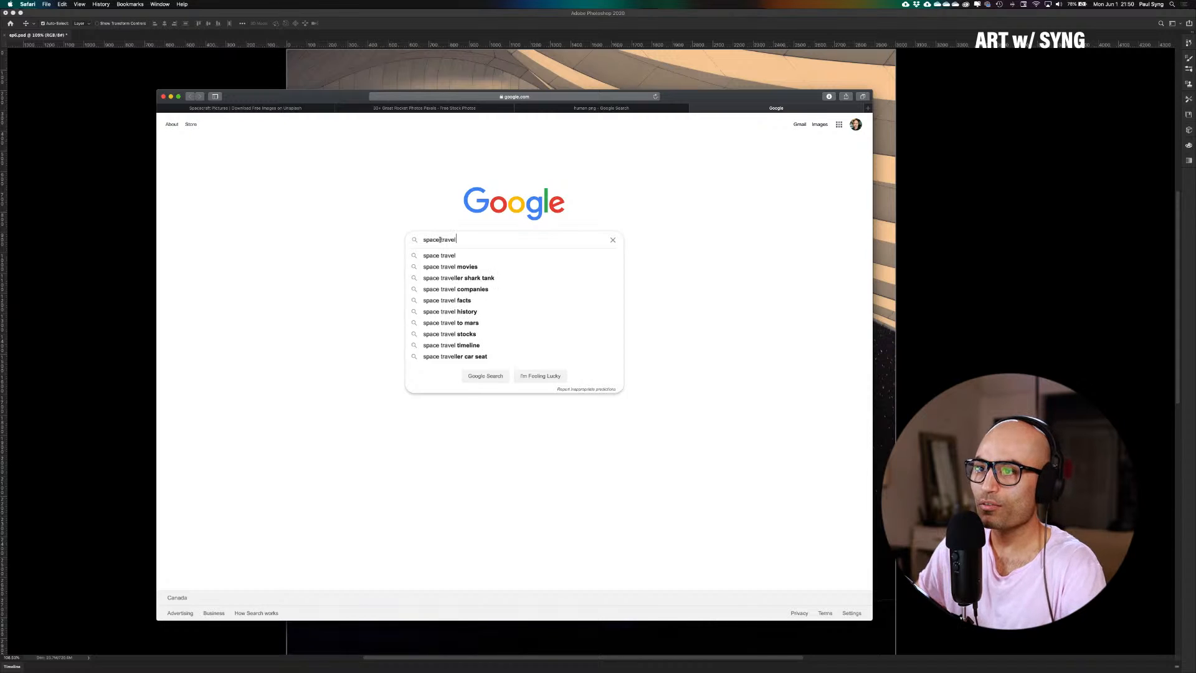
key(Return)
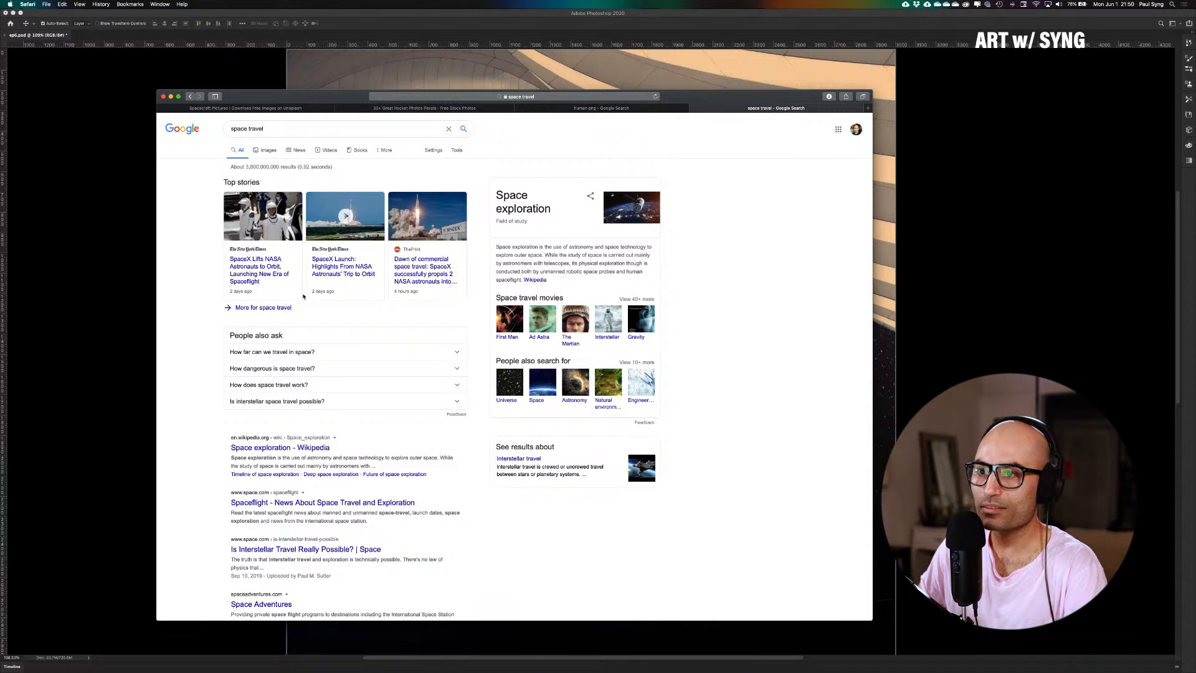
Read the opening paragraph of Wikipedia's Space exploration article, highlighting its text, and return to Photoshop
click(274, 448)
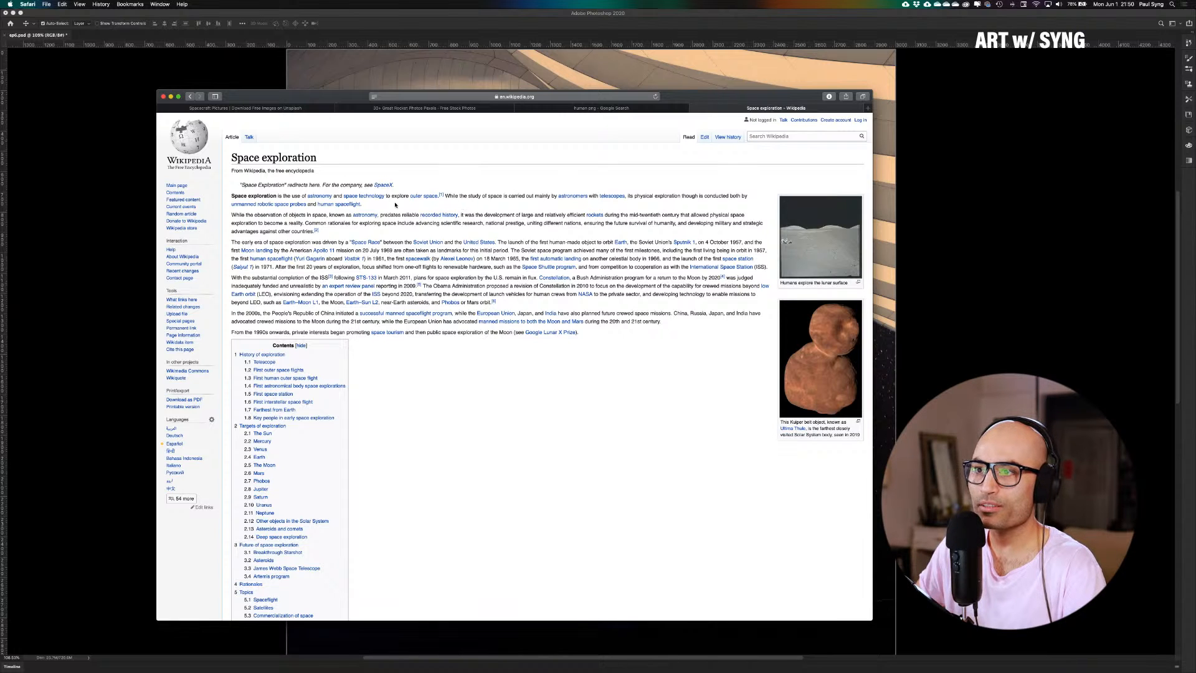
drag(384, 204, 232, 197)
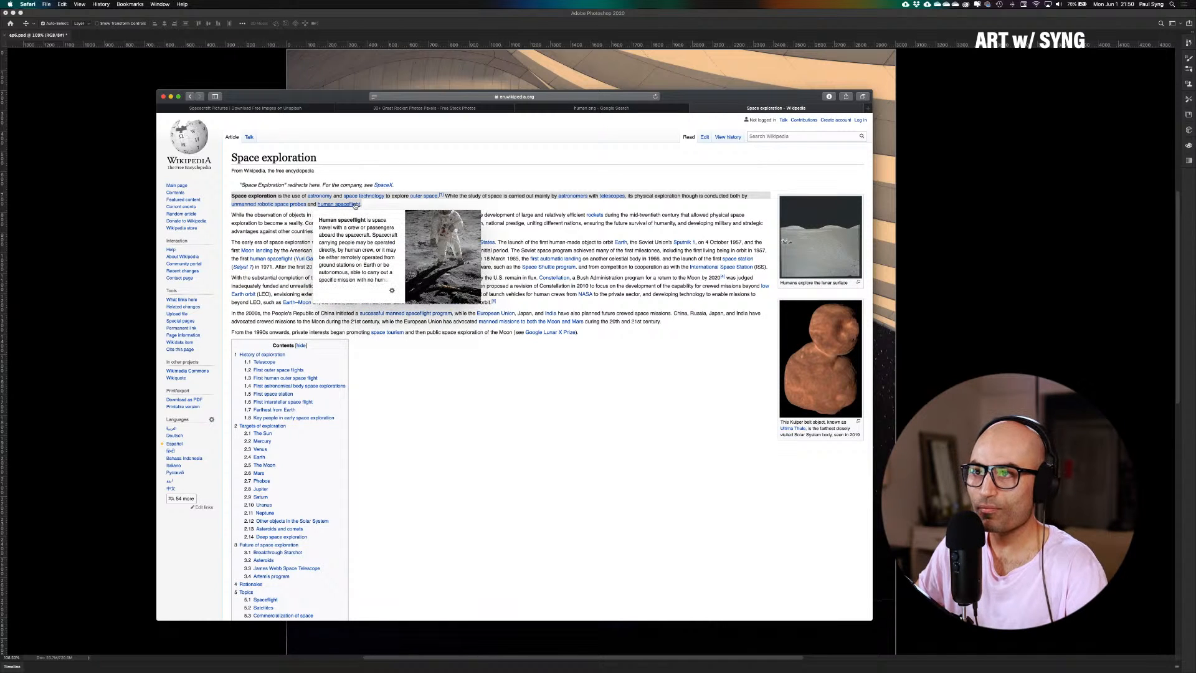
click(568, 107)
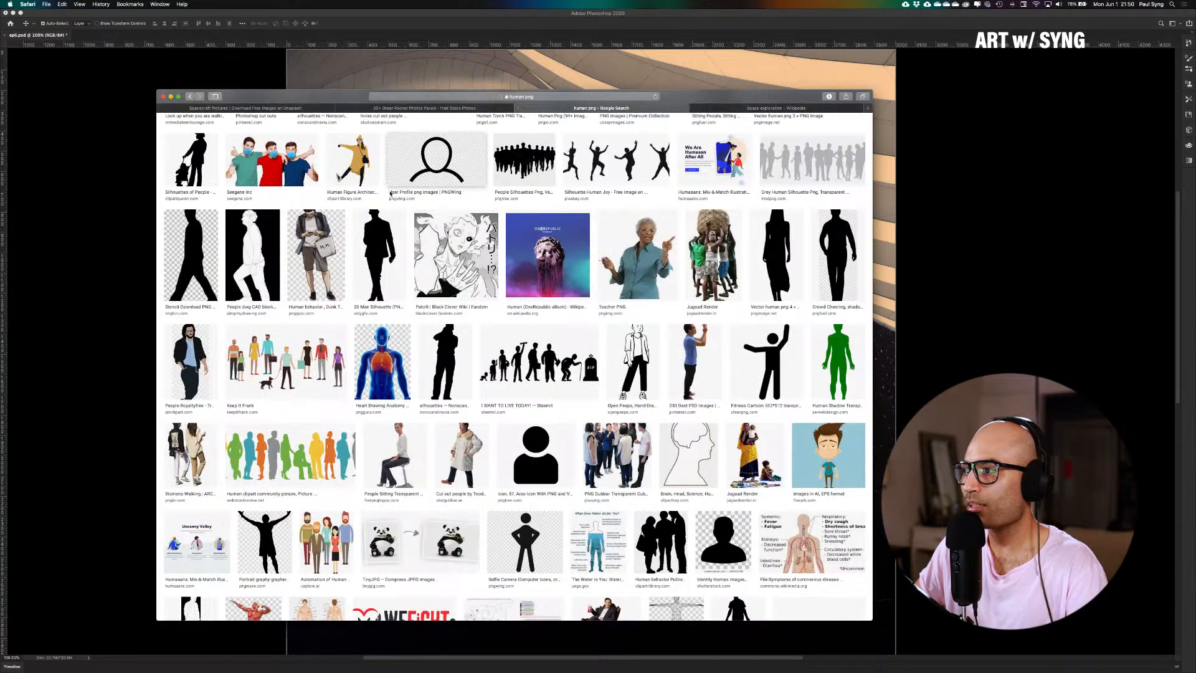
click(935, 244)
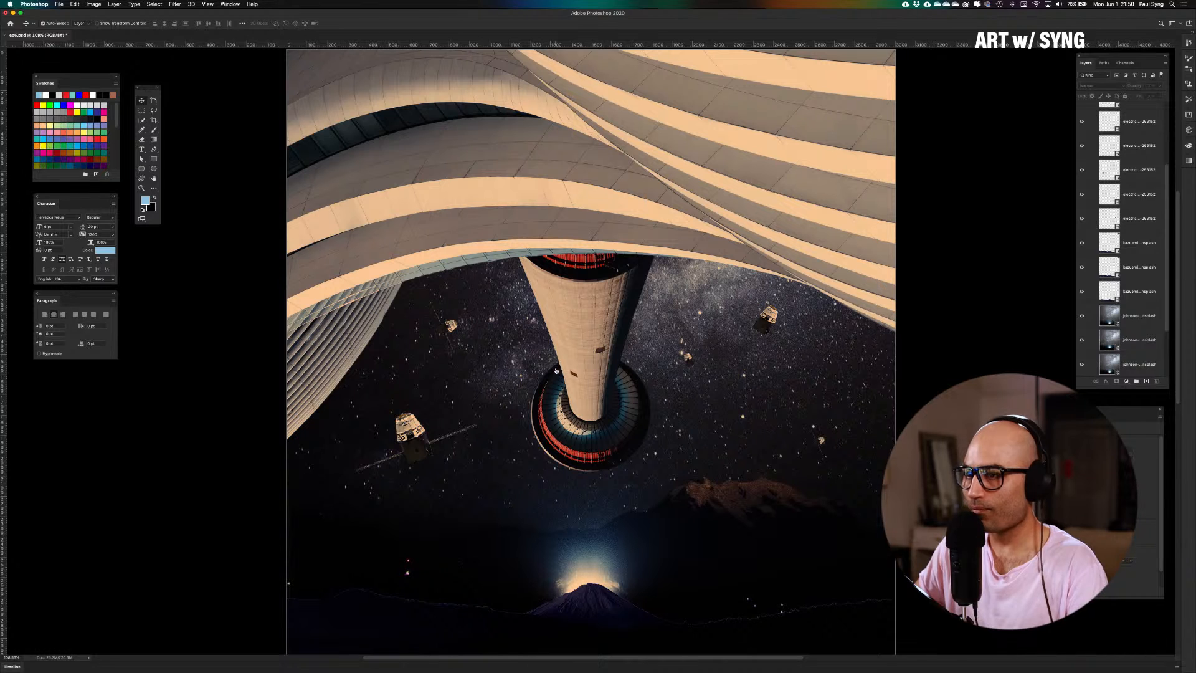
Compare the composite with all five starry-sky layers above the nebula background hidden and shown again
scroll(556, 370, down, 3)
scroll(556, 370, down, 1)
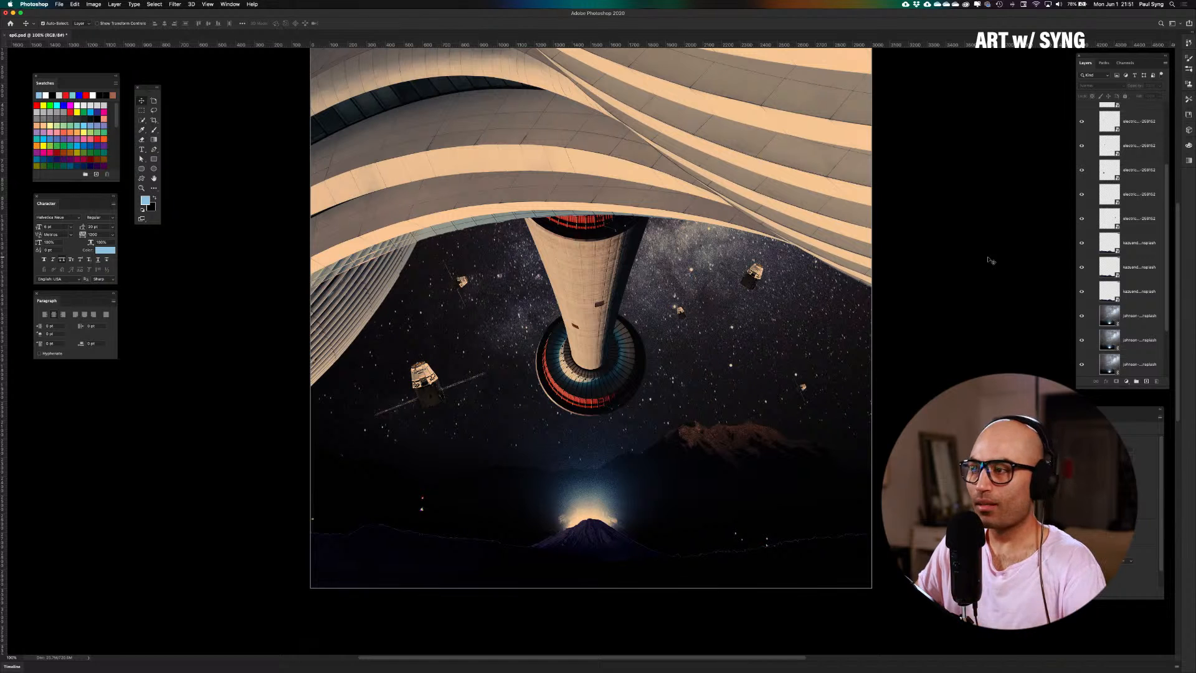
key(super+minus)
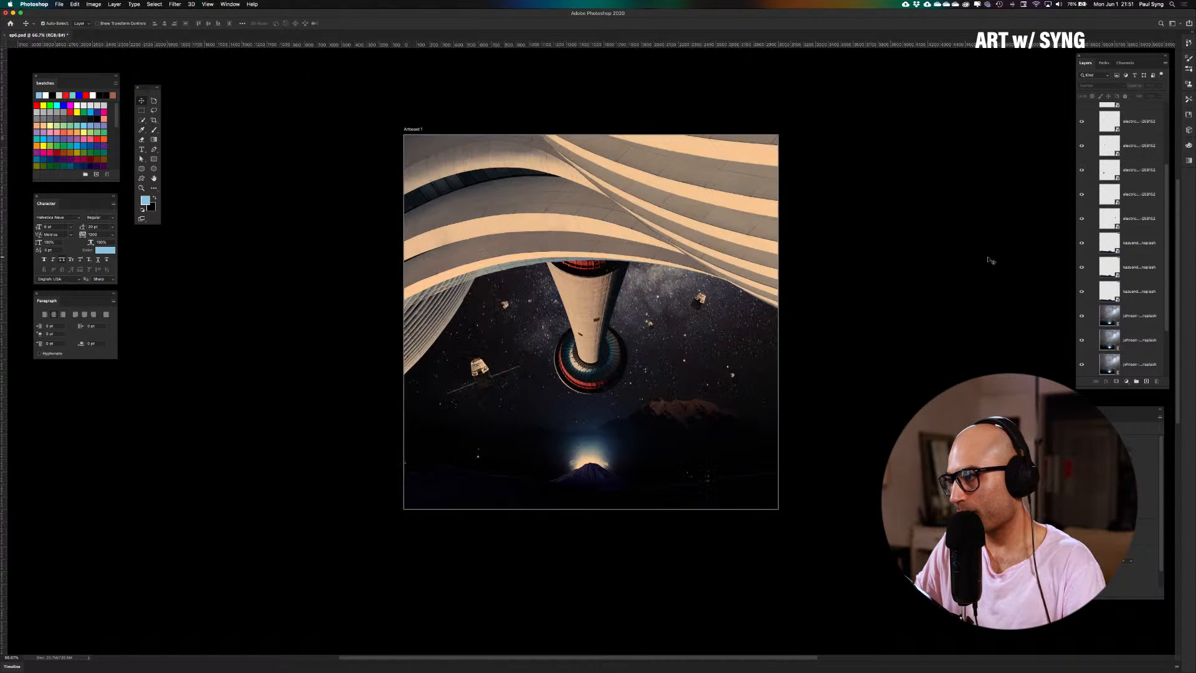
scroll(1088, 243, down, 3)
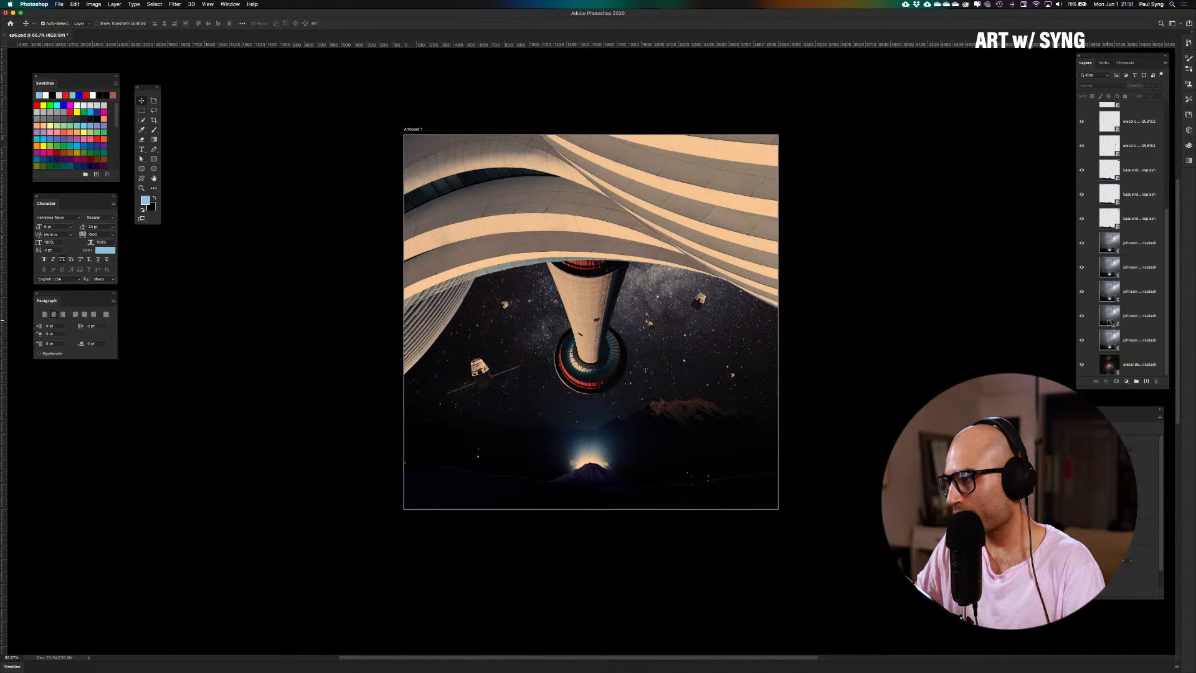
drag(1081, 242, 1083, 341)
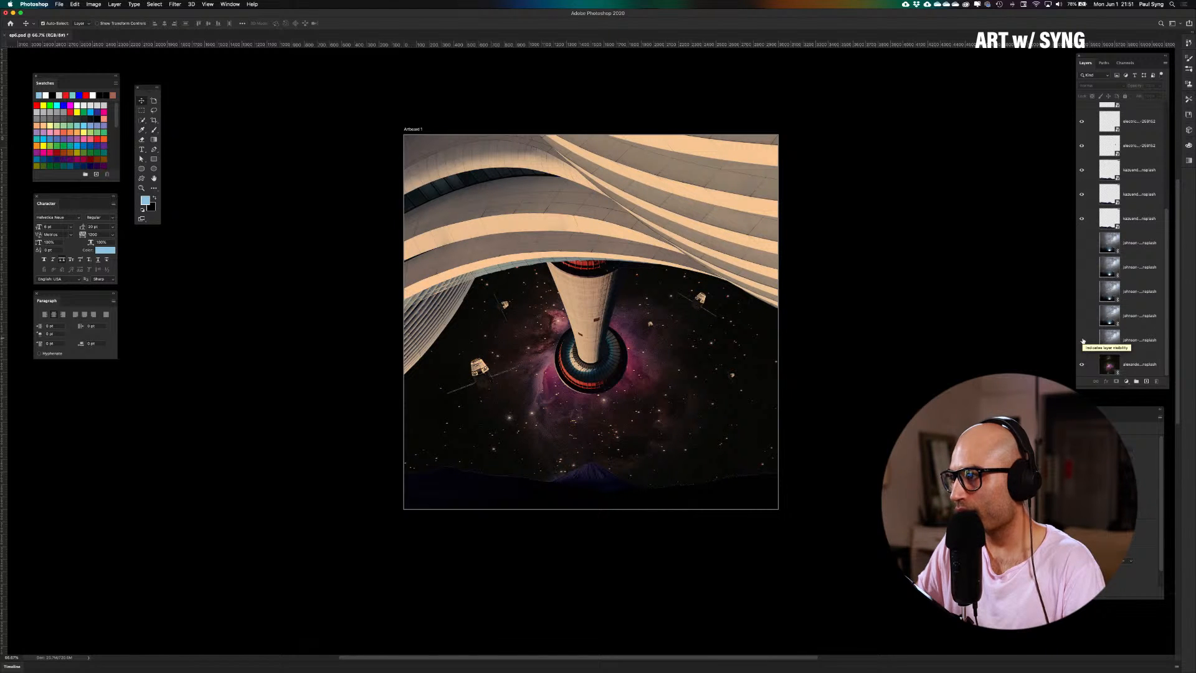
drag(1082, 242, 1082, 342)
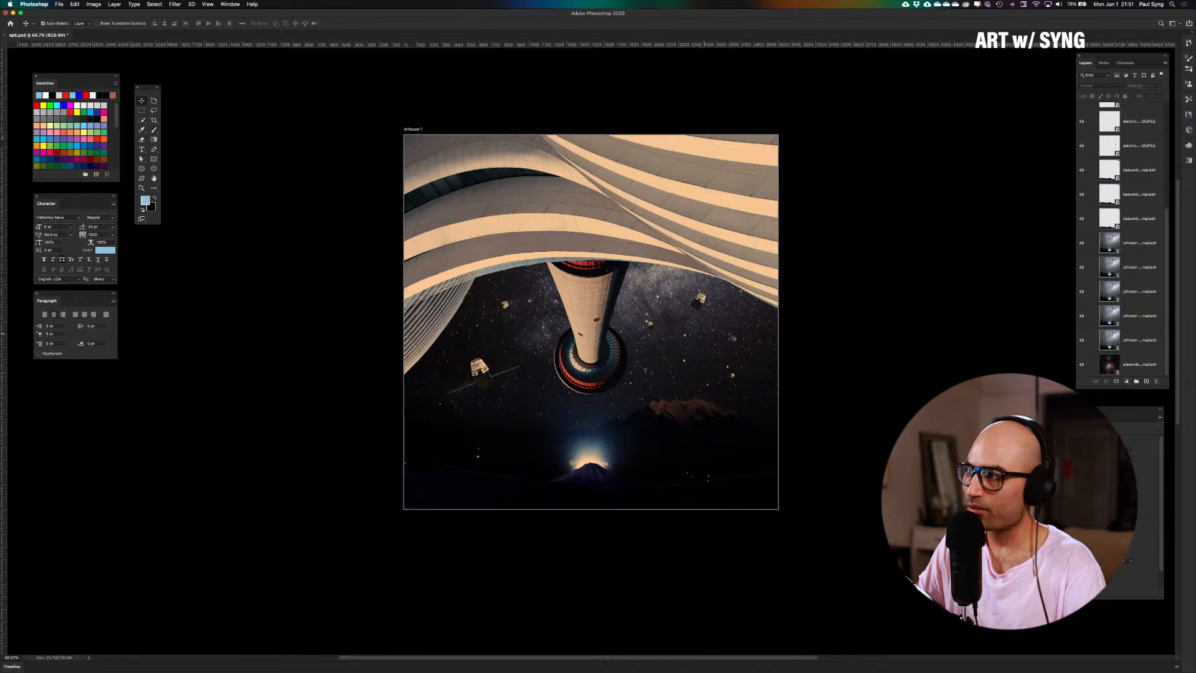
Hide all the spacecraft copies in the sky except the largest one near the curved building's lower edge
scroll(1132, 218, up, 5)
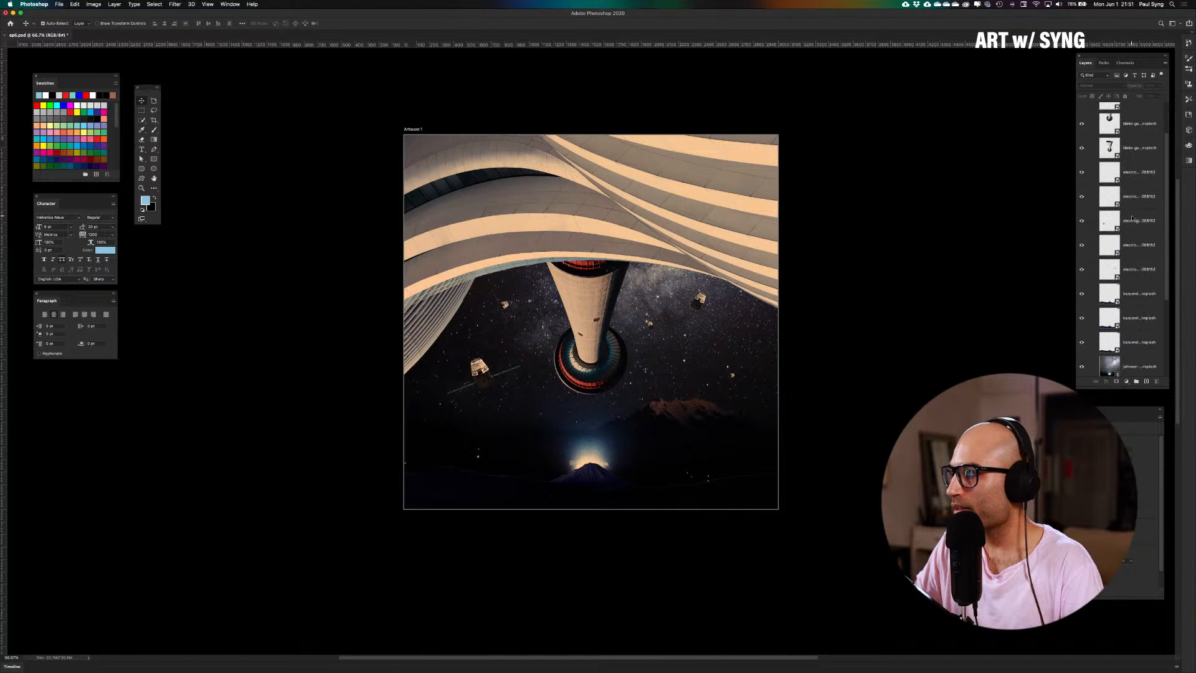
scroll(1132, 218, up, 2)
scroll(1132, 217, down, 3)
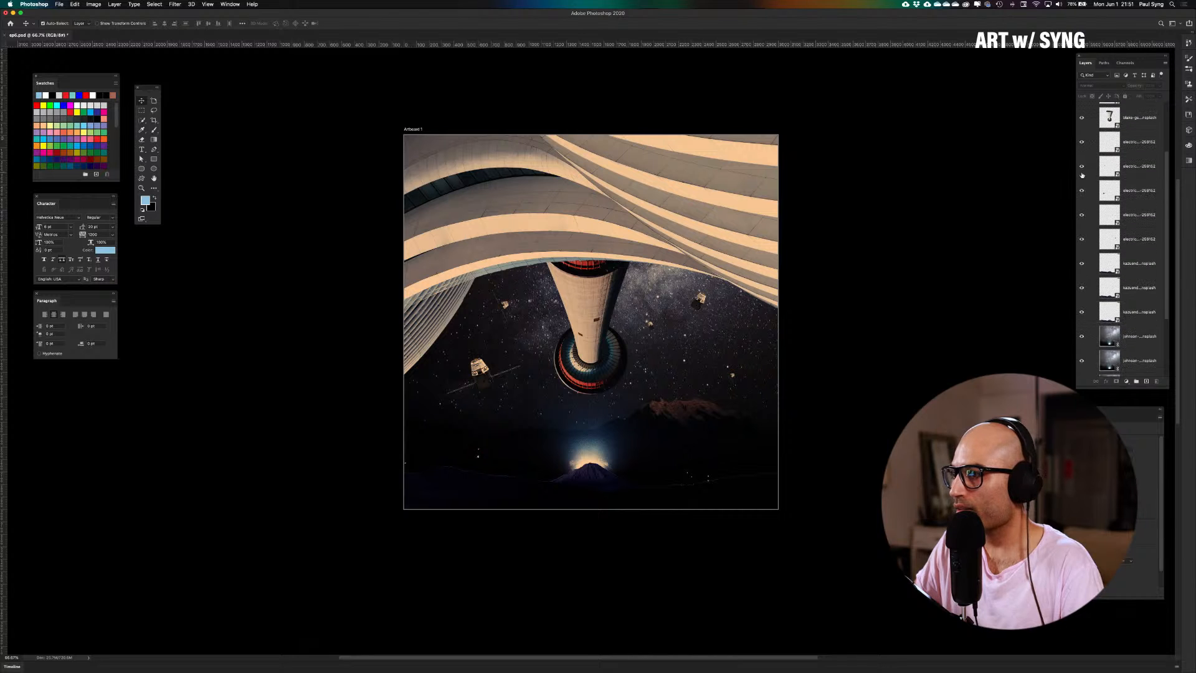
drag(1082, 168, 1083, 241)
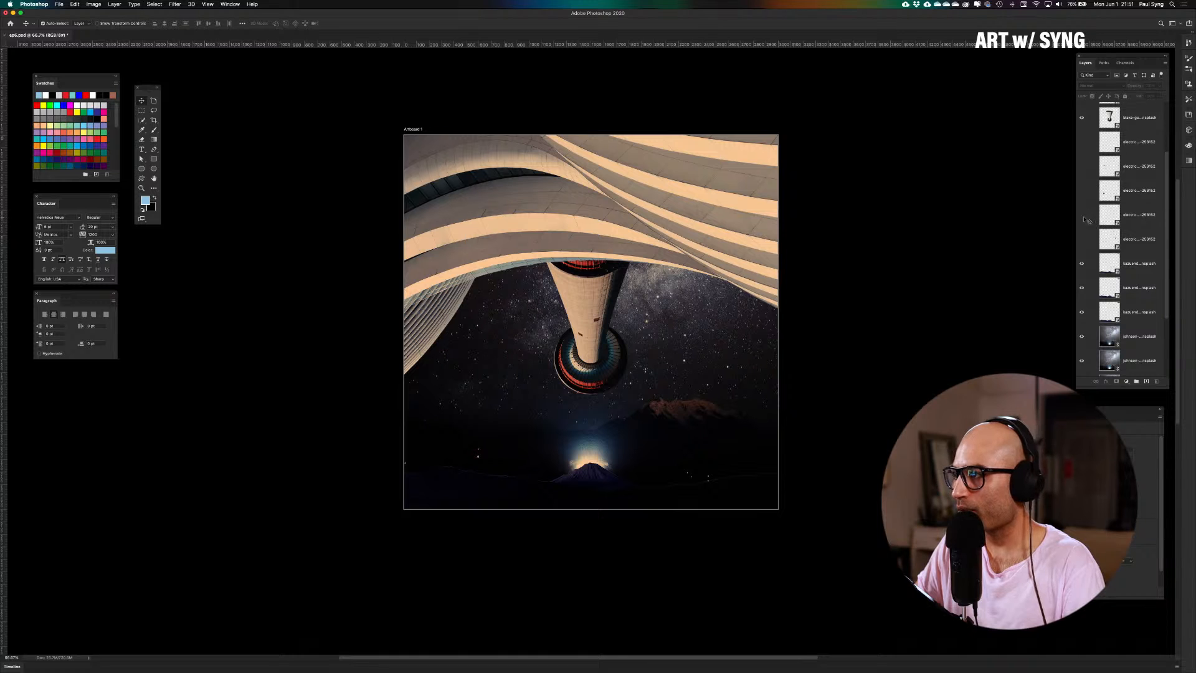
click(1082, 191)
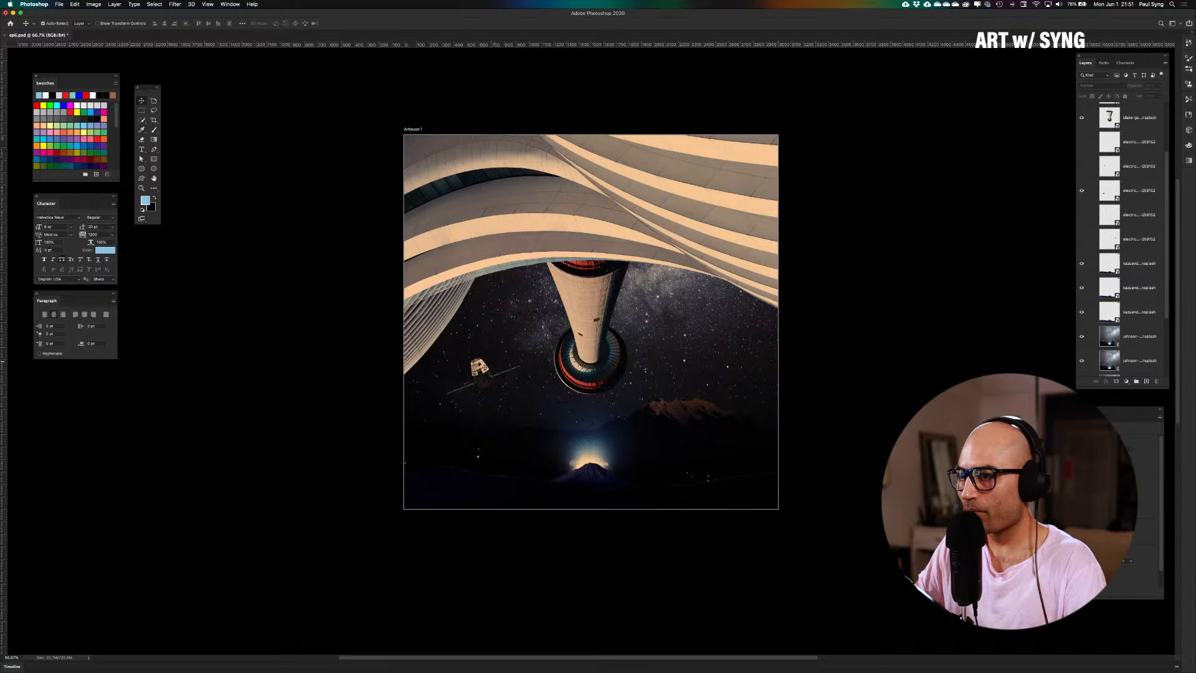
Shrink the large spacecraft to a small size and place it below the tower, centred just above the glowing volcano
drag(484, 367, 588, 417)
key(super+semicolon)
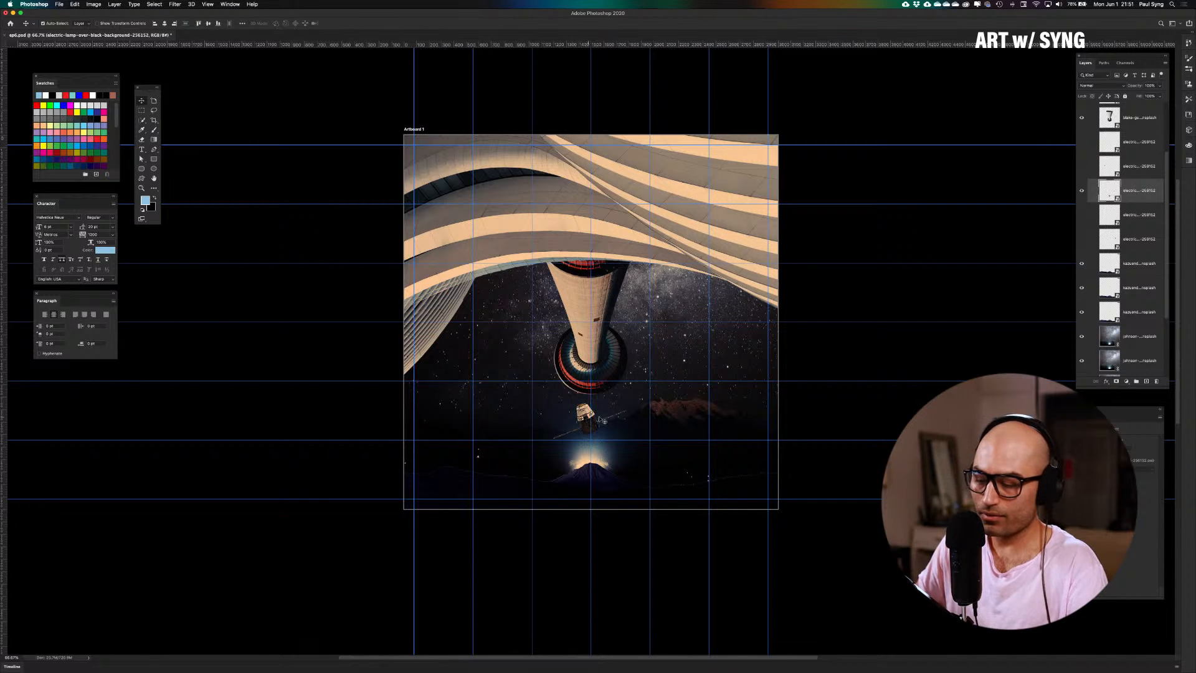
key(super+plus)
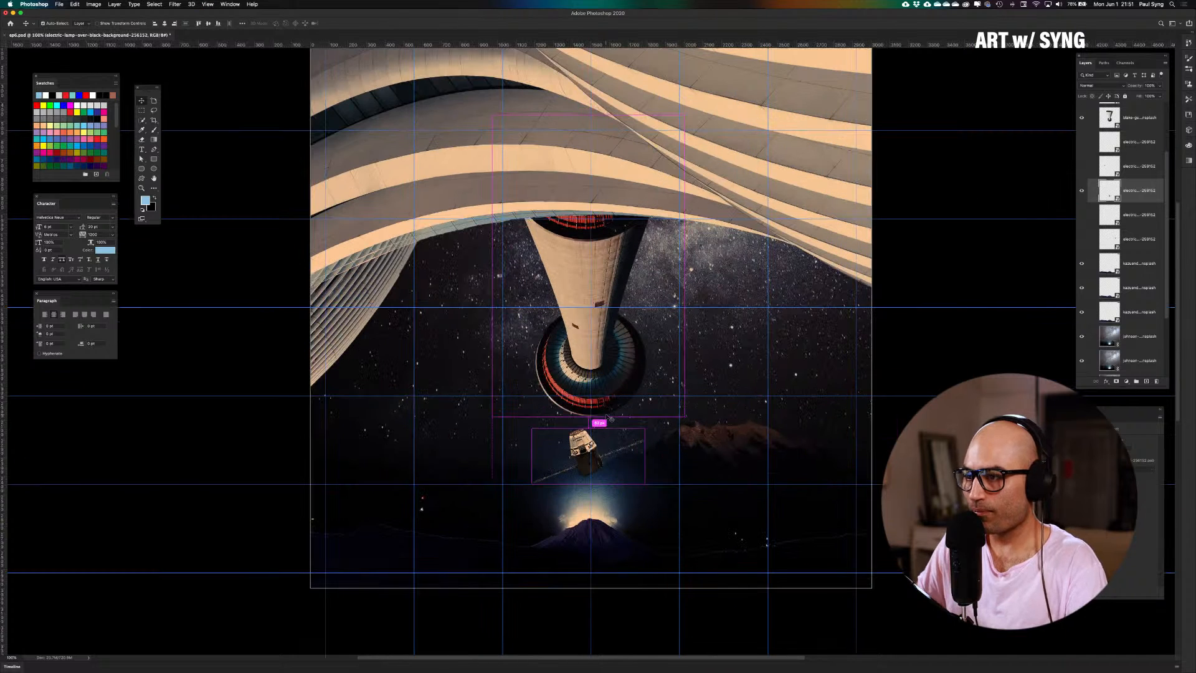
key(super+t)
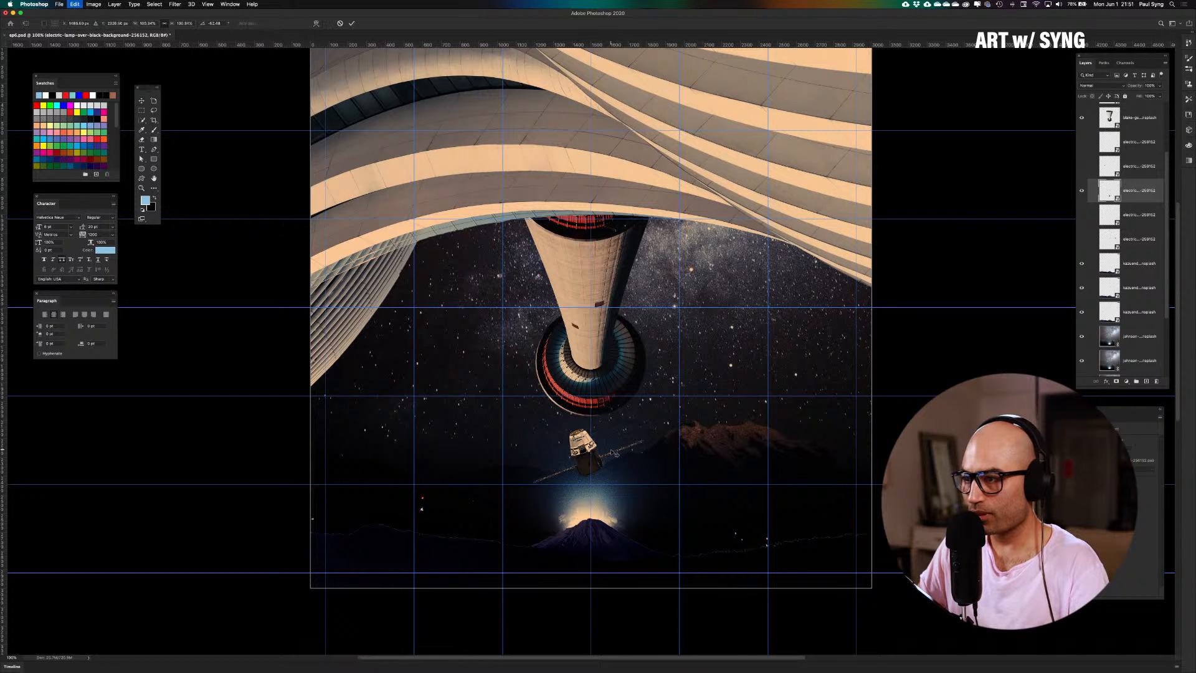
drag(646, 442, 607, 454)
key(Return)
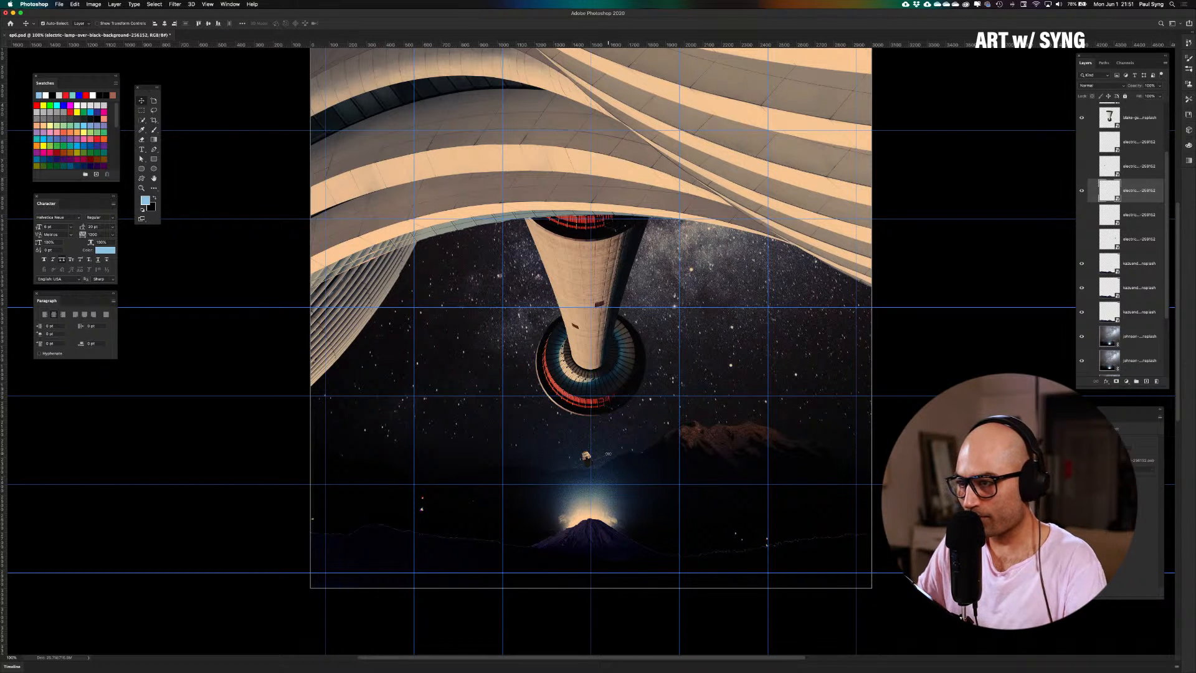
key(super+semicolon)
drag(587, 460, 587, 497)
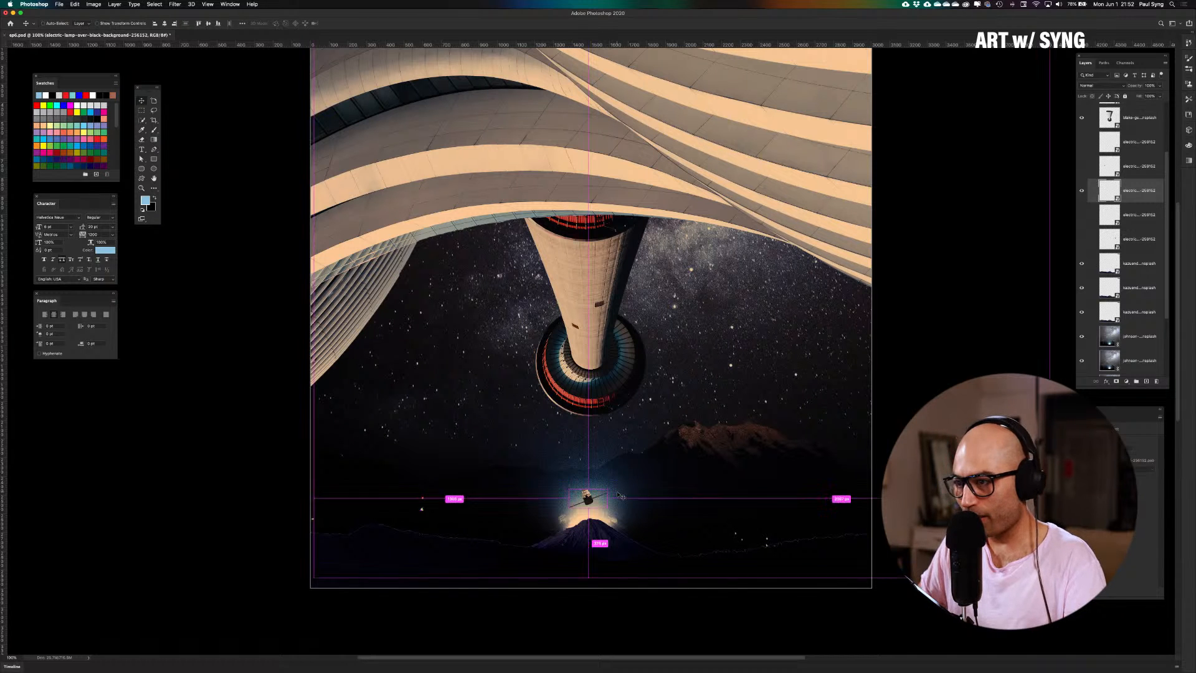
Rotate the small spacecraft so its antenna slopes slightly down to the right, and adjust its size above the volcano
key(ctrl+t)
drag(621, 494, 596, 502)
key(Return)
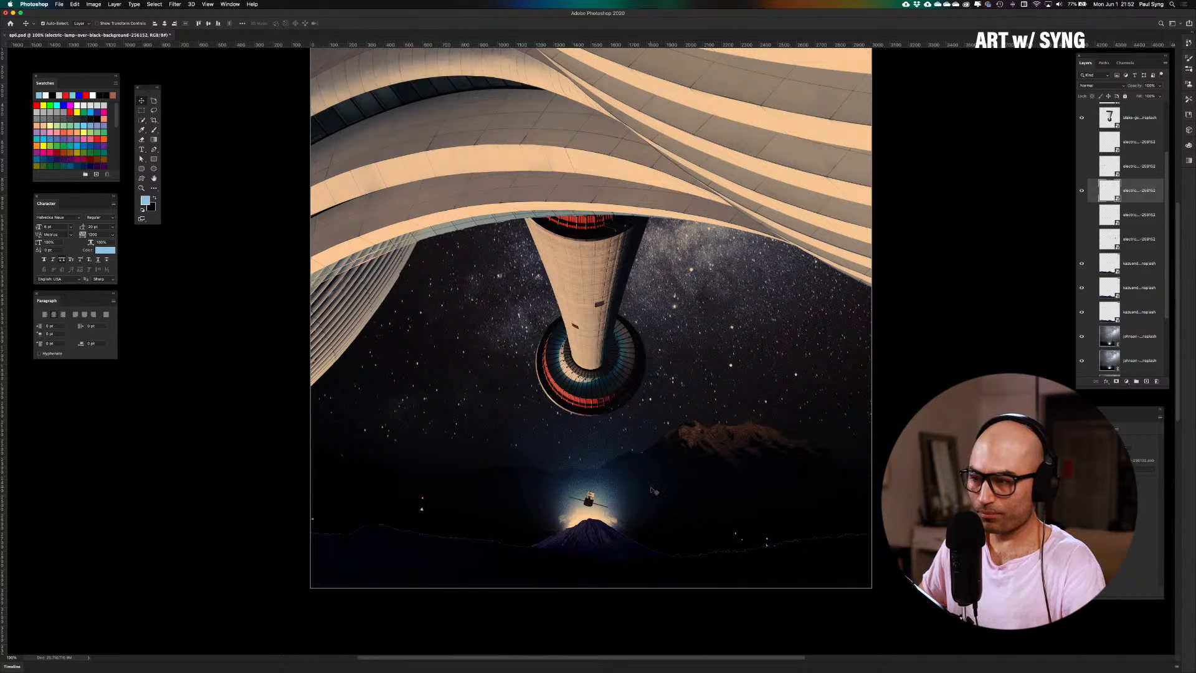
key(super+t)
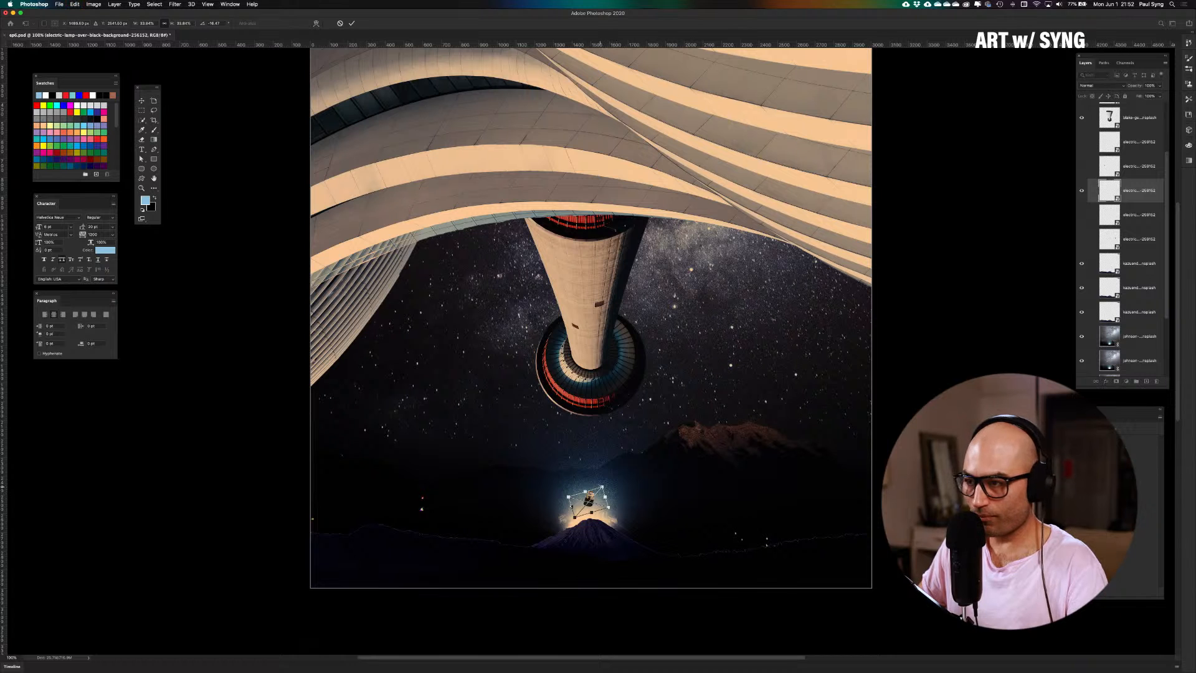
mouse_move(602, 487)
mouse_down()
mouse_move(627, 475)
mouse_move(591, 485)
mouse_up()
key(Return)
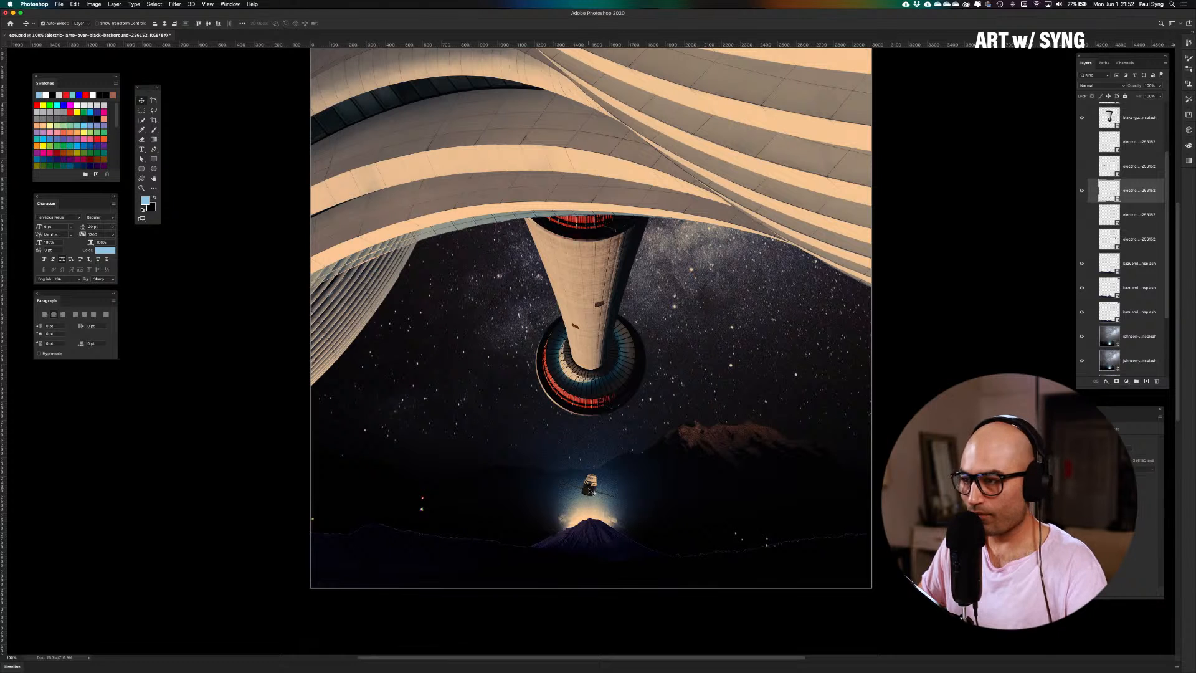
Enlarge the spacecraft again and move it from the volcano into the starry sky right of the tower
key(ctrl+t)
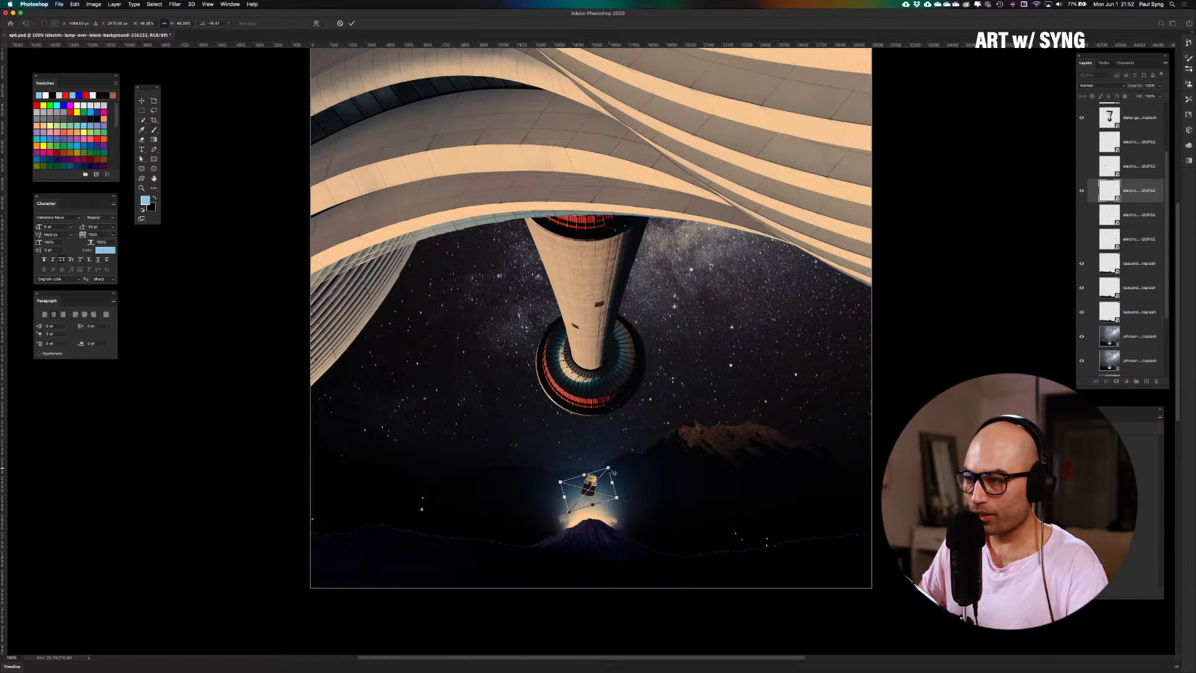
drag(614, 472, 739, 282)
key(Return)
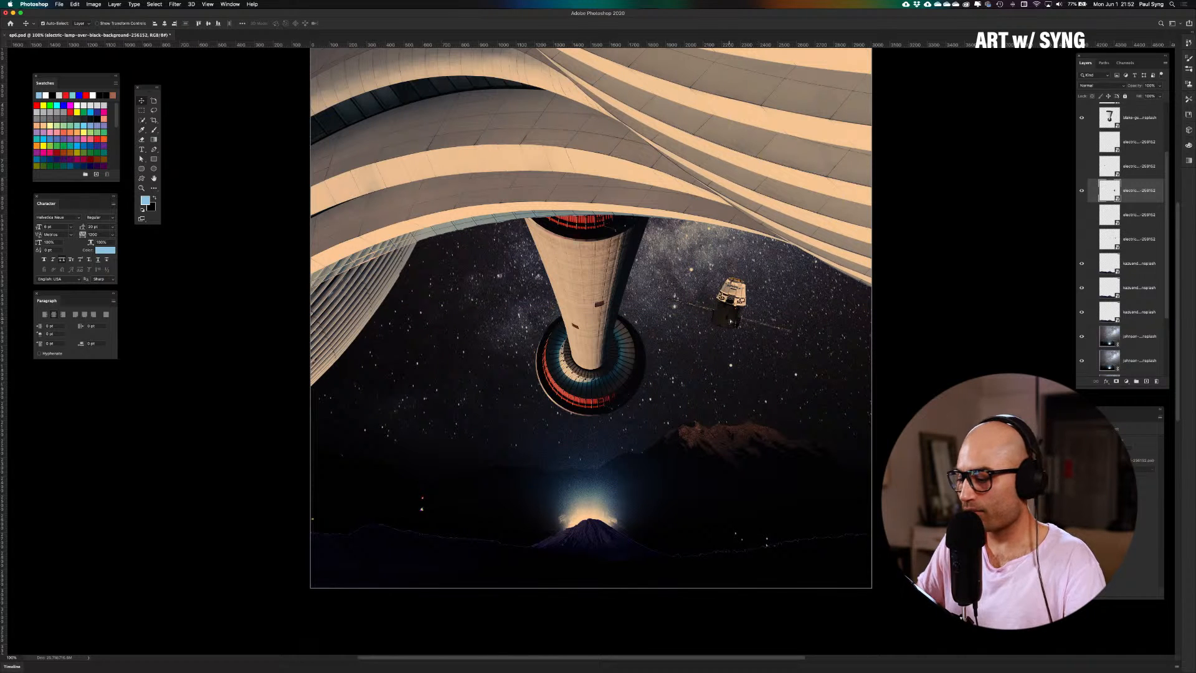
Show the guides, shift the spacecraft right to the nearest vertical guide, scale it down slightly and hide the guides
key(ctrl+semicolon)
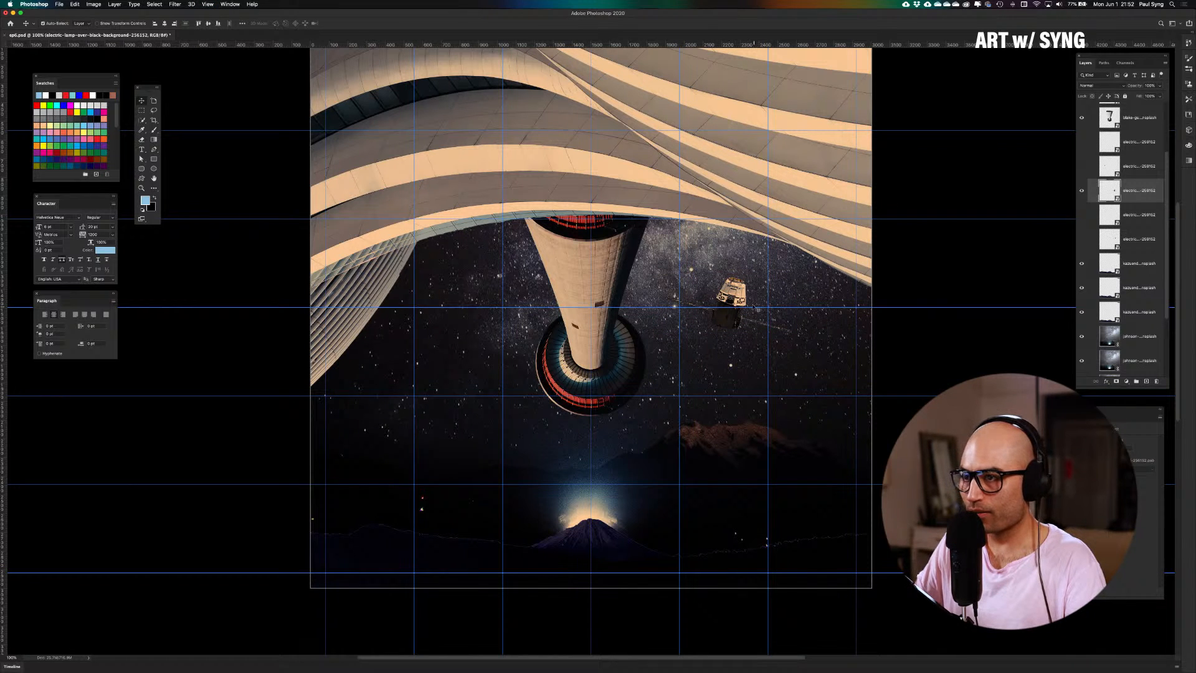
drag(740, 304, 770, 305)
key(super+t)
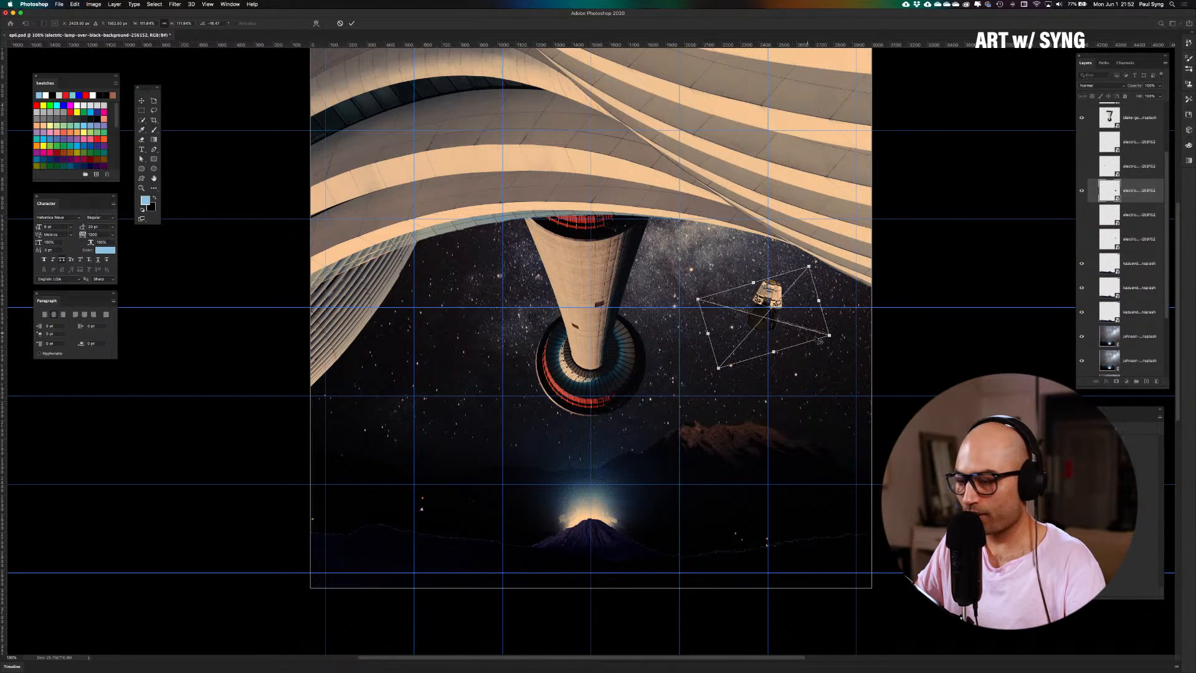
drag(835, 341, 822, 335)
key(Return)
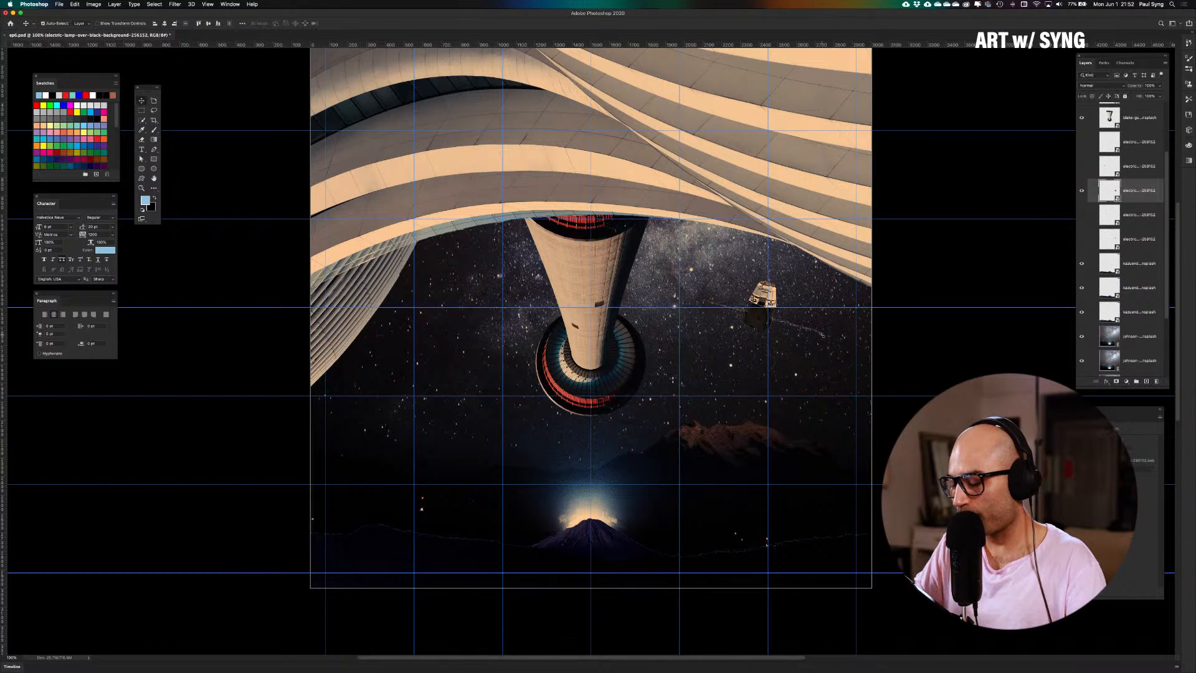
key(super+semicolon)
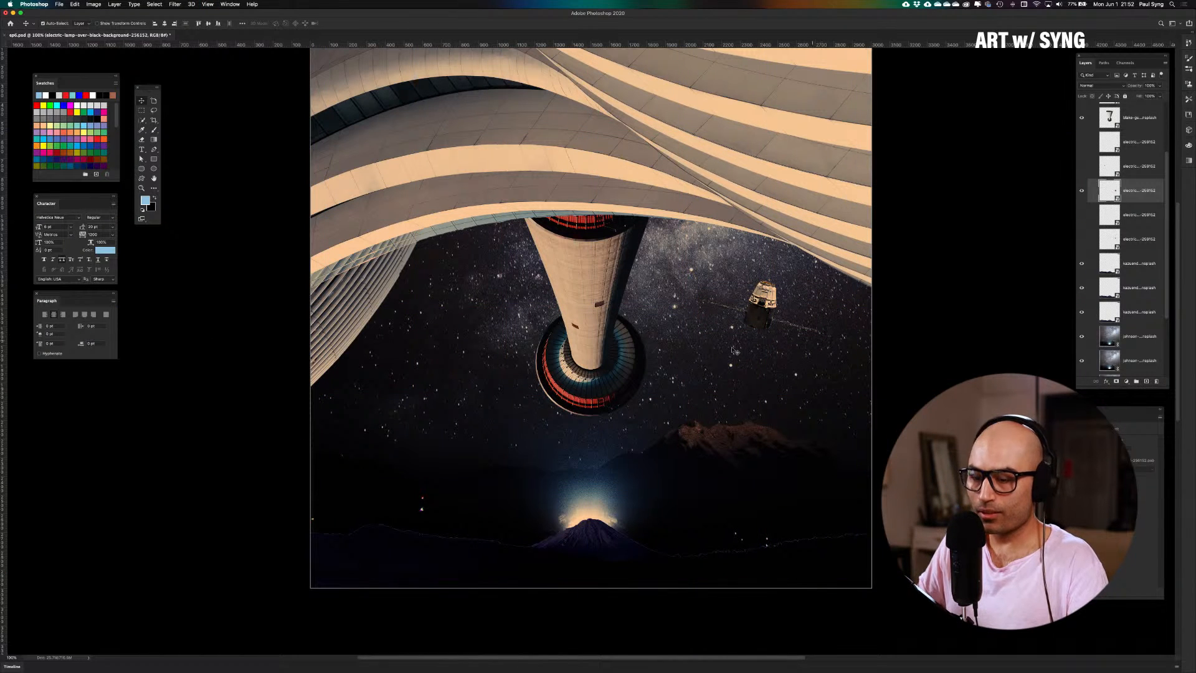
click(272, 343)
key(t)
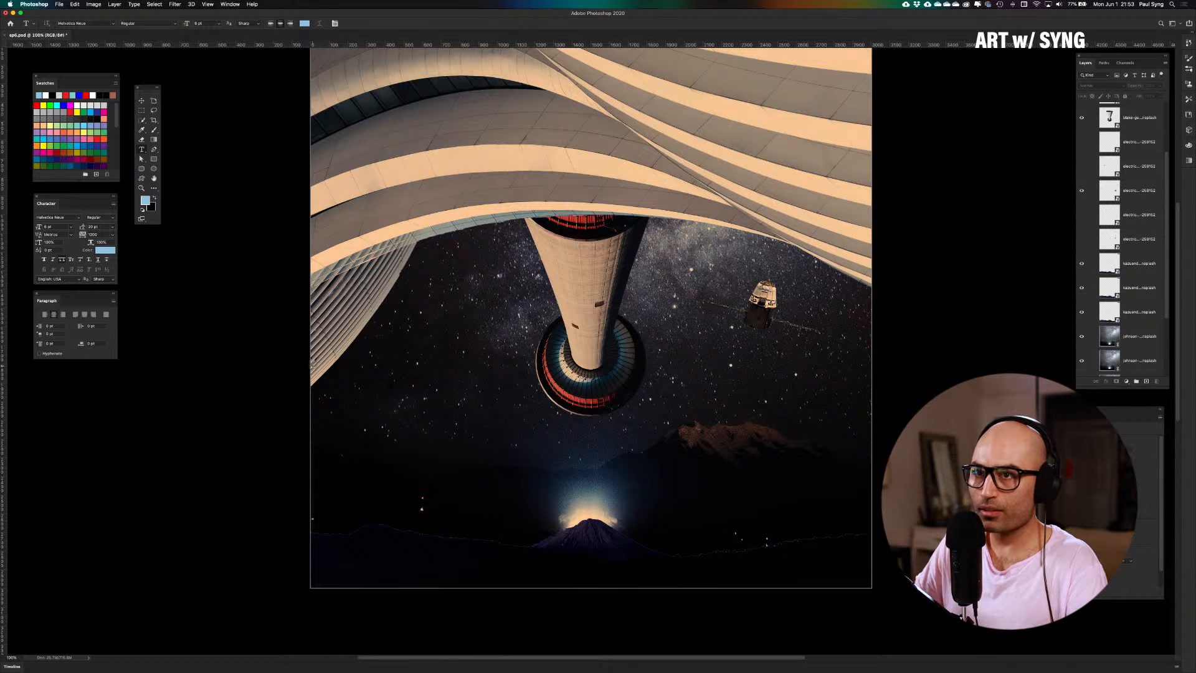
click(142, 100)
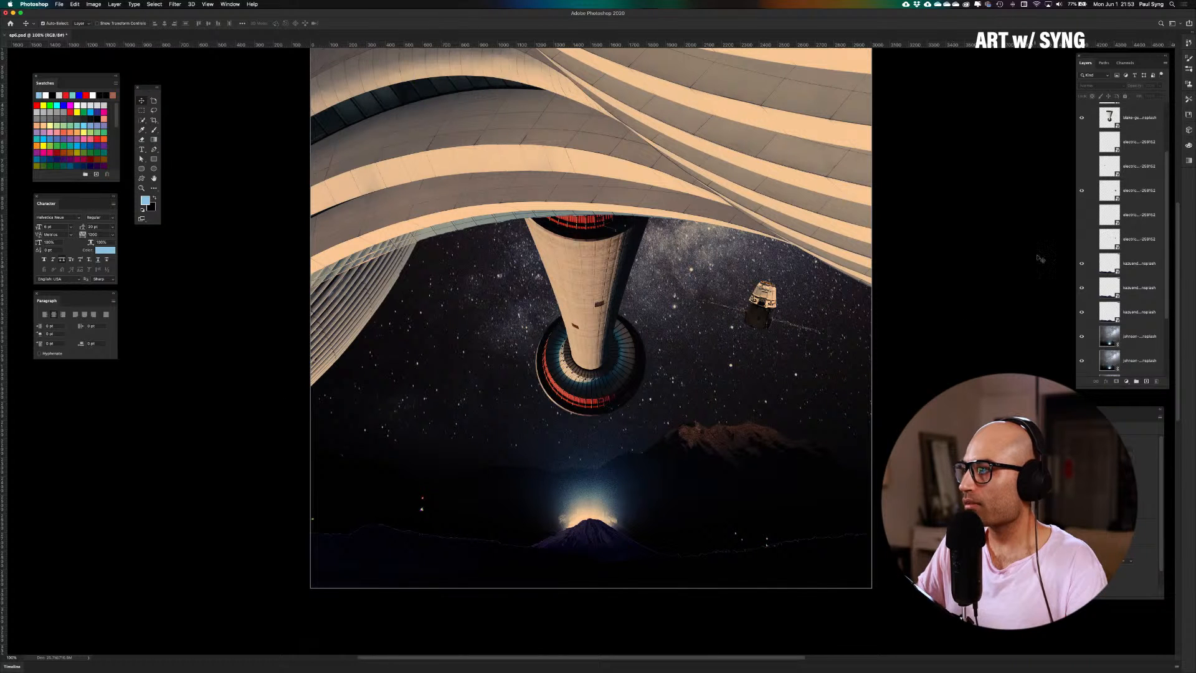
scroll(1118, 250, up, 3)
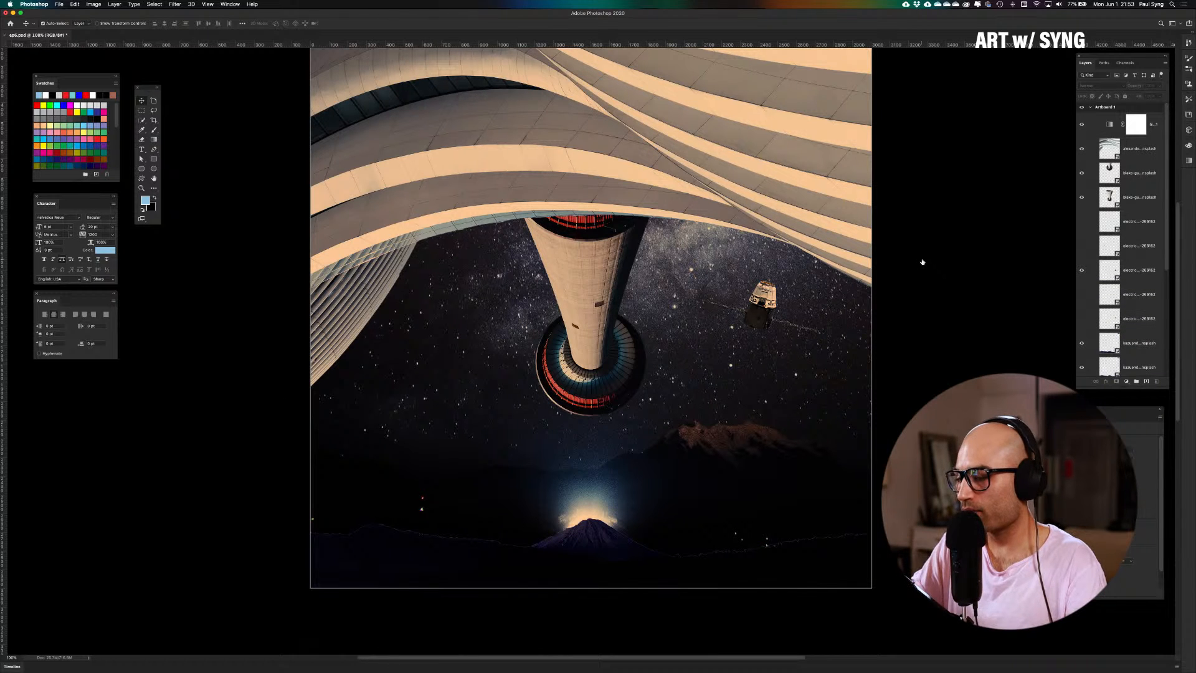
scroll(922, 261, up, 3)
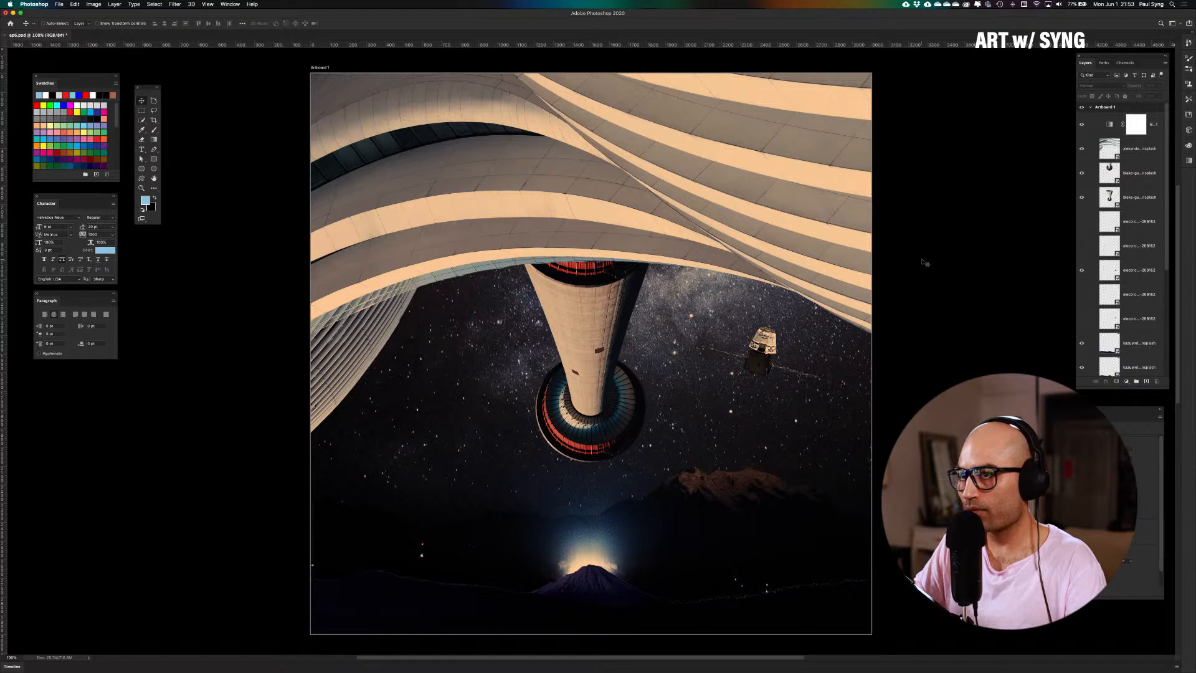
key(super+apostrophe)
key(super+apostrophe)
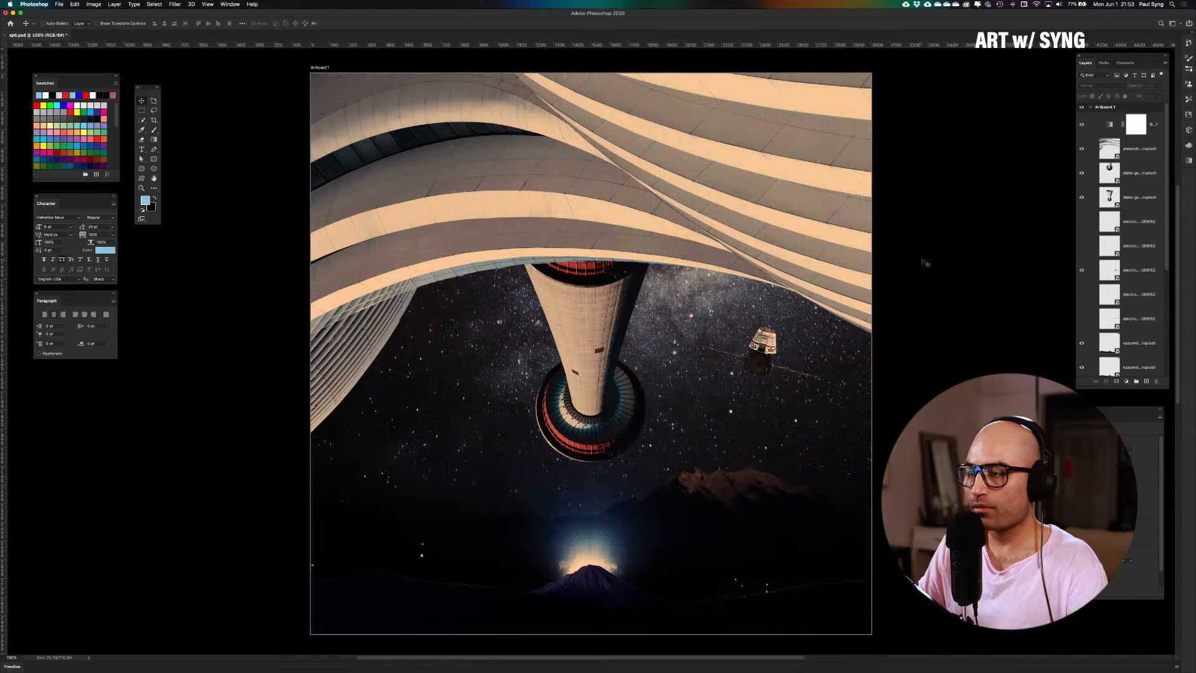
Show the guides and nudge the spacecraft slightly right and up to line up with the guide intersection
click(1101, 219)
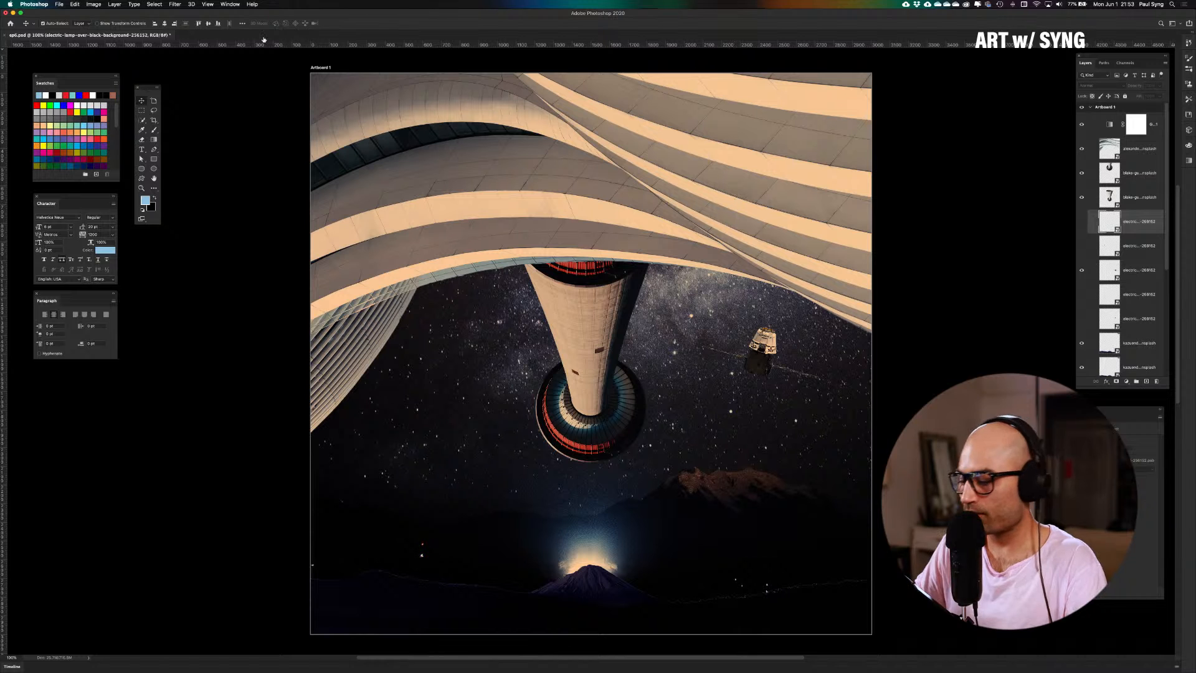
key(super+apostrophe)
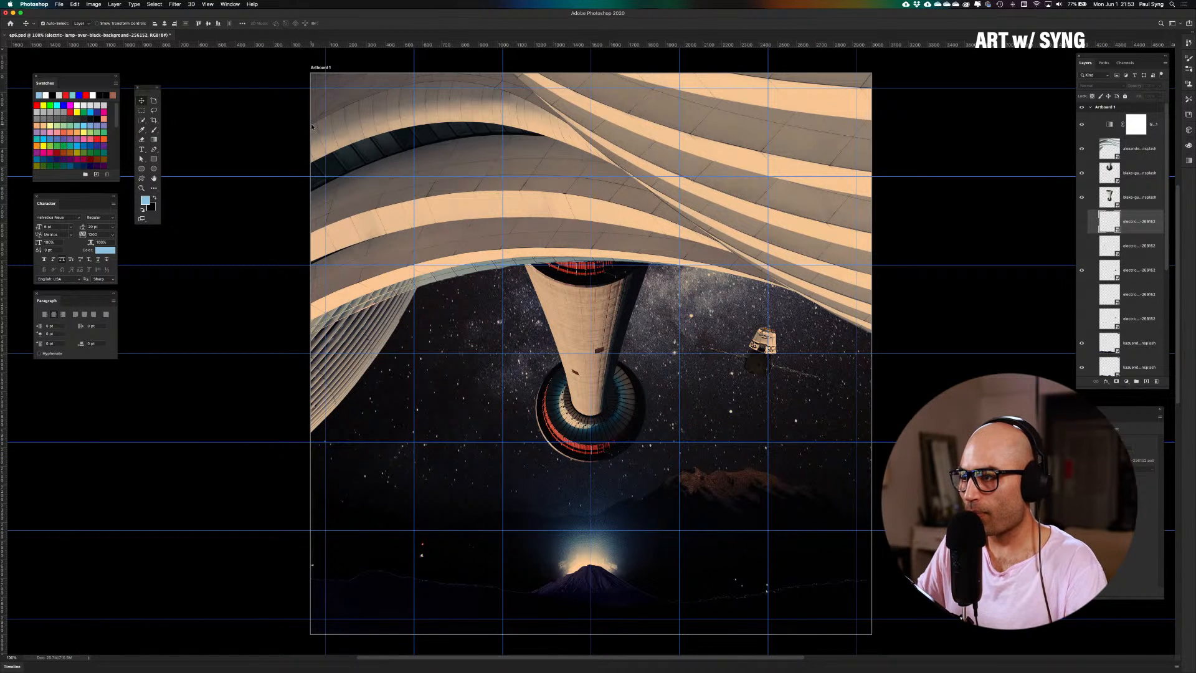
drag(766, 342, 772, 340)
Create a paragraph text box between the outer guides from the tower's base to below the volcano and insert the copied space exploration text
scroll(772, 340, down, 2)
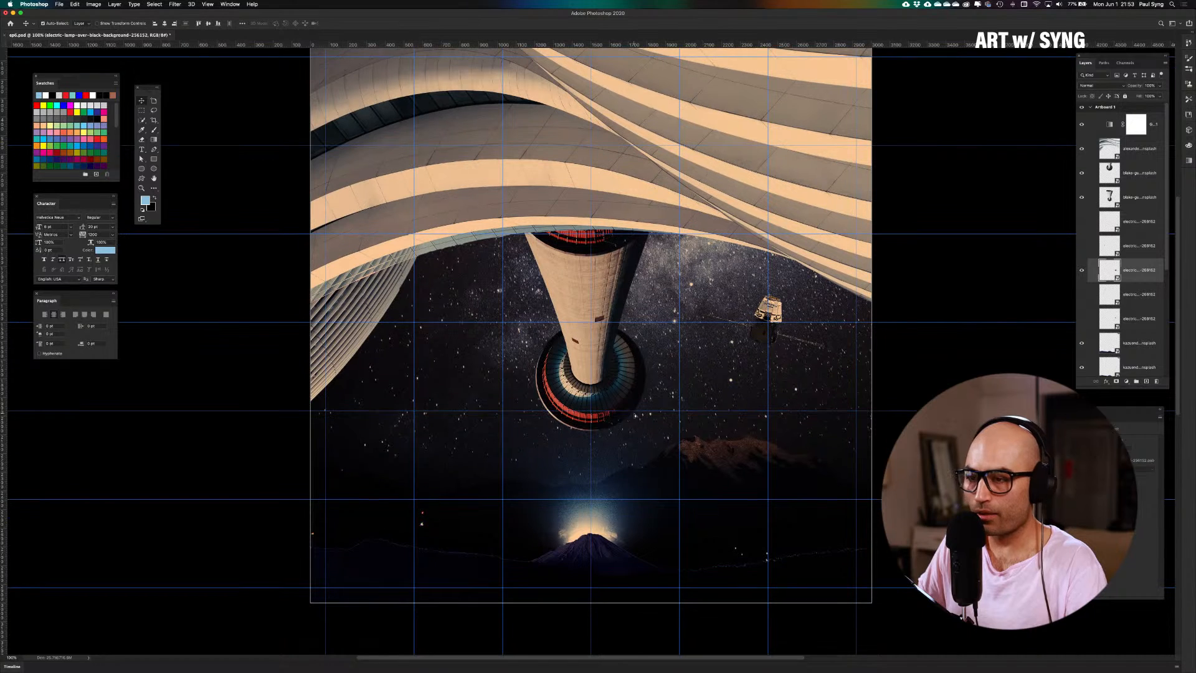
key(t)
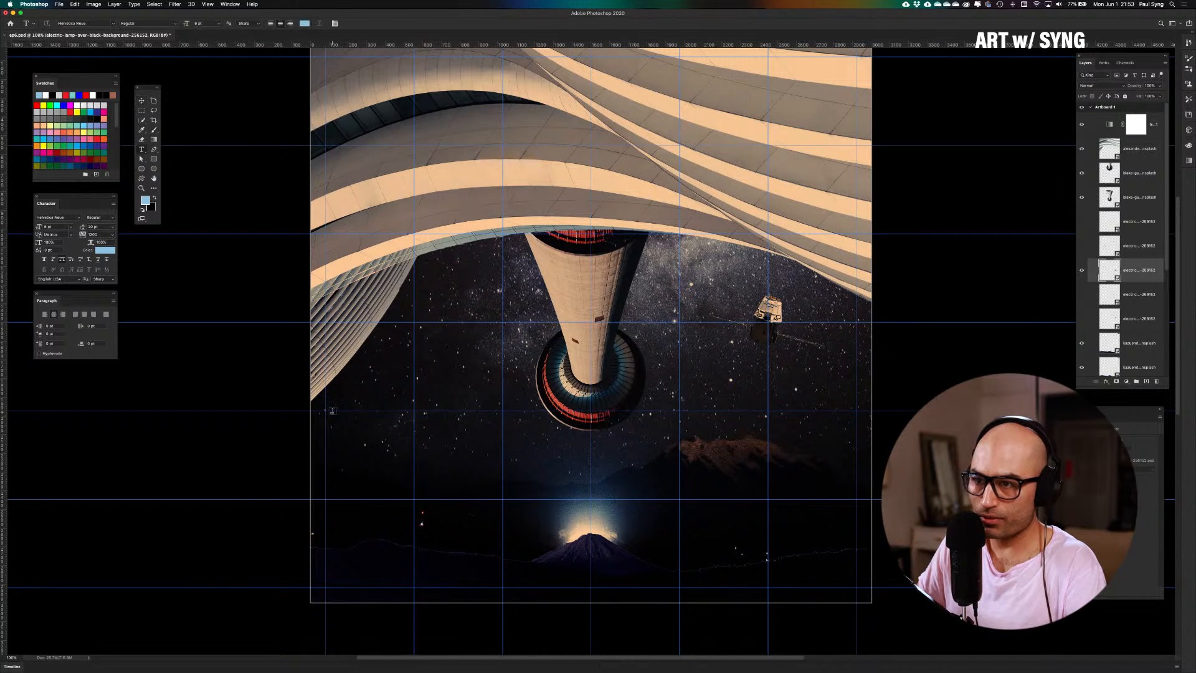
drag(327, 412, 857, 586)
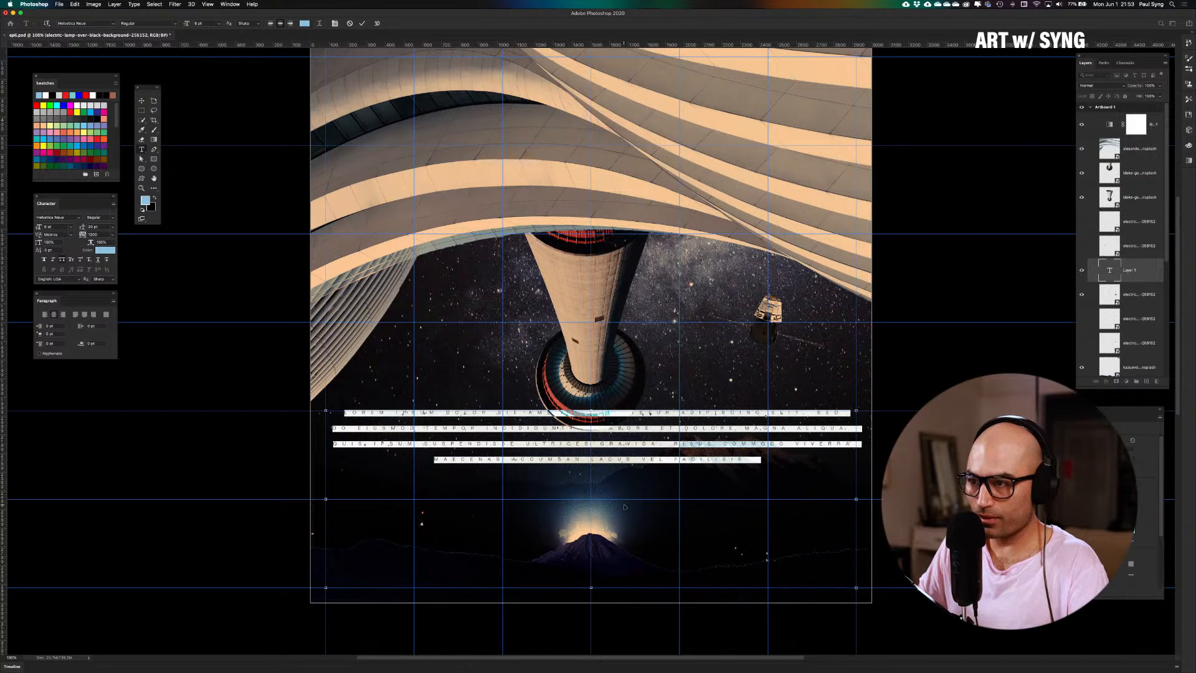
text(SPACE EXPLORATION IS THE USE OF ASTRONOMY AND SPACE TECHNOLOGY TO EXPLORE OUTER SPACE.[1] WHILE THE STUDY OF SPACE IS CARRIED OUT MAINLY BY ASTRONOMERS WITH TELESCOPES, ITS PHYSICAL EXPLORATION THOUGH IS CONDUCTED BOTH BY UNMANNED ROBOTIC SPACE PROBES AND HUMAN SPACEFLIGHT.)
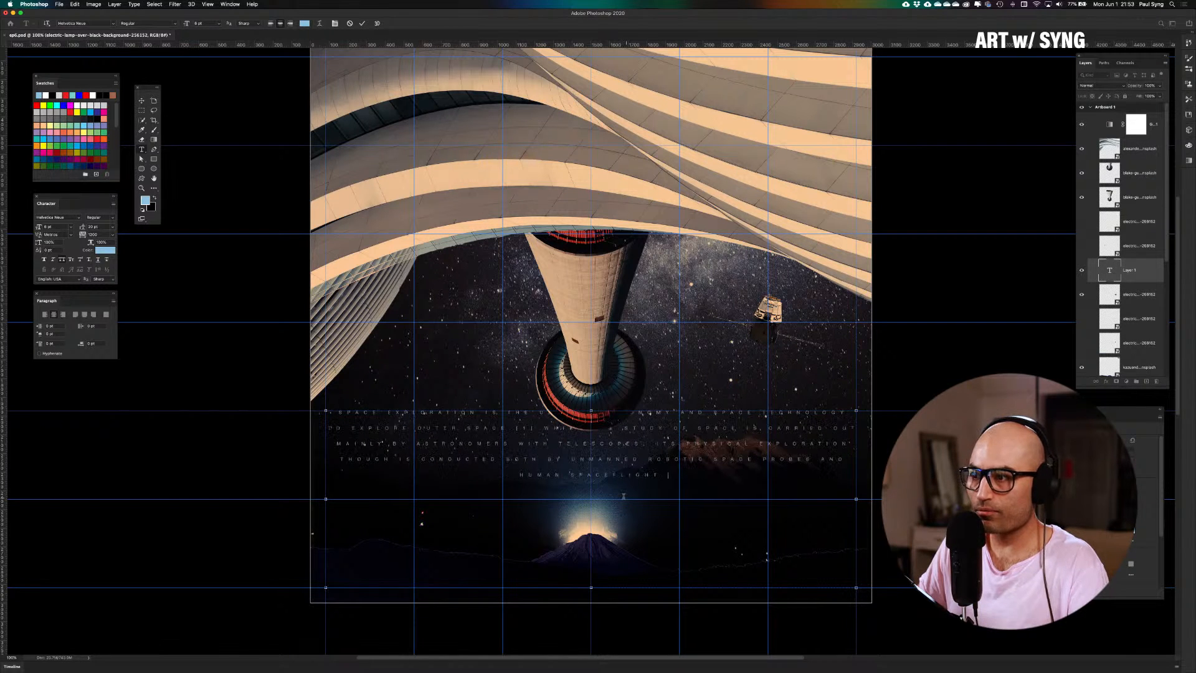
key(super+Return)
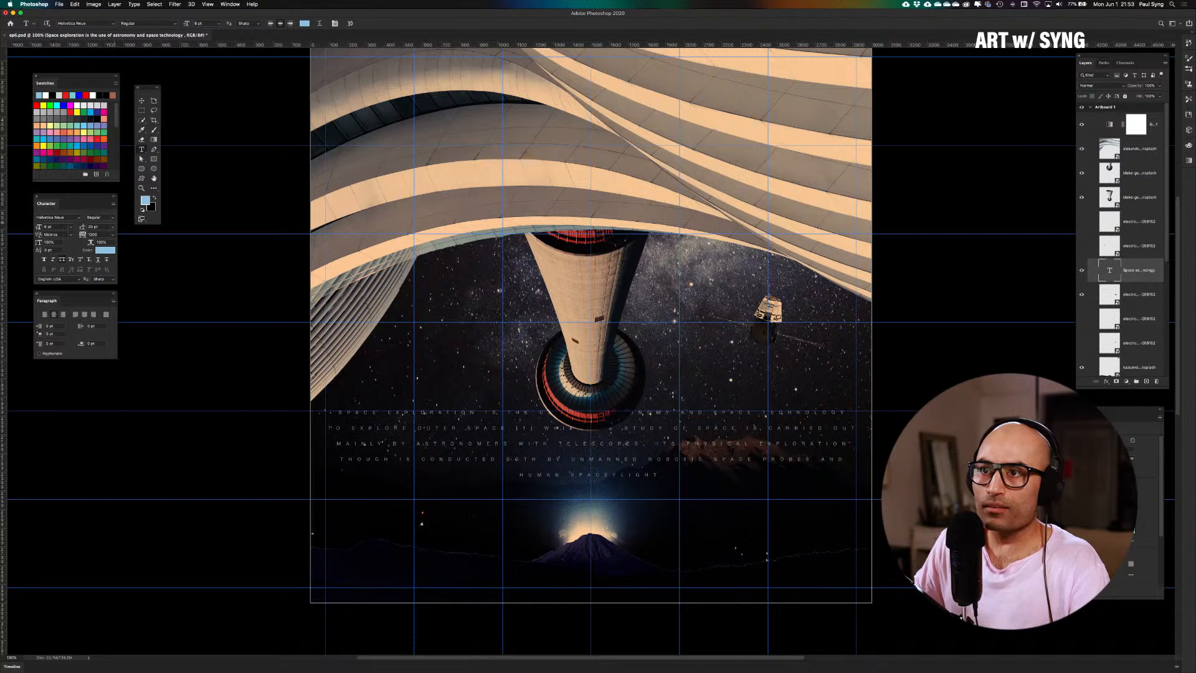
click(143, 99)
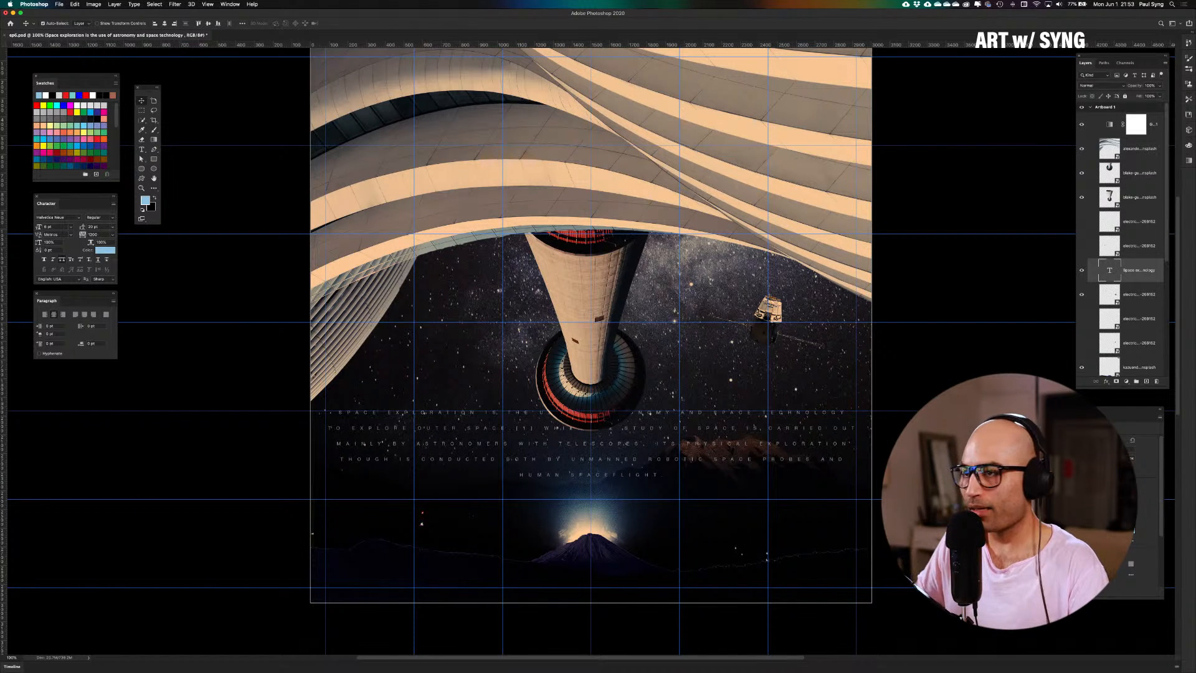
Set the paragraph's font size to 18 pt, and reduce it until the whole text fits inside its box
click(47, 227)
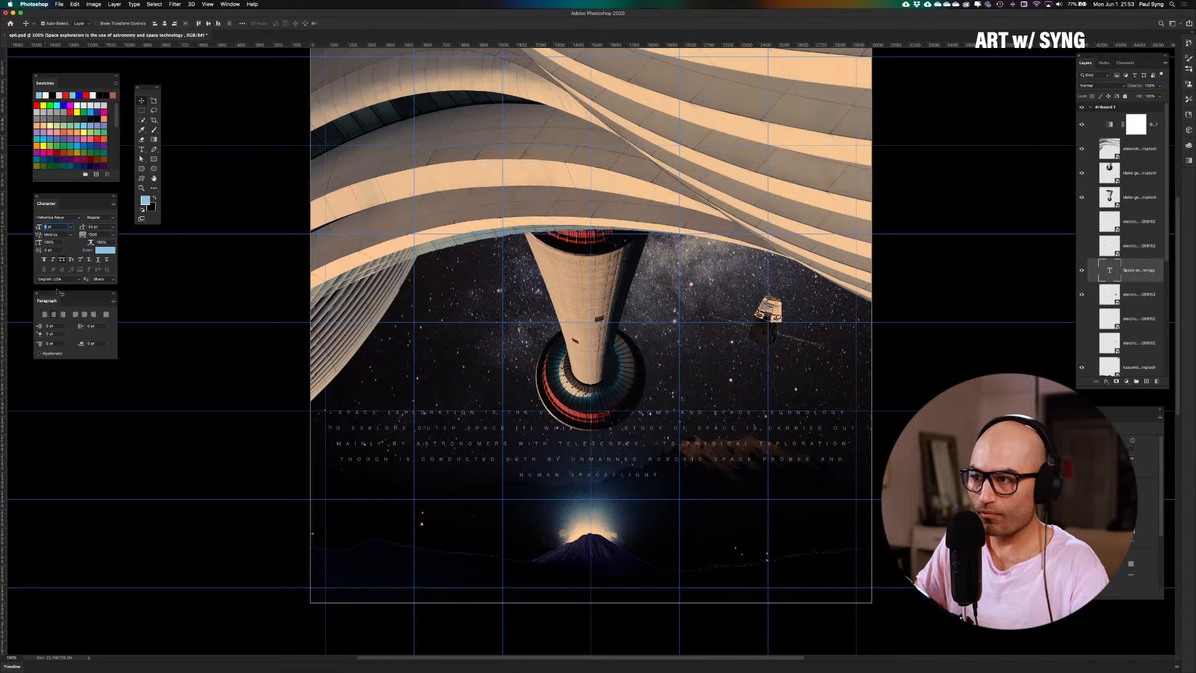
text(18)
key(Return)
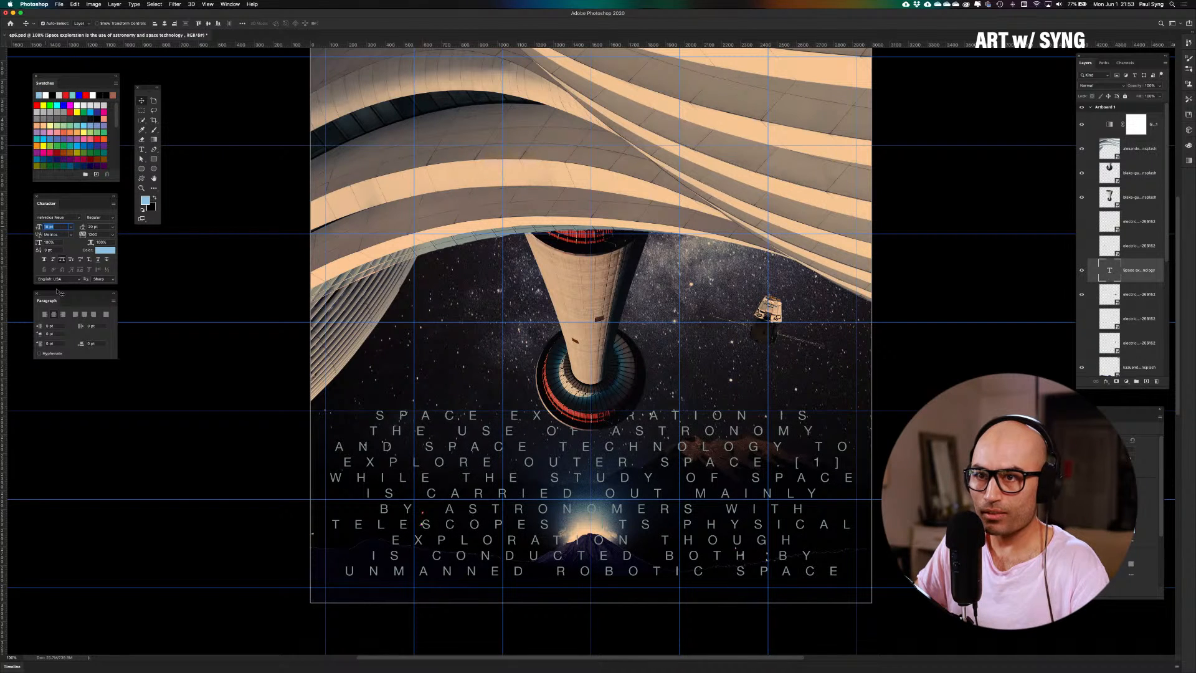
key(Down)
key(Down)
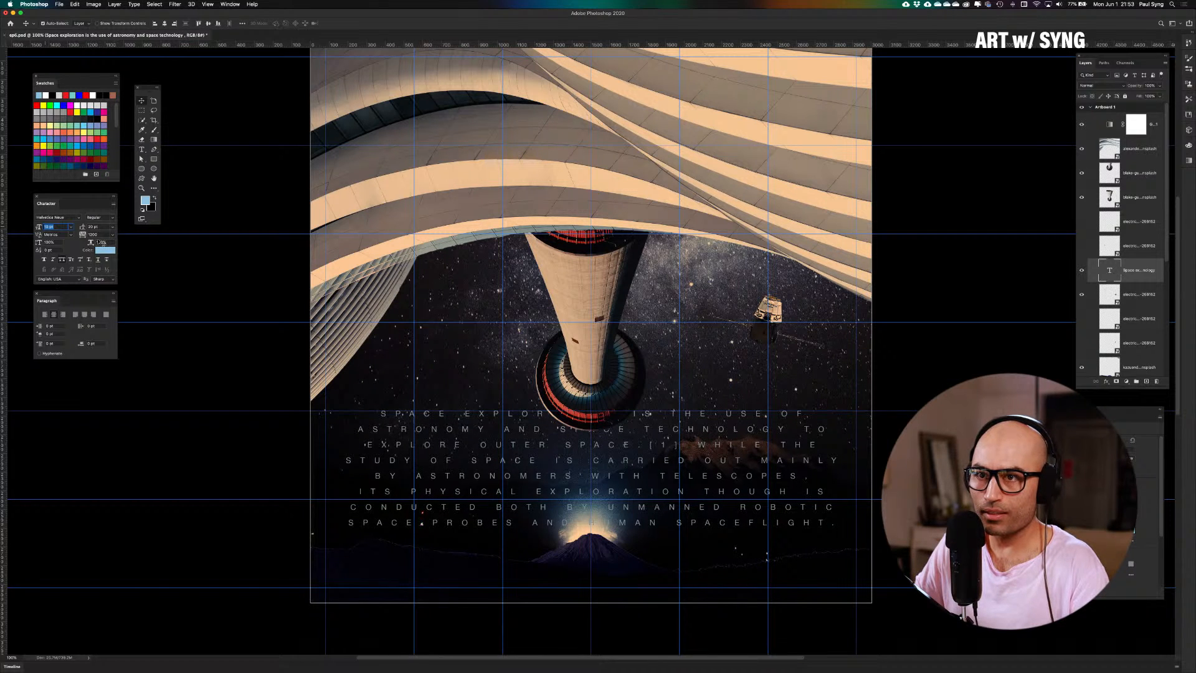
Increase the paragraph's leading until its lines spread from the tower's base to just above the lowest guide
click(92, 226)
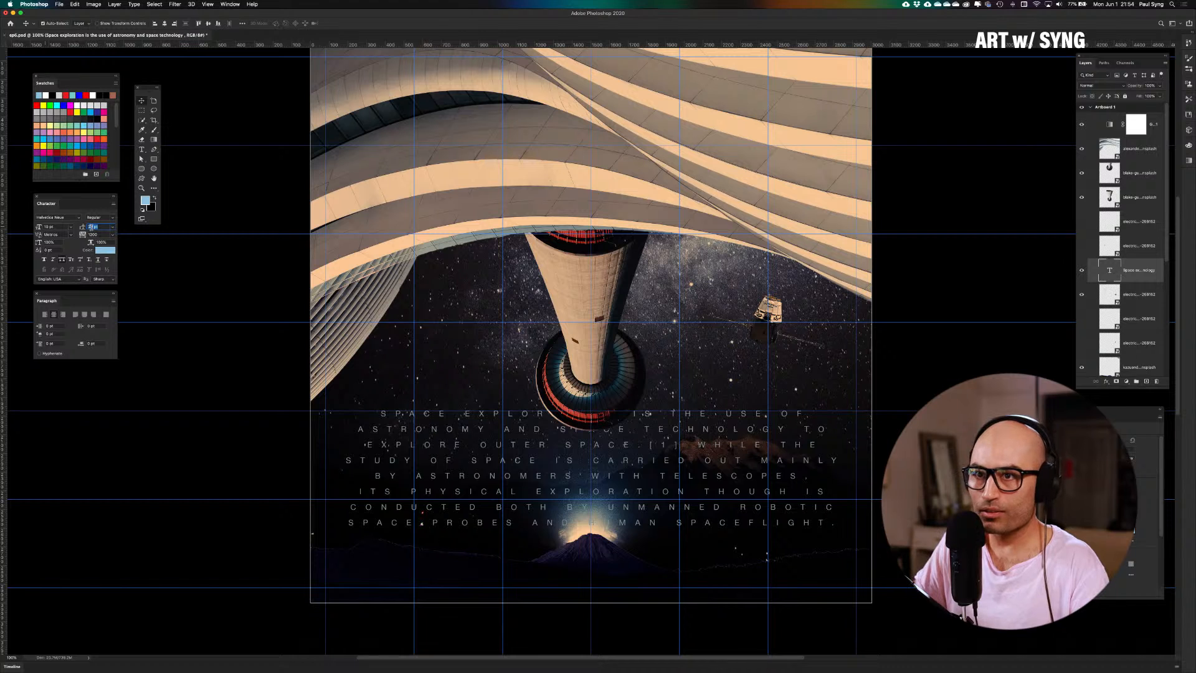
key(Up)
key(Up)
key(Up)
key(Up)
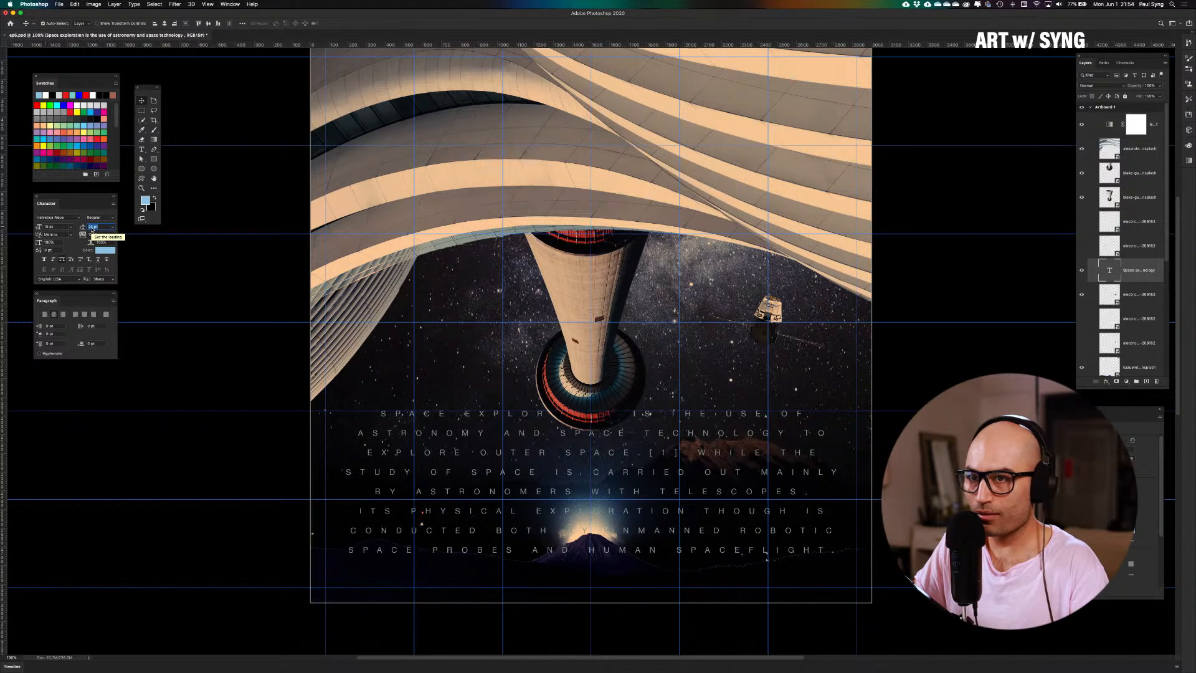
key(Up)
key(Up)
key(Up)
key(Up)
key(Up)
key(Up)
key(Up)
key(Up)
key(Up)
key(Up)
key(Up)
key(Up)
key(Up)
key(Up)
key(Up)
key(Up)
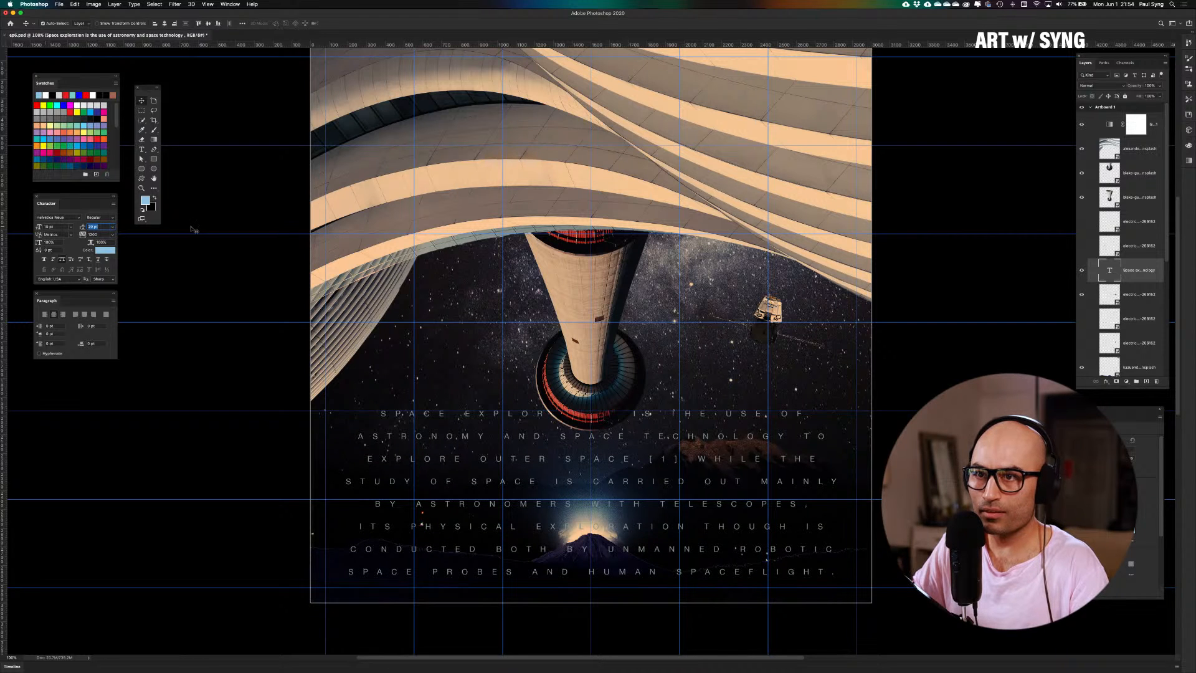
key(Up)
key(Return)
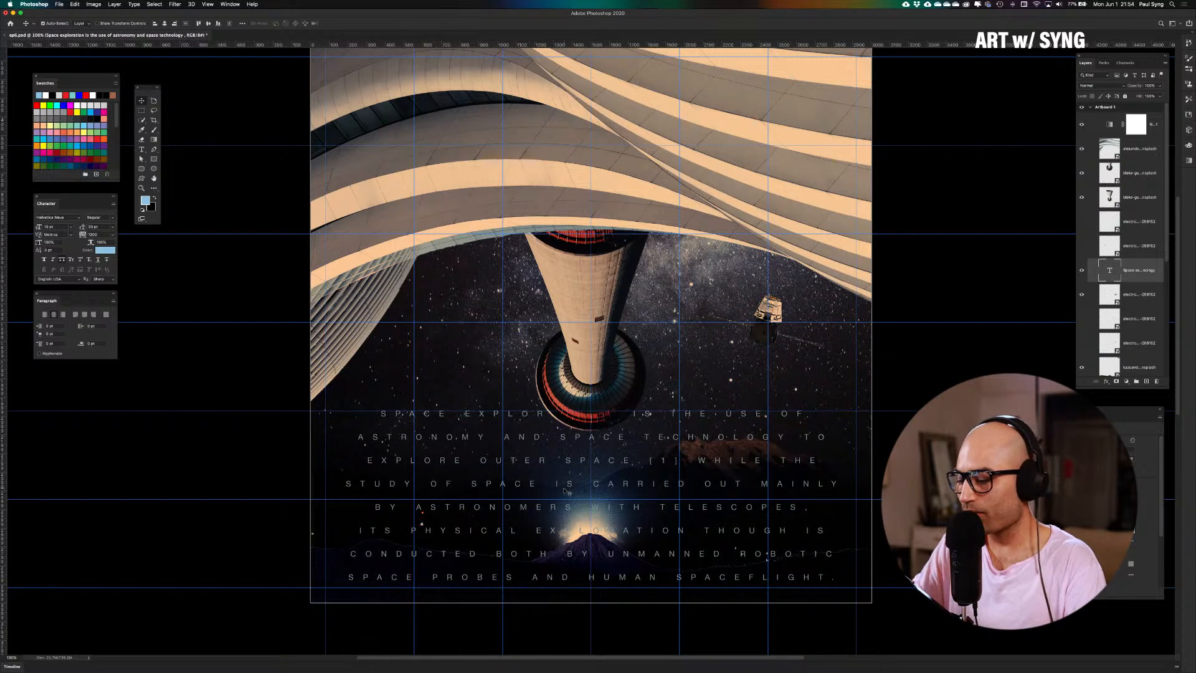
Hide the guides and scale the paragraph down to a little under two-thirds of its size
key(super+minus)
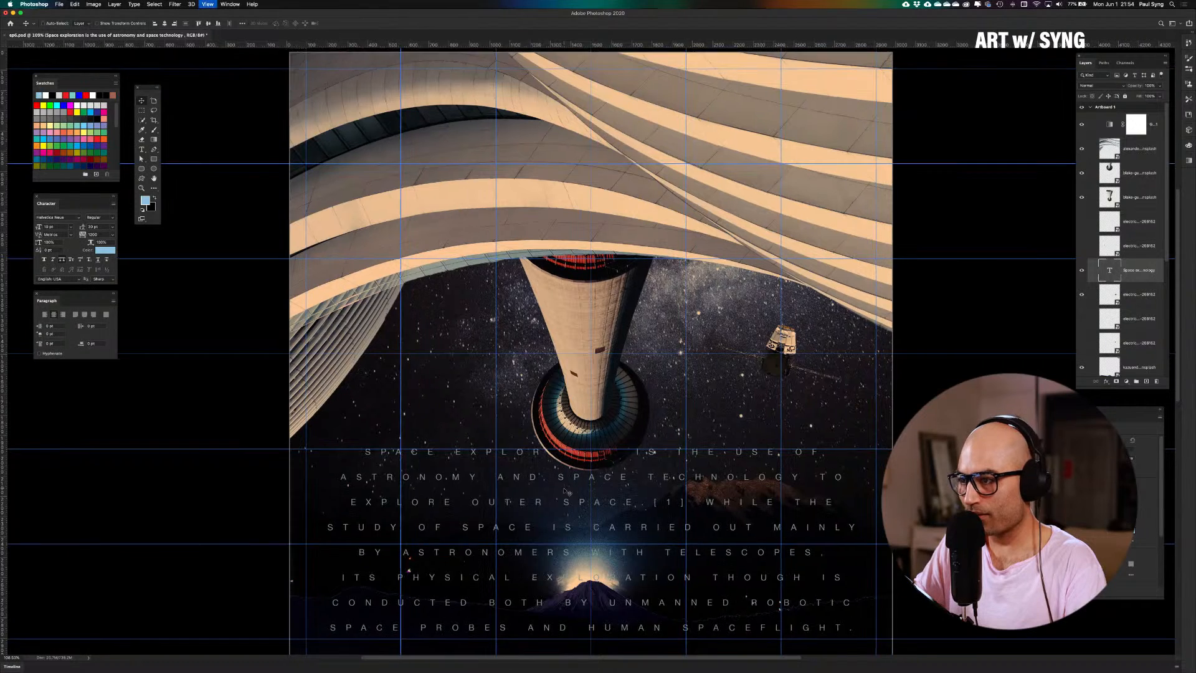
key(super+semicolon)
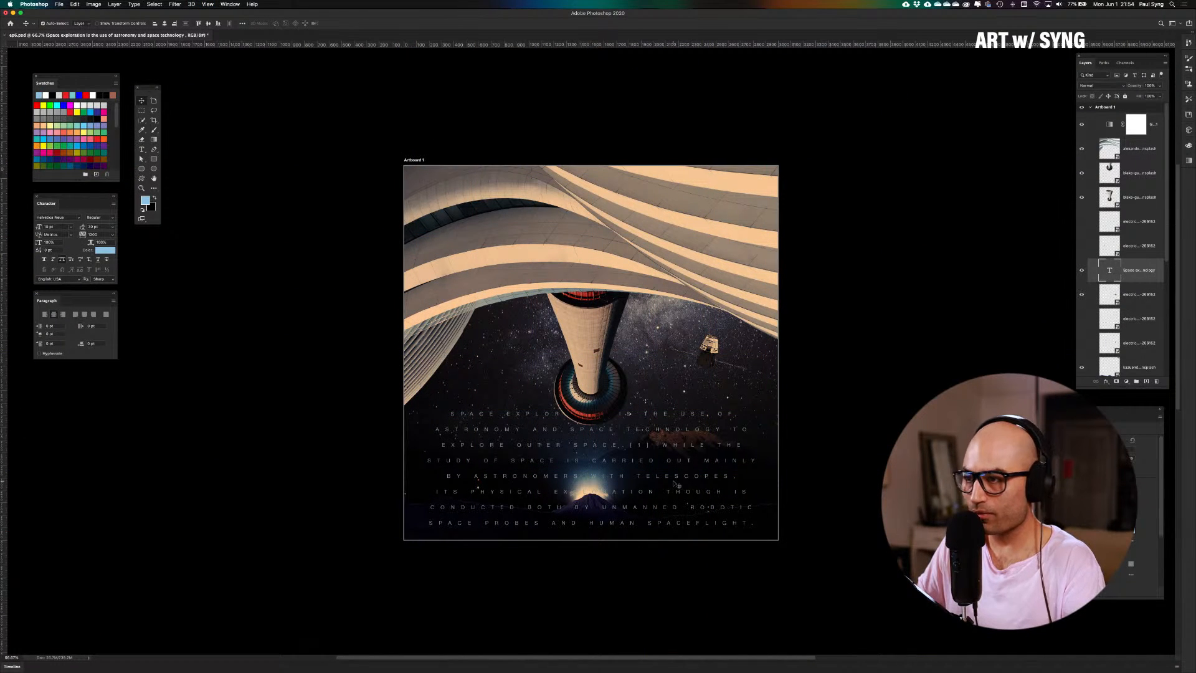
key(super+t)
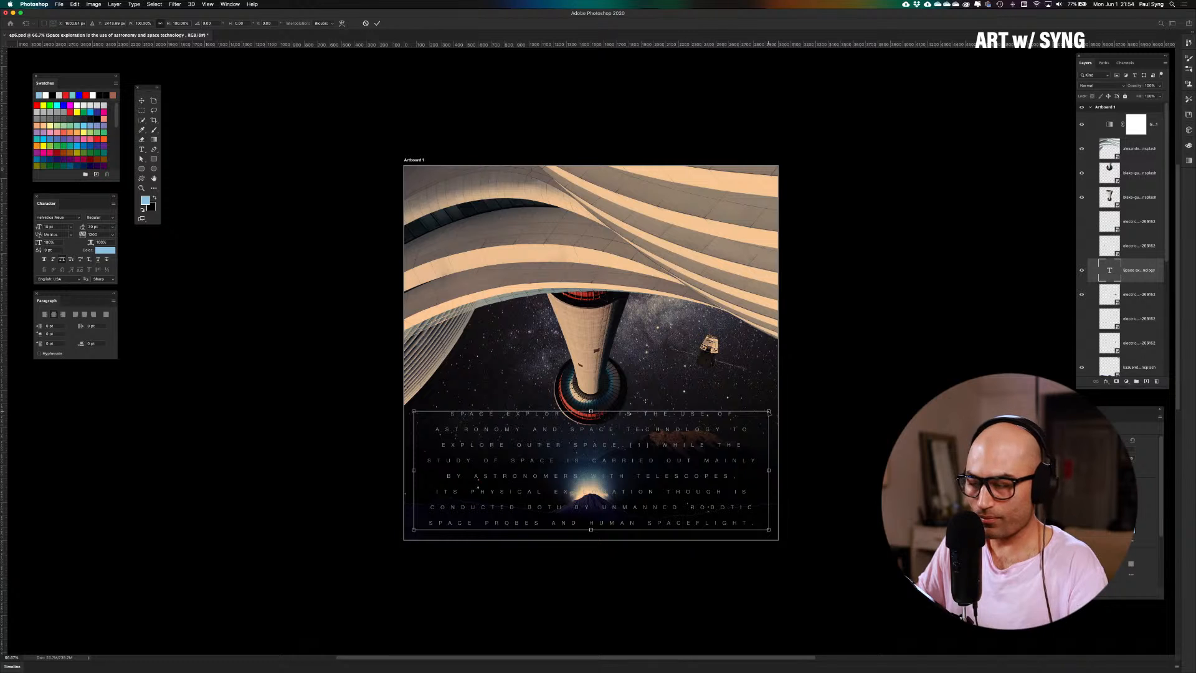
drag(770, 410, 674, 423)
key(Return)
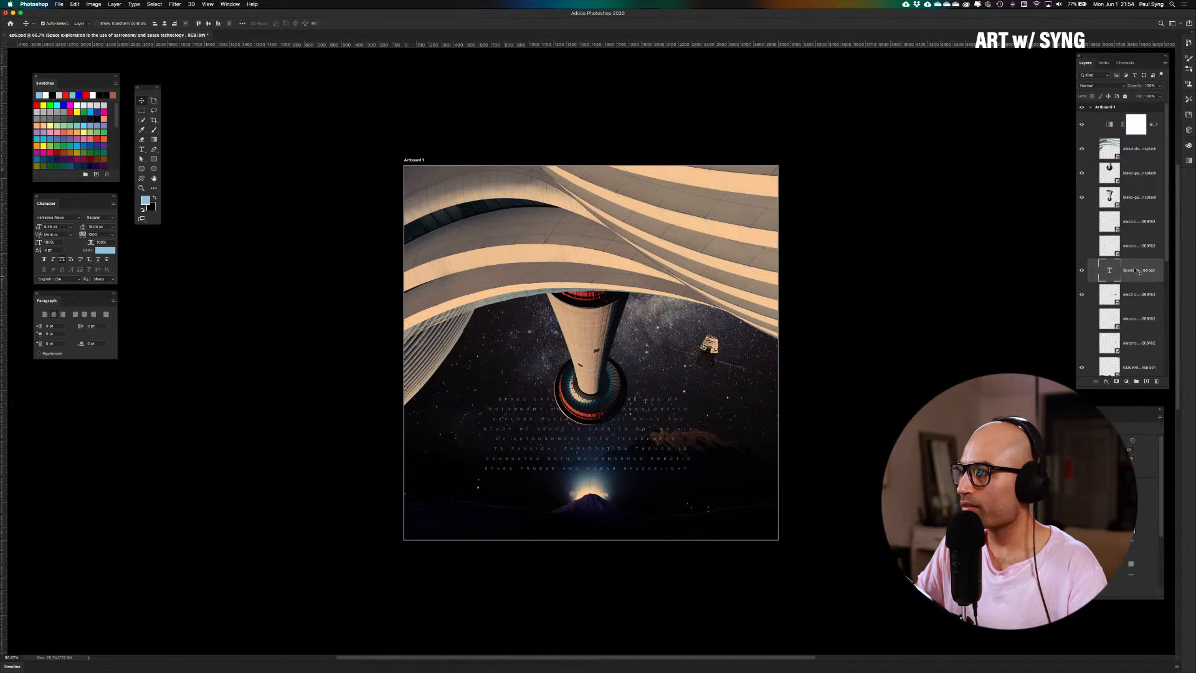
Move the text layer directly above the curved roof layer and place the paragraph in the artboard's lower left area
drag(1138, 277, 1132, 149)
drag(637, 439, 634, 247)
drag(634, 296, 565, 493)
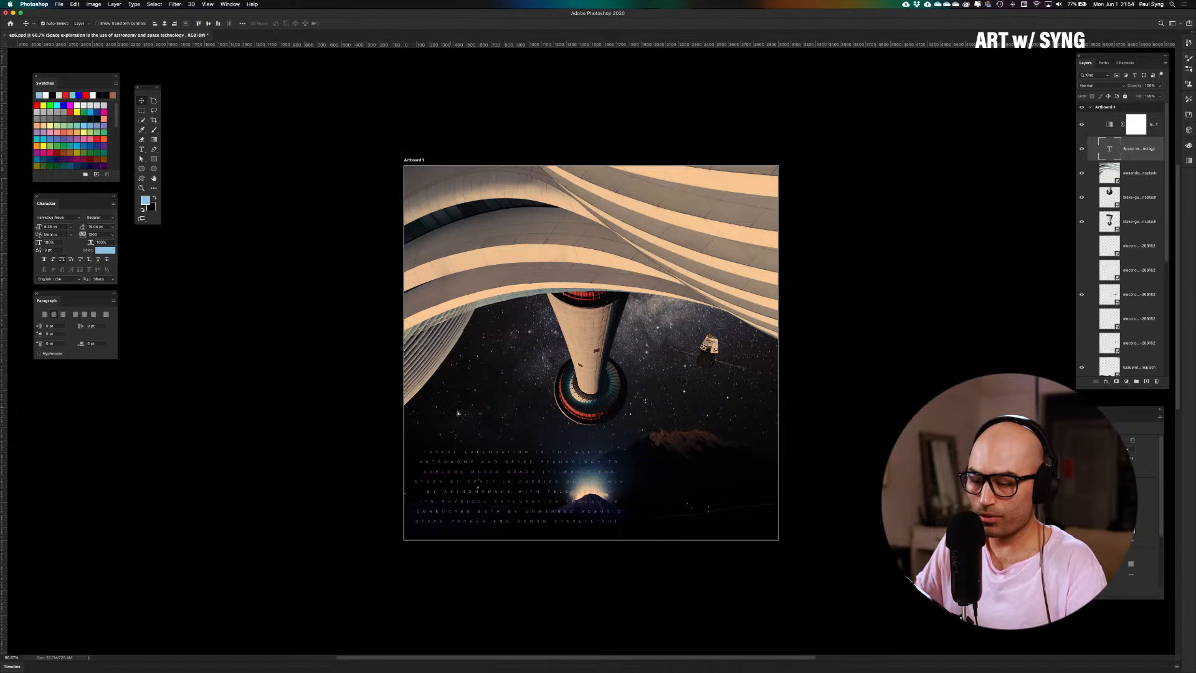
Widen the paragraph's text box on both sides until it spans nearly the full artboard width, and commit the text edit
key(t)
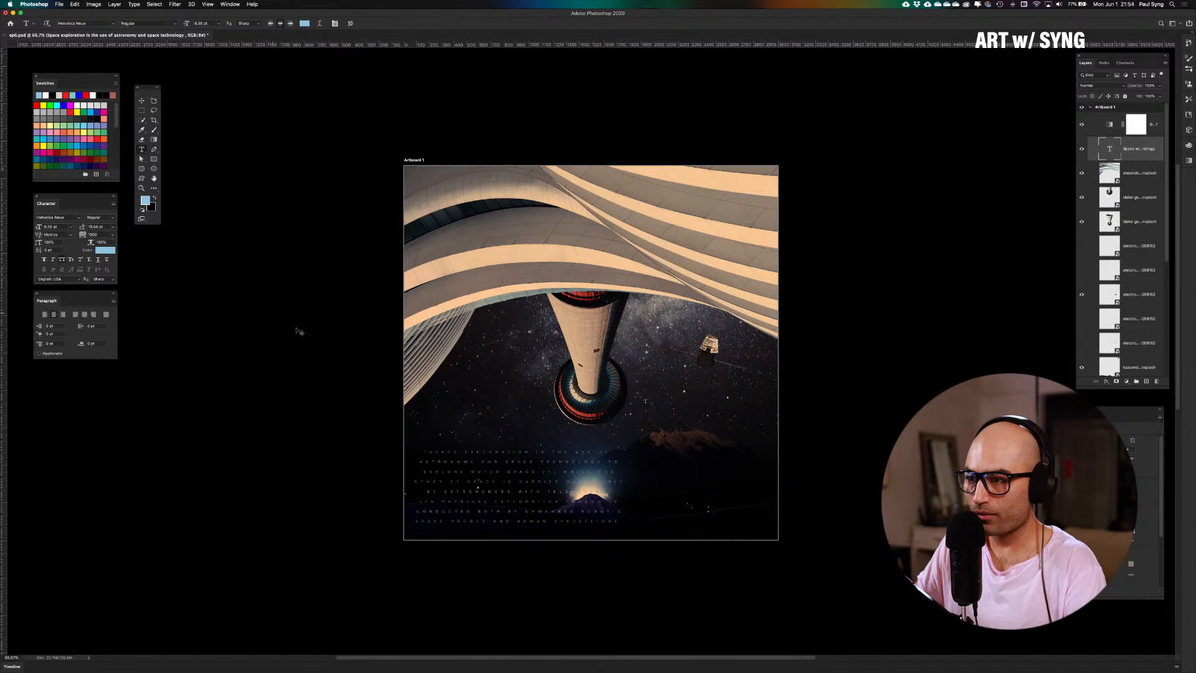
click(545, 503)
drag(630, 488, 765, 484)
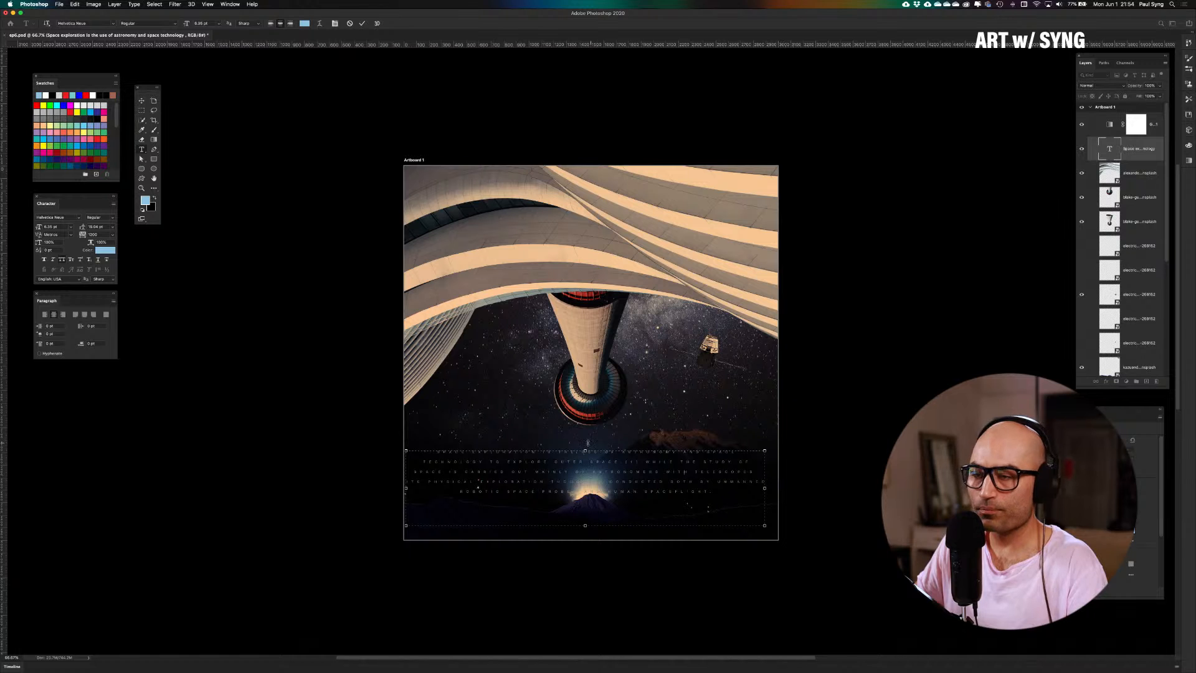
click(142, 101)
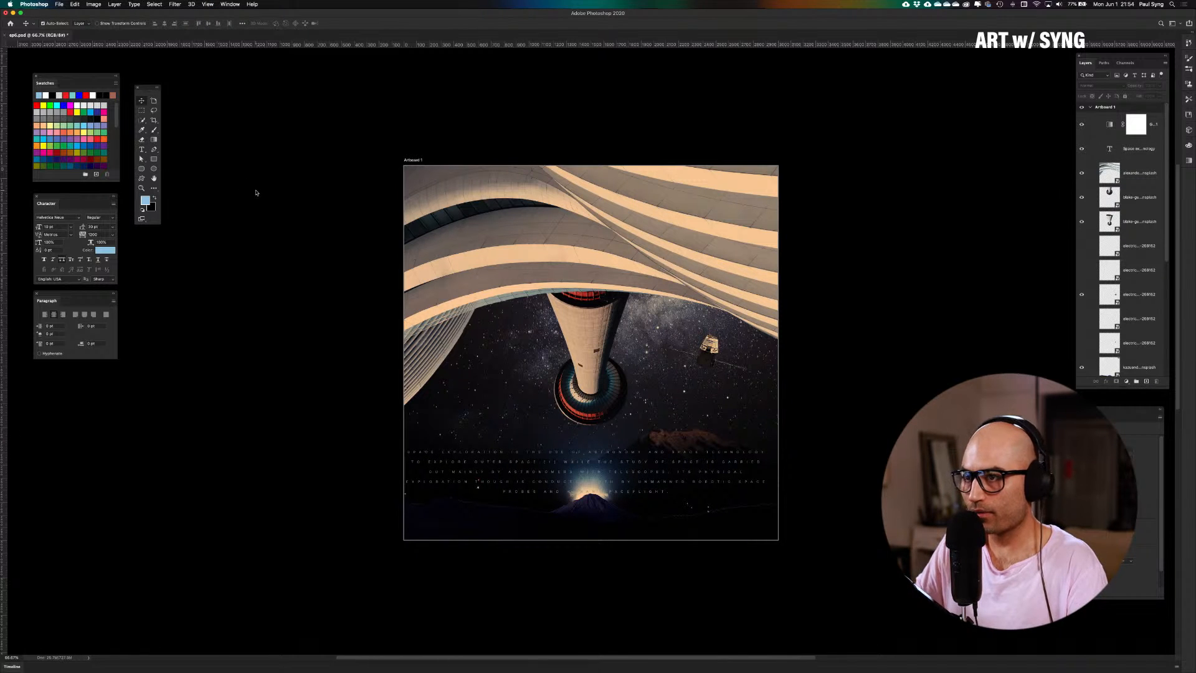
Show the guides and move the paragraph down and right so its box meets the second-lowest horizontal and rightmost vertical guides
click(1103, 248)
click(1131, 150)
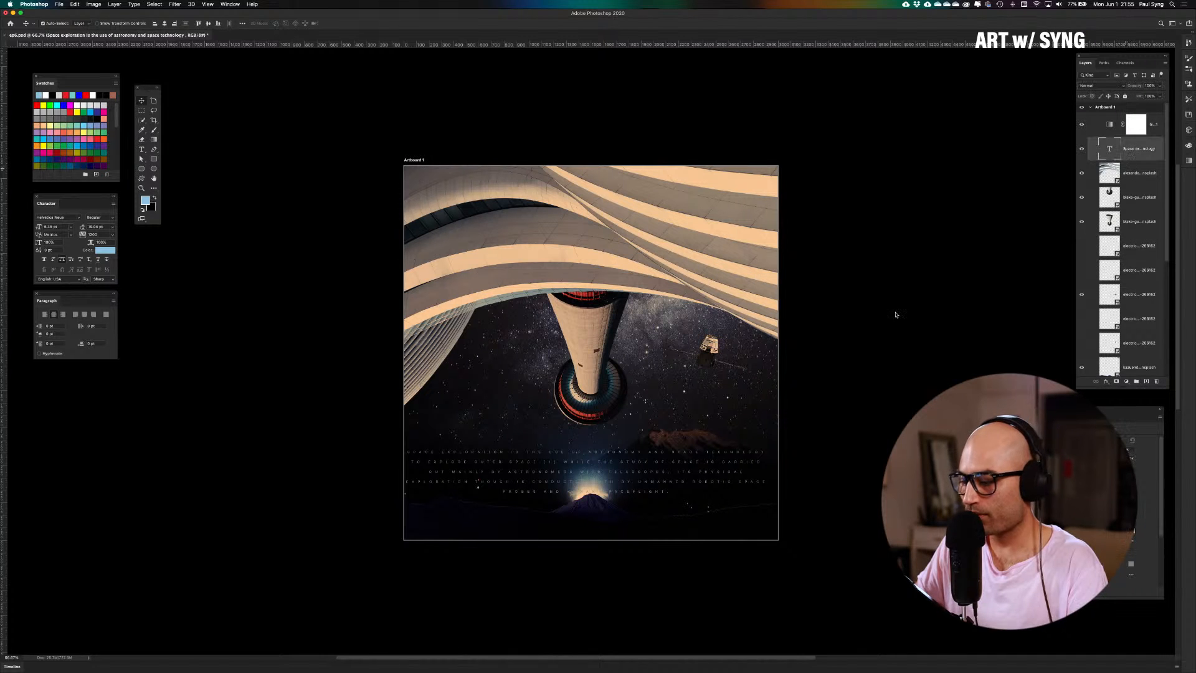
click(816, 352)
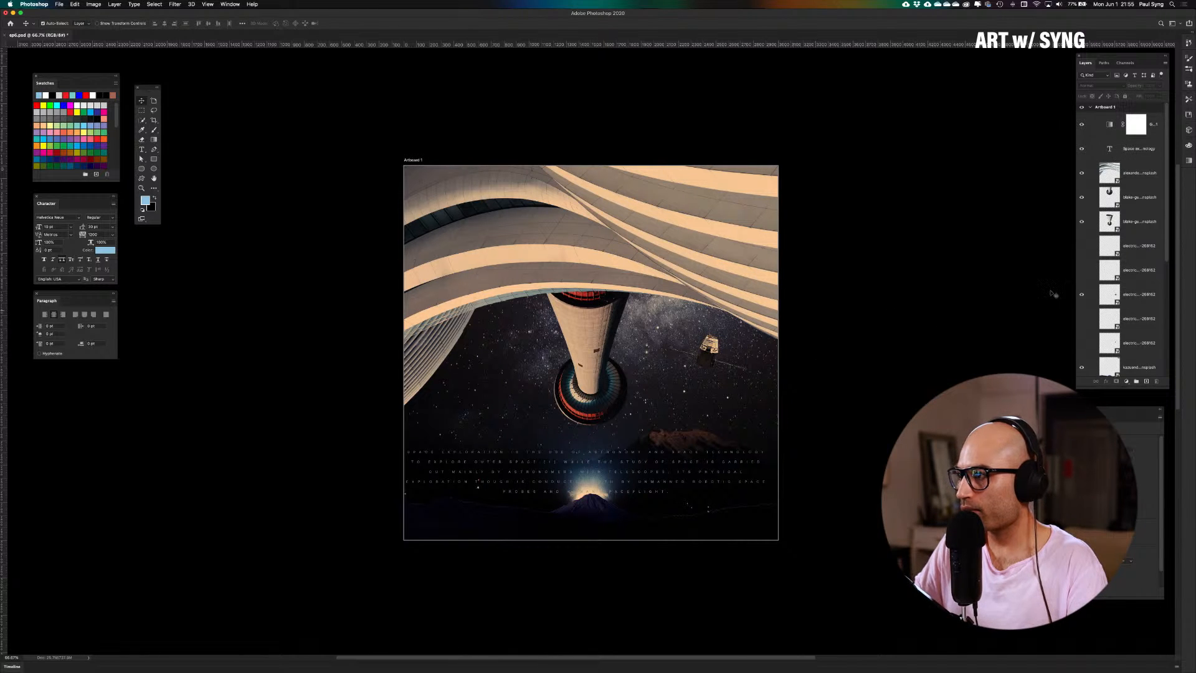
click(1112, 265)
key(super+semicolon)
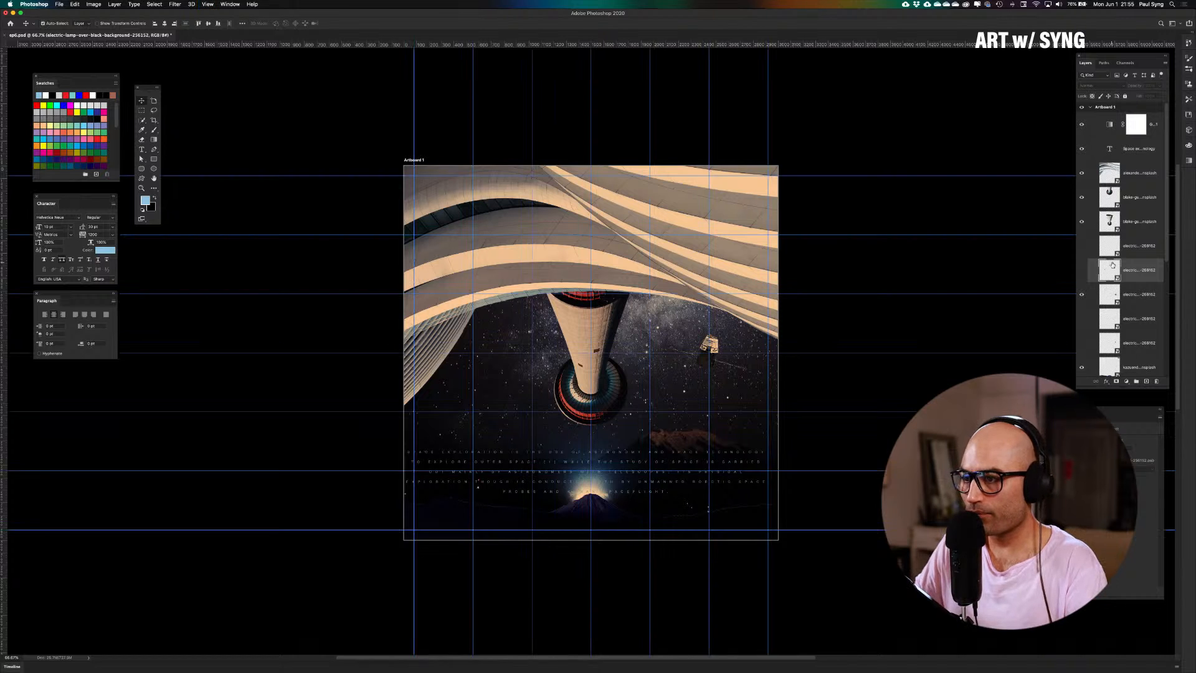
drag(729, 459, 767, 508)
Fit the text box's left edge to the leftmost guide and its bottom edge to the lowest guide, and hide the guides
double_click(544, 489)
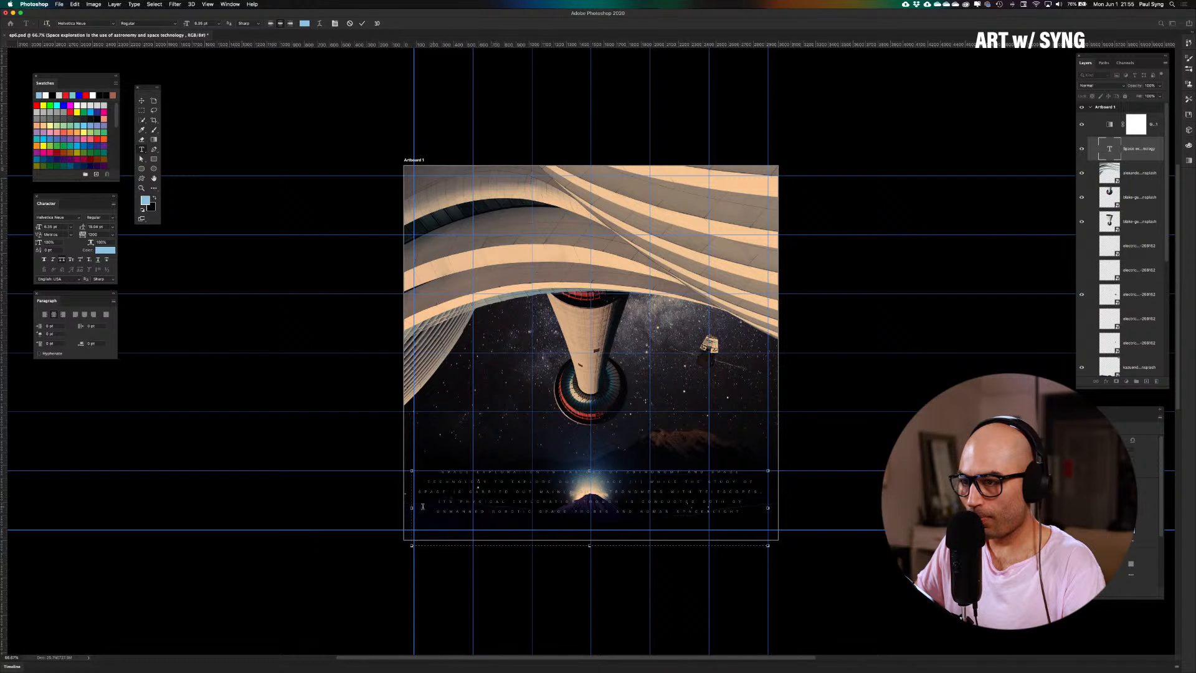
drag(411, 507, 413, 507)
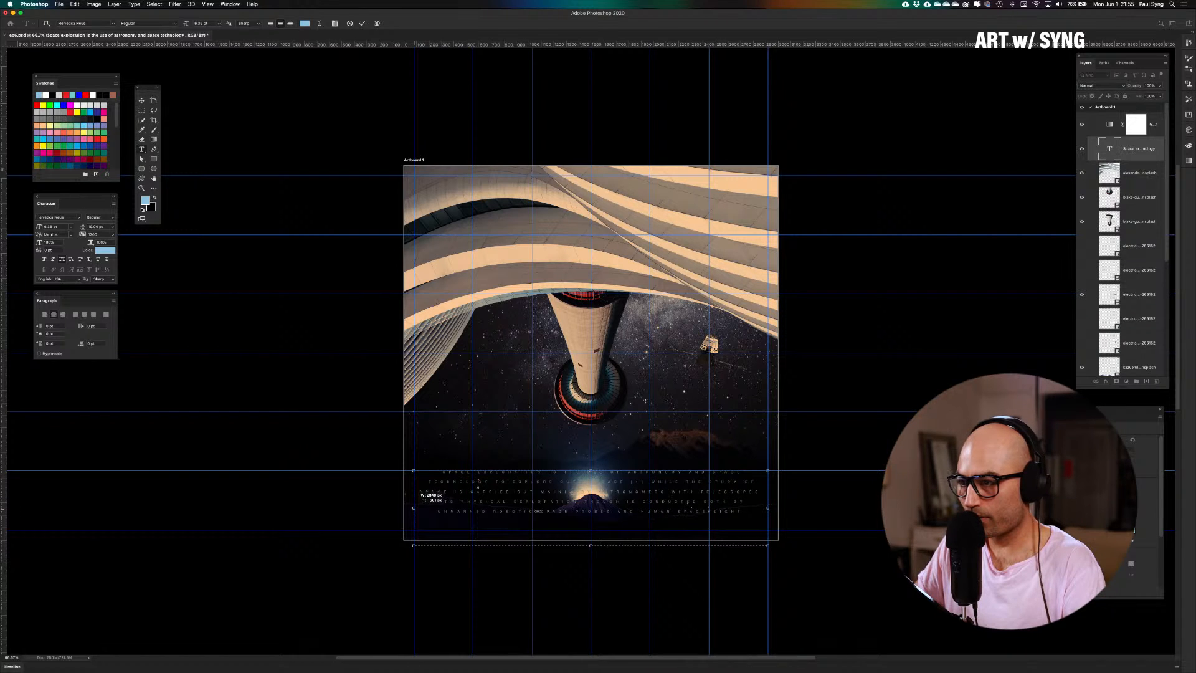
drag(591, 546, 591, 530)
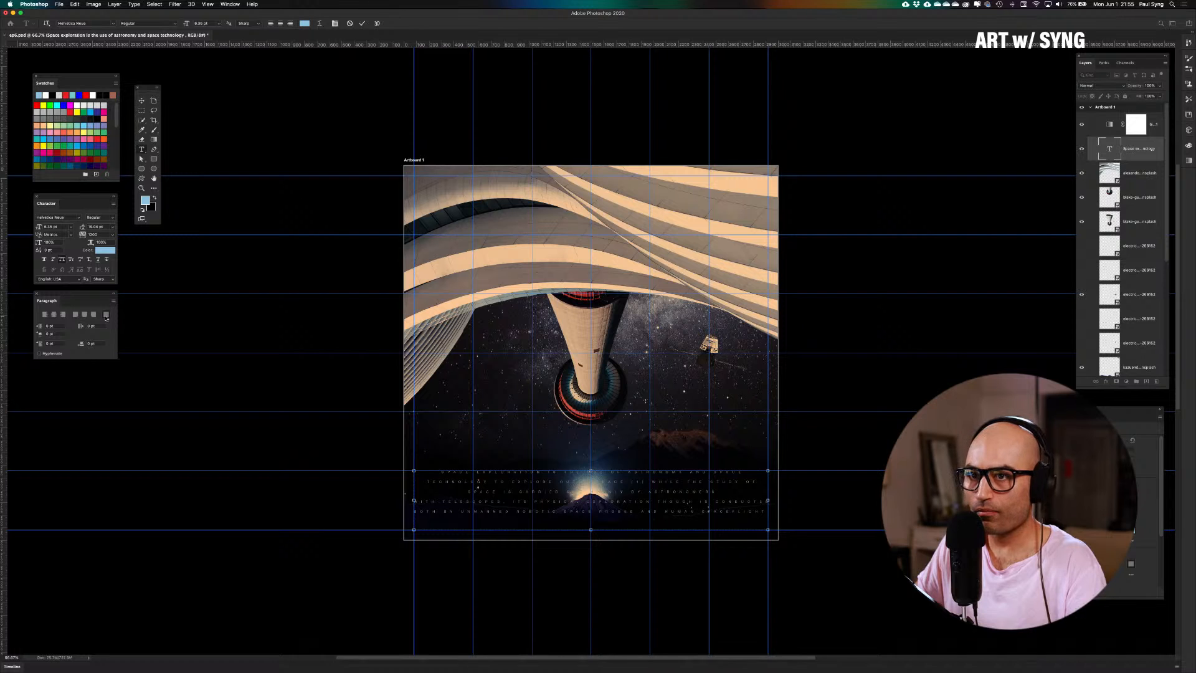
click(228, 205)
key(v)
click(244, 240)
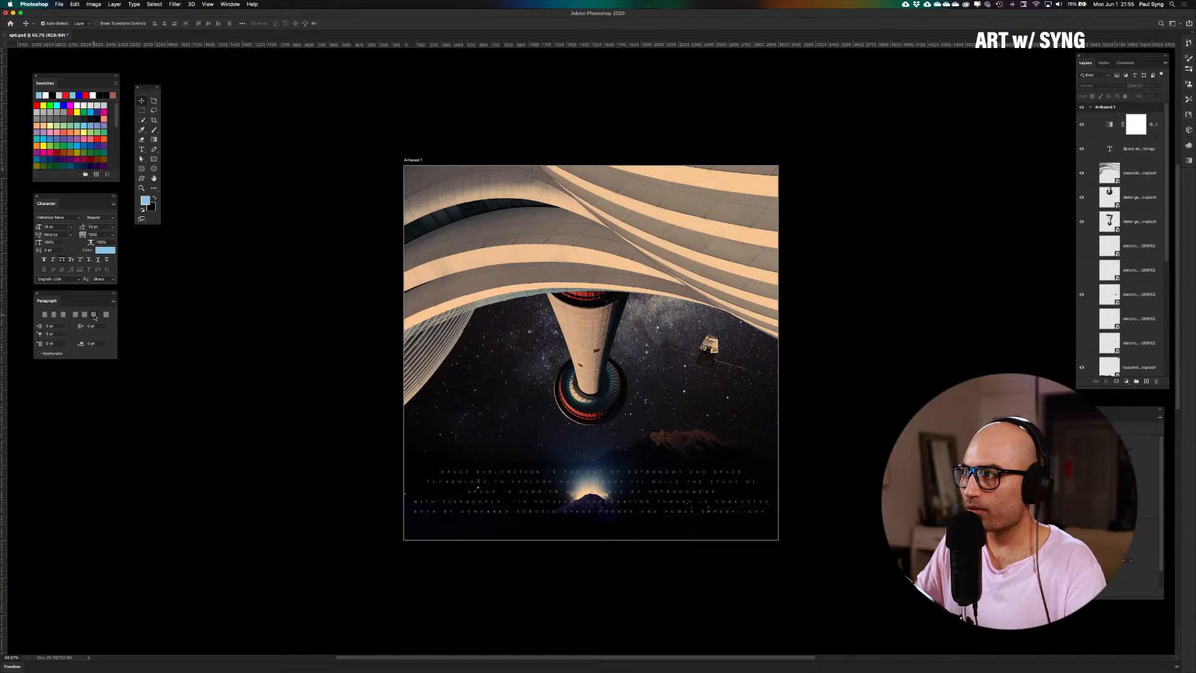
Try Justify all, other justified options and left alignment on the paragraph, and set it back to centered
click(1125, 151)
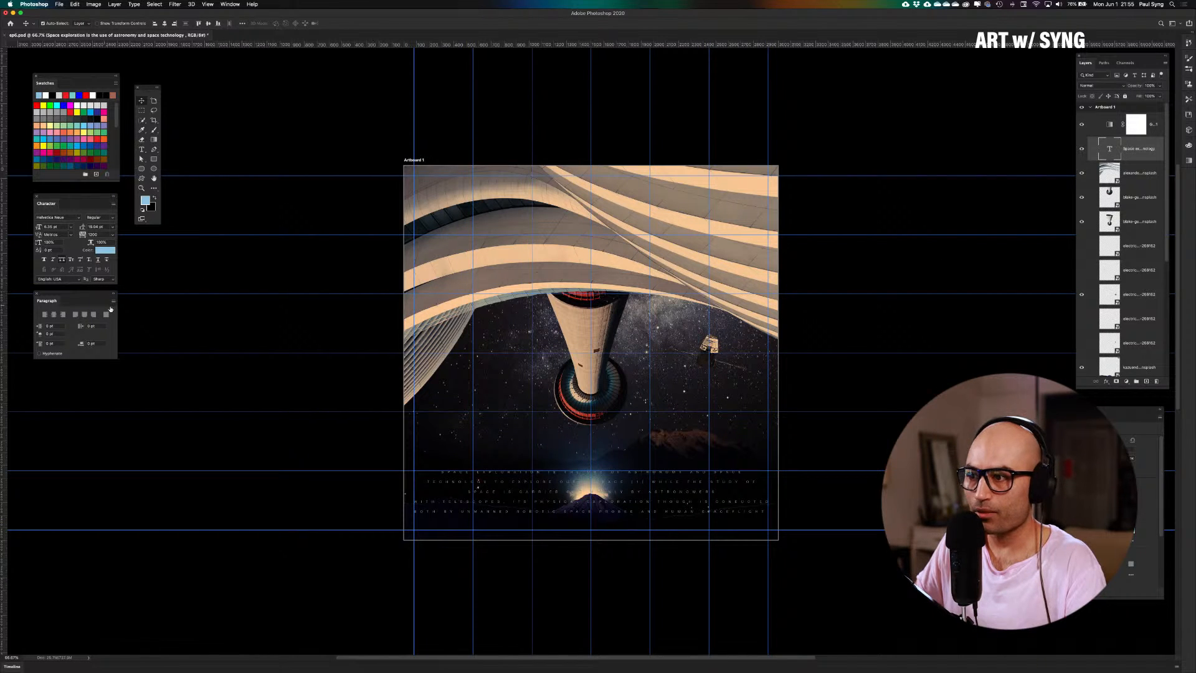
click(107, 315)
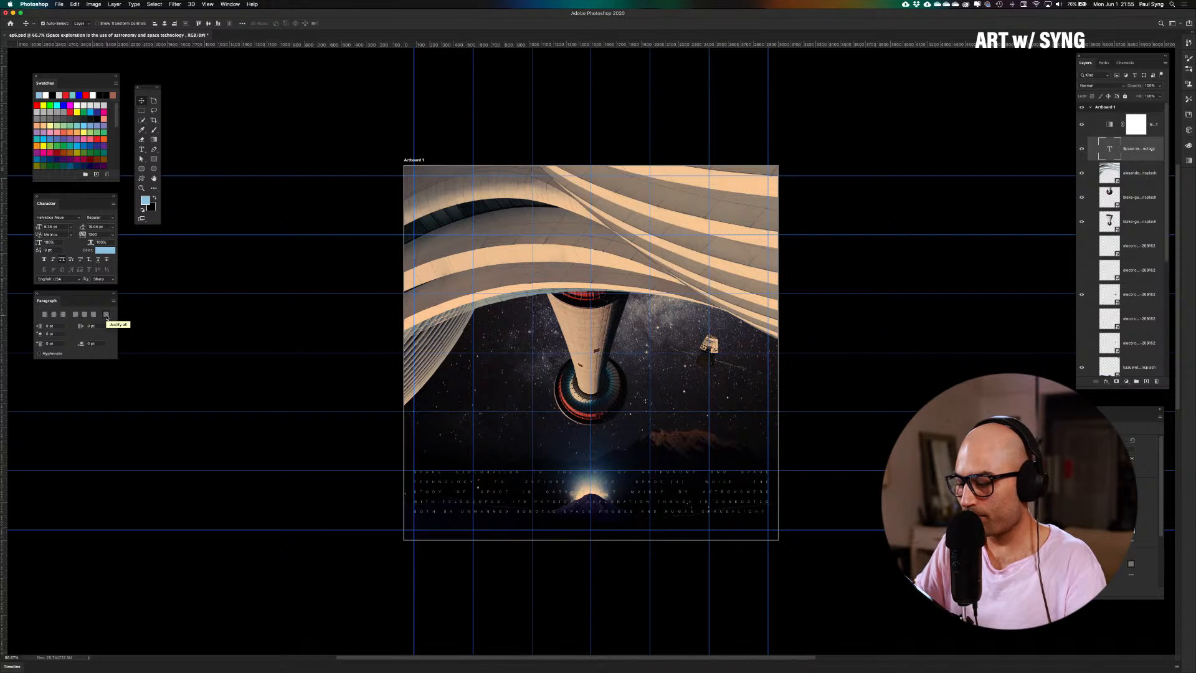
key(super+semicolon)
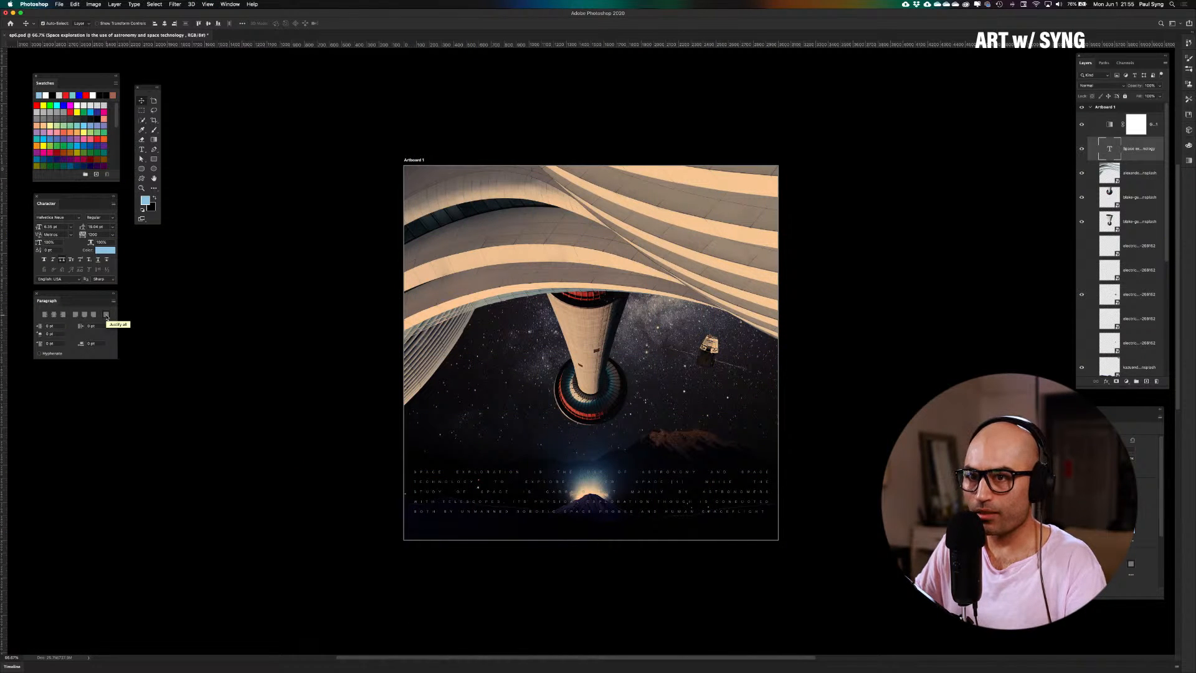
click(94, 316)
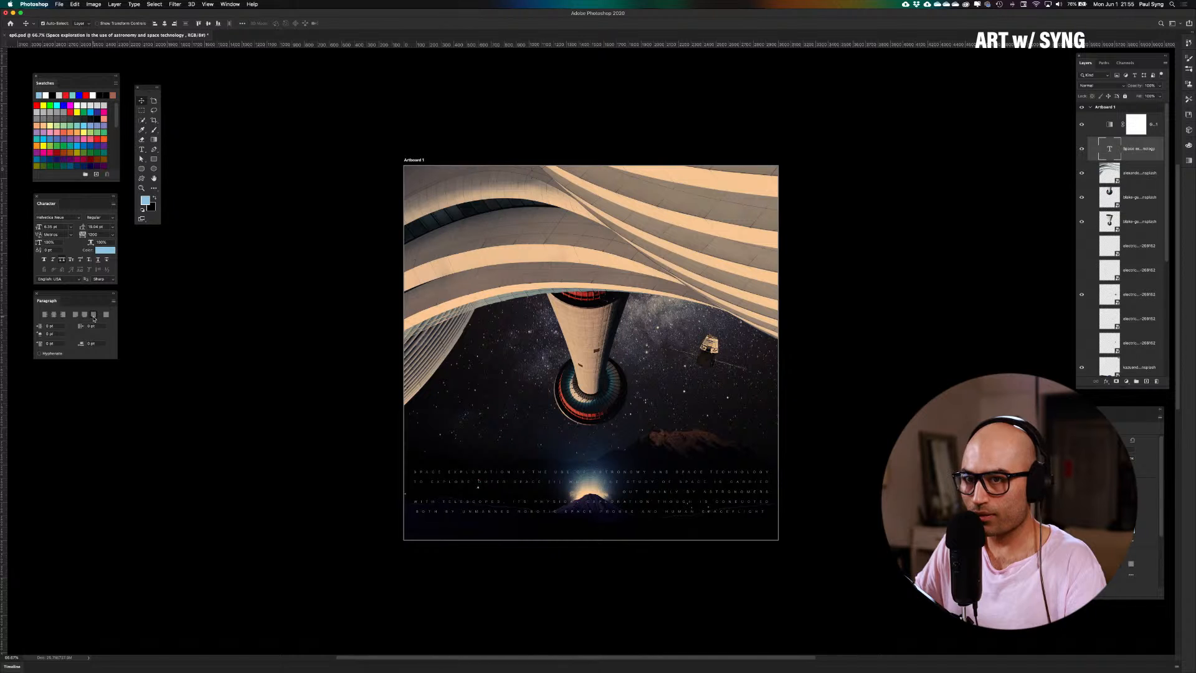
click(84, 317)
click(55, 315)
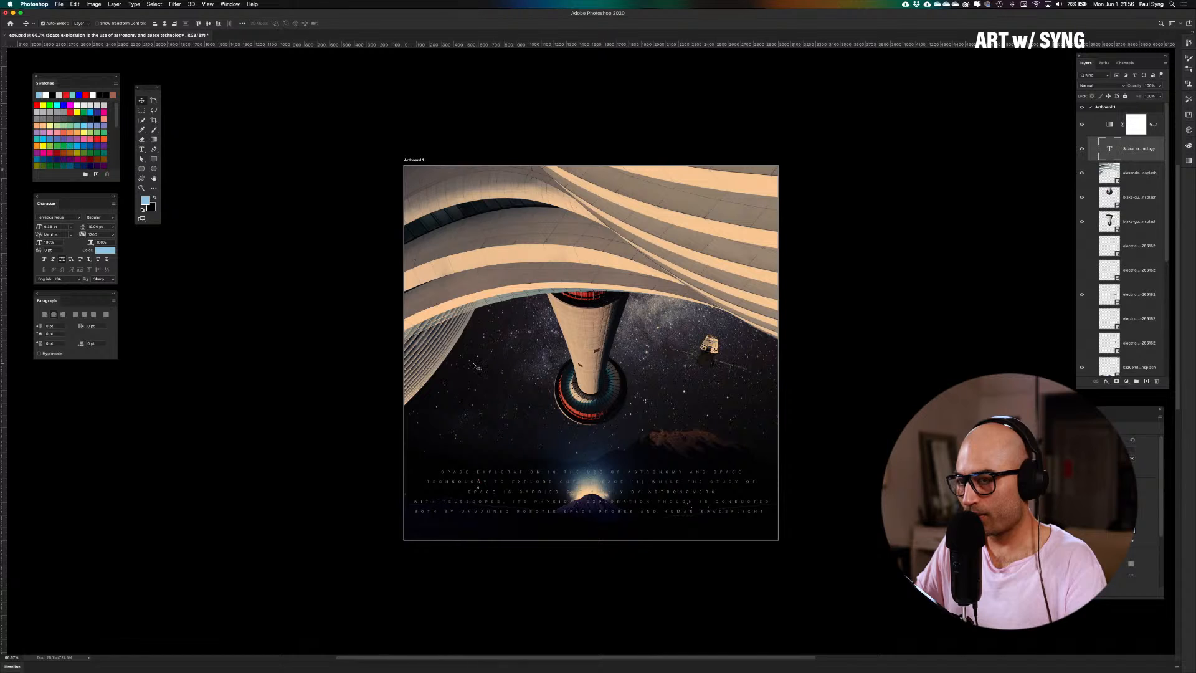
click(43, 315)
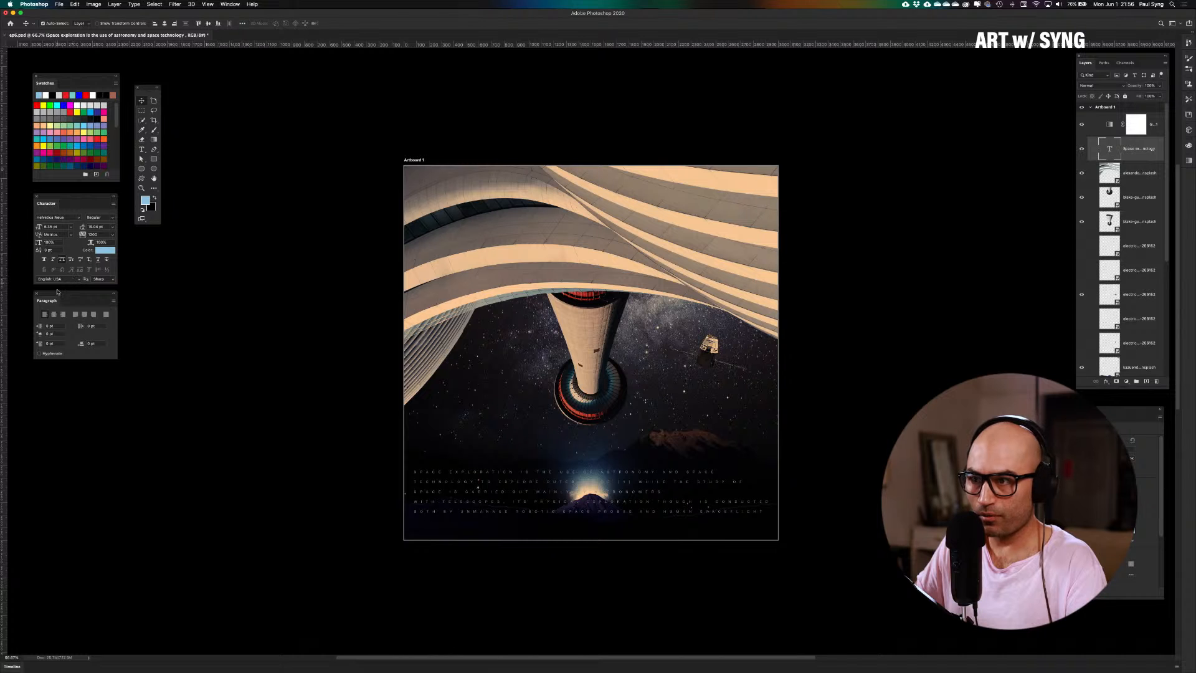
click(55, 315)
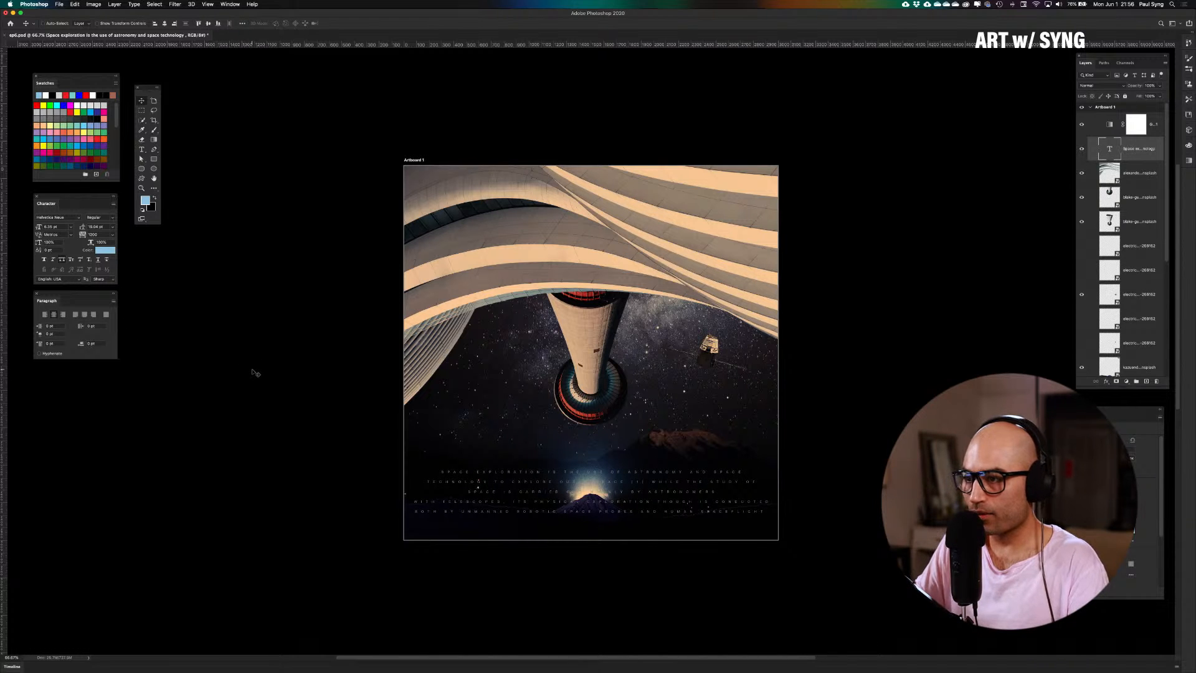
Move the centered paragraph straight up between the tower's base and the volcano's glowing peak
key(super+plus)
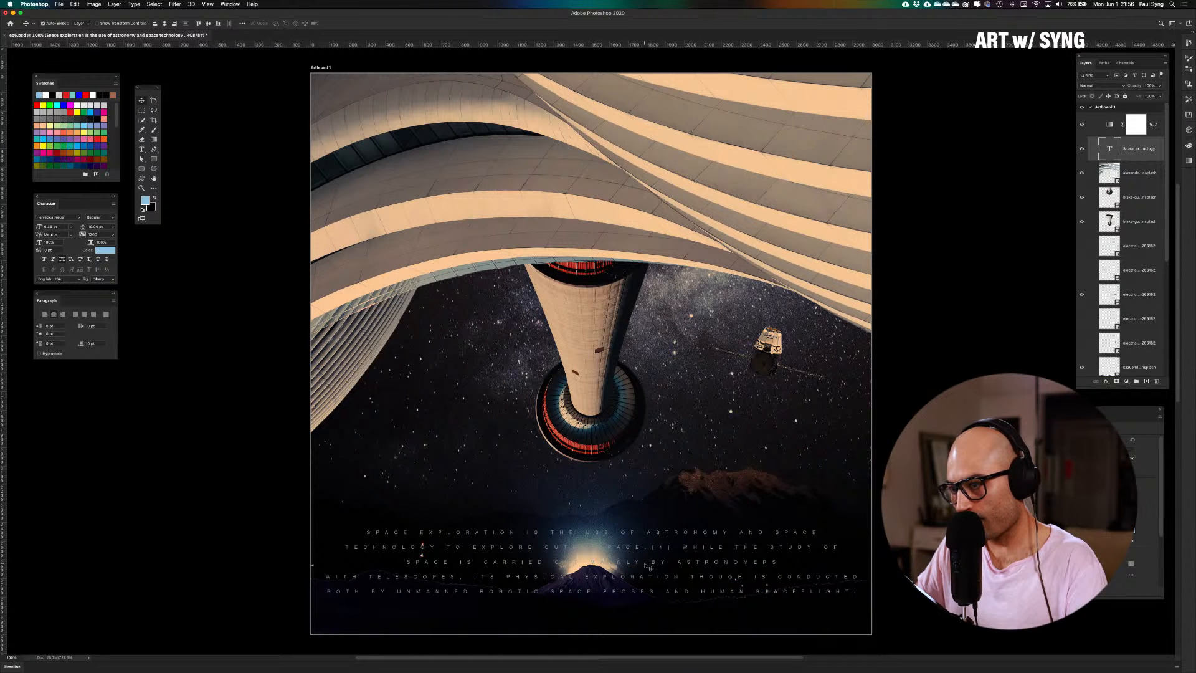
drag(647, 566, 648, 512)
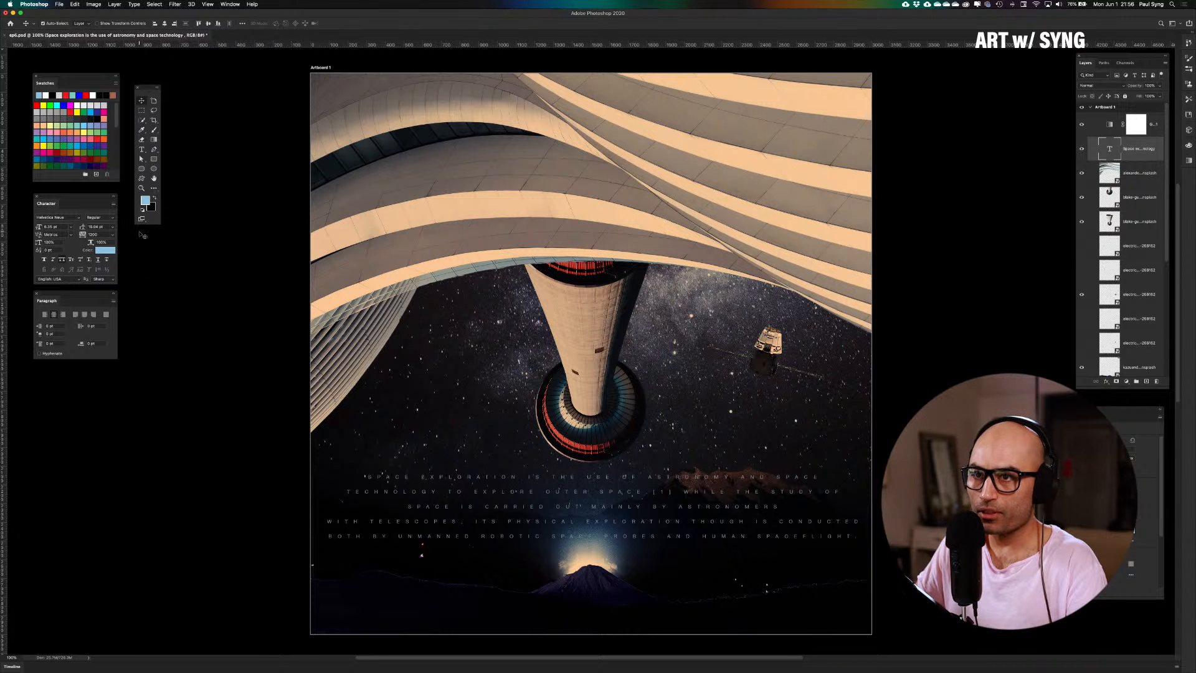
Delete the paragraph text from "[1] while" to the end and lower the remaining two lines to just above the volcano's glow
click(143, 152)
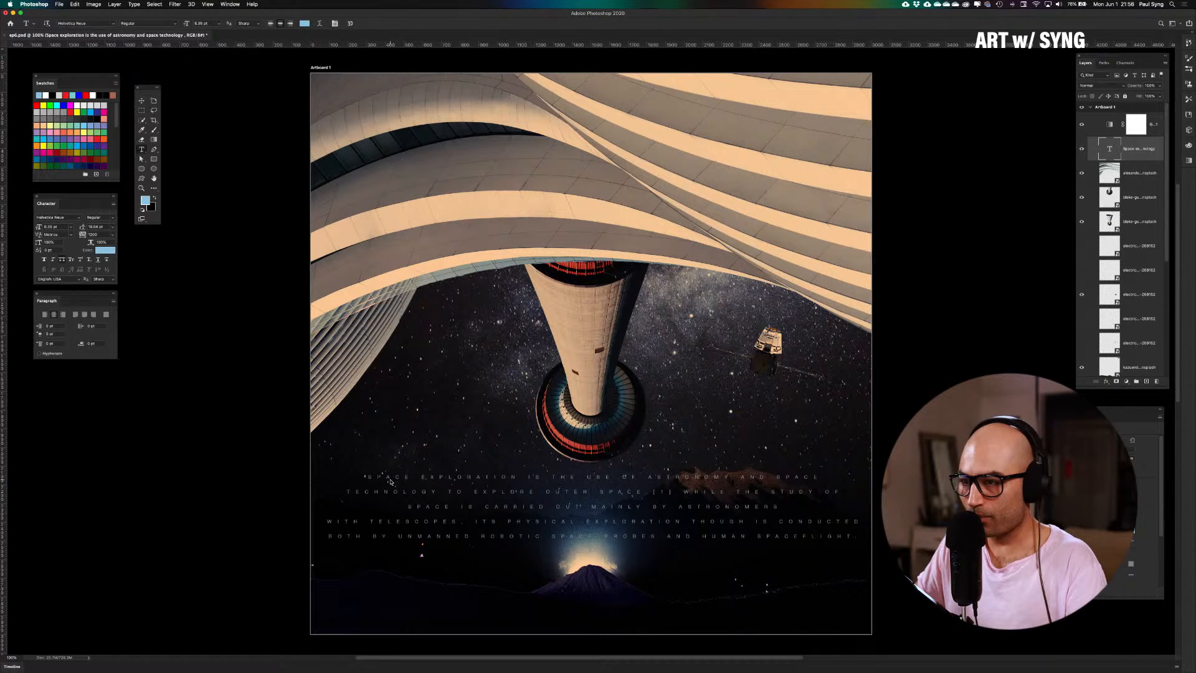
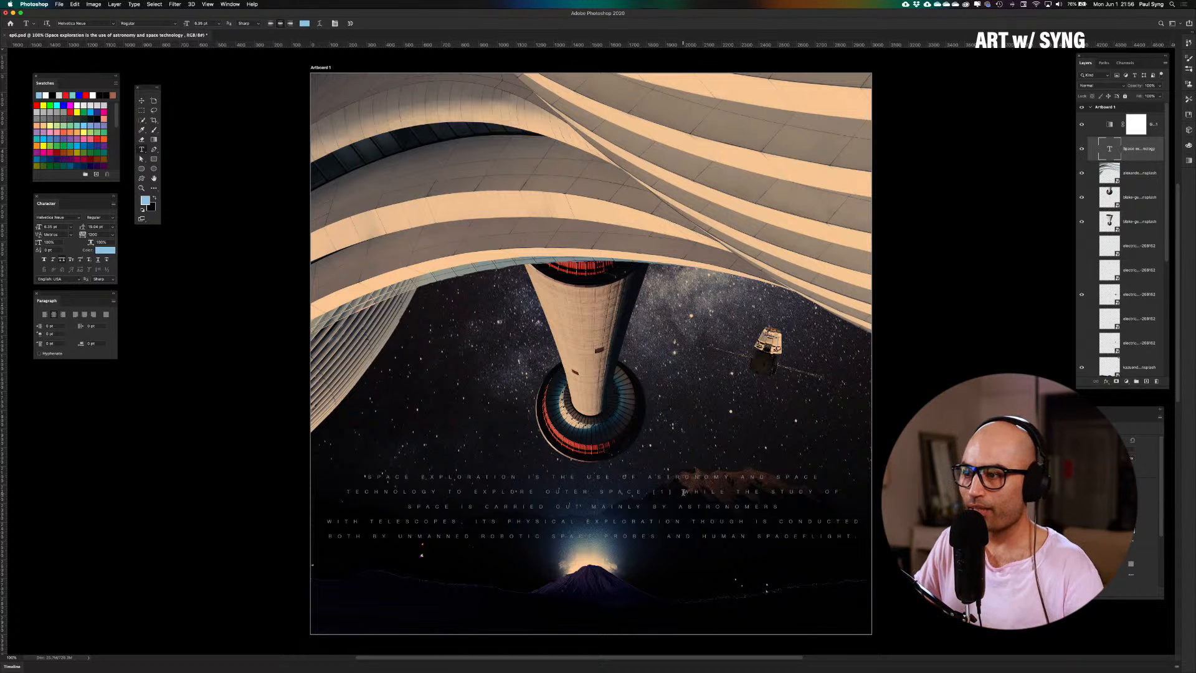
scroll(683, 491, right, 1)
drag(645, 491, 871, 541)
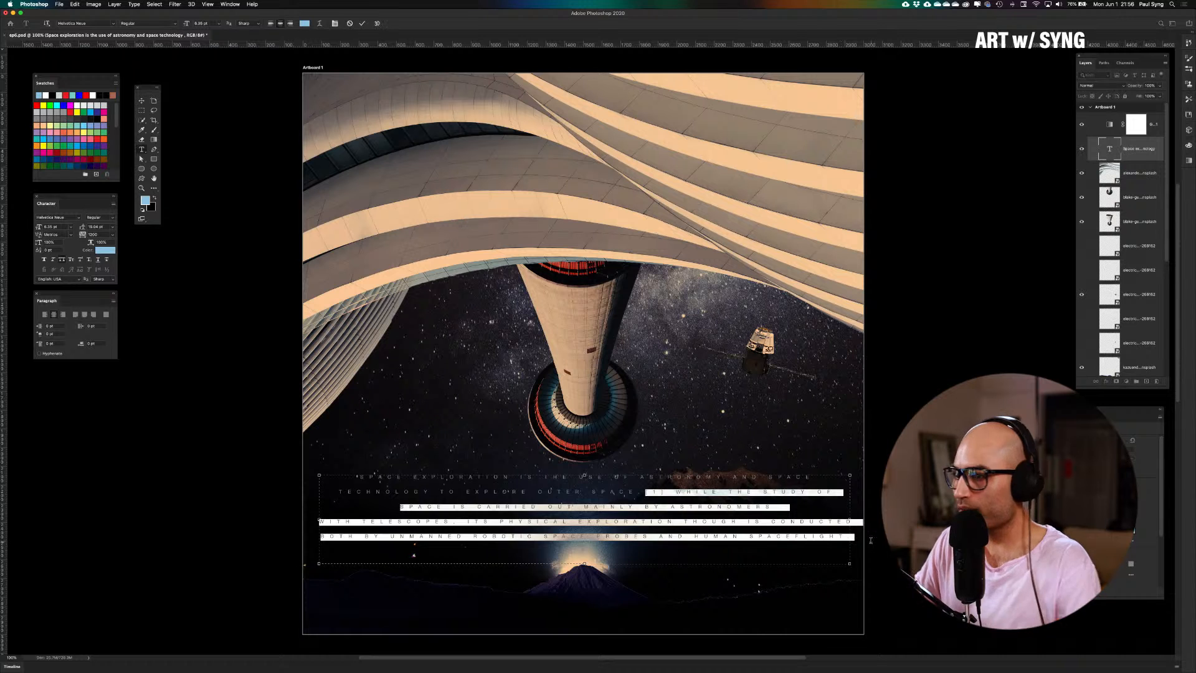
key(BackSpace)
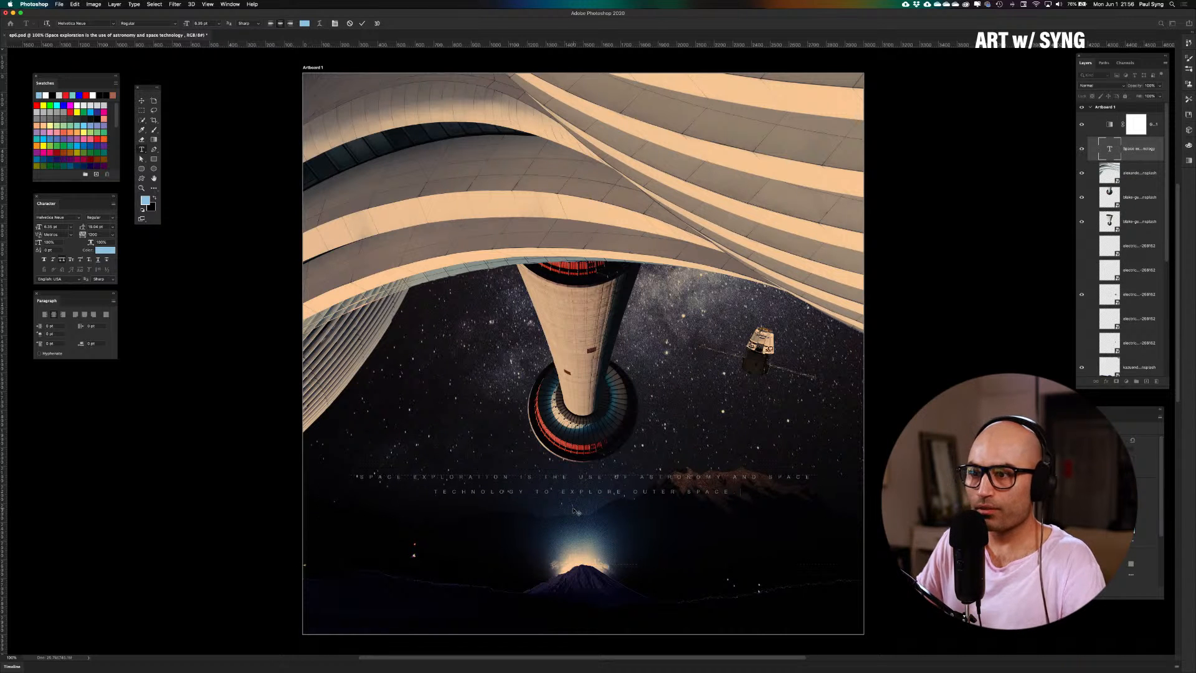
key(Escape)
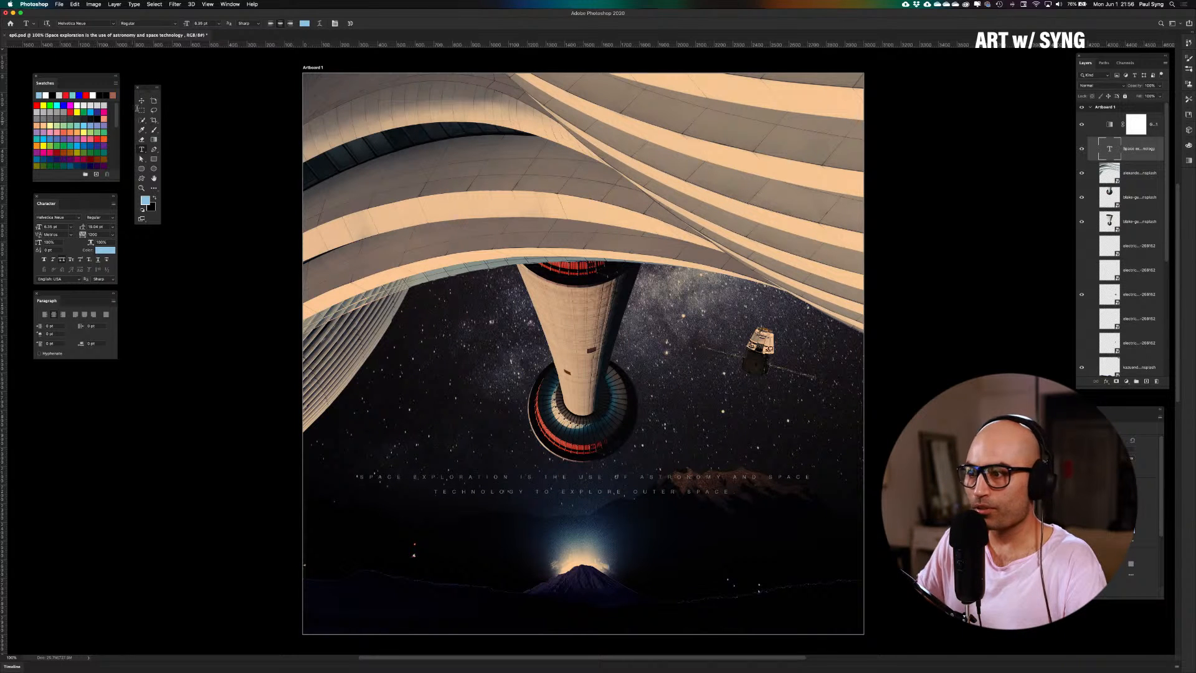
click(141, 100)
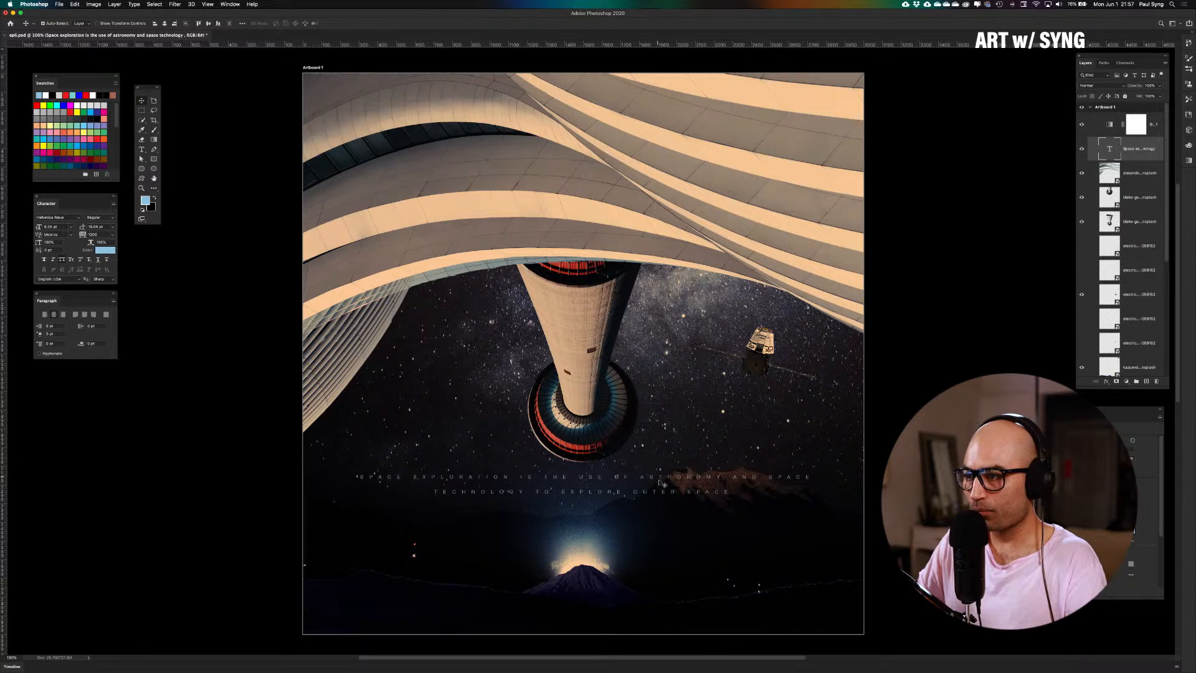
drag(661, 483, 658, 512)
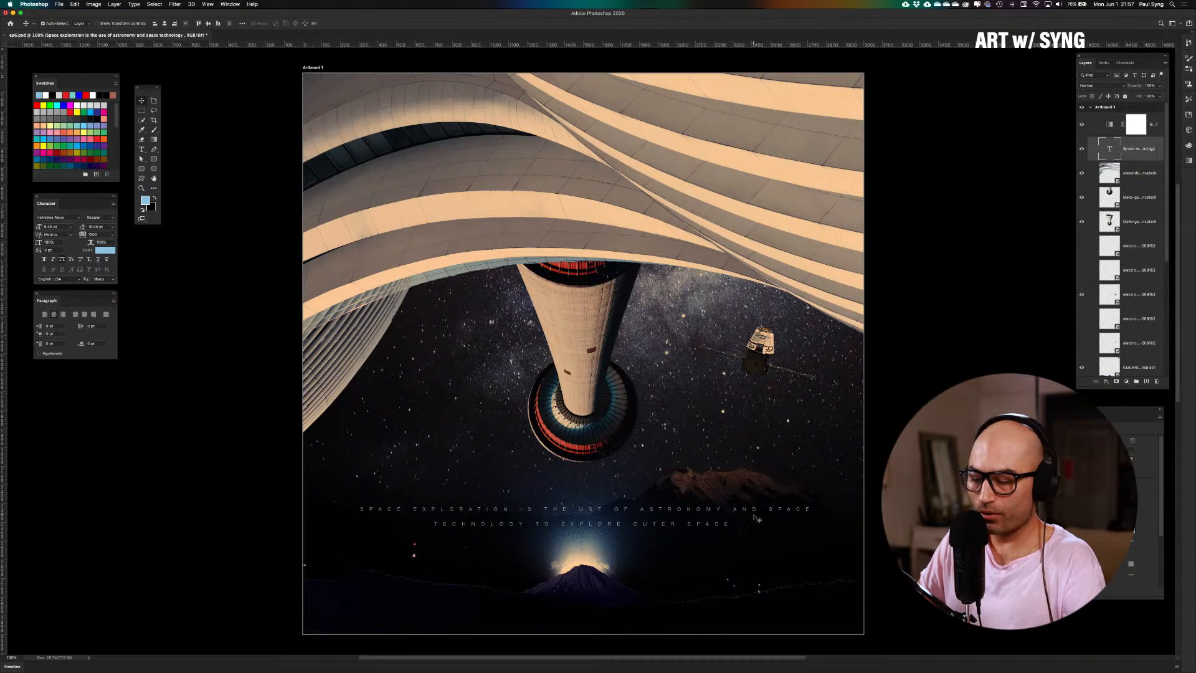
Narrow the caption's text box evenly from both sides so the text wraps into four centered lines above the volcano
key(t)
click(757, 517)
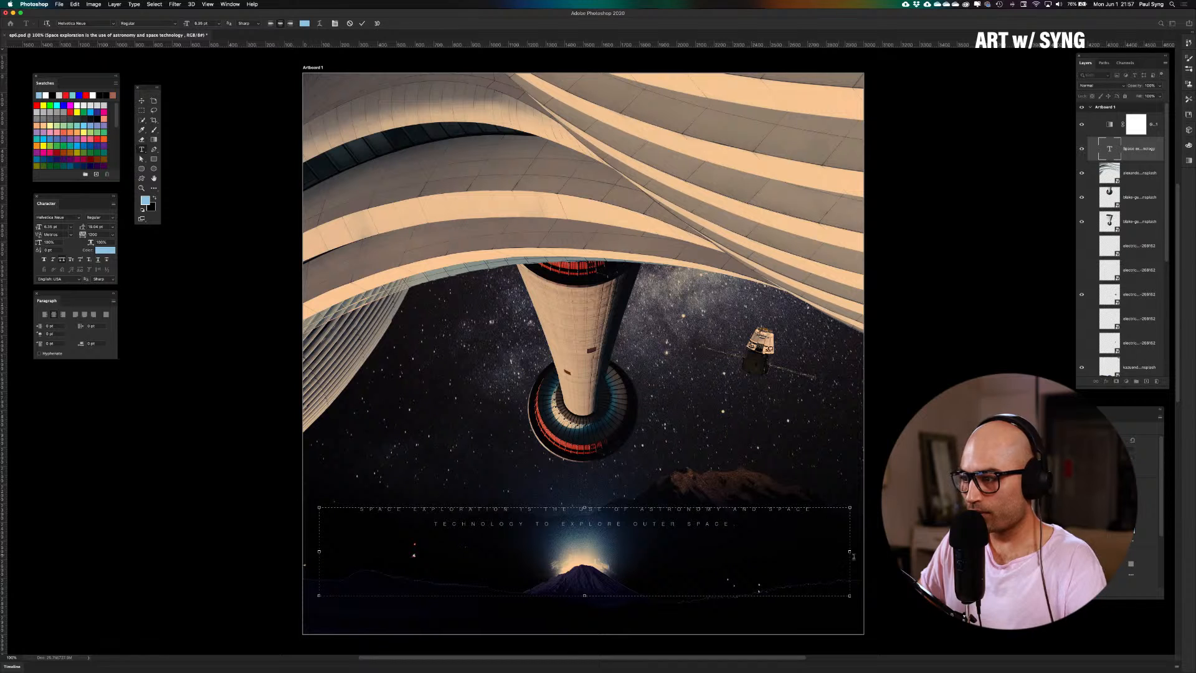
drag(850, 552, 690, 558)
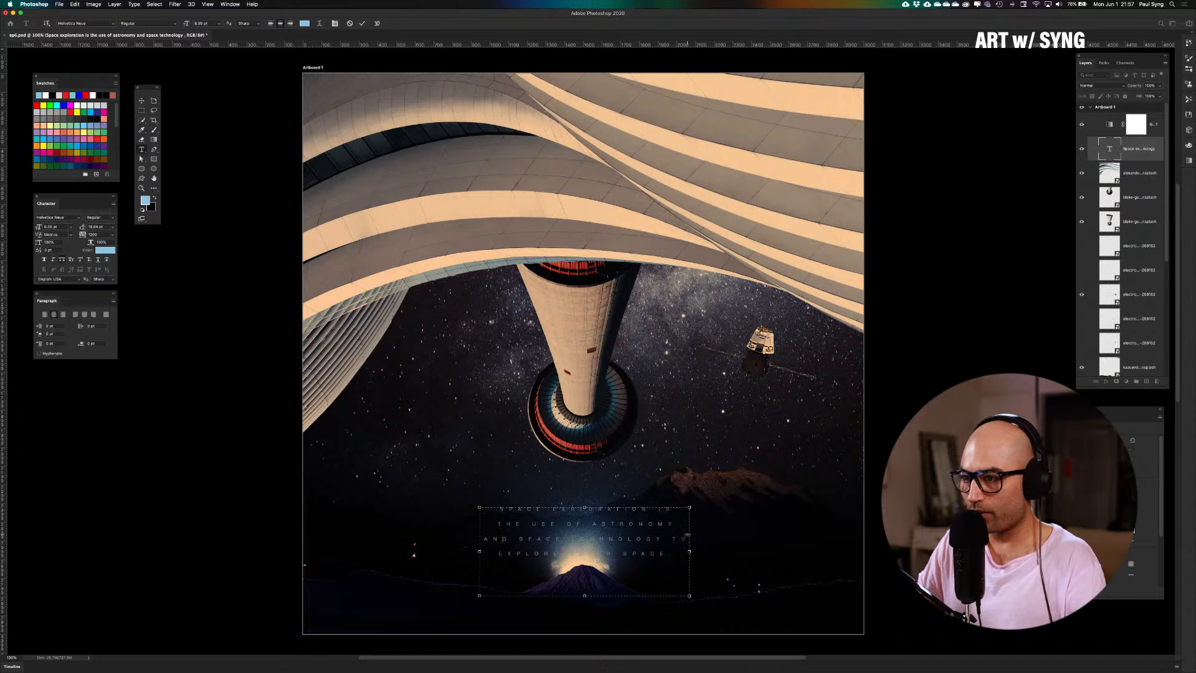
key(super+Return)
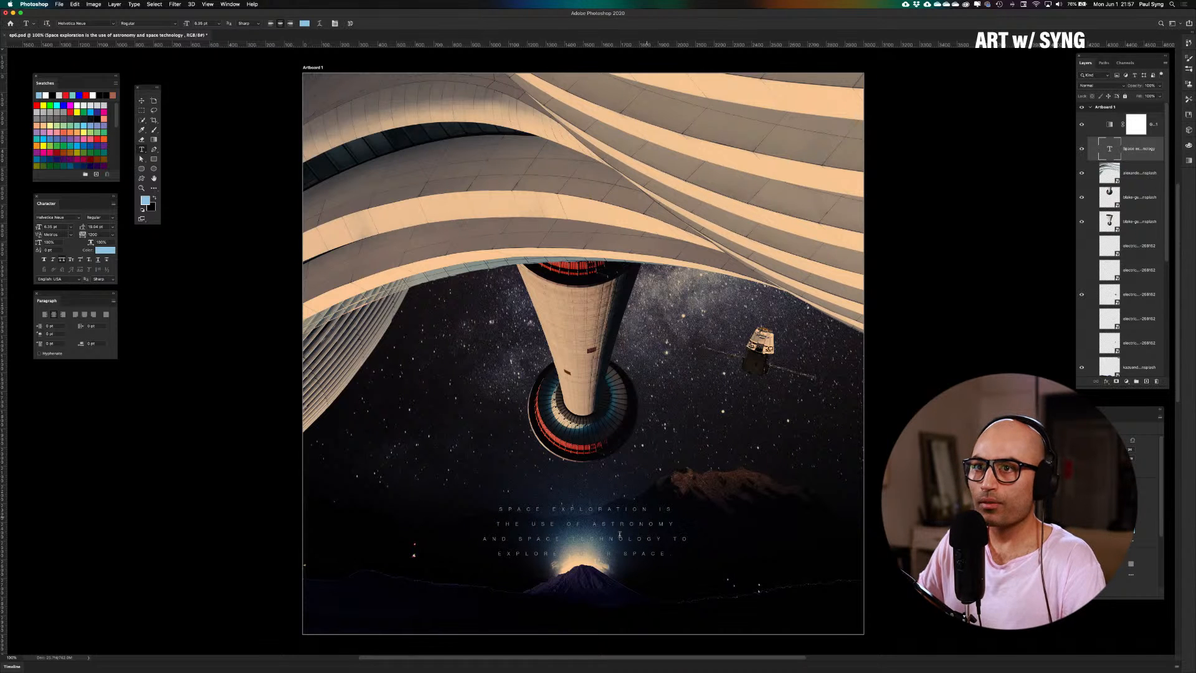
Raise the four-line caption clear of the volcano's glow and center it beneath the tower's base
click(142, 100)
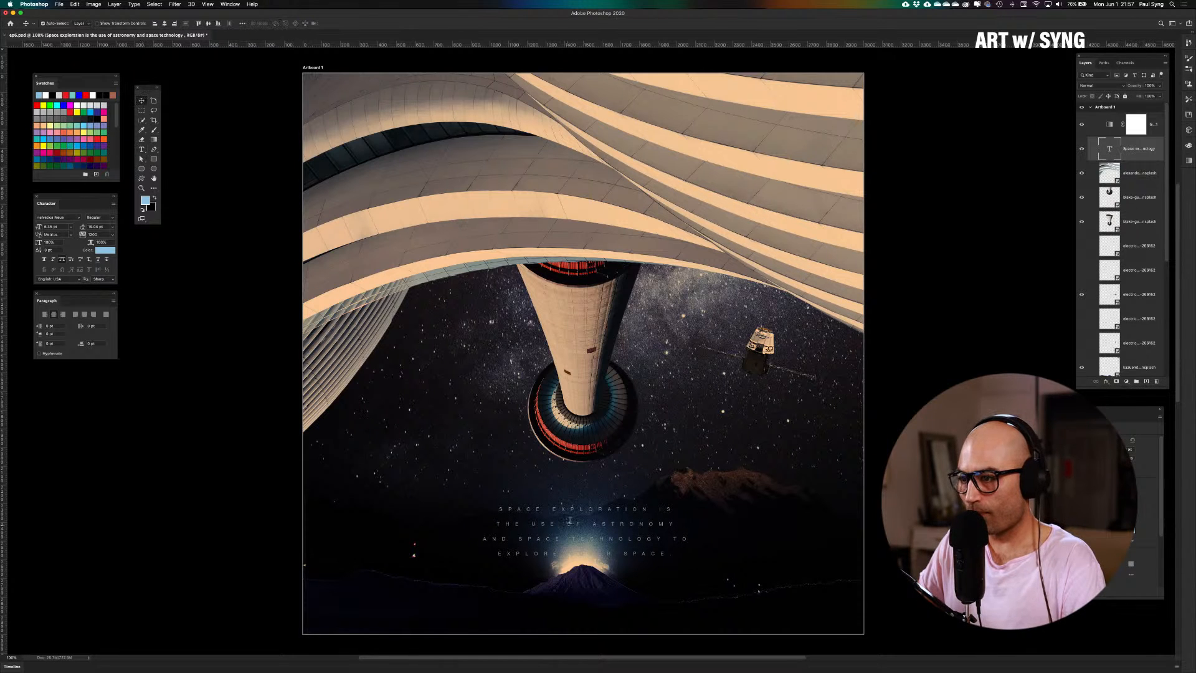
drag(591, 533, 589, 510)
drag(589, 505, 592, 517)
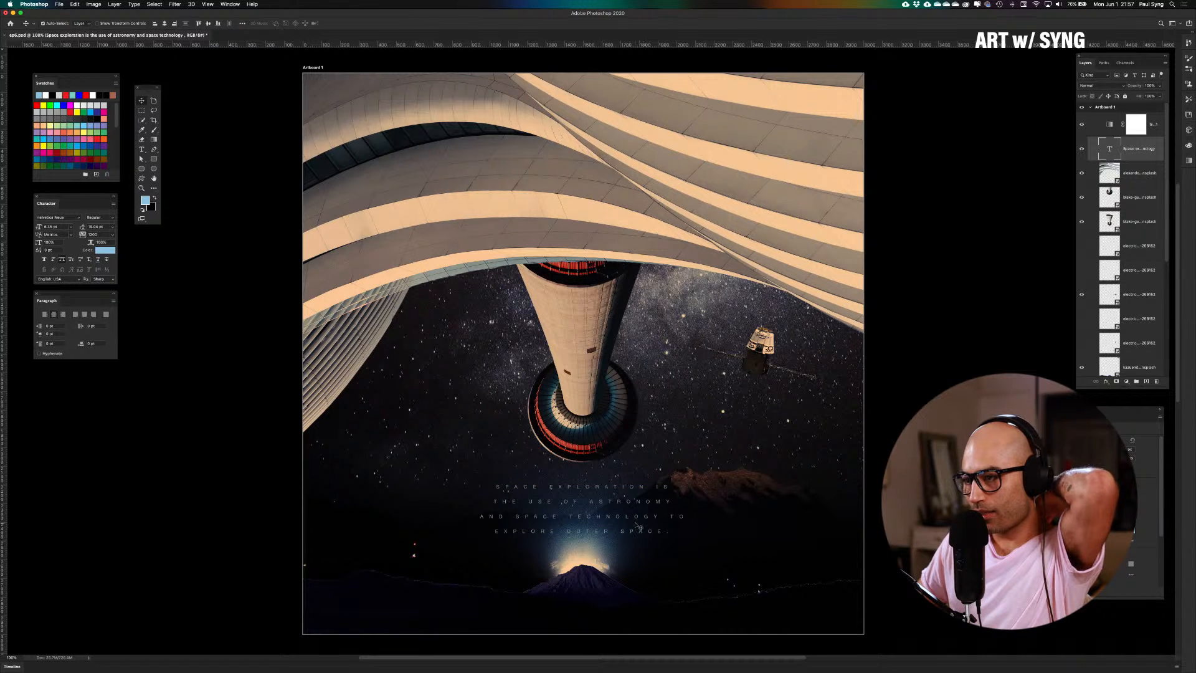
drag(634, 518, 634, 518)
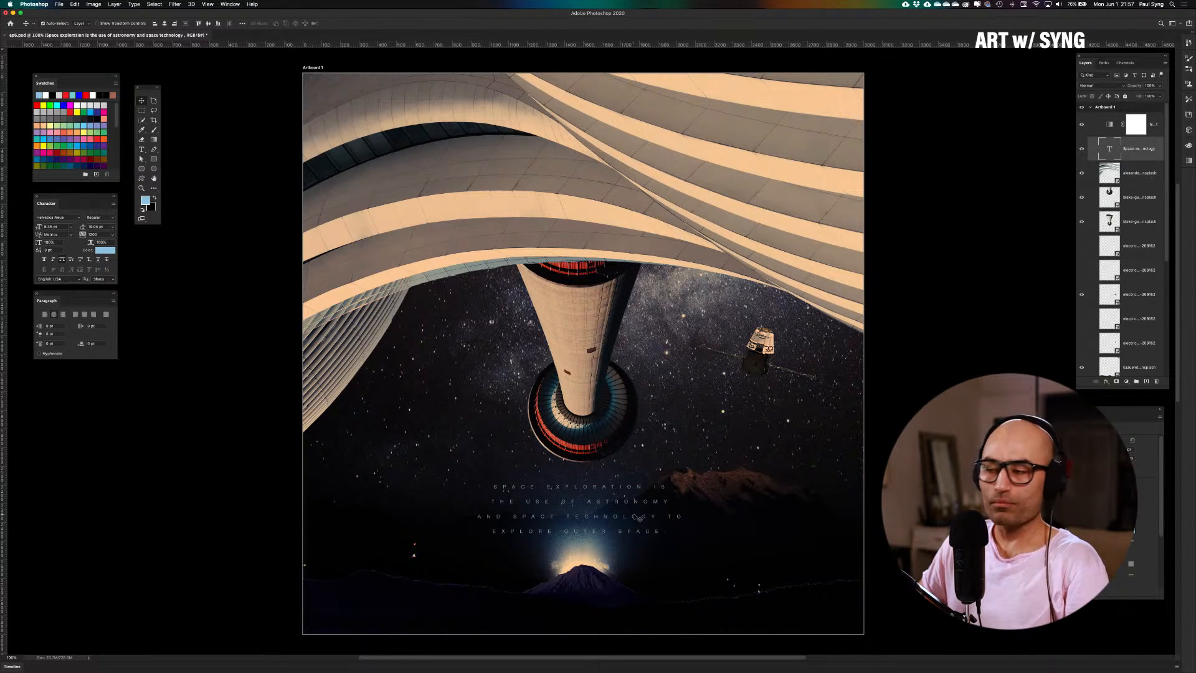
drag(633, 513, 631, 509)
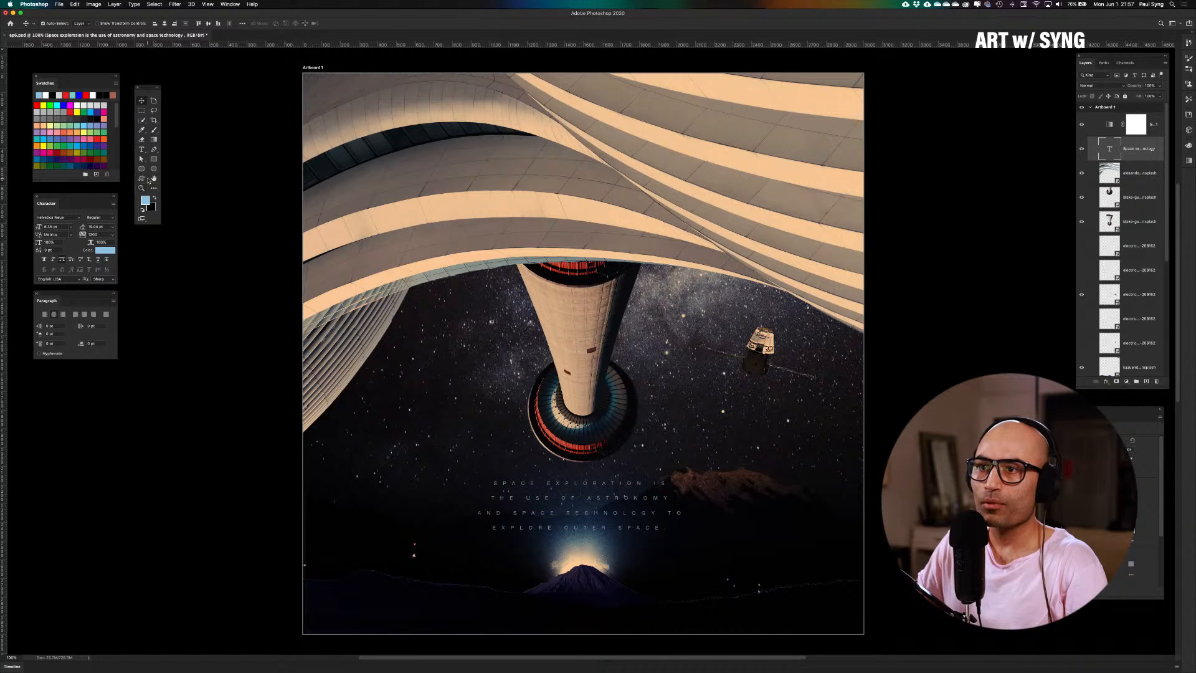
Add a separate text layer reading "Explore", turn off All Caps for it and move it onto the middle of the curved architecture
click(142, 149)
click(350, 144)
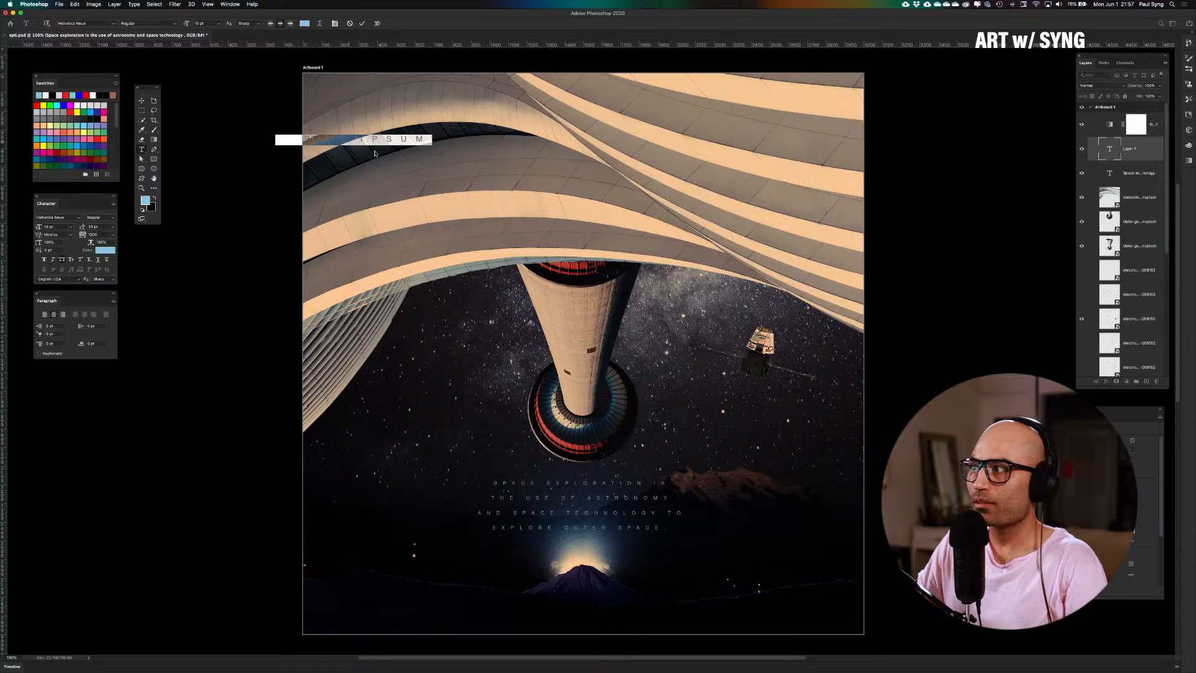
key(BackSpace)
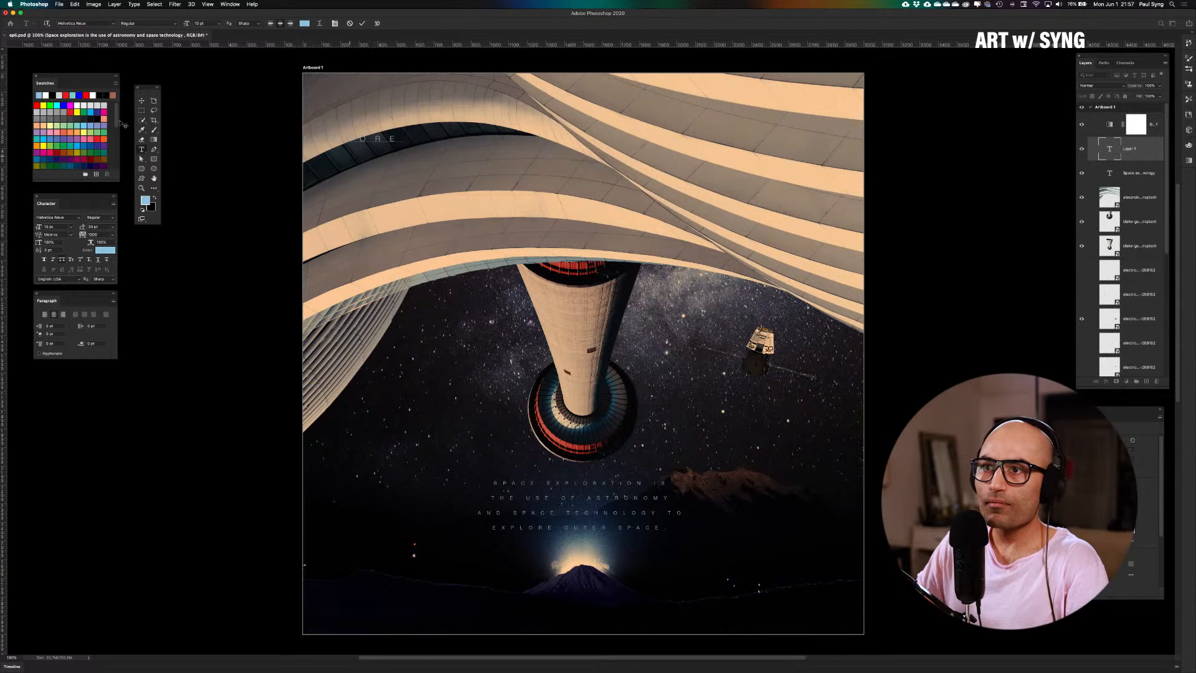
click(140, 101)
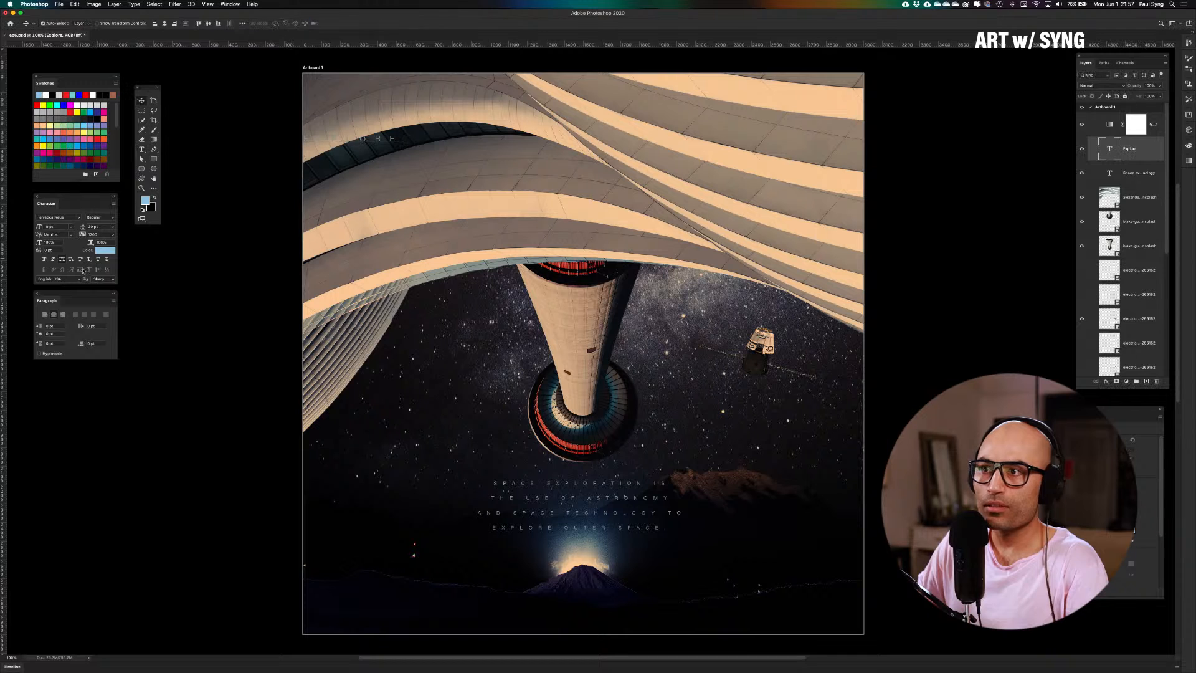
click(64, 259)
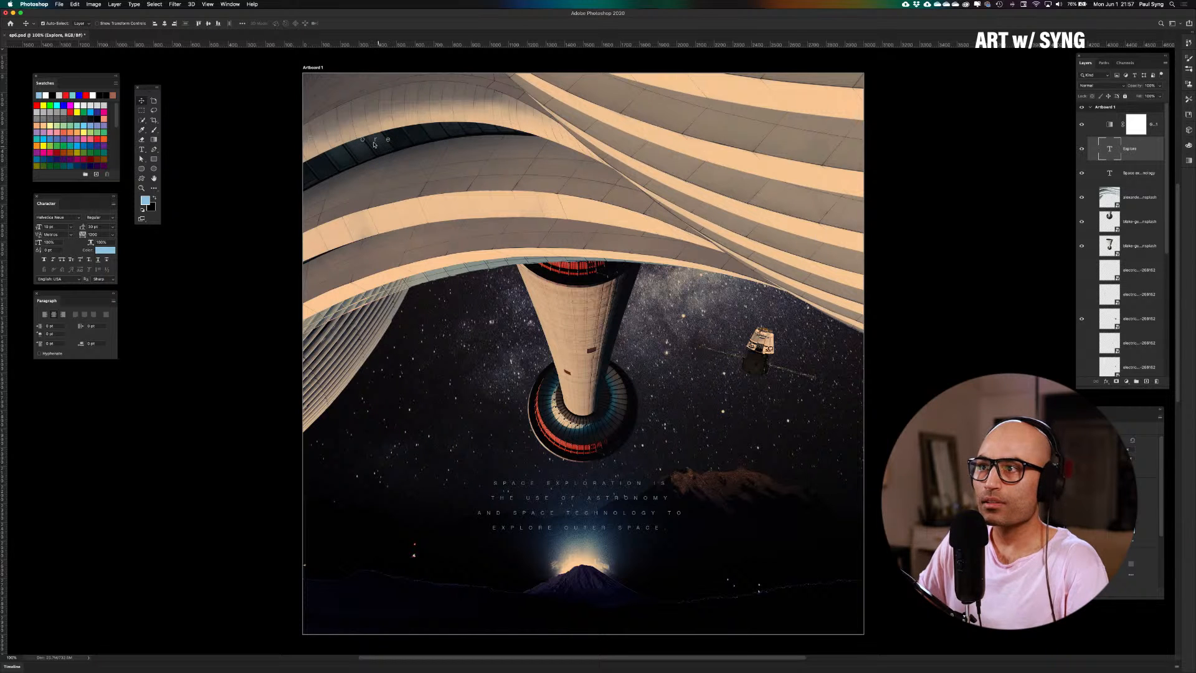
drag(373, 144, 582, 185)
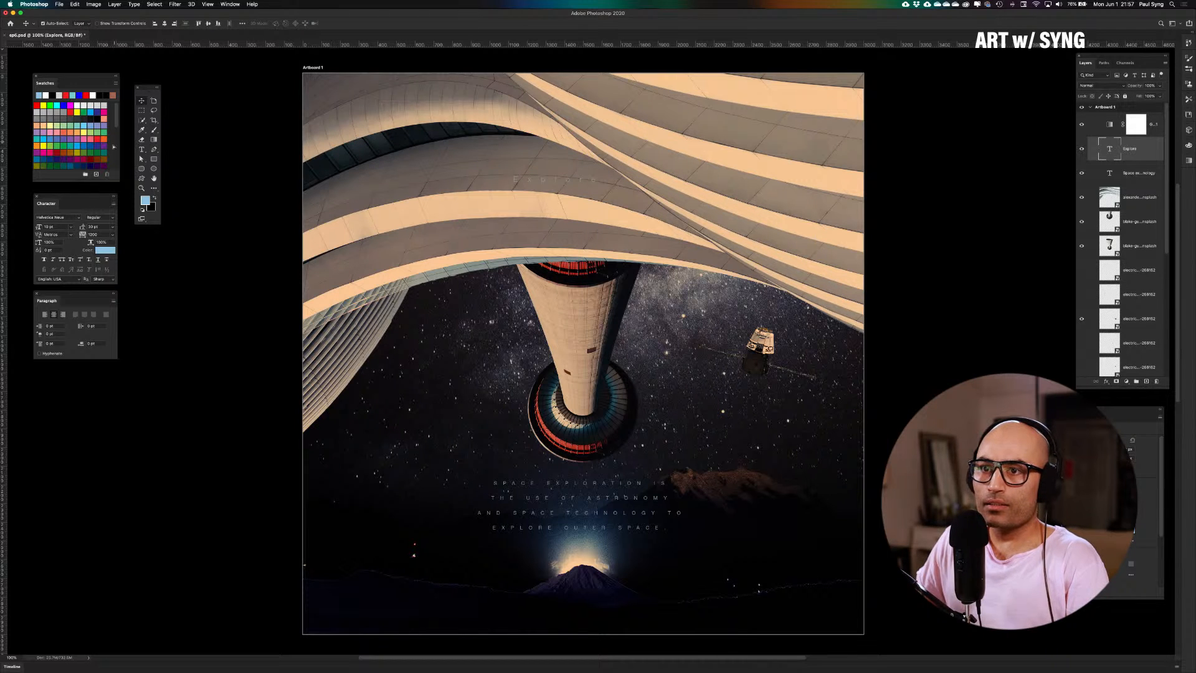
Set the "Explore" text to a size of 300 pt and a tracking of 0, keeping it over the curved architecture
click(47, 227)
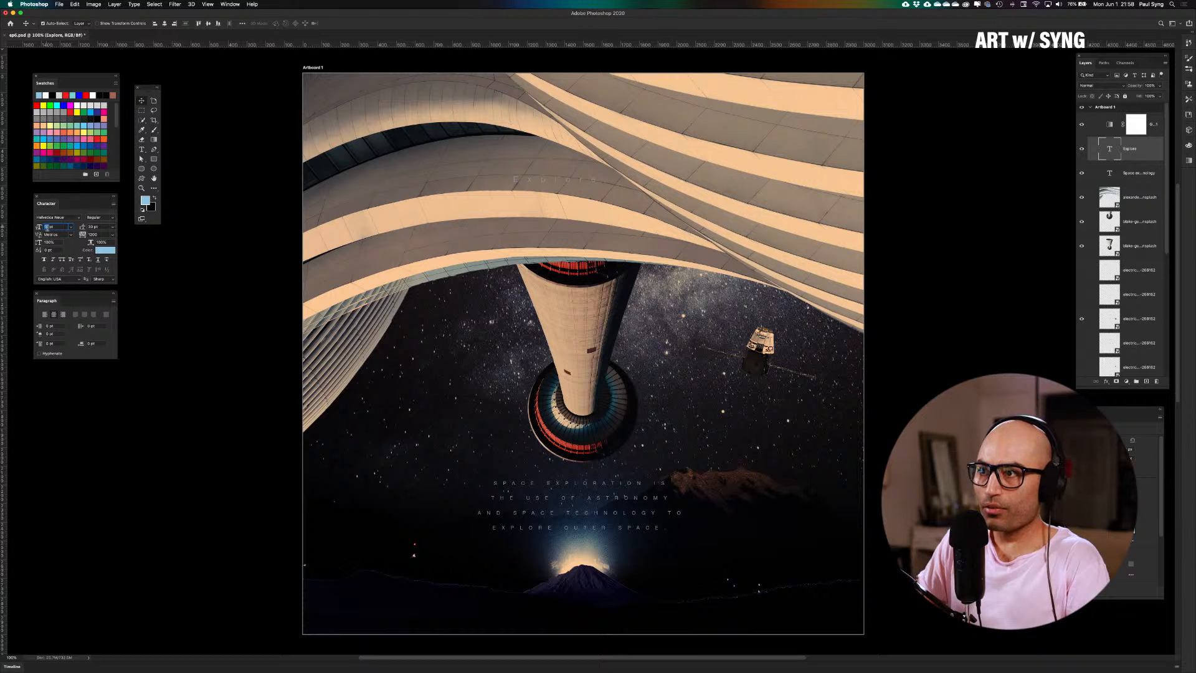
text(300)
key(Return)
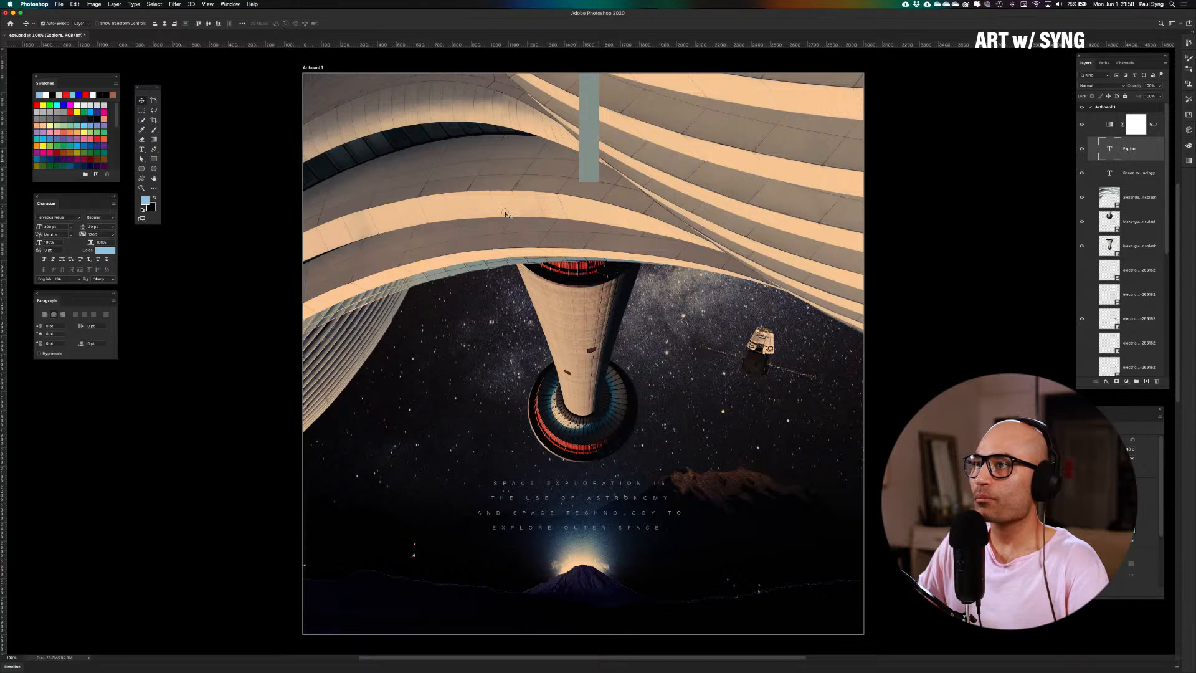
mouse_move(505, 213)
mouse_down()
mouse_move(561, 206)
mouse_move(520, 209)
mouse_up()
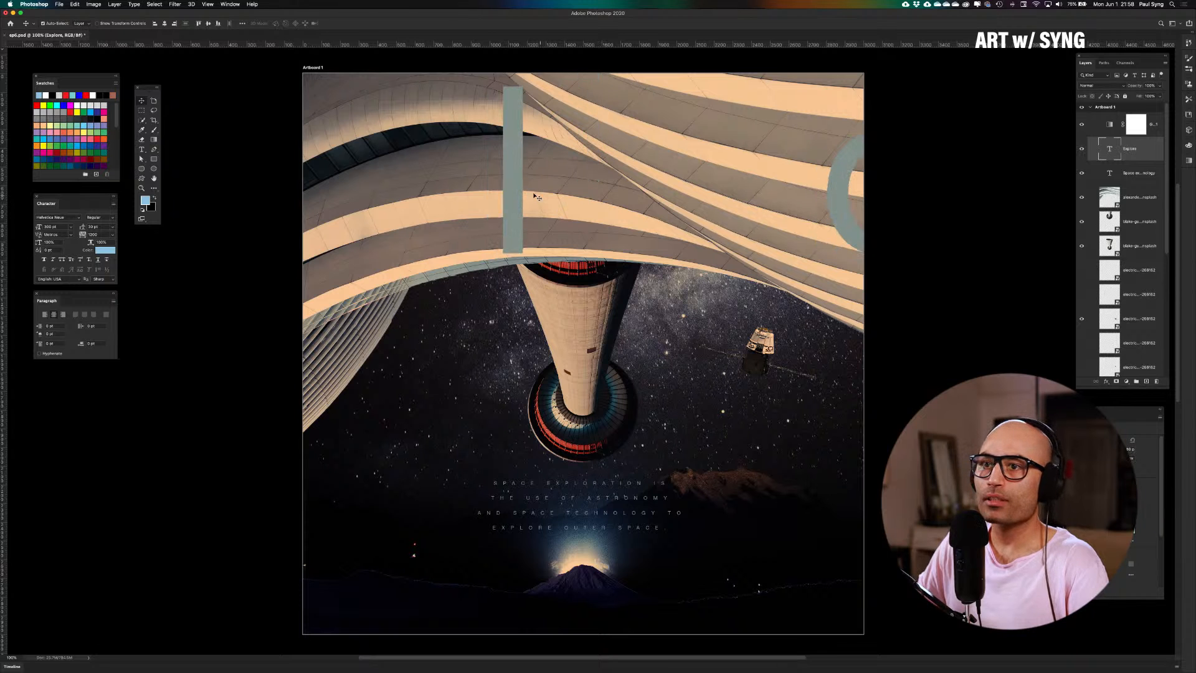
click(92, 235)
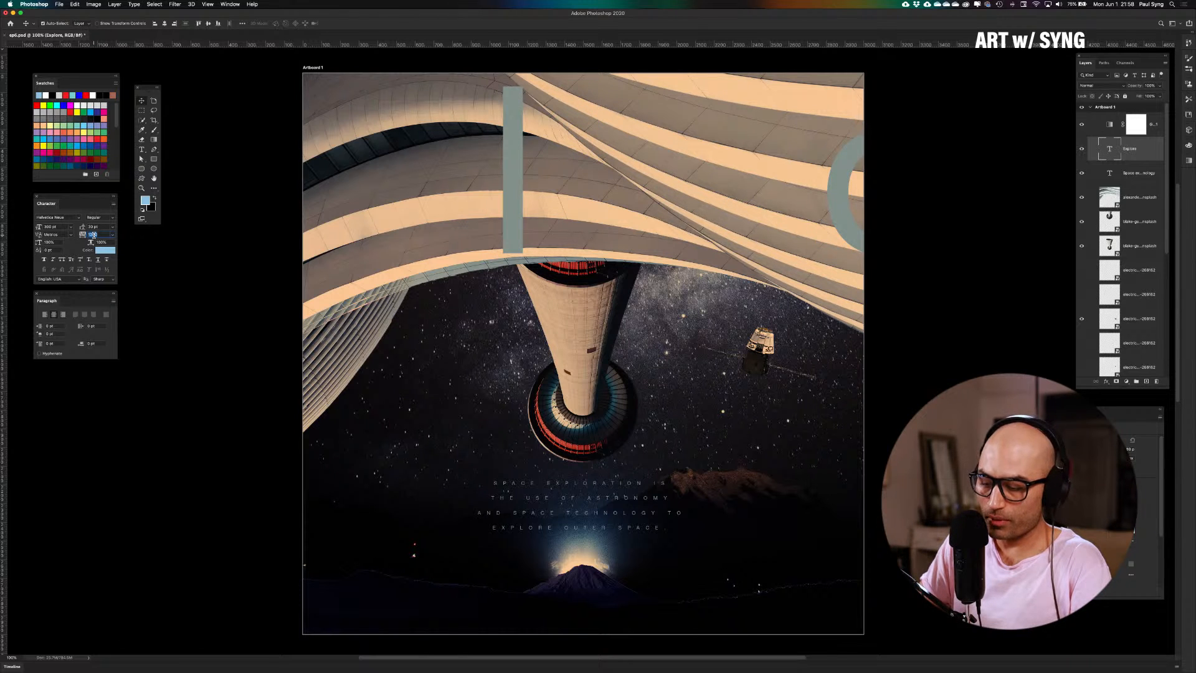
text(0)
key(Return)
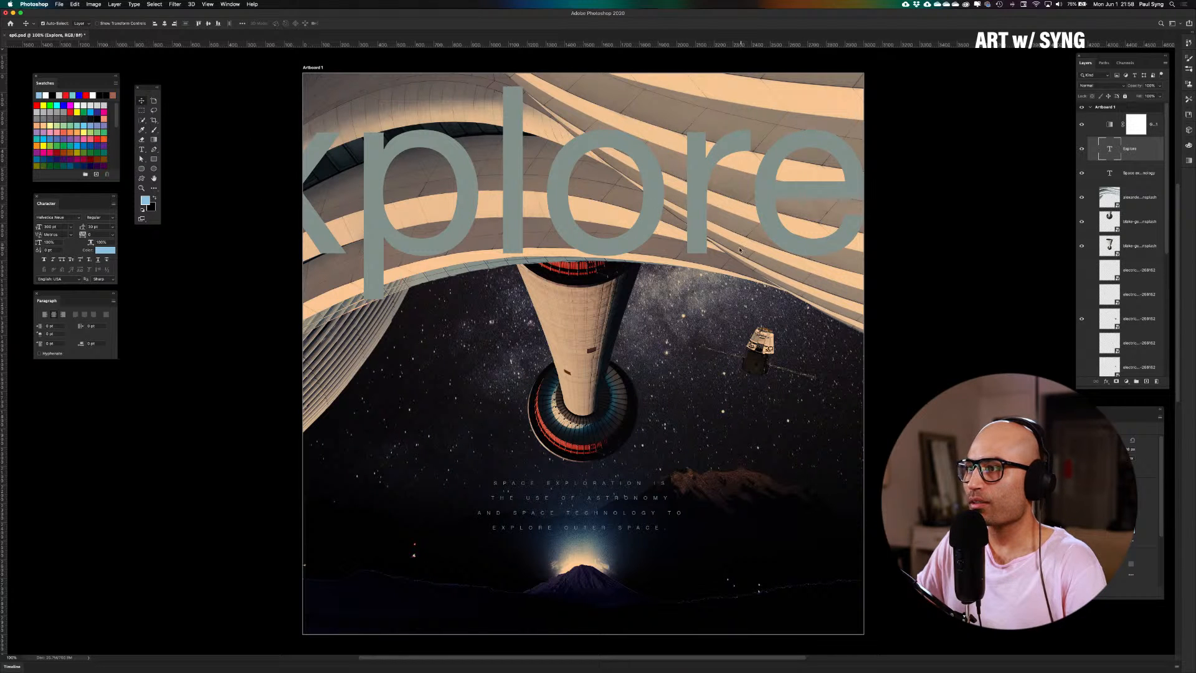
Show the guides and align the "E" of the oversized "Explore" title with the leftmost and topmost guides
drag(641, 221, 863, 231)
key(super+minus)
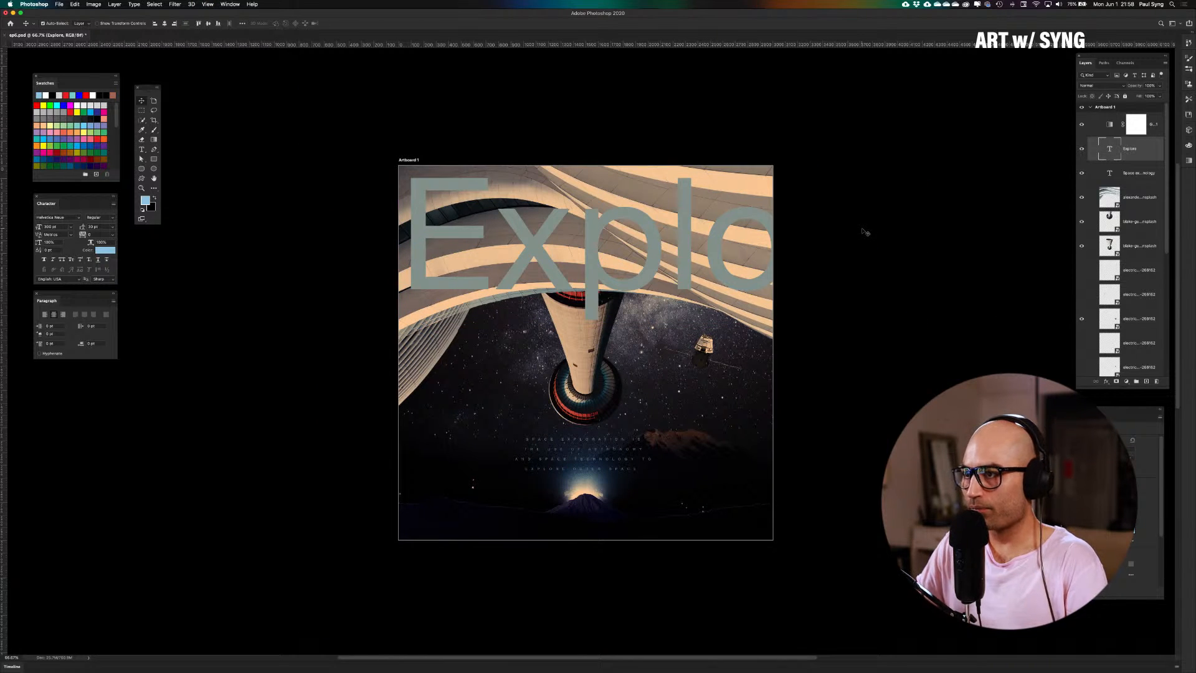
key(super+semicolon)
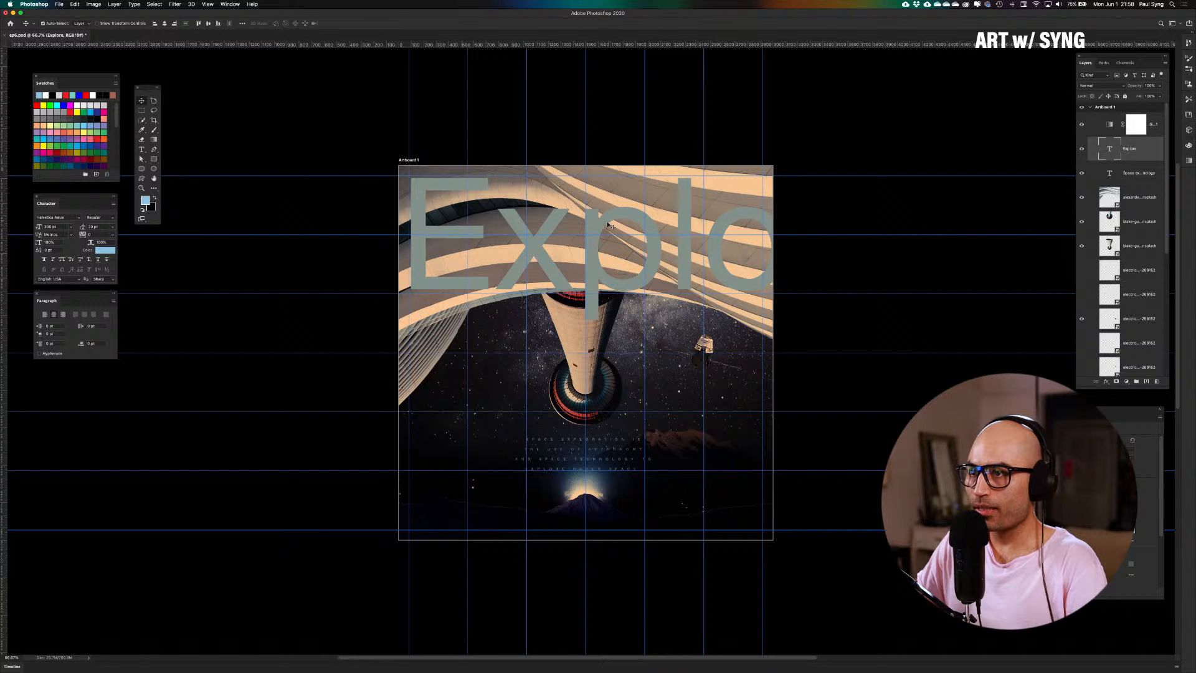
drag(588, 223, 621, 228)
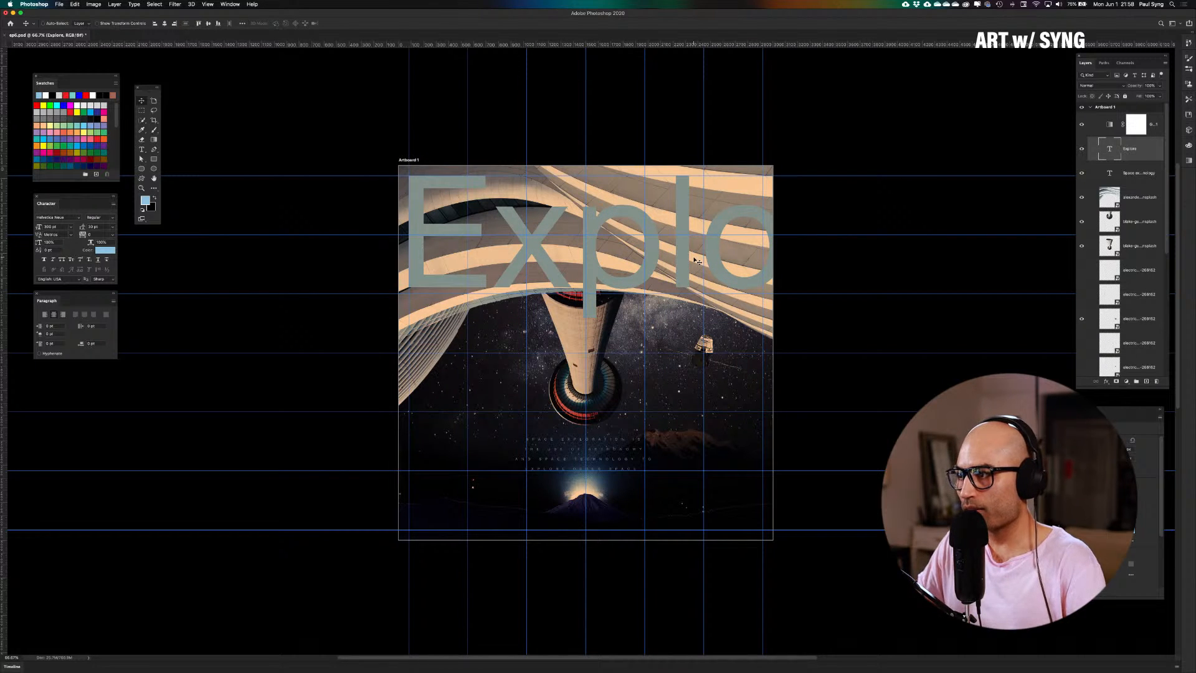
Scale the "Explore" title down to fit the artboard's width, realign it to the top and leftmost guides, and hide the guides
key(super+t)
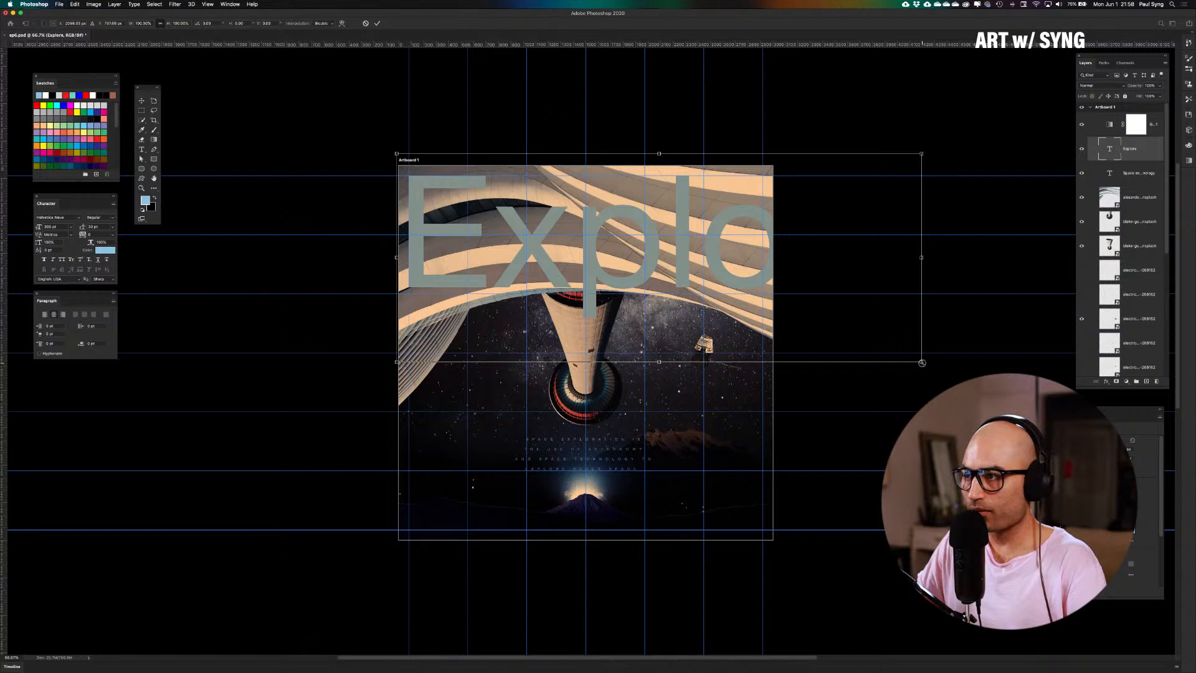
drag(922, 363, 742, 287)
key(Return)
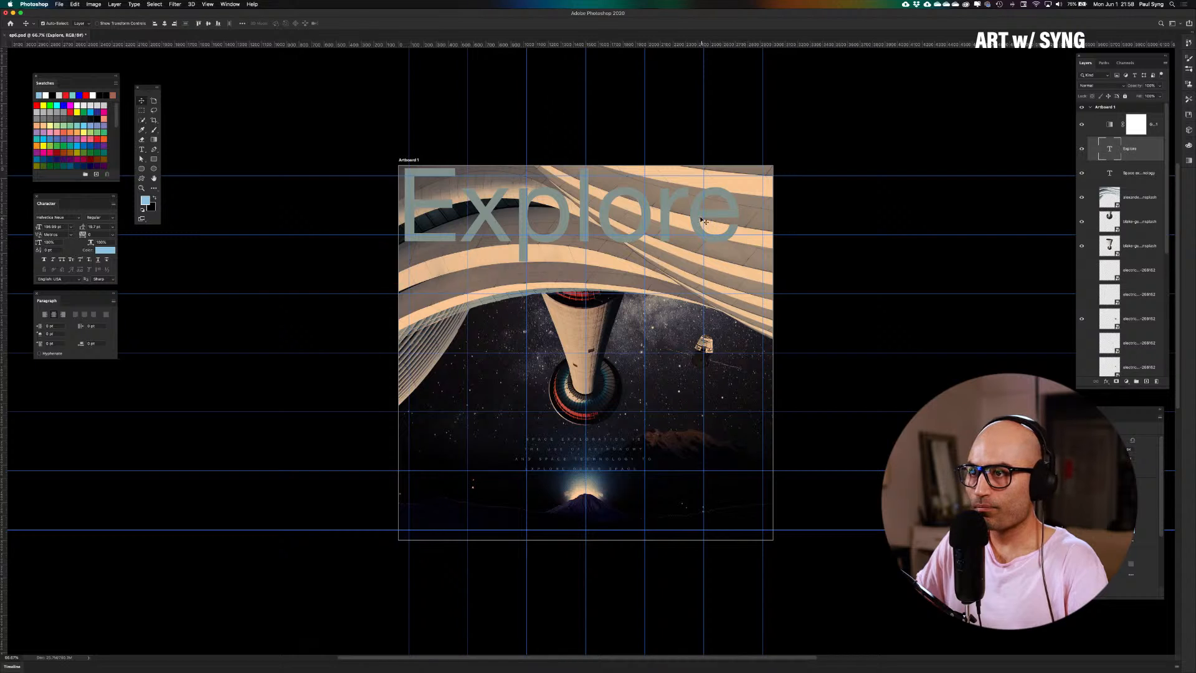
drag(702, 221, 701, 221)
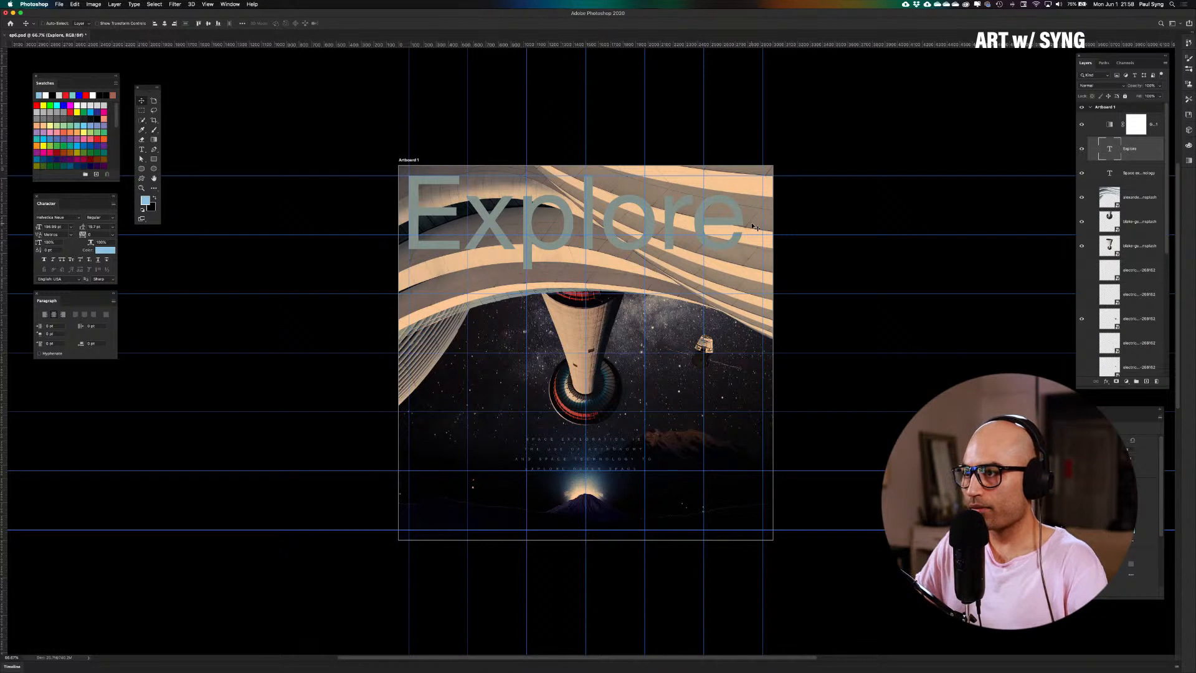
key(super+semicolon)
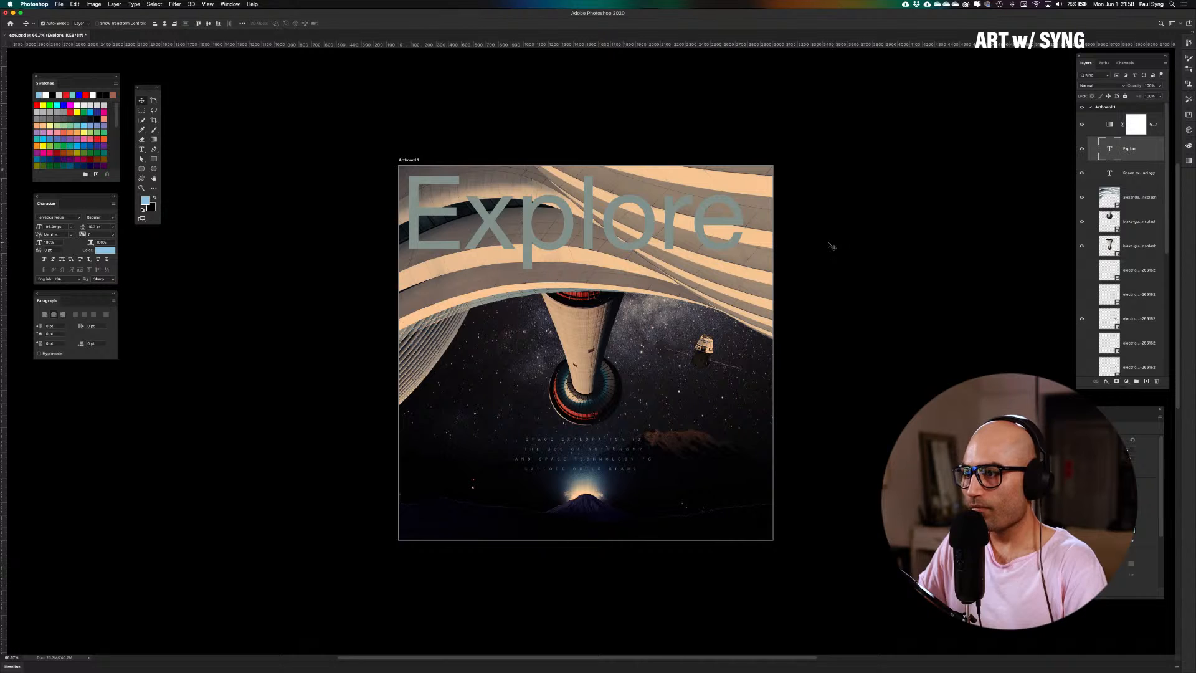
Fill the "Explore" title with a dark red sampled from the ring at the tower's base
scroll(829, 244, up, 2)
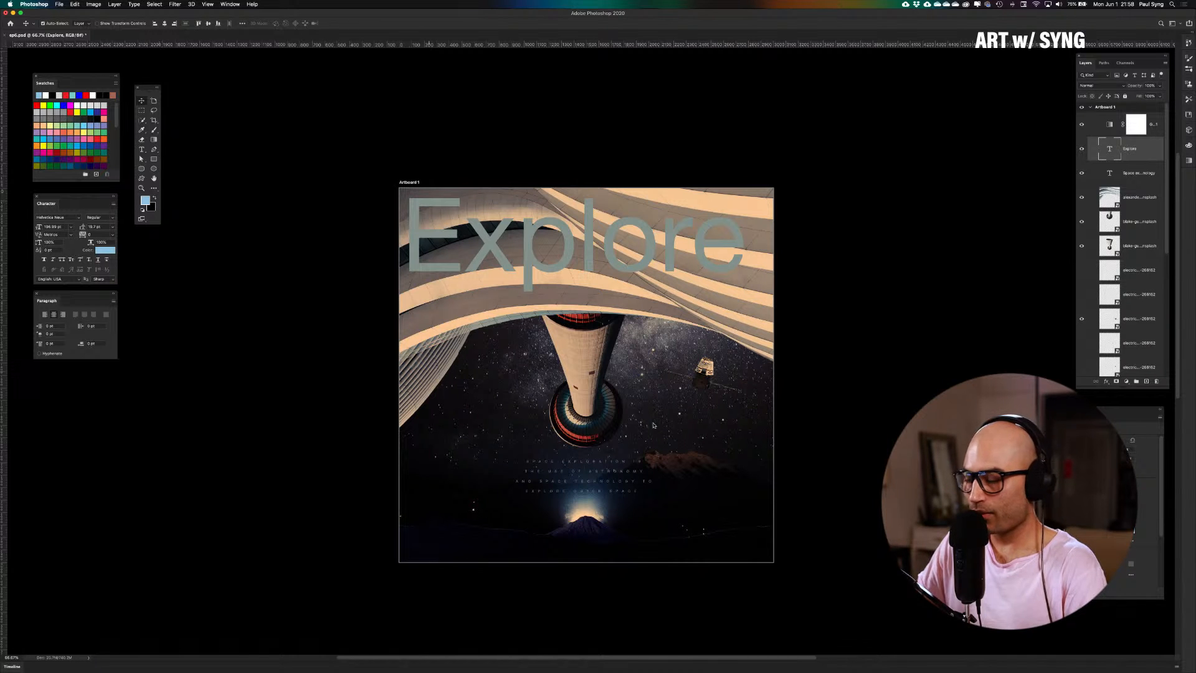
key(super+1)
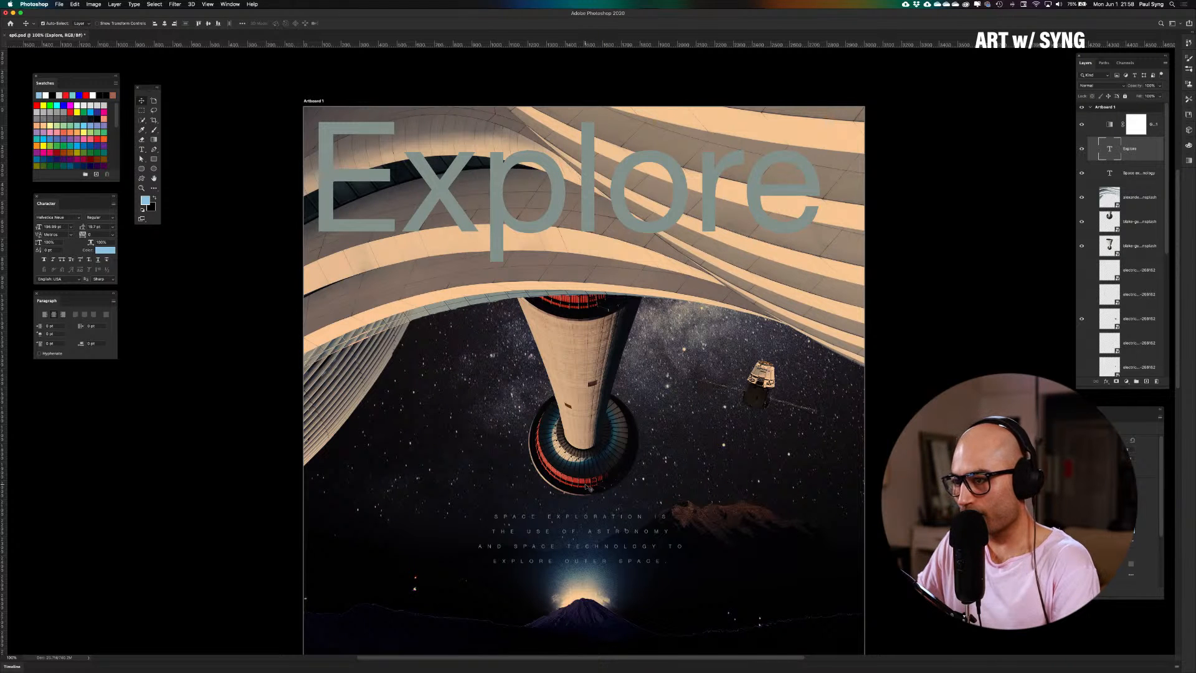
key(i)
click(591, 479)
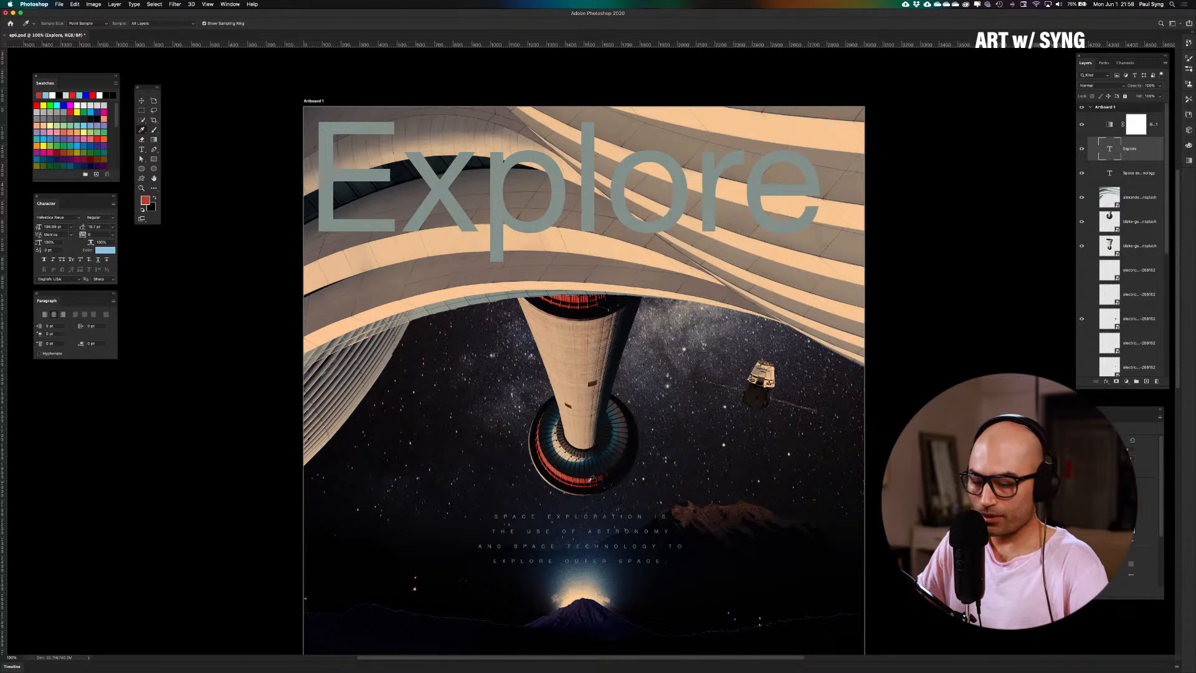
key(alt+BackSpace)
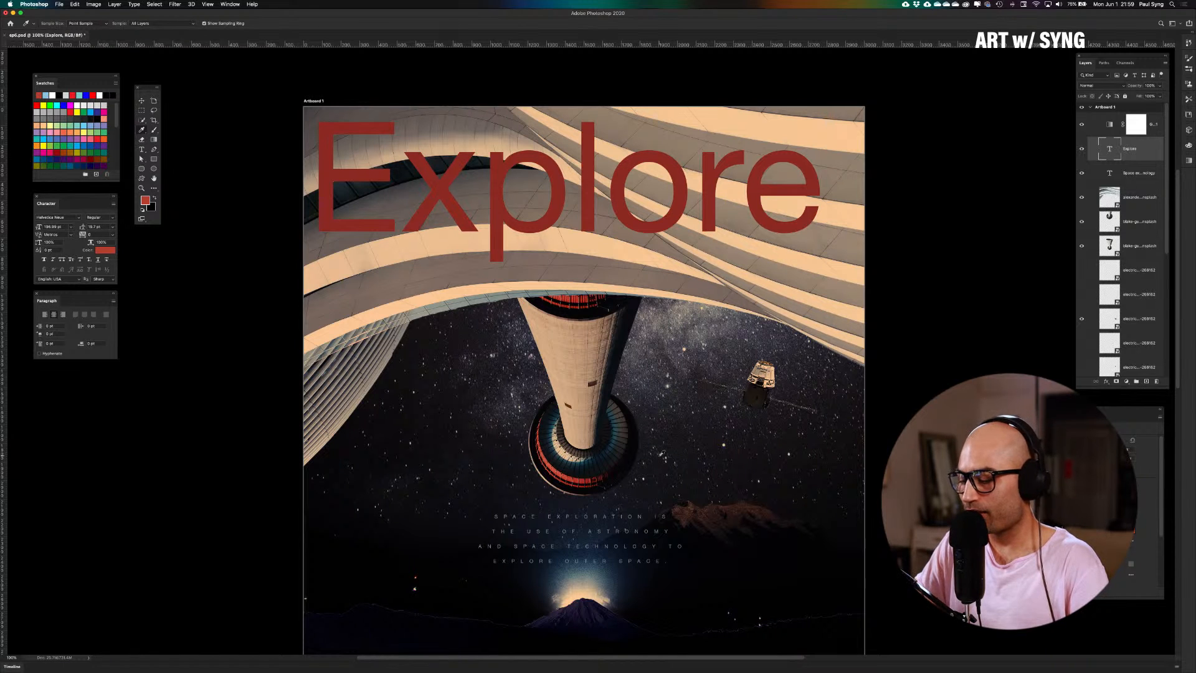
Change the font style of the "Explore" title to Light
key(super+minus)
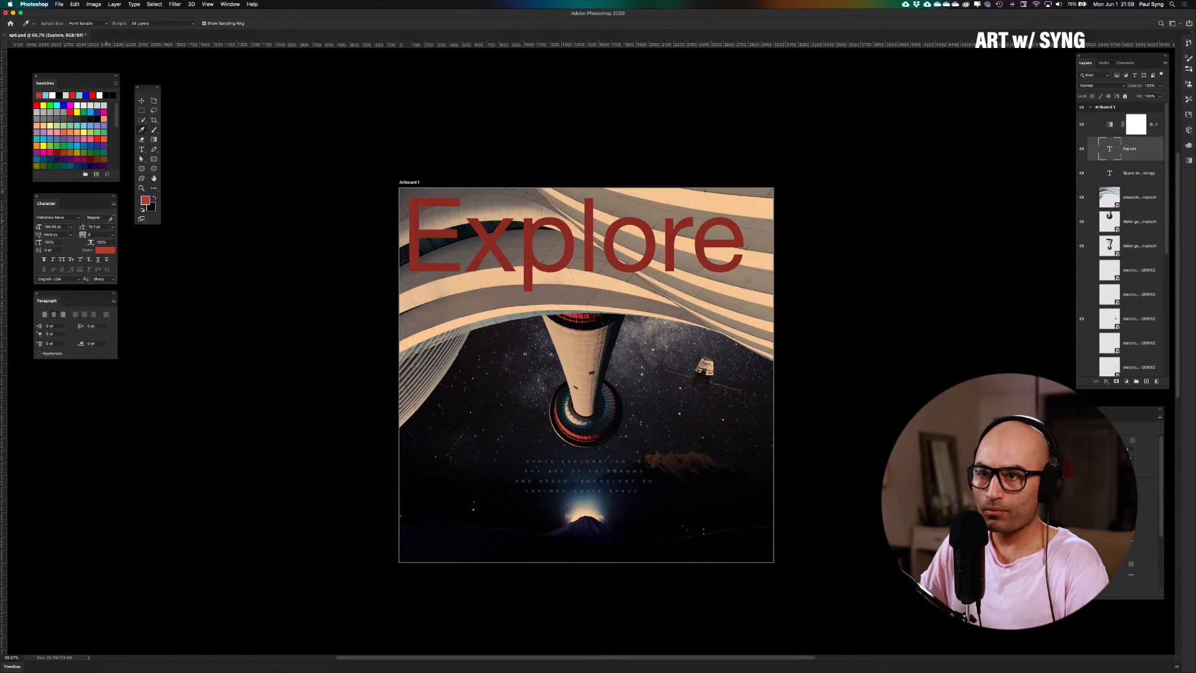
click(112, 217)
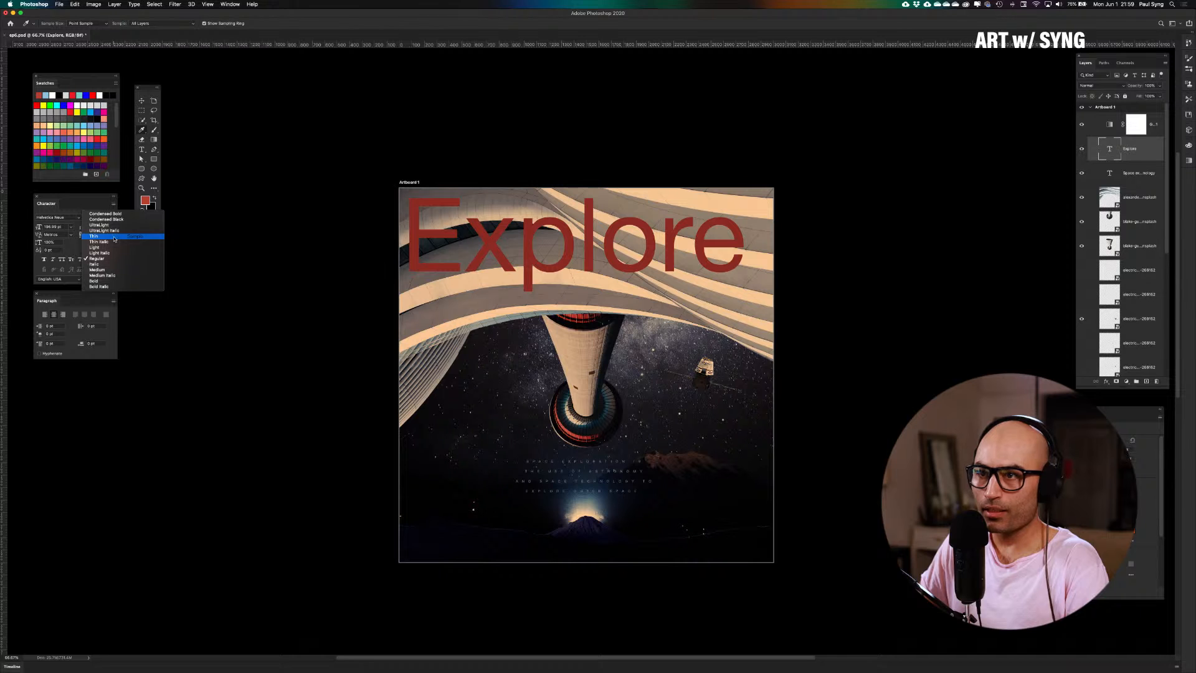
click(115, 247)
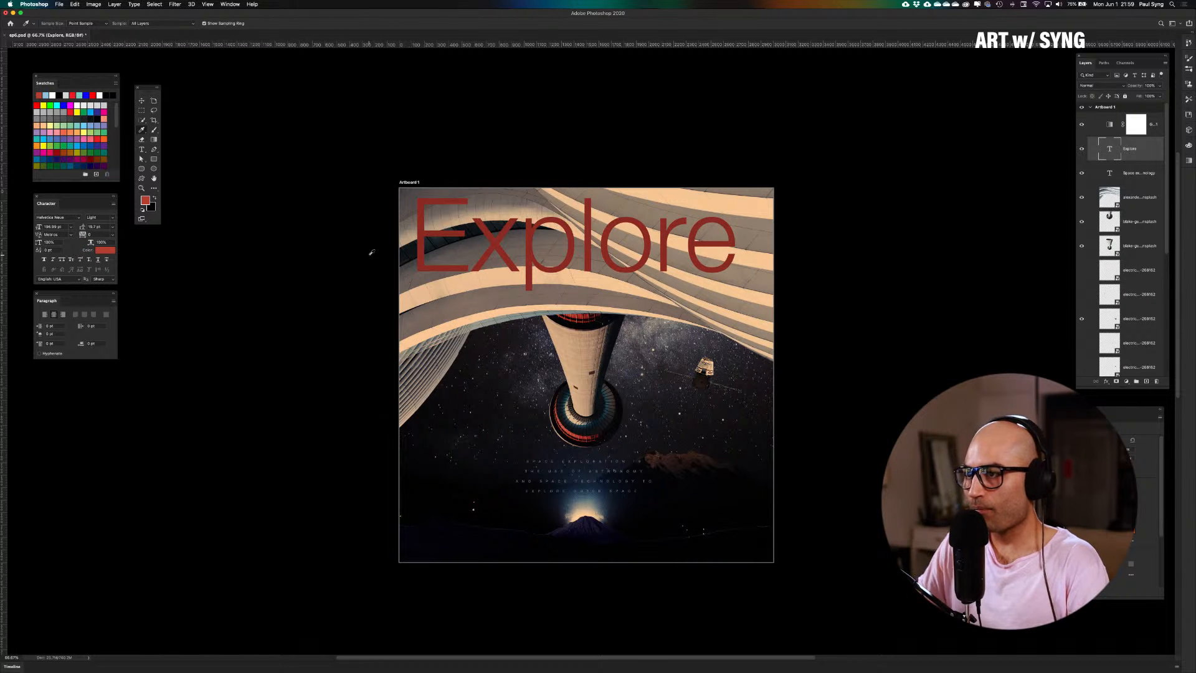
Try several reds and a black sampled from the ring at the tower's base as the fill of the "Explore" title
key(super+plus)
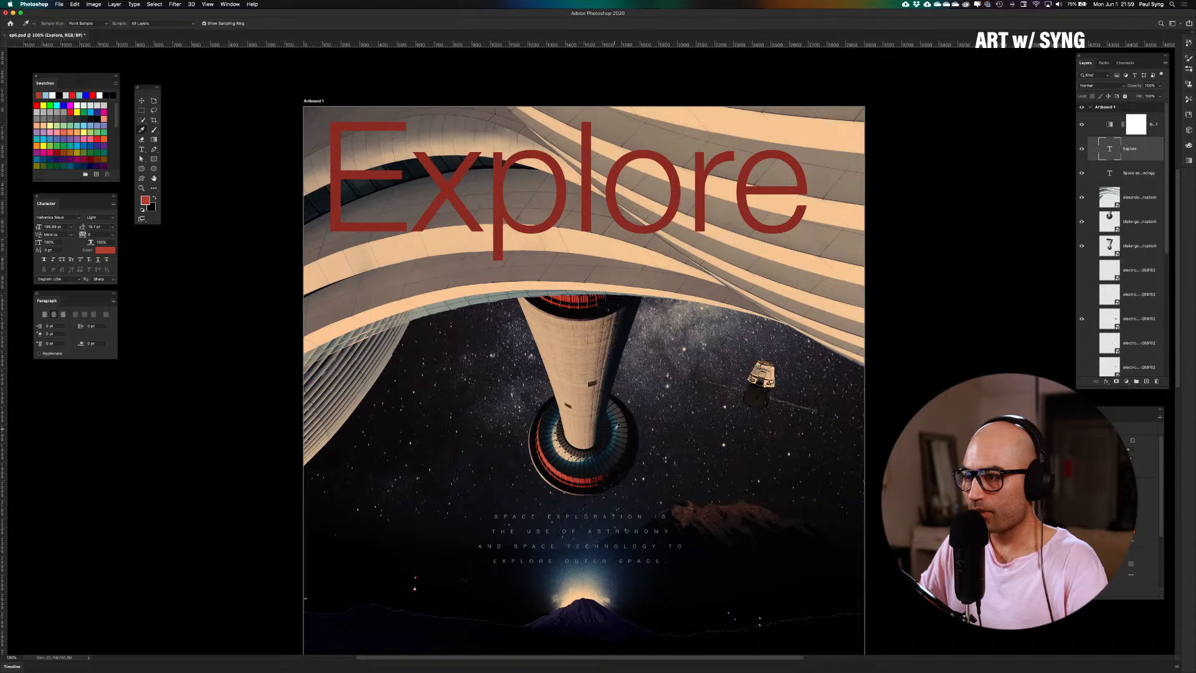
click(557, 466)
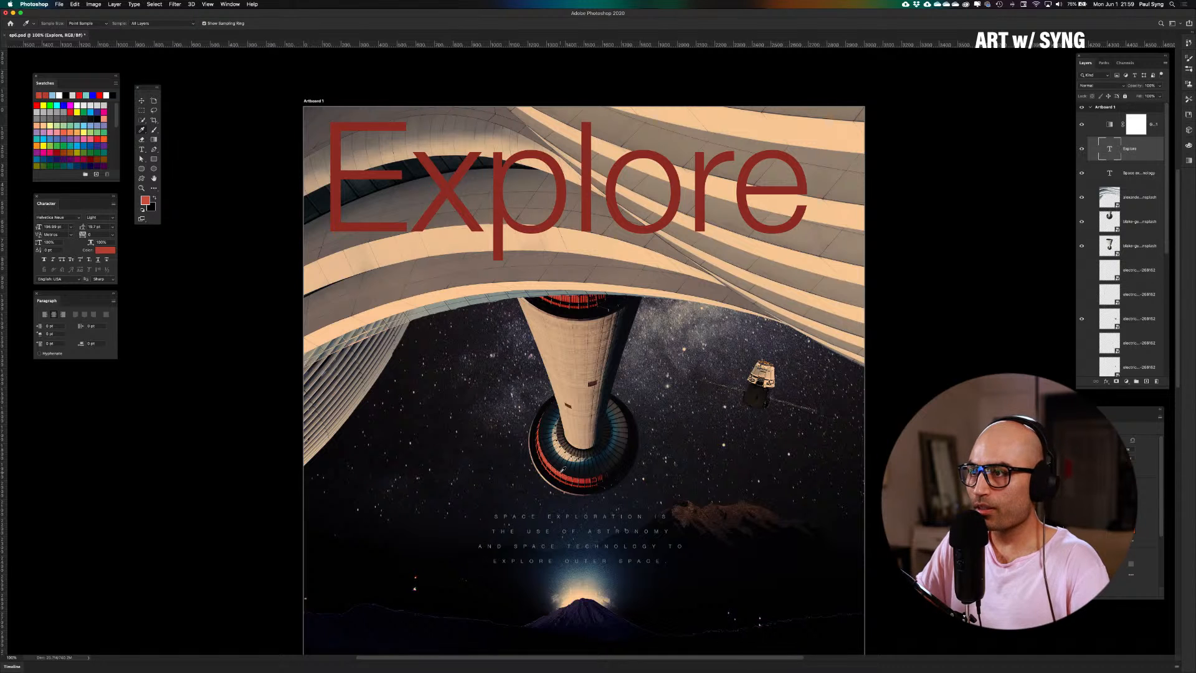
key(alt+BackSpace)
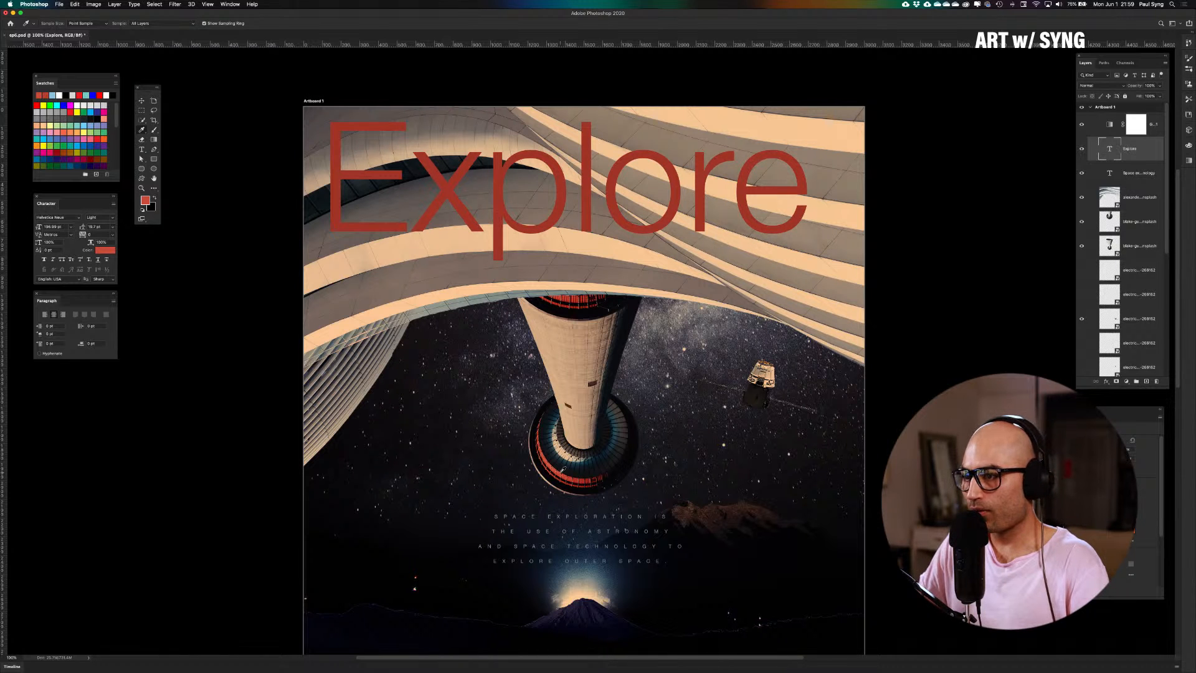
click(602, 475)
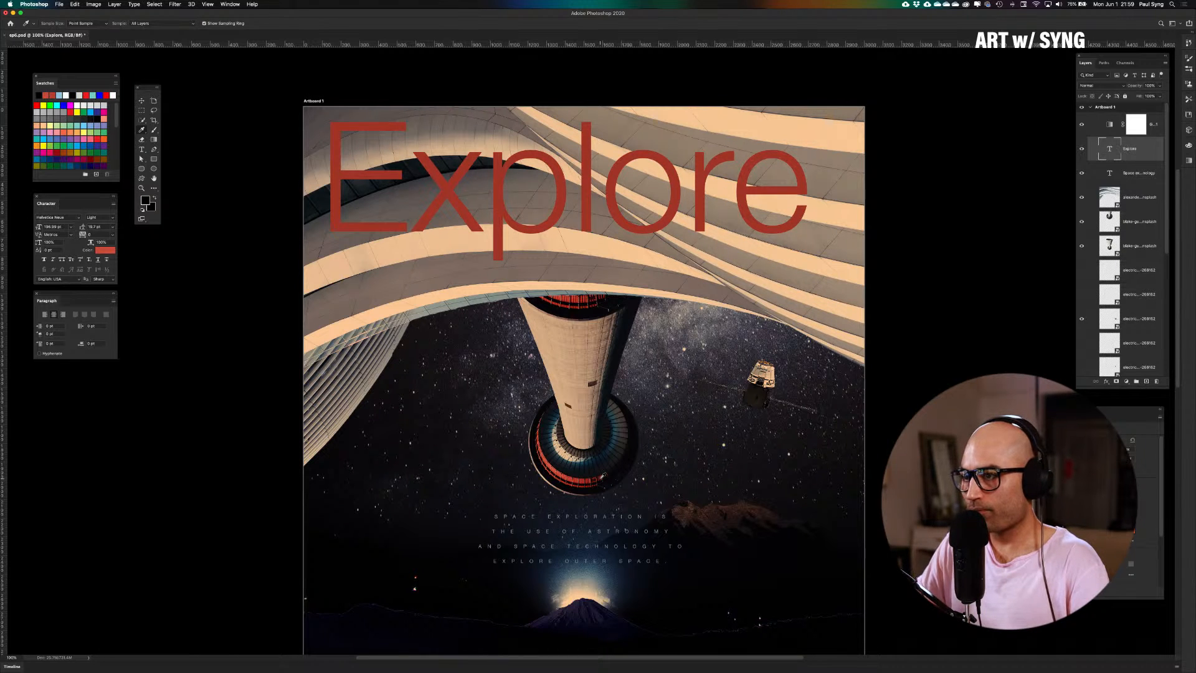
key(alt+BackSpace)
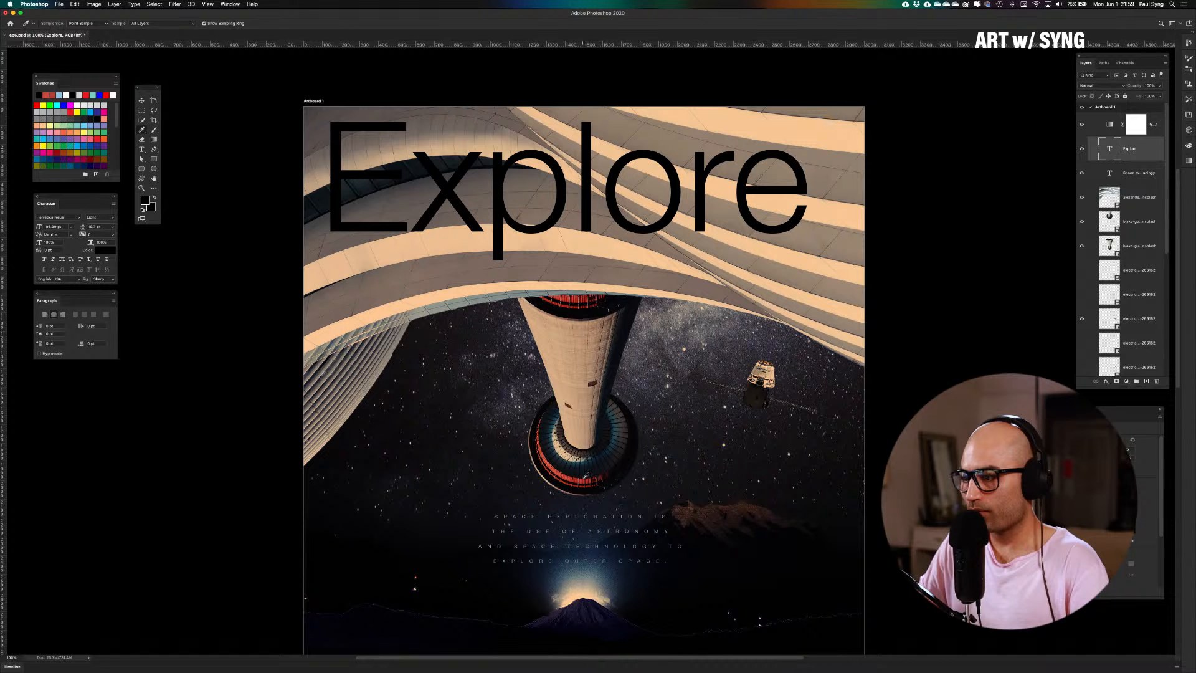
click(586, 476)
key(alt+BackSpace)
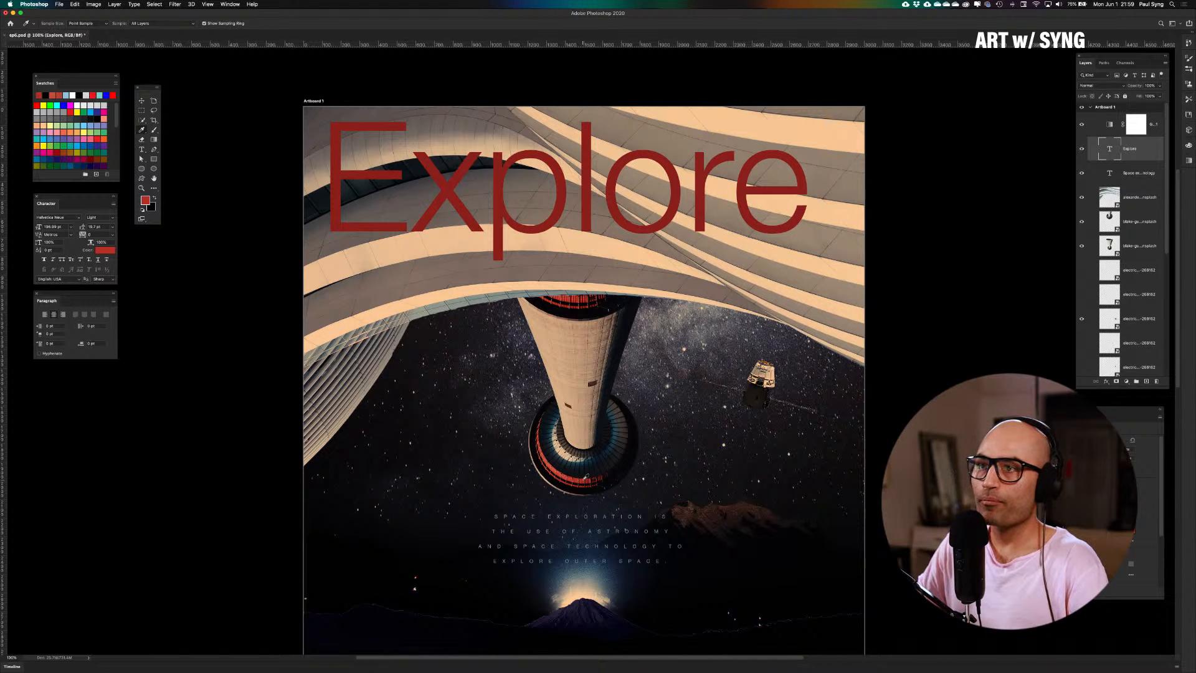
key(v)
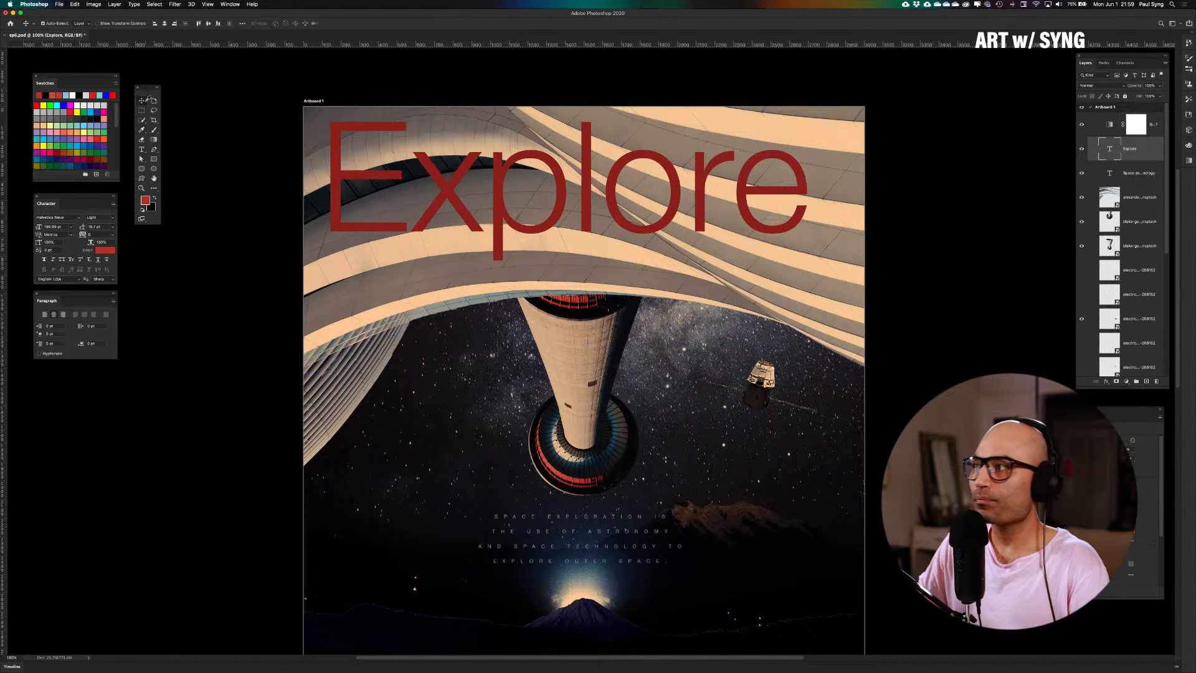
click(904, 243)
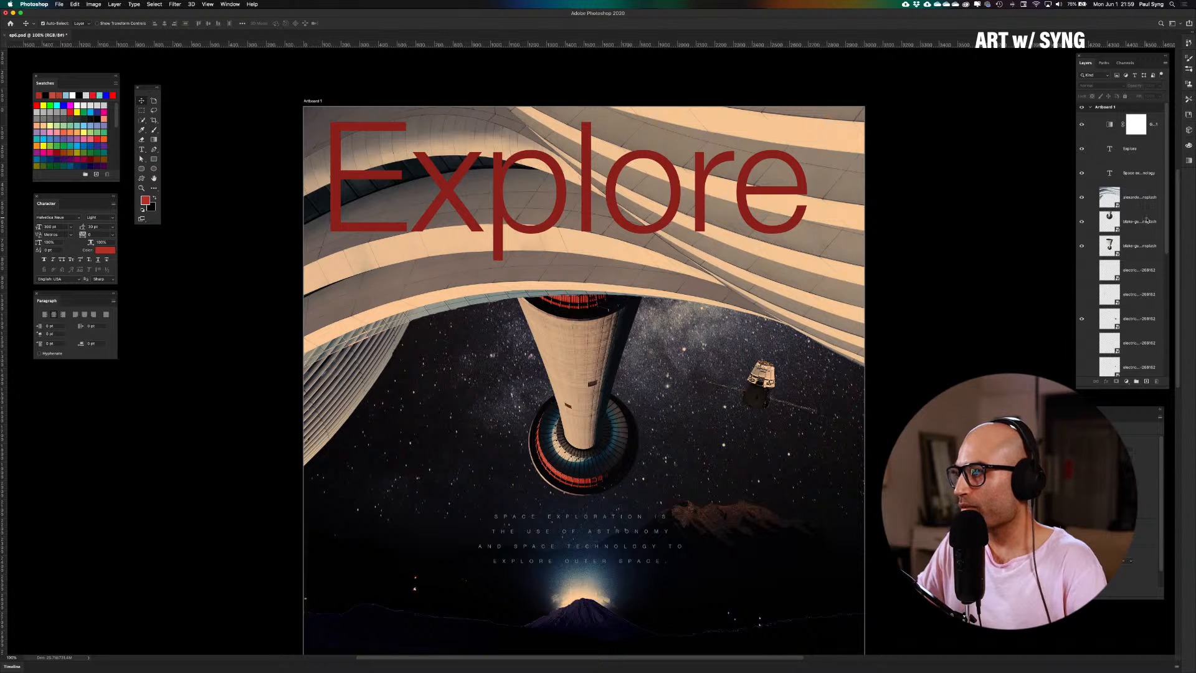
Duplicate the curved architecture layer and set the copy's blend mode to Multiply
click(1146, 204)
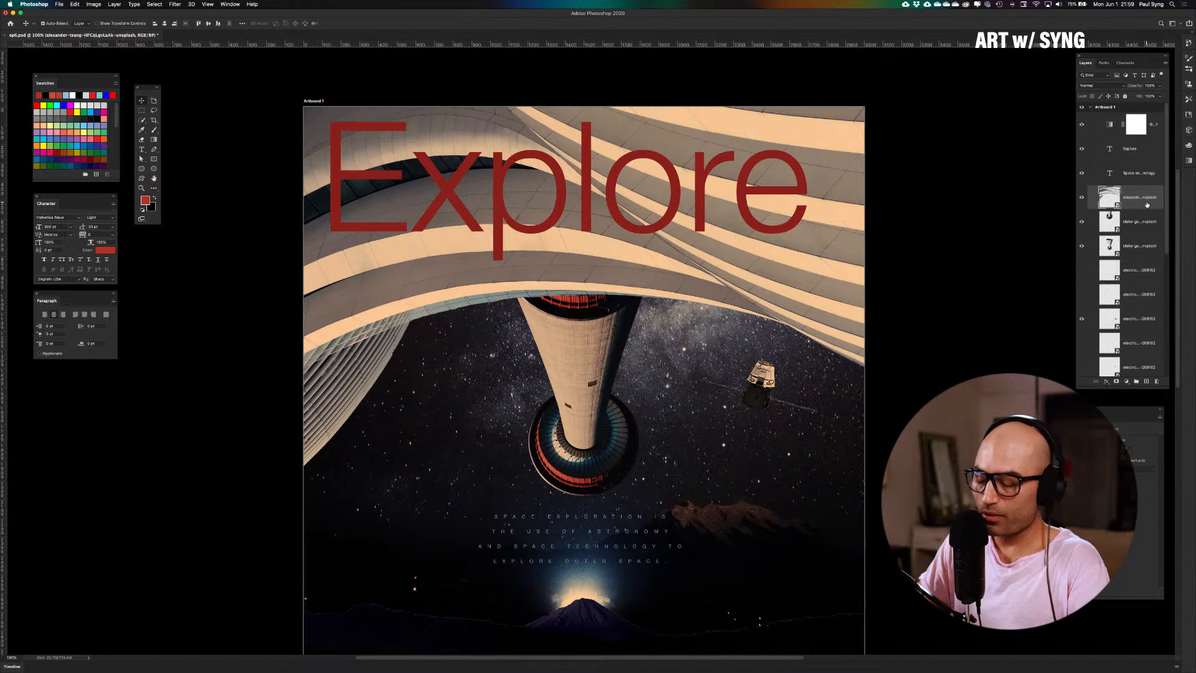
key(super+j)
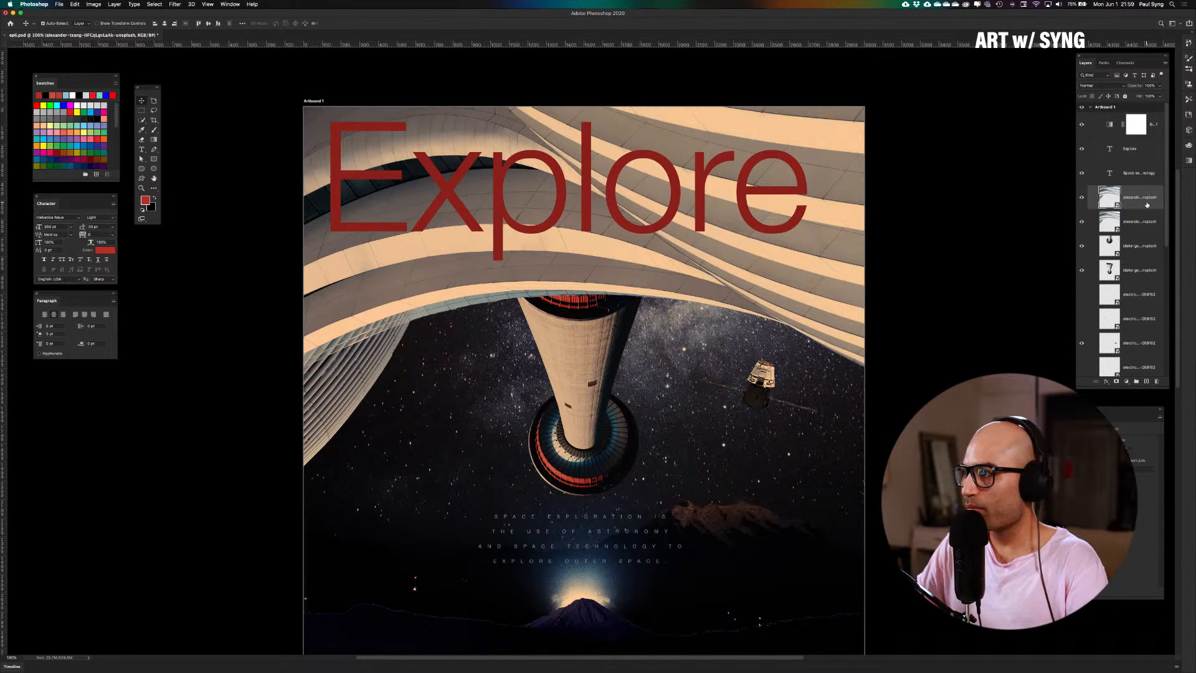
click(1110, 88)
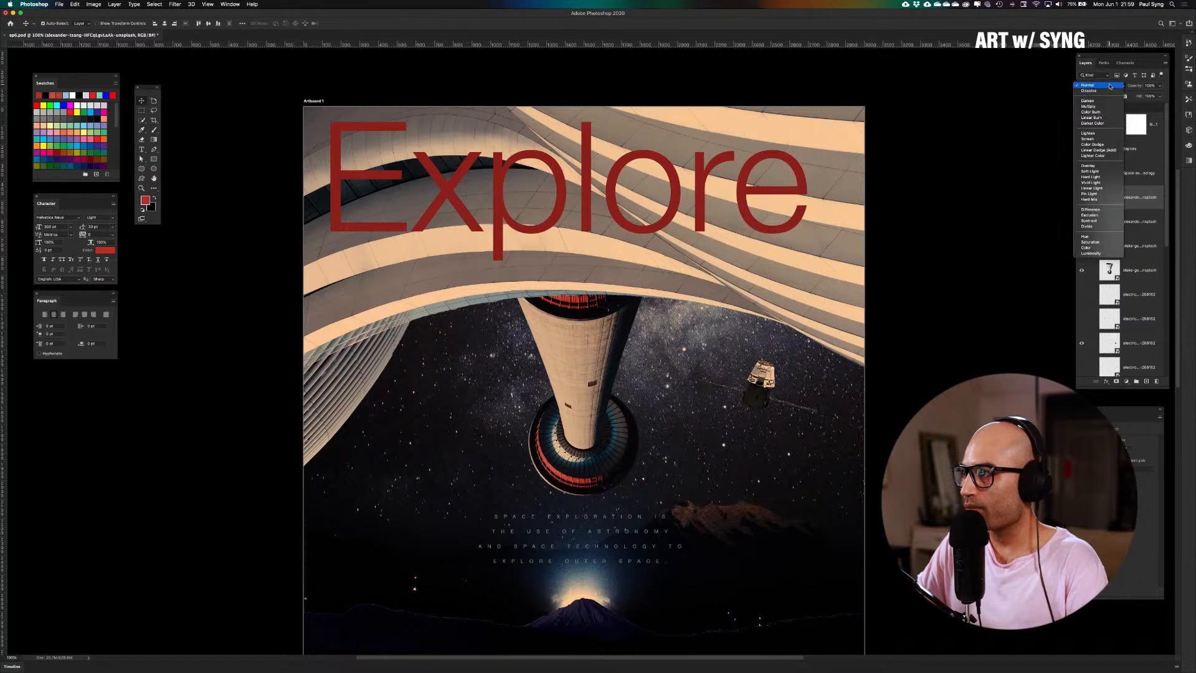
click(1108, 106)
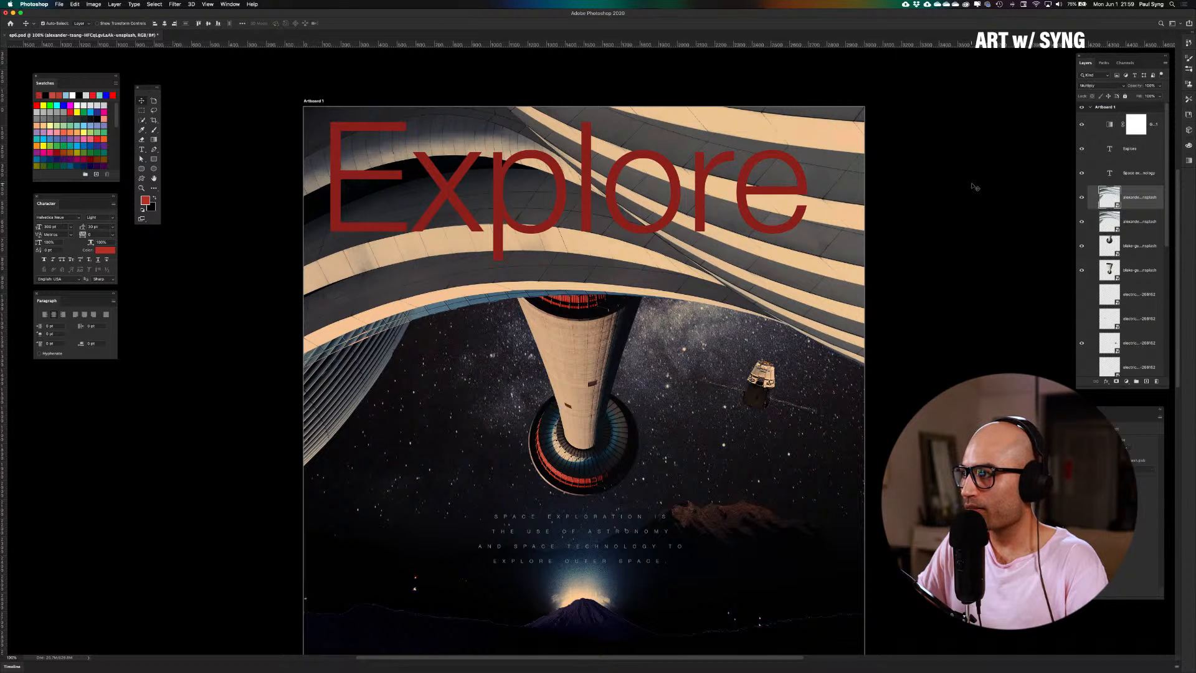
Change the duplicated architecture layer's blend mode to Screen and set its opacity to 40%
click(1107, 86)
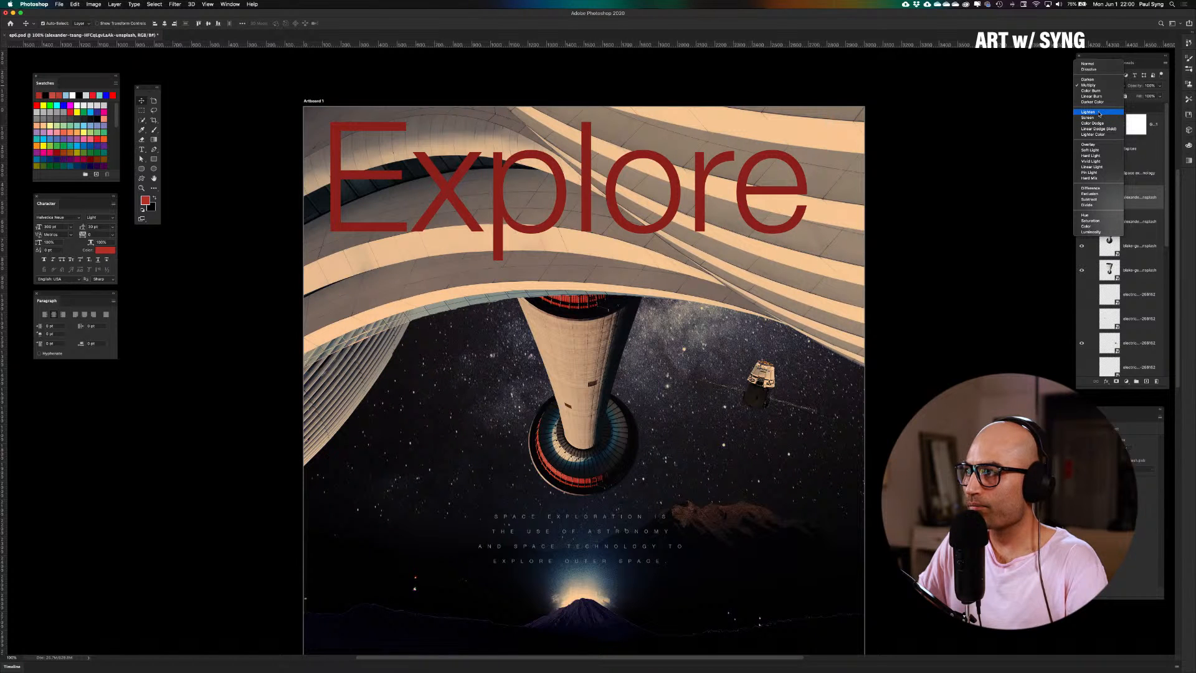
click(1097, 117)
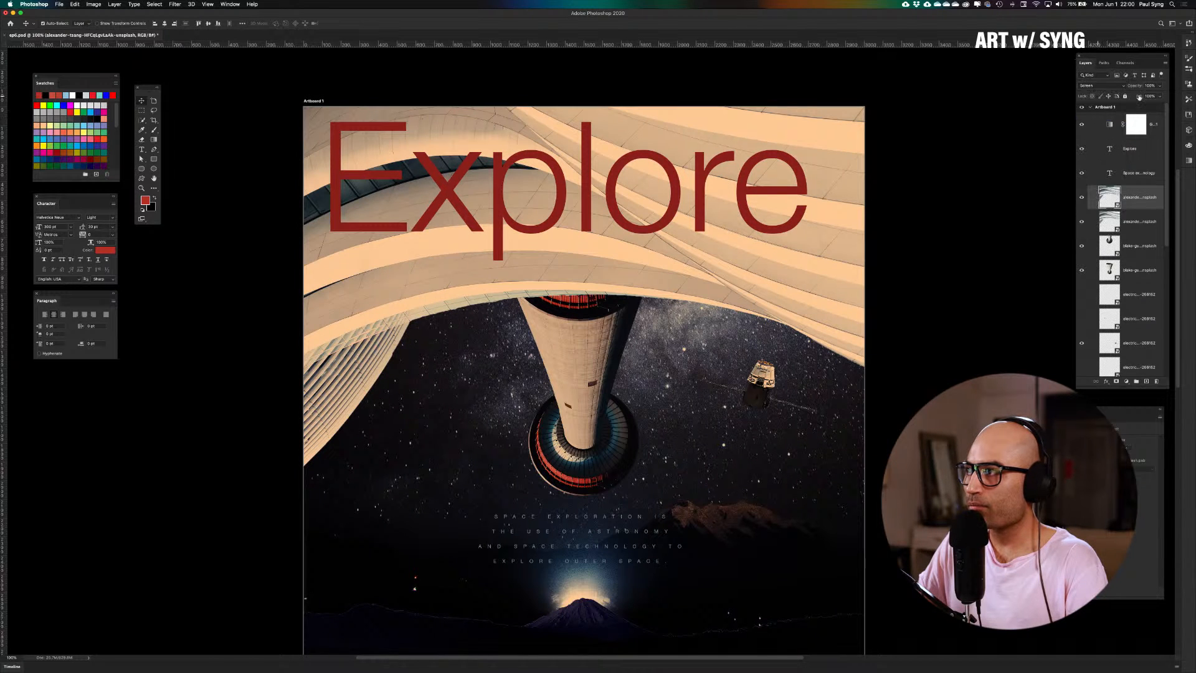
click(1149, 86)
text(45)
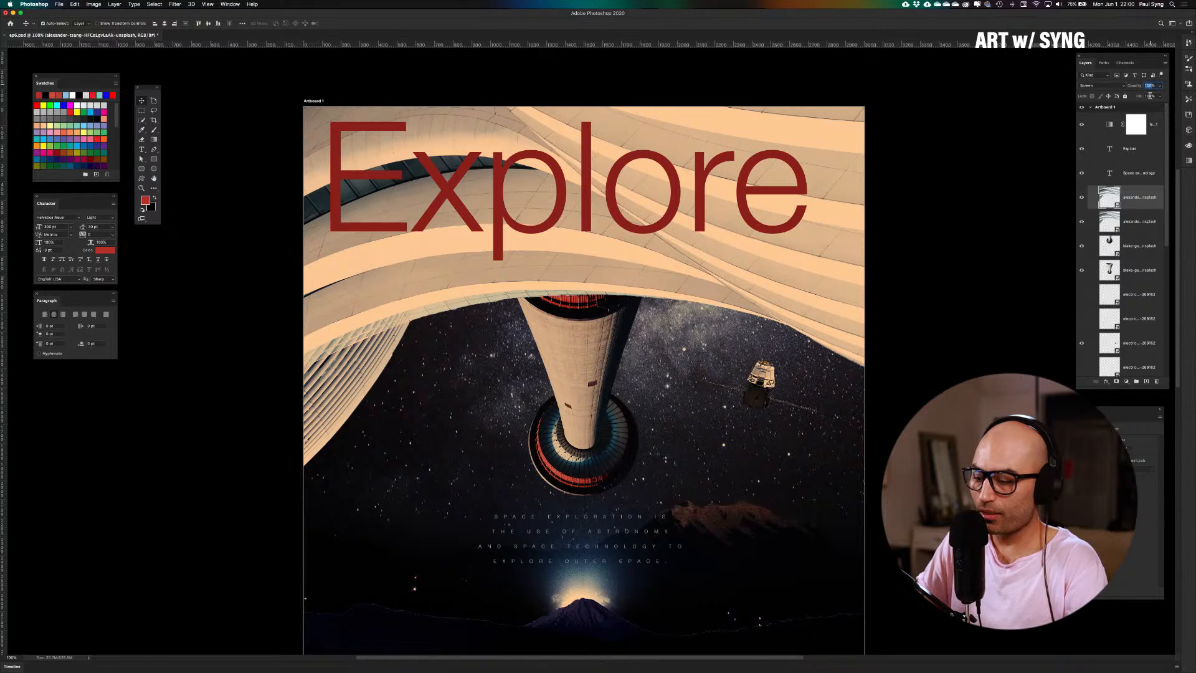
text(0)
key(Return)
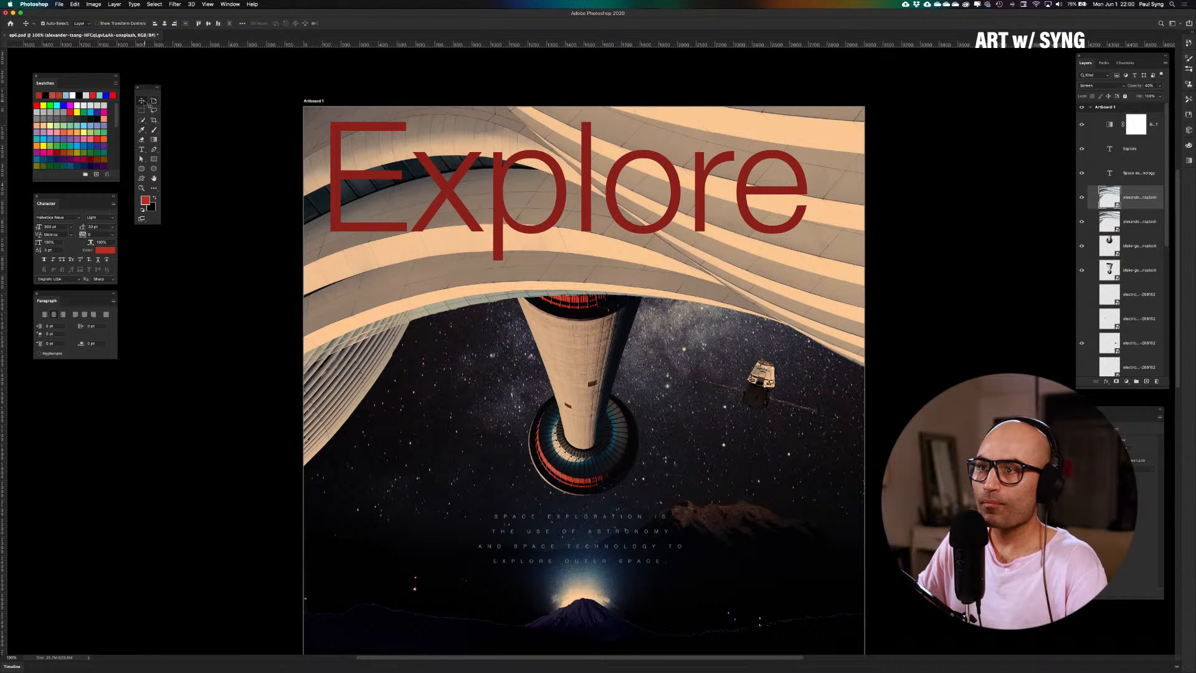
click(246, 142)
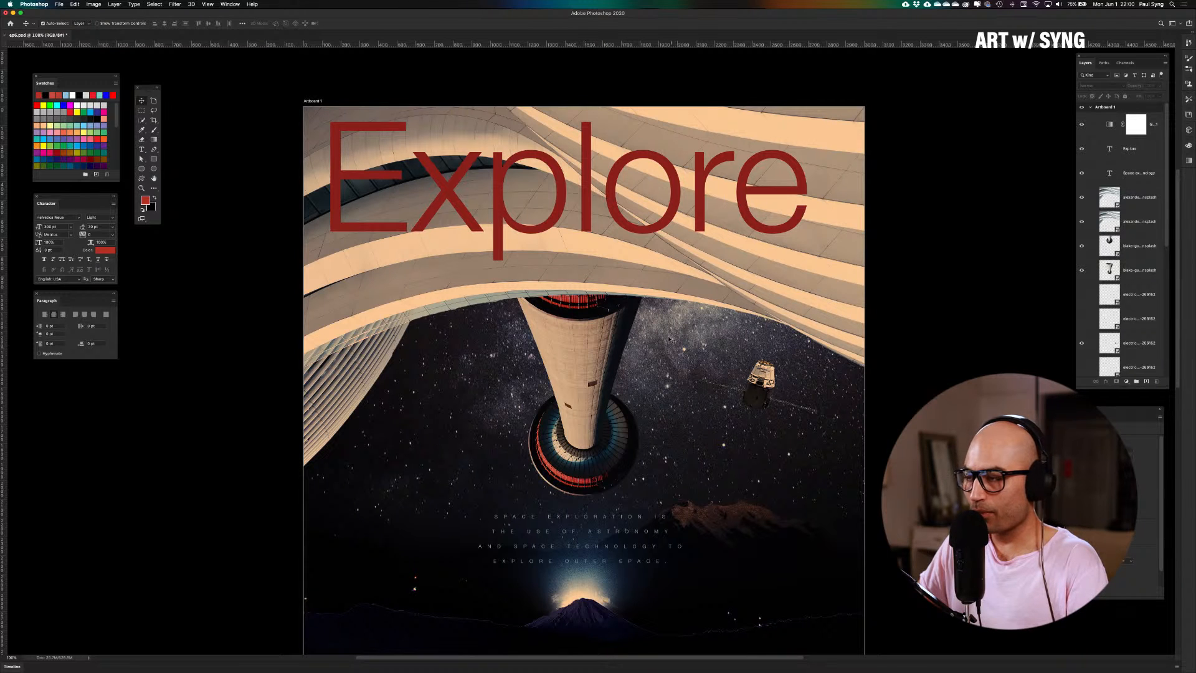
Fill the "Explore" title with white and move its layer above the adjustment layer in the artboard
click(1155, 153)
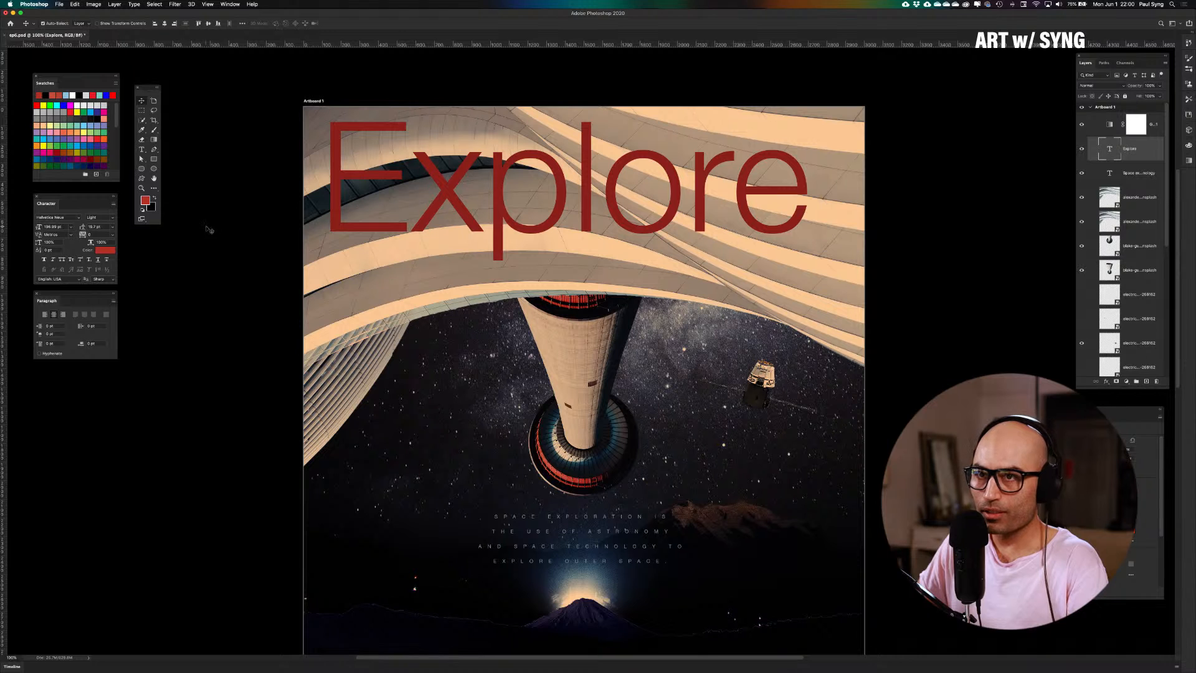
click(84, 106)
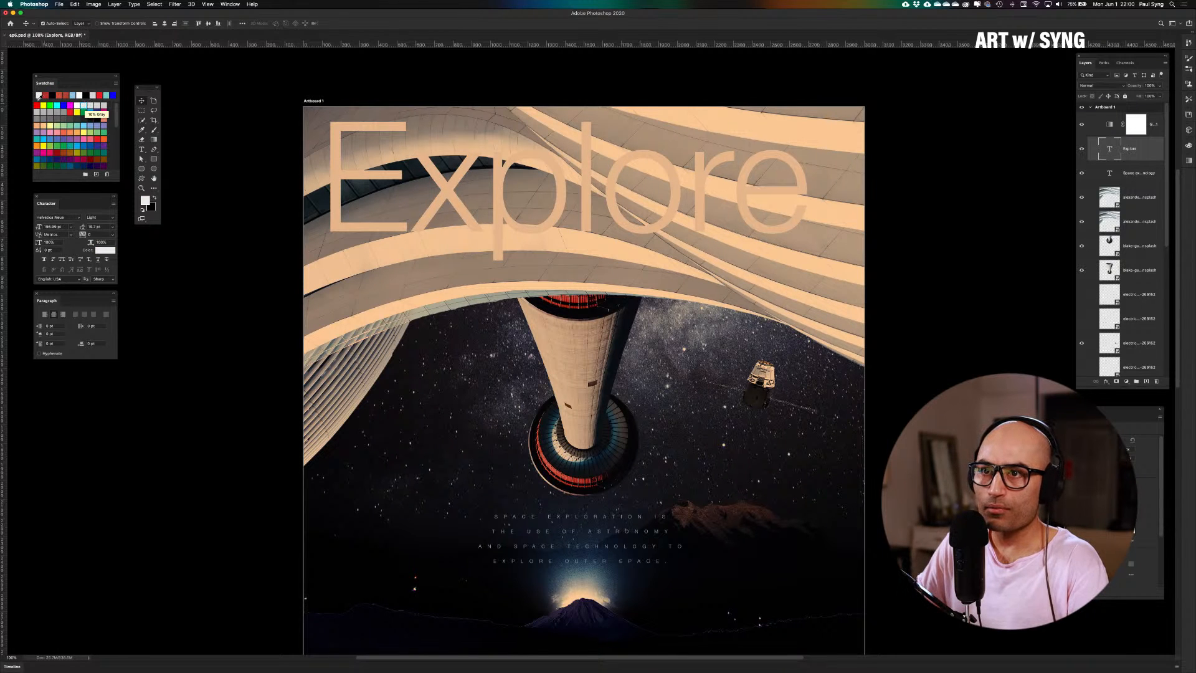
click(81, 104)
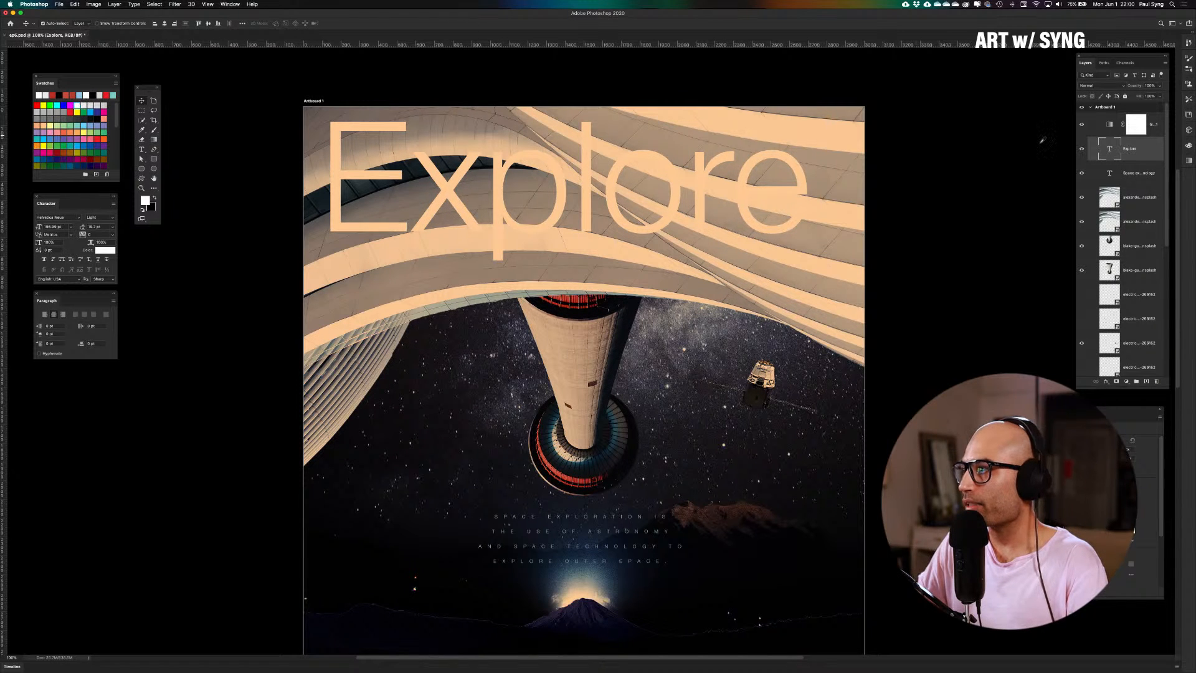
drag(1161, 144, 1153, 121)
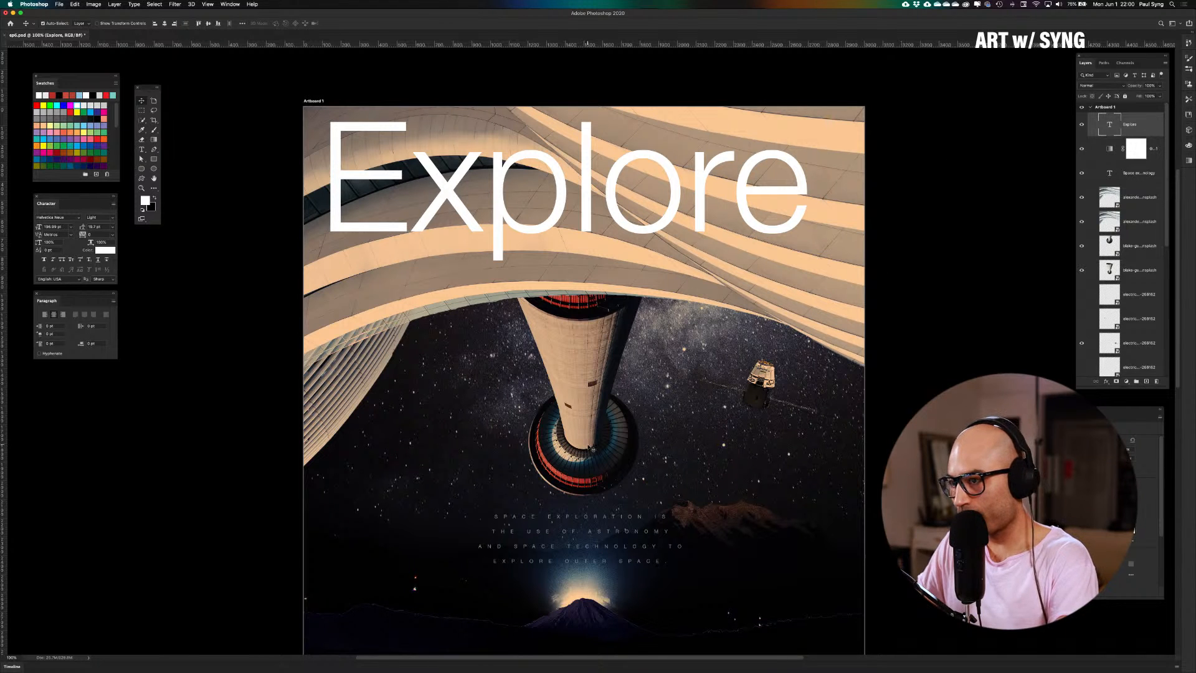
Fill the "Explore" title with a deep red sampled from the ring at the tower's base
key(i)
click(591, 478)
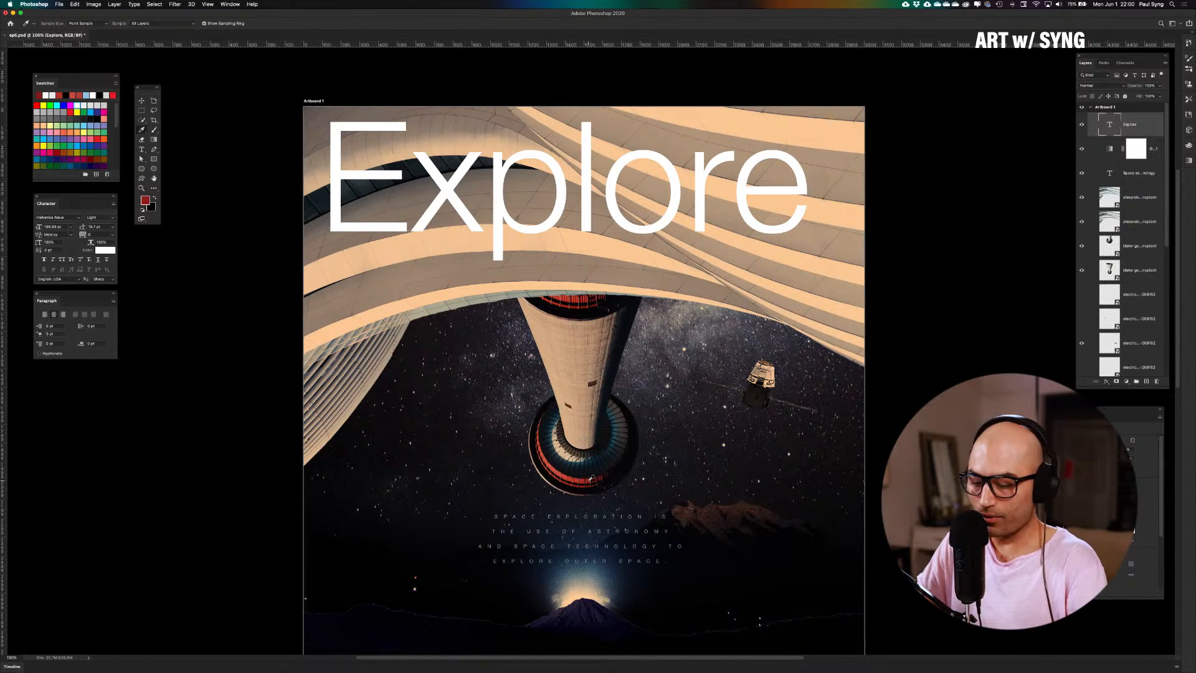
key(alt+BackSpace)
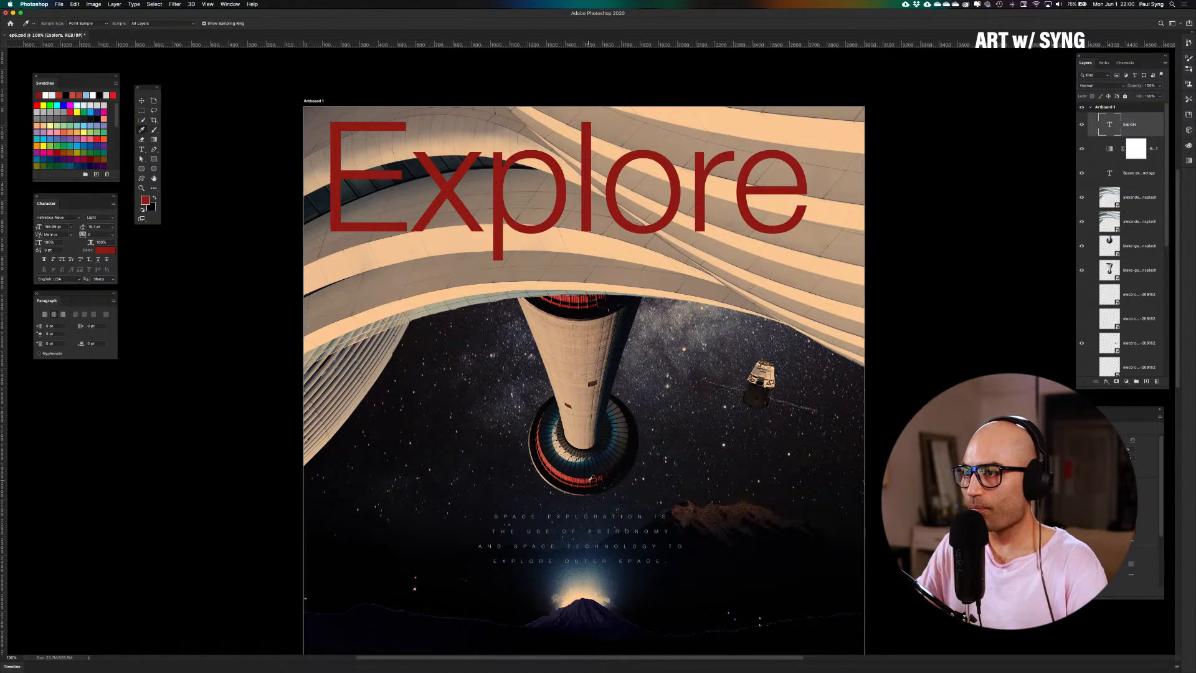
Move the space-exploration caption's layer above the adjustment layer, directly beneath the "Explore" title layer
scroll(592, 477, up, 2)
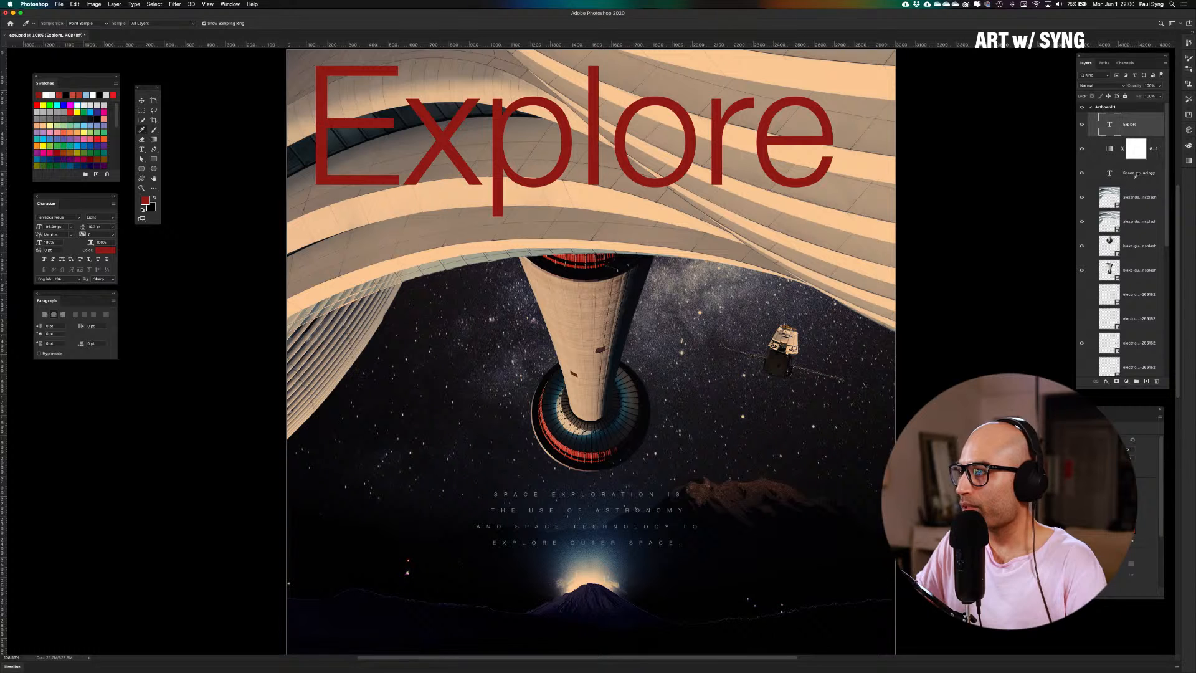
drag(1136, 176, 1138, 142)
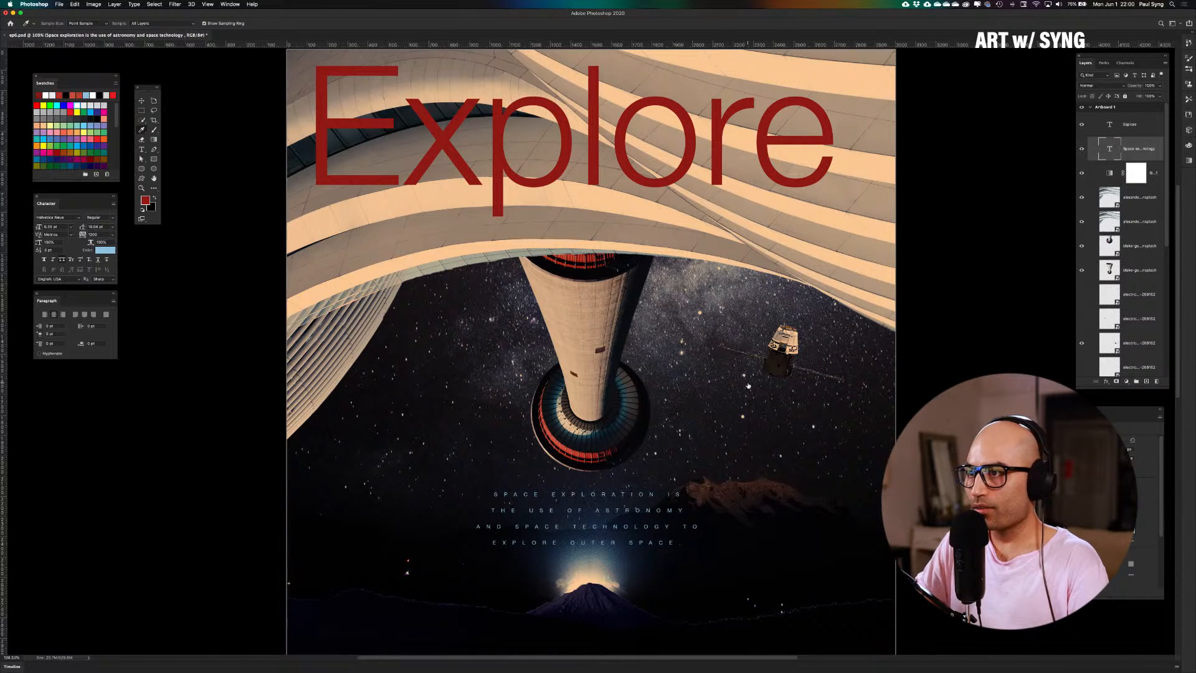
Show the guides and move the "Explore" title so its "E" lines up with the leftmost guide
key(super+1)
key(super+semicolon)
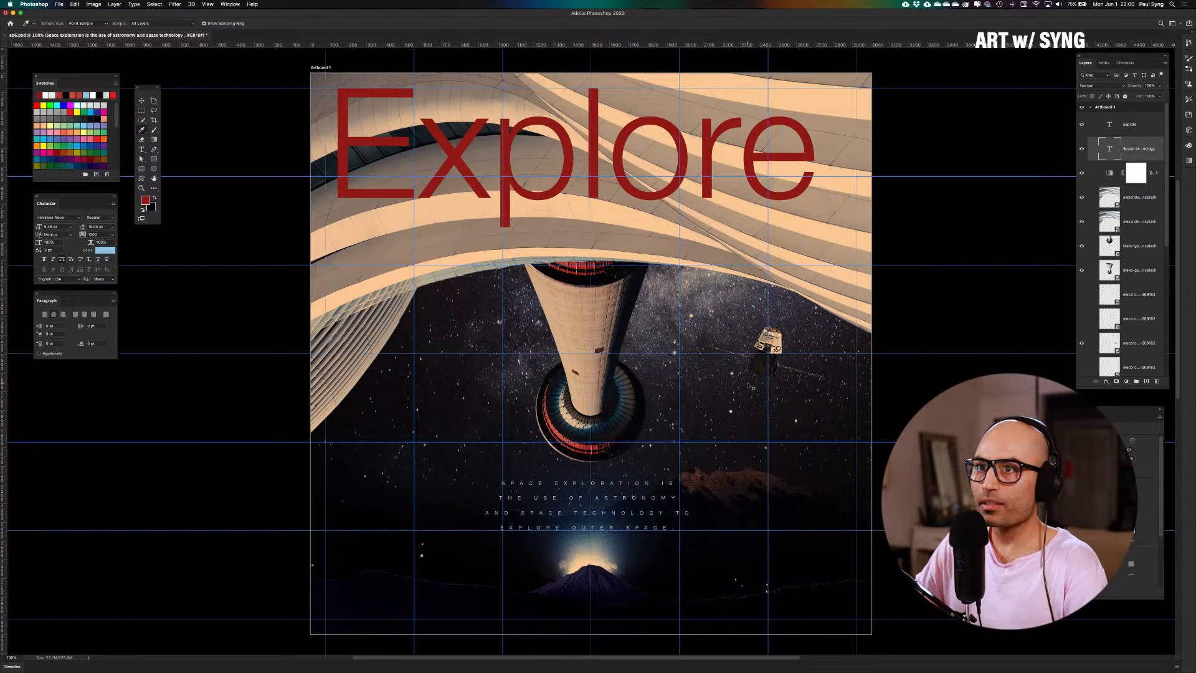
click(142, 100)
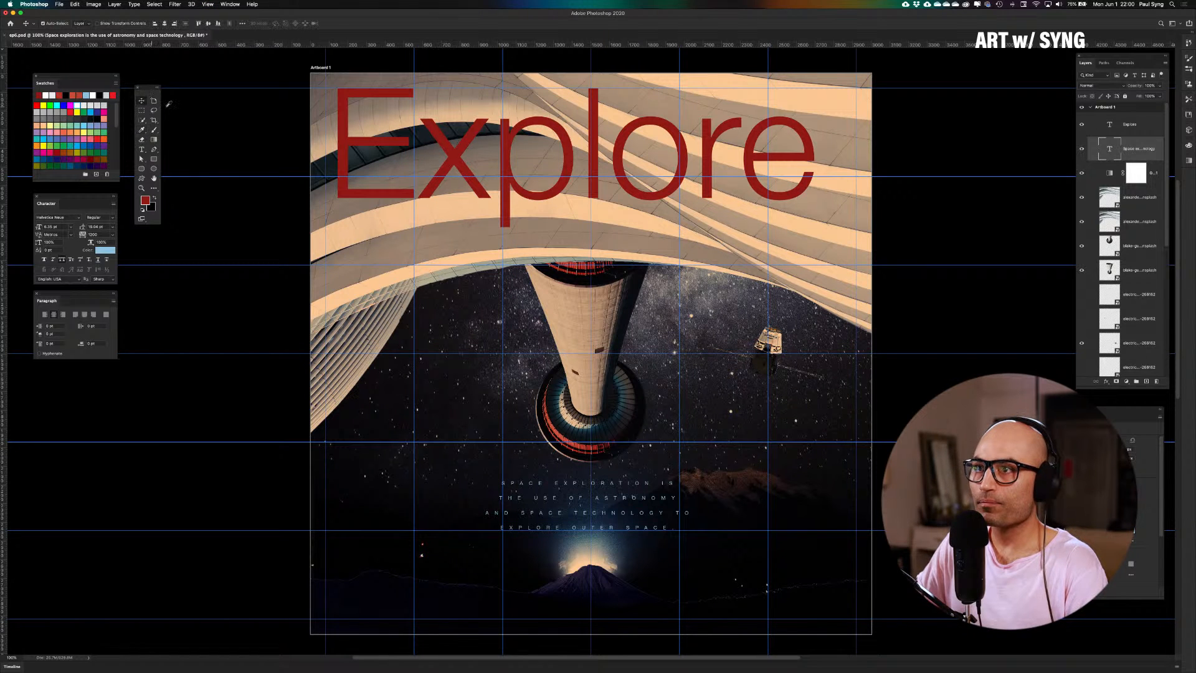
drag(366, 142, 354, 141)
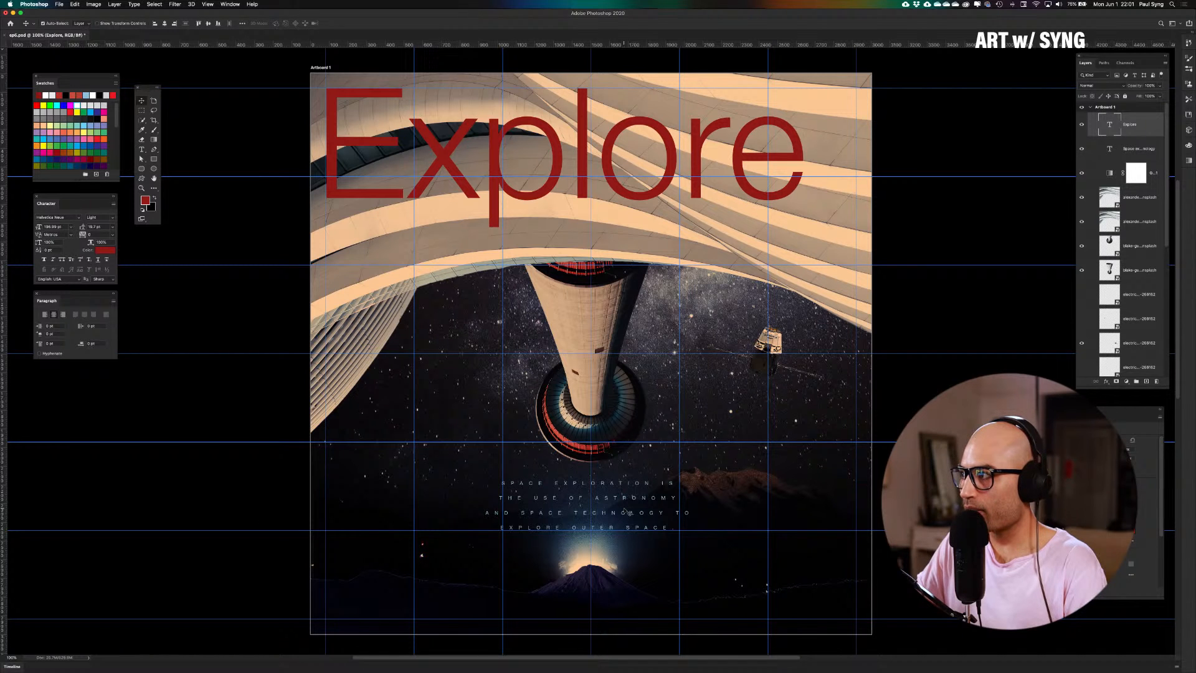
Move the space-exploration caption slightly down, center it horizontally on the artboard, and hide the guides
click(1145, 145)
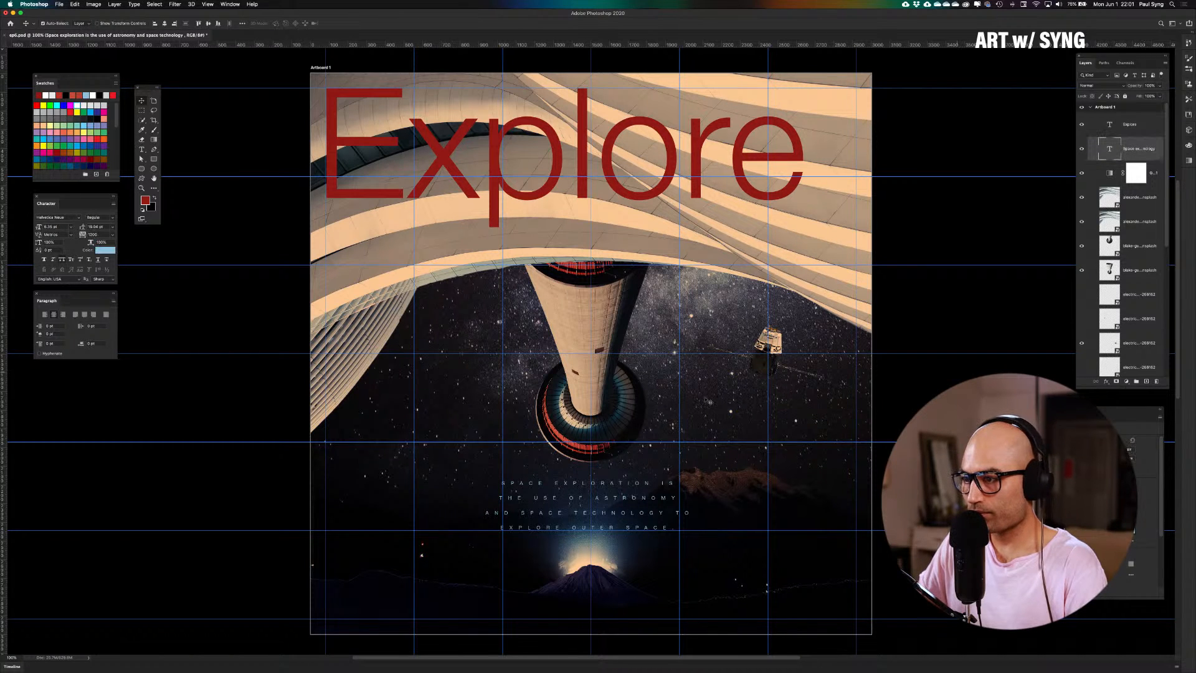
drag(648, 497, 649, 508)
key(super+a)
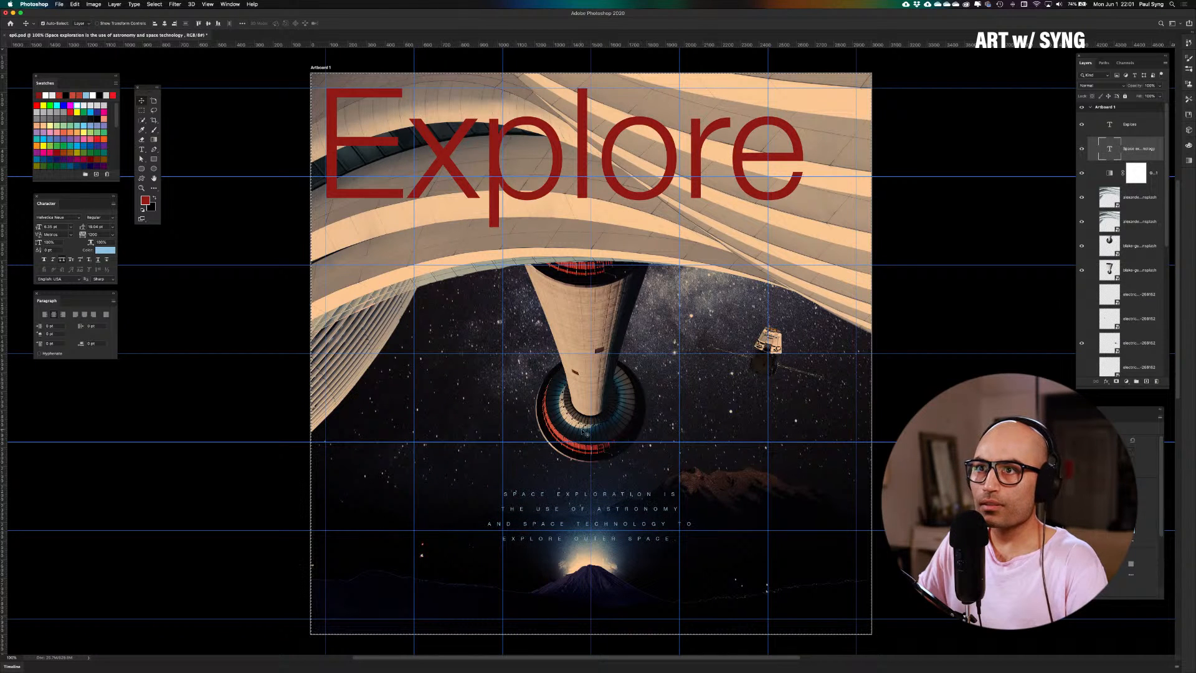
click(163, 24)
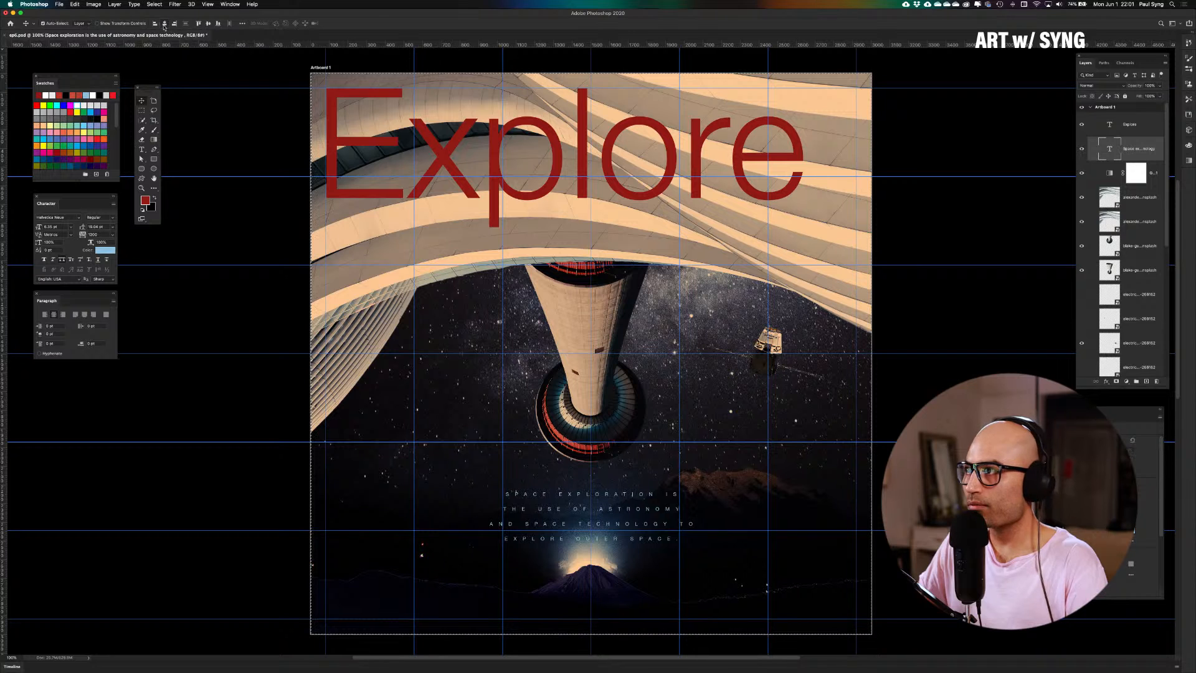
key(super+semicolon)
click(248, 313)
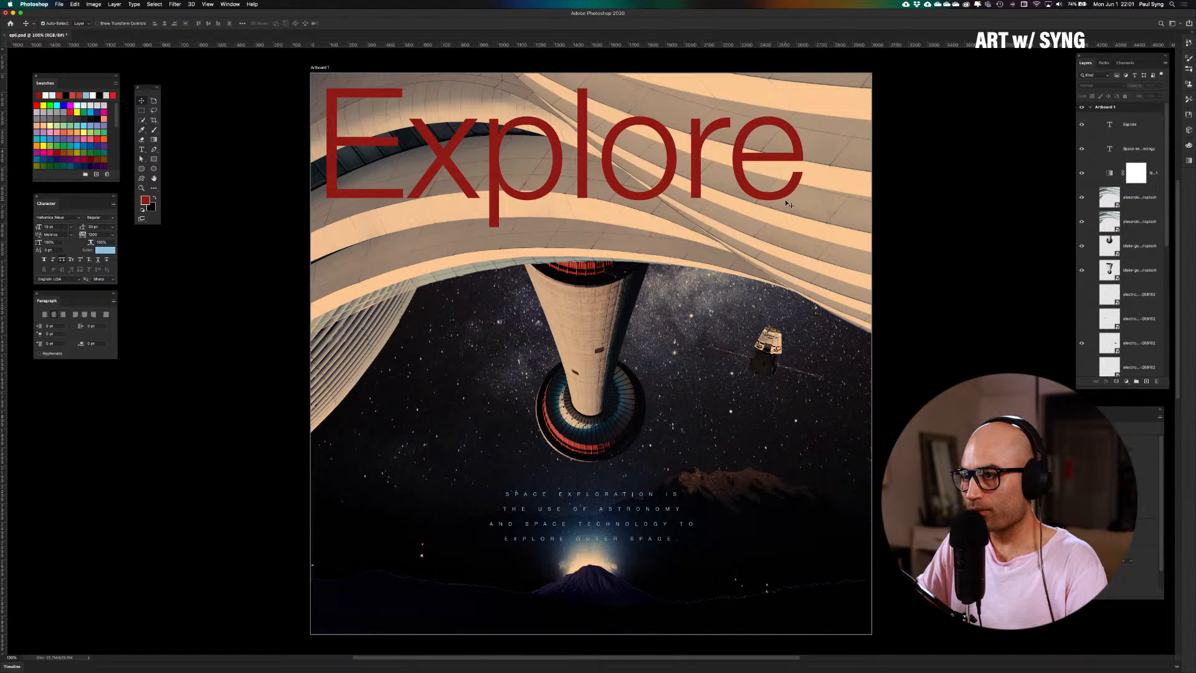
Show the guides with the "Explore" title layer selected, and save the document
key(super+minus)
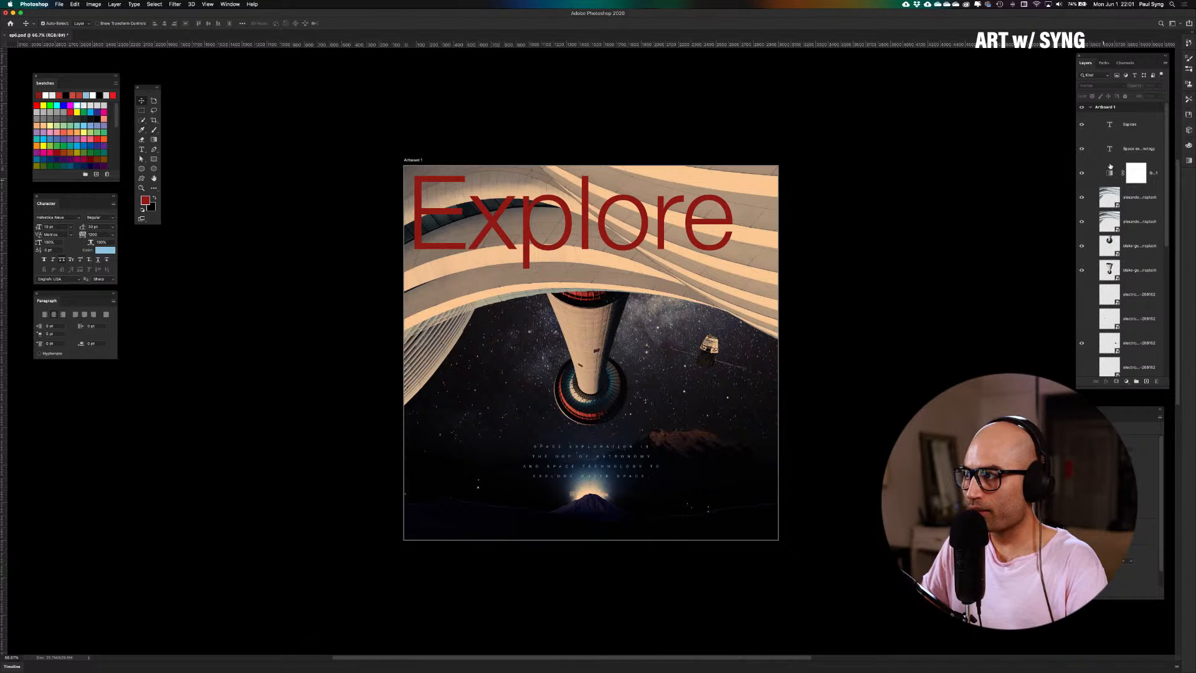
click(1127, 125)
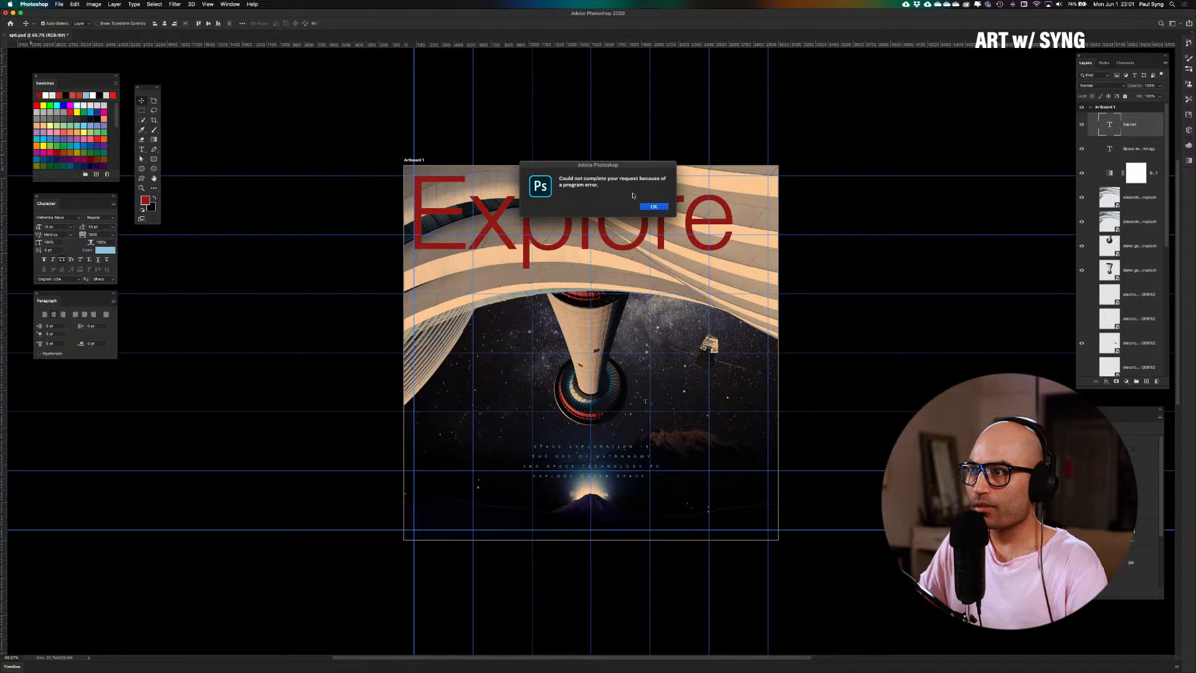
click(648, 206)
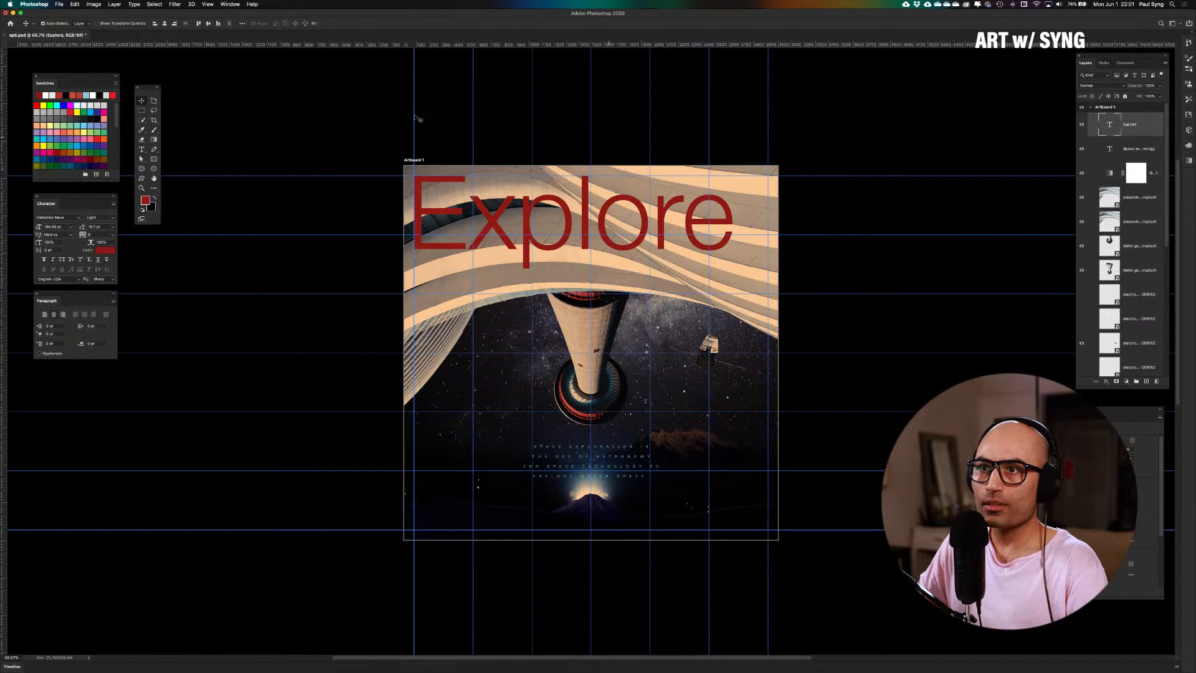
click(60, 5)
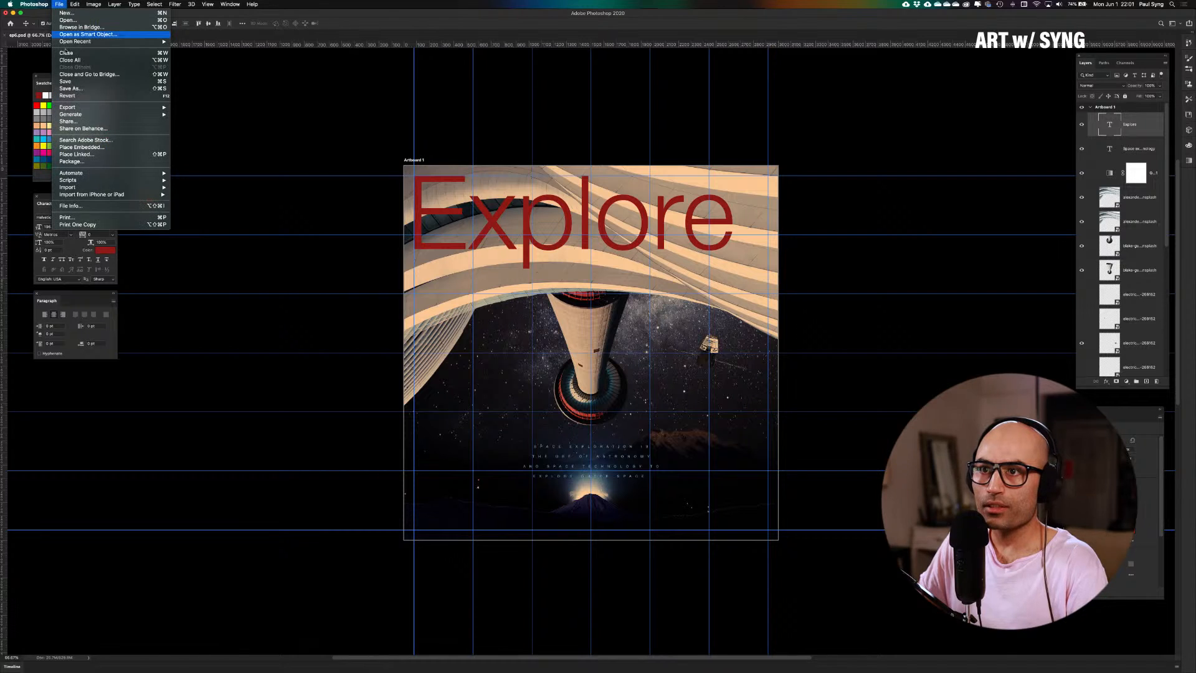
click(72, 82)
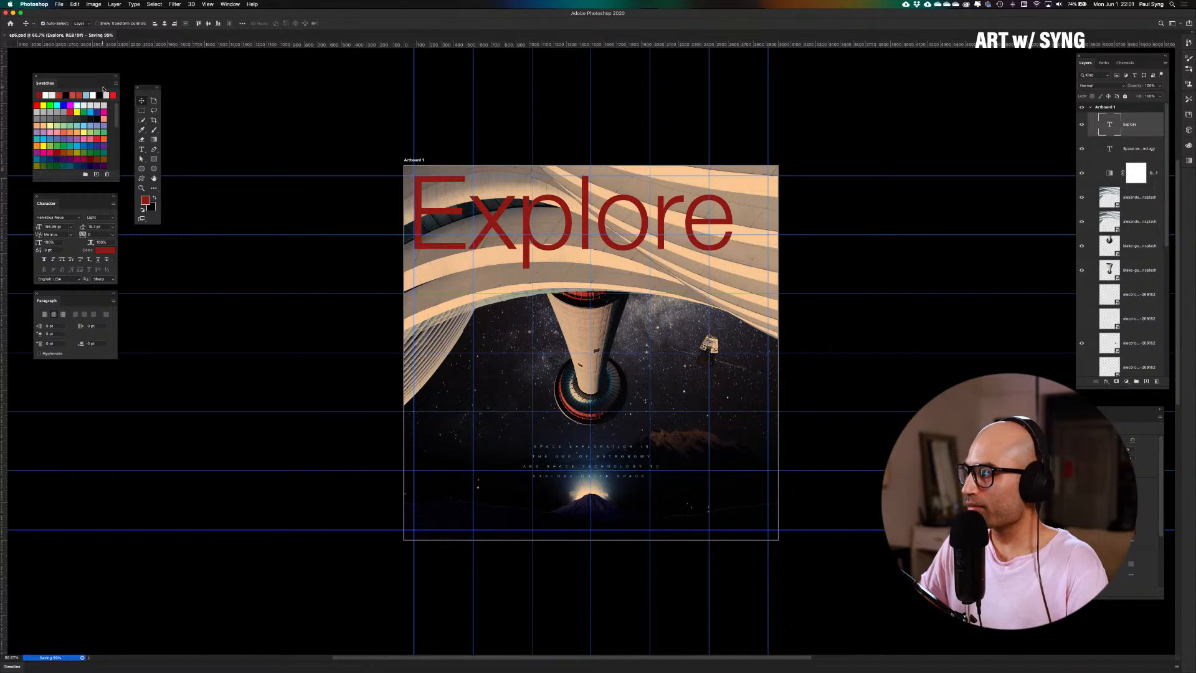
Set the "Explore" title's font size to 150 pt and briefly check the composition without the guides
scroll(666, 235, up, 3)
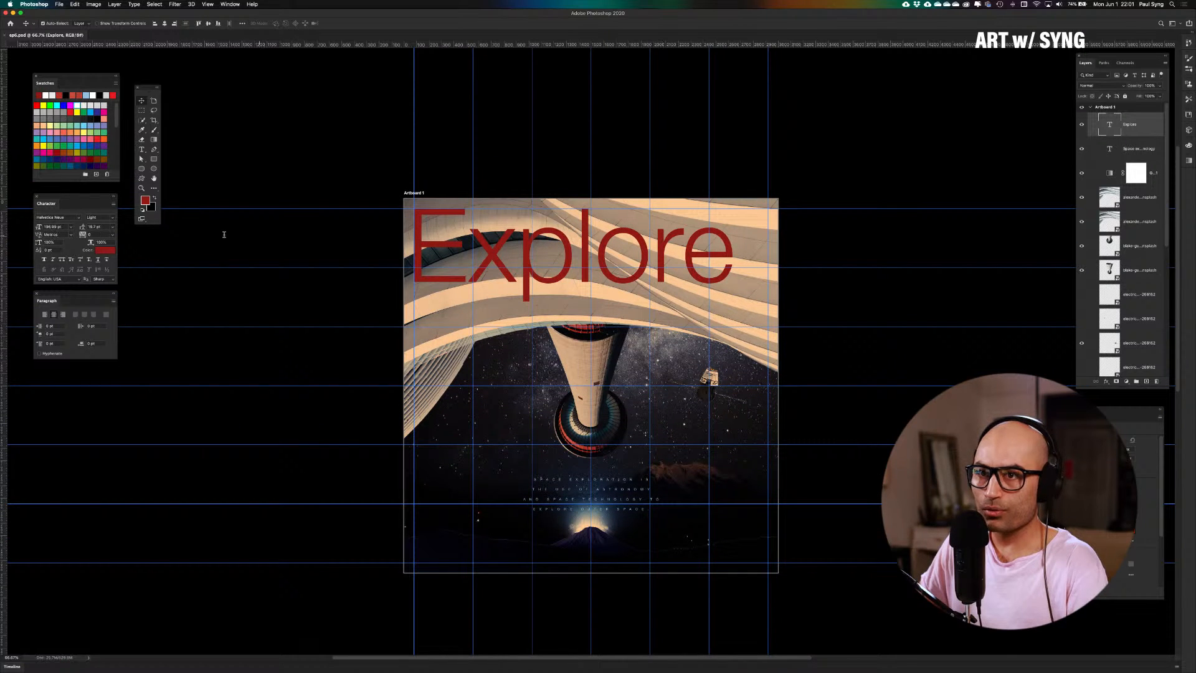
click(48, 227)
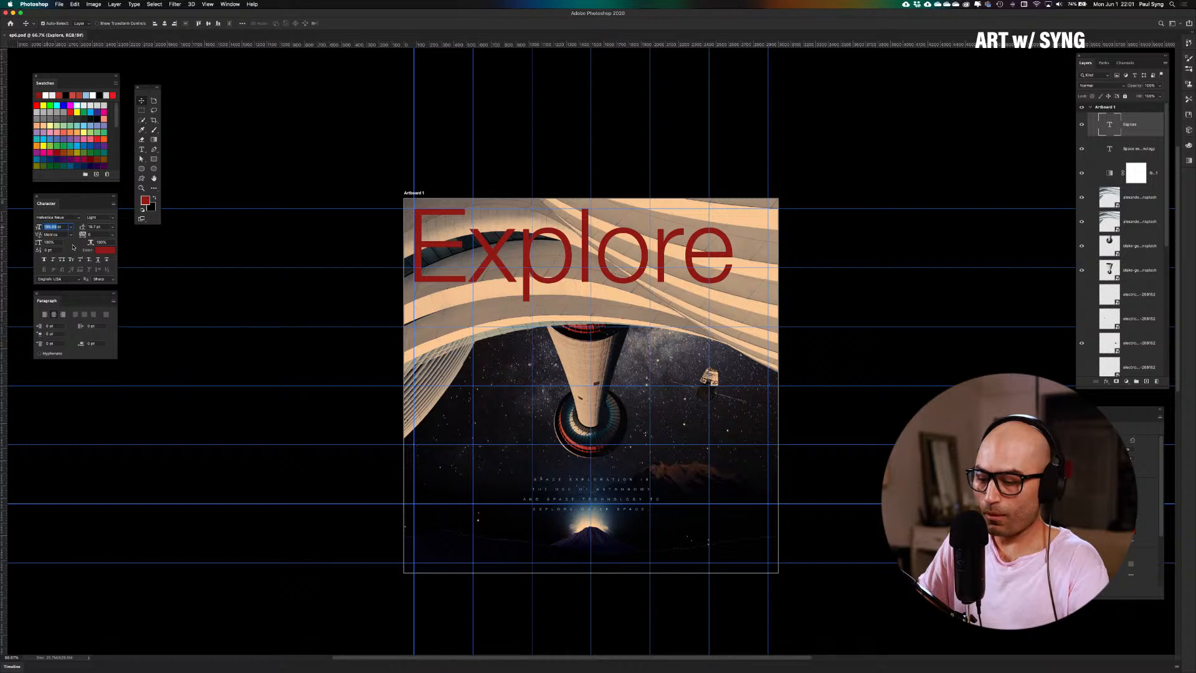
text(150)
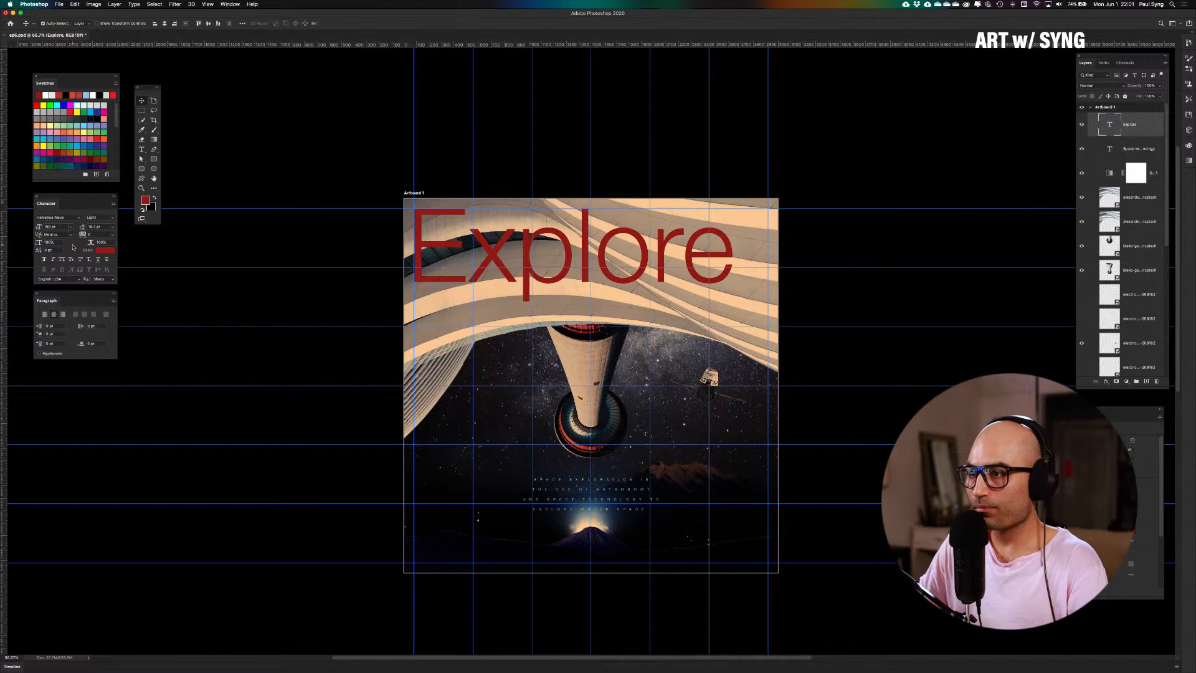
key(Return)
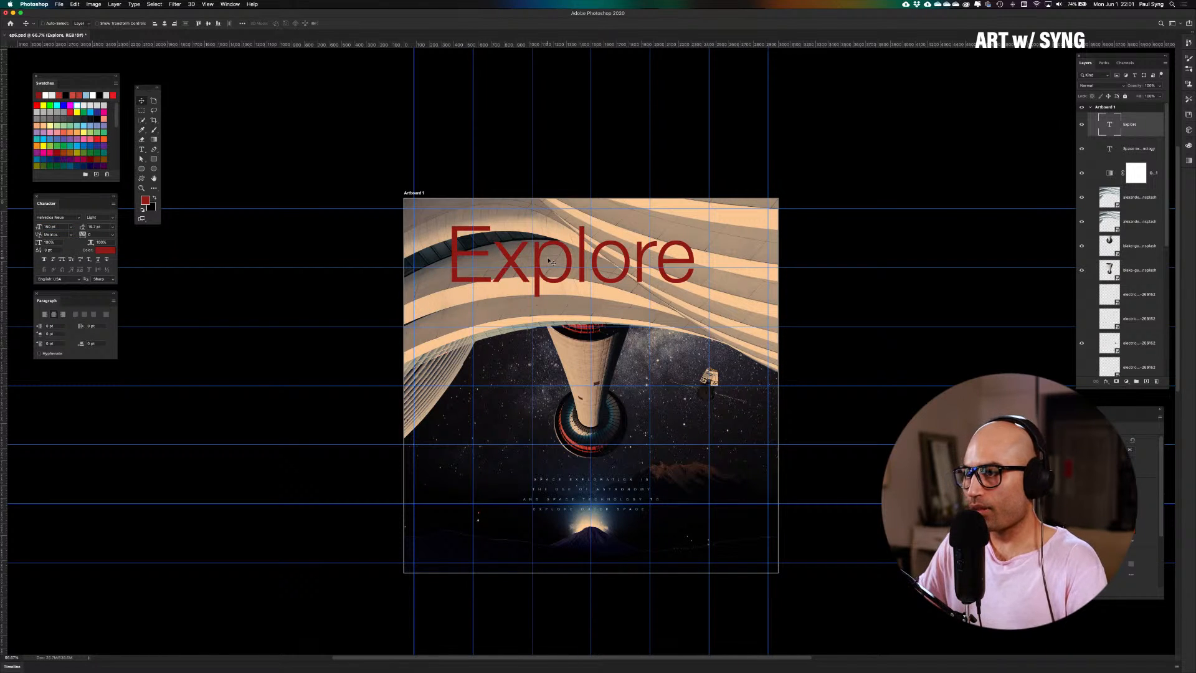
key(super+semicolon)
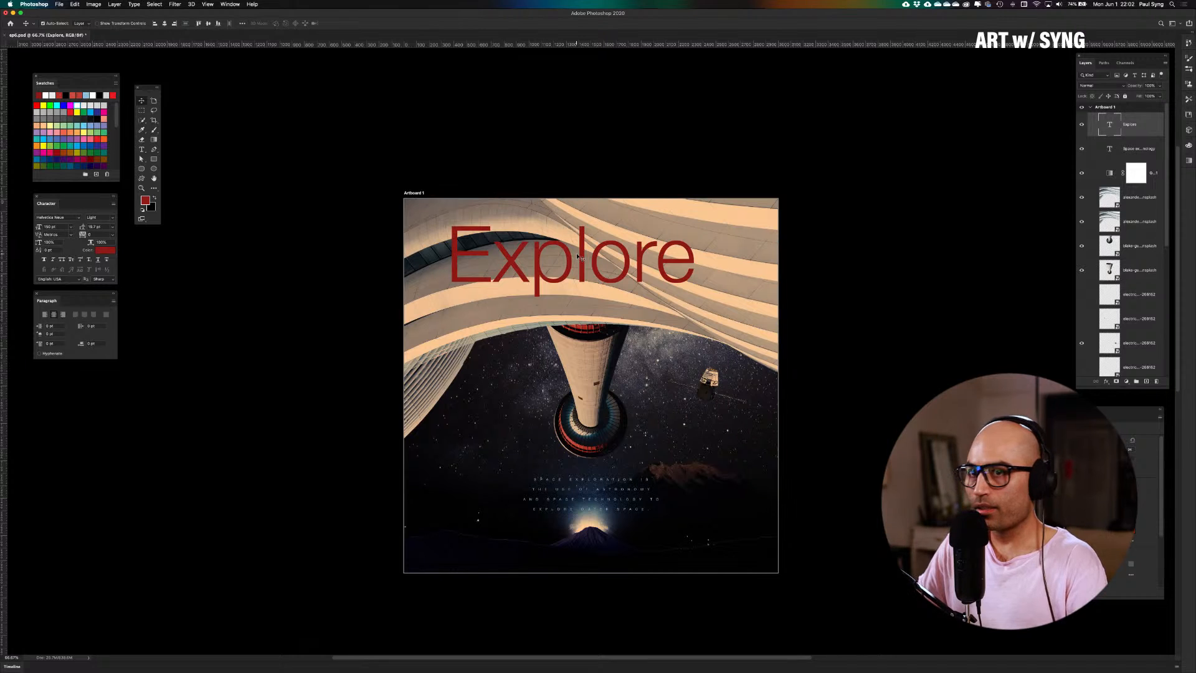
key(super+semicolon)
Try the Bold and Medium font styles on the "Explore" title and return it to Light
scroll(561, 311, right, 3)
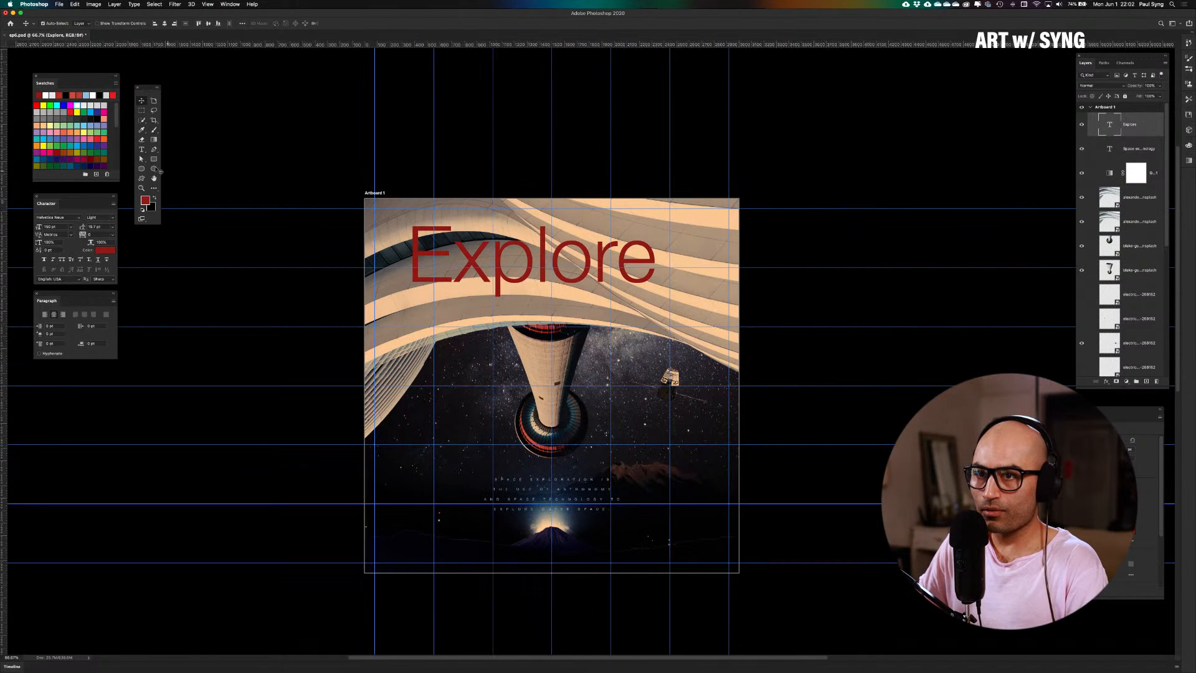
click(113, 219)
click(114, 281)
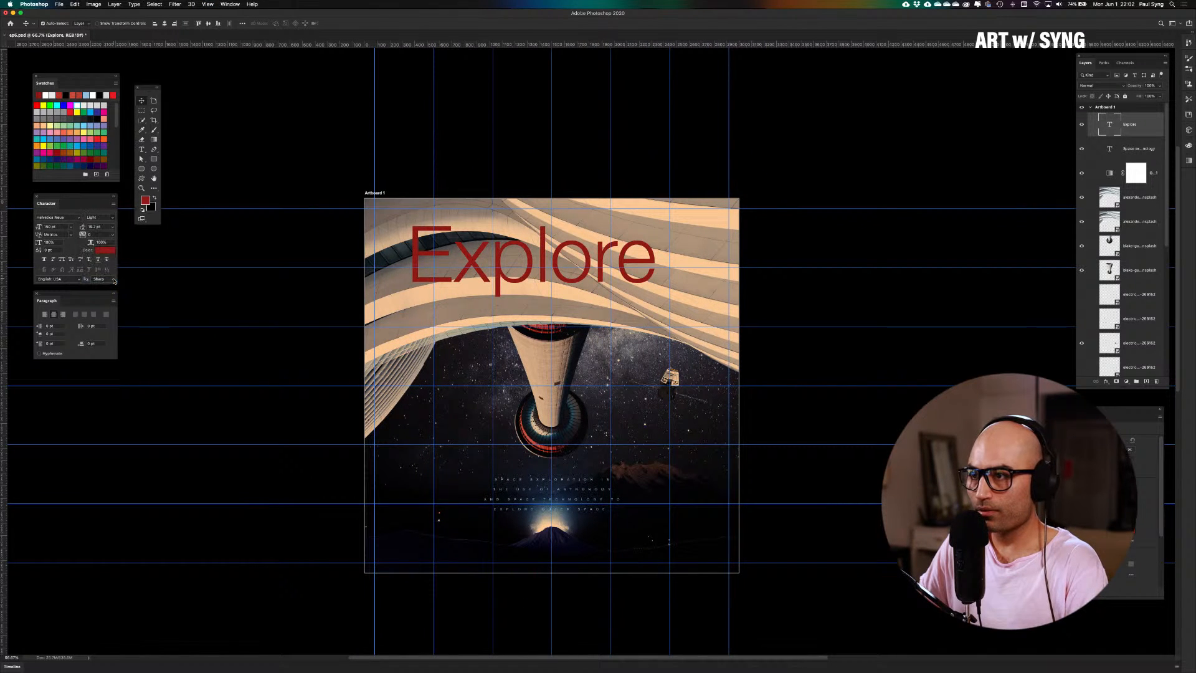
click(113, 219)
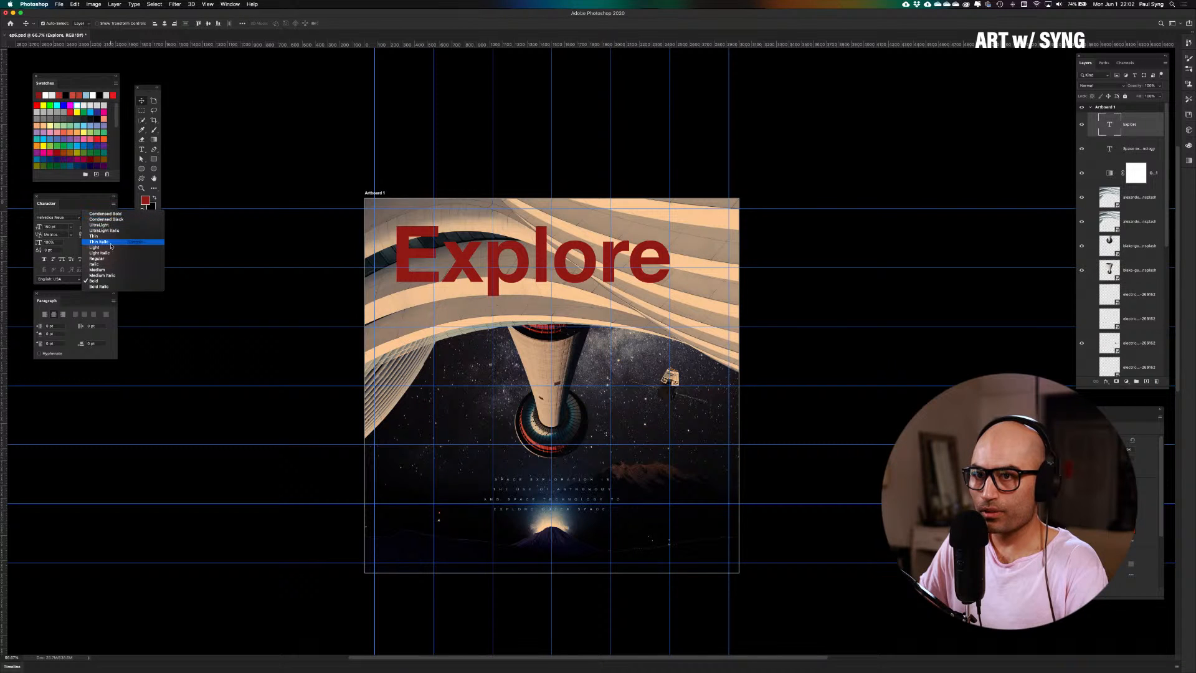
click(111, 270)
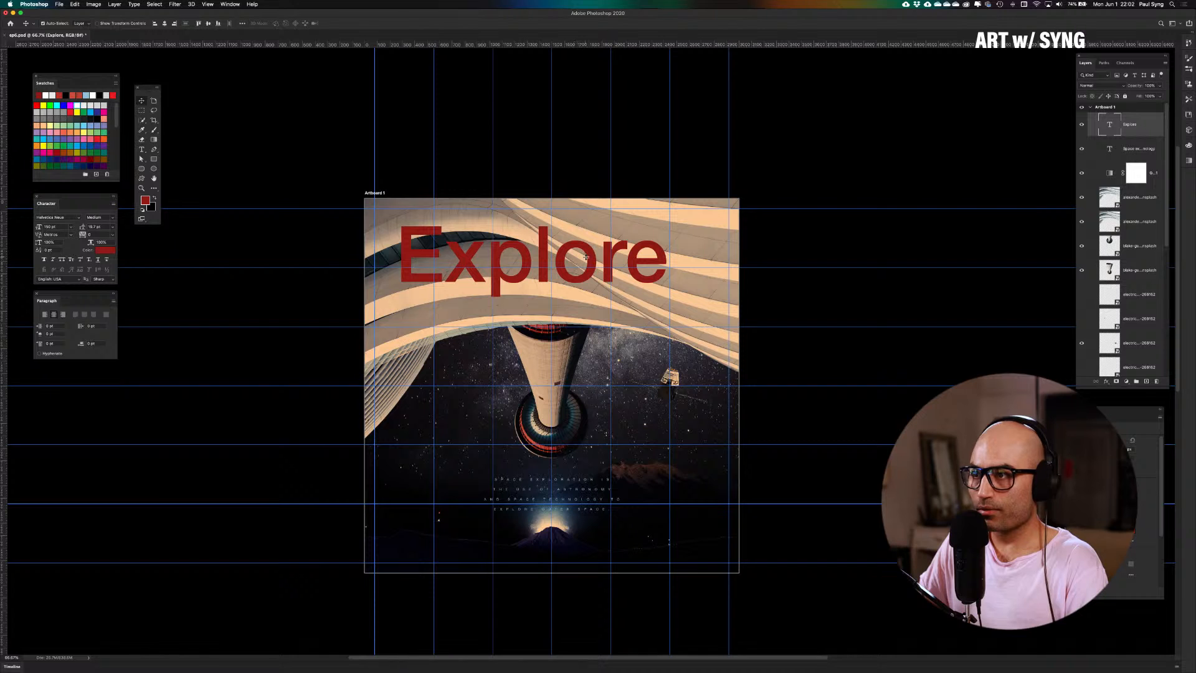
click(114, 221)
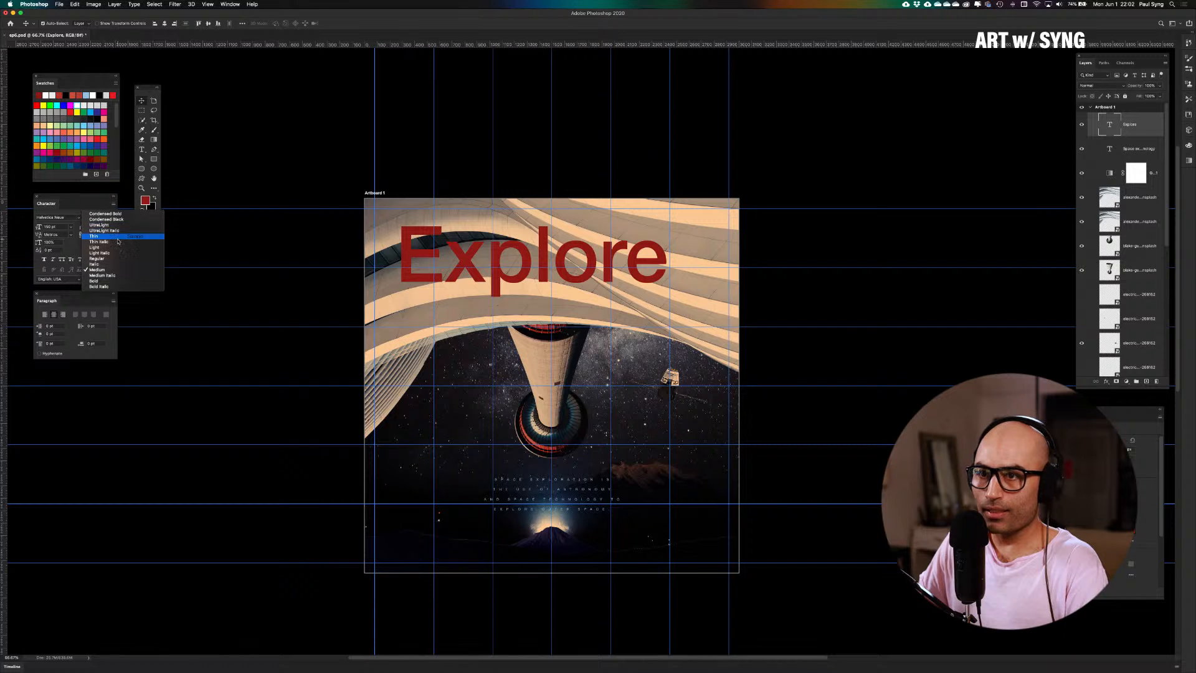
click(117, 247)
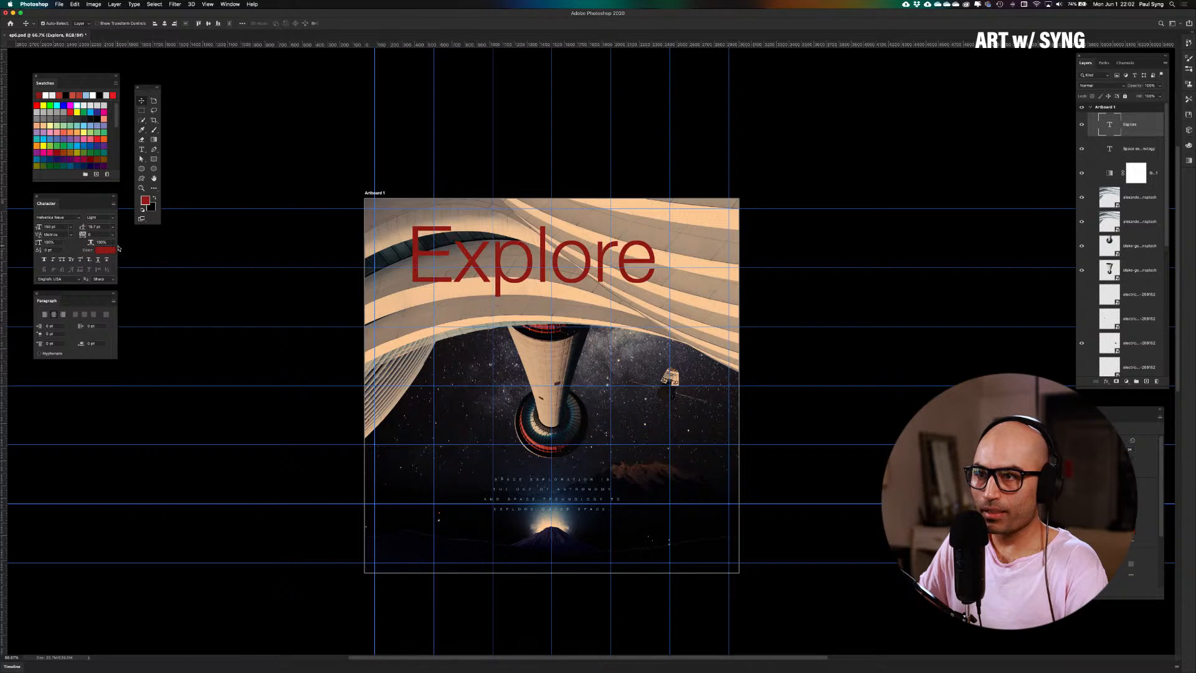
Set the title in all caps and move it so its "E" meets the leftmost and uppermost guides
click(61, 259)
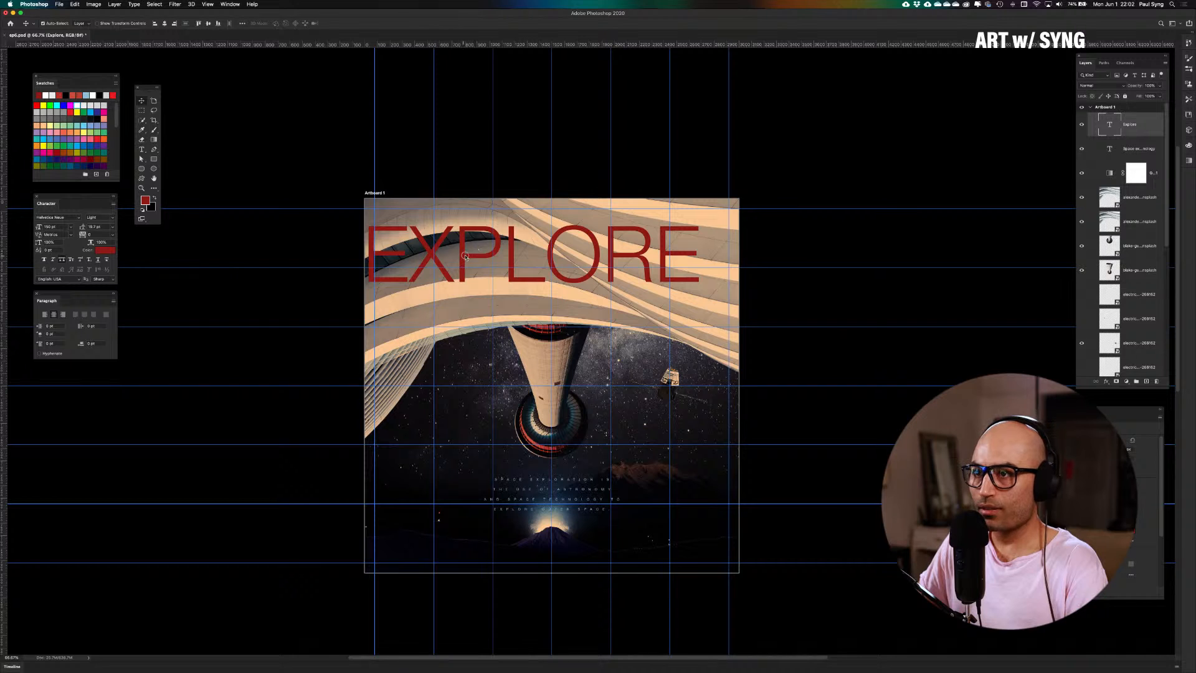
drag(463, 255, 470, 240)
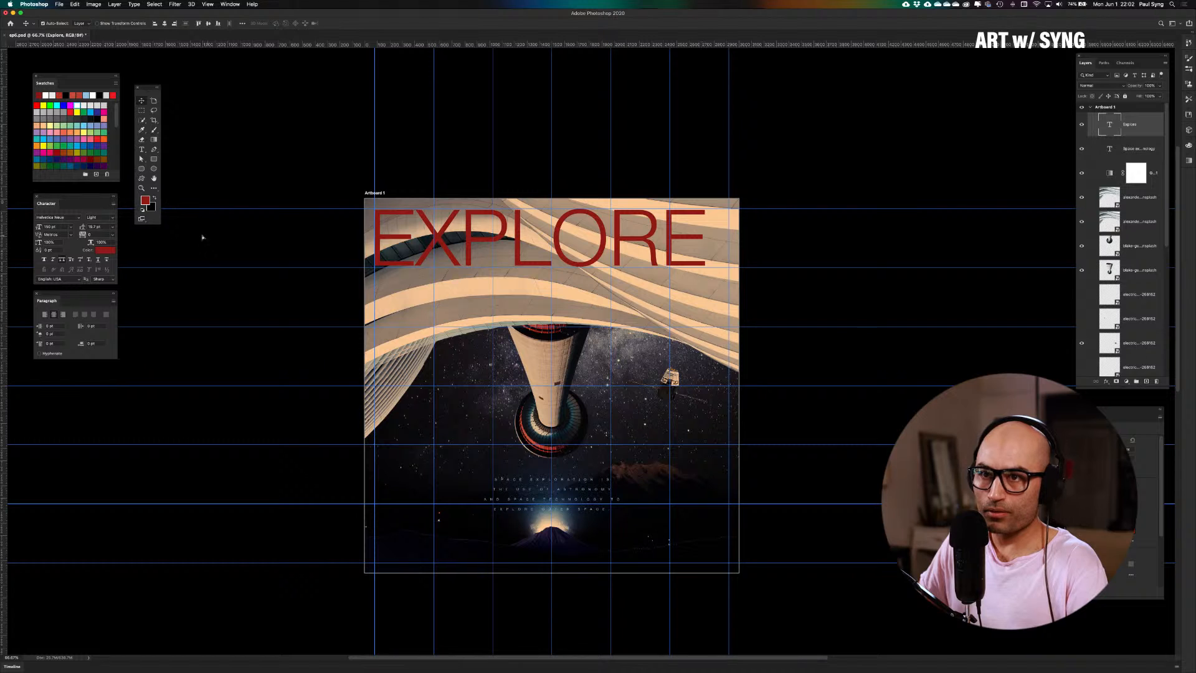
Increase the "EXPLORE" title's font size slightly and realign its "E" with the leftmost and uppermost guides
click(50, 227)
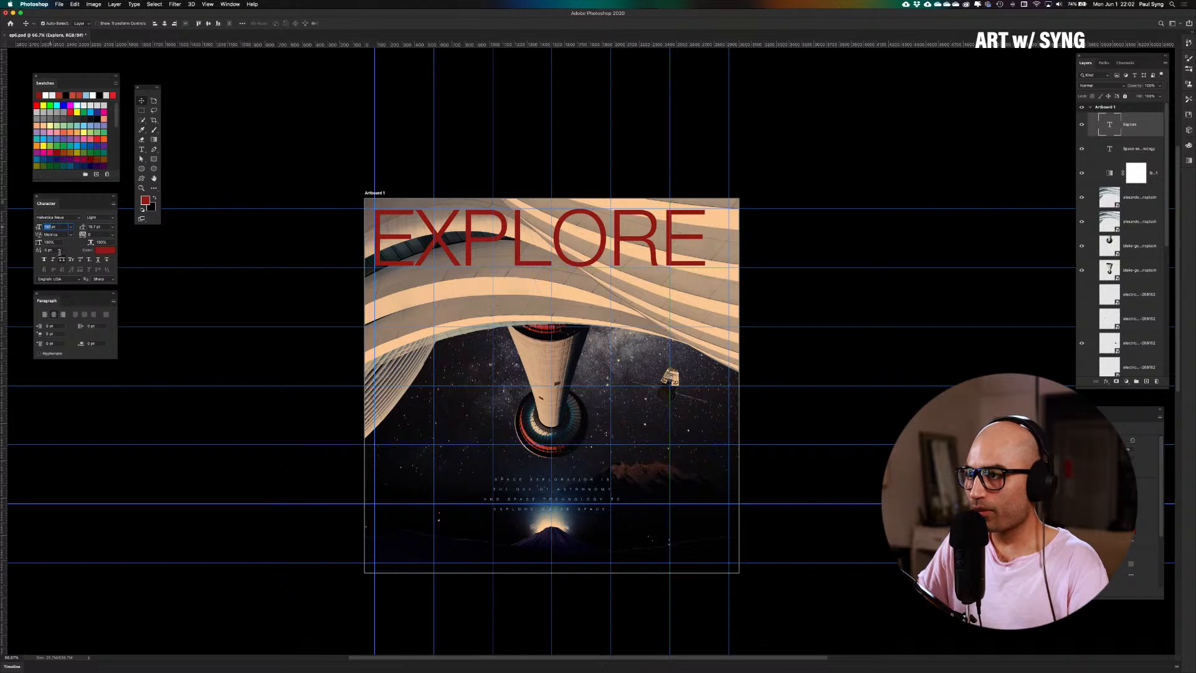
key(Up)
key(Up)
key(Up)
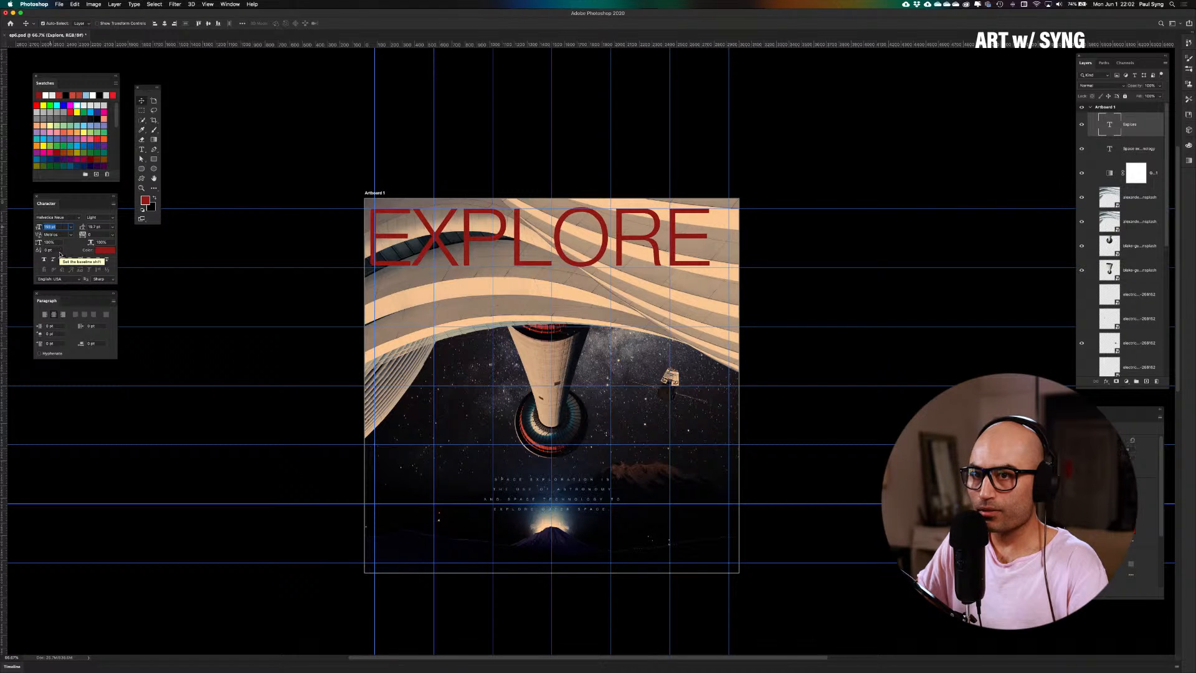
key(shift+Up)
key(shift+Up)
key(shift+Up)
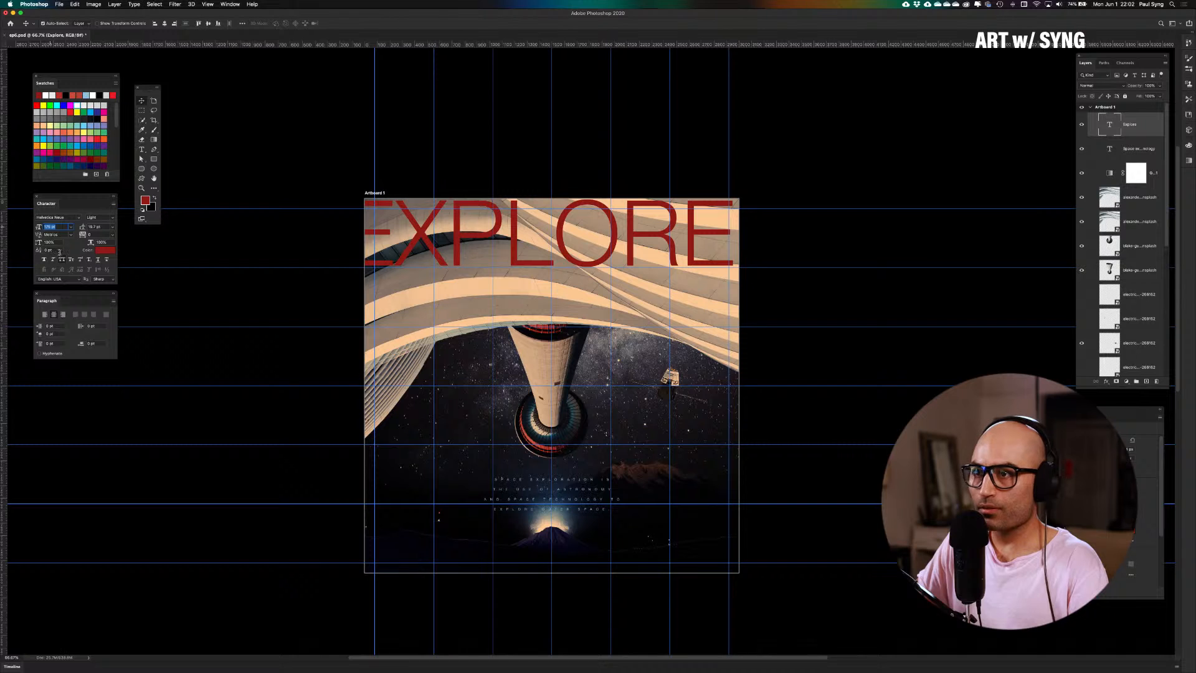
key(shift+Down)
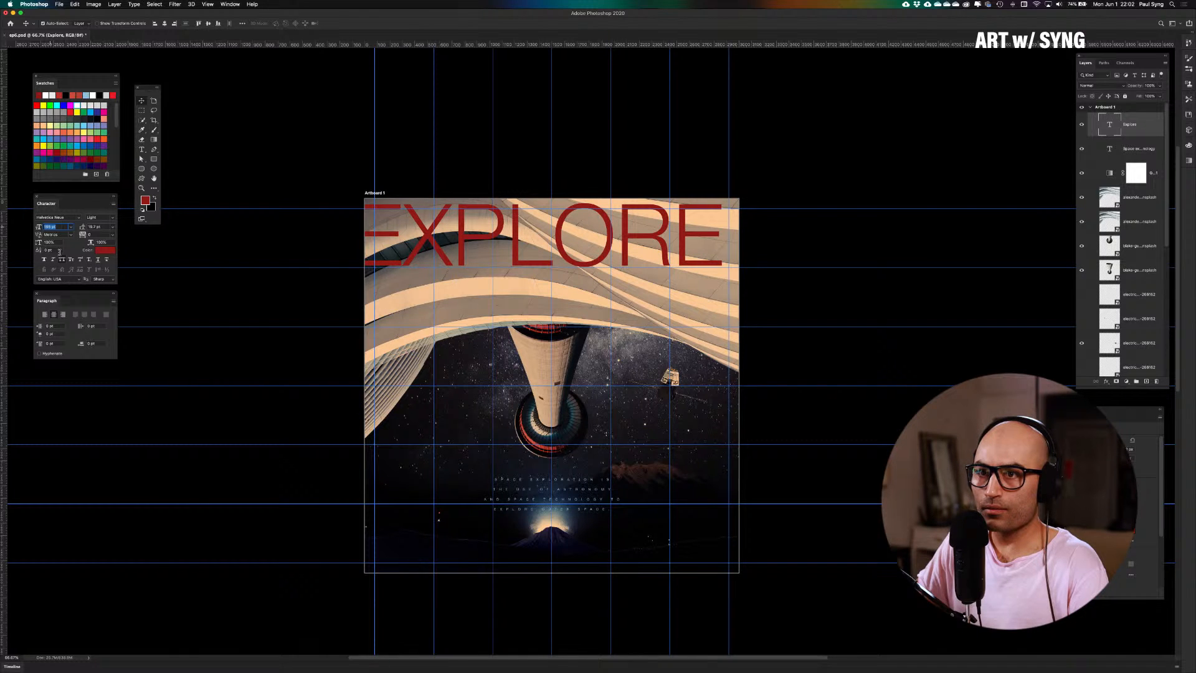
key(shift+Down)
key(shift+Down)
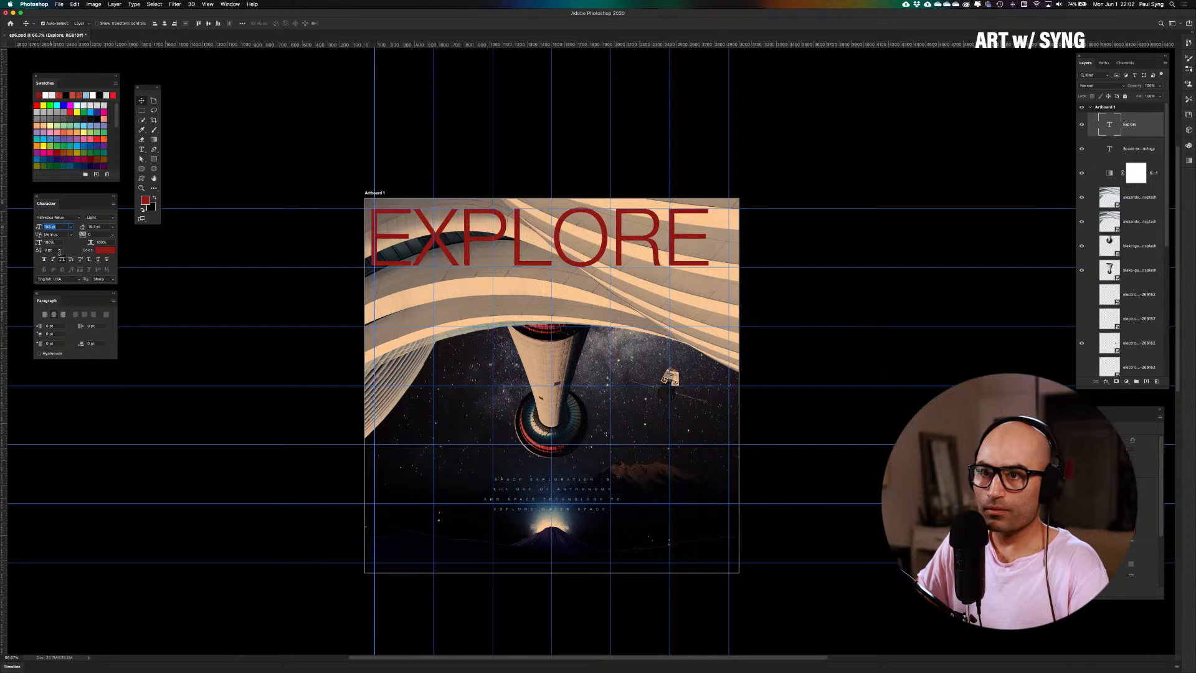
key(shift+Up)
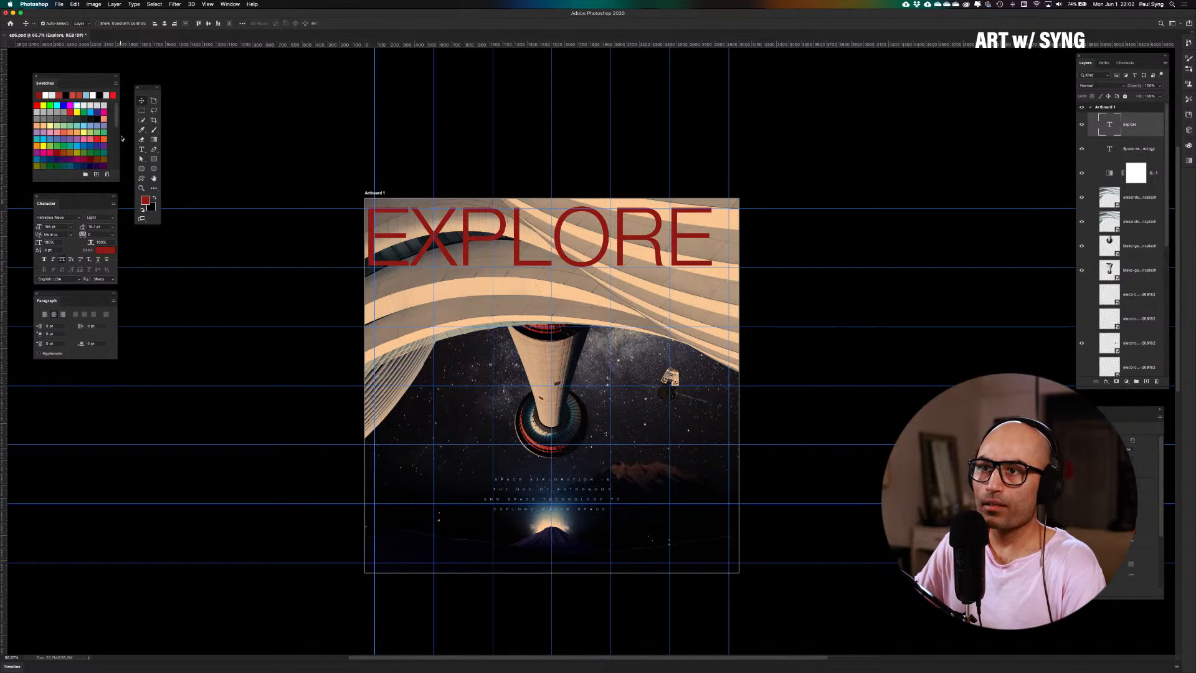
mouse_move(440, 257)
mouse_down()
mouse_move(451, 258)
mouse_move(445, 250)
mouse_up()
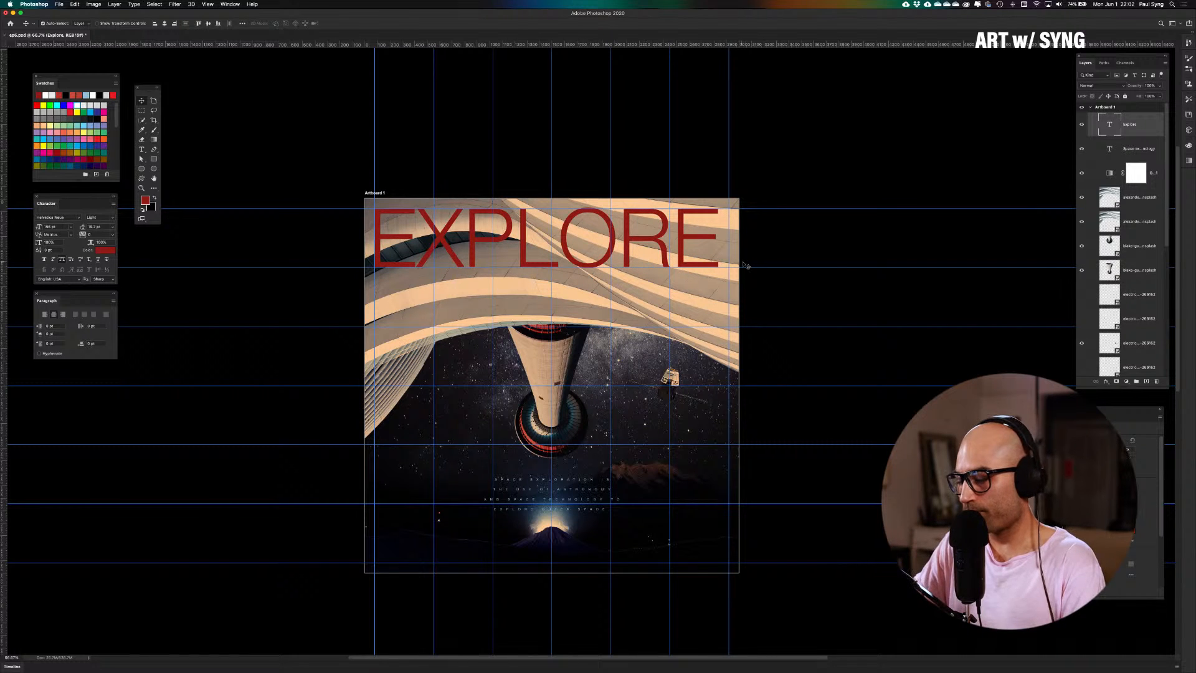
Scale the "EXPLORE" title proportionally until its last letter reaches the rightmost guide, and hide the guides
key(super+1)
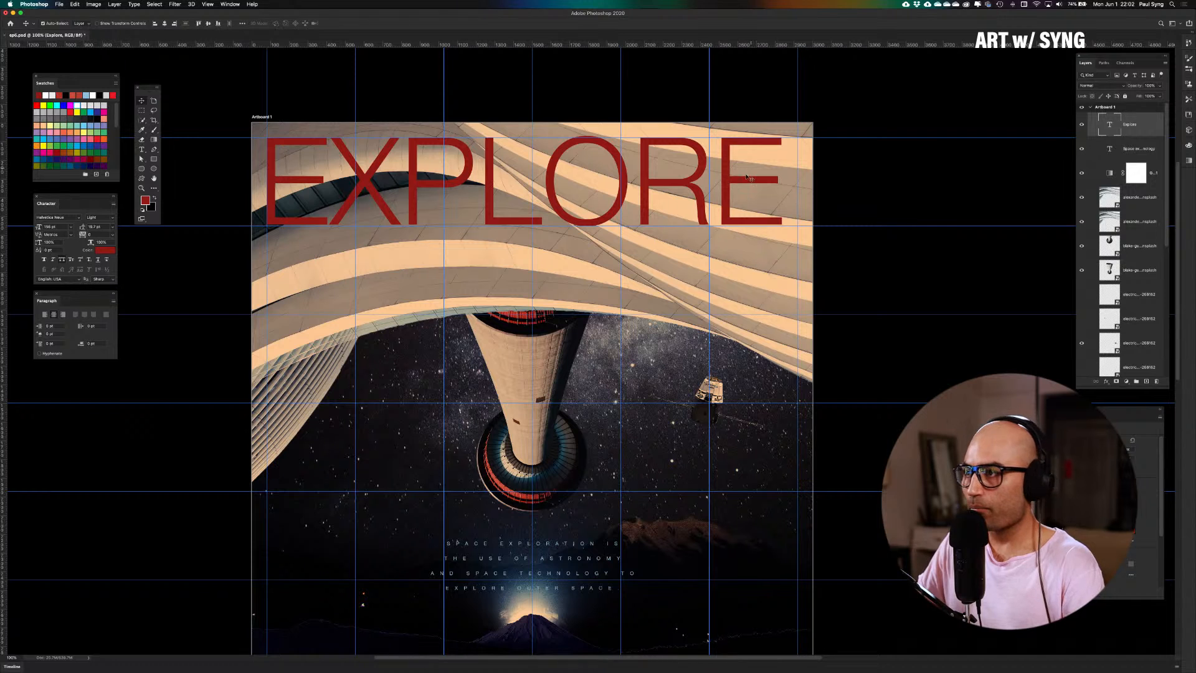
key(super+t)
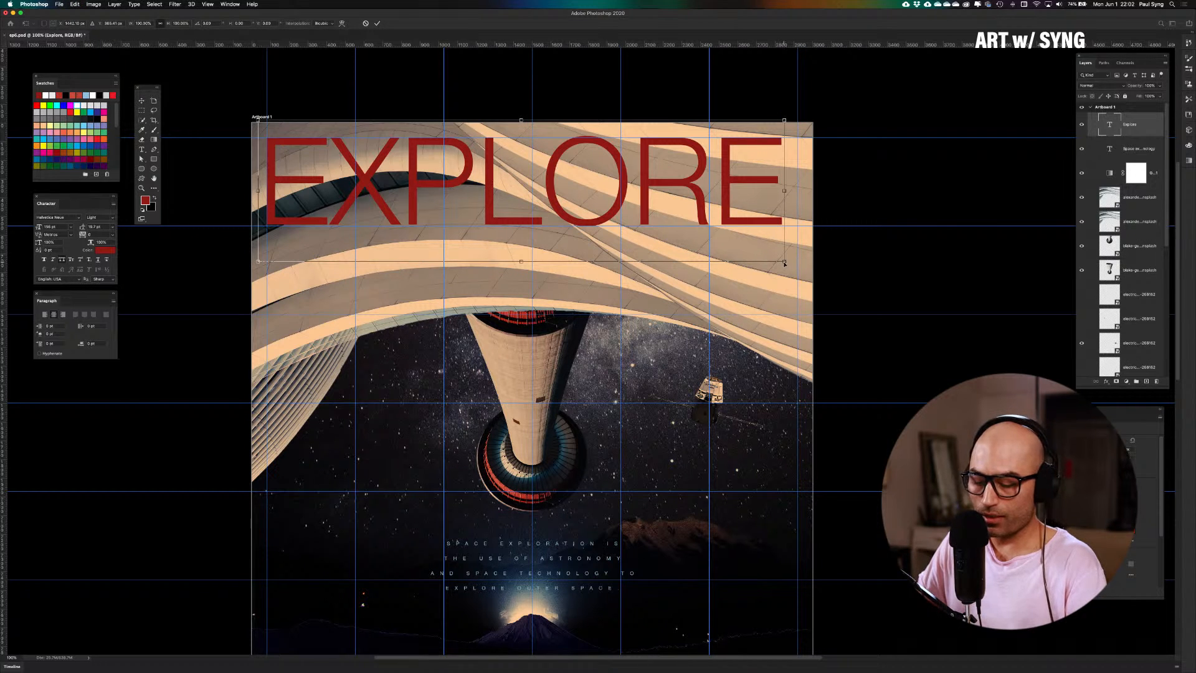
drag(784, 262, 798, 274)
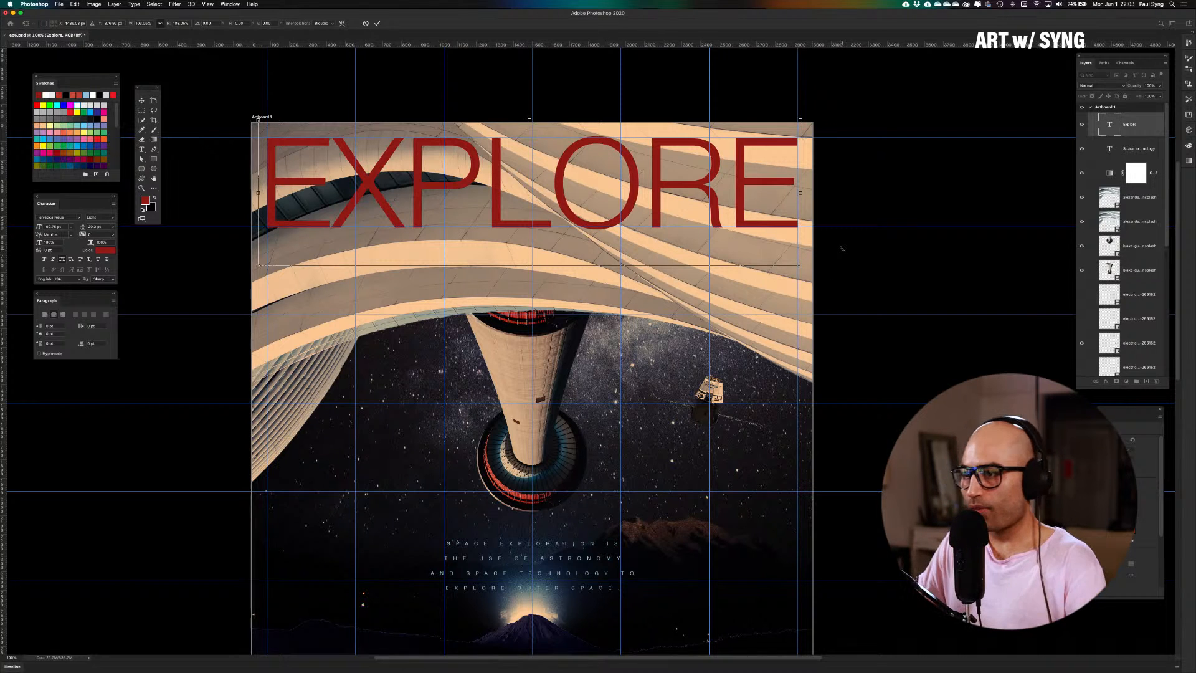
key(Return)
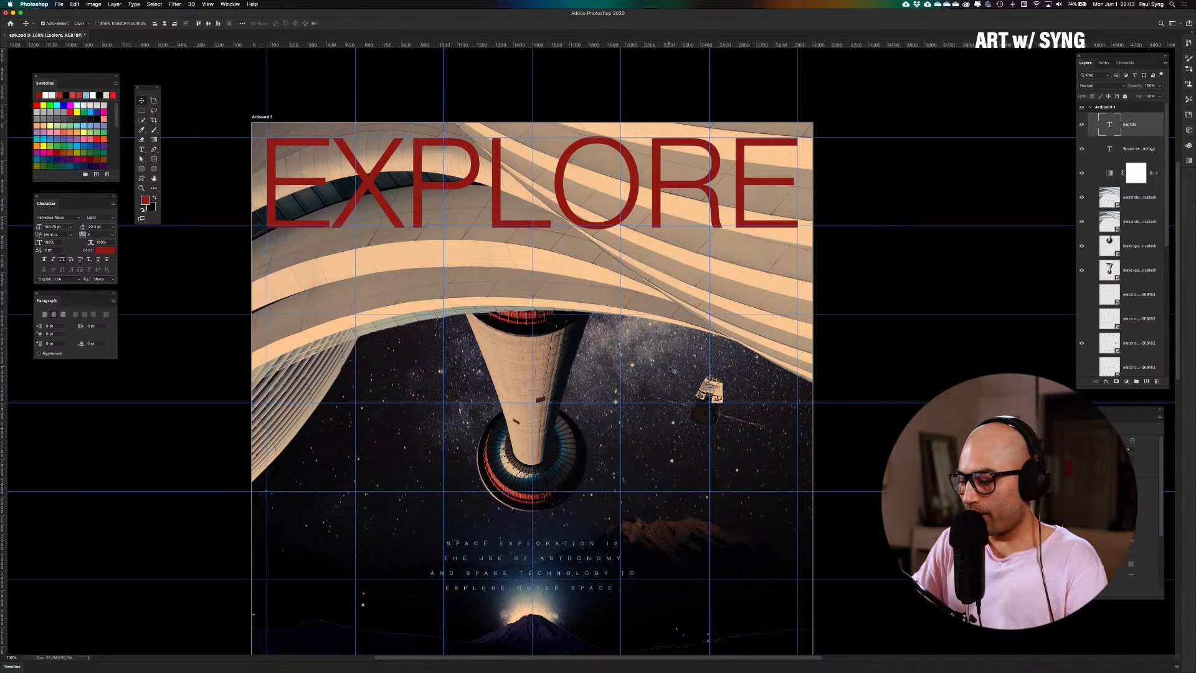
scroll(670, 369, down, 3)
scroll(671, 369, left, 3)
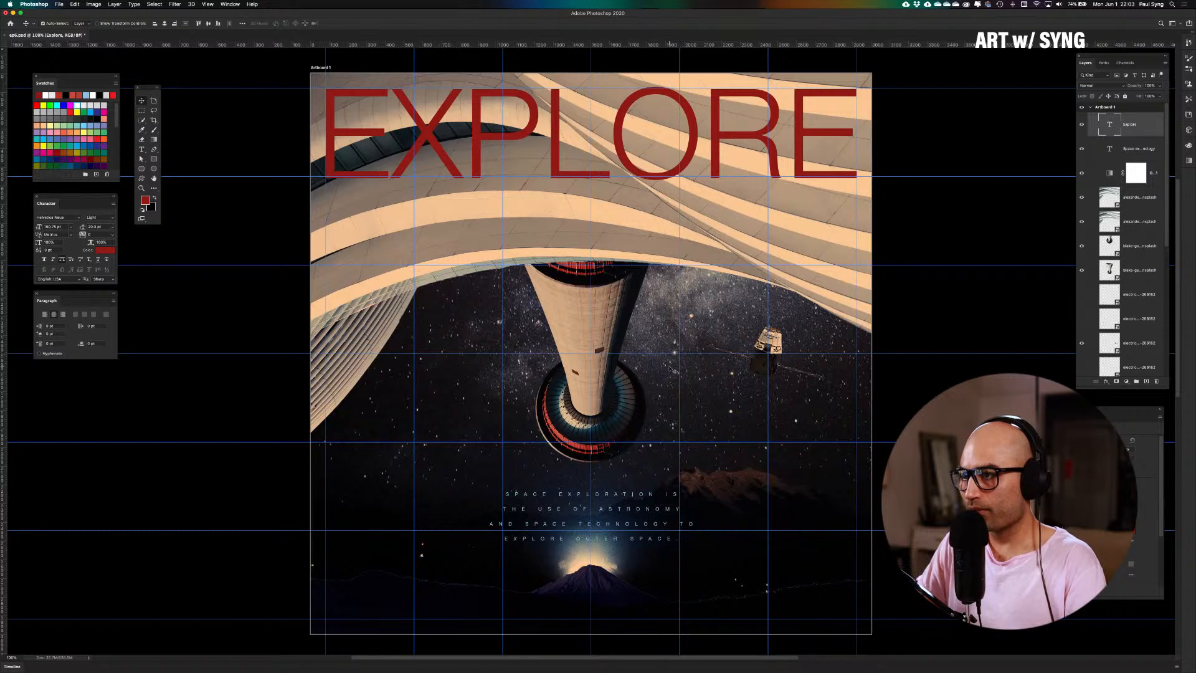
key(super+minus)
key(super+semicolon)
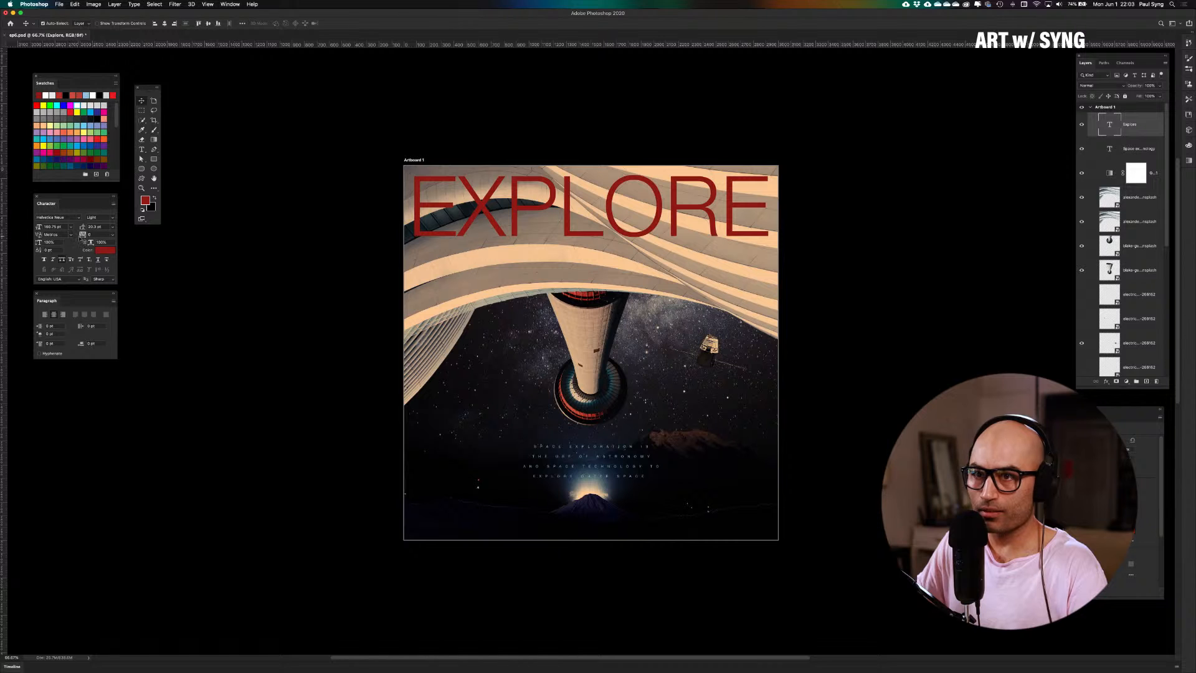
Try an underline on the "EXPLORE" title, remove it, and inspect the composition up close
click(98, 260)
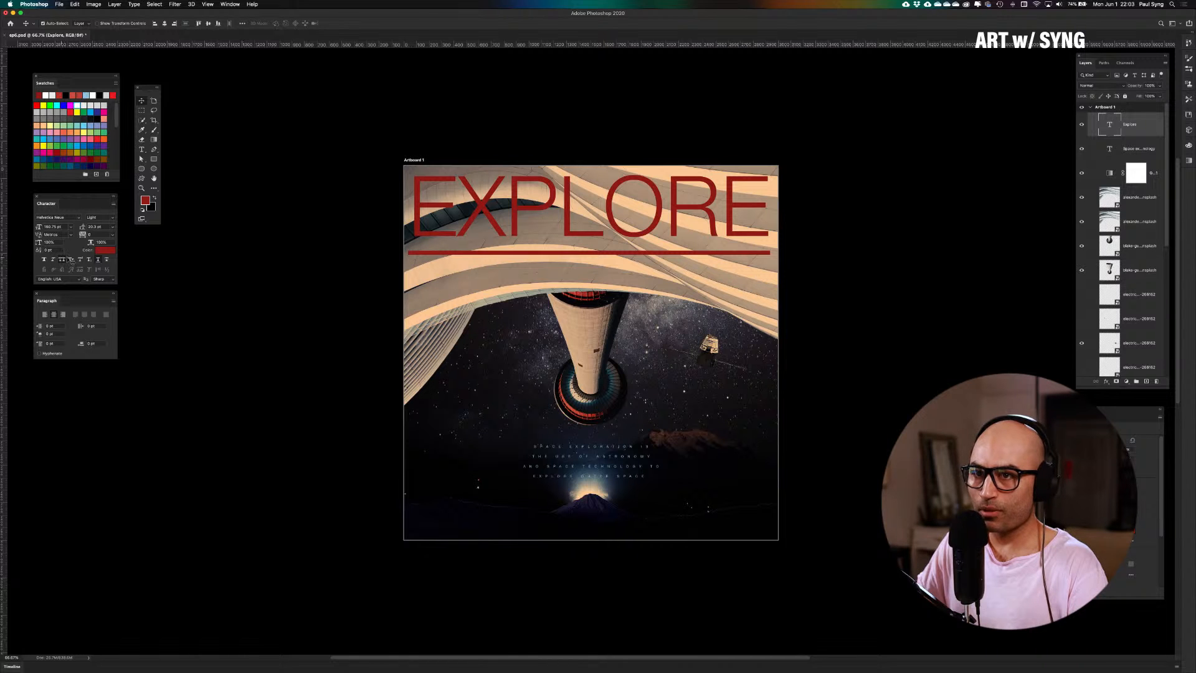
click(98, 259)
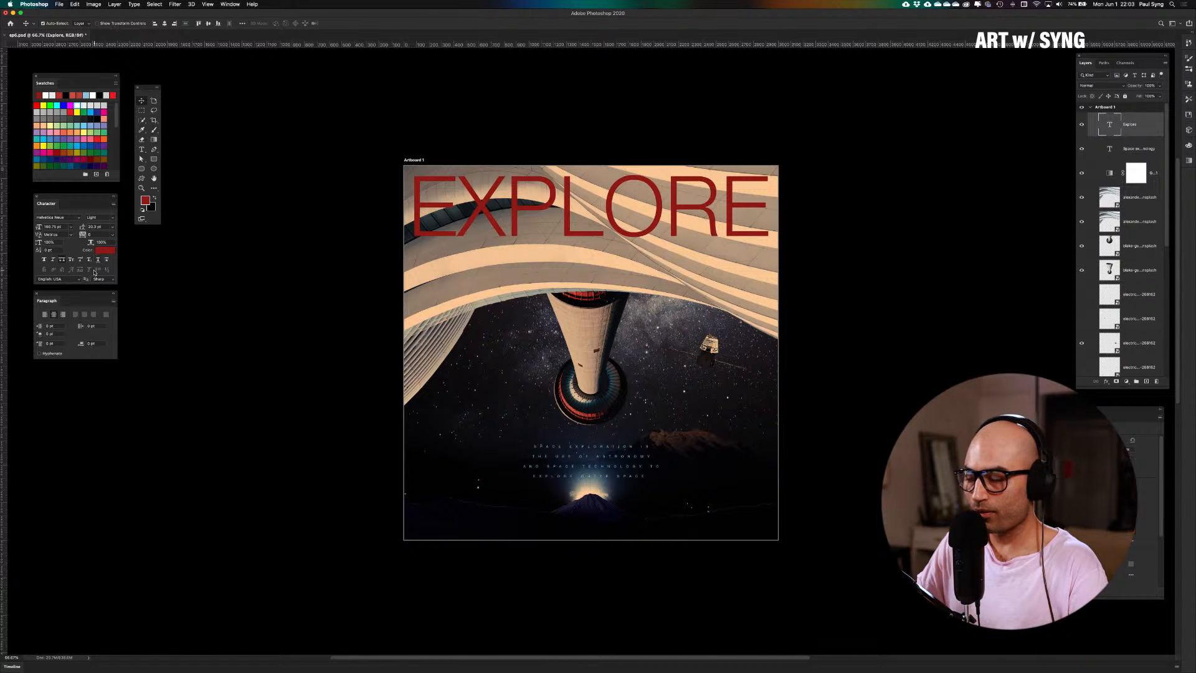
key(super+1)
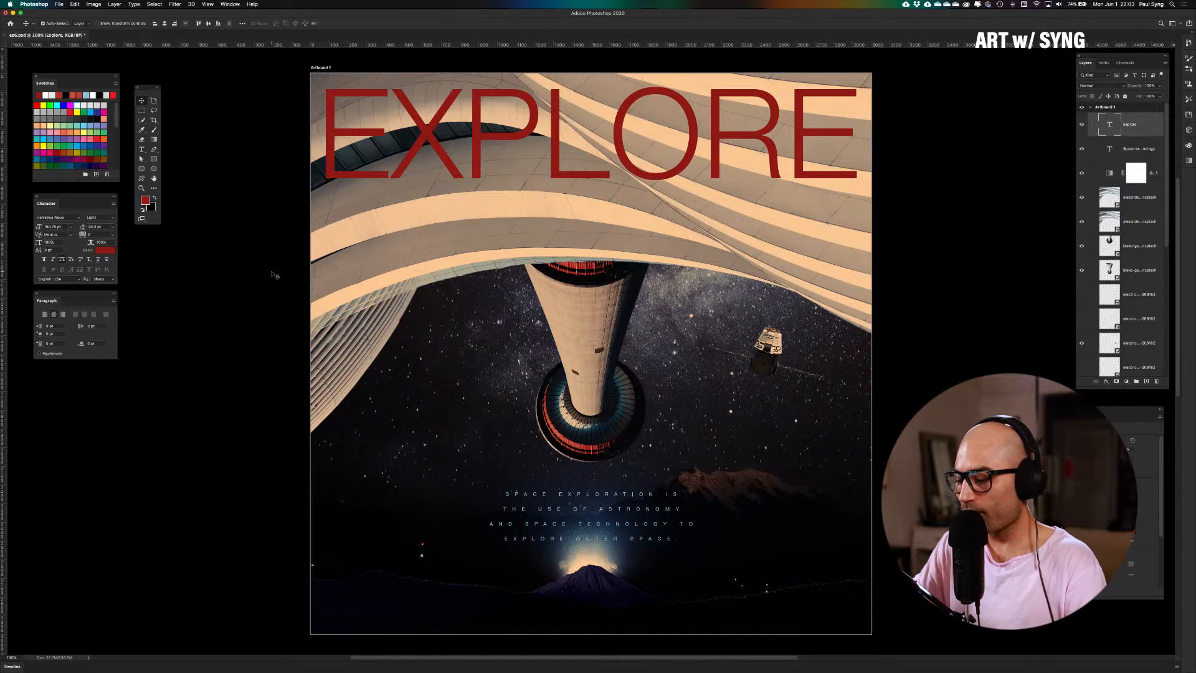
scroll(272, 274, up, 1)
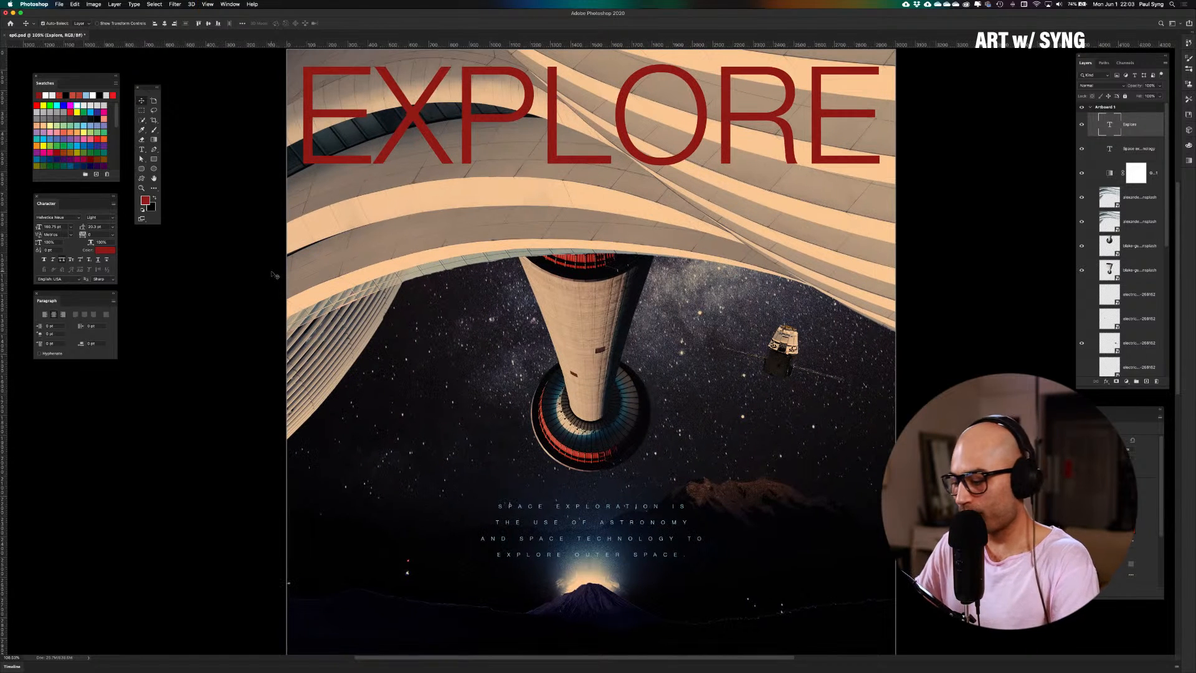
Show the guides and draw a straight red line with the Line tool beneath the "EXPLORE" title, spanning the outermost vertical guides
key(super+semicolon)
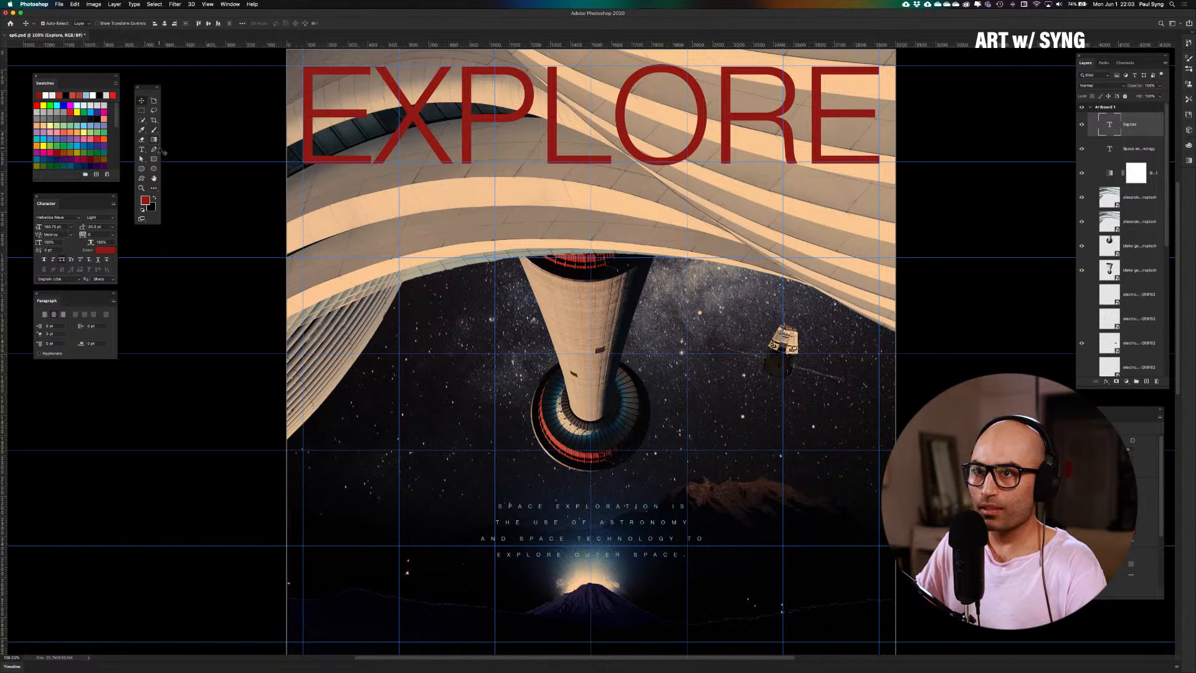
key(s)
right_click(154, 188)
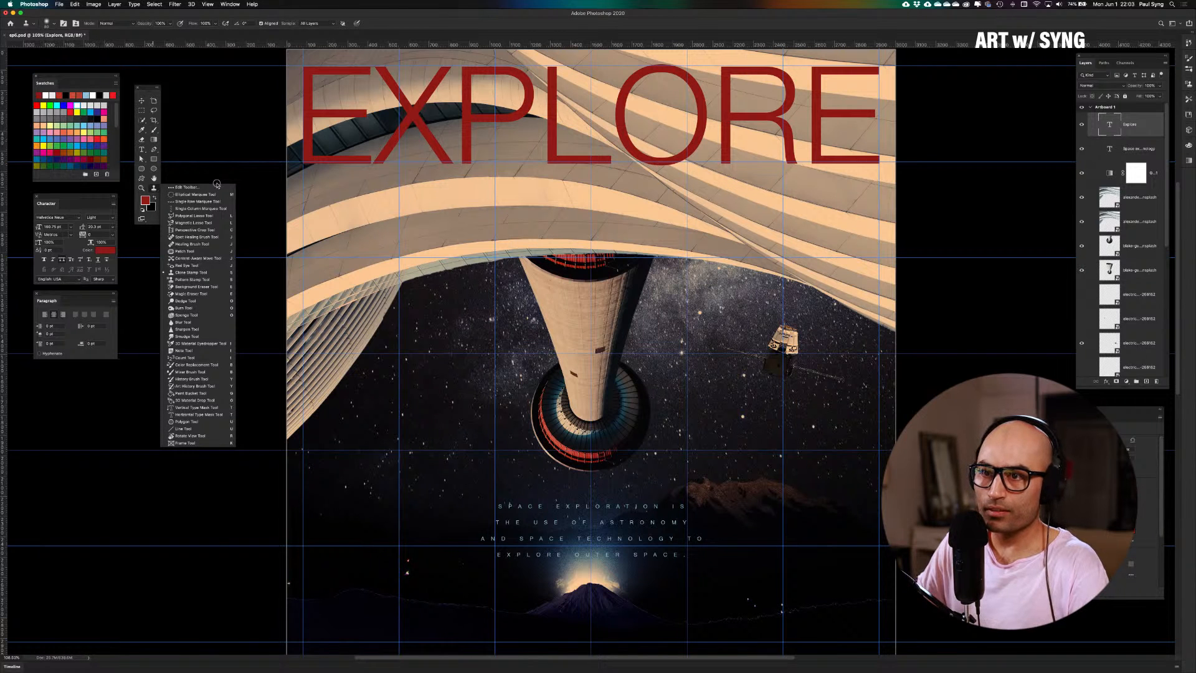
click(197, 429)
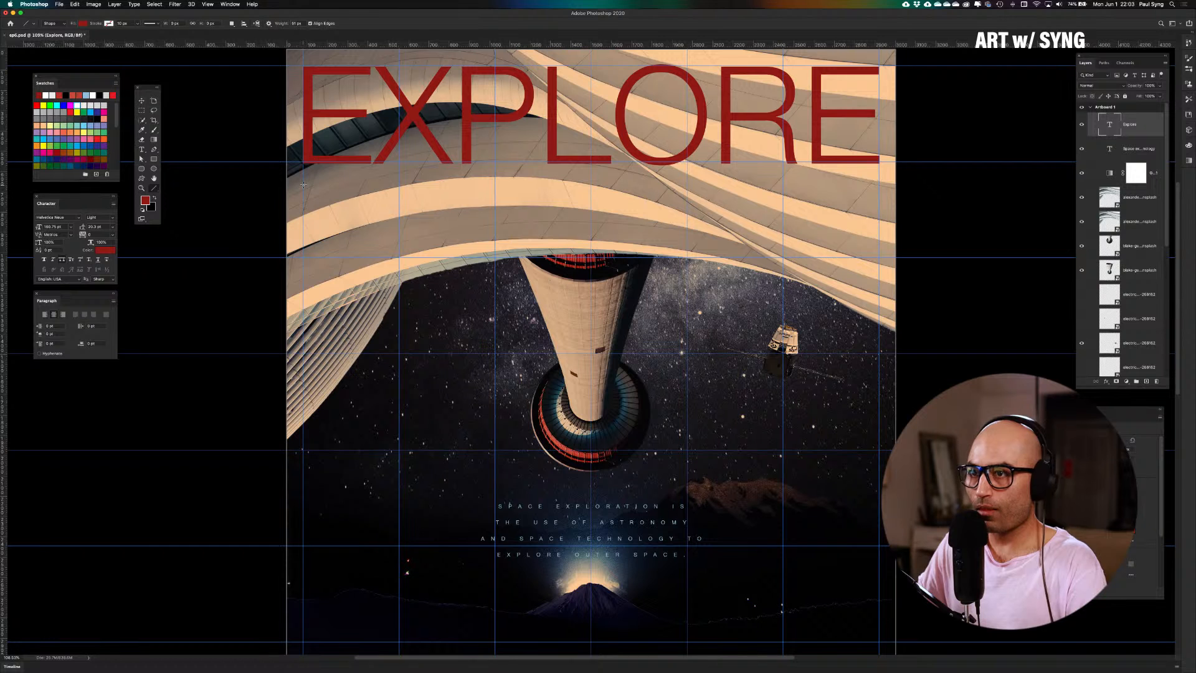
drag(303, 185, 878, 185)
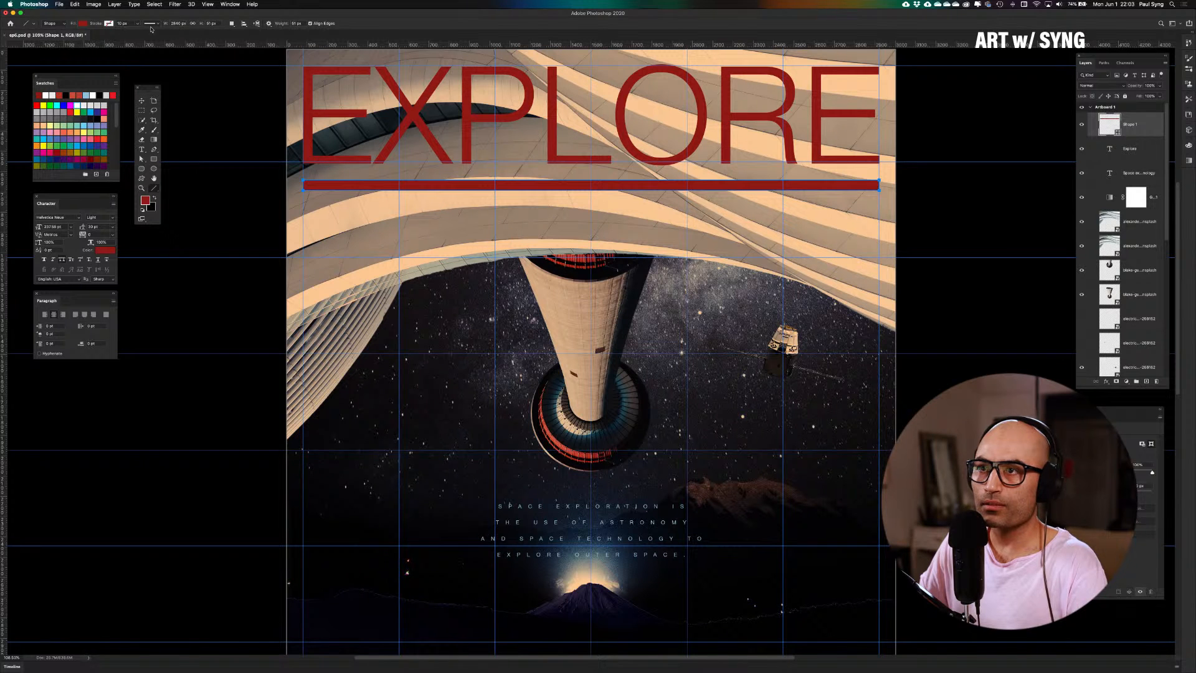
Set the thickness of the red line beneath the title to 40 px
click(212, 23)
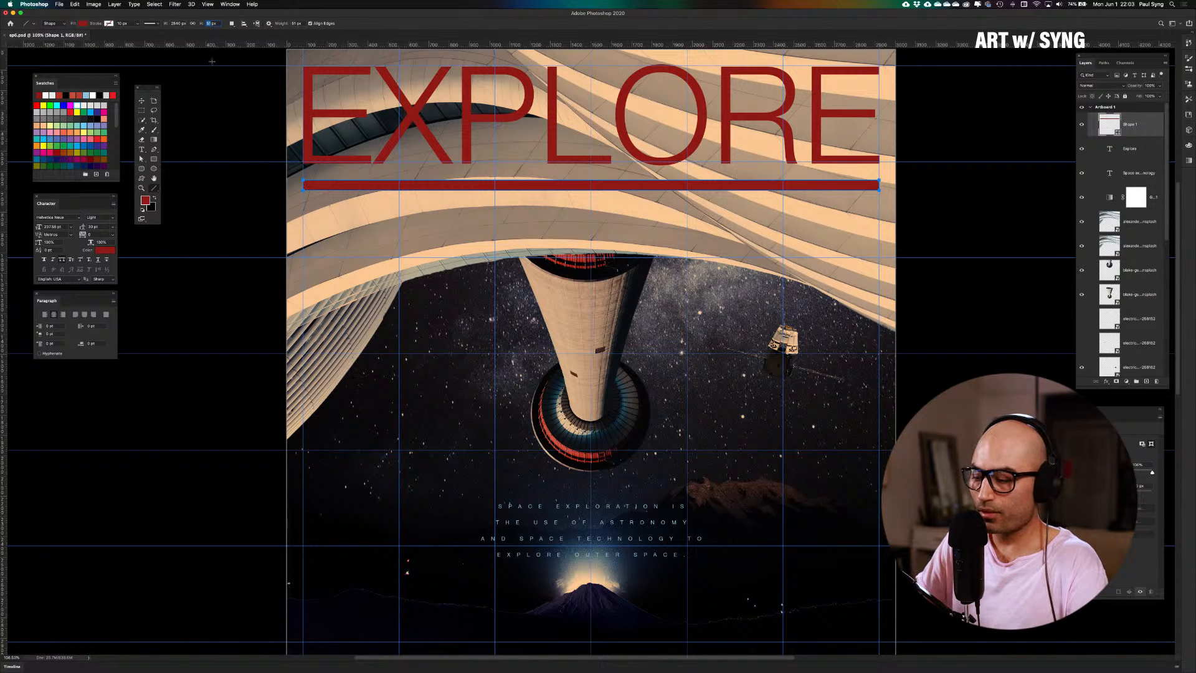
text(30)
key(Return)
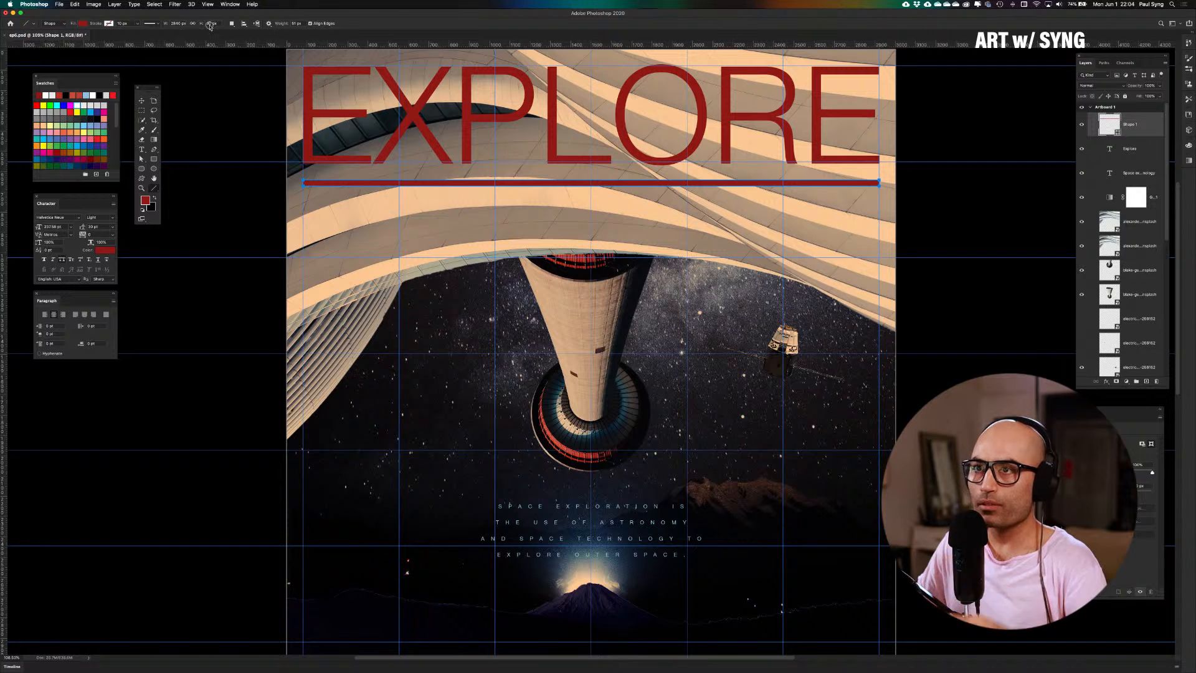
text(40)
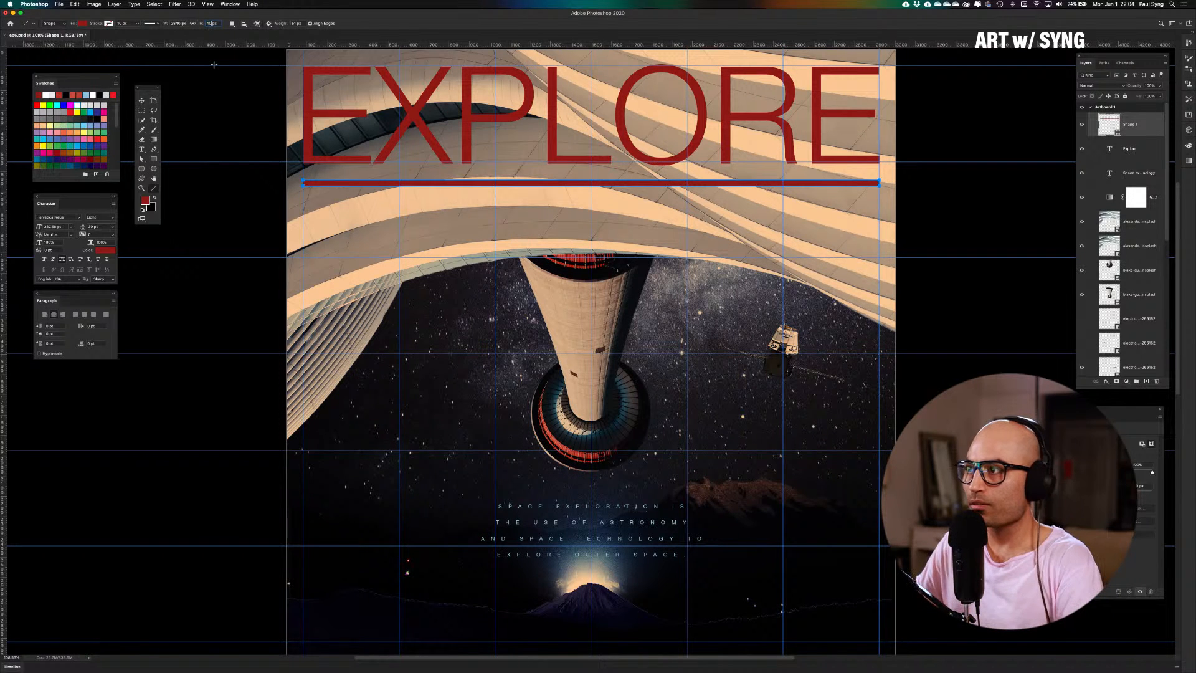
key(Return)
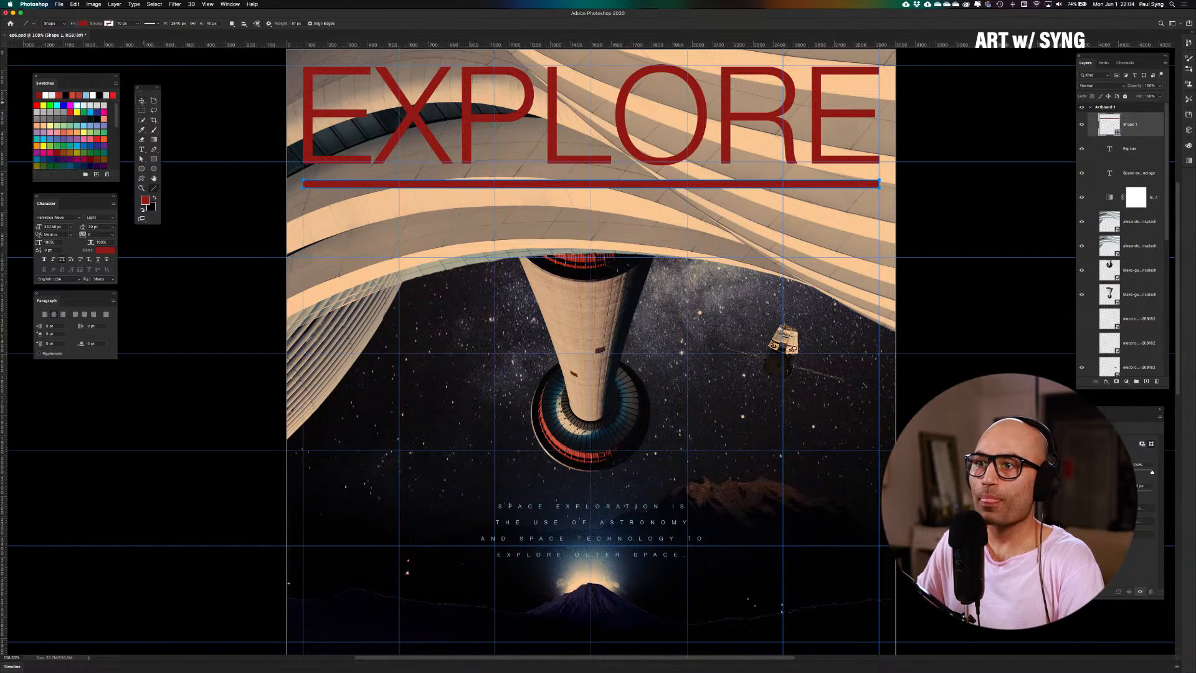
Nudge the red line up slightly so it sits closer to the "EXPLORE" title
click(142, 101)
key(super+;)
click(233, 204)
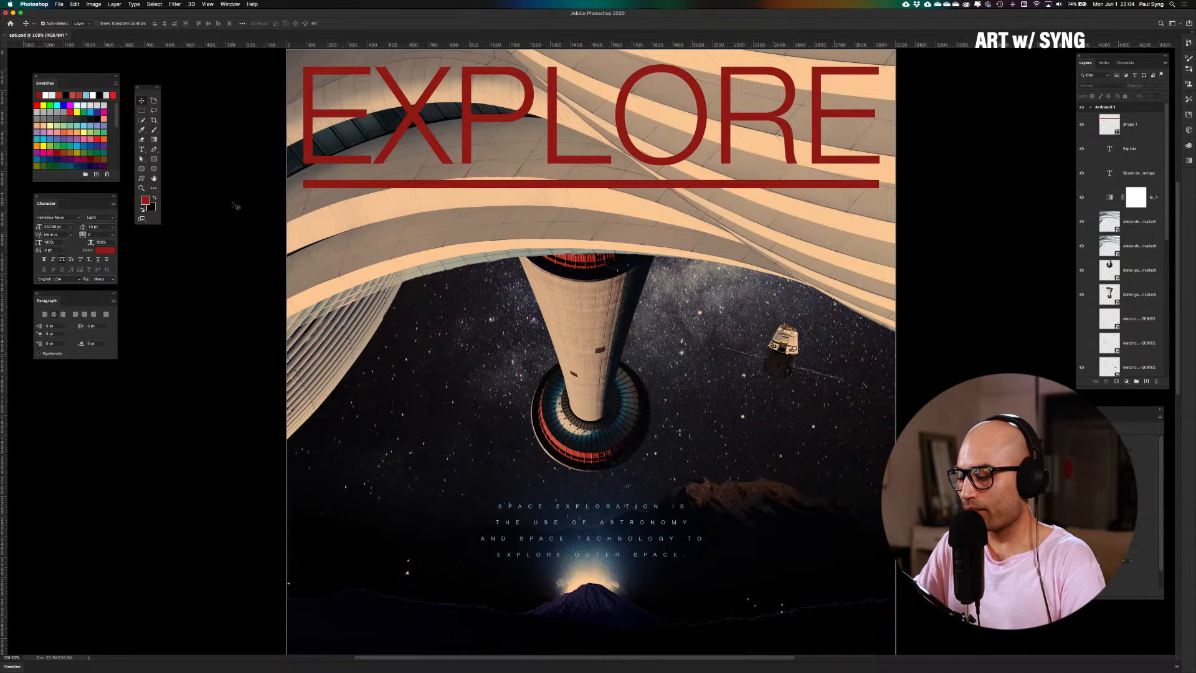
key(super+minus)
key(super+minus)
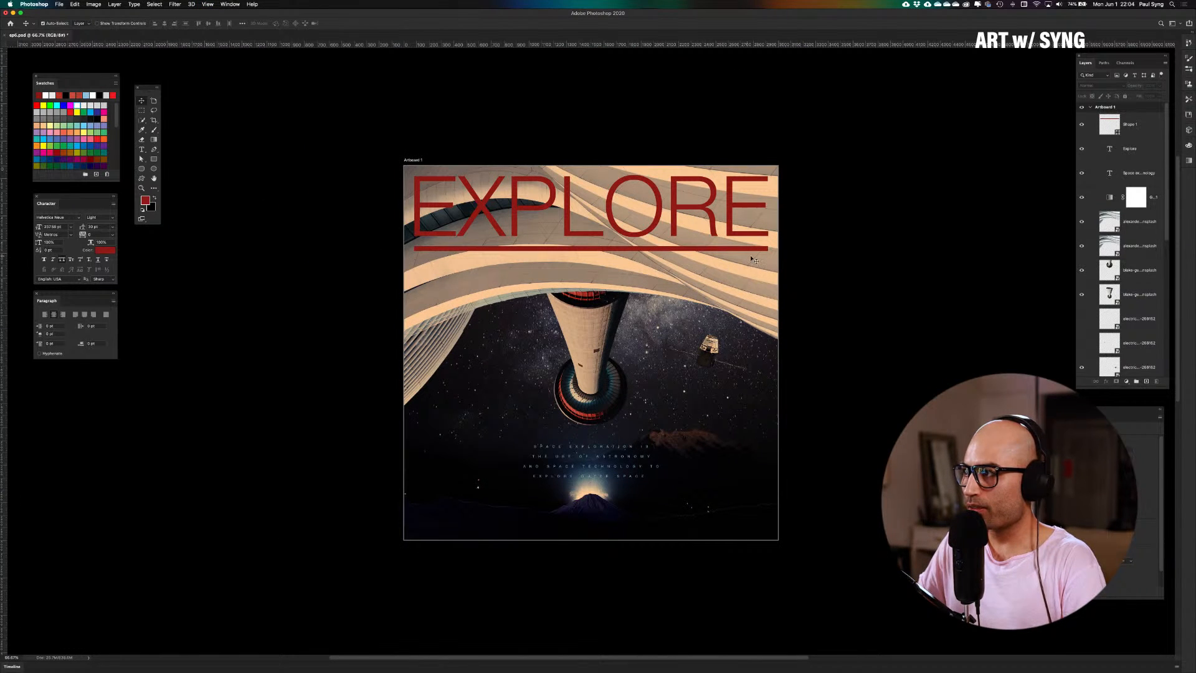
click(1139, 131)
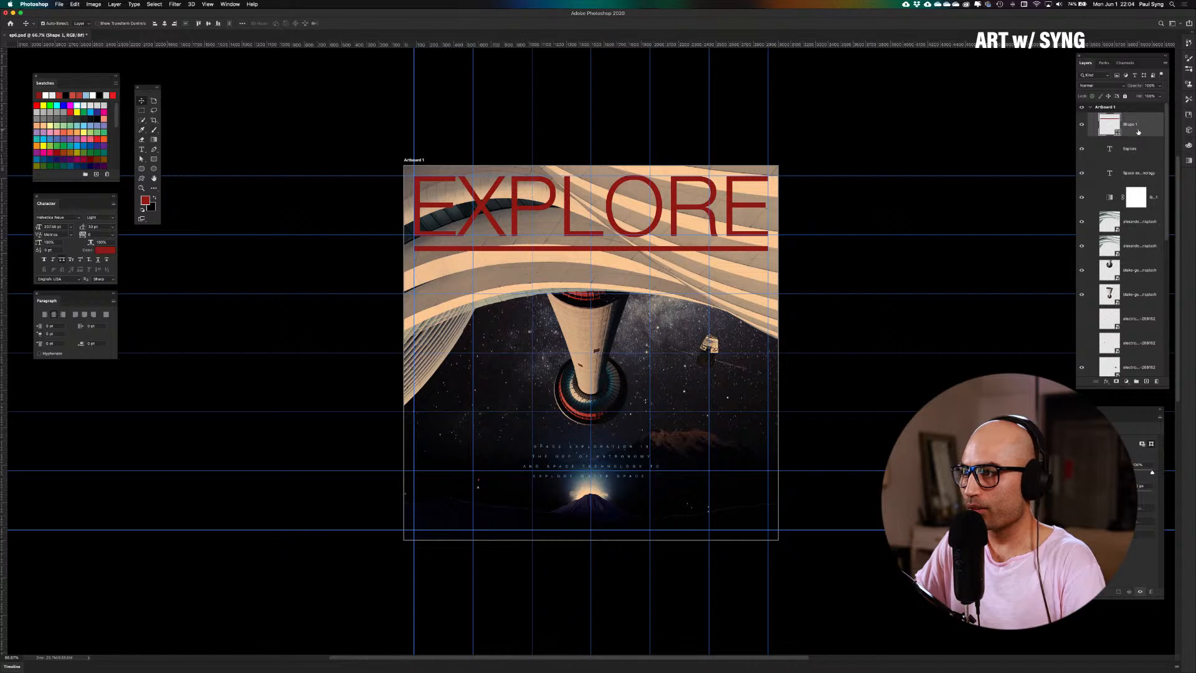
key(Up)
key(Up)
key(Up)
key(Up)
key(Up)
key(Up)
key(Up)
key(Up)
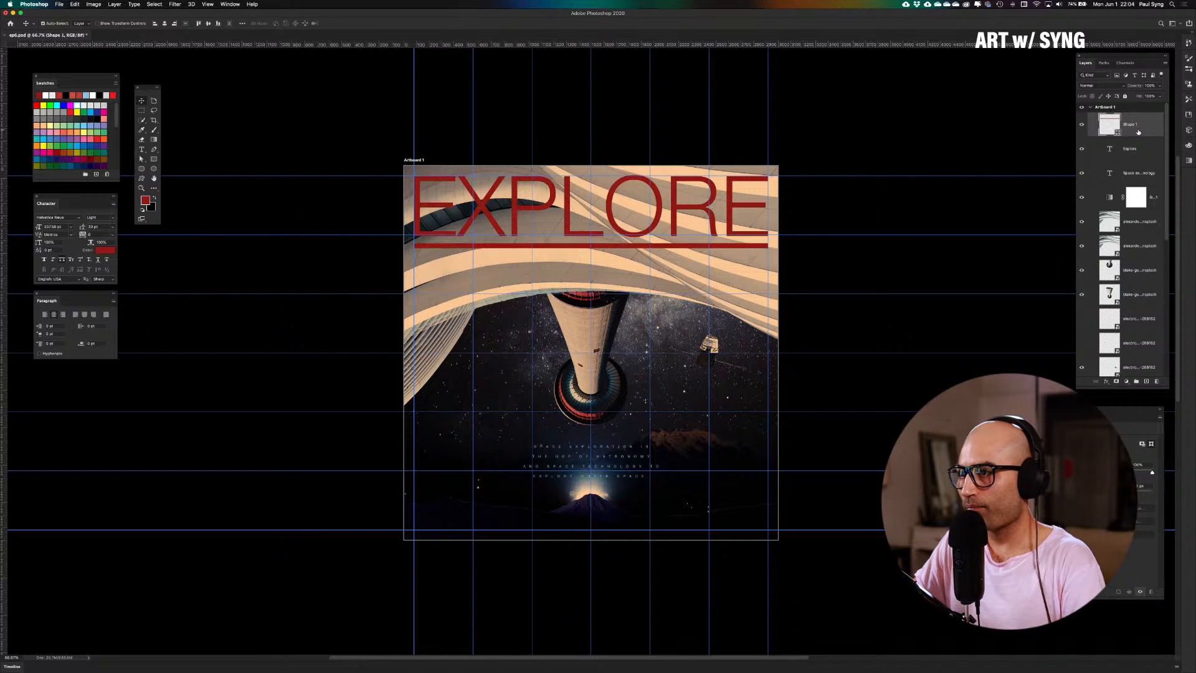
key(Up)
key(Up)
key(Up)
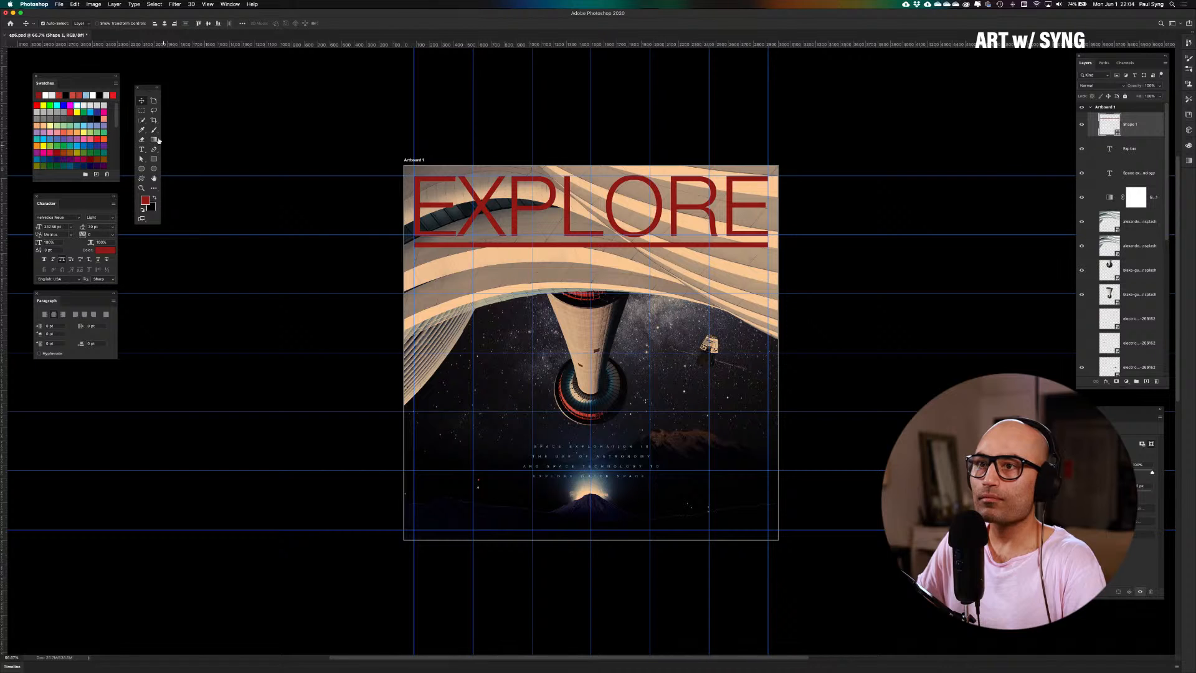
Hide the guides and save the document
click(343, 137)
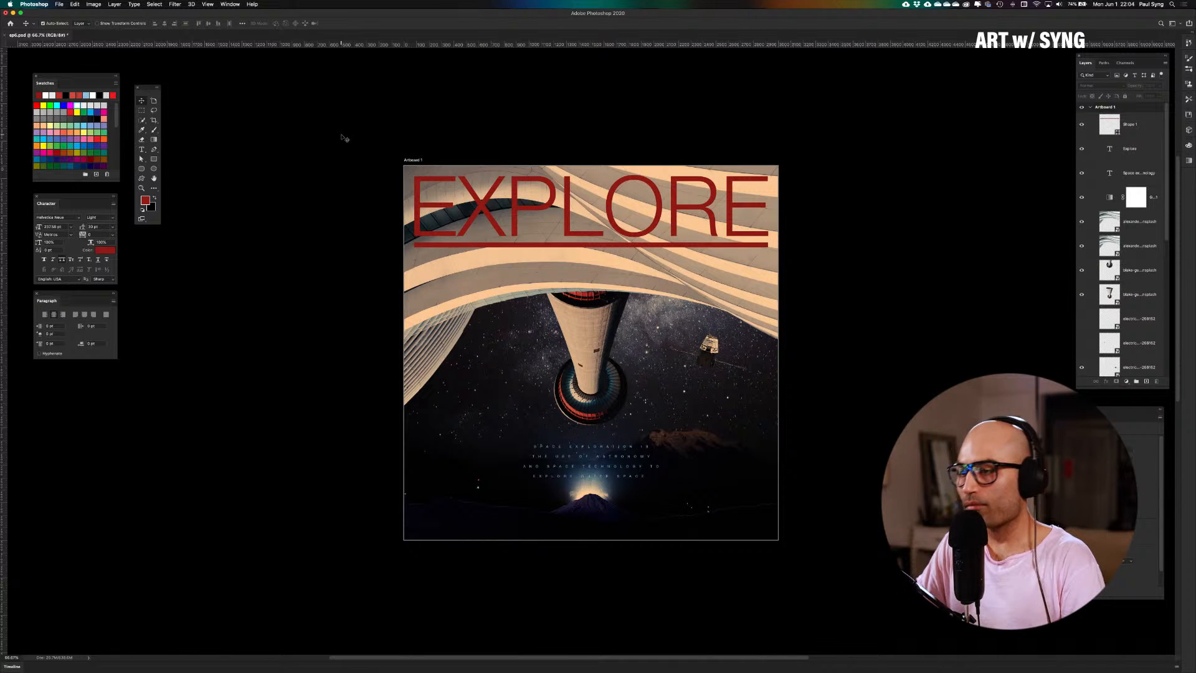
click(1139, 125)
key(super+semicolon)
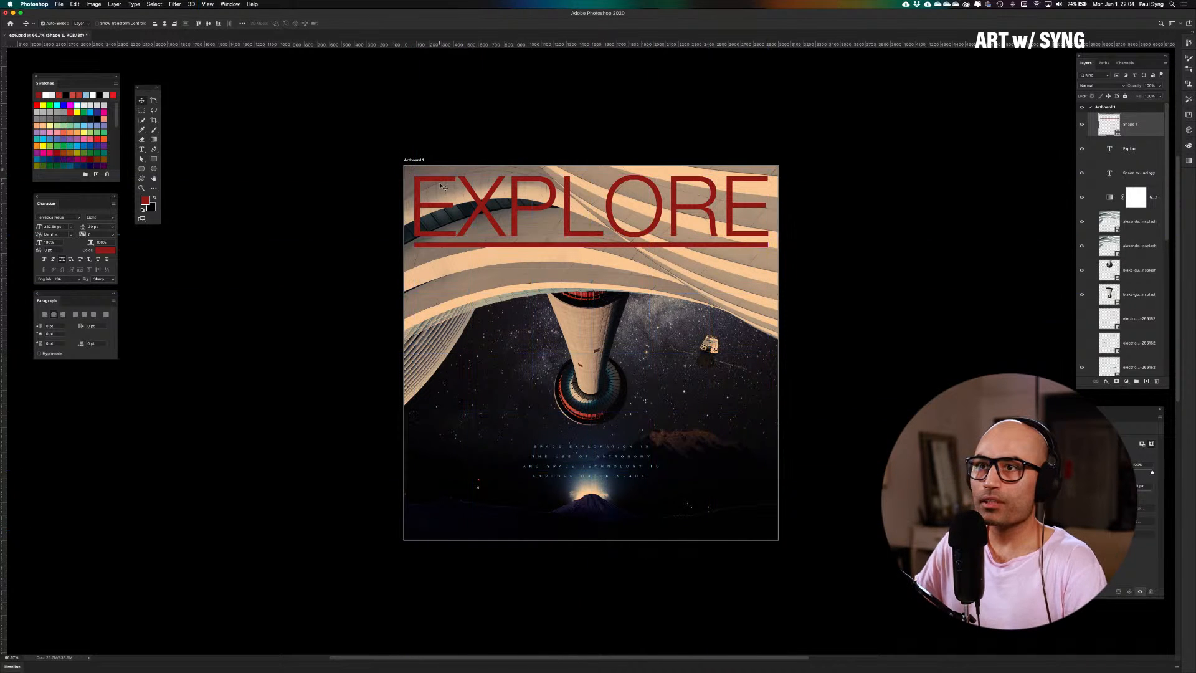
click(64, 4)
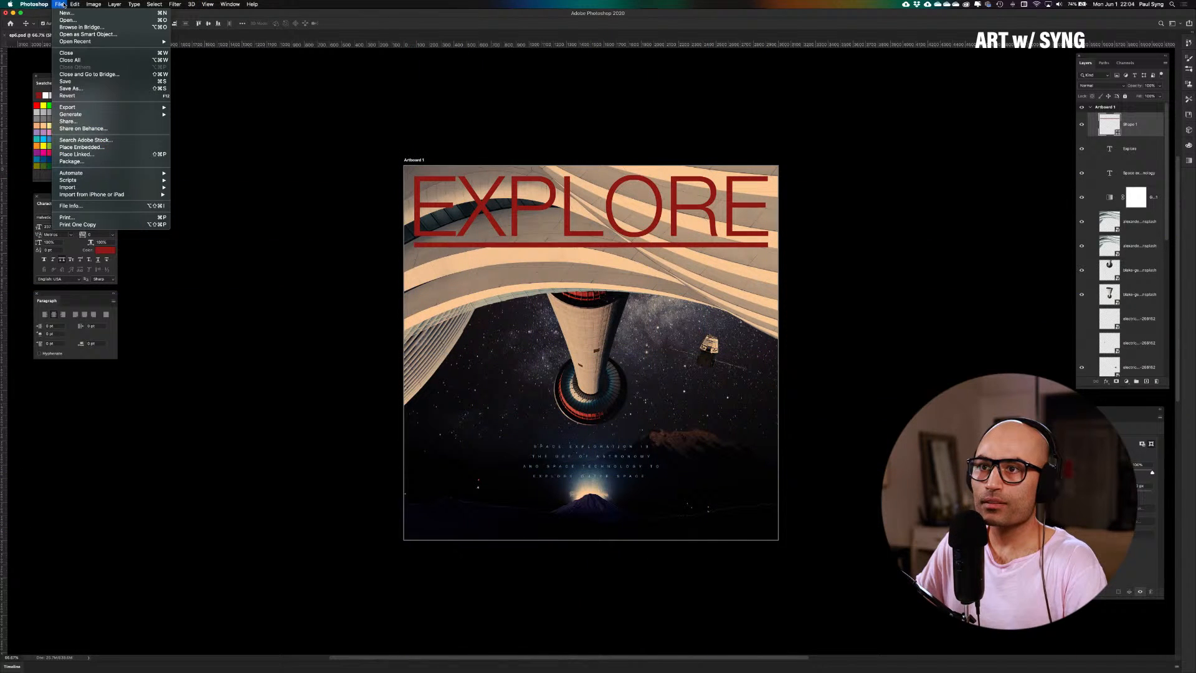
click(69, 82)
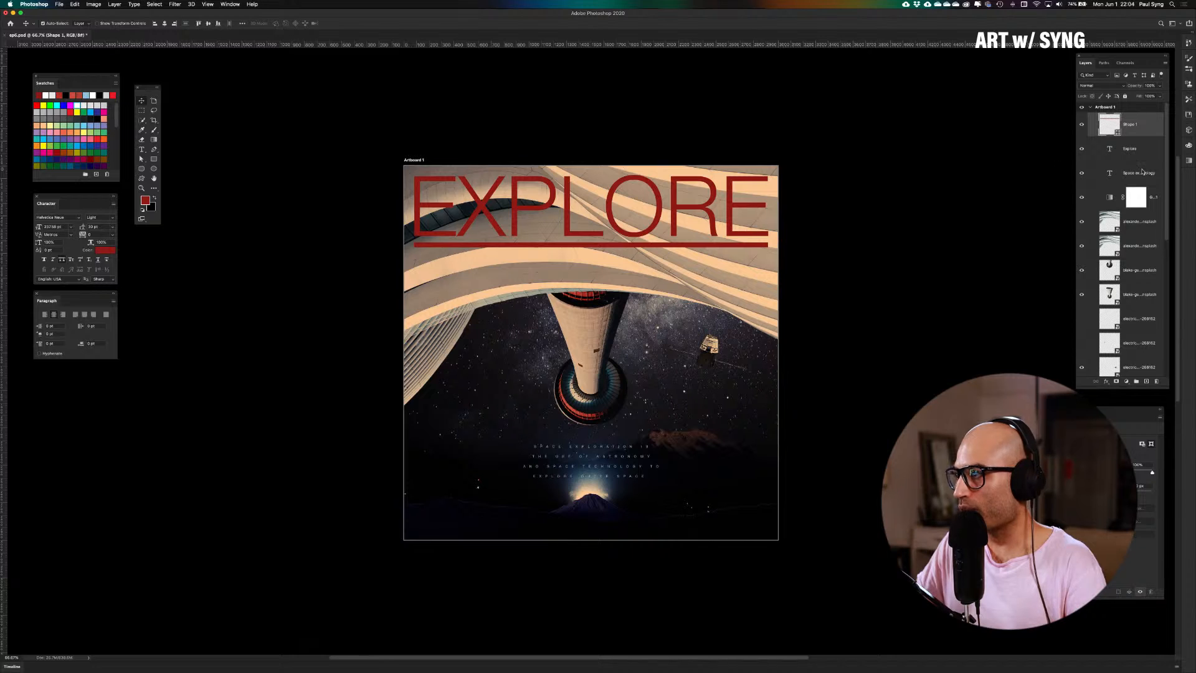
Group all the artboard's layers, from the bottommost image up to the line shape, into a single group
scroll(1148, 160, down, 10)
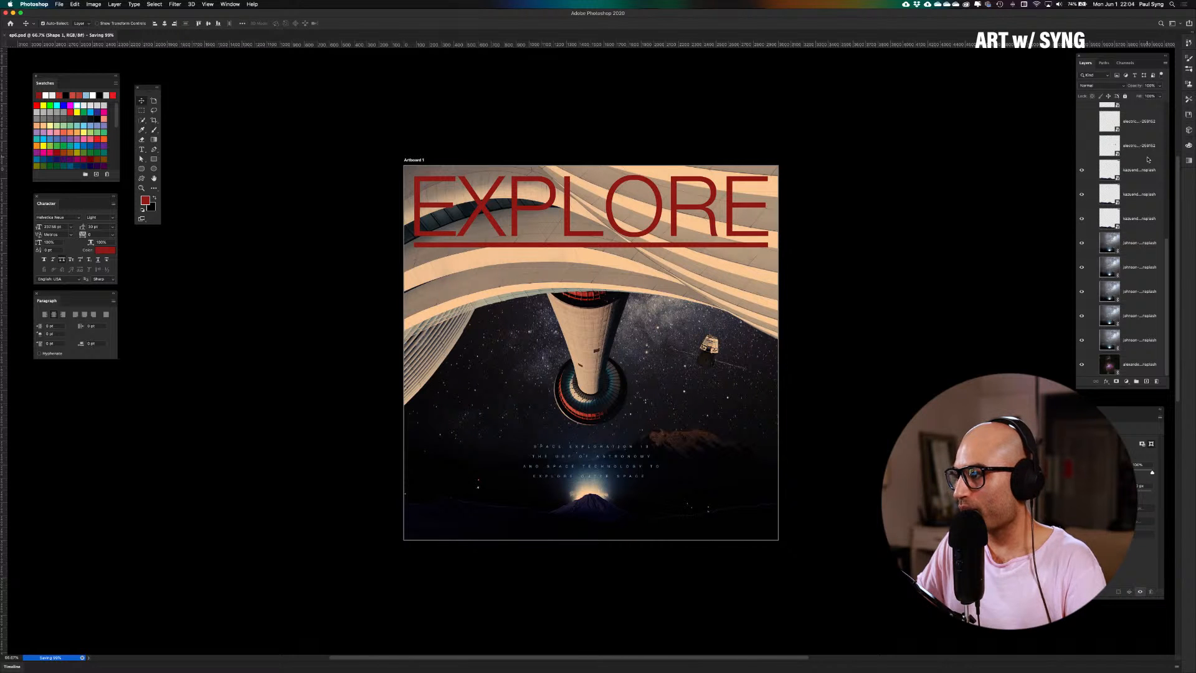
double_click(1141, 366)
key(Escape)
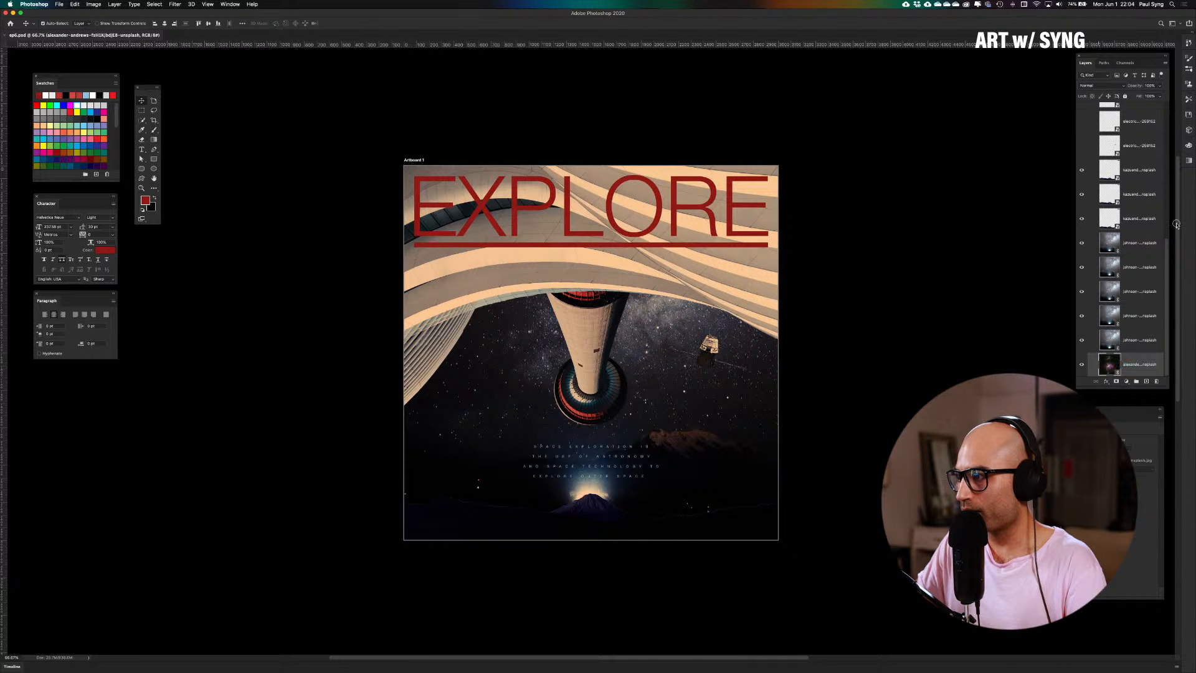
drag(1106, 414, 1182, 178)
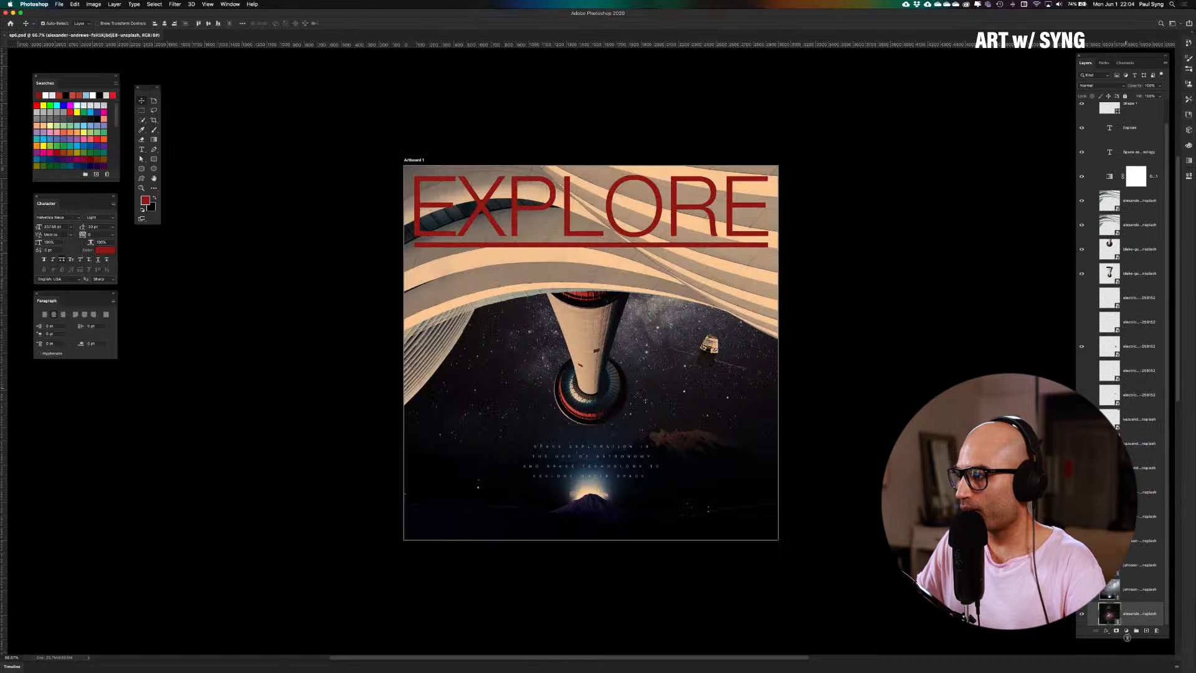
scroll(1143, 513, up, 5)
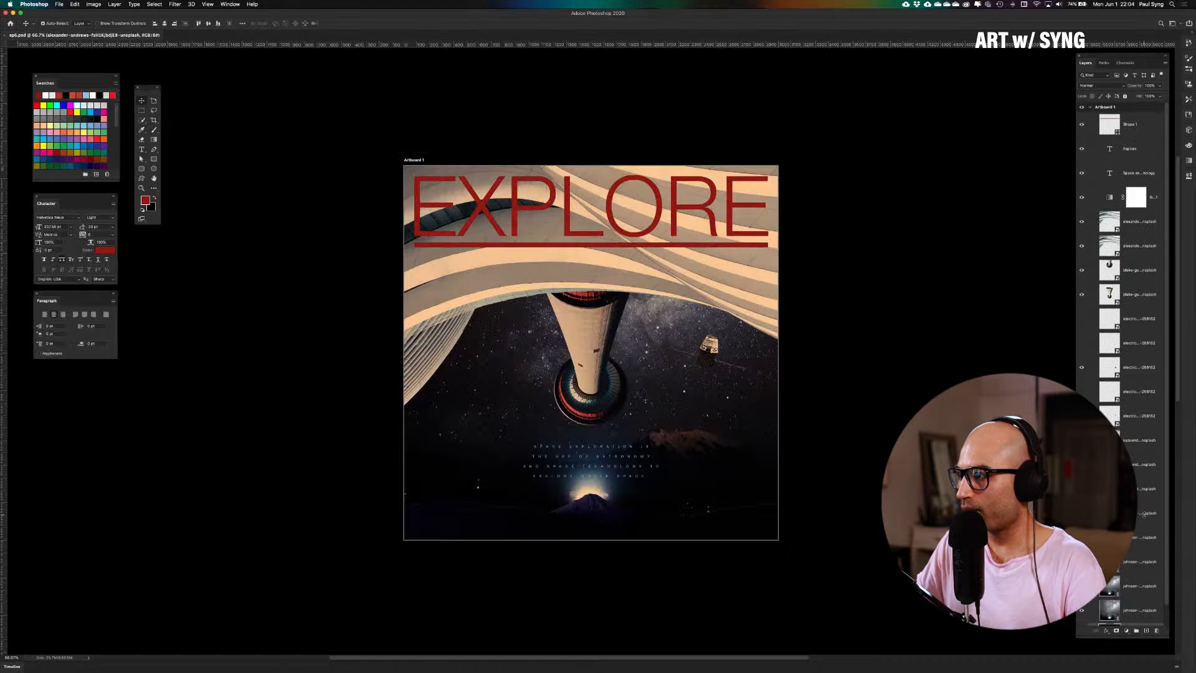
shift+click(1140, 130)
key(super+g)
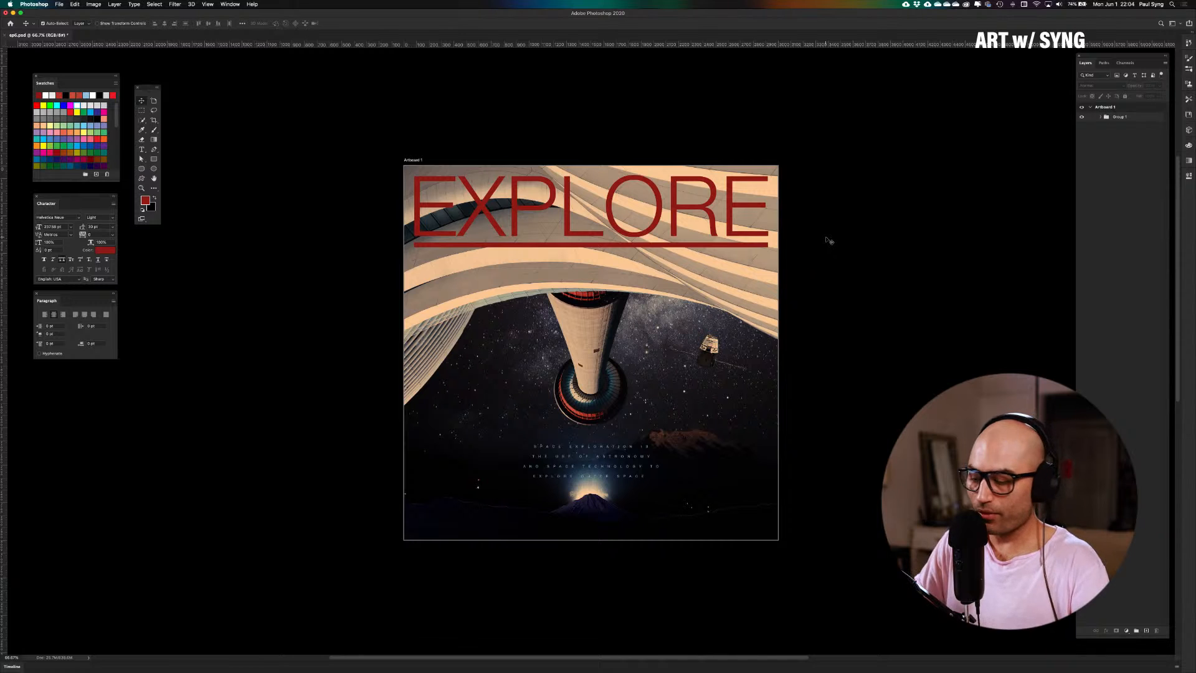
Browse for an image to place, going to Dropbox > 06_Three Sixty Five > Resources > Textures > Plastic Wrap Textures
key(super+o)
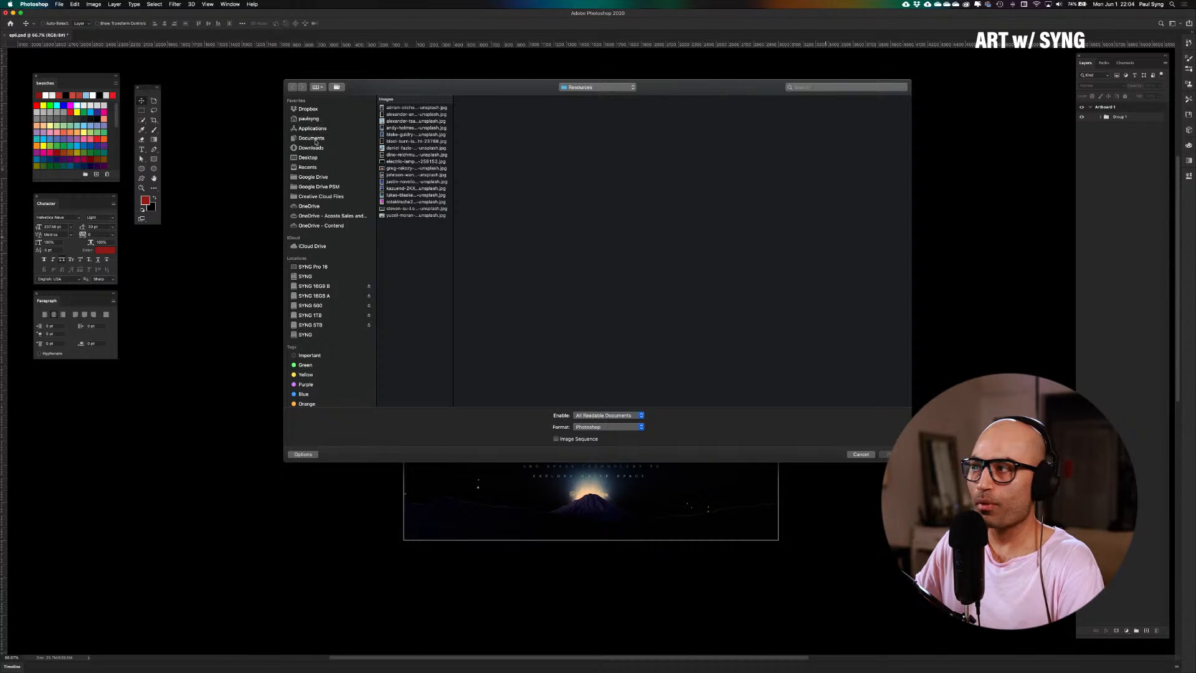
click(309, 108)
click(421, 142)
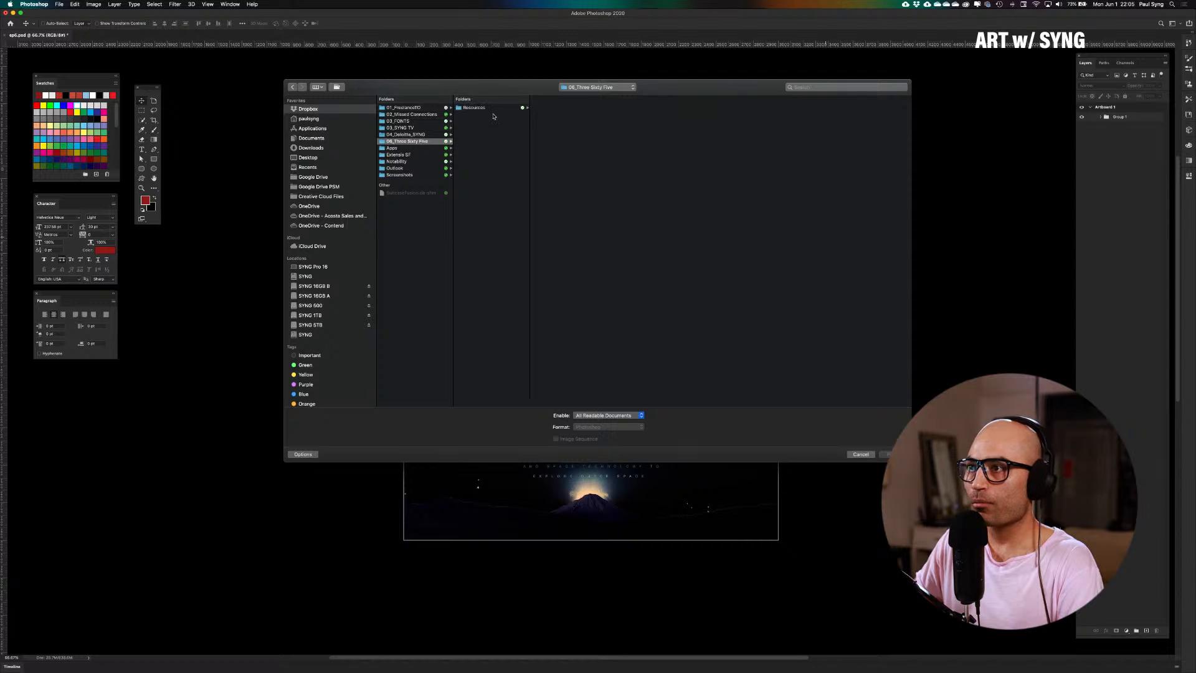
click(482, 108)
click(557, 108)
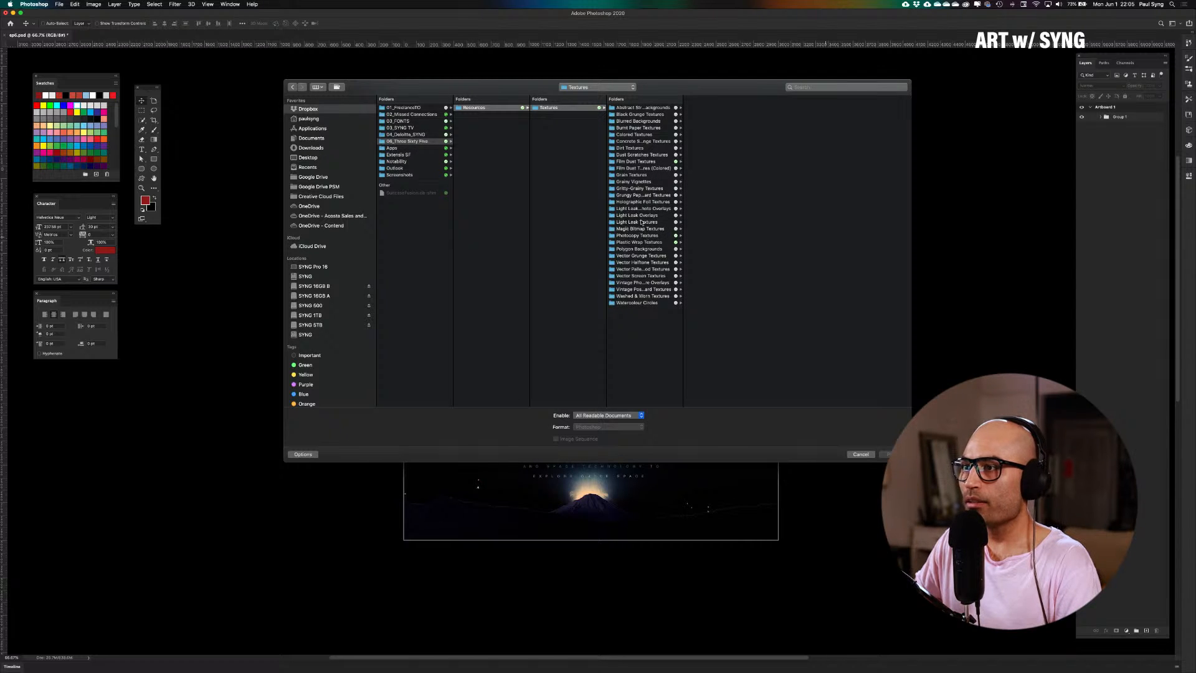
click(647, 242)
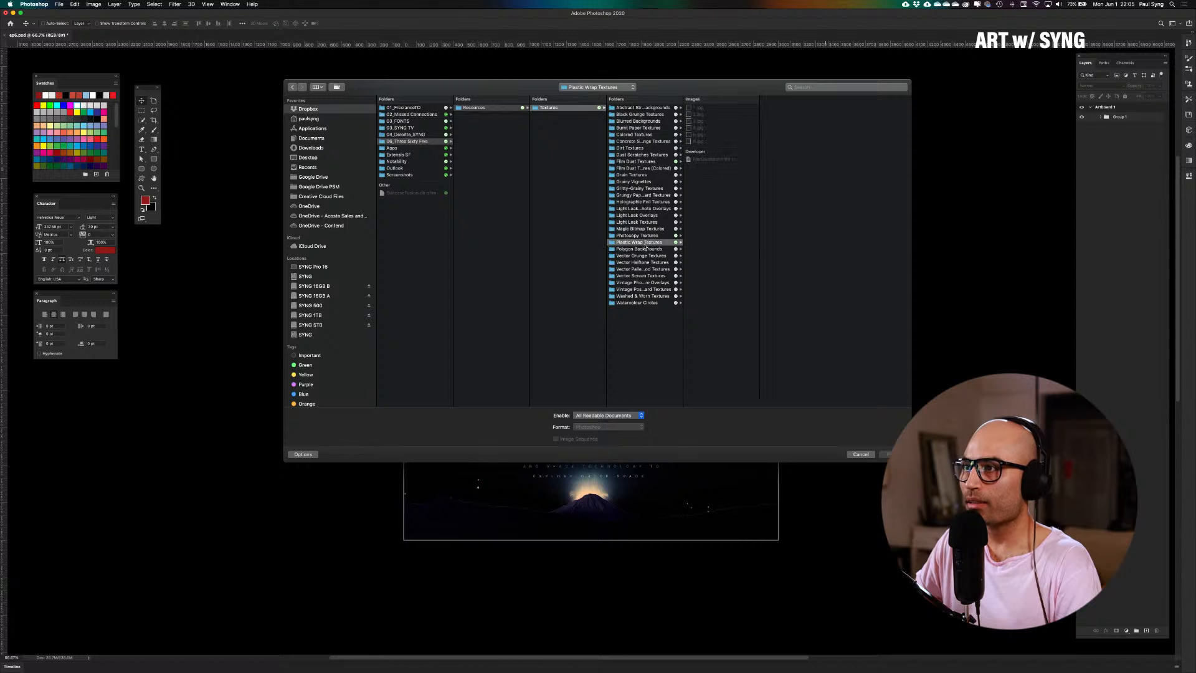
Compare the previews of the plastic wrap texture images and select 5.jpg
click(698, 142)
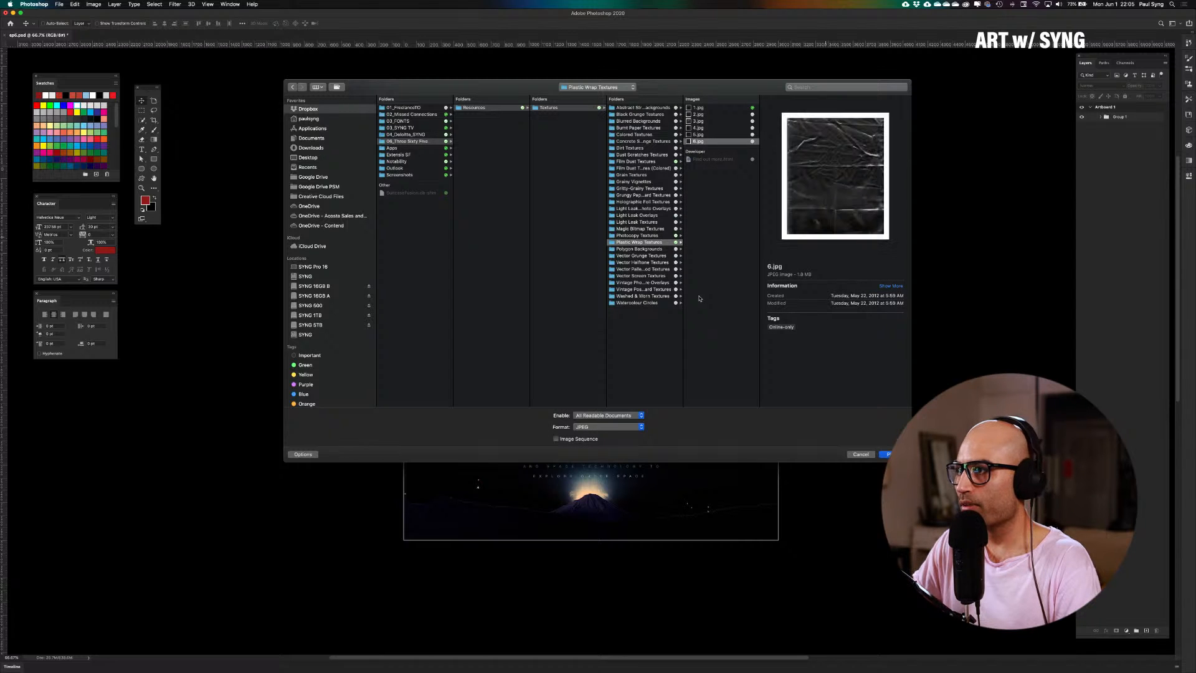
key(Up)
key(Up)
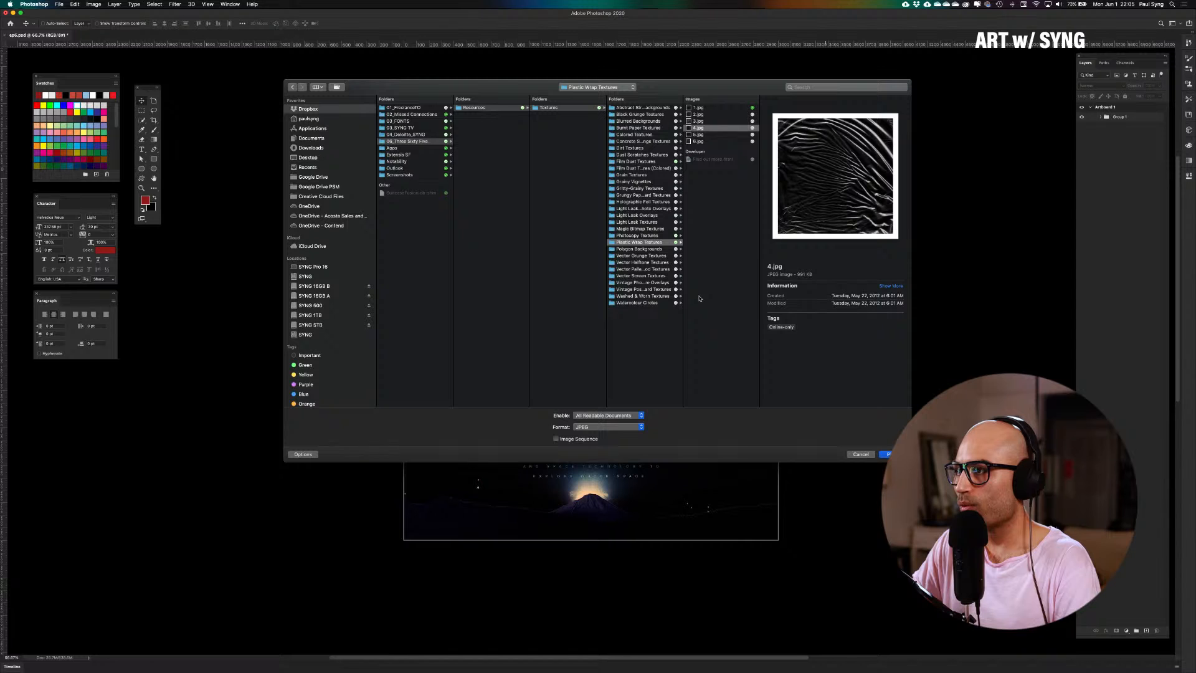
key(Up)
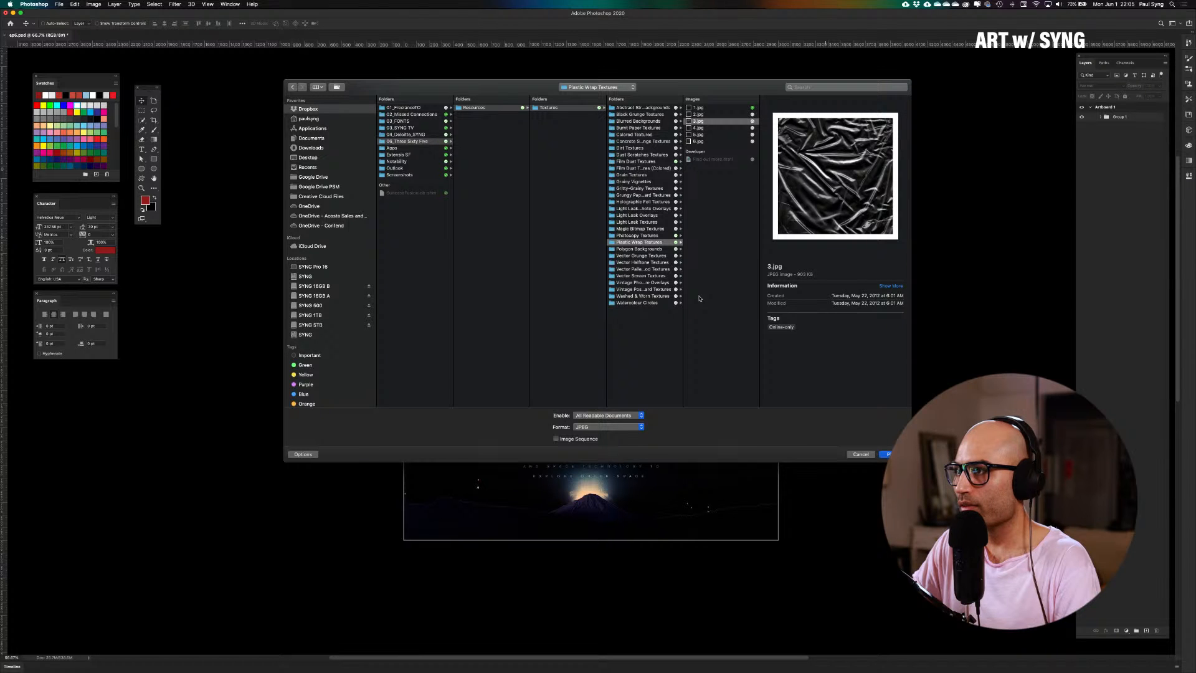
key(Up)
key(Up)
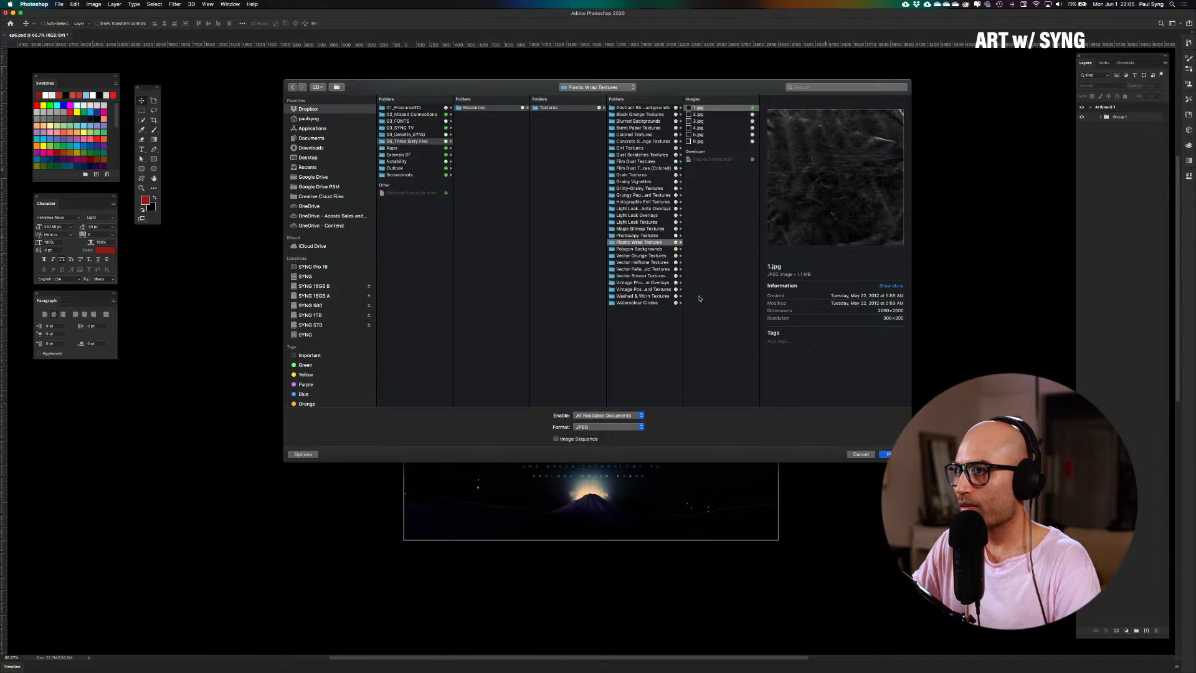
key(Down)
key(Down)
key(Down)
key(Down)
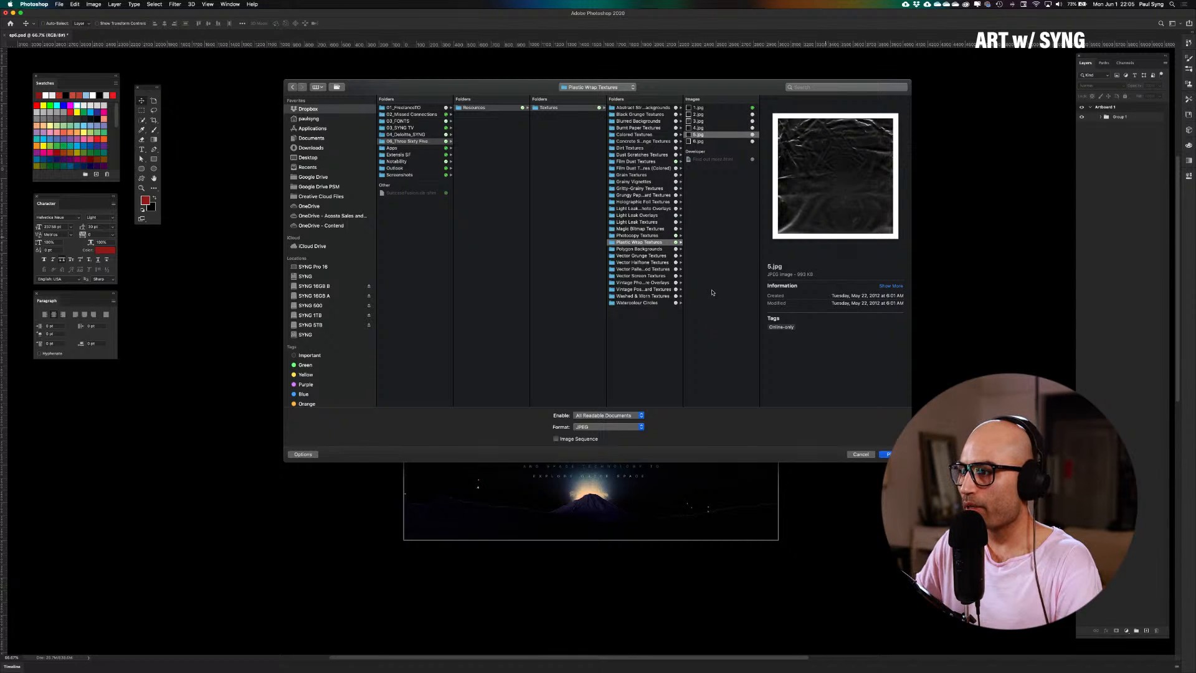
Place the 5.jpg plastic wrap texture and scale it up from its center to cover the whole artboard
key(Return)
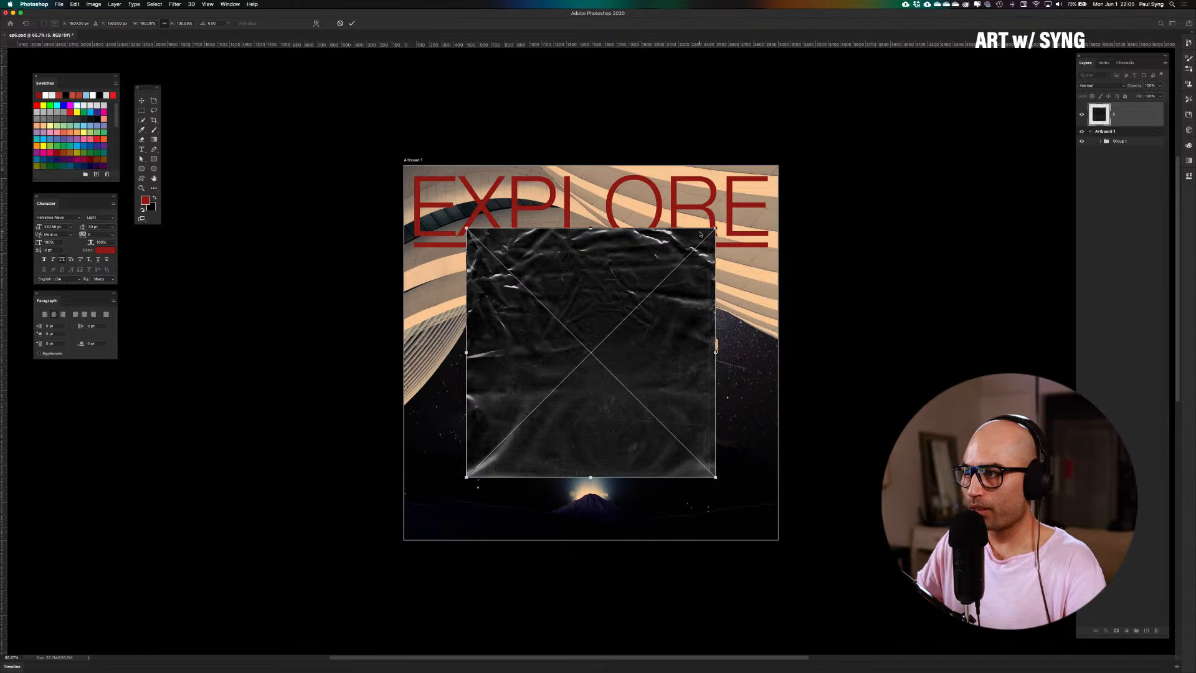
drag(716, 230, 800, 172)
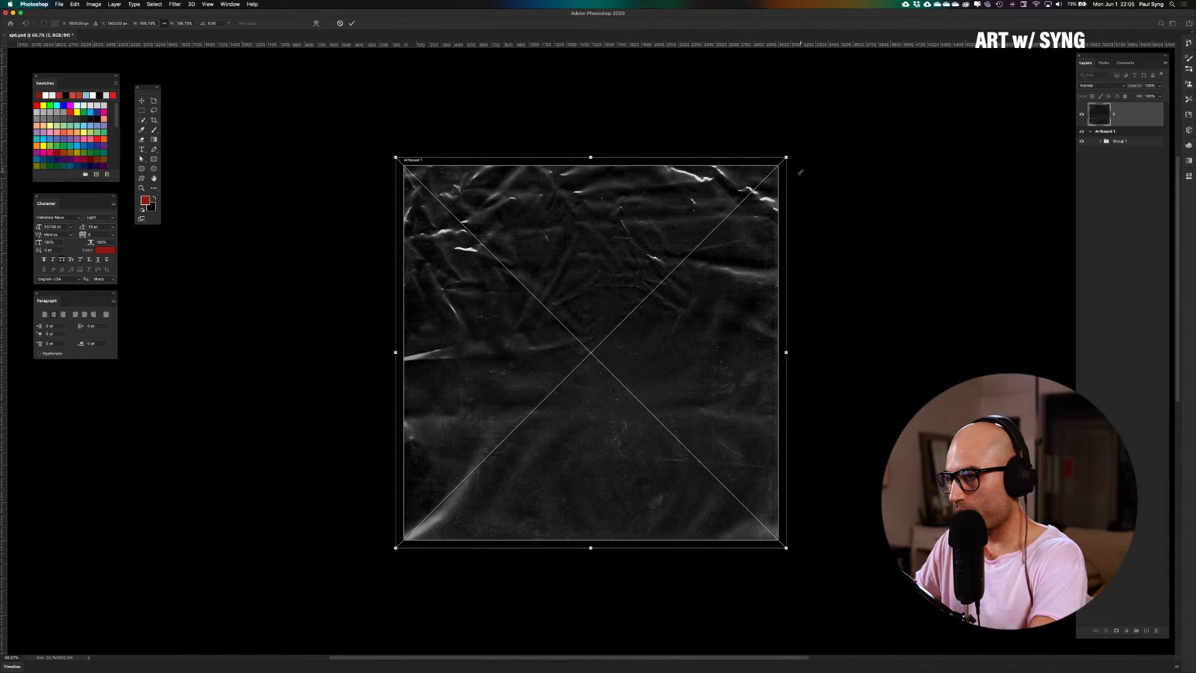
key(Return)
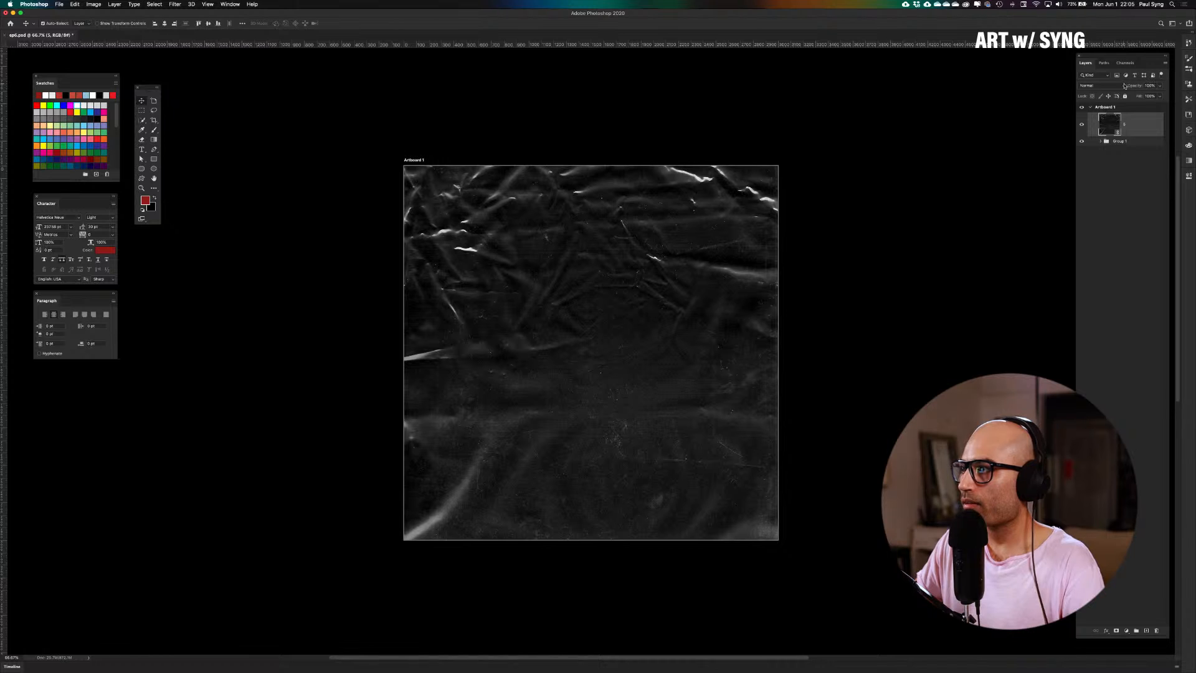
Set the plastic wrap texture layer's blend mode to Screen
click(1124, 85)
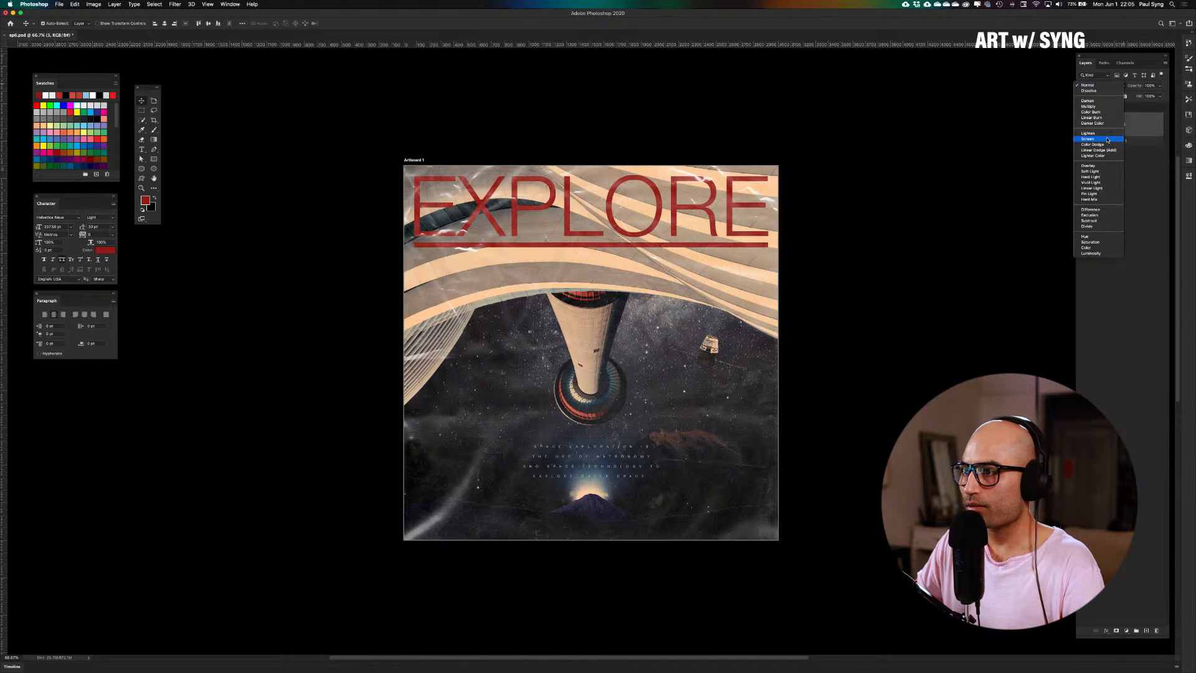
click(1107, 139)
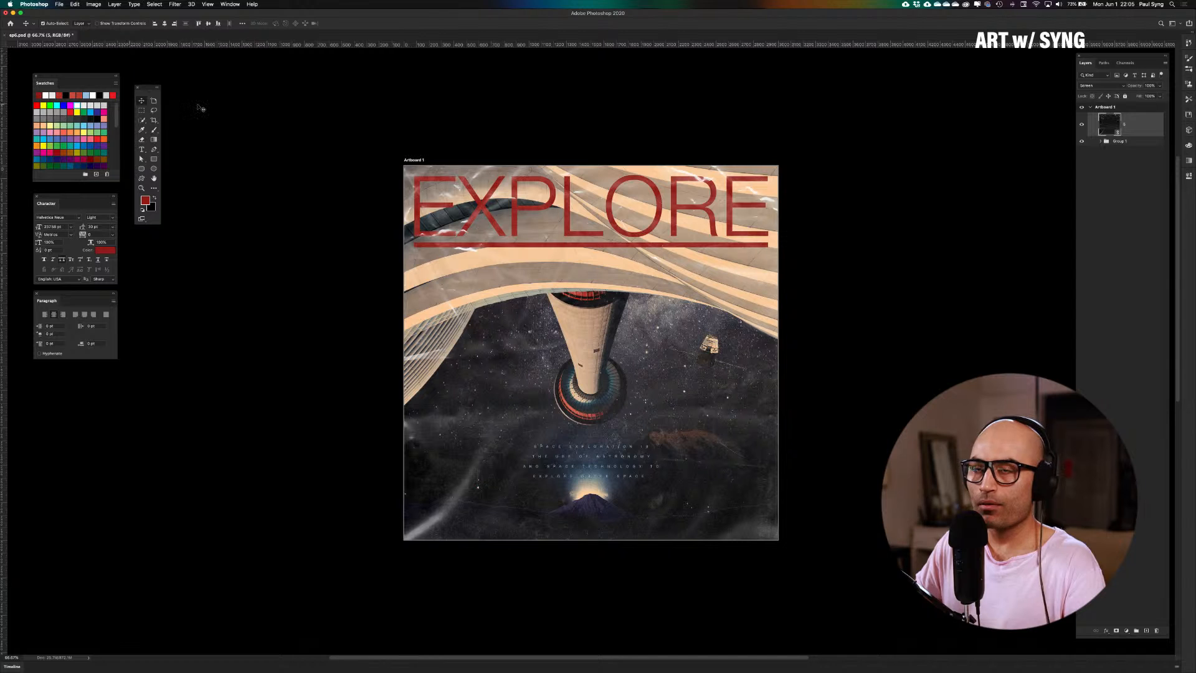
Browse for another image to place, going to Textures > Film Dust Textures and its inner Film Dust Textures folder
click(59, 4)
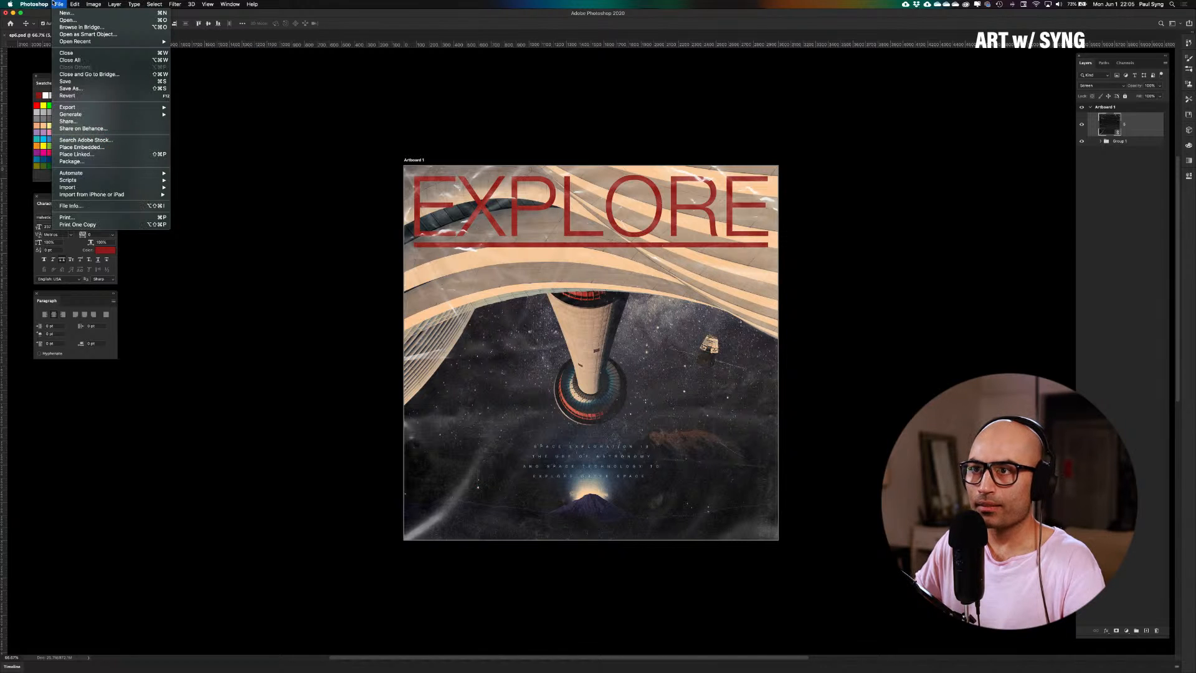
click(265, 117)
key(super+o)
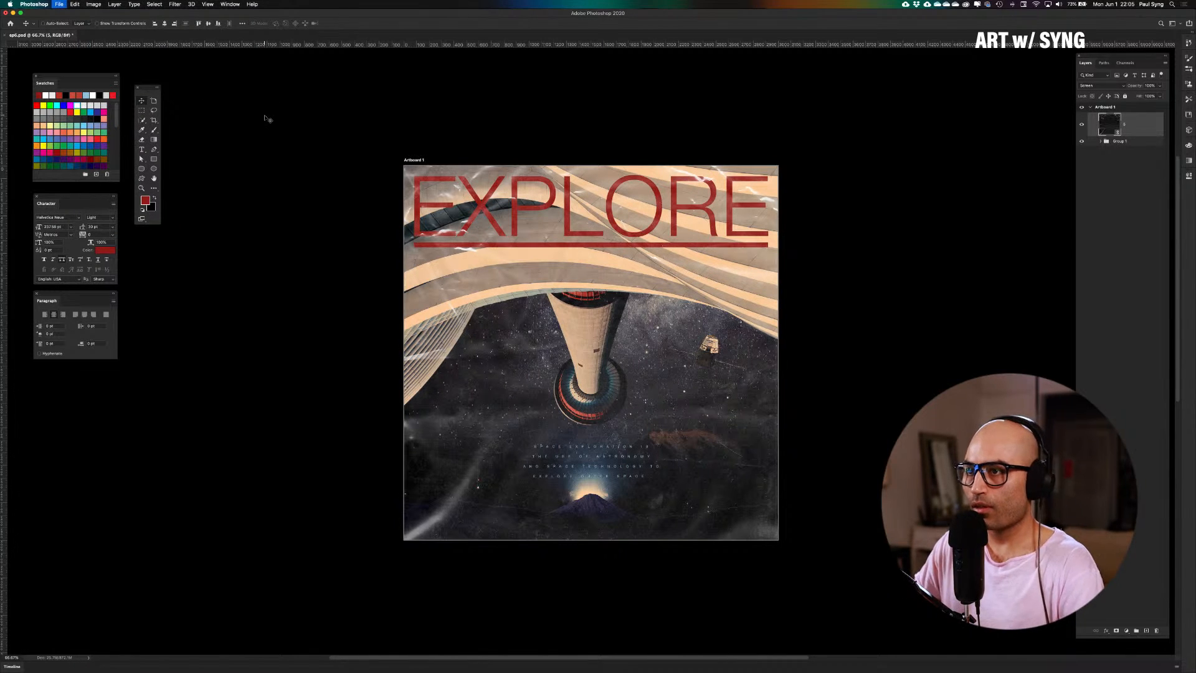
click(592, 87)
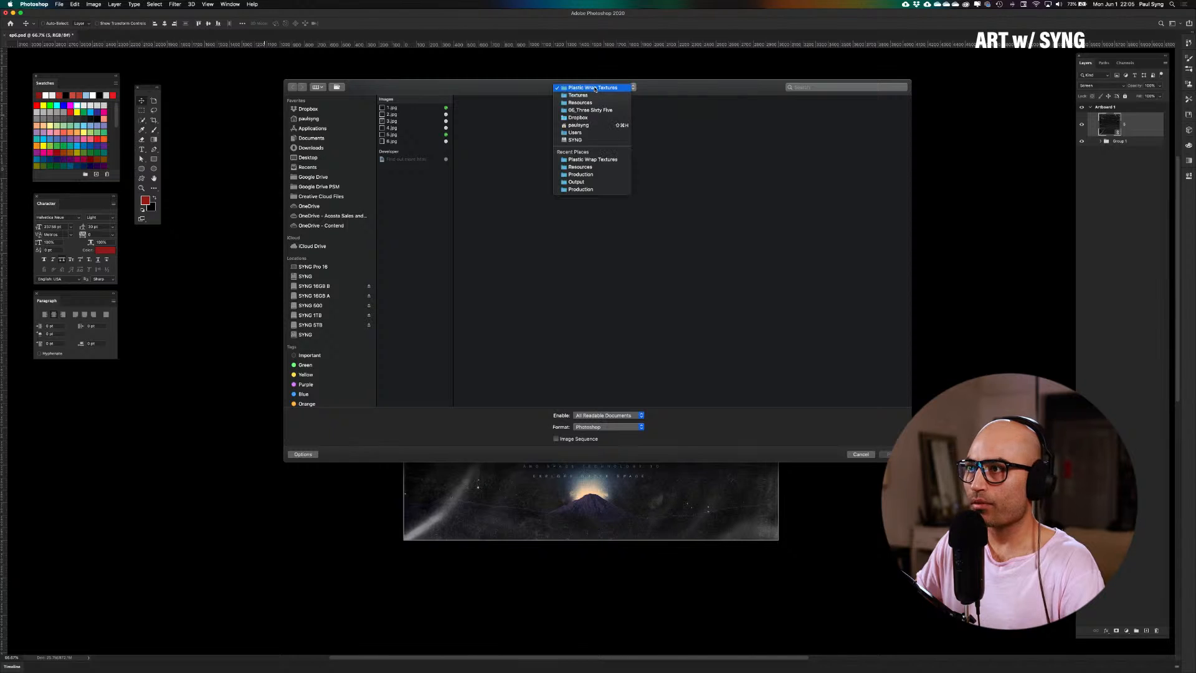
click(601, 96)
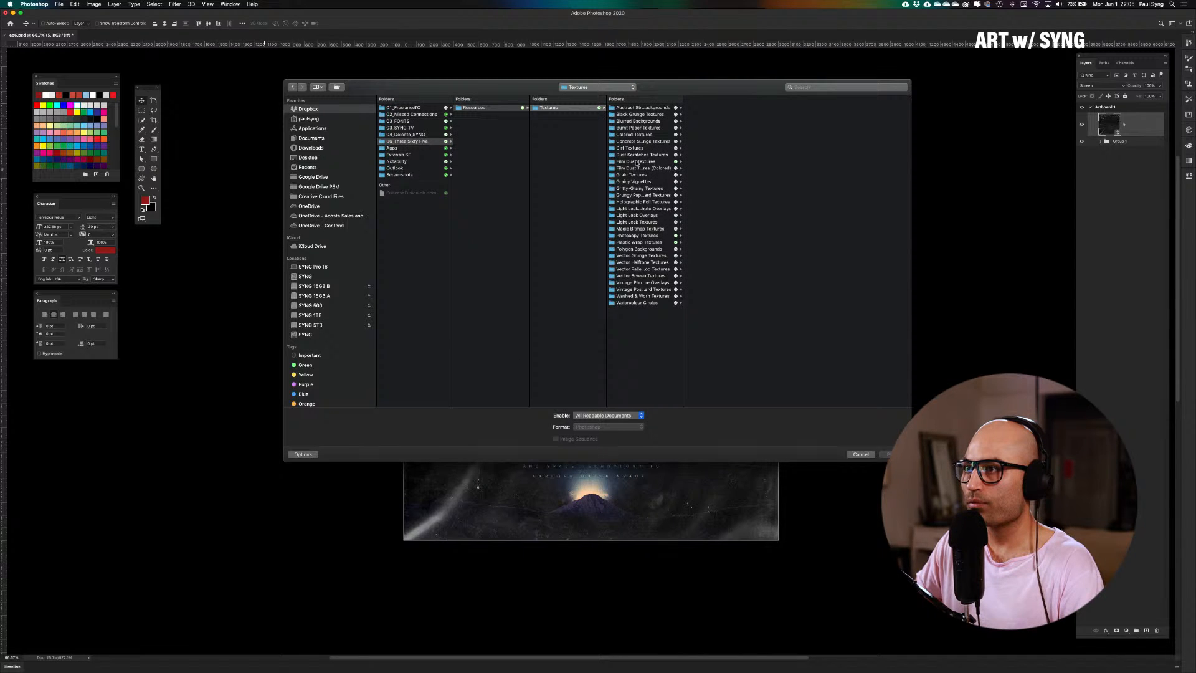
click(652, 161)
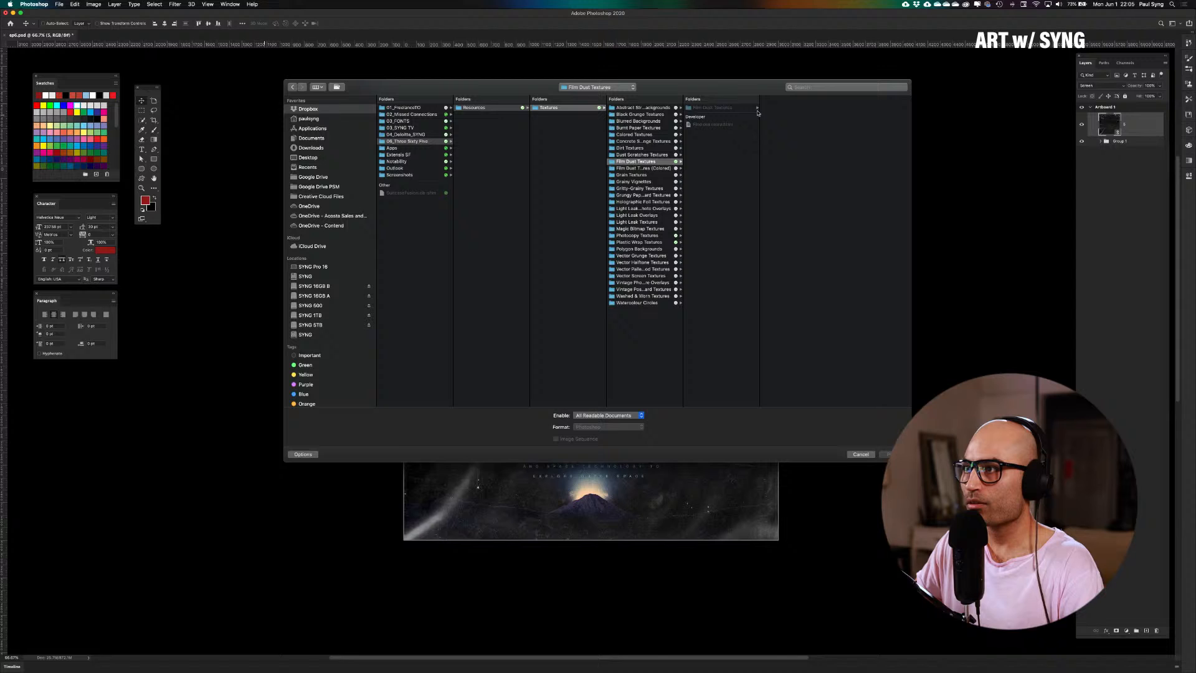
click(722, 107)
Compare the previews of the film dust texture images and select 1.jpg
click(768, 109)
key(Down)
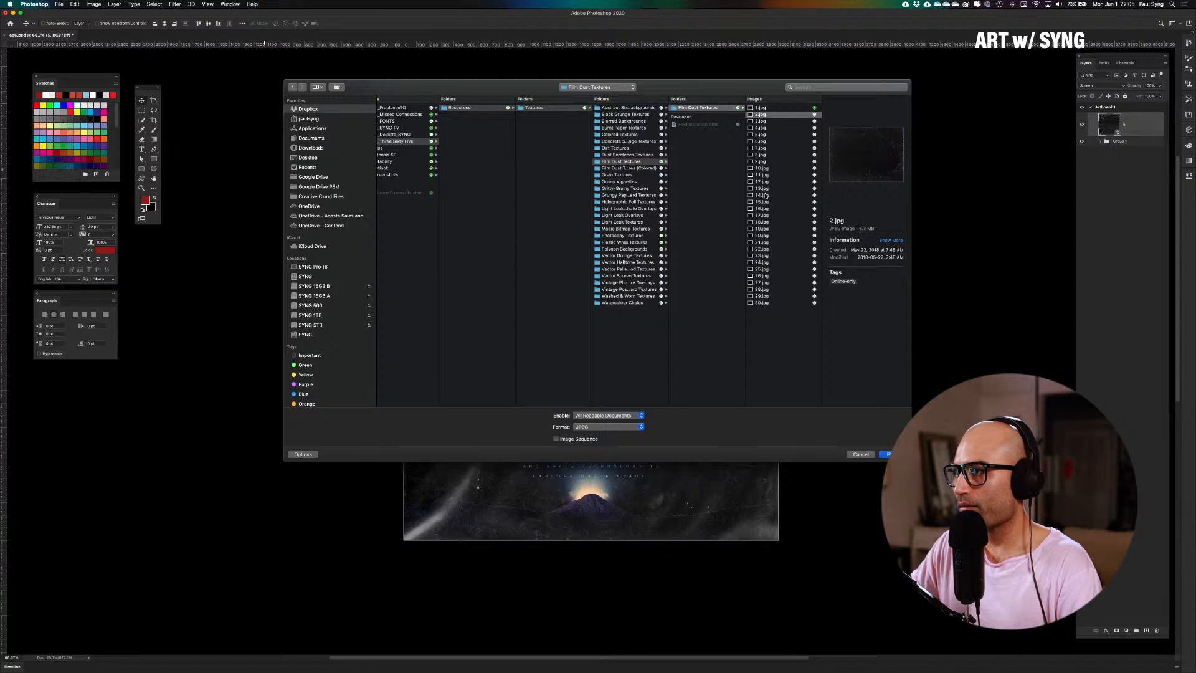
key(Down)
key(Down)
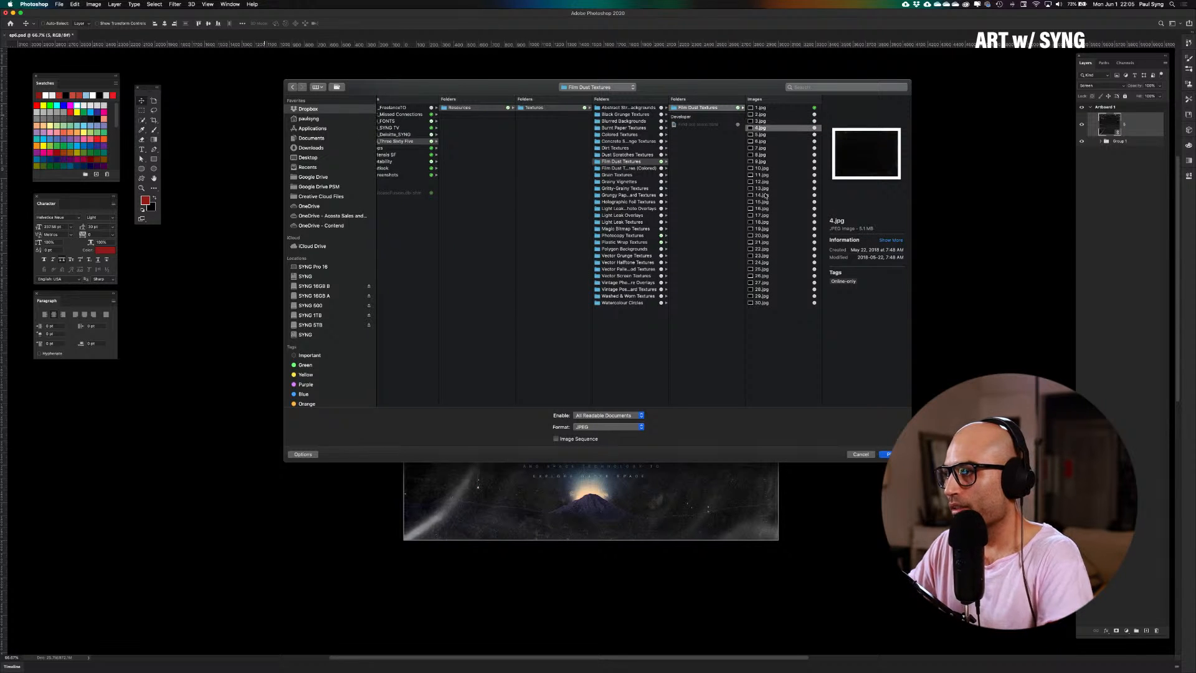
key(Down)
key(Down)
key(Down)
key(Down)
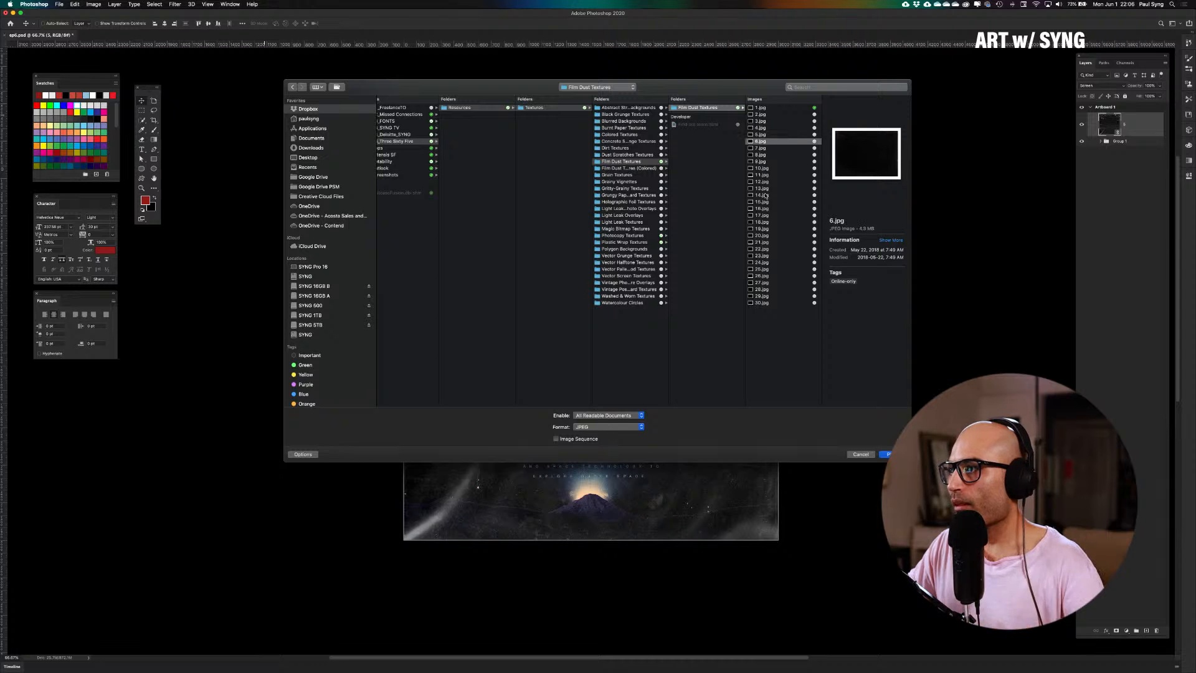
key(Down)
key(Down)
key(Down)
key(Down)
key(Down)
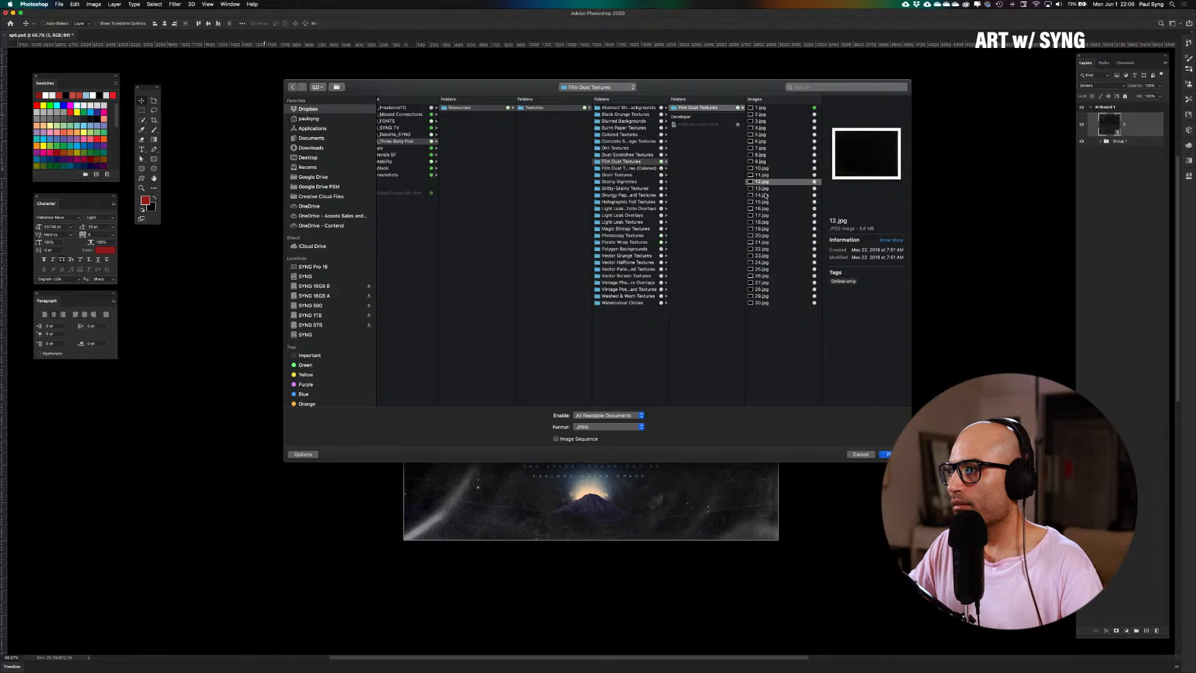
click(760, 108)
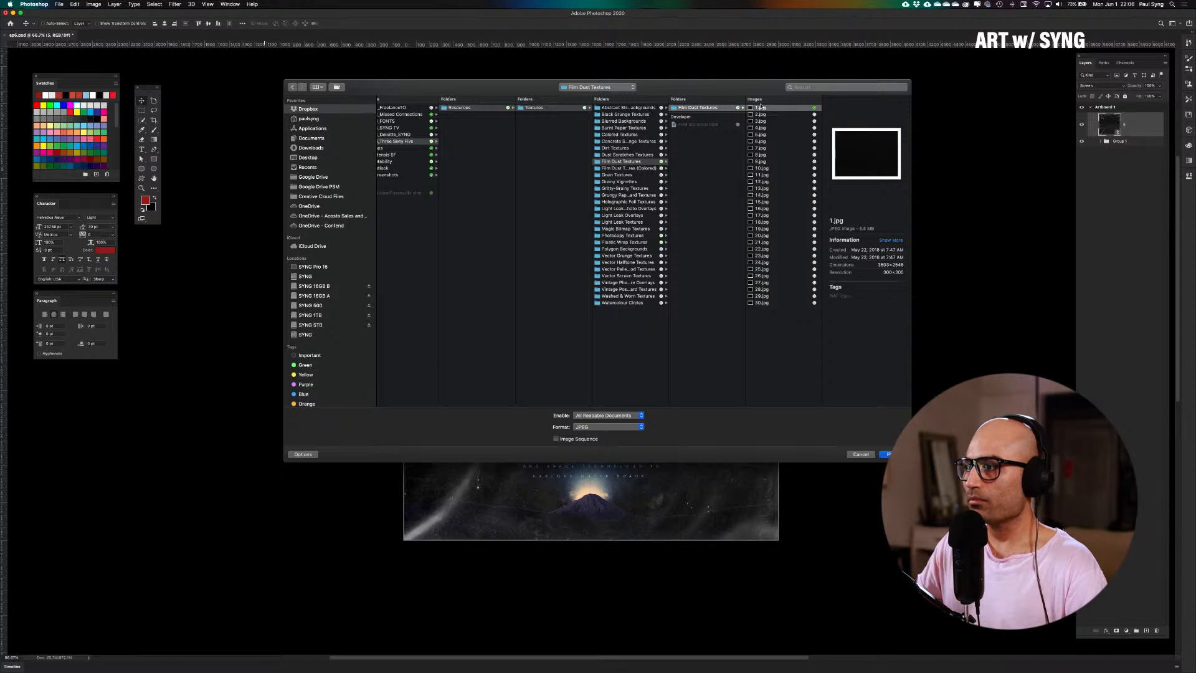
Place the 1.jpg film dust texture, scale it up from its center, rotate it about 90° counterclockwise and shift it down, covering the artboard
click(885, 454)
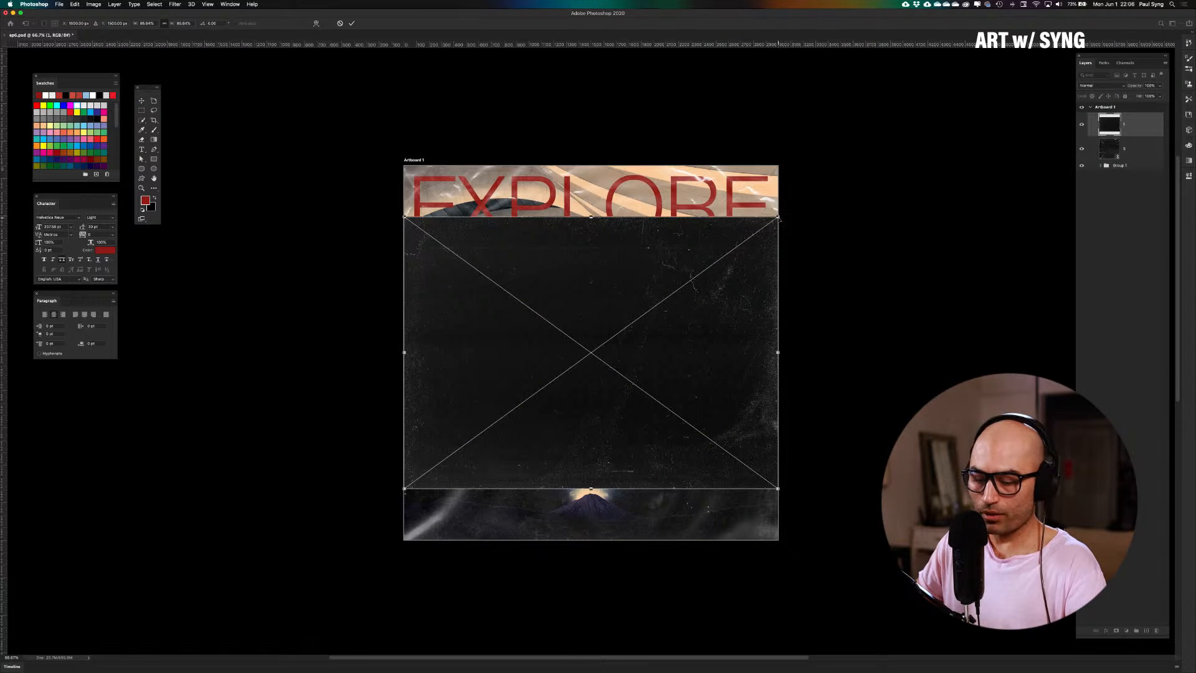
drag(778, 218, 874, 180)
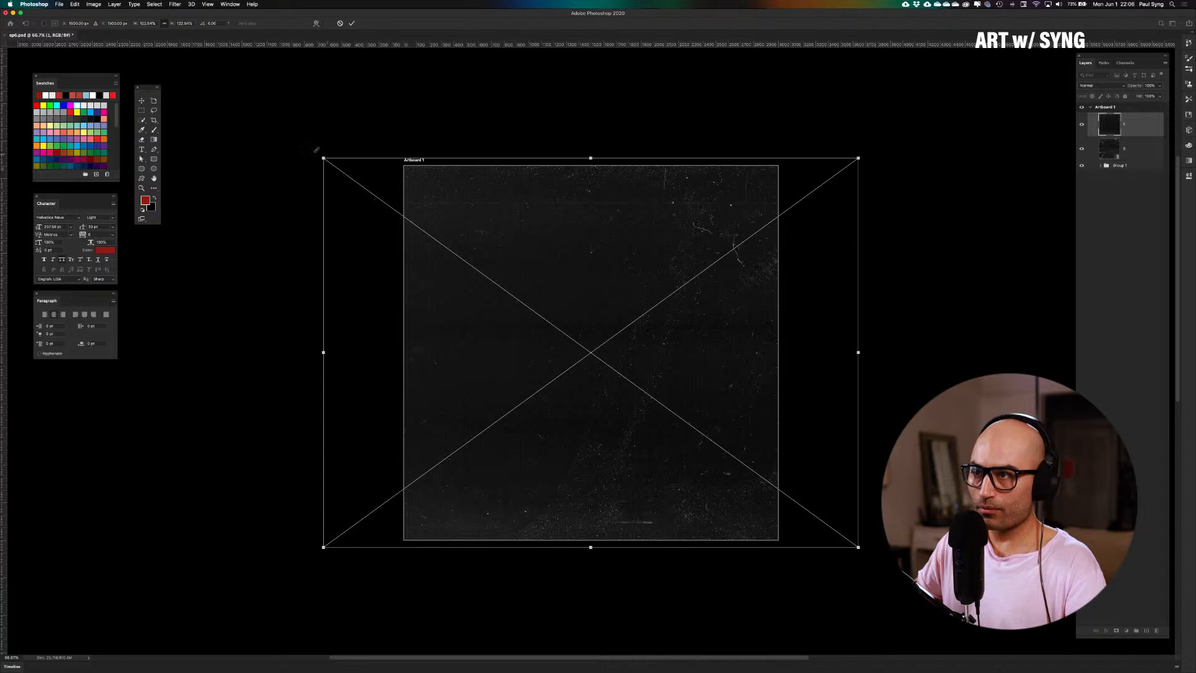
drag(248, 326, 459, 527)
key(Return)
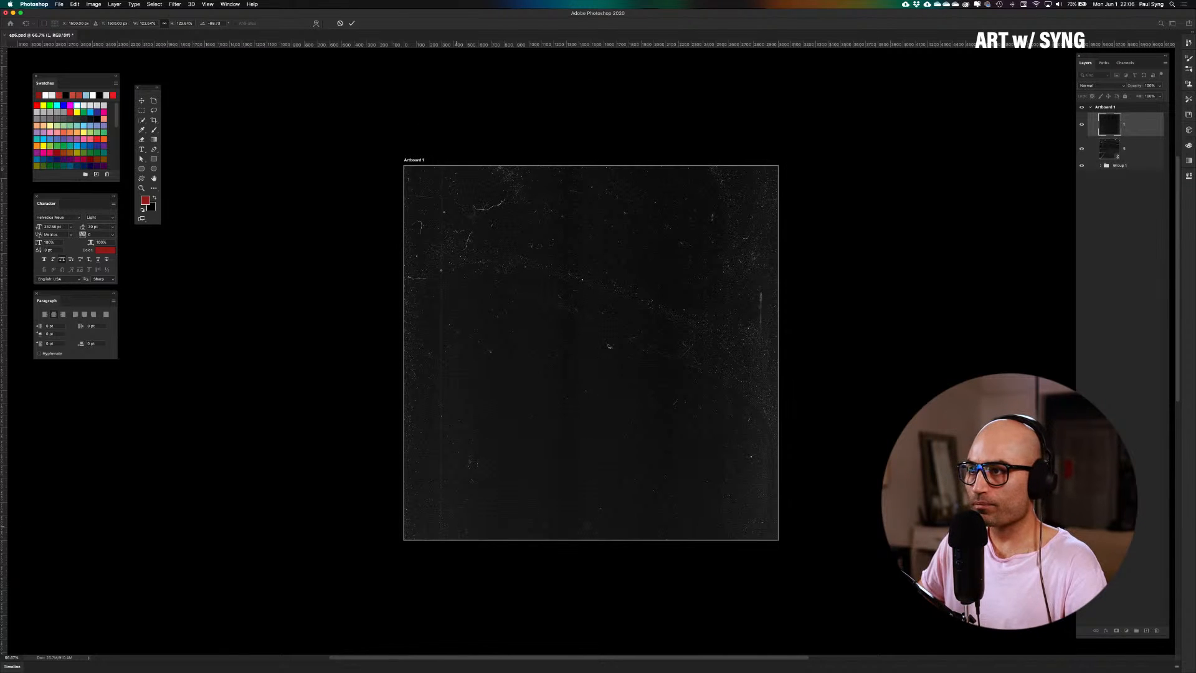
drag(614, 328, 617, 388)
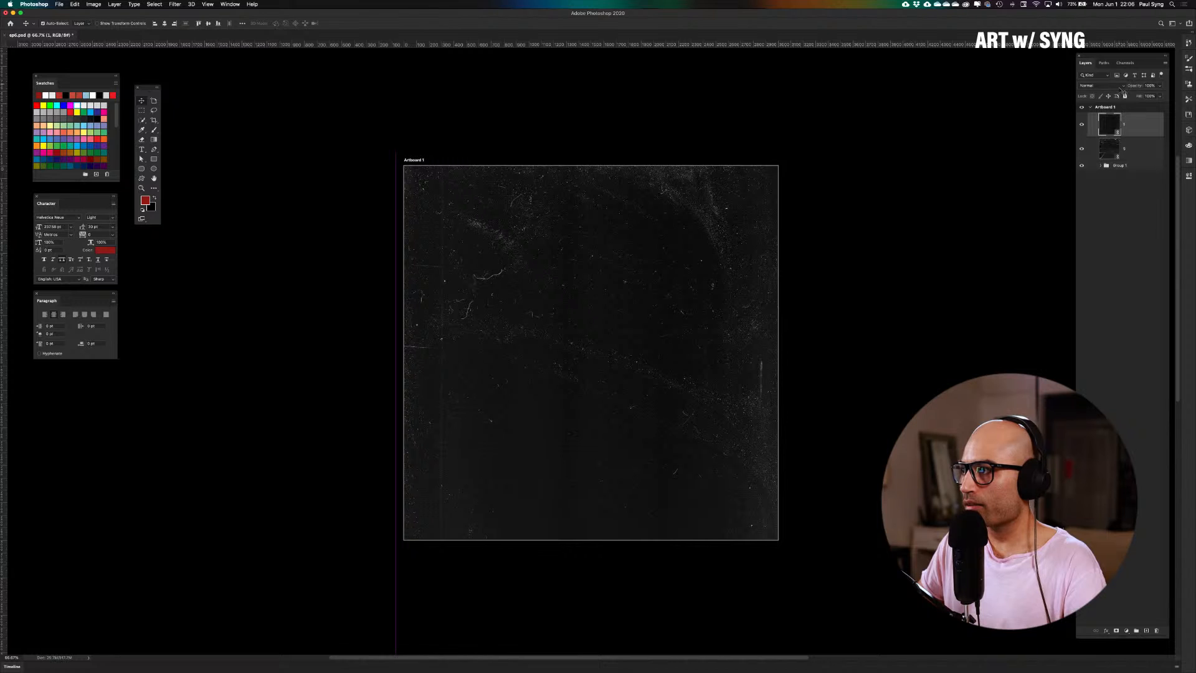
Change the film dust layer's blend mode to a lightening mode so only its specks show over the artwork
click(1120, 87)
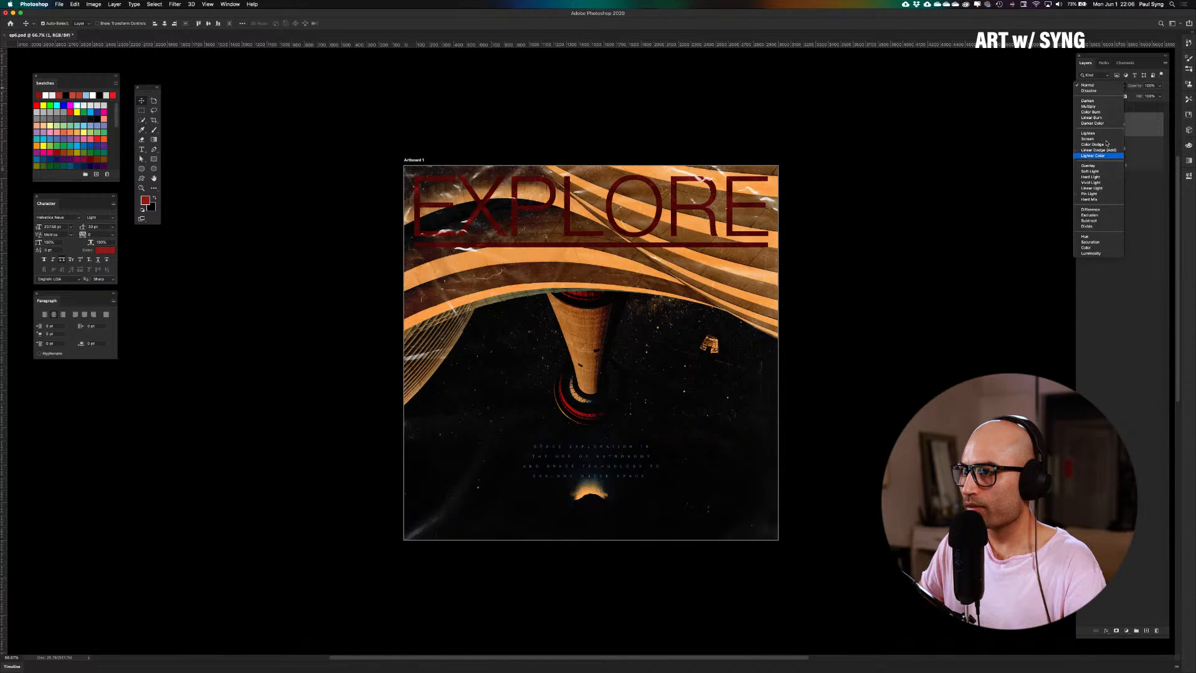
click(1106, 133)
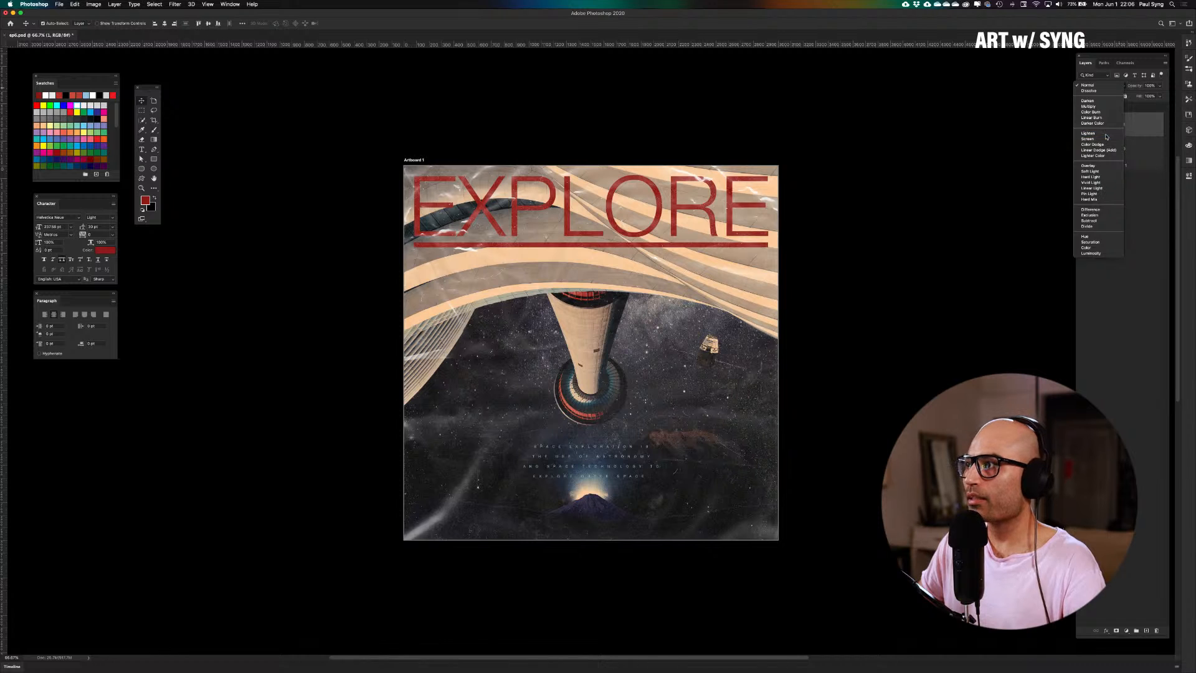
click(1115, 228)
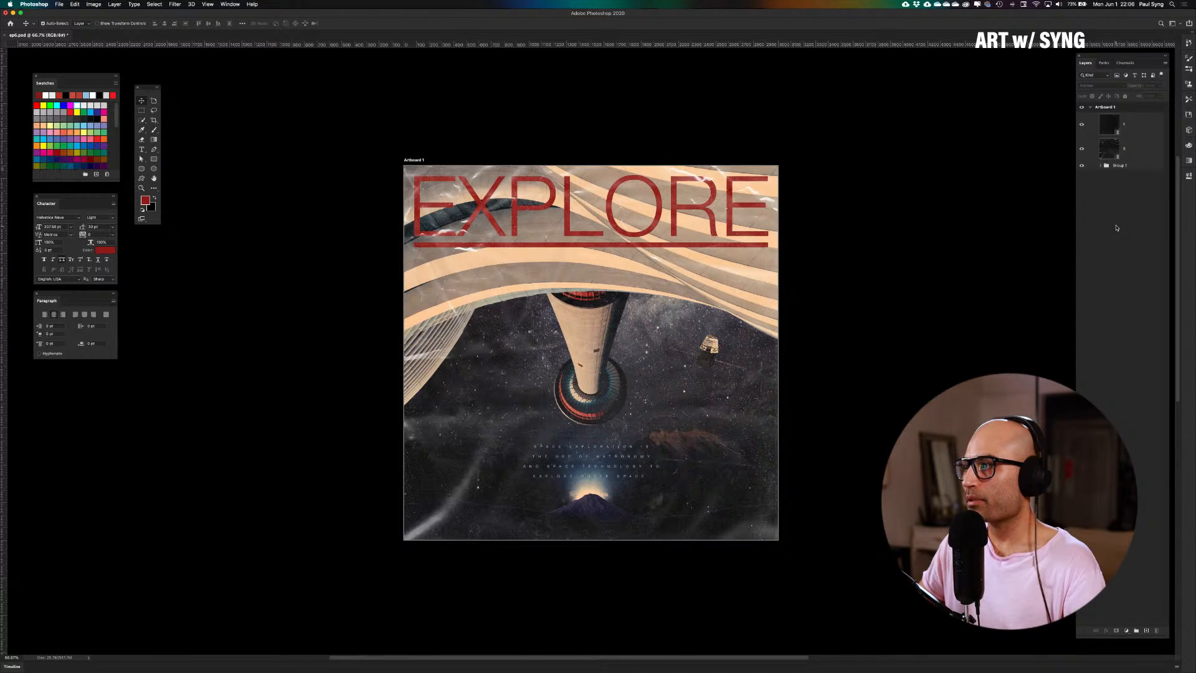
Stamp all visible layers into a new top layer and add a low amount of monochromatic Gaussian noise to it
click(1140, 134)
key(super+alt+shift+e)
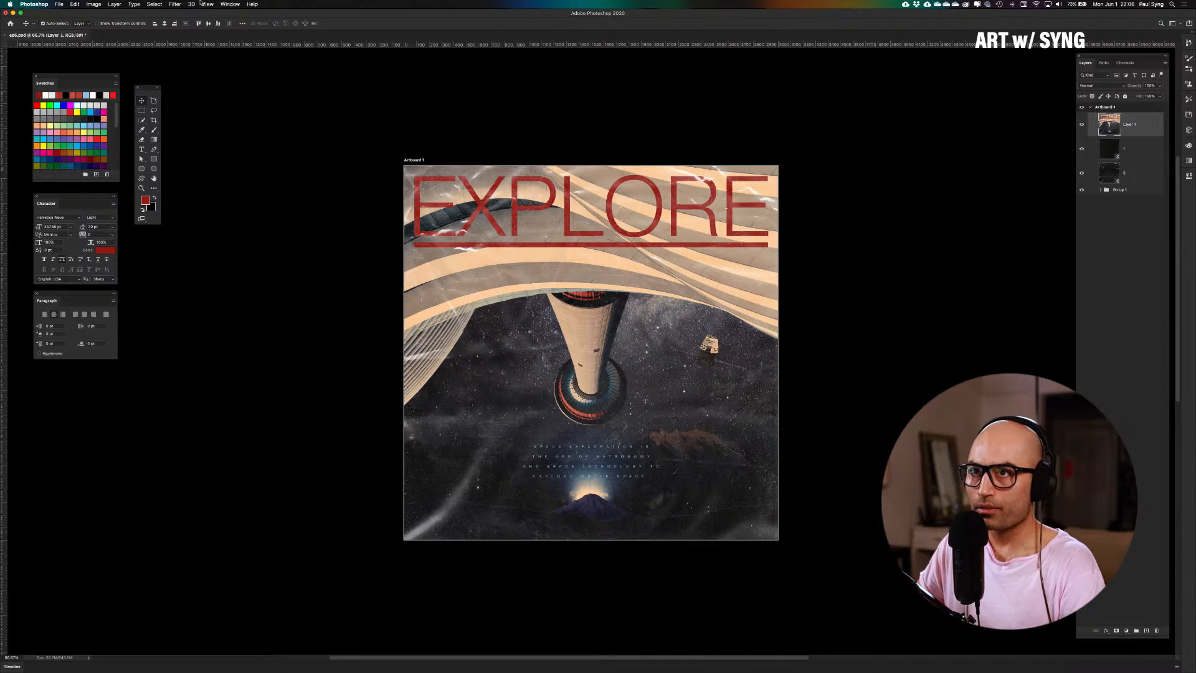
click(172, 5)
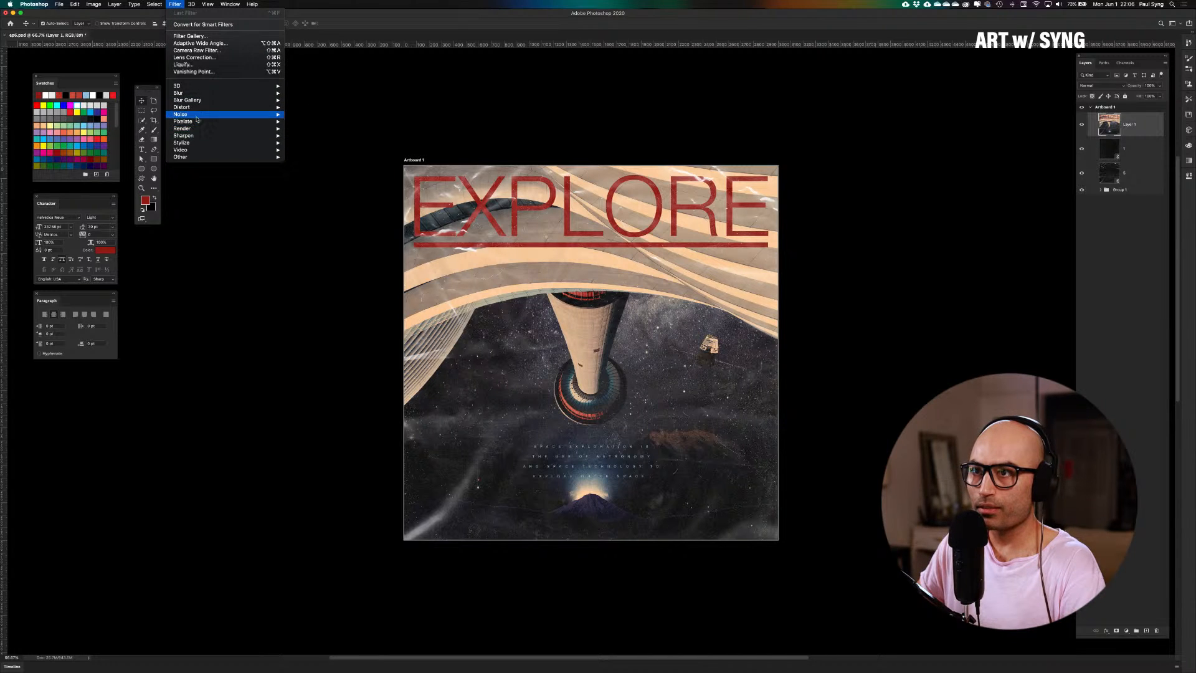
click(294, 115)
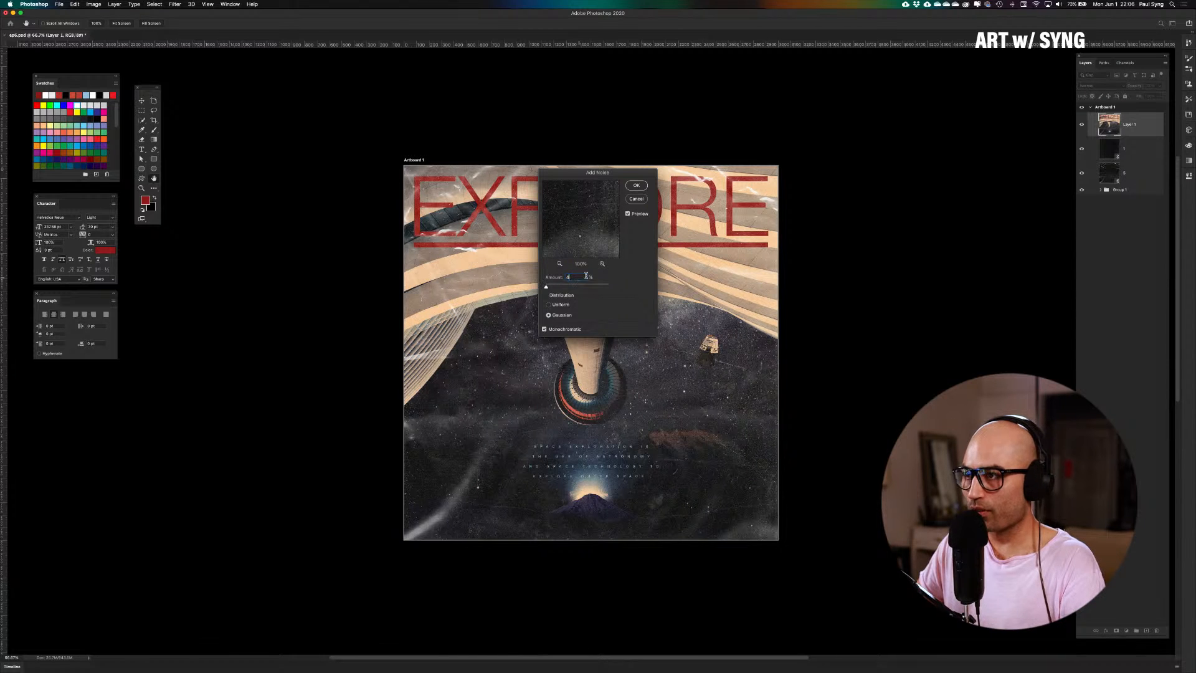
click(634, 185)
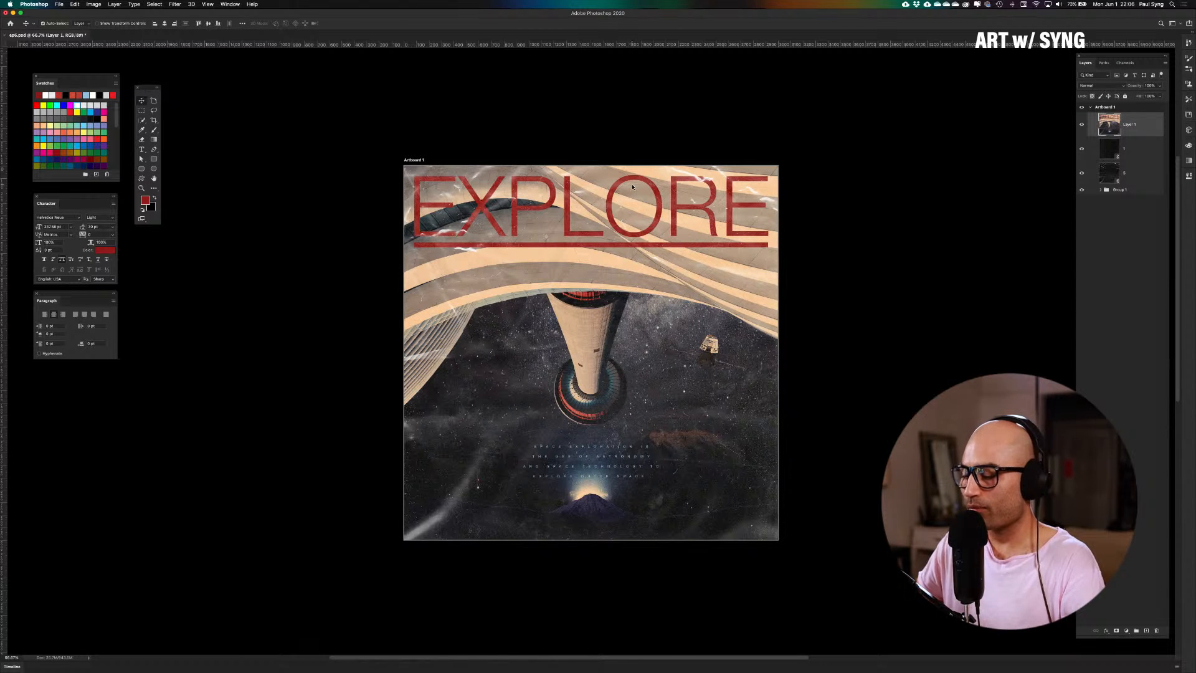
Save the poster document and view the artwork fitted to the screen with all panels hidden
key(super+0)
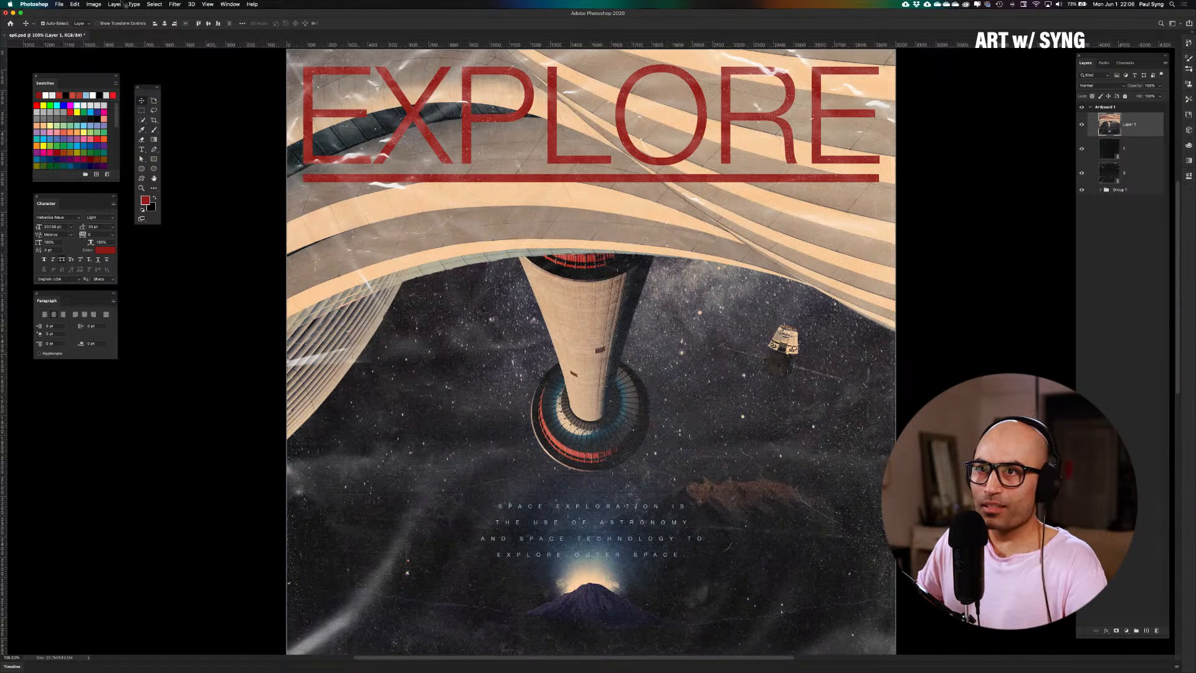
click(59, 4)
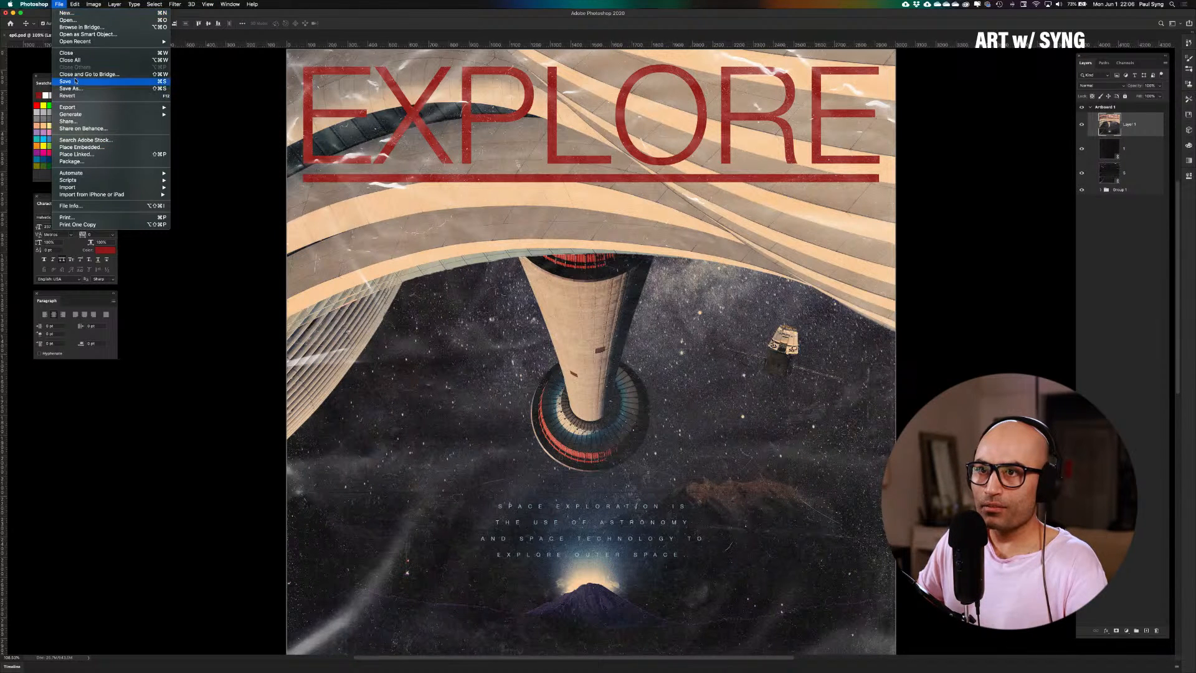
click(74, 83)
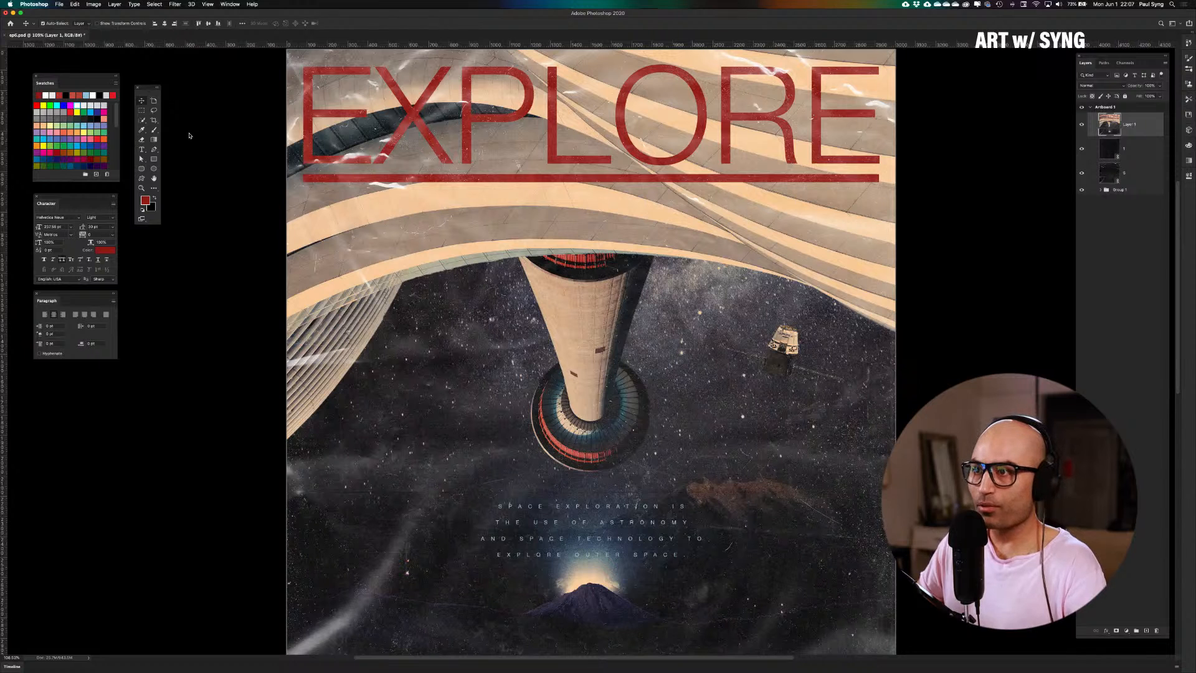
key(Tab)
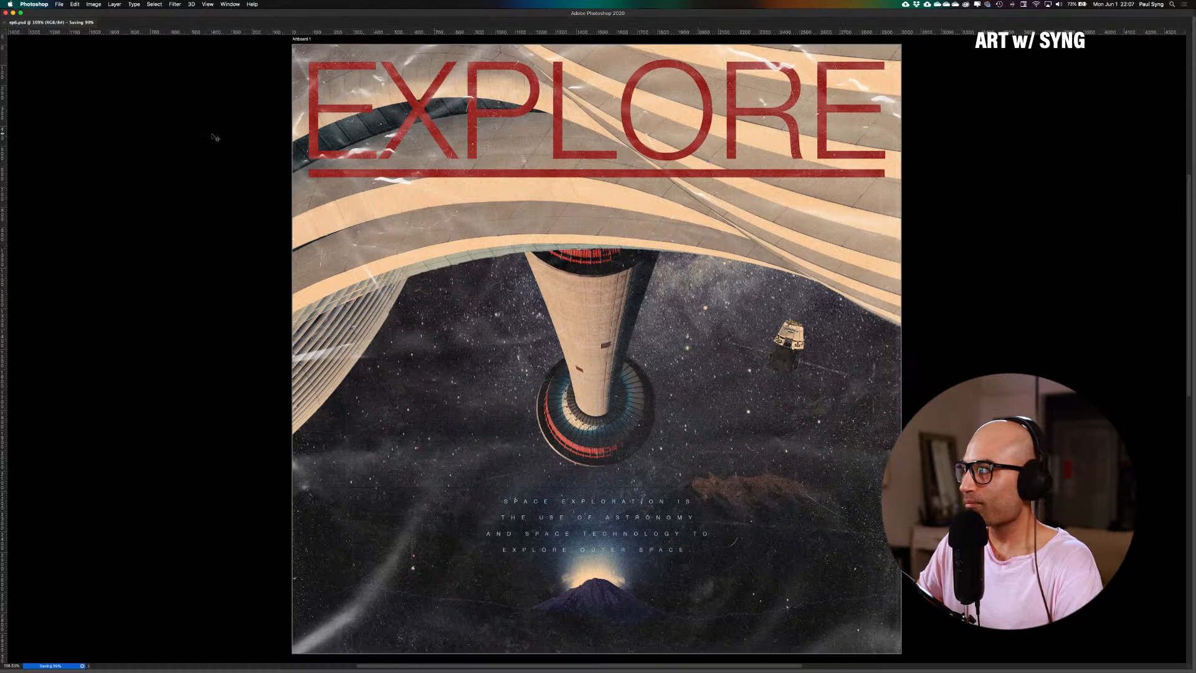